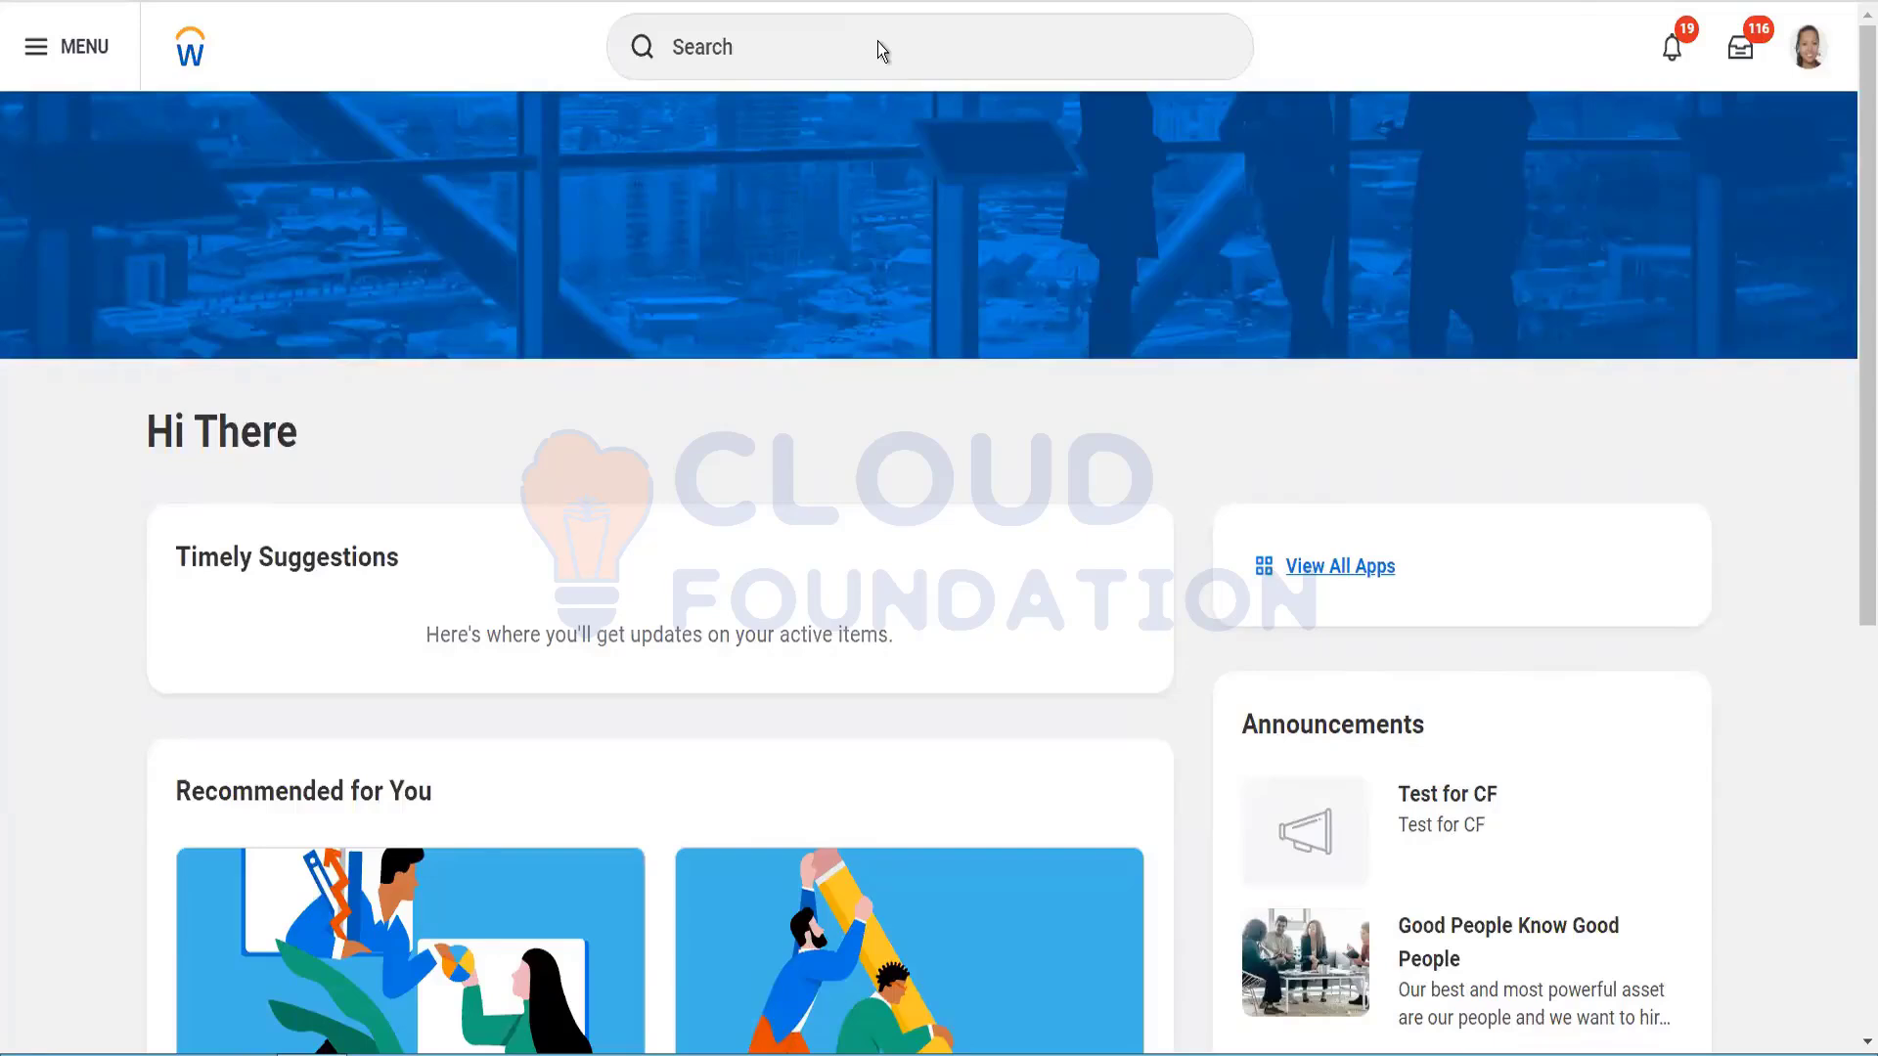
Step: Search 'create agenc' and open the Create Recruiting Agency task
left_click(800, 49)
type("create")
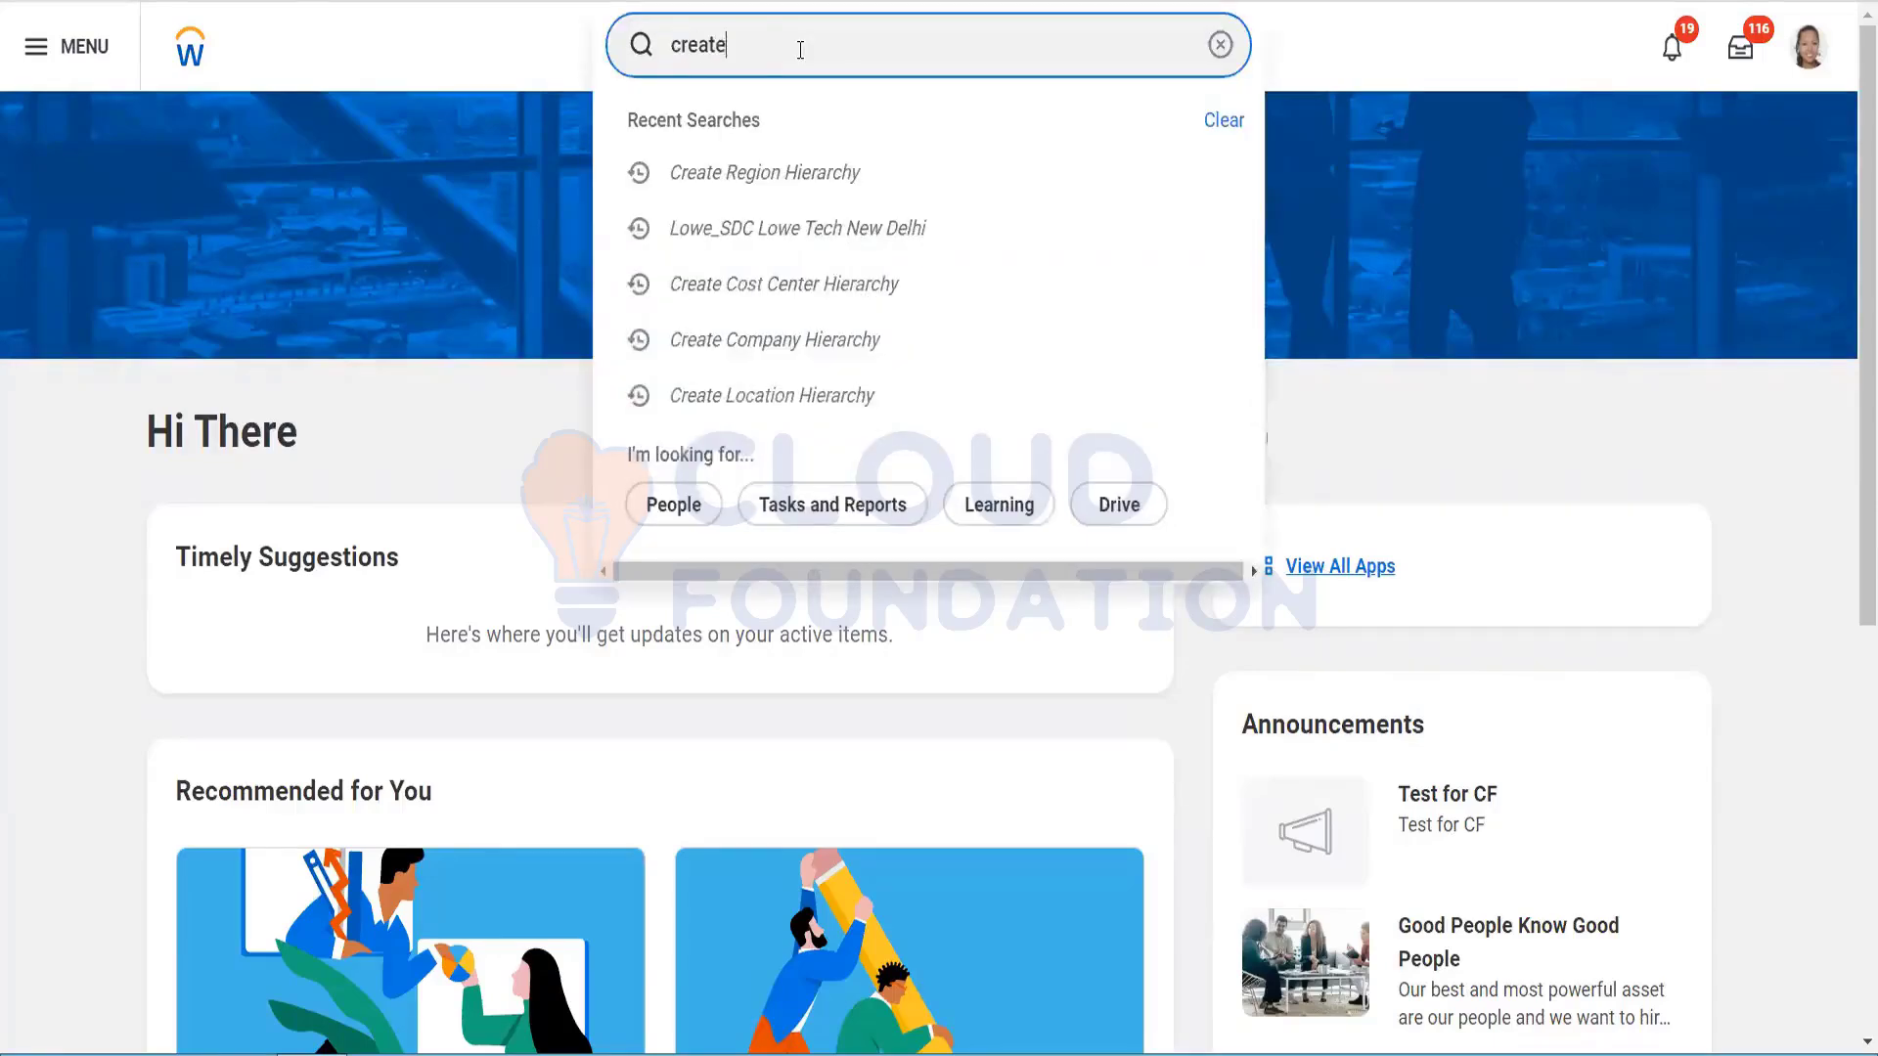
type(" agenc")
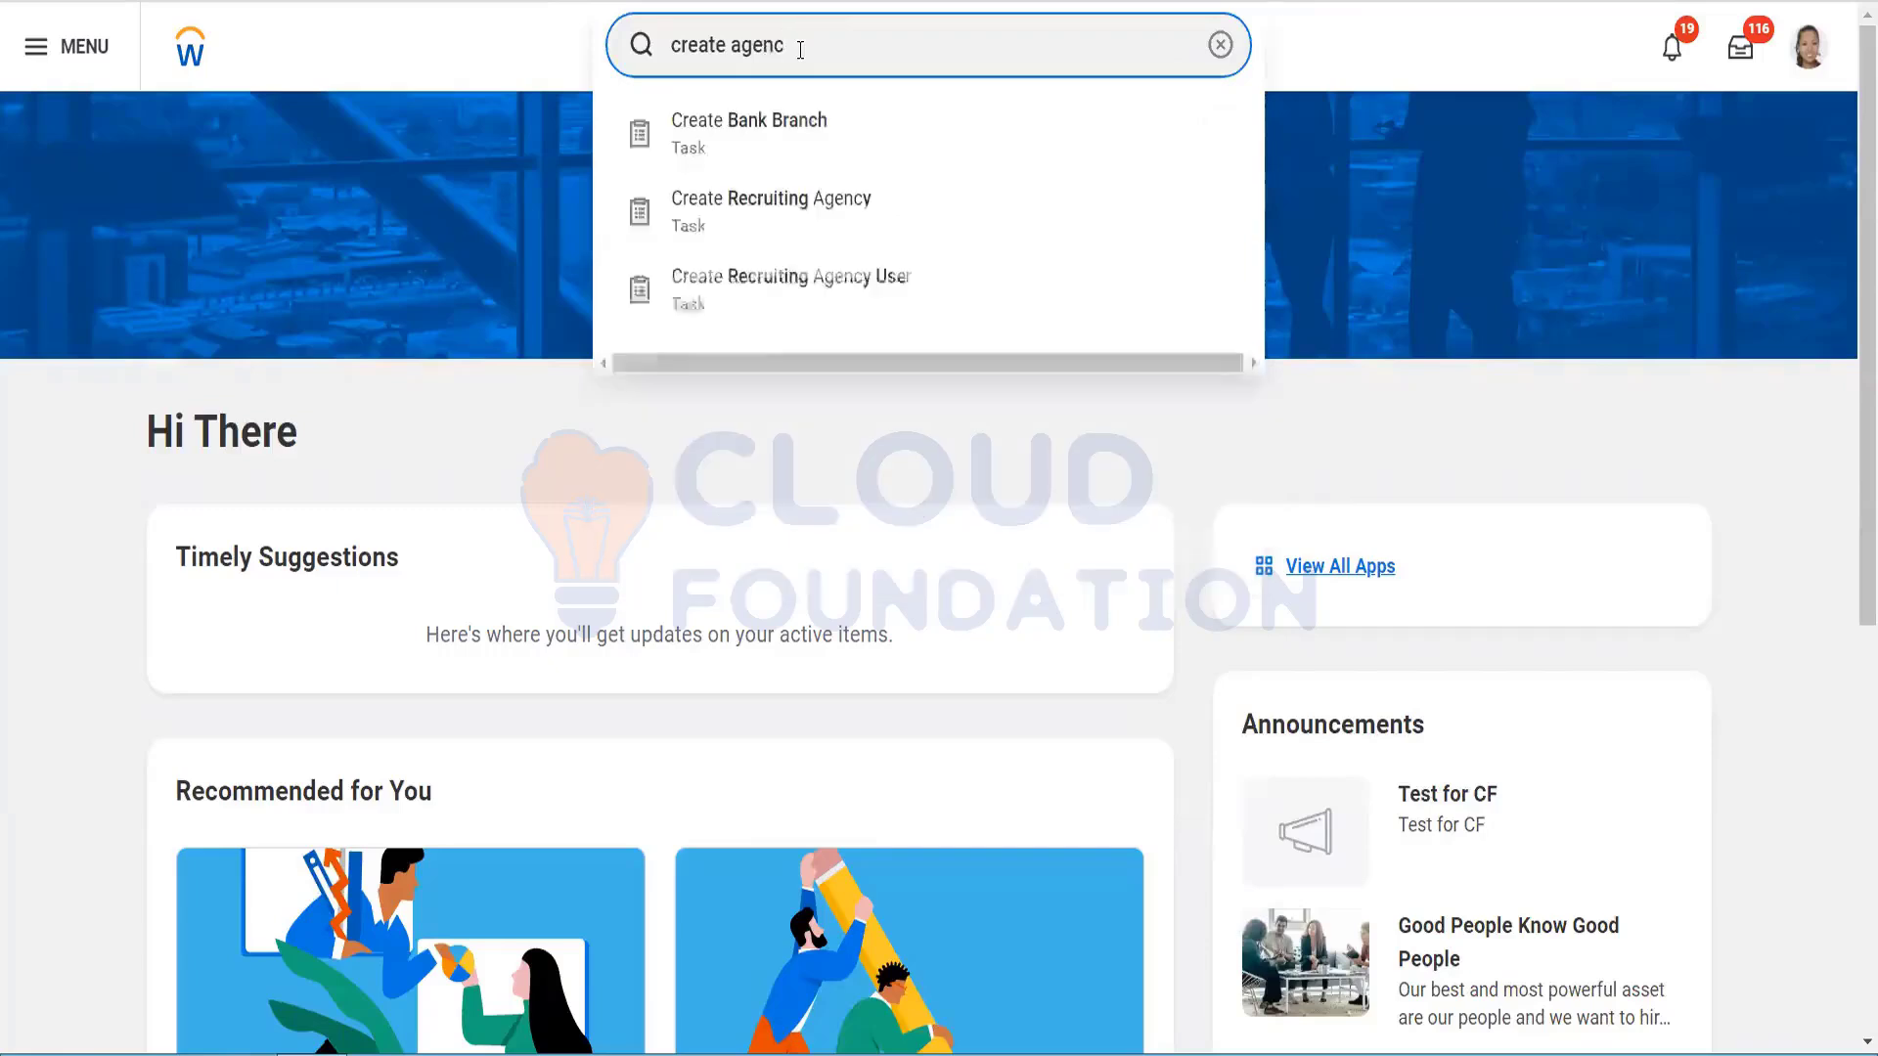
left_click(786, 203)
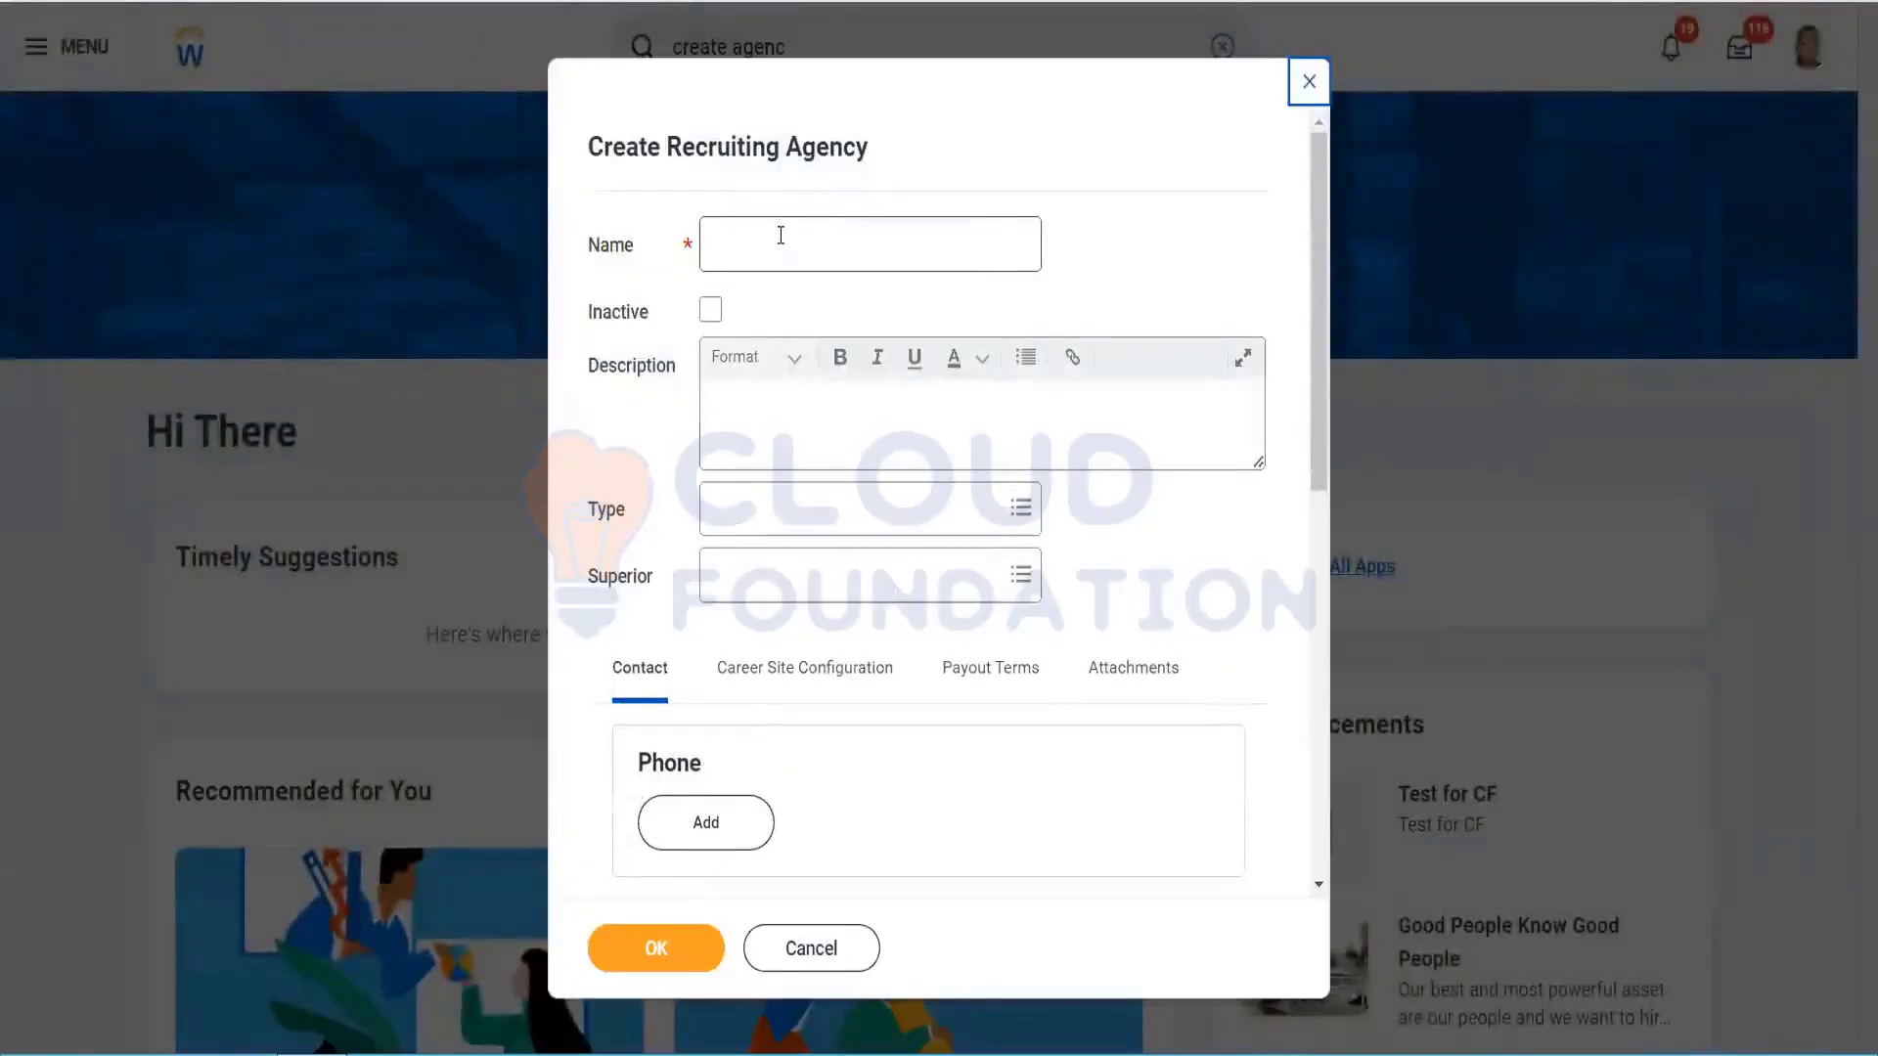
Step: Enter Test_8Topmost as the agency name, correcting the mistyped part, then move to Description
left_click(780, 235)
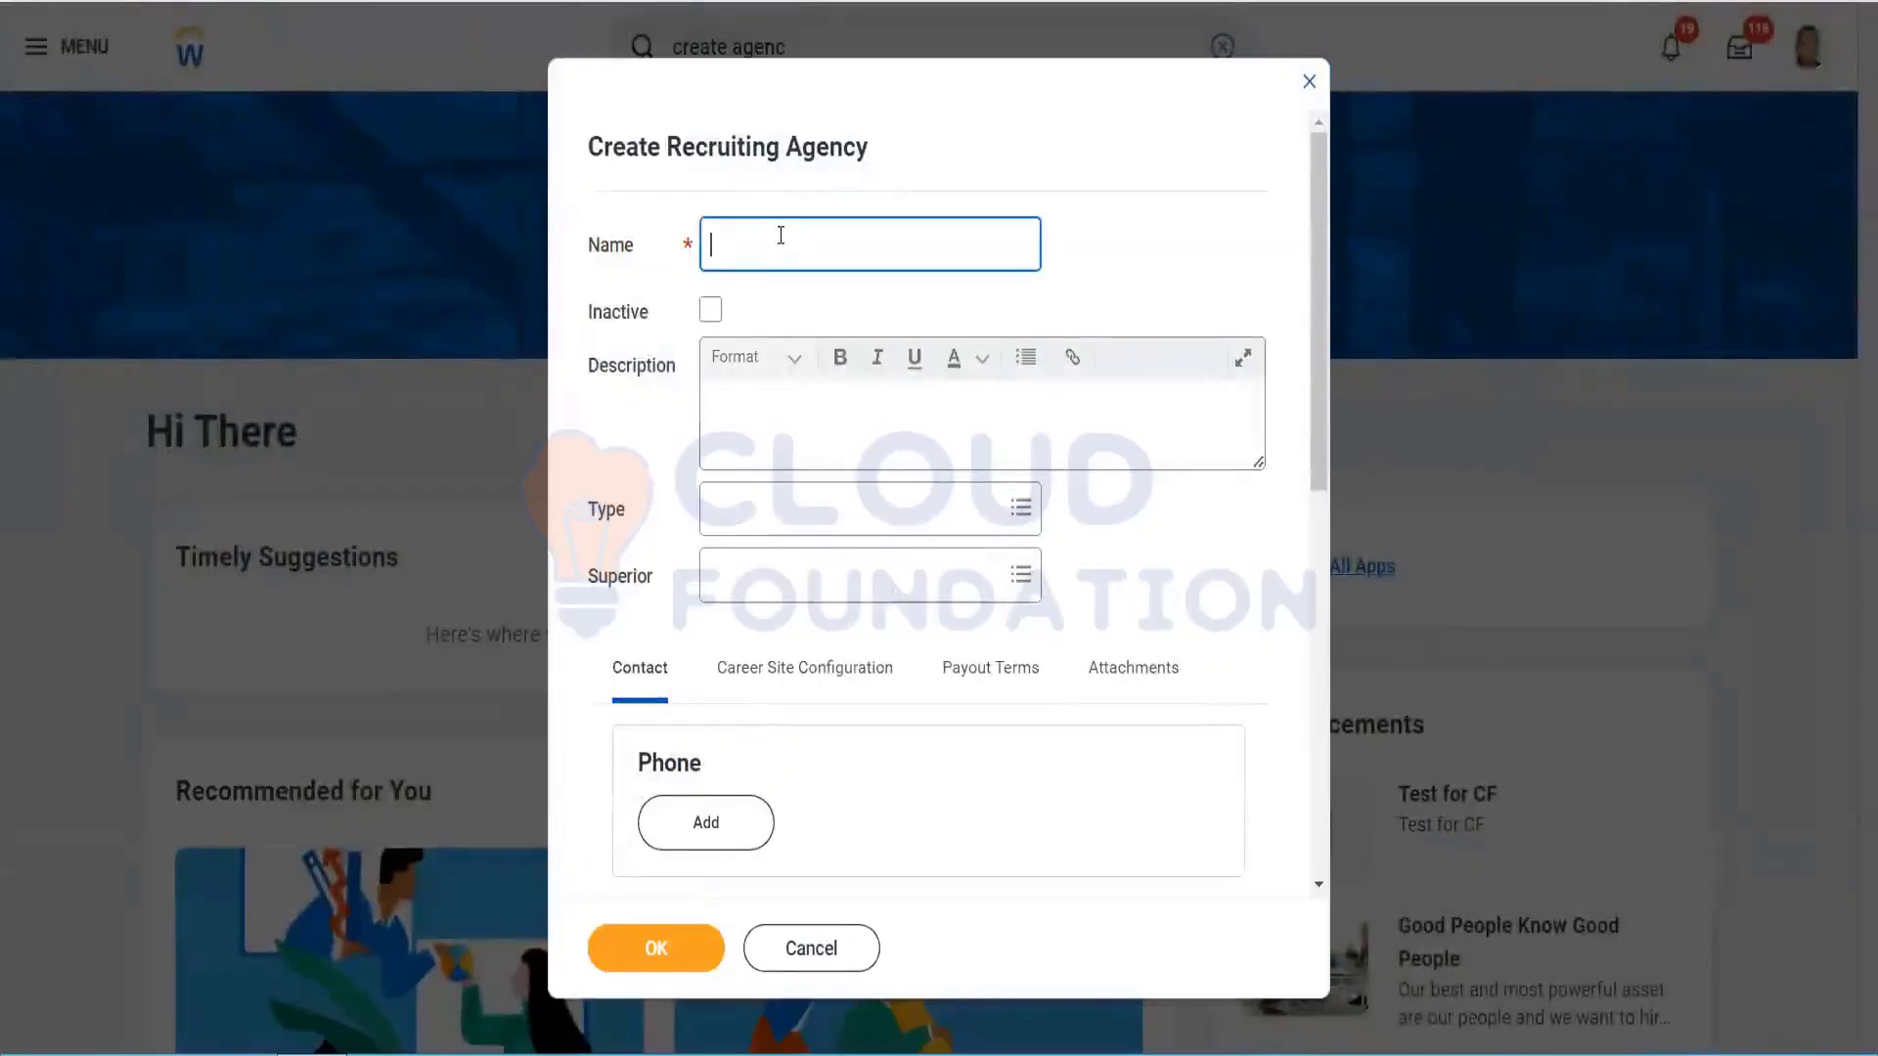
type("Test_8Topmost")
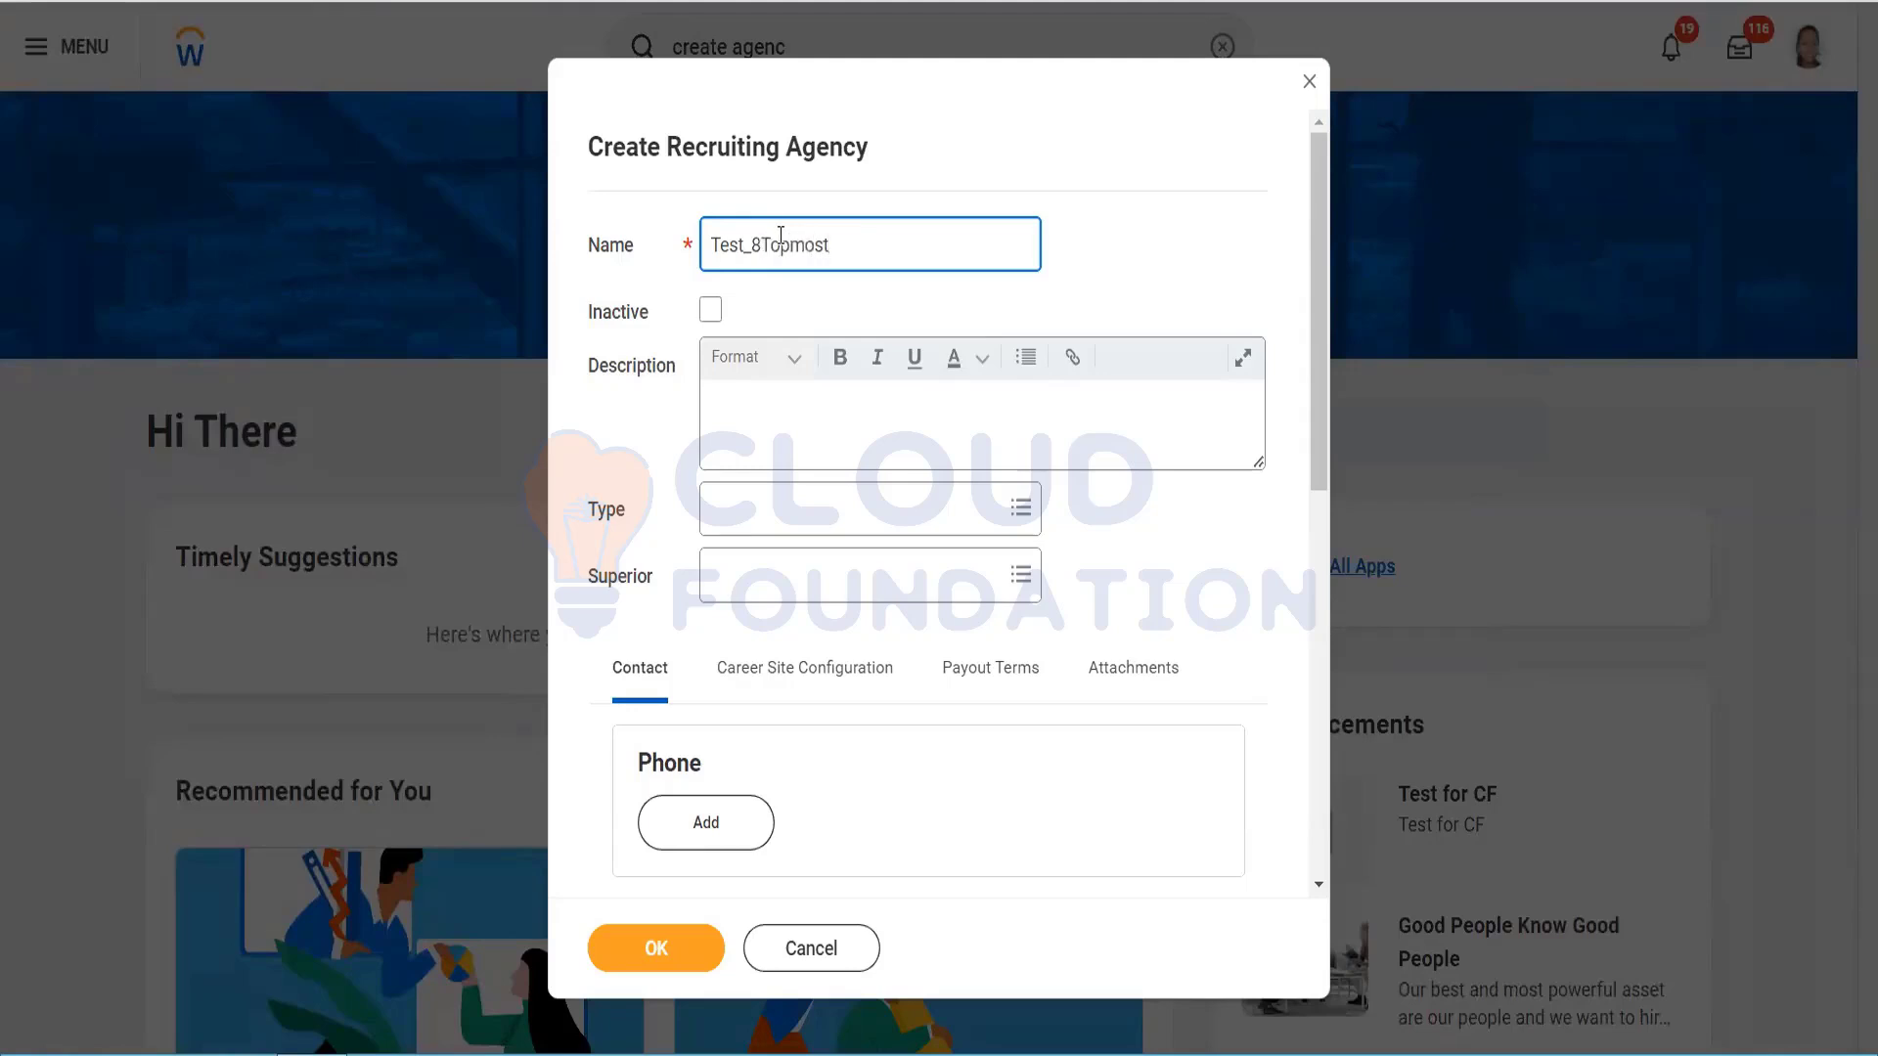
left_click(790, 425)
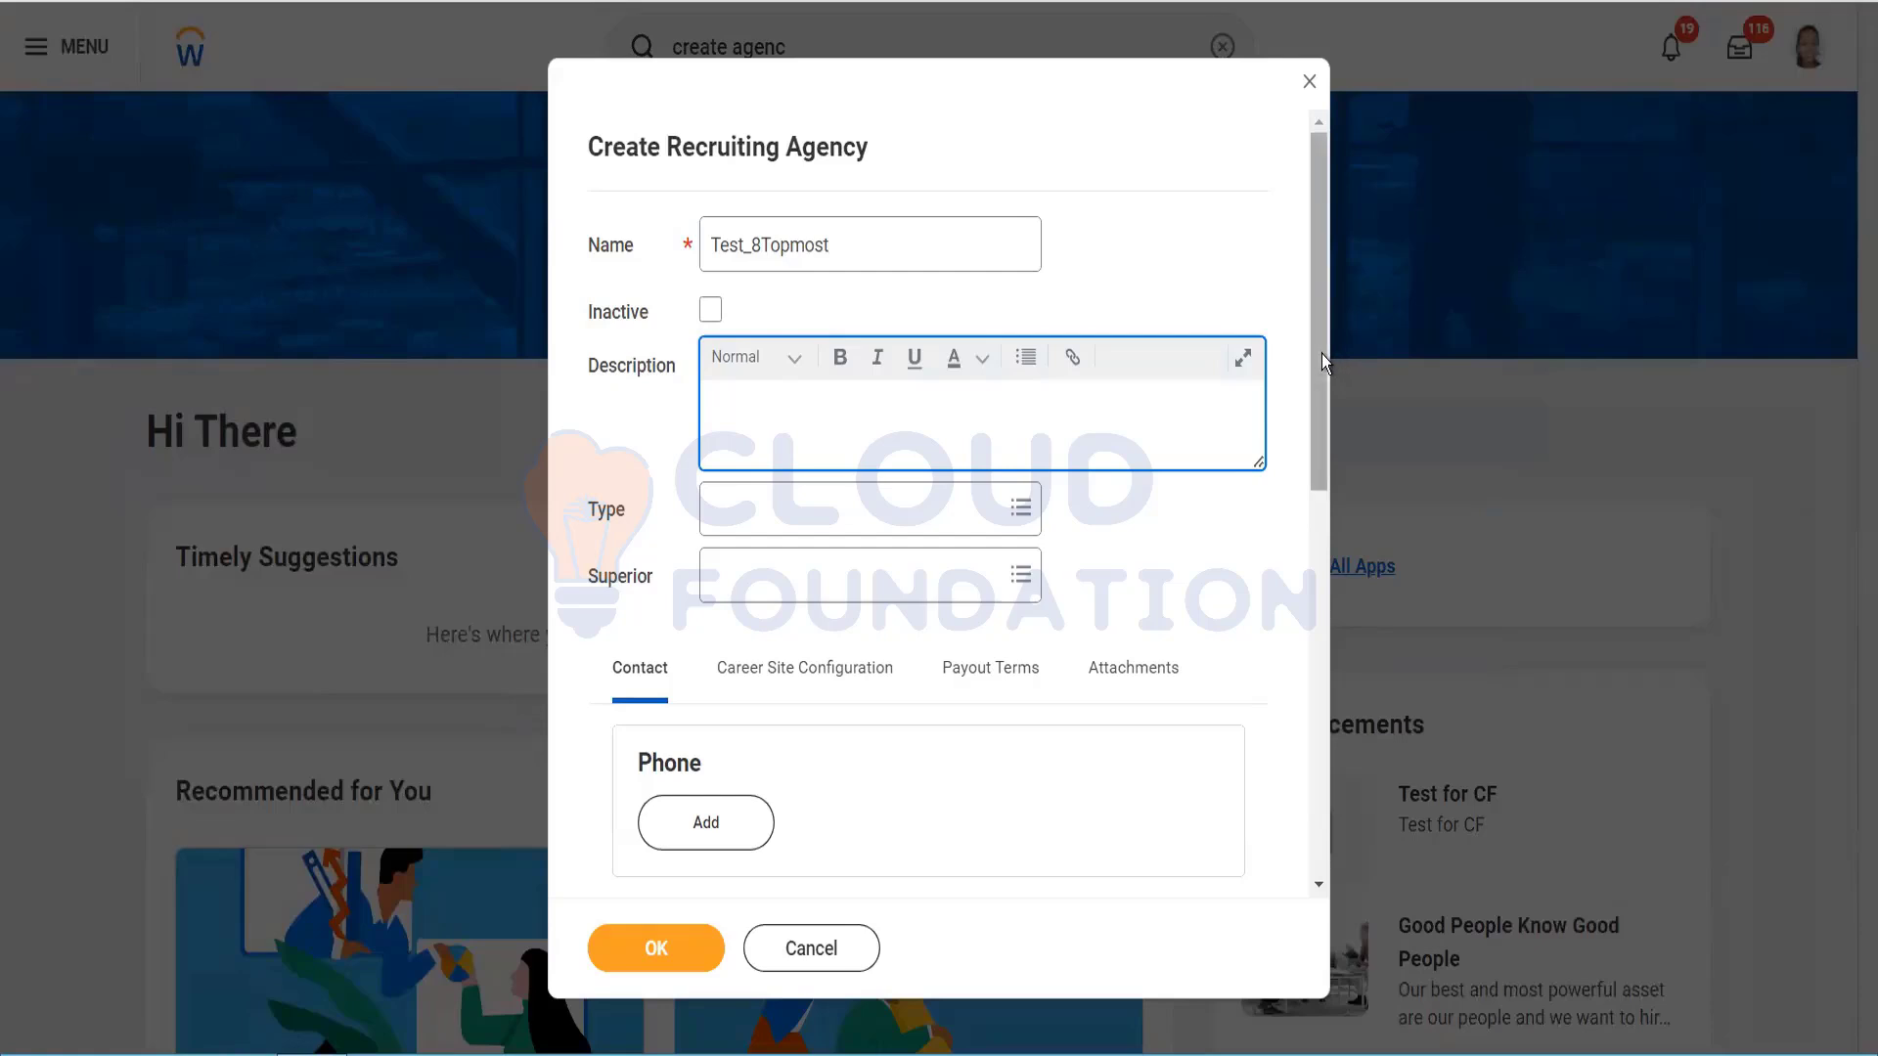
scroll(1322, 406, "down", 2)
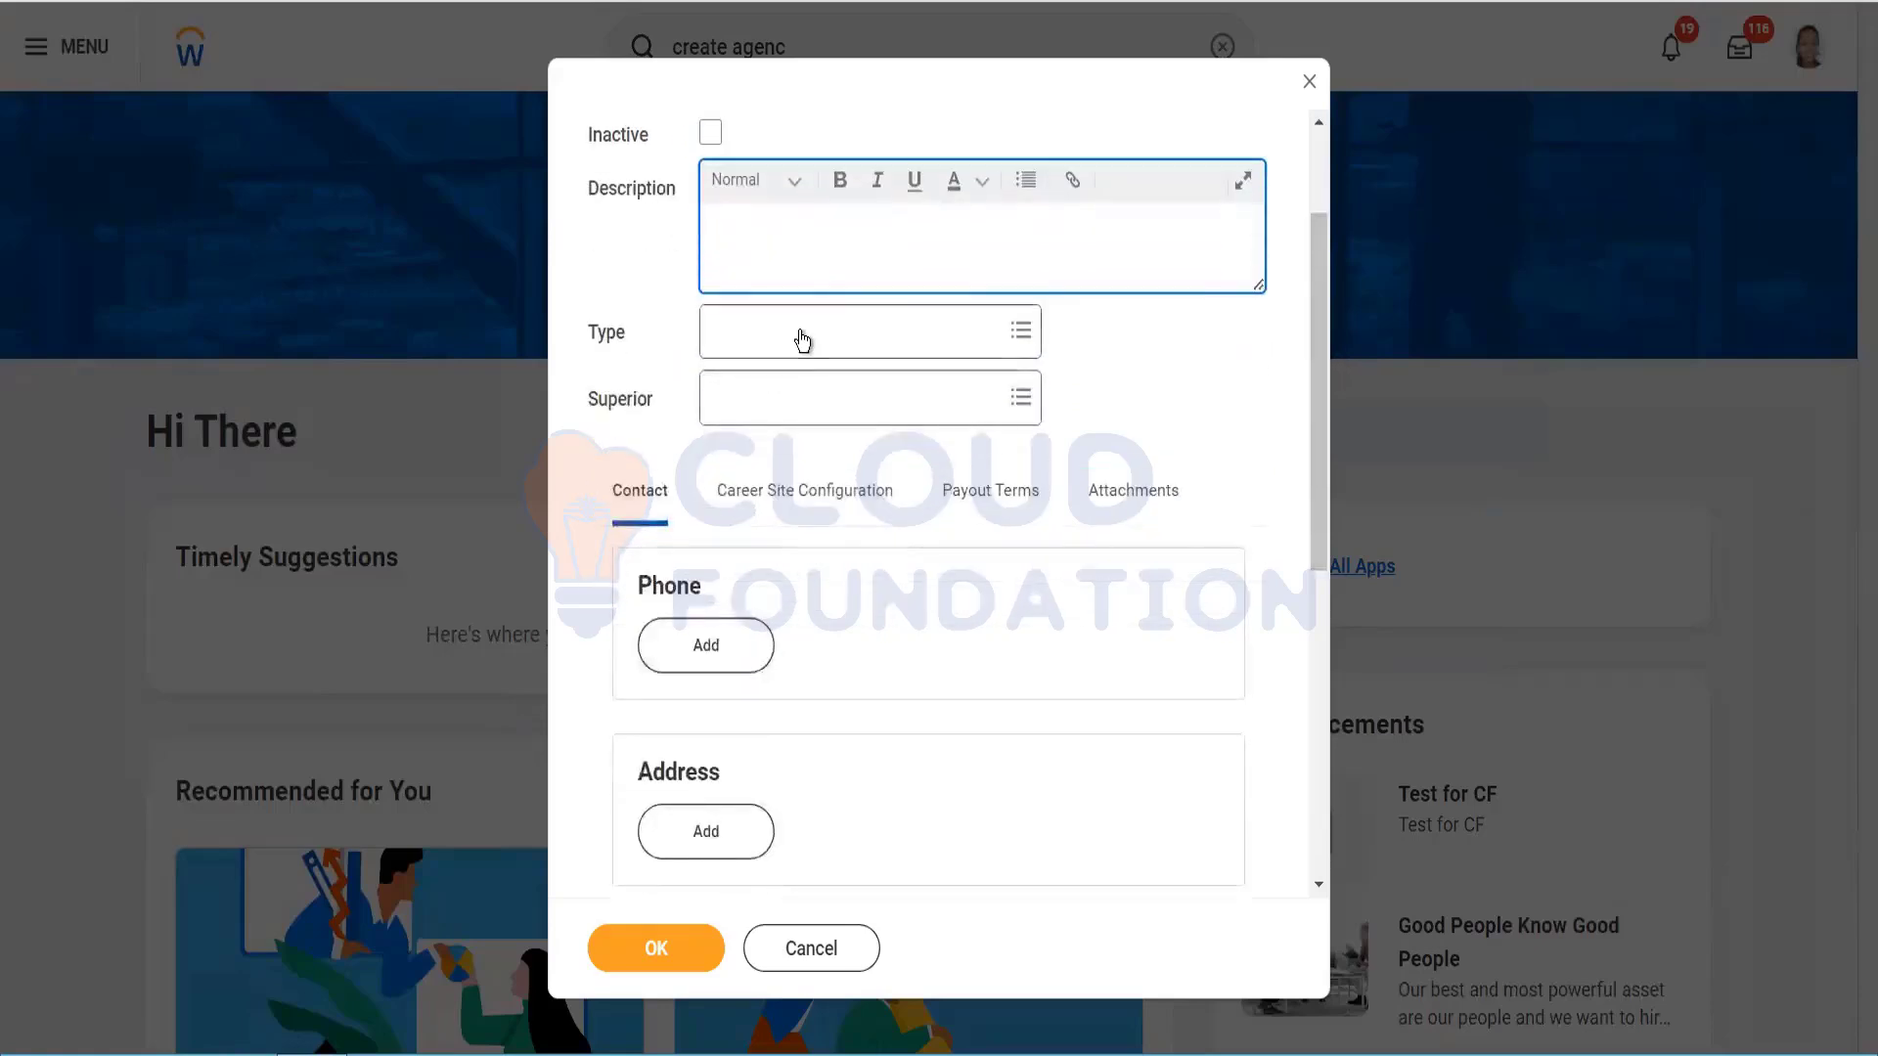
Step: Open the agency Type choices and duplicate the browser tab
left_click(804, 340)
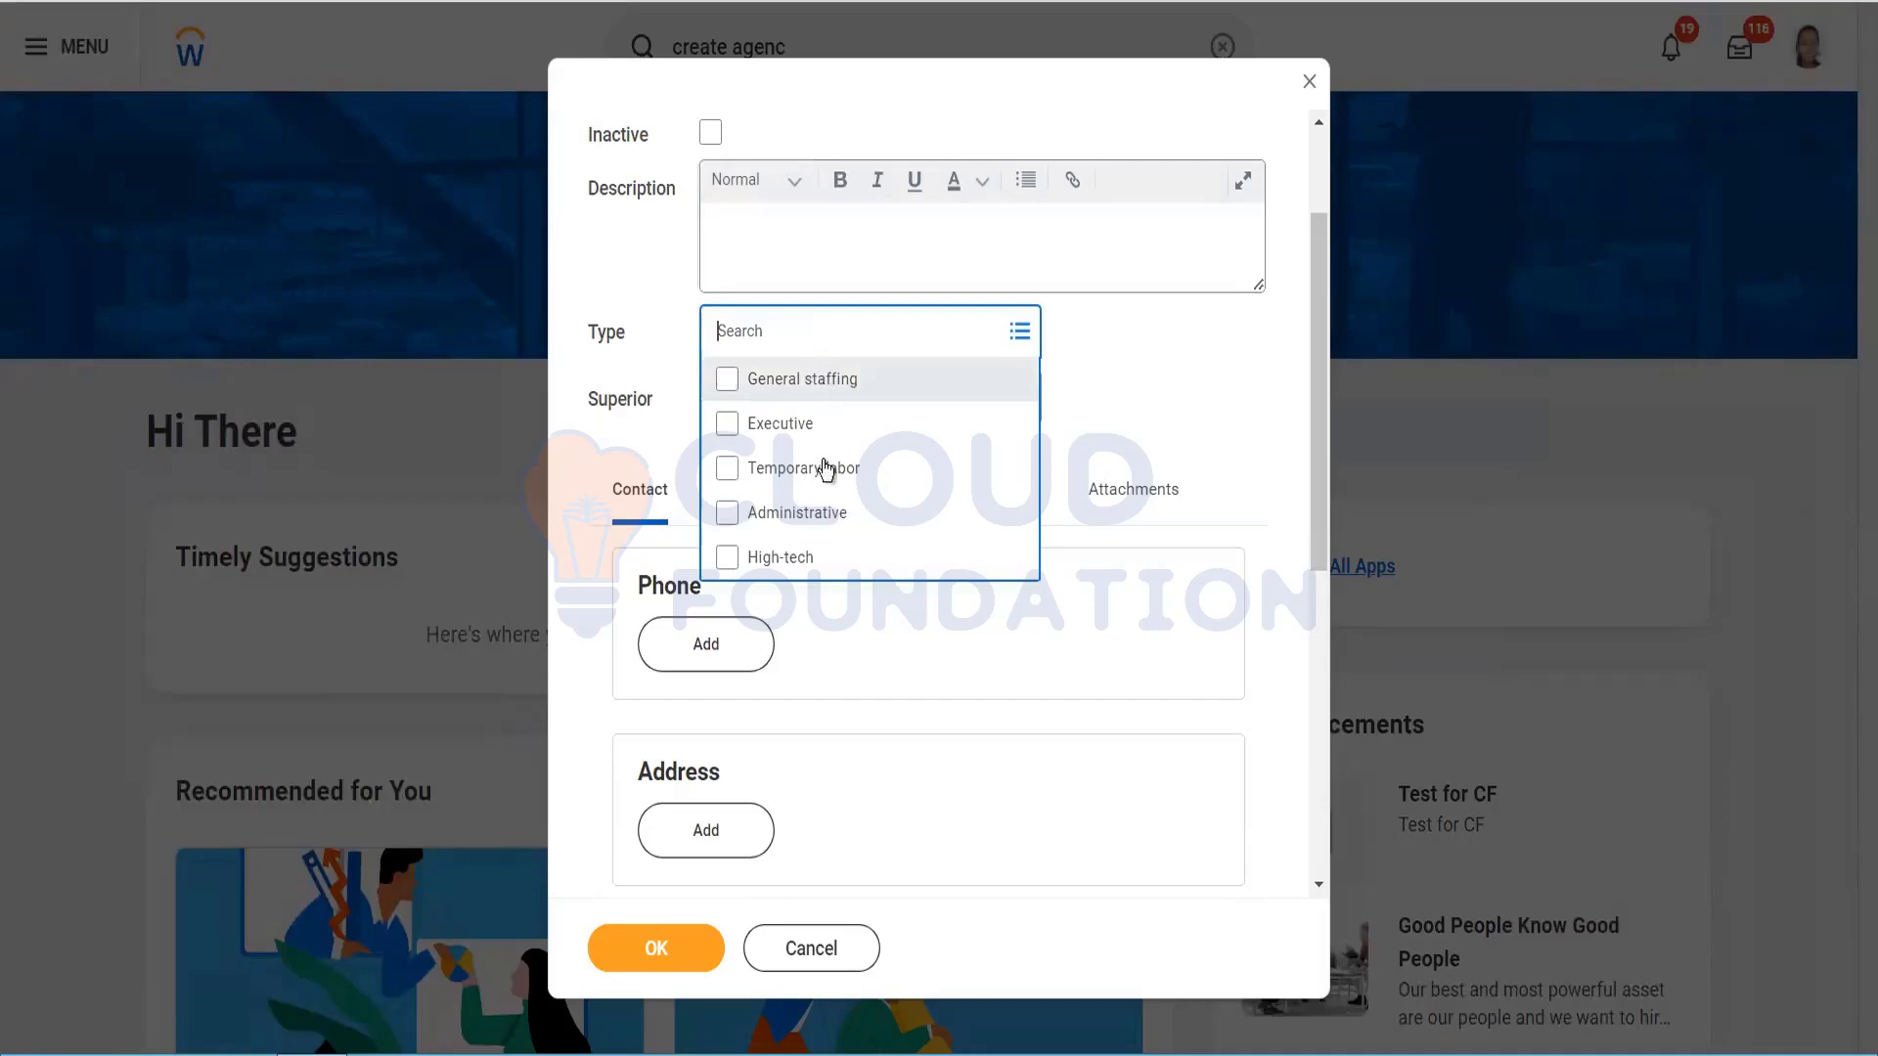
right_click(571, 6)
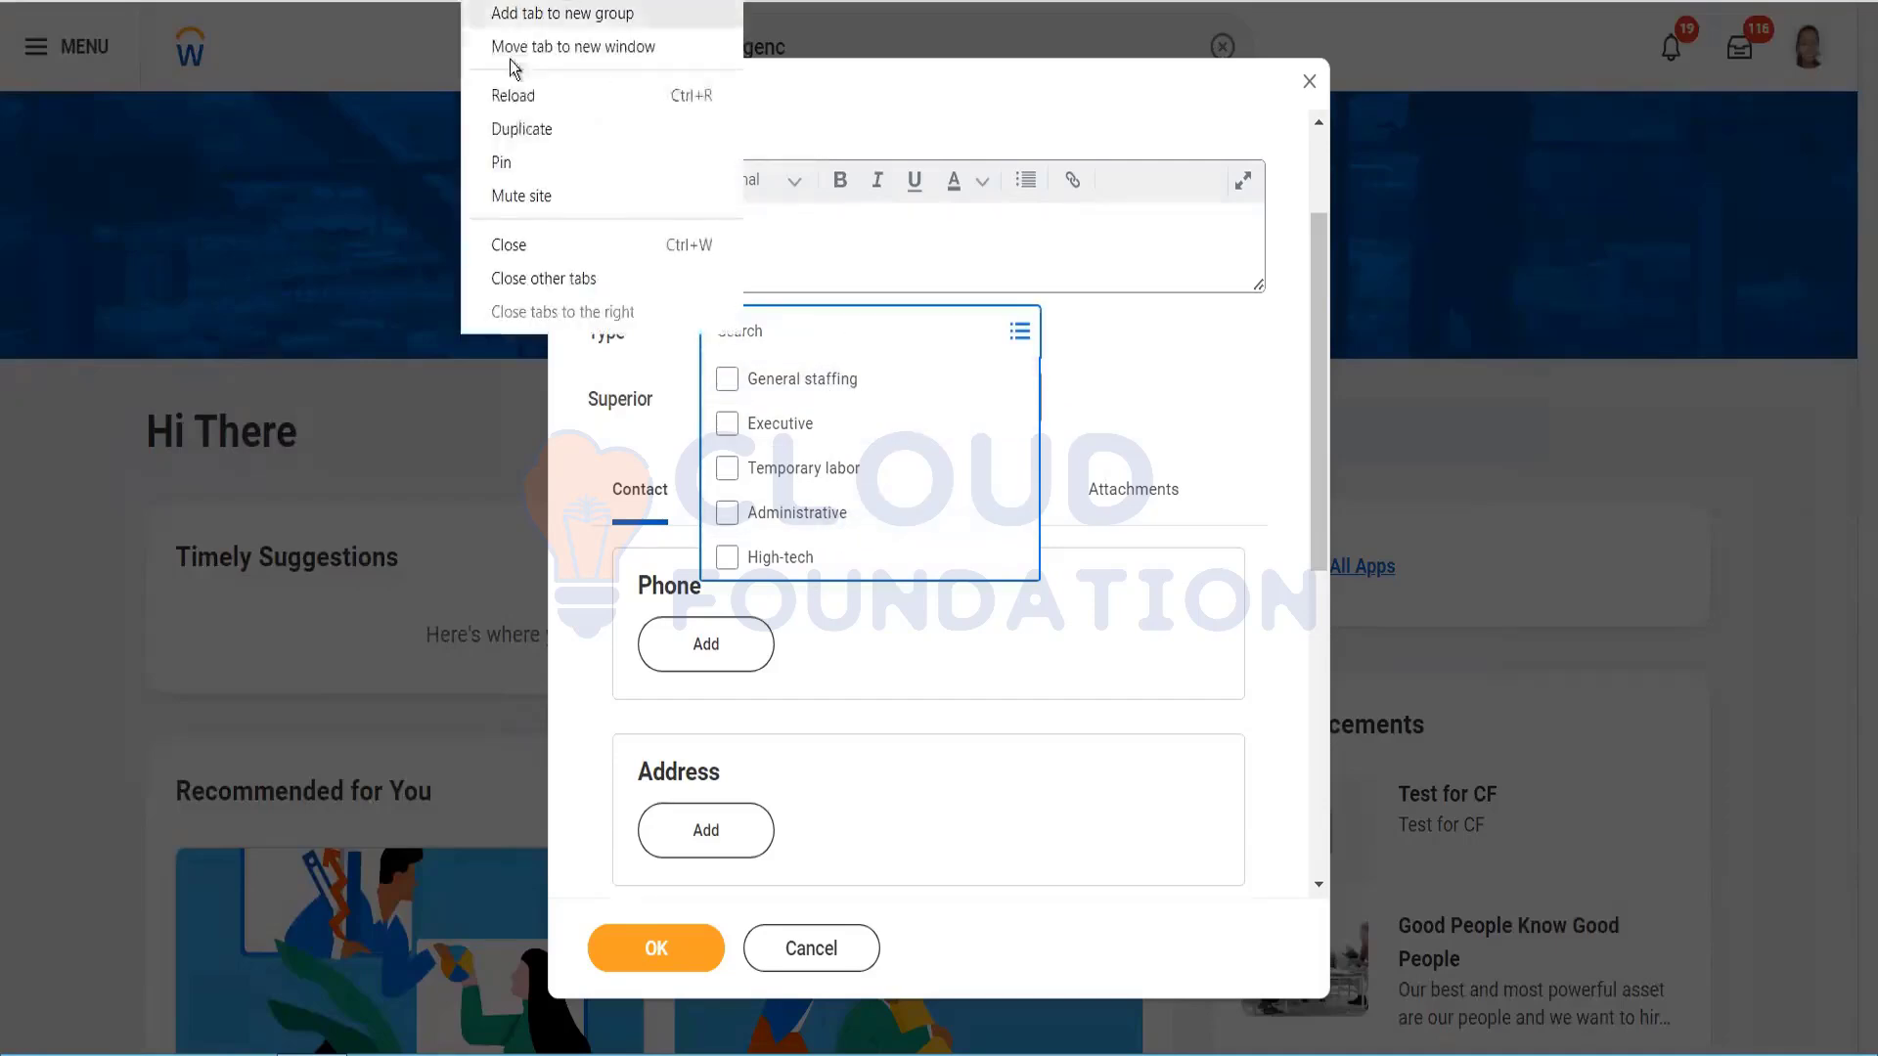
left_click(525, 122)
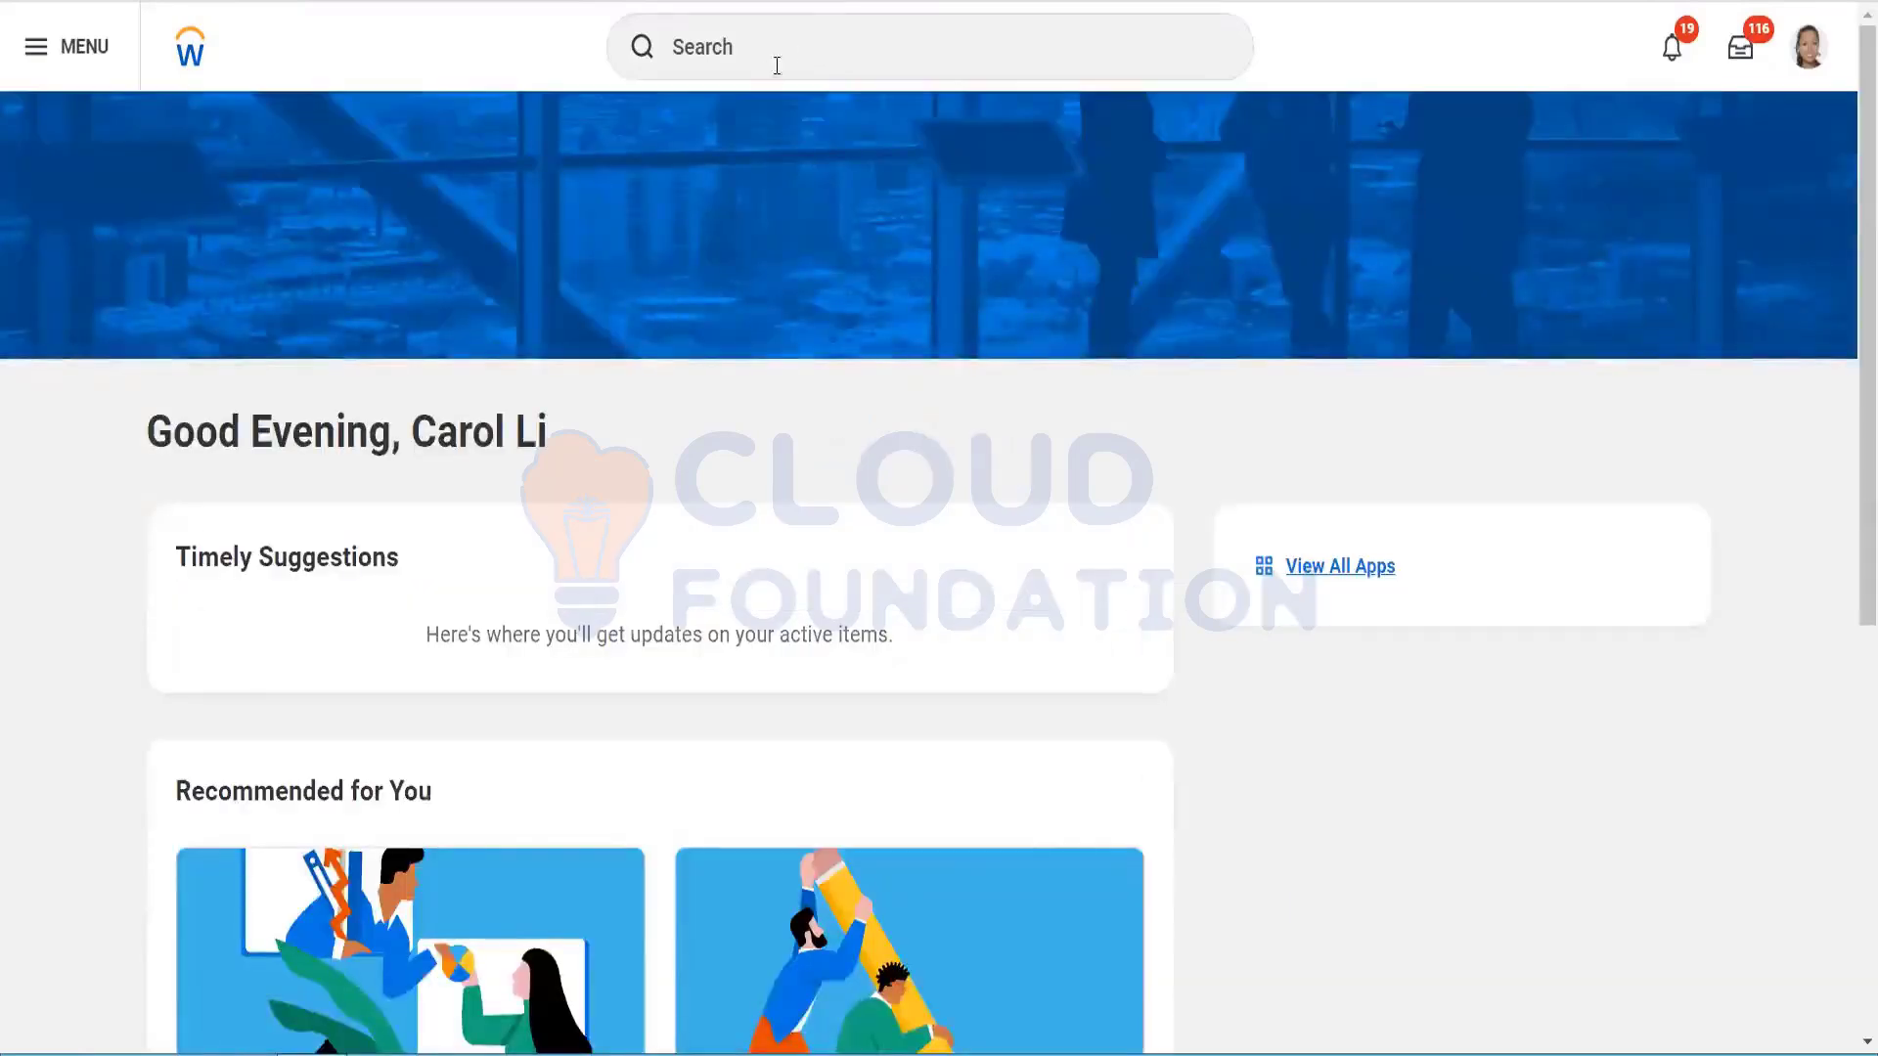
Step: In the duplicate tab, find and open Maintain Recruiting Agency Types by searching 'agency type'
left_click(792, 50)
type("agenc")
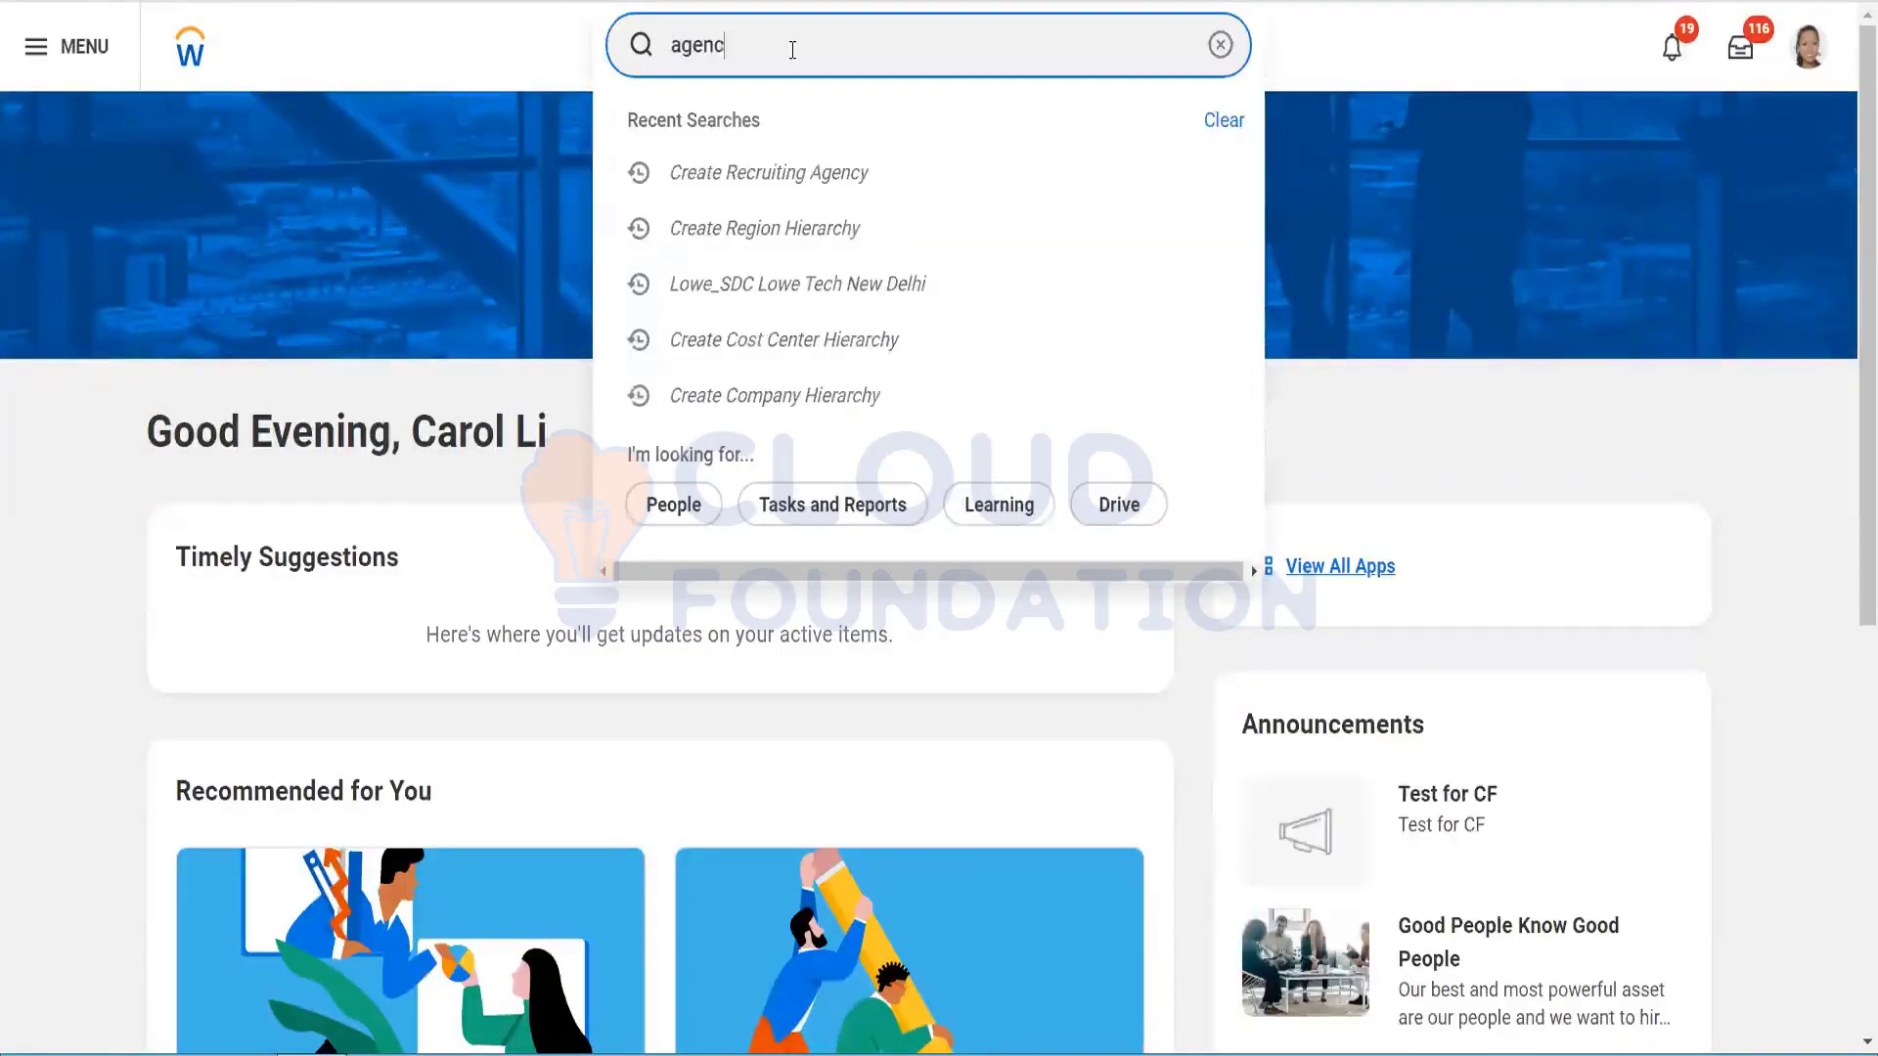
type("y type")
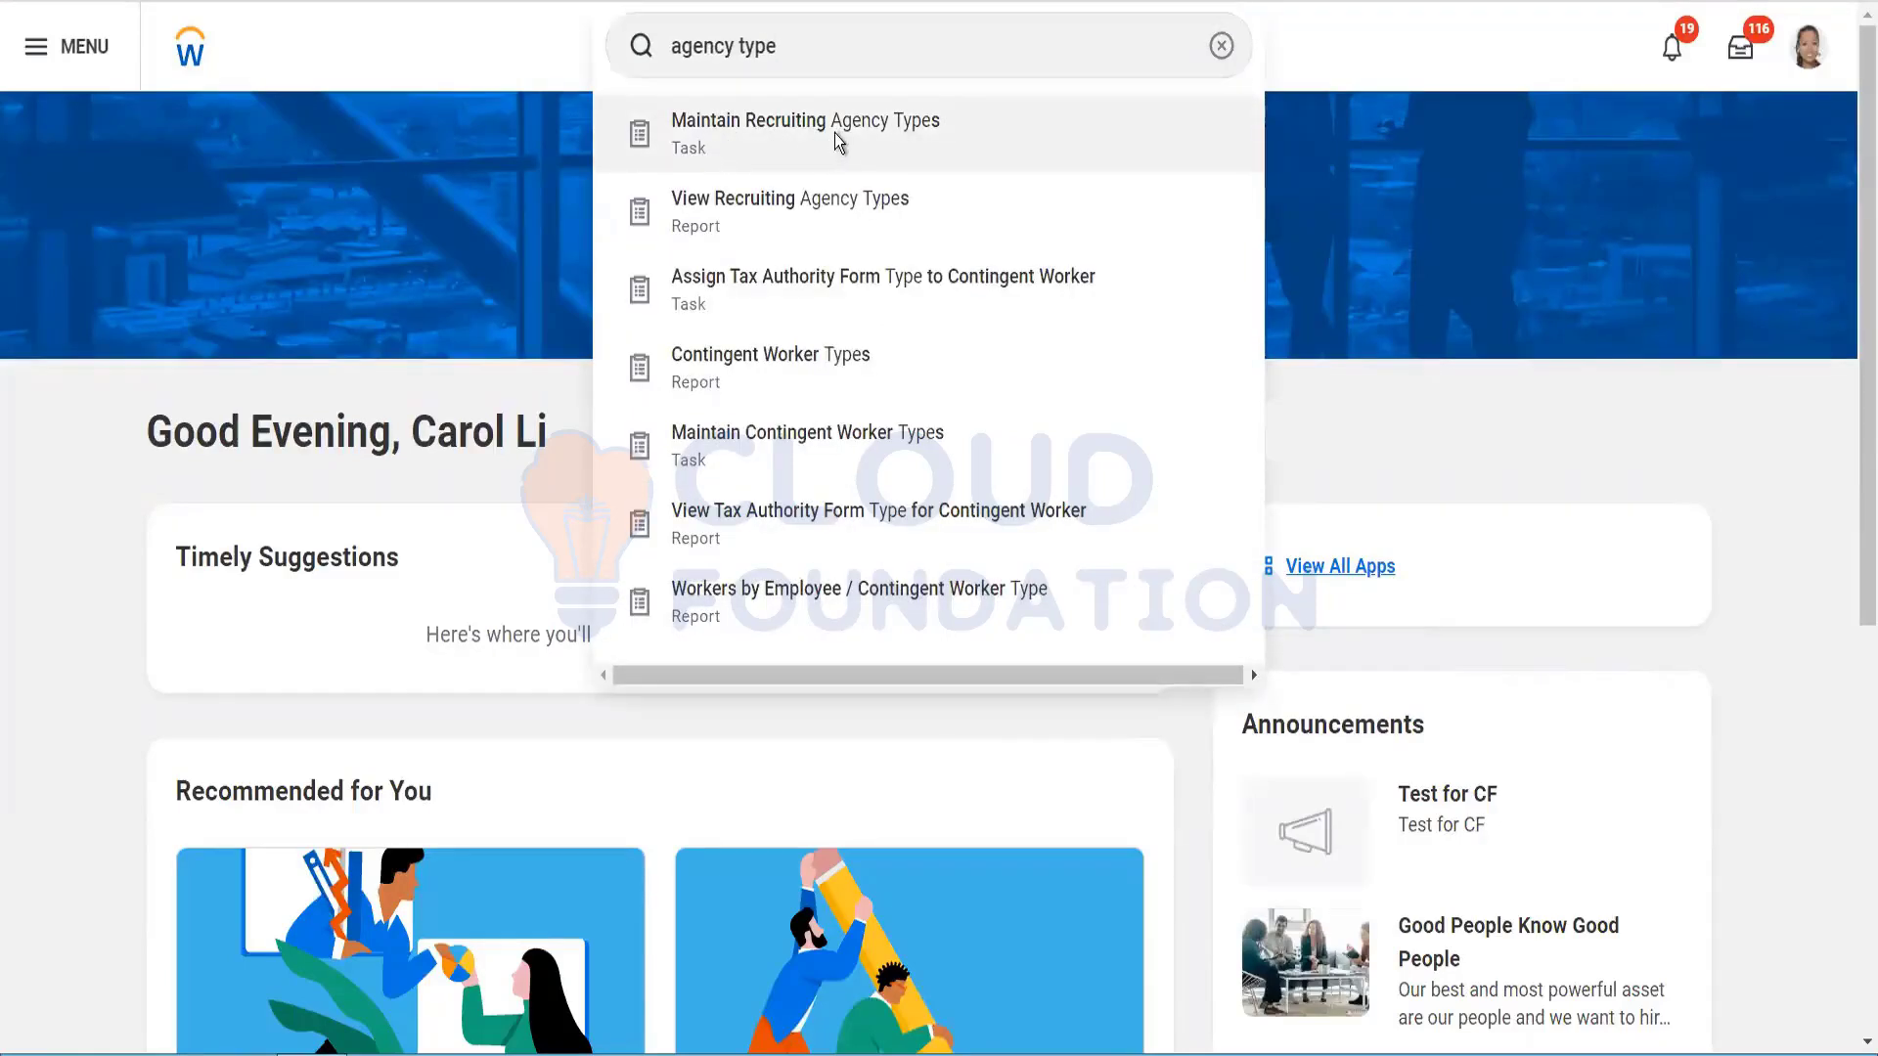
left_click(836, 135)
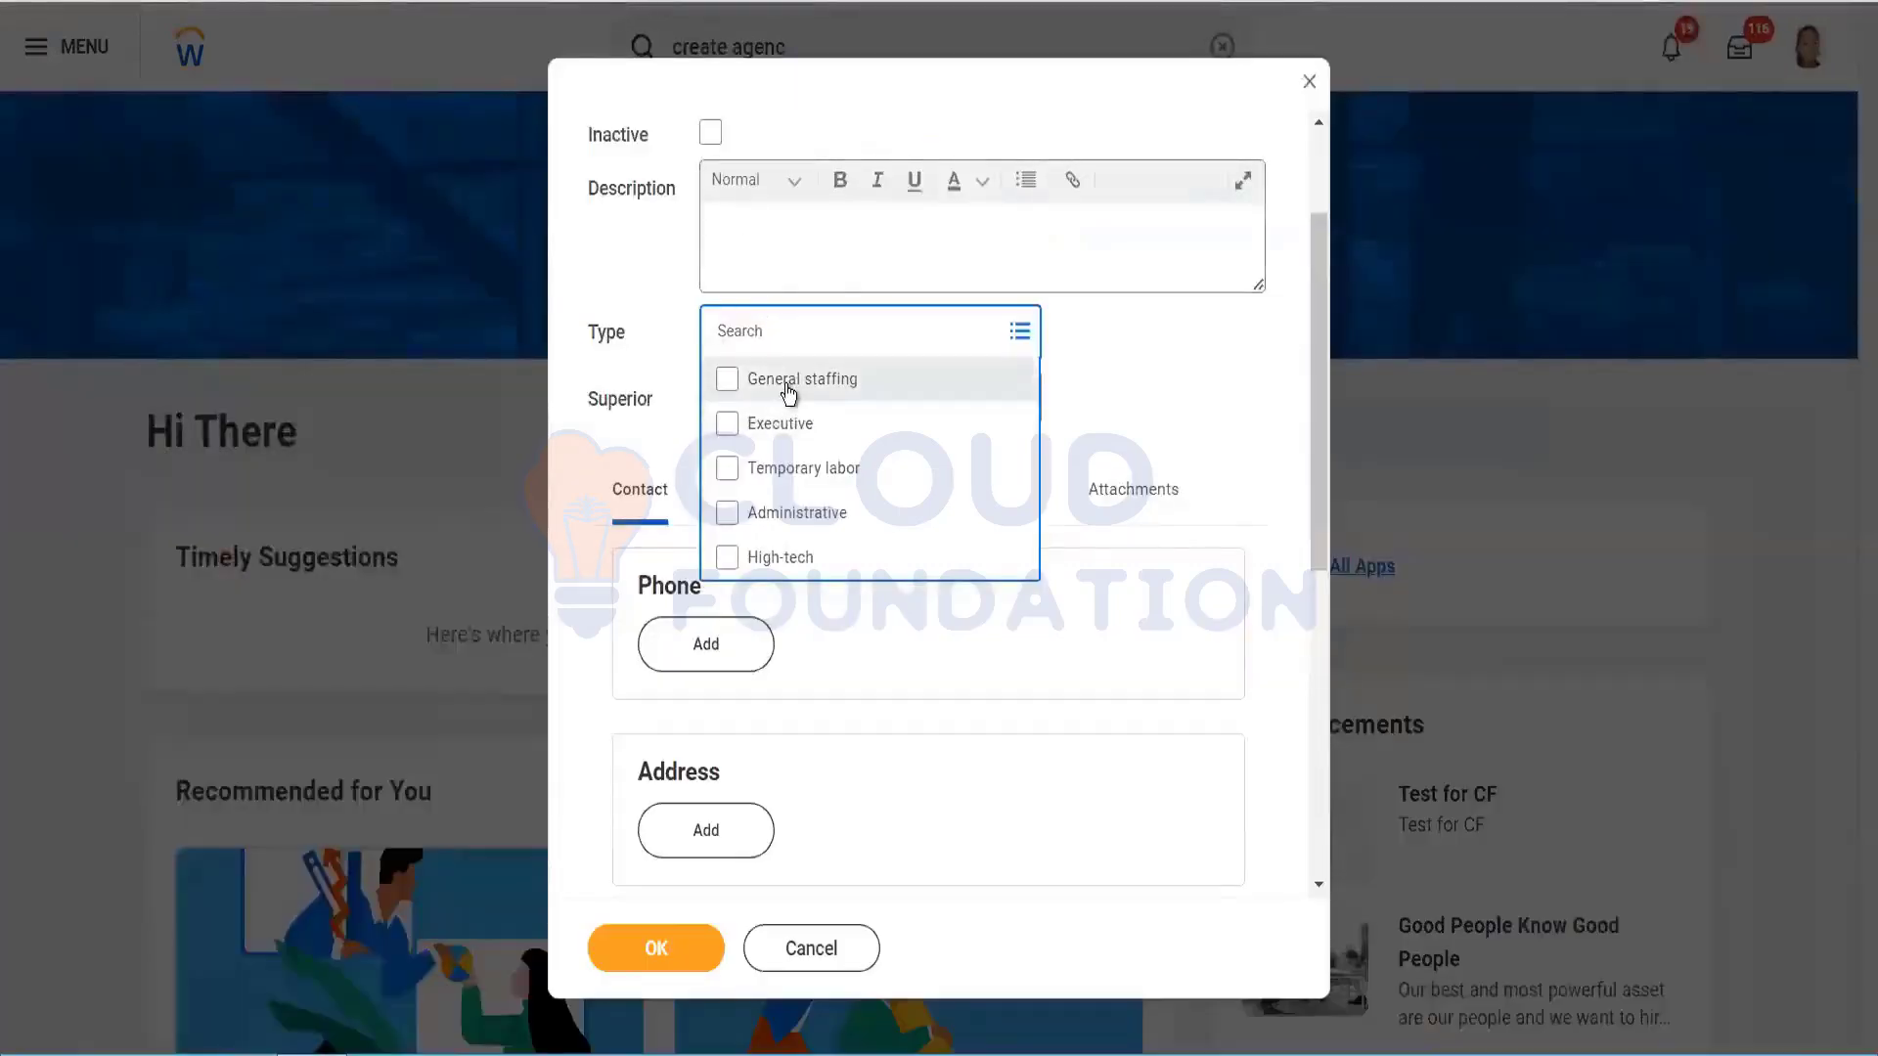
Step: Check General staffing as the agency type and close the list
left_click(789, 391)
left_click(1223, 367)
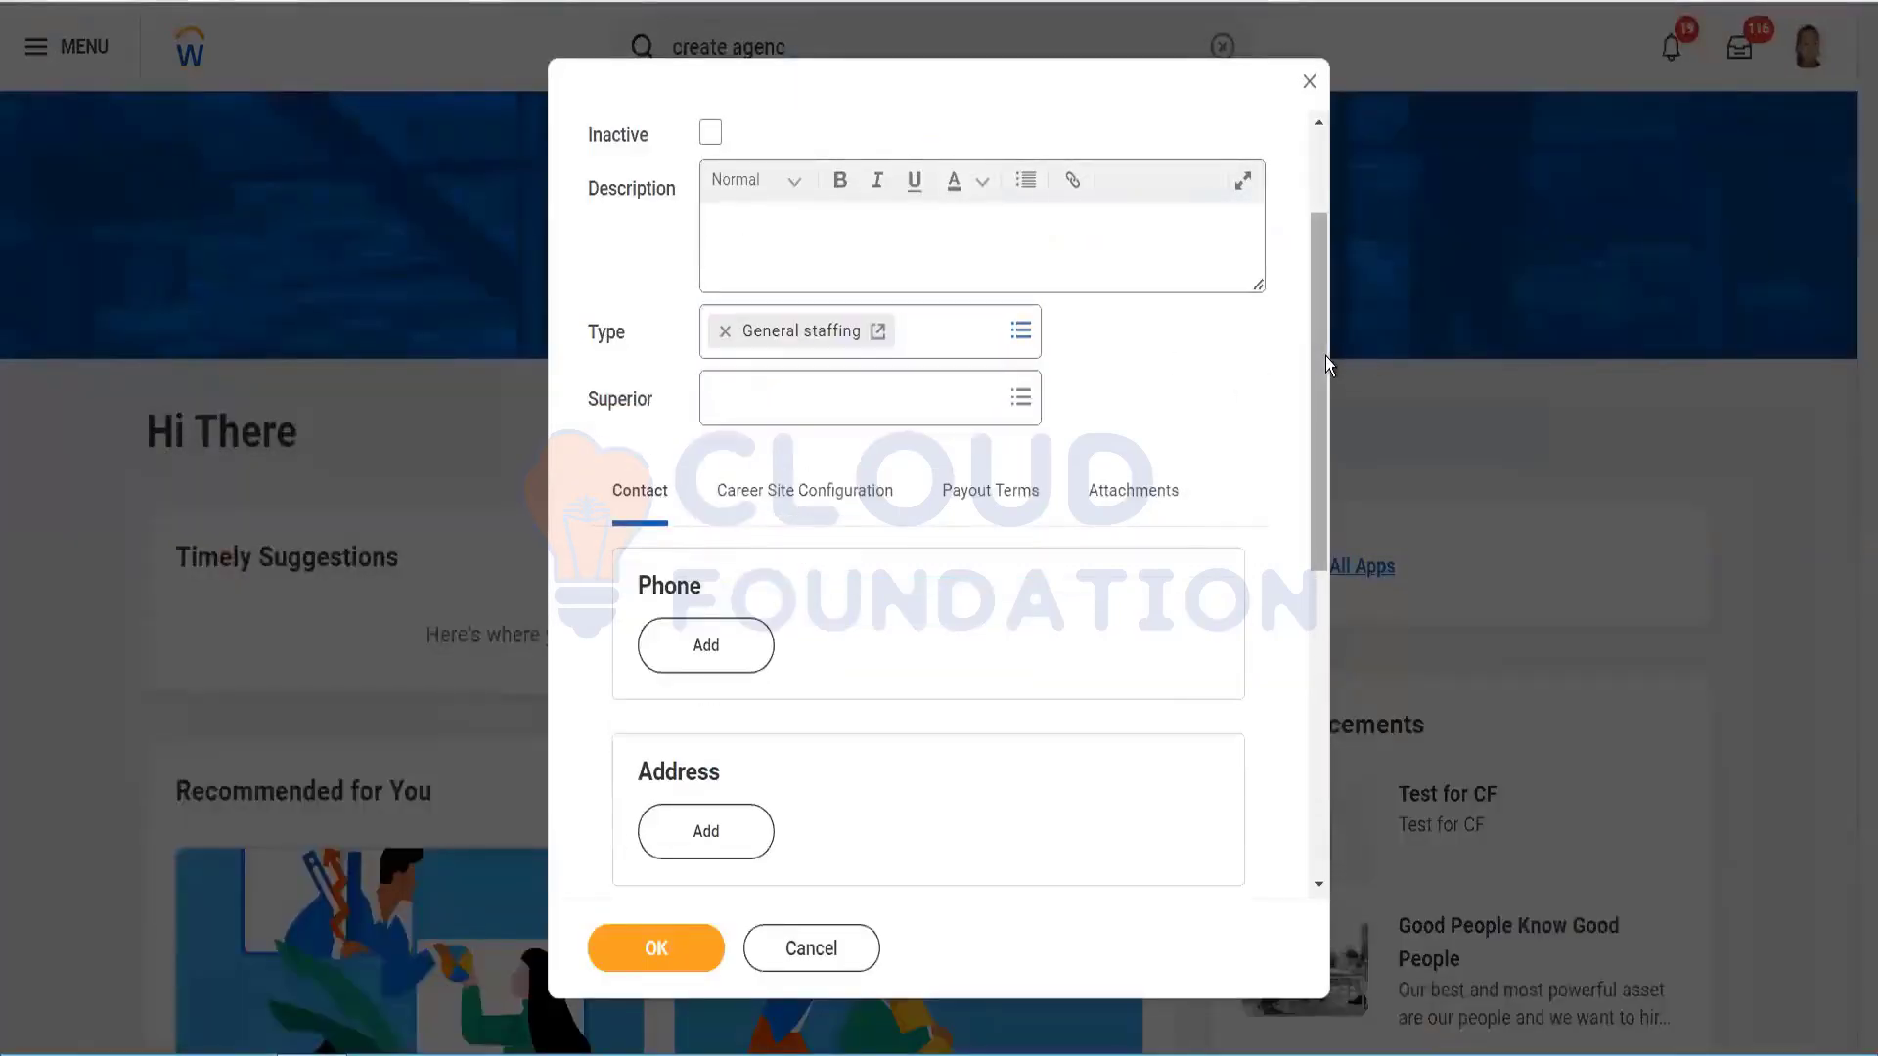
scroll(1325, 367, "down", 1)
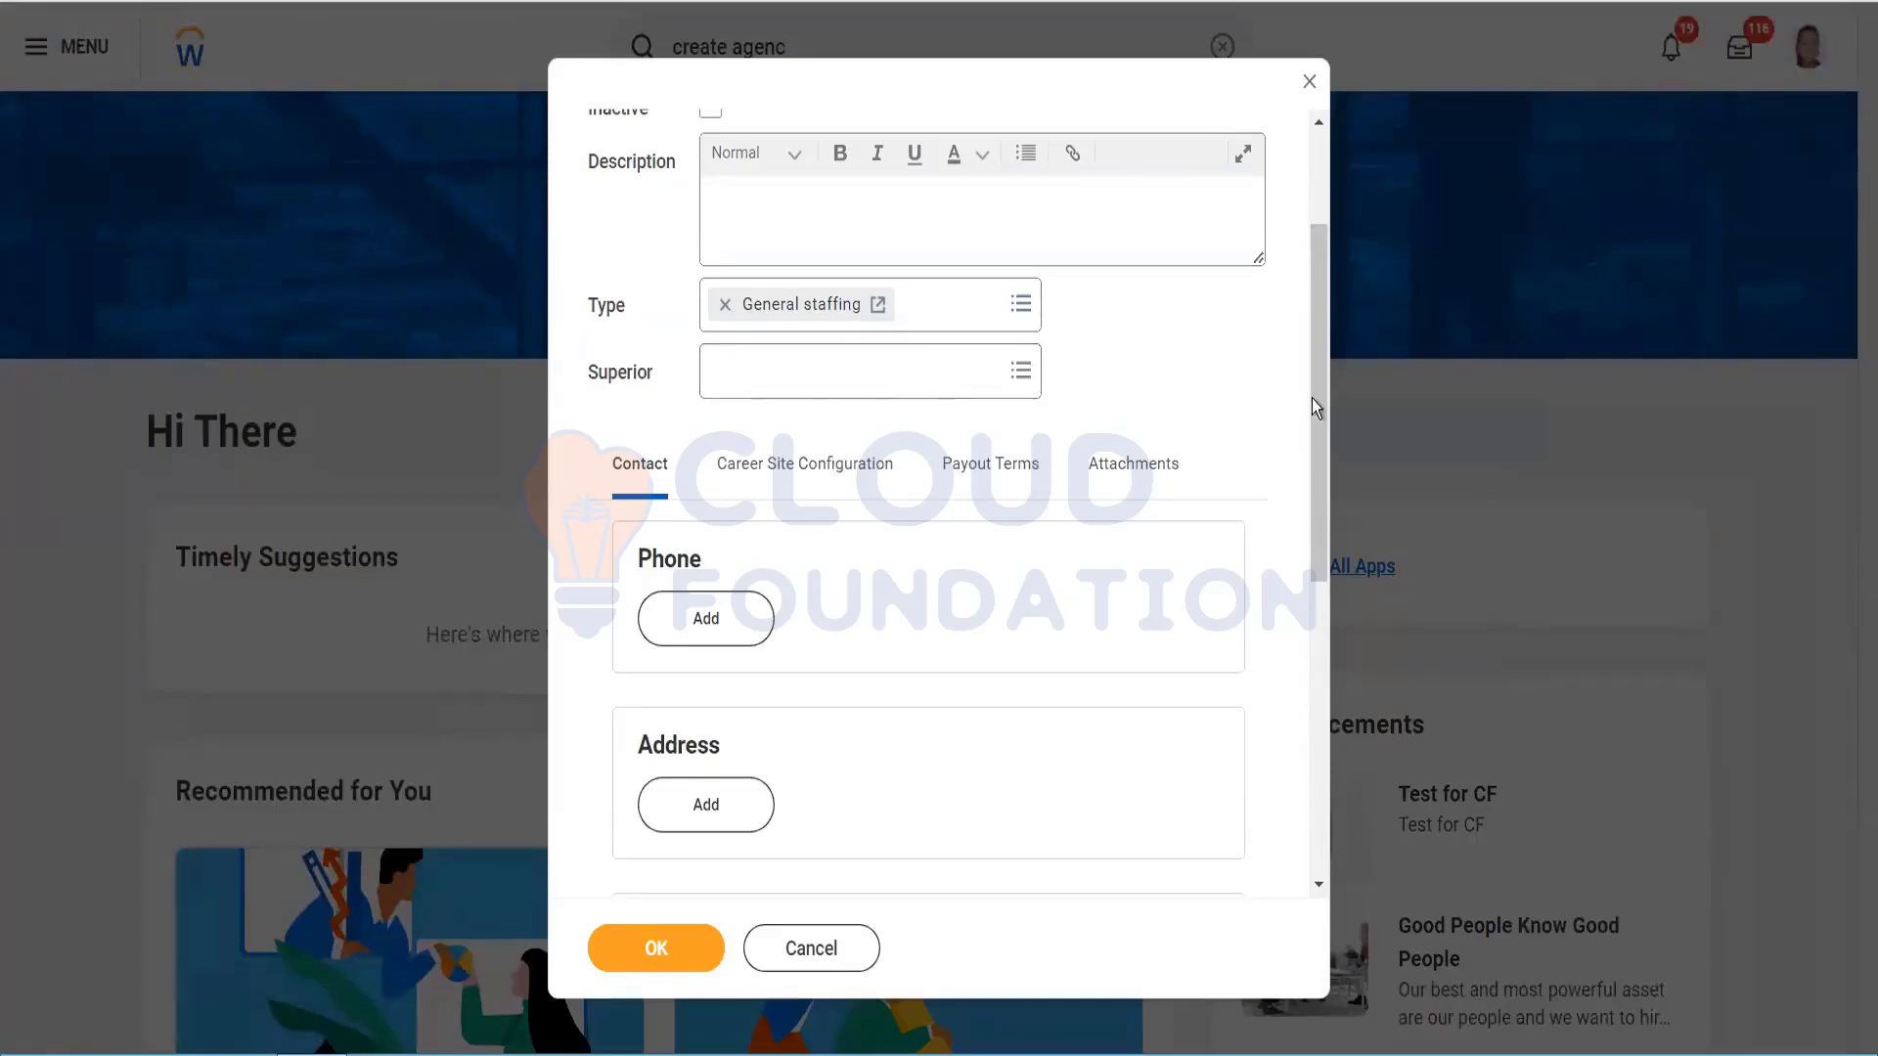
left_click_drag(1318, 403, 1324, 479)
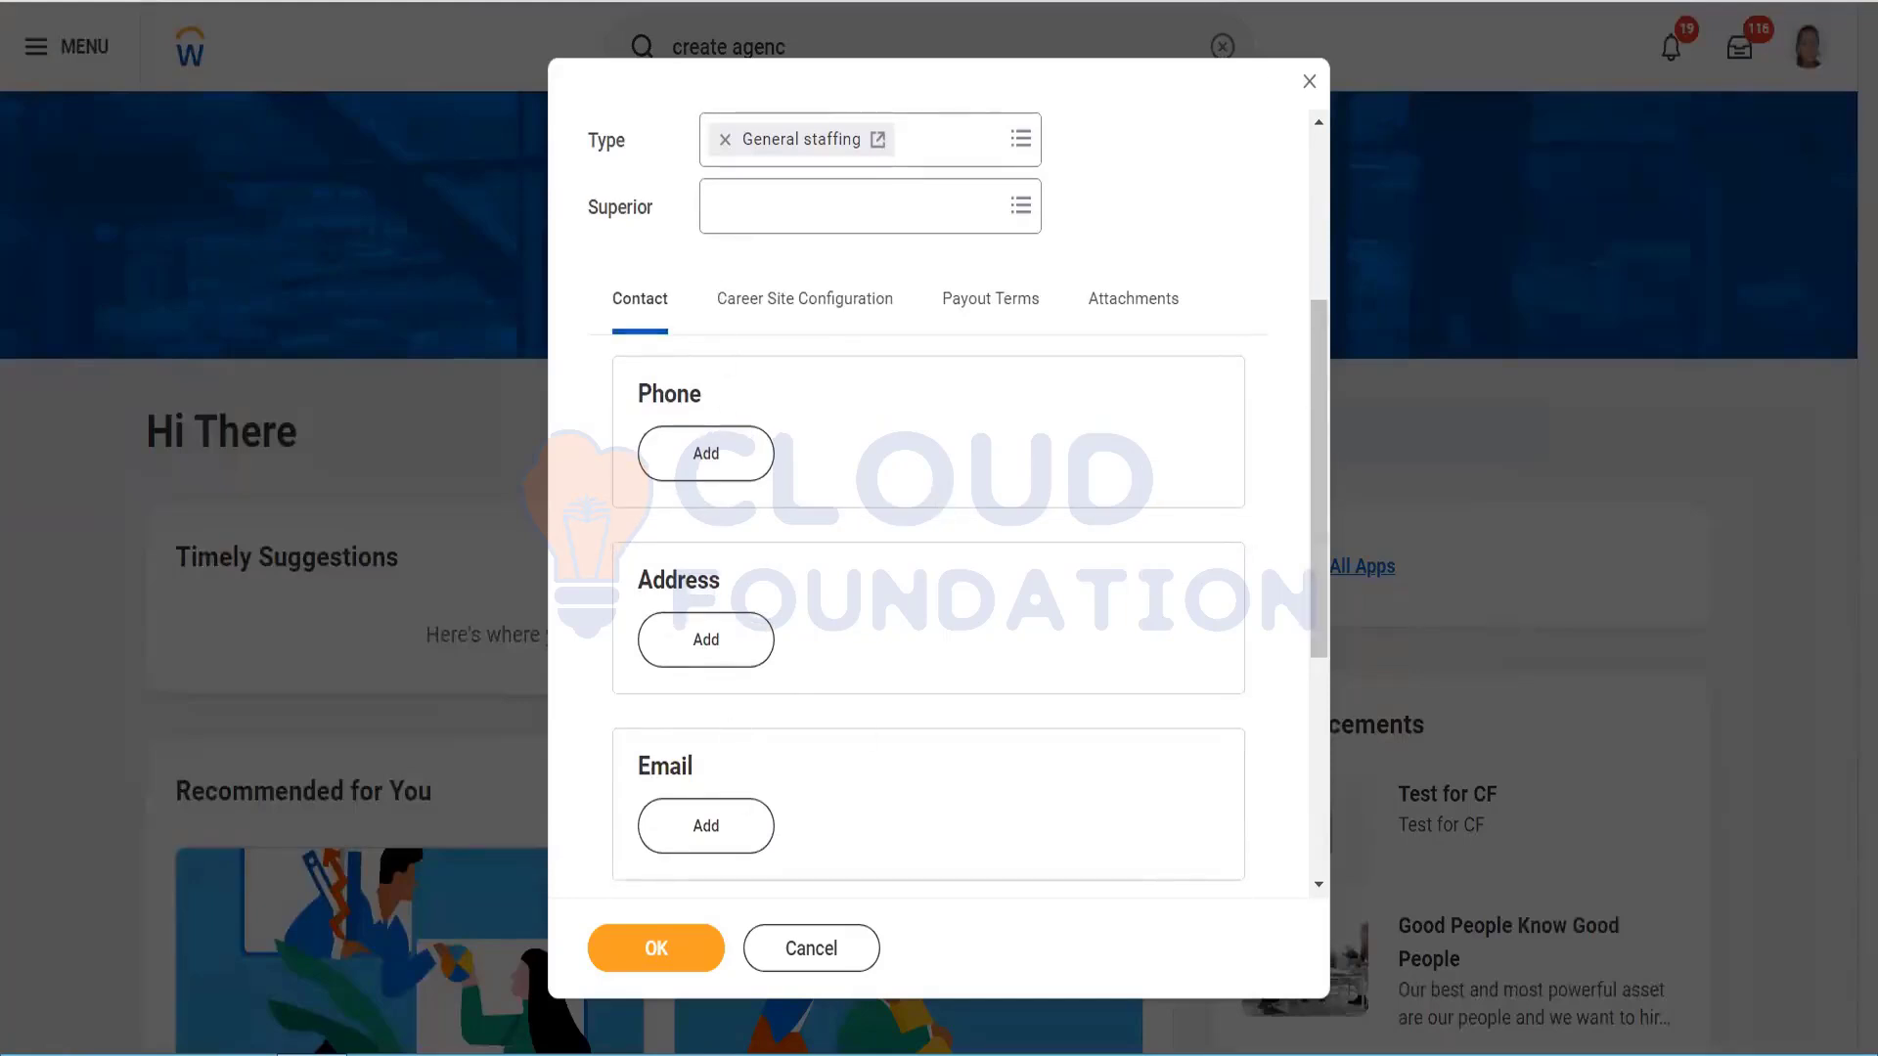
left_click_drag(1323, 404, 1369, 365)
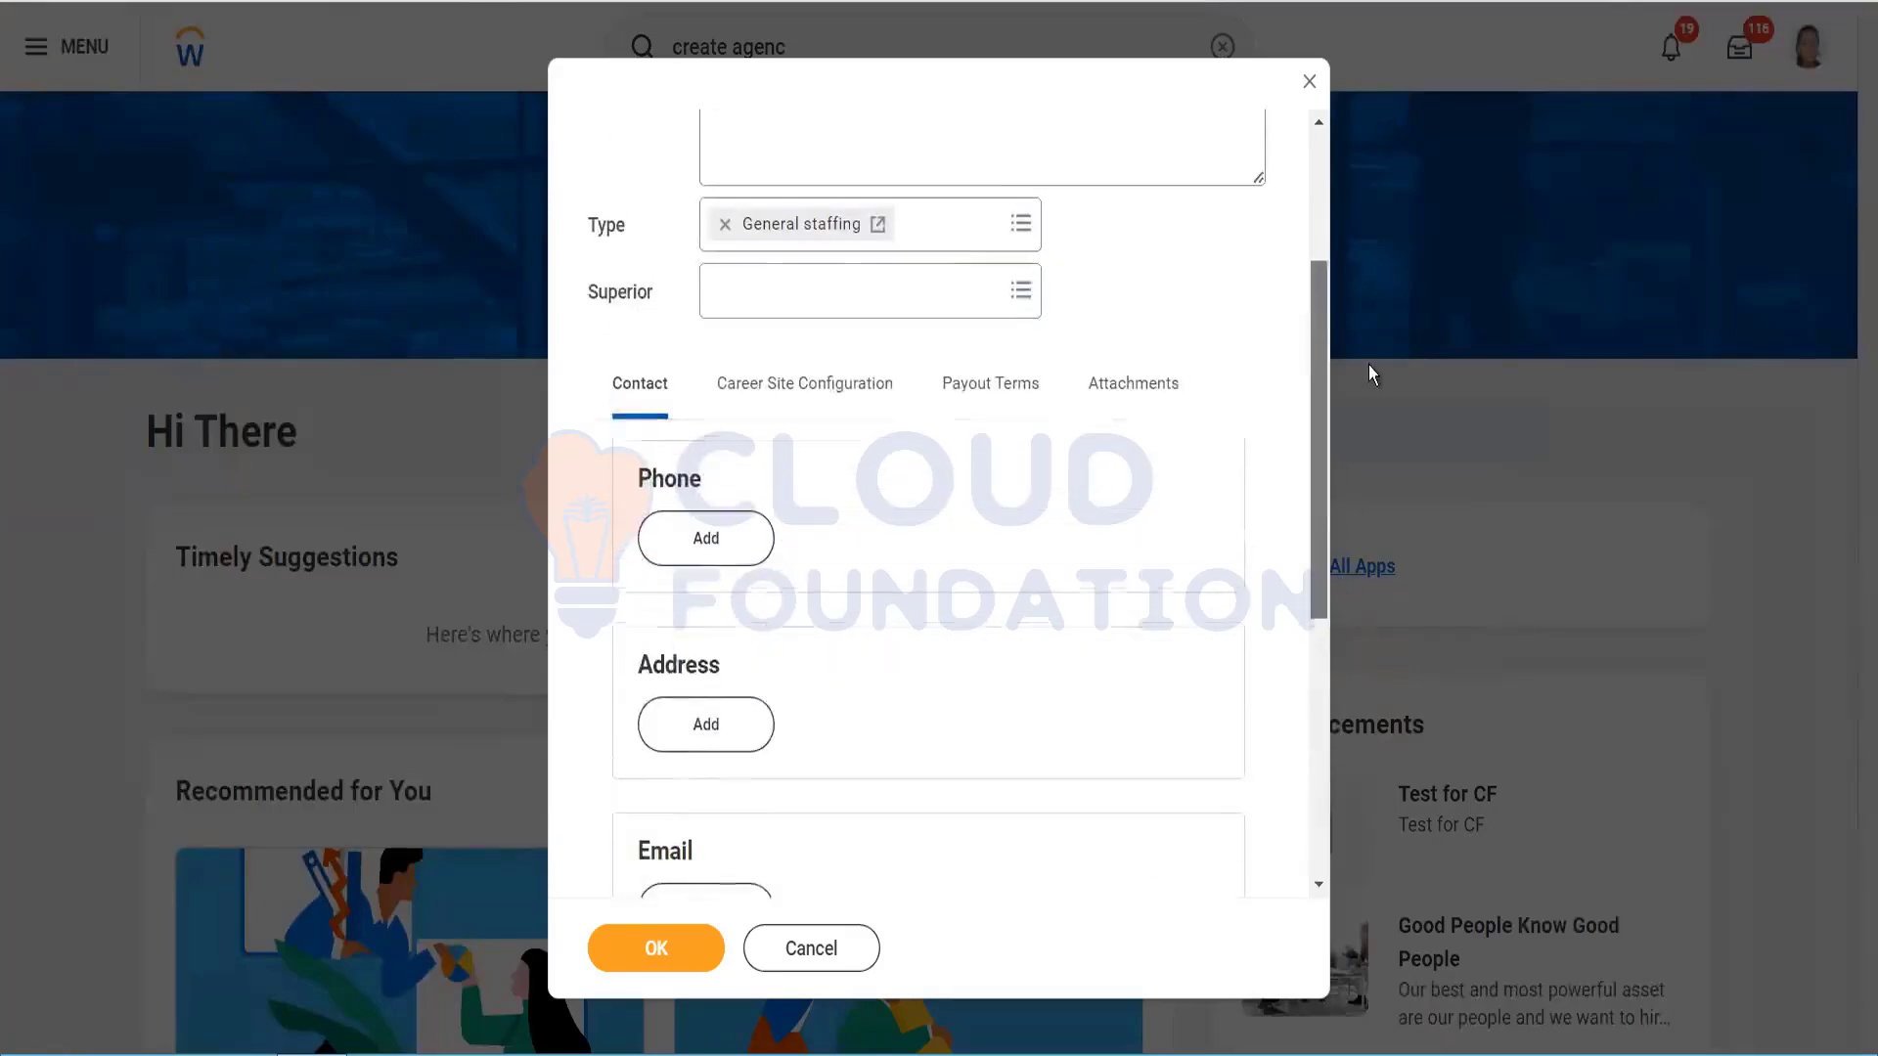
Step: Set Source to Agency, Ownership Period to 12 months, and template to Agency Posting Template
left_click(828, 385)
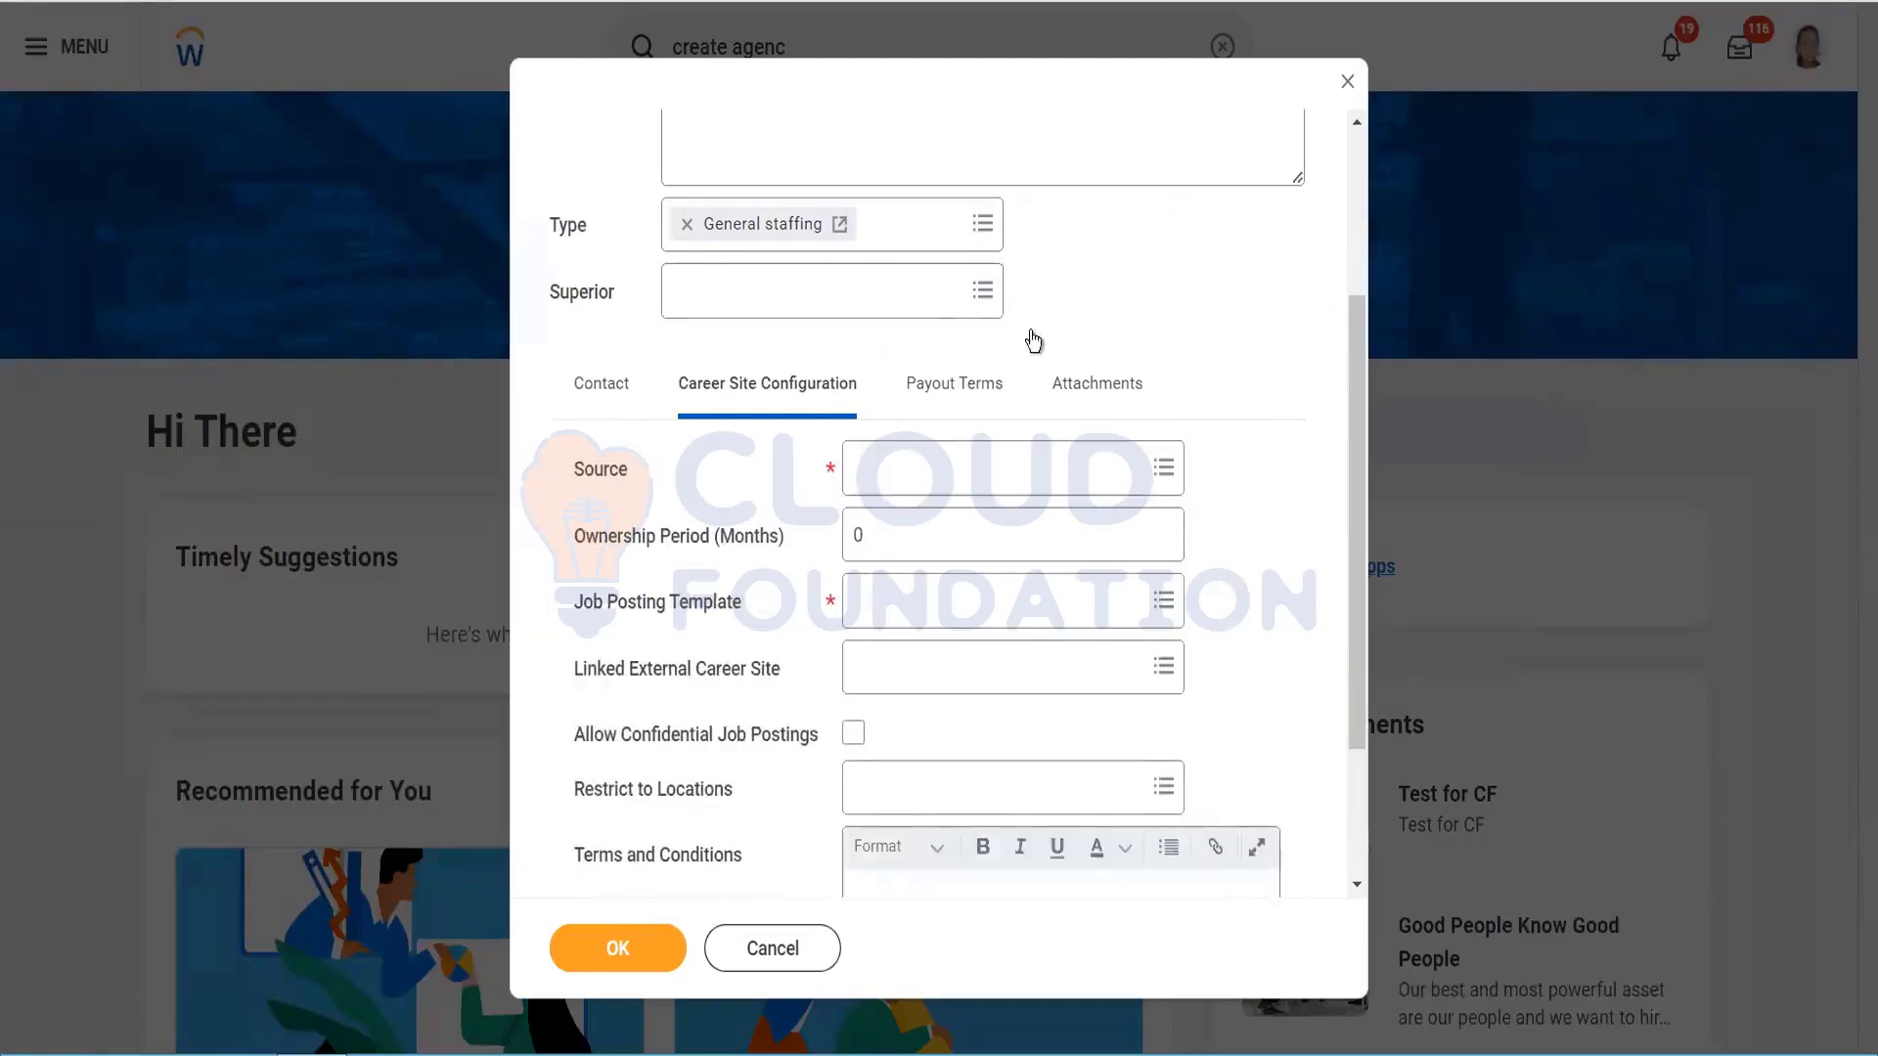
left_click_drag(1353, 415, 1357, 491)
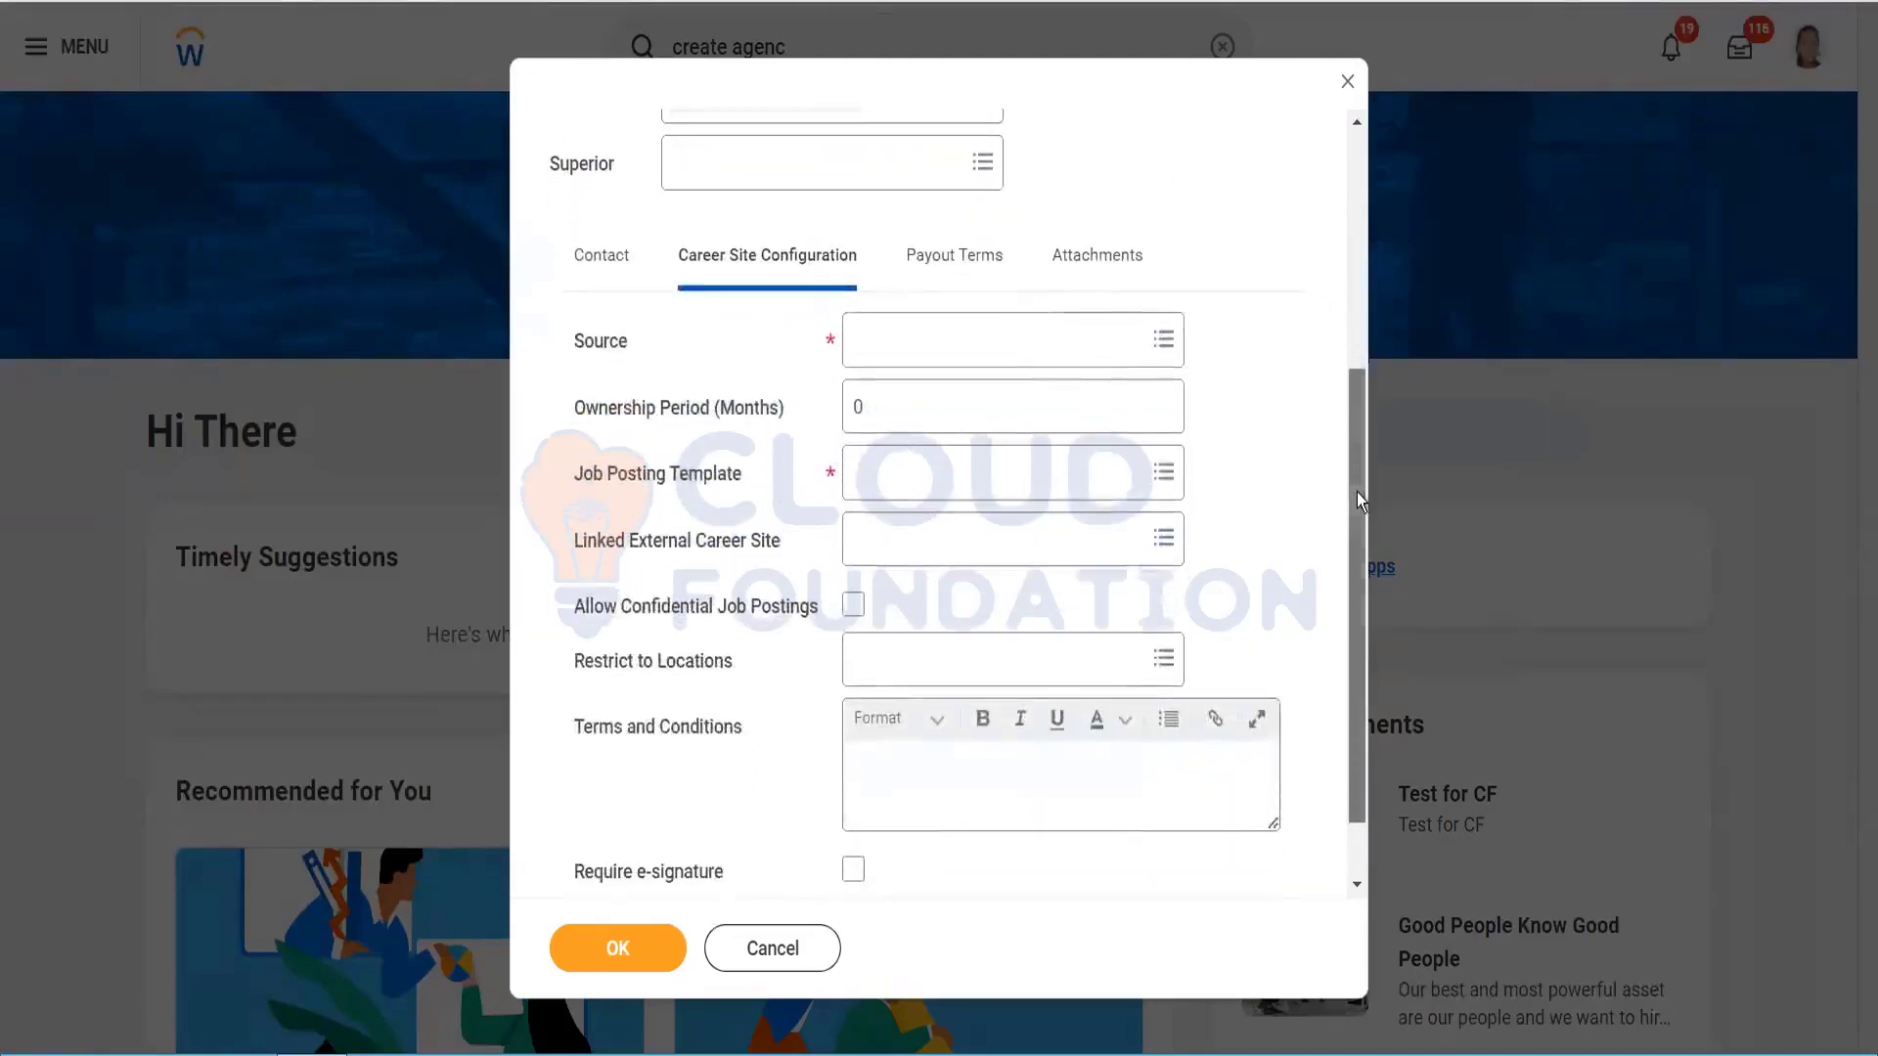
left_click(926, 348)
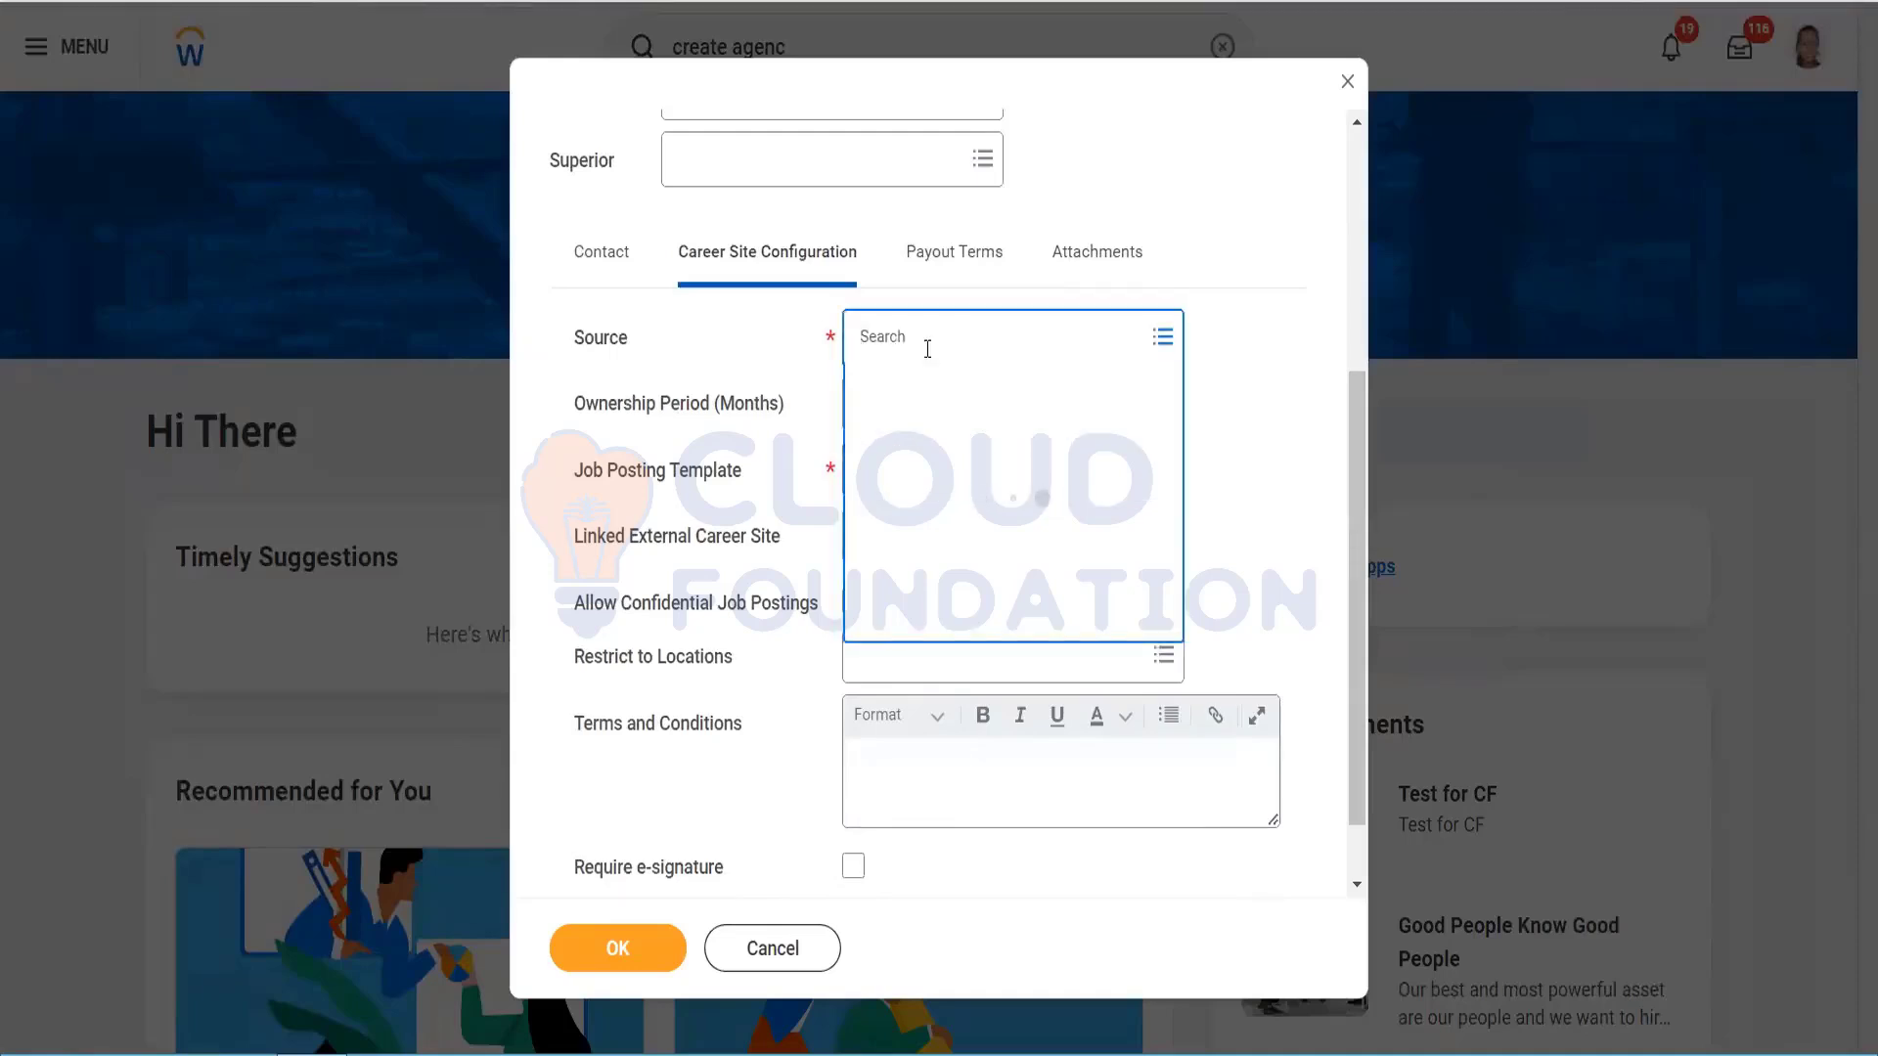
type("agency")
key("Return")
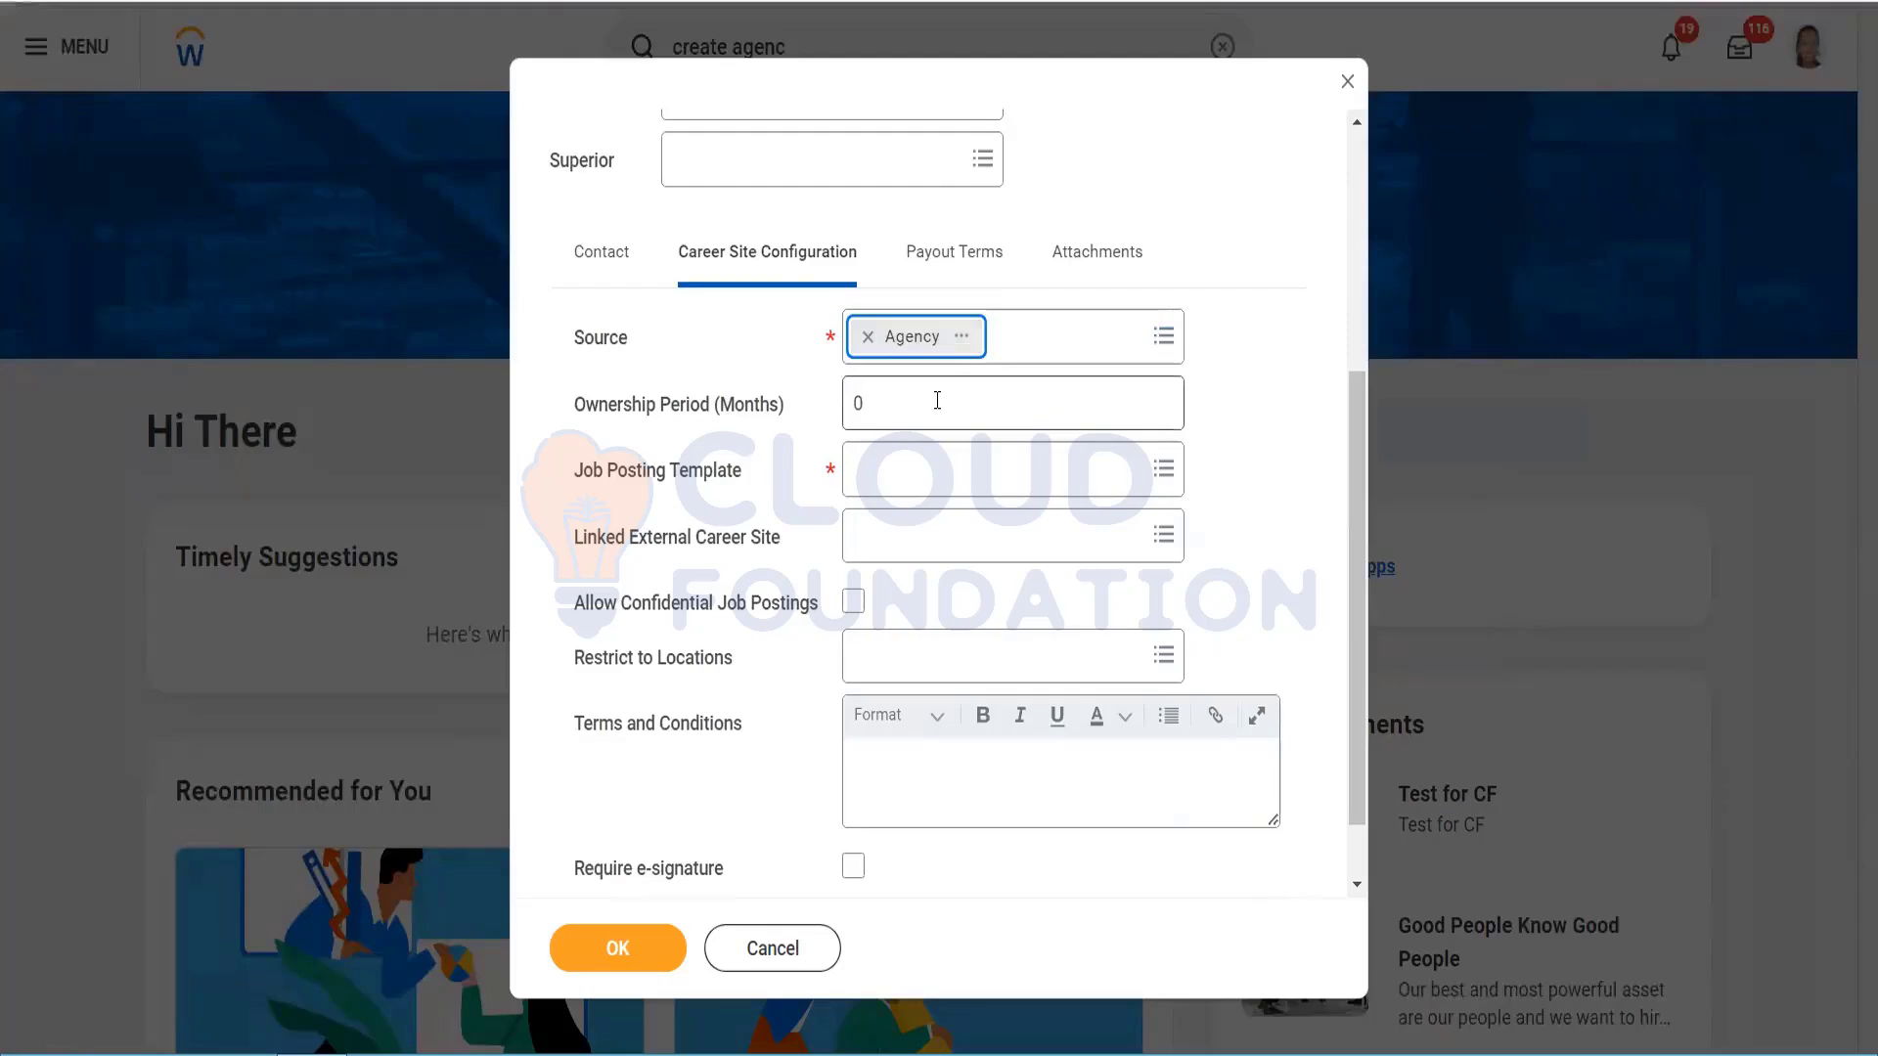
left_click(937, 401)
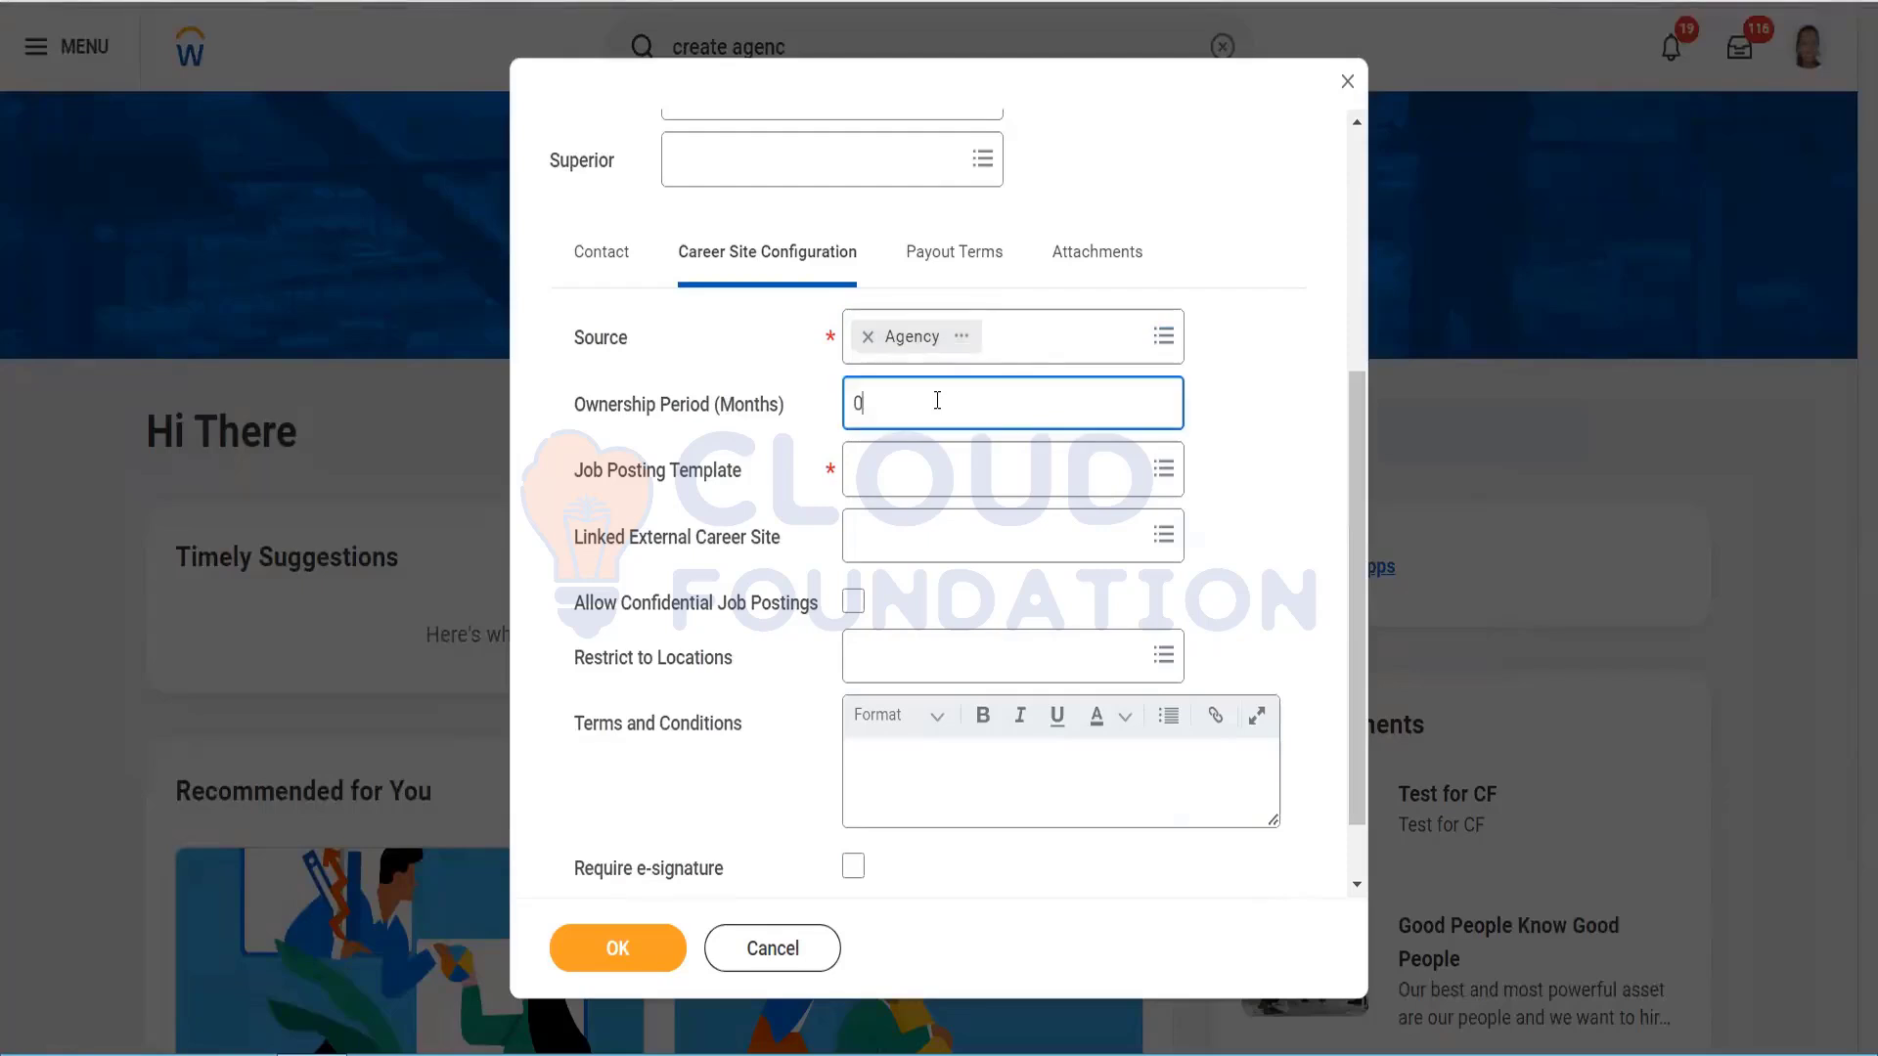
key("BackSpace")
type("12")
left_click(919, 470)
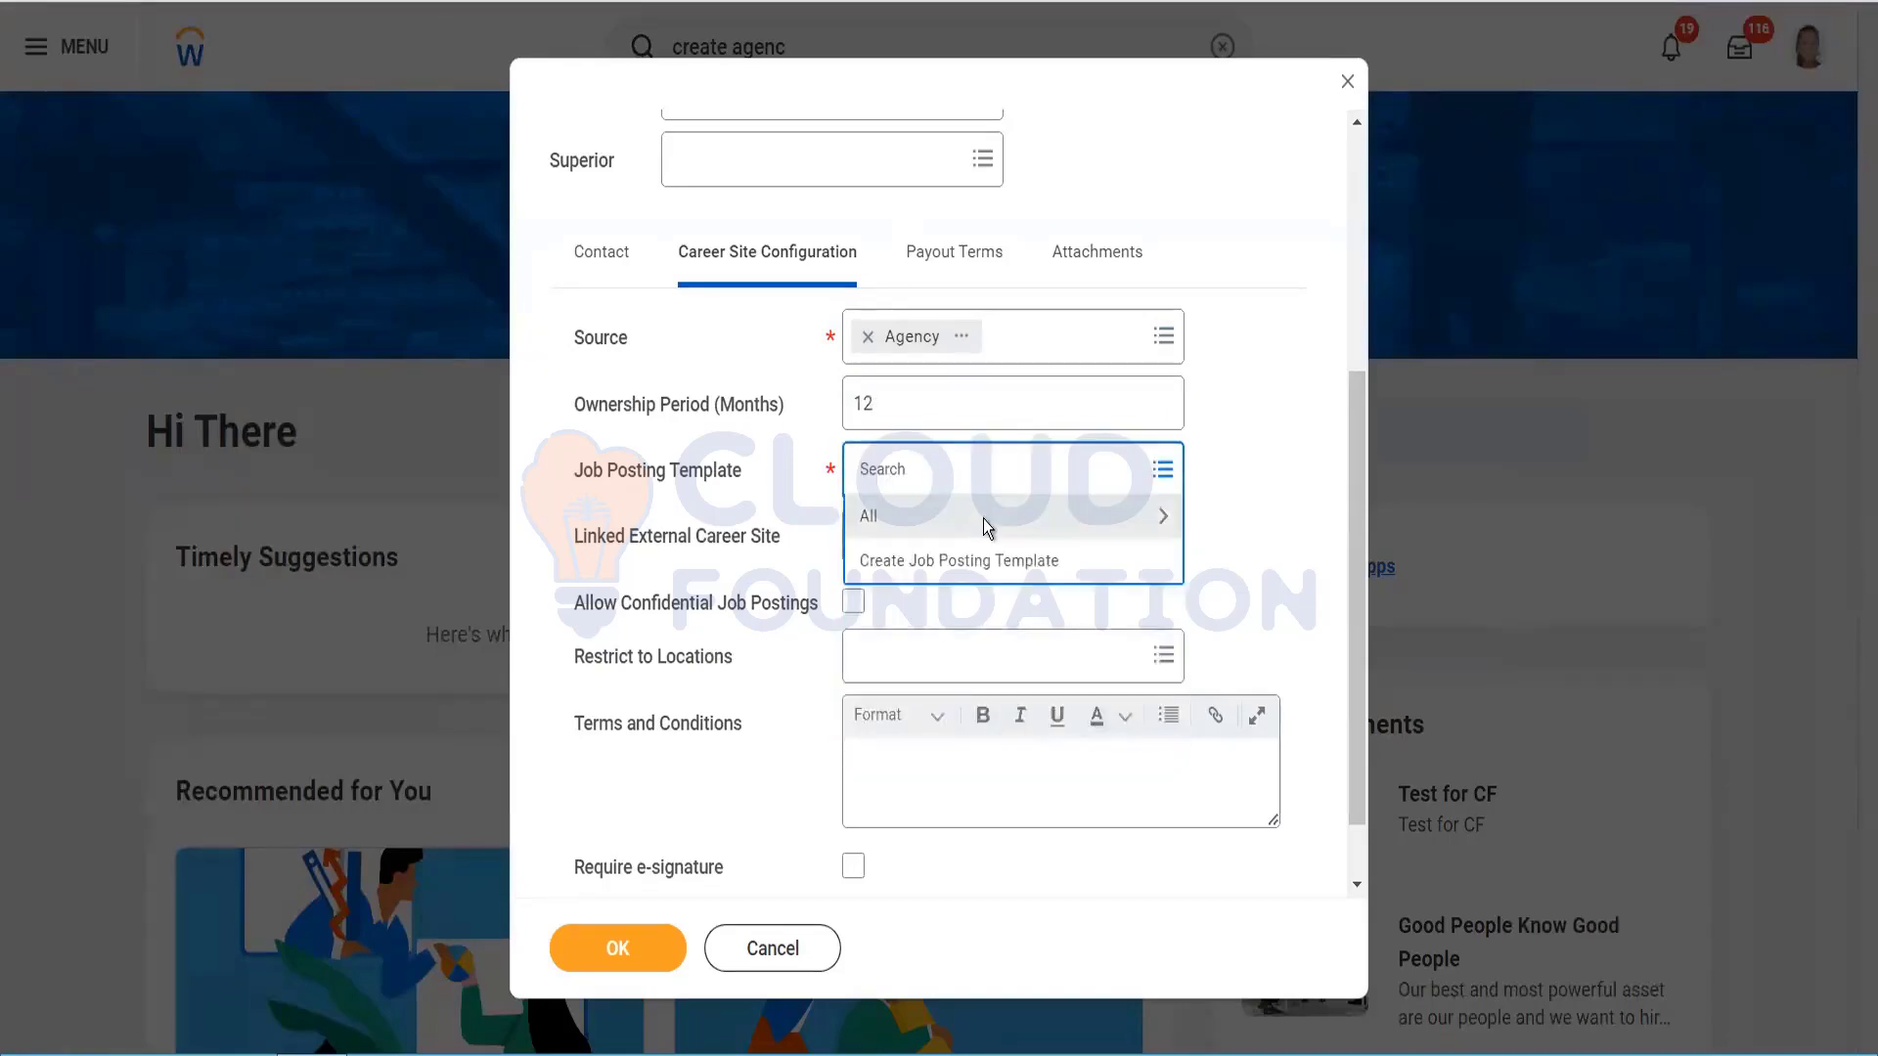
left_click(985, 518)
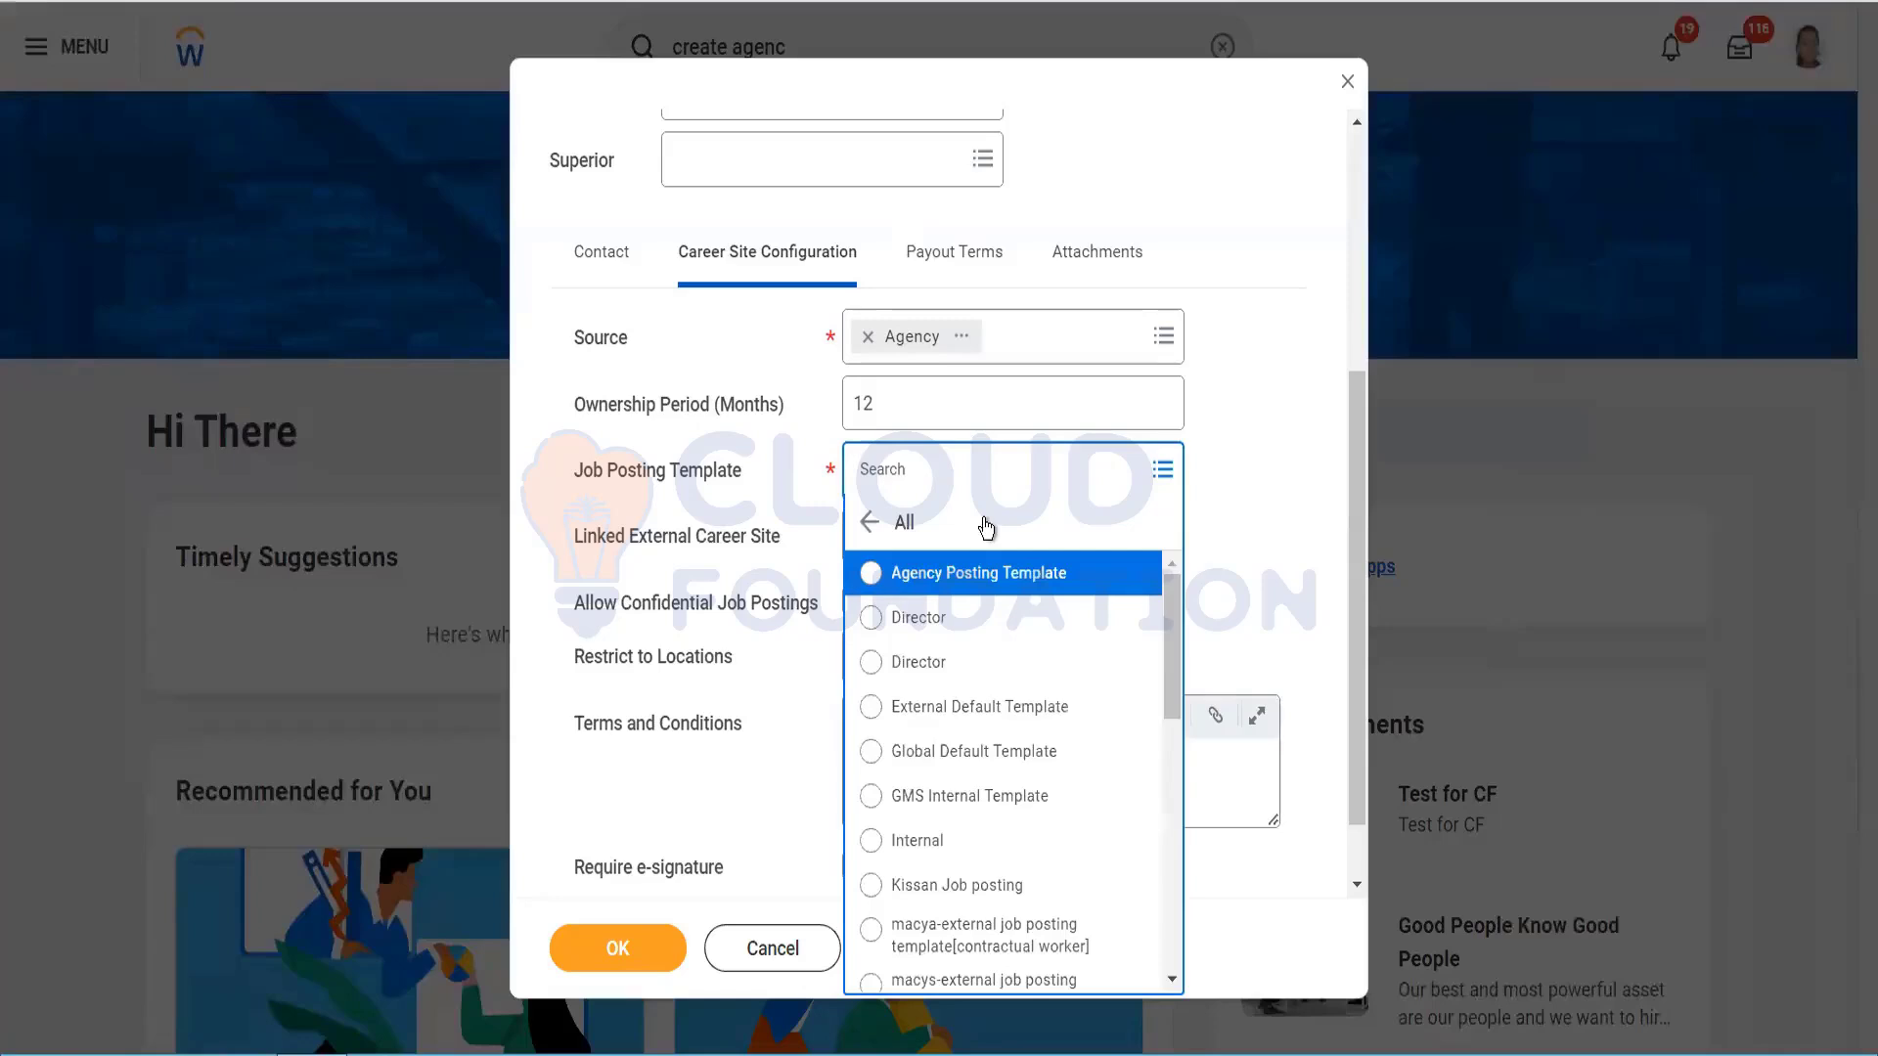
left_click(986, 577)
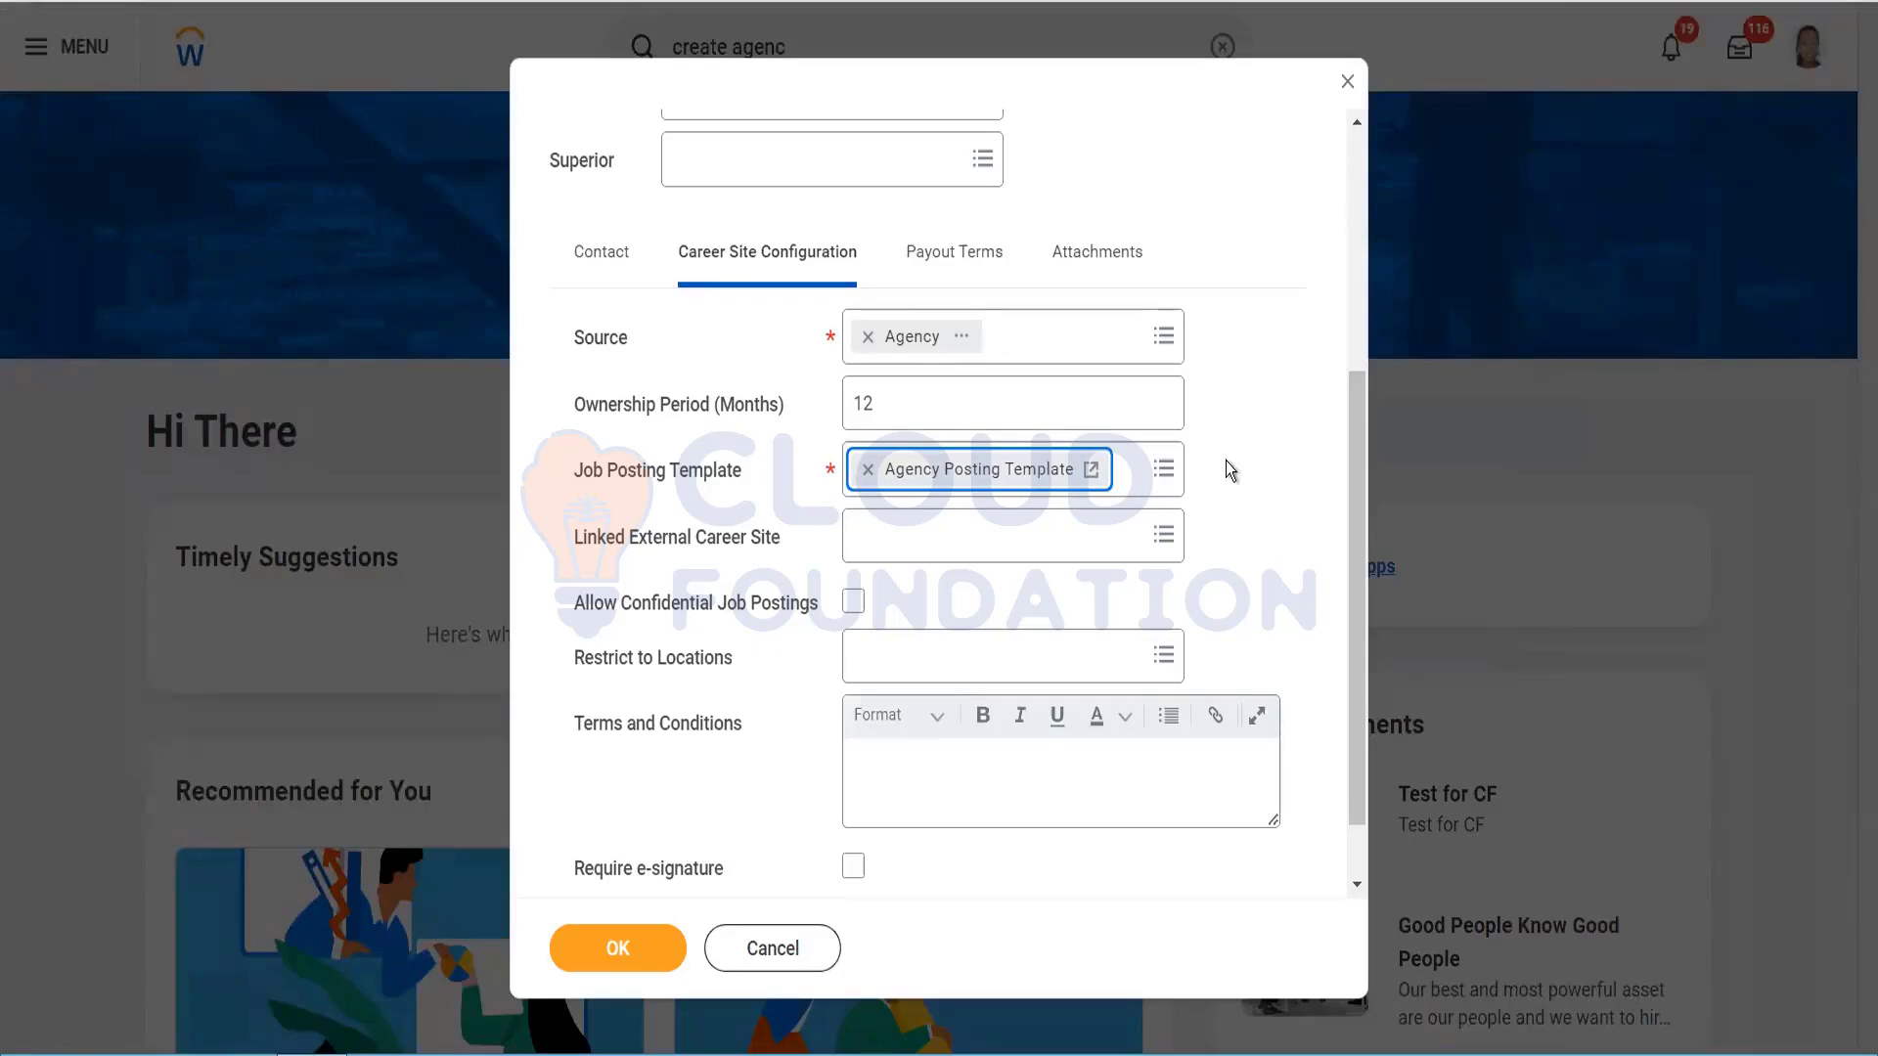
left_click(1091, 475)
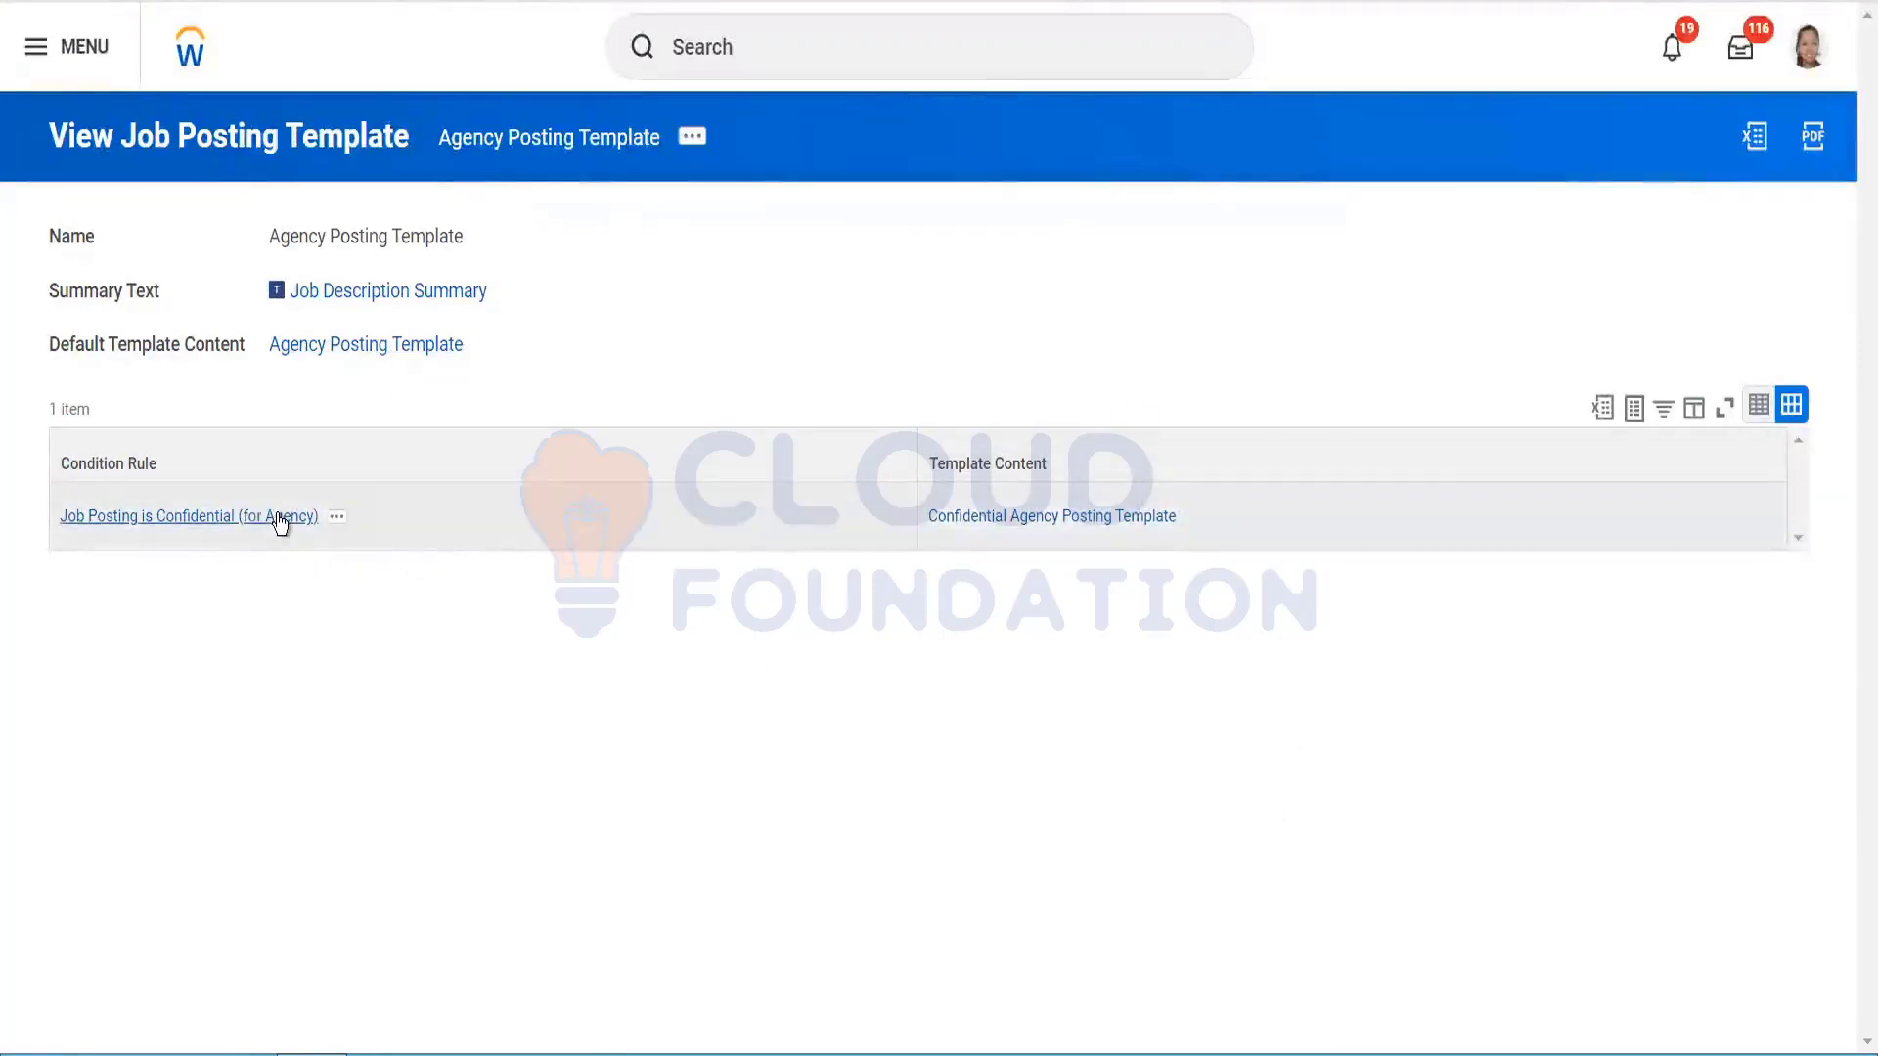
left_click(411, 354)
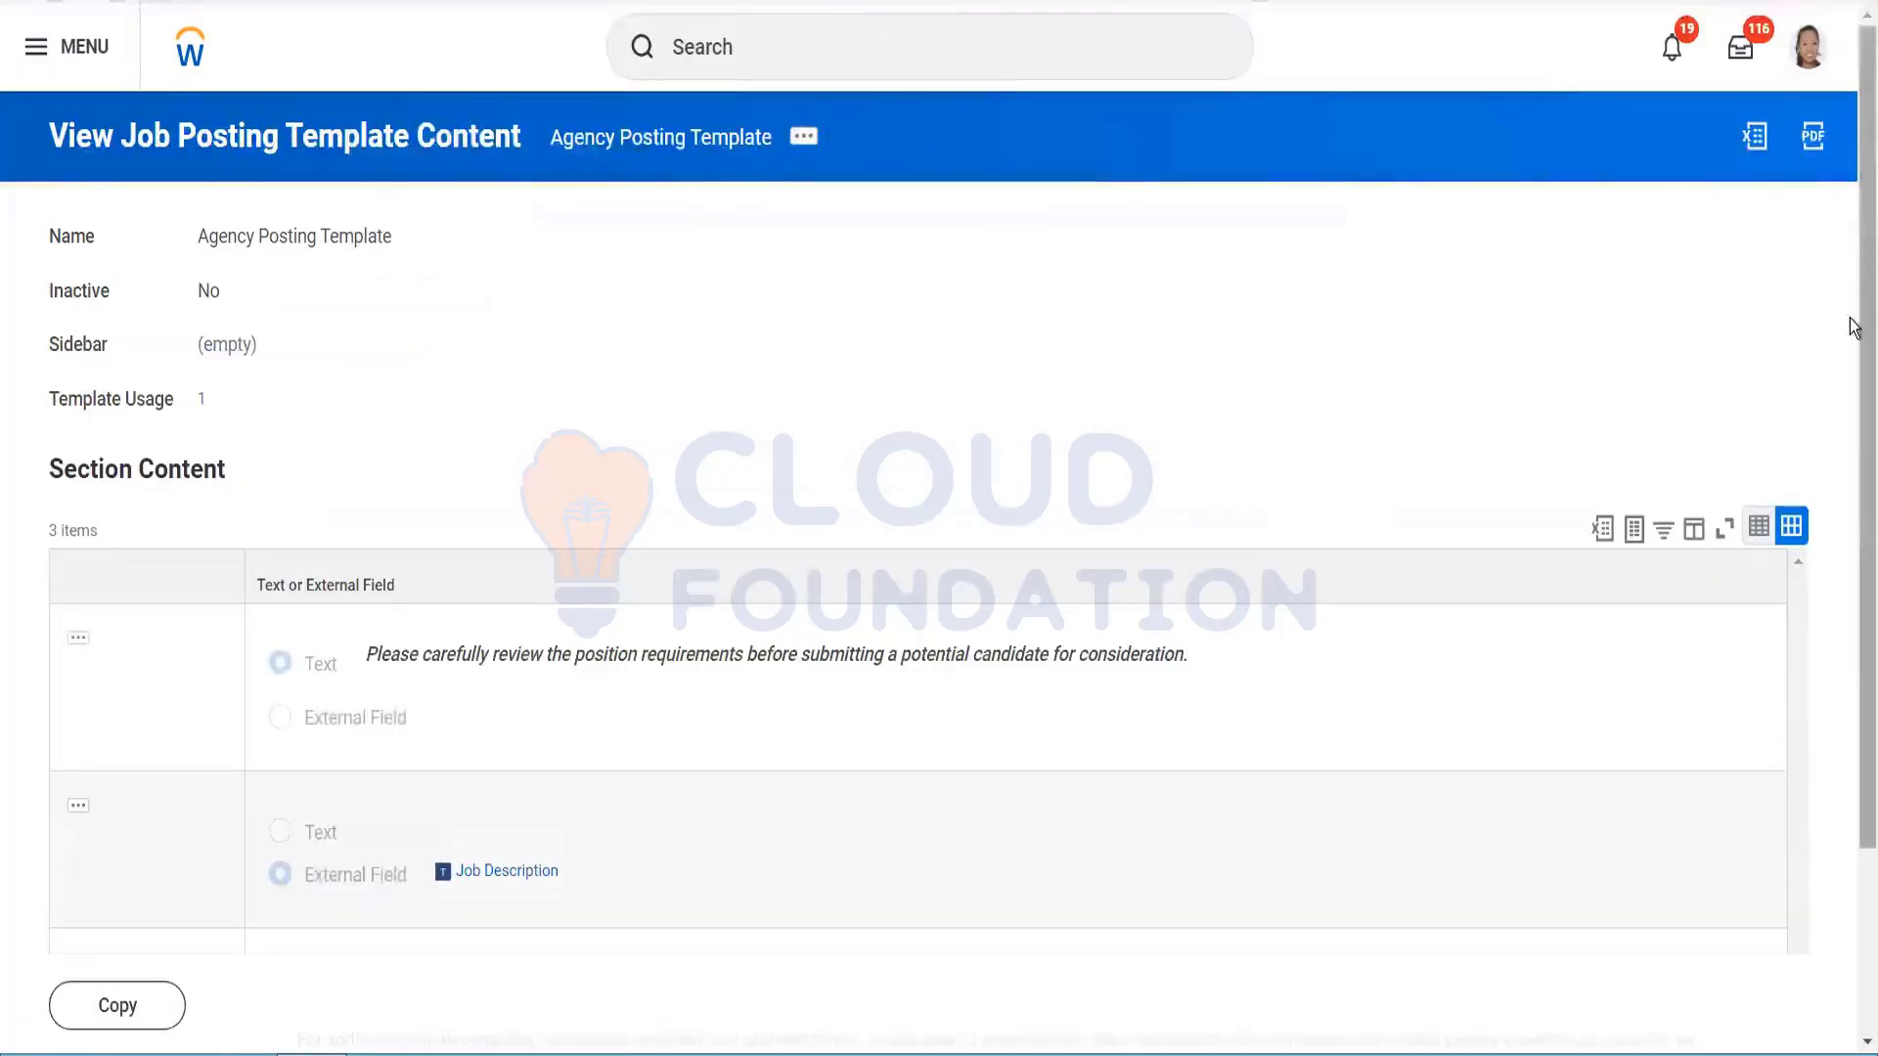
scroll(1856, 323, "down", 1)
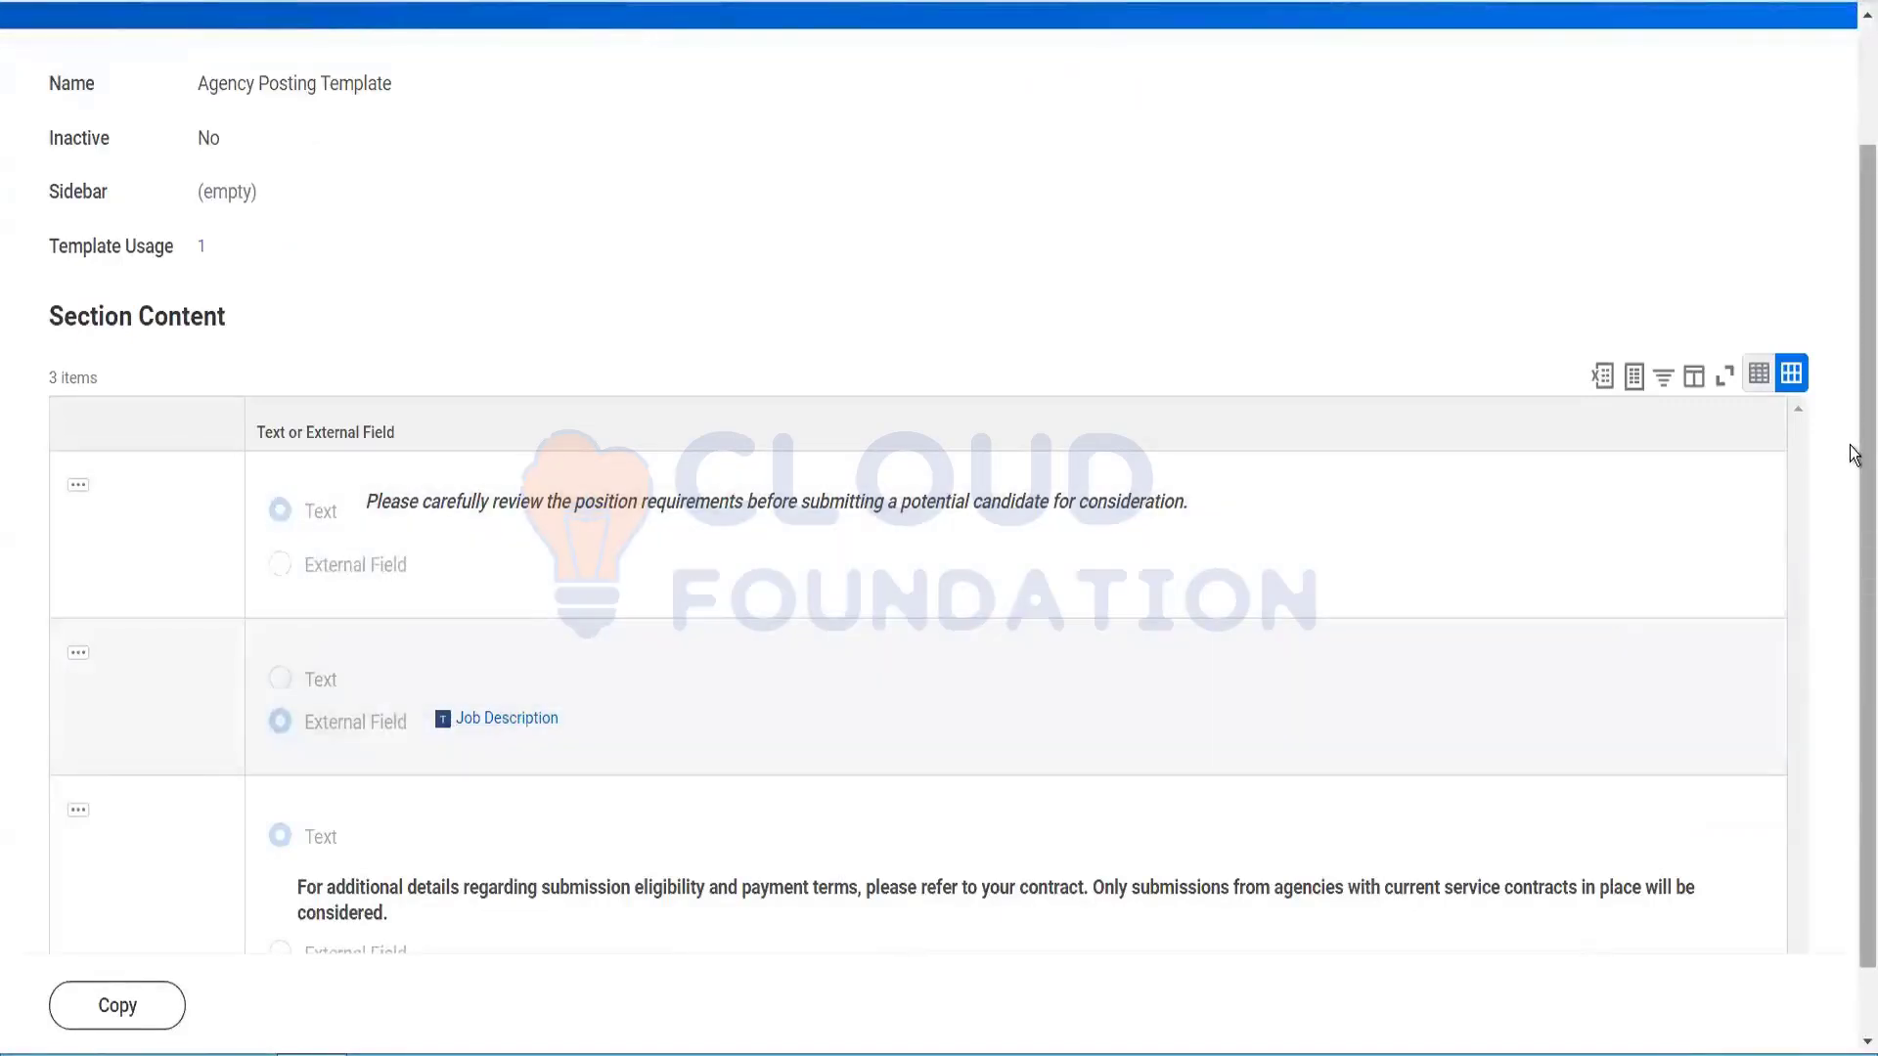
scroll(1854, 587, "down", 1)
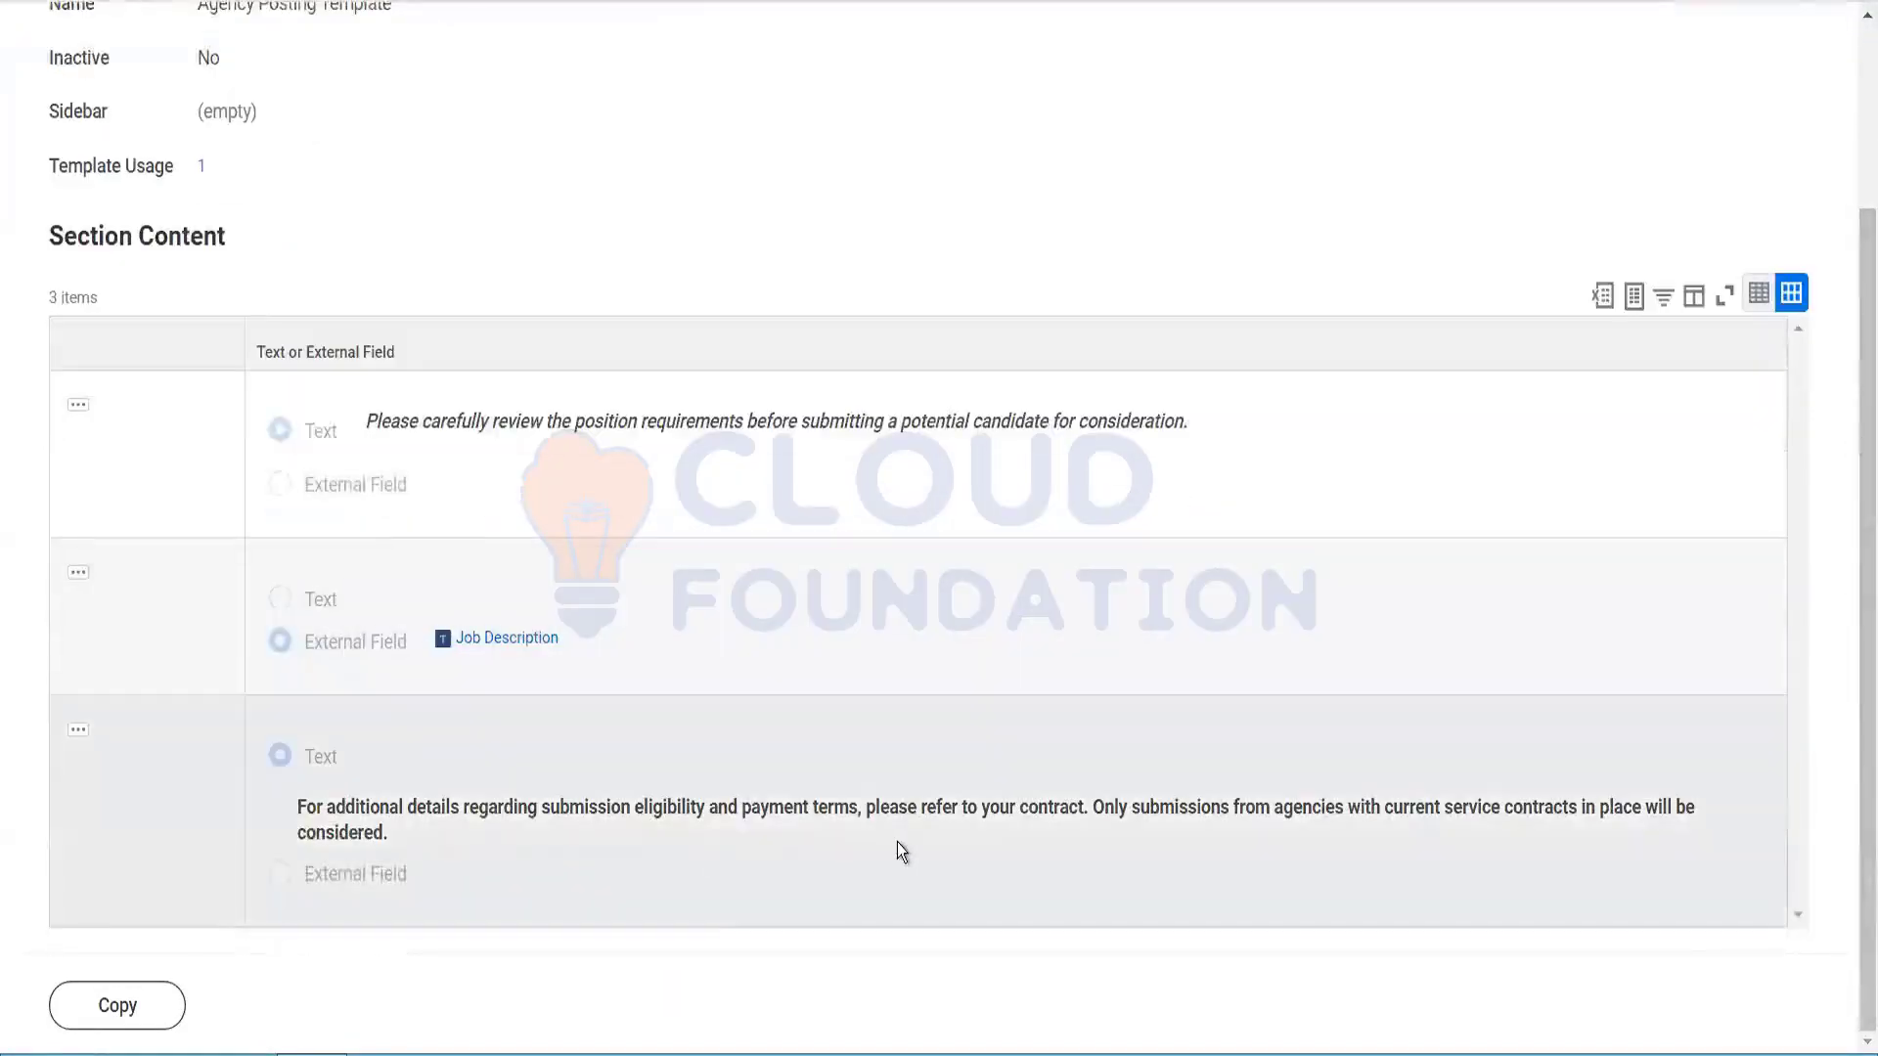
scroll(1853, 508, "up", 3)
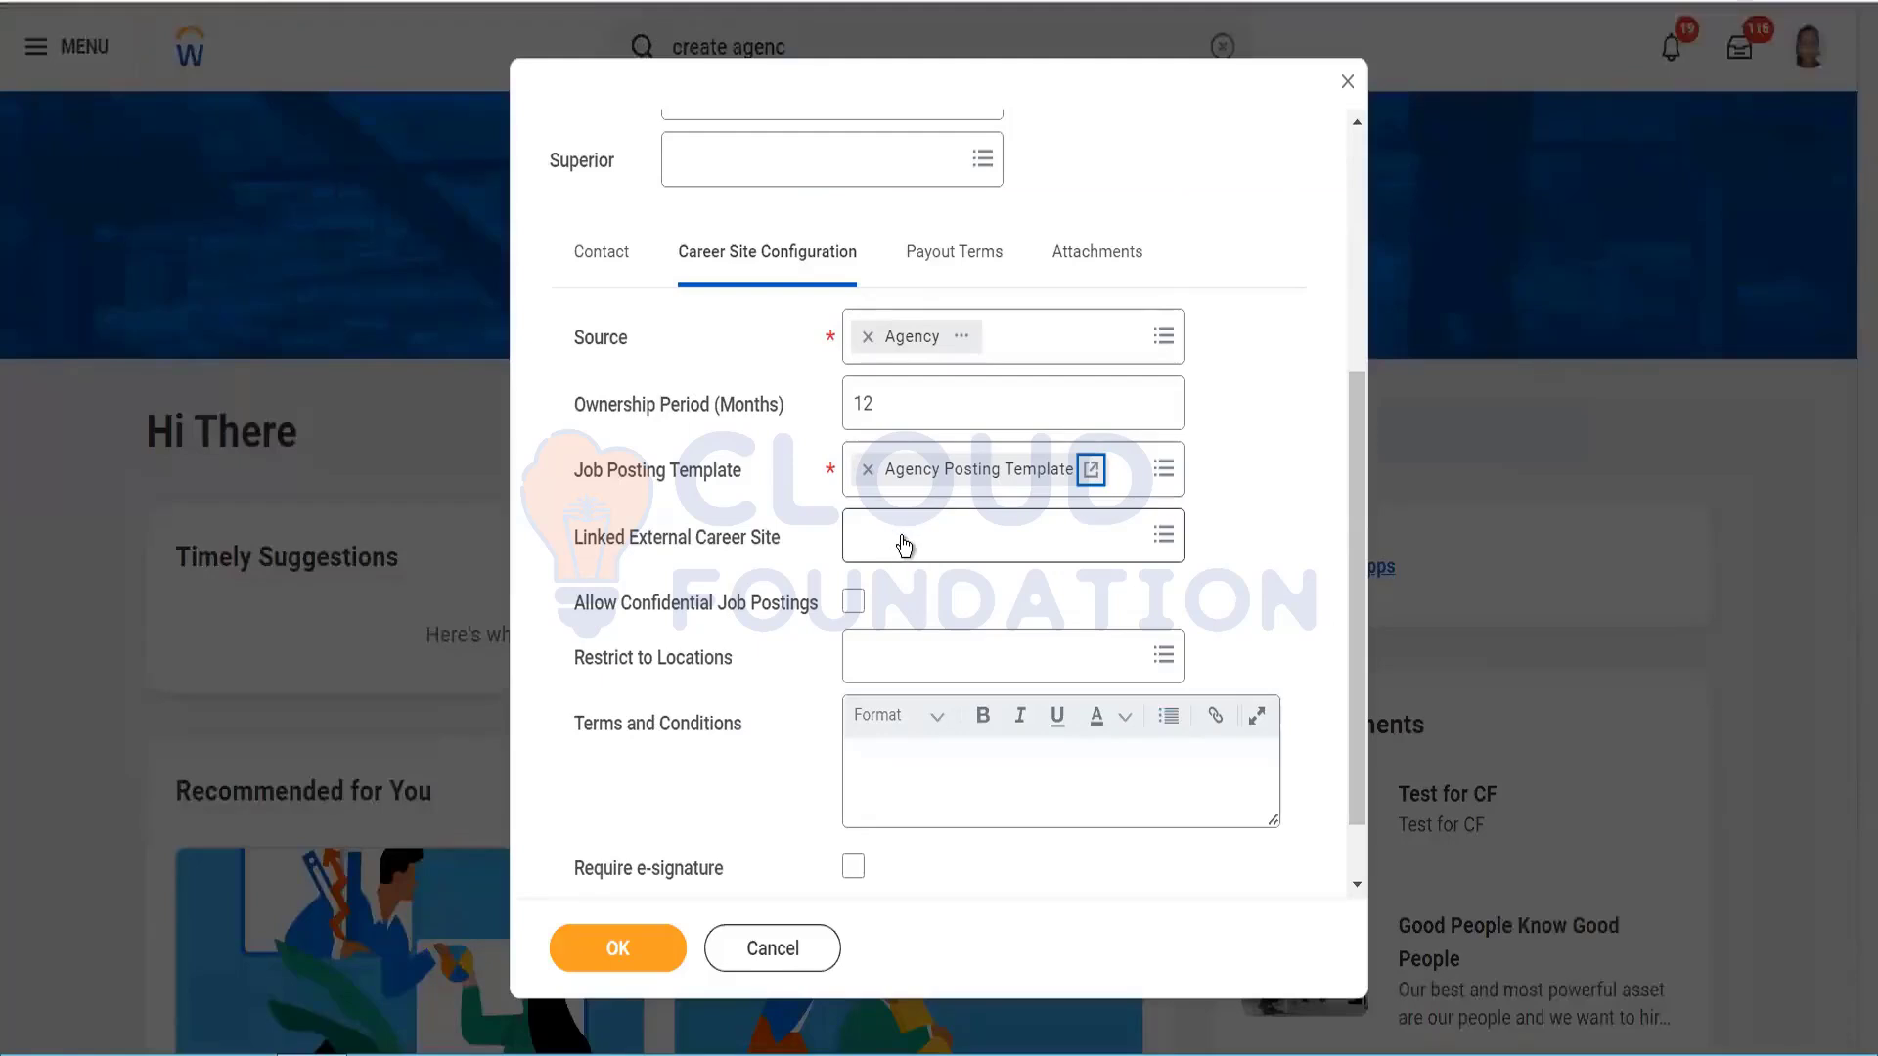
Step: Select External Careers as the agency's Linked External Career Site
mouse_move(928, 550)
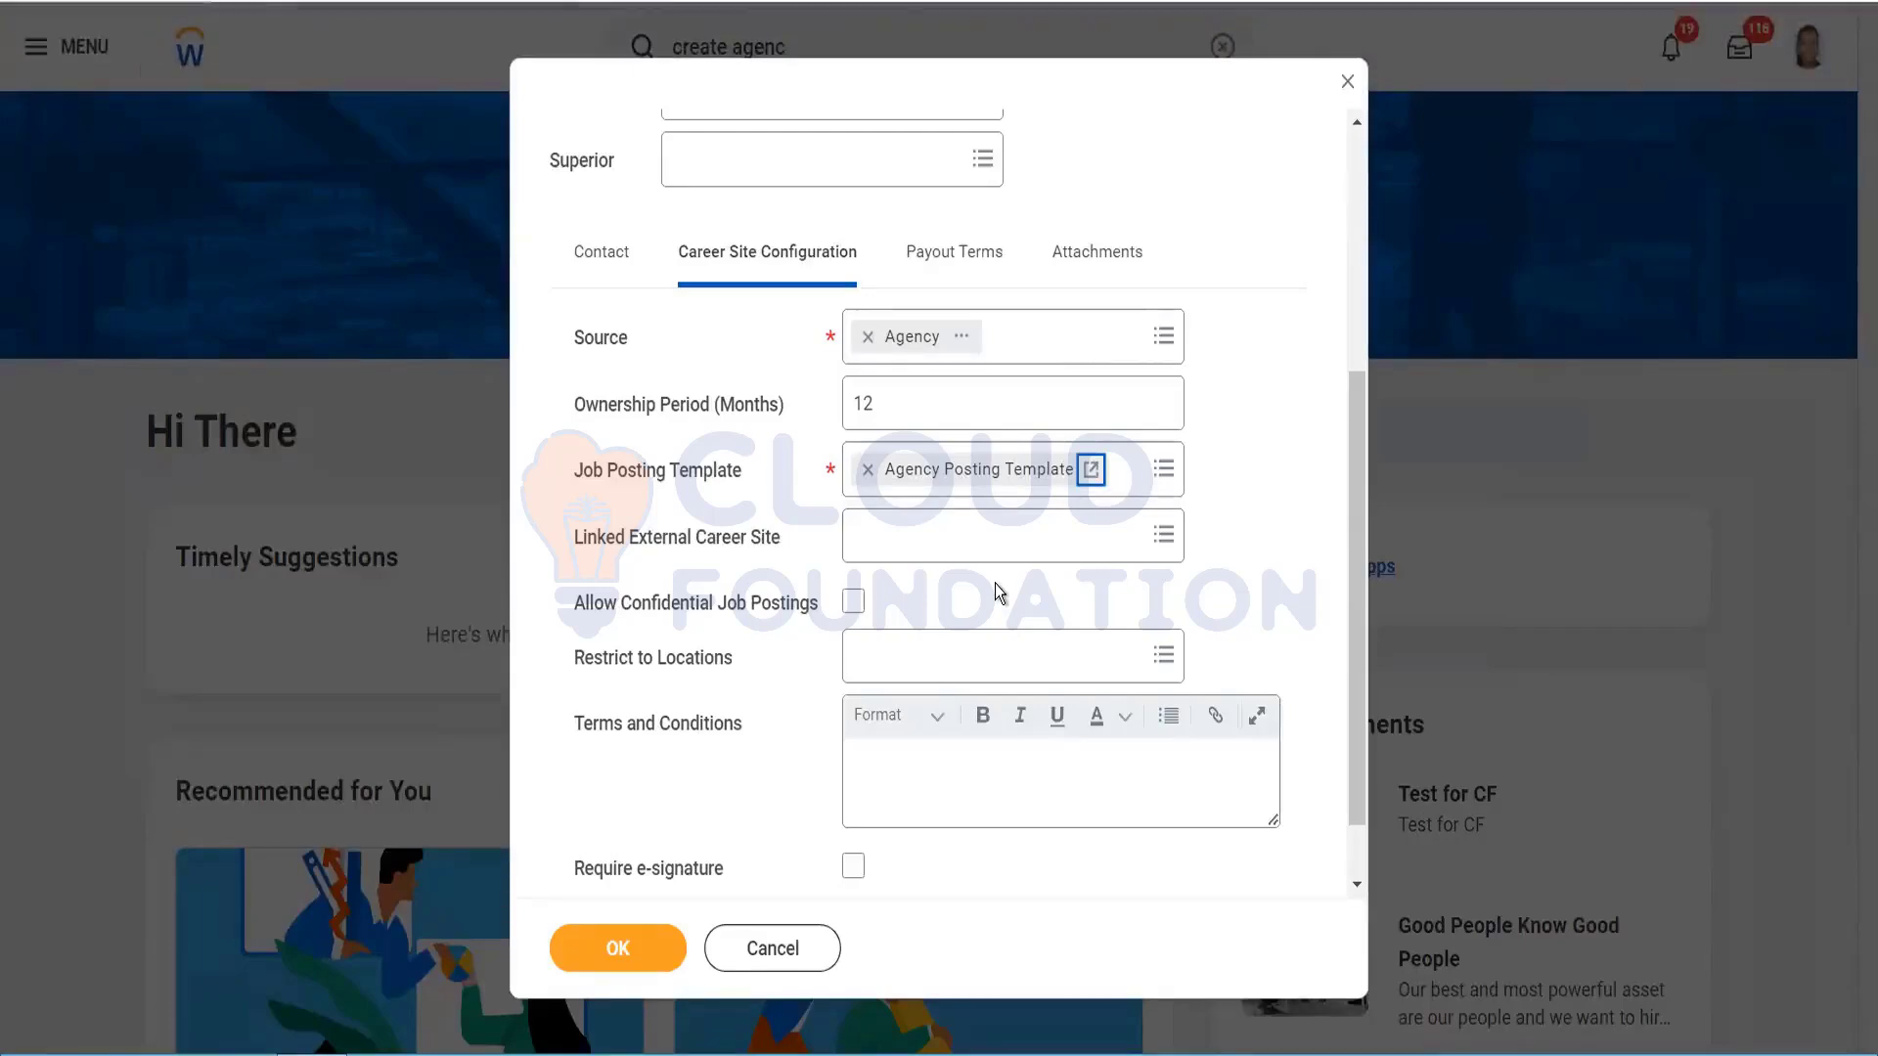
left_click(935, 540)
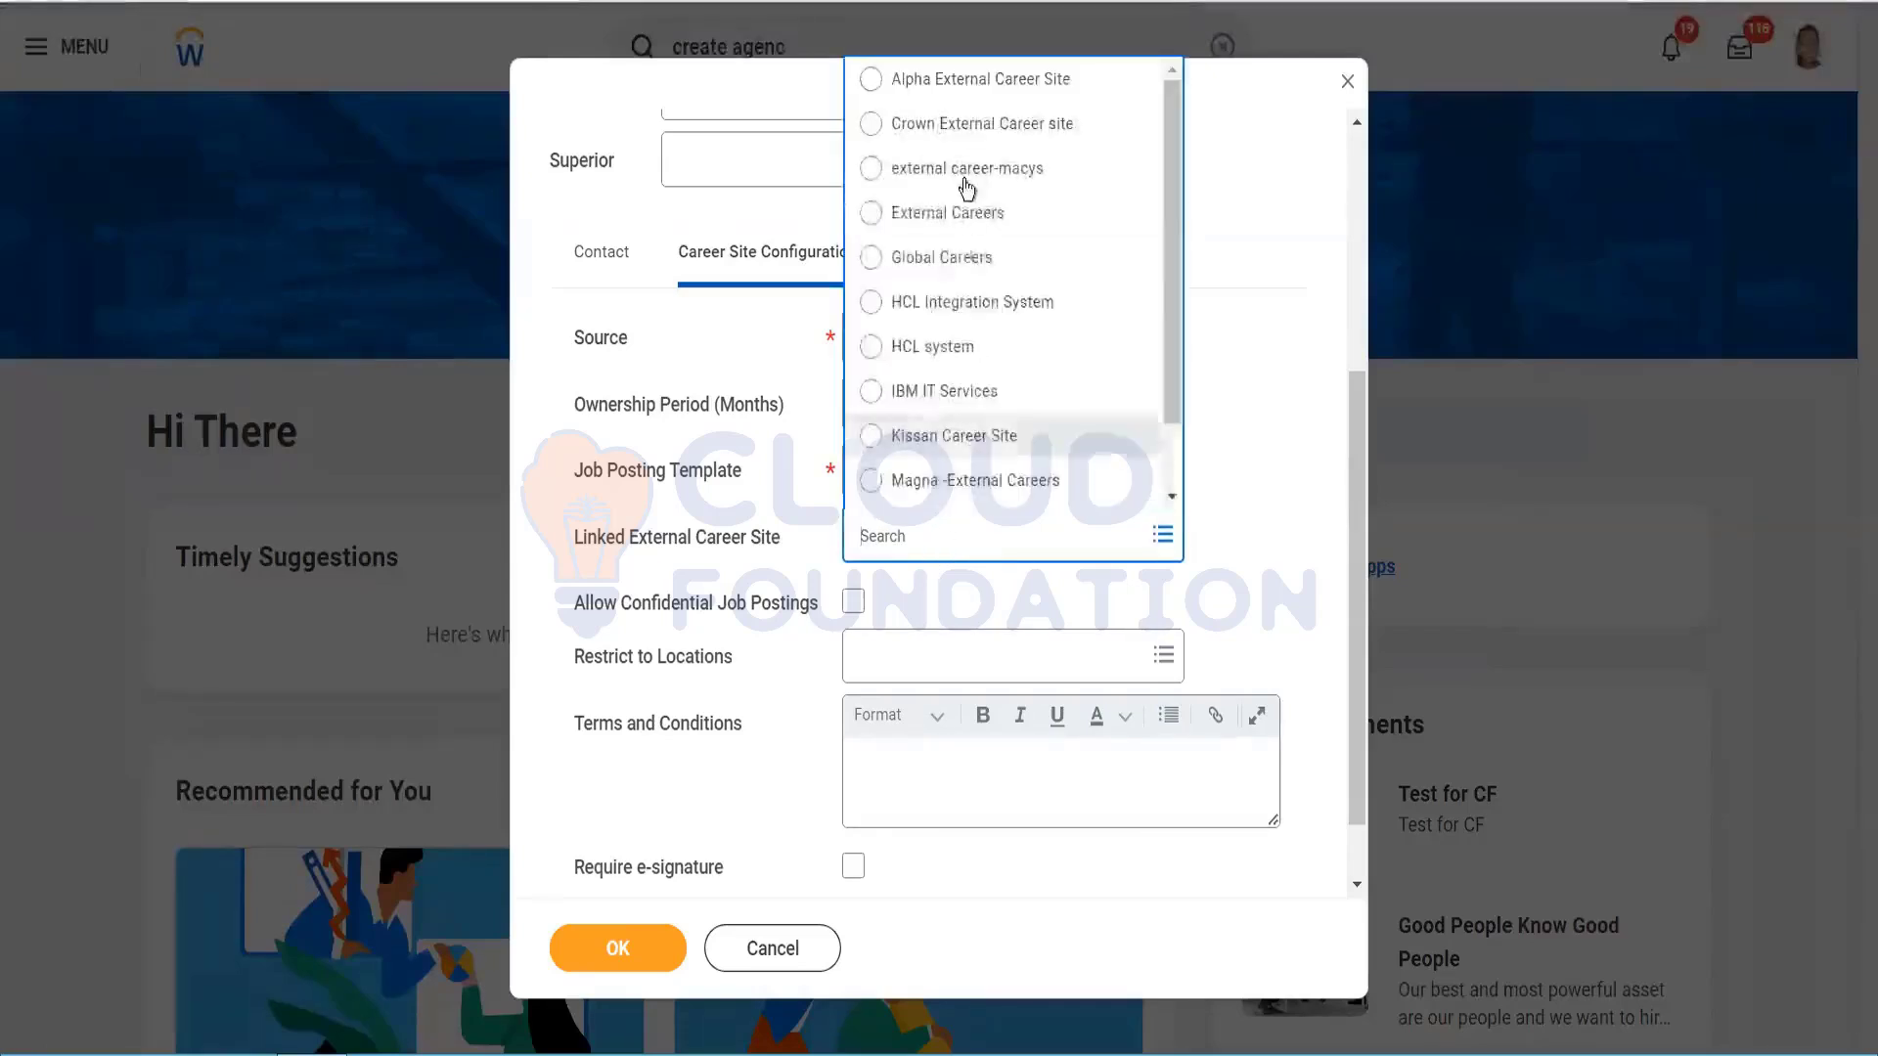
left_click(970, 217)
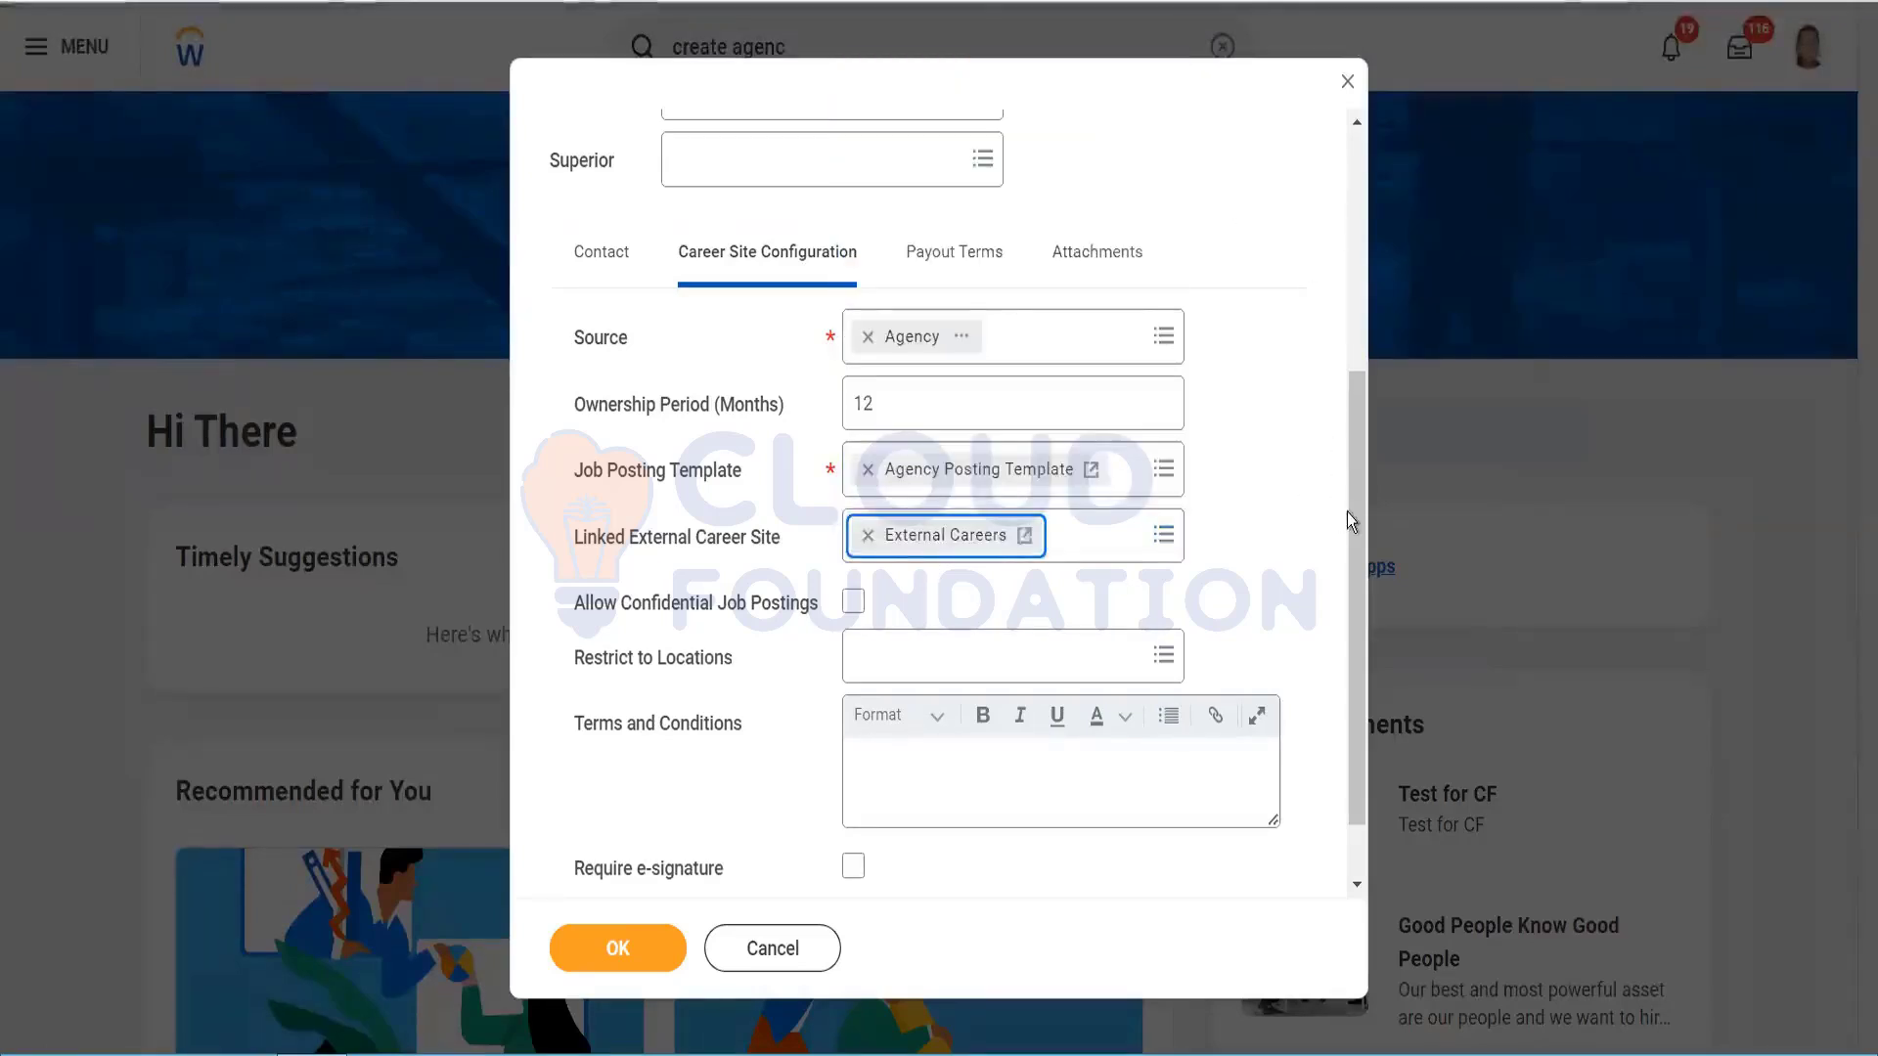
left_click_drag(1363, 530, 1366, 590)
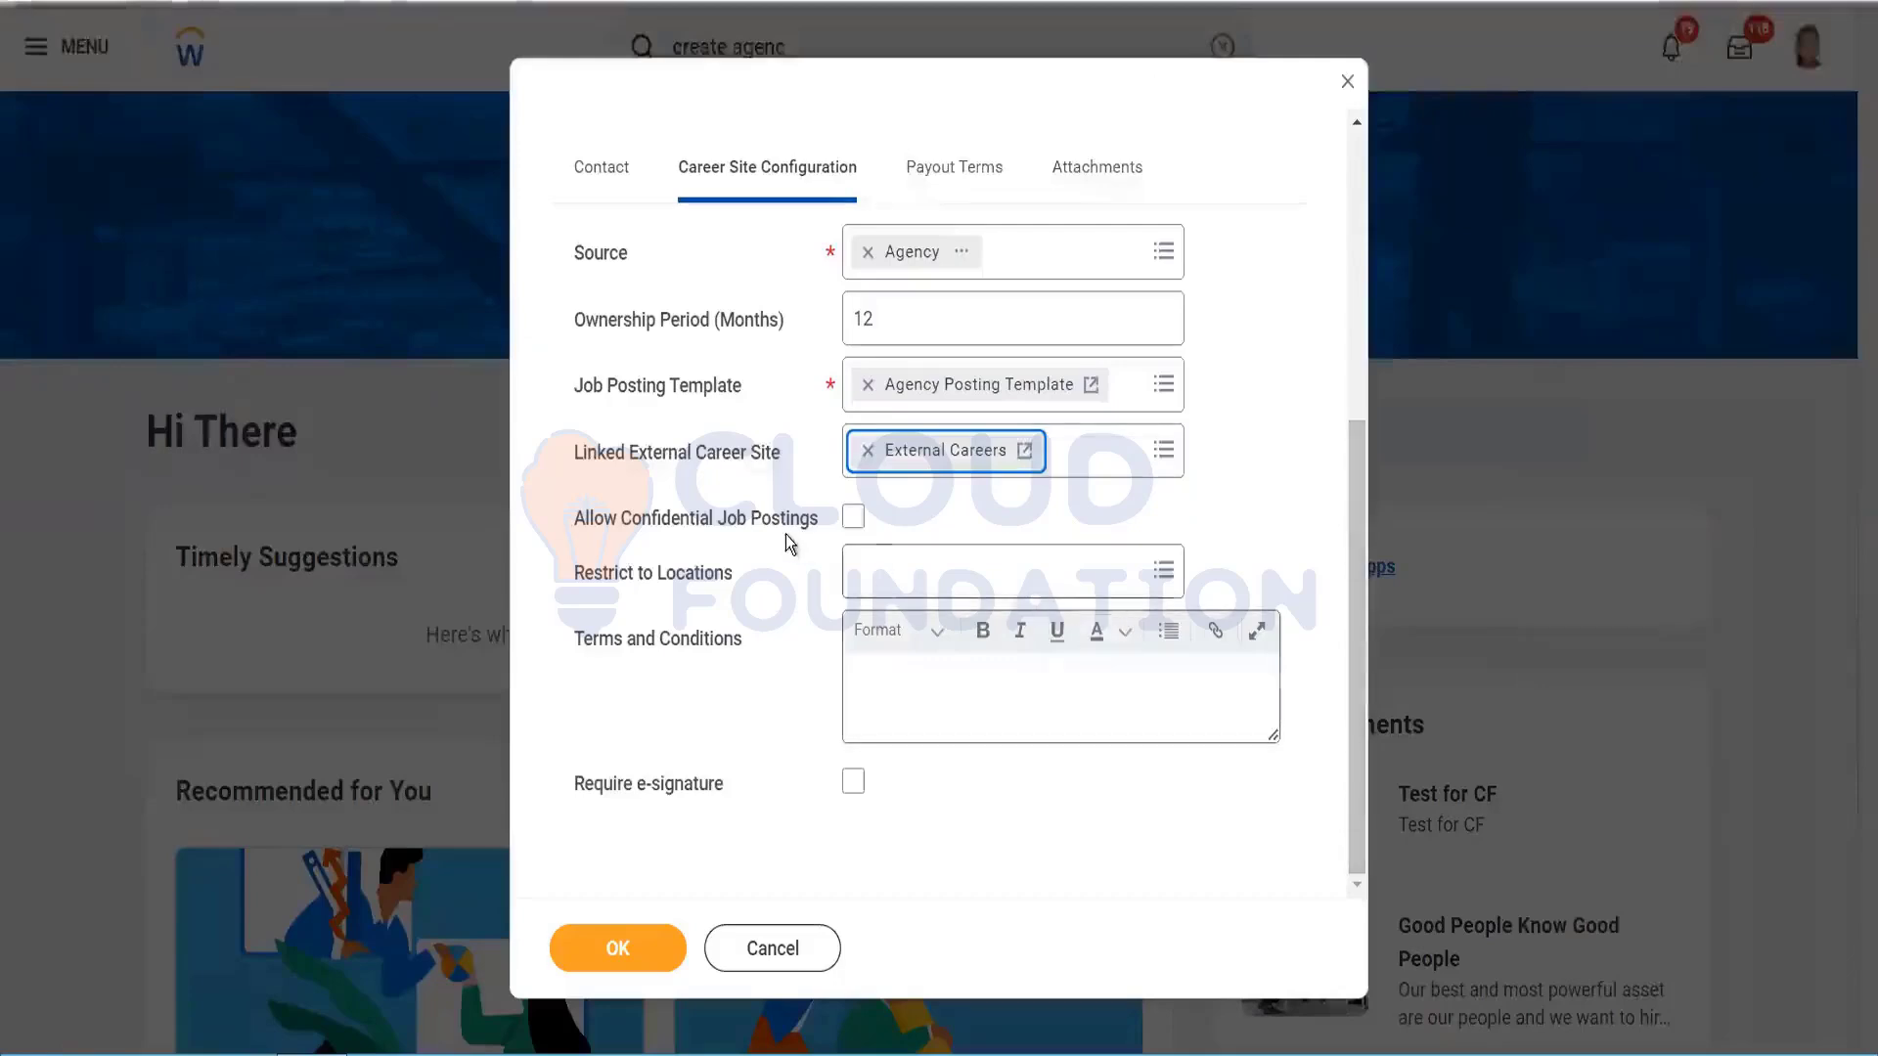
Step: Turn on Allow Confidential Job Postings and Require e-signature, leaving Restrict to Locations empty
left_click(865, 522)
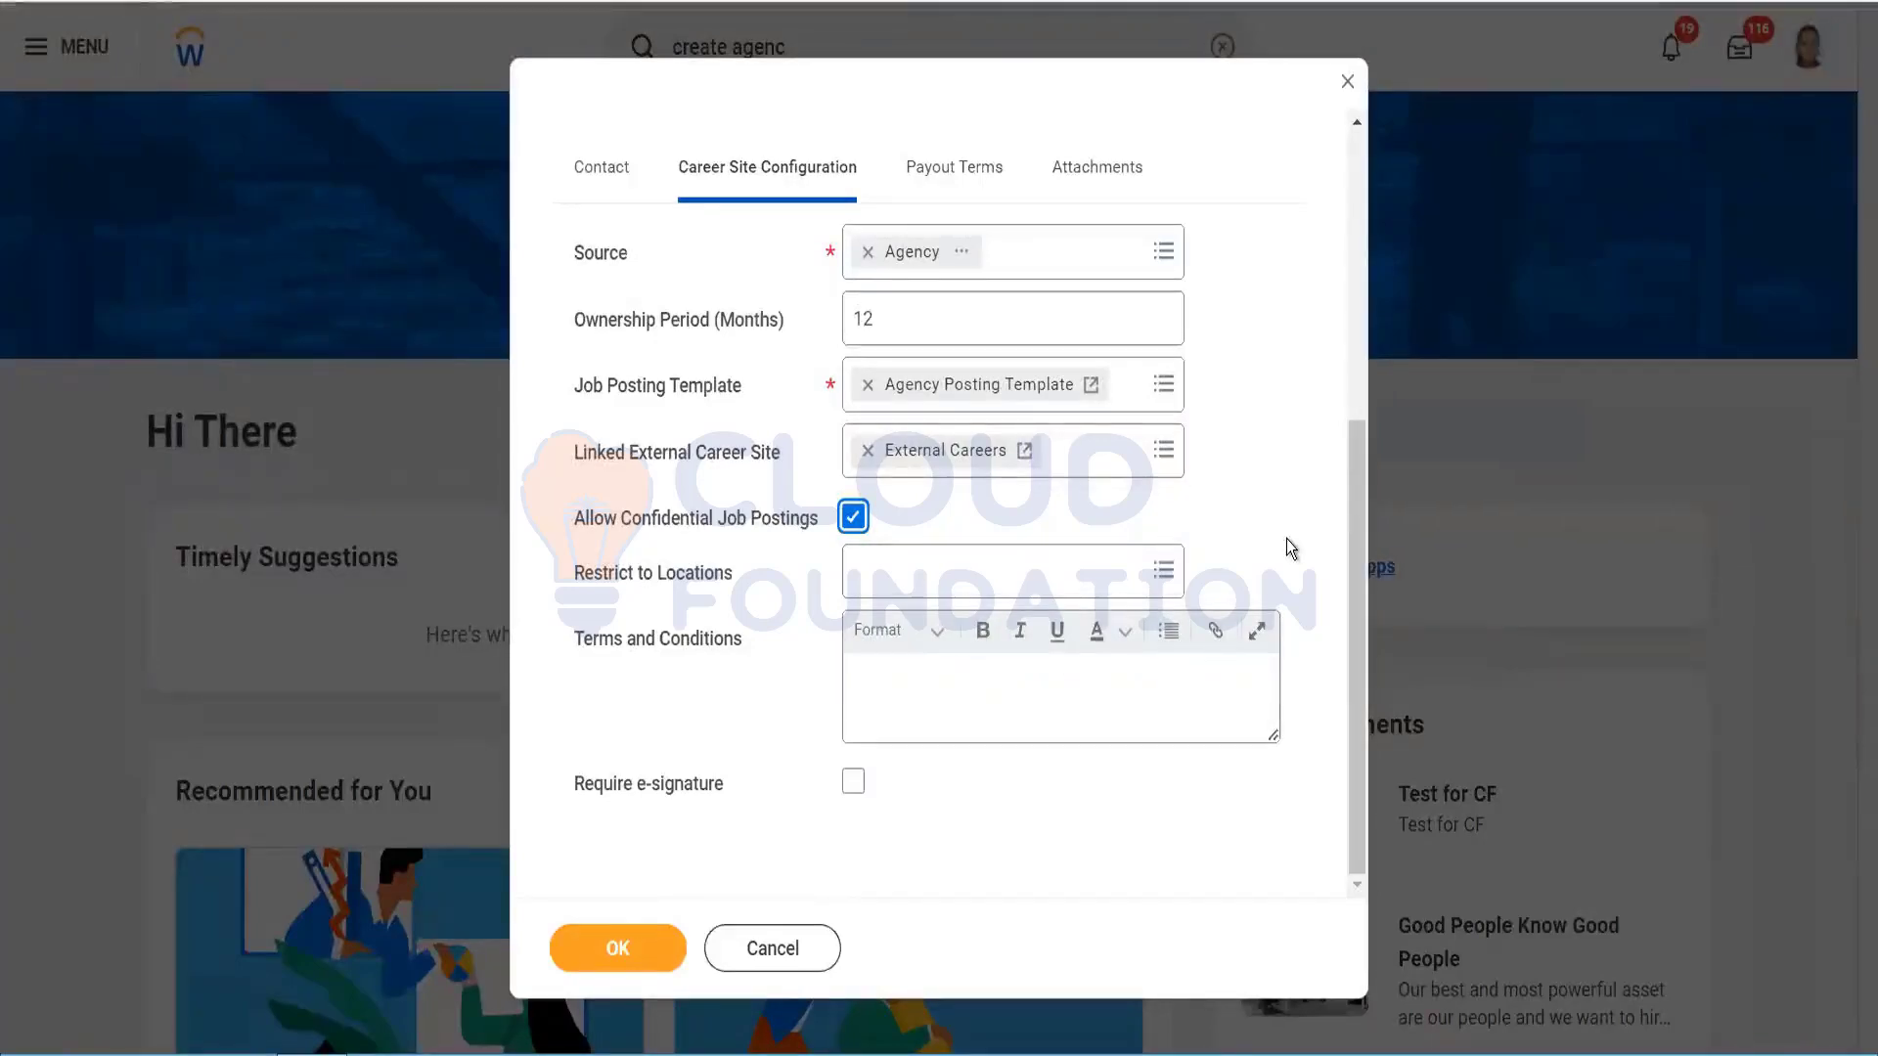
left_click(1036, 577)
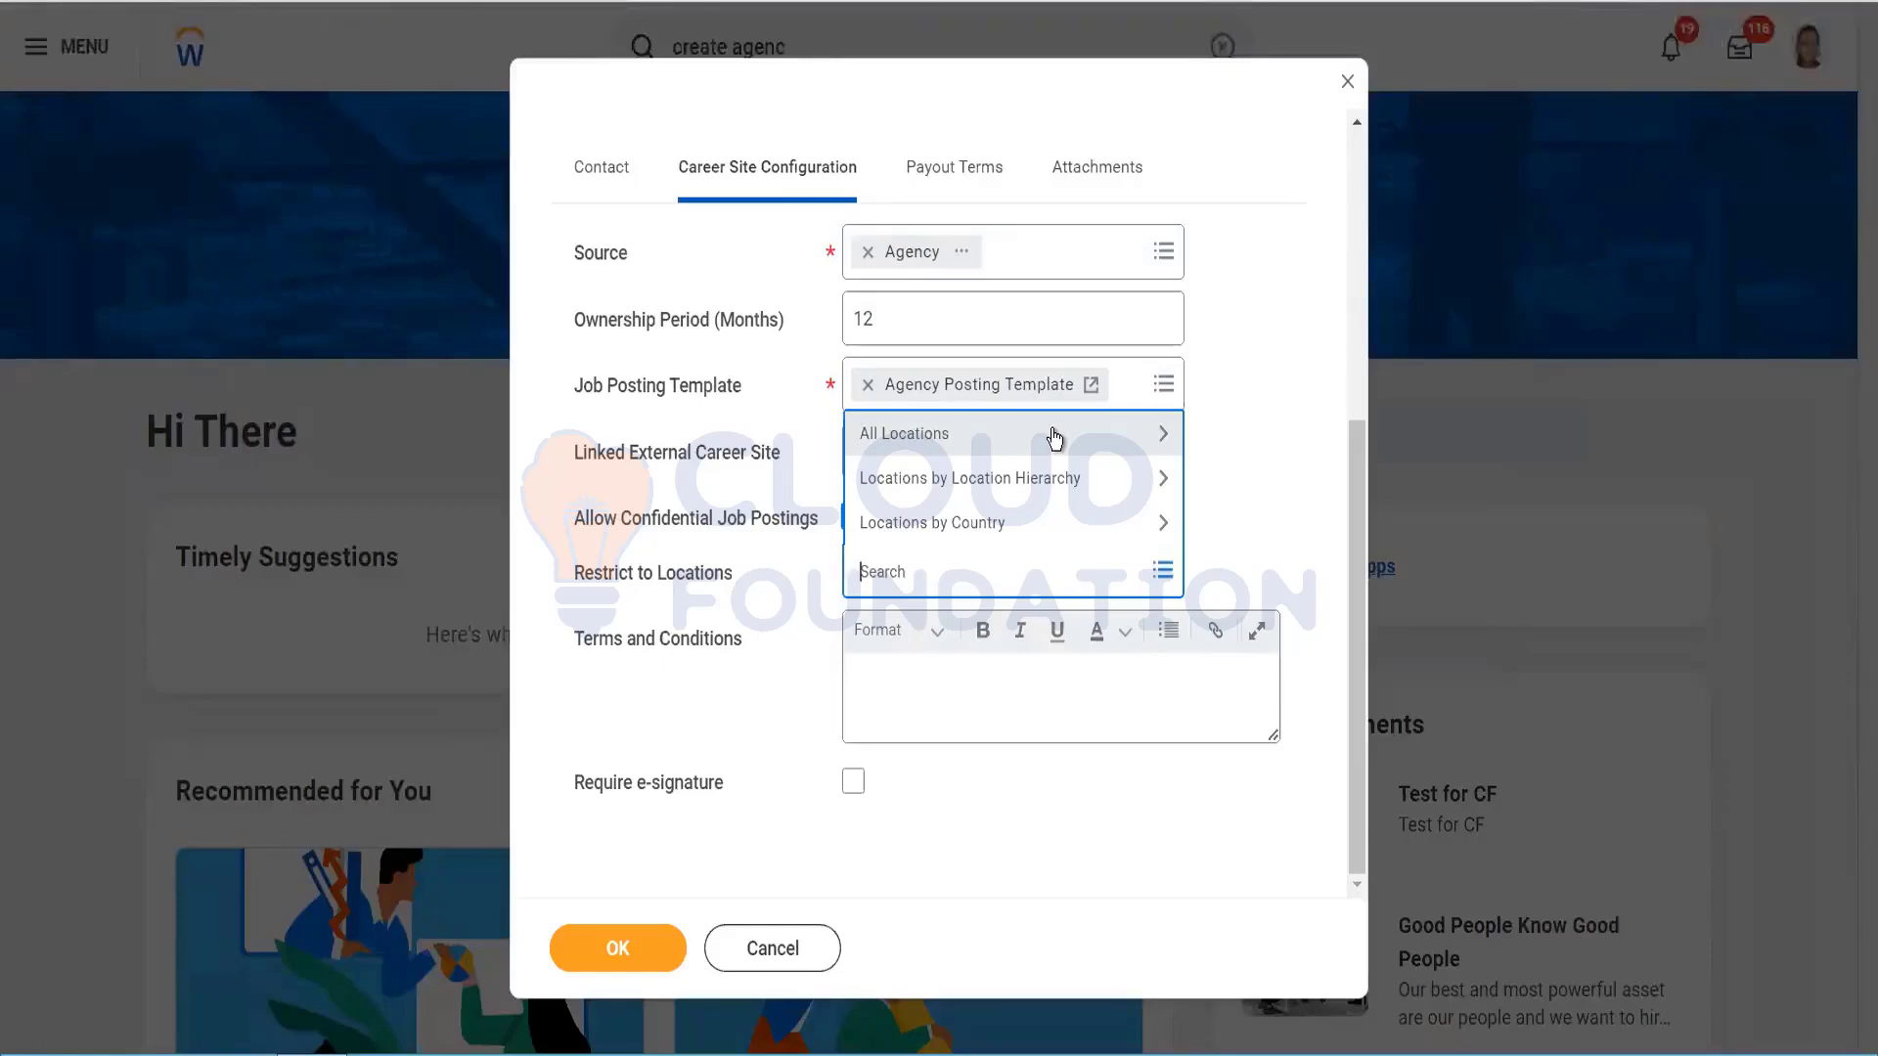
left_click(948, 701)
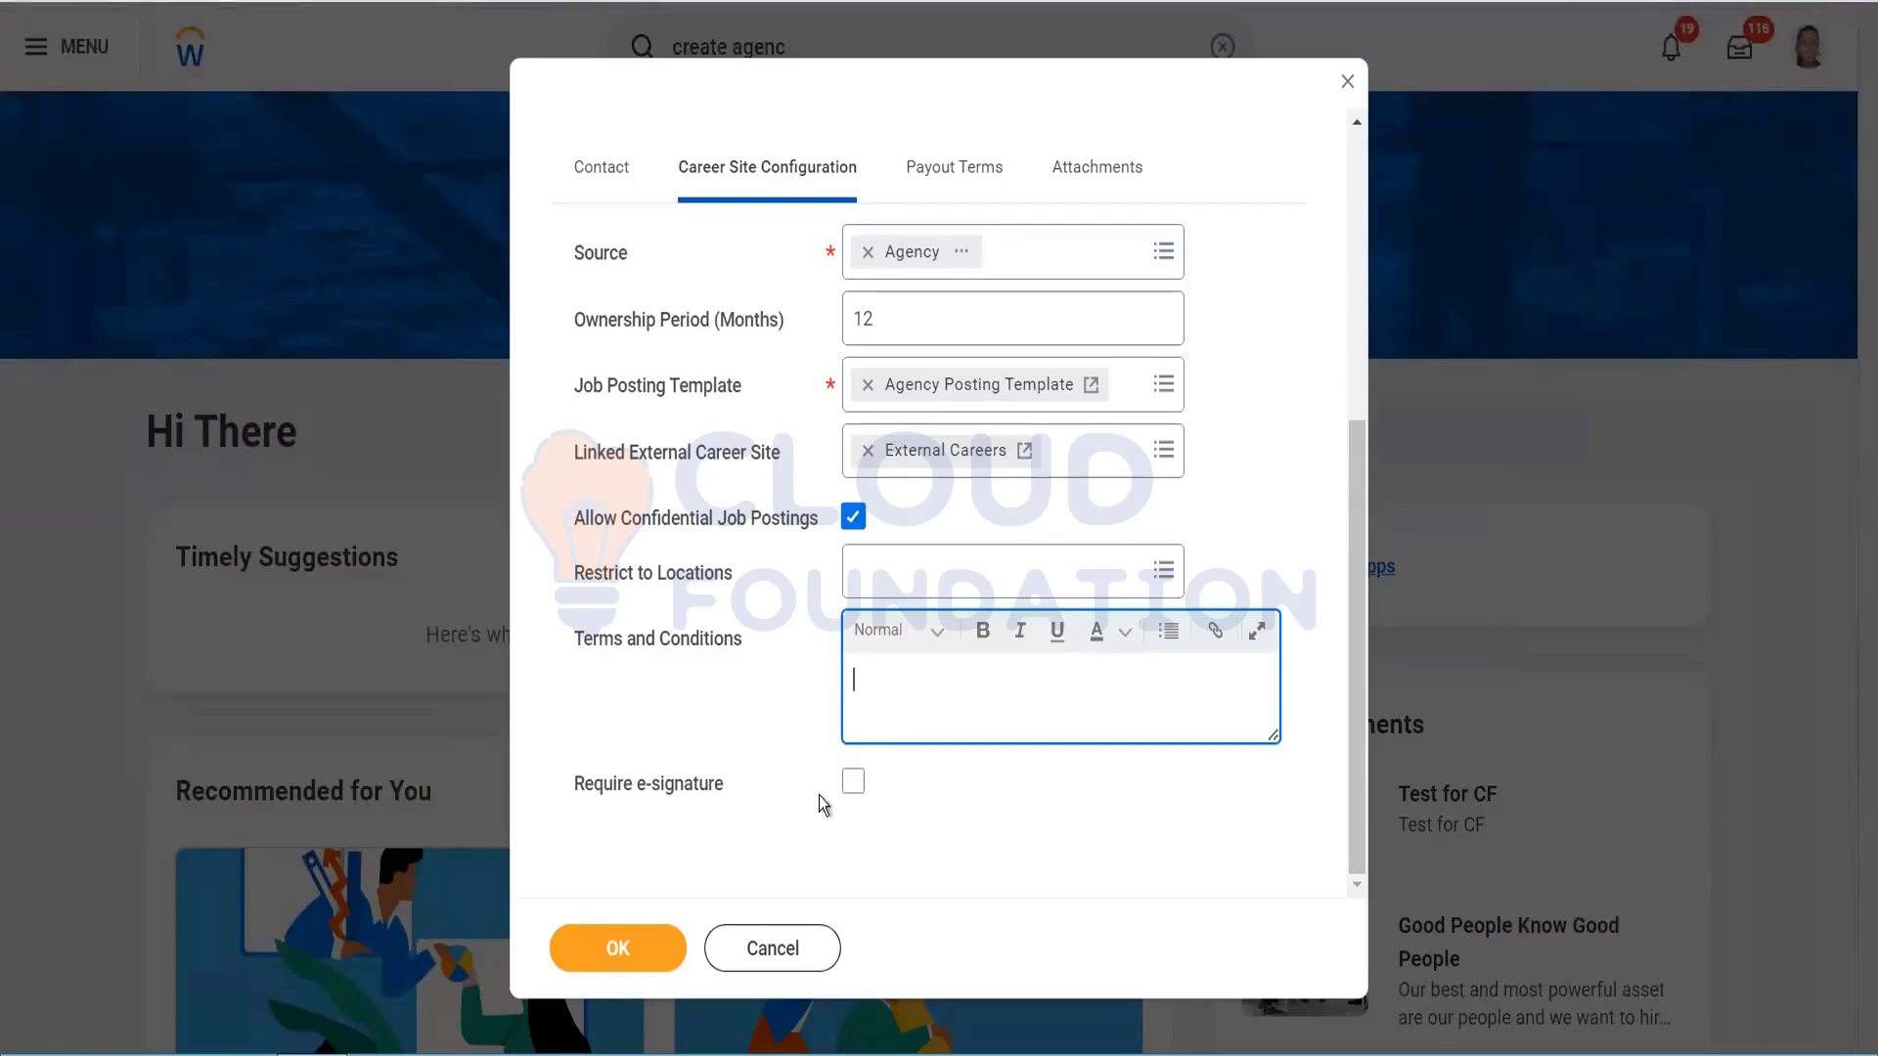
left_click(852, 784)
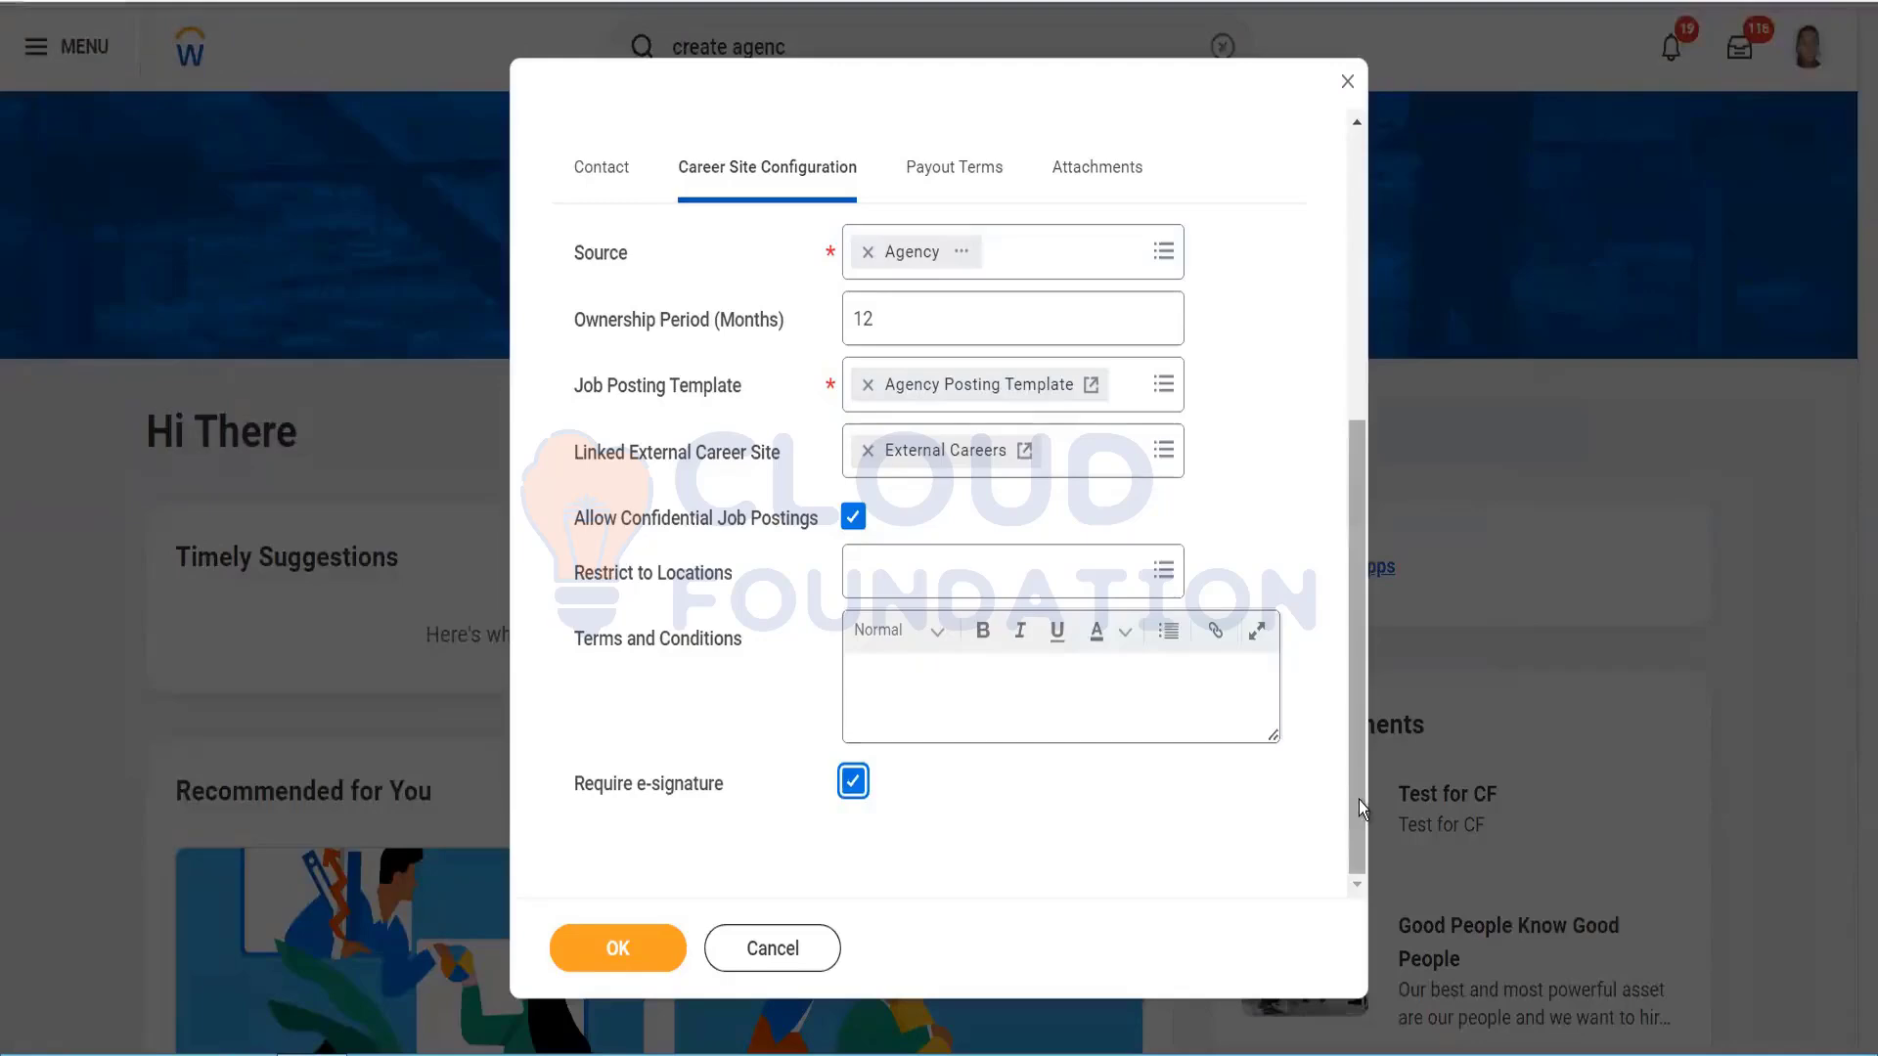
left_click_drag(1358, 800, 1359, 864)
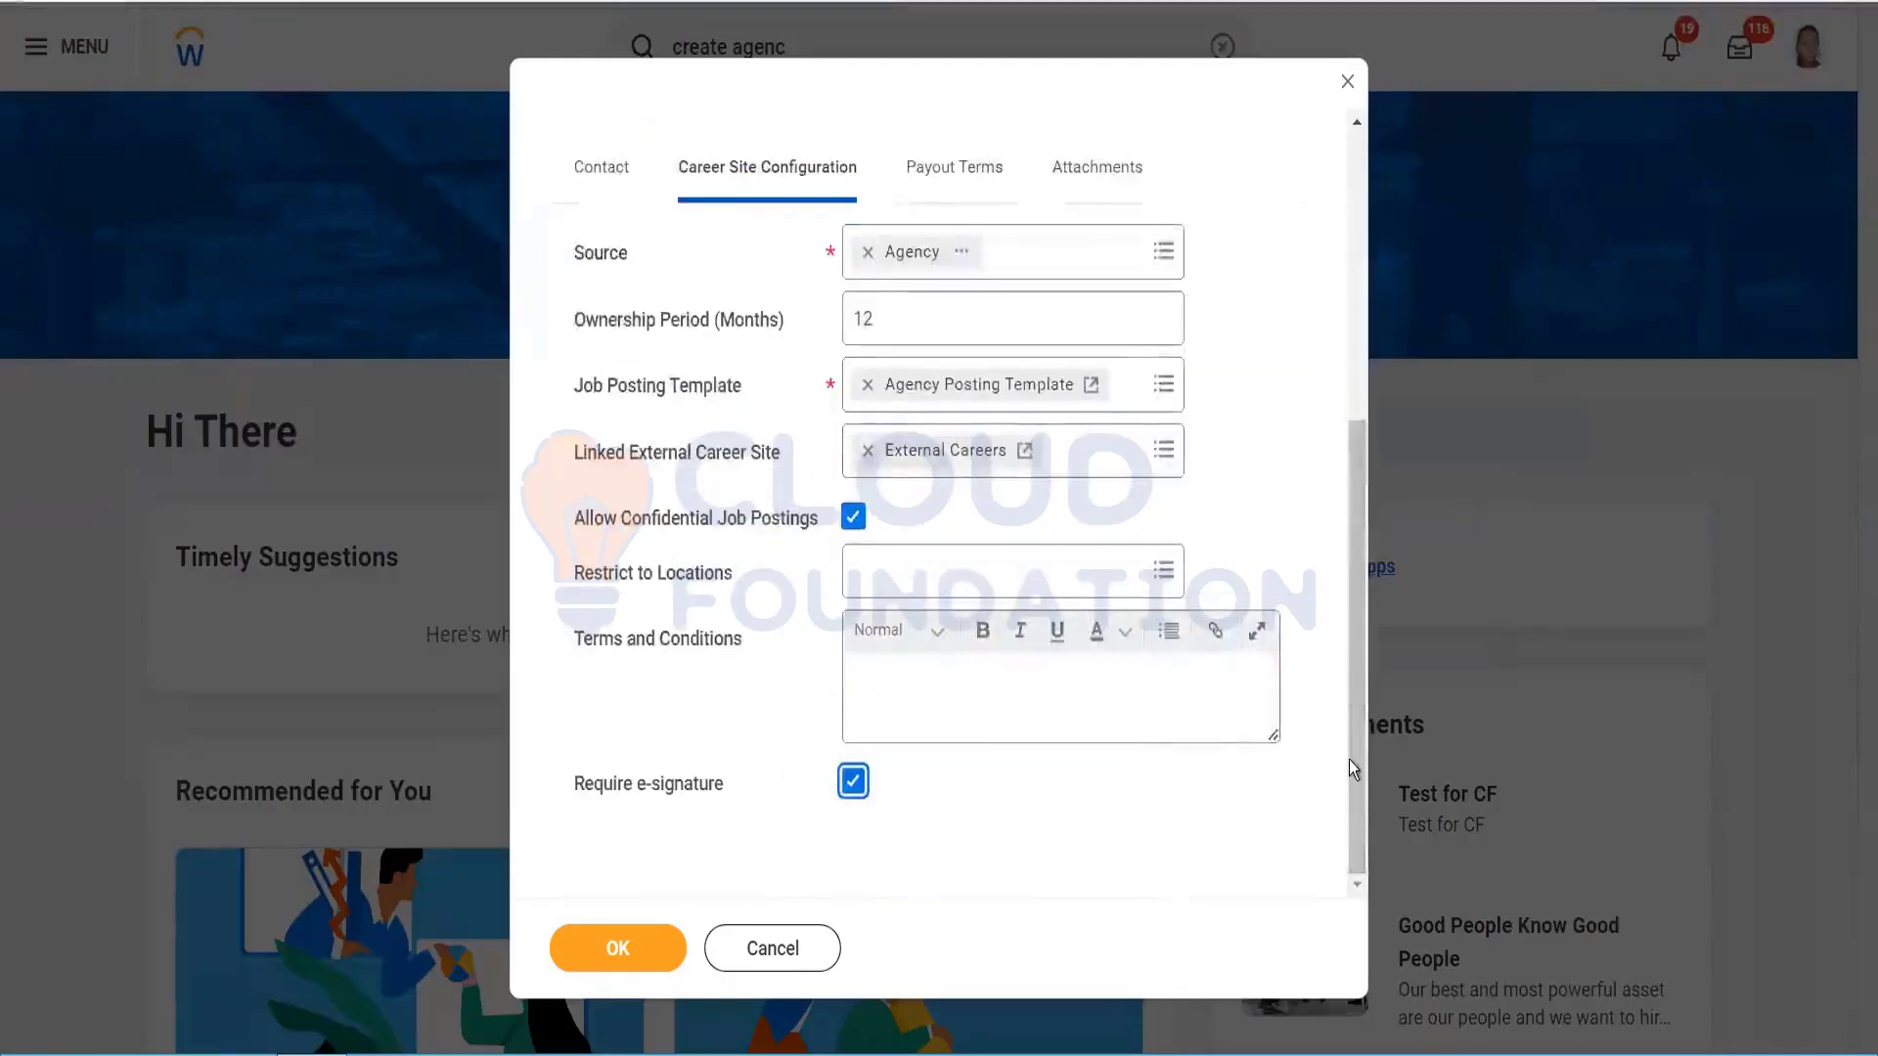
Step: On Payout Terms, set Fee Type to Flat Fee, Fee Value 100, Currency INR
left_click_drag(1353, 546, 1347, 448)
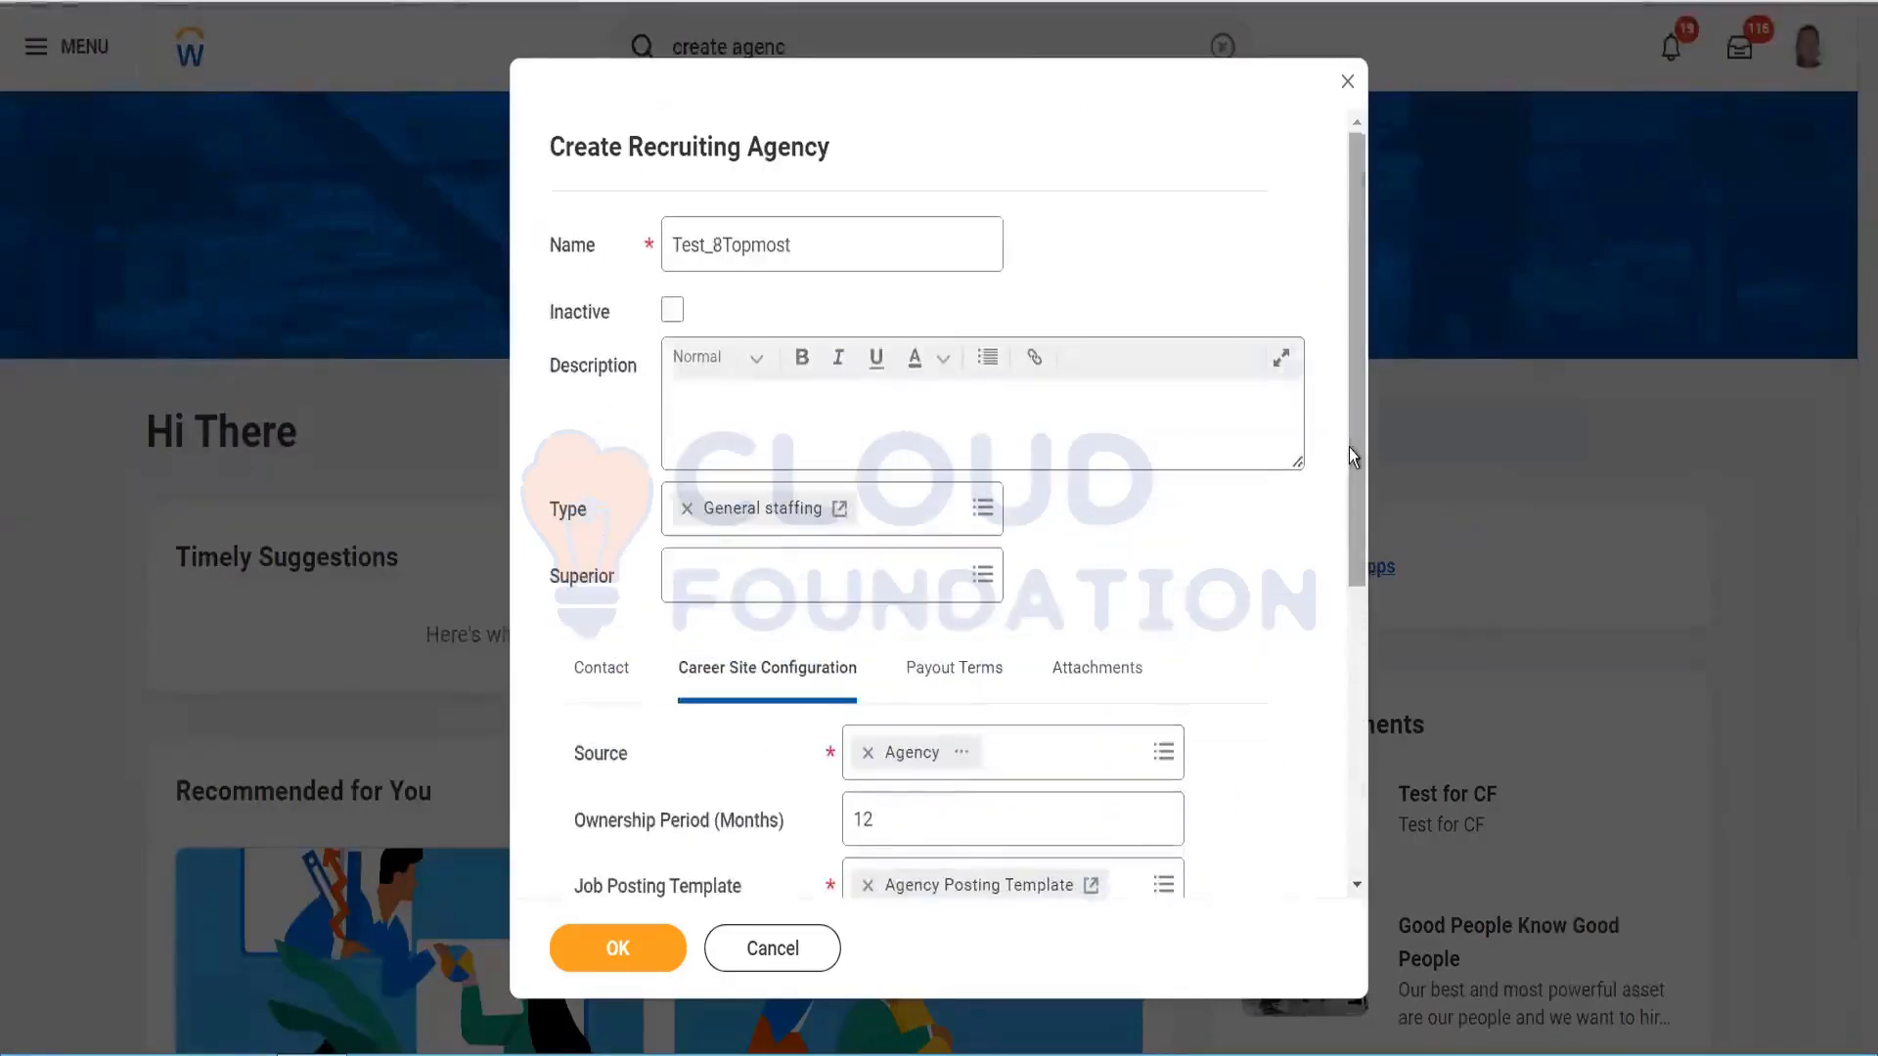
left_click(953, 665)
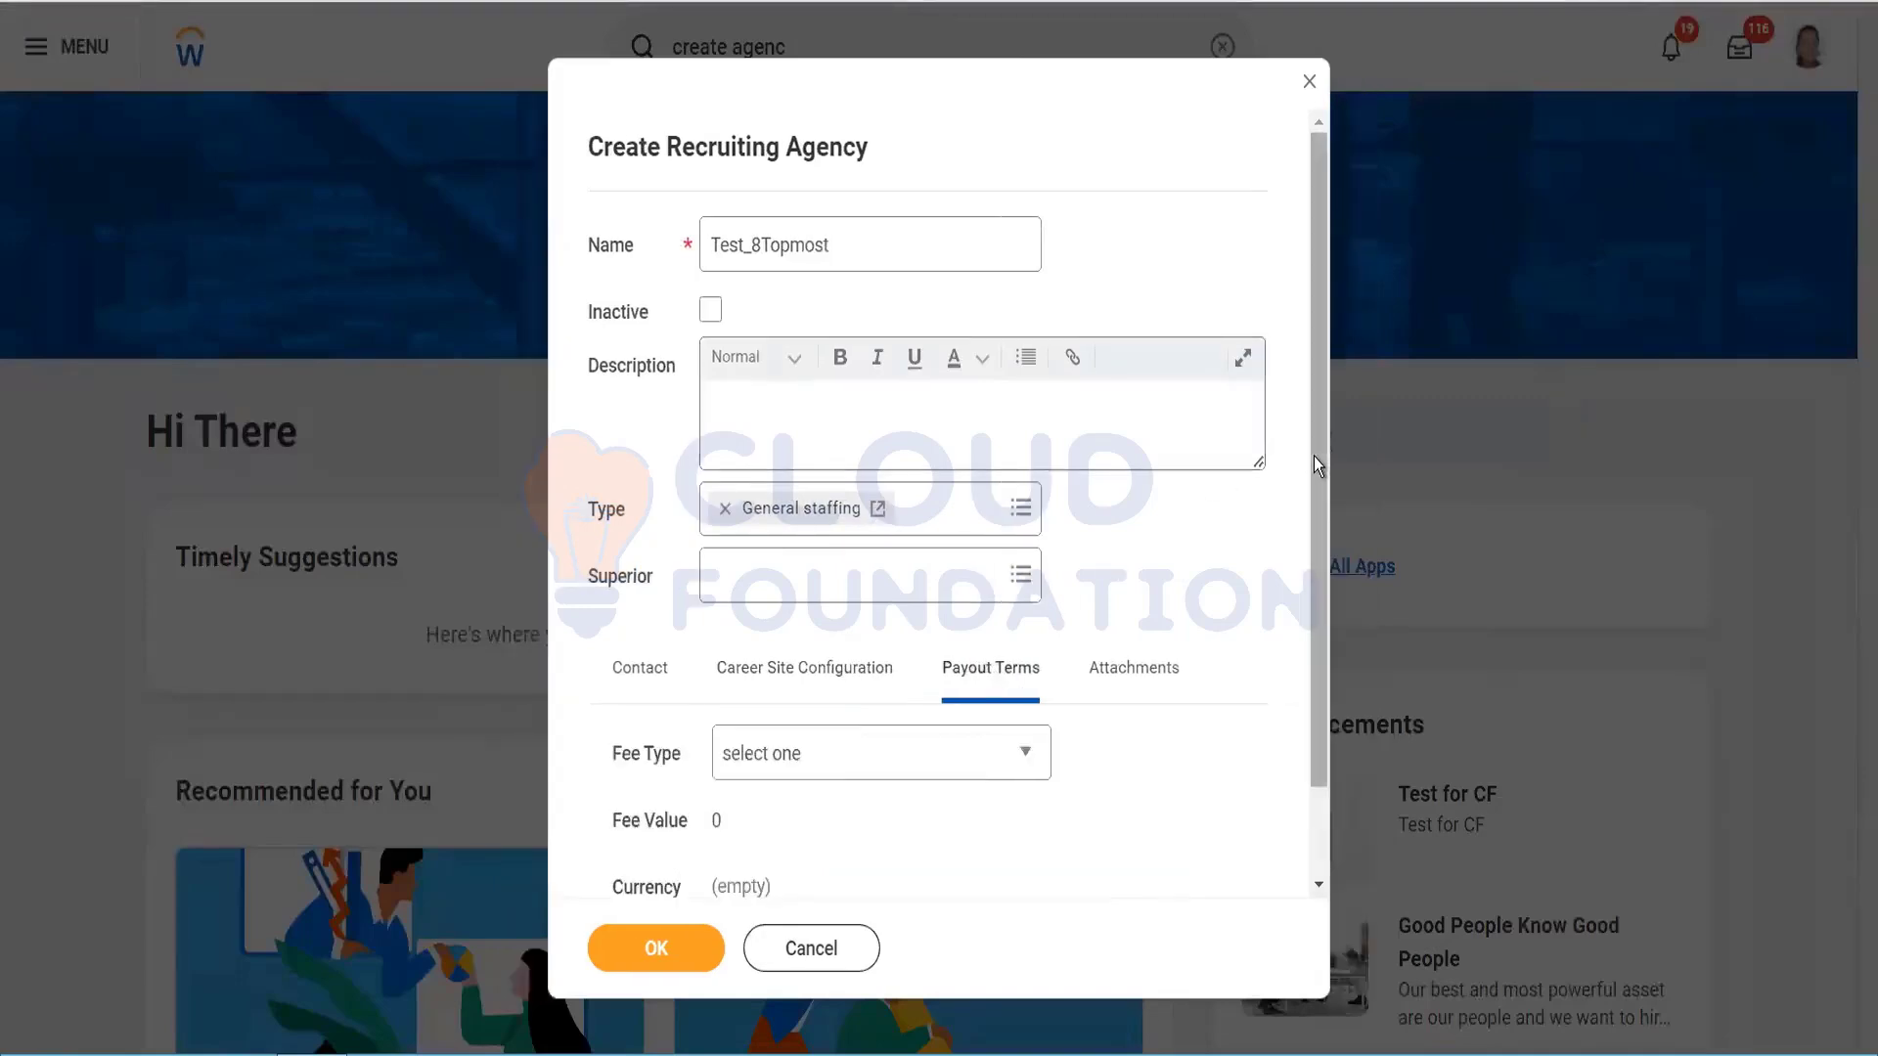
left_click_drag(1312, 455, 1329, 675)
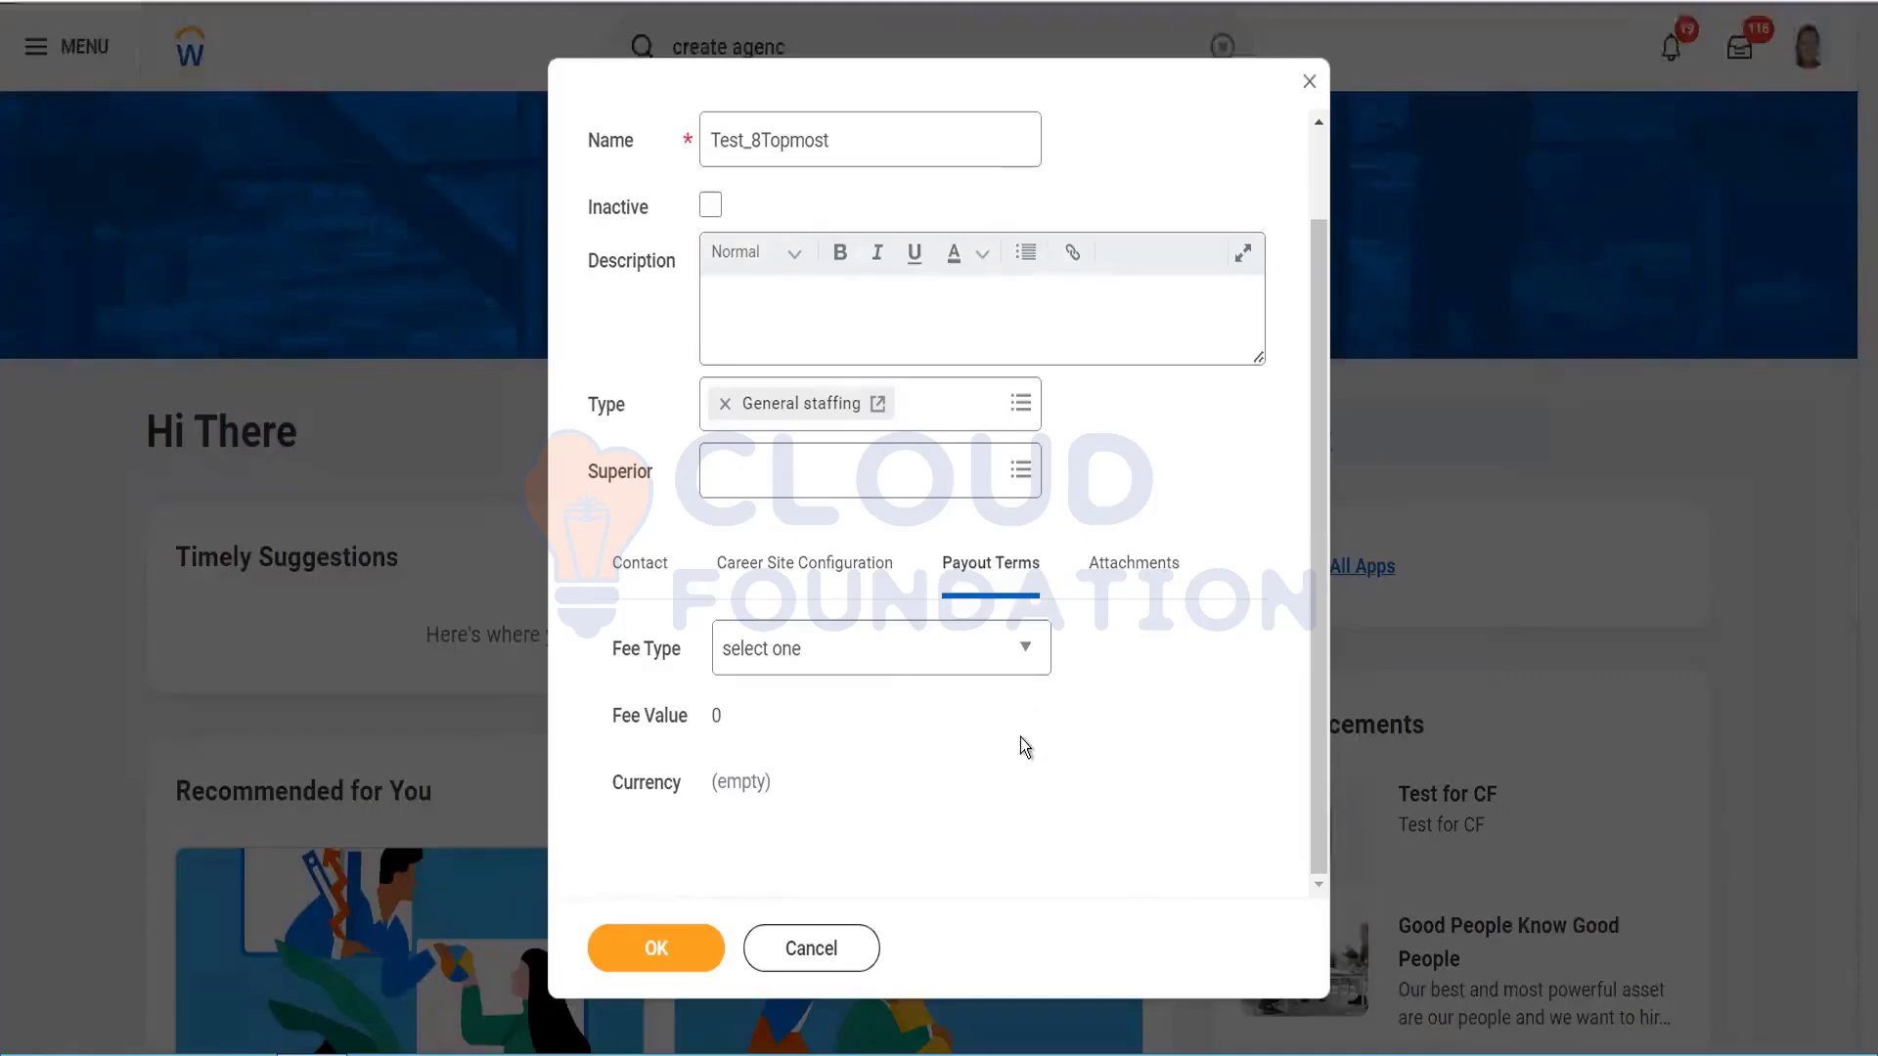
left_click(950, 647)
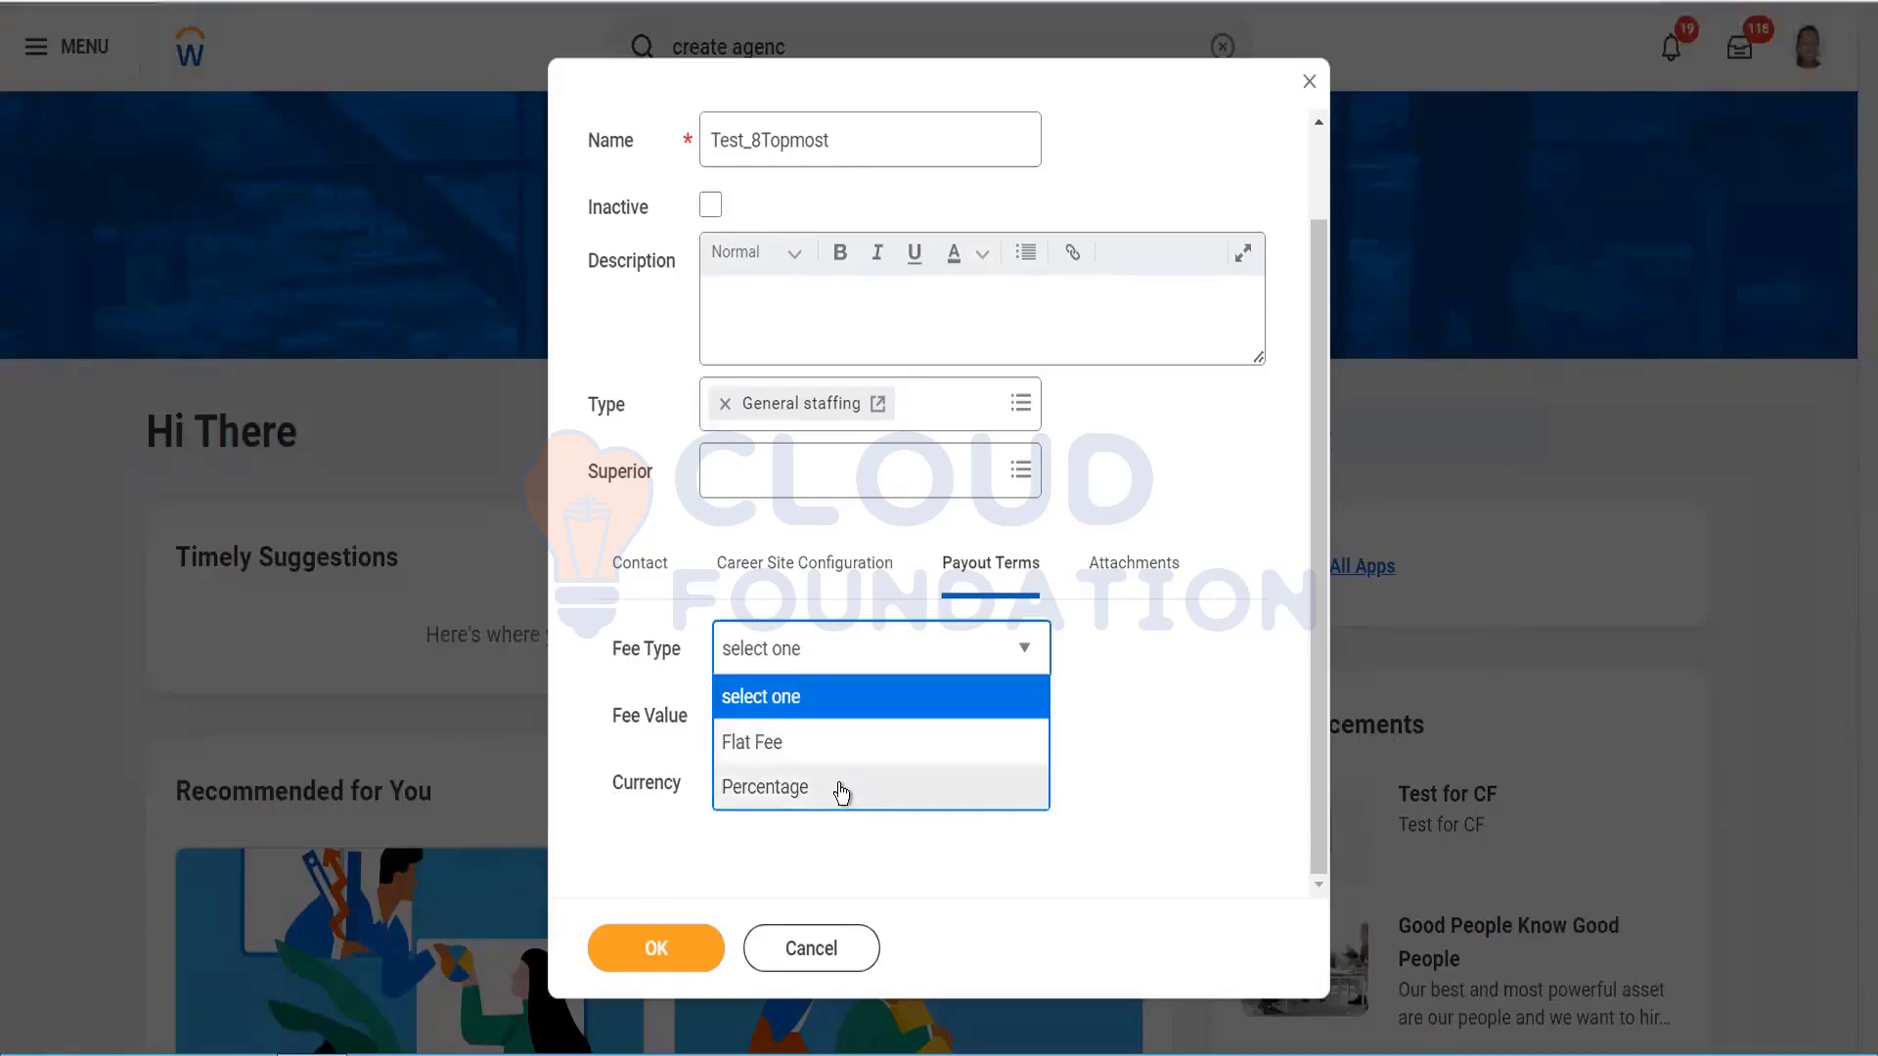
left_click(837, 784)
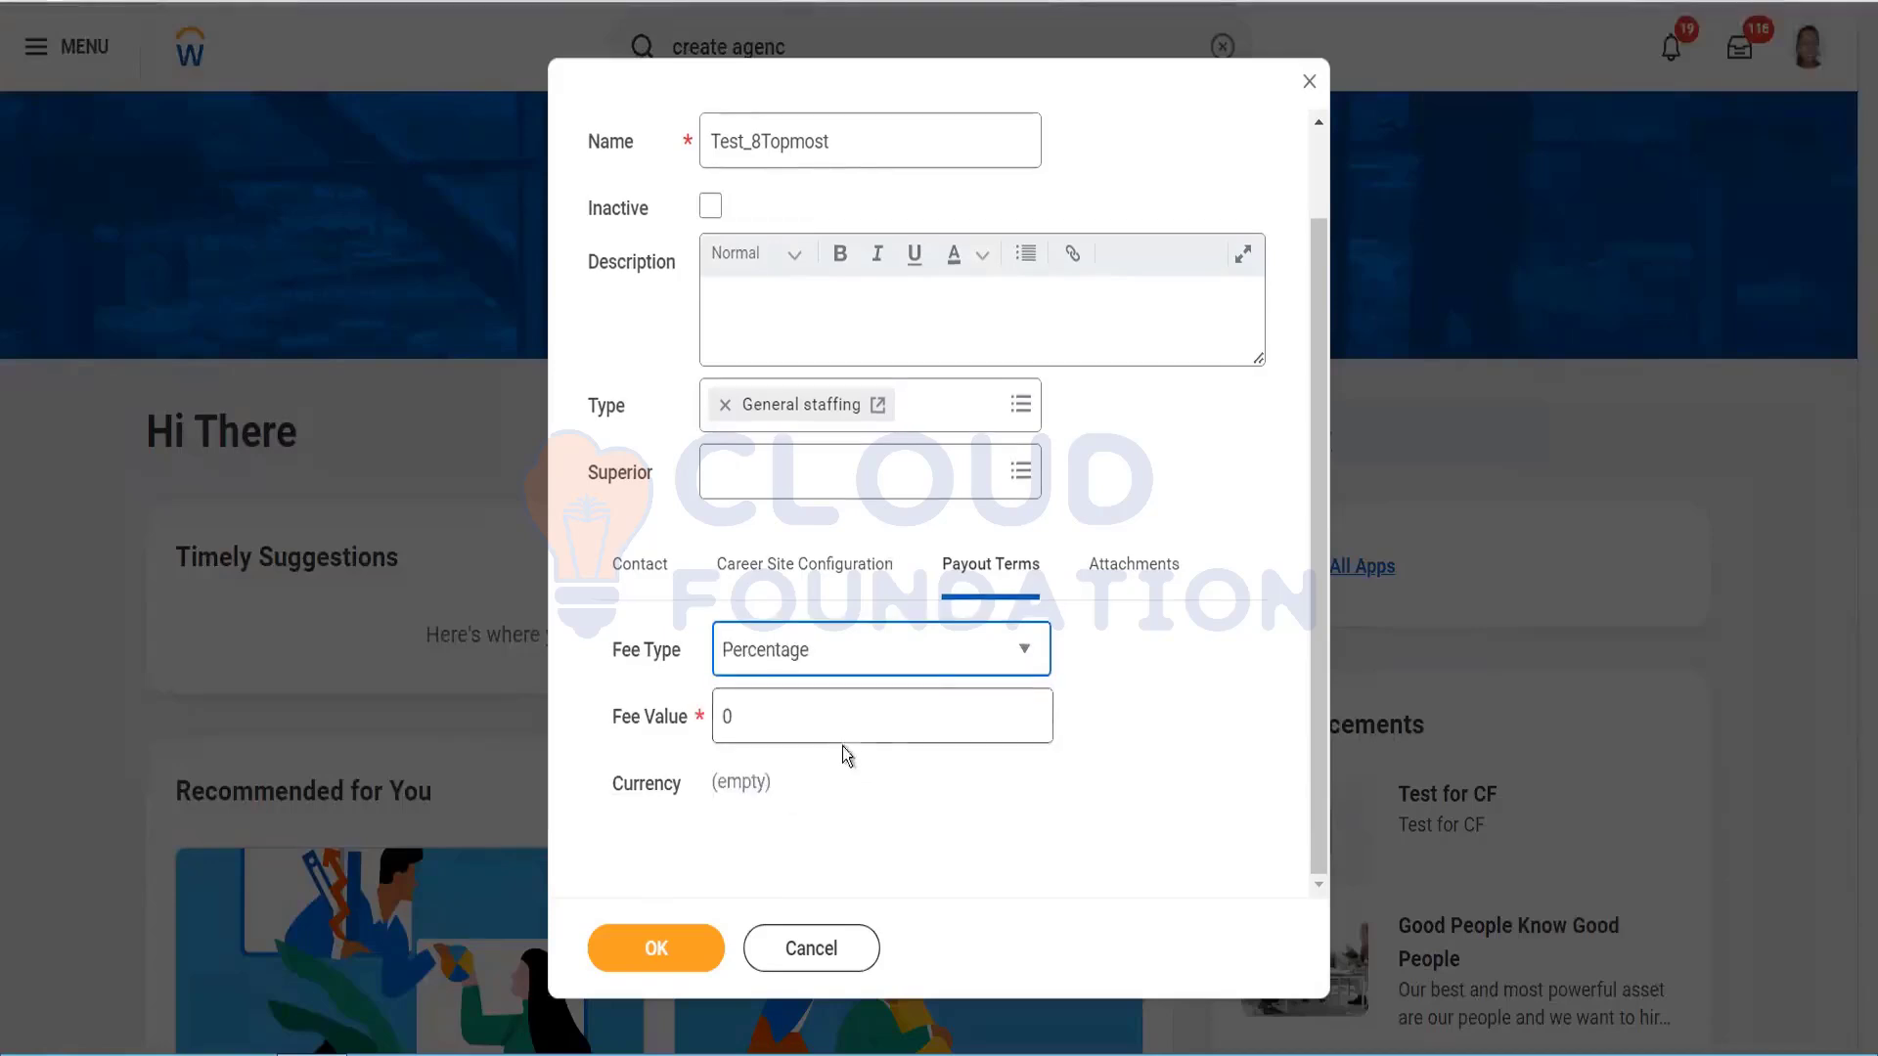
left_click(841, 722)
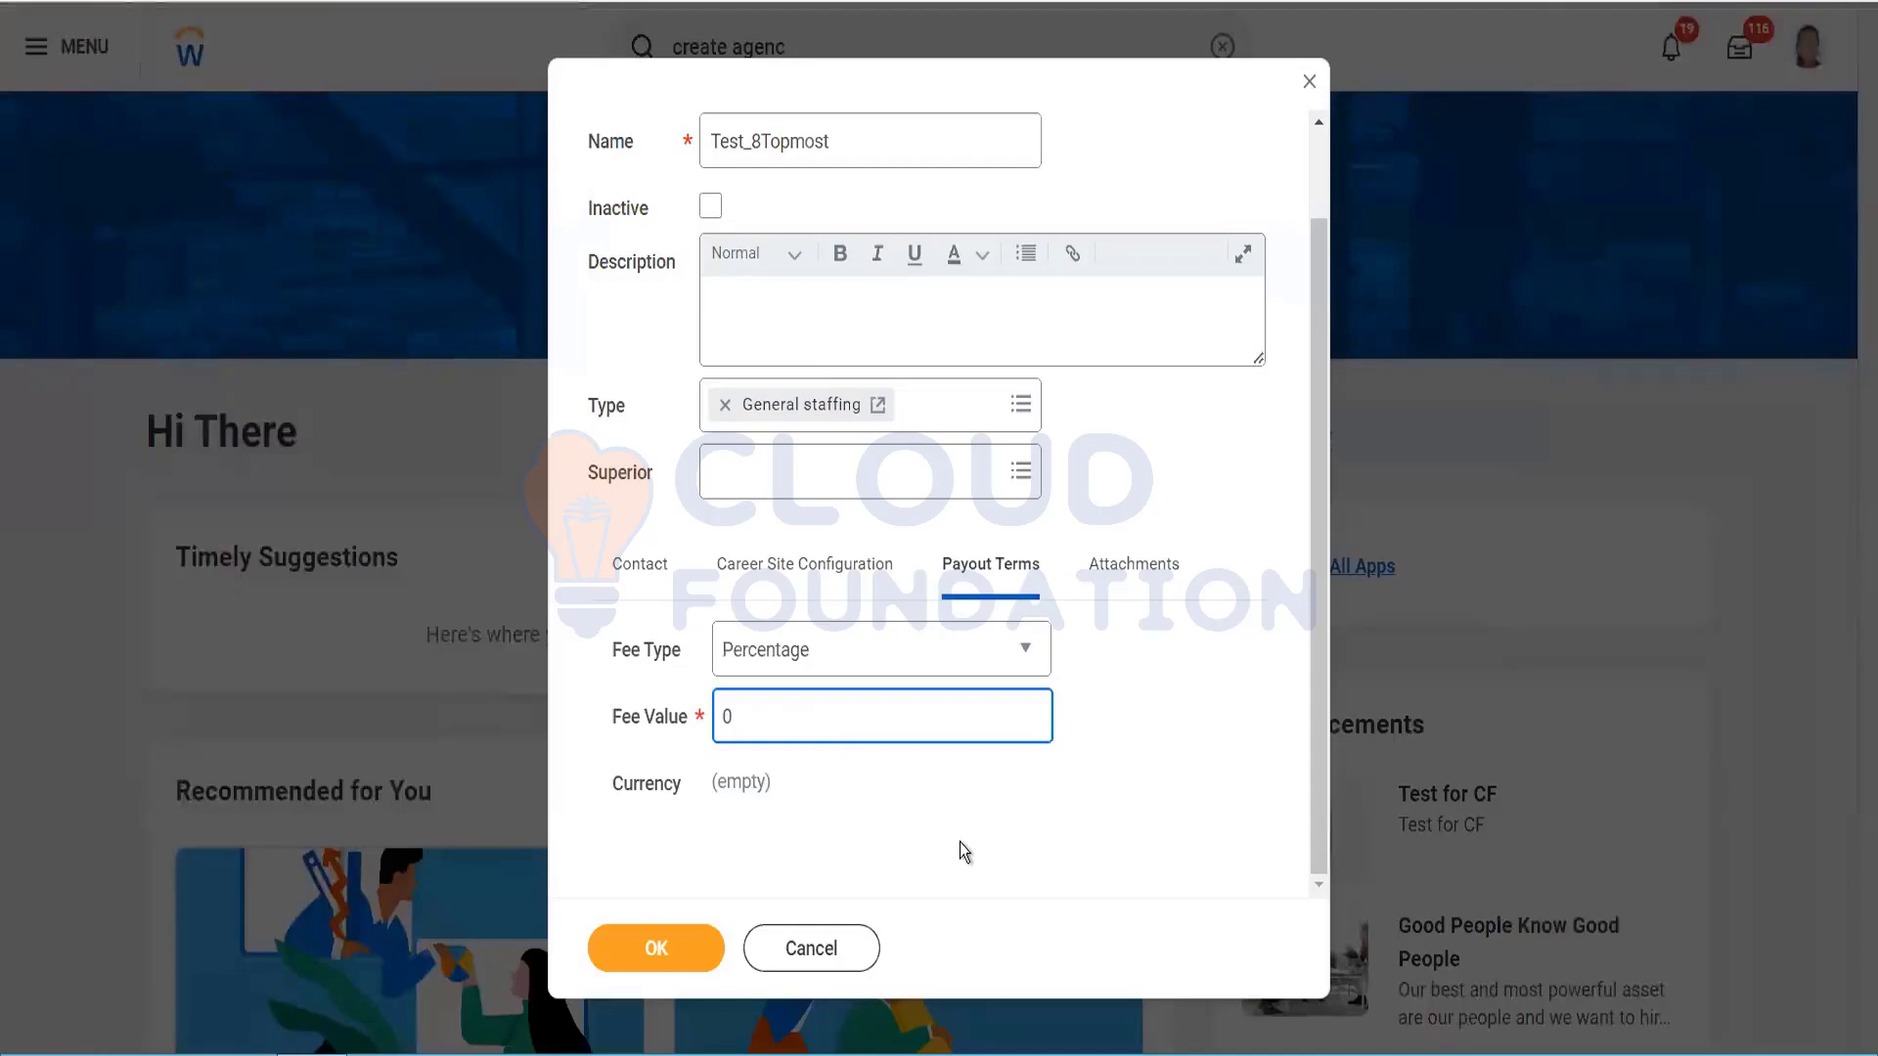
left_click(850, 646)
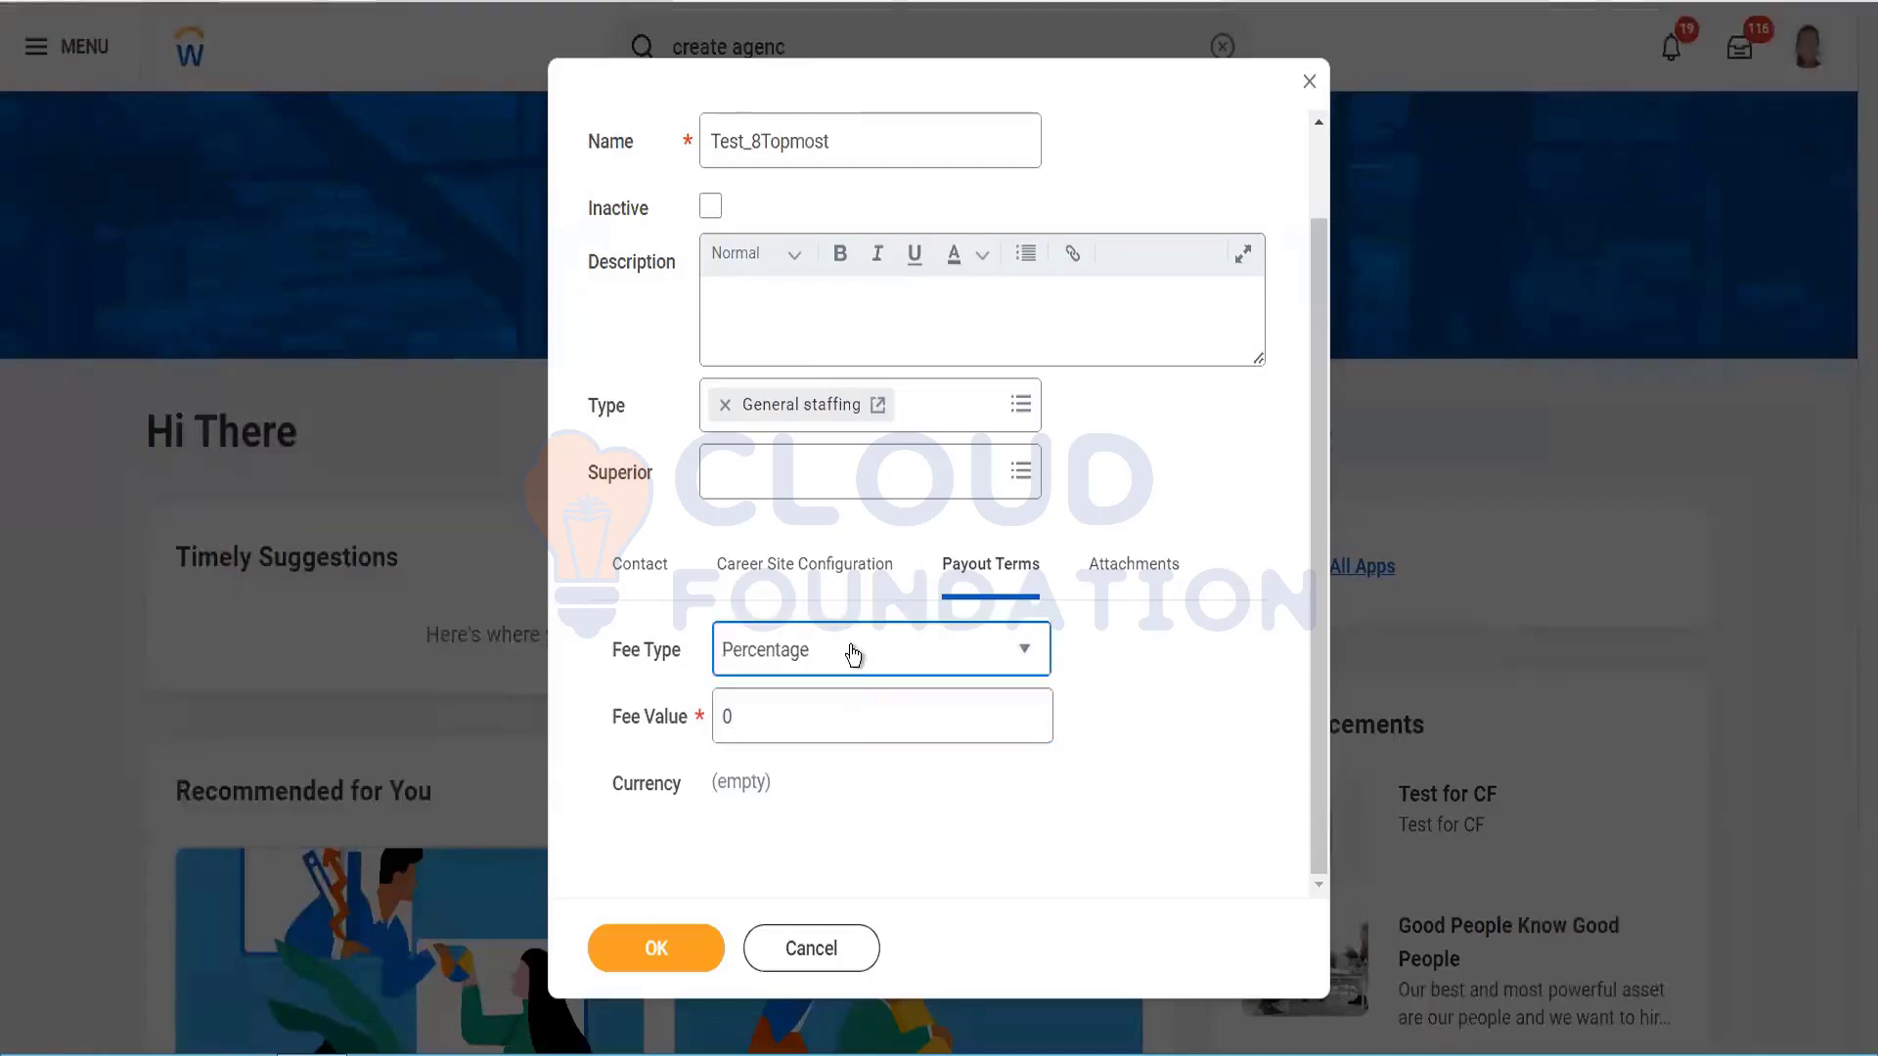
left_click(774, 745)
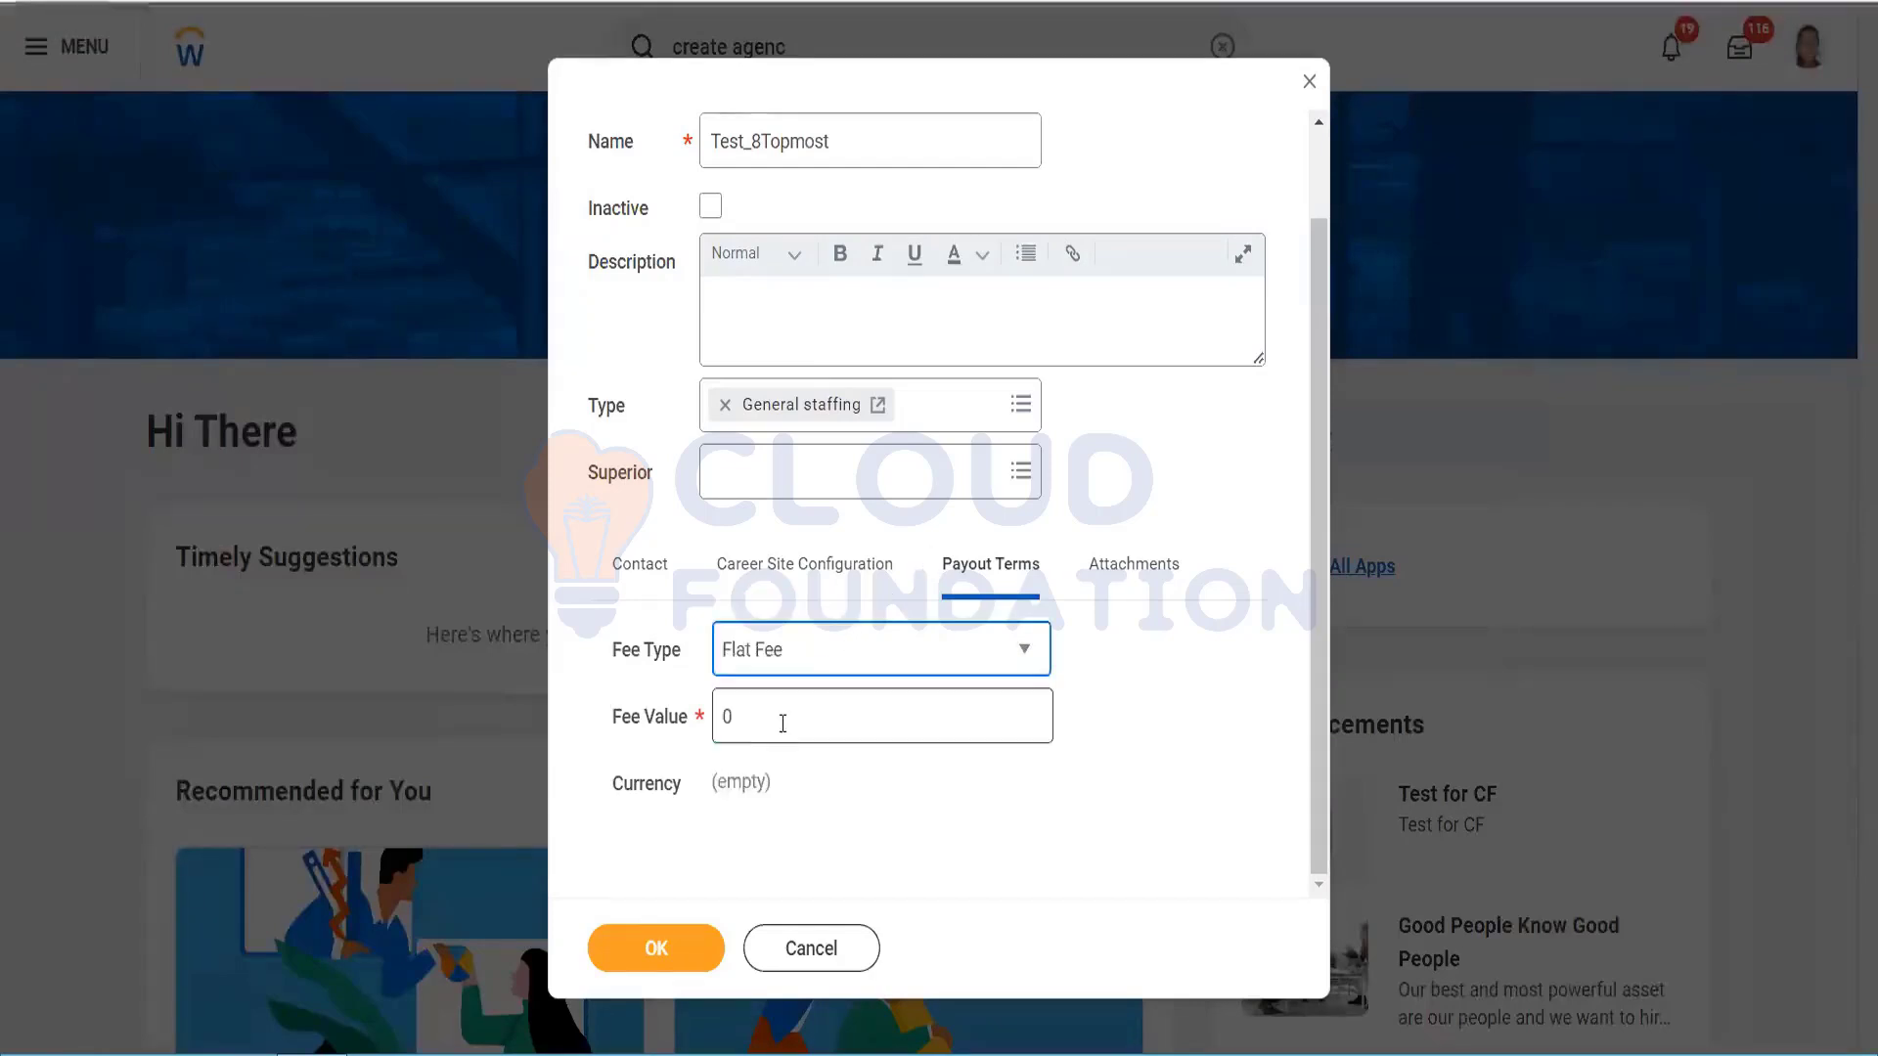
left_click(784, 718)
key("BackSpace")
type("100")
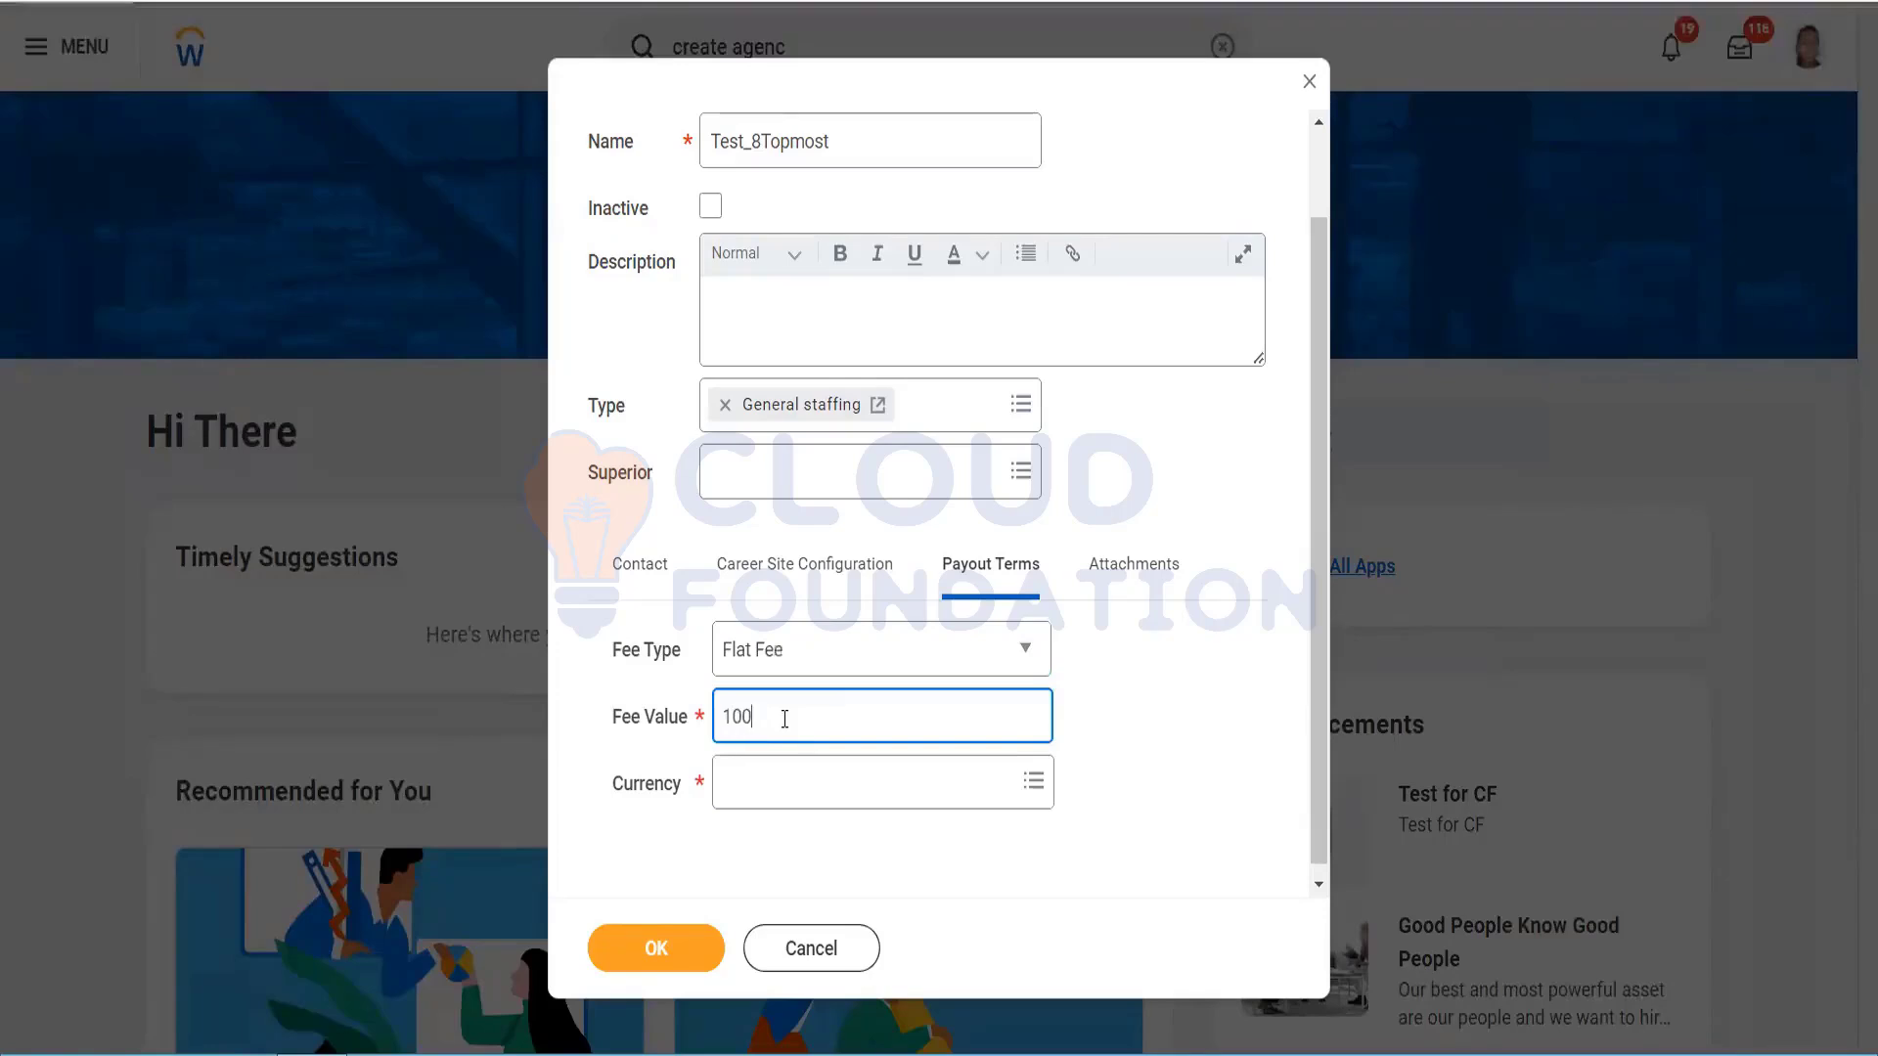
left_click(810, 800)
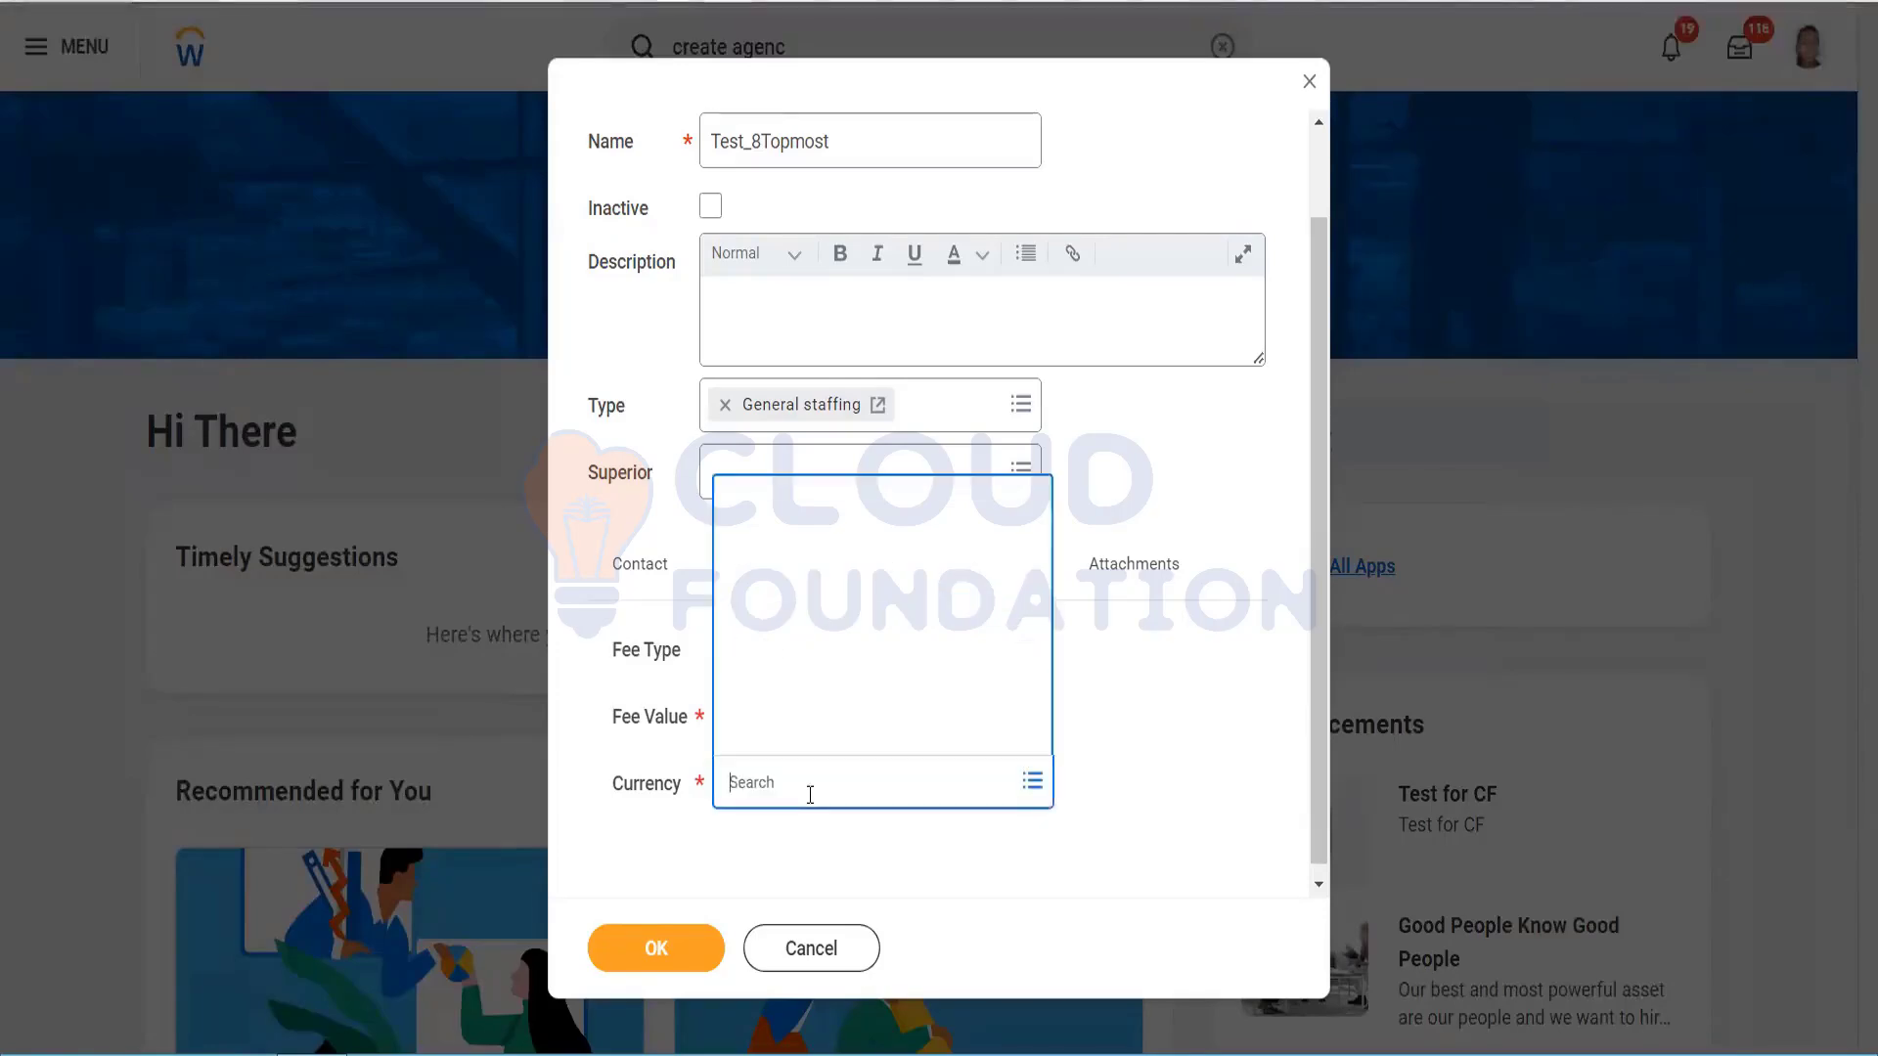
type("inr")
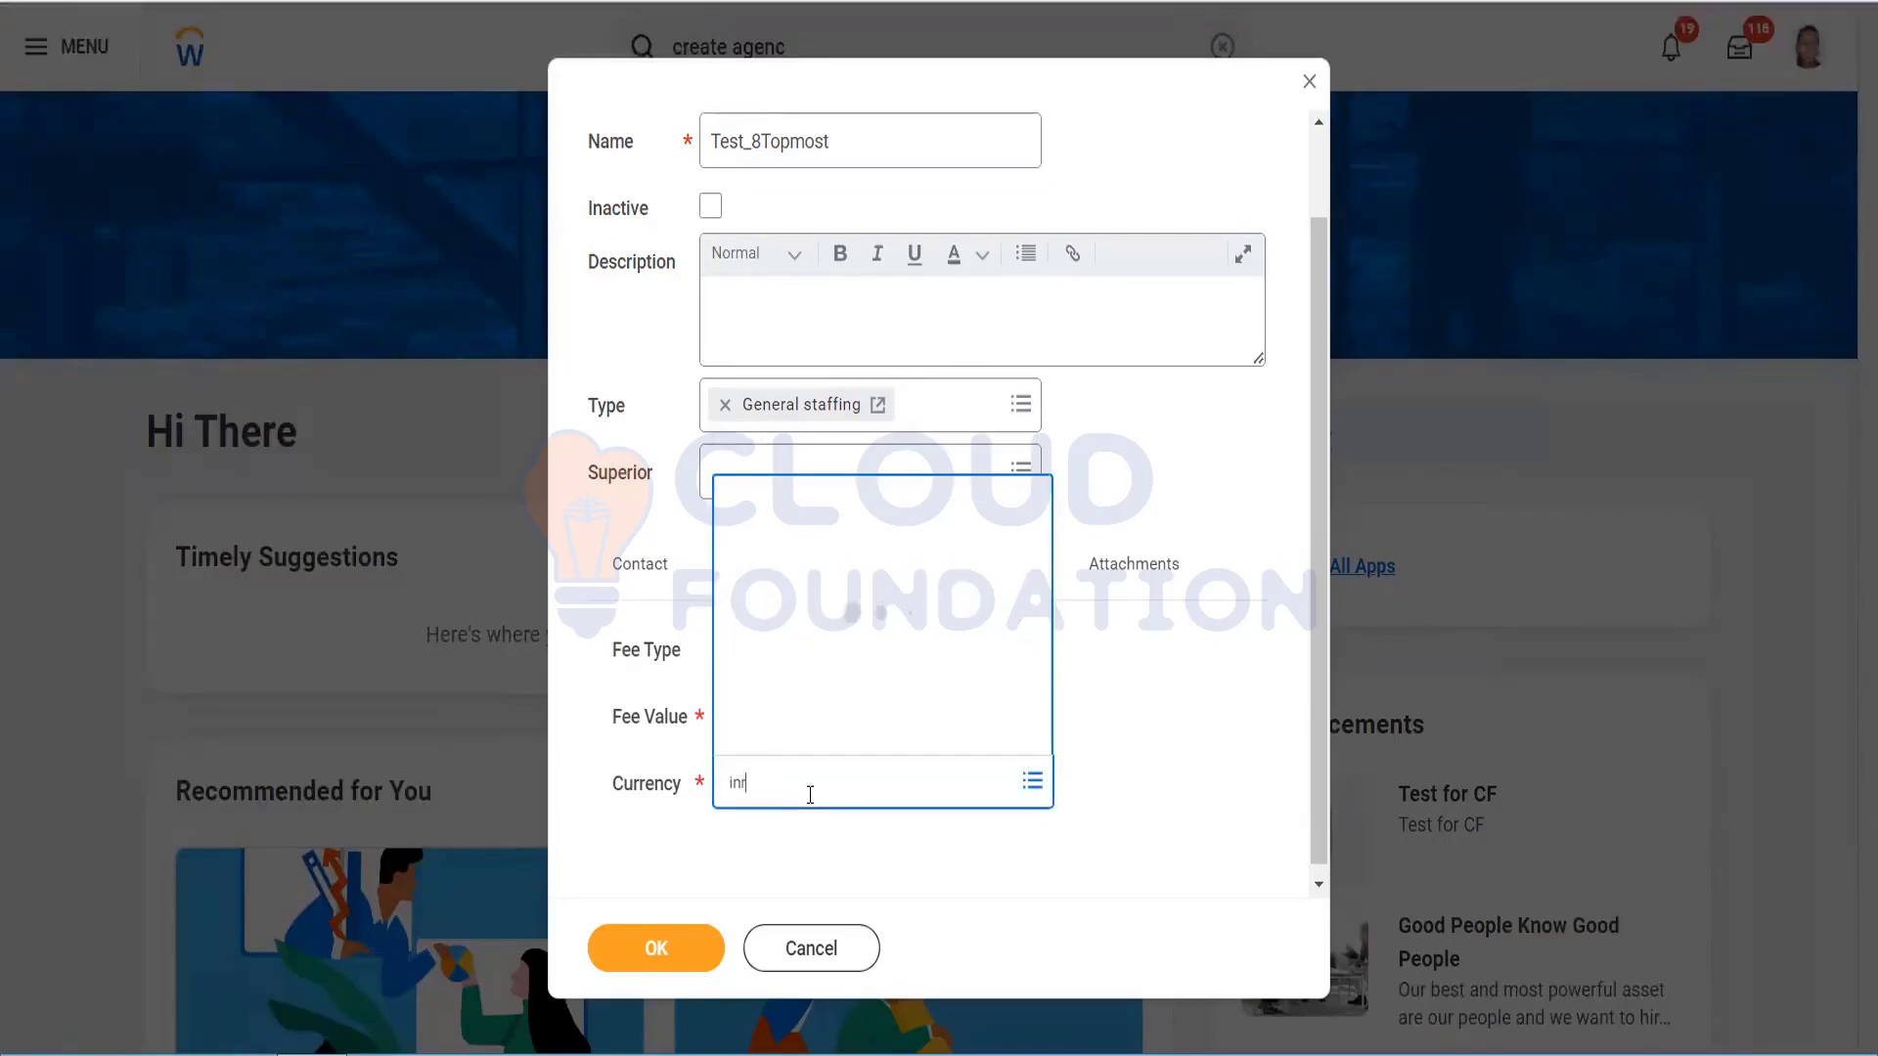
key("Return")
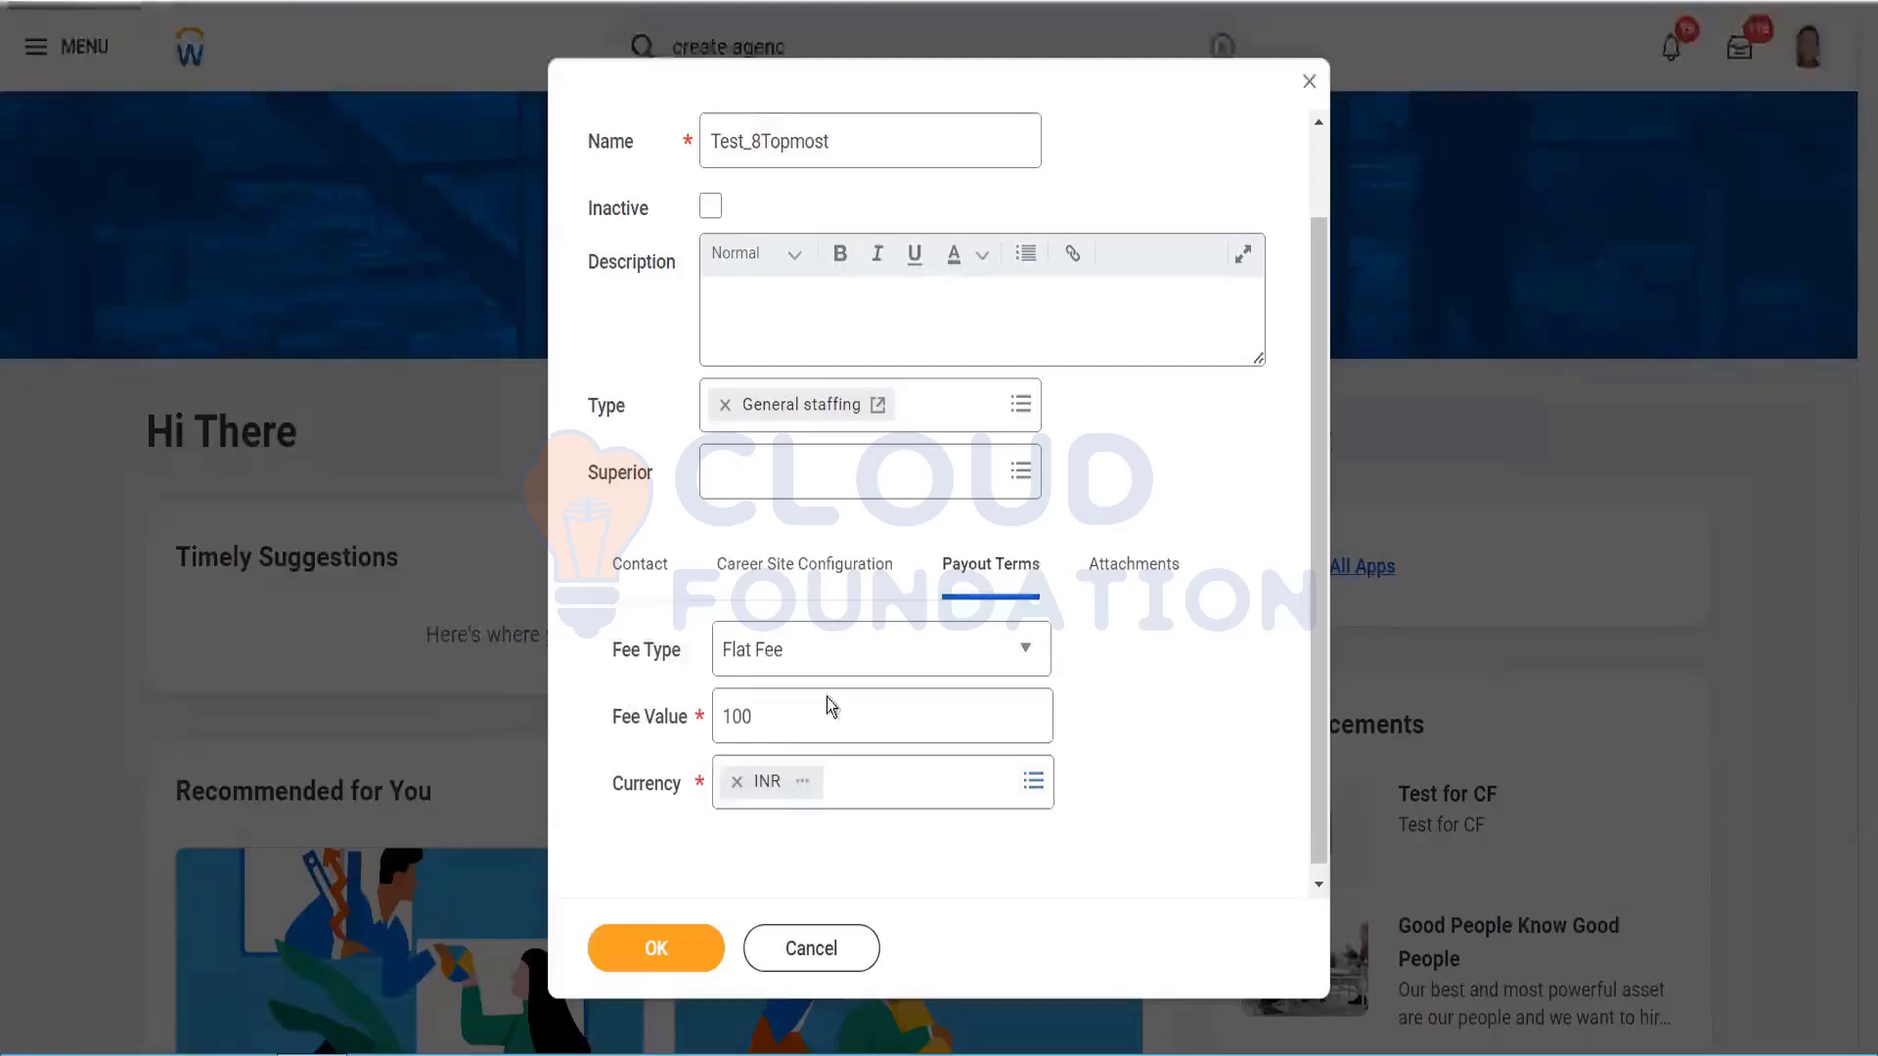
Step: Review the Contact and Attachments tabs, then save the agency with OK
left_click(640, 564)
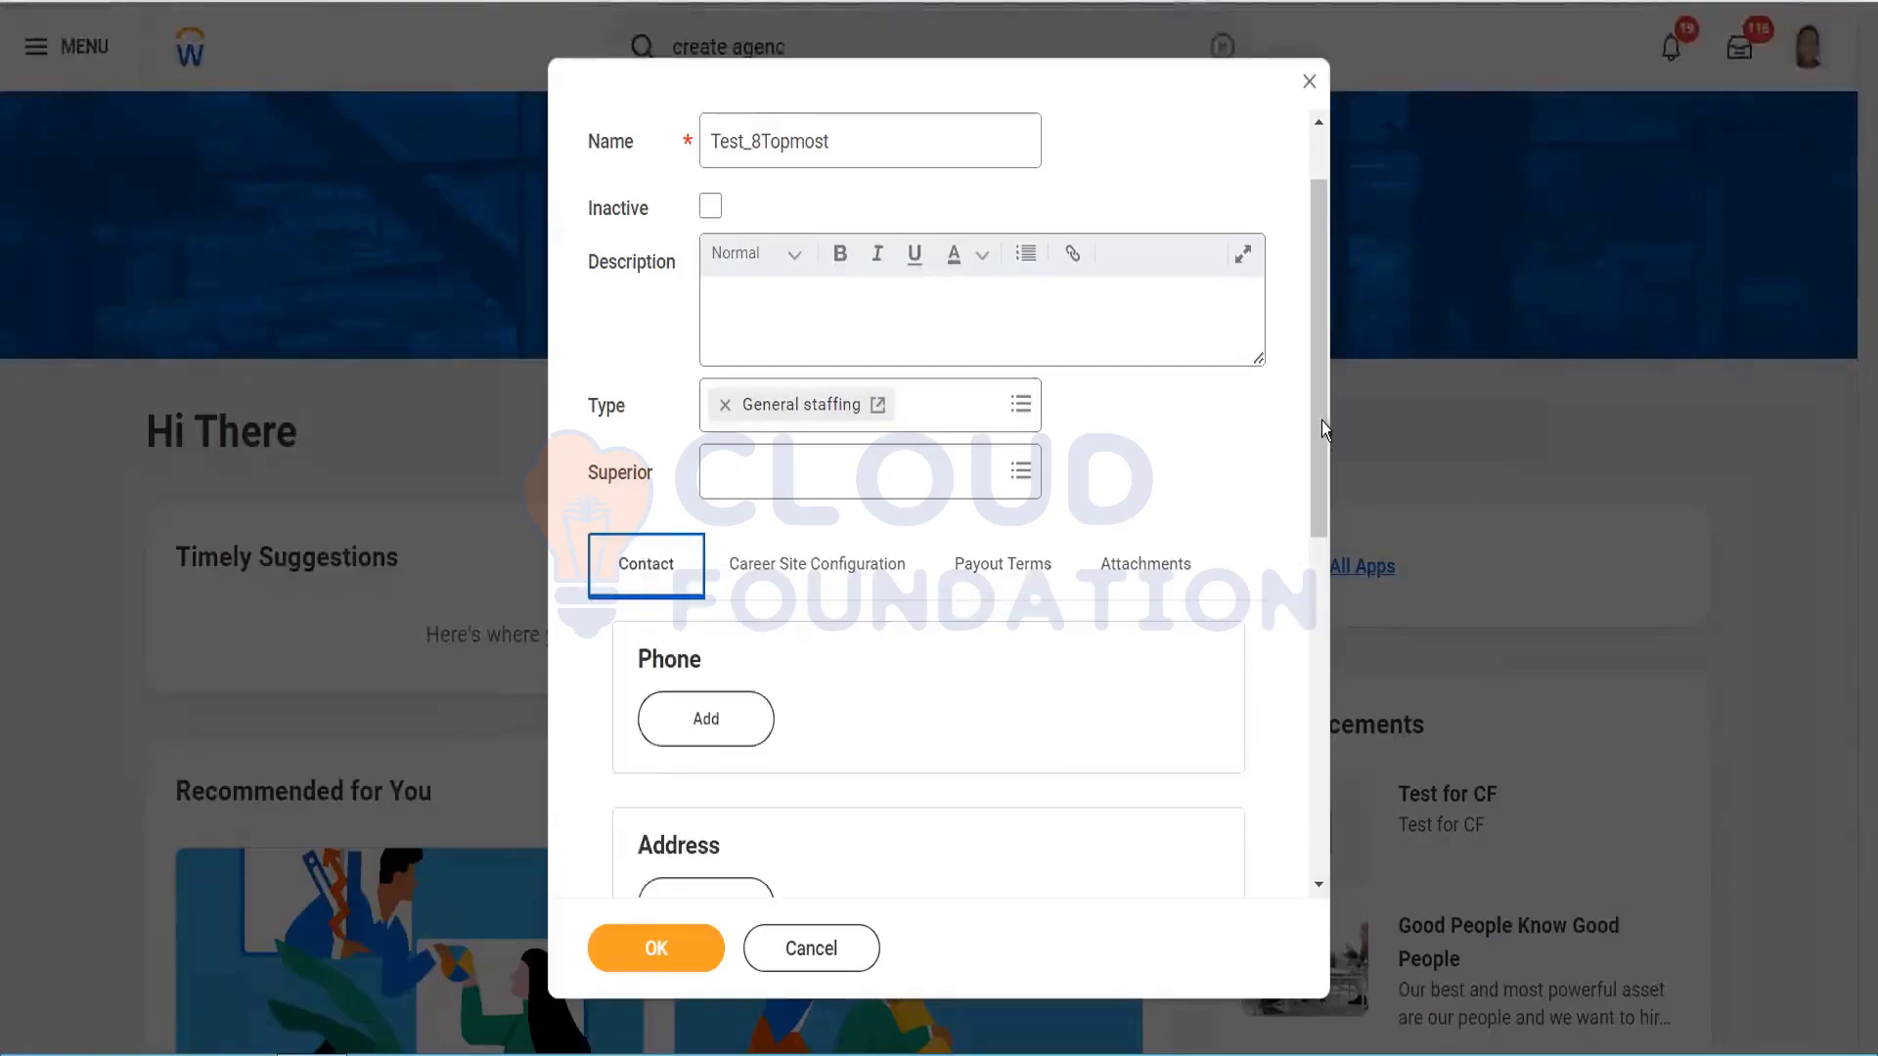
left_click(1160, 570)
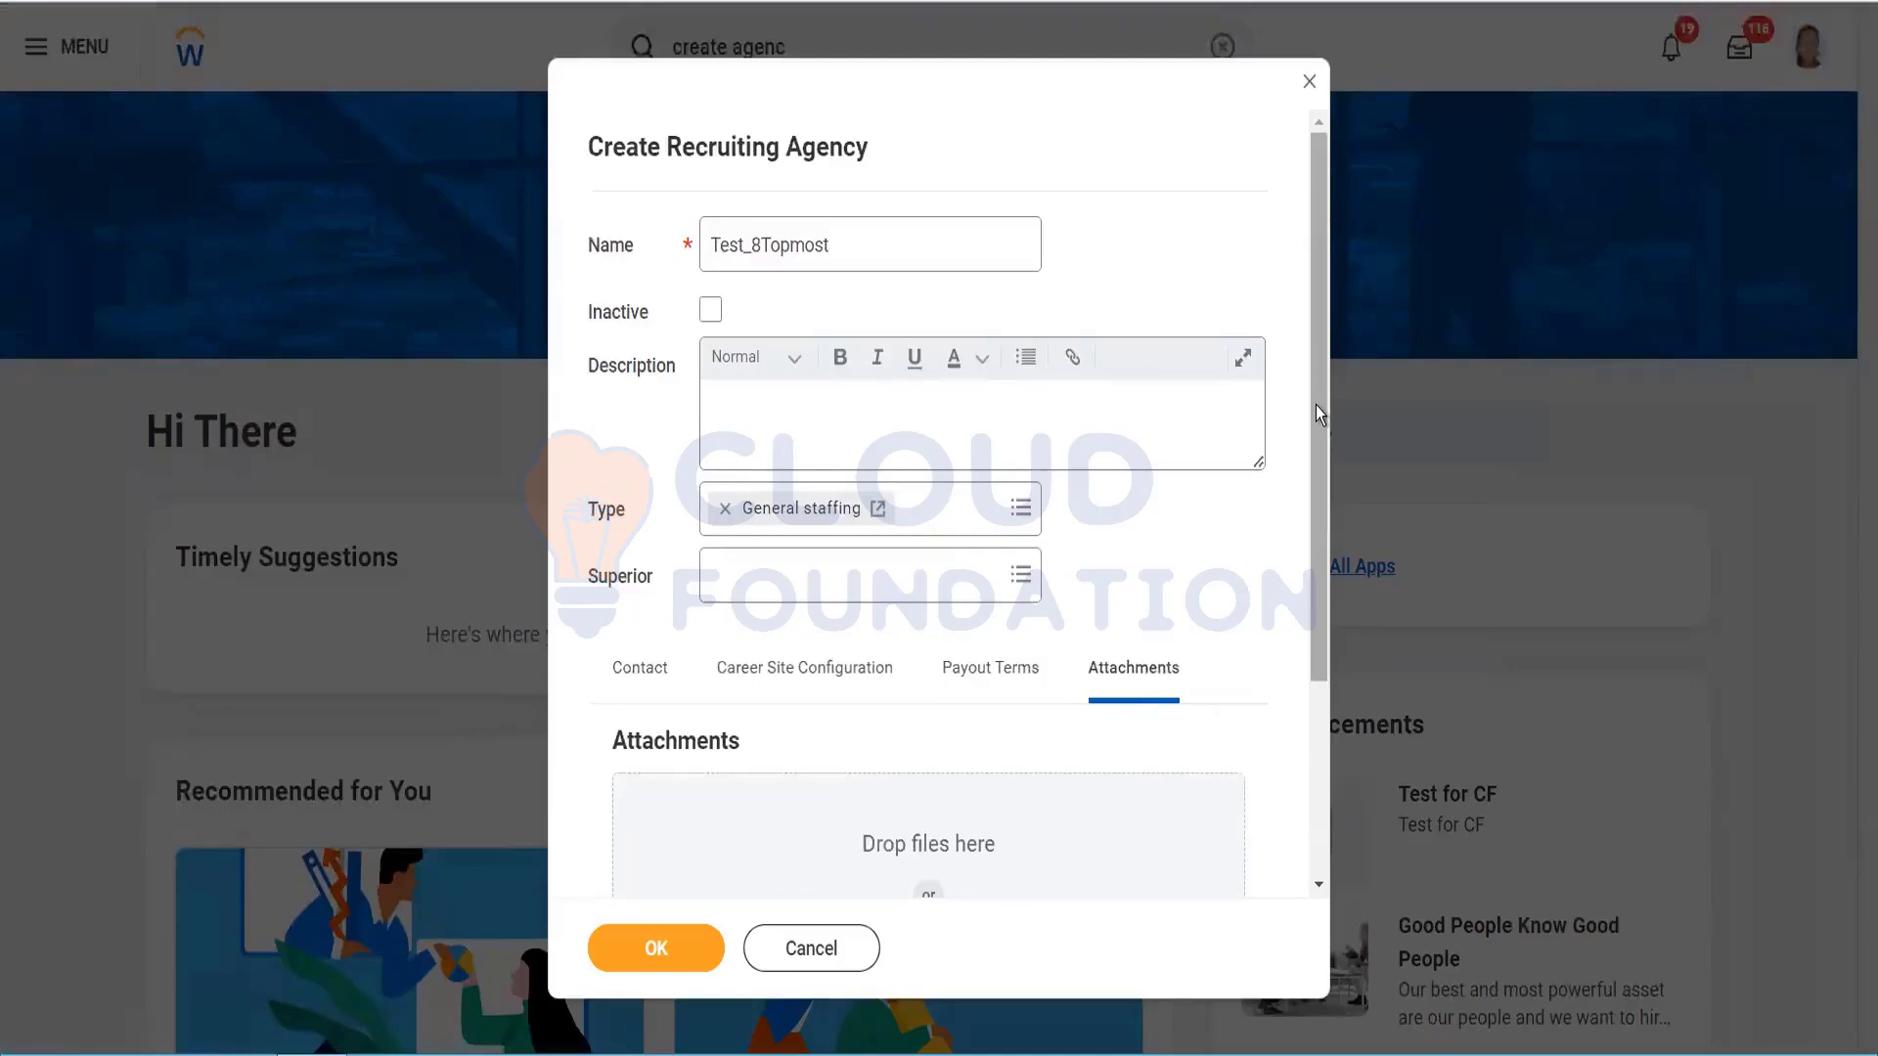
left_click_drag(1317, 405, 1317, 776)
scroll(1260, 338, "up", 3)
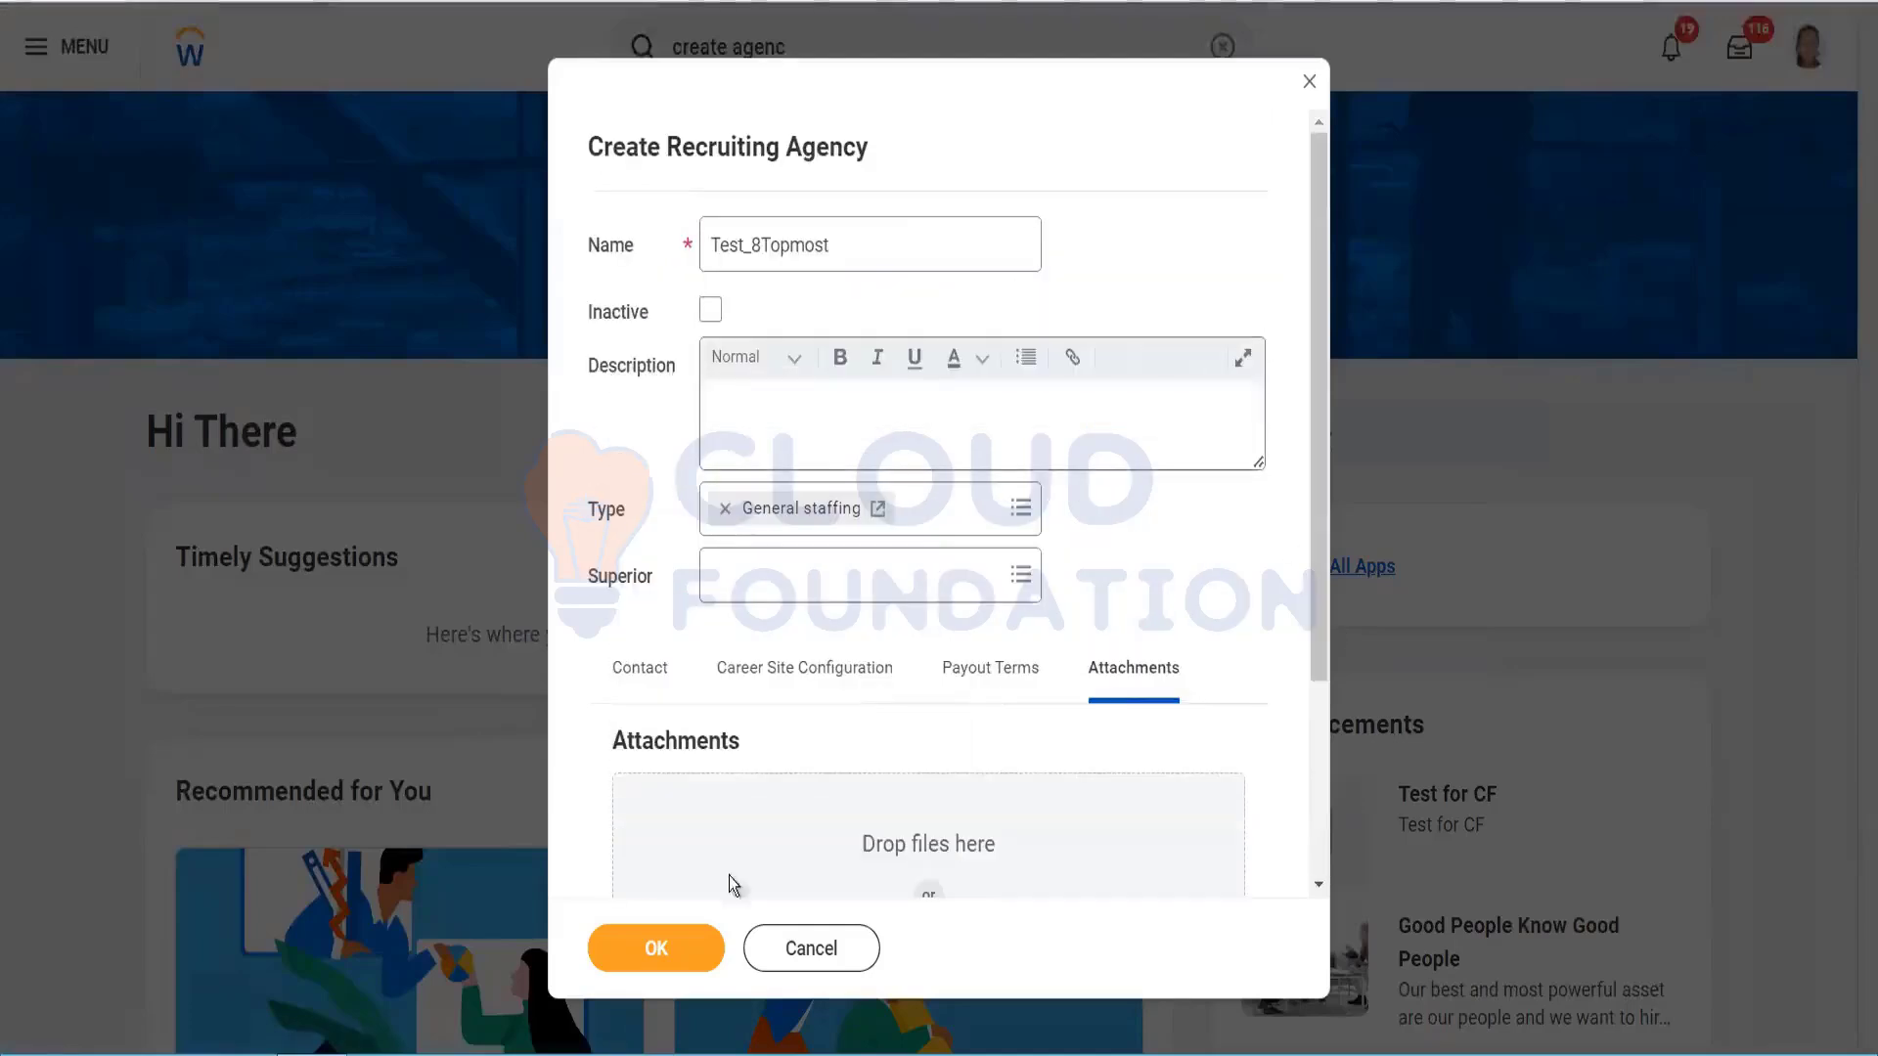
left_click(679, 964)
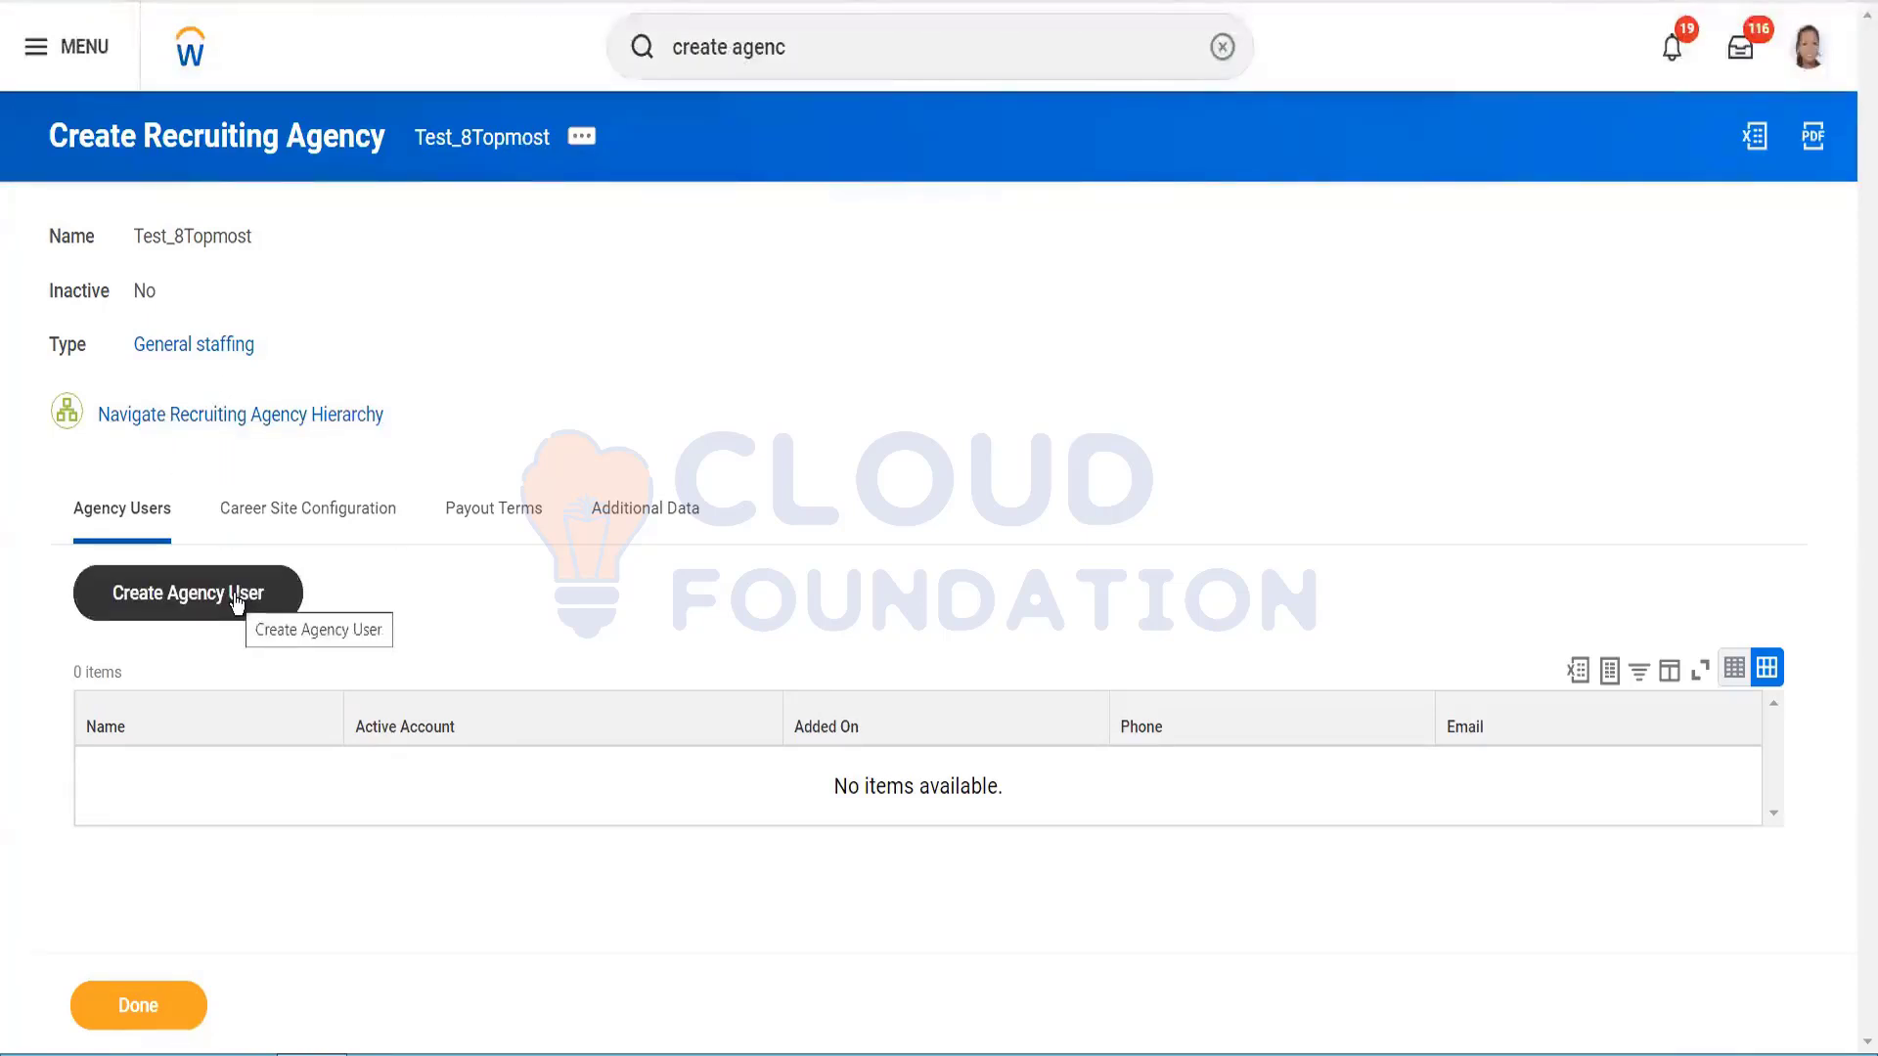
Step: Choose Create Agency User on the Test_8Topmost agency's Agency Users tab
left_click(181, 603)
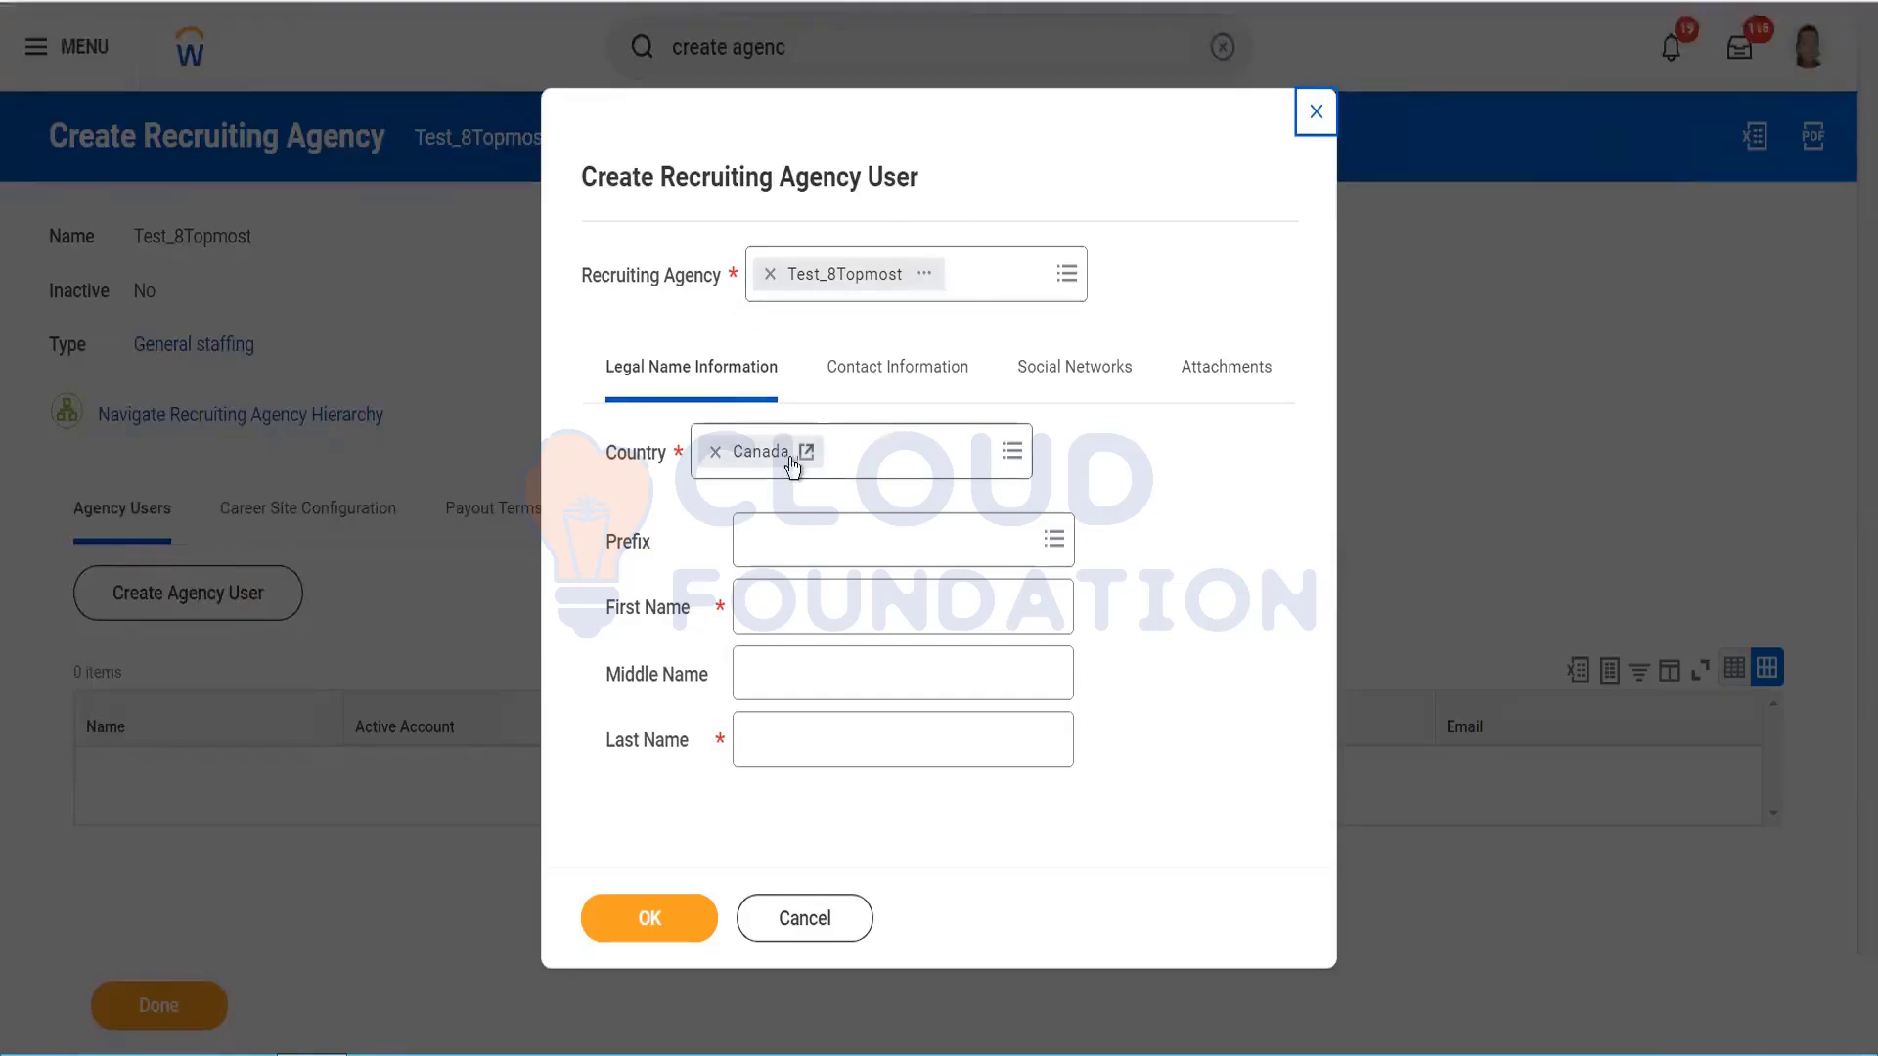
Step: Change the user's country from Canada to India and enter given name 'Test_Agency User 1'
left_click(719, 451)
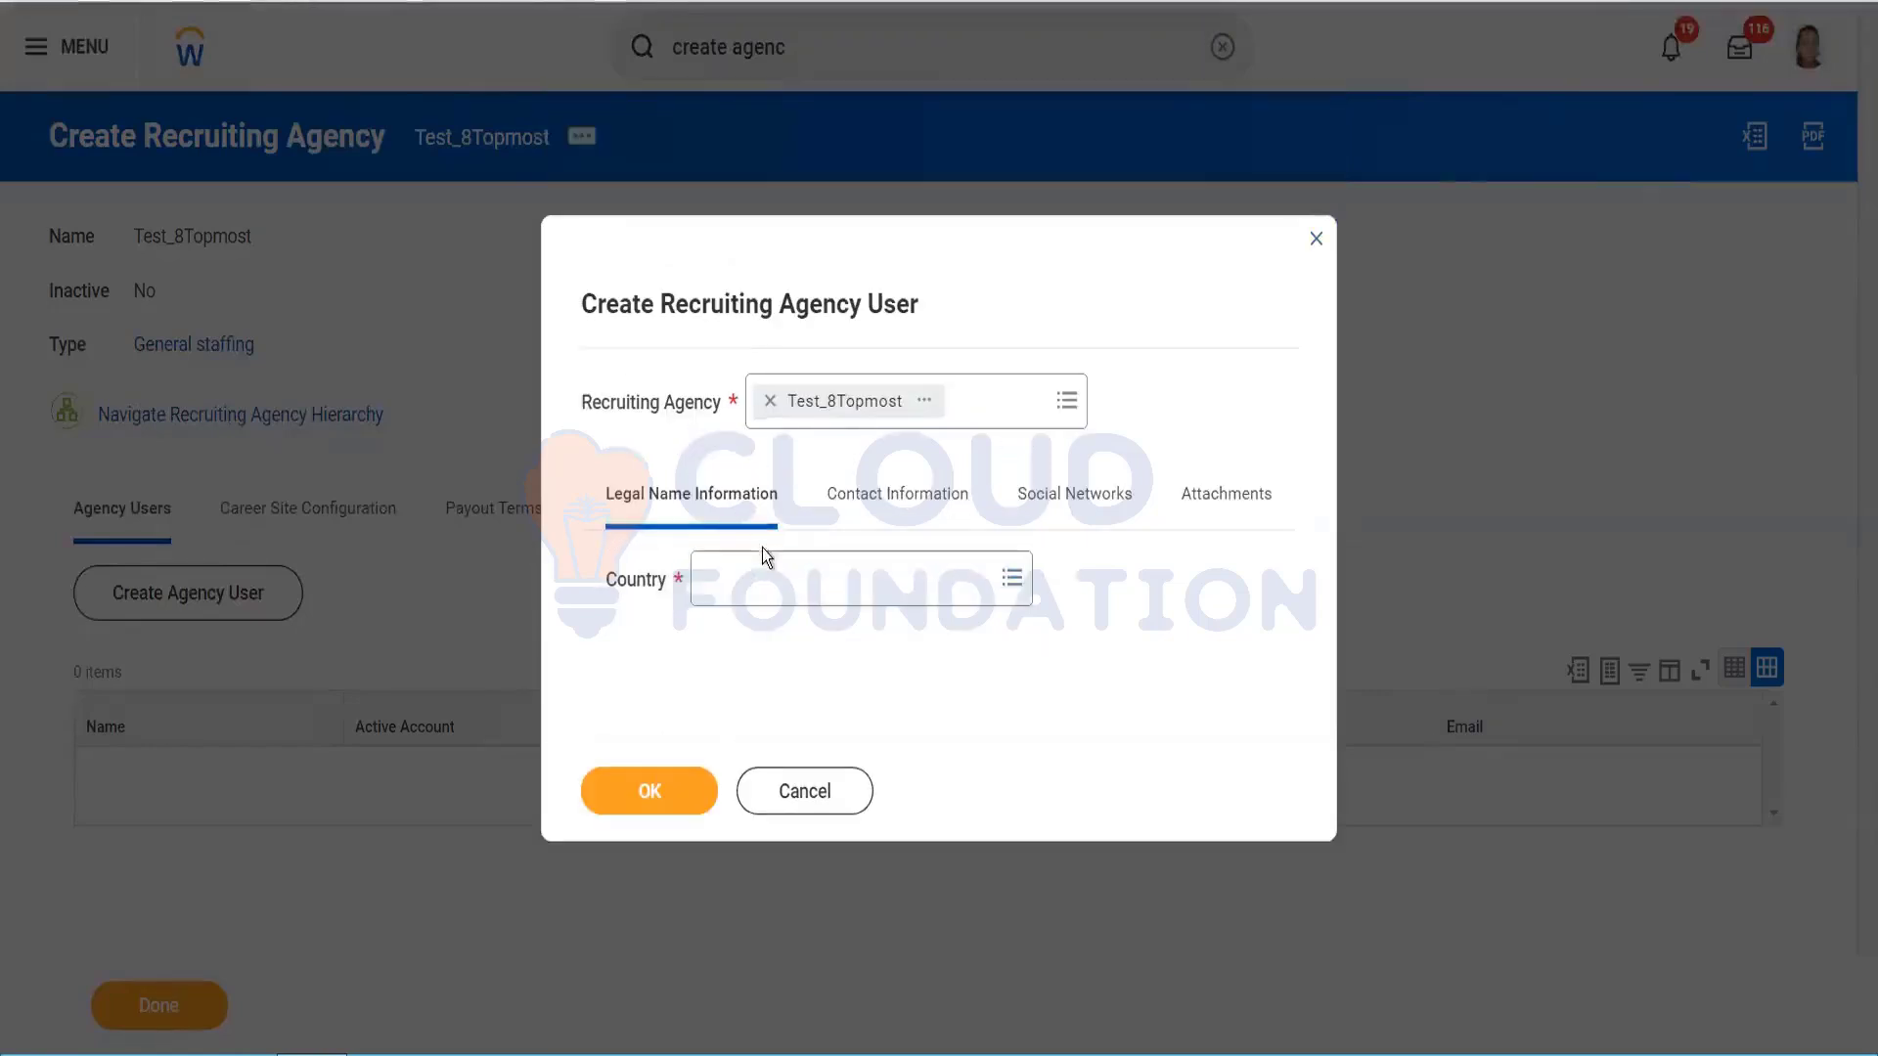
left_click(767, 577)
type("india")
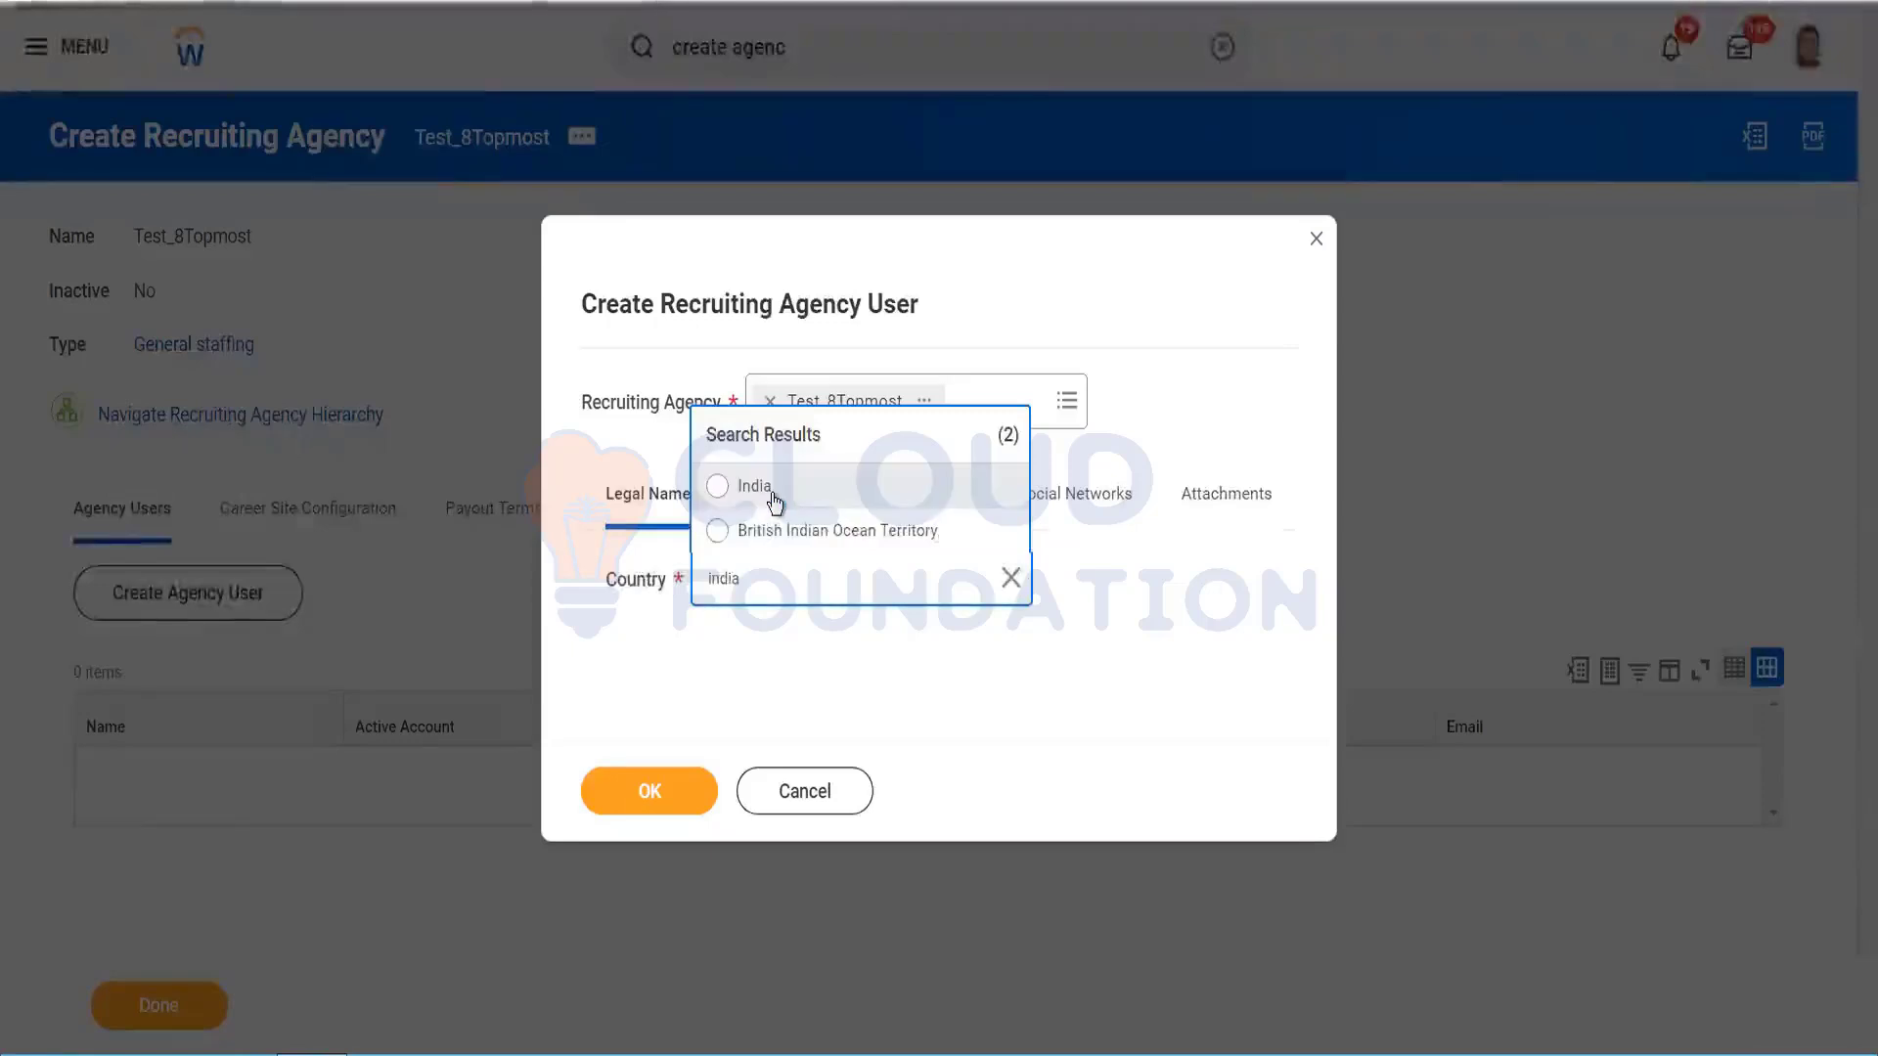
left_click(772, 493)
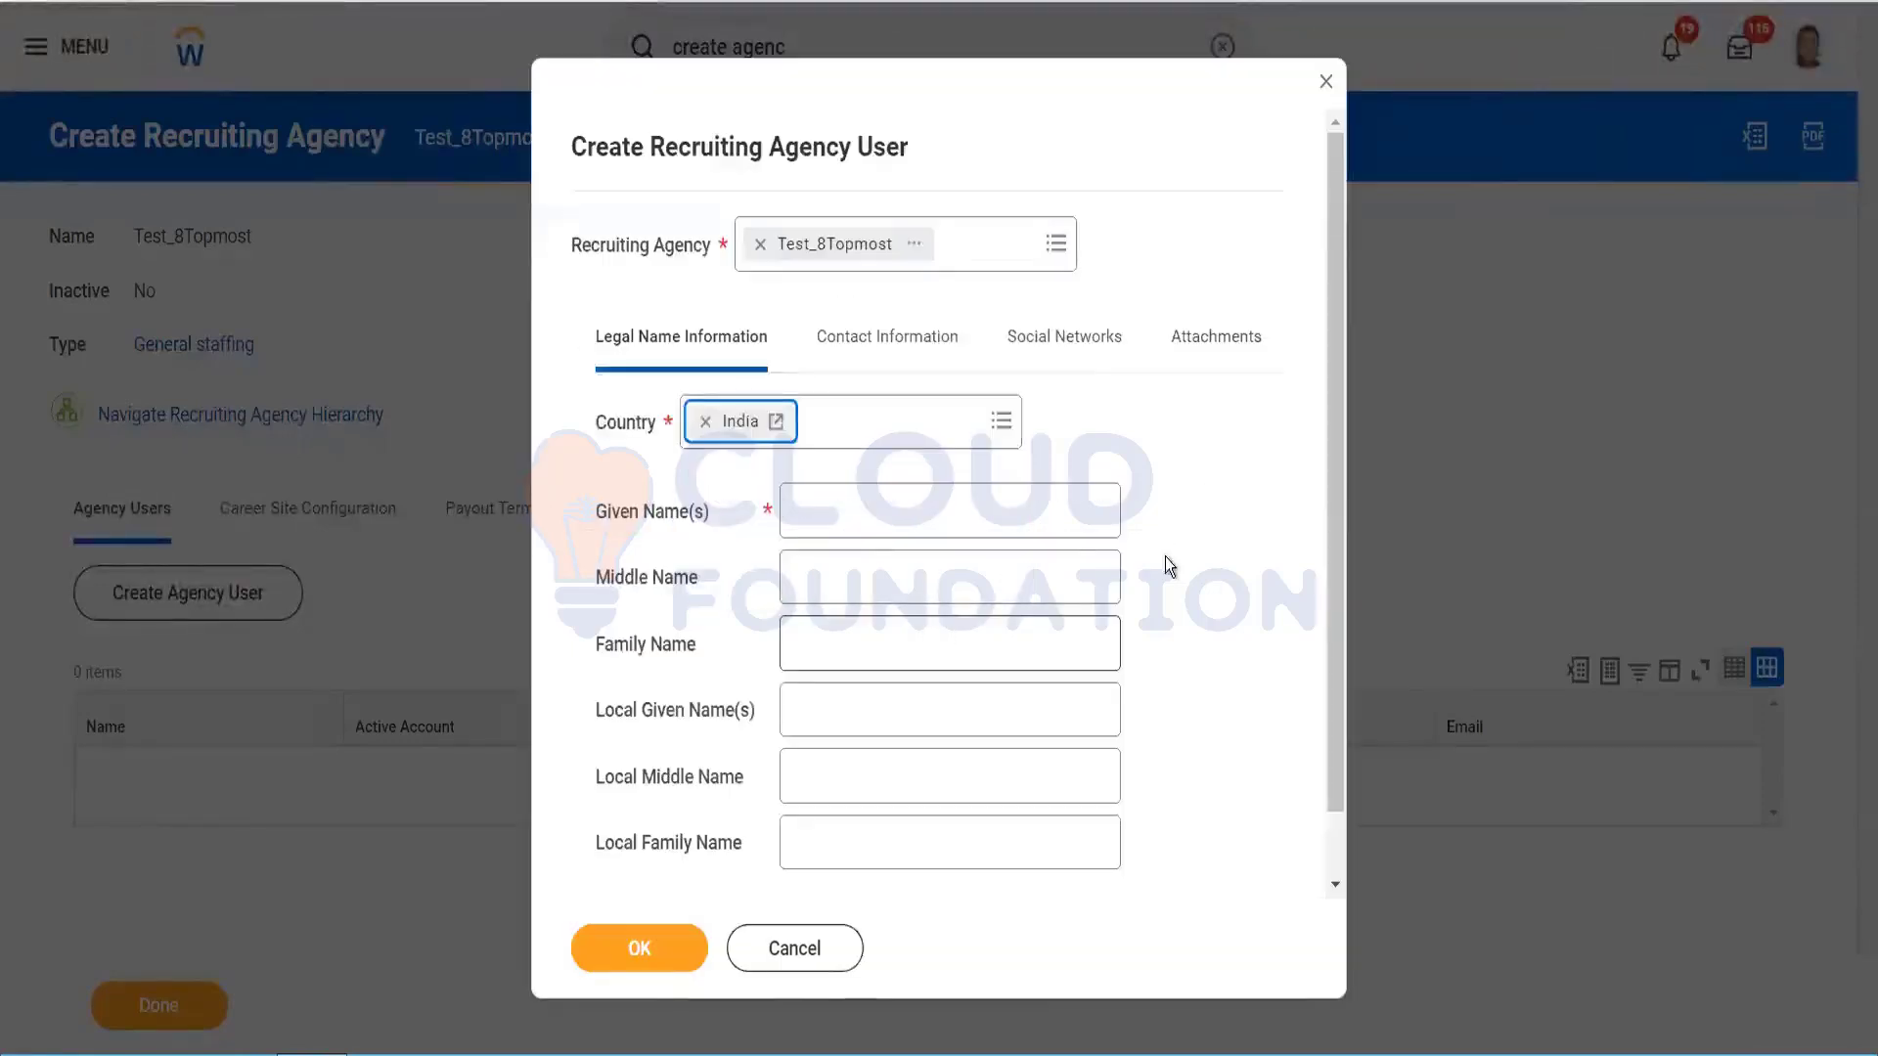
left_click(911, 496)
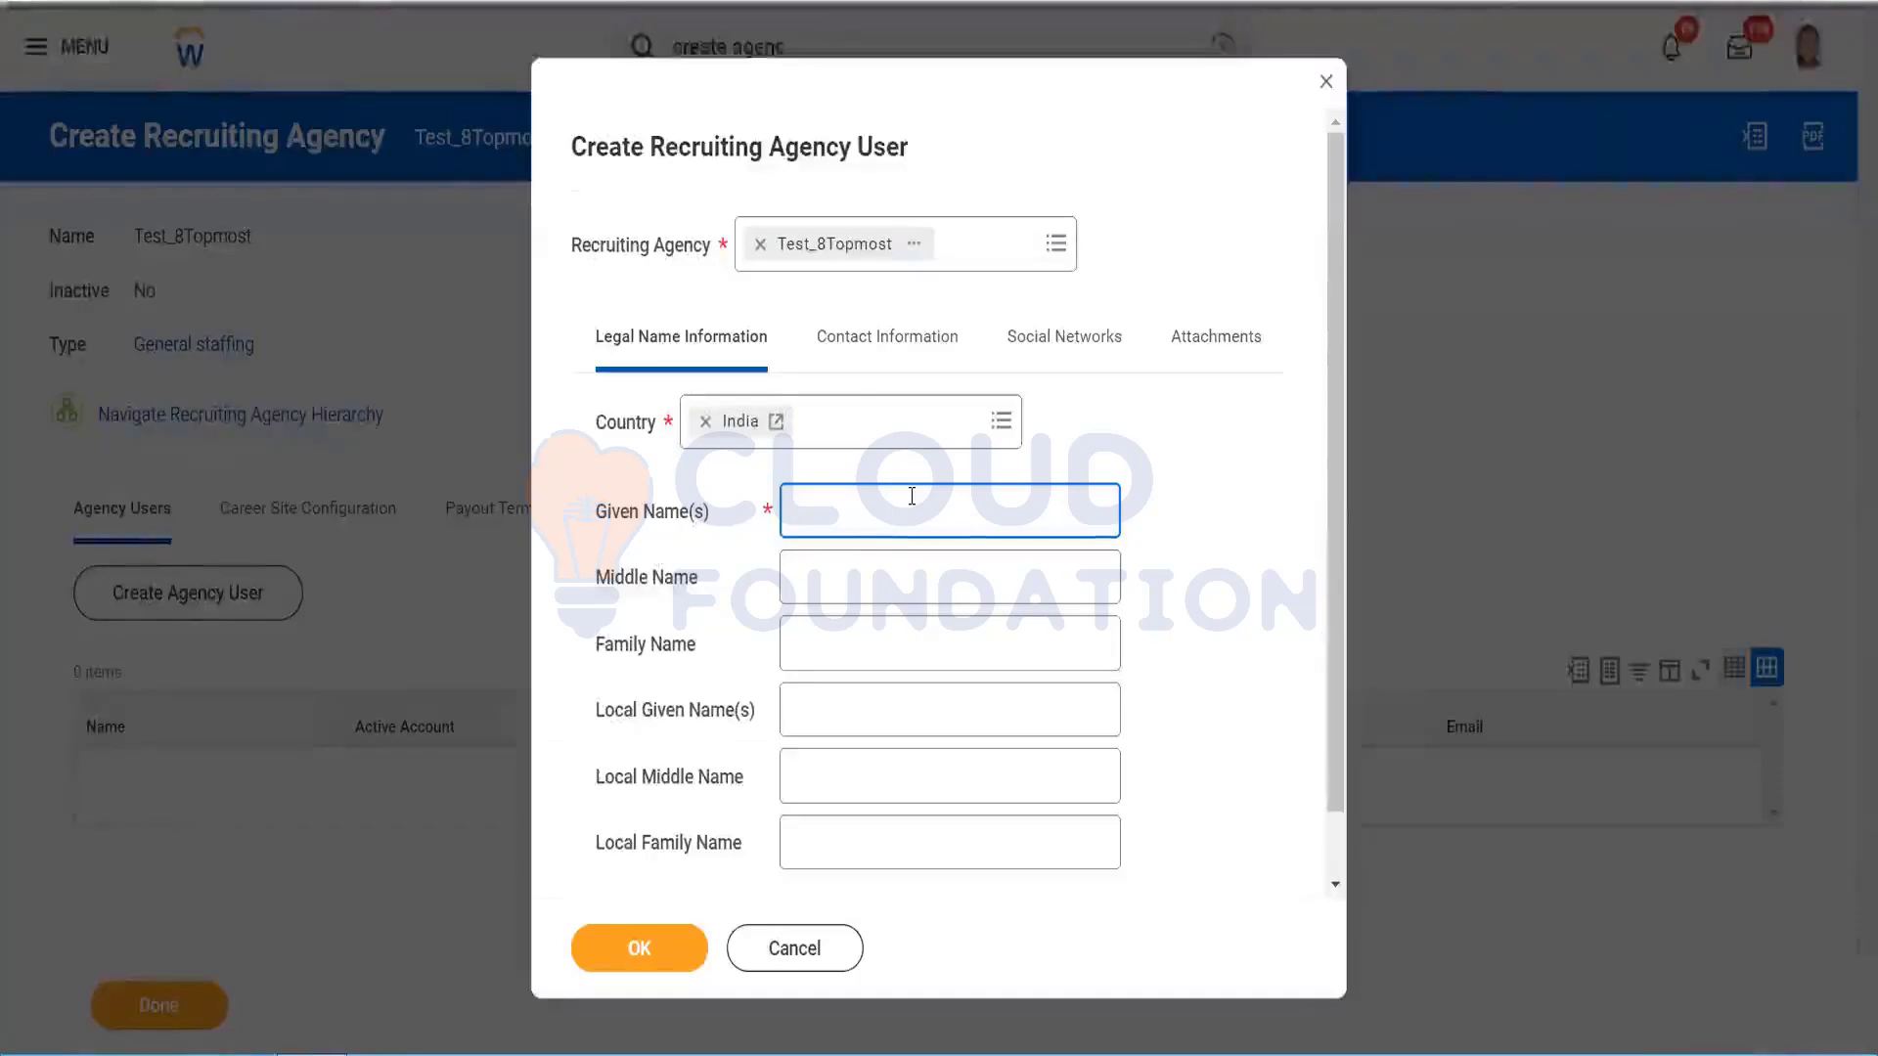
type("Test")
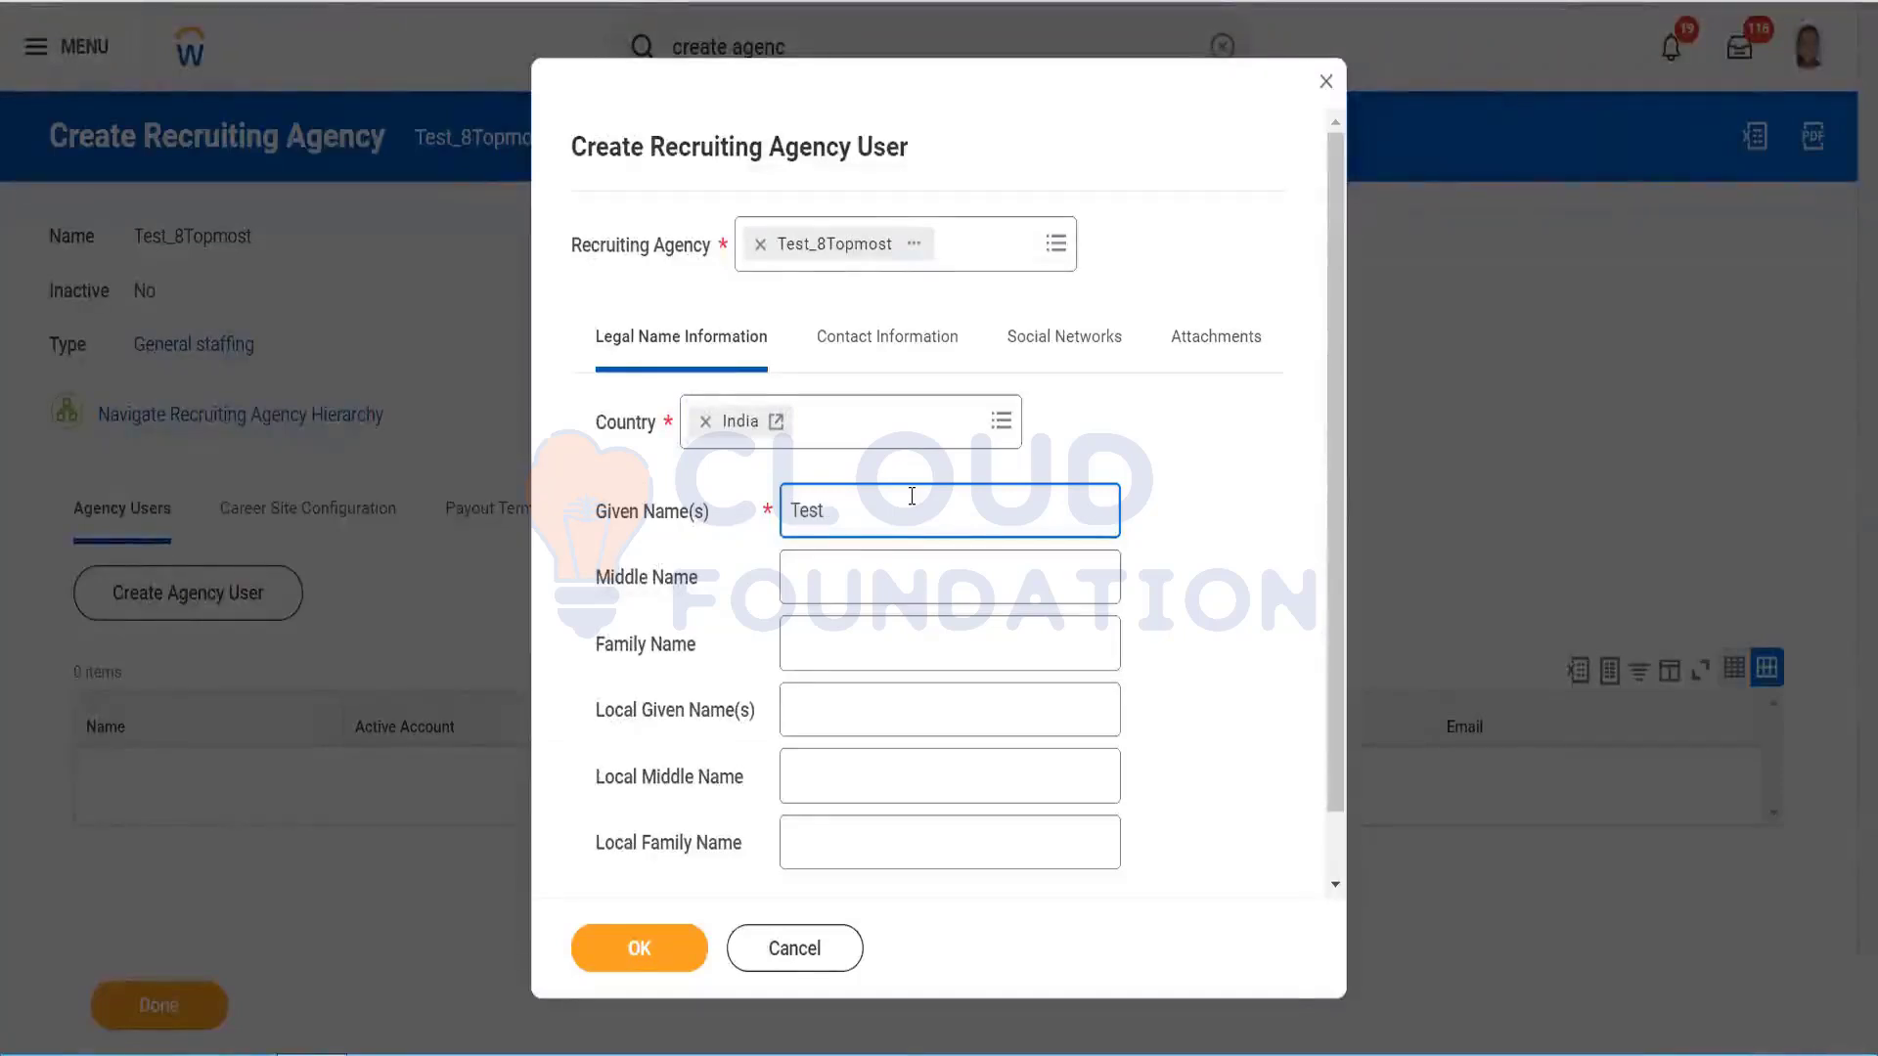
type("_Age")
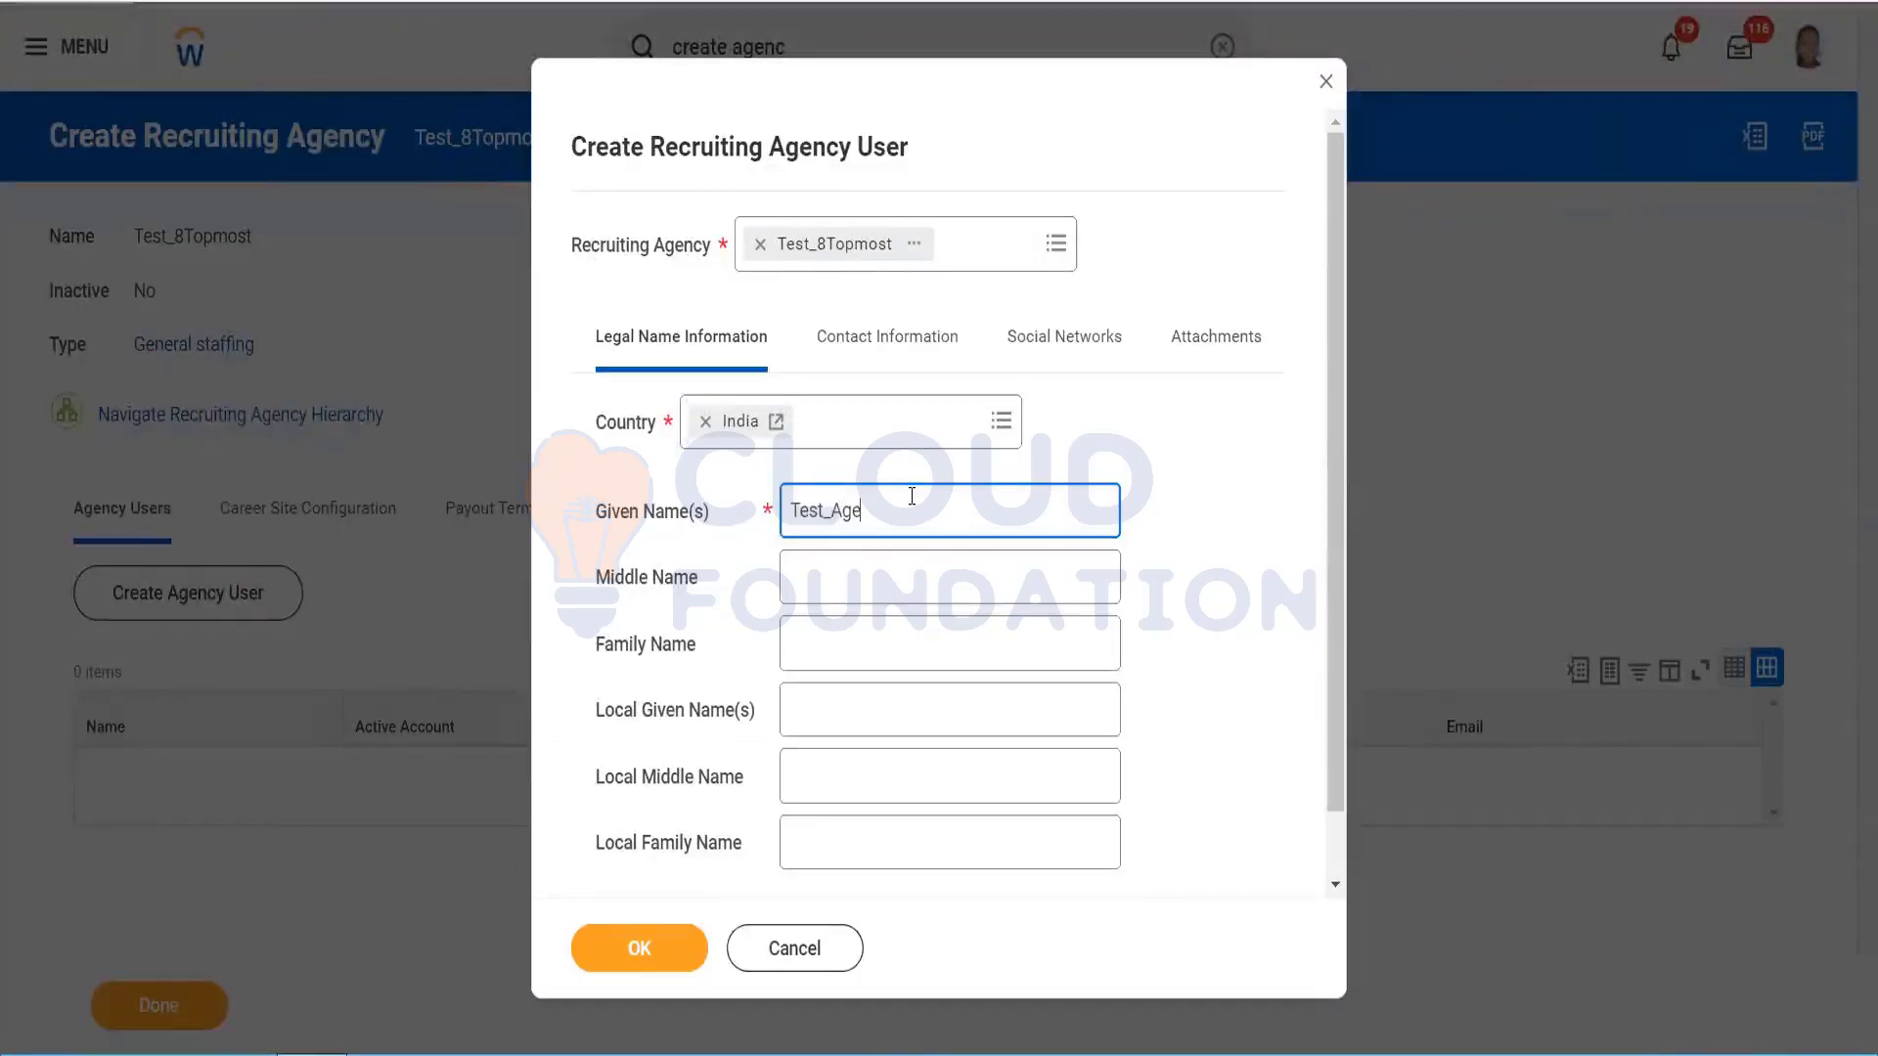
type("ncy User 1")
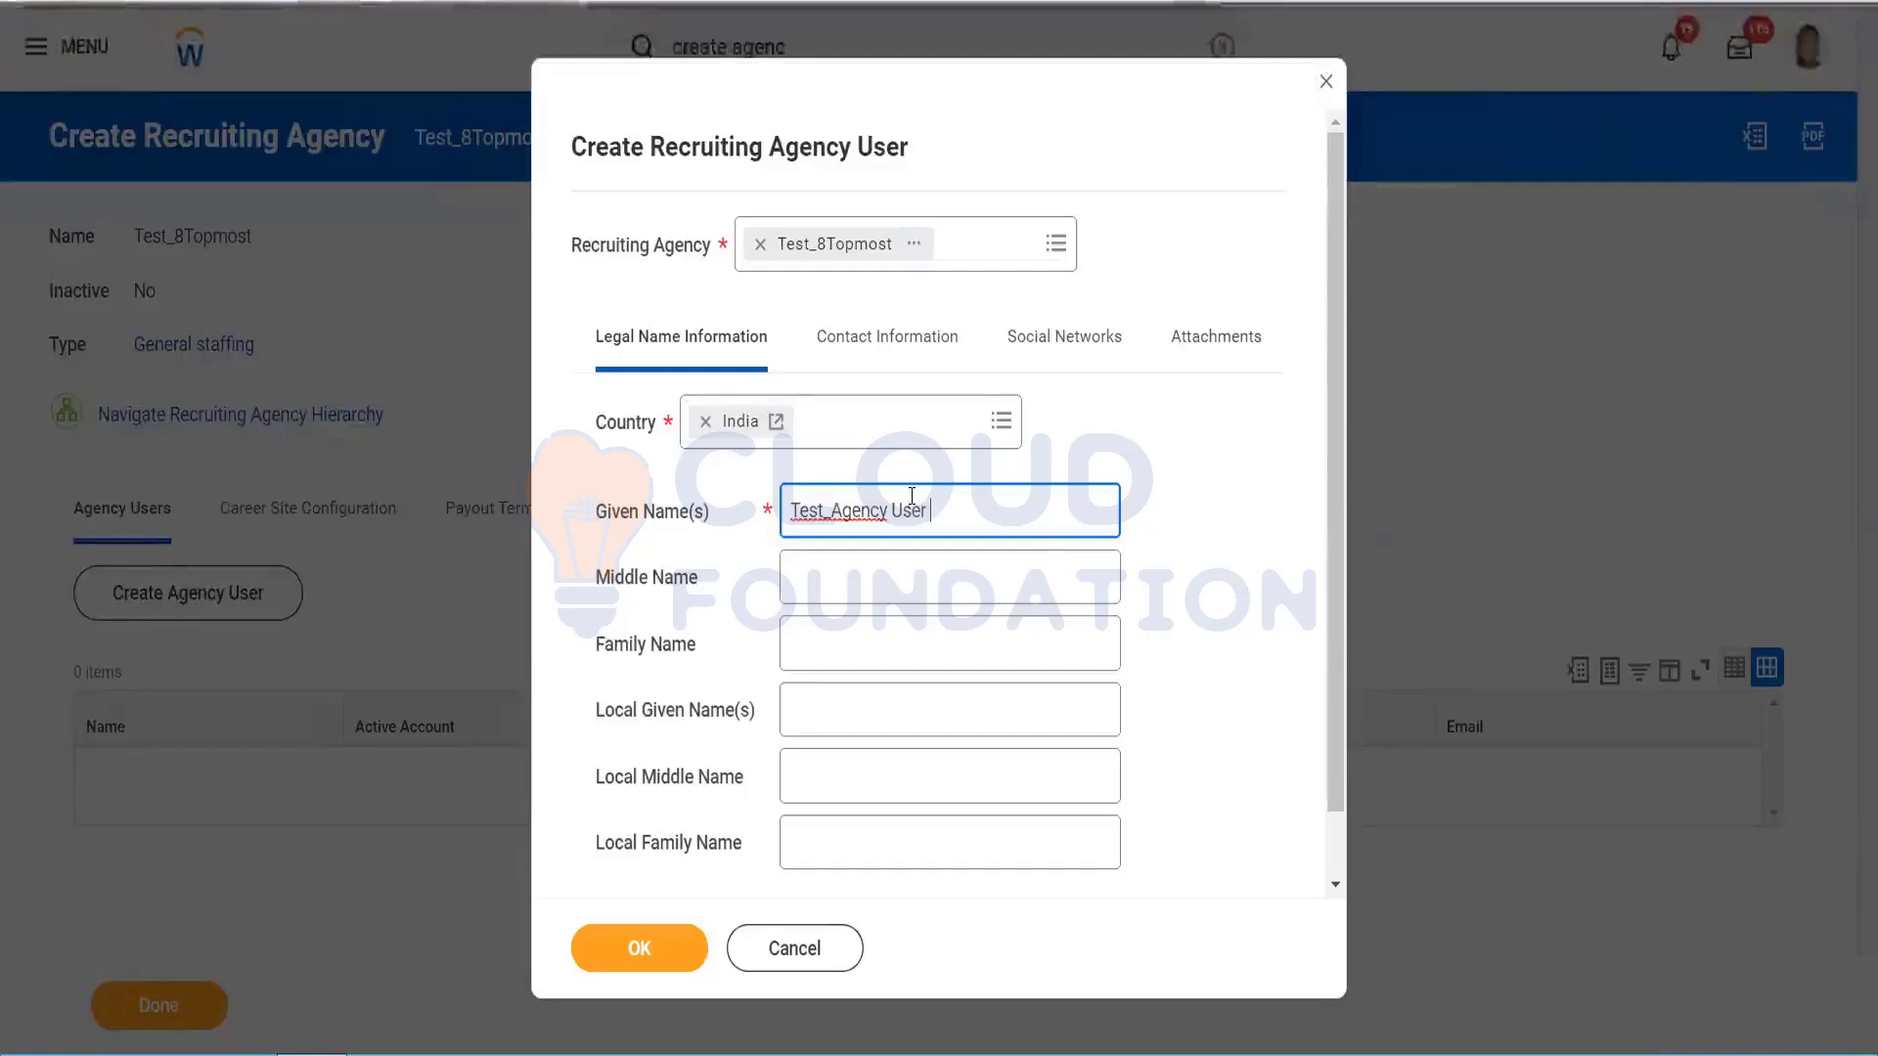
left_click(1205, 599)
left_click_drag(1335, 592, 1261, 370)
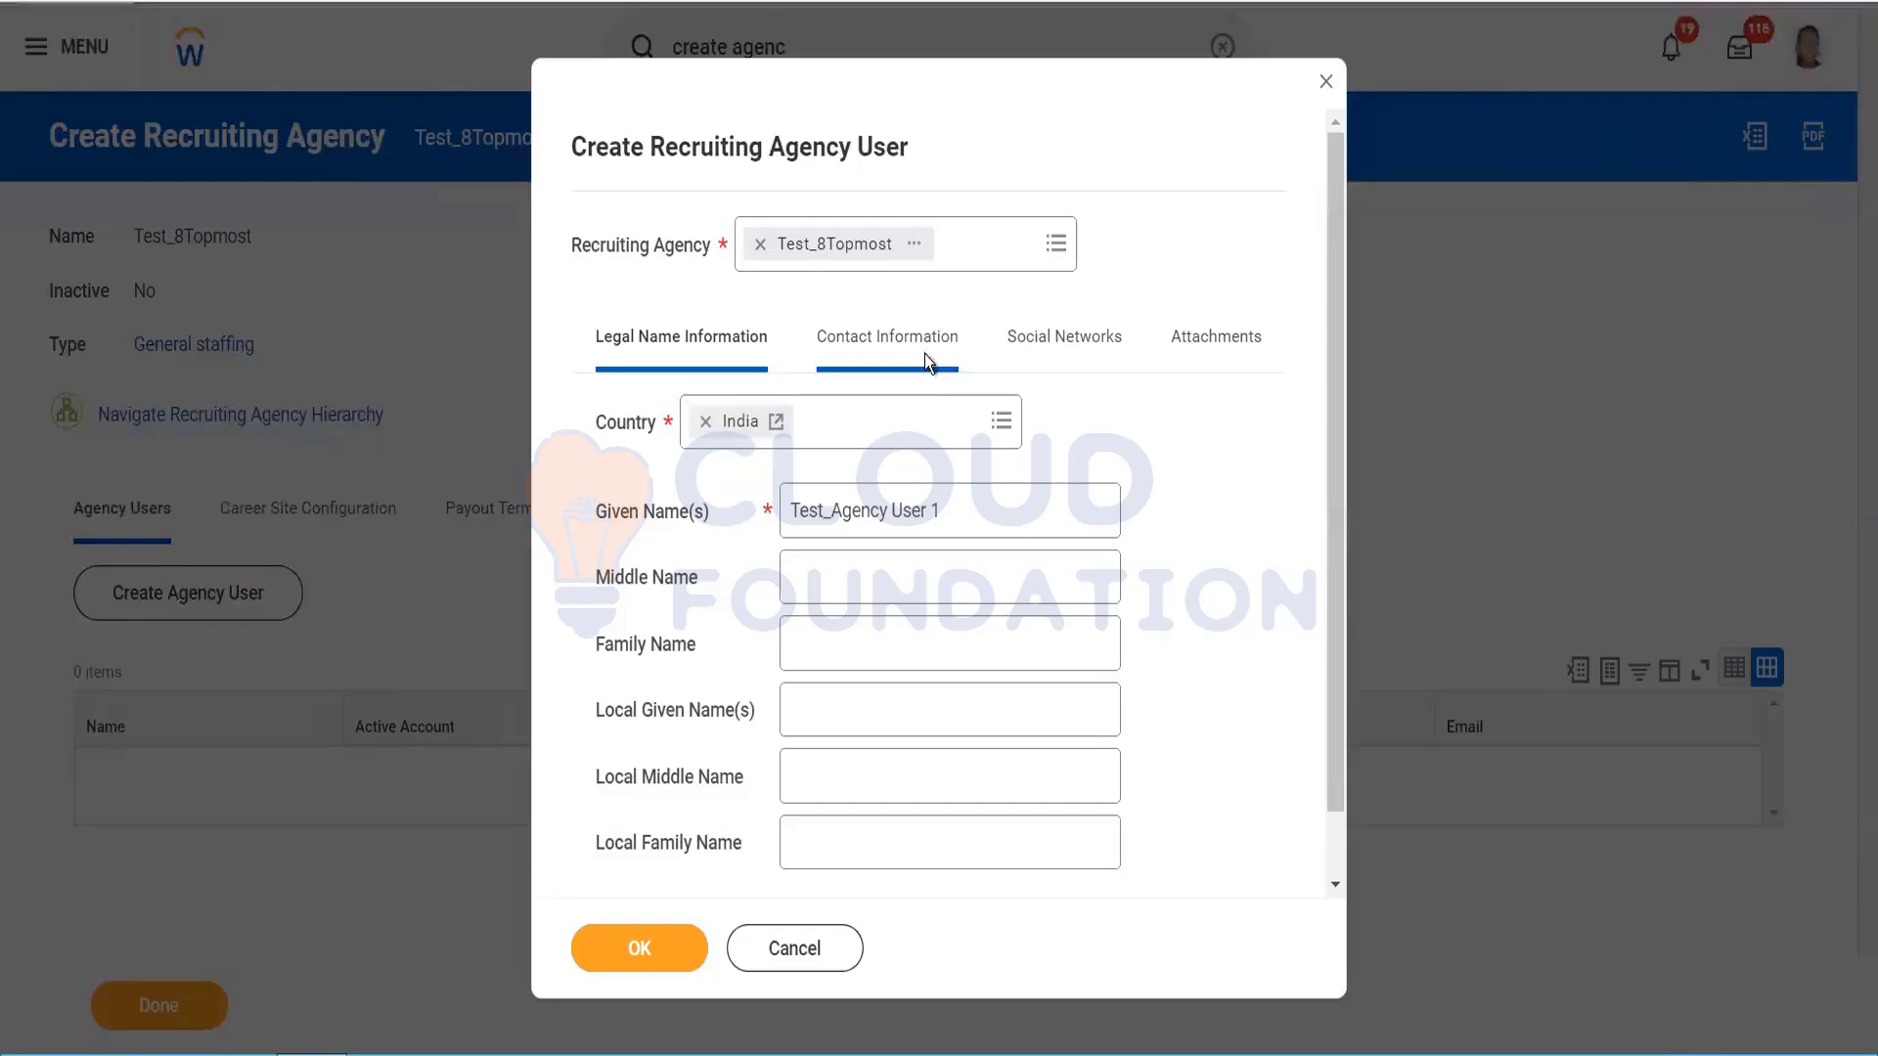
Step: Add a Work Mobile phone with the India (+91) code and the user's phone number
left_click(925, 354)
left_click(694, 500)
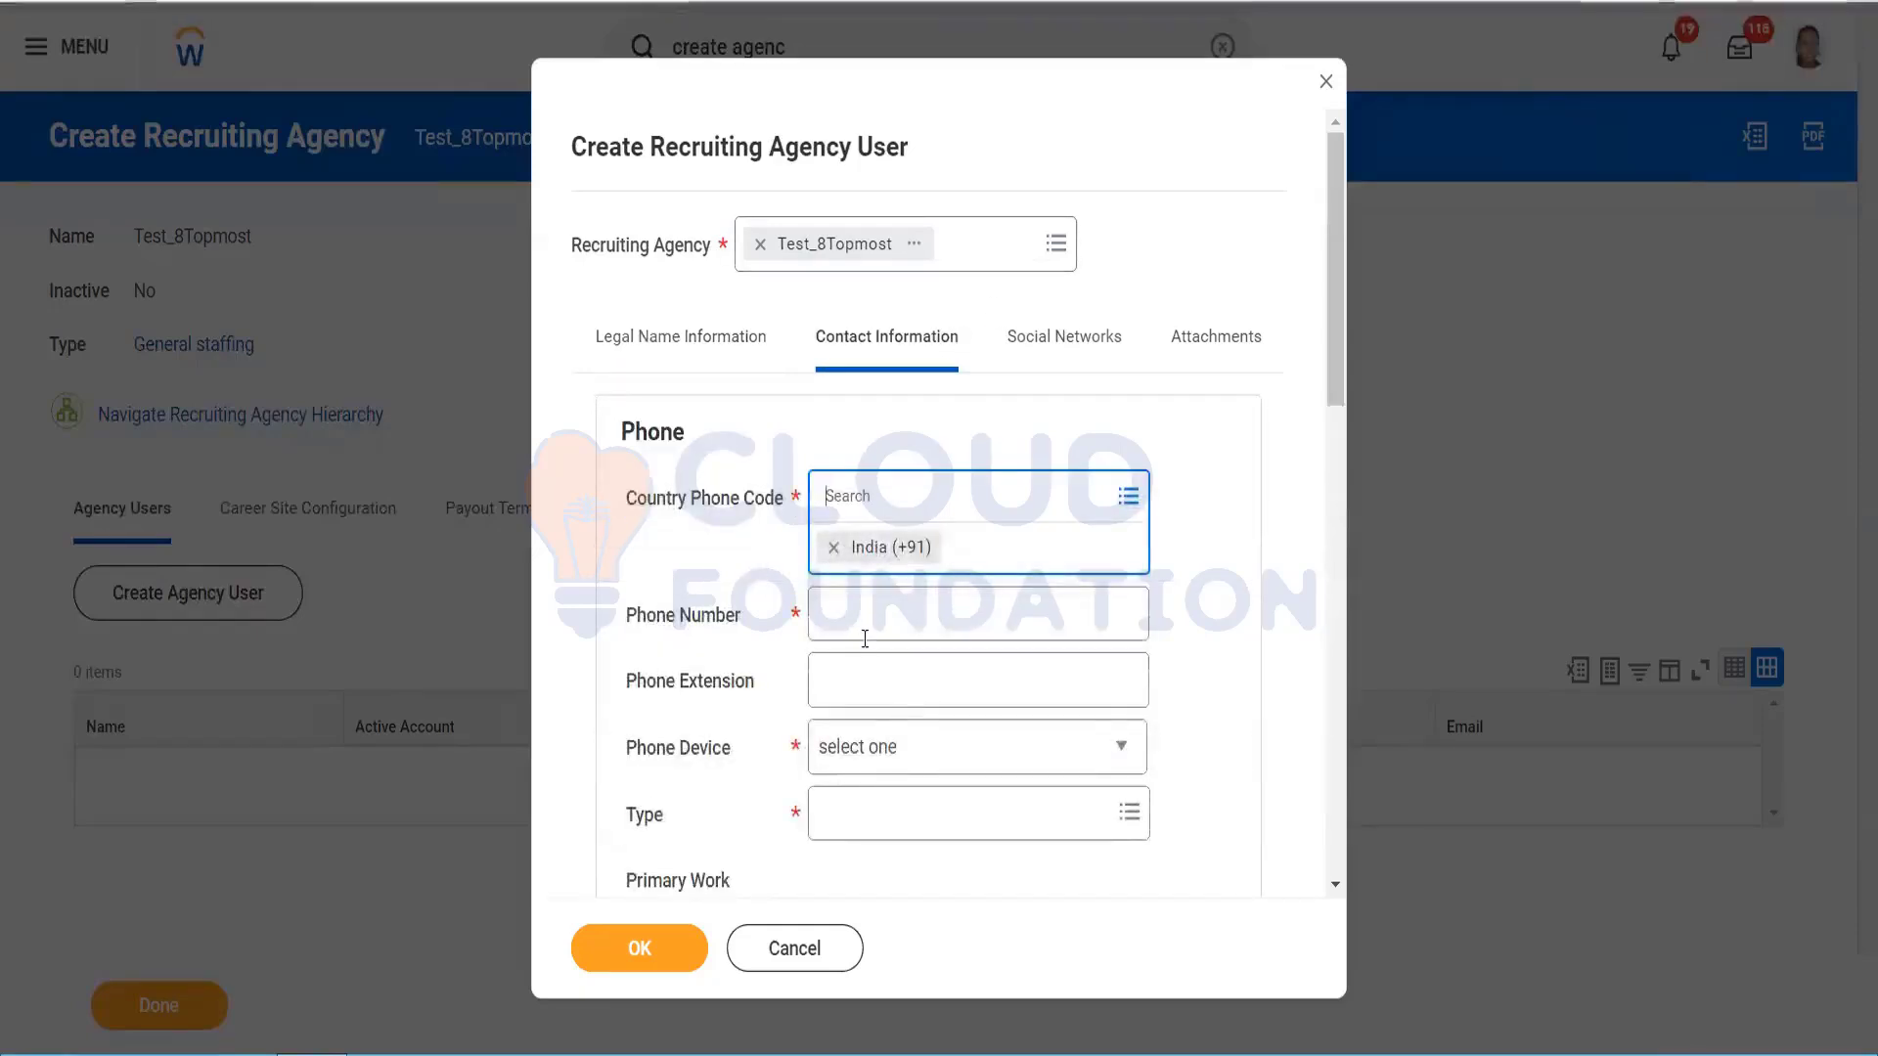
left_click(870, 625)
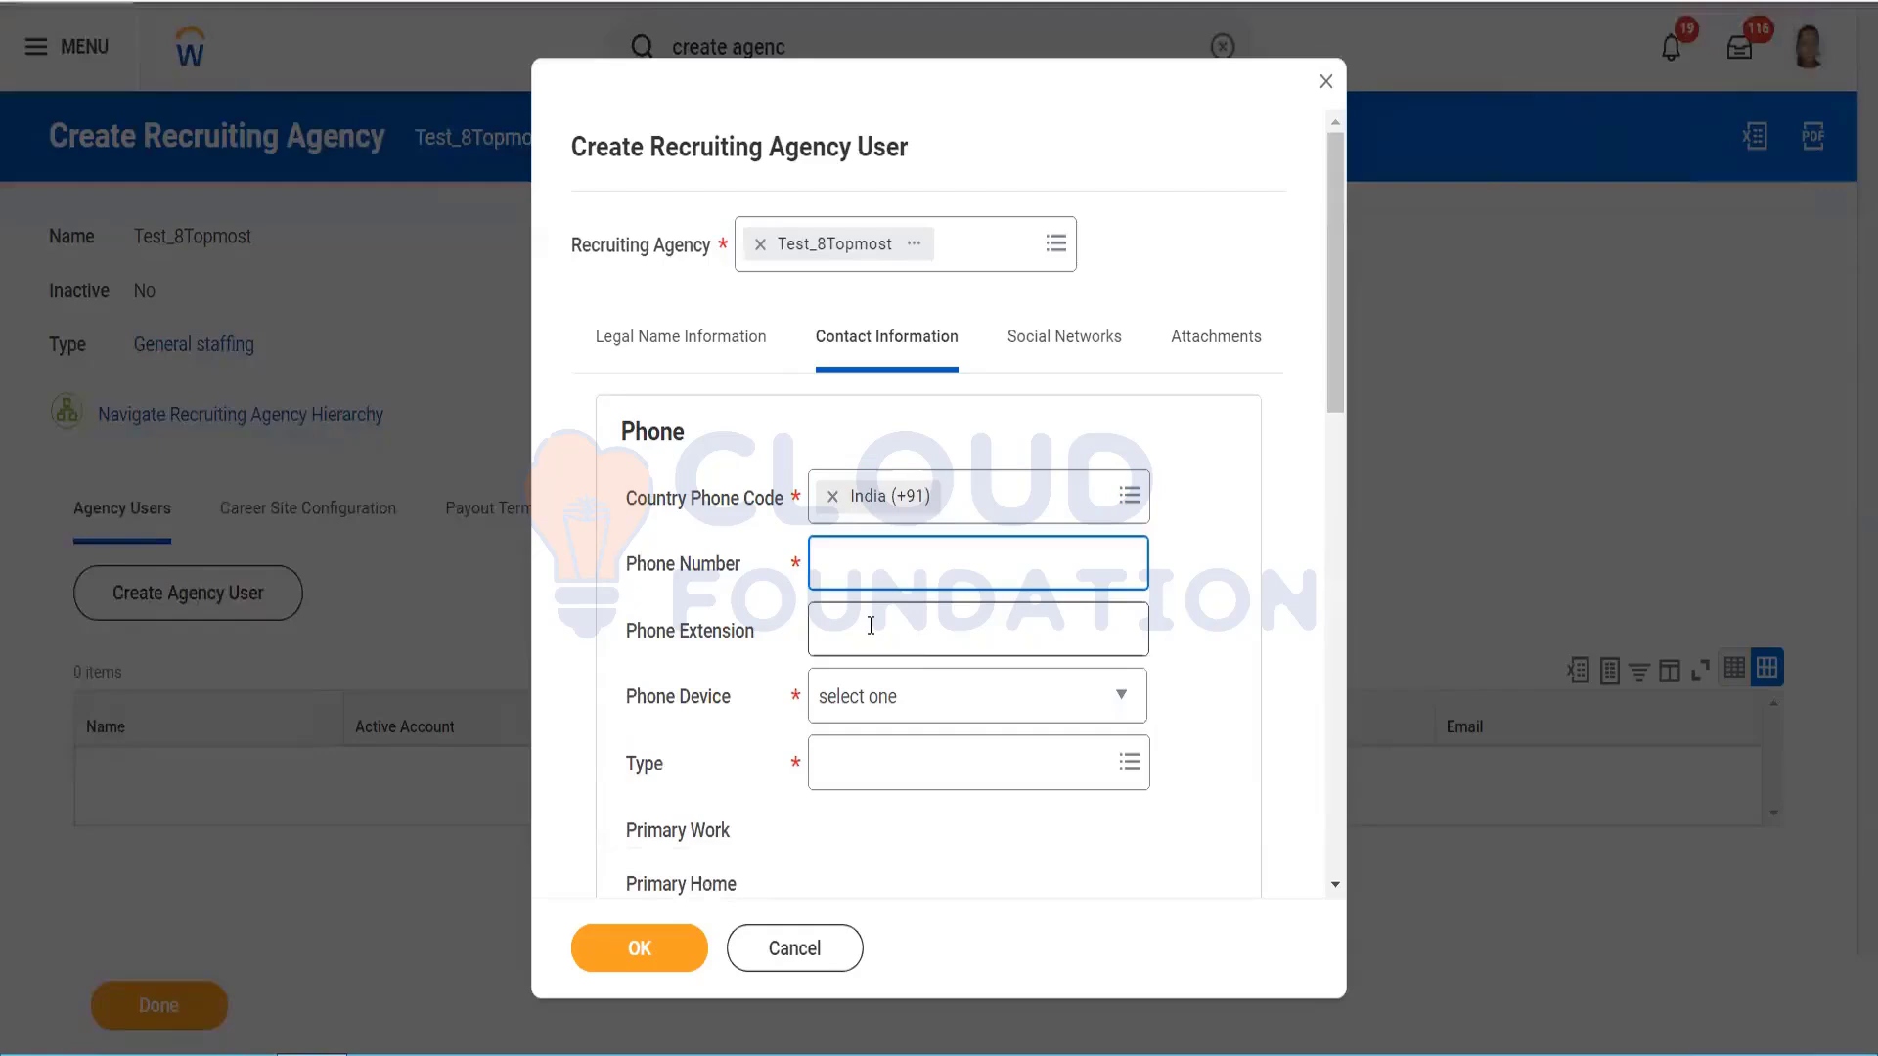
left_click(912, 713)
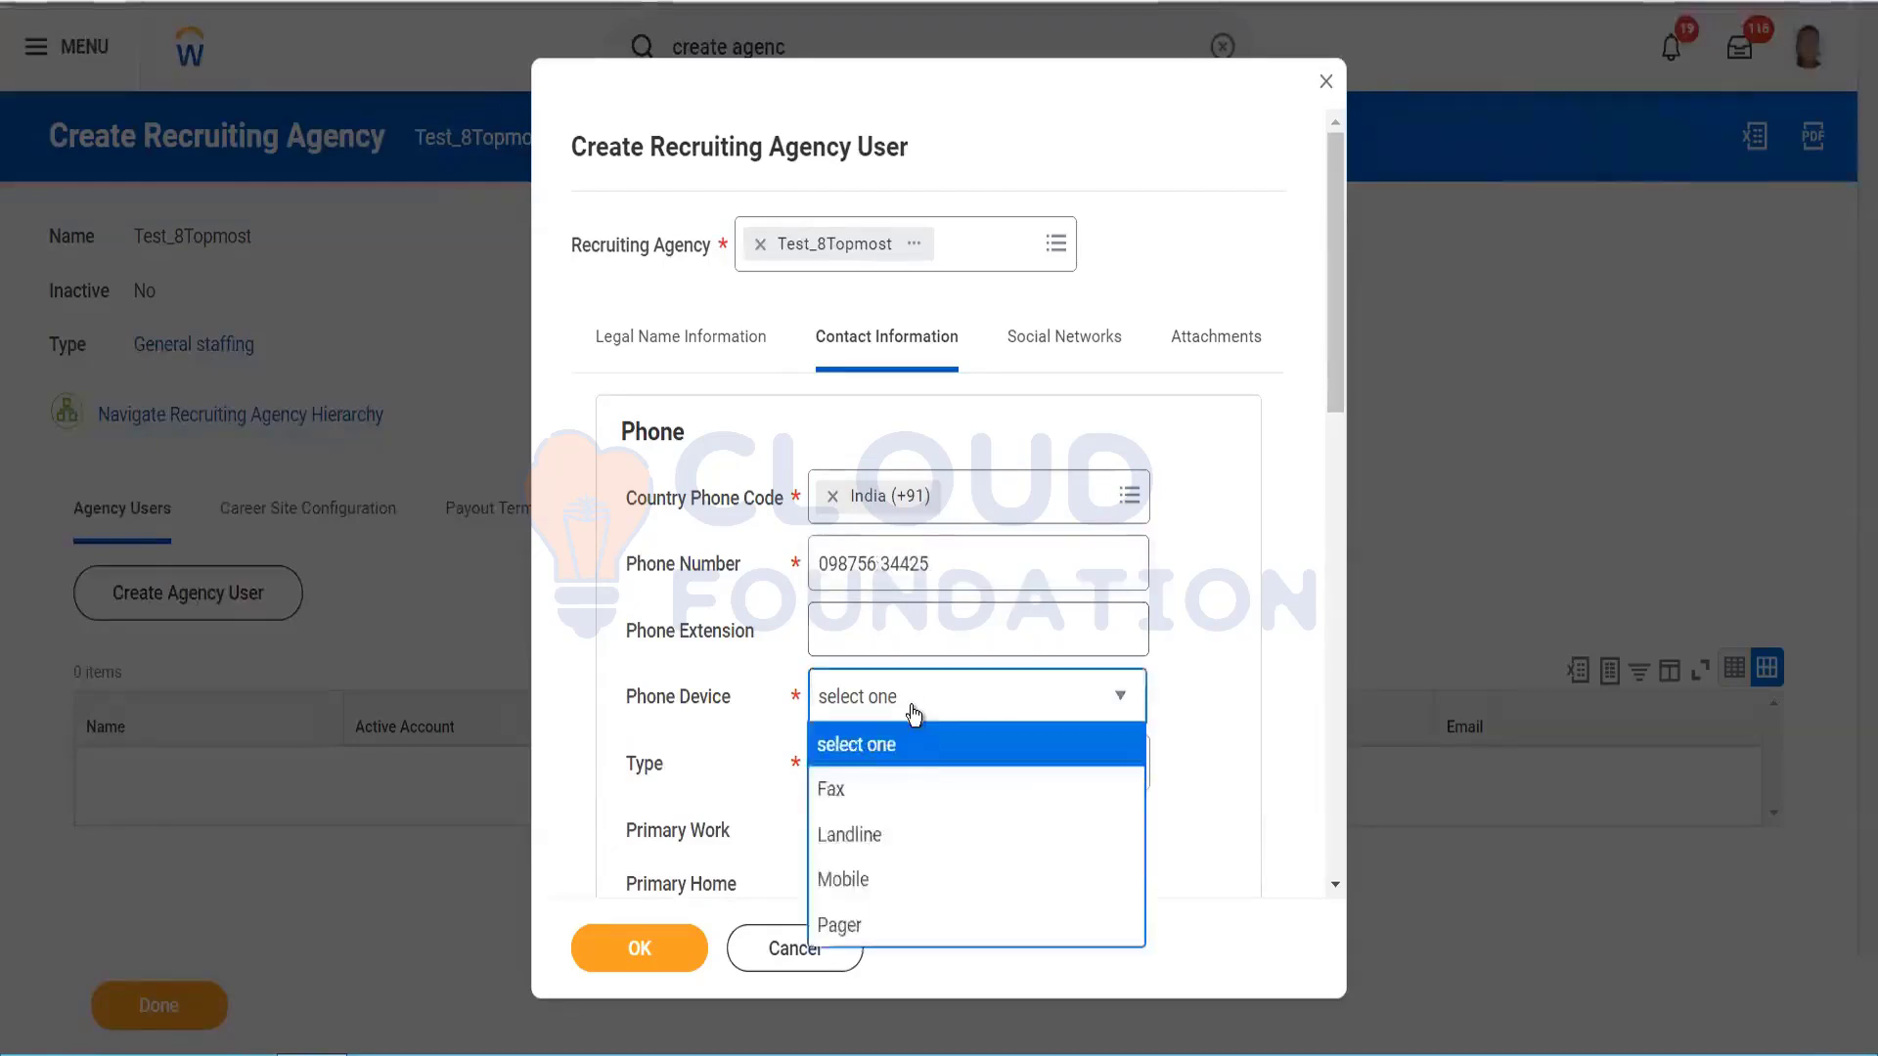
left_click(904, 880)
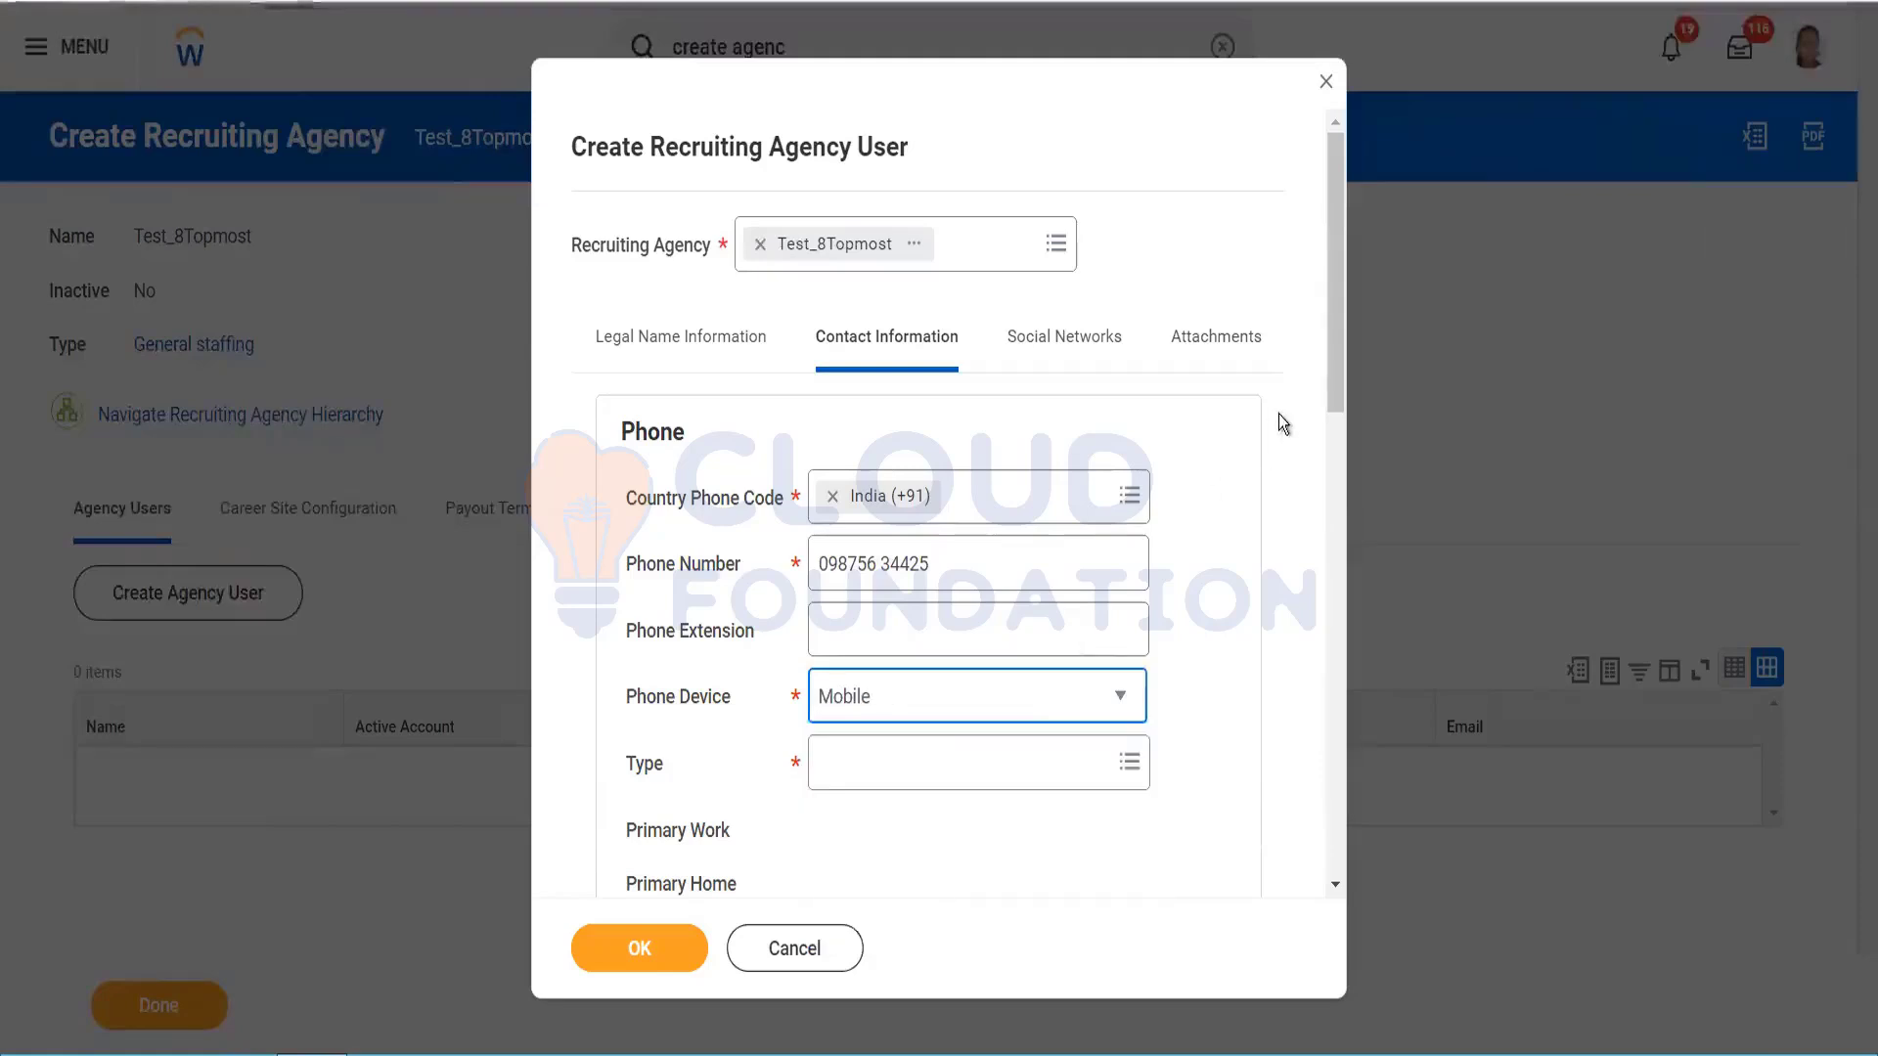
scroll(1336, 411, "down", 3)
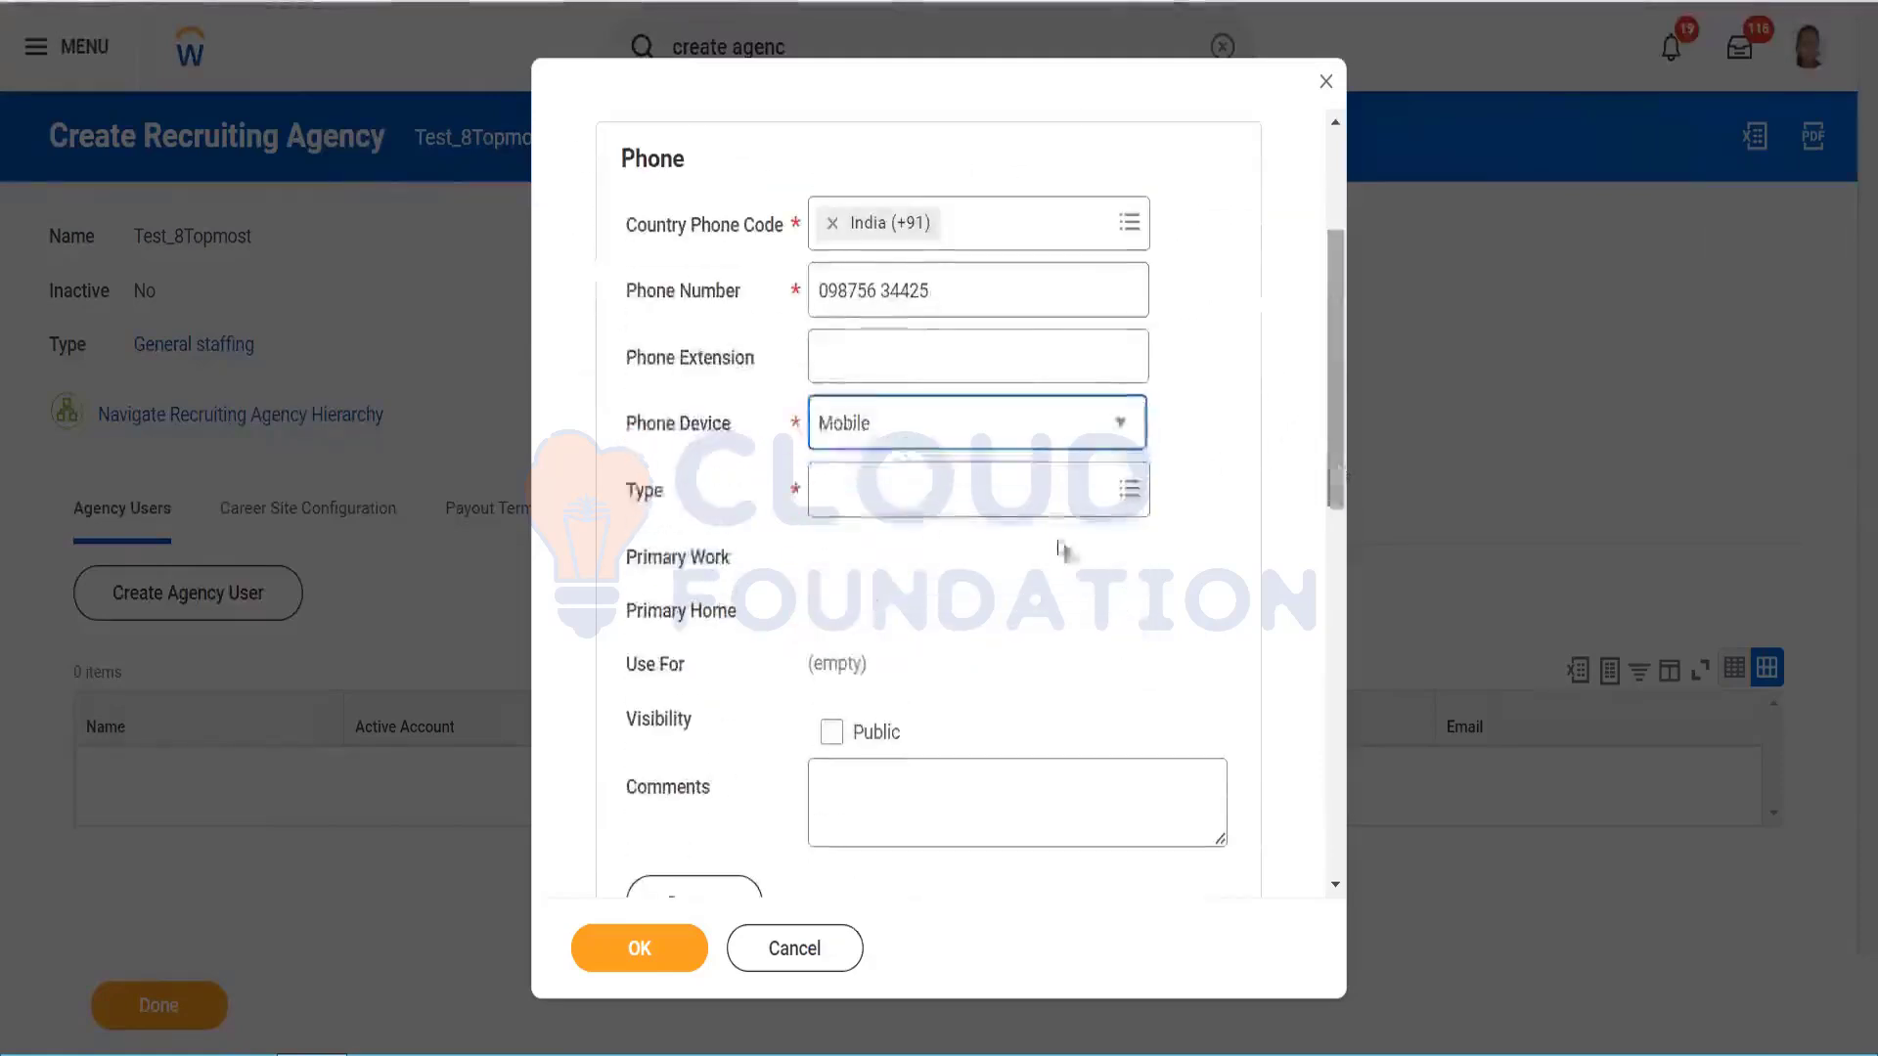
left_click(888, 481)
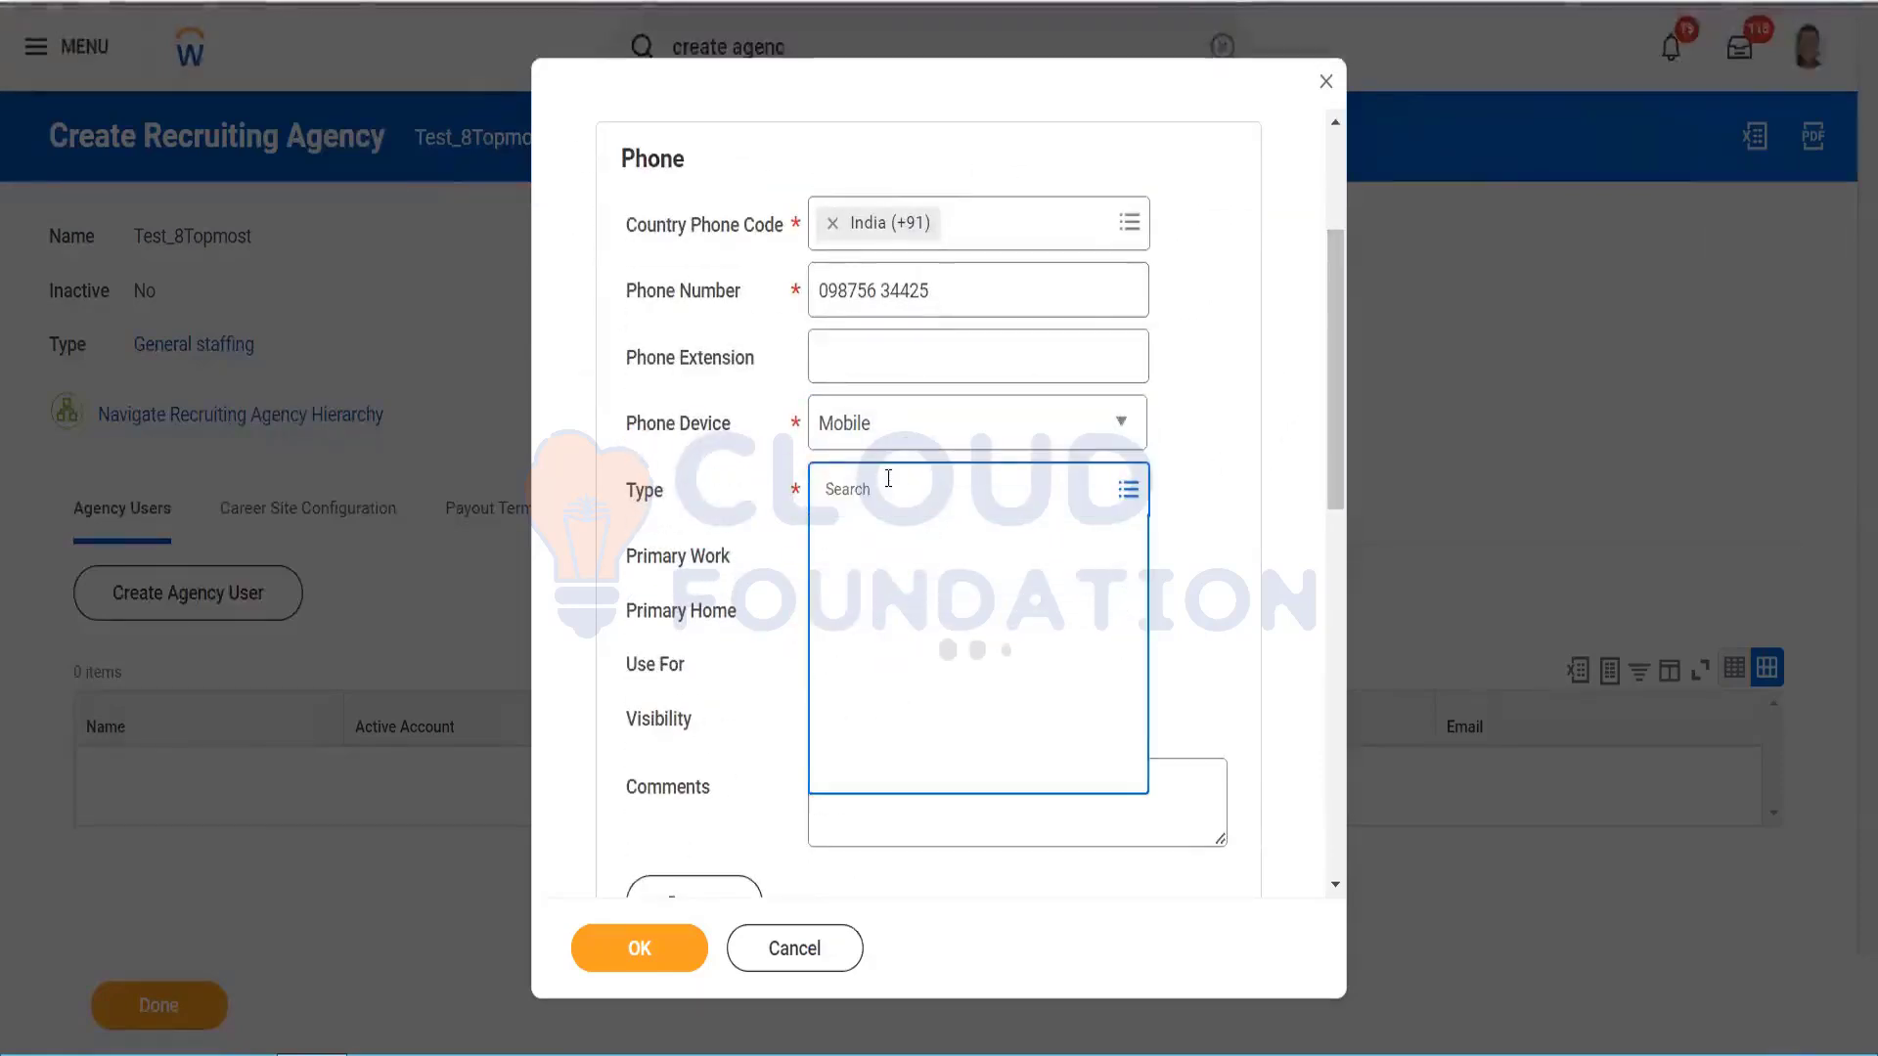
left_click(880, 579)
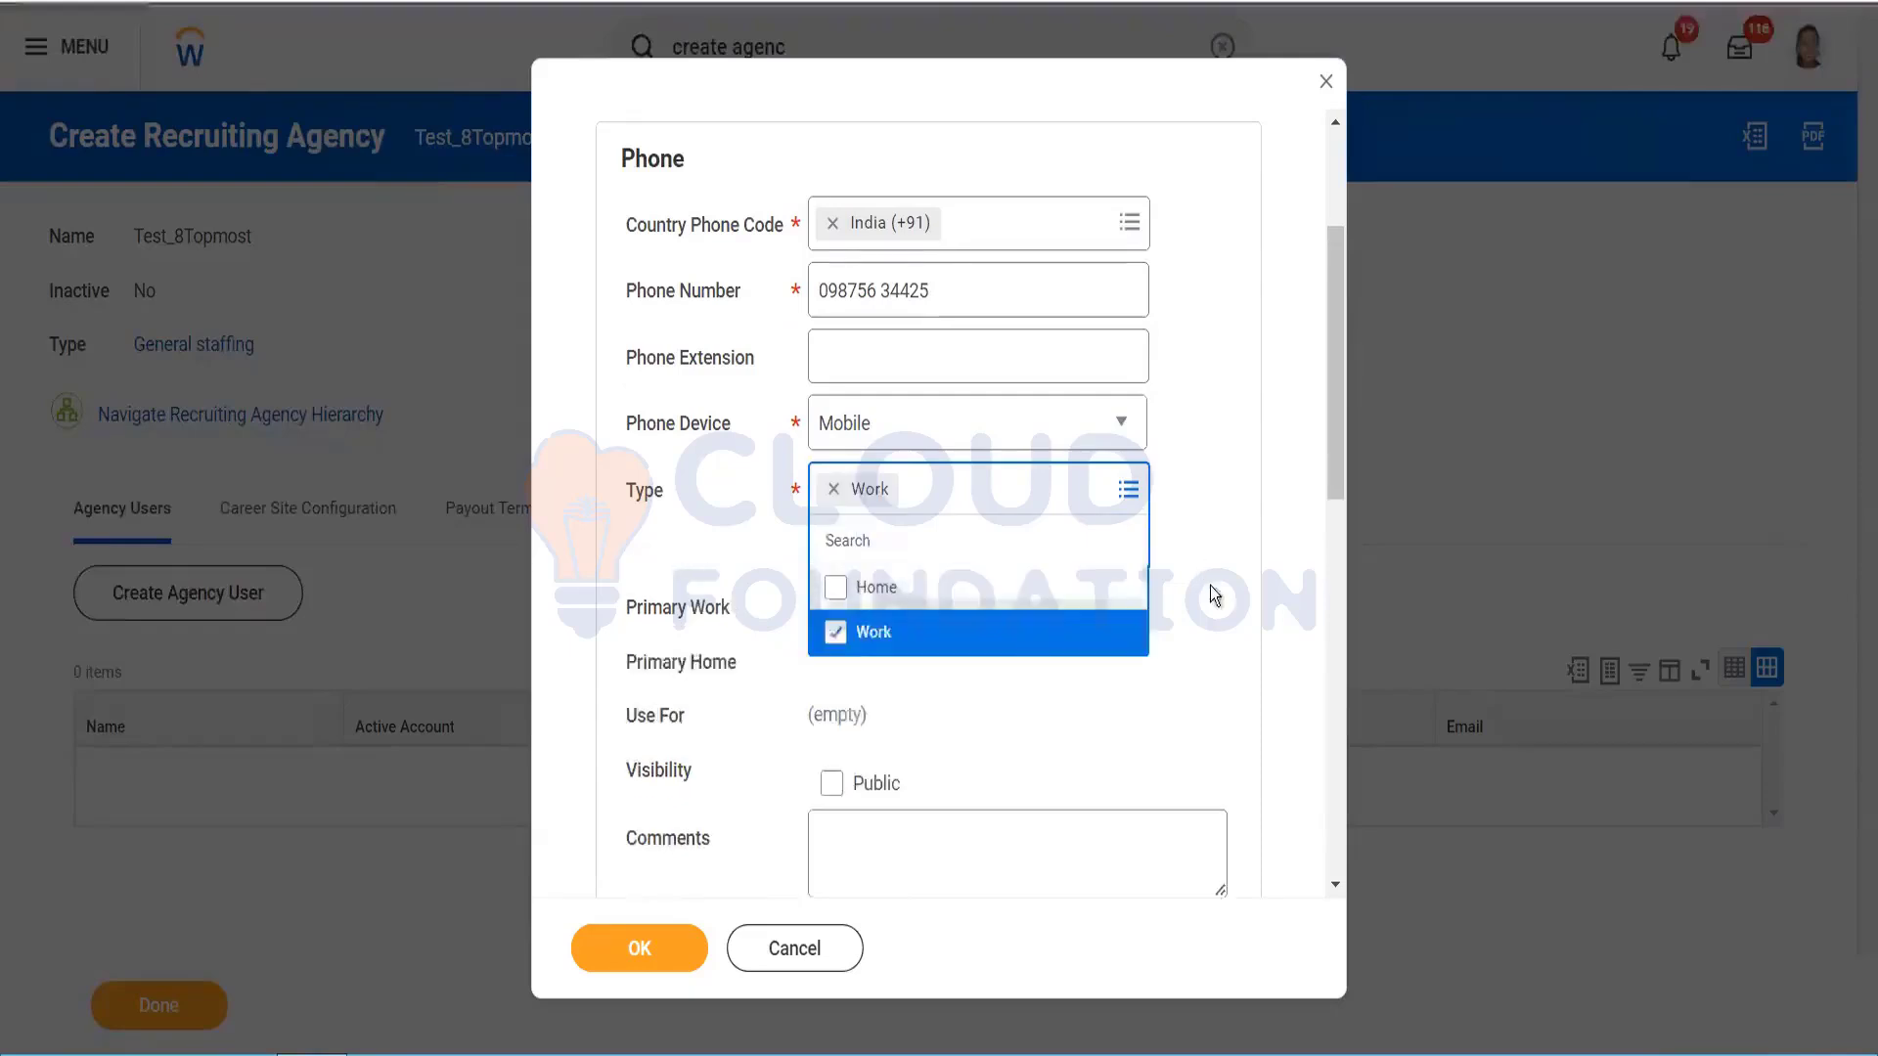
left_click_drag(1341, 397, 1342, 462)
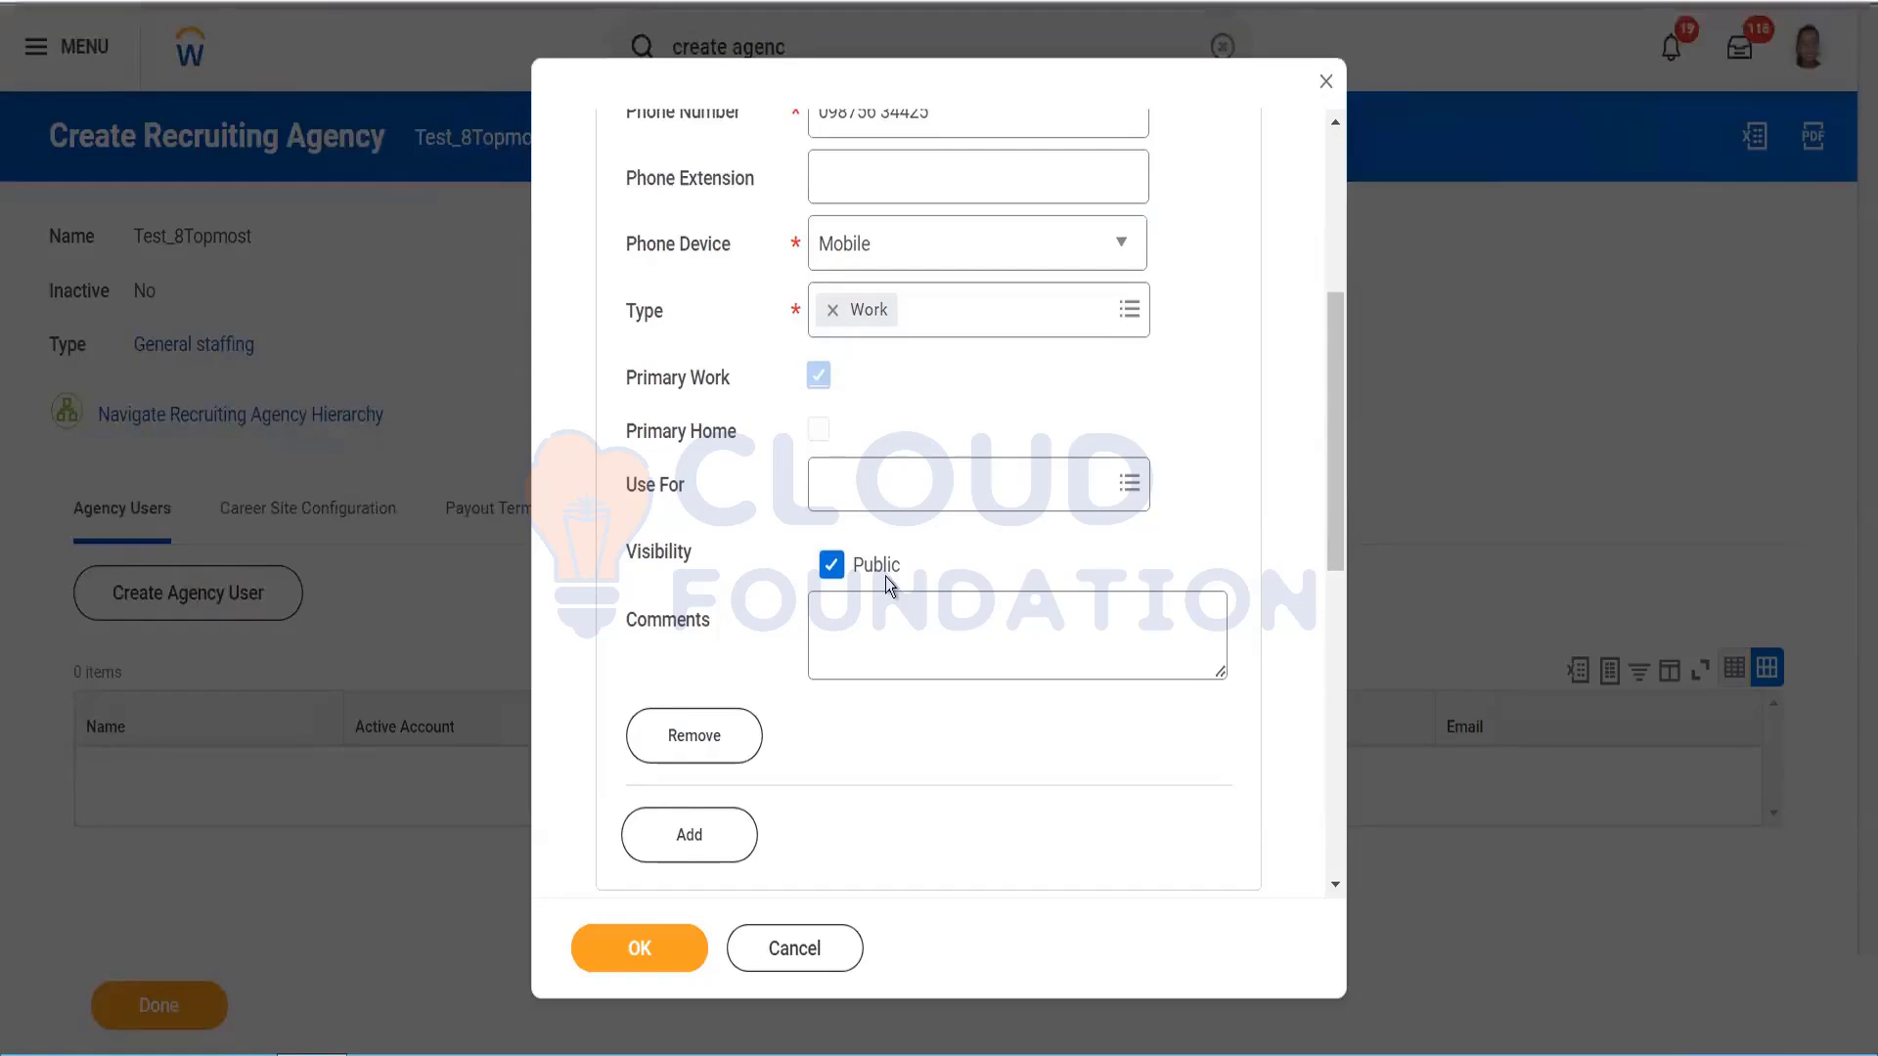
Step: Leave the phone's use-for options empty, then view the Social Networks and Attachments sections
left_click(953, 486)
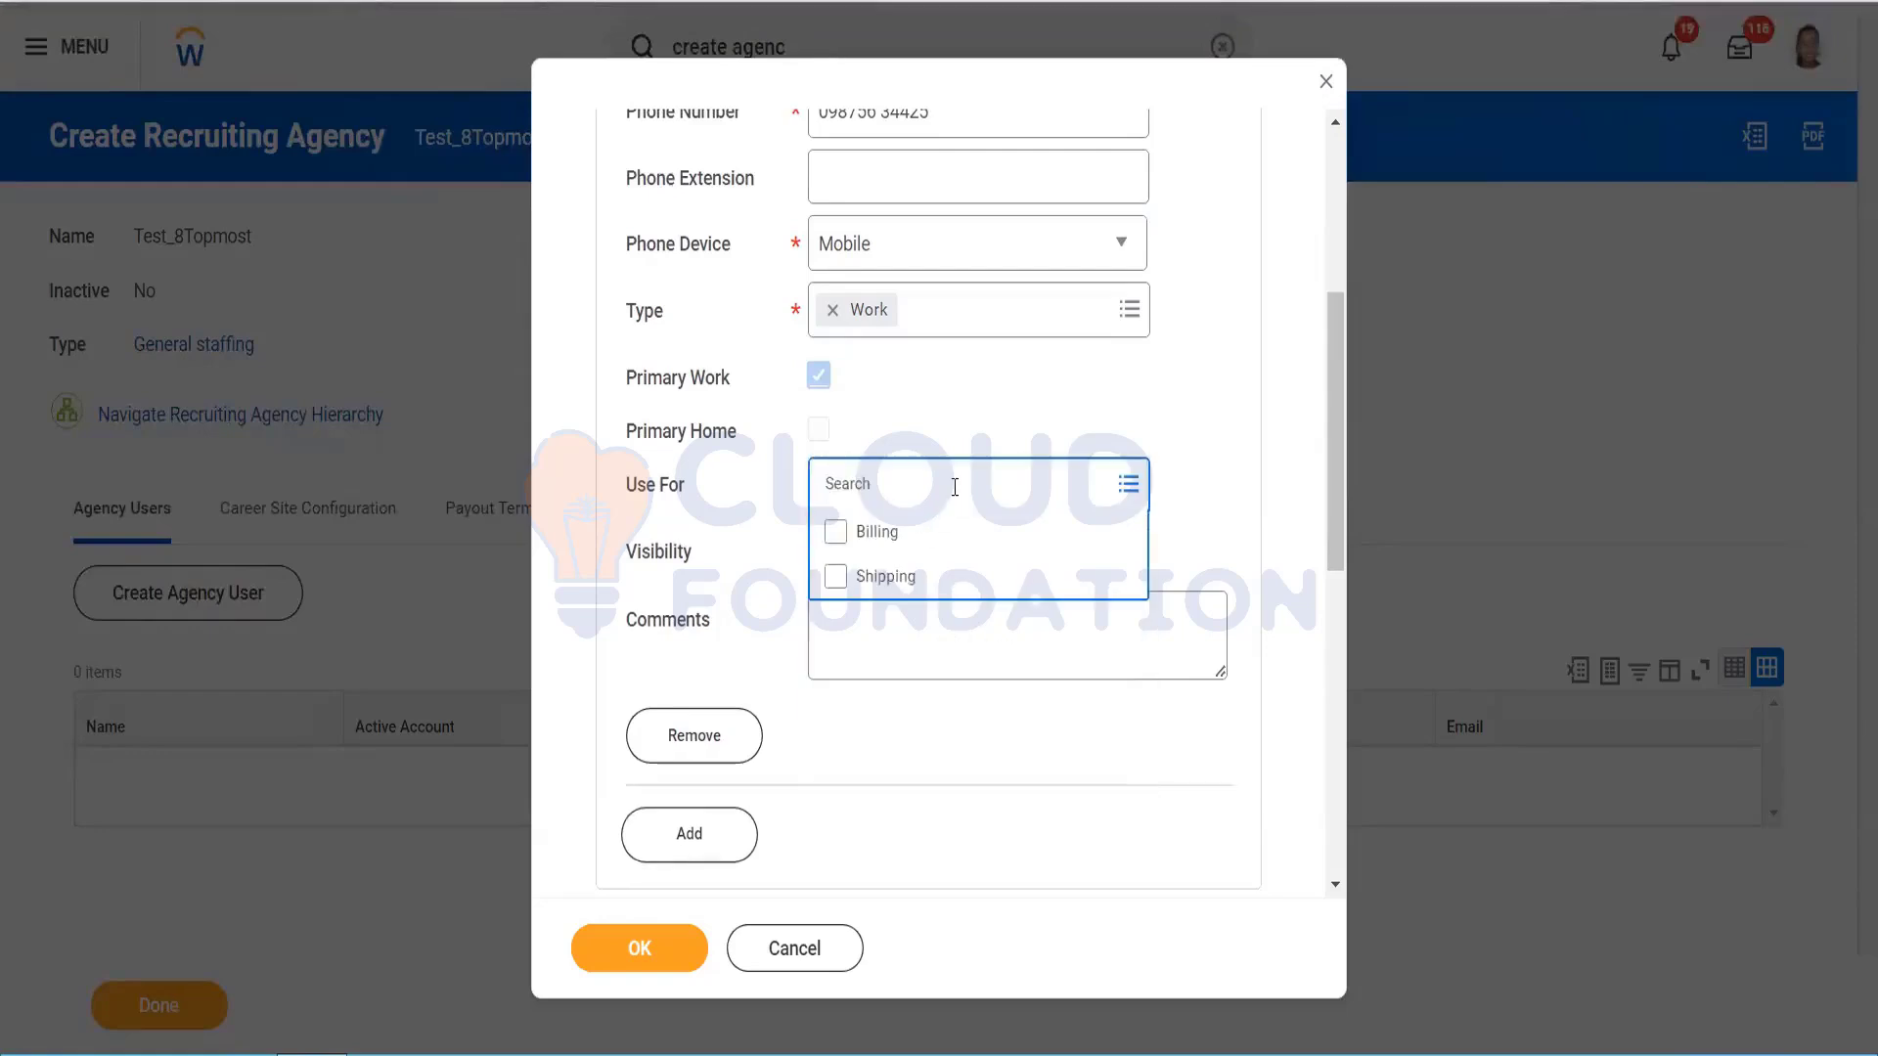
left_click(1230, 461)
left_click_drag(1335, 443, 1339, 509)
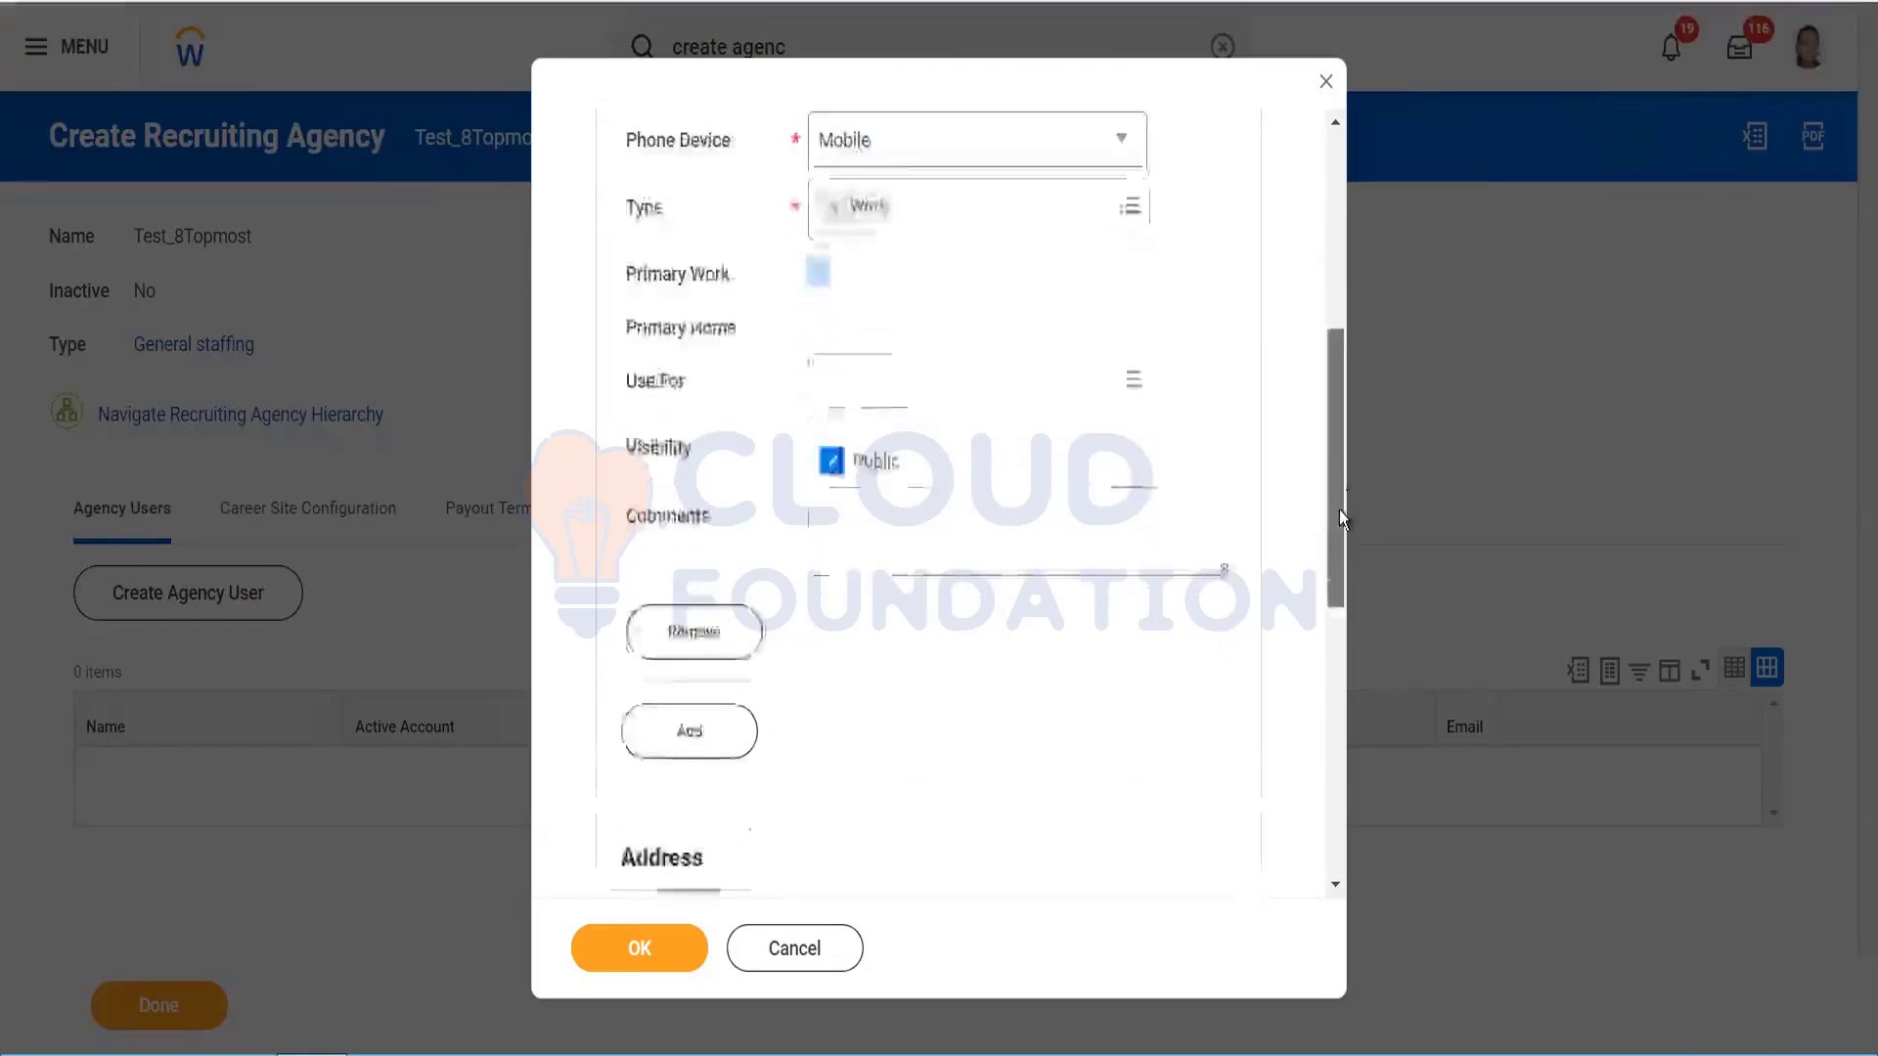
scroll(1340, 515, "down", 5)
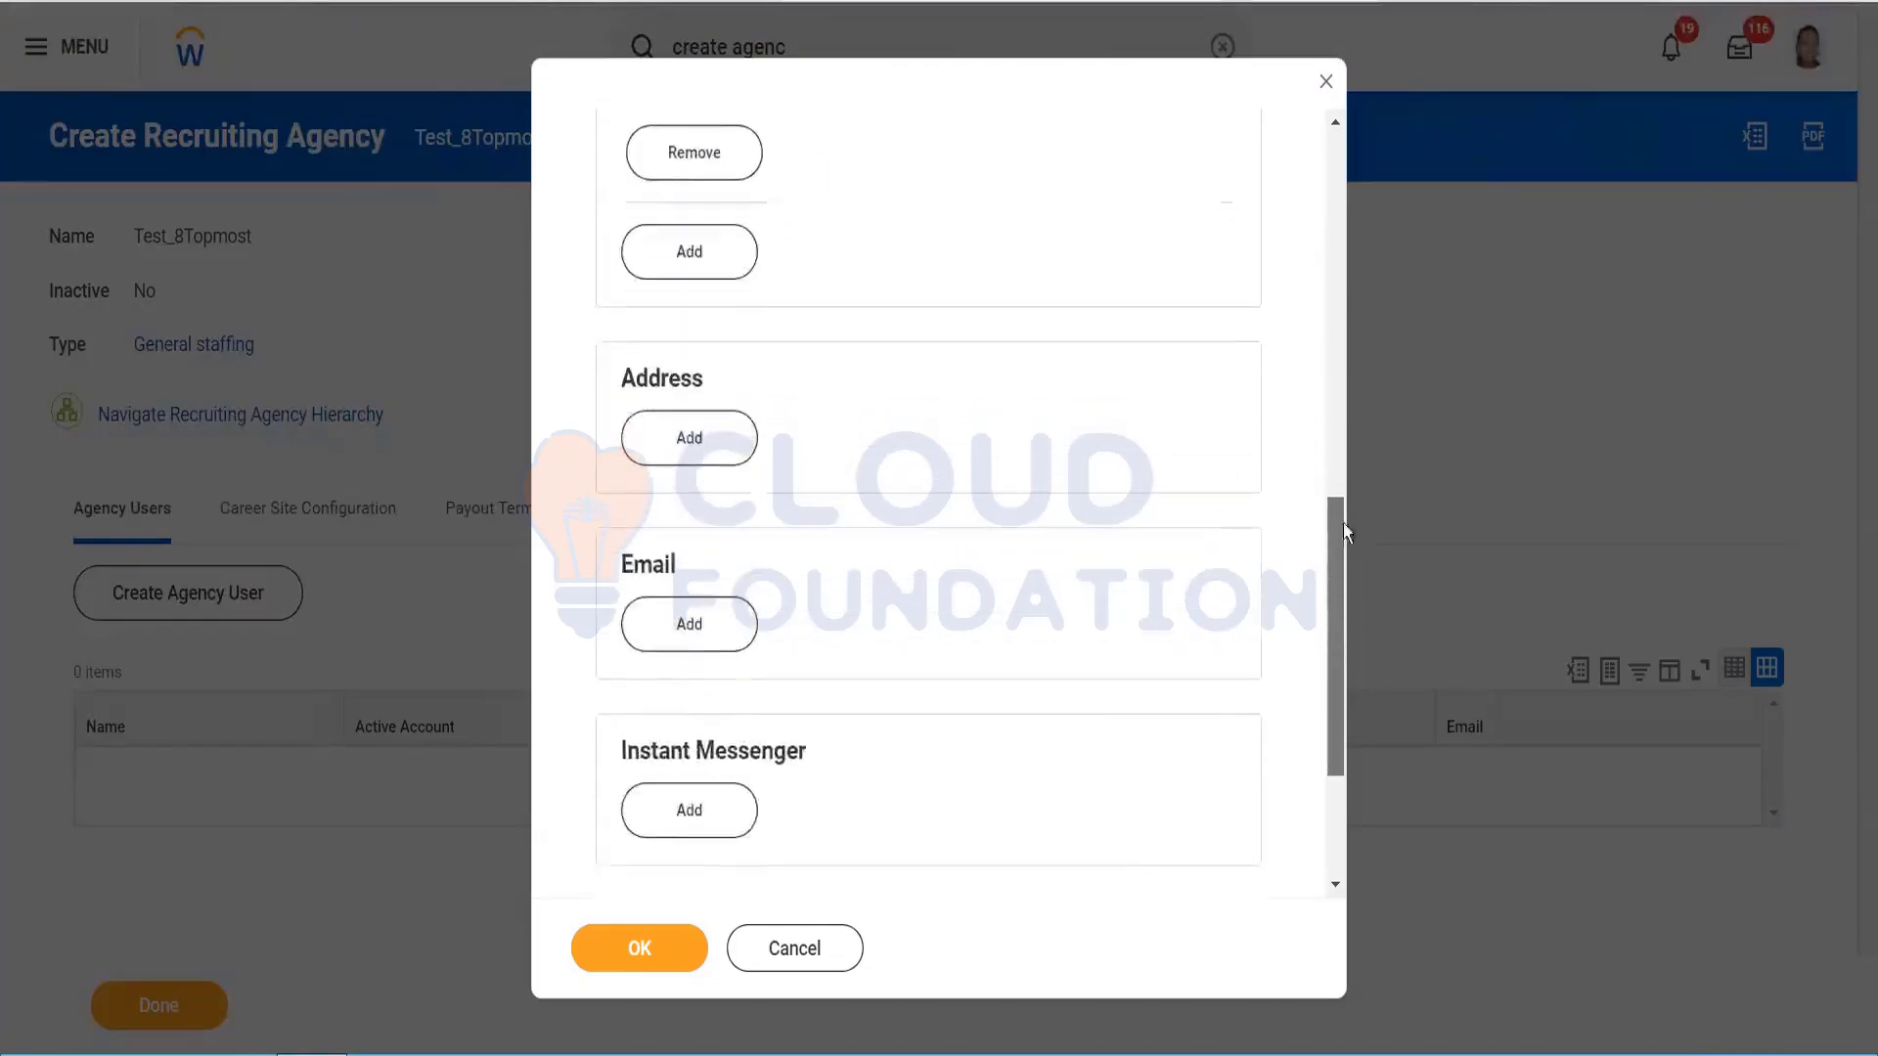
scroll(1316, 243, "up", 6)
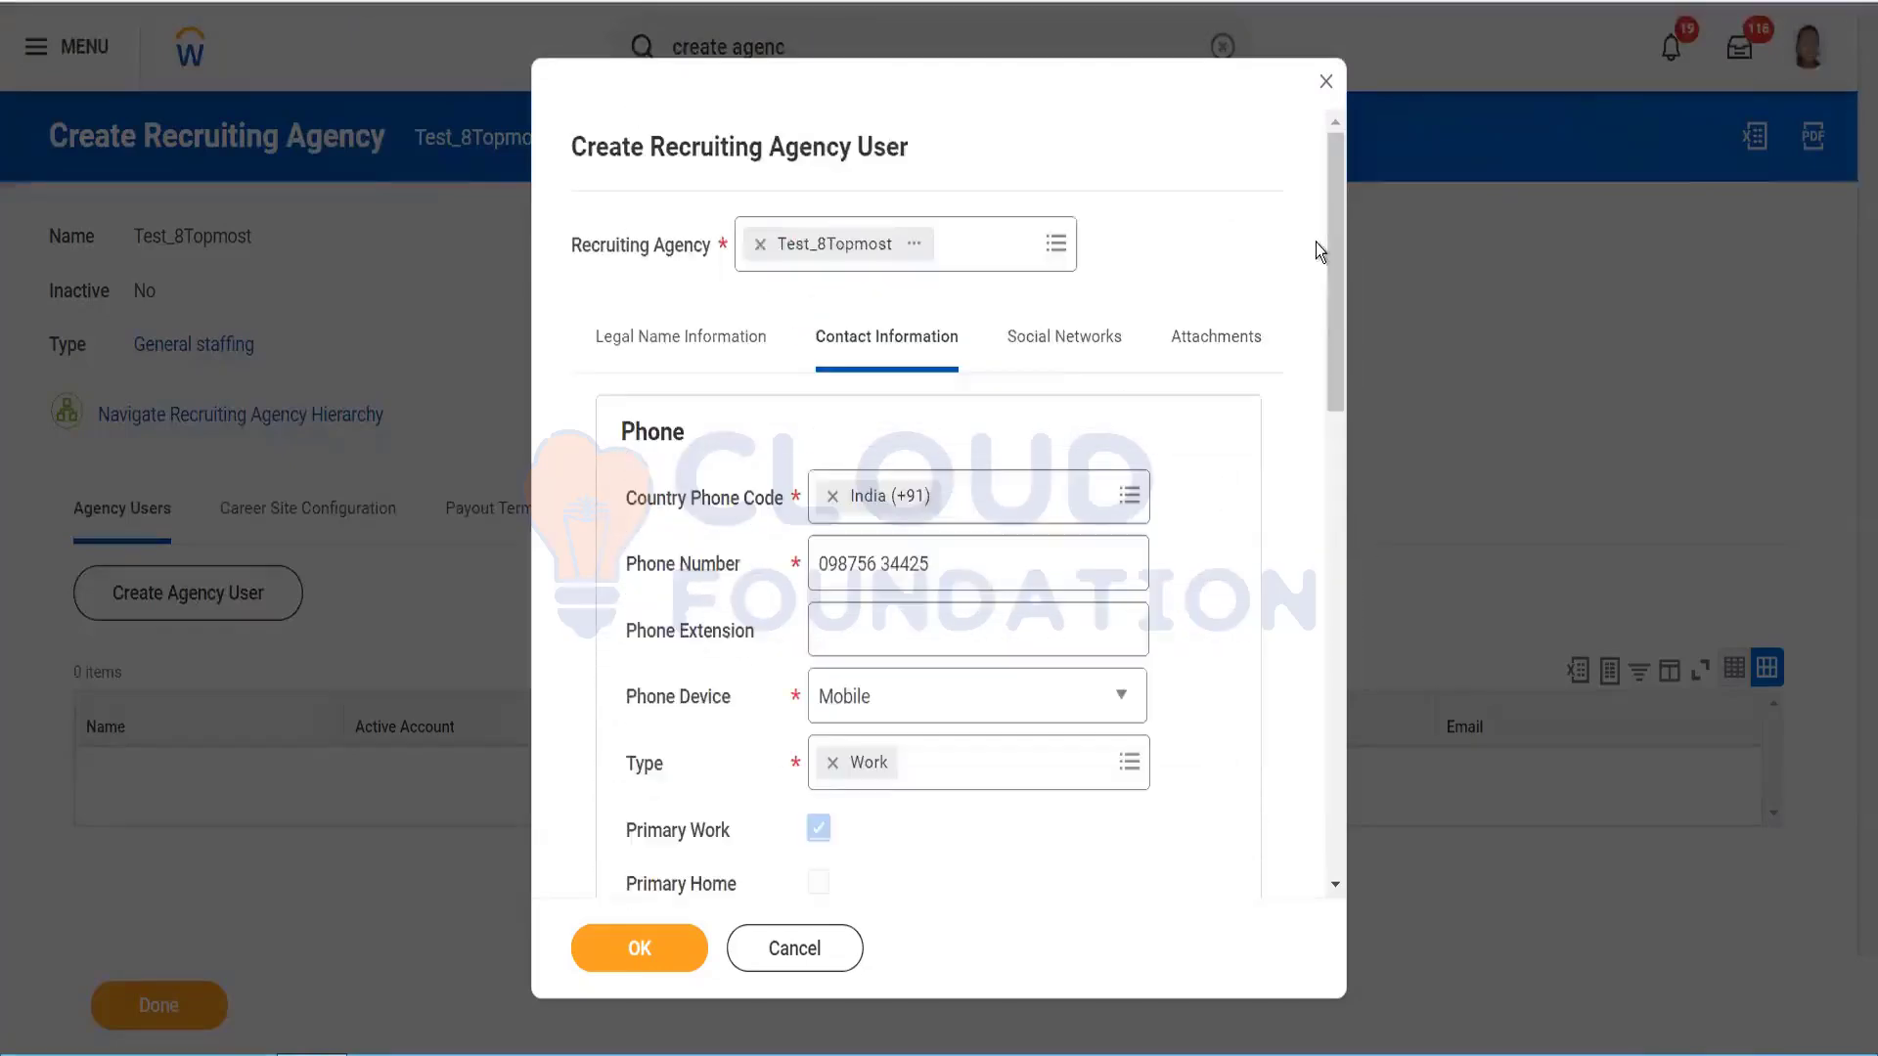
left_click(1081, 342)
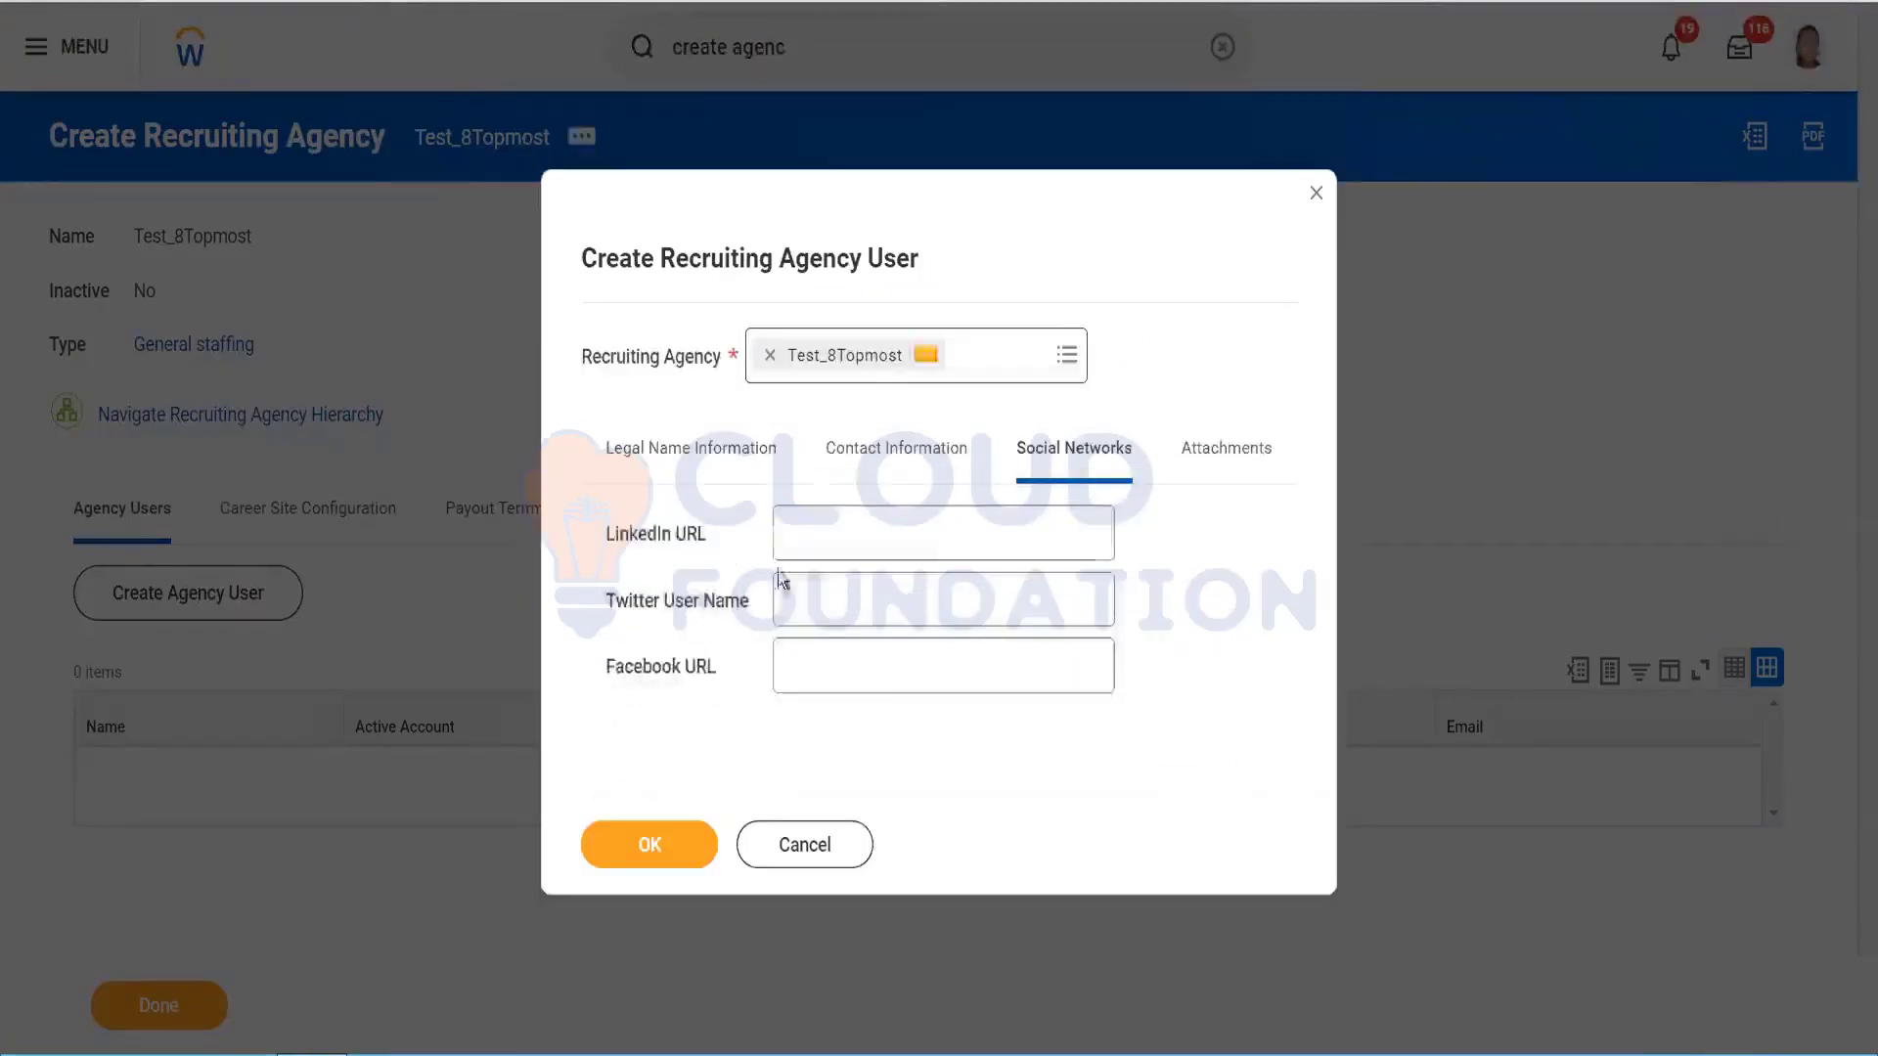
left_click(1229, 447)
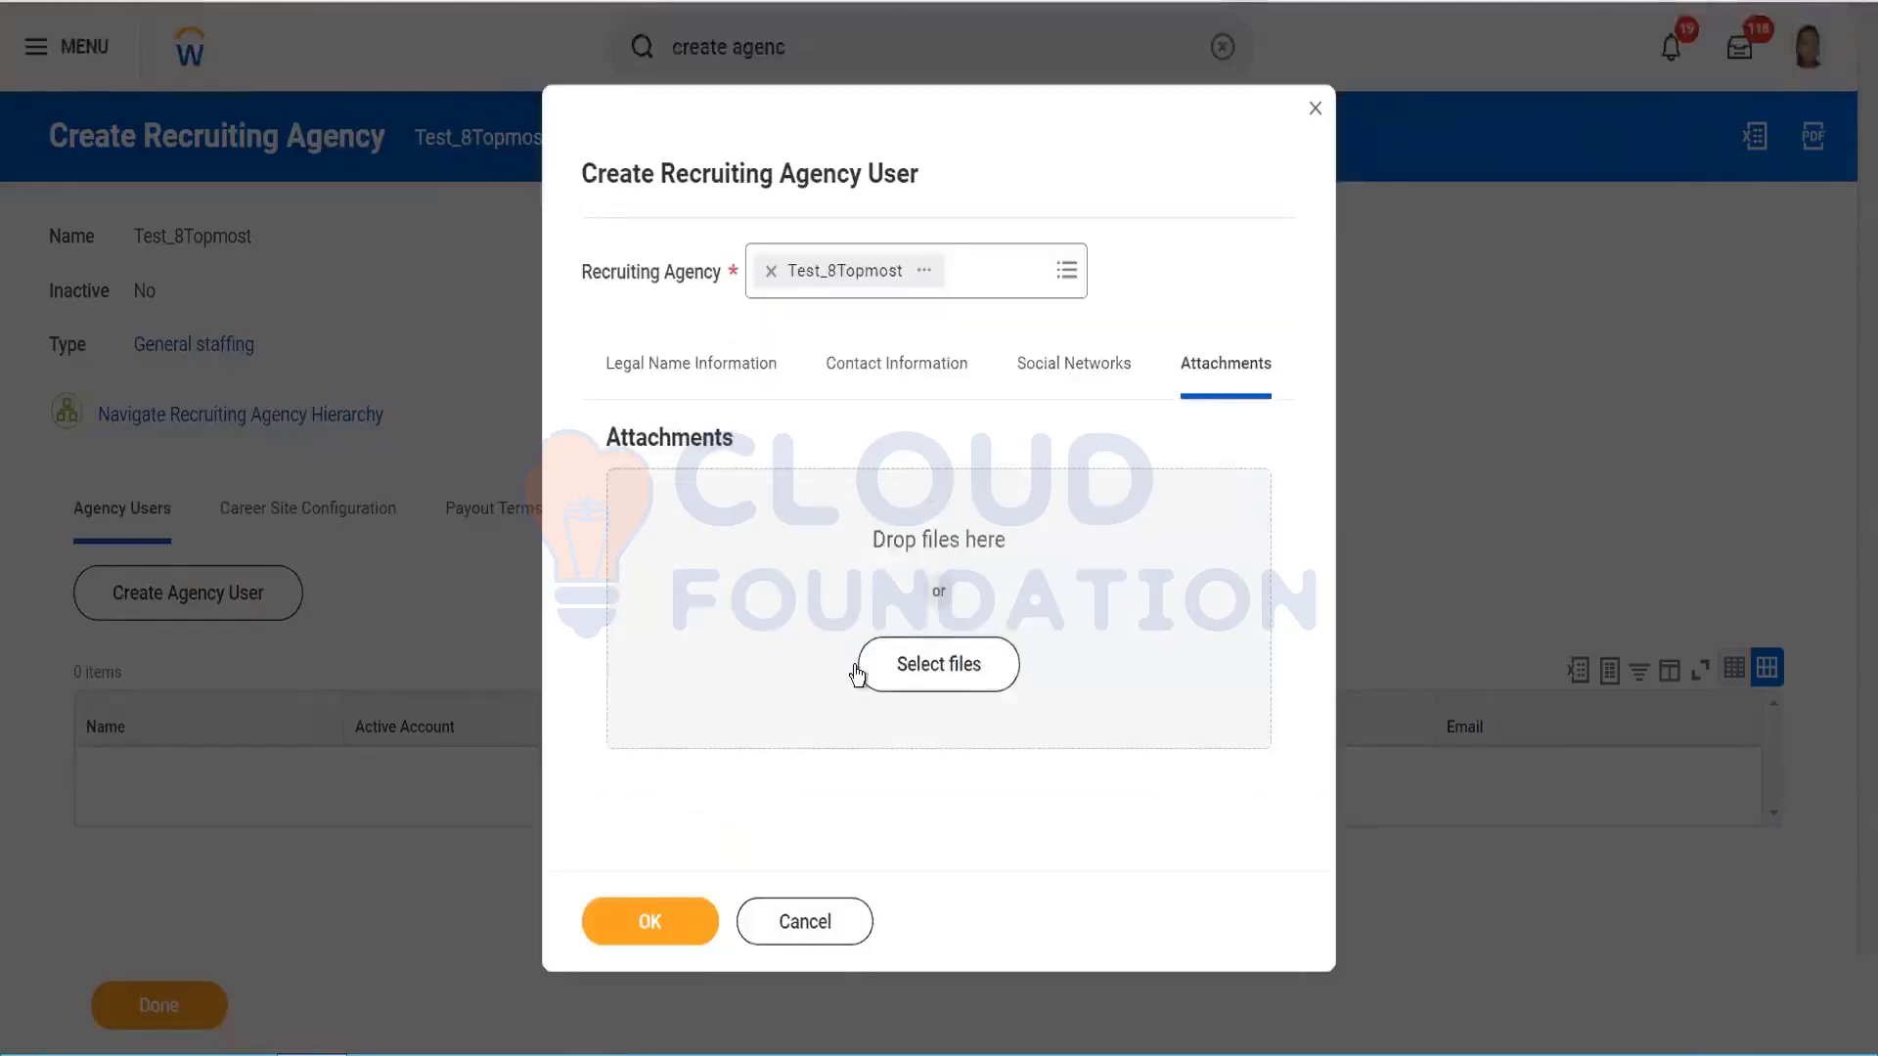
Step: Save Test_Agency User 1 and go to the Test_8Topmost agency page
left_click(636, 927)
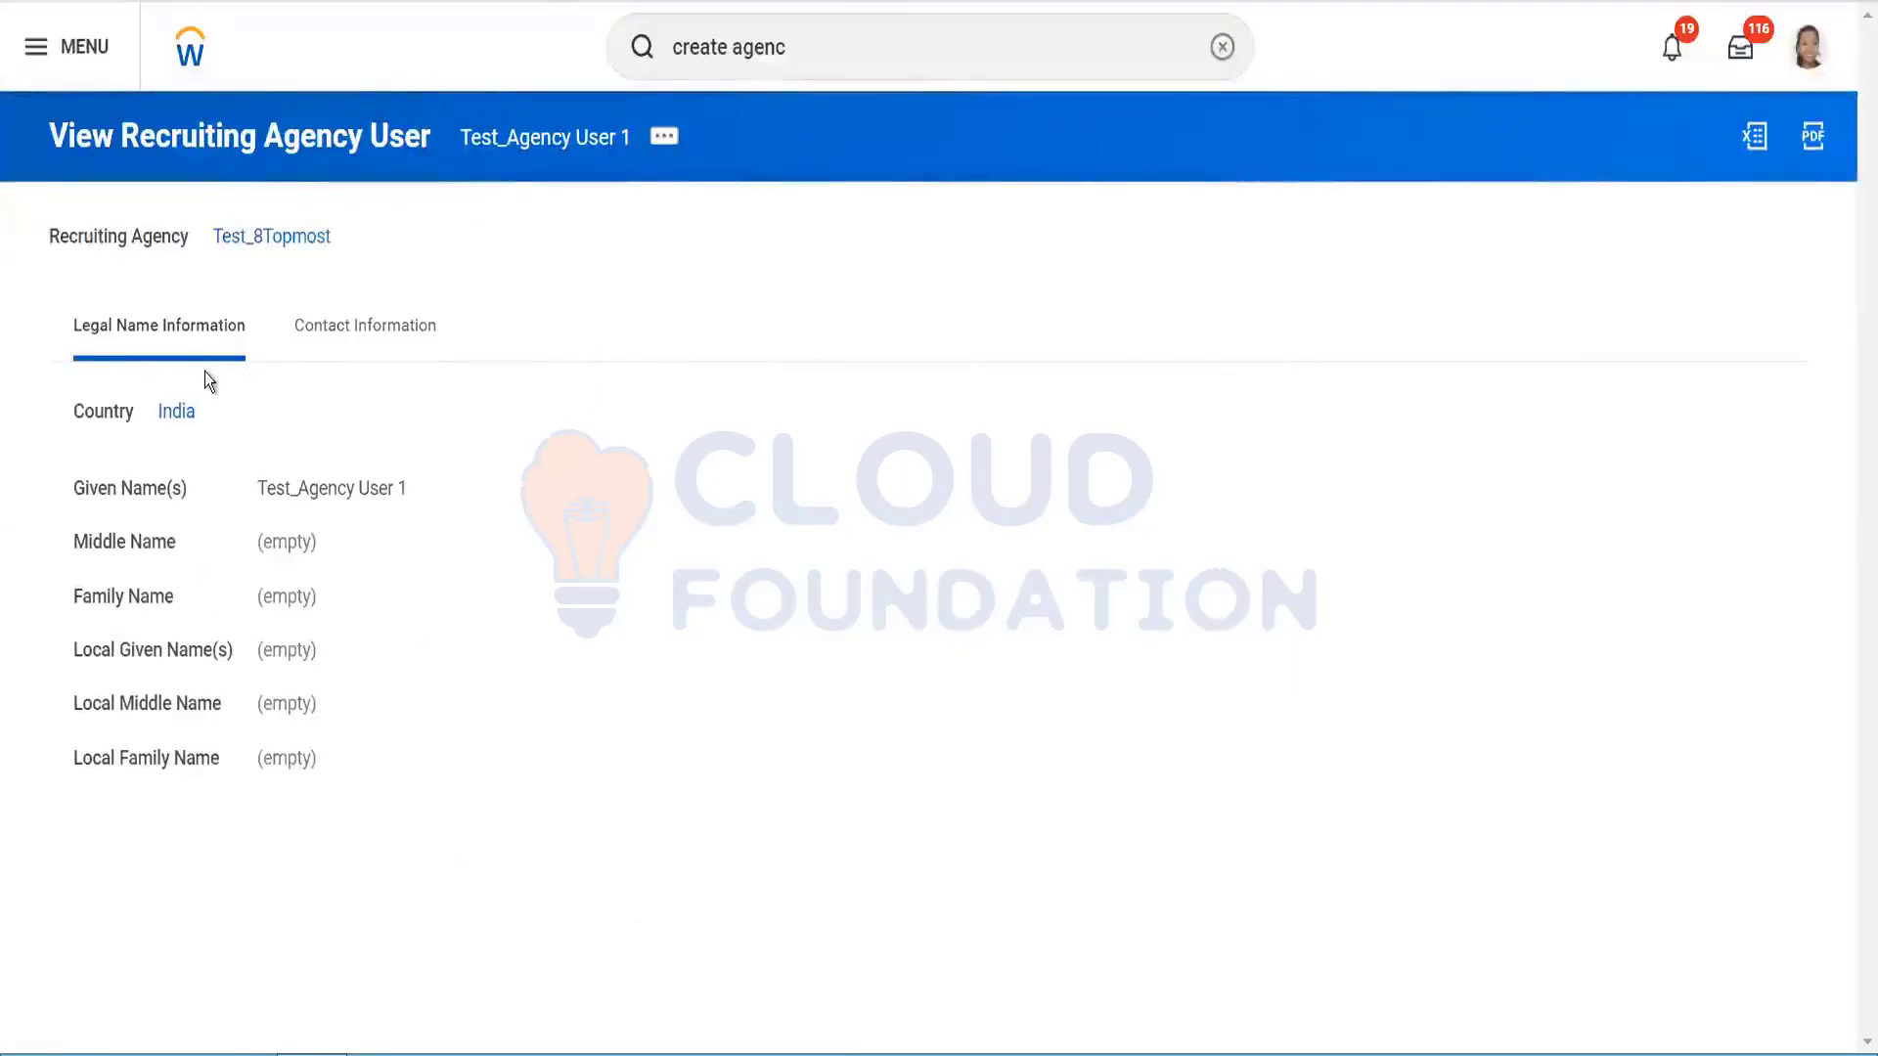
left_click(282, 245)
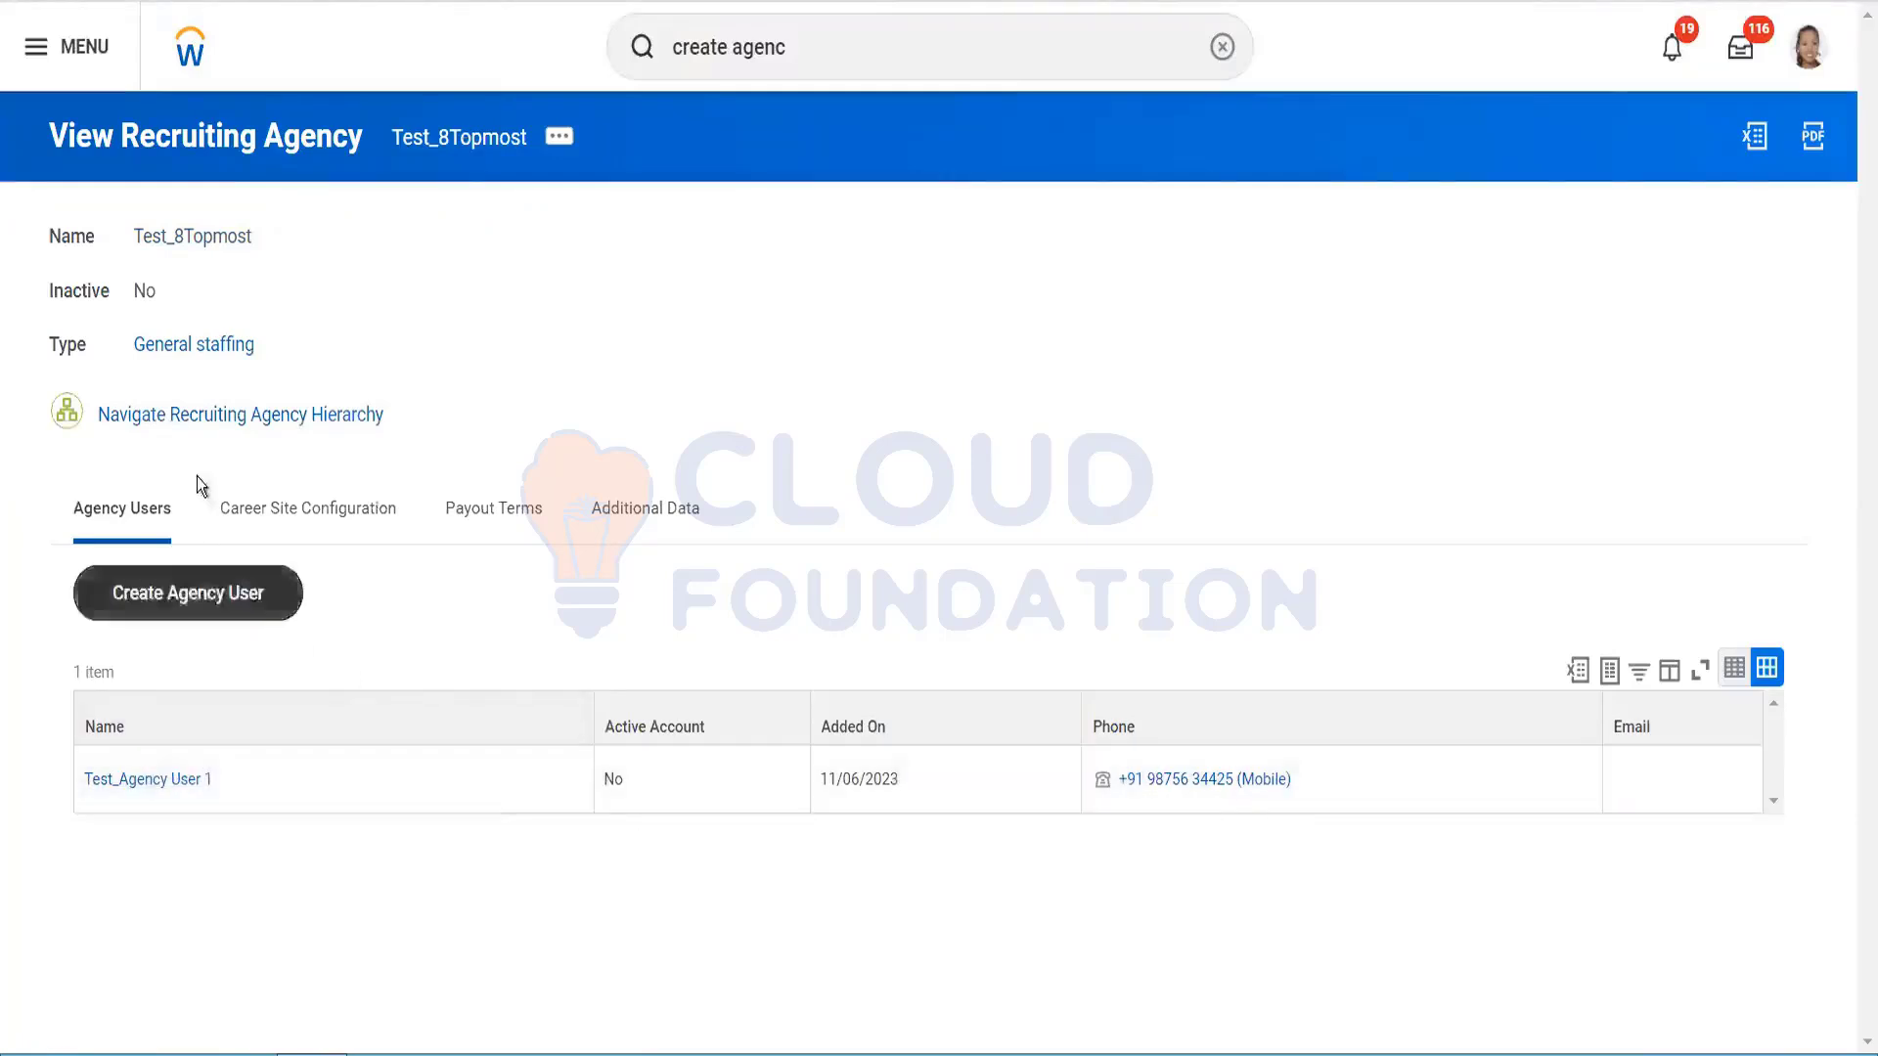
left_click(196, 579)
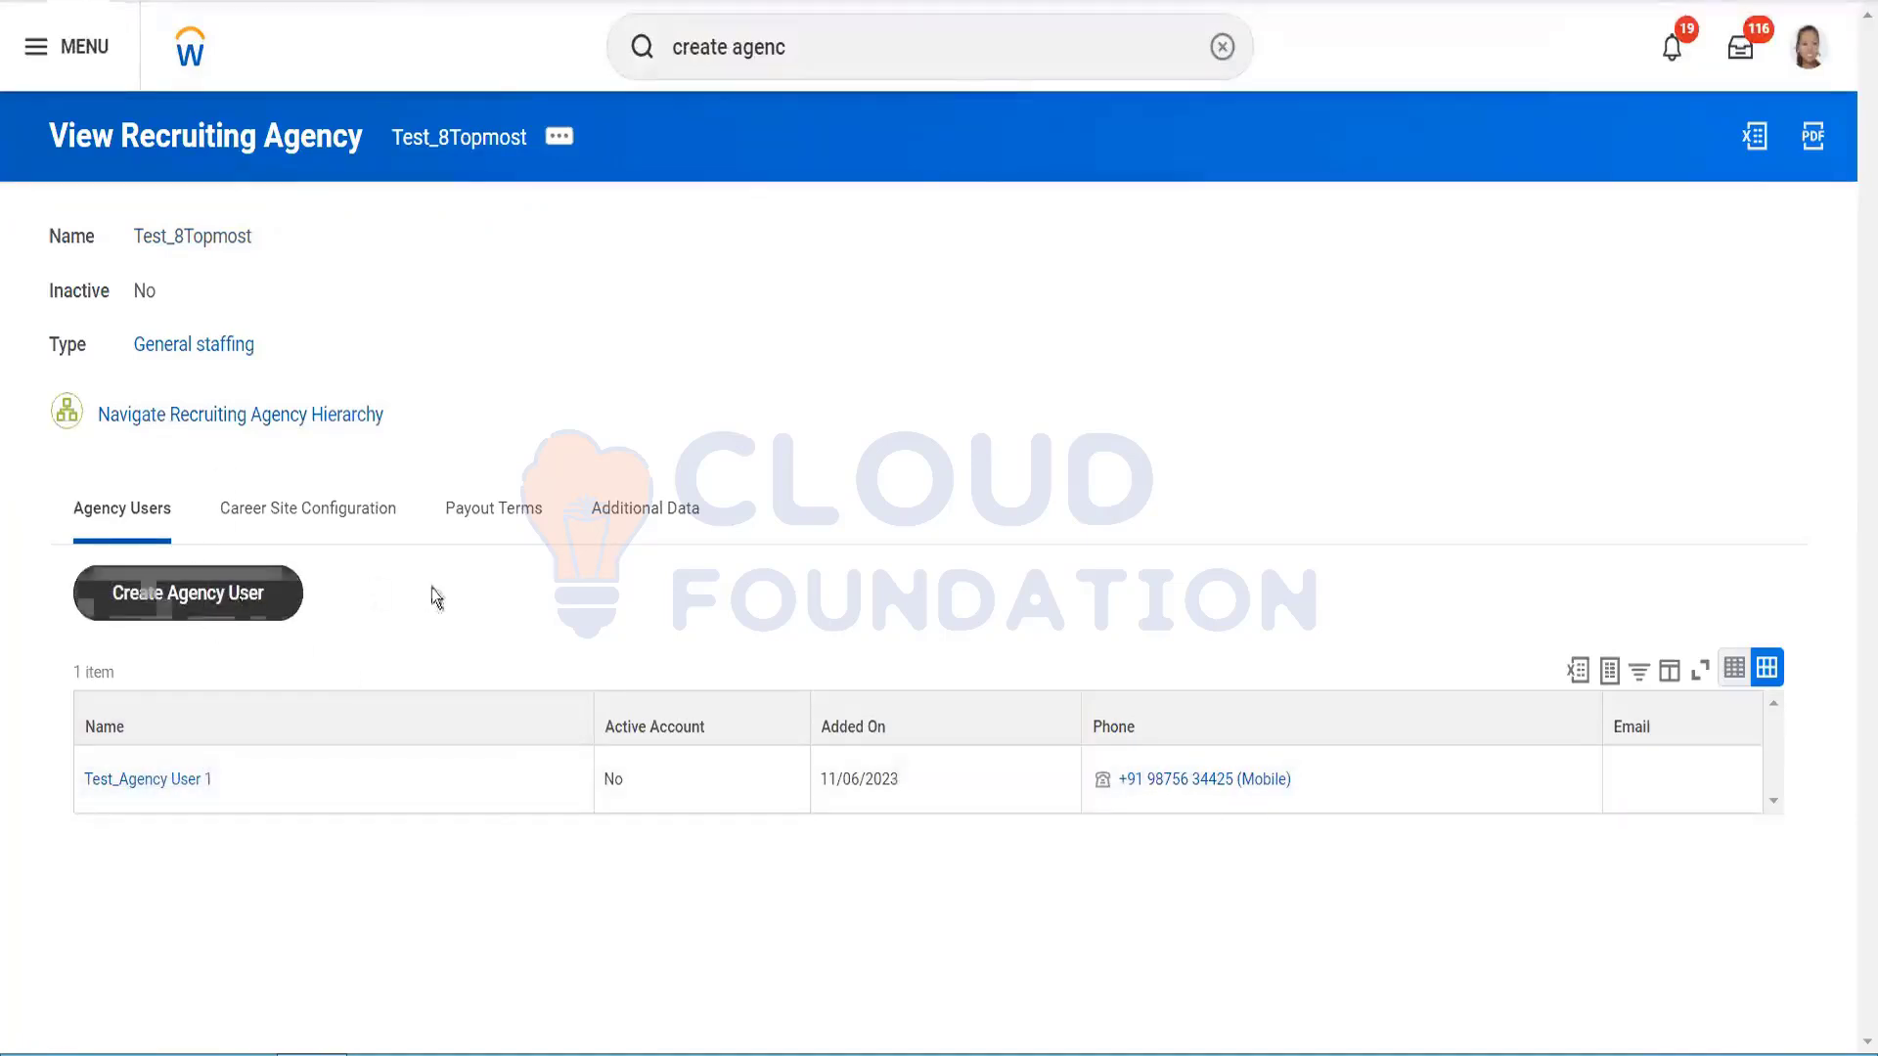
Step: Browse the agency's Career Site Configuration, Payout Terms, Additional Data and Agency Users tabs
left_click(352, 515)
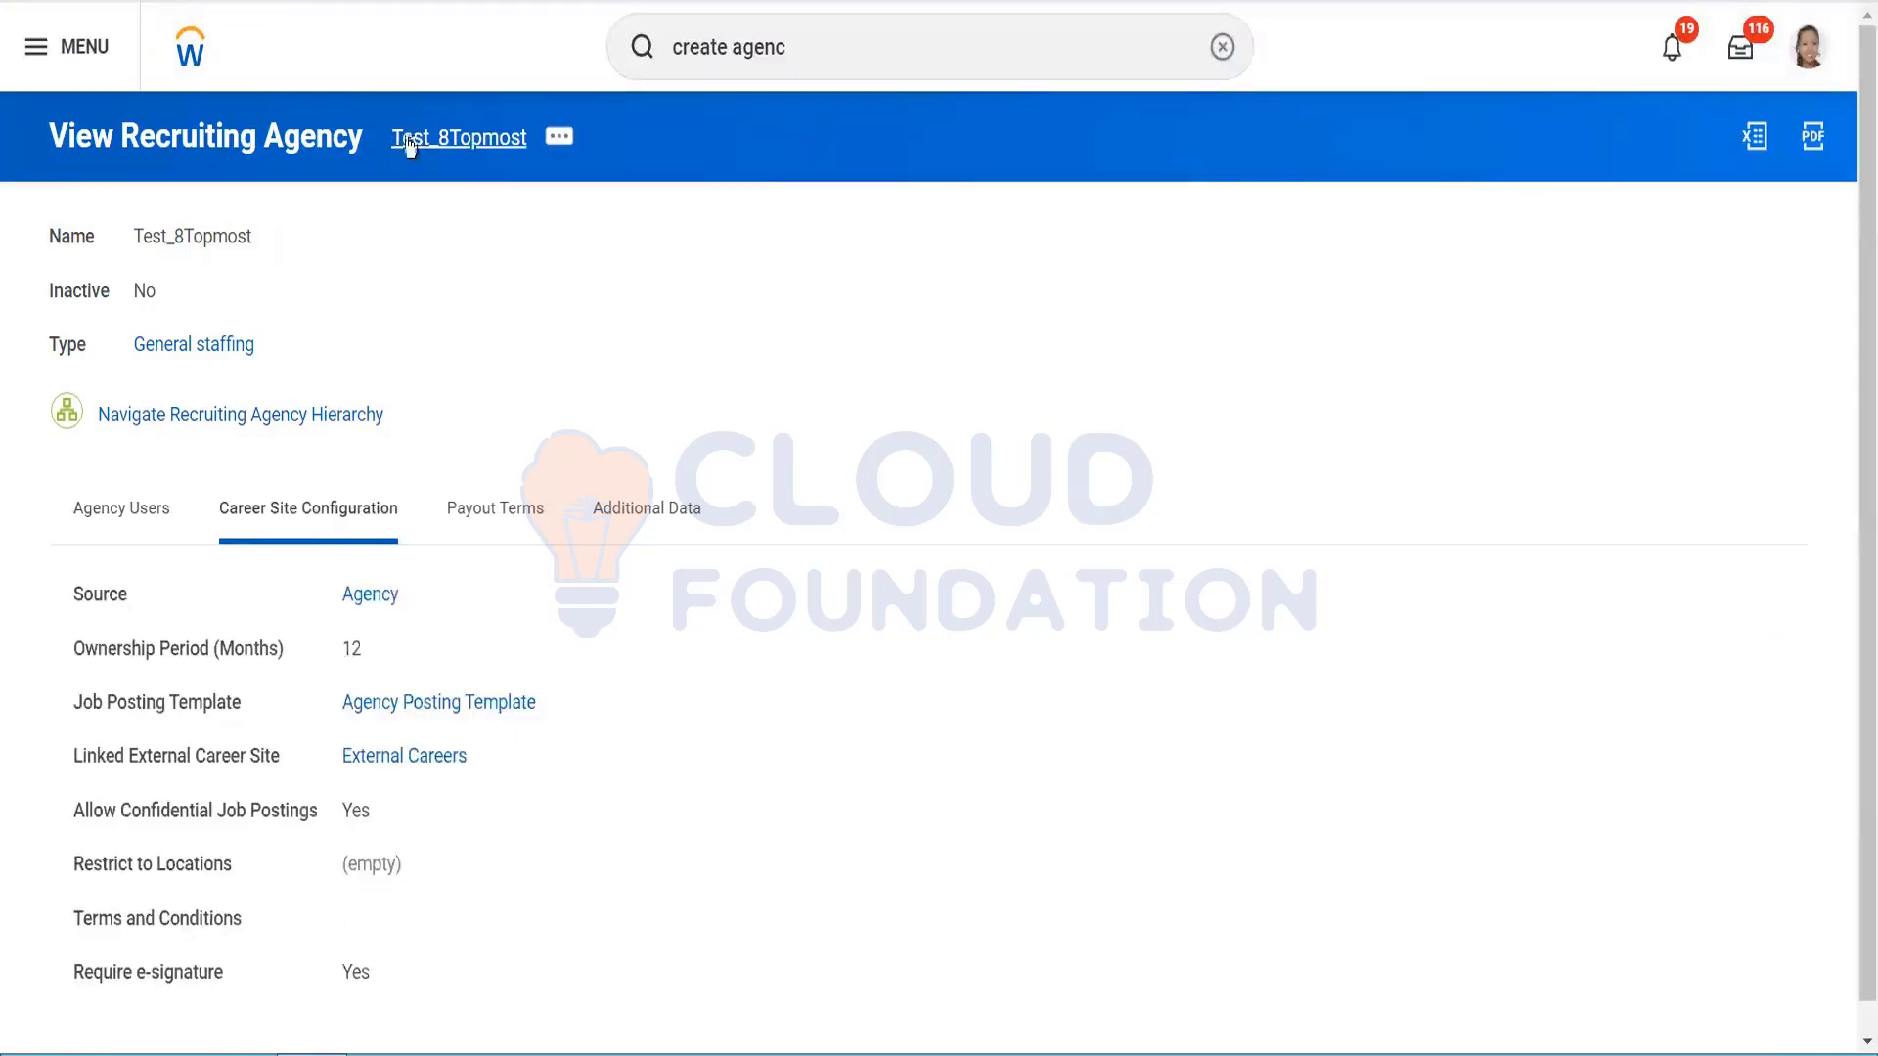
left_click(495, 522)
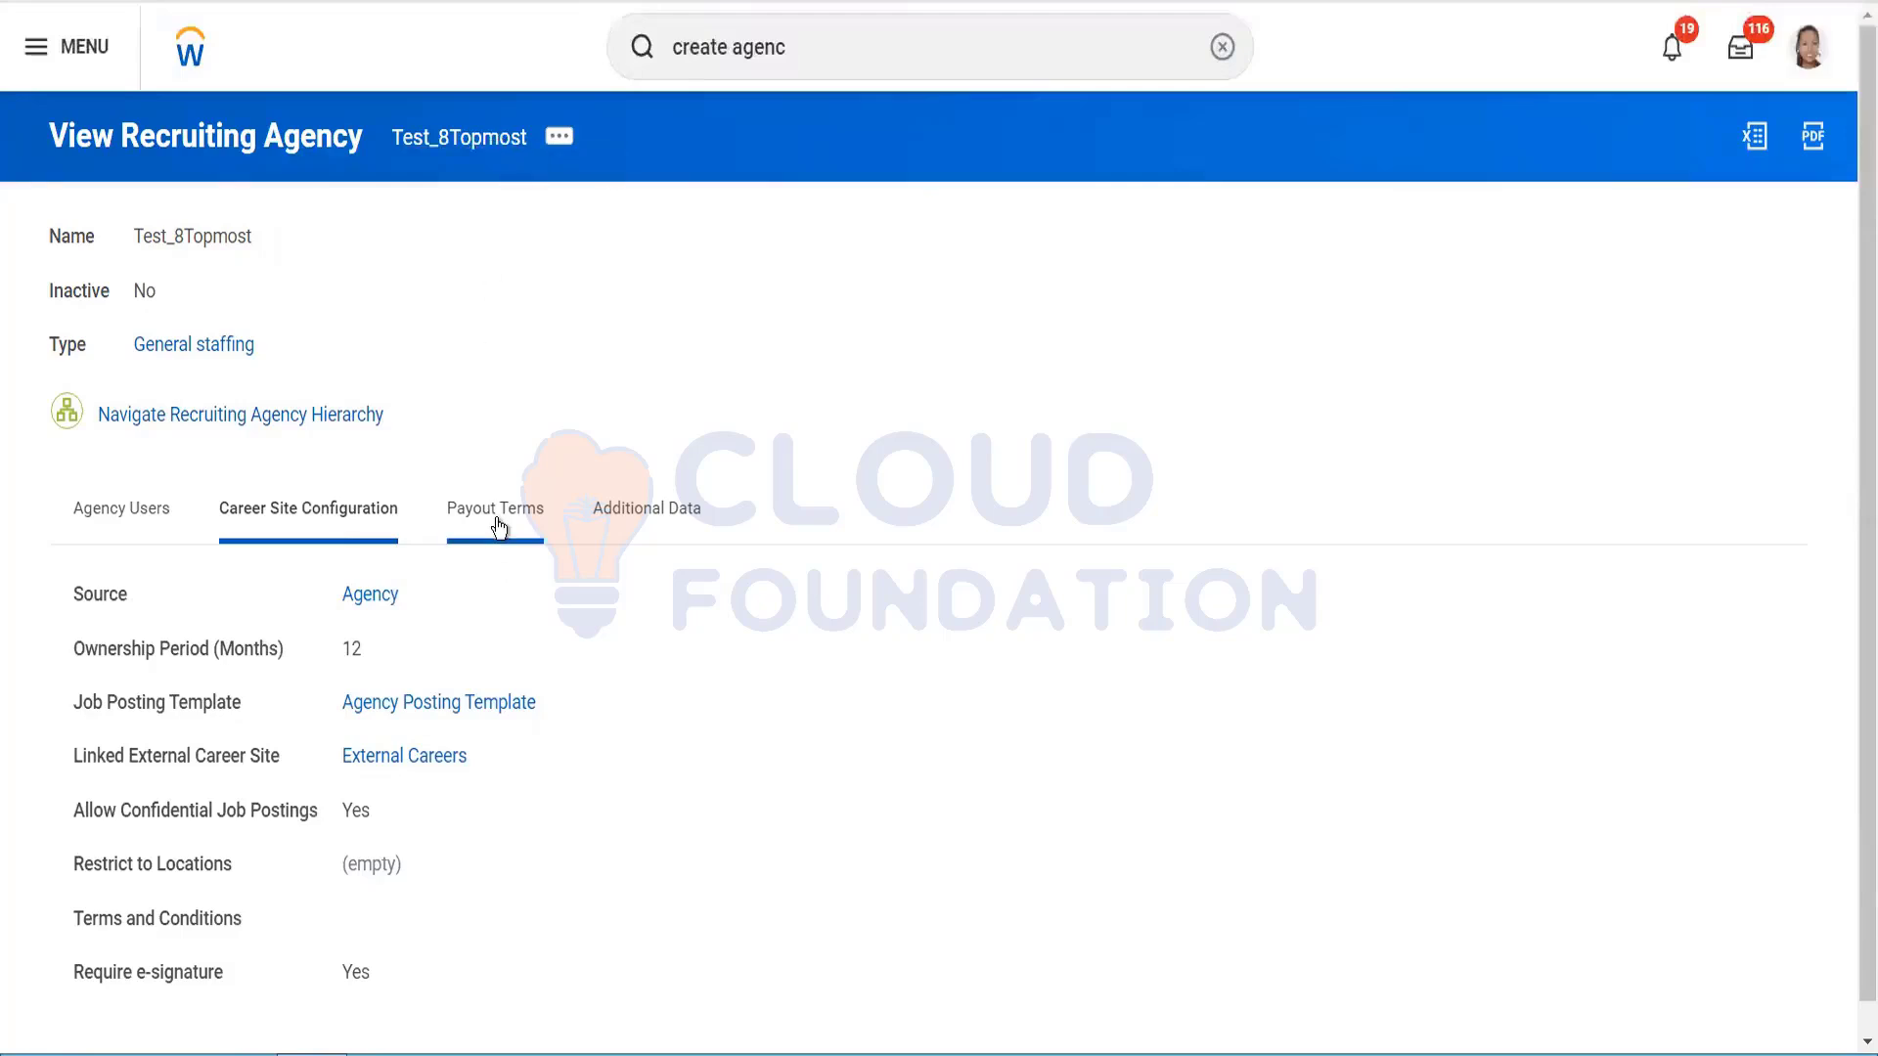
left_click(647, 518)
left_click(130, 518)
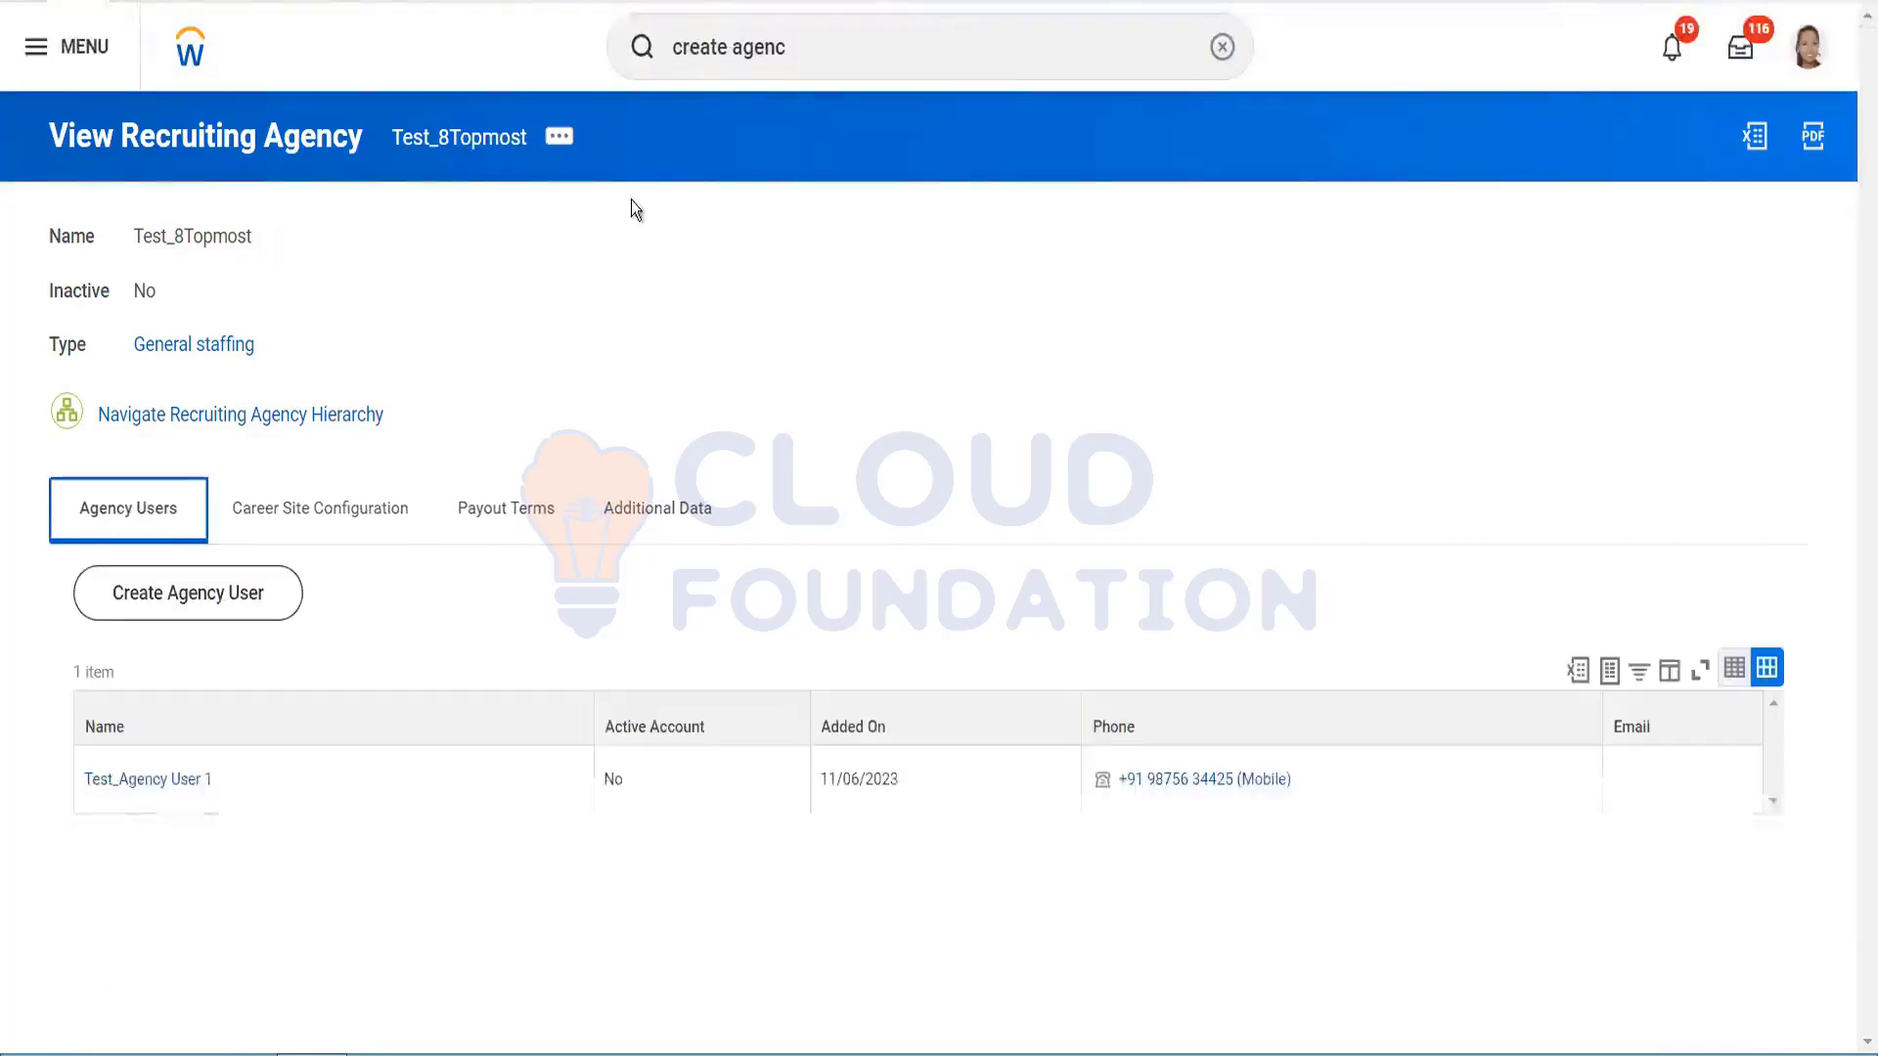
Step: Search for the 'create agency' task, then dismiss the suggestions
left_click(806, 52)
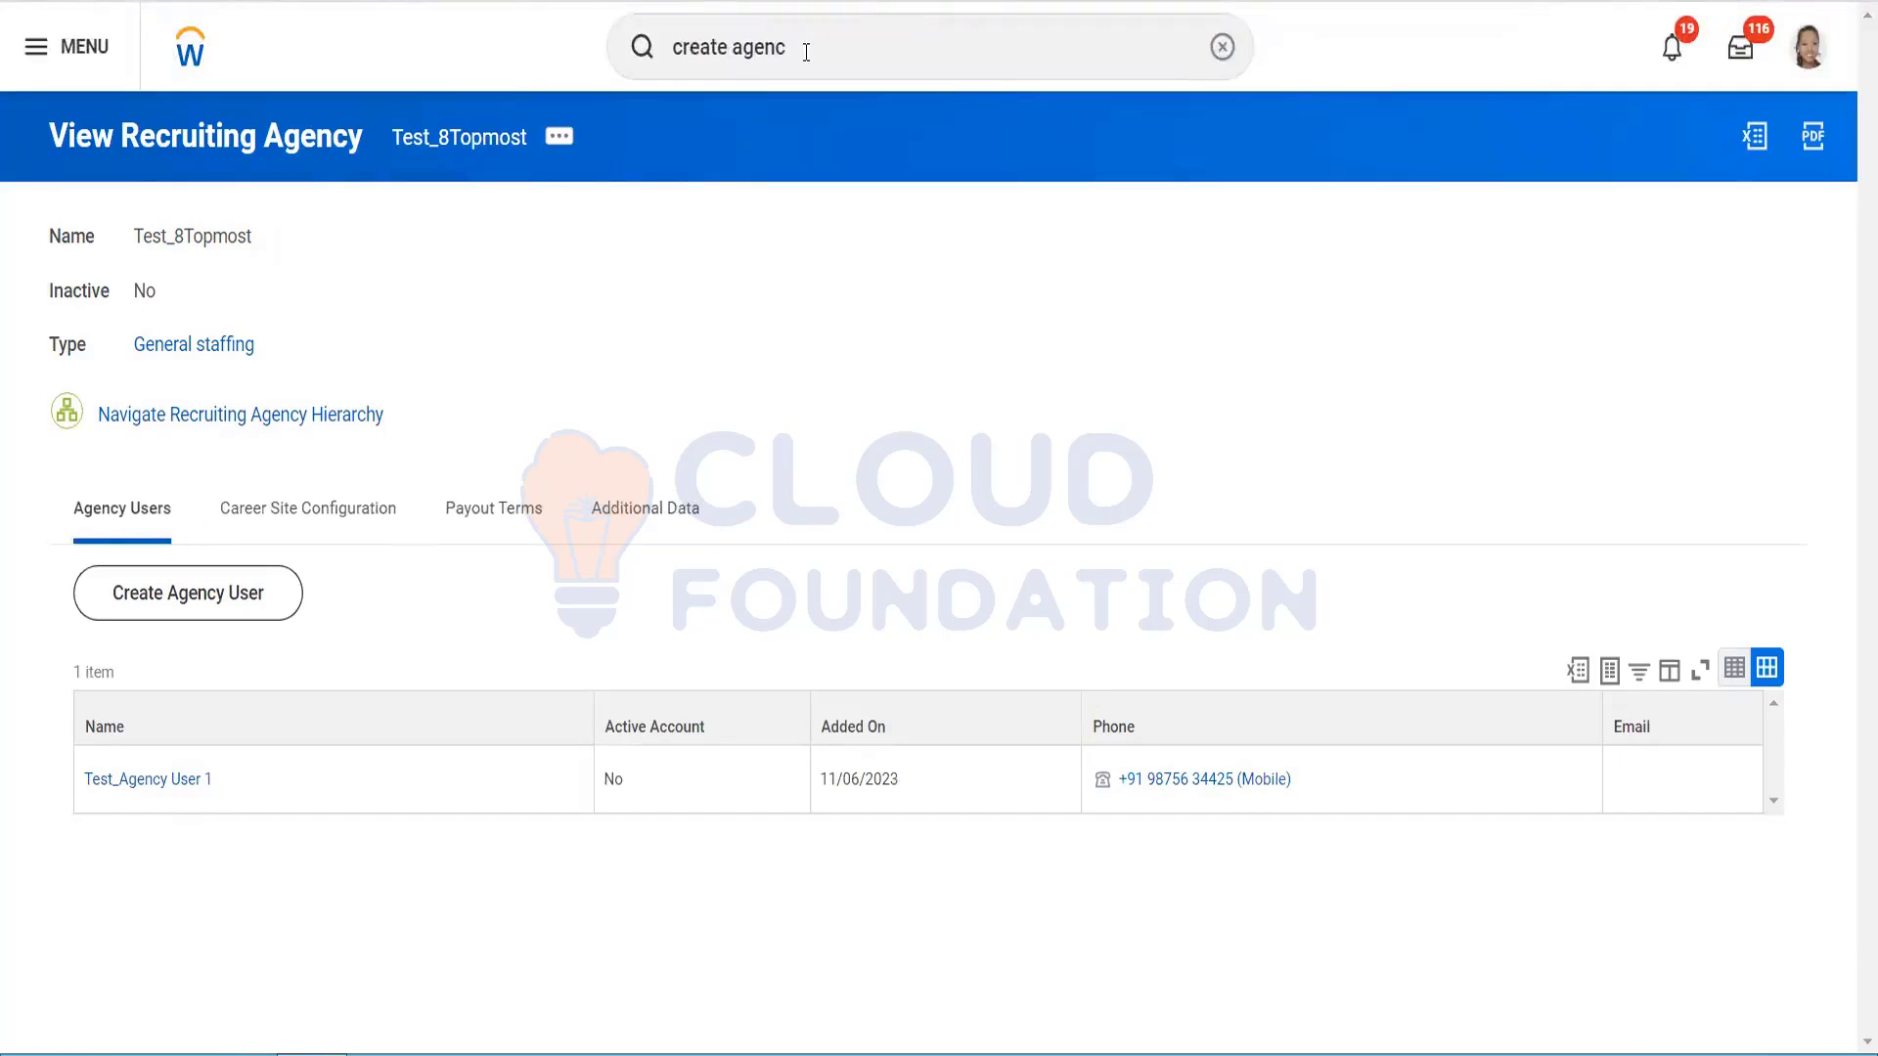
left_click(806, 53)
type("y")
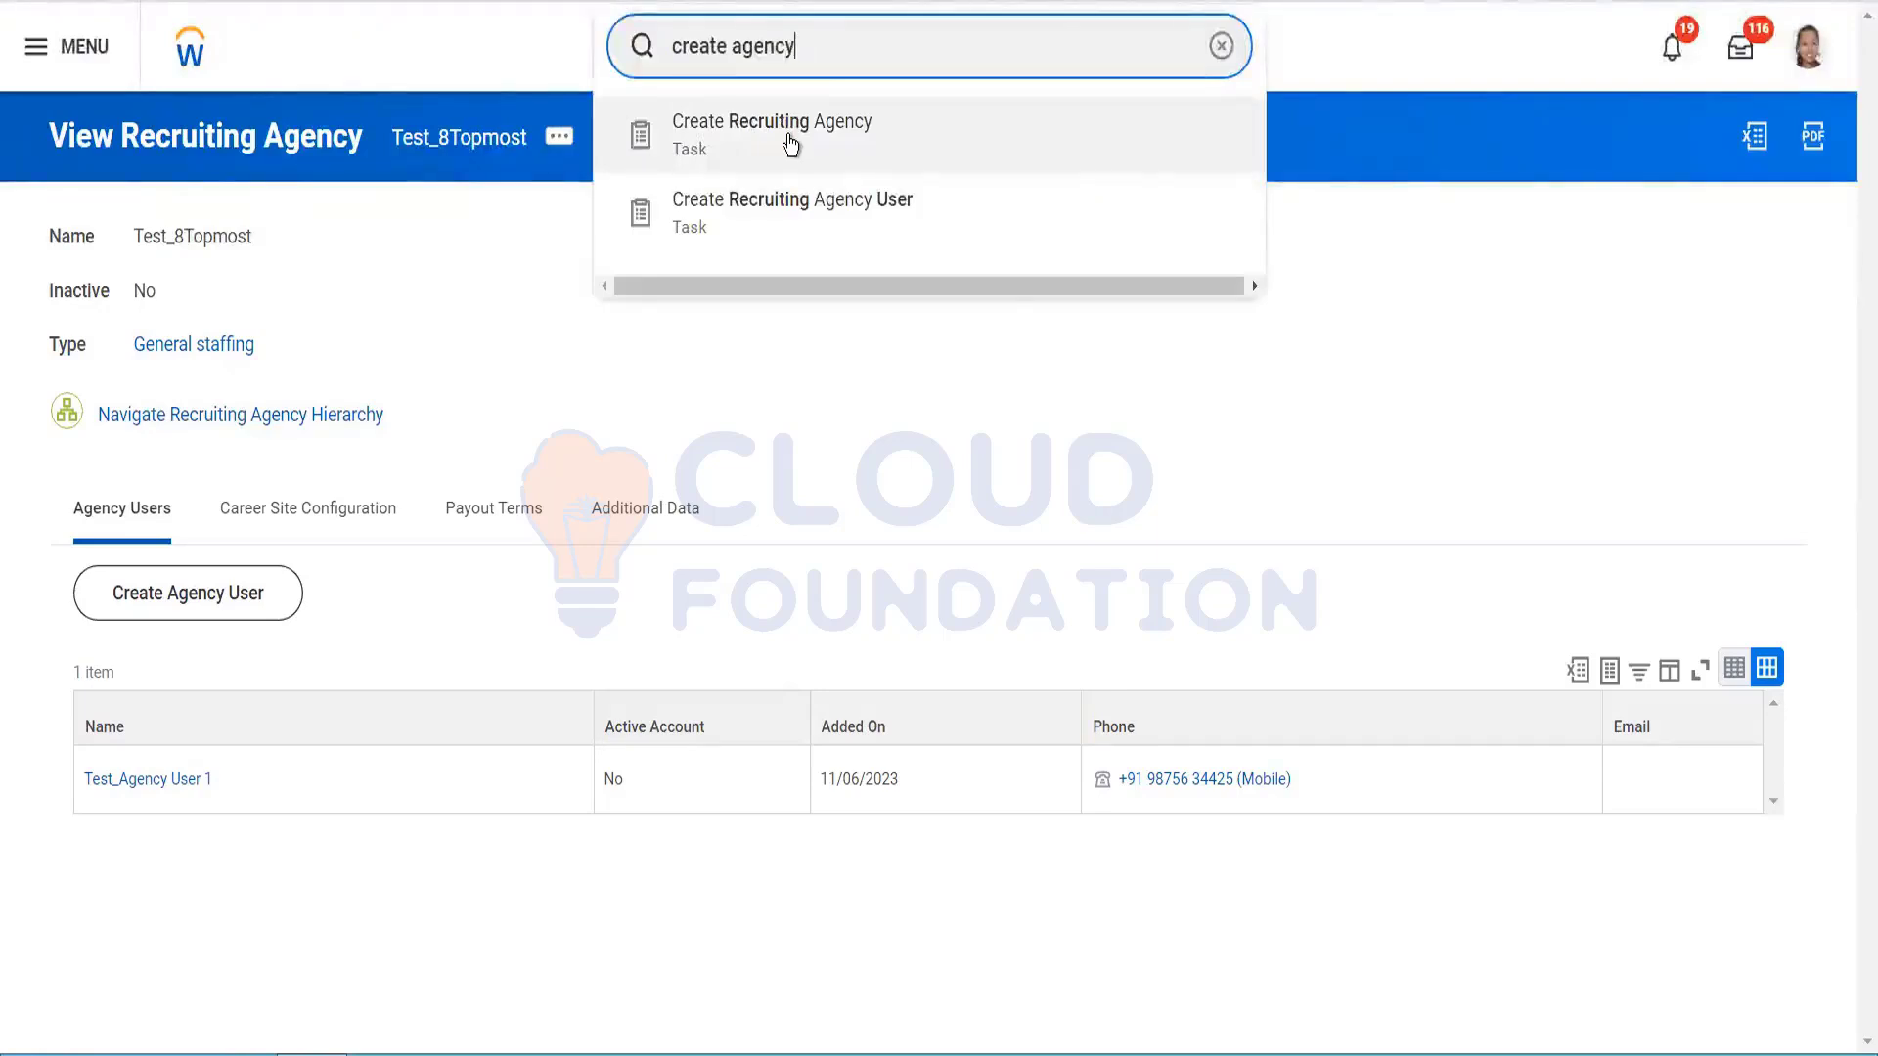
left_click(226, 888)
Step: Check Test_Agency User 1's related actions, including Security Profile, then close them
left_click(227, 789)
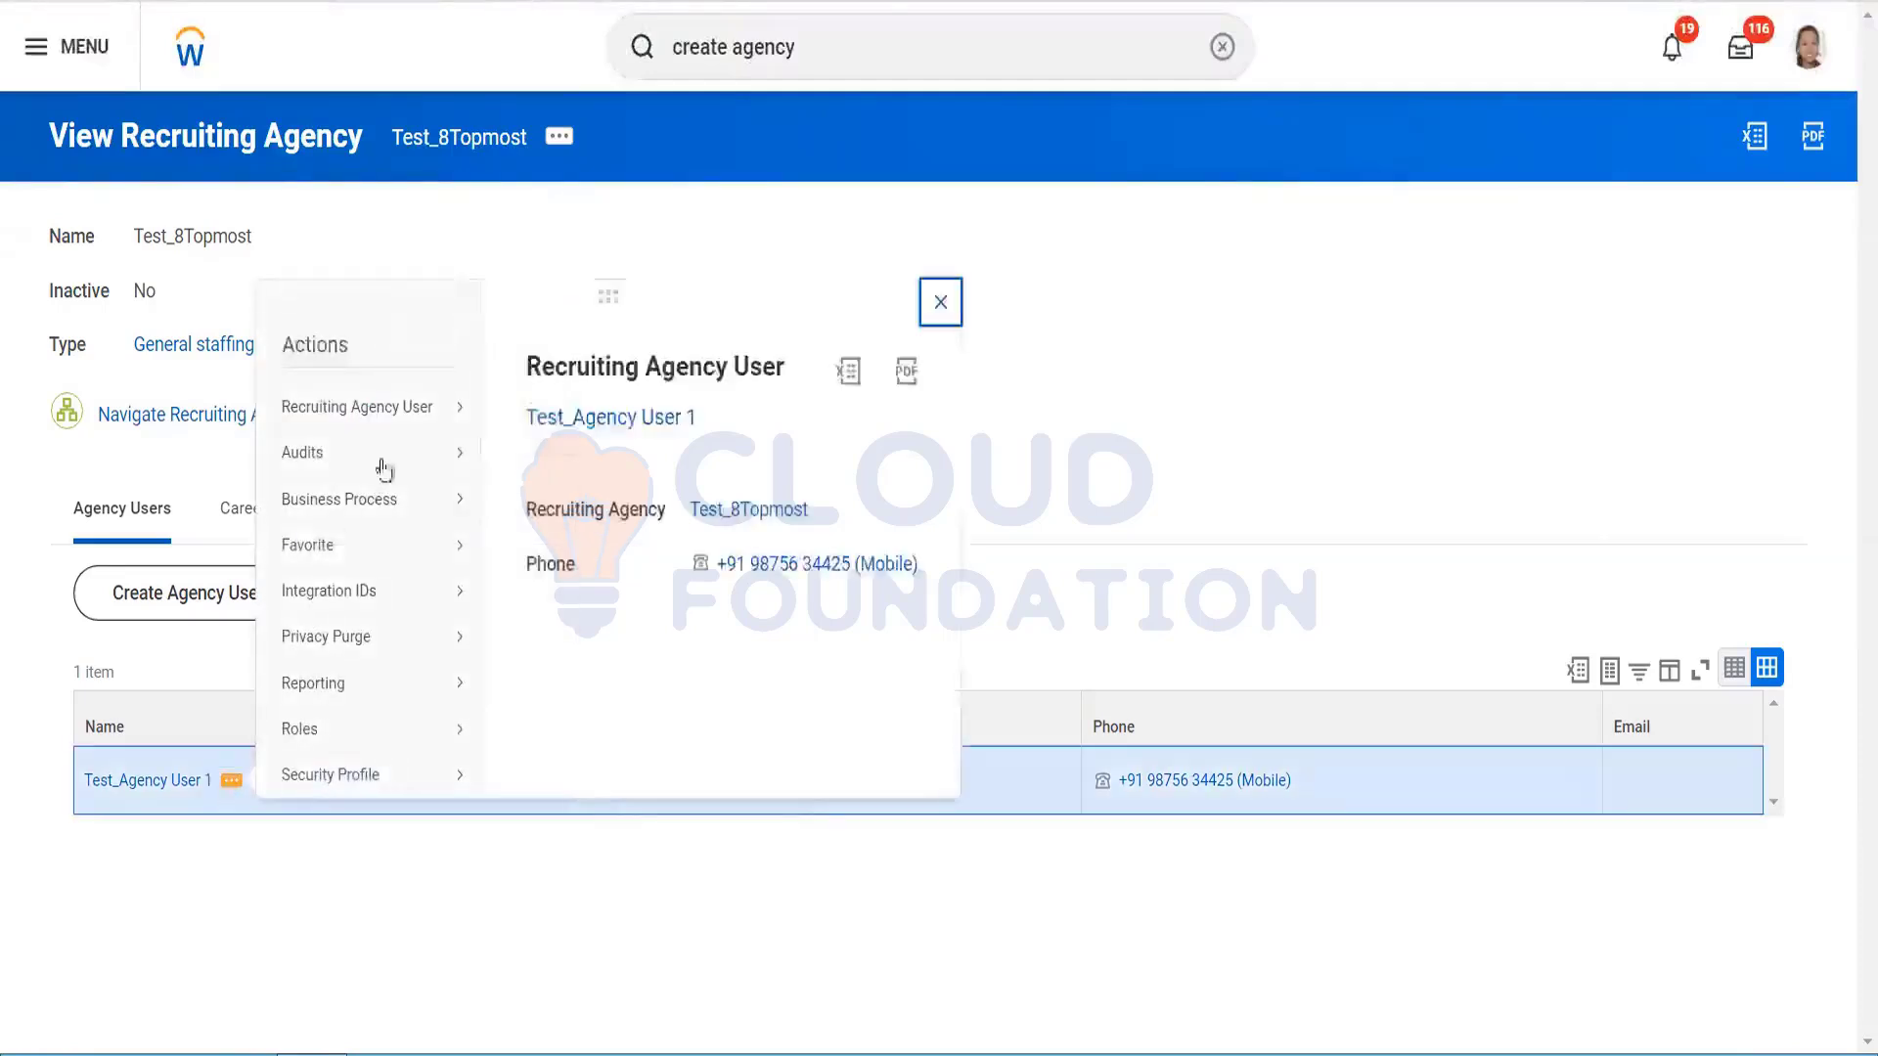
mouse_move(382, 774)
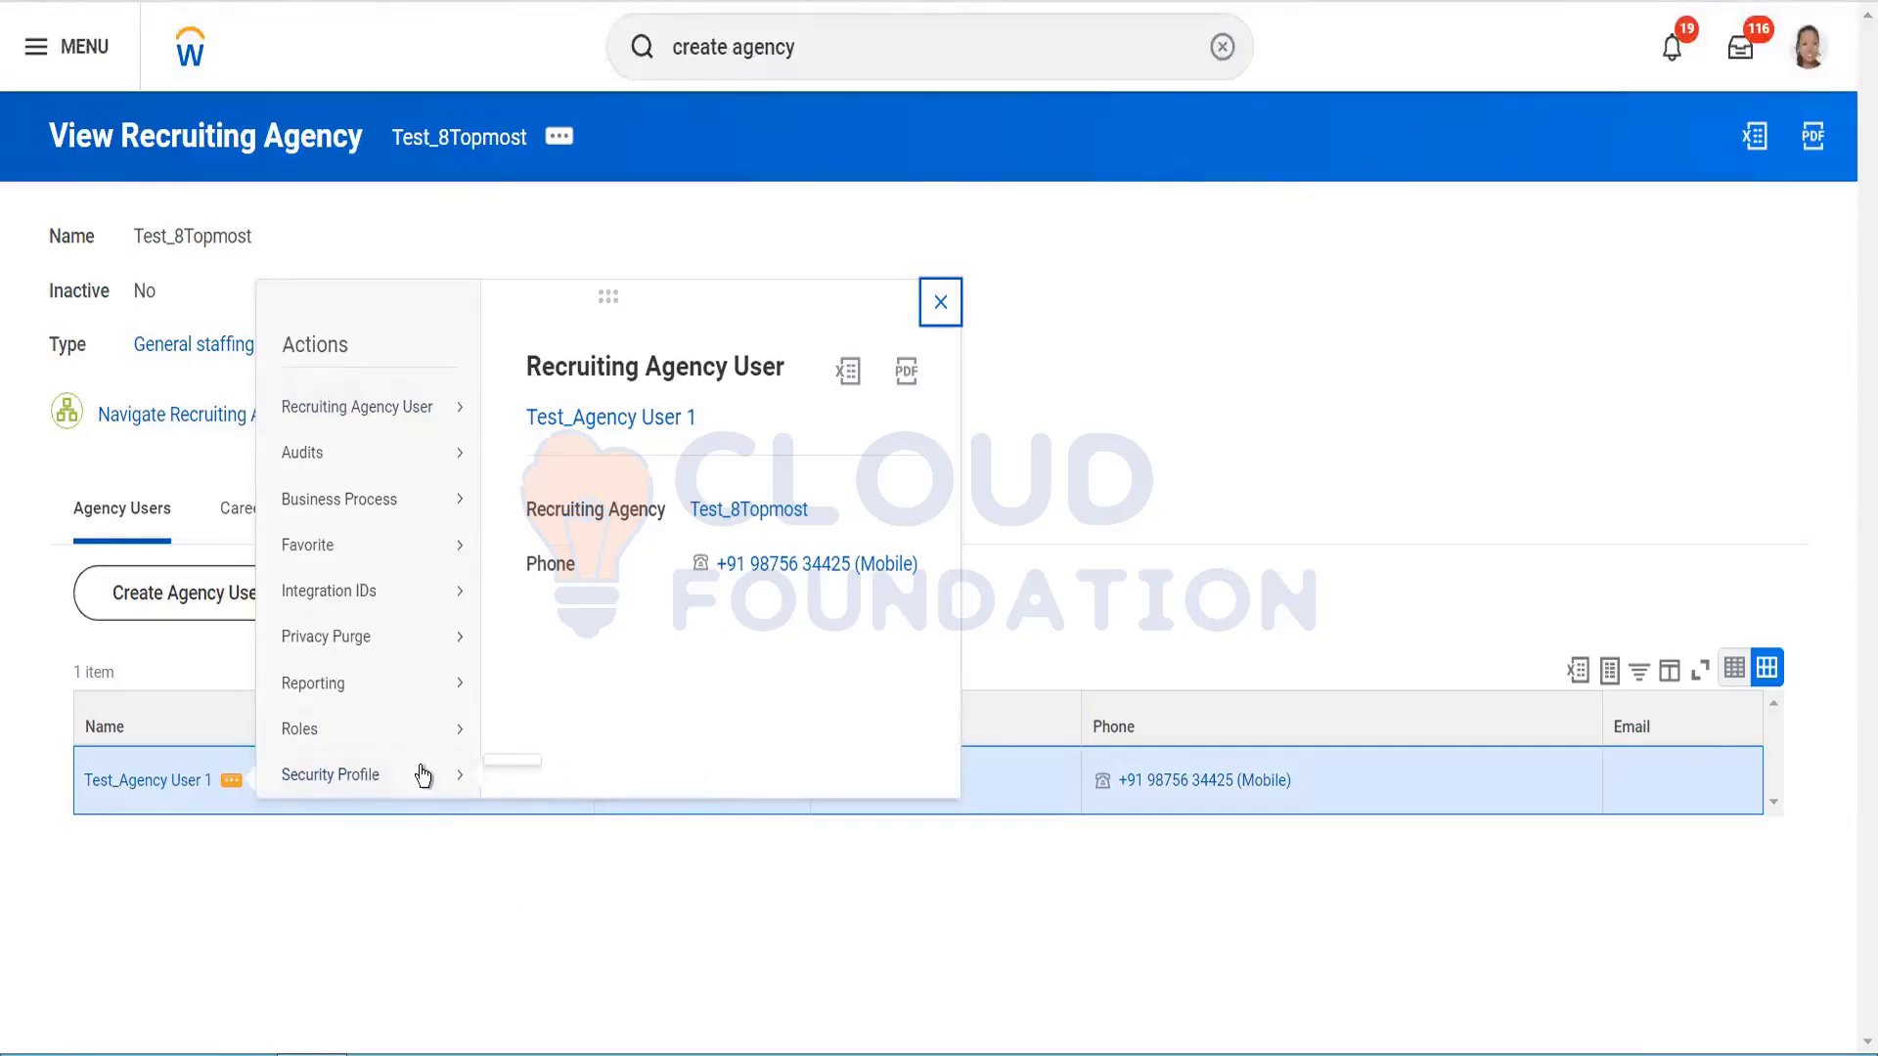
left_click(421, 774)
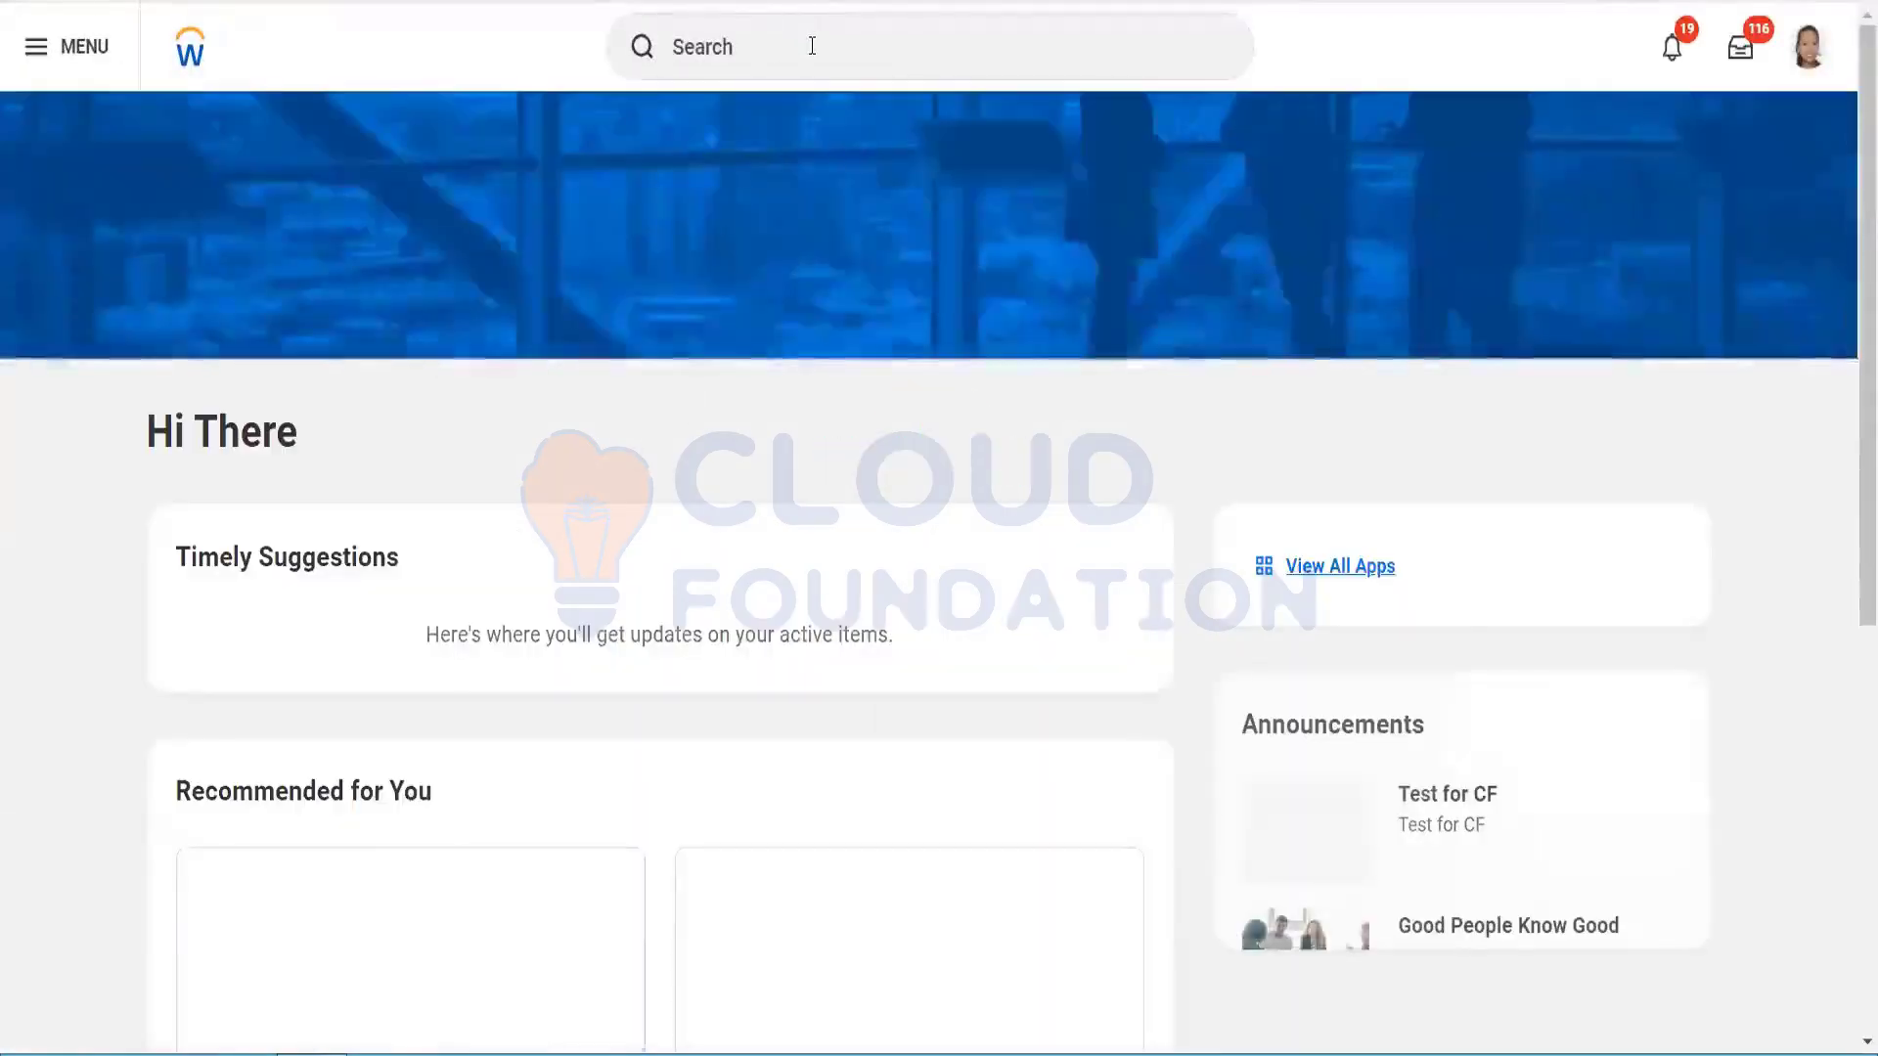
Step: Search Workday for 'topmost' instead of 'create work acc'
left_click(811, 46)
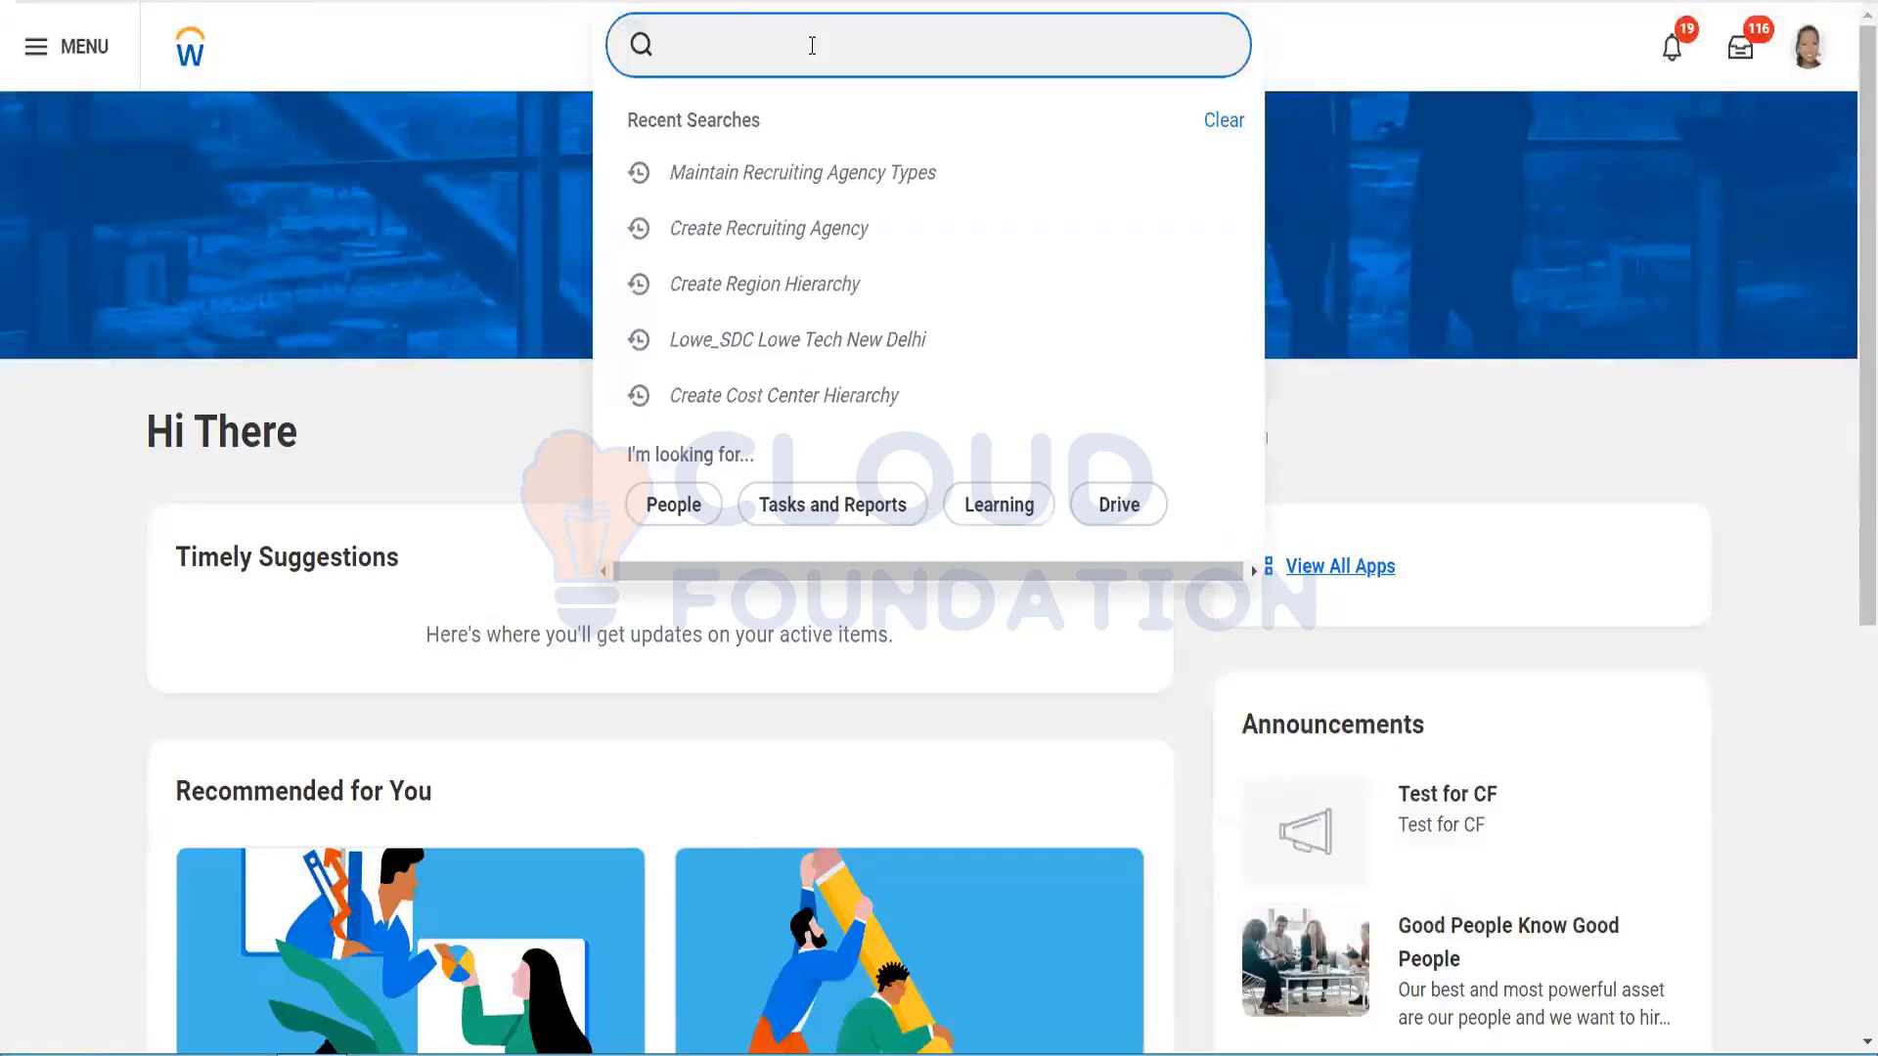
type("create w")
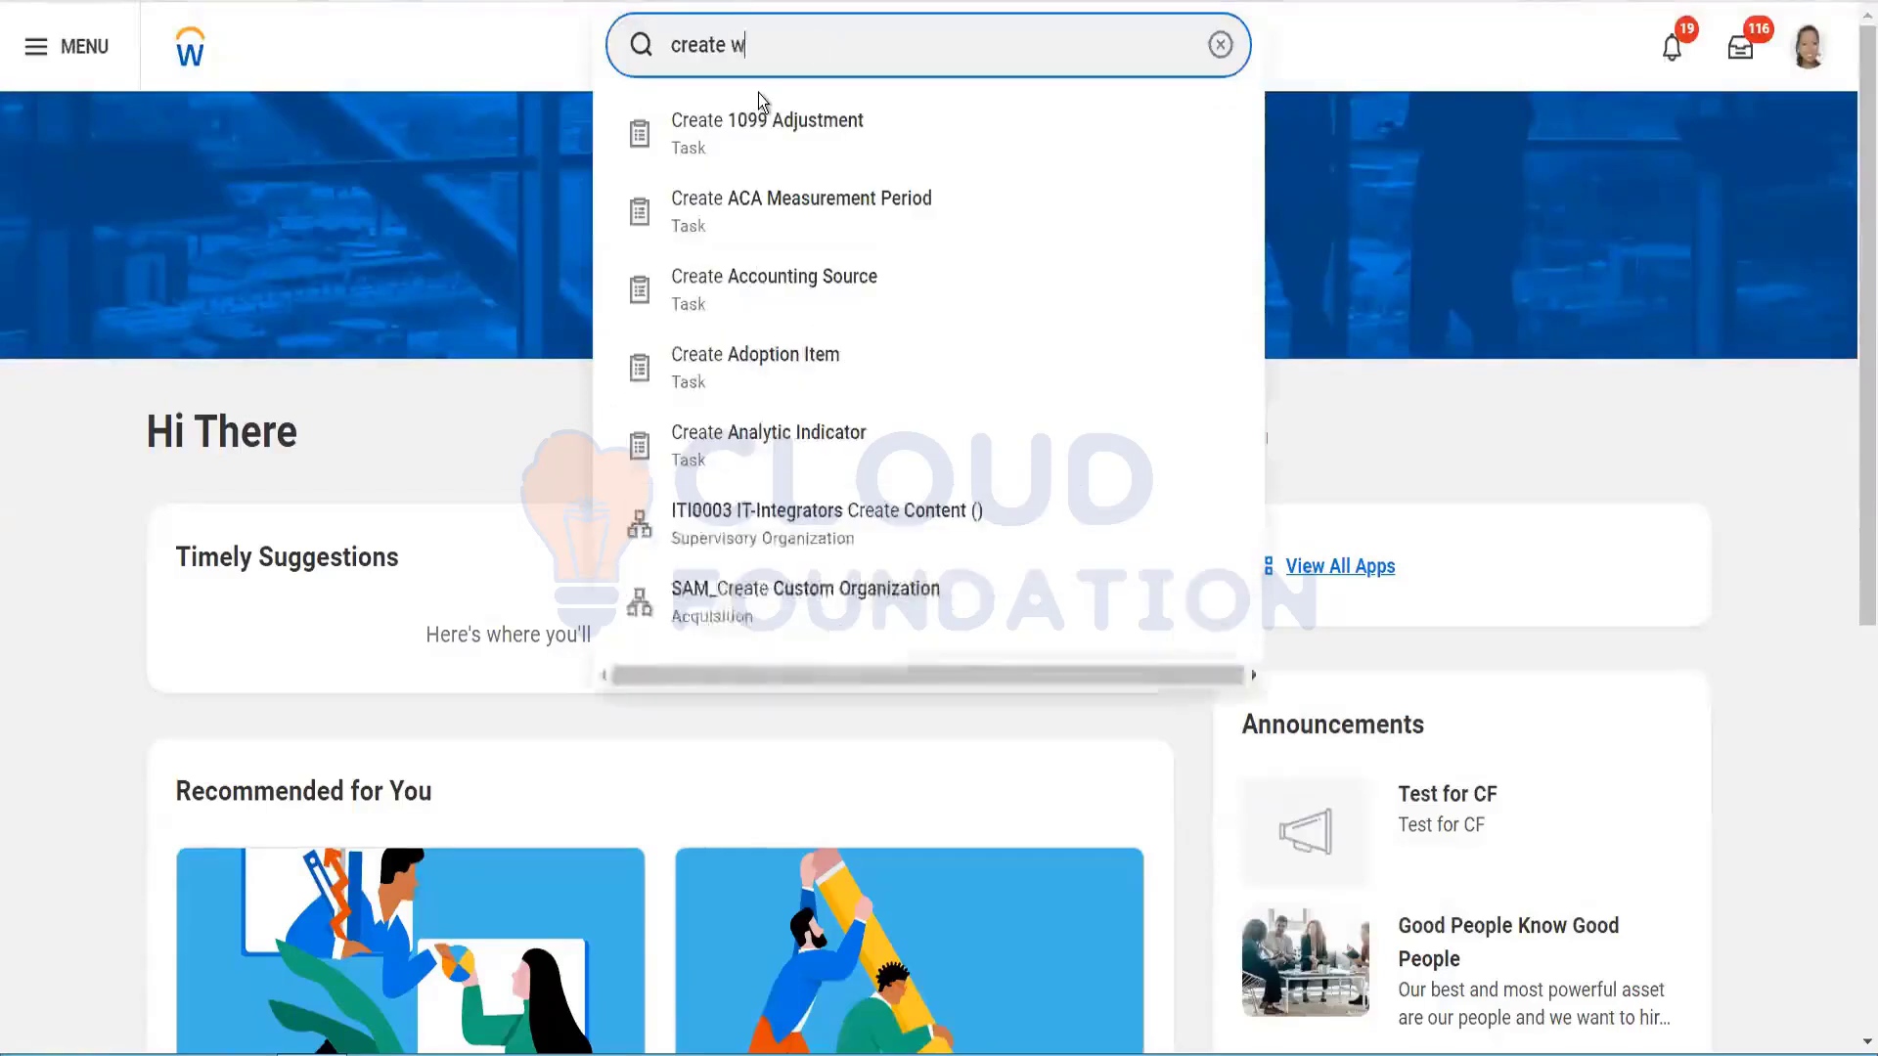
type("ork acc")
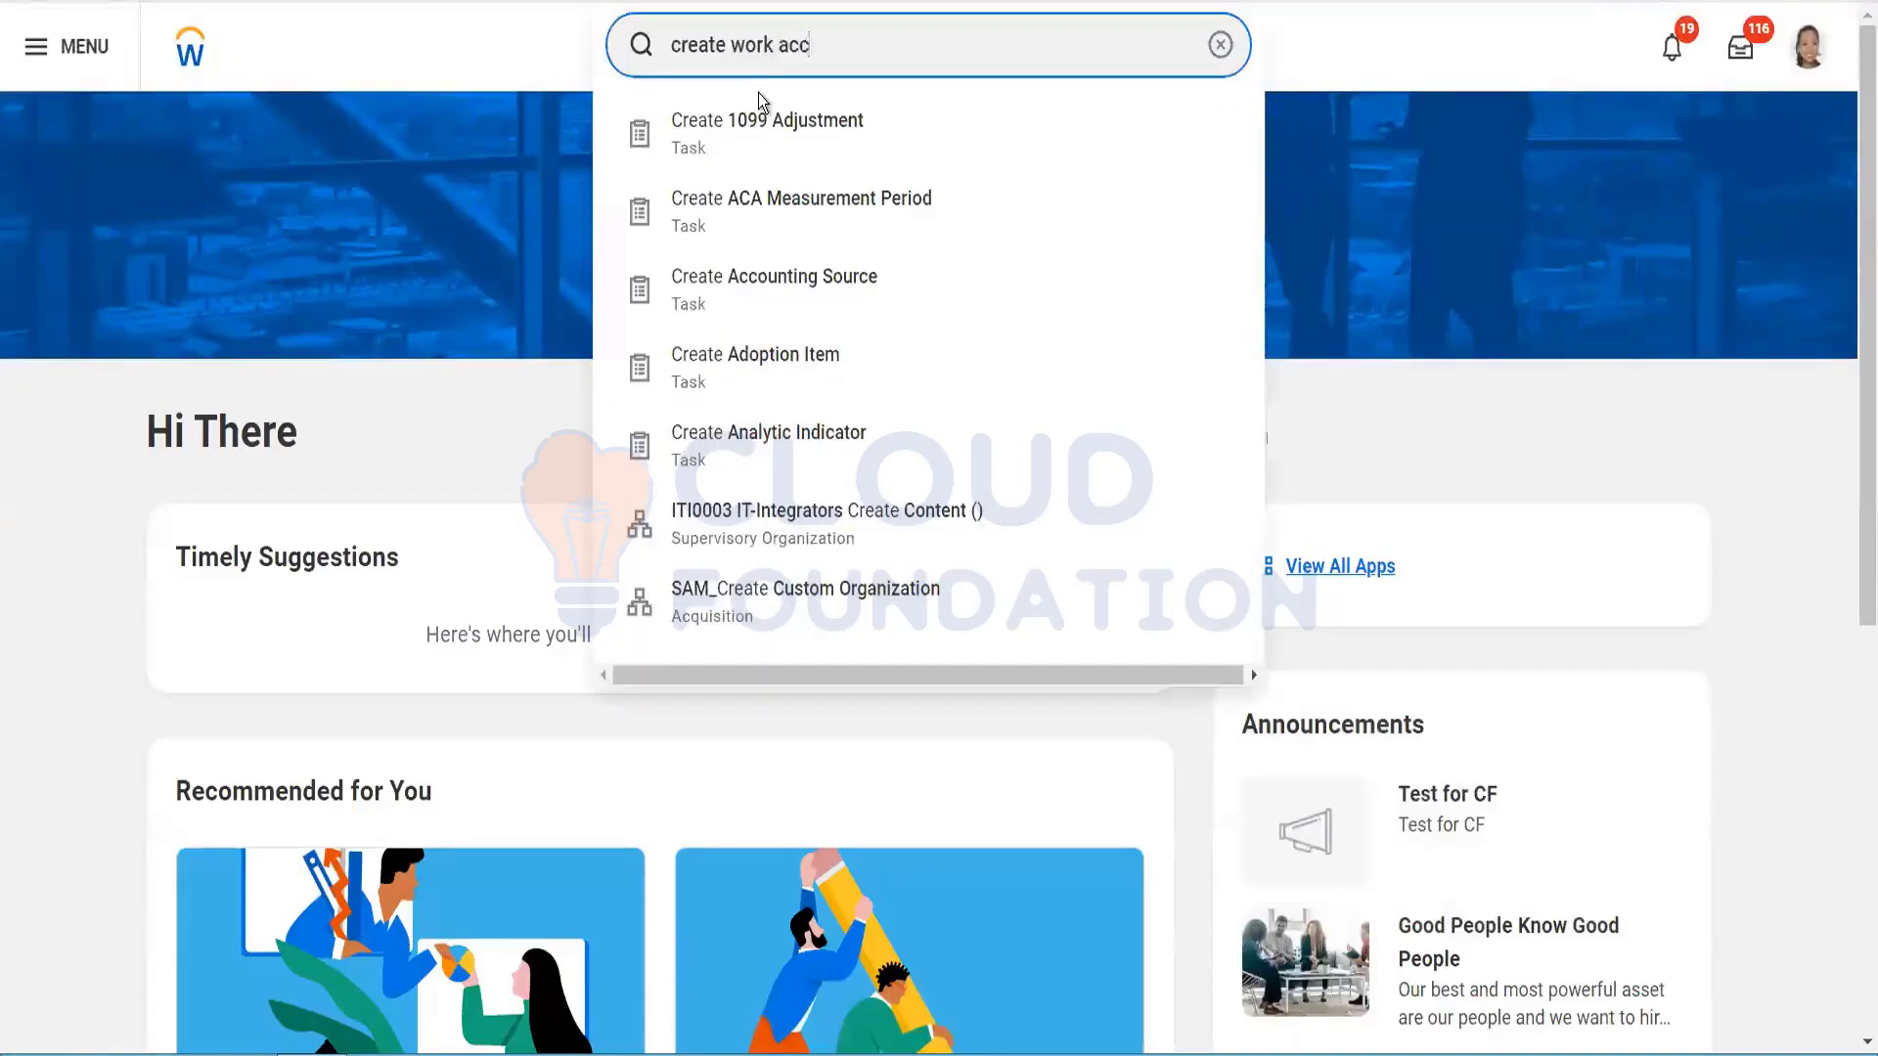
key("ctrl+shift+Left")
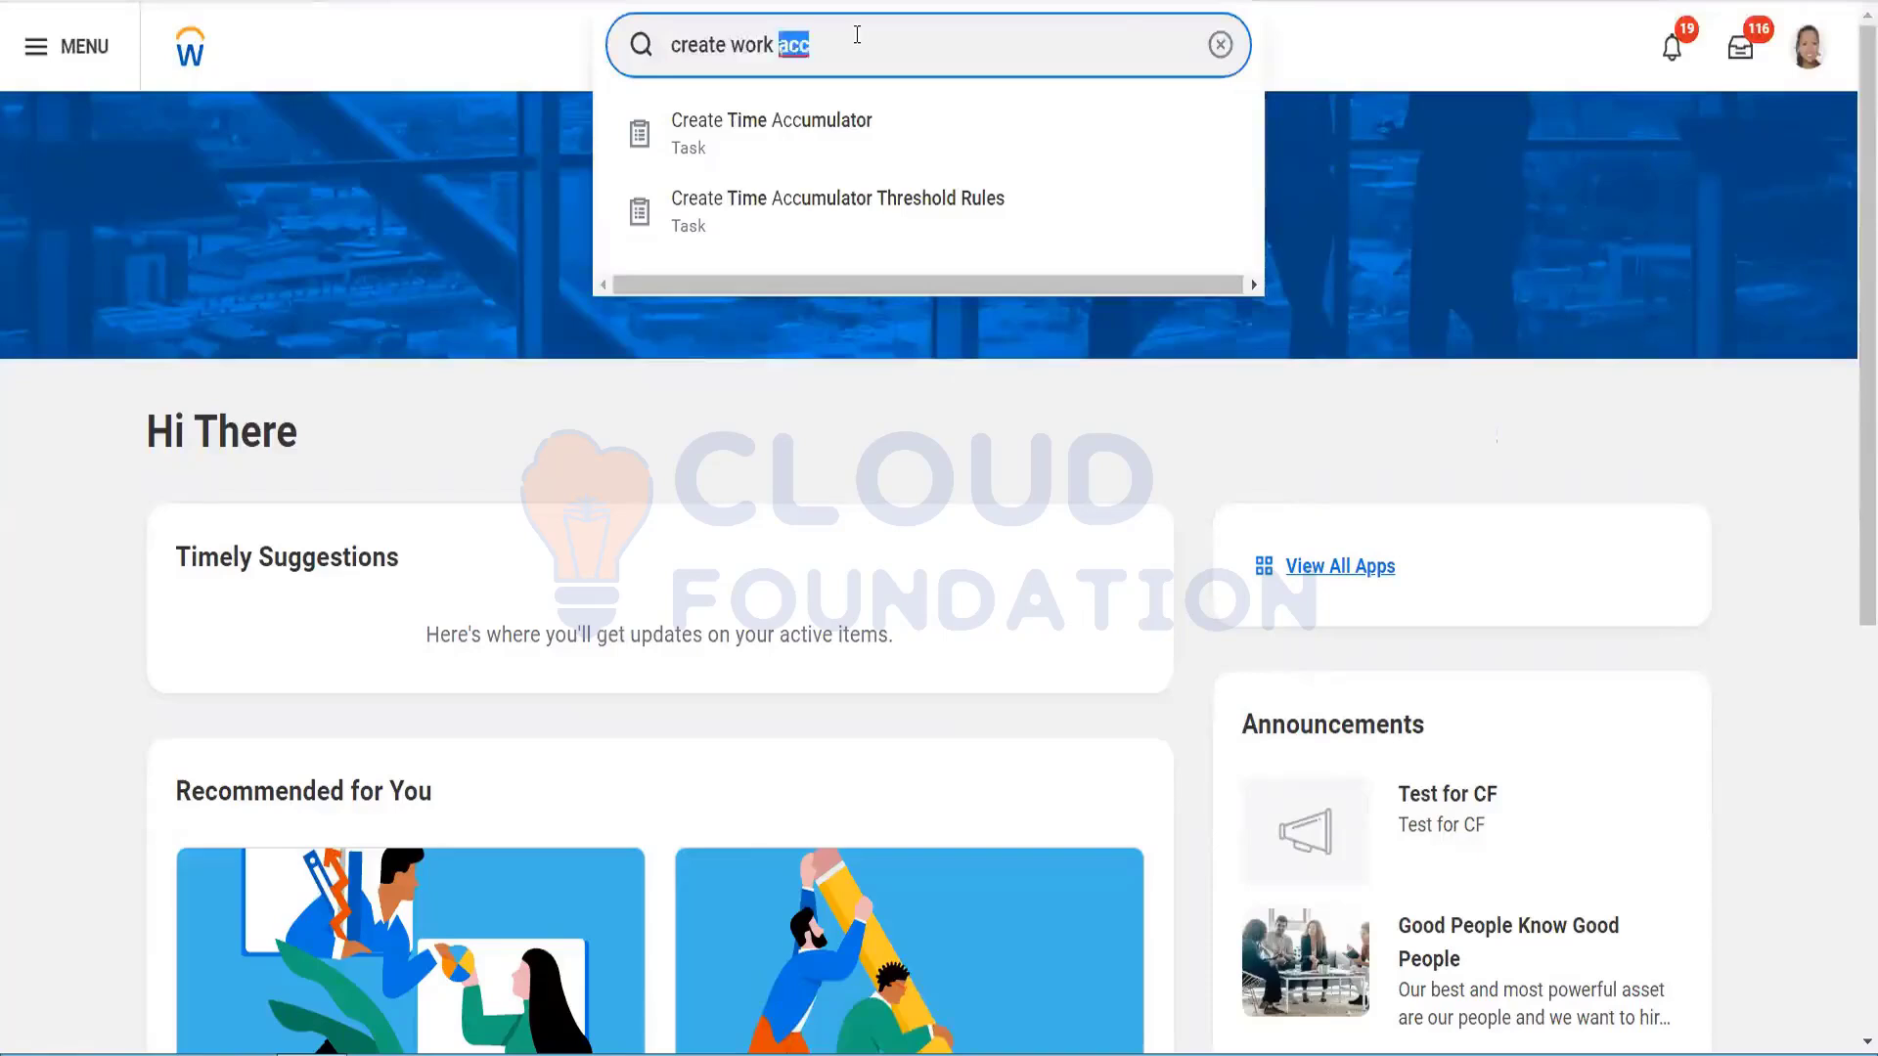
key("ctrl+shift+Left")
key("ctrl+shift+Left")
key("BackSpace")
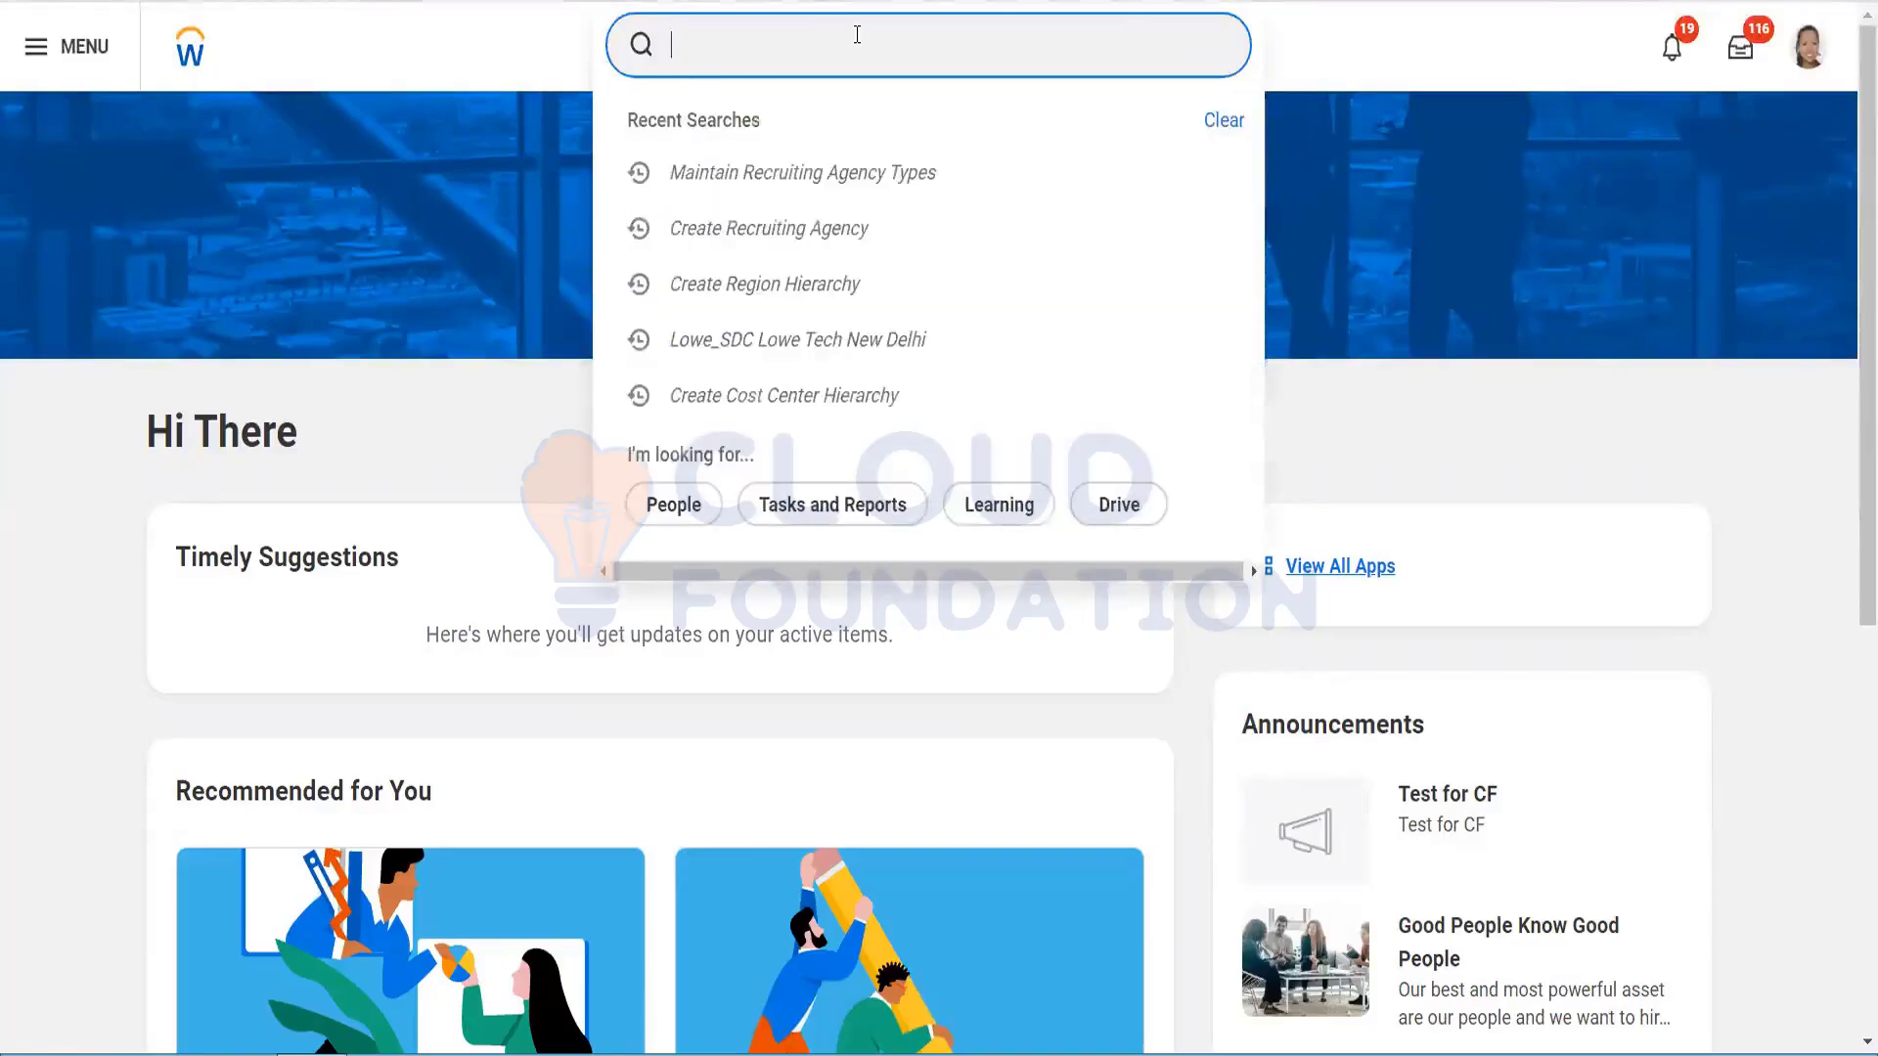
type("top")
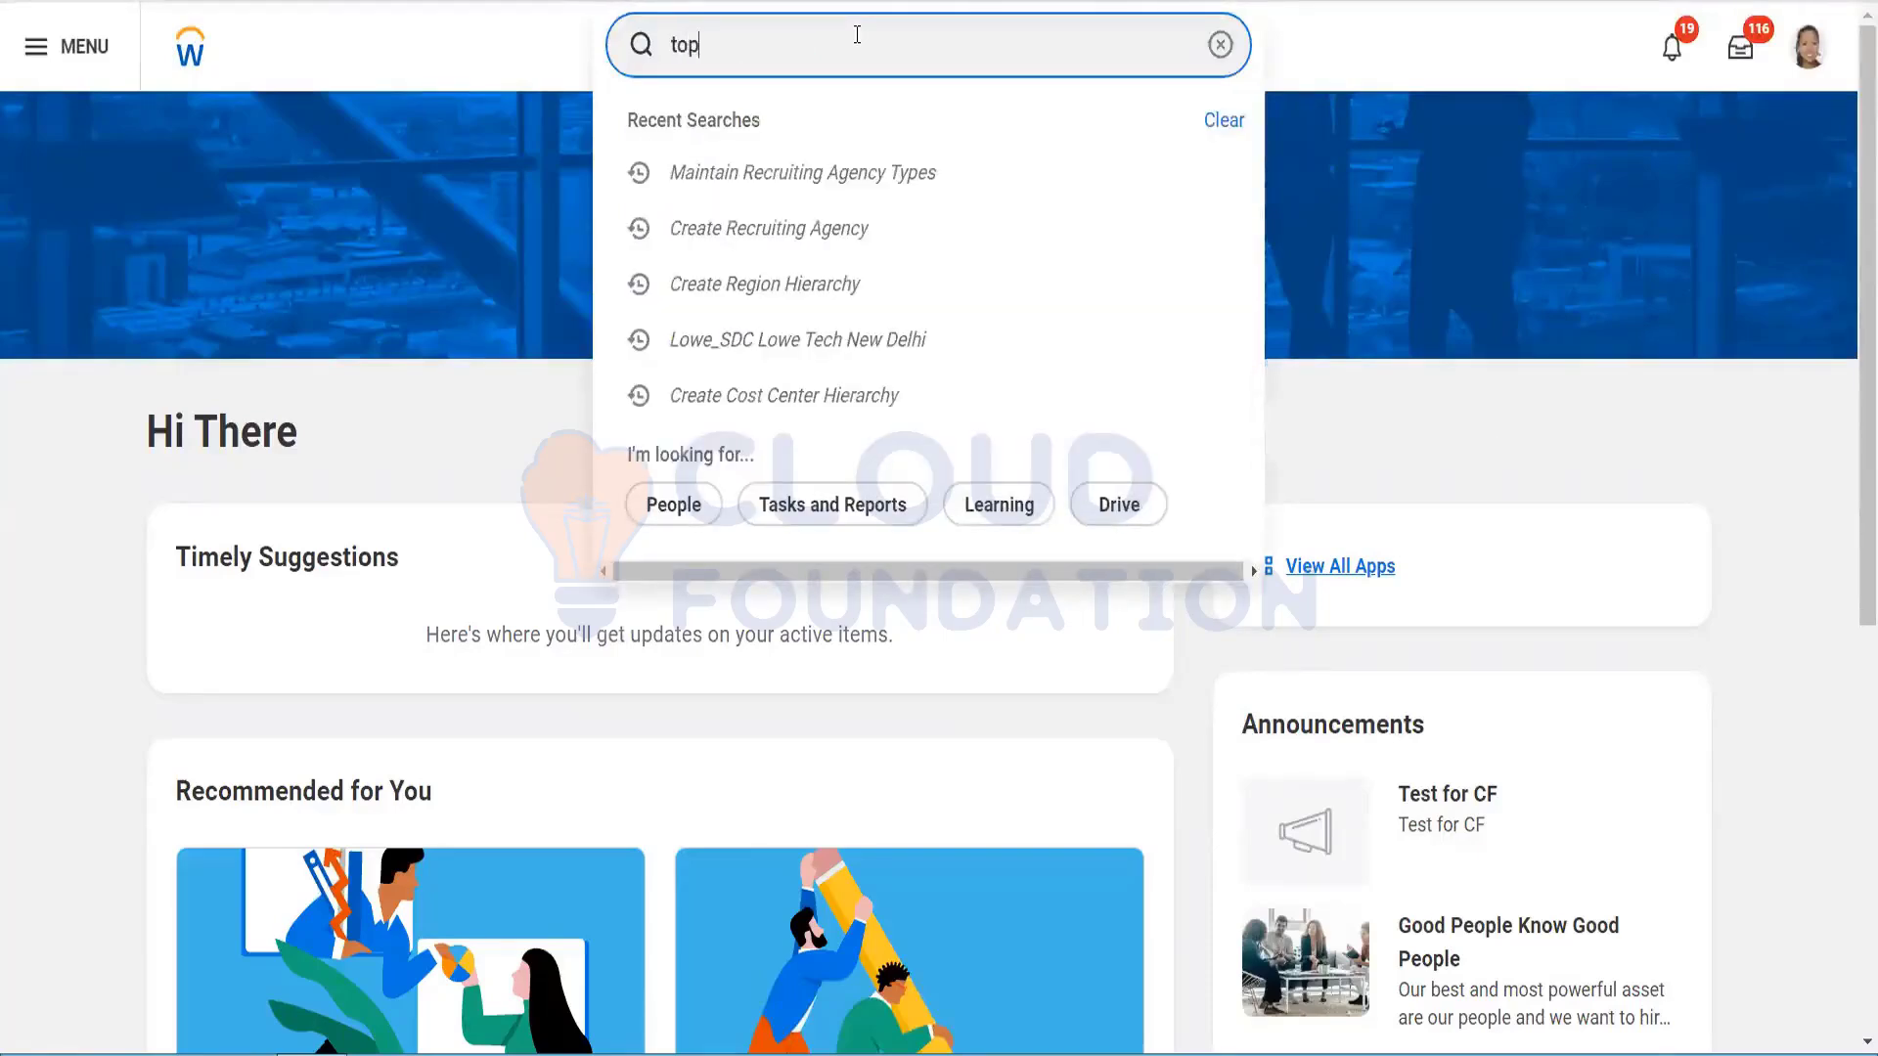
type("most")
key("Return")
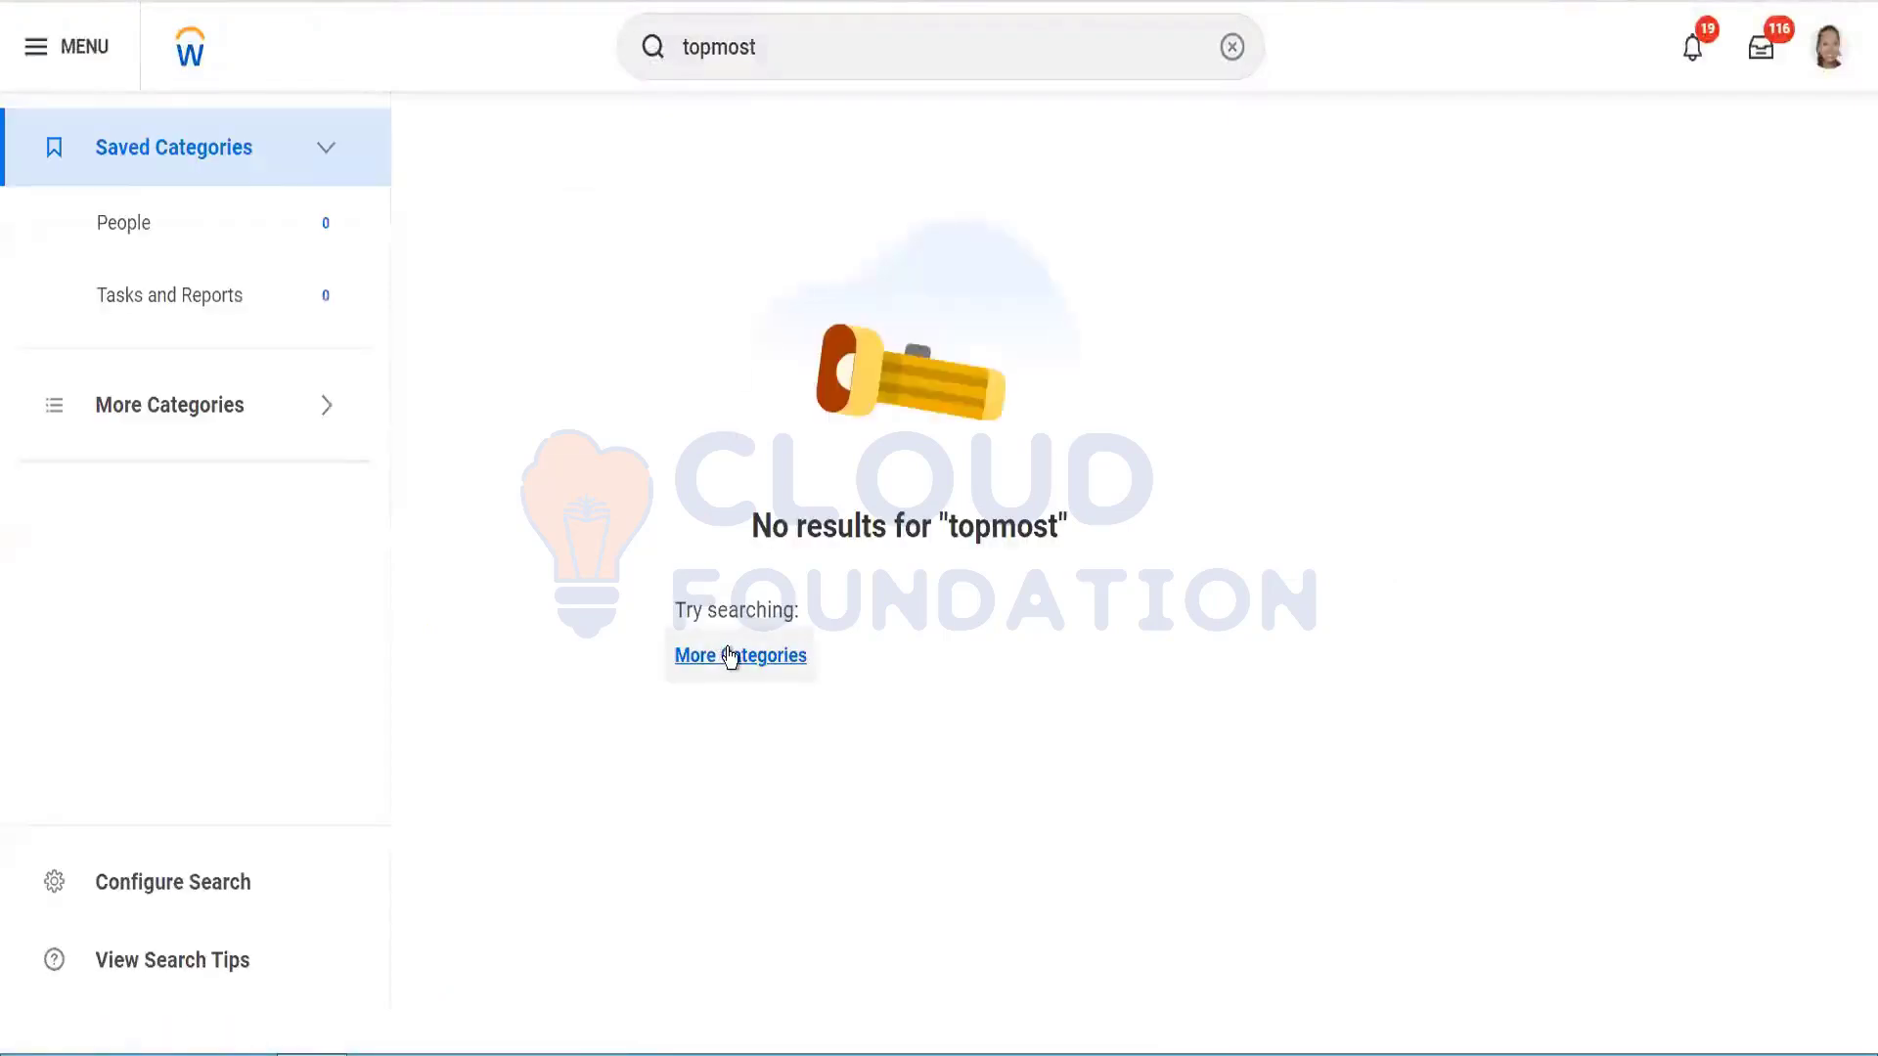
Step: Widen to more categories, then search 'view agency' and launch View Recruiting Agency
left_click(730, 655)
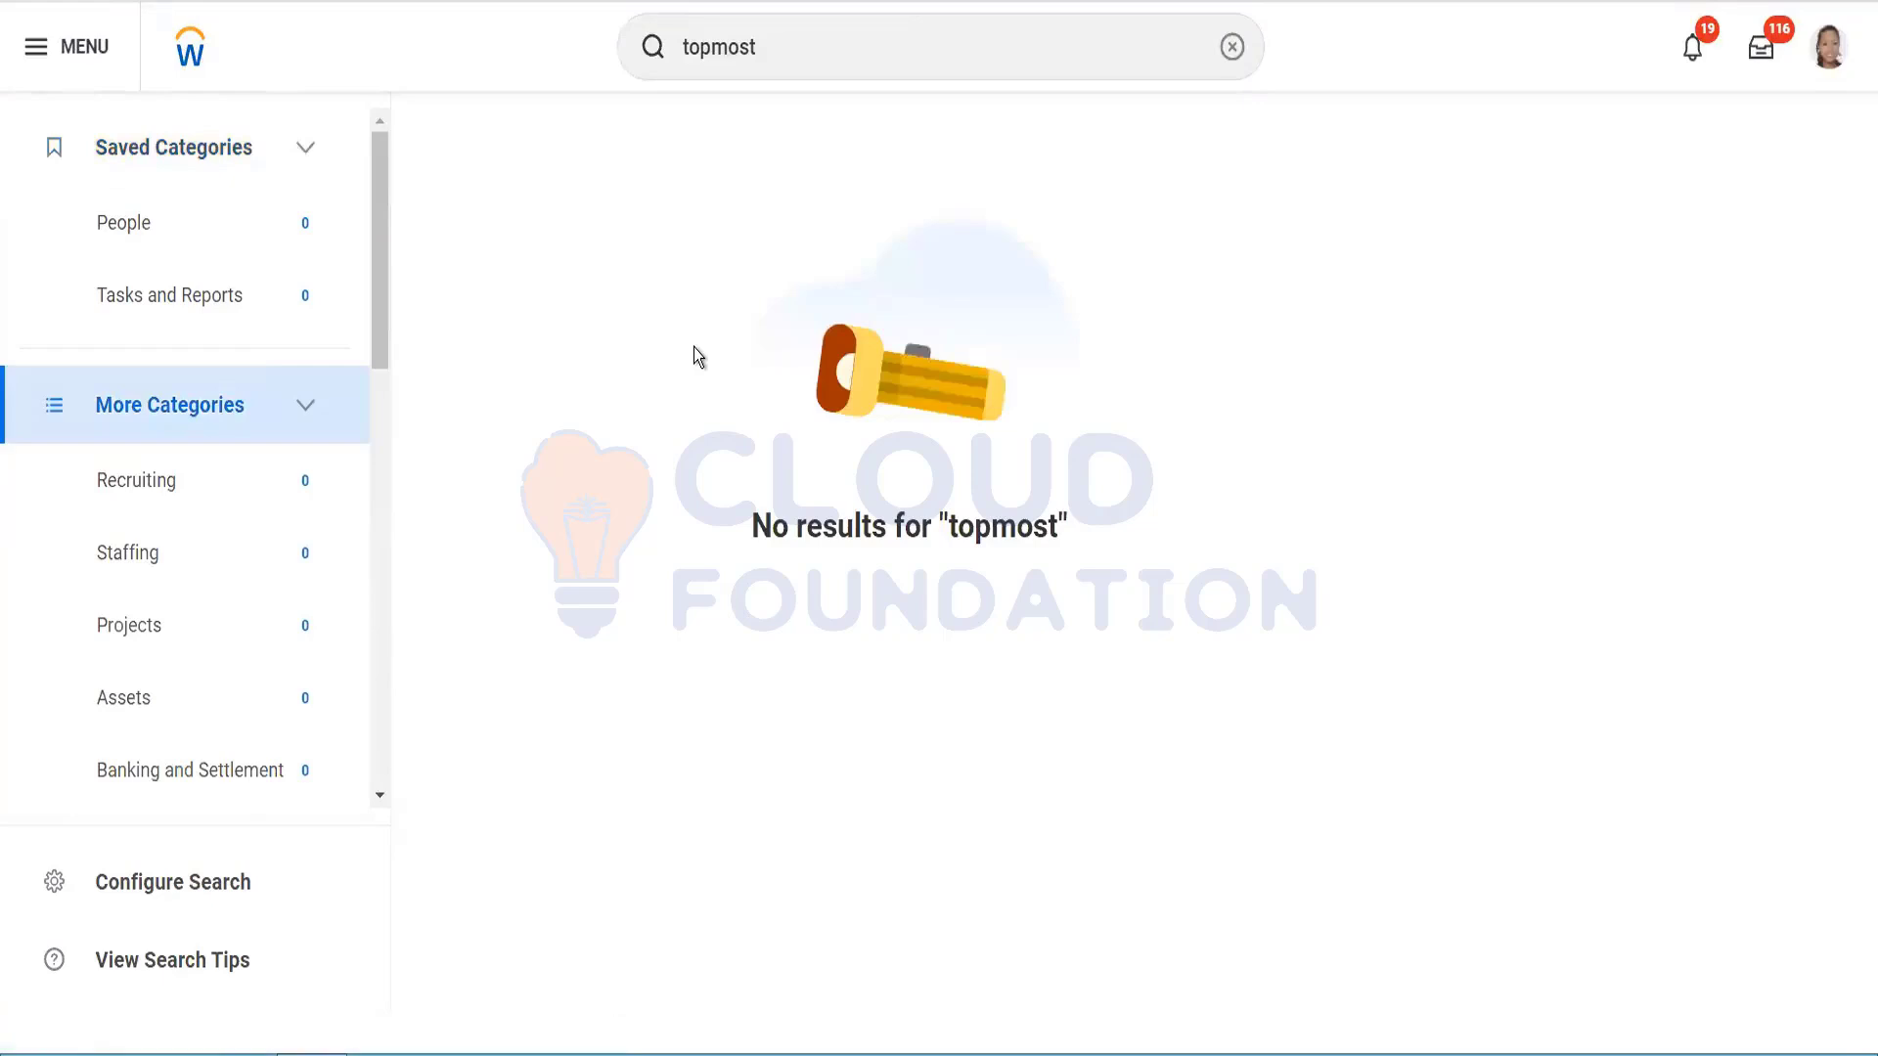
left_click_drag(378, 303, 432, 88)
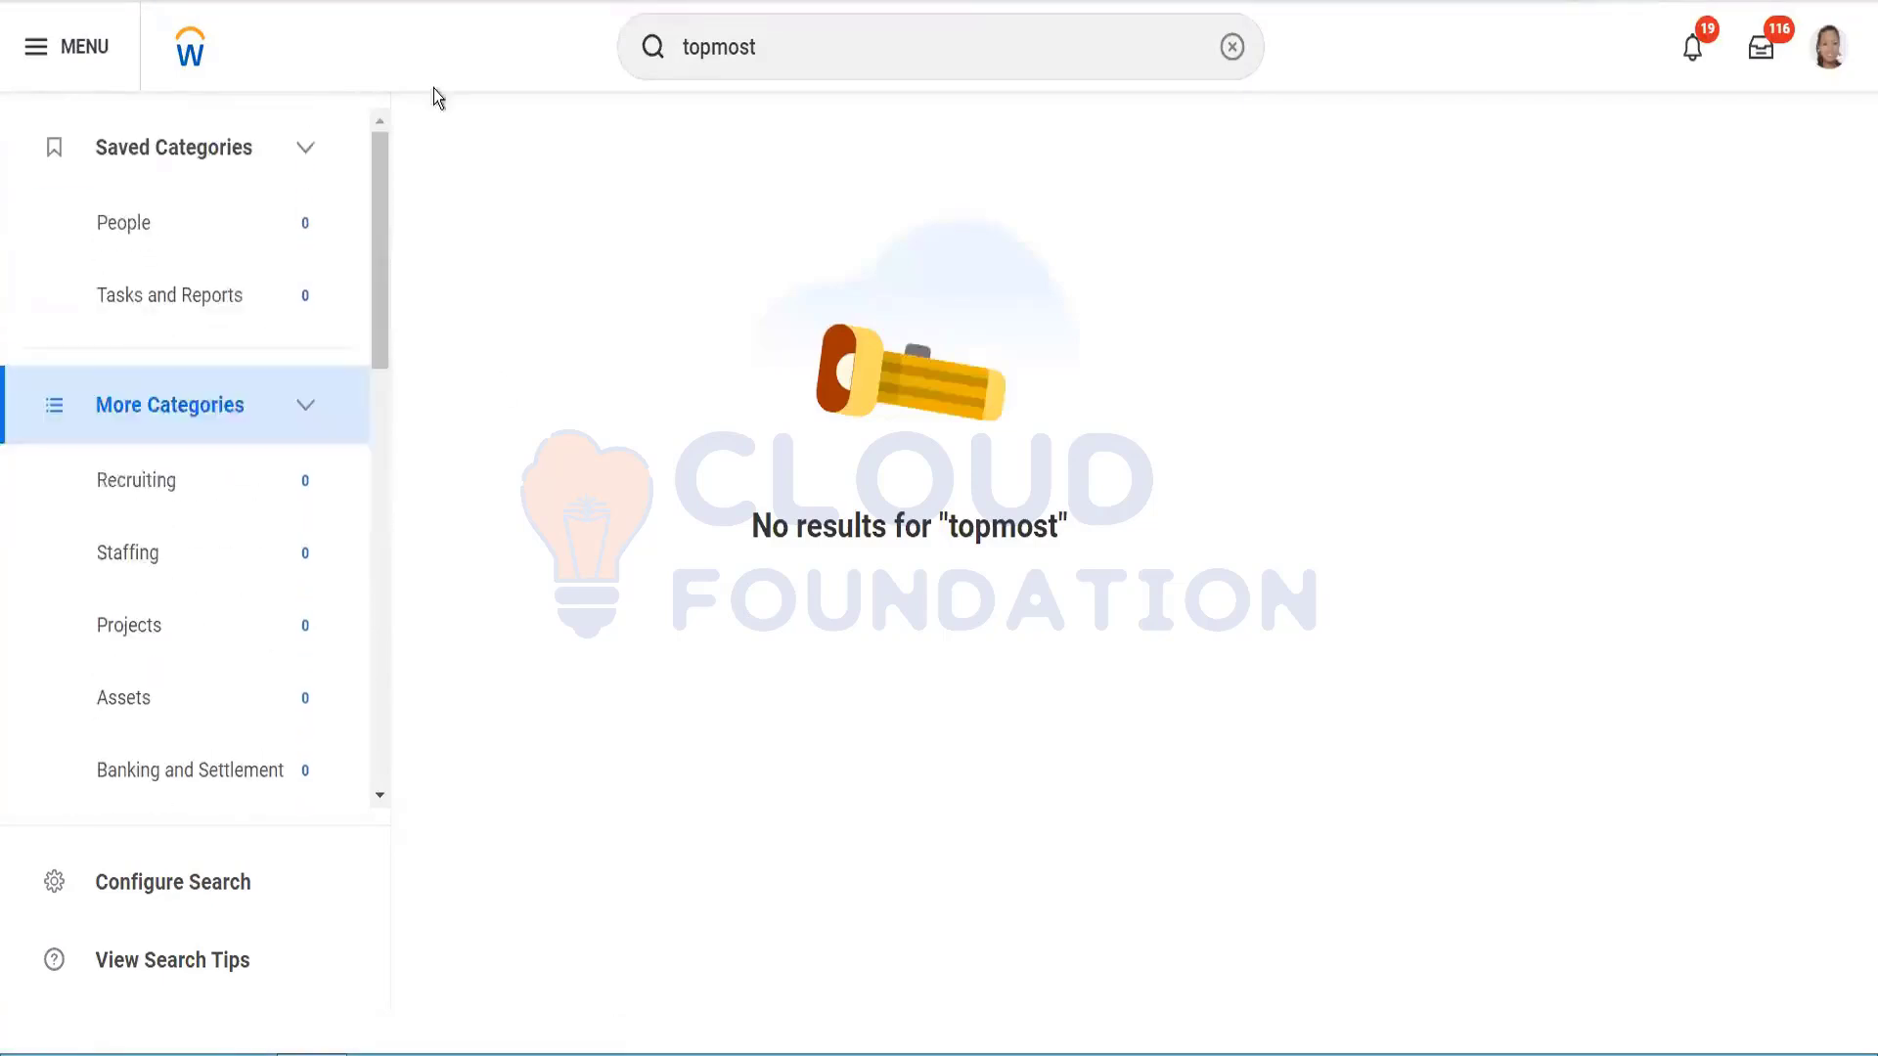
left_click(781, 46)
key("BackSpace")
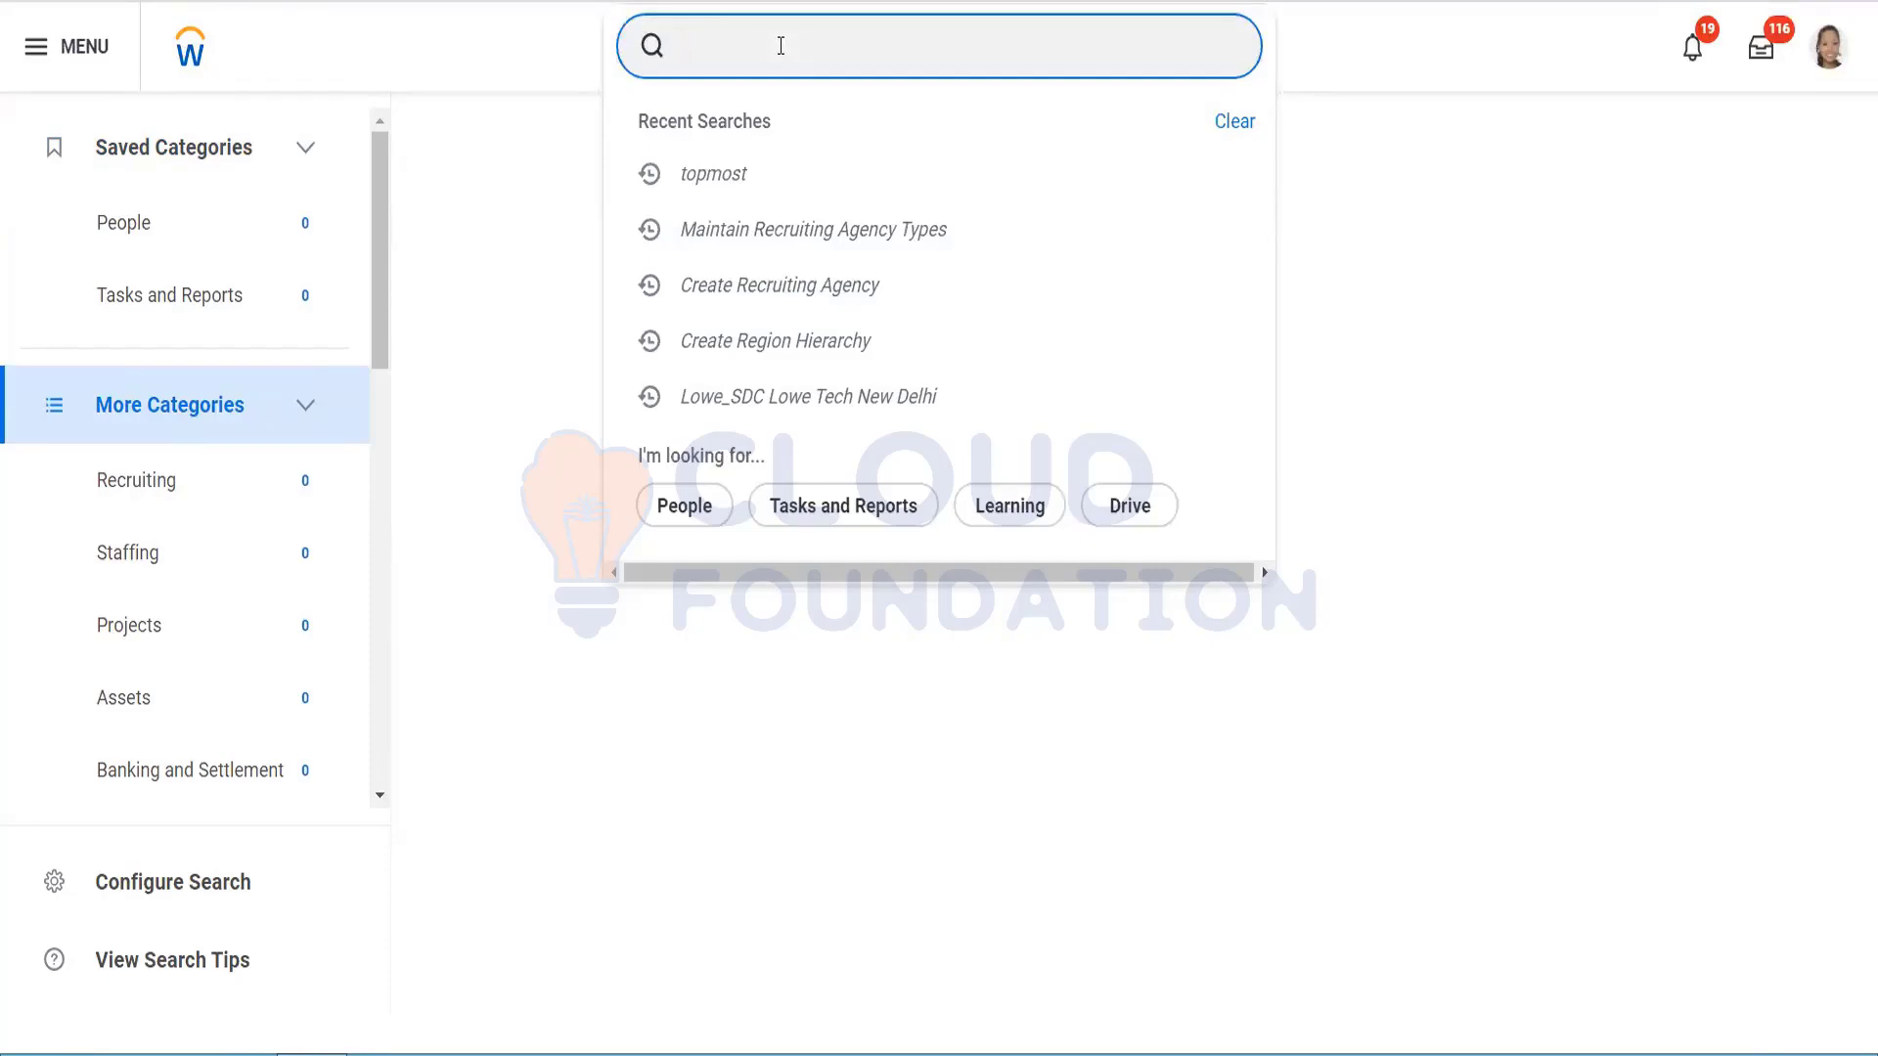
type("agency")
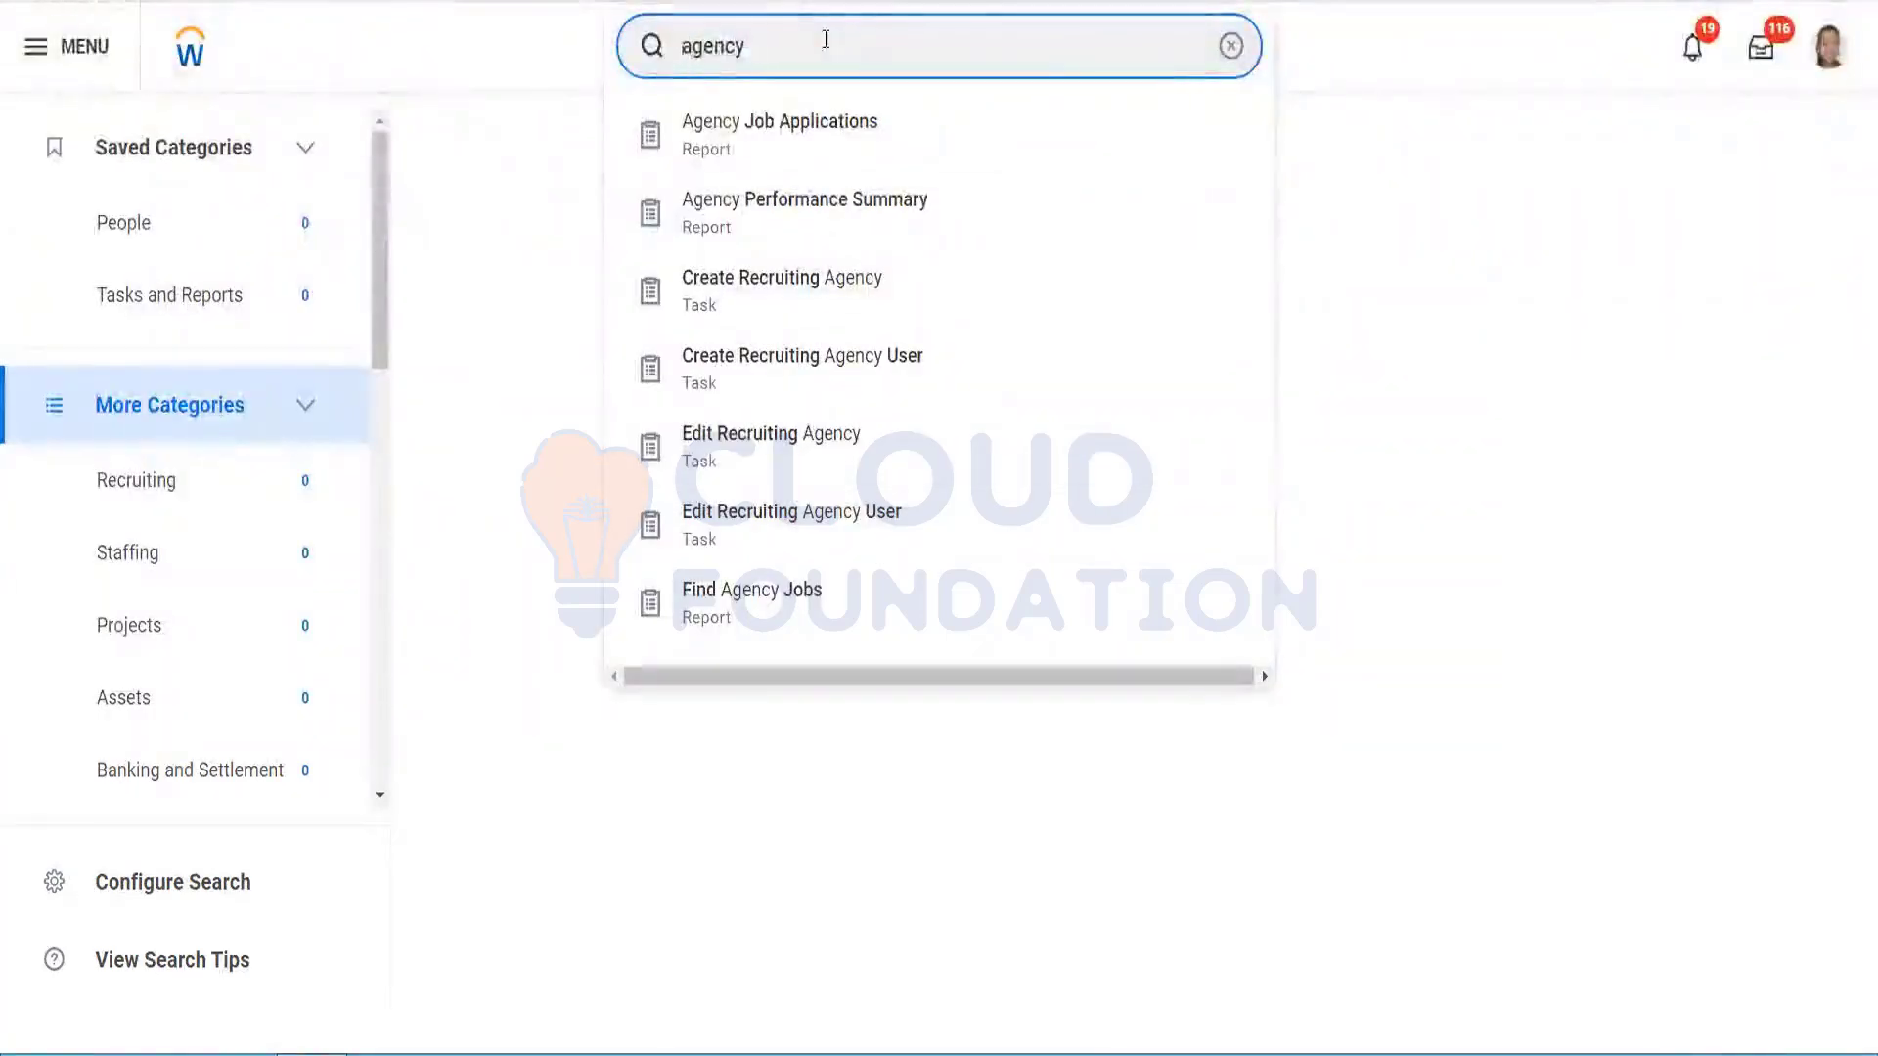
key("Home")
type("view")
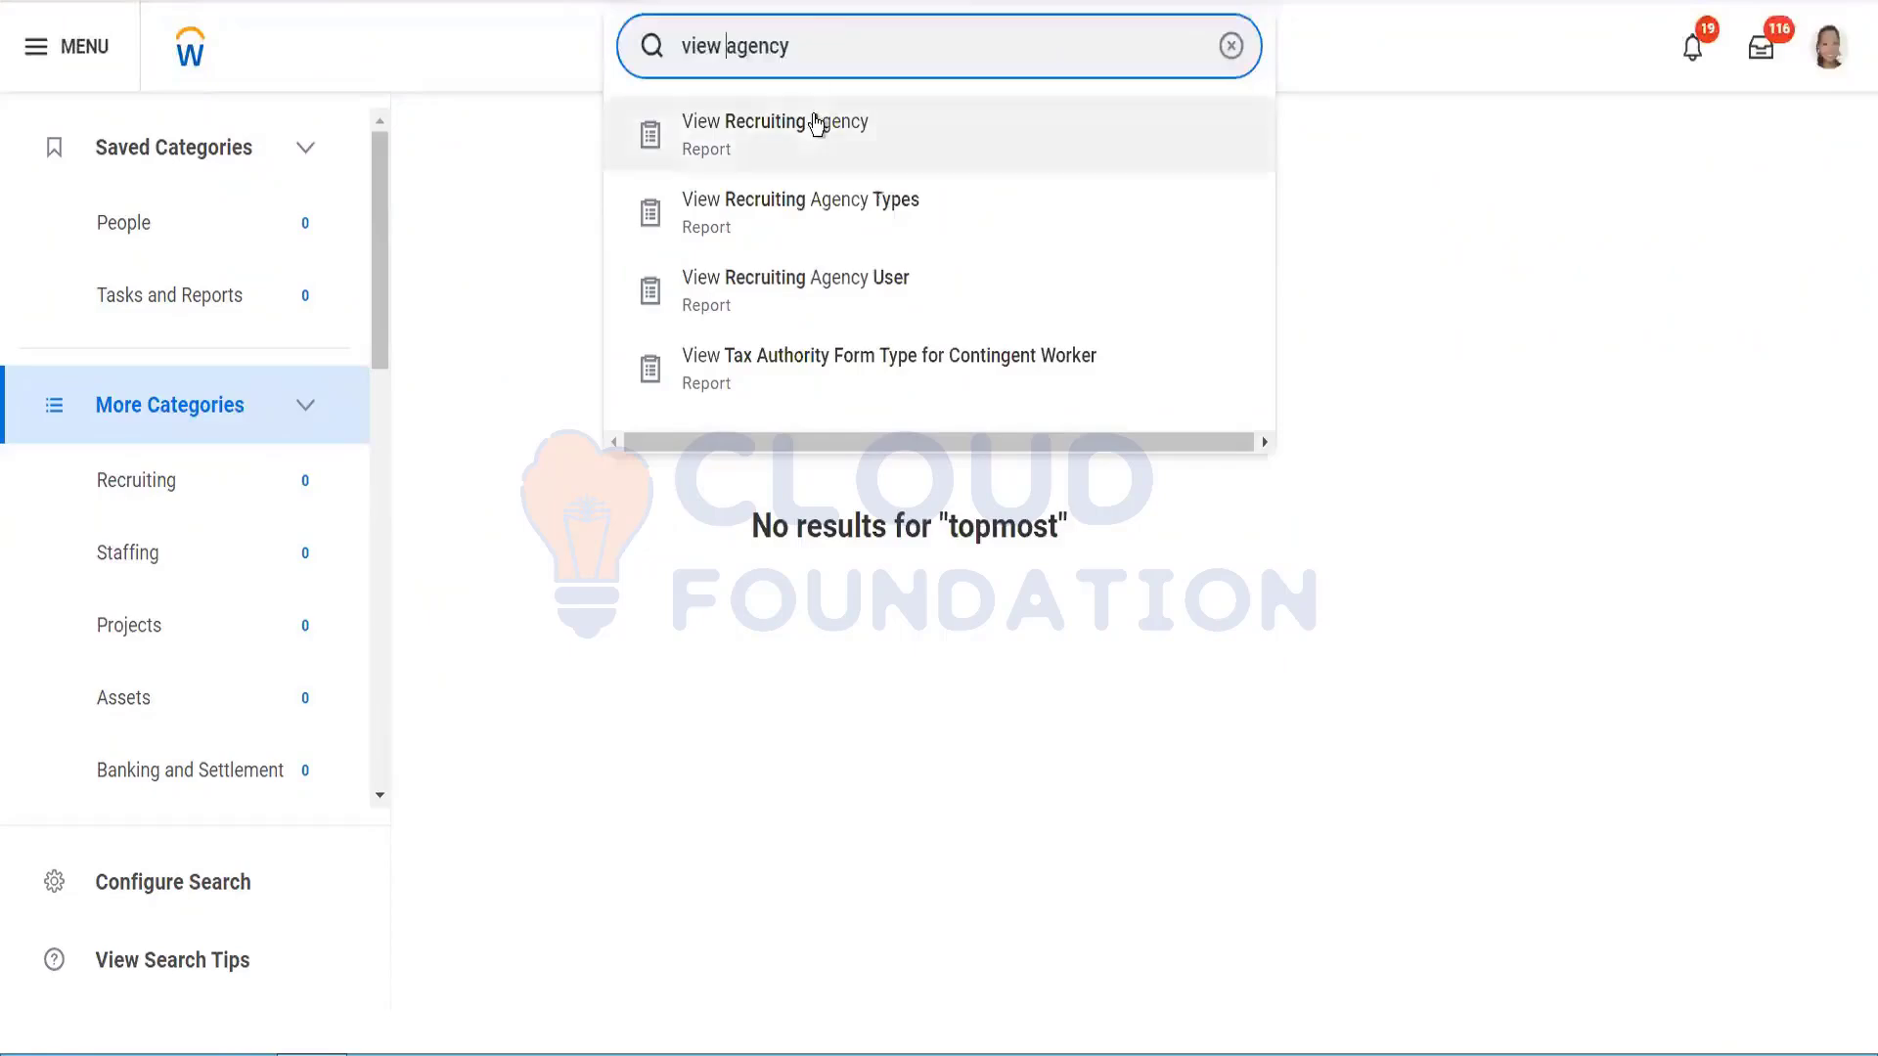
left_click(816, 122)
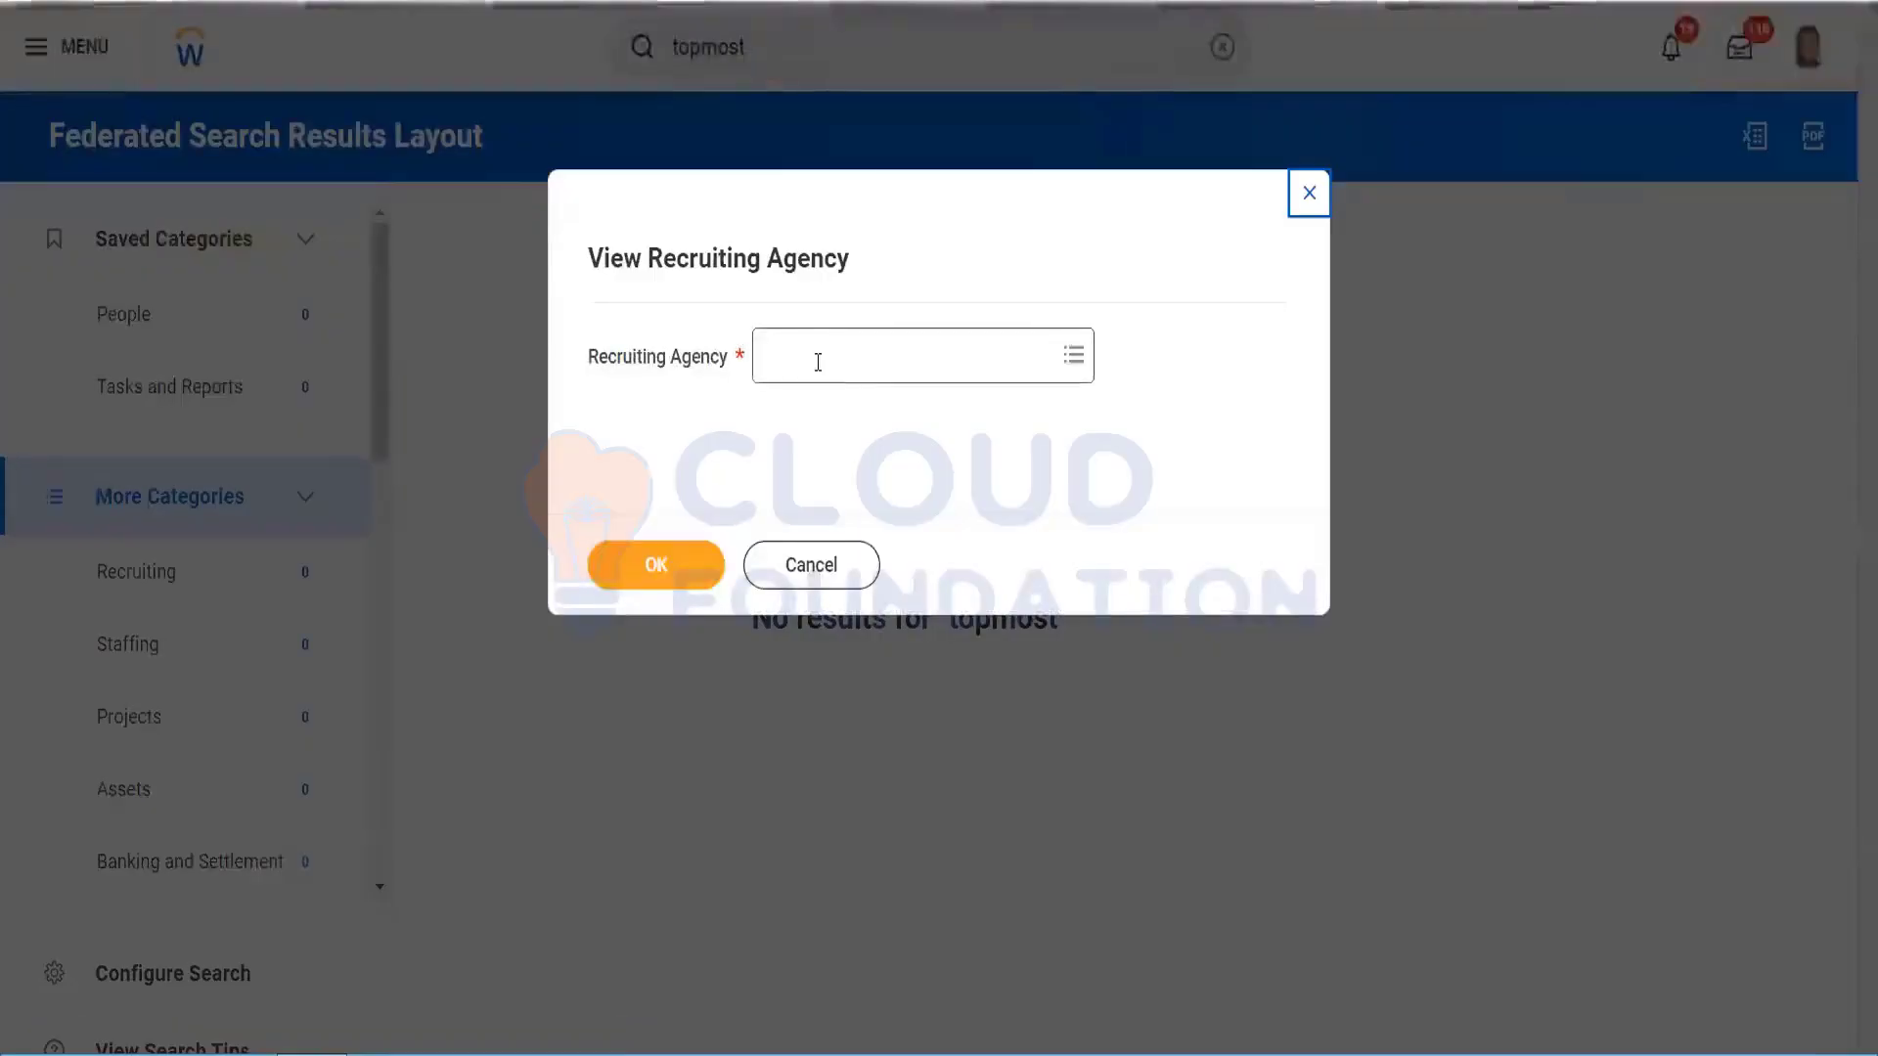
Step: Choose Test_8Topmost from All recruiting agencies and open its page
left_click(818, 360)
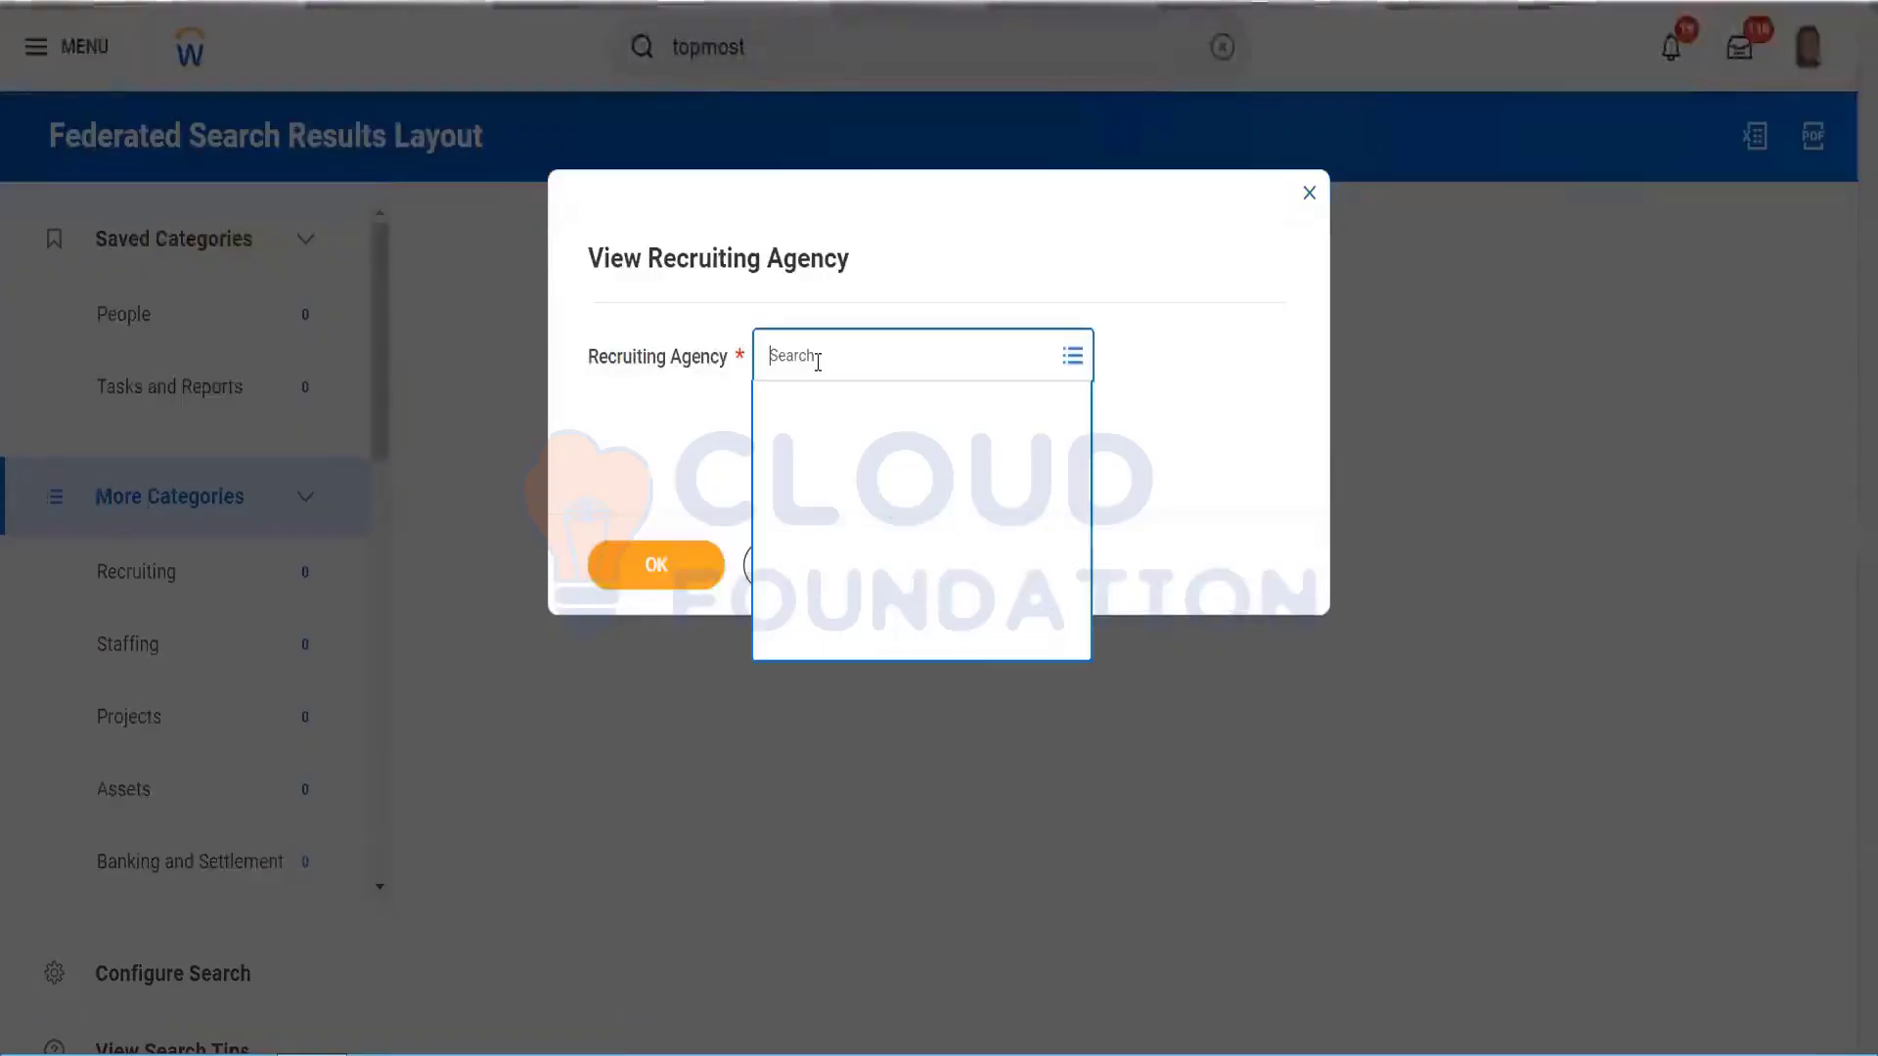
type("t")
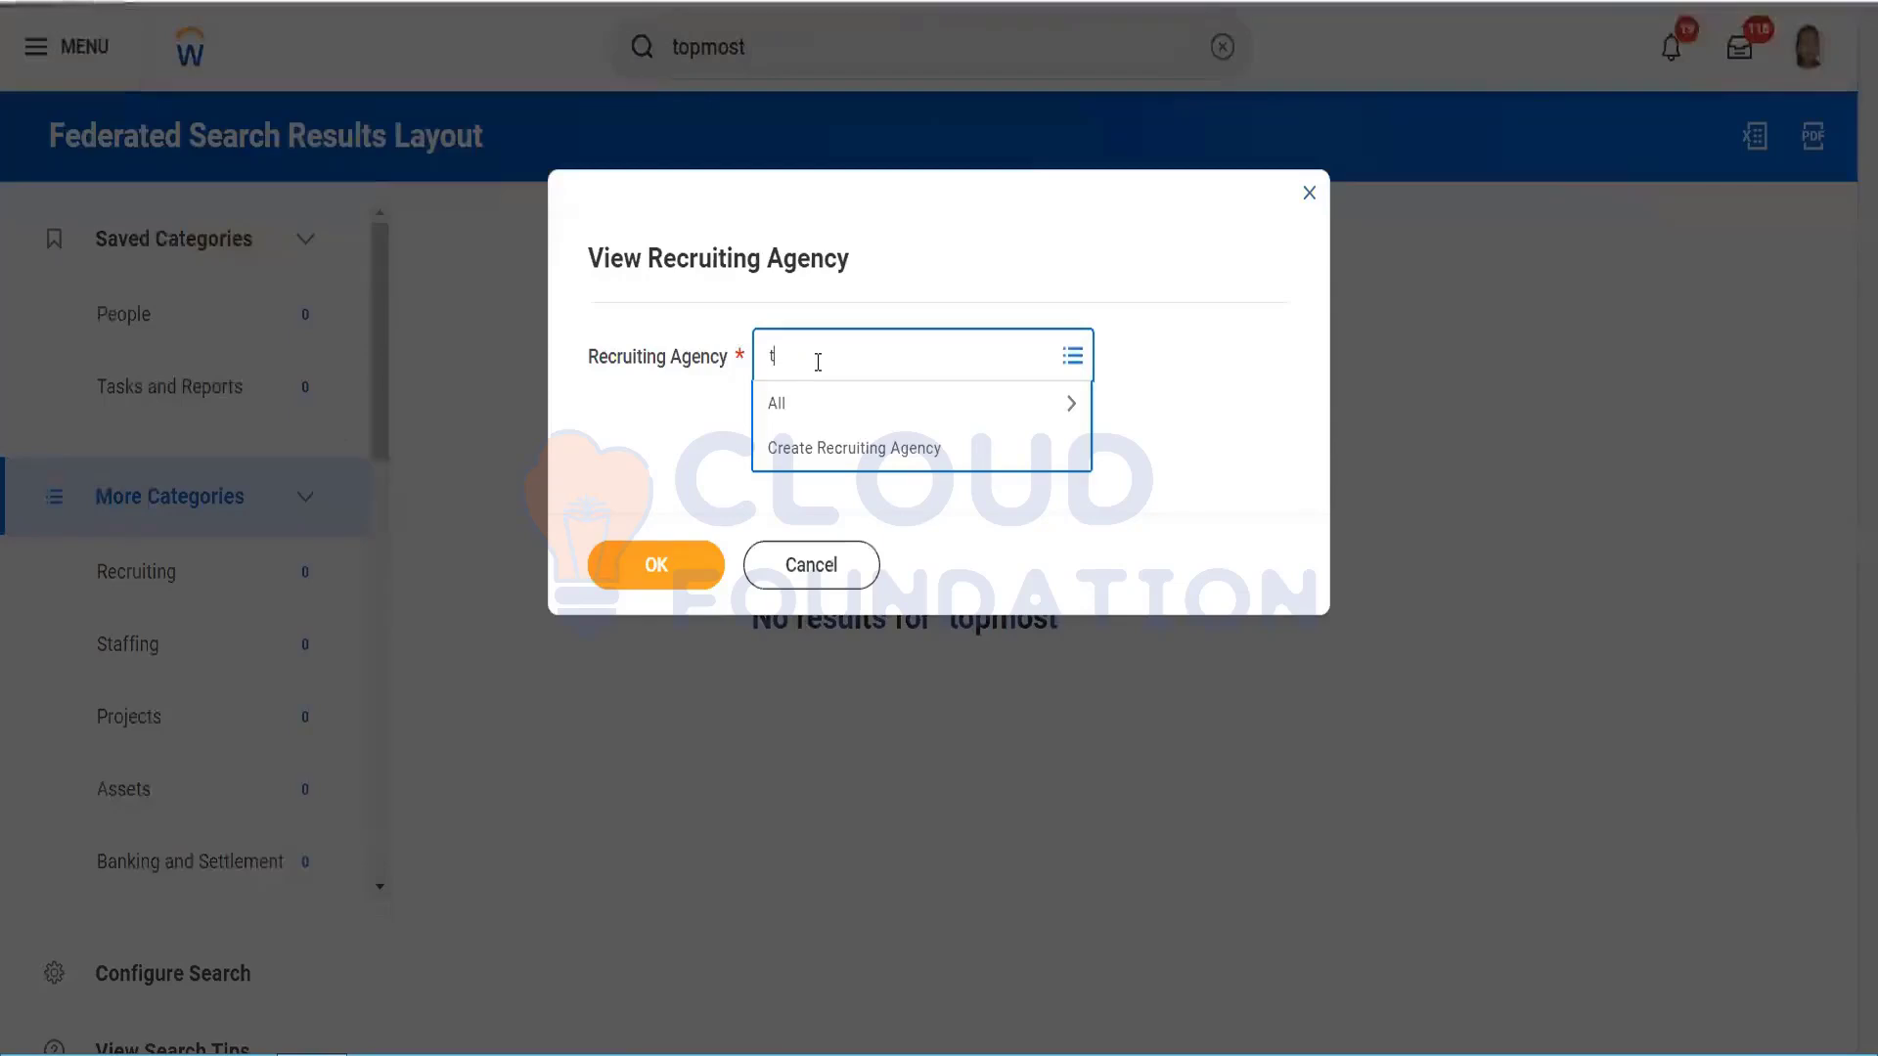
type("opmost")
key("Return")
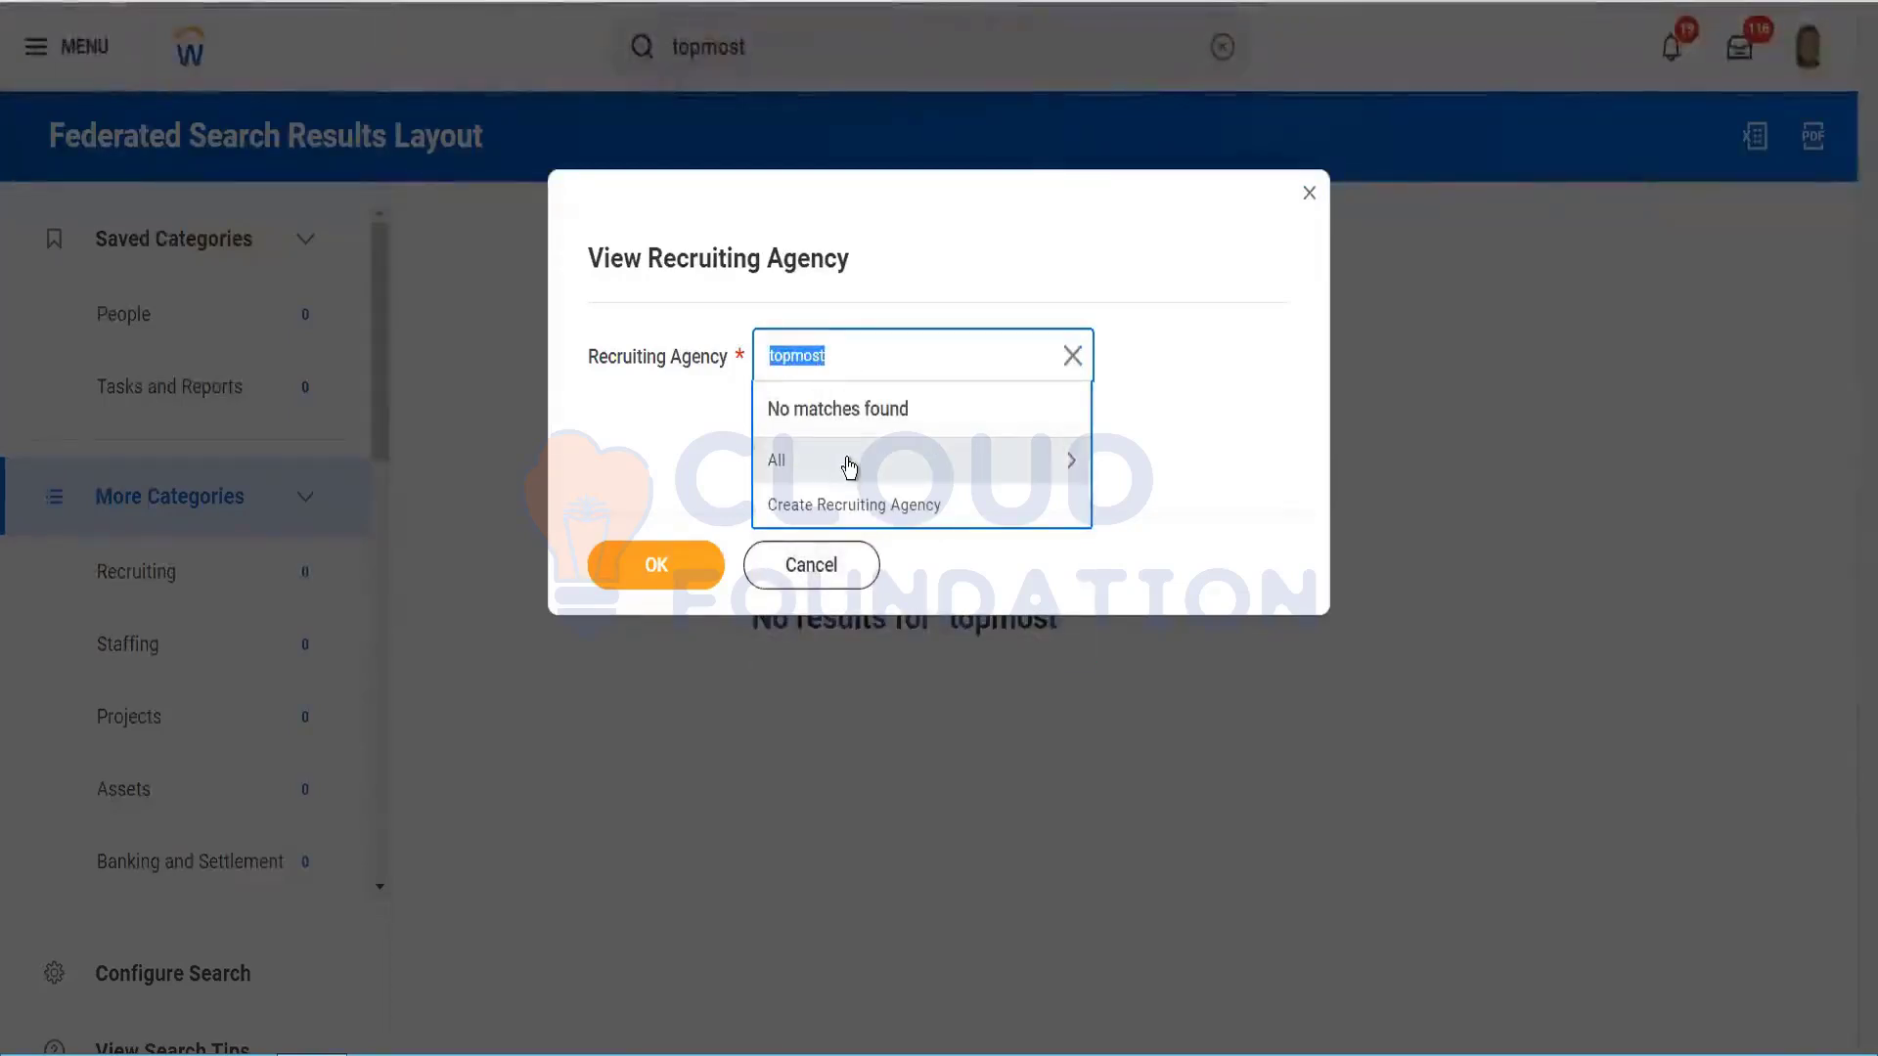
left_click(847, 460)
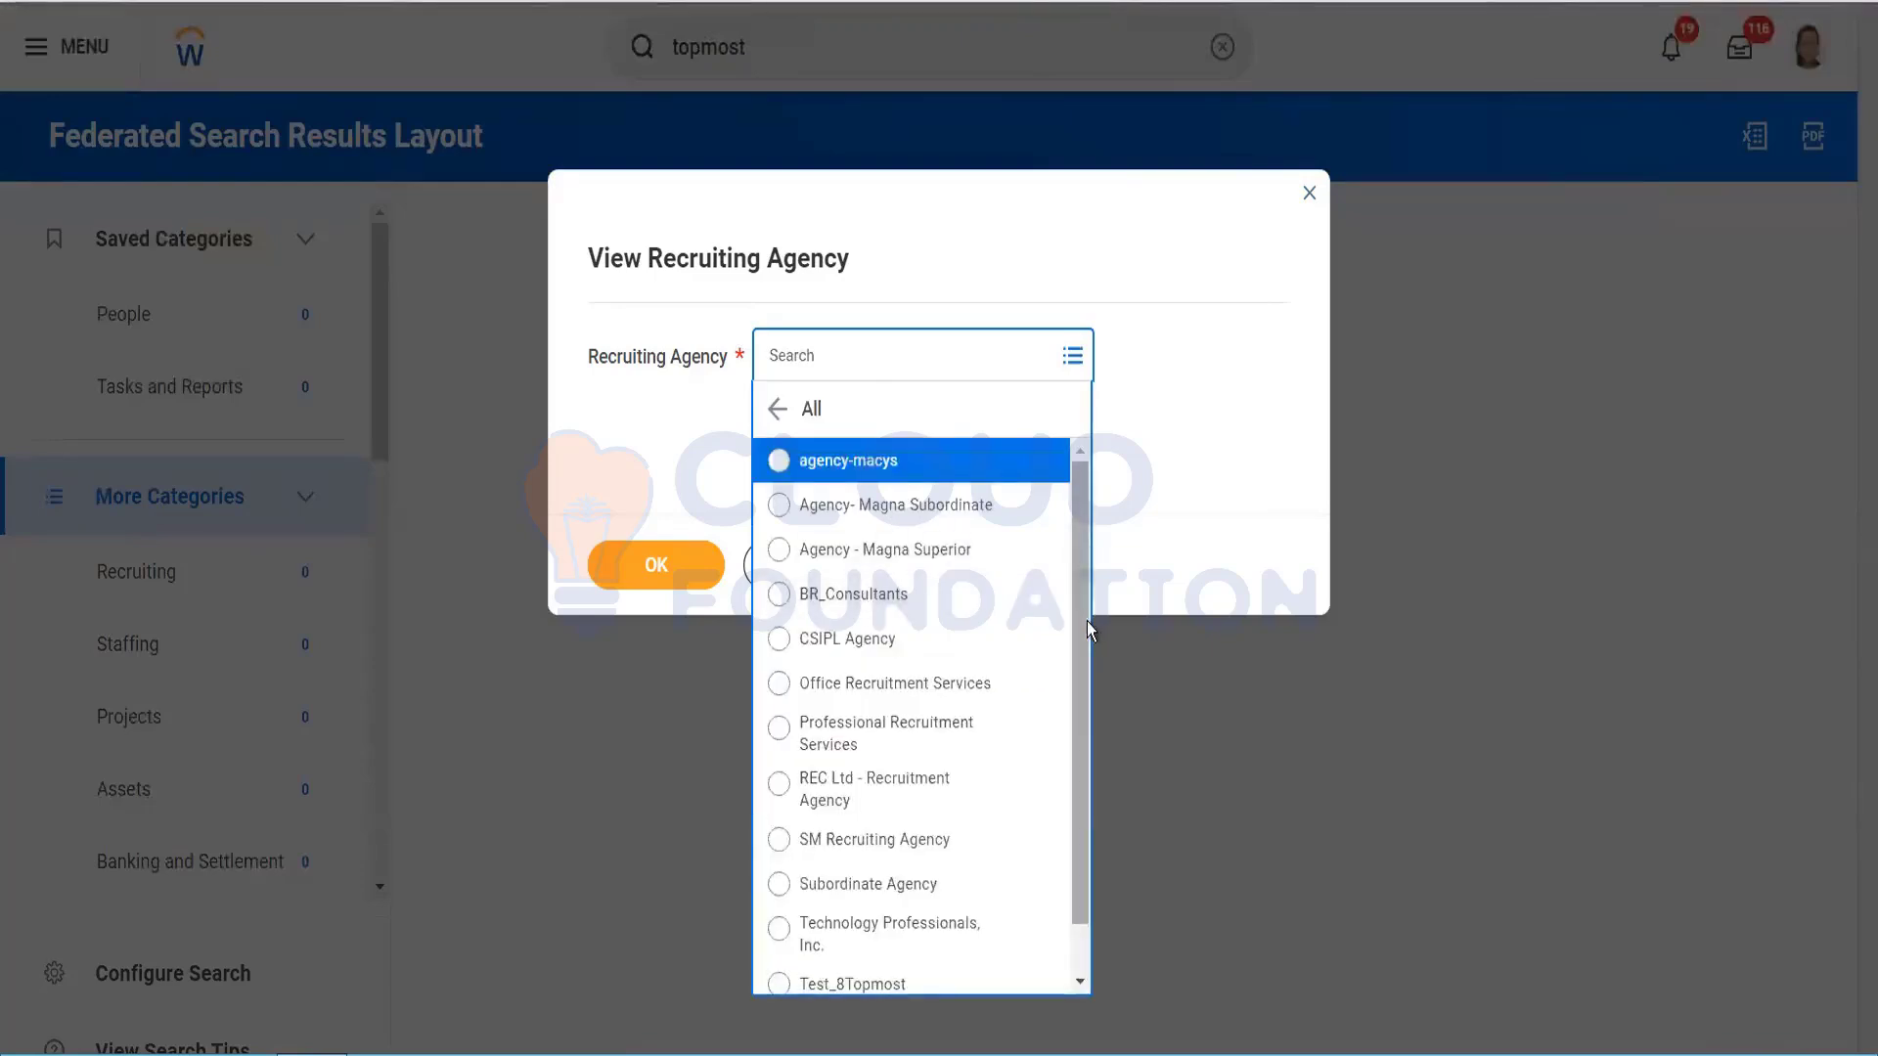
left_click_drag(1088, 648, 1089, 701)
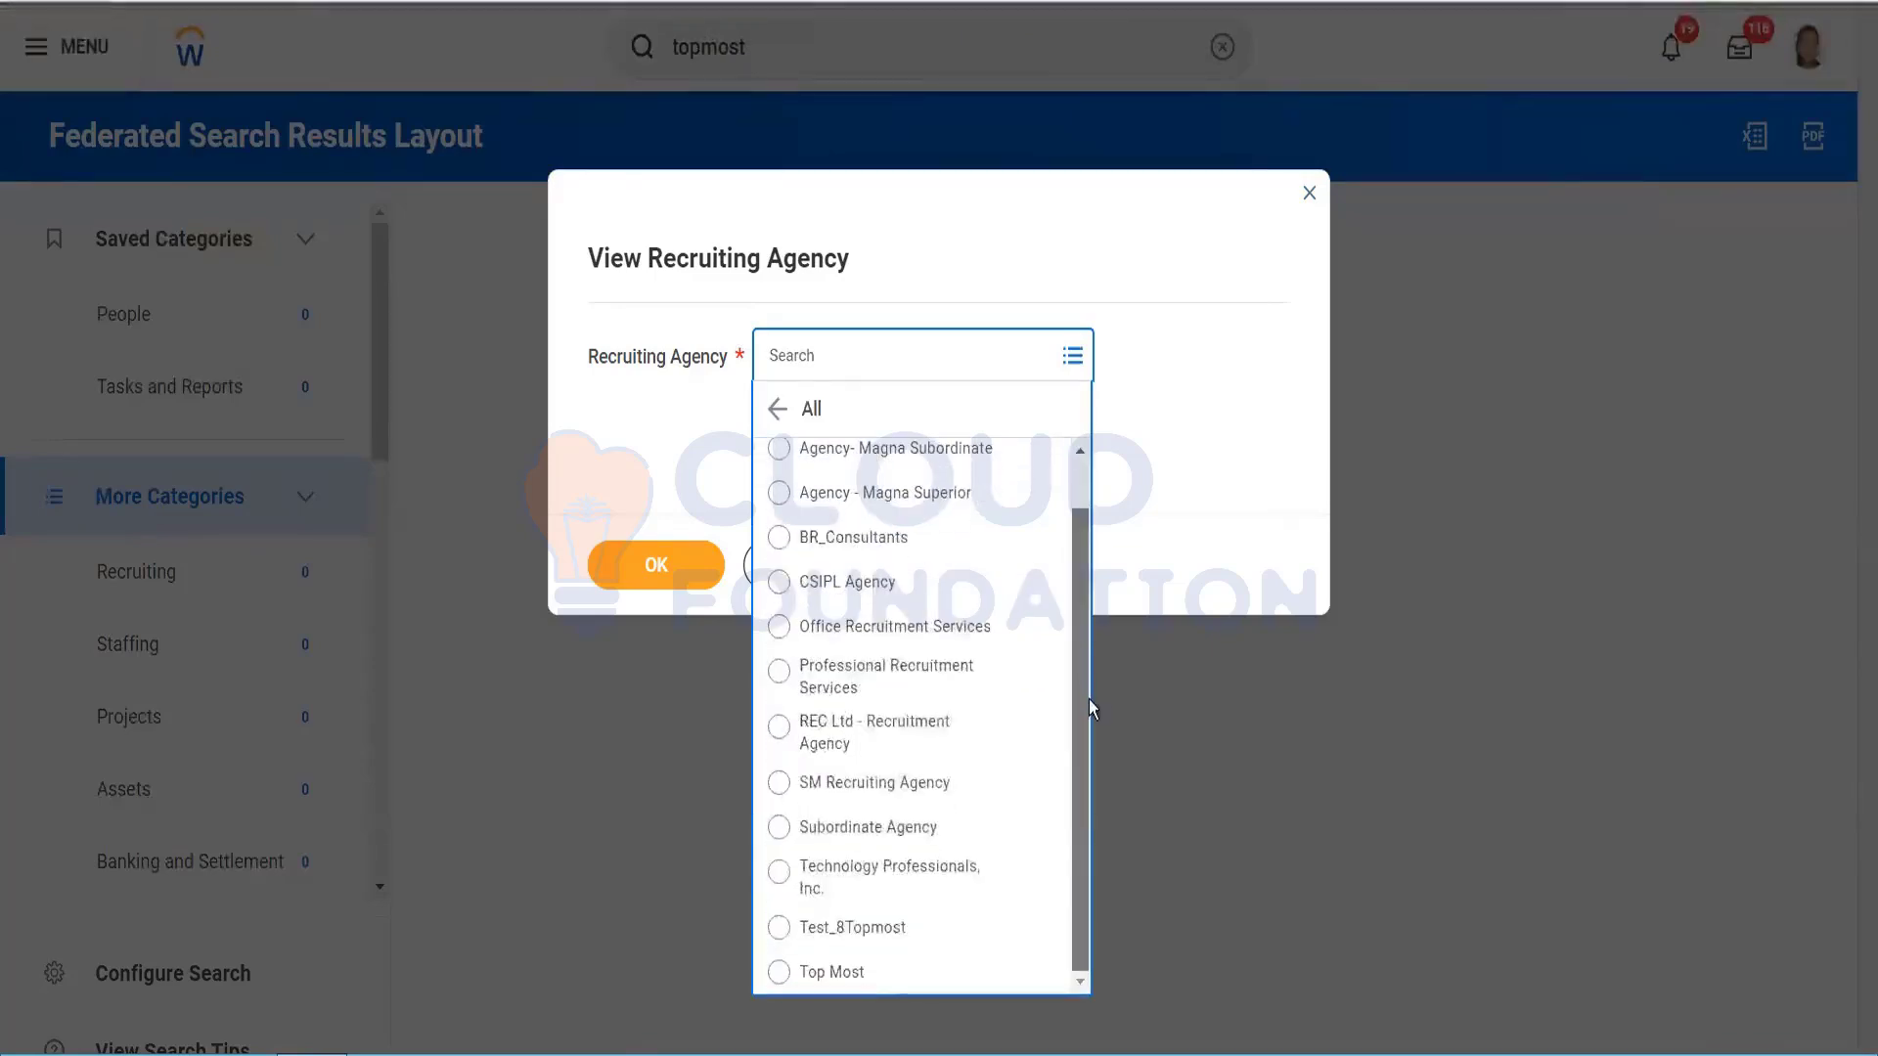
left_click(873, 924)
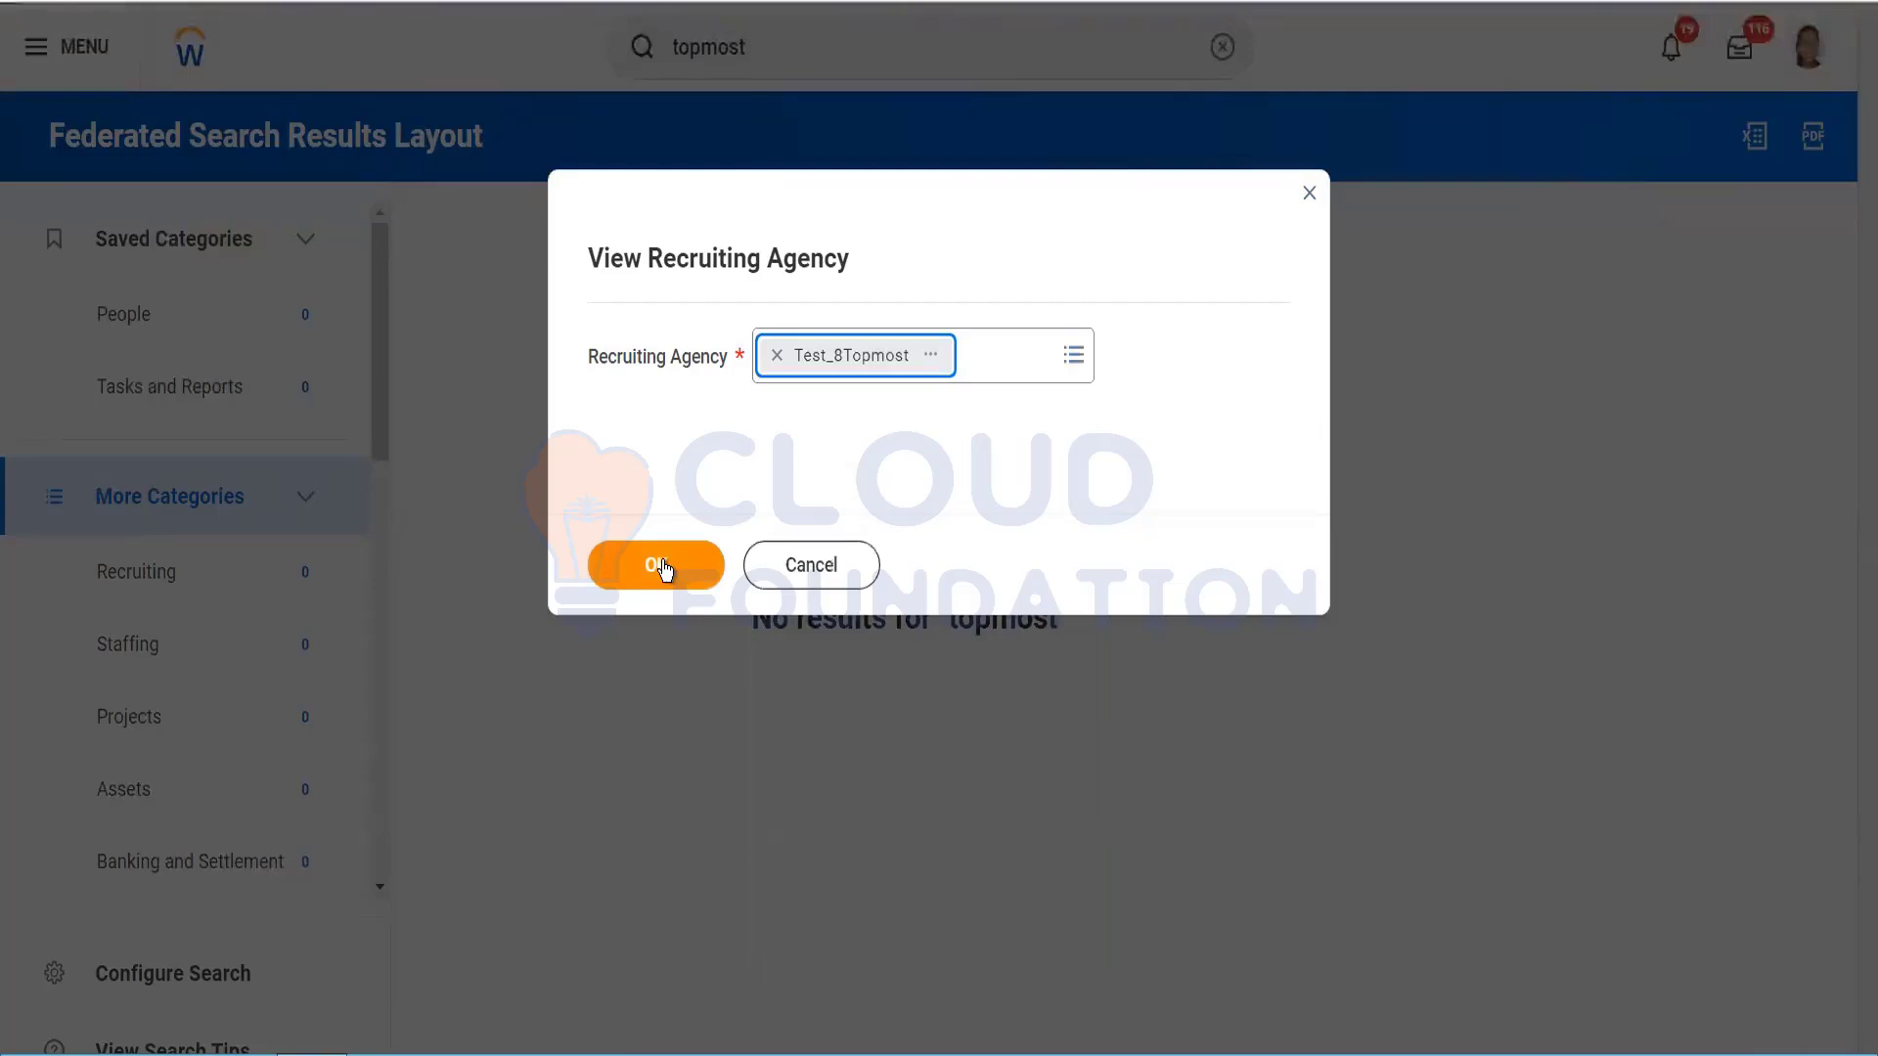
left_click(661, 568)
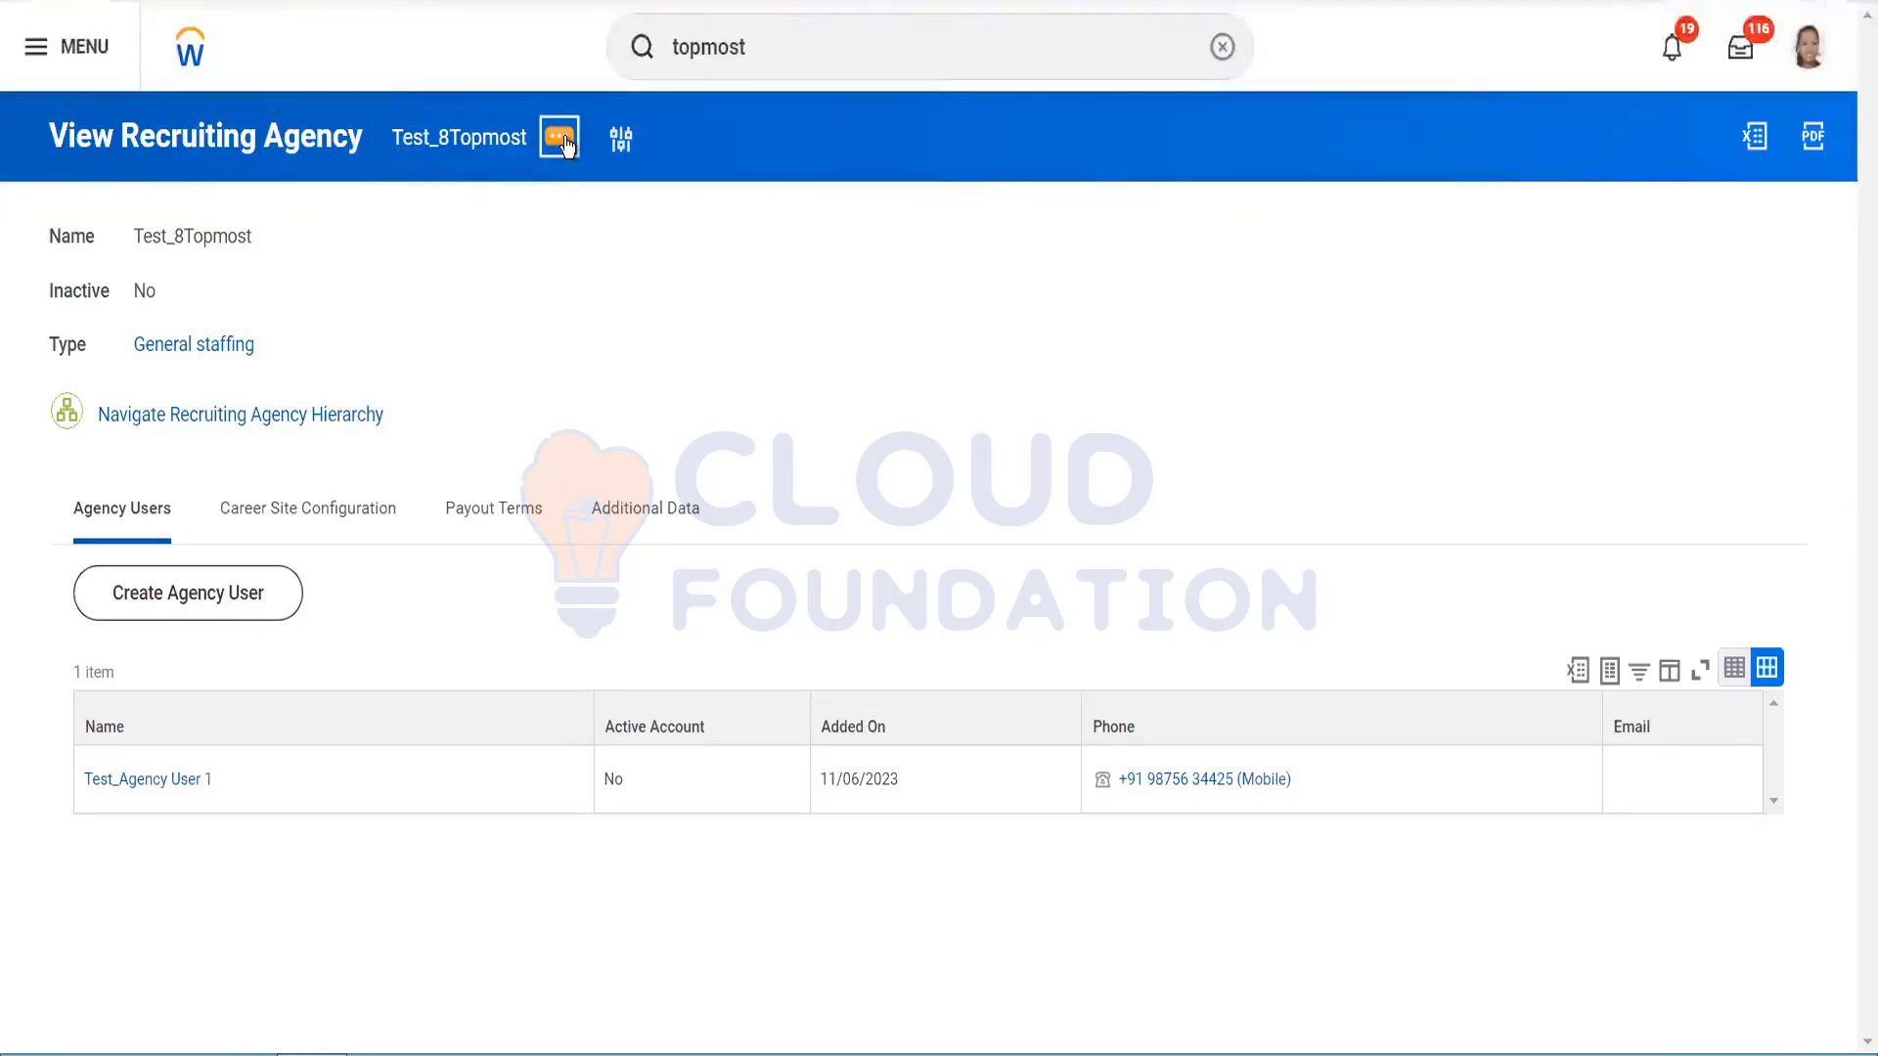
Step: Browse the agency's related-actions submenus
left_click(562, 140)
mouse_move(721, 243)
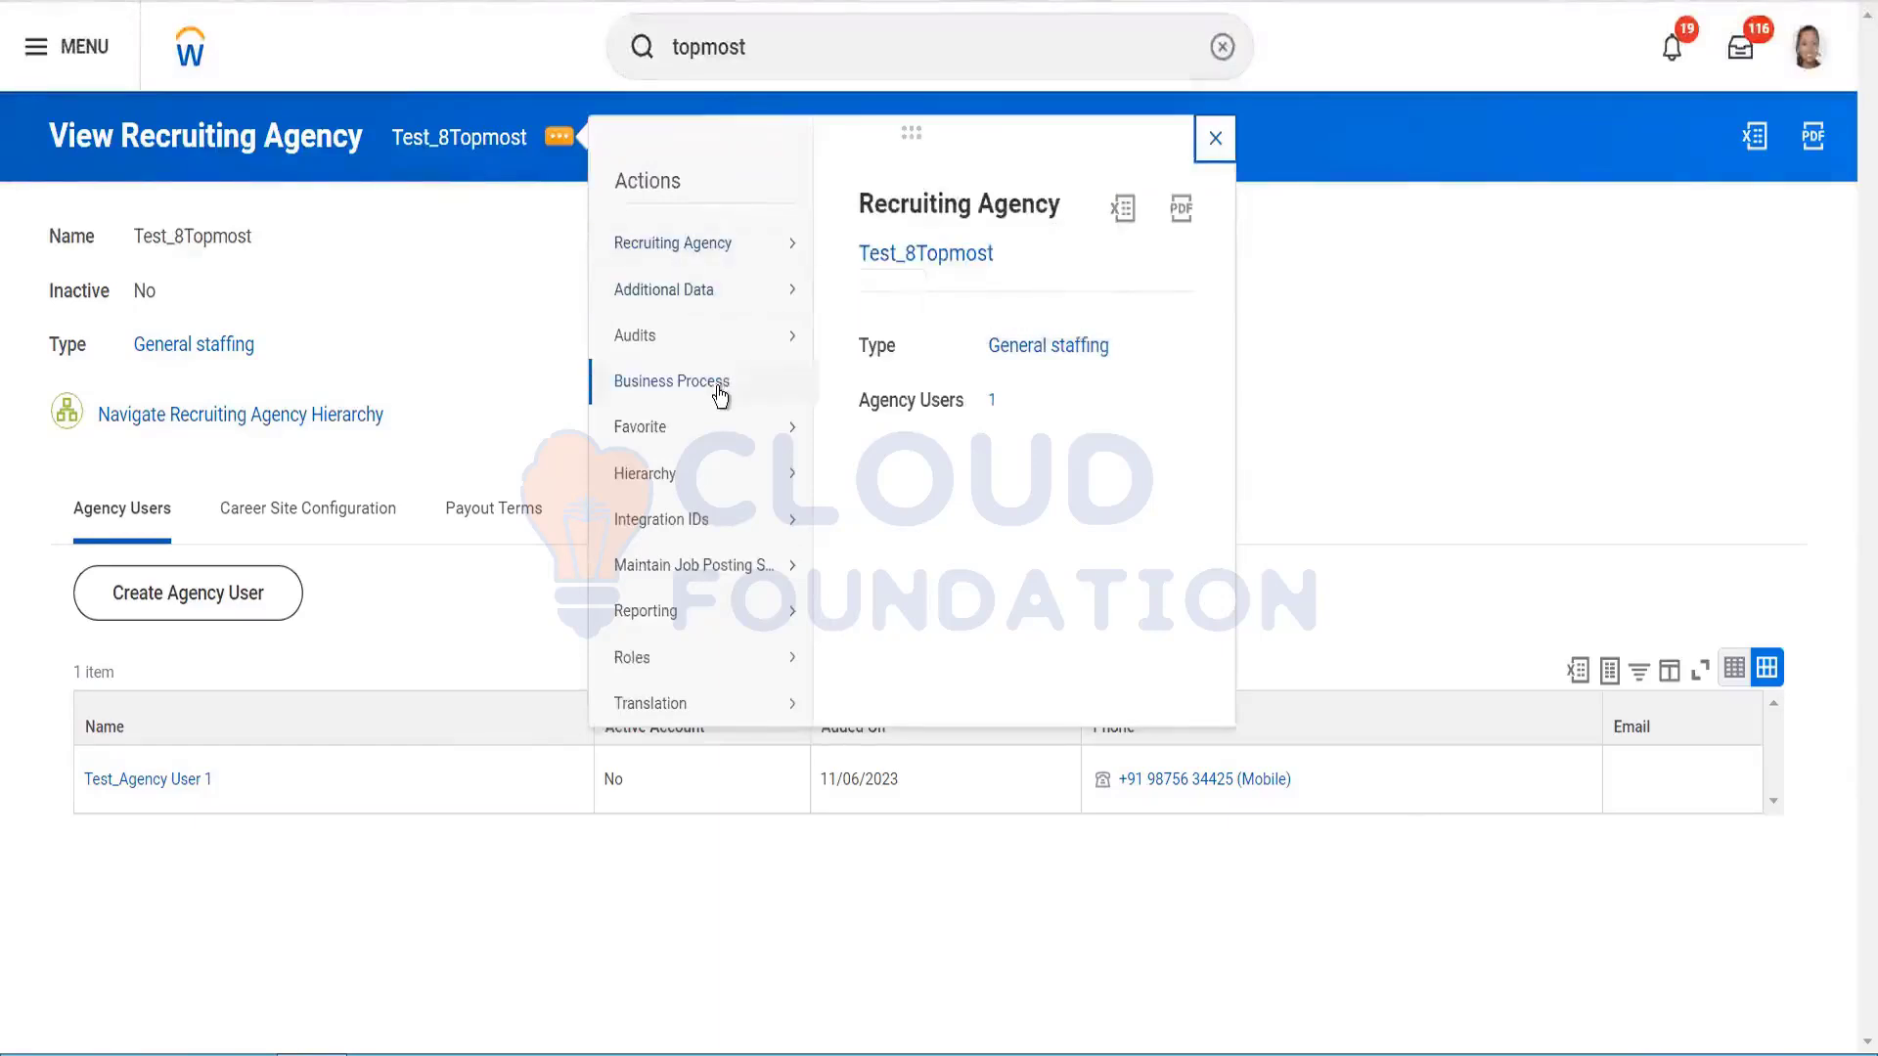
mouse_move(721, 395)
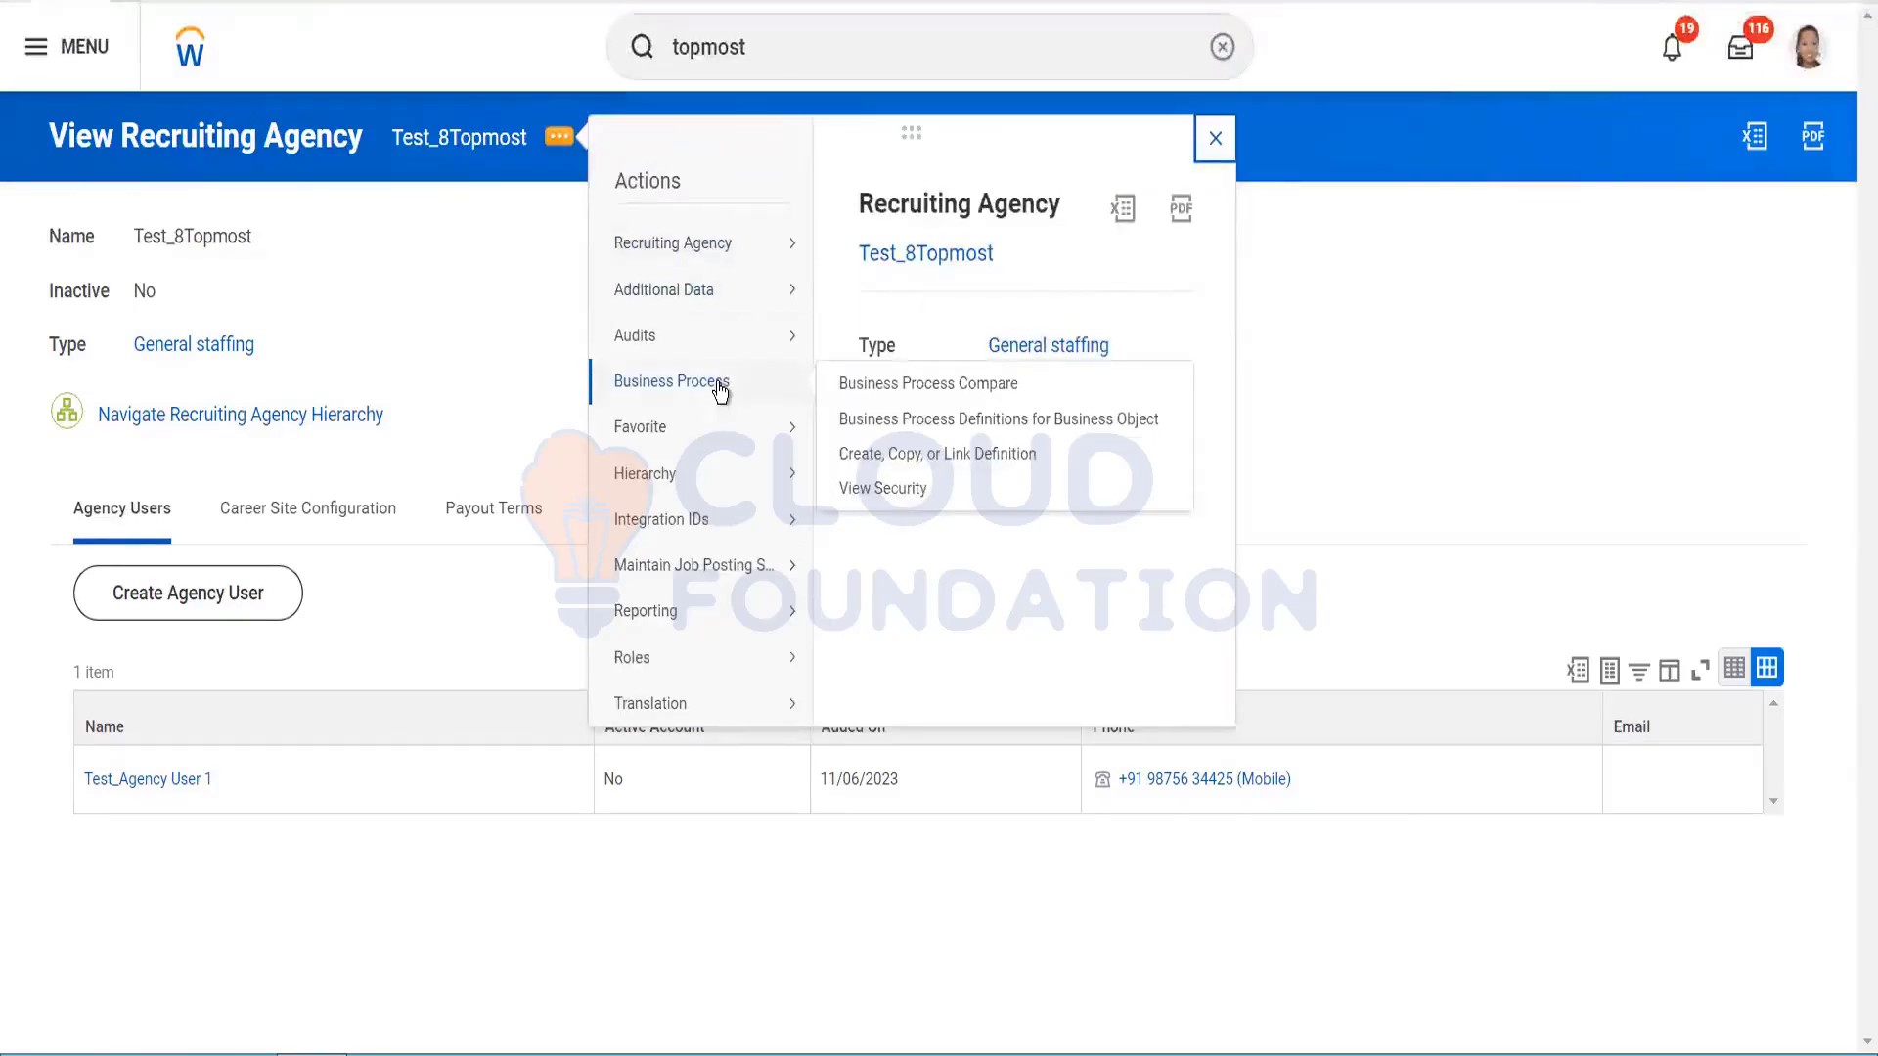
mouse_move(719, 491)
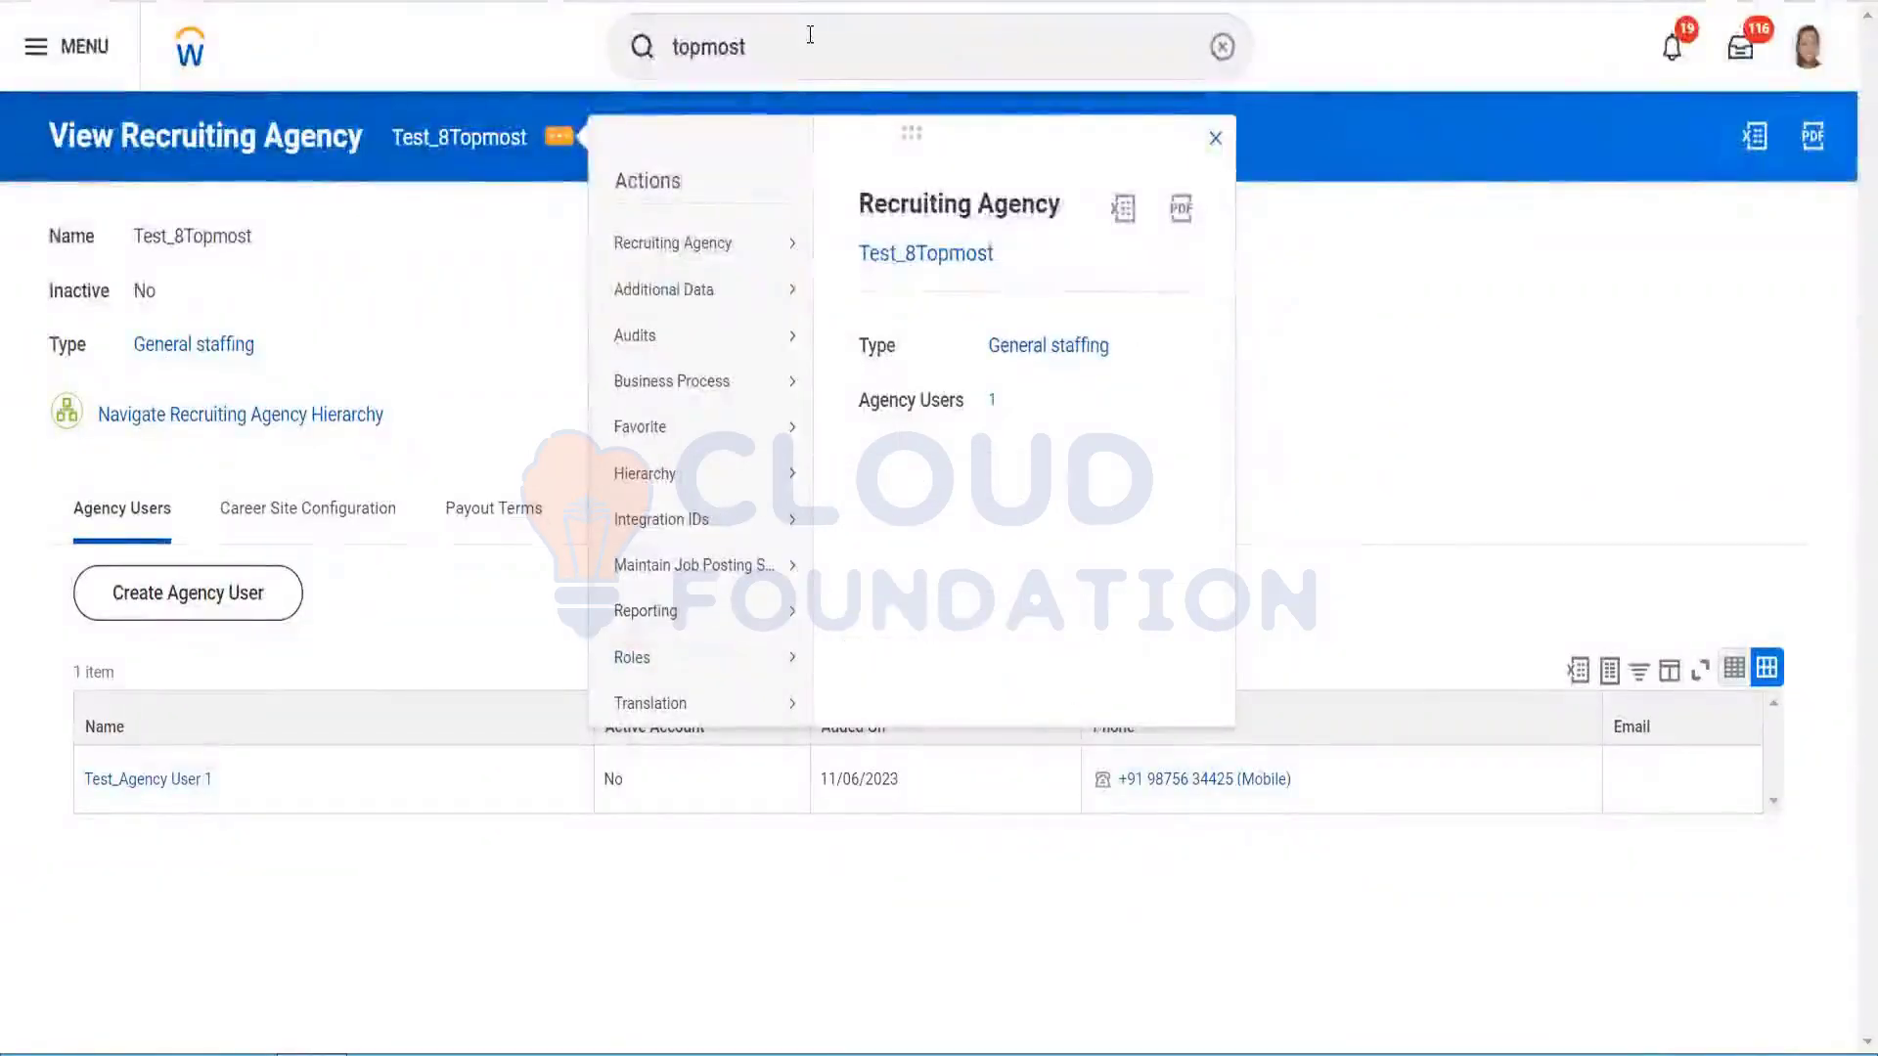
Step: Start Create Recruiting Agency, naming it Test_Subordinate8 with agency type Executive
left_click(810, 35)
type("cr")
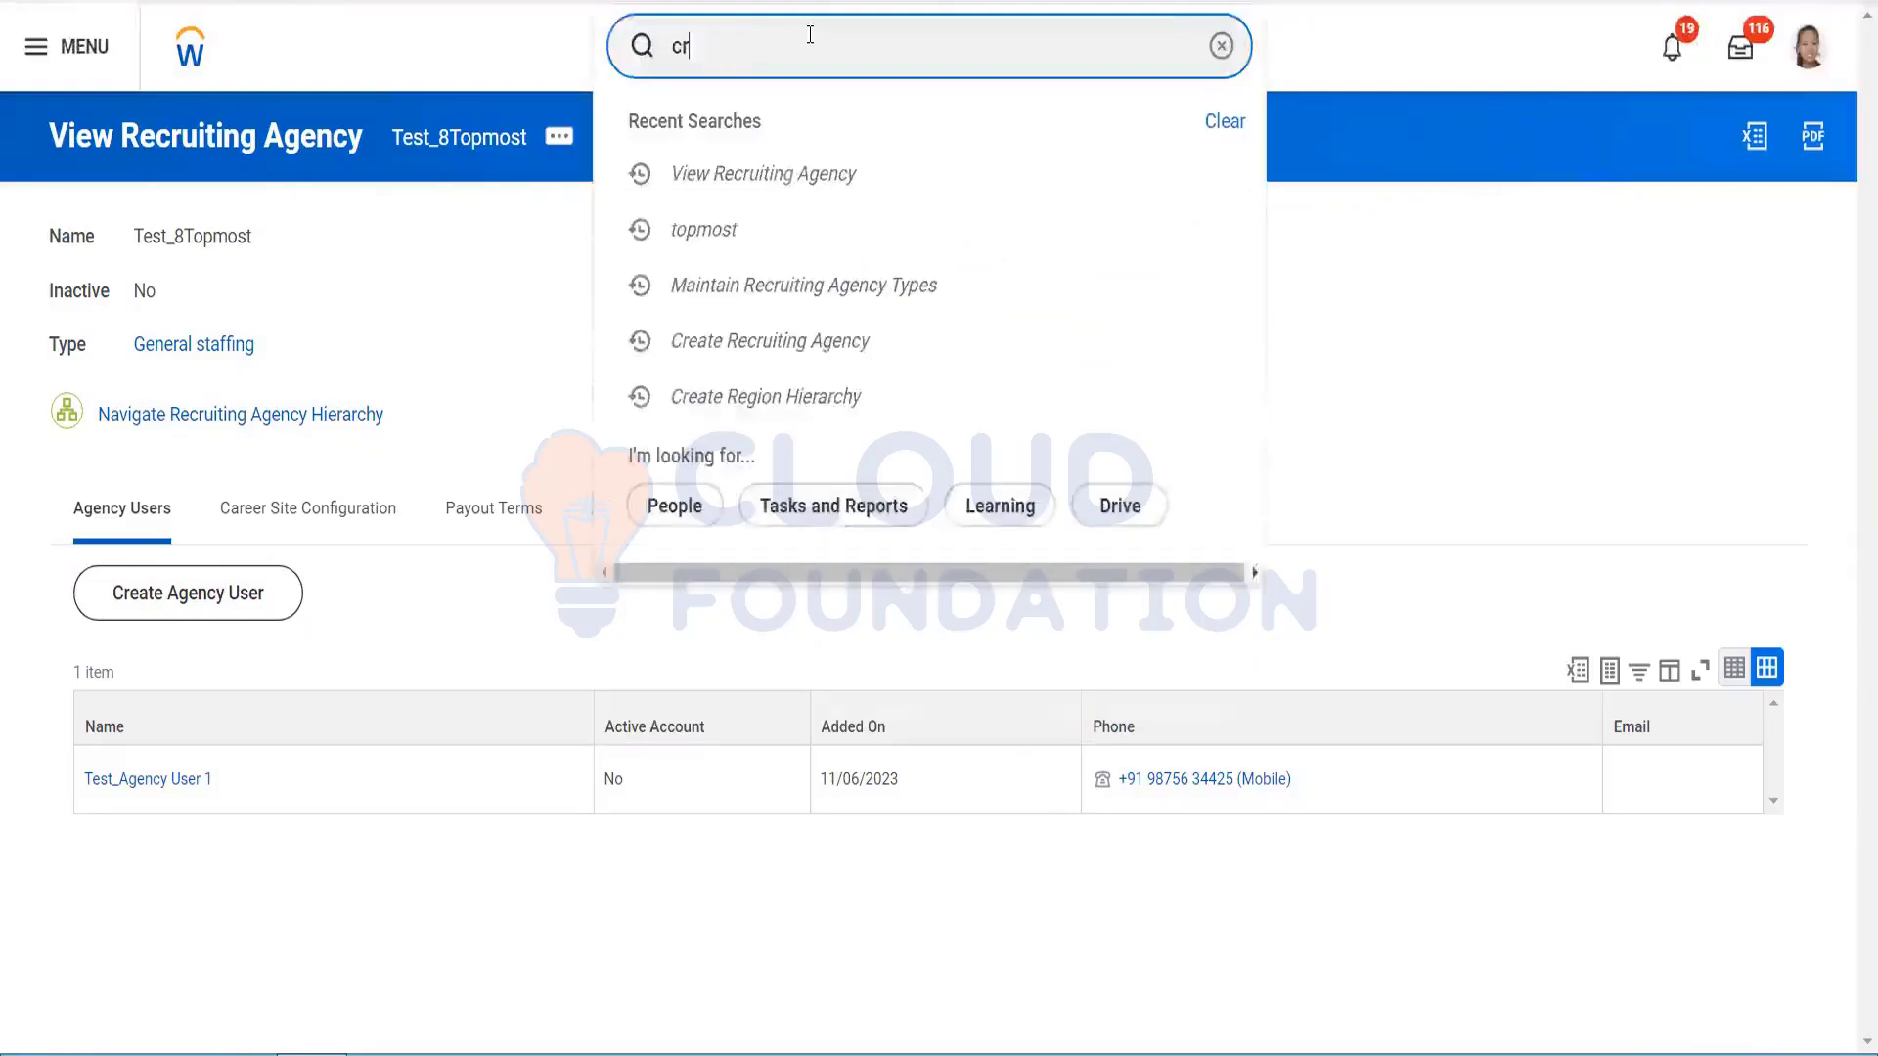
type("eate age")
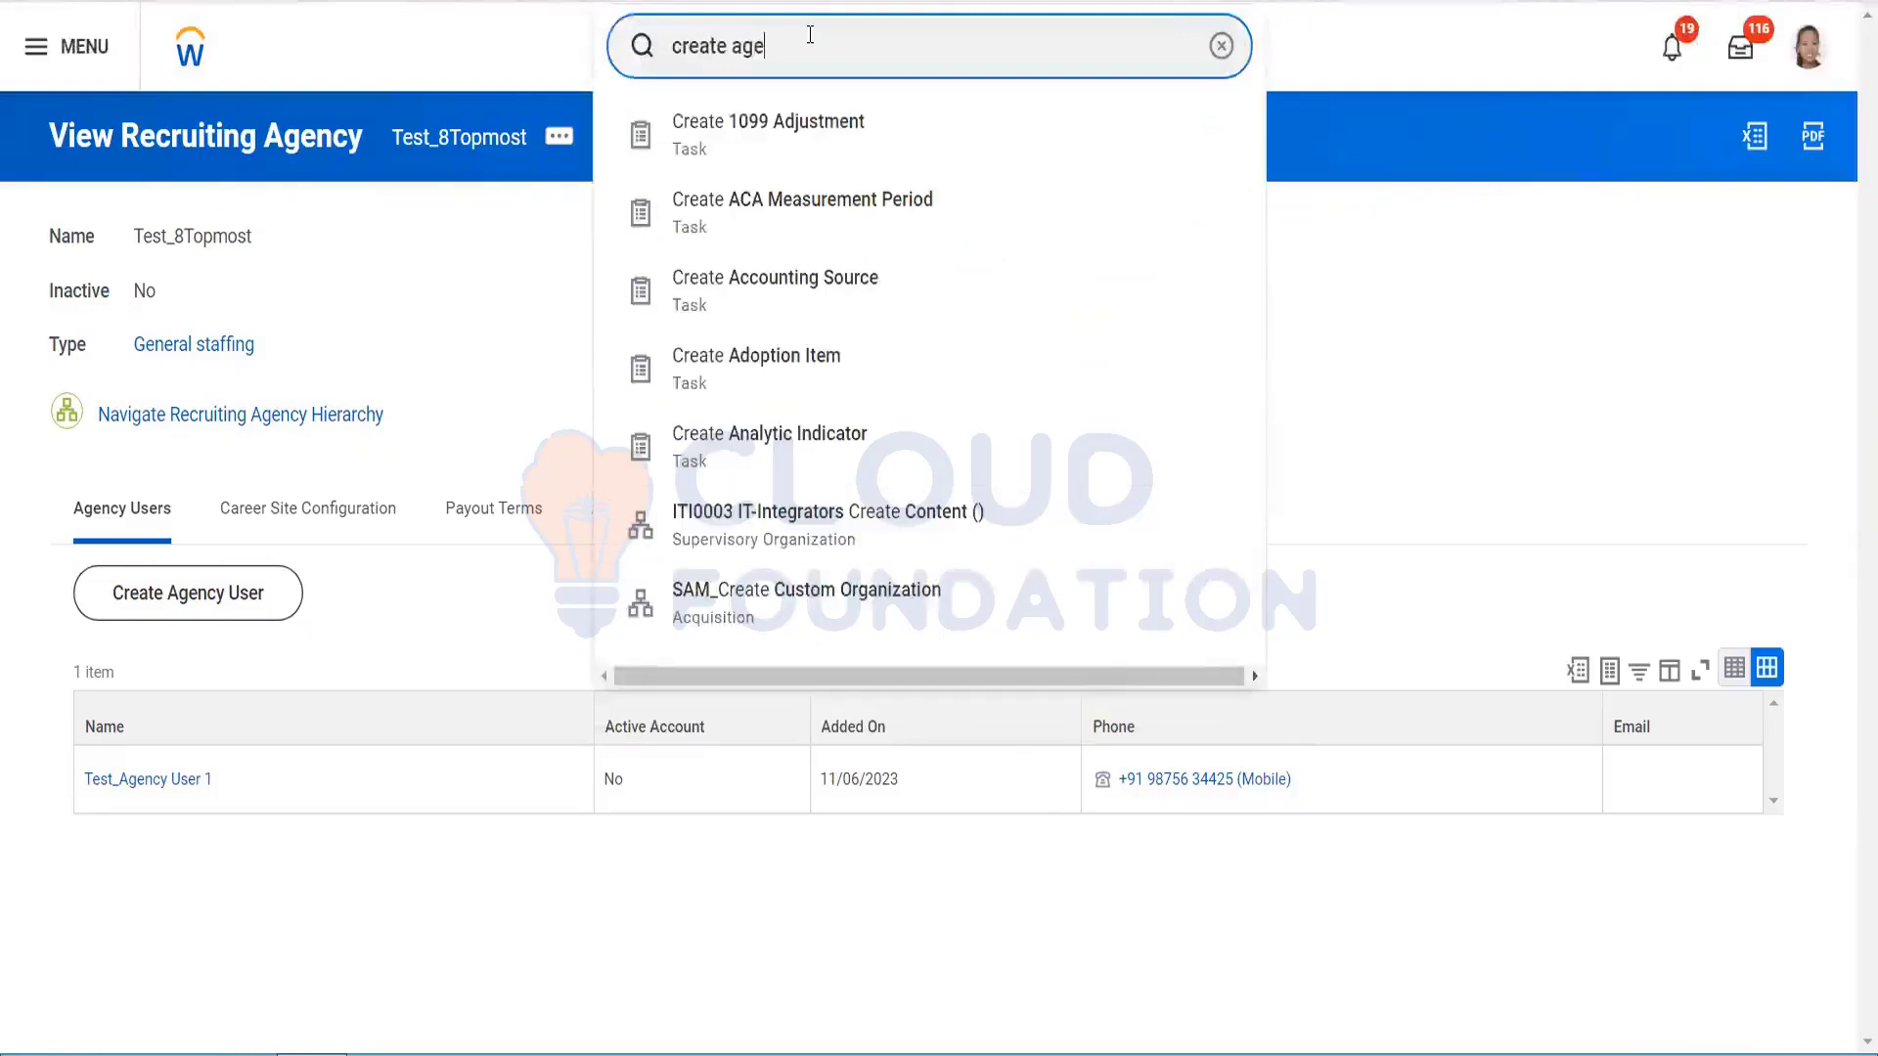
type("ncy")
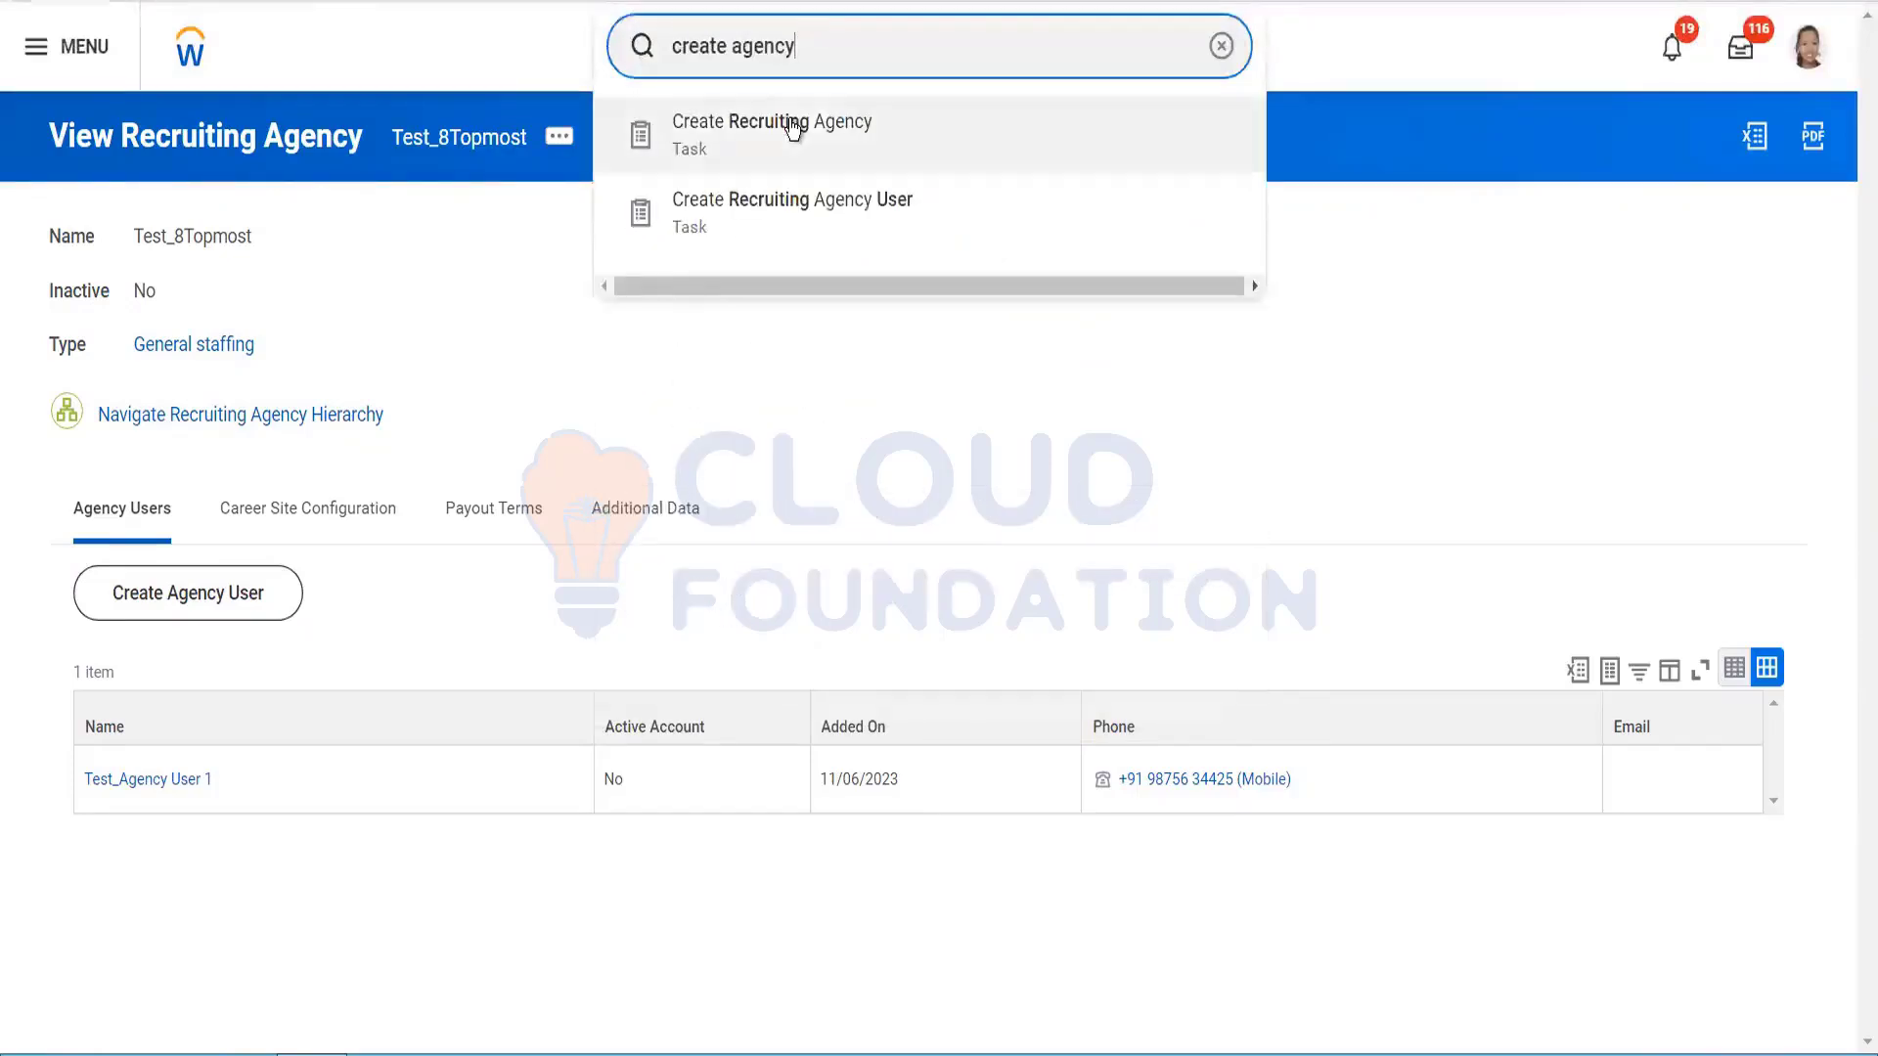
left_click(792, 127)
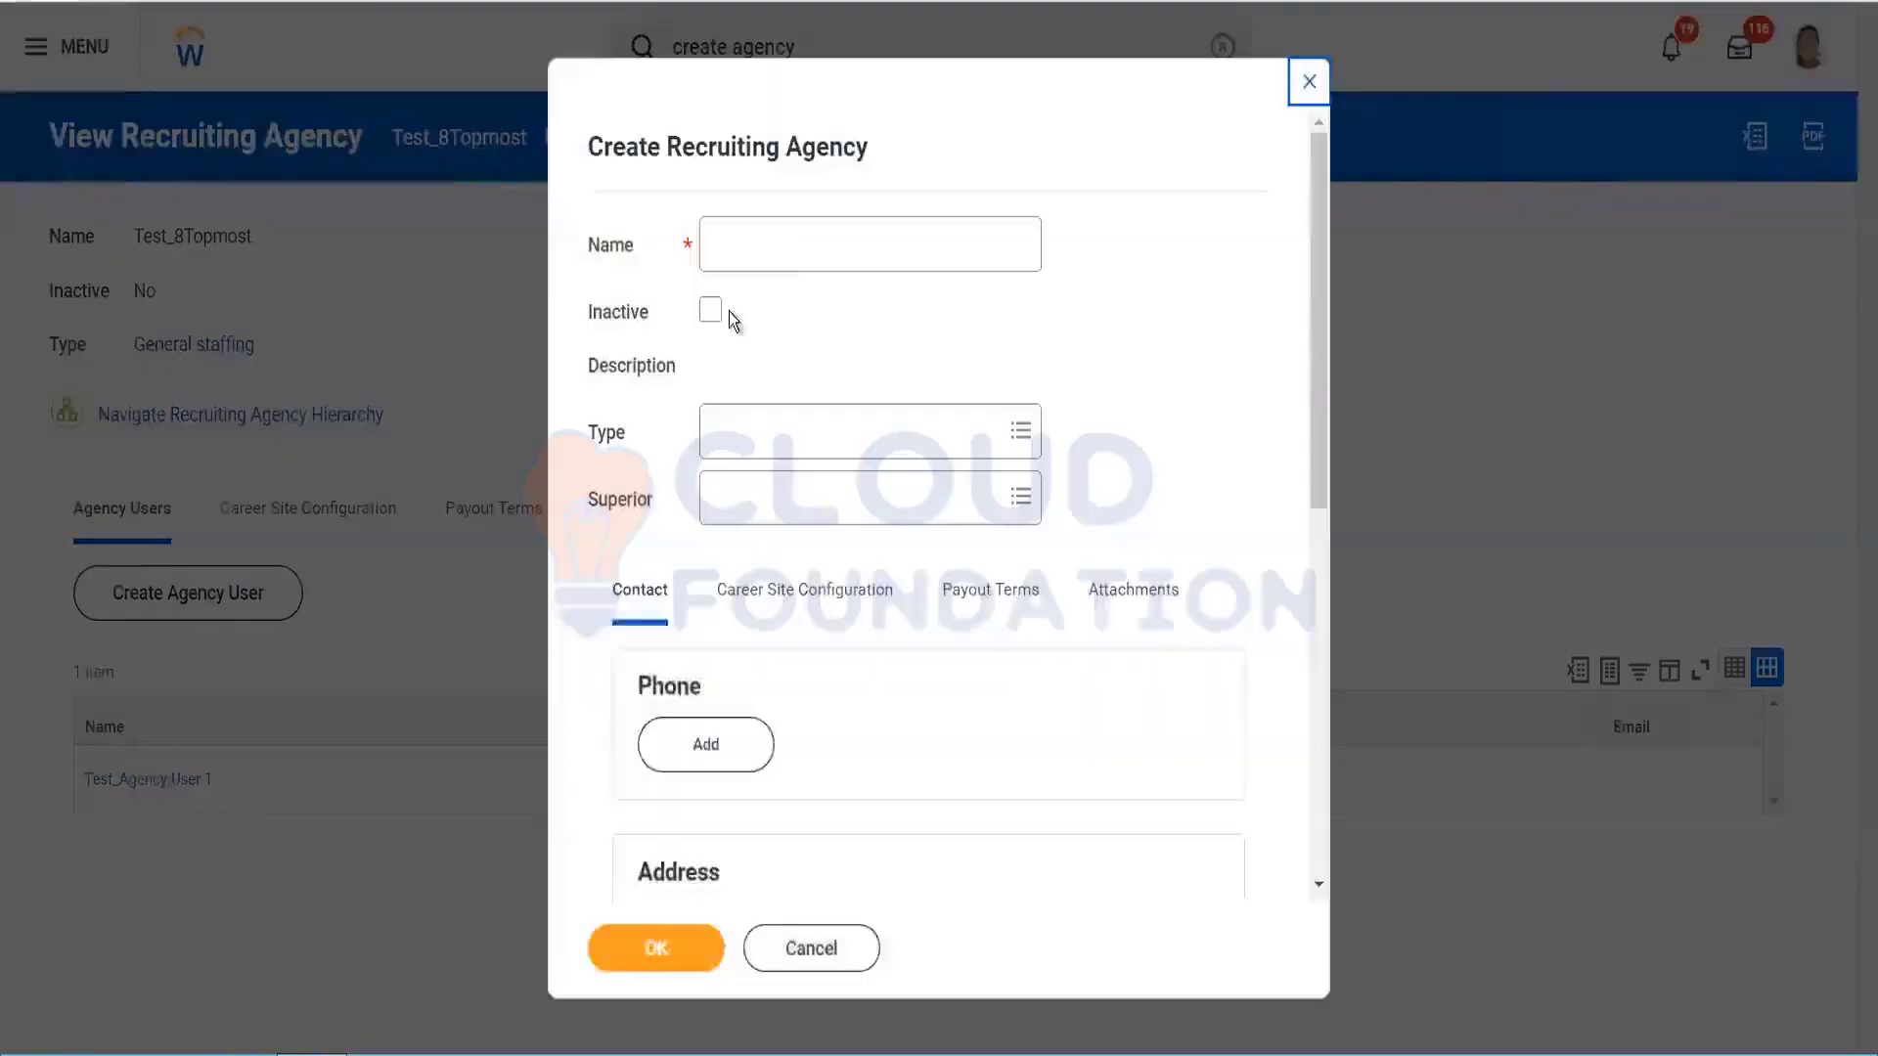
left_click(821, 244)
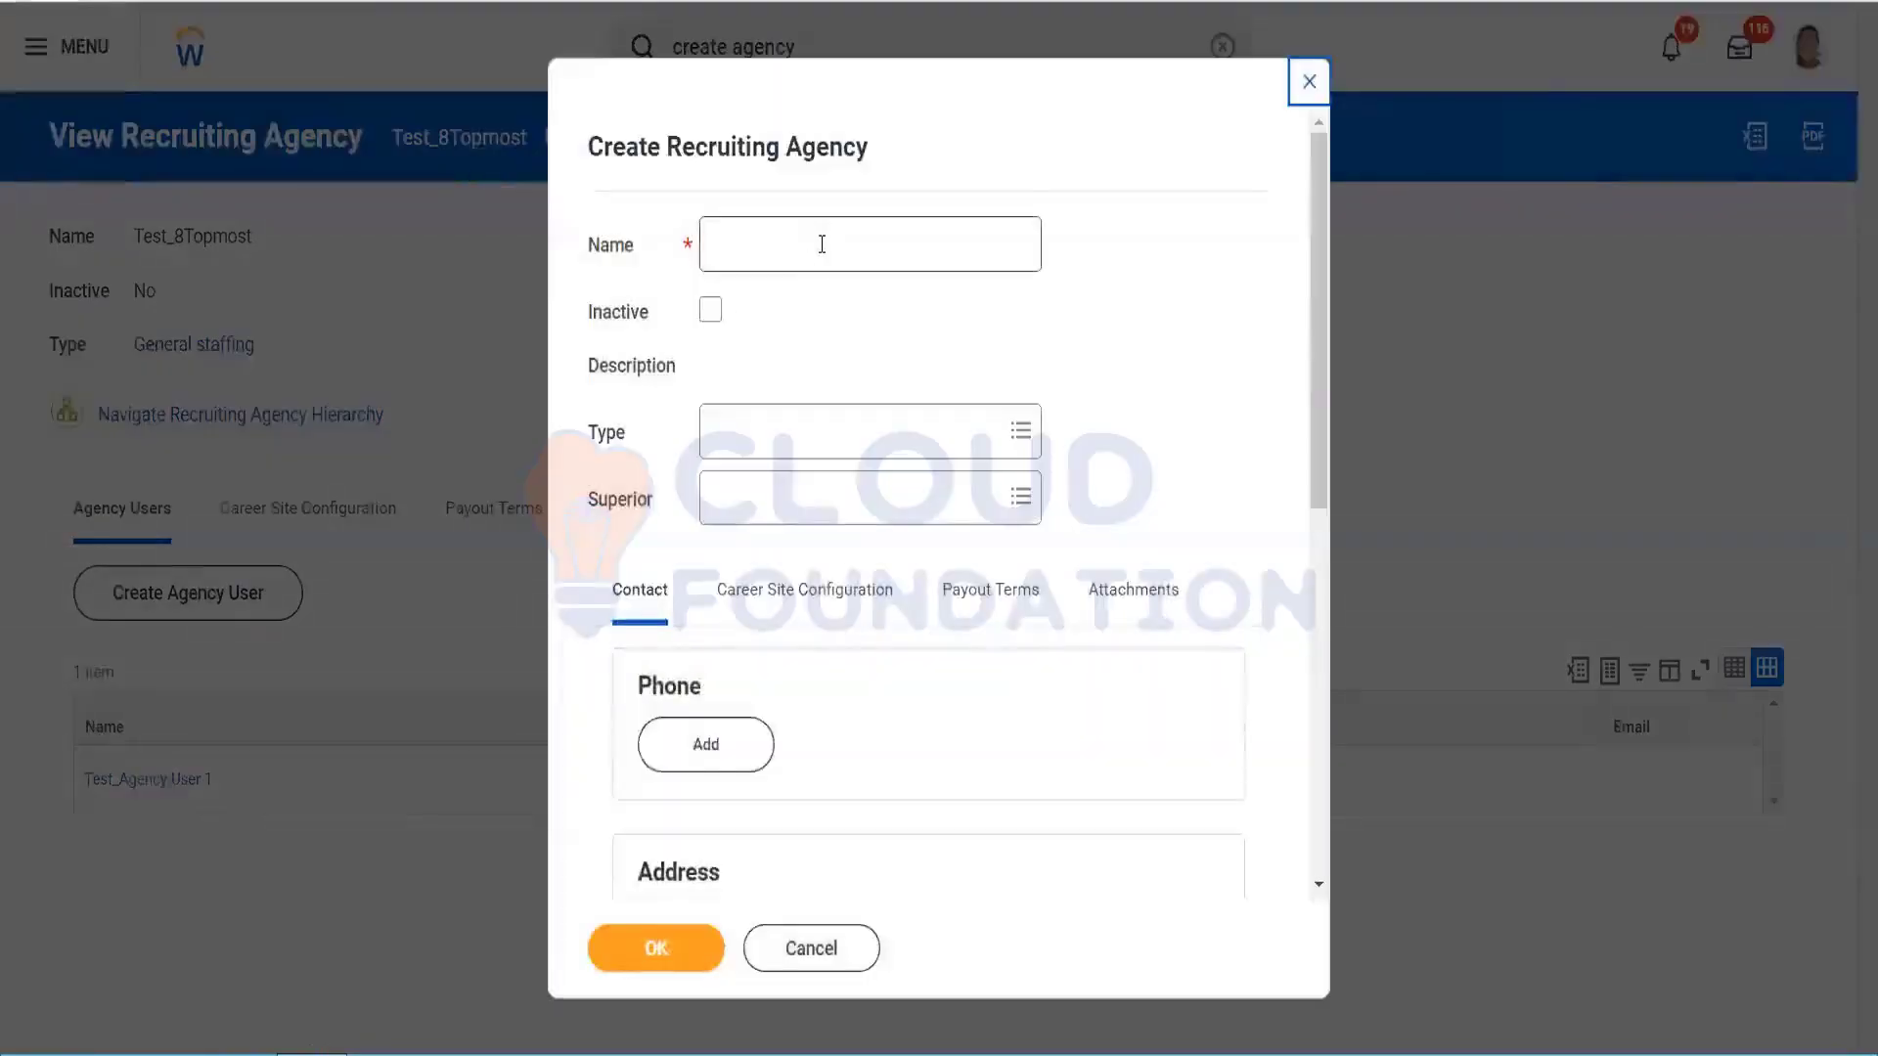
type("Test_S")
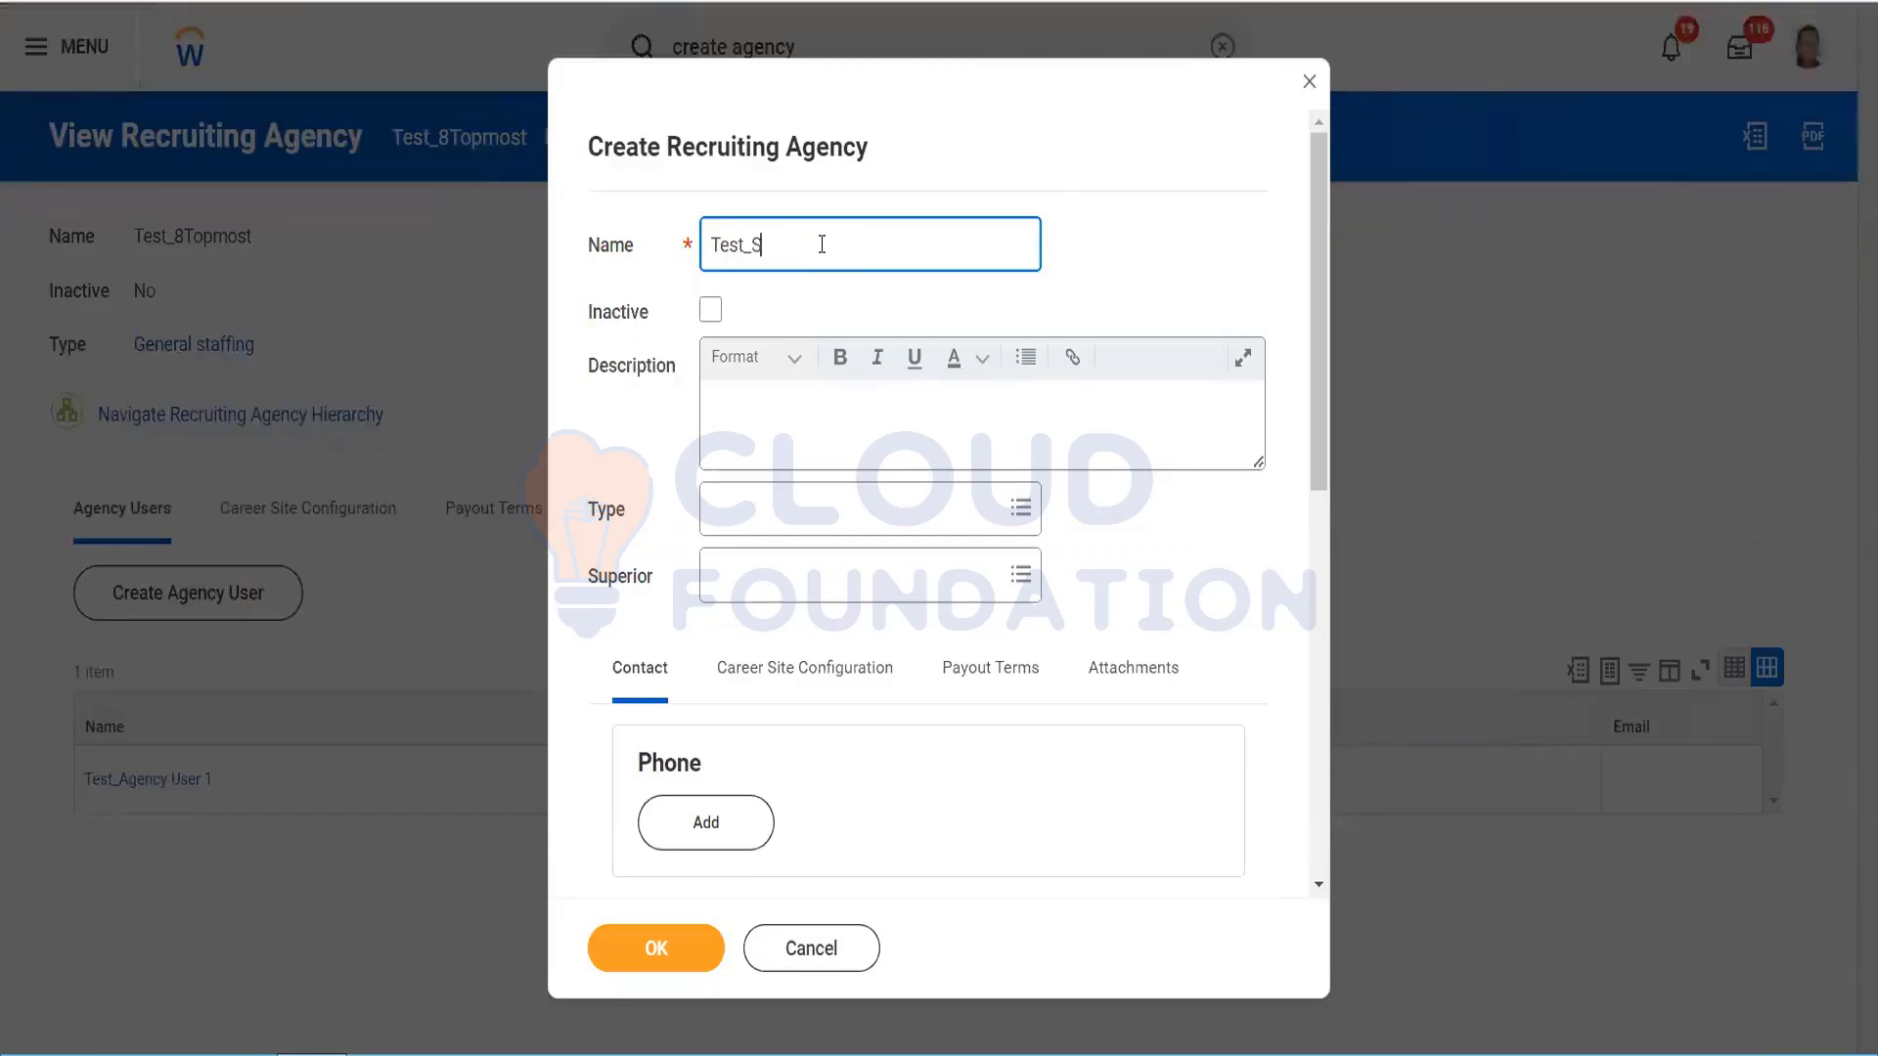
type("ubordinate9")
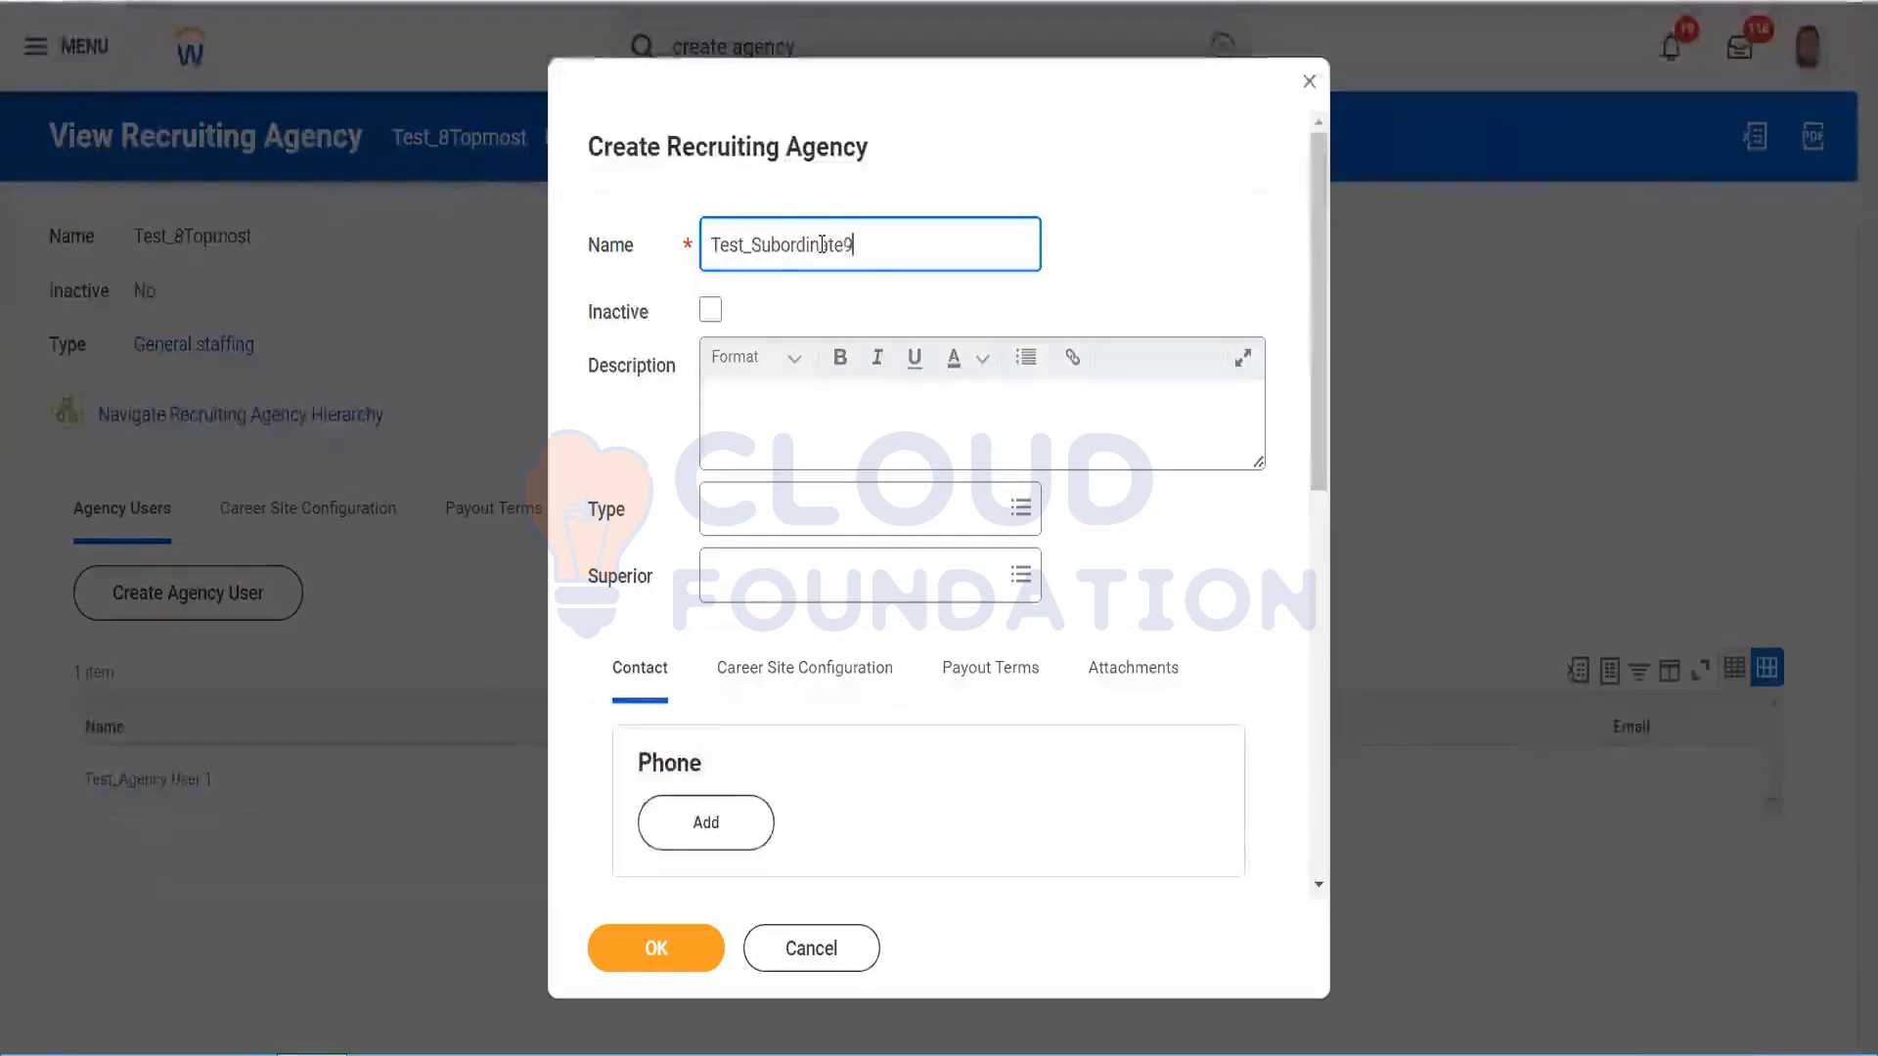
key("BackSpace")
type("8")
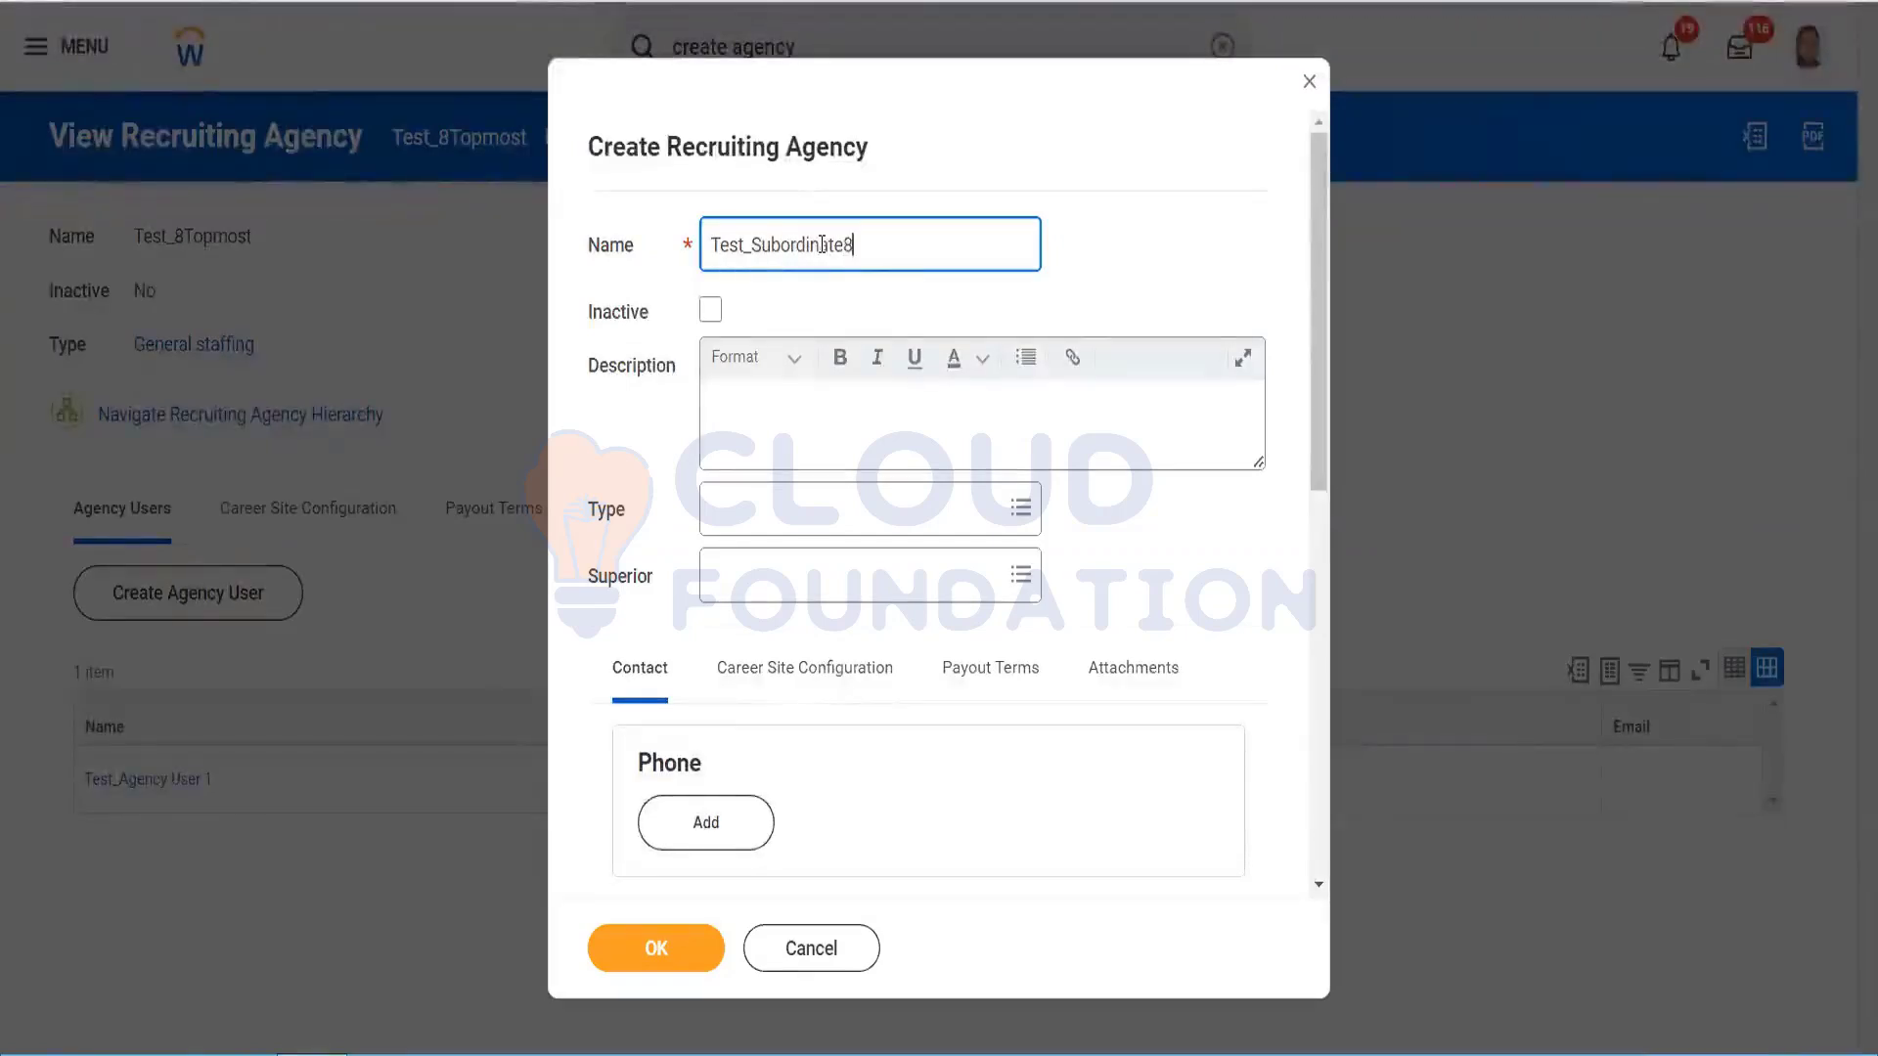
left_click(823, 513)
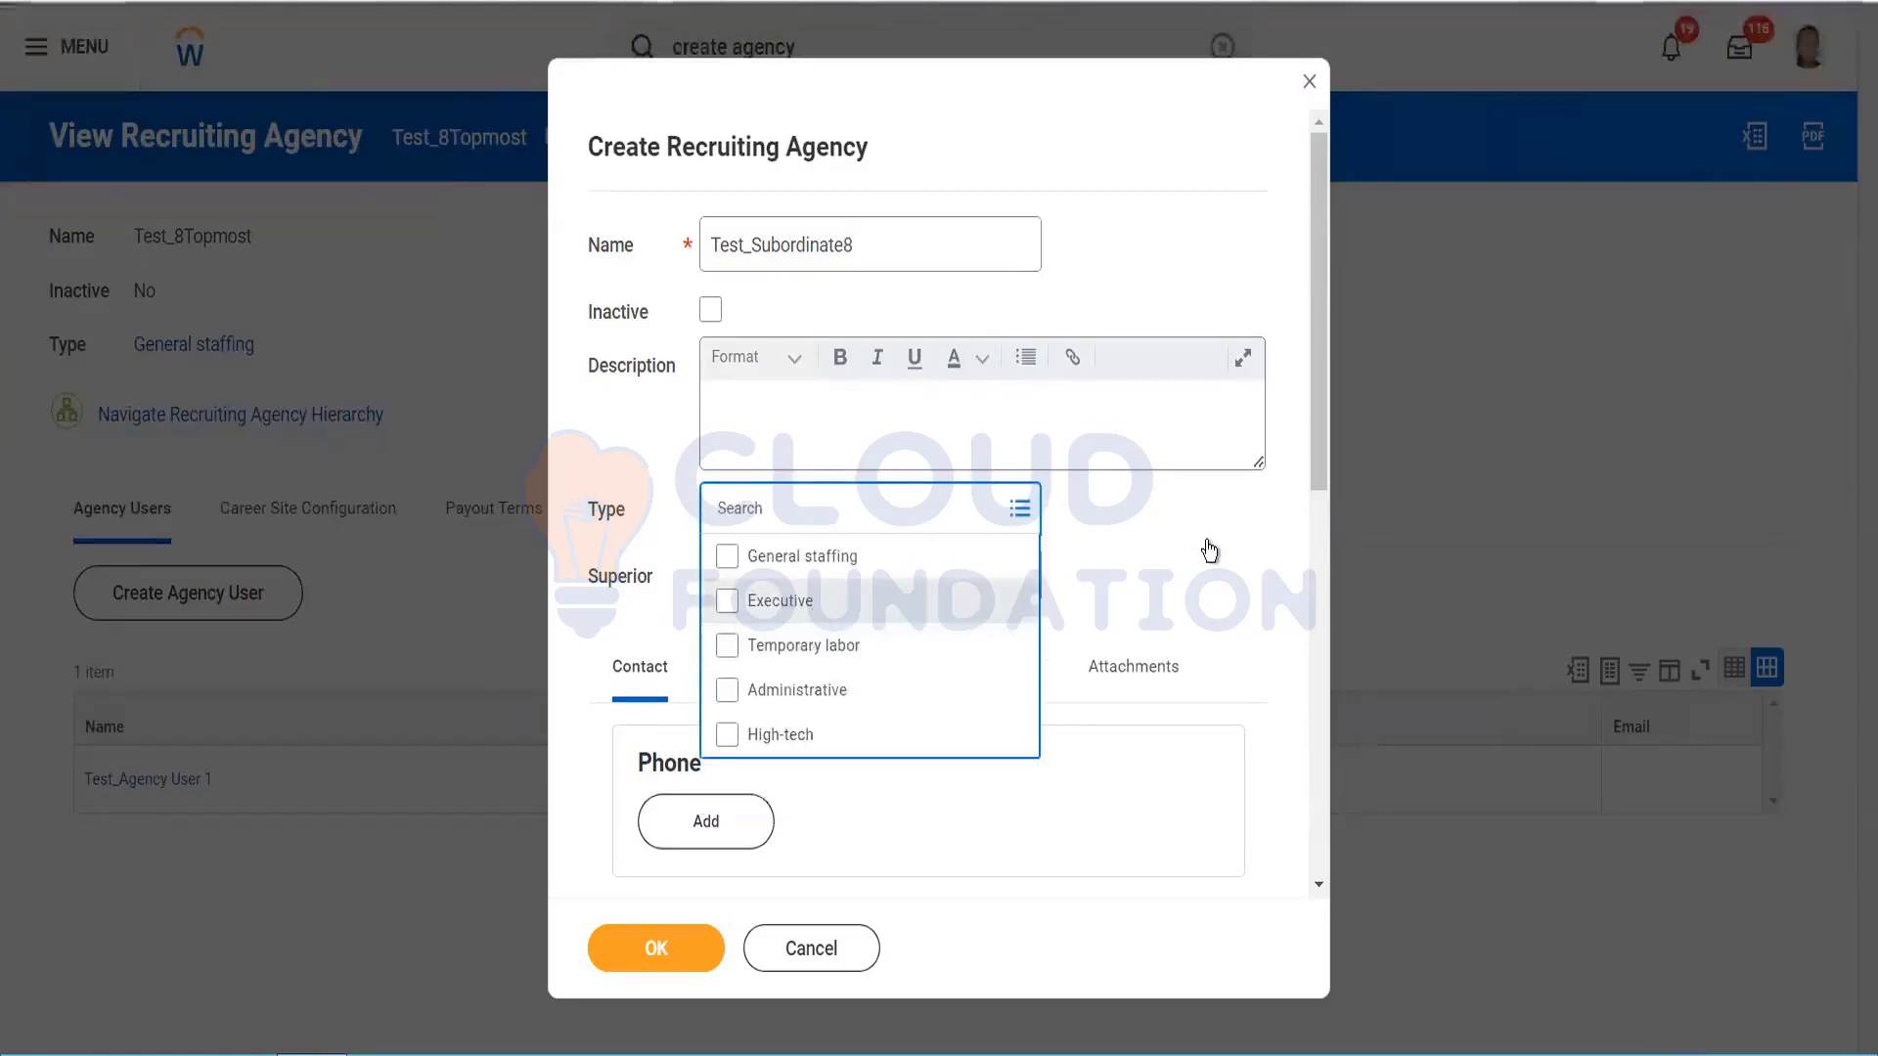
left_click(806, 592)
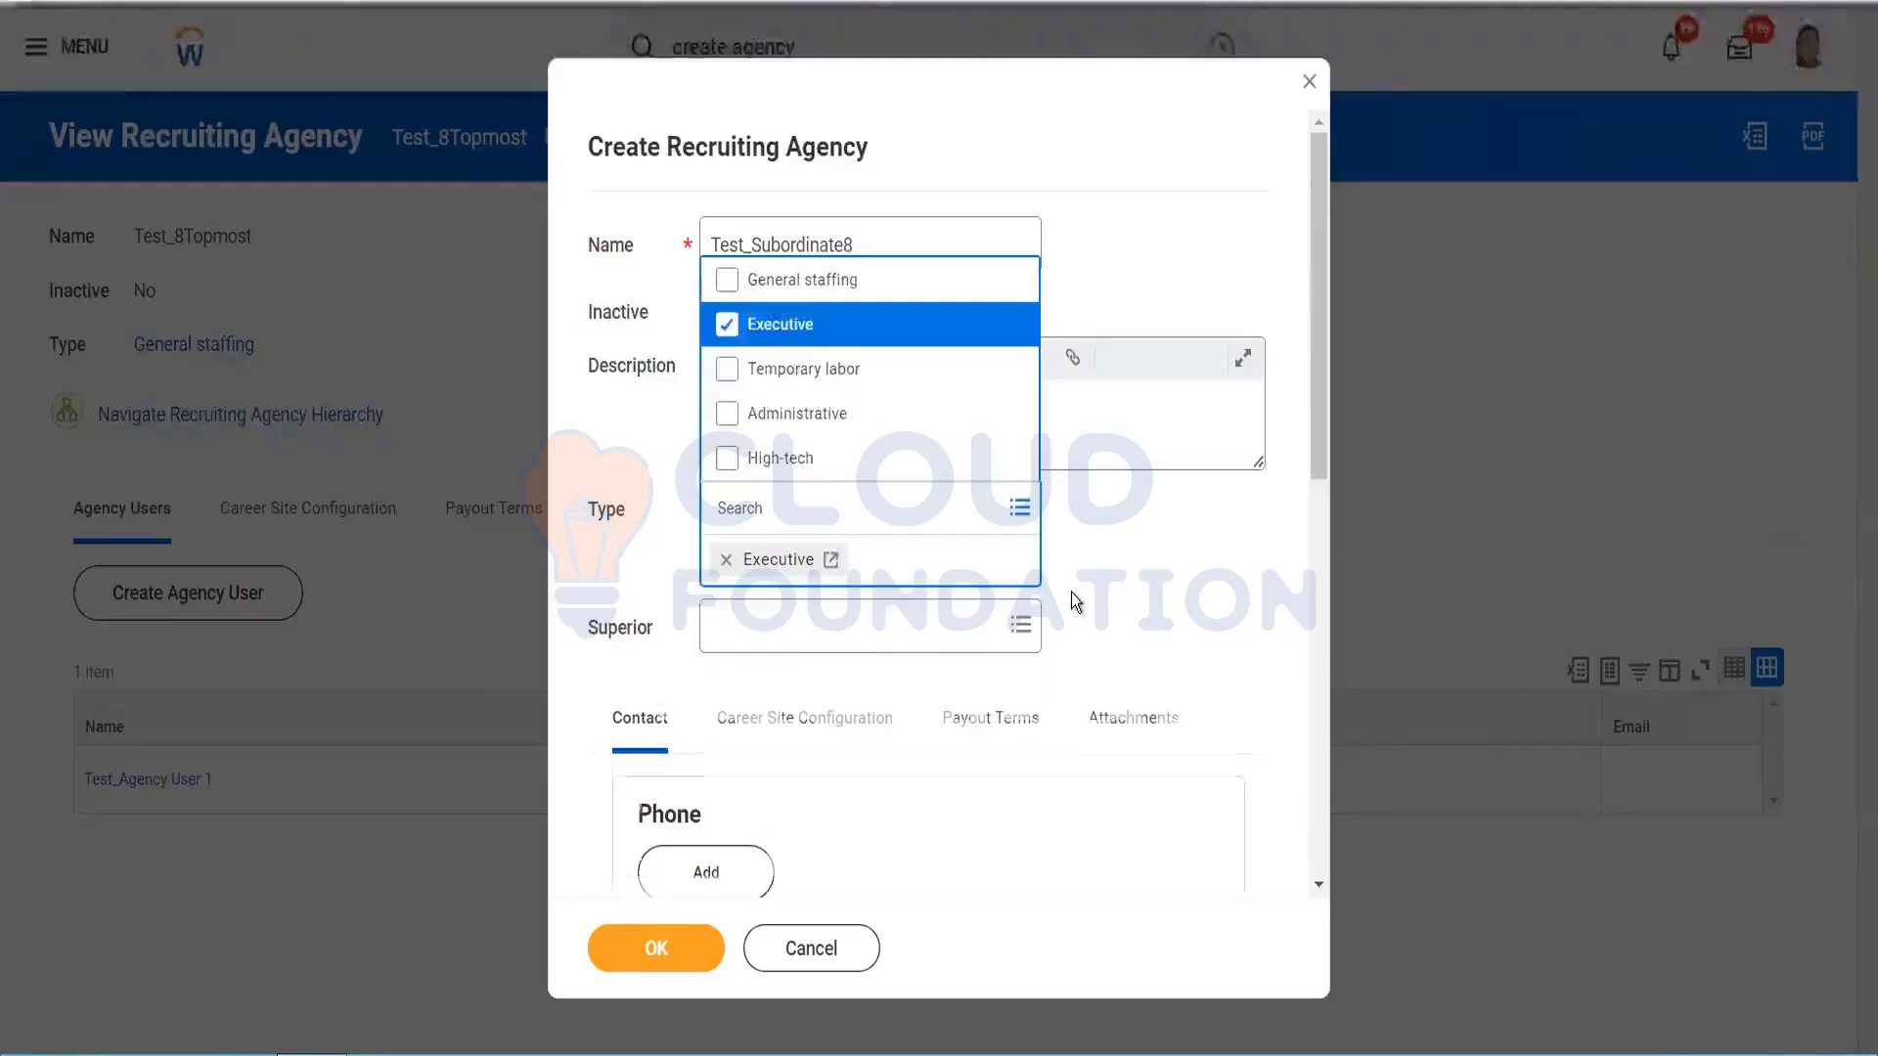
Step: Set Test_8Topmost as the superior agency, try saving, and review the blocking errors
left_click(807, 585)
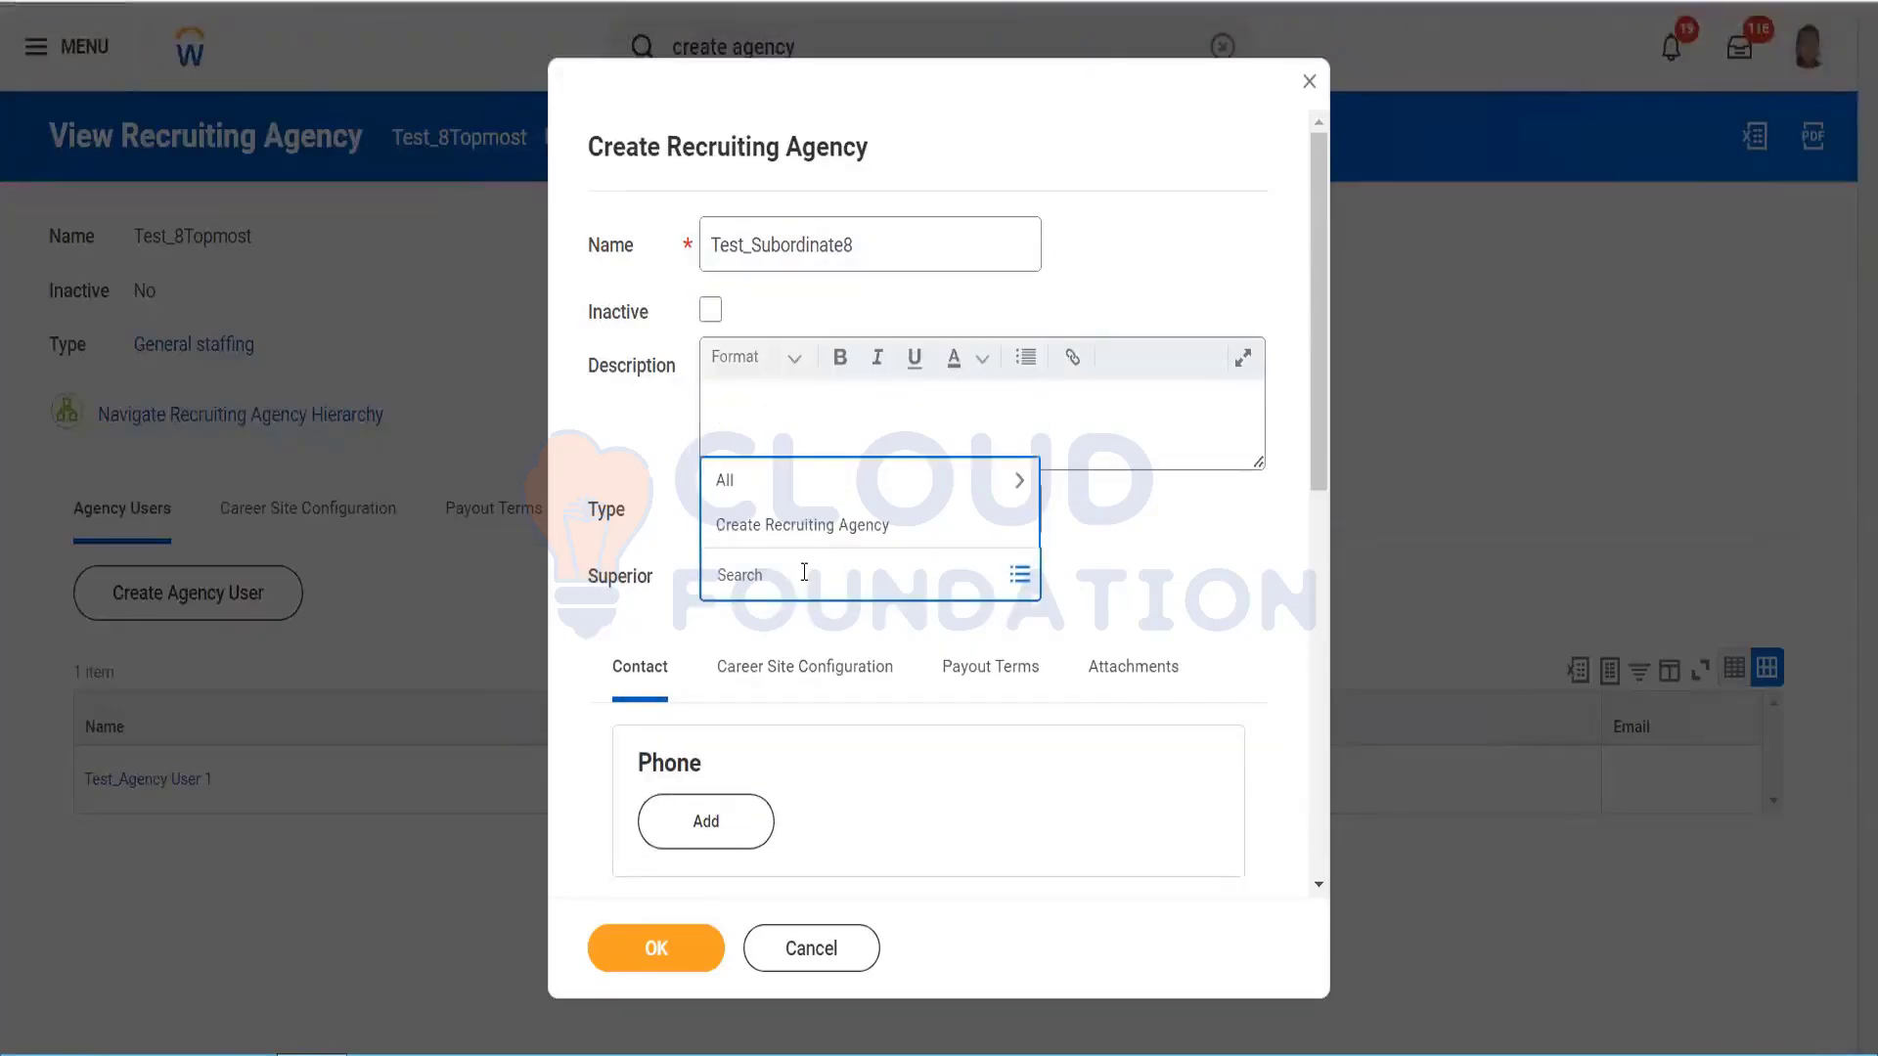
type("topmost")
key("Return")
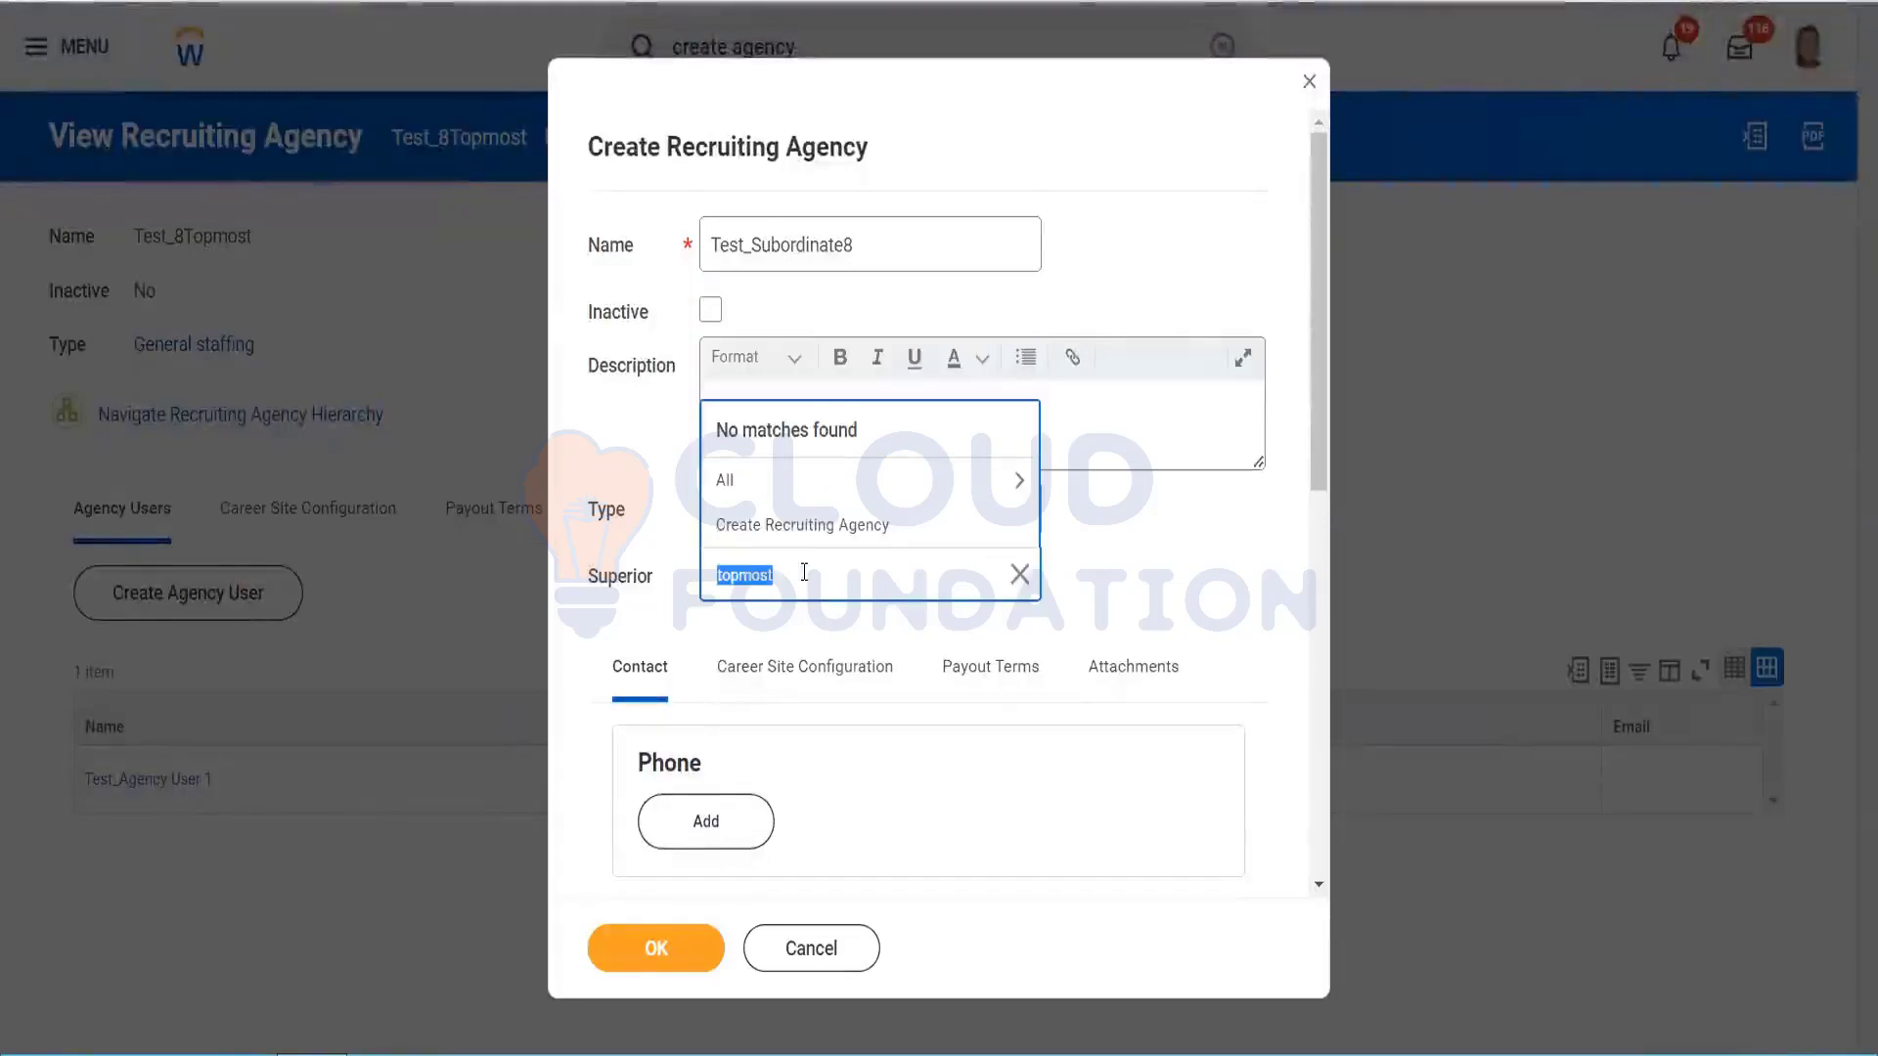
left_click(852, 476)
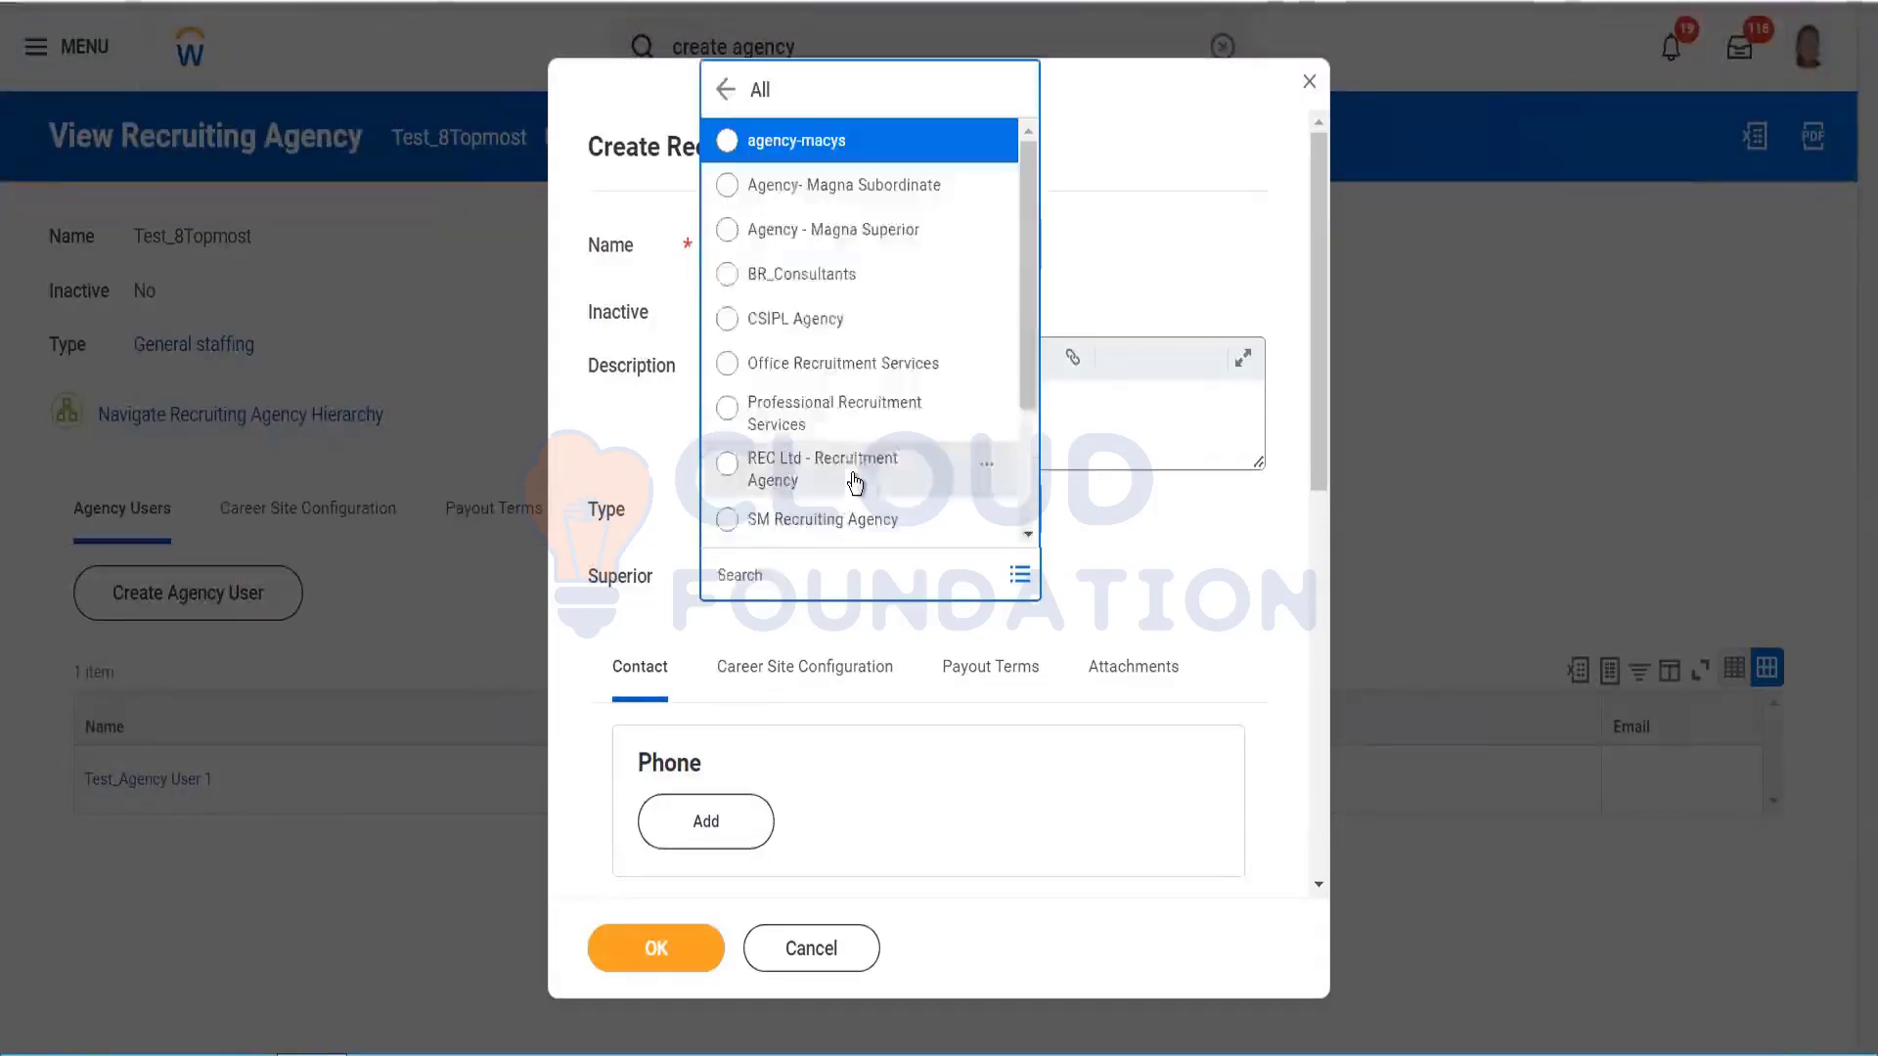
scroll(1030, 434, "down", 3)
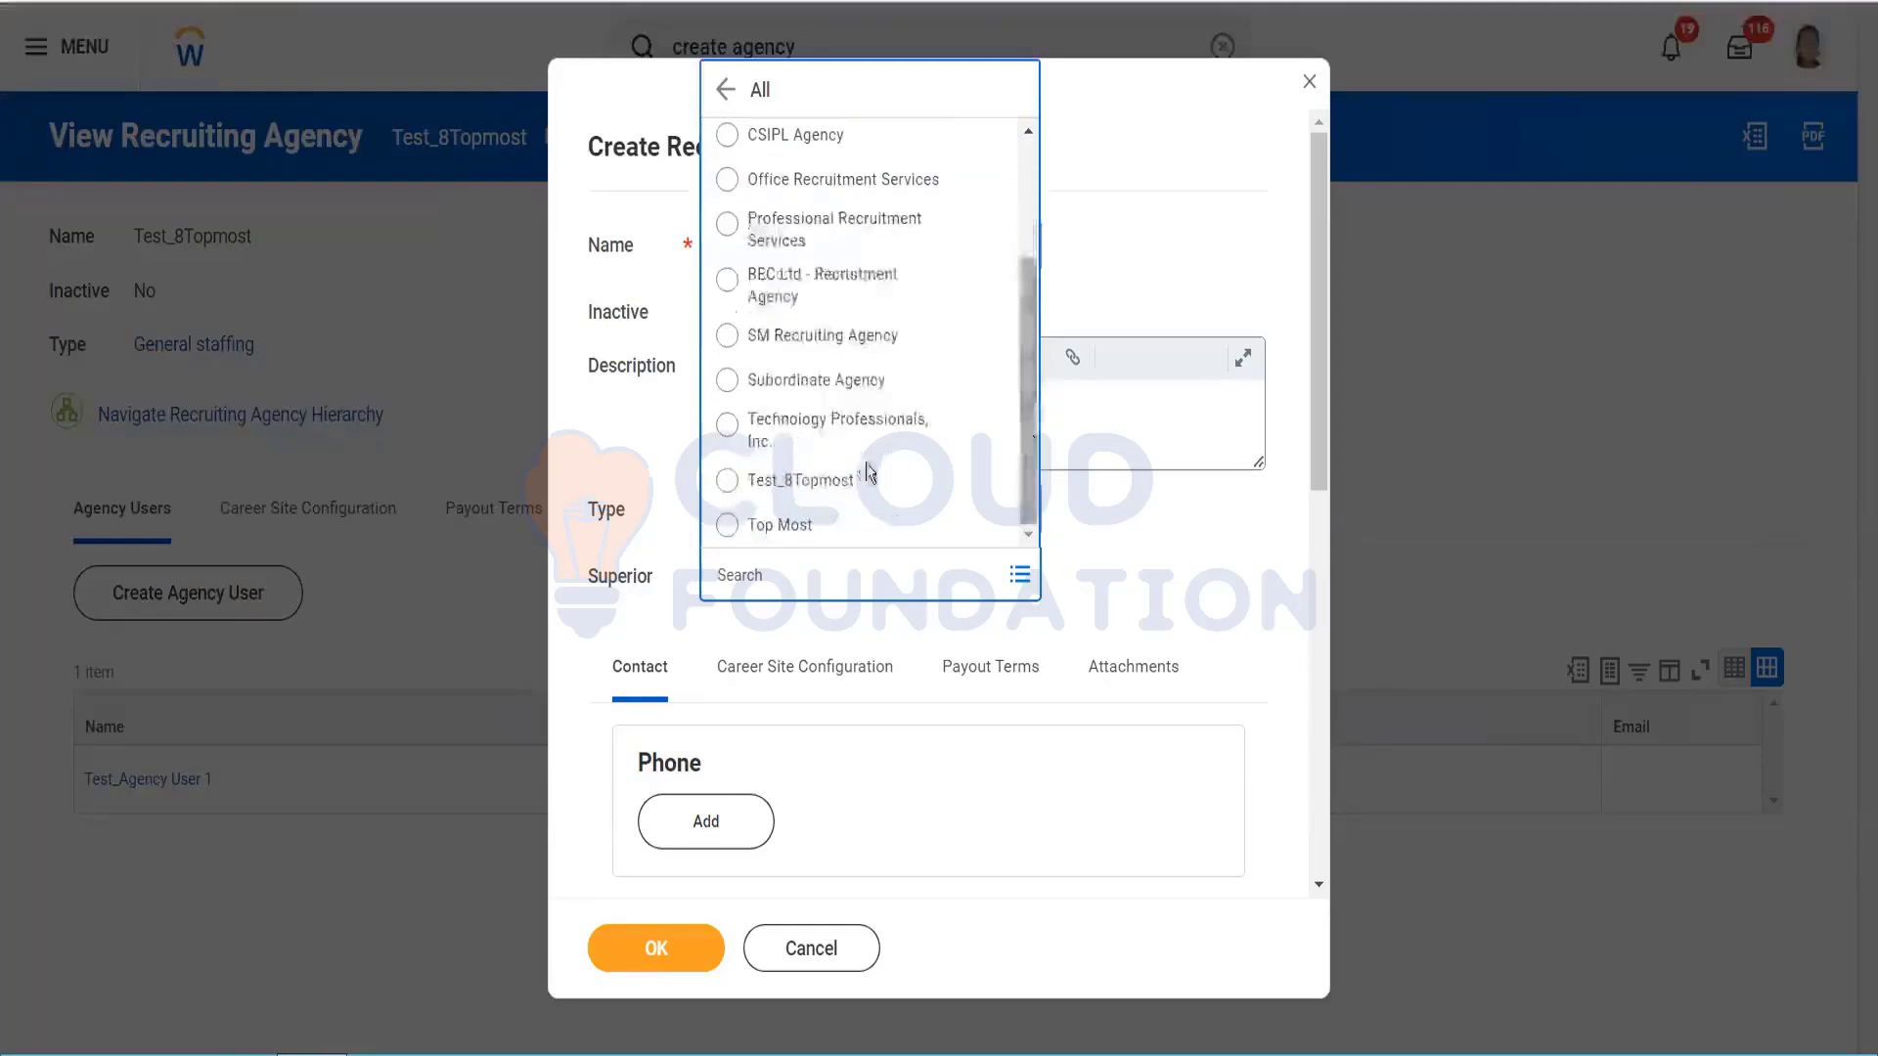
left_click(858, 482)
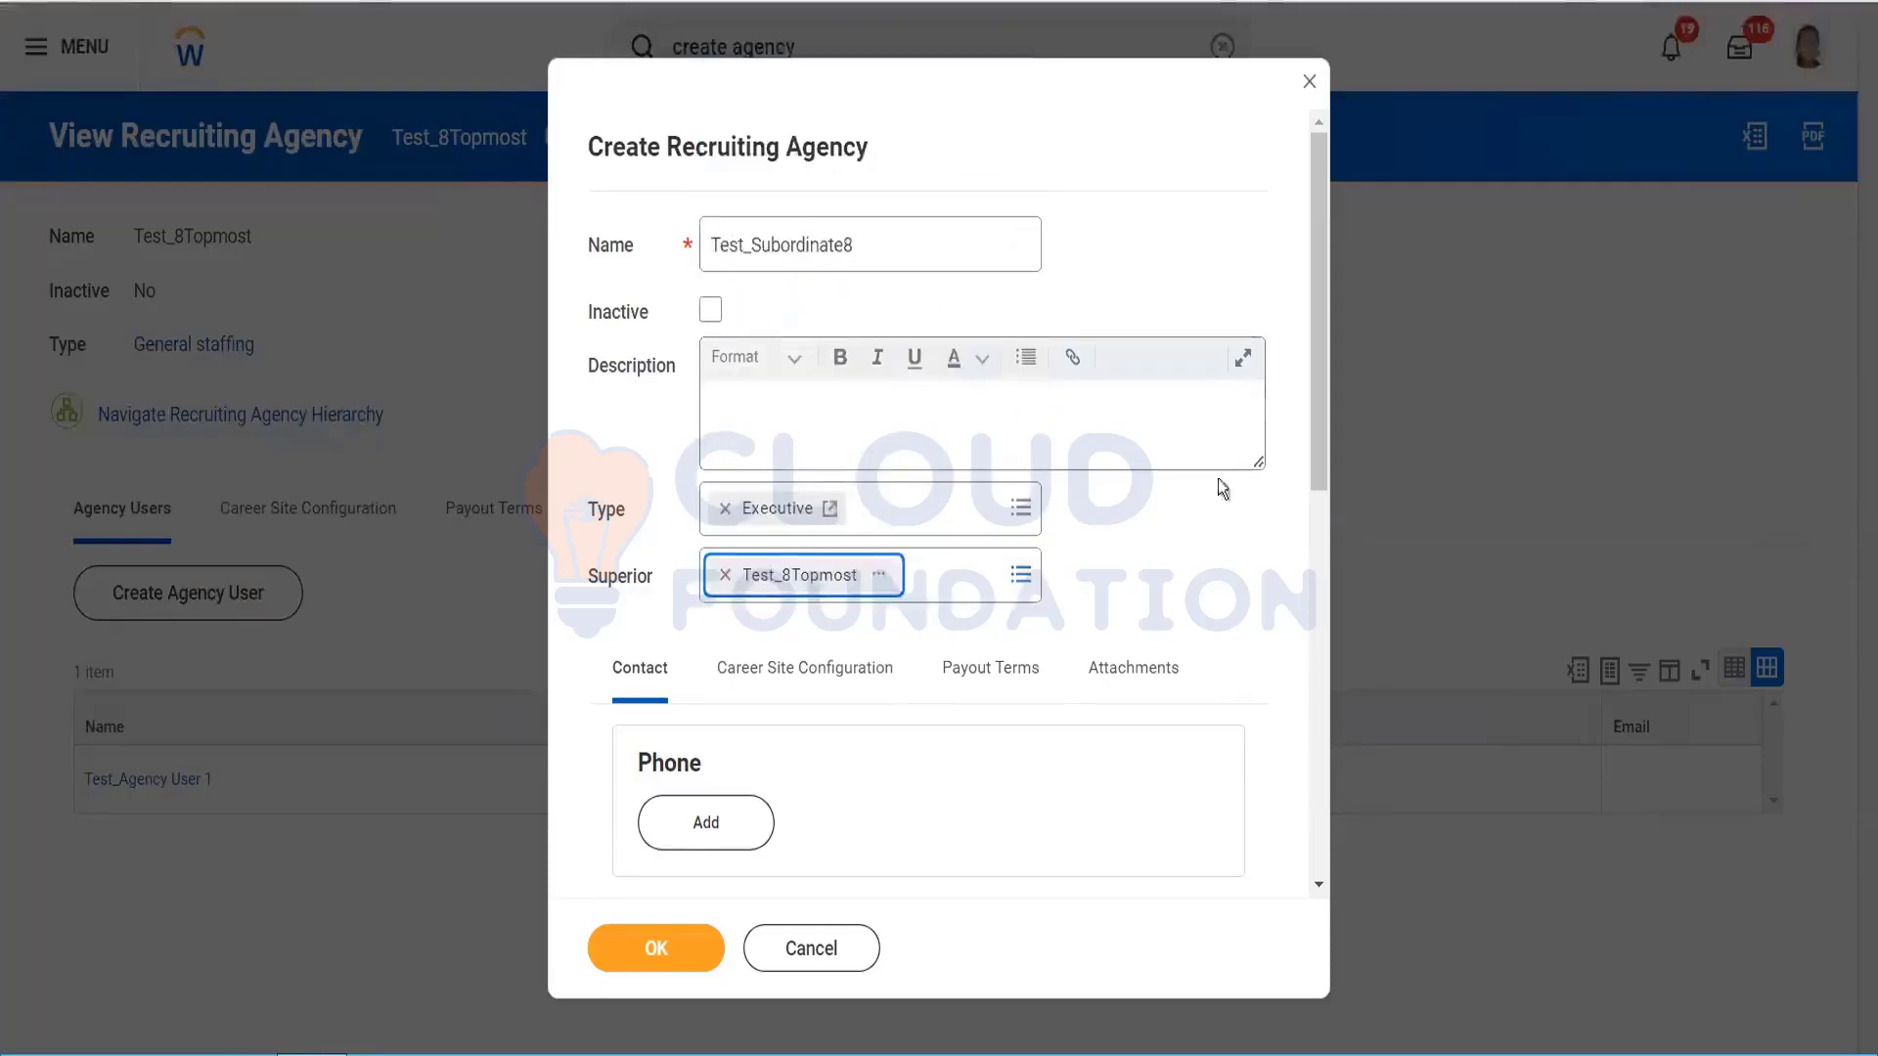
left_click_drag(1317, 405, 1331, 610)
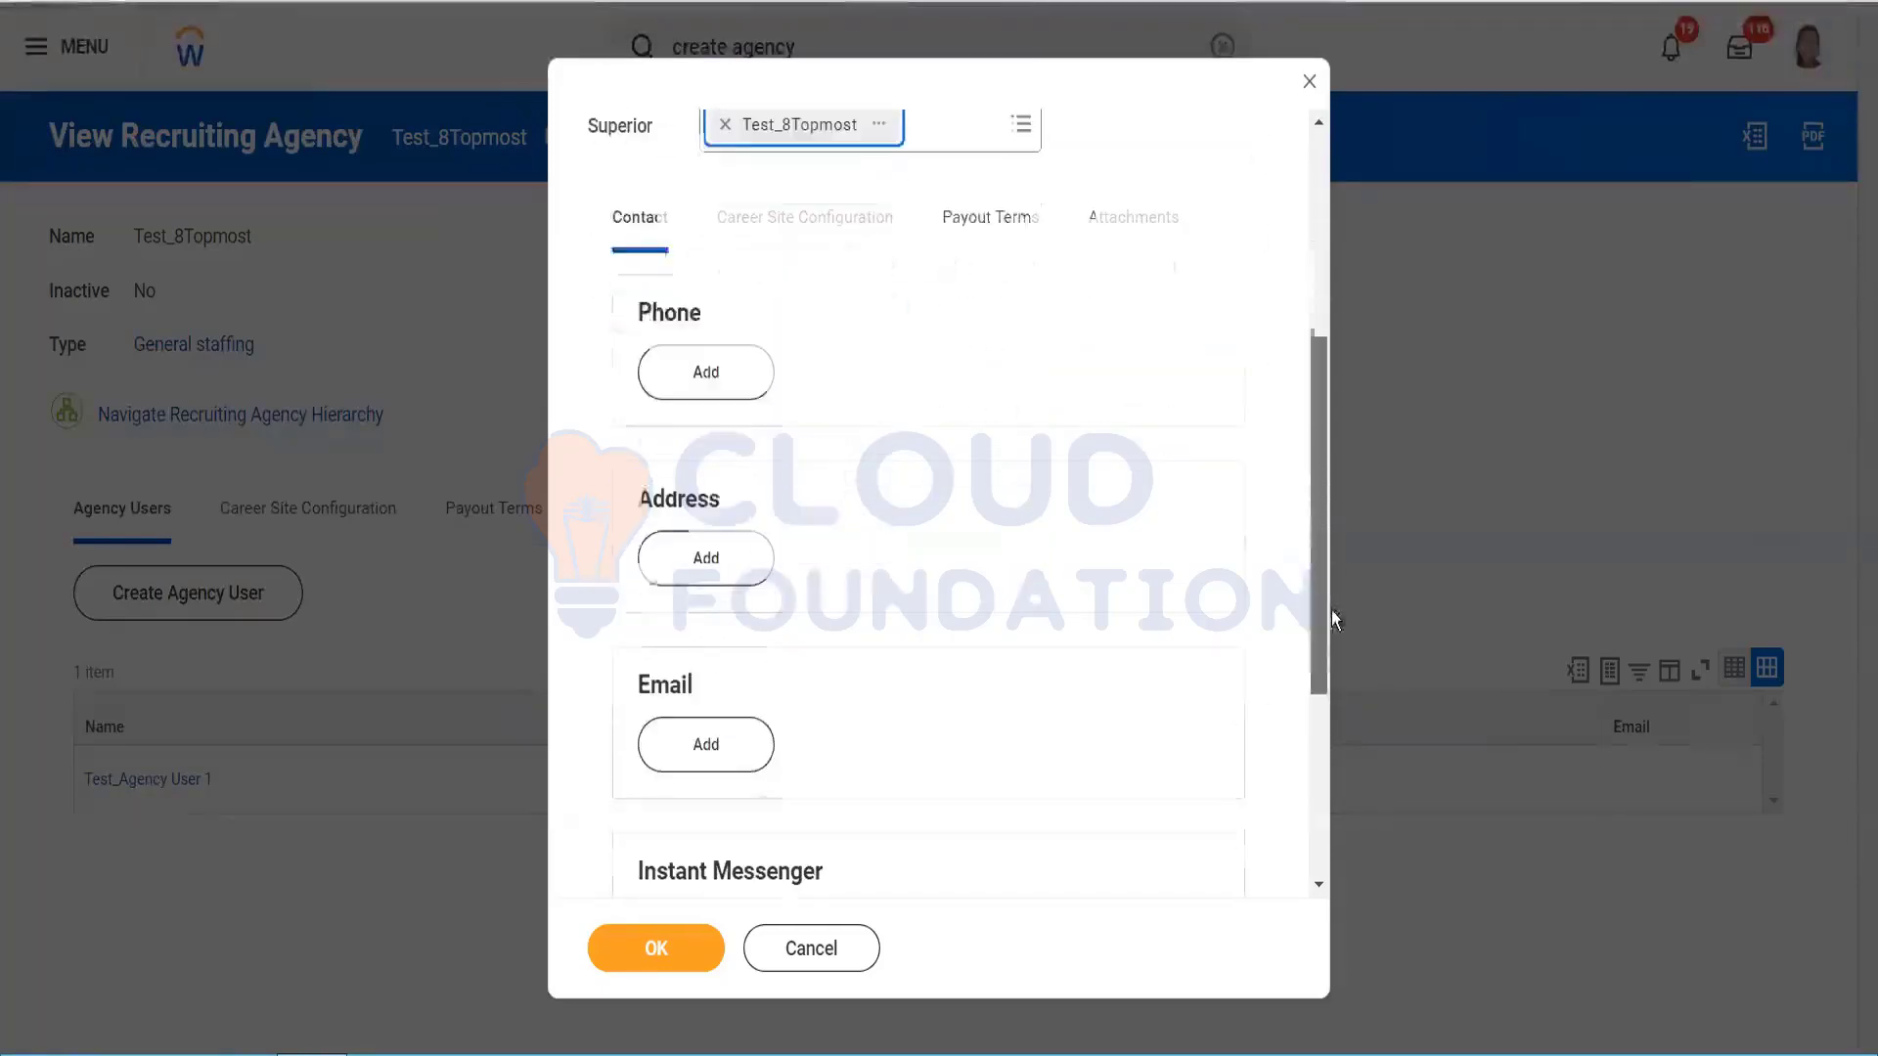
left_click(607, 967)
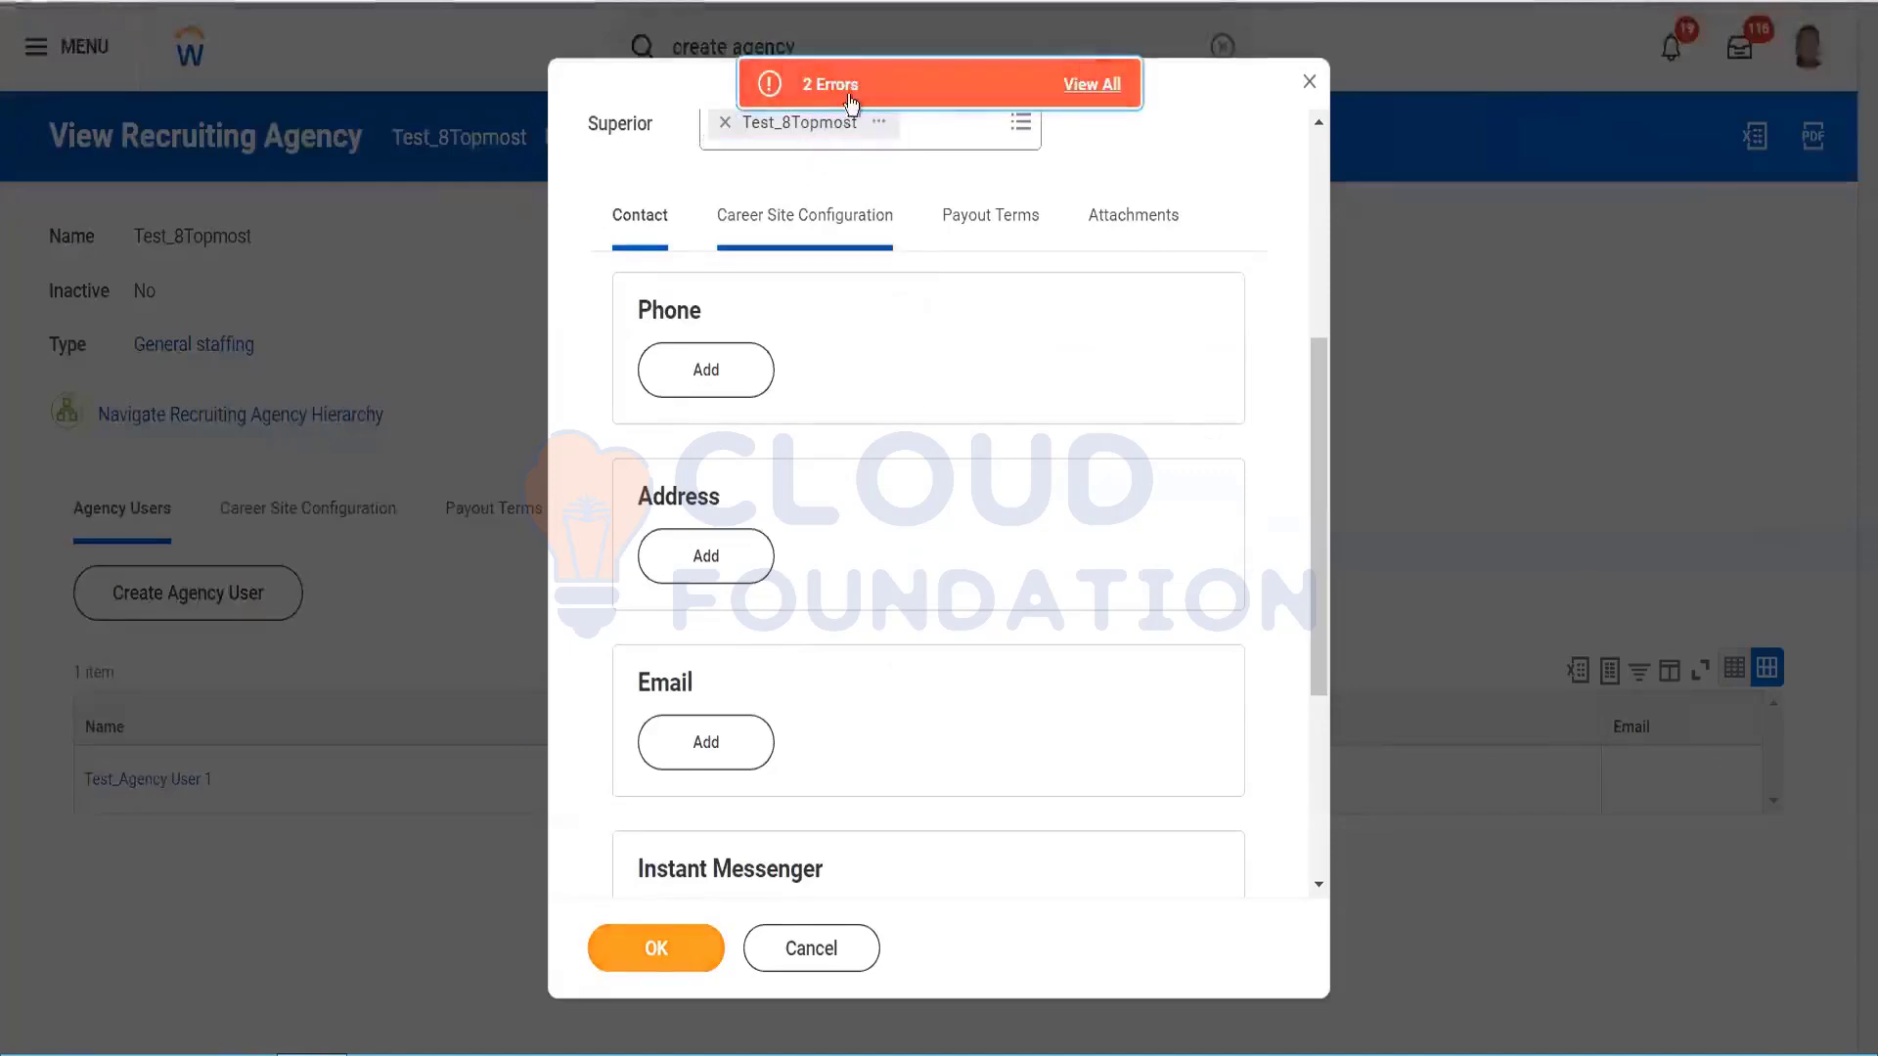
left_click(854, 86)
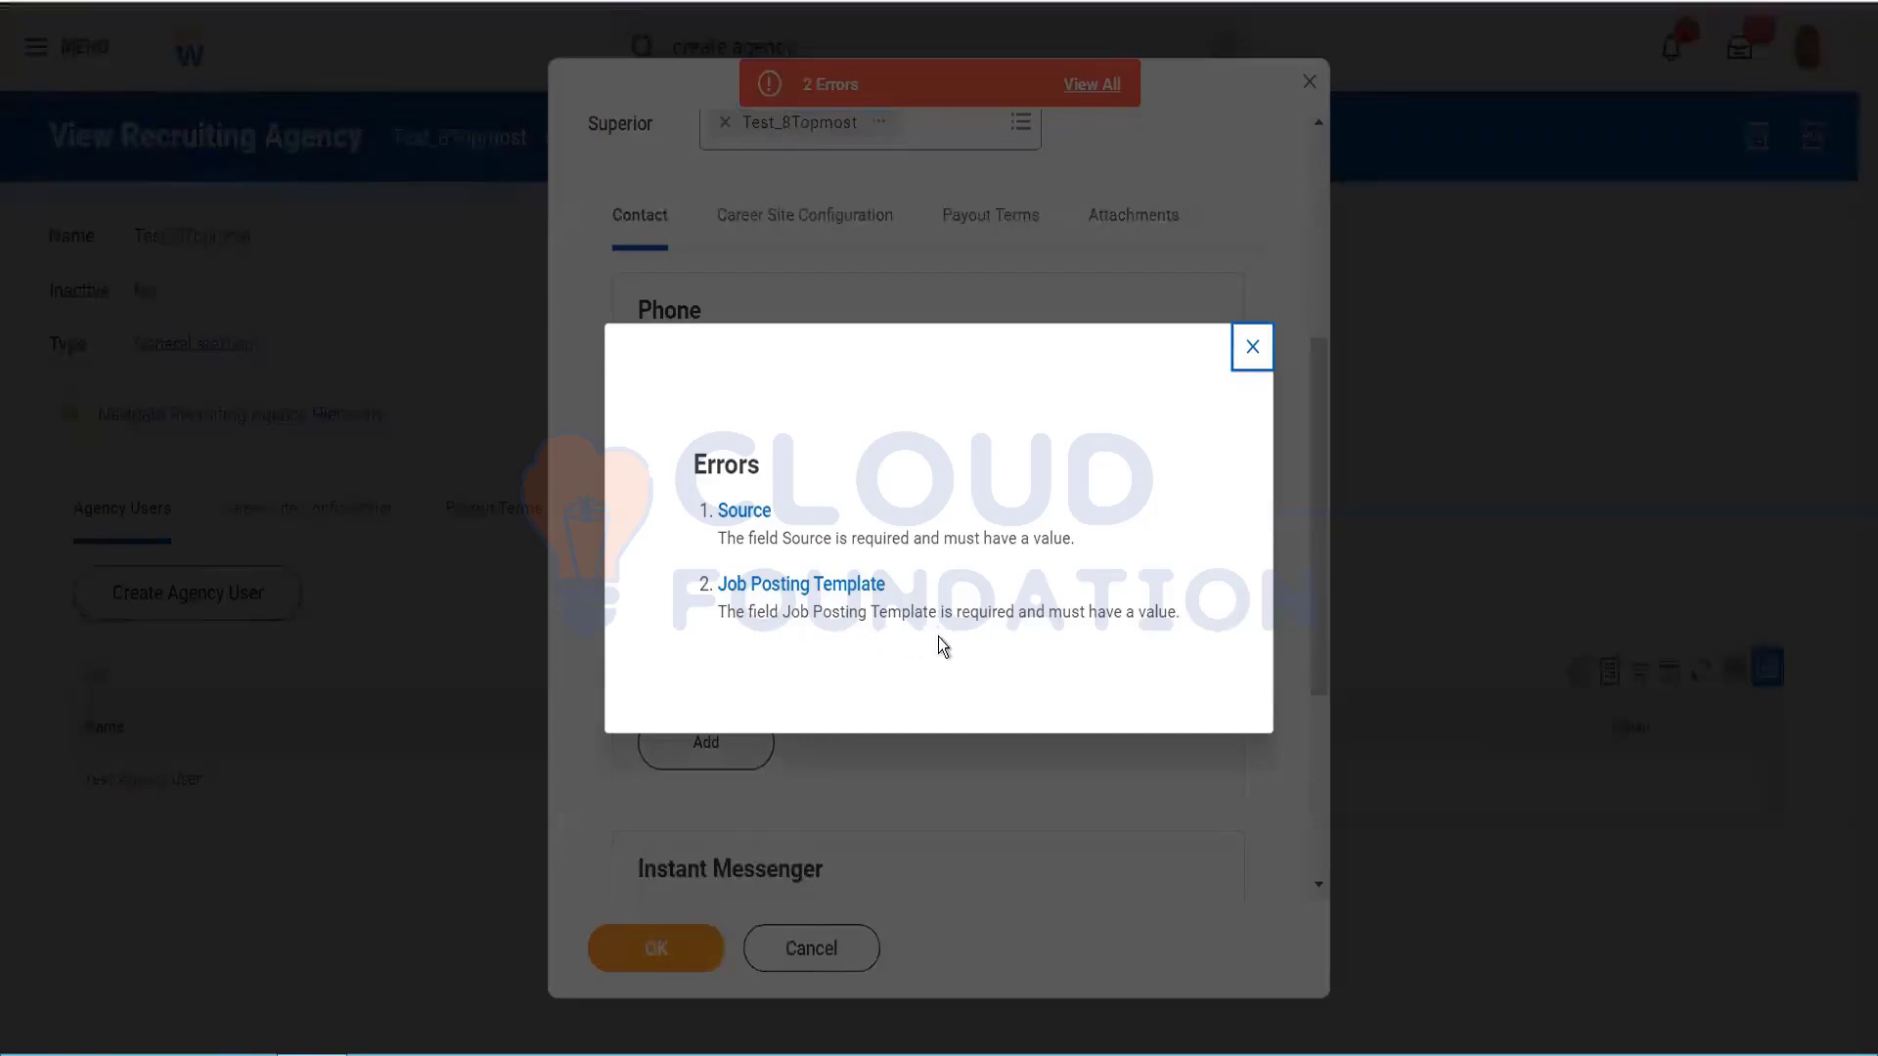
left_click(1252, 350)
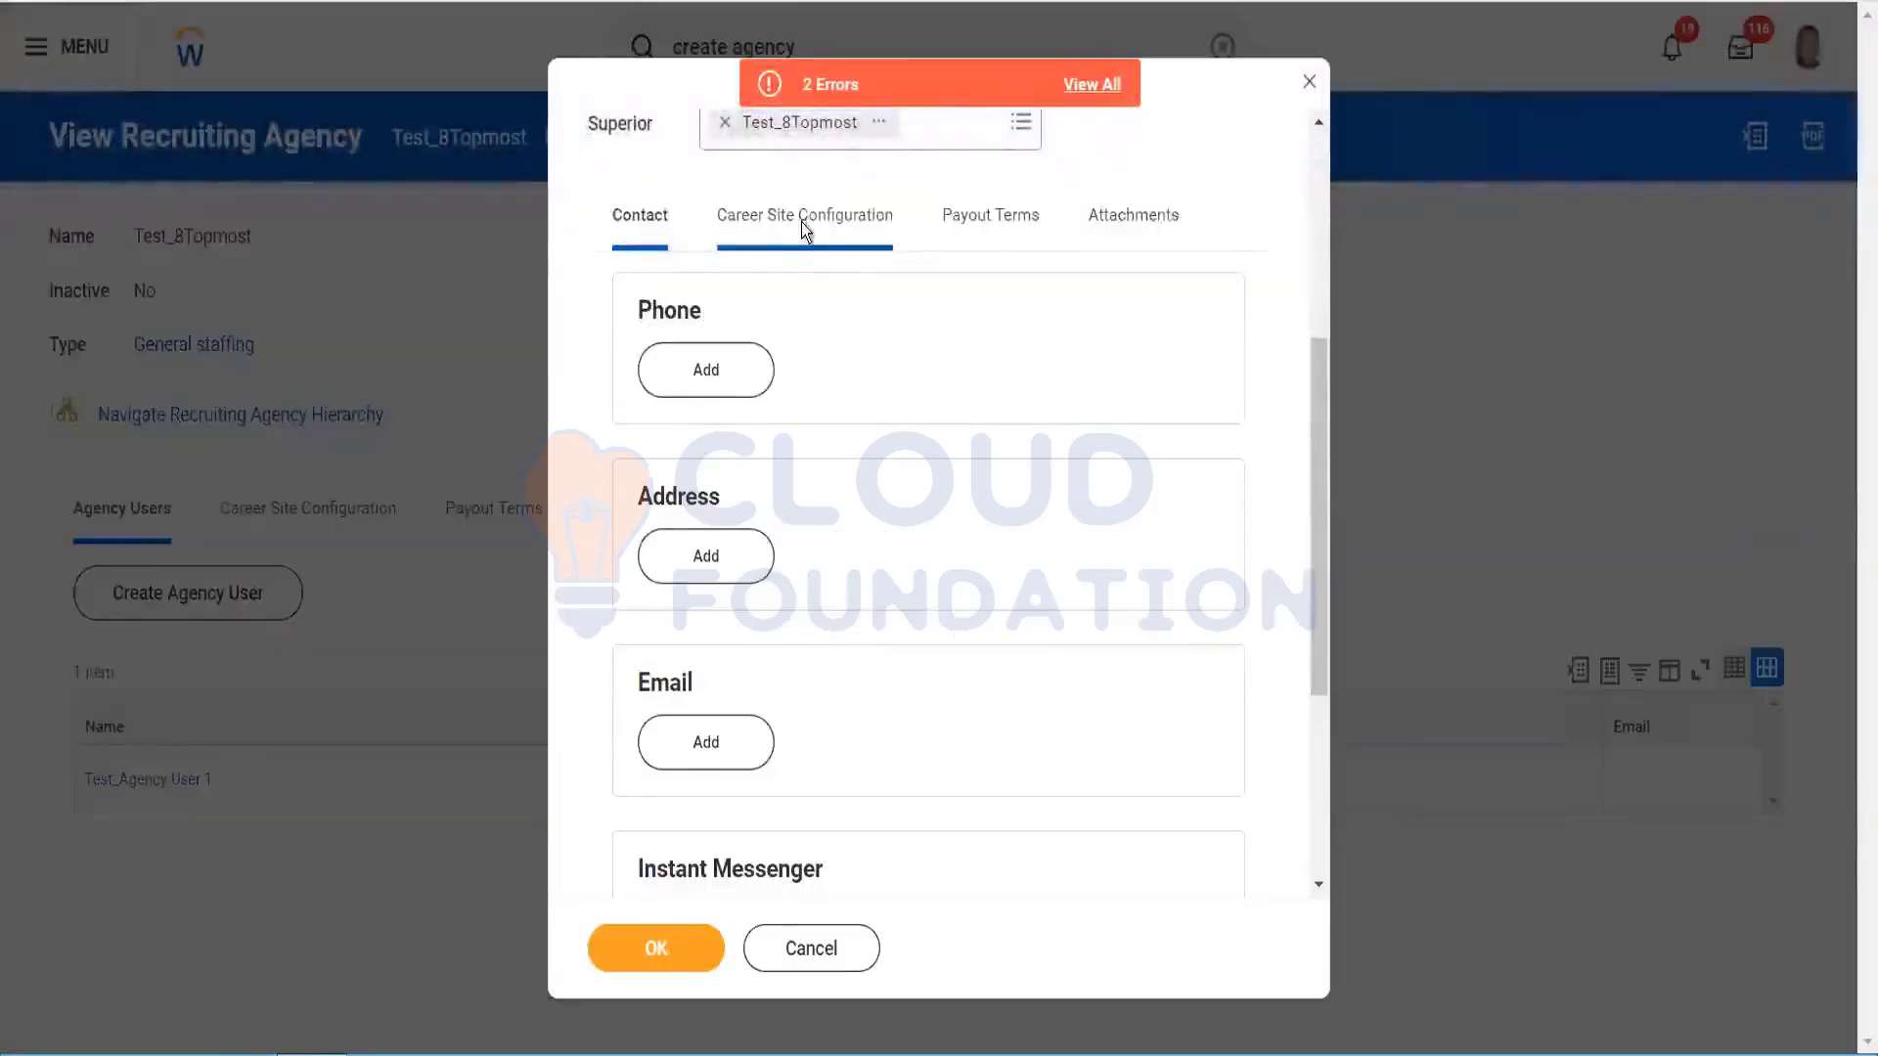
Step: Set Career Site Source to Agency and Job Posting Template to Agency Posting Template
left_click(801, 221)
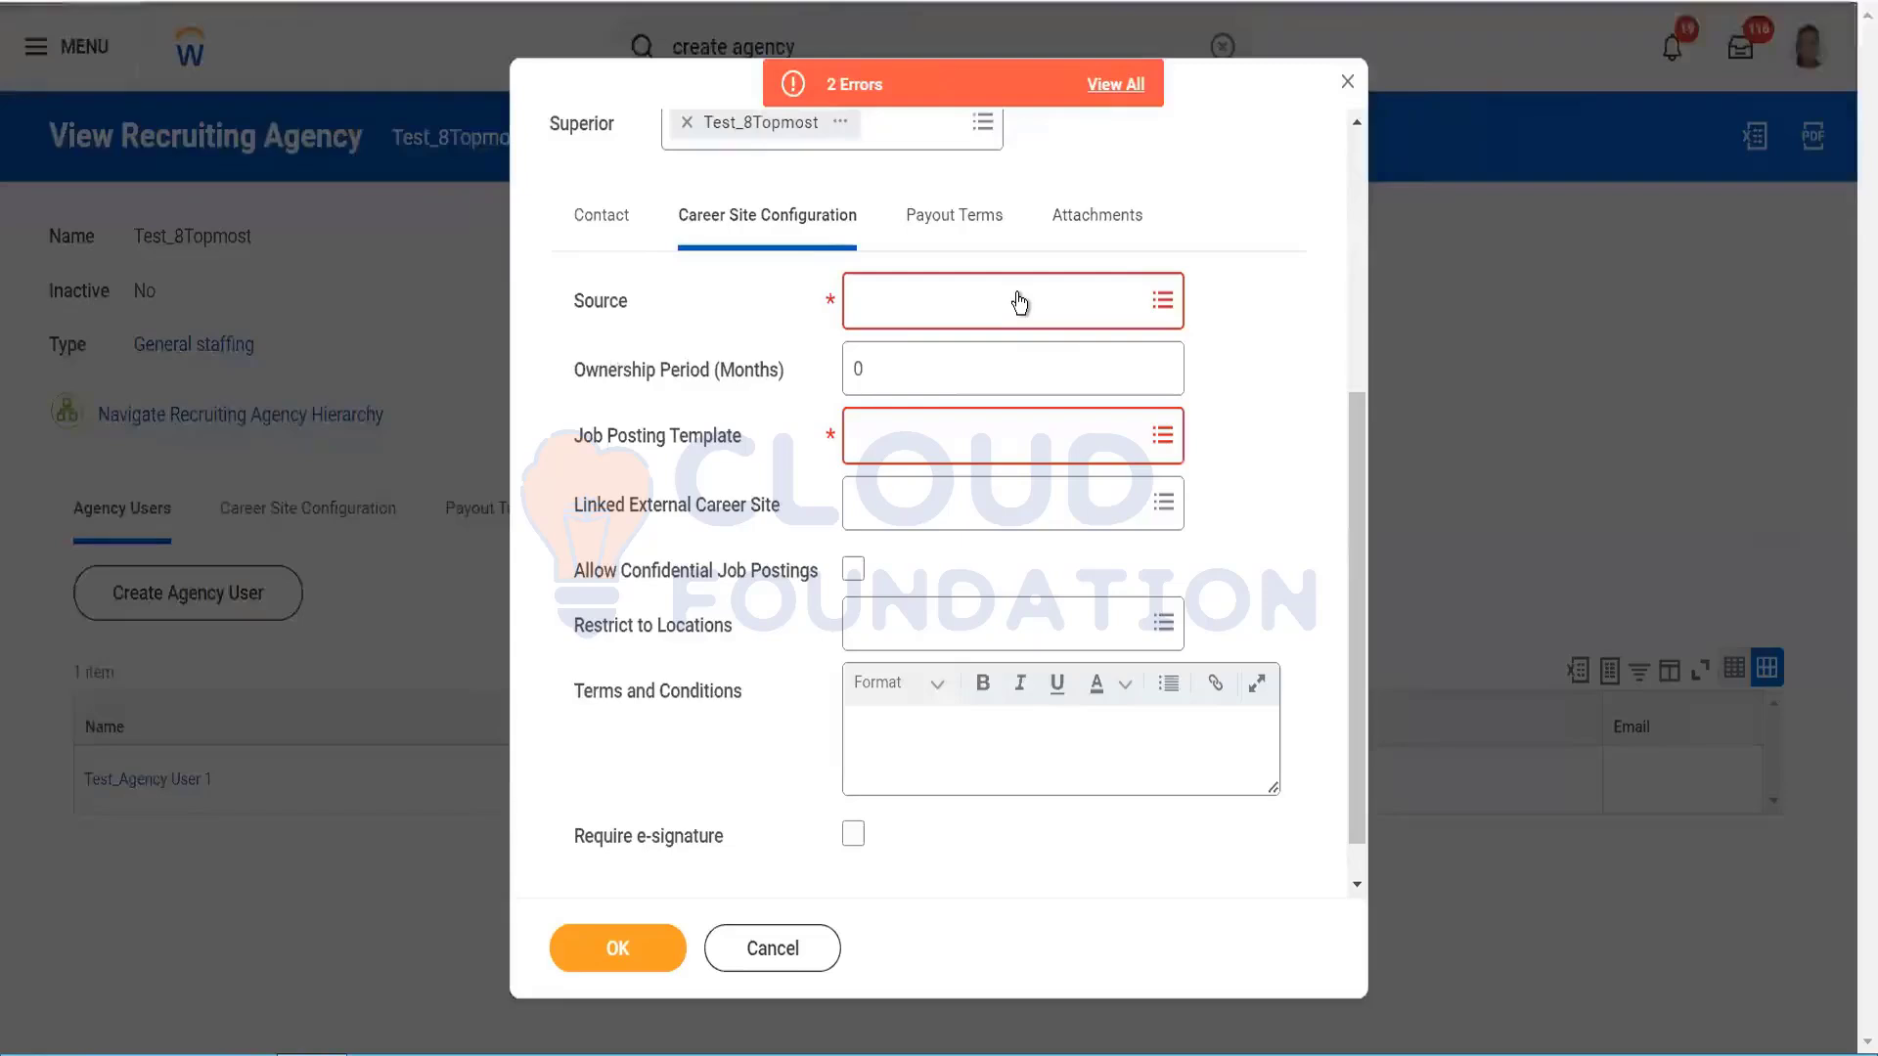
left_click(1018, 298)
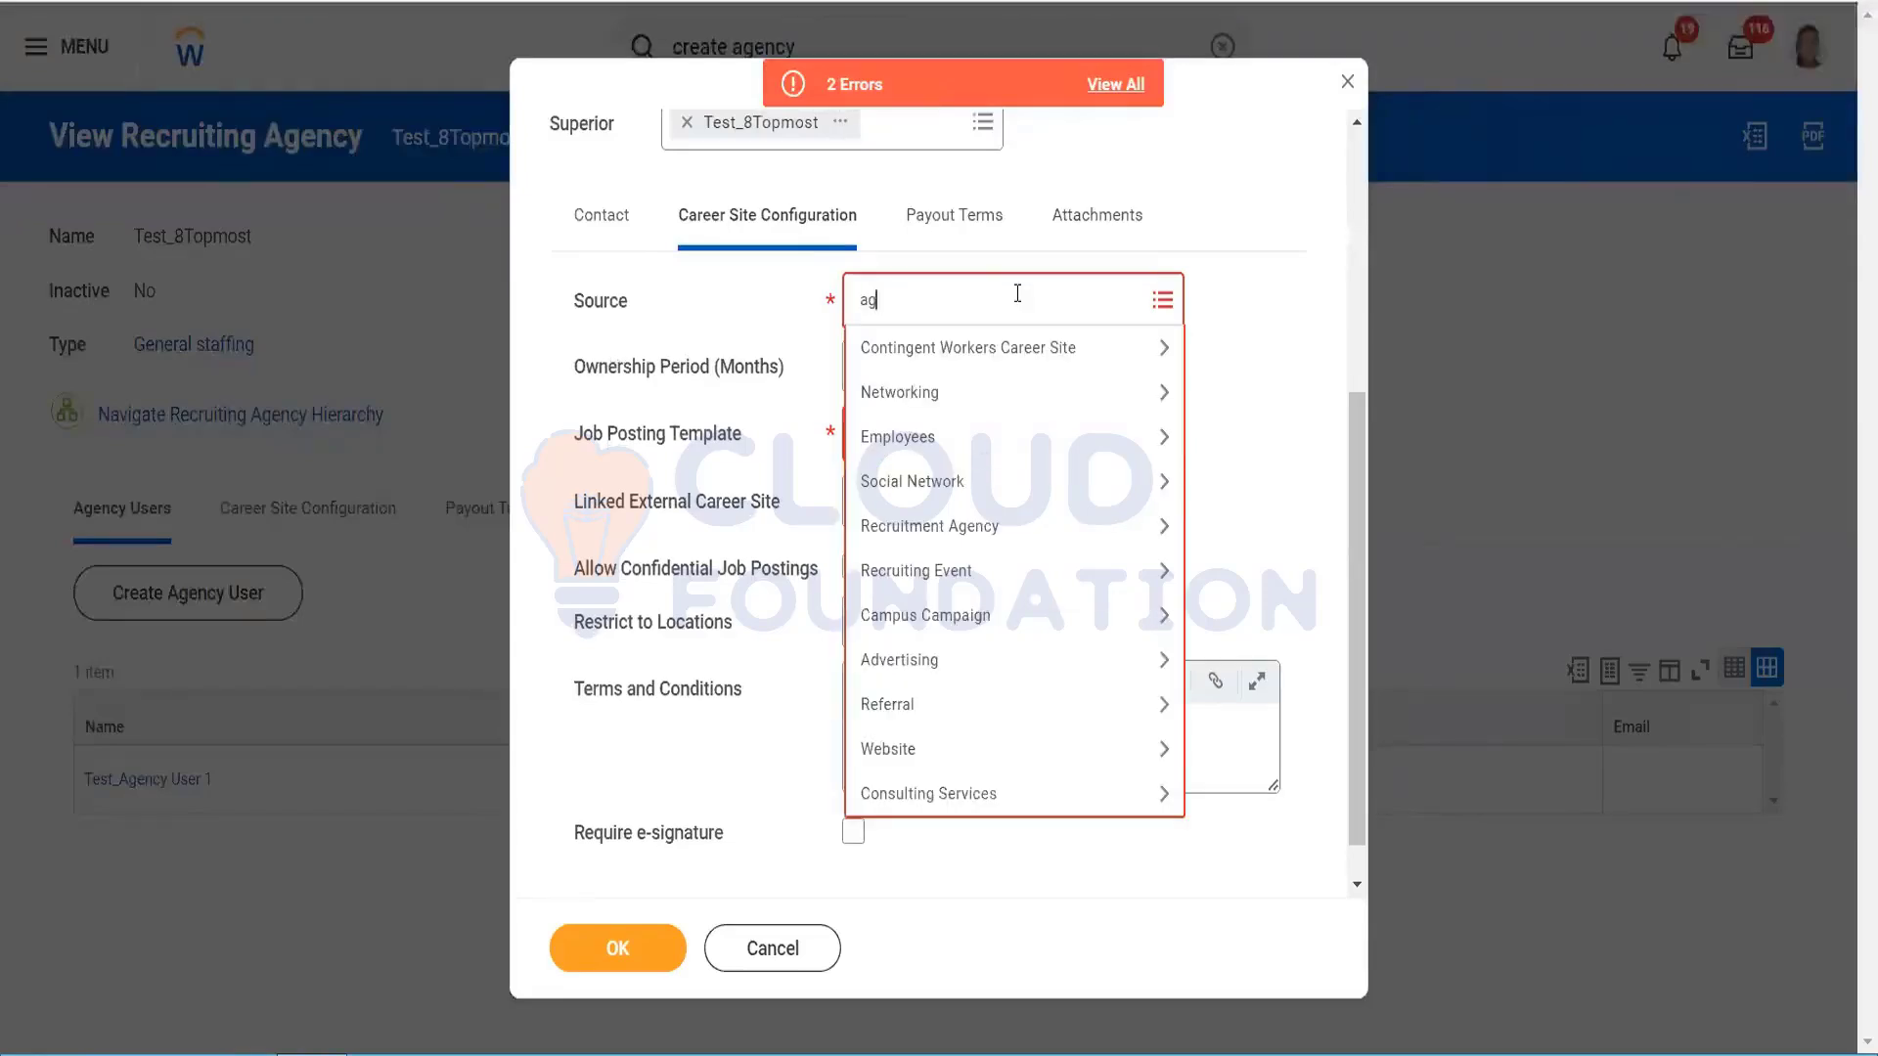
key("Return")
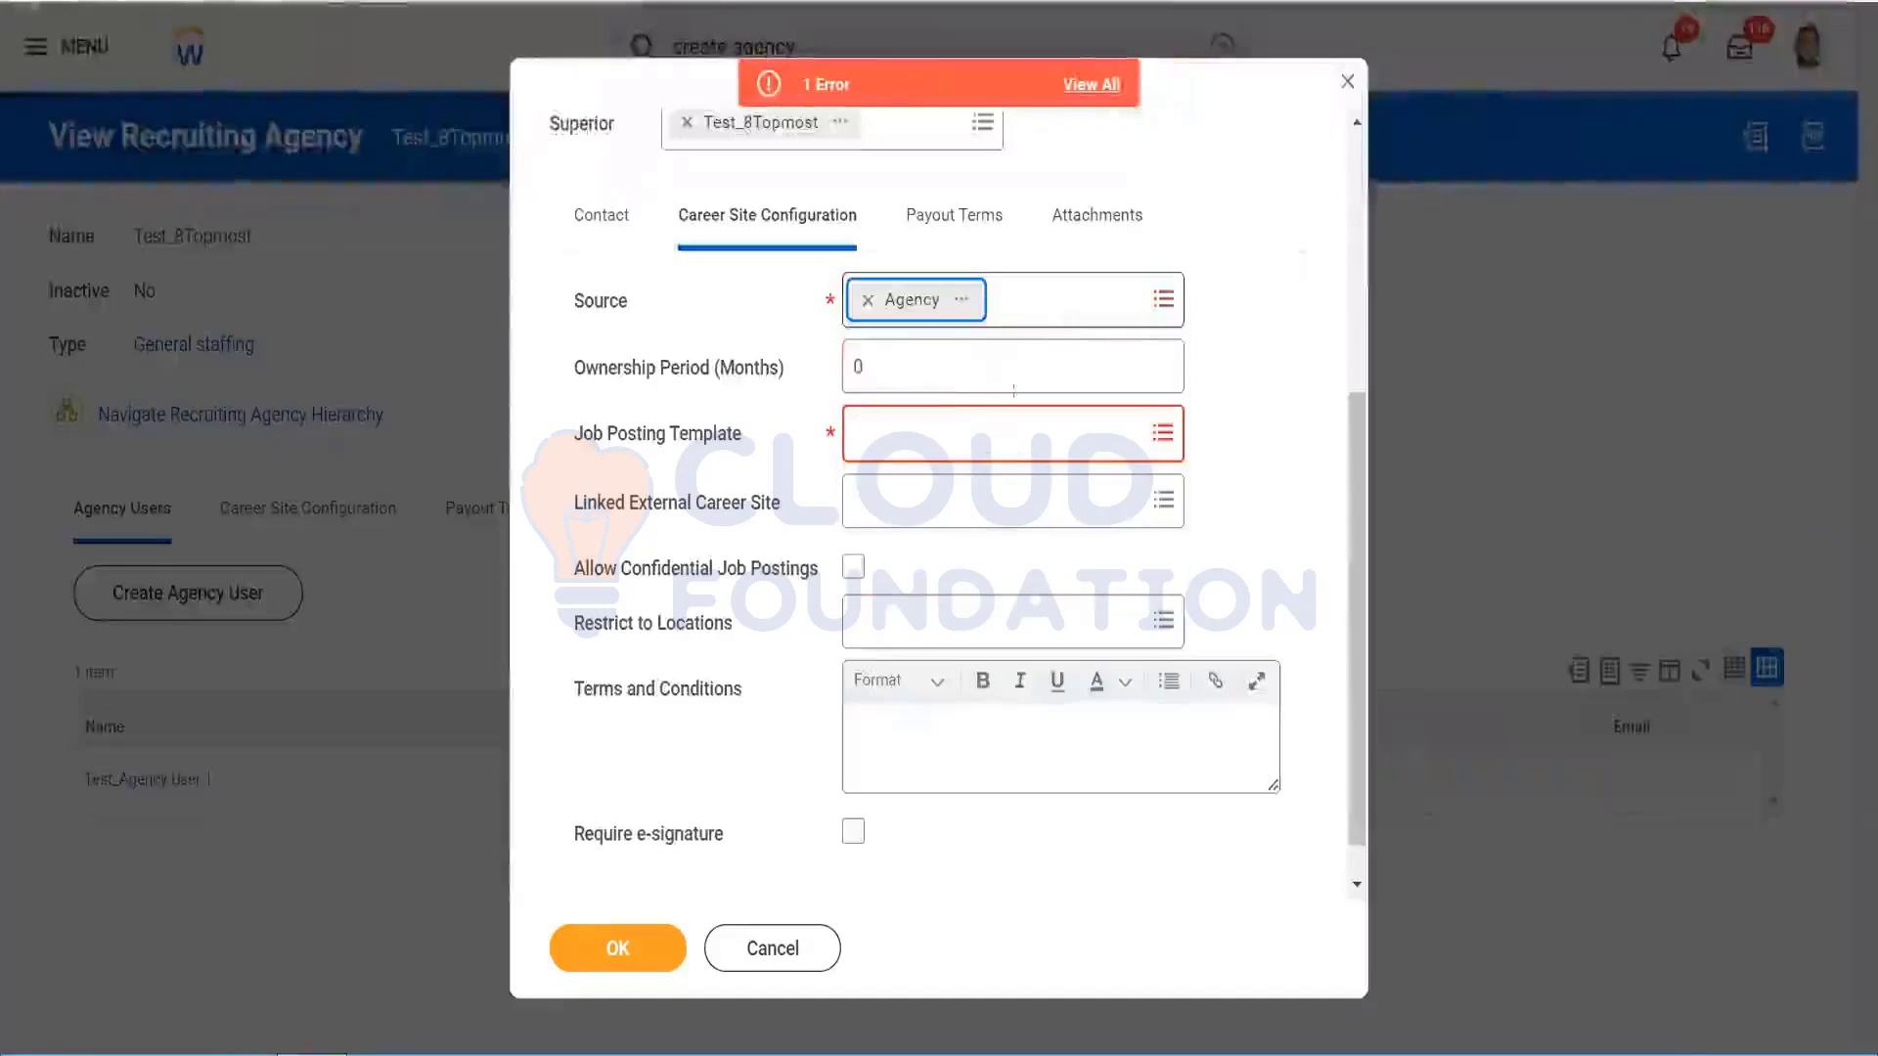
left_click(910, 448)
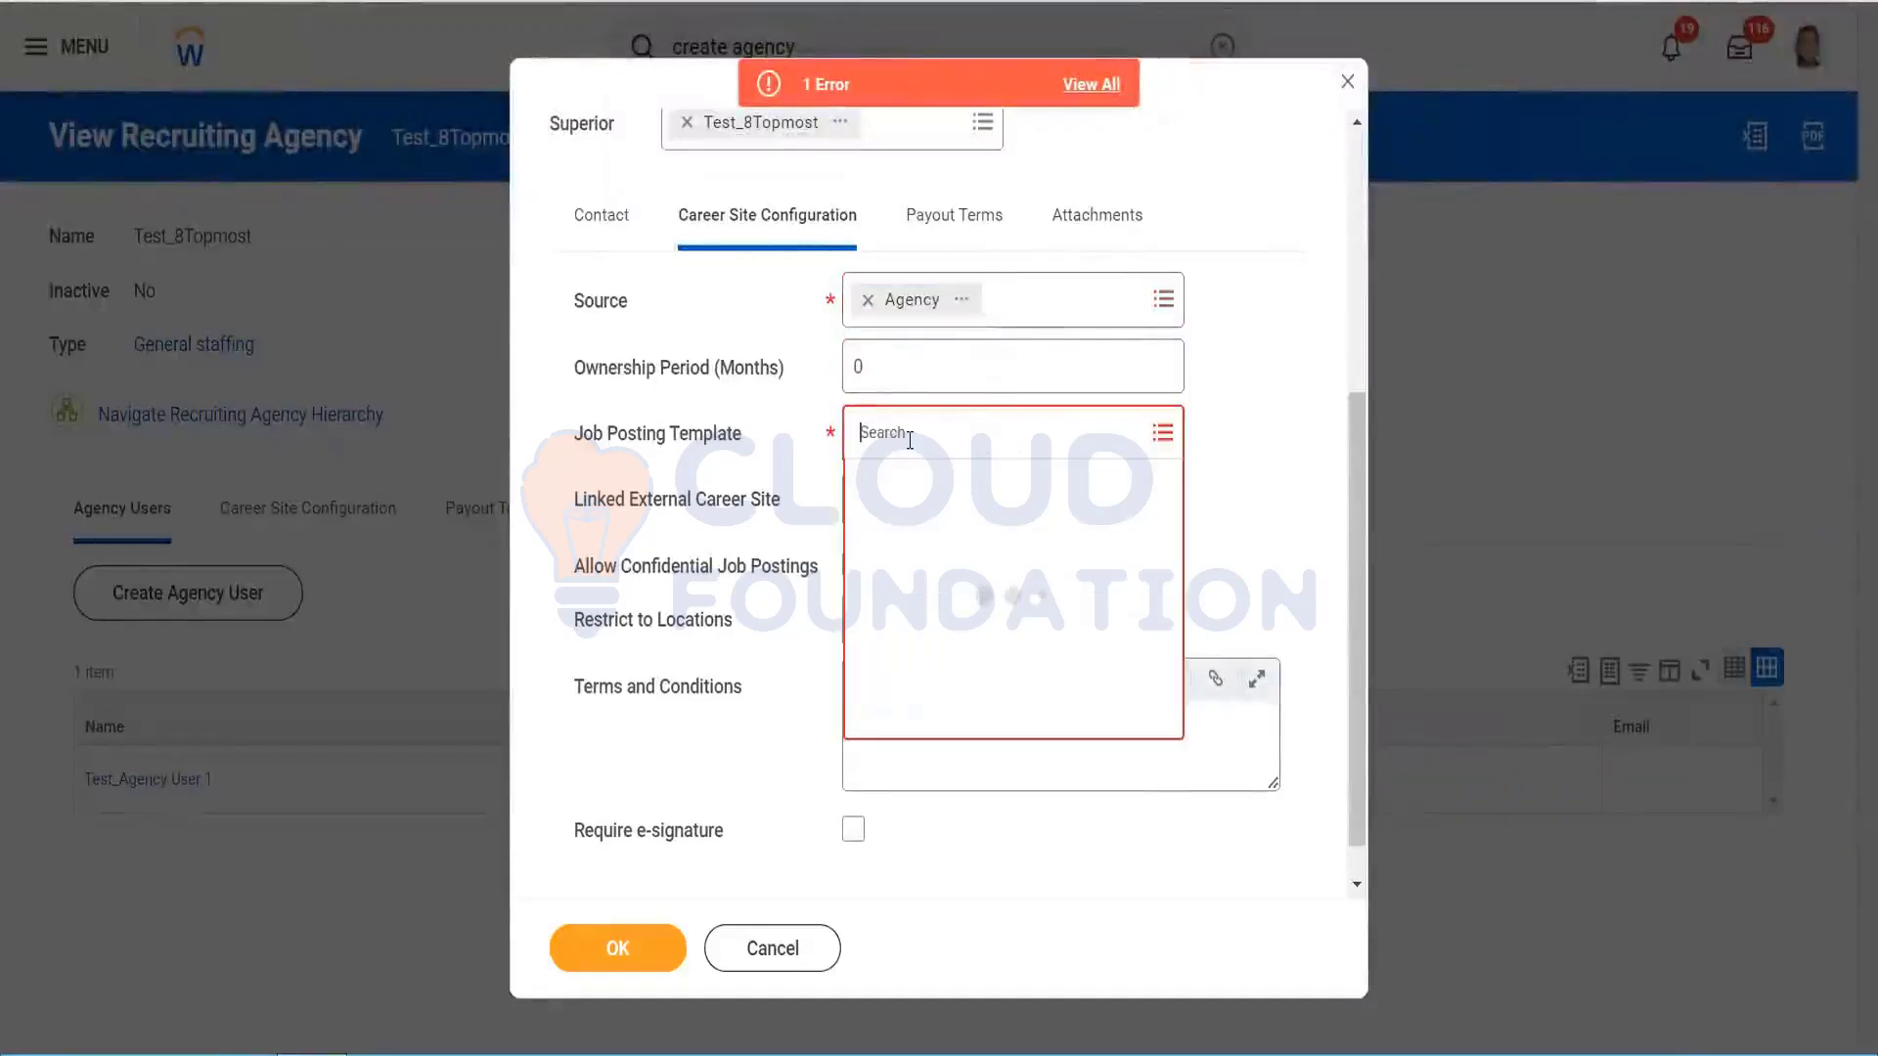
left_click(924, 499)
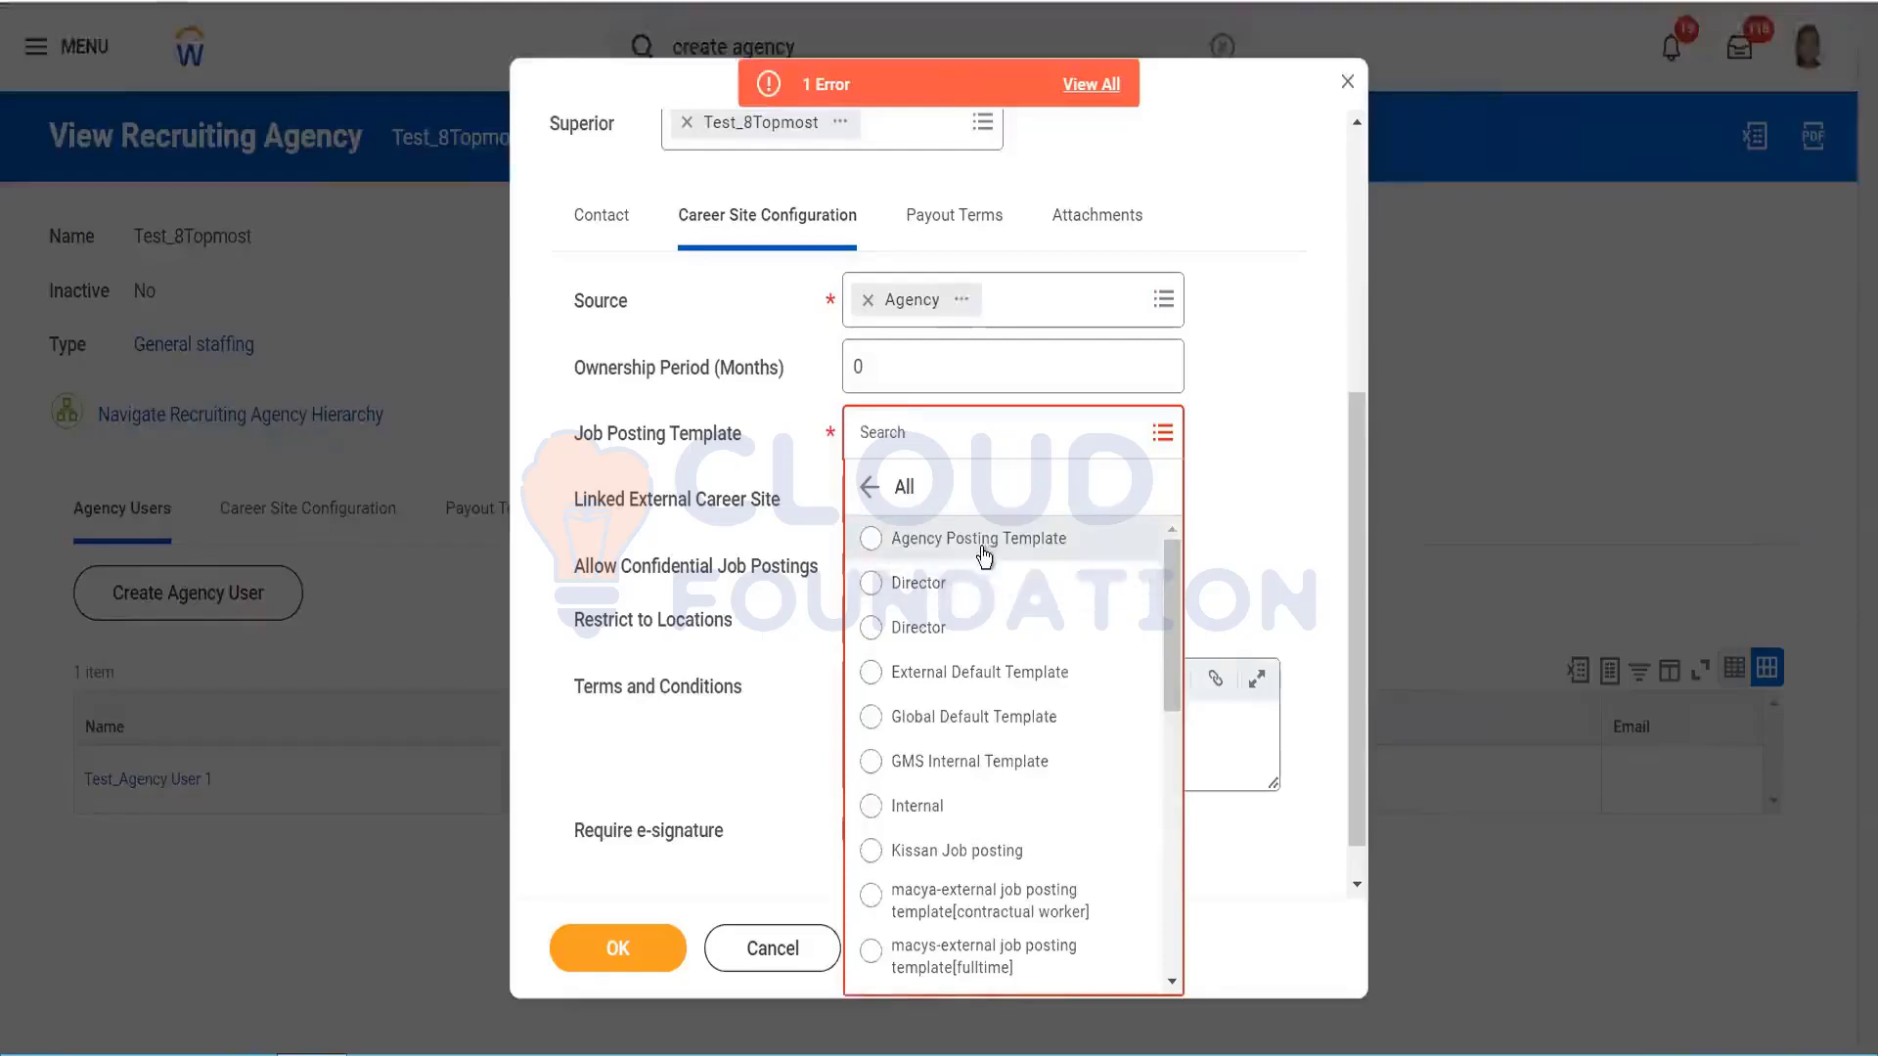
left_click(1224, 495)
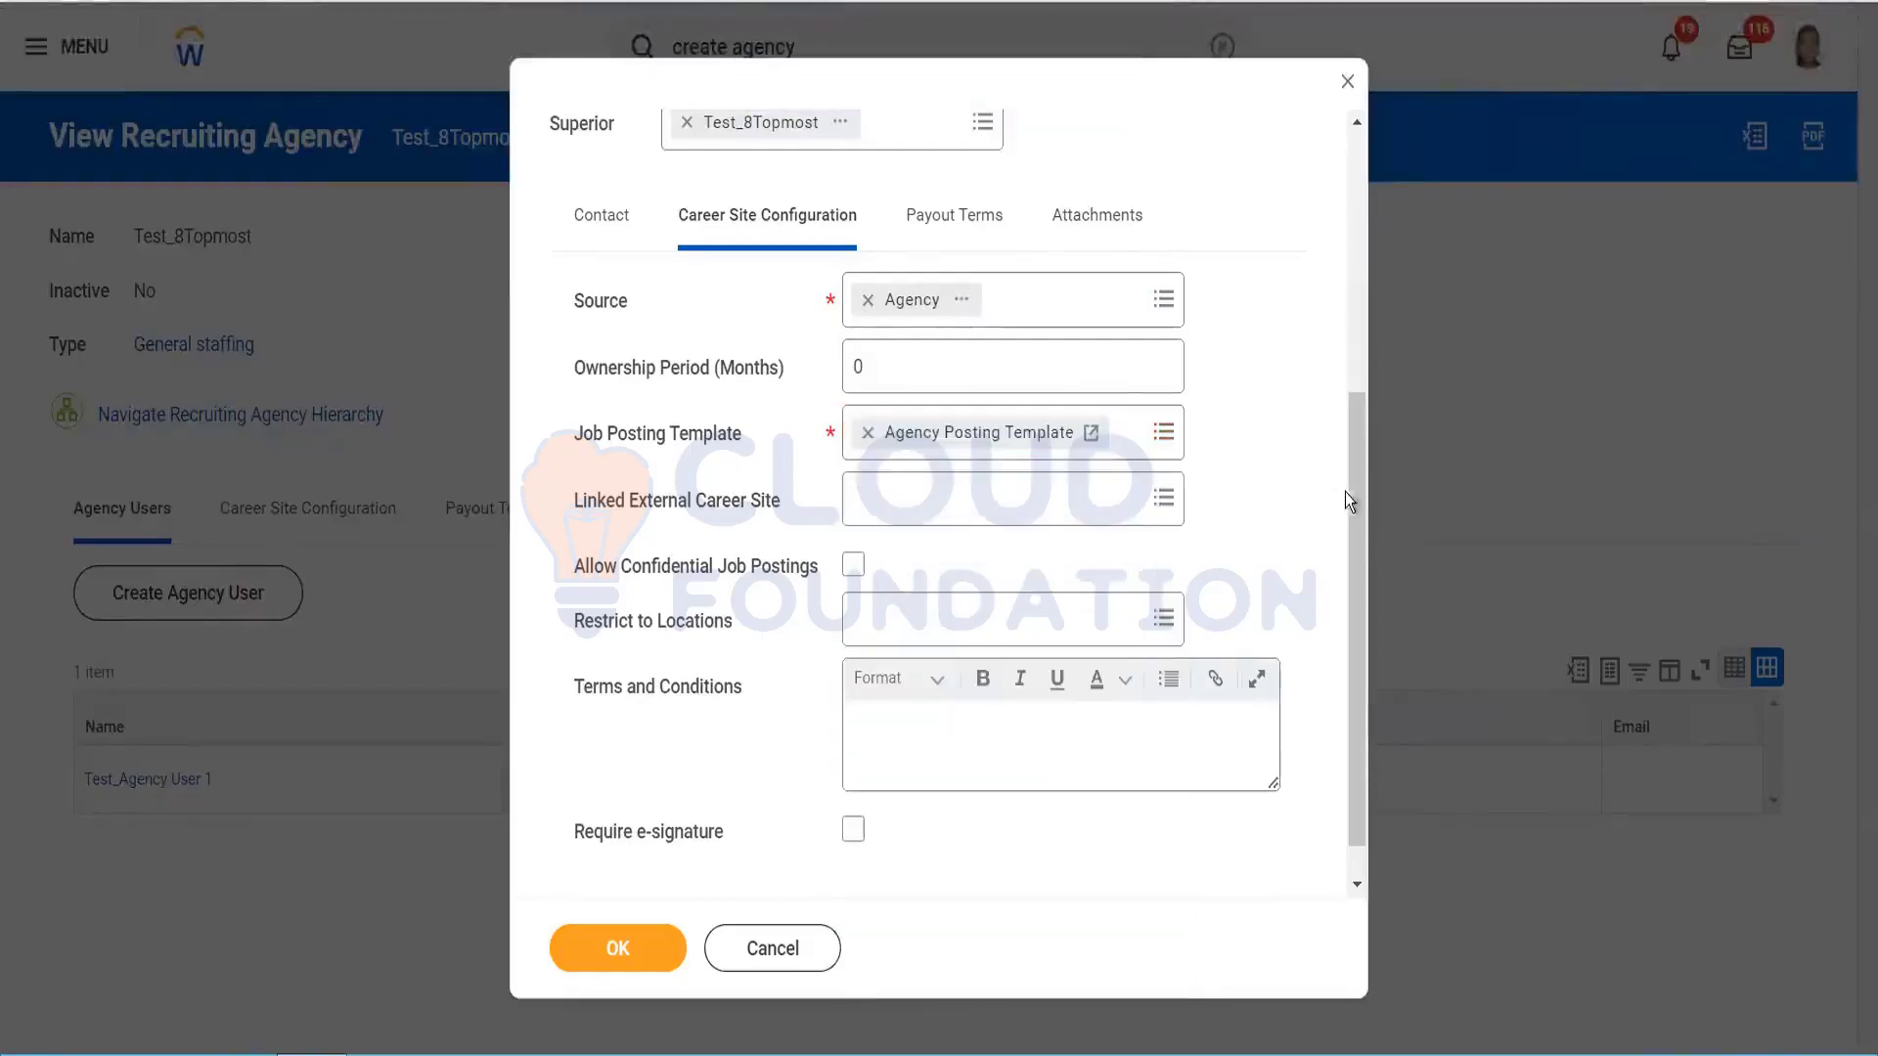
Step: Check the Payout Terms fee type options and save the Test_Subordinate8 agency
left_click(959, 222)
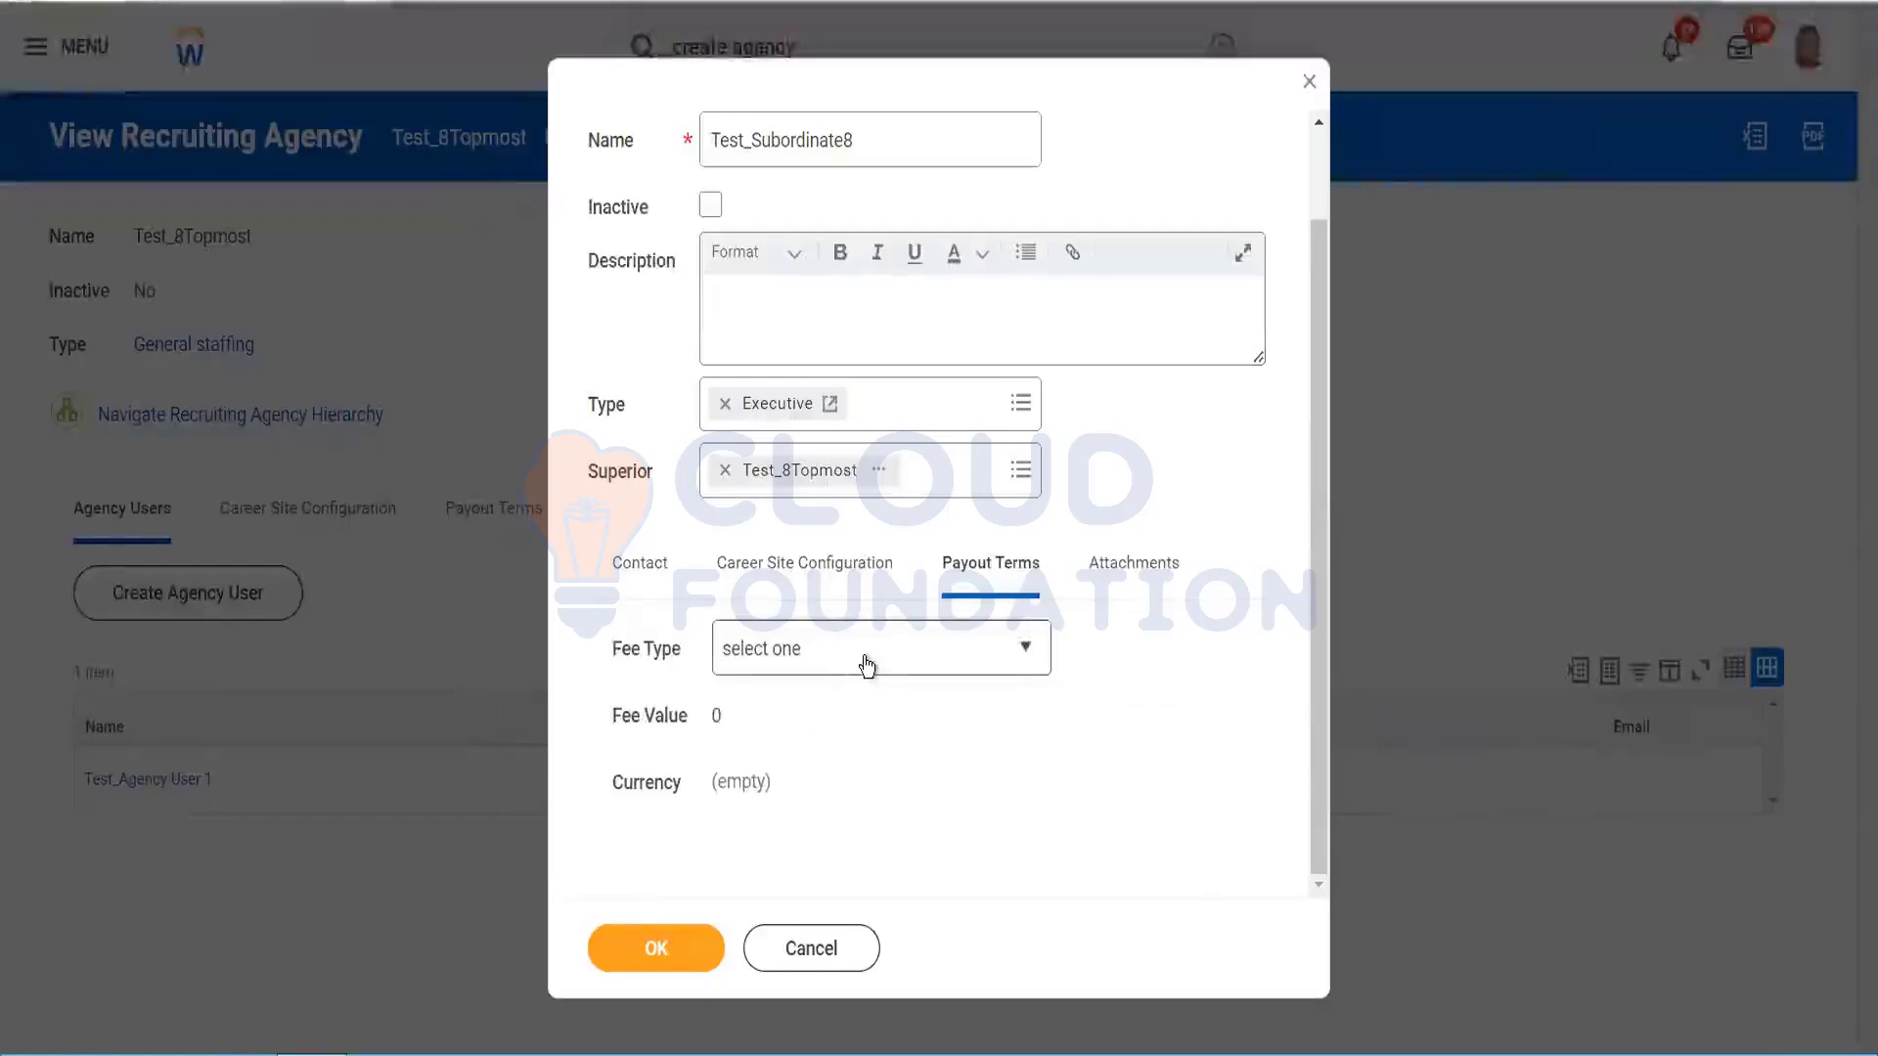
left_click(867, 666)
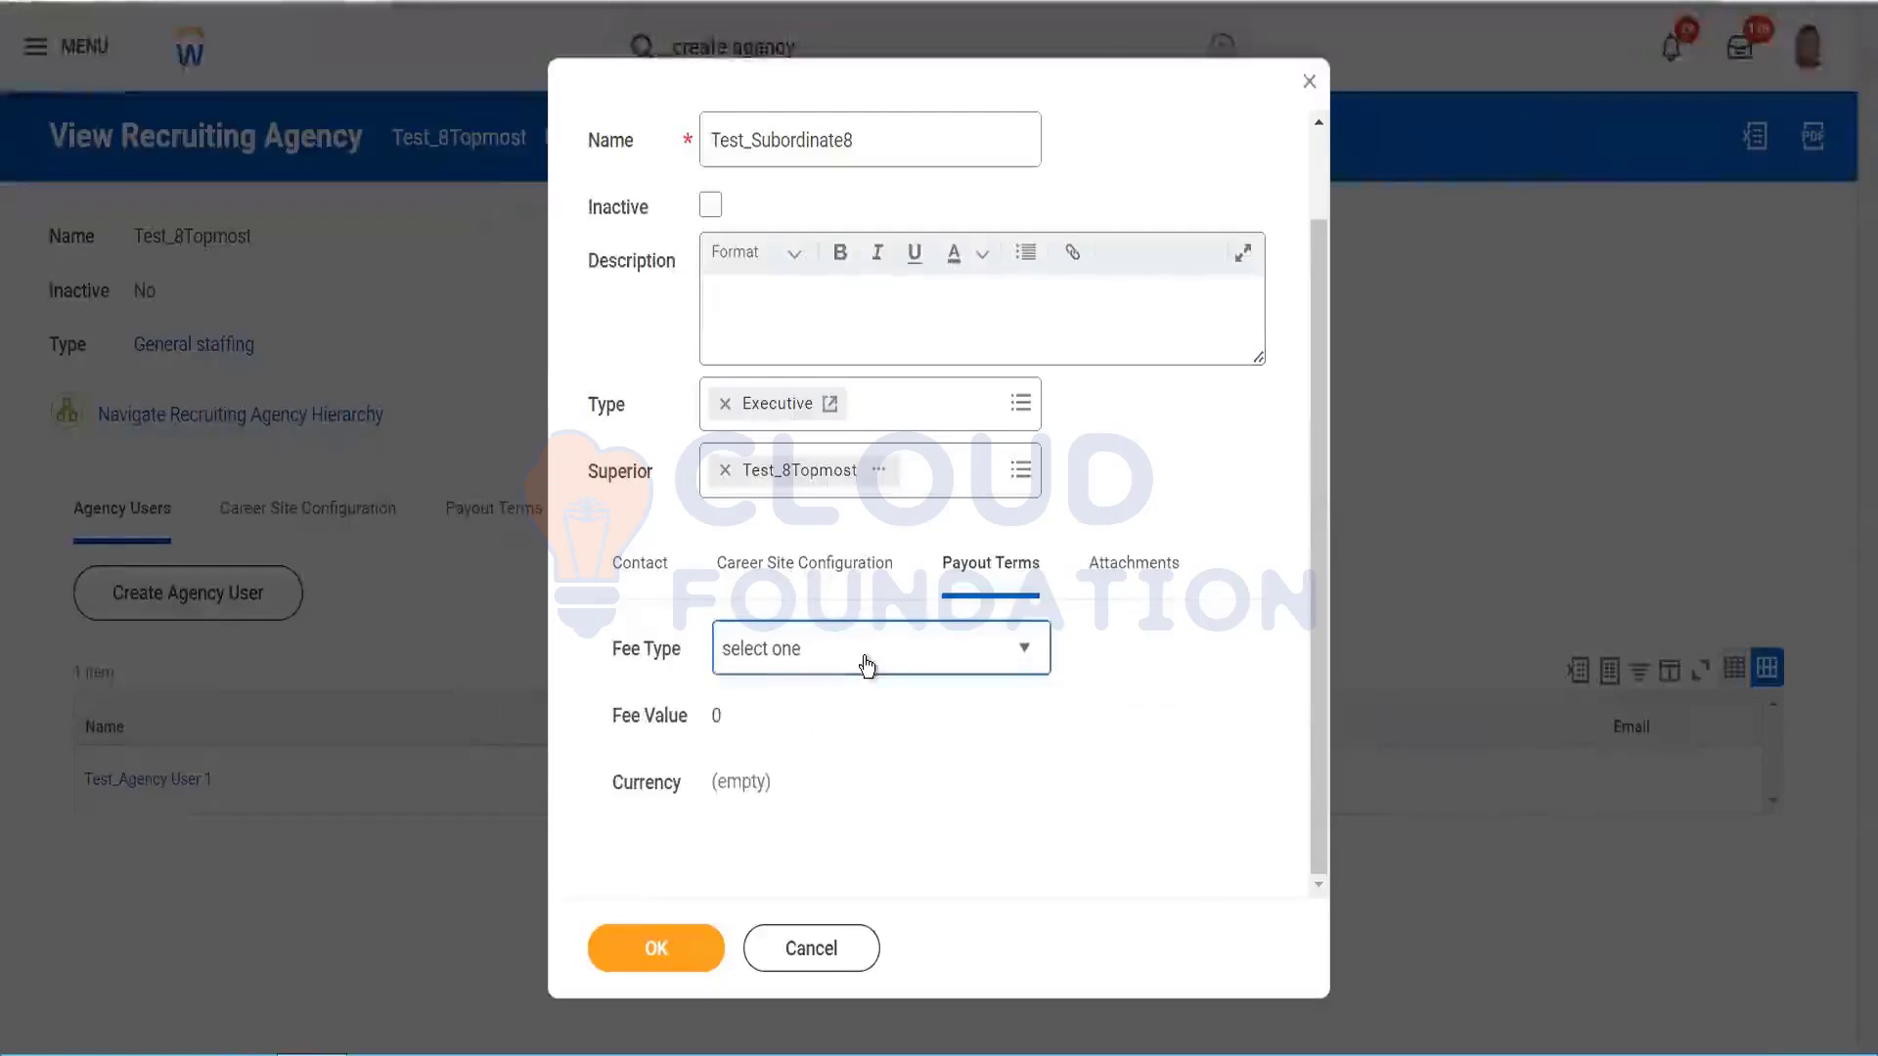
left_click(654, 949)
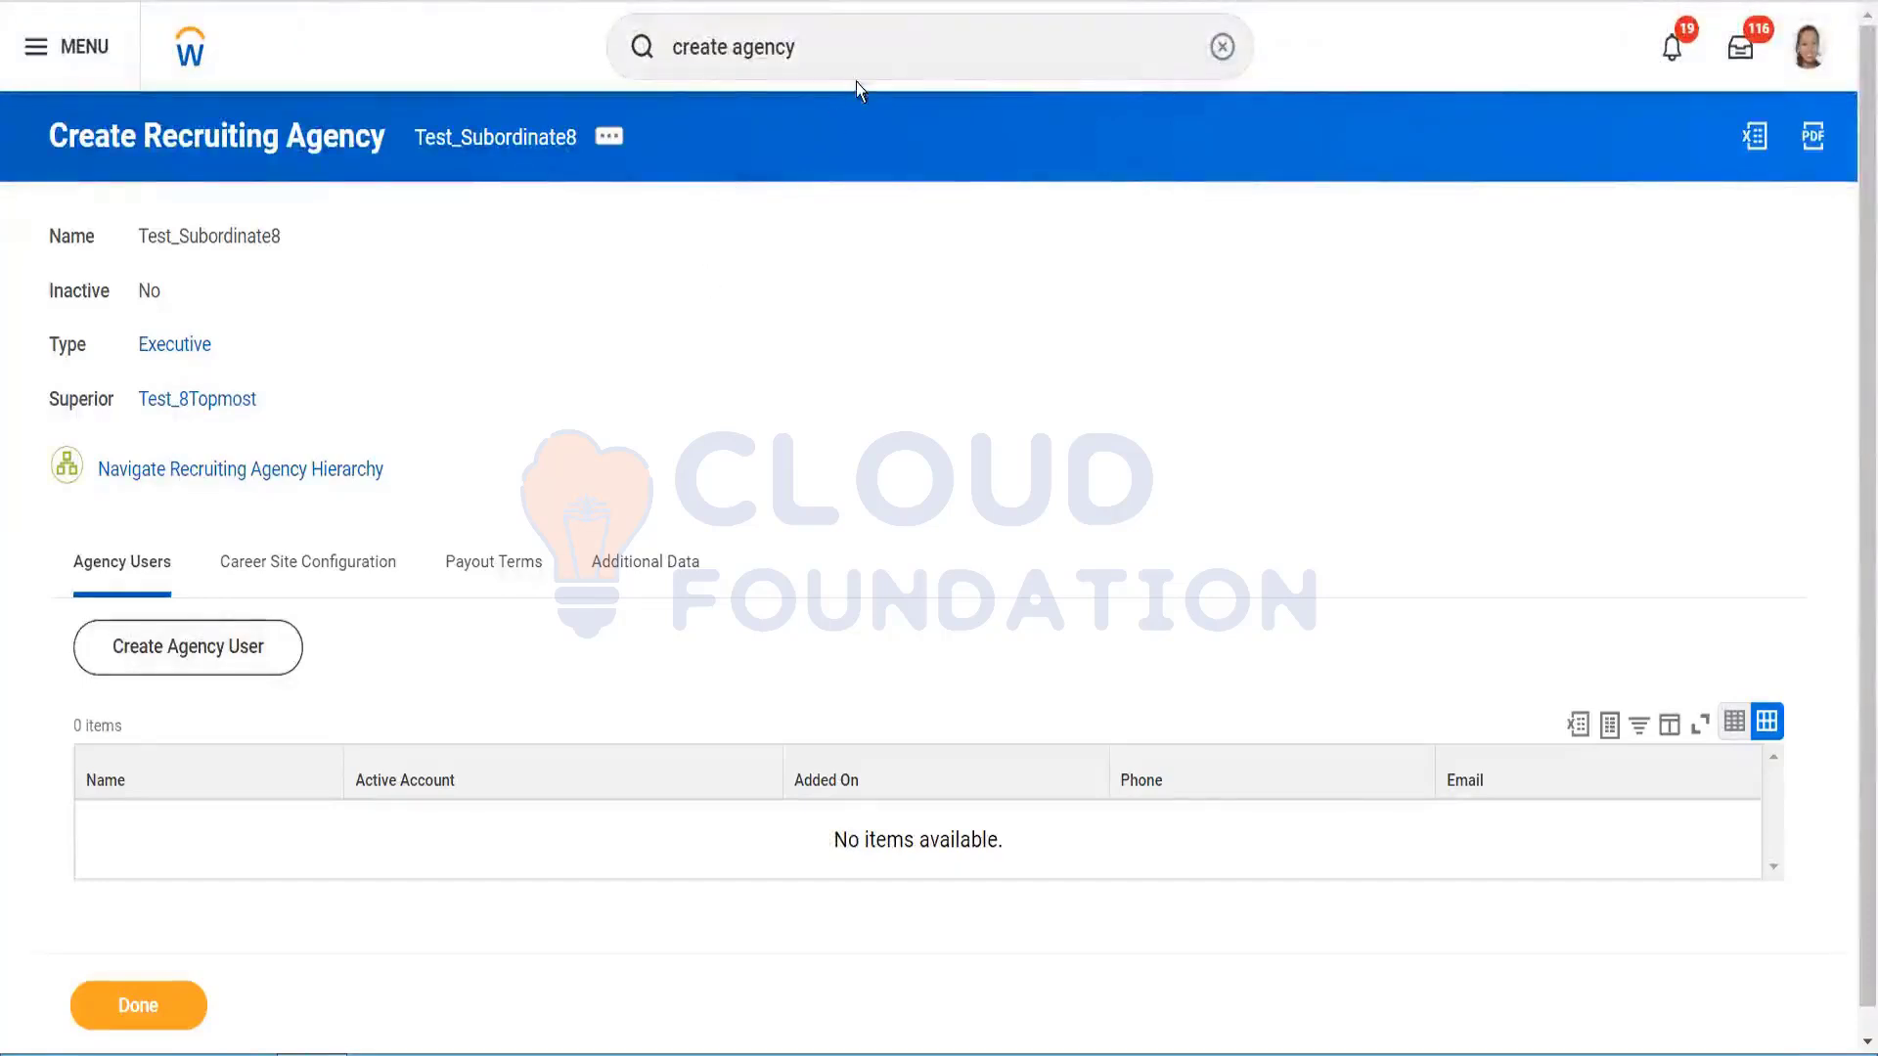
left_click(862, 39)
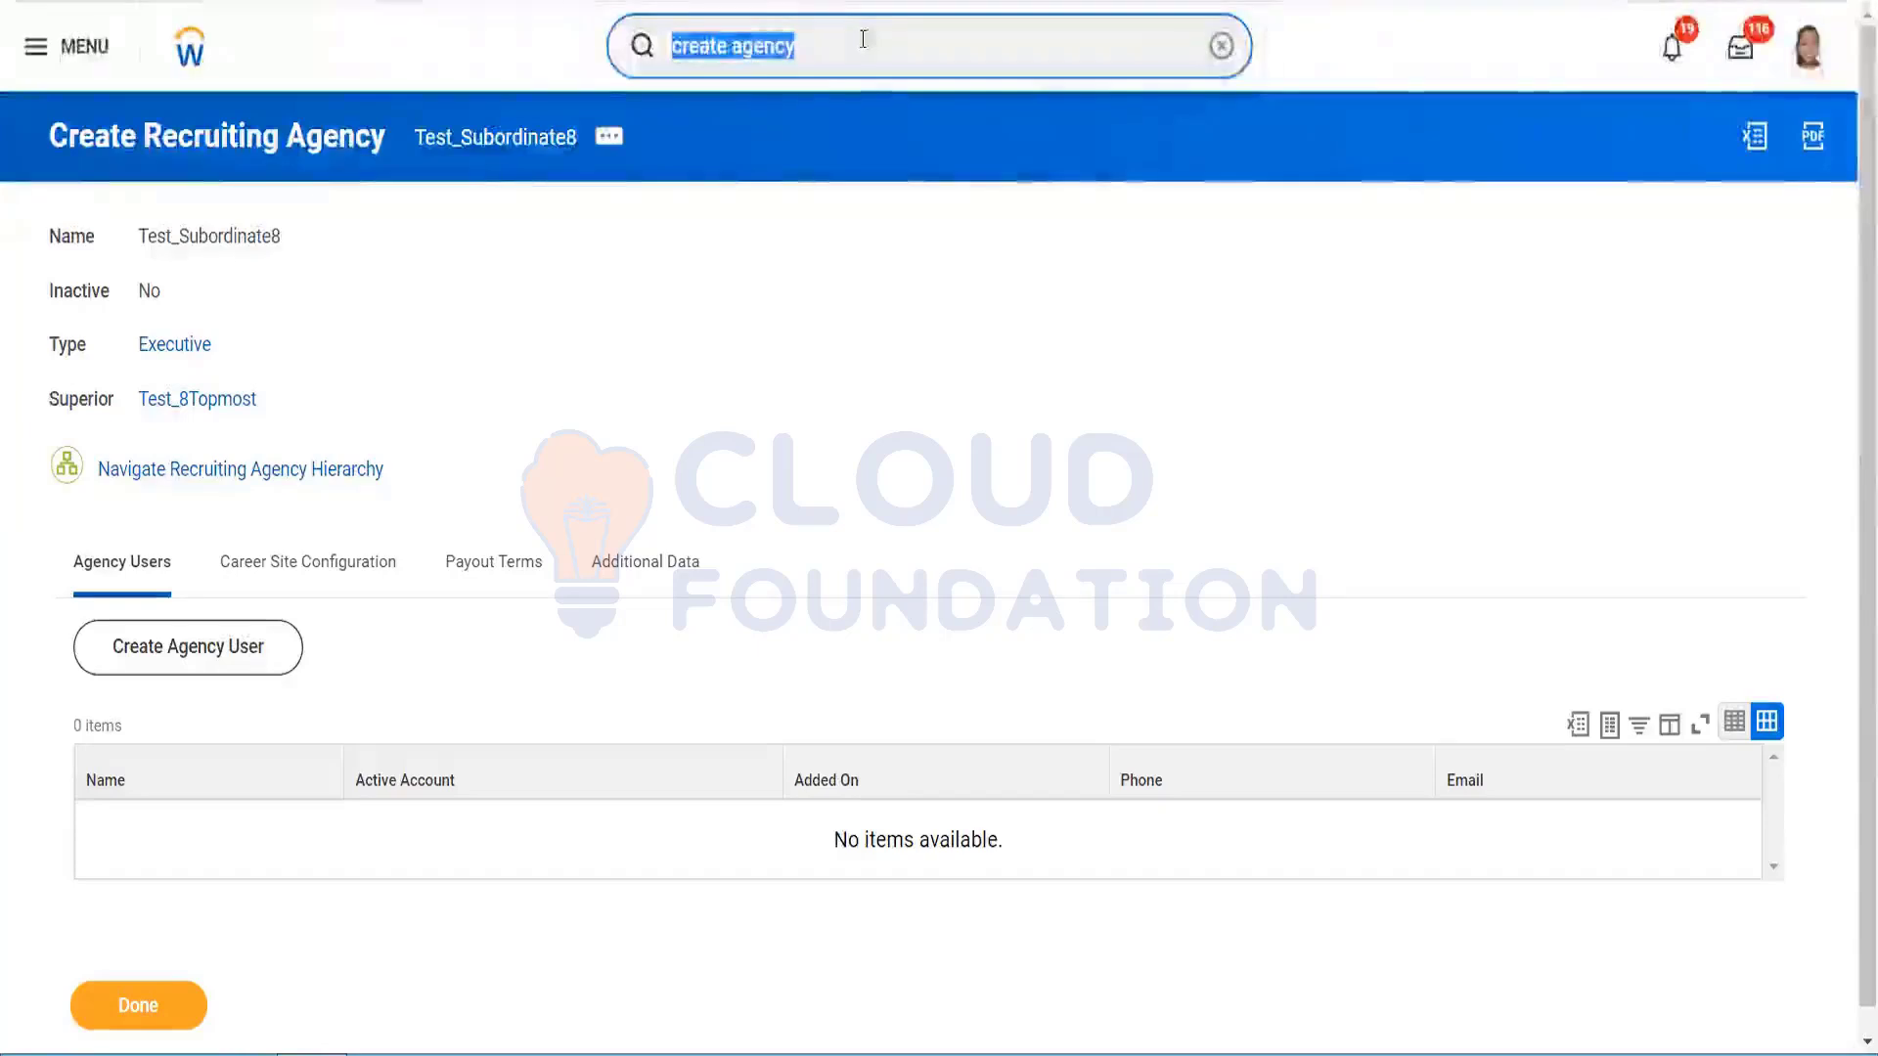
Step: Run the Start Proxy task, pick the worker to act as, and confirm
type("start proxy")
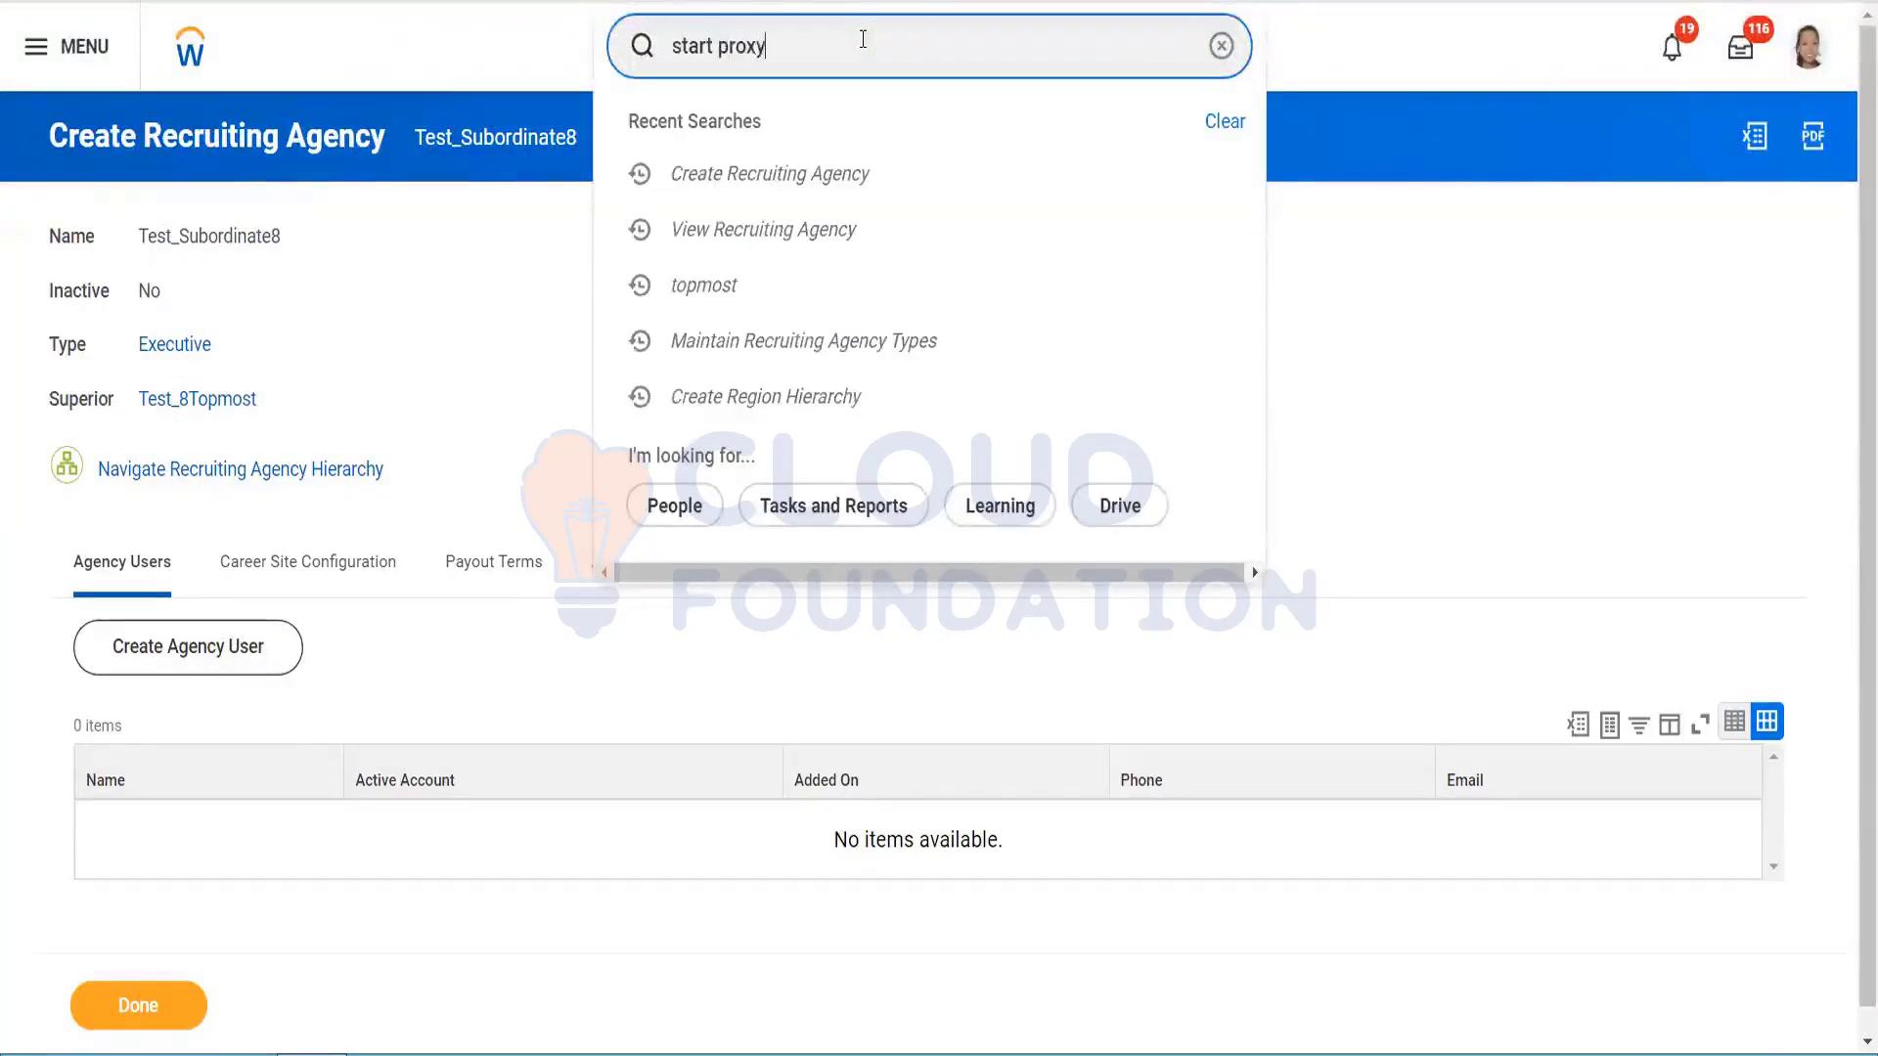
left_click(767, 146)
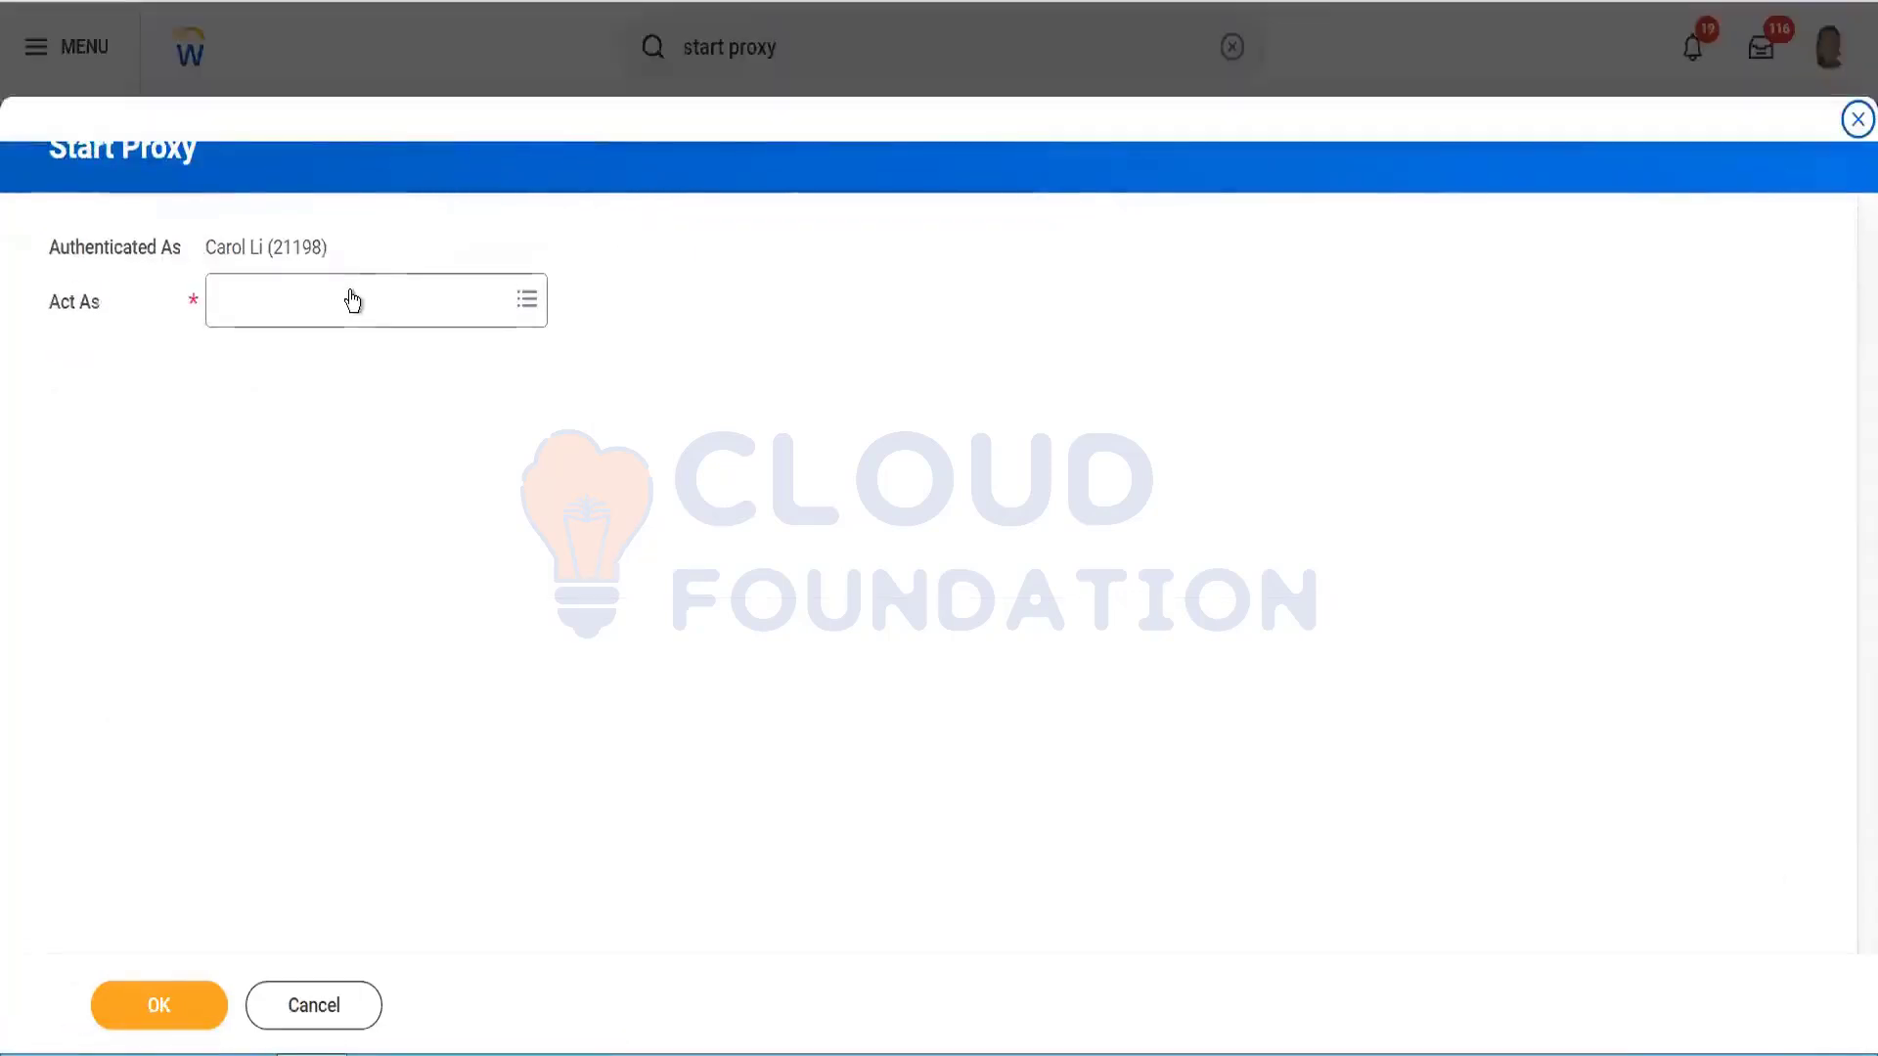
left_click(353, 300)
type("loga")
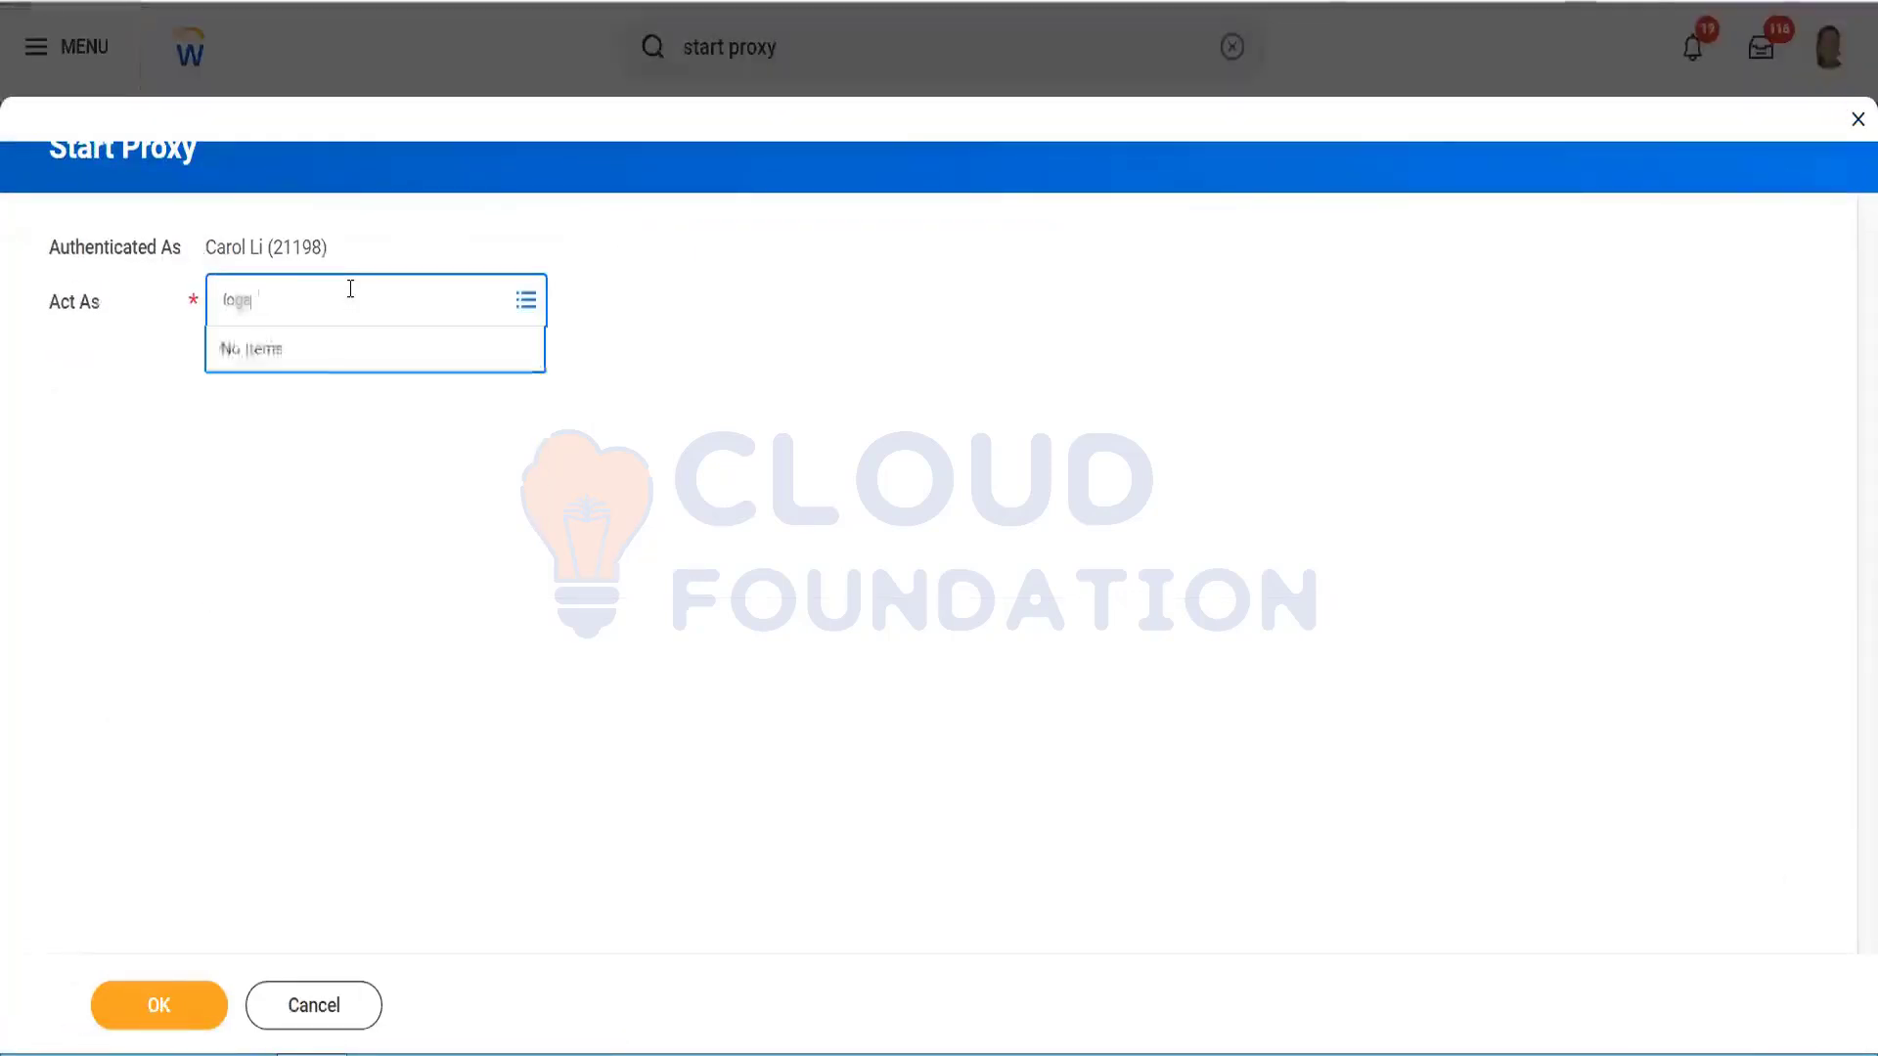
type("n")
key("Return")
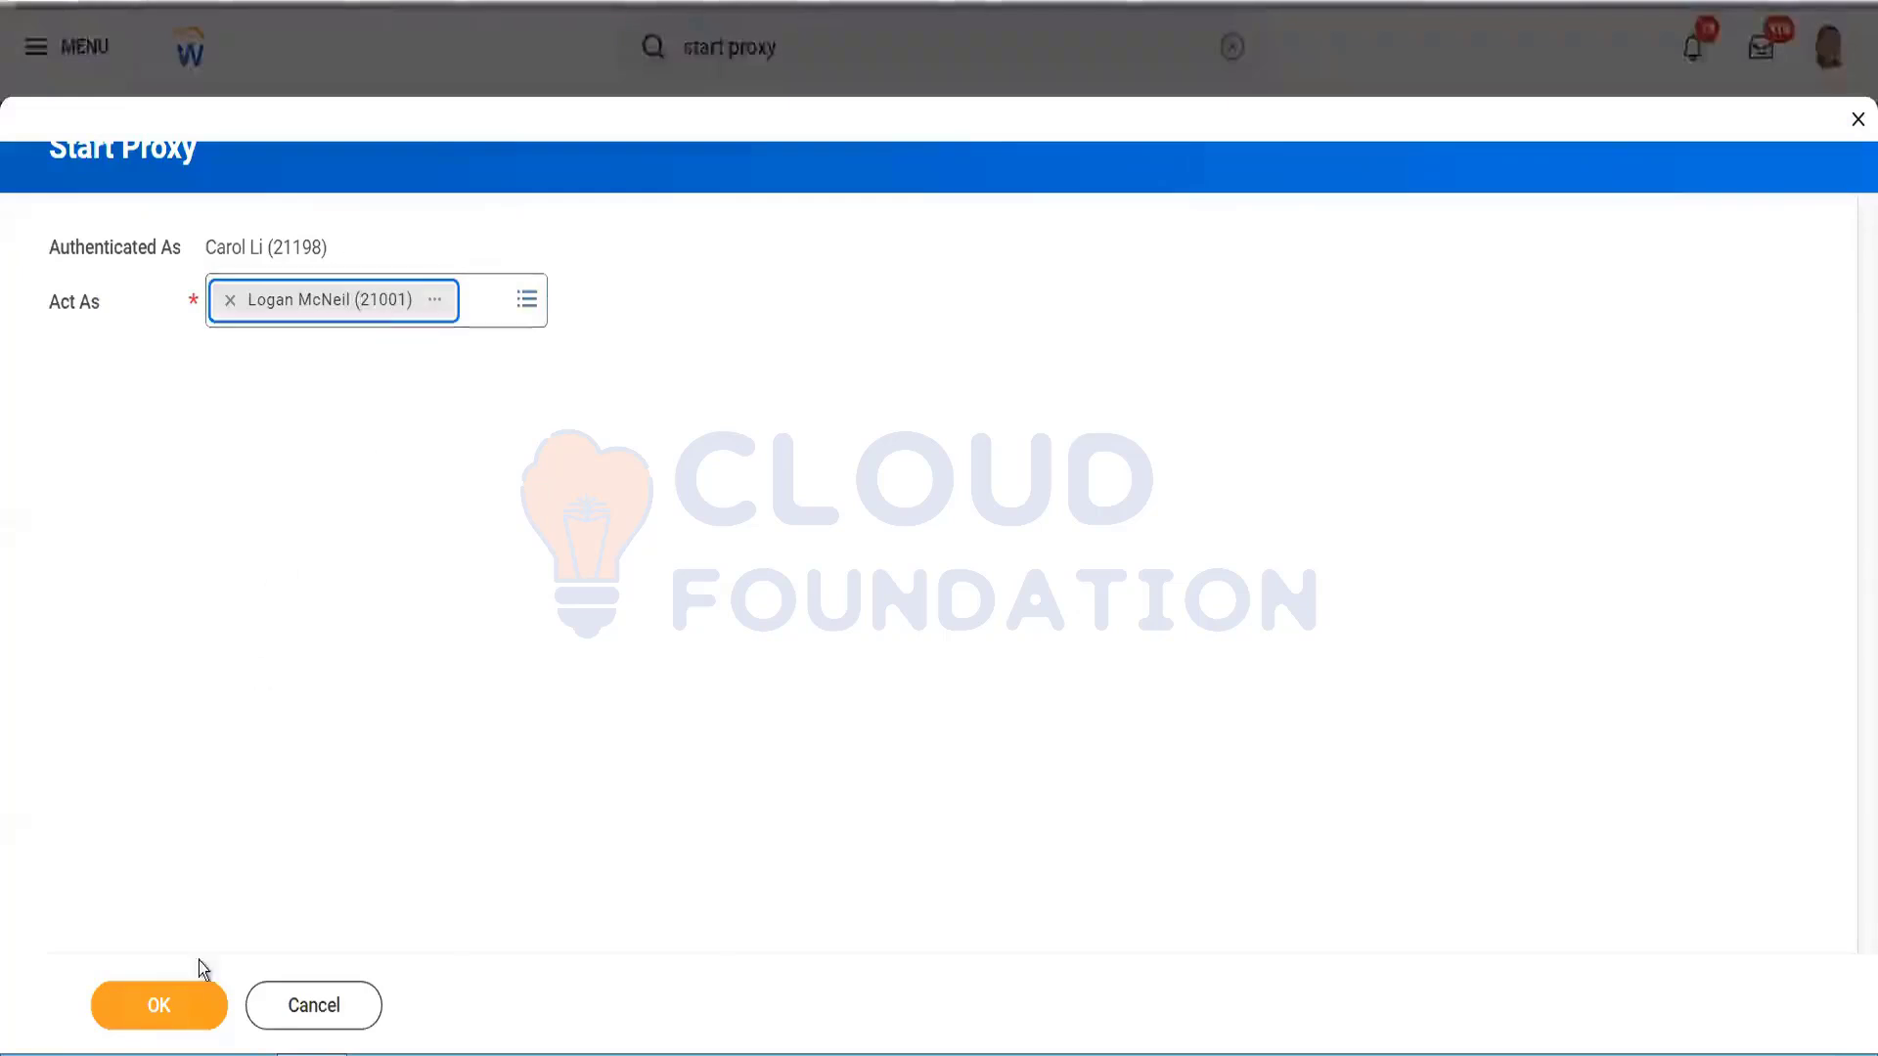
left_click(172, 1013)
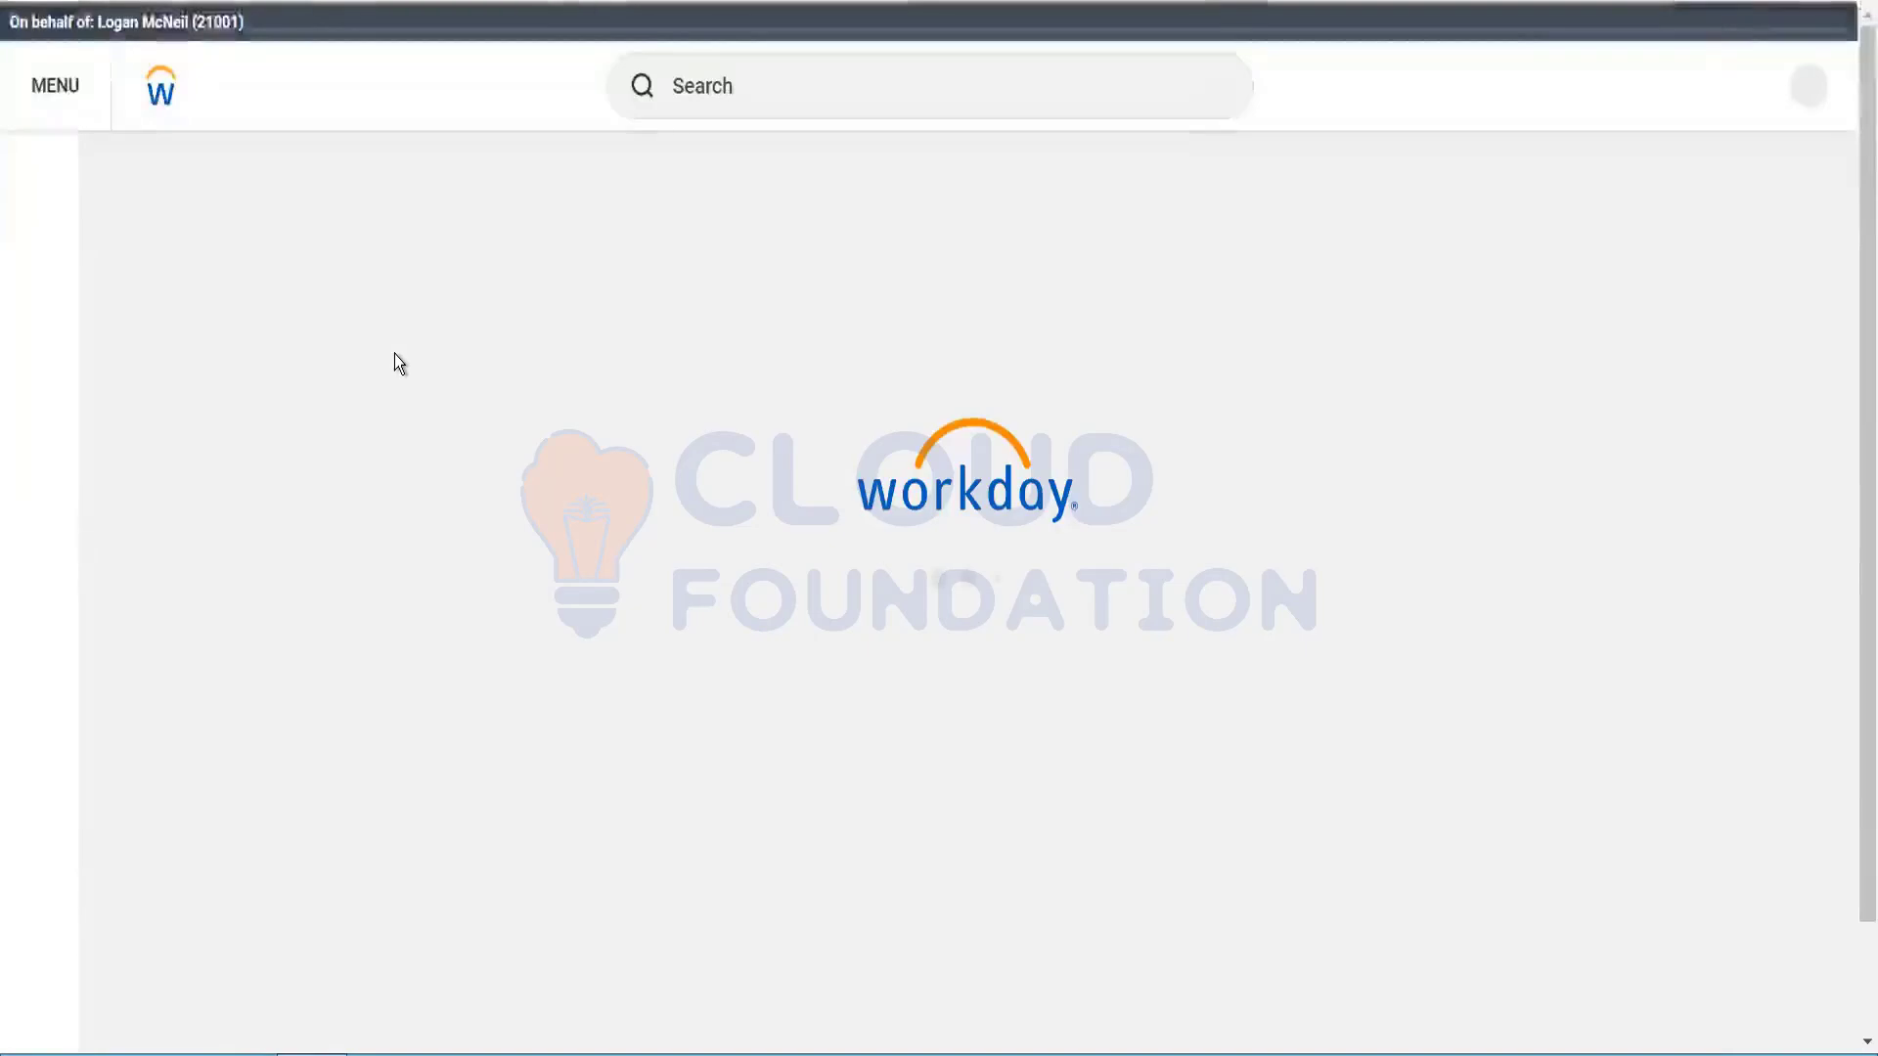
Step: Browse the apps menu, then show R-01240 Director's details in the requisition workspace
left_click(84, 99)
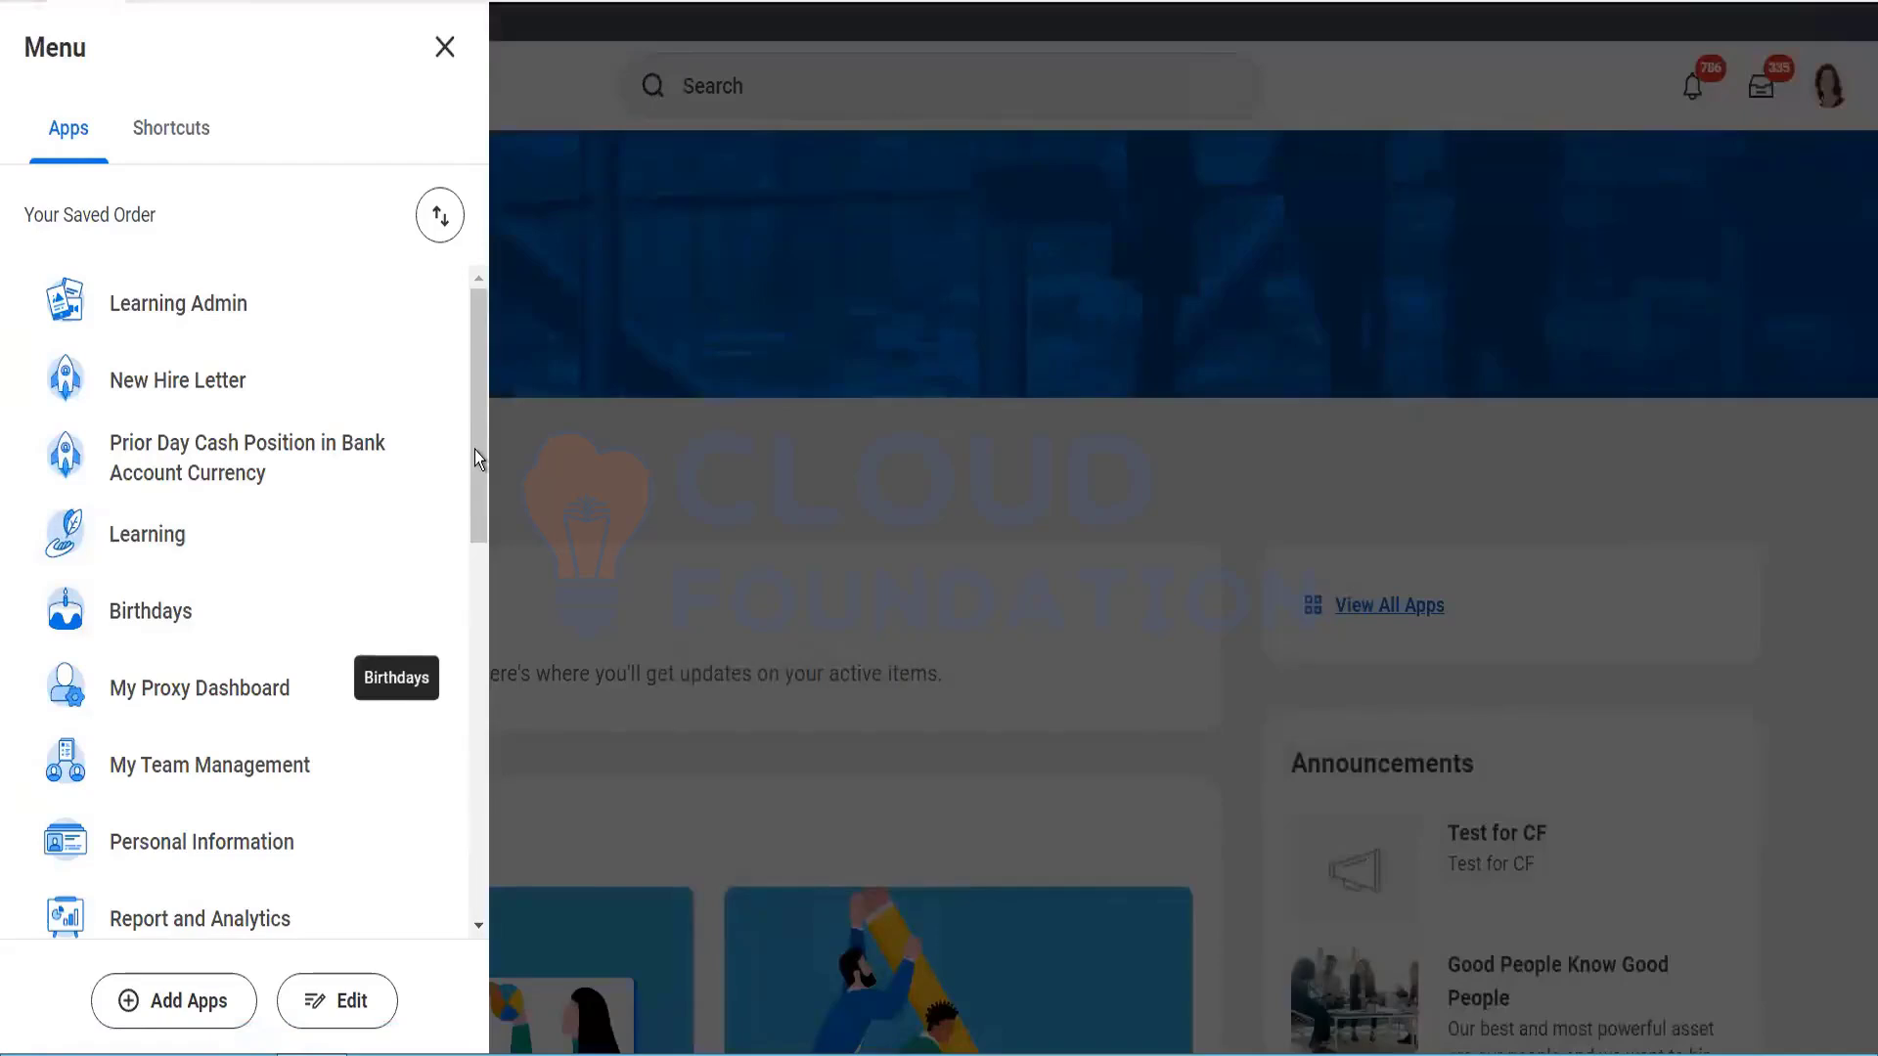
scroll(473, 460, "down", 2)
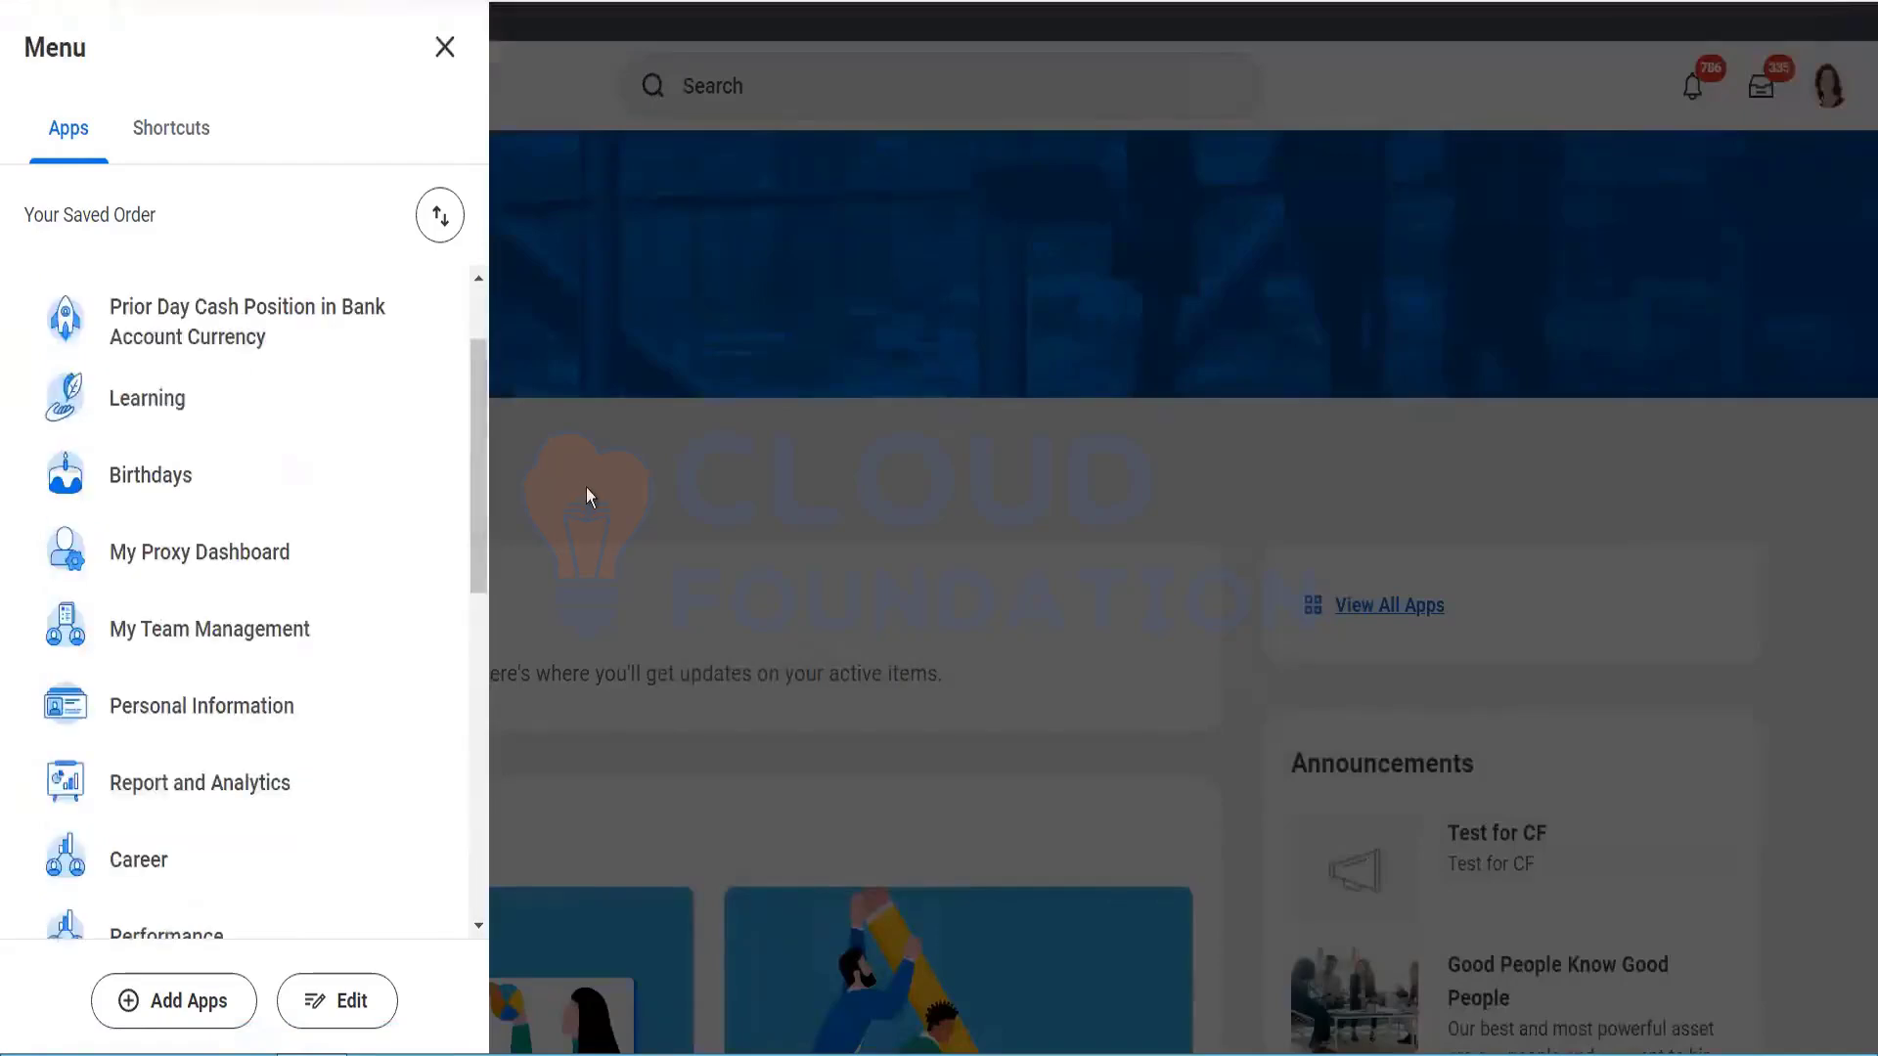
left_click(585, 487)
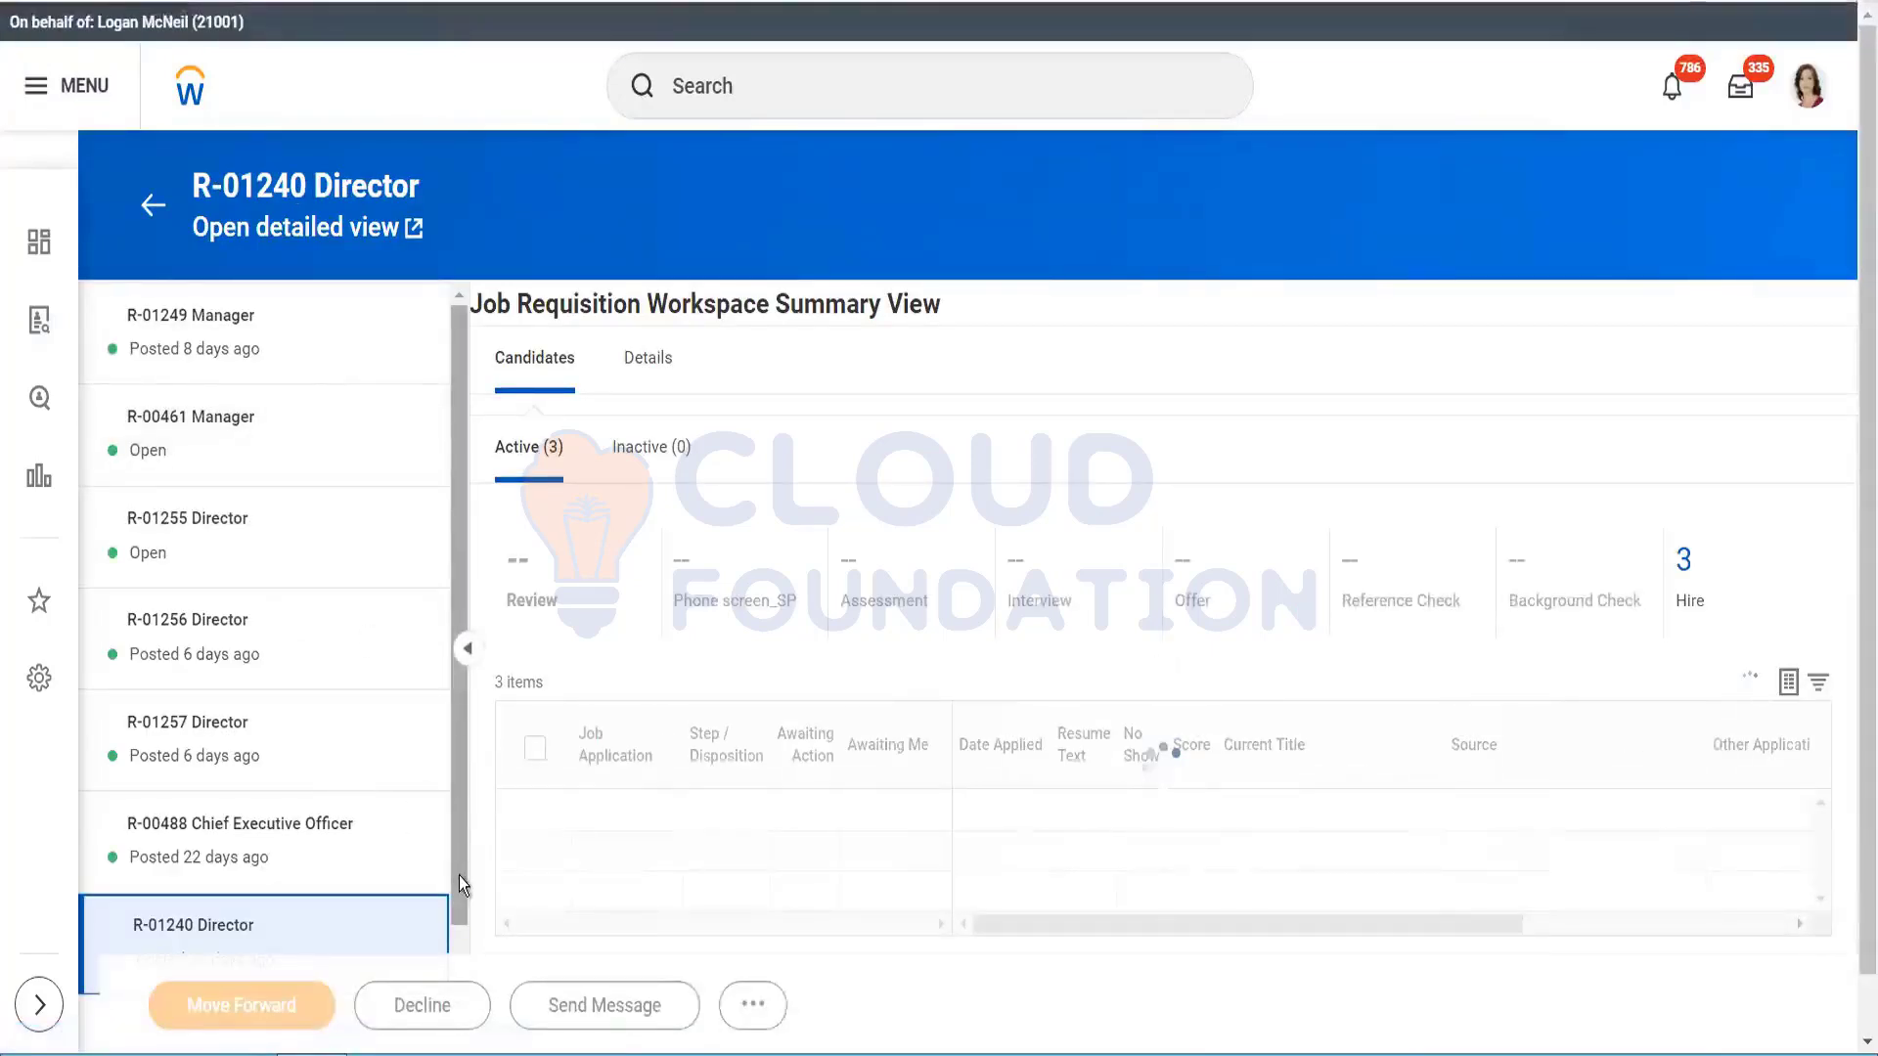
scroll(460, 886, "down", 1)
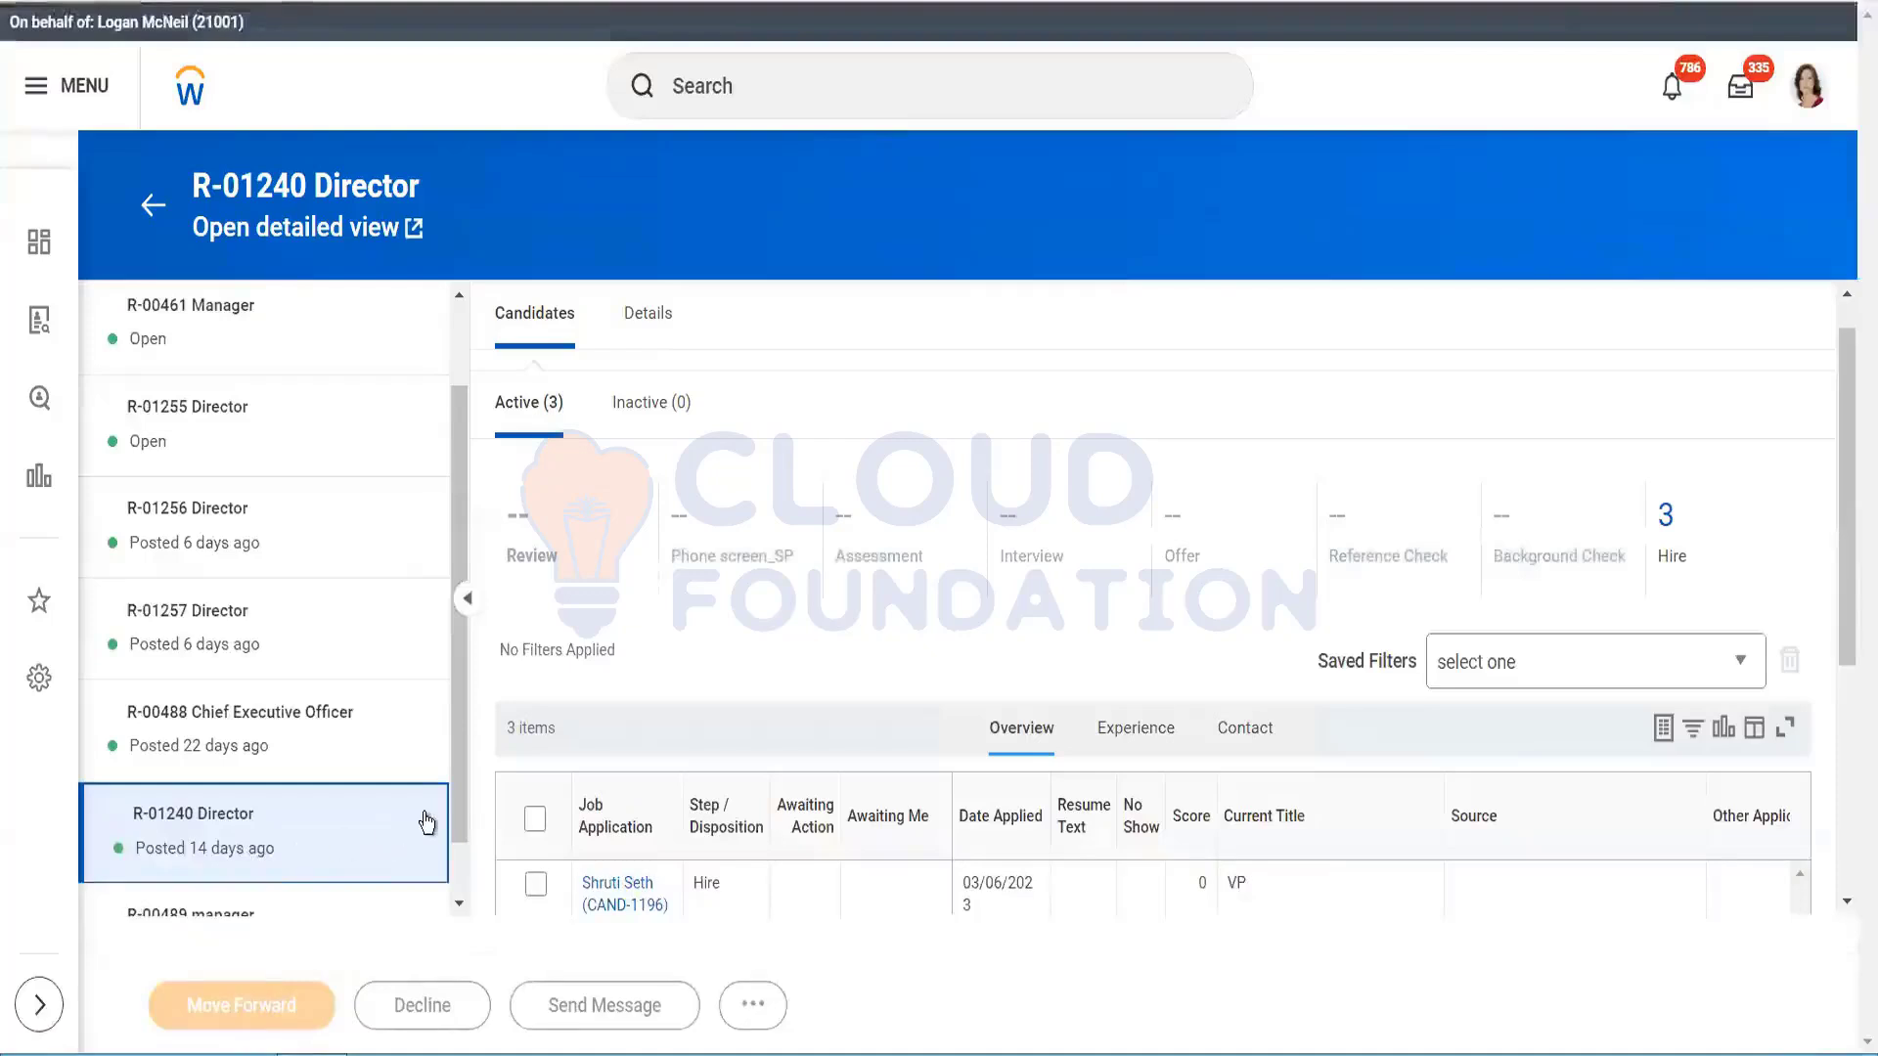
scroll(468, 869, "down", 1)
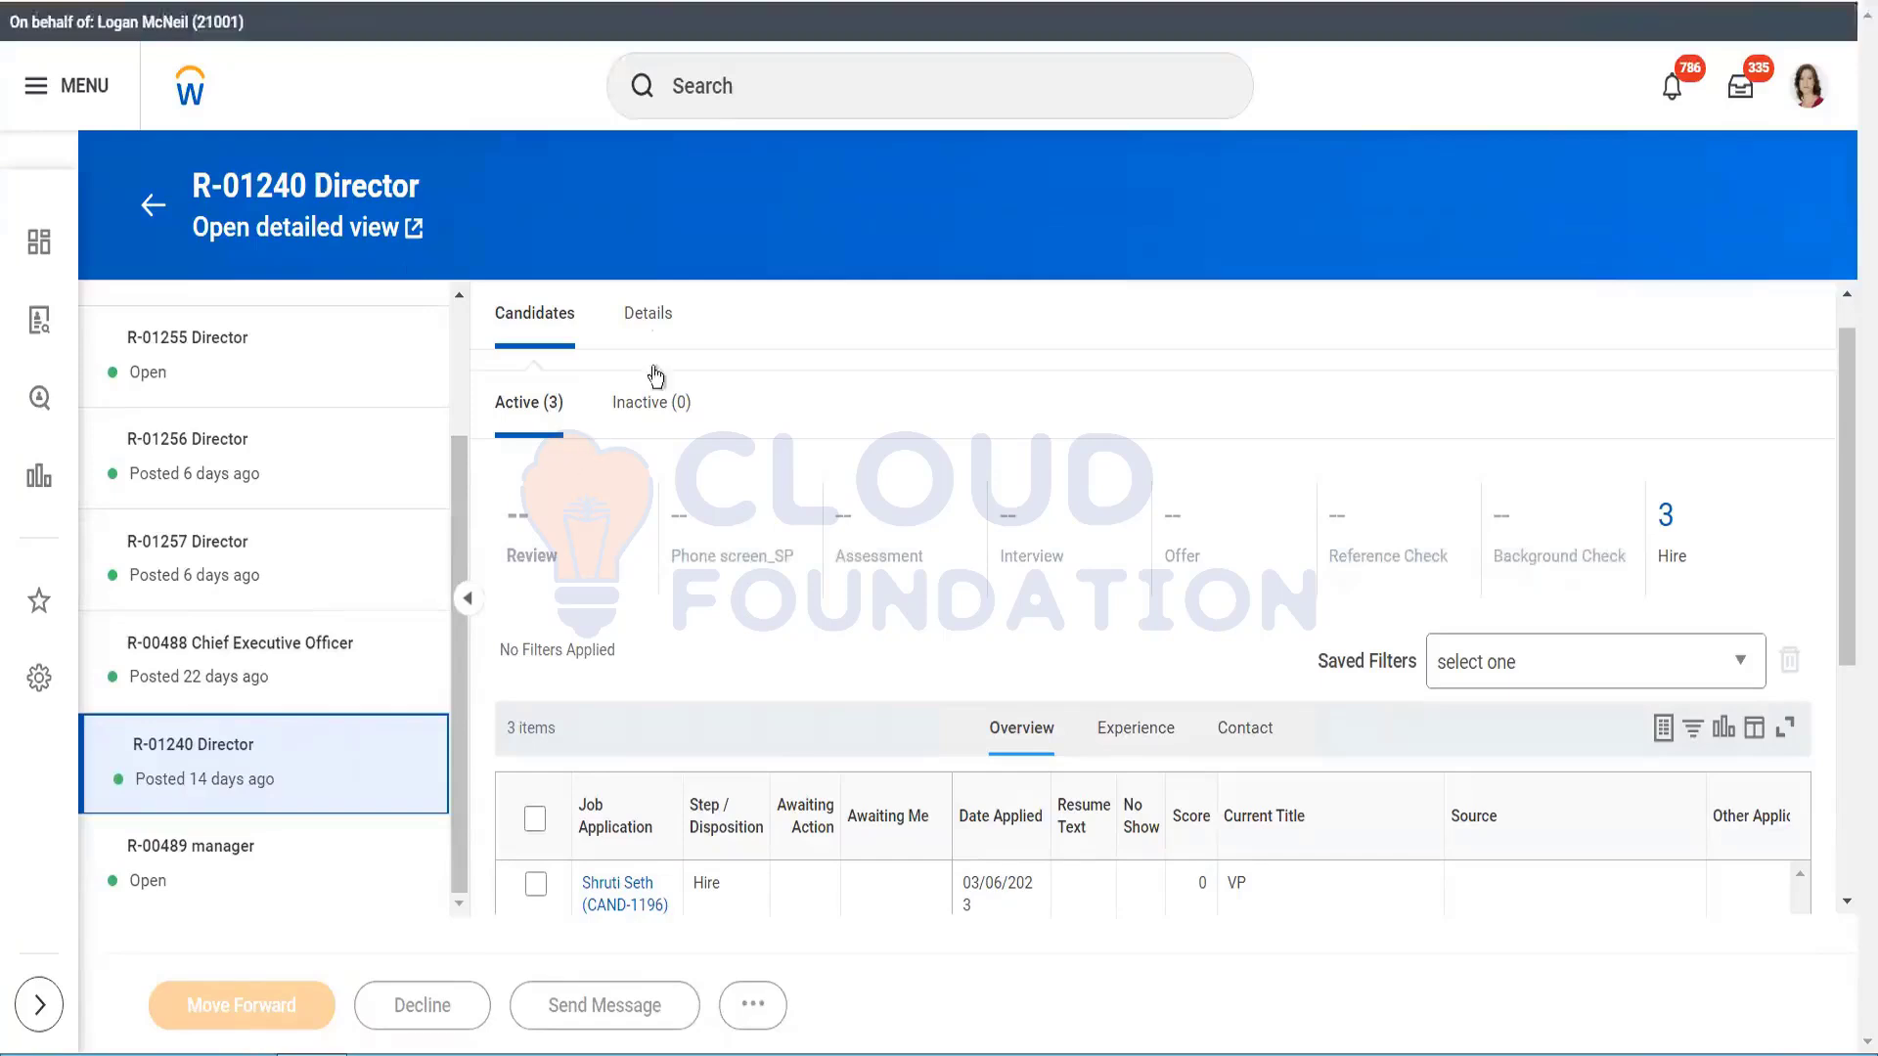
left_click(648, 315)
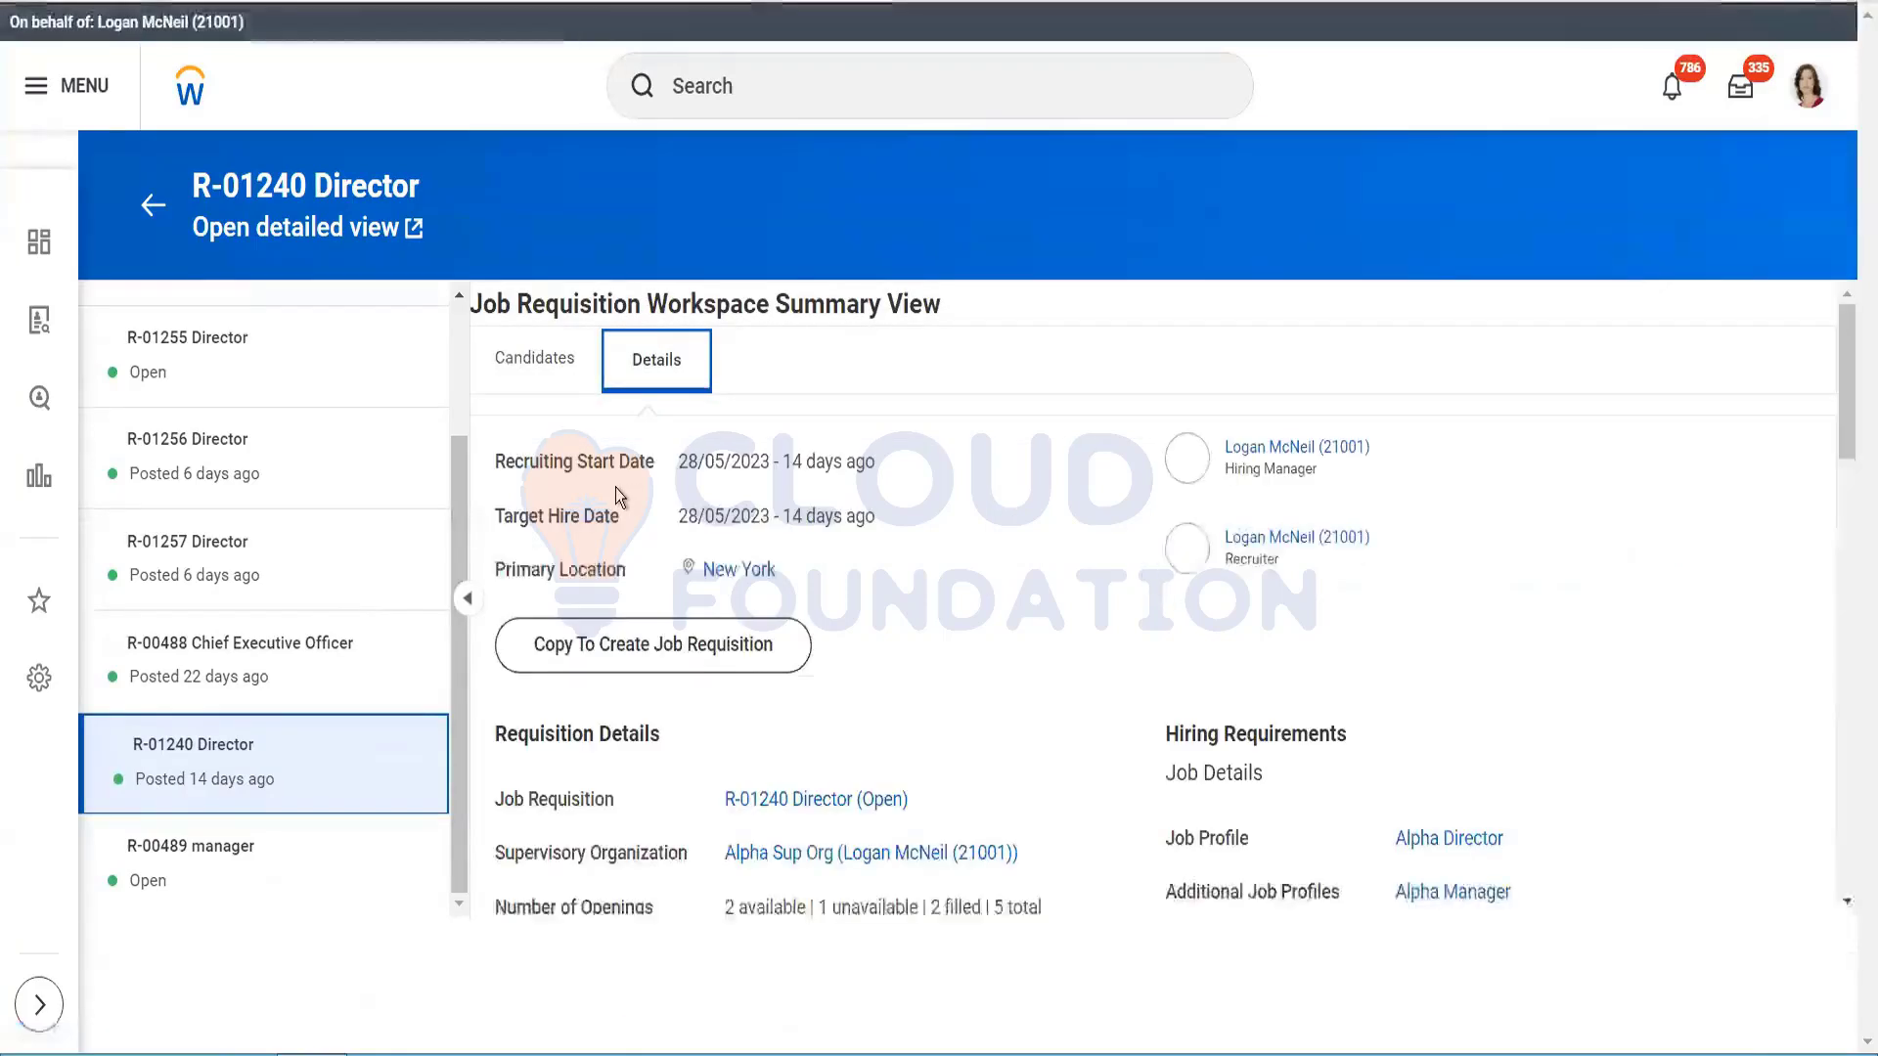
Step: Open the full R-01240 Director page and start a Post Job from Job Postings
left_click(769, 800)
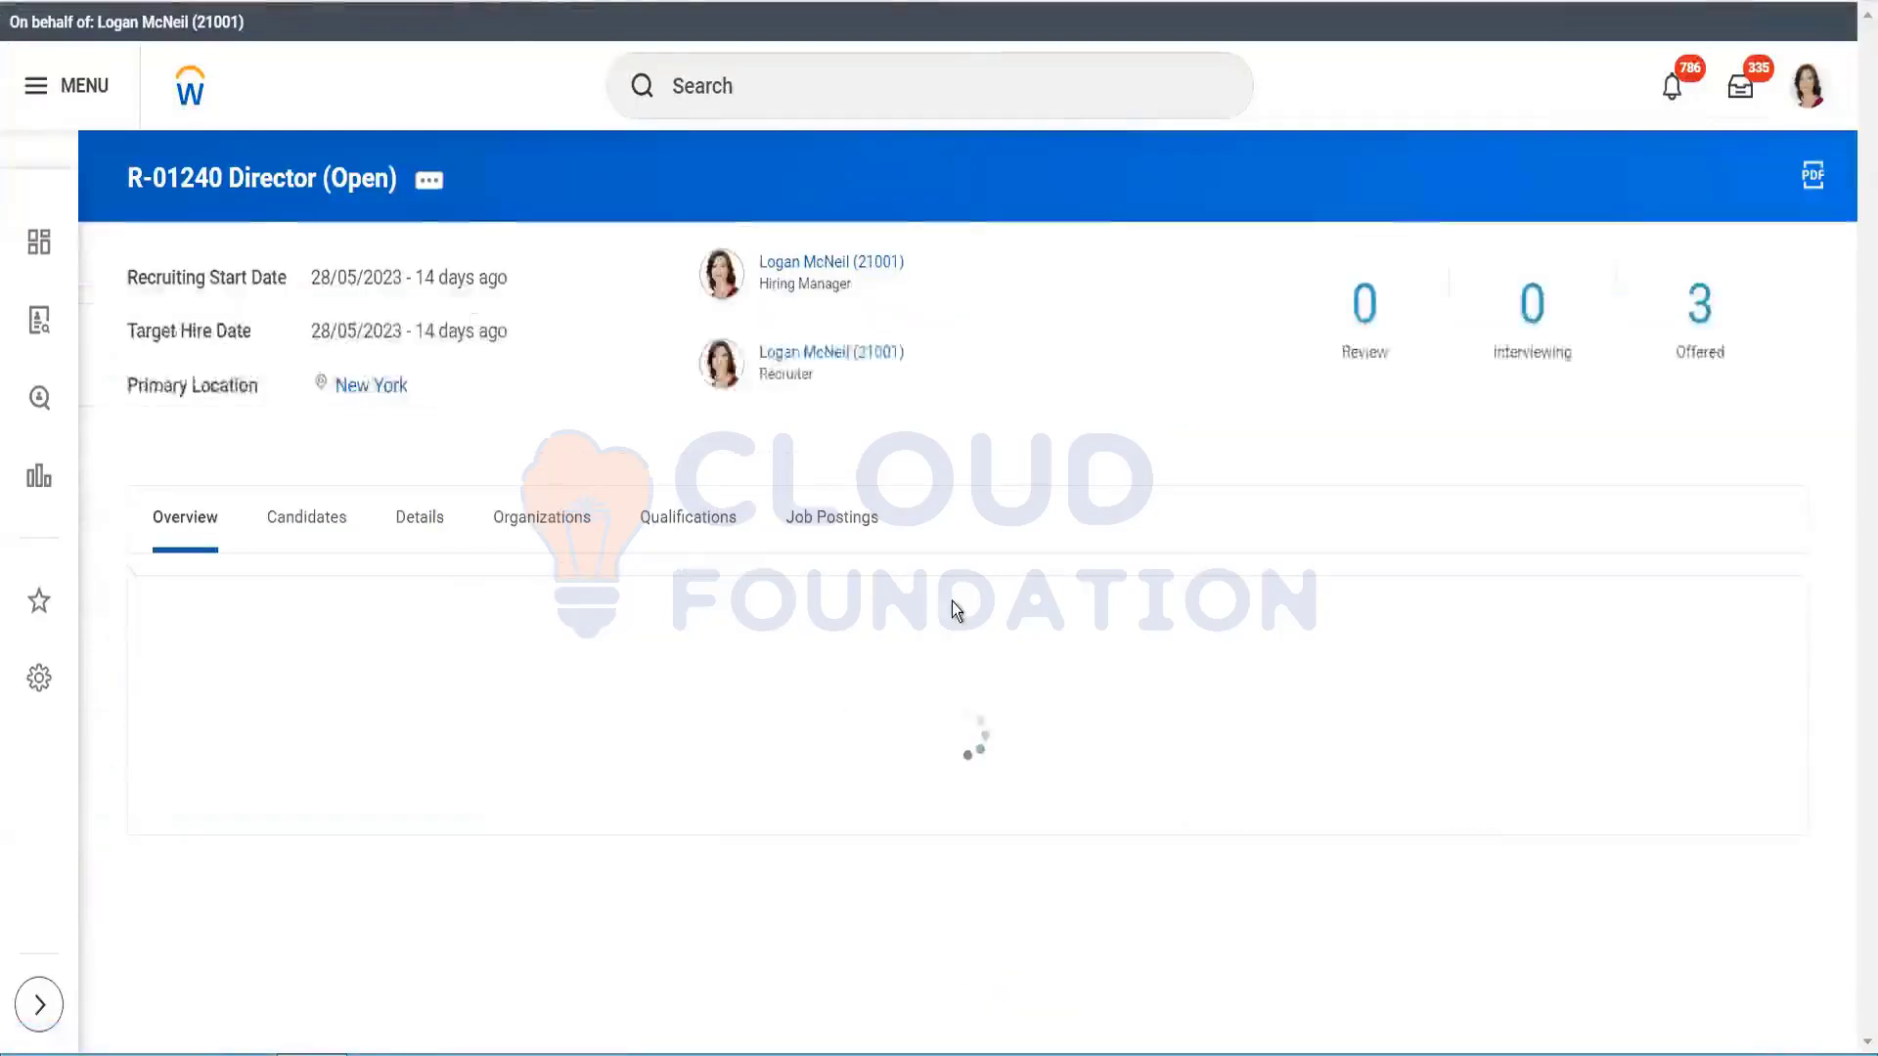
left_click(823, 529)
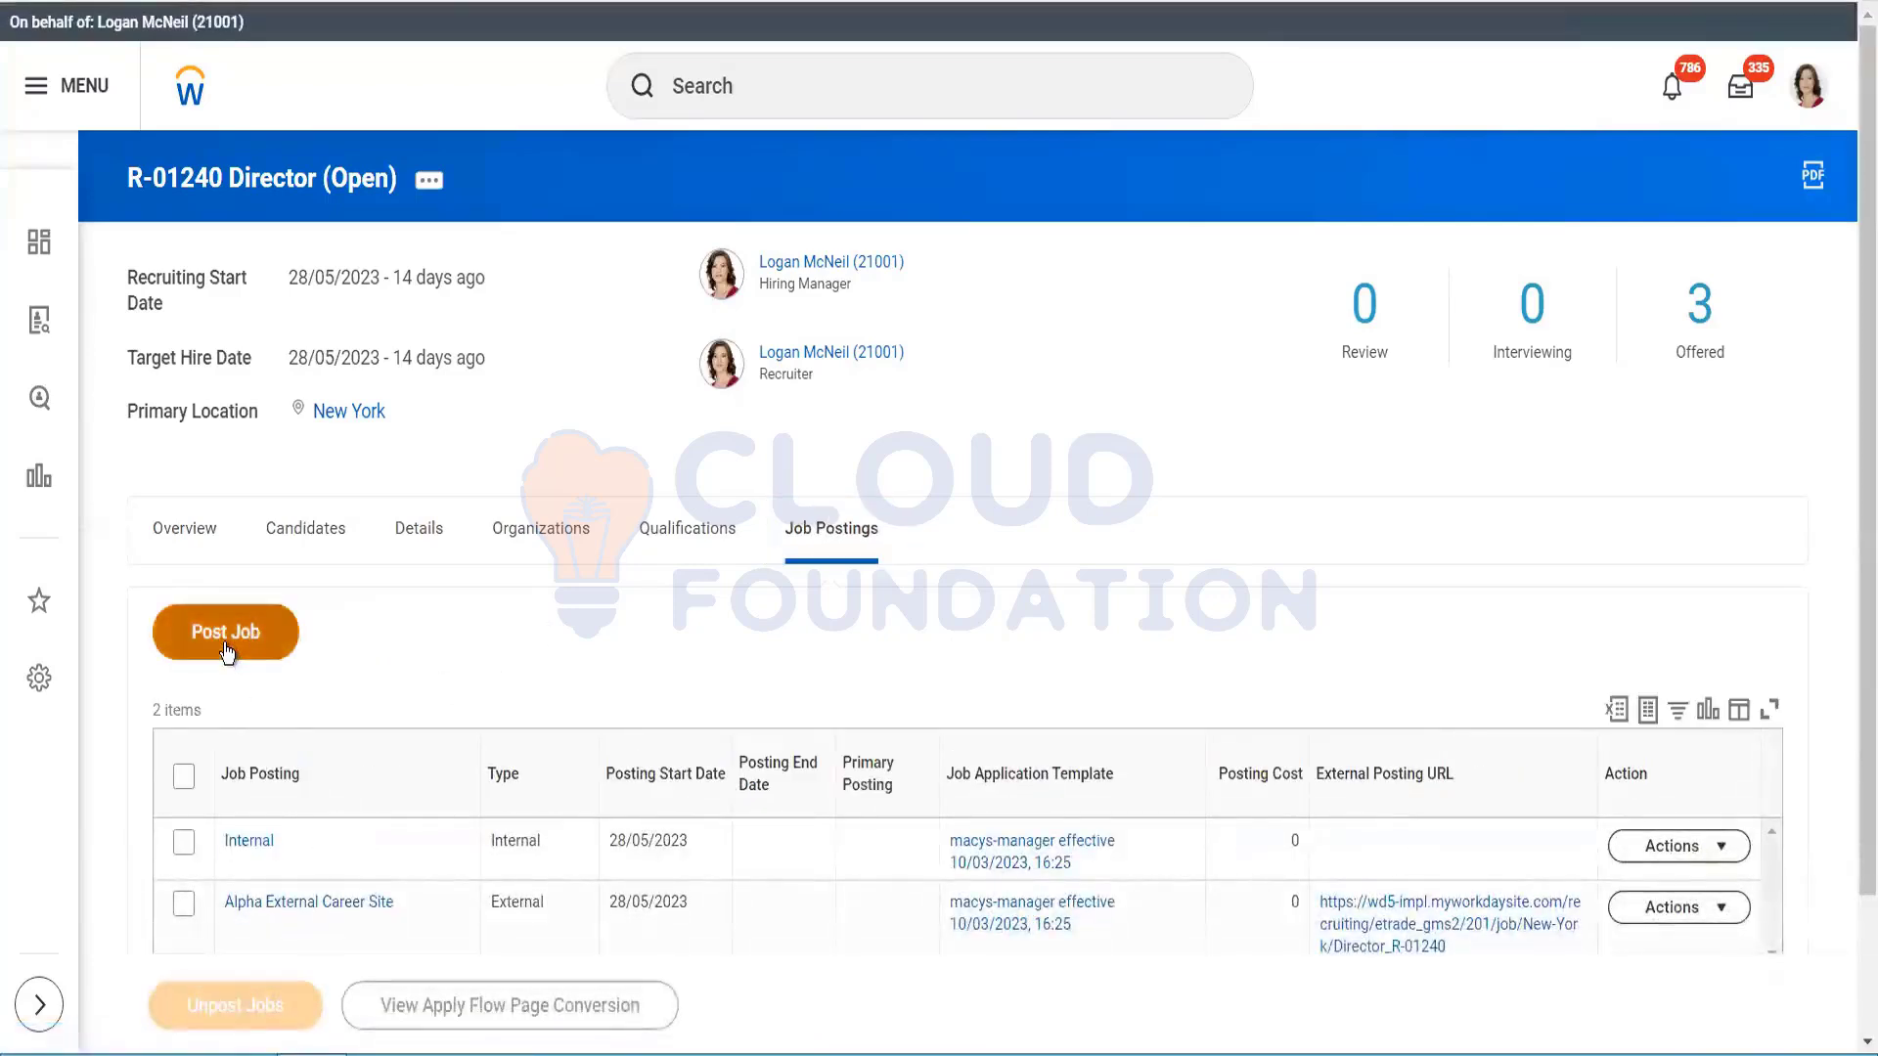
left_click(226, 651)
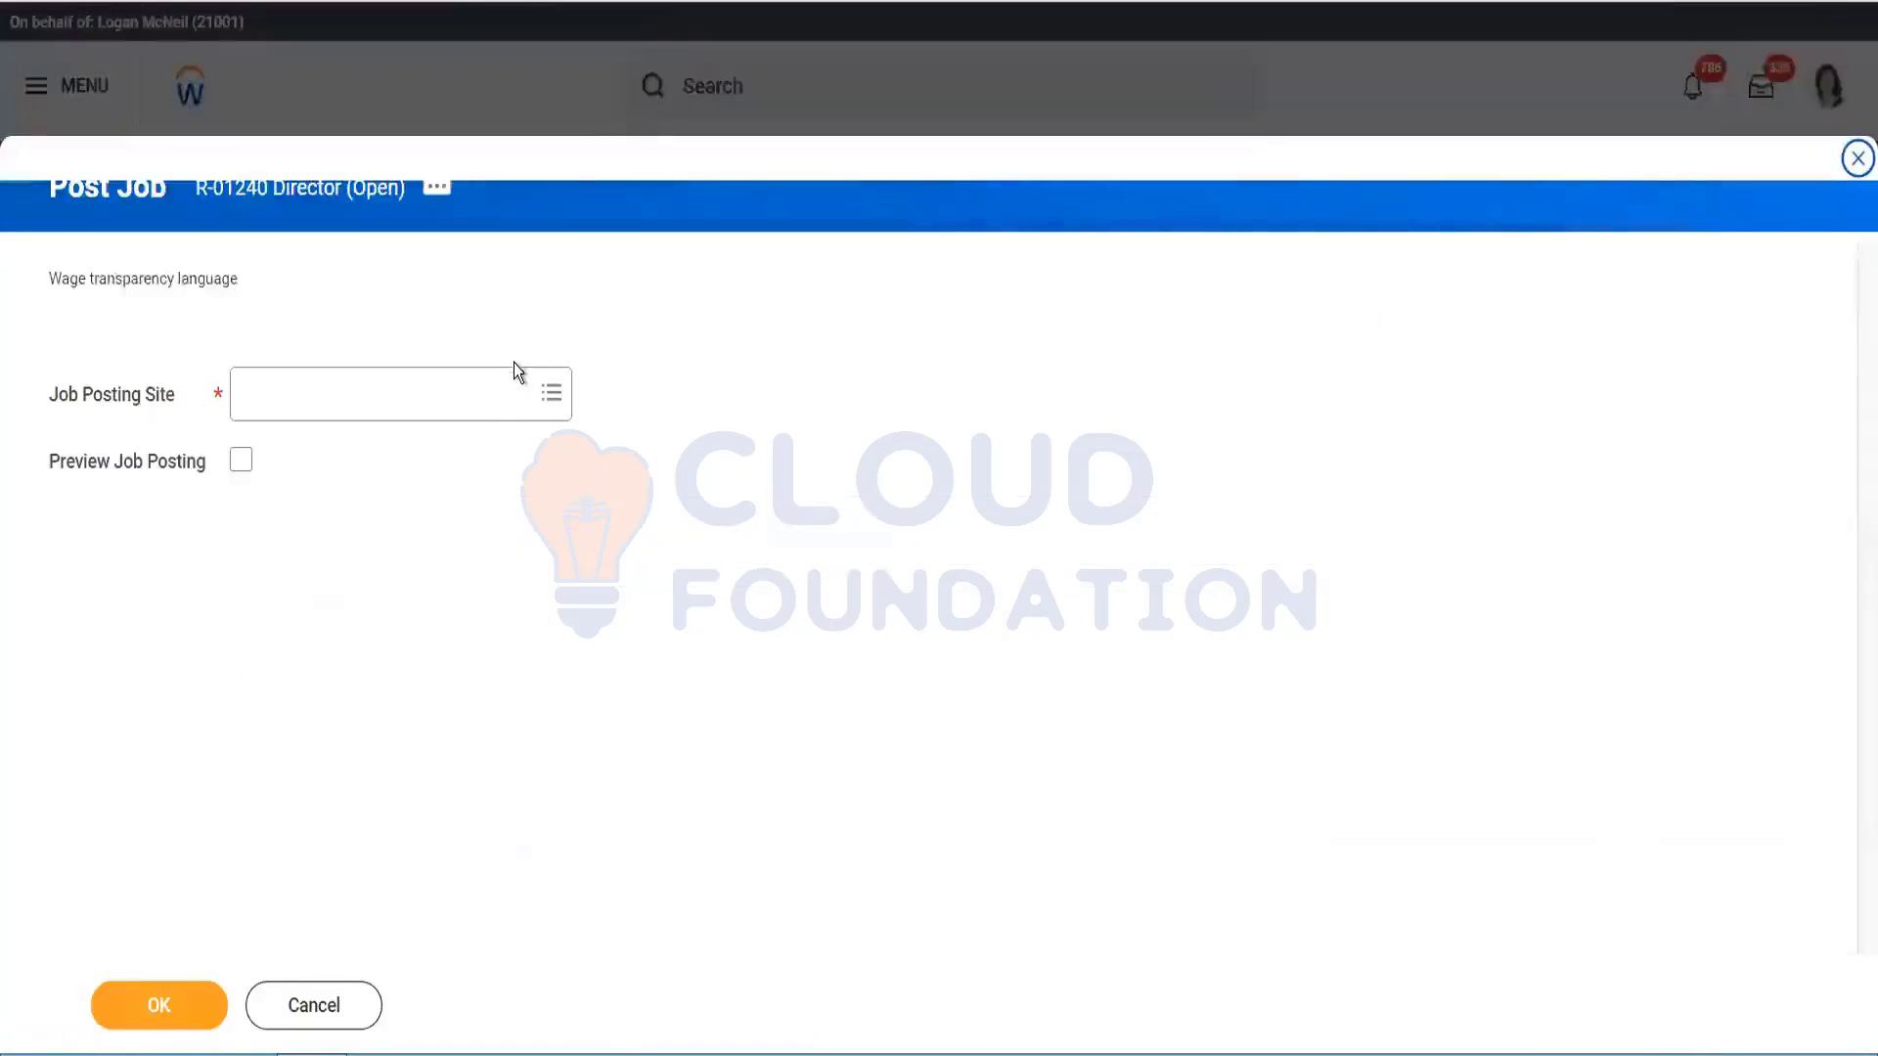
Step: Choose the Test_8Topmost and Test_Subordinate8 agency sites and submit the posting
left_click(486, 394)
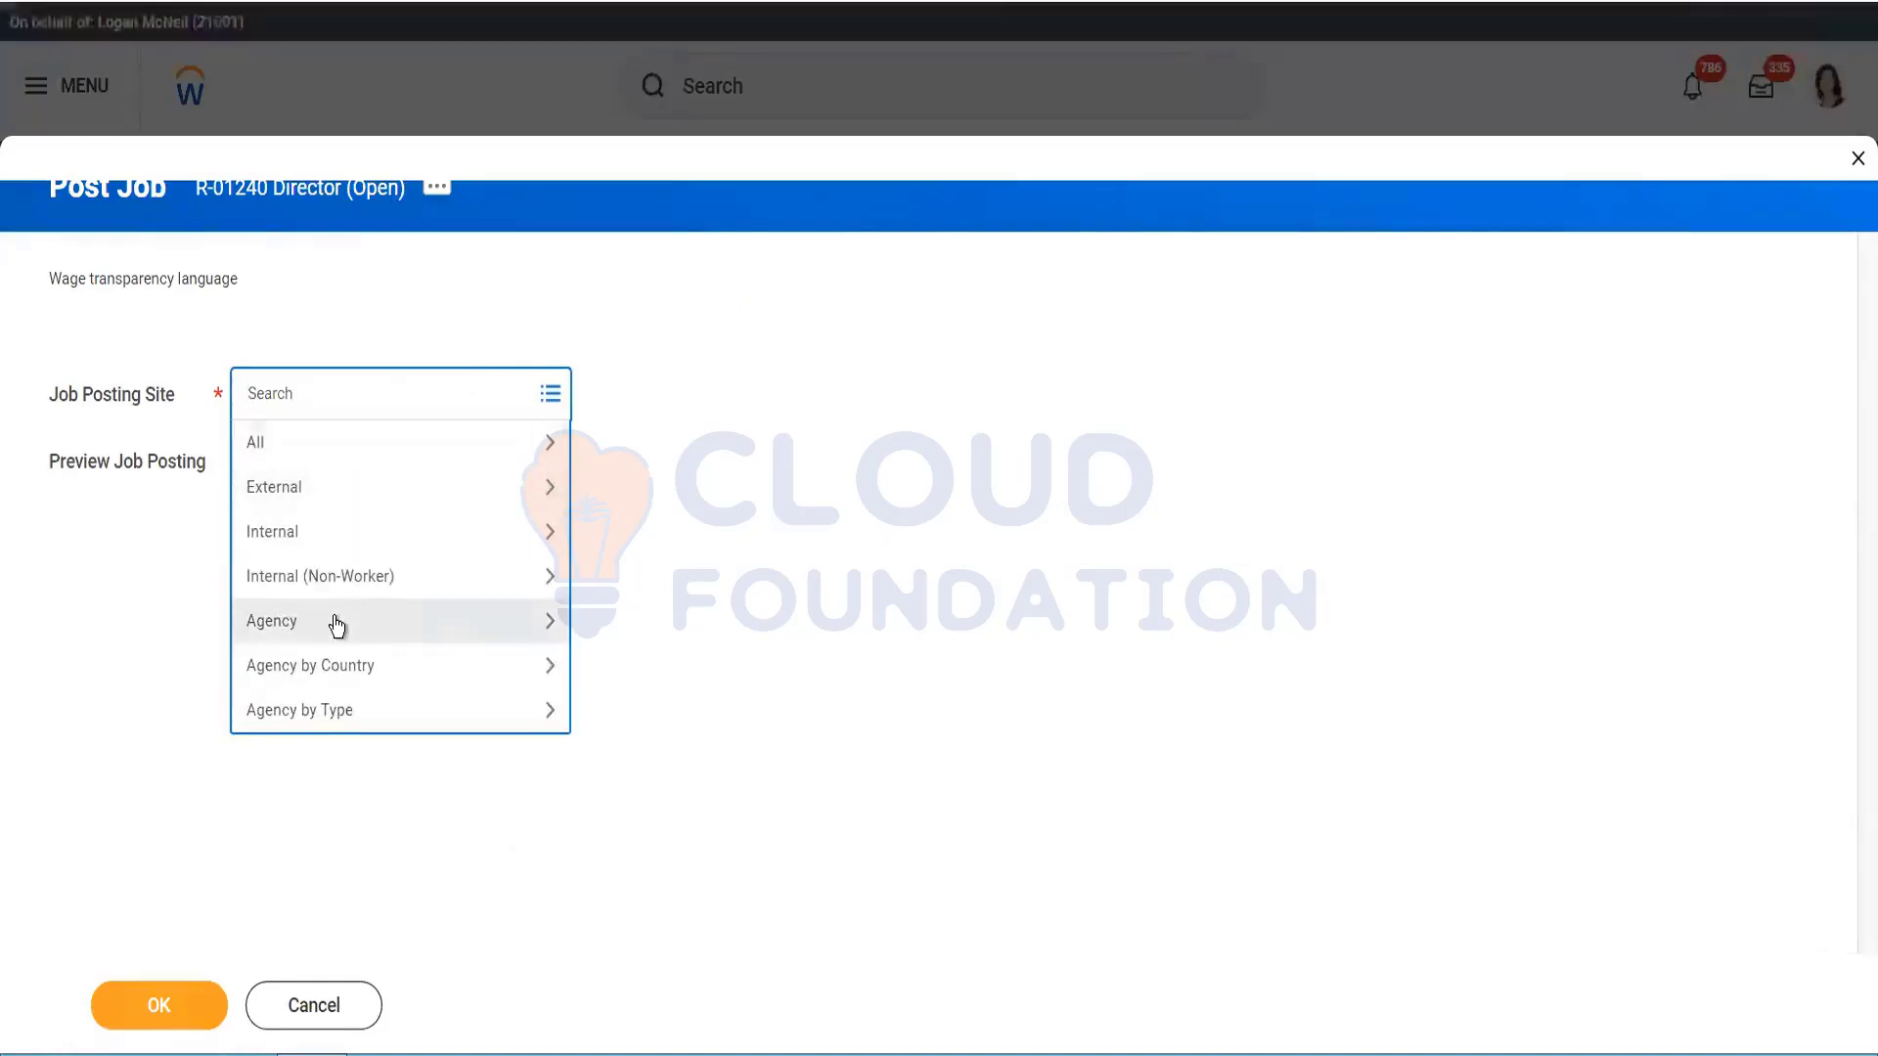
left_click(336, 622)
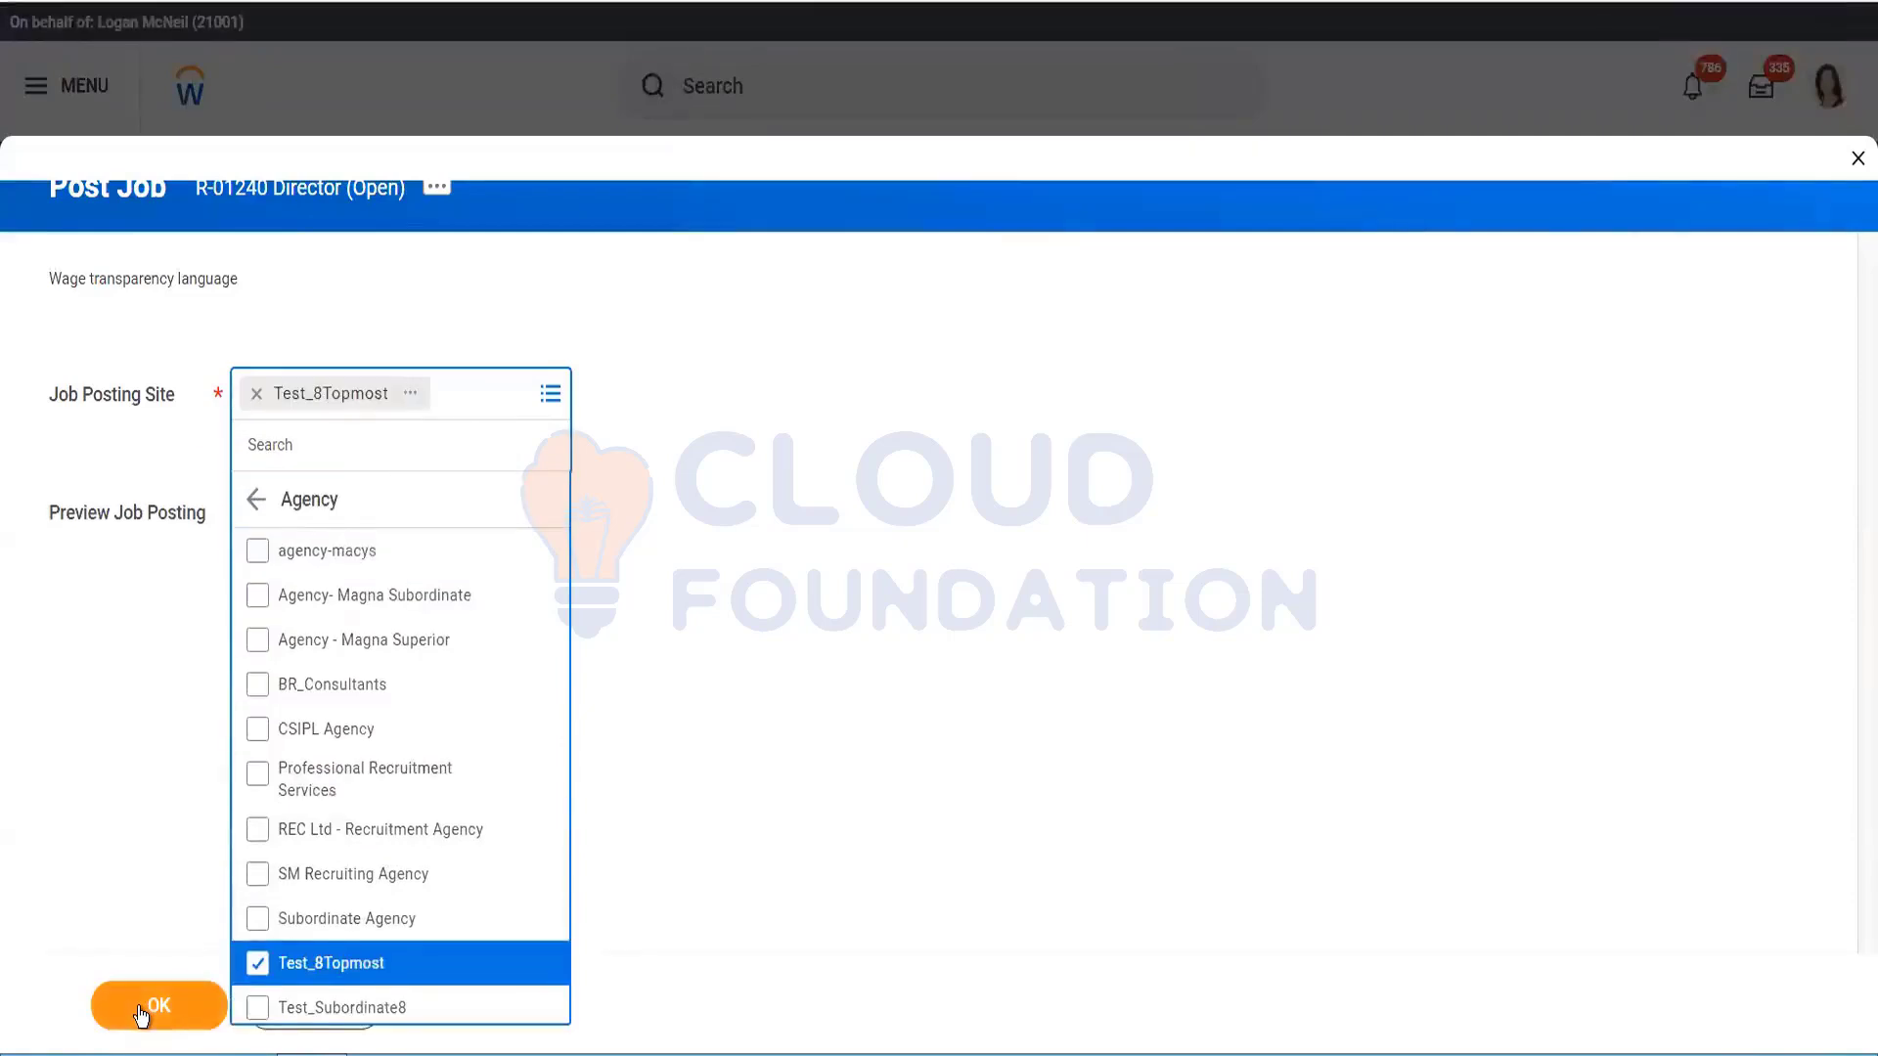
left_click(318, 1020)
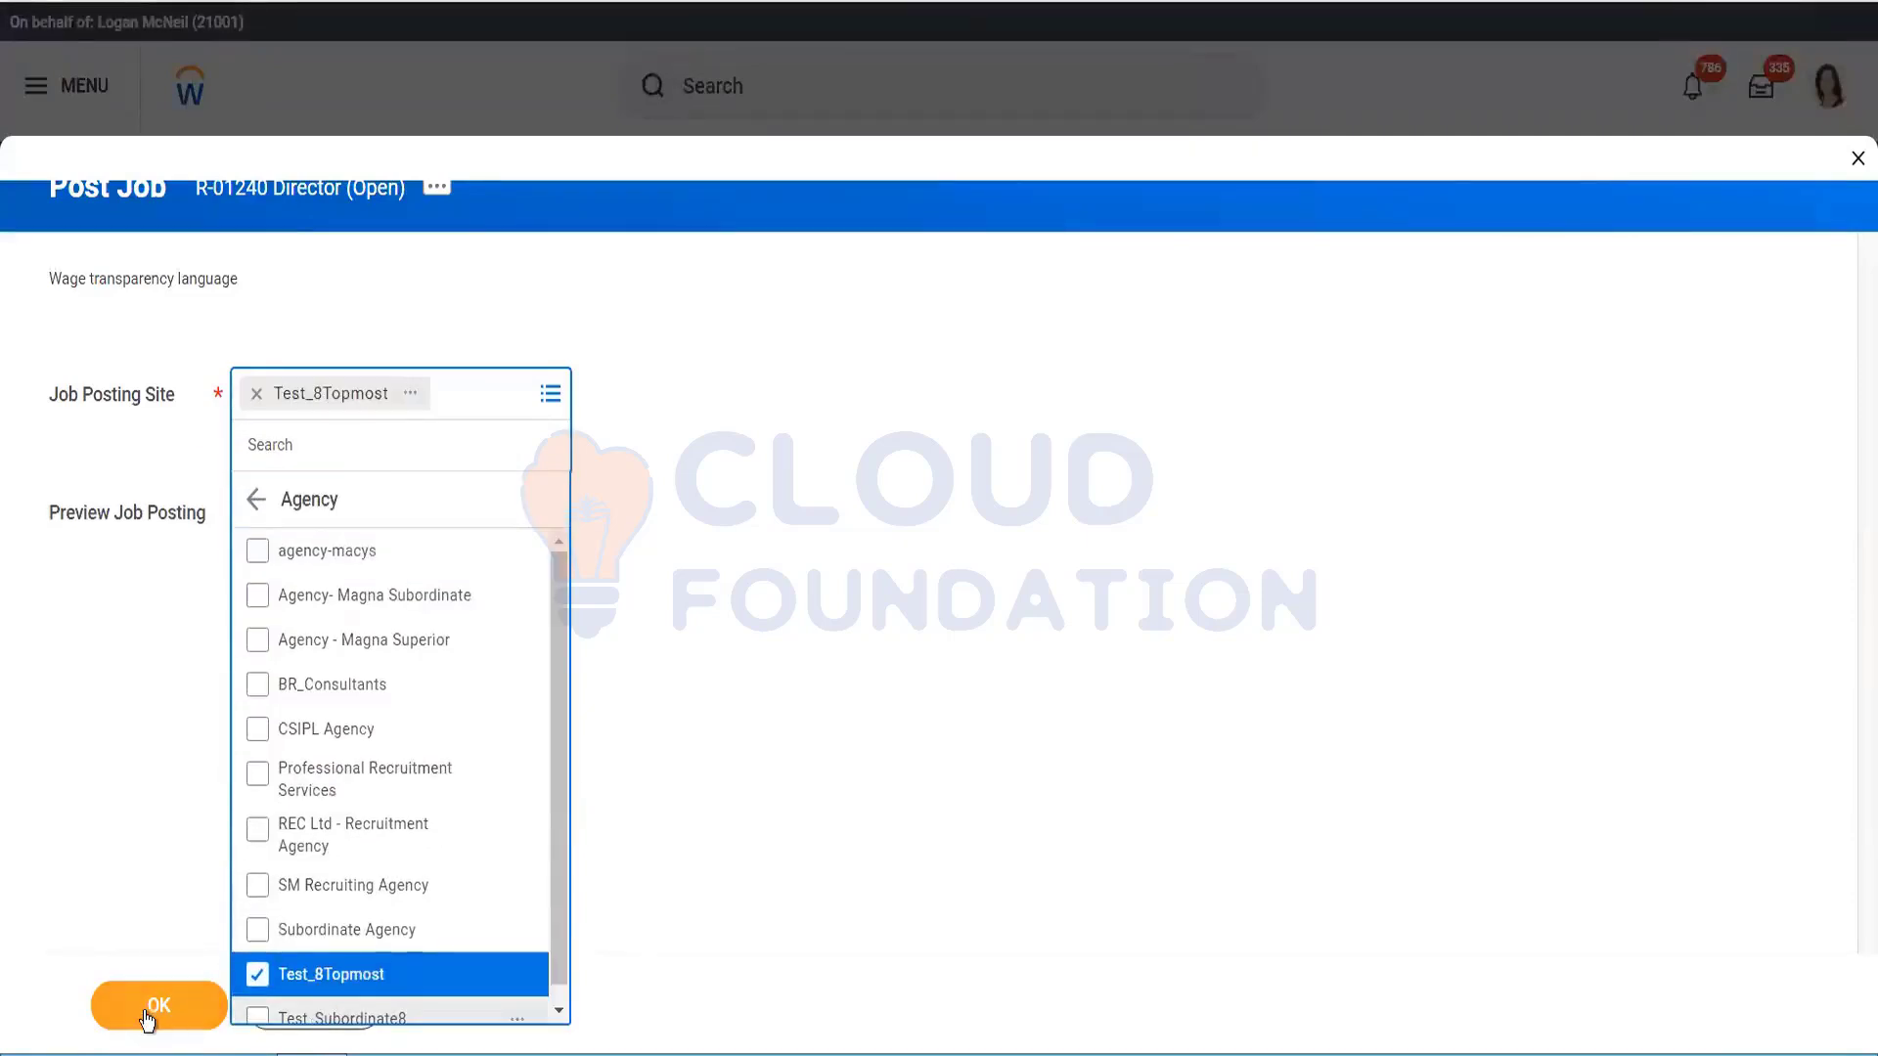
left_click(695, 731)
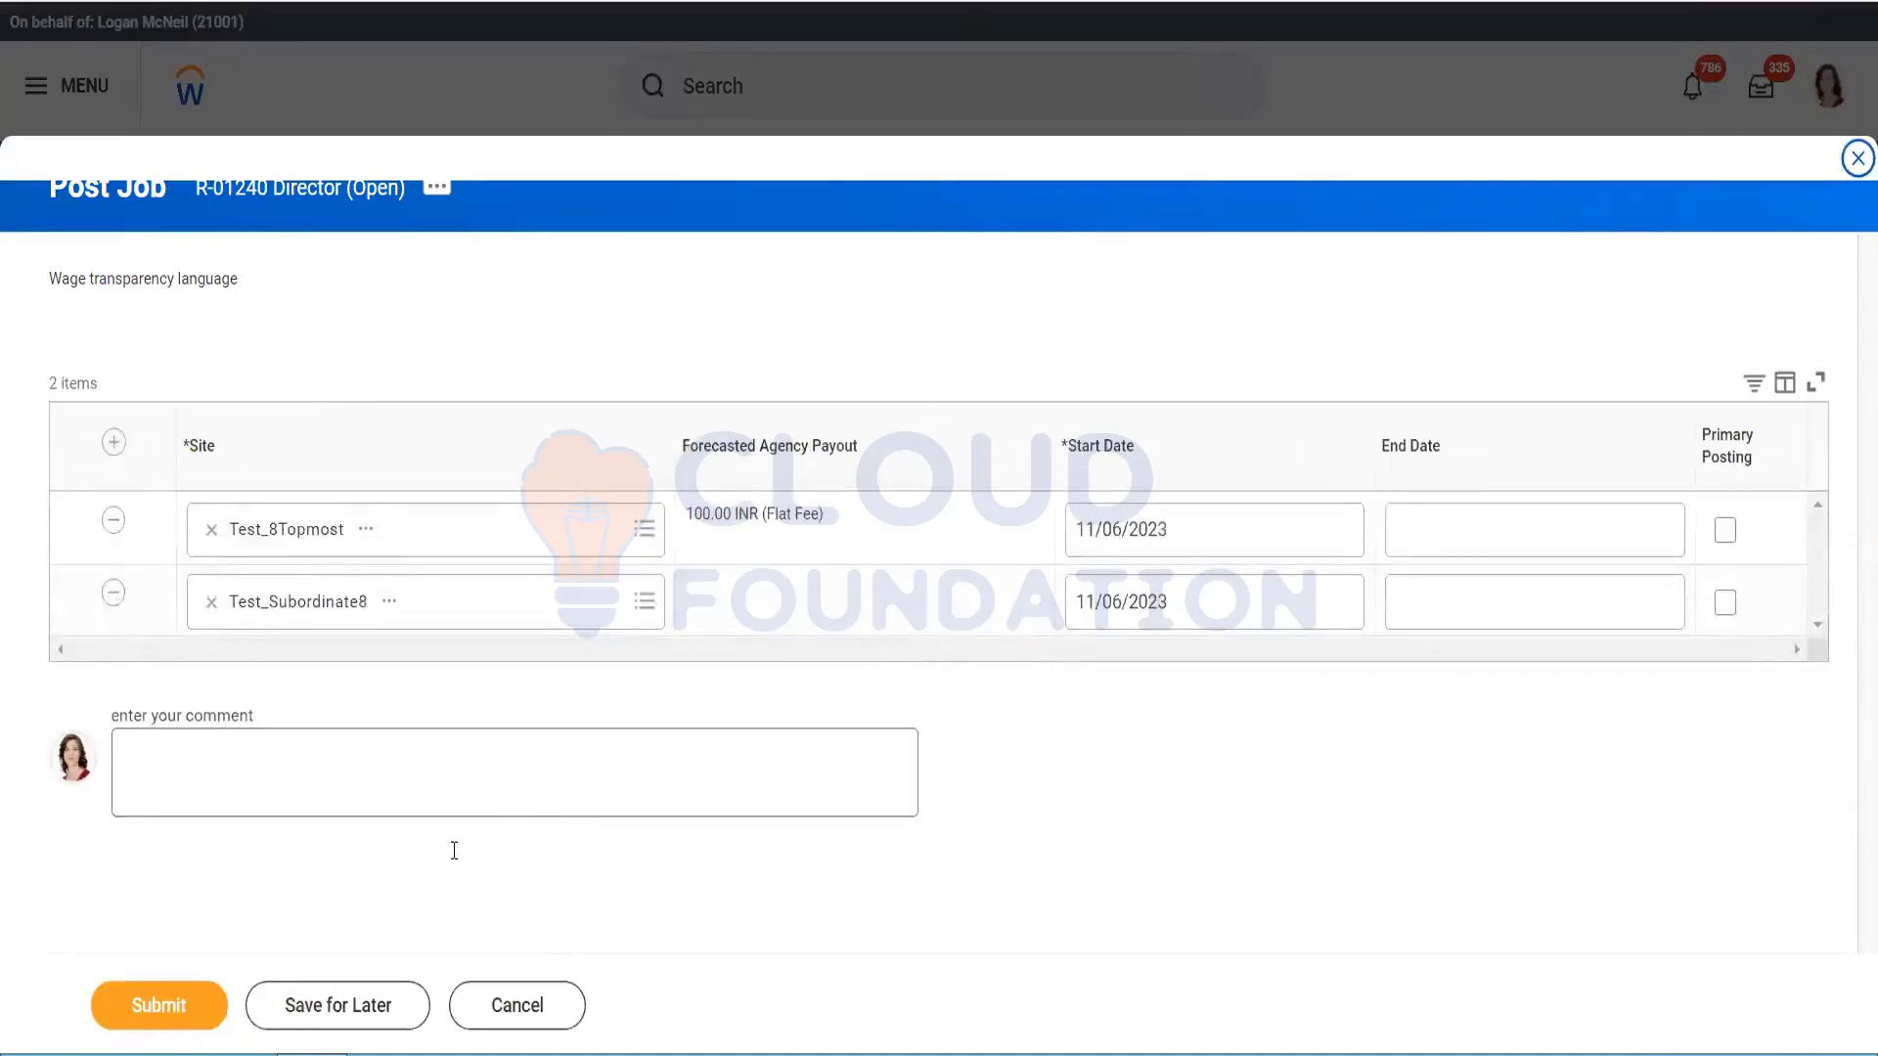
left_click(174, 983)
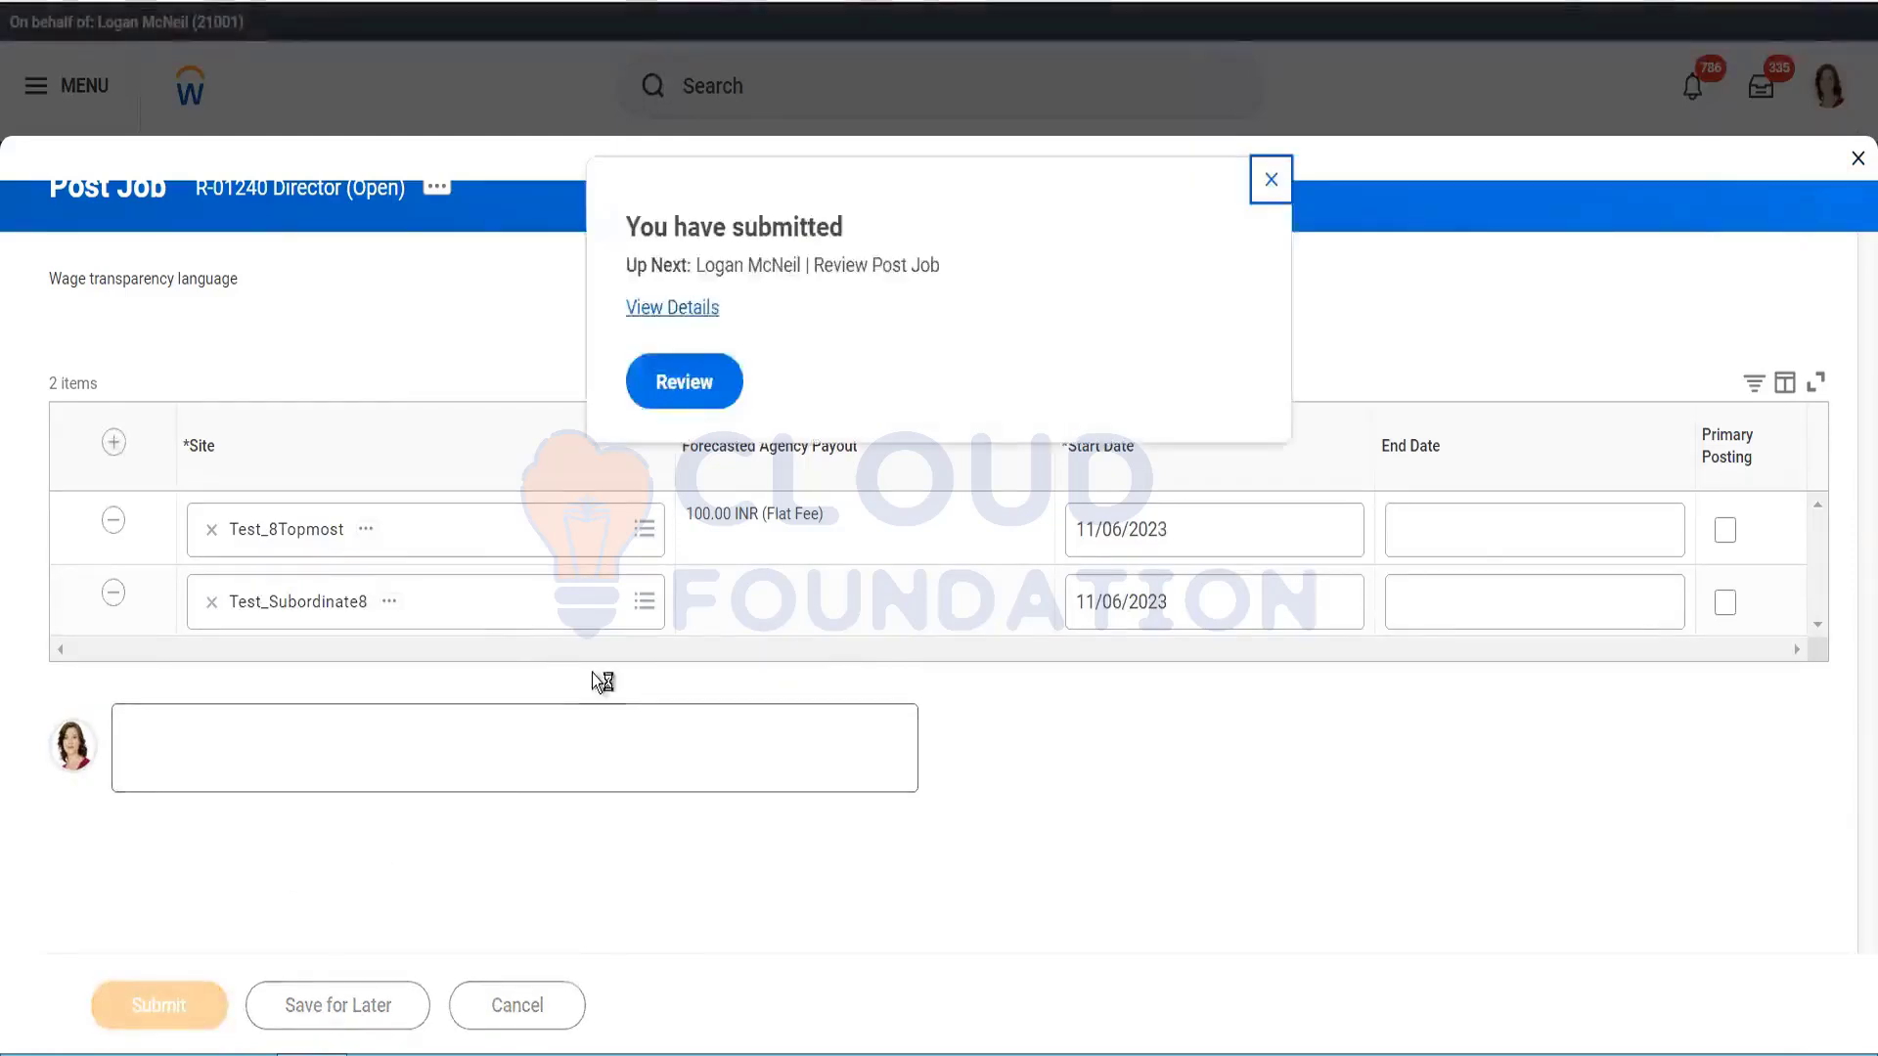
Step: Approve Review Post Job and scroll to the Job Postings table showing both agency postings
left_click(707, 380)
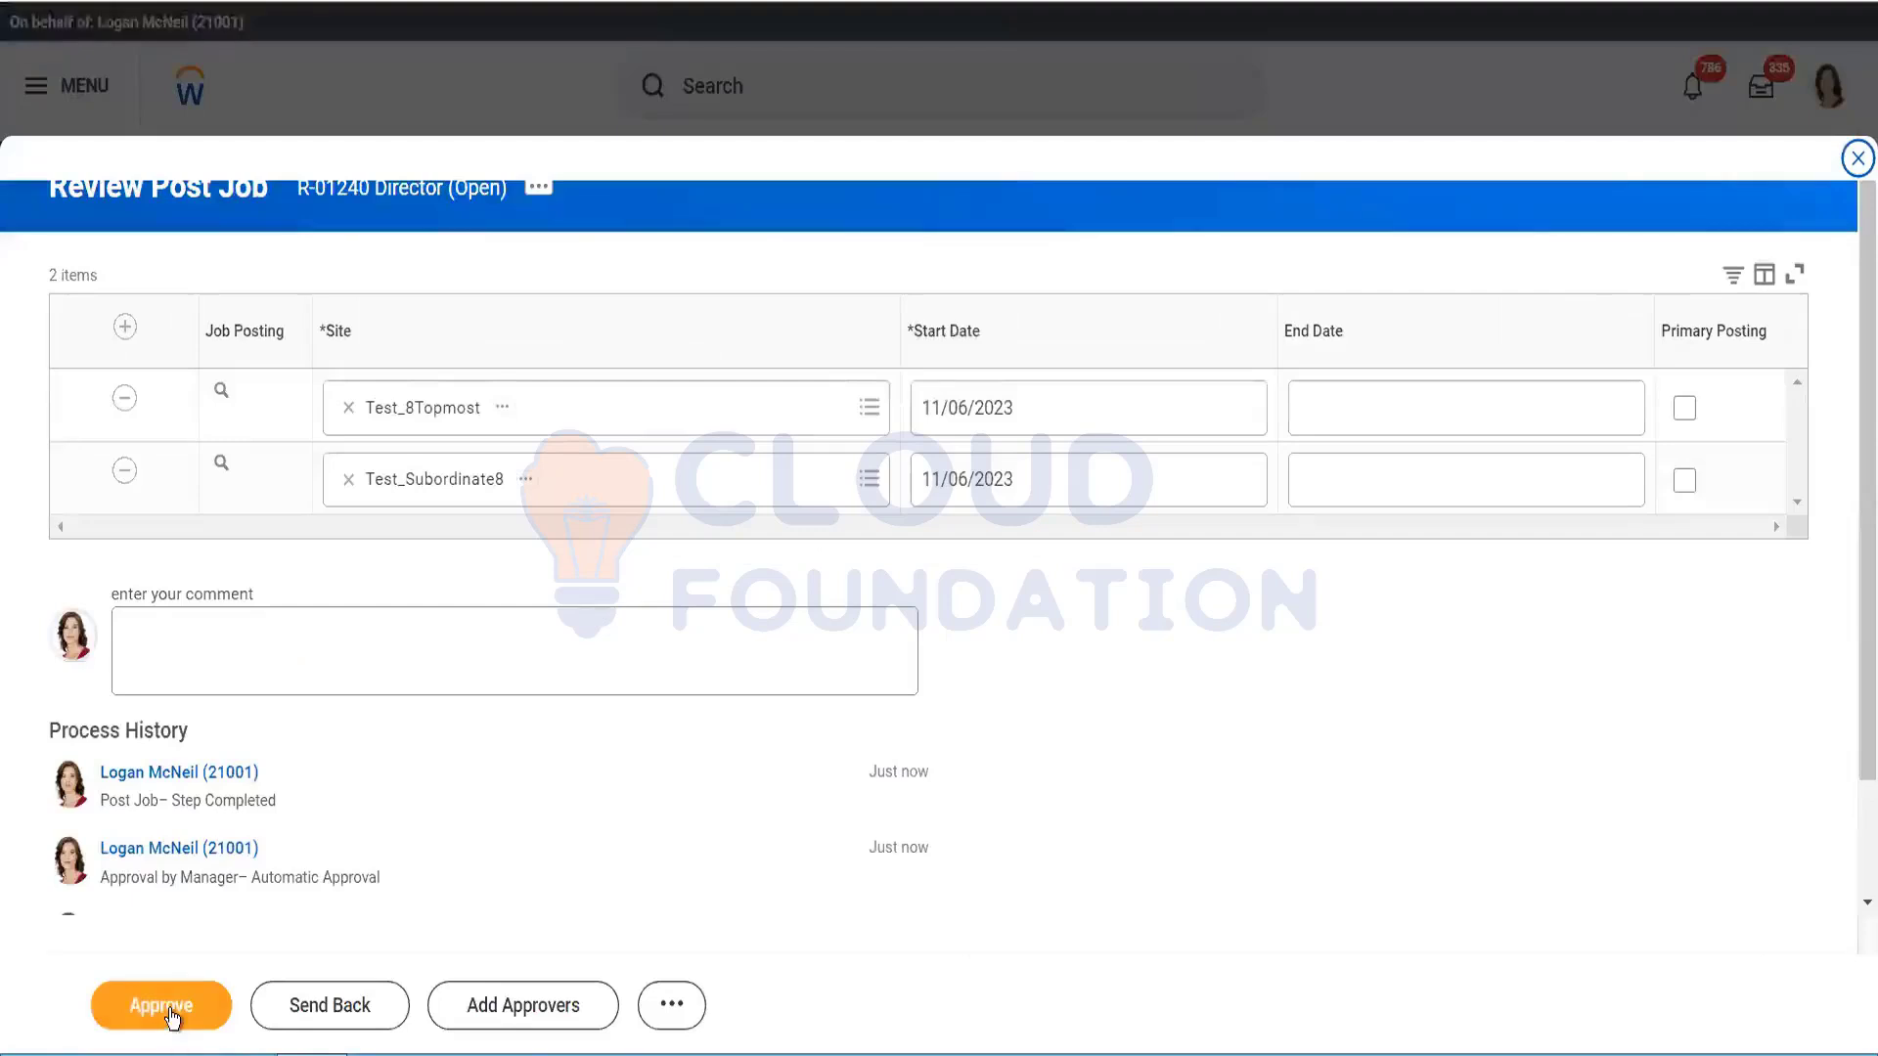
left_click(162, 1005)
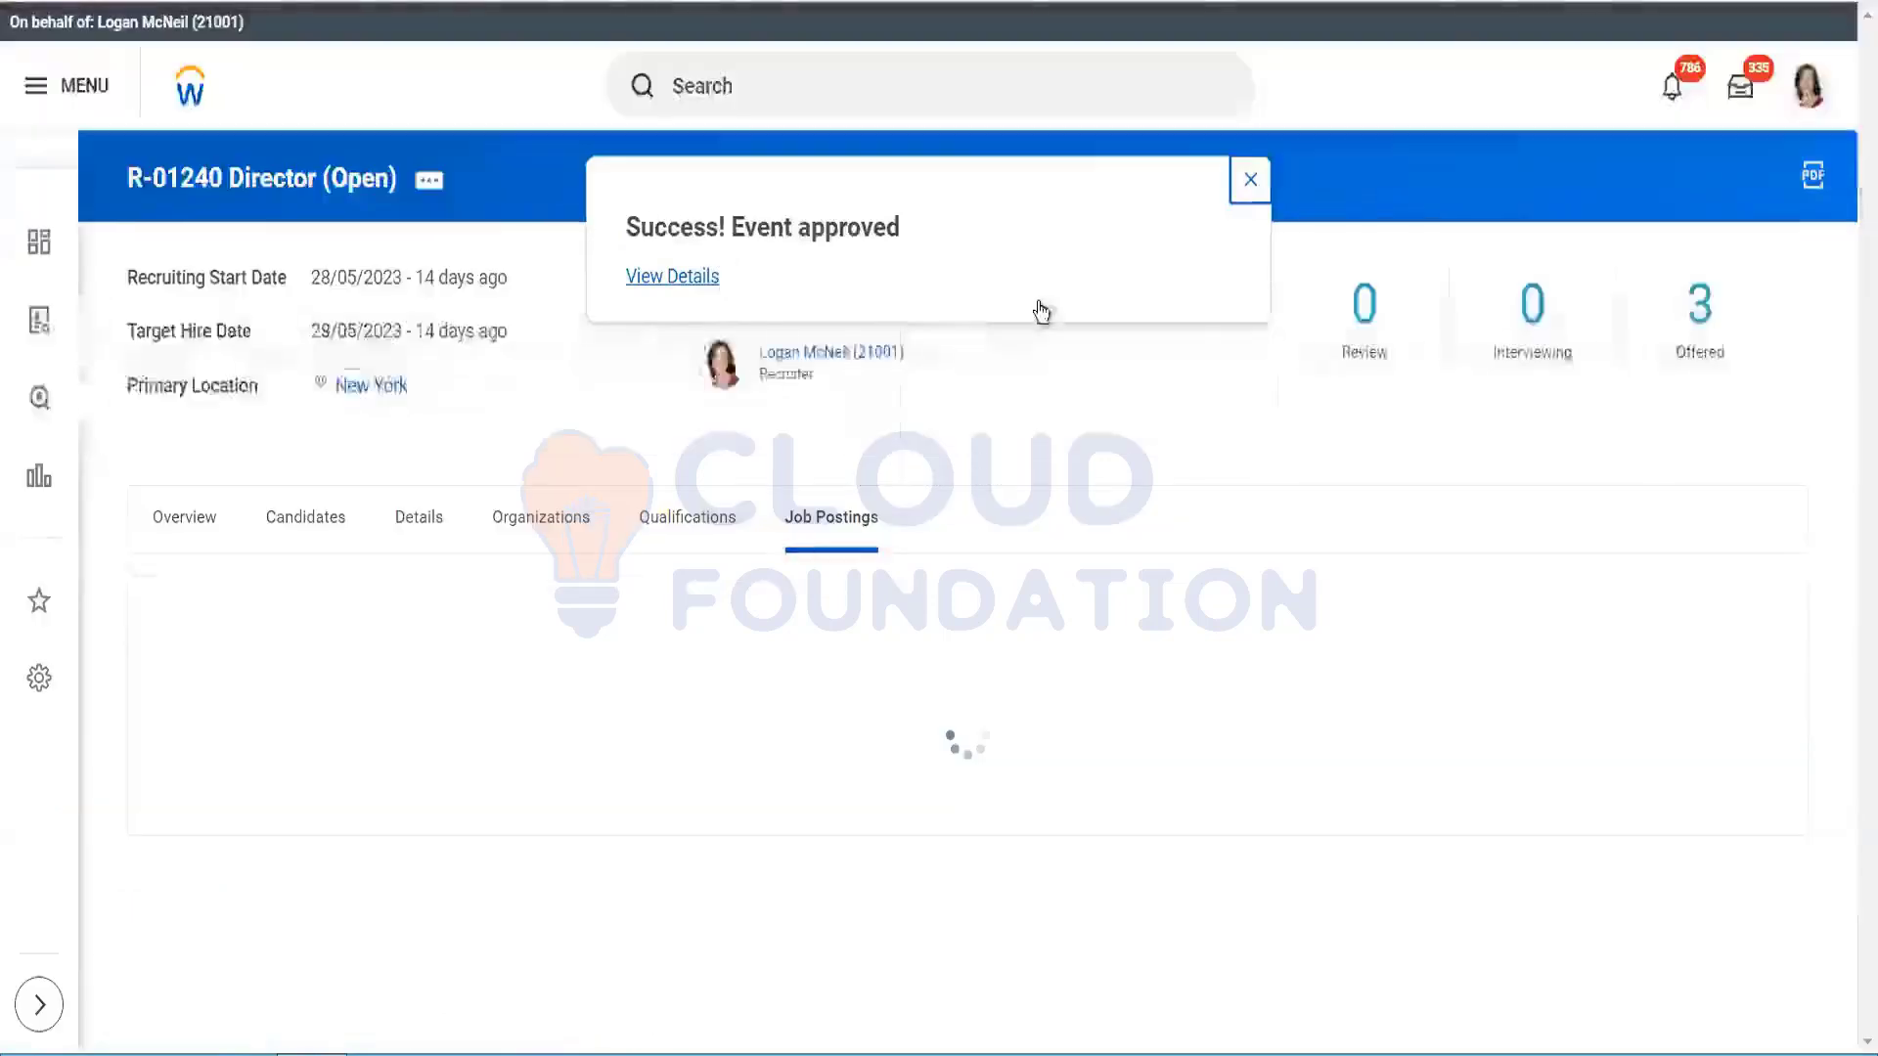
left_click(1250, 180)
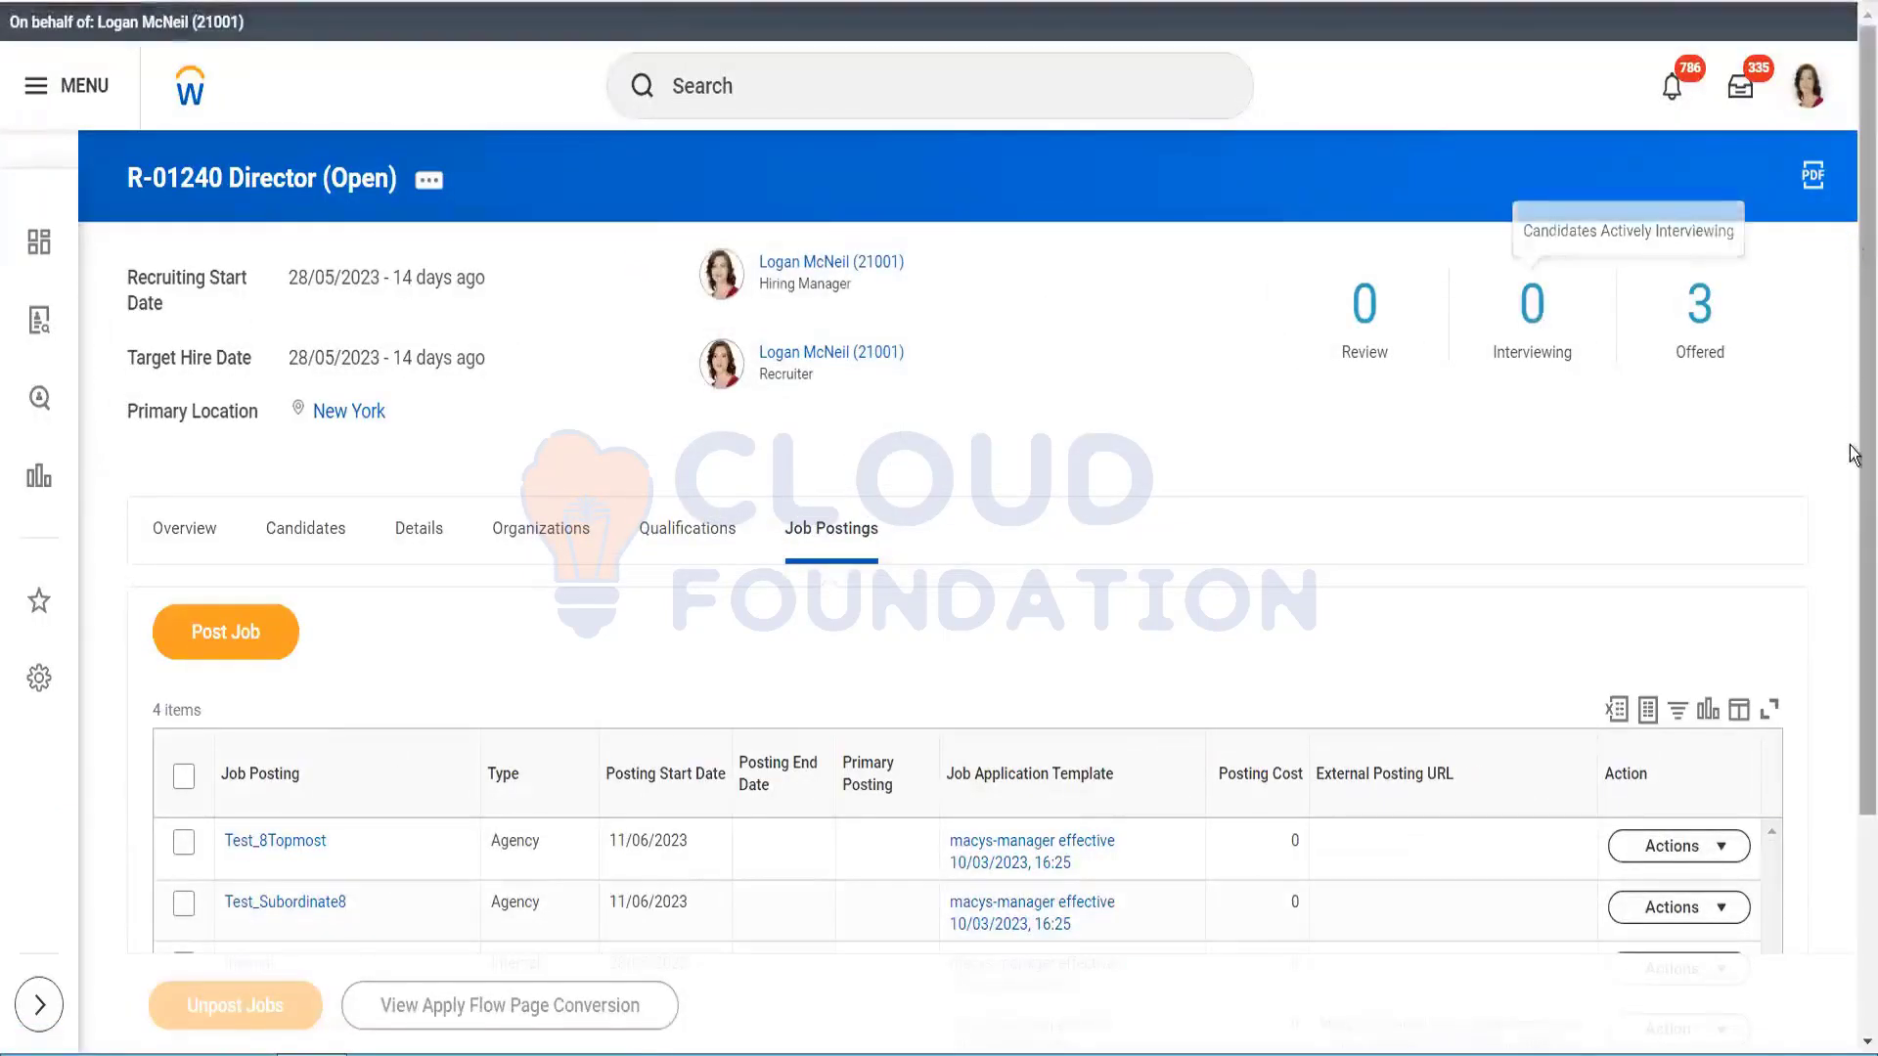
scroll(1851, 455, "down", 3)
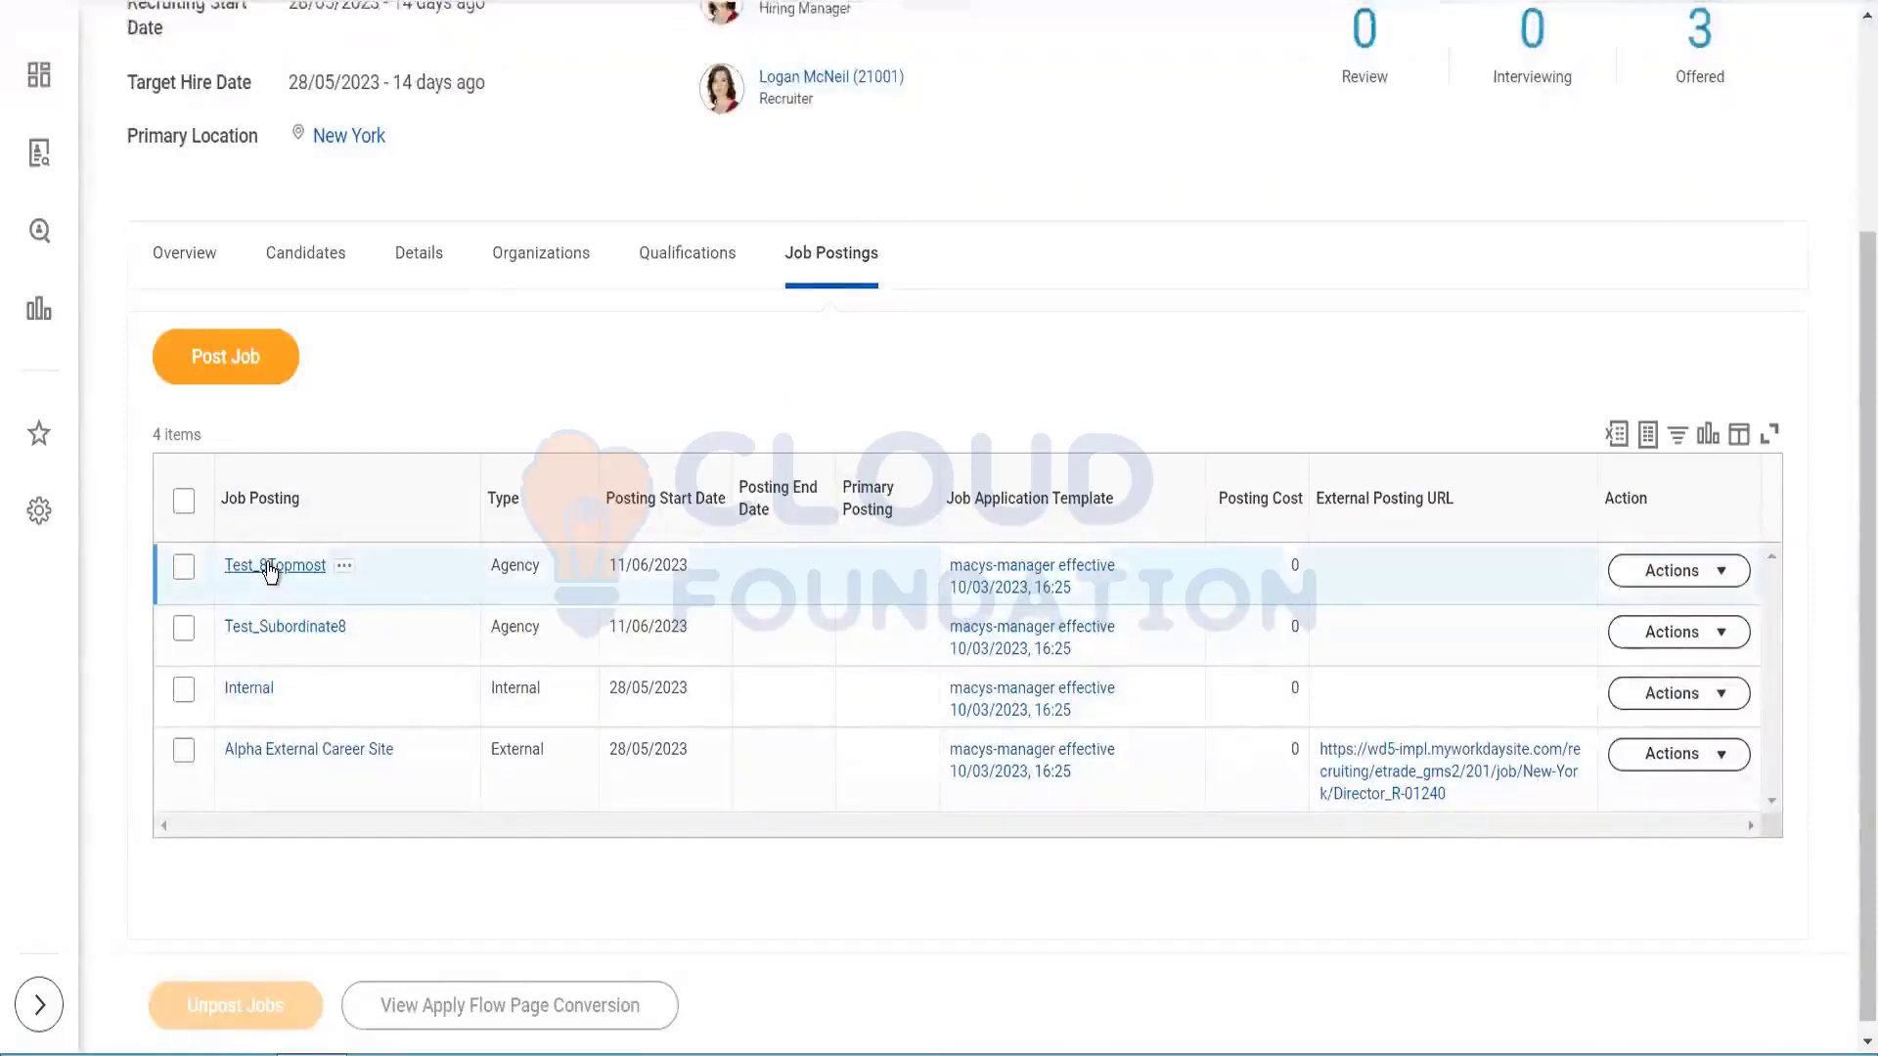
Step: Open the Test_8Topmost Director posting for R-01240 and read through its submitted application
left_click(271, 568)
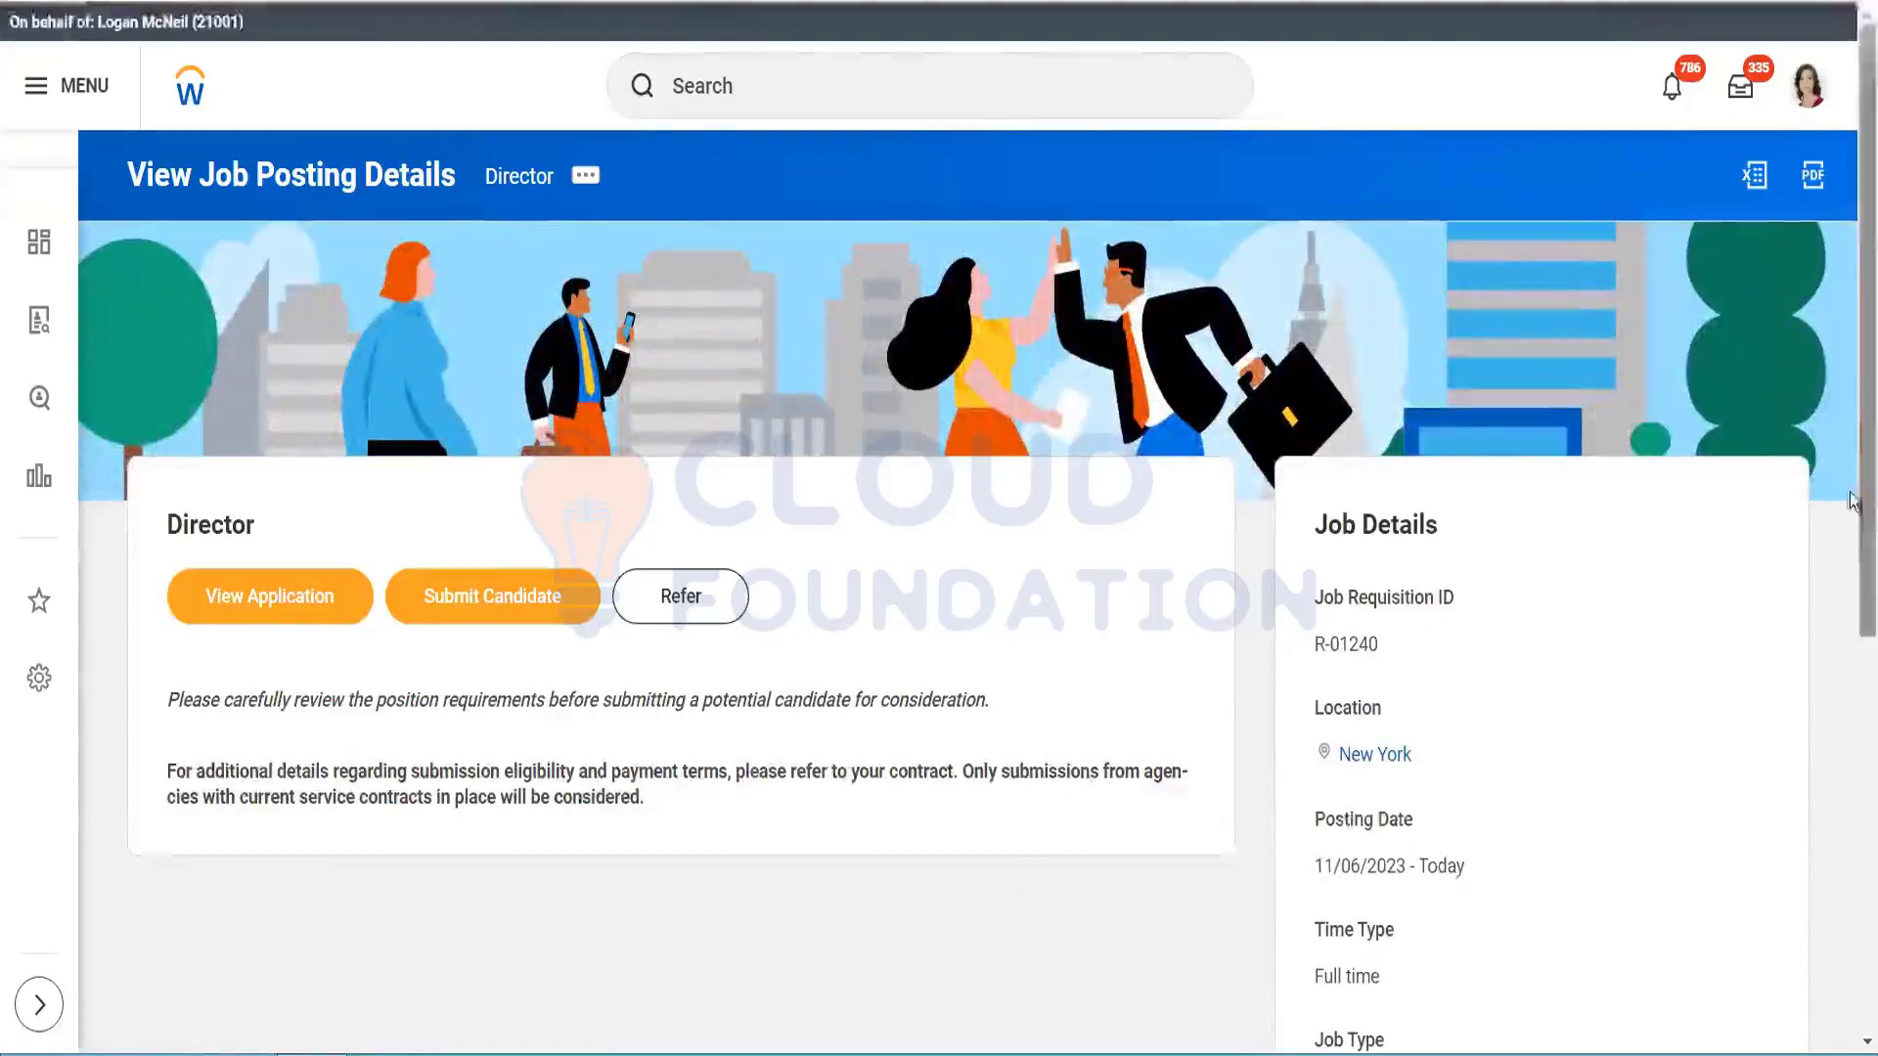
mouse_move(1853, 403)
left_mouse_down()
mouse_move(1854, 740)
mouse_move(1853, 387)
left_mouse_up()
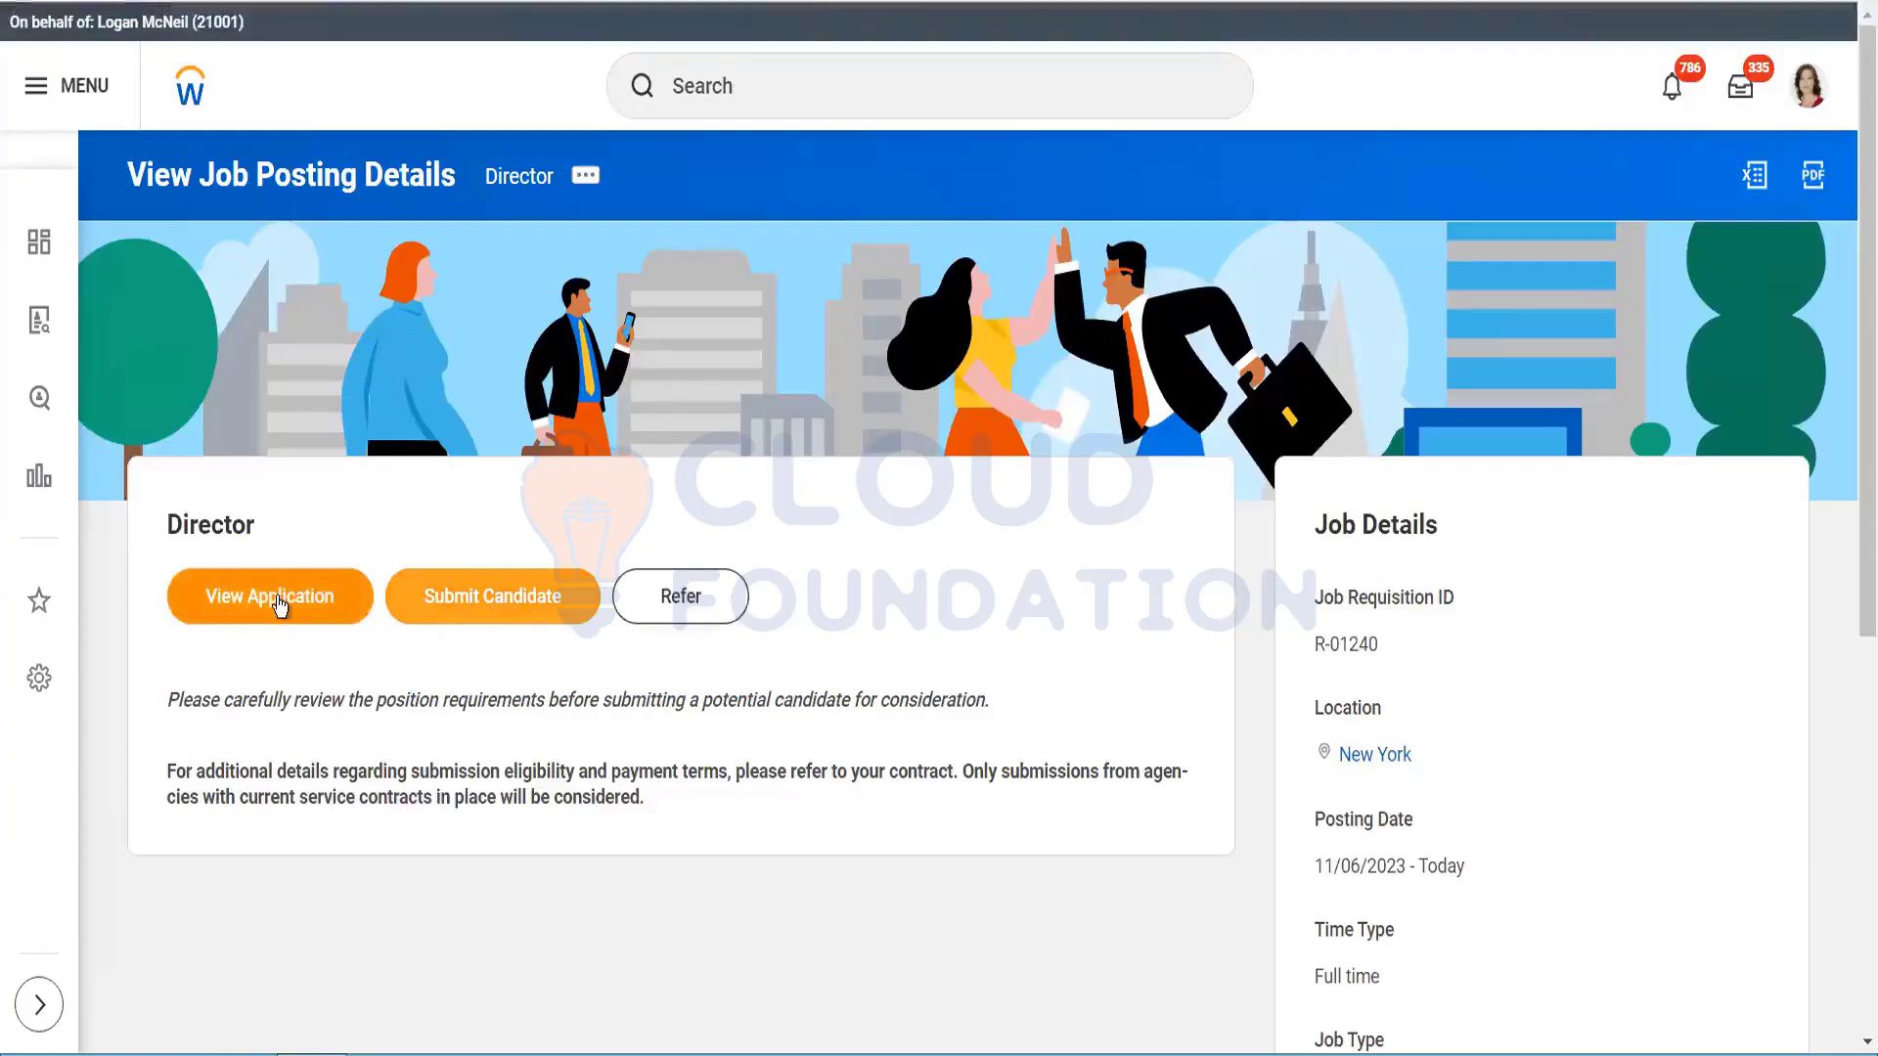
left_click(280, 605)
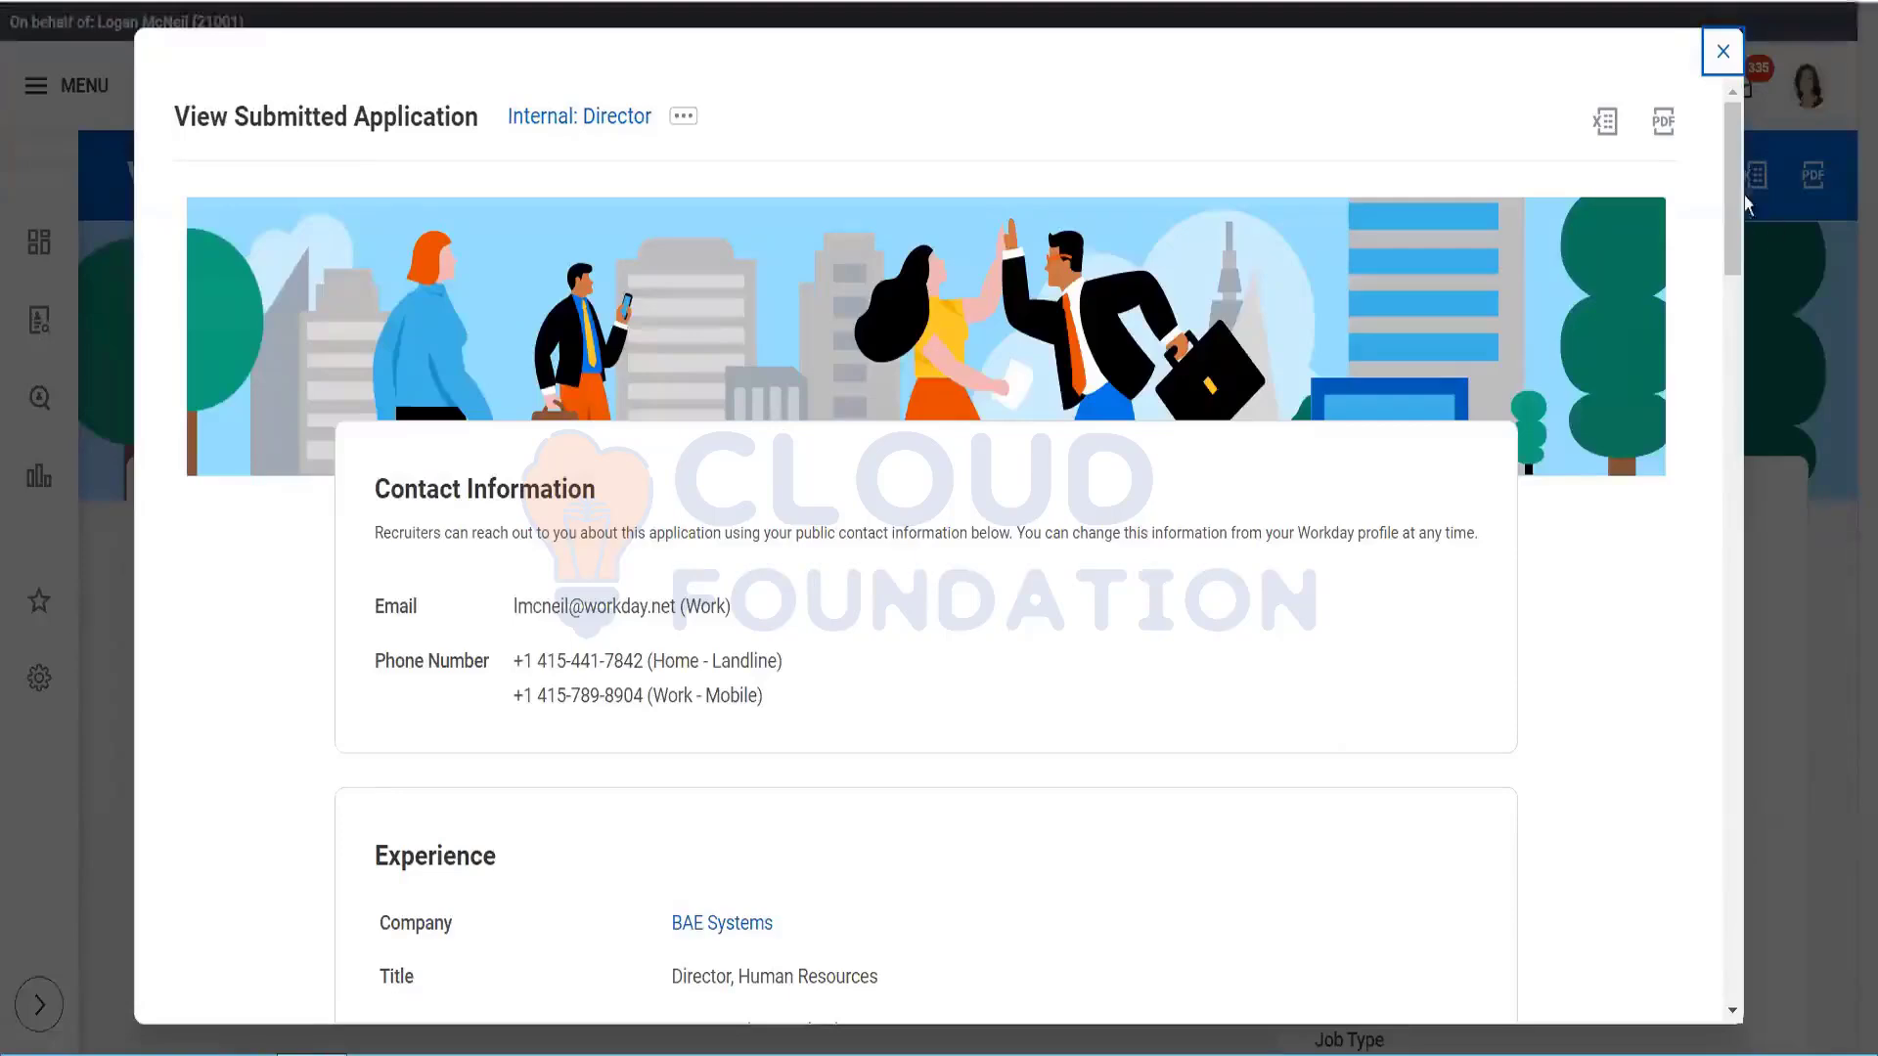
left_click_drag(1733, 191, 1758, 16)
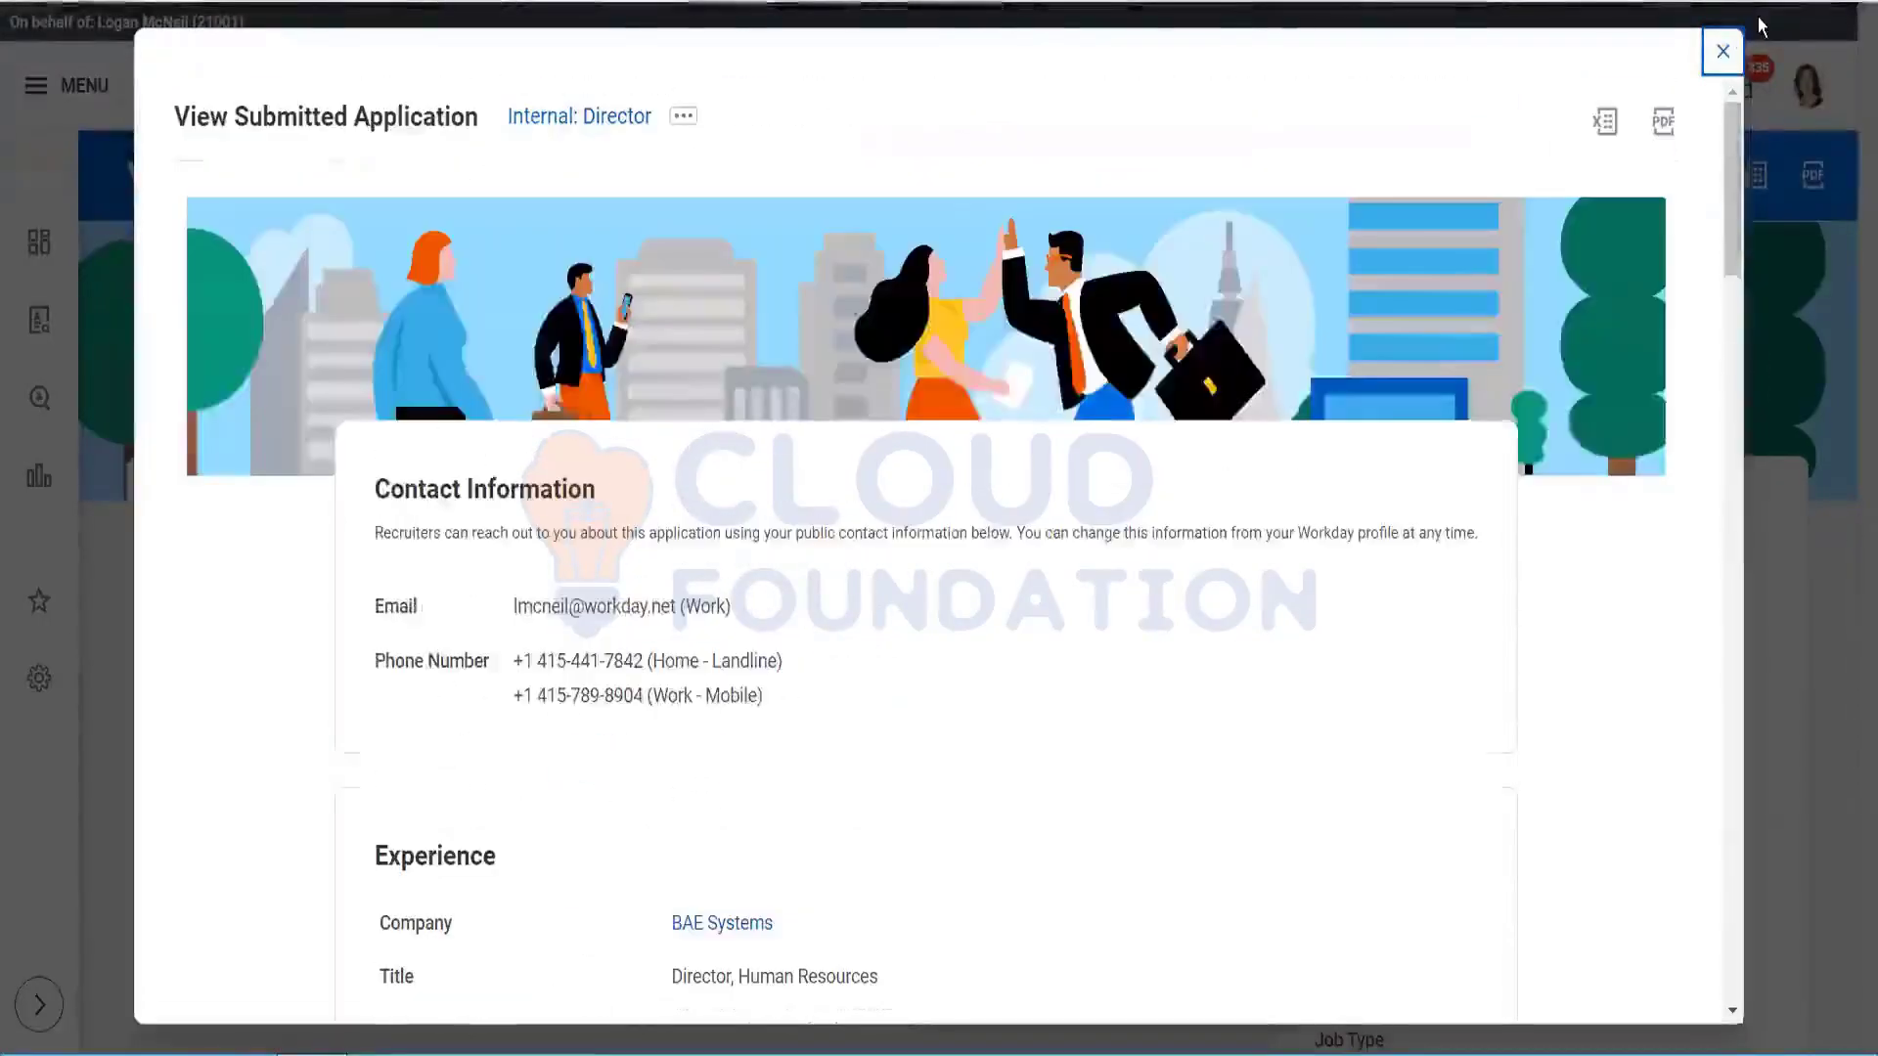
left_click(1724, 54)
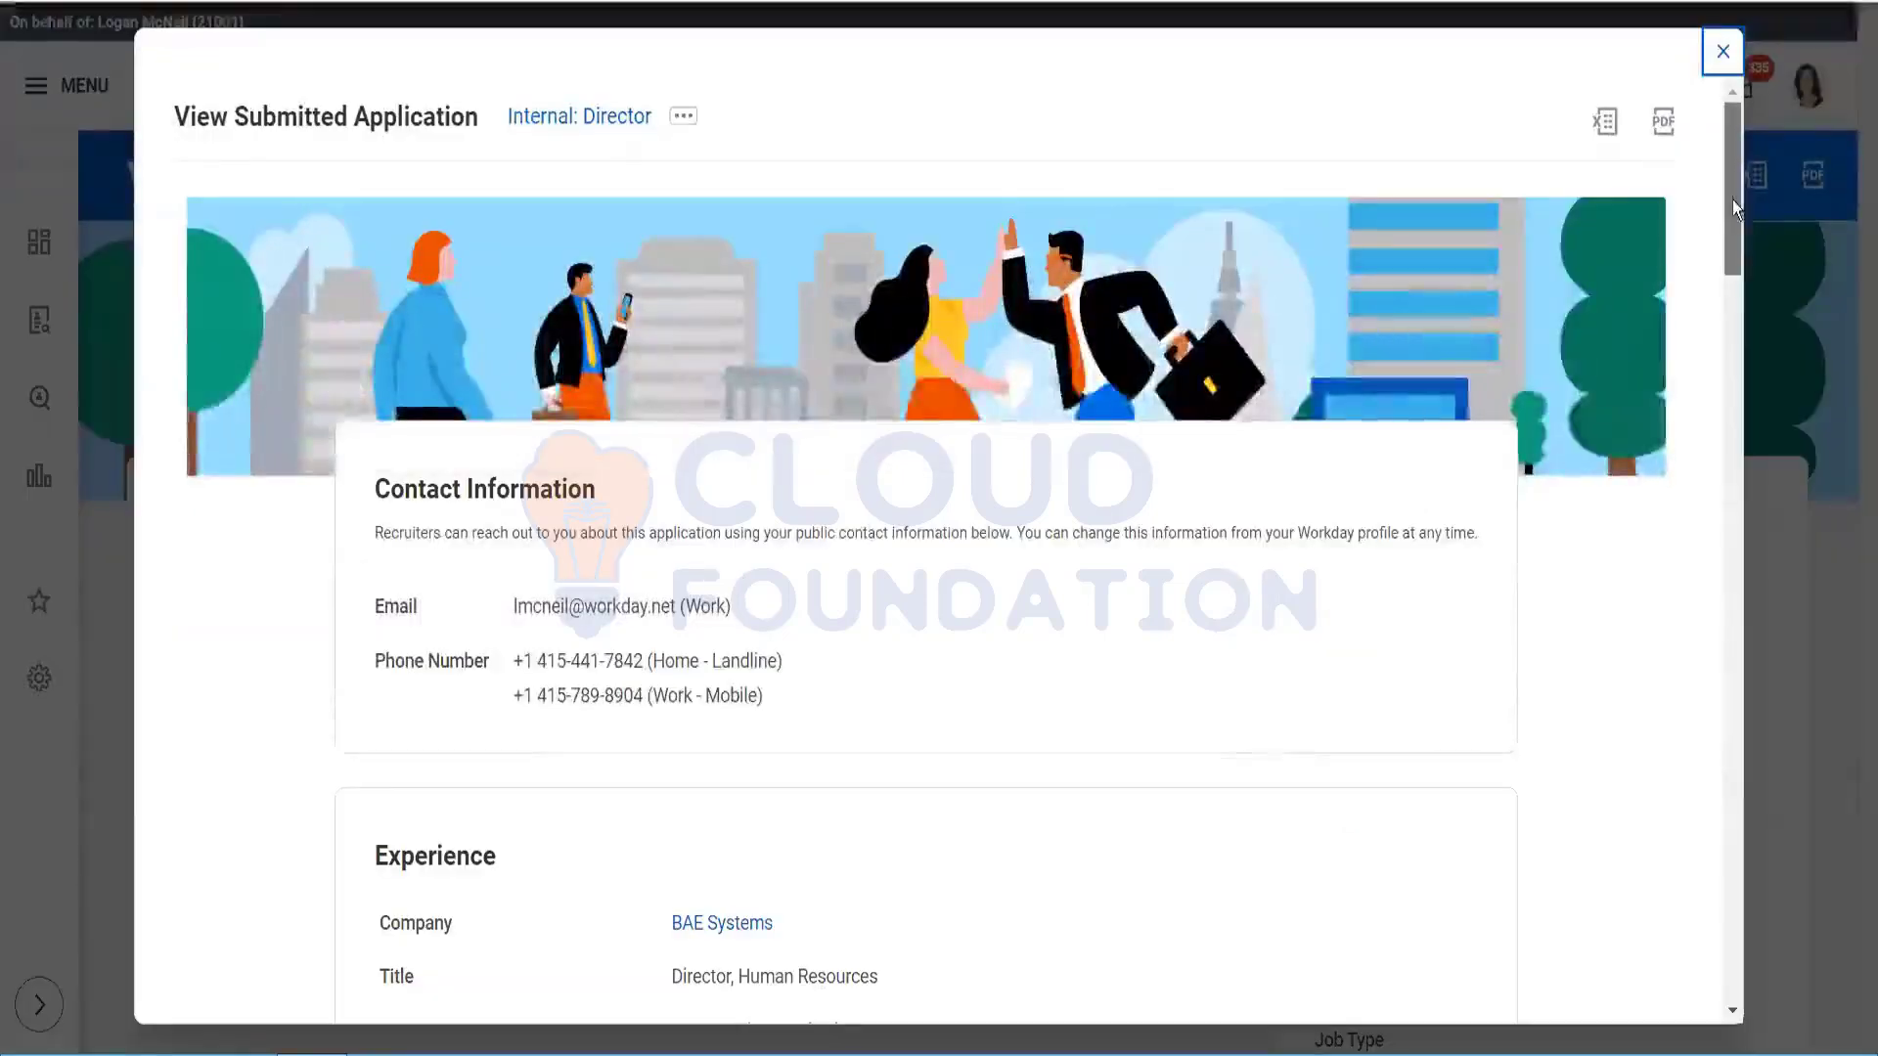
left_click_drag(1733, 205, 1768, 569)
left_click_drag(1761, 771, 1718, 53)
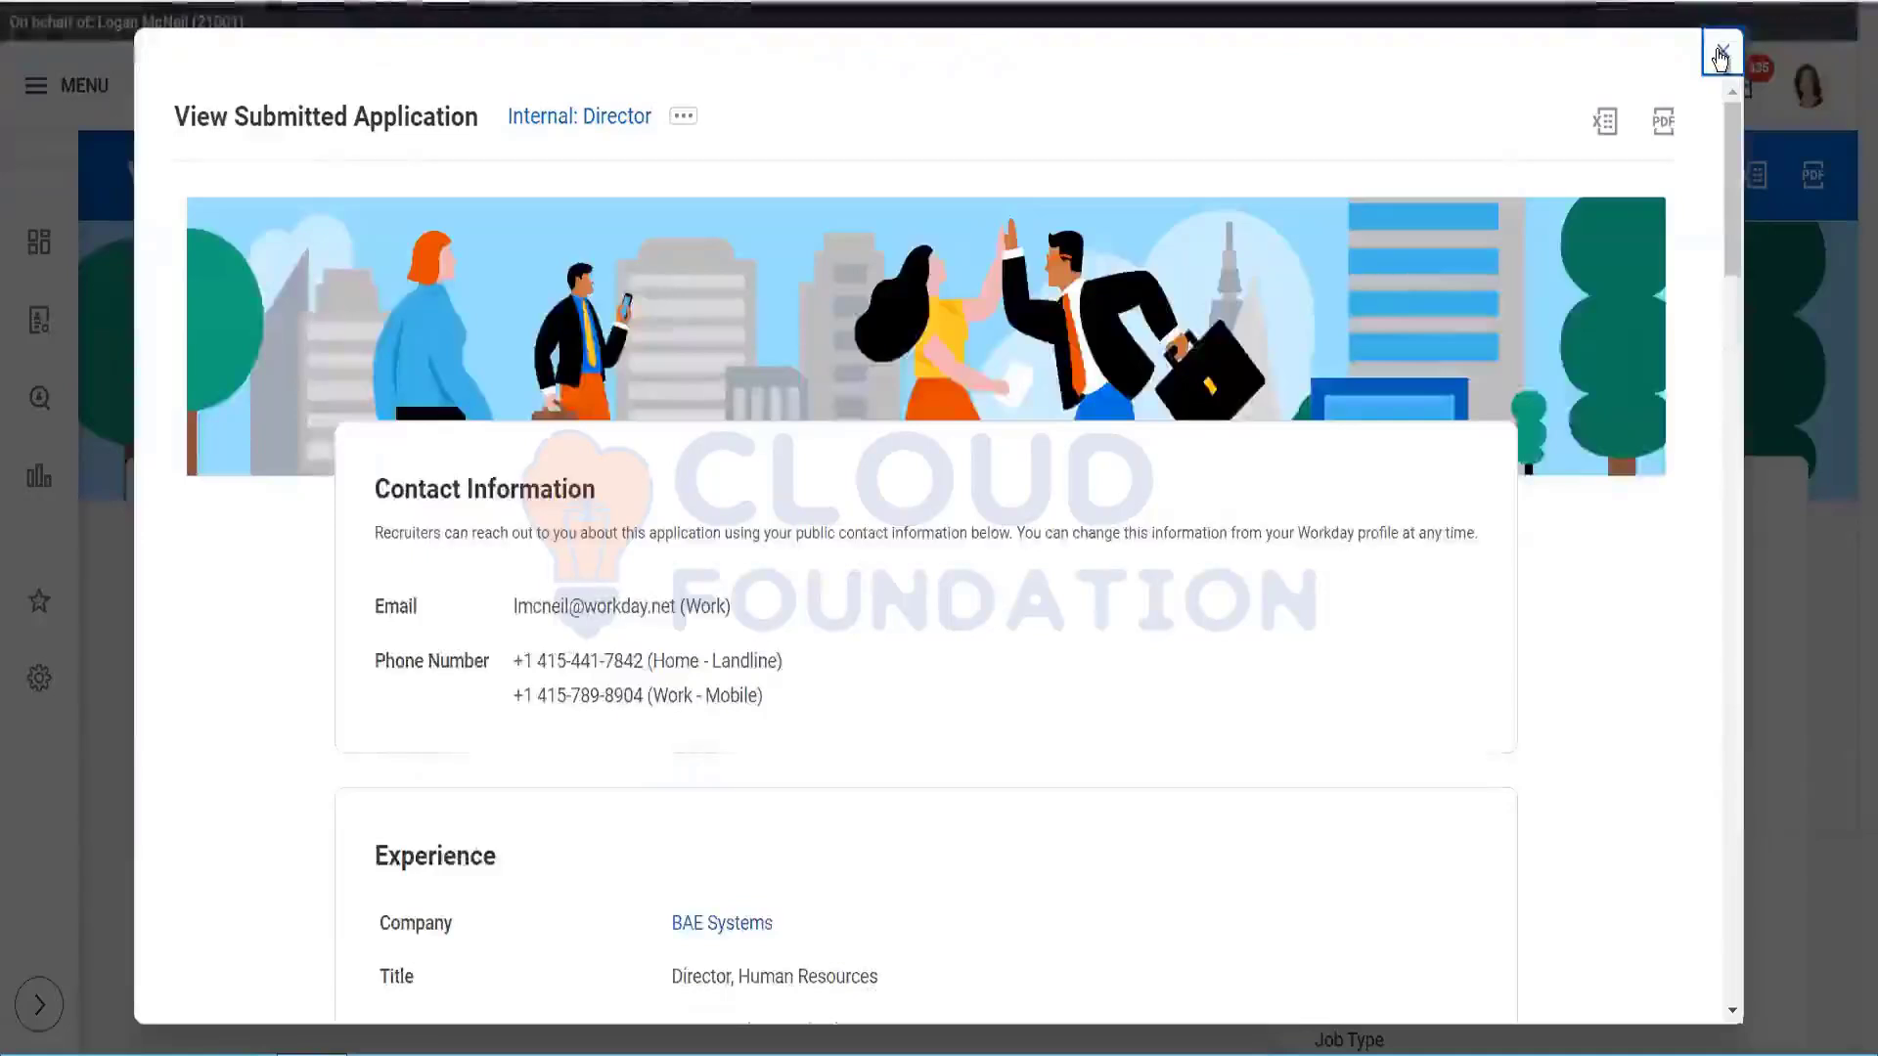
left_click(1719, 55)
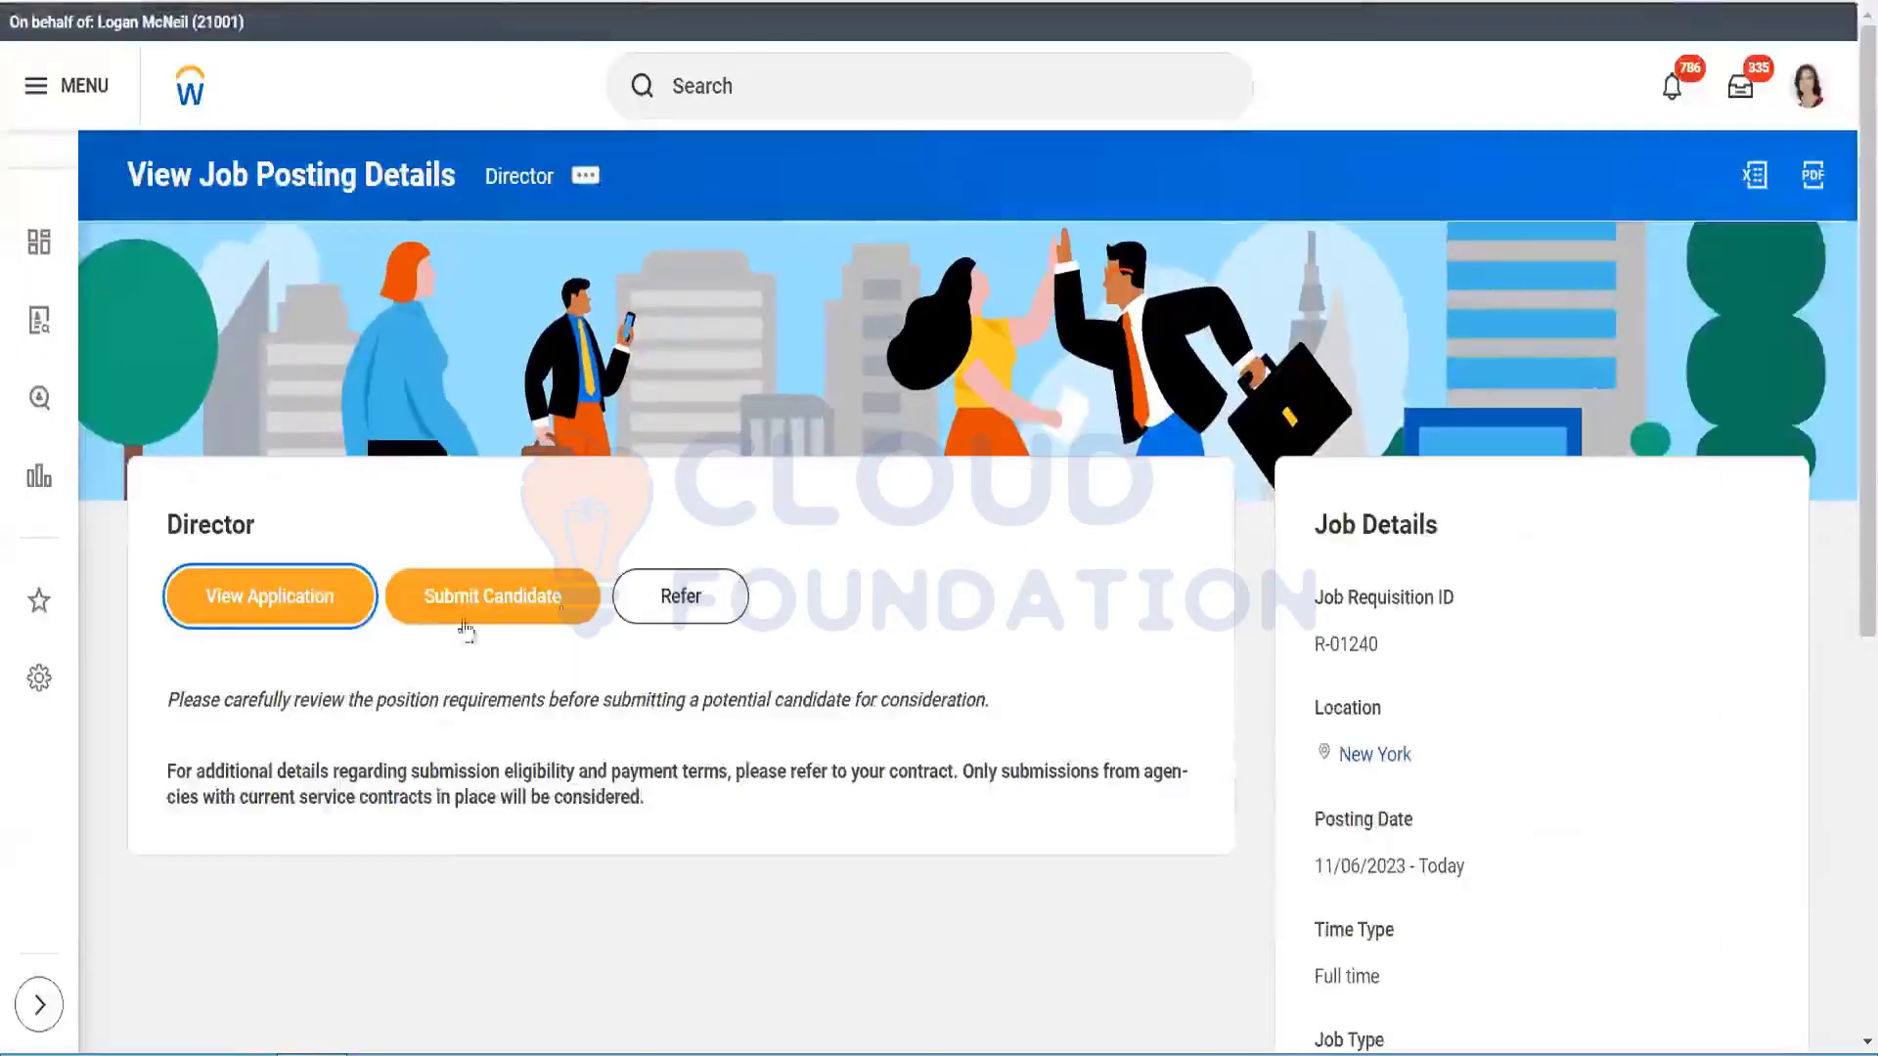
Step: Start a candidate submission for Test_8Topmost: Director and accept the submission terms
left_click(471, 600)
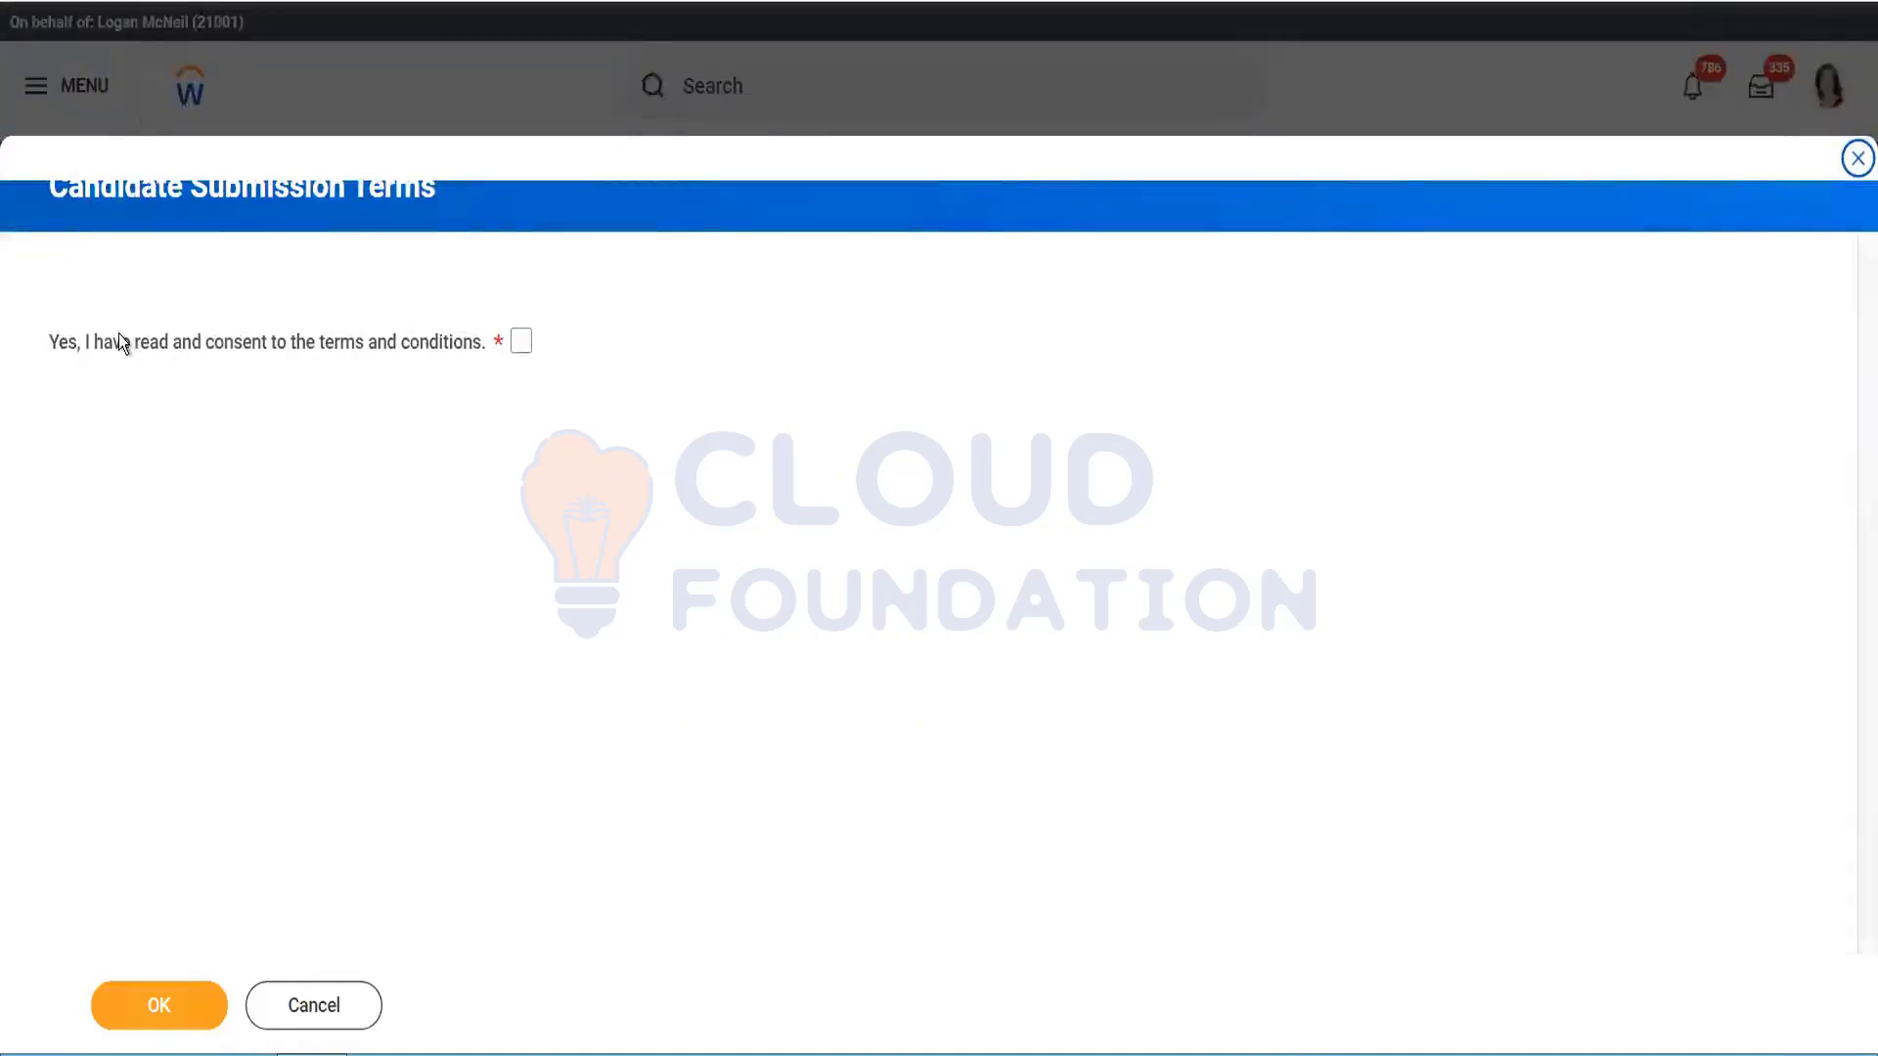
left_click_drag(104, 342, 490, 340)
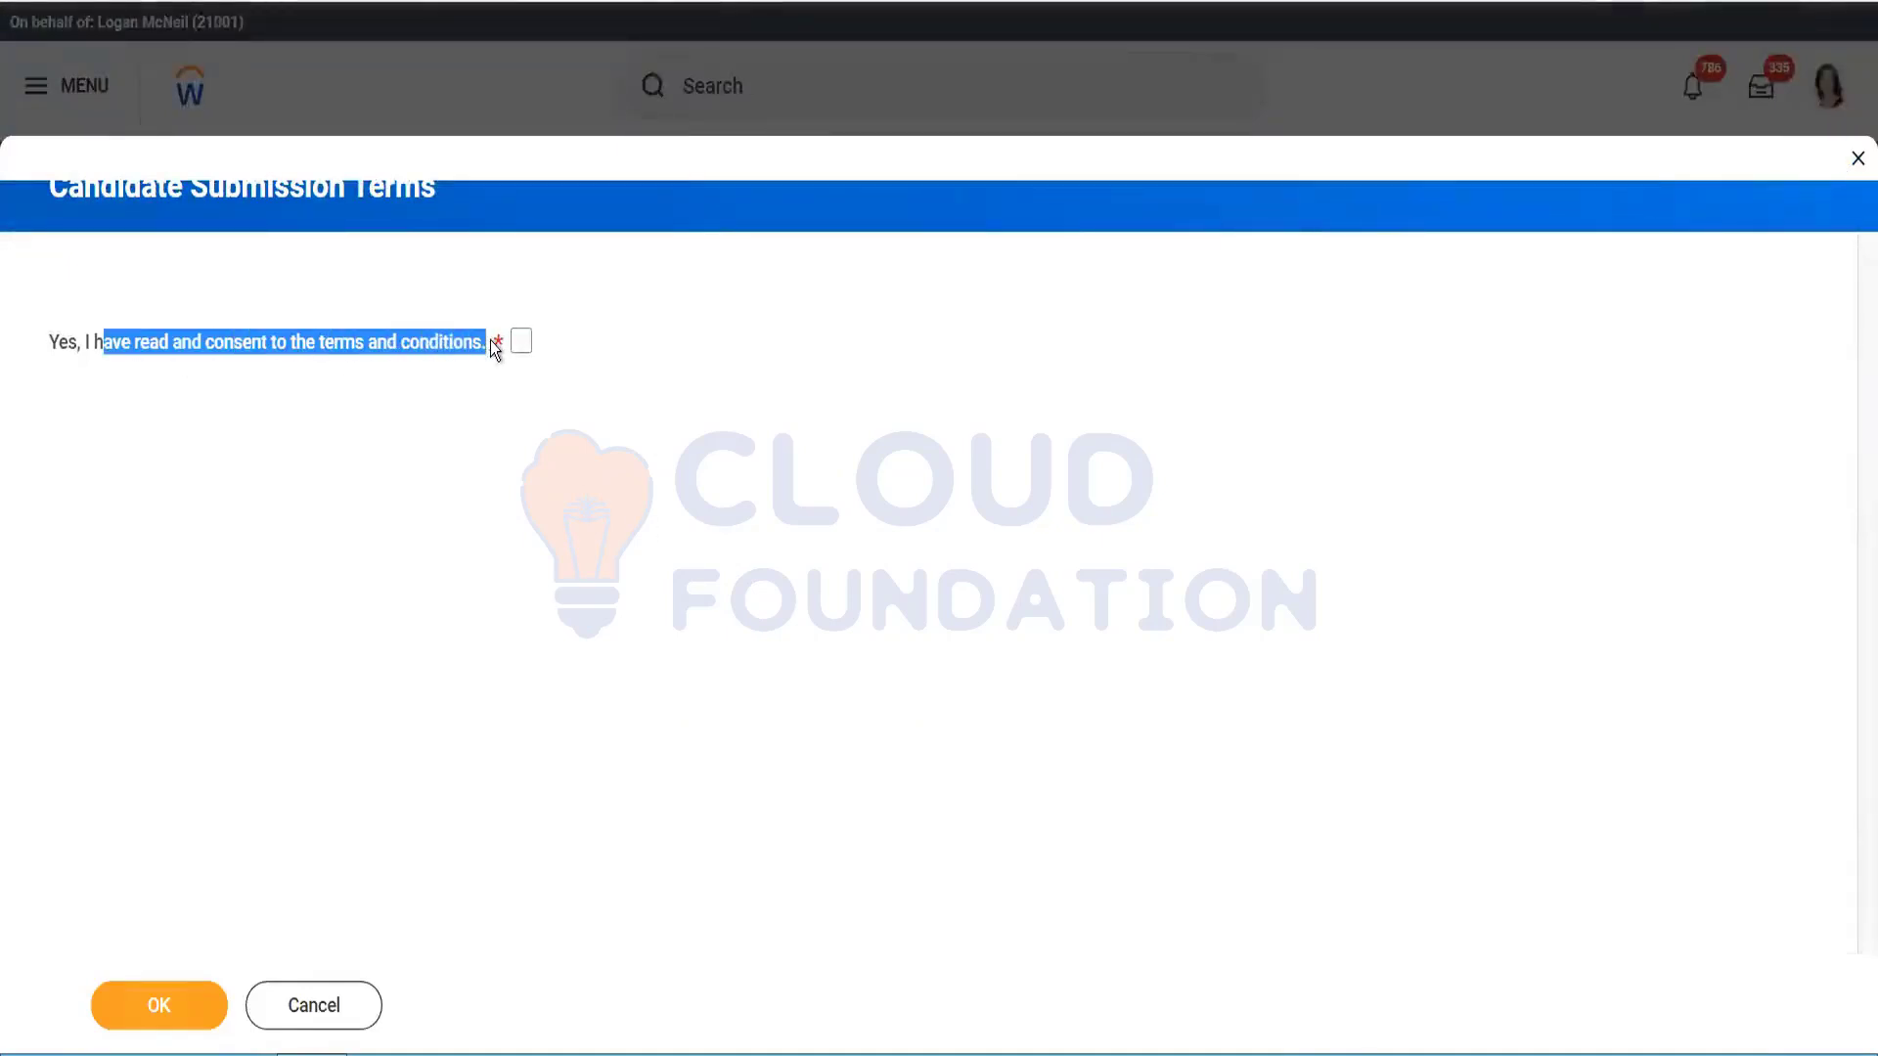
left_click(521, 342)
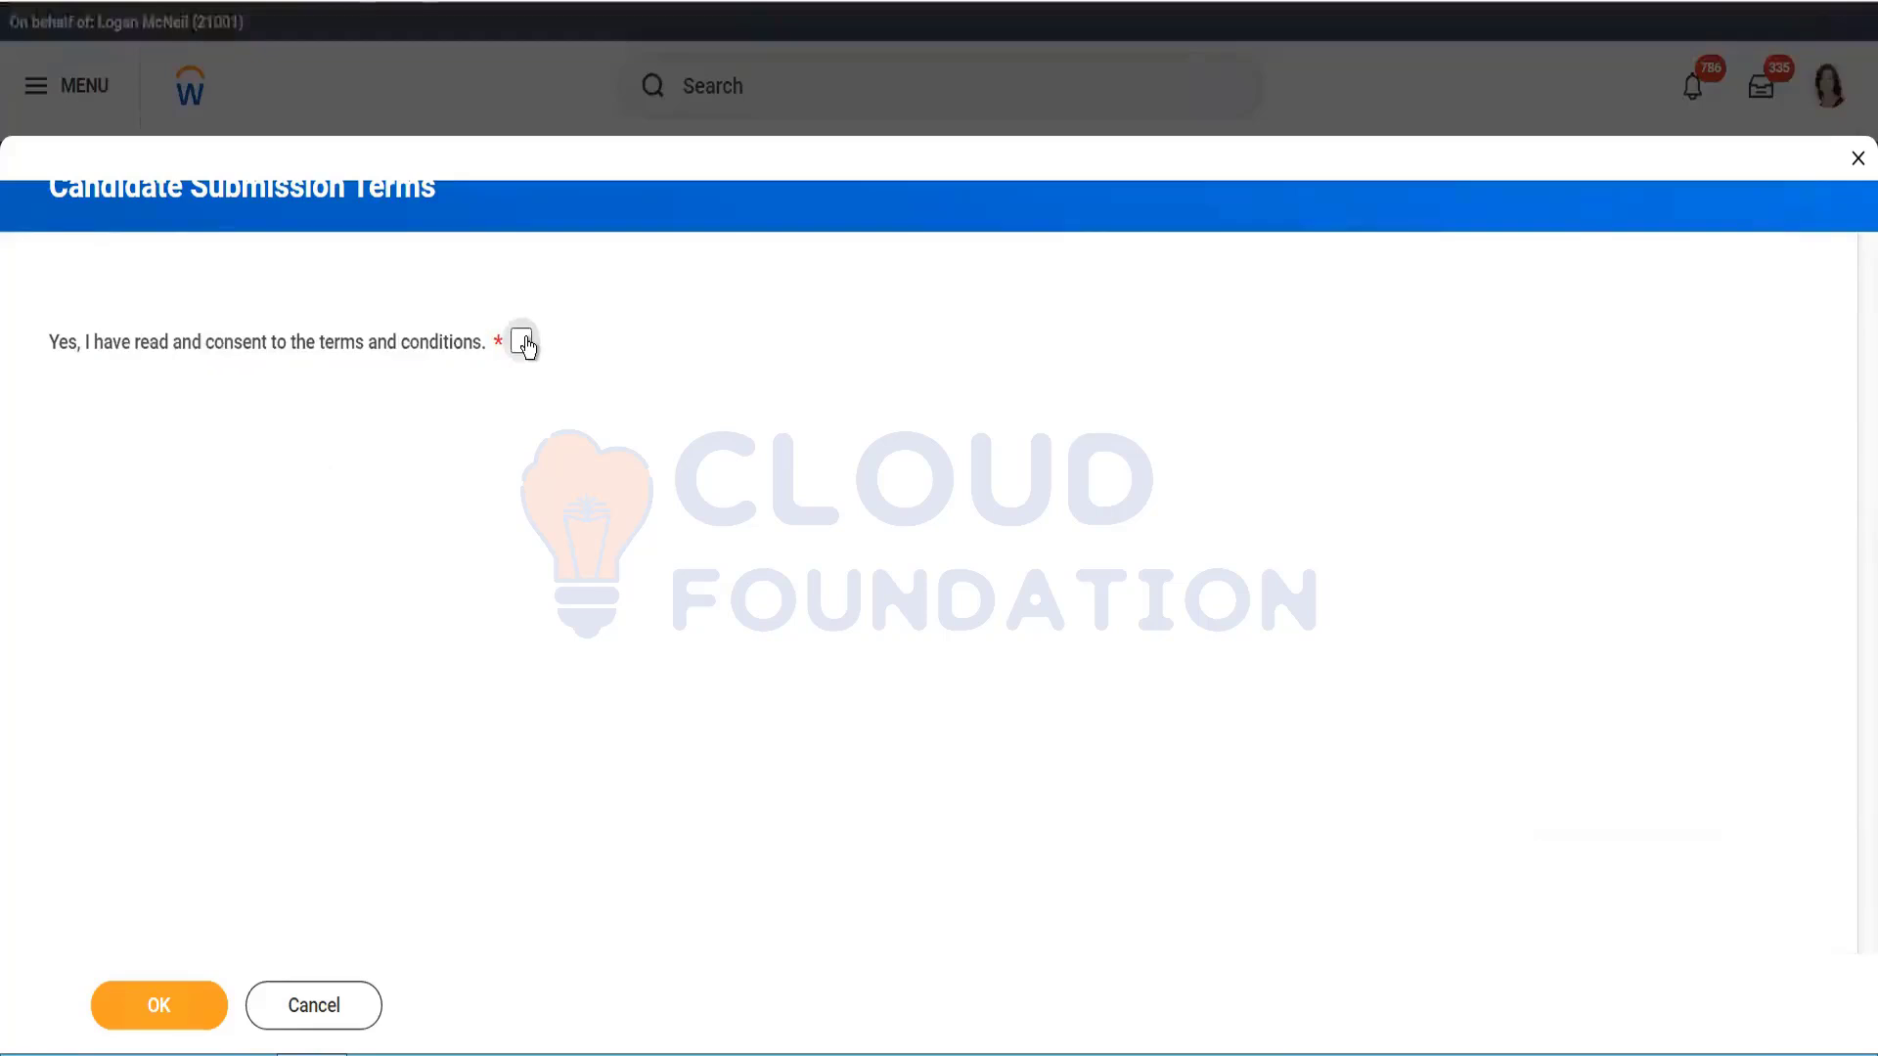
left_click(156, 1007)
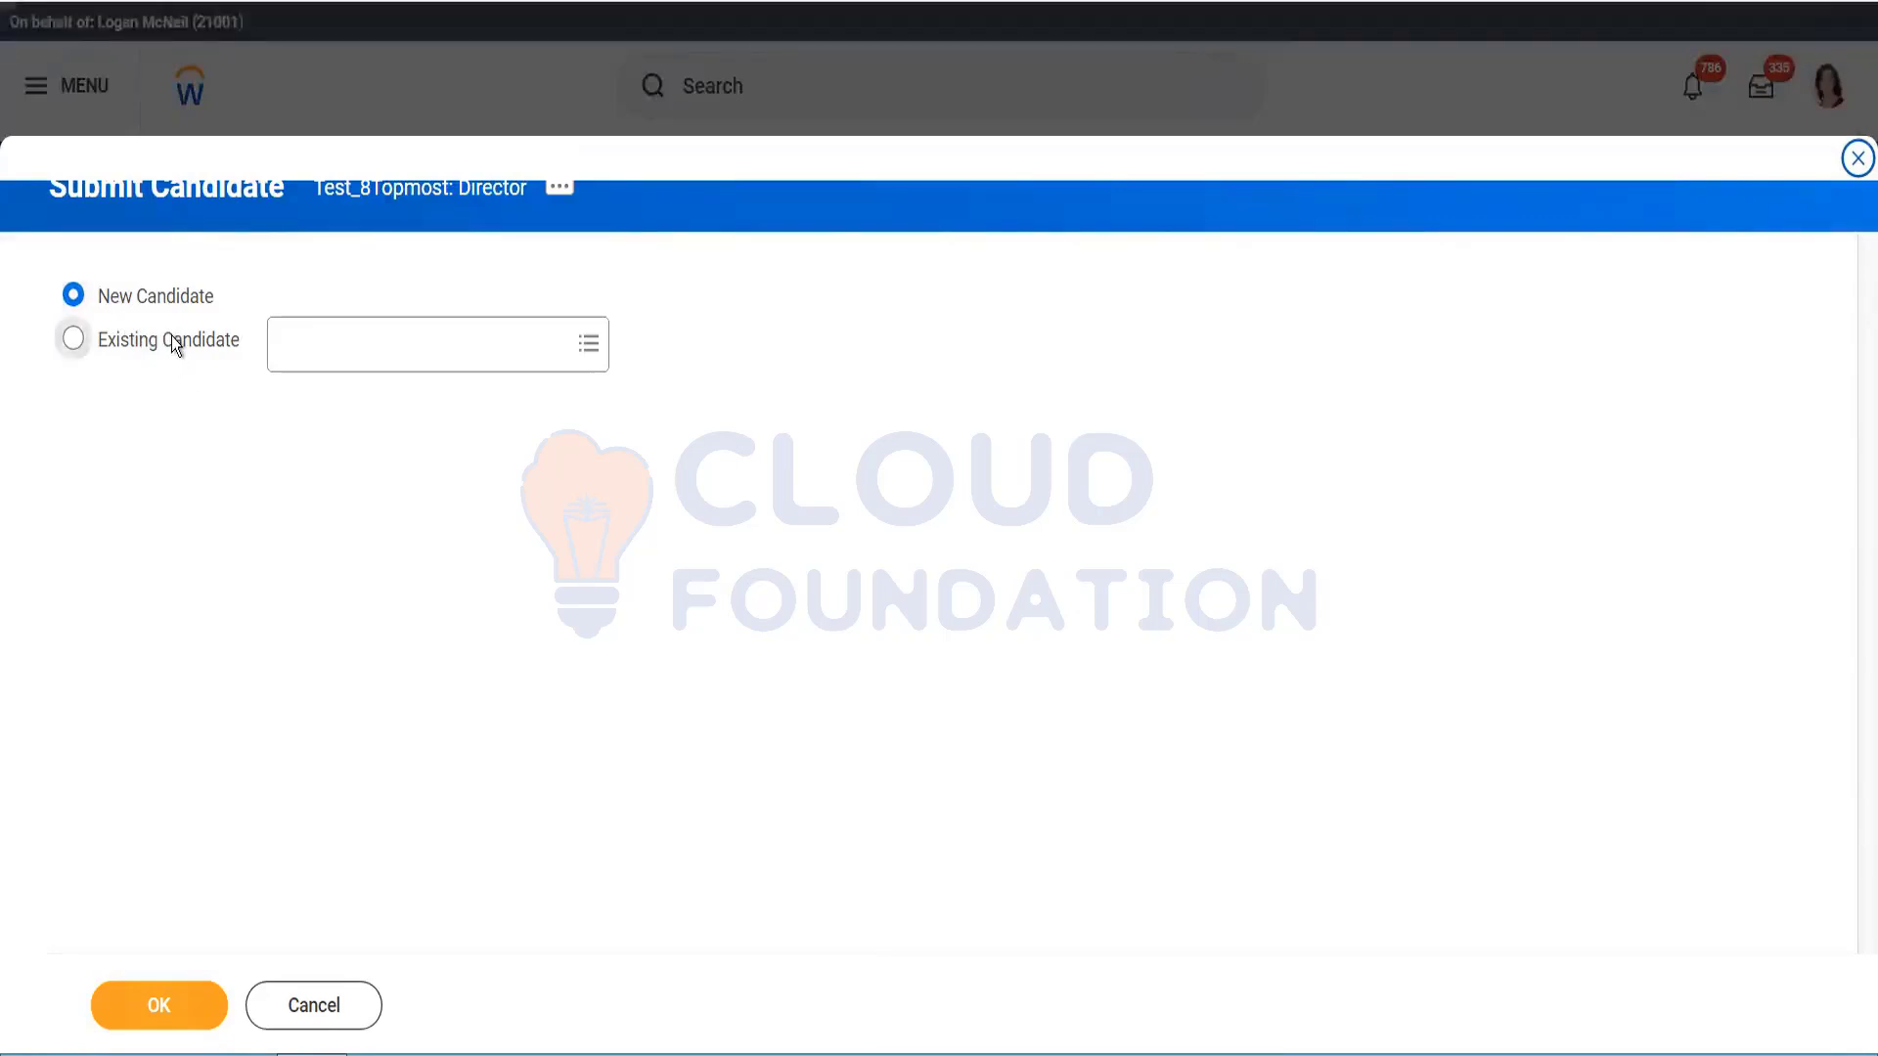
Step: Search existing candidates with several terms, find no match, and choose New Candidate instead
left_click(391, 344)
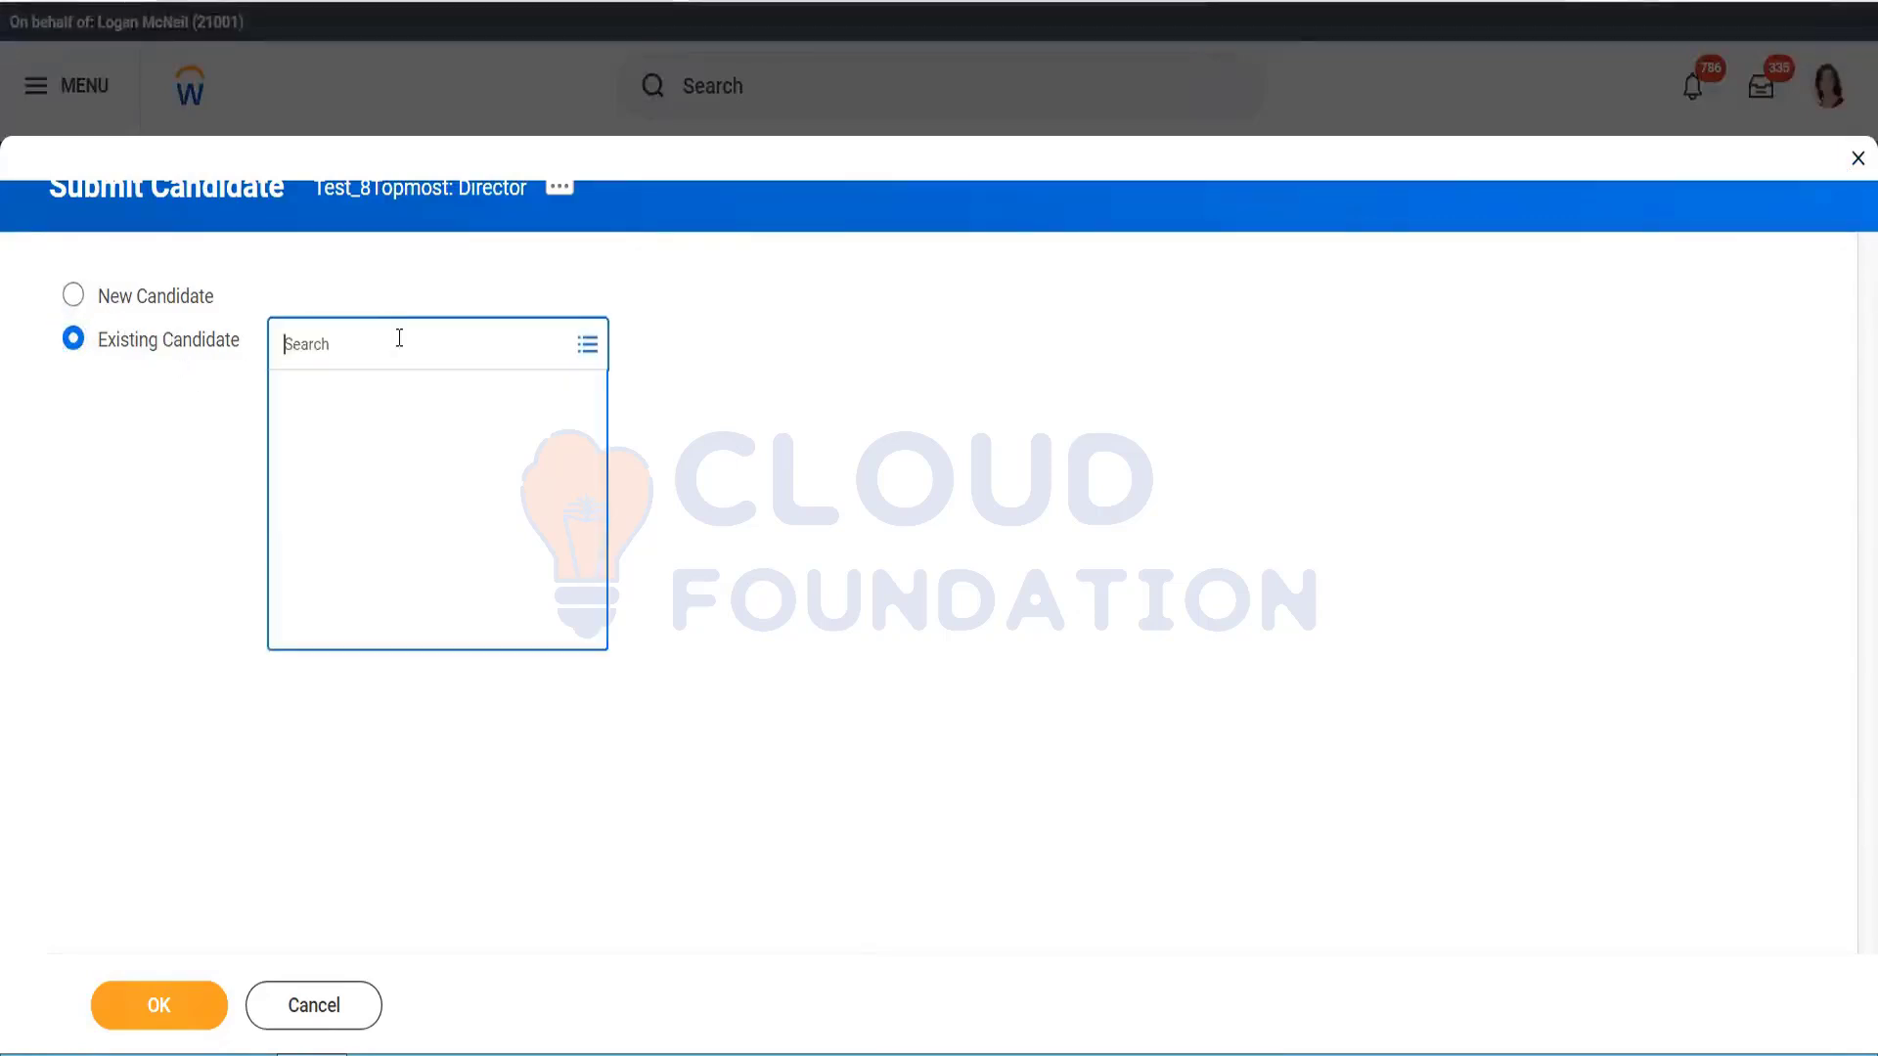
type("bh")
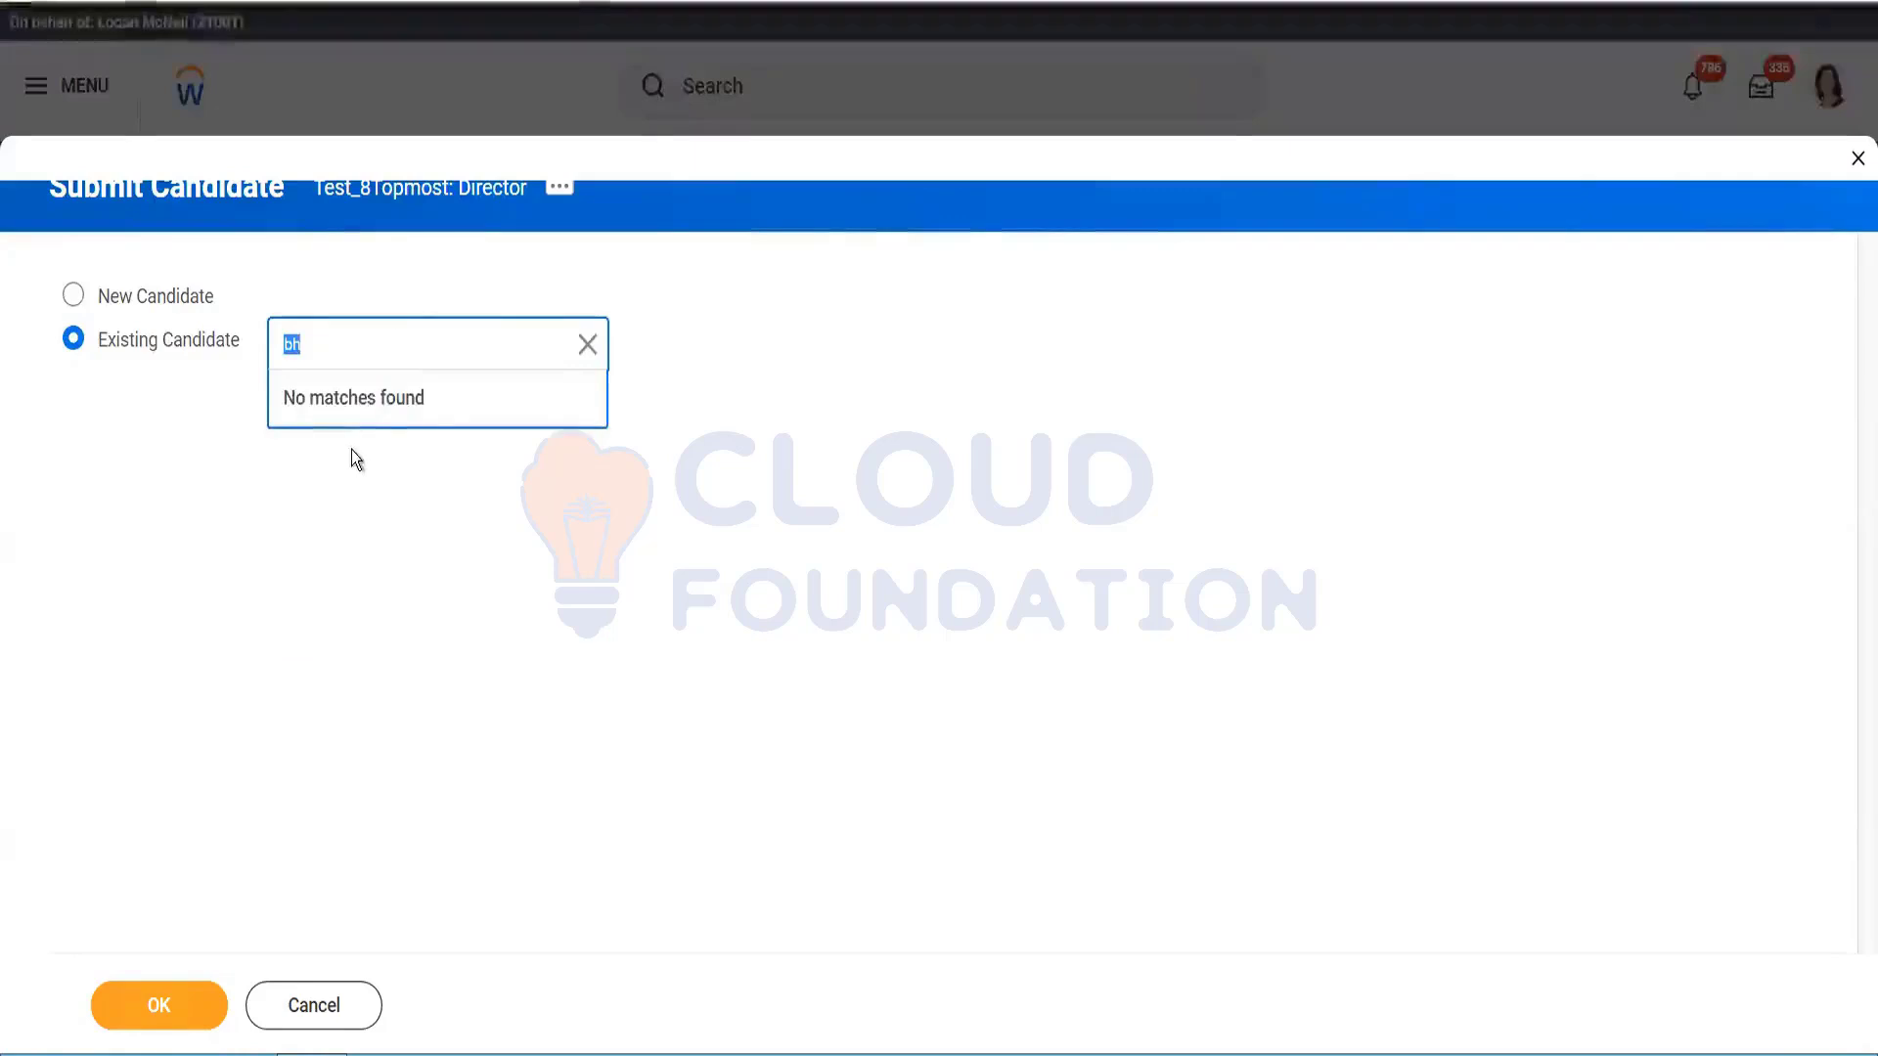
key("BackSpace")
key("BackSpace")
type("ma")
key("Return")
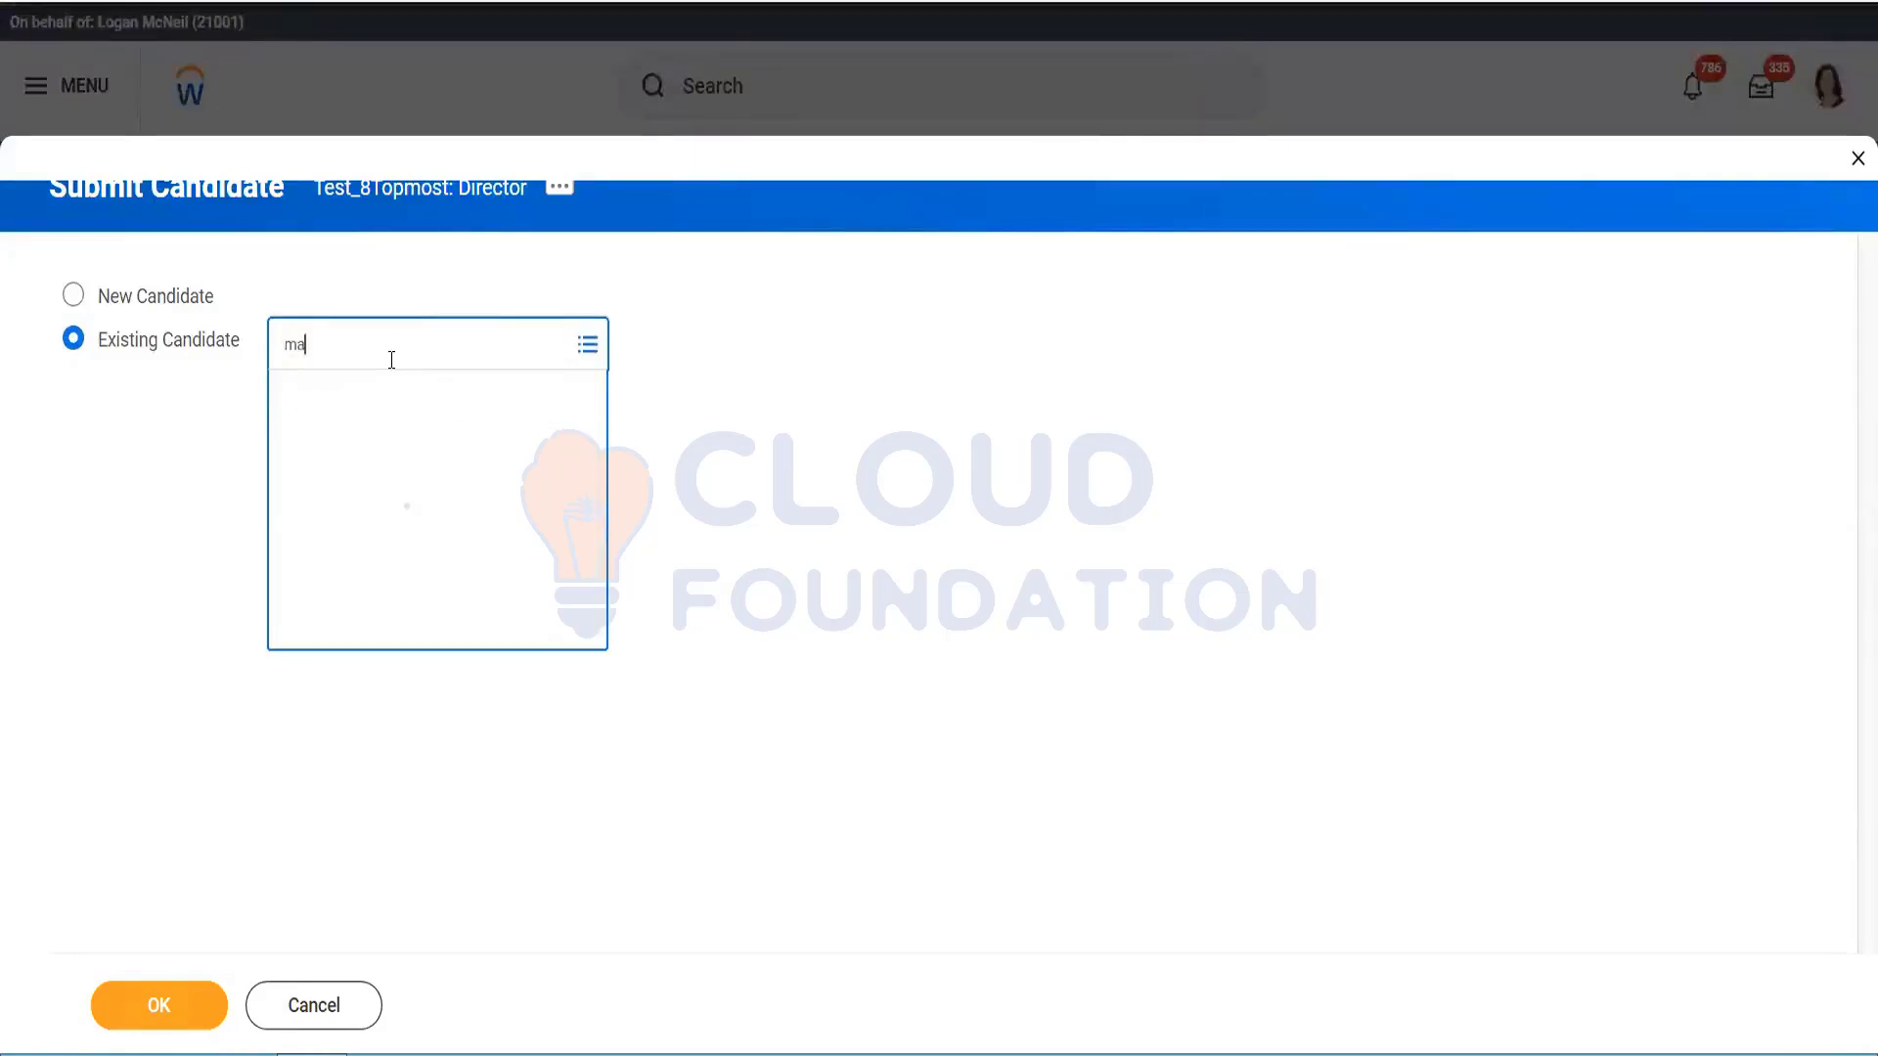
key("BackSpace")
type("n")
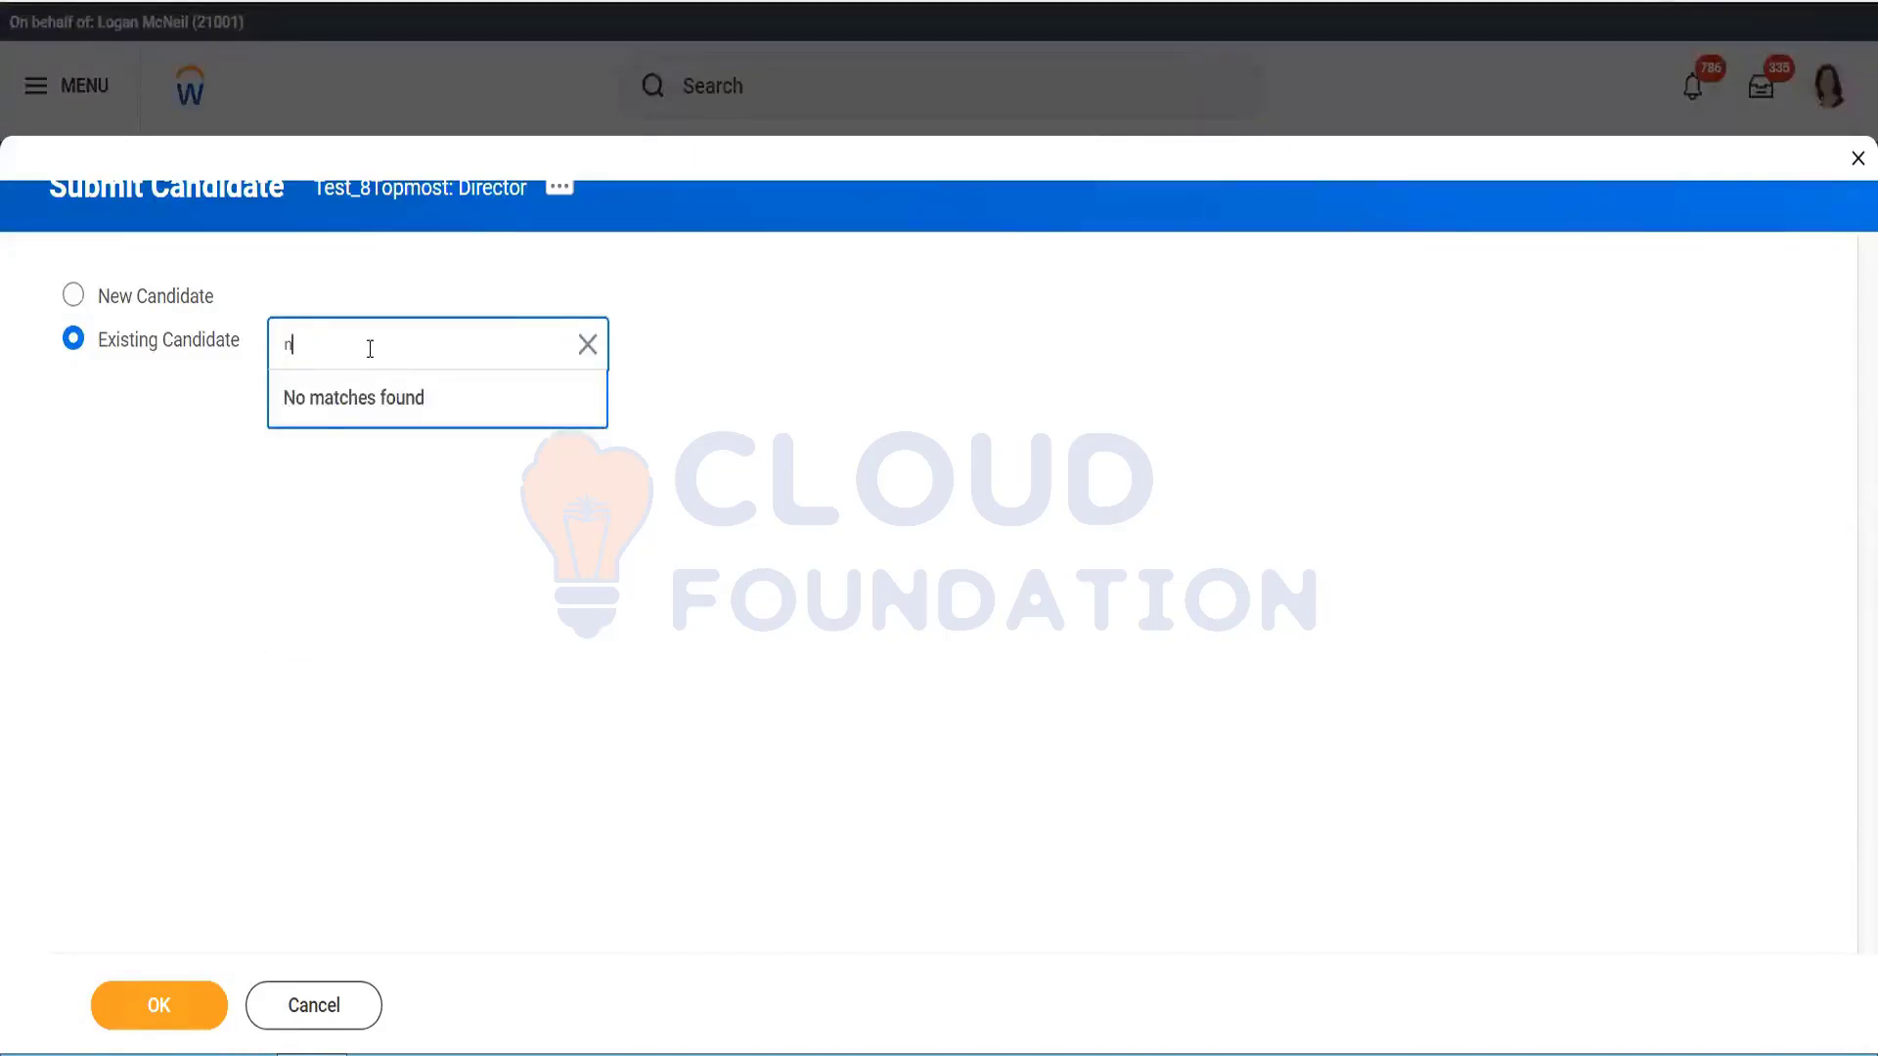
key("Return")
key("BackSpace")
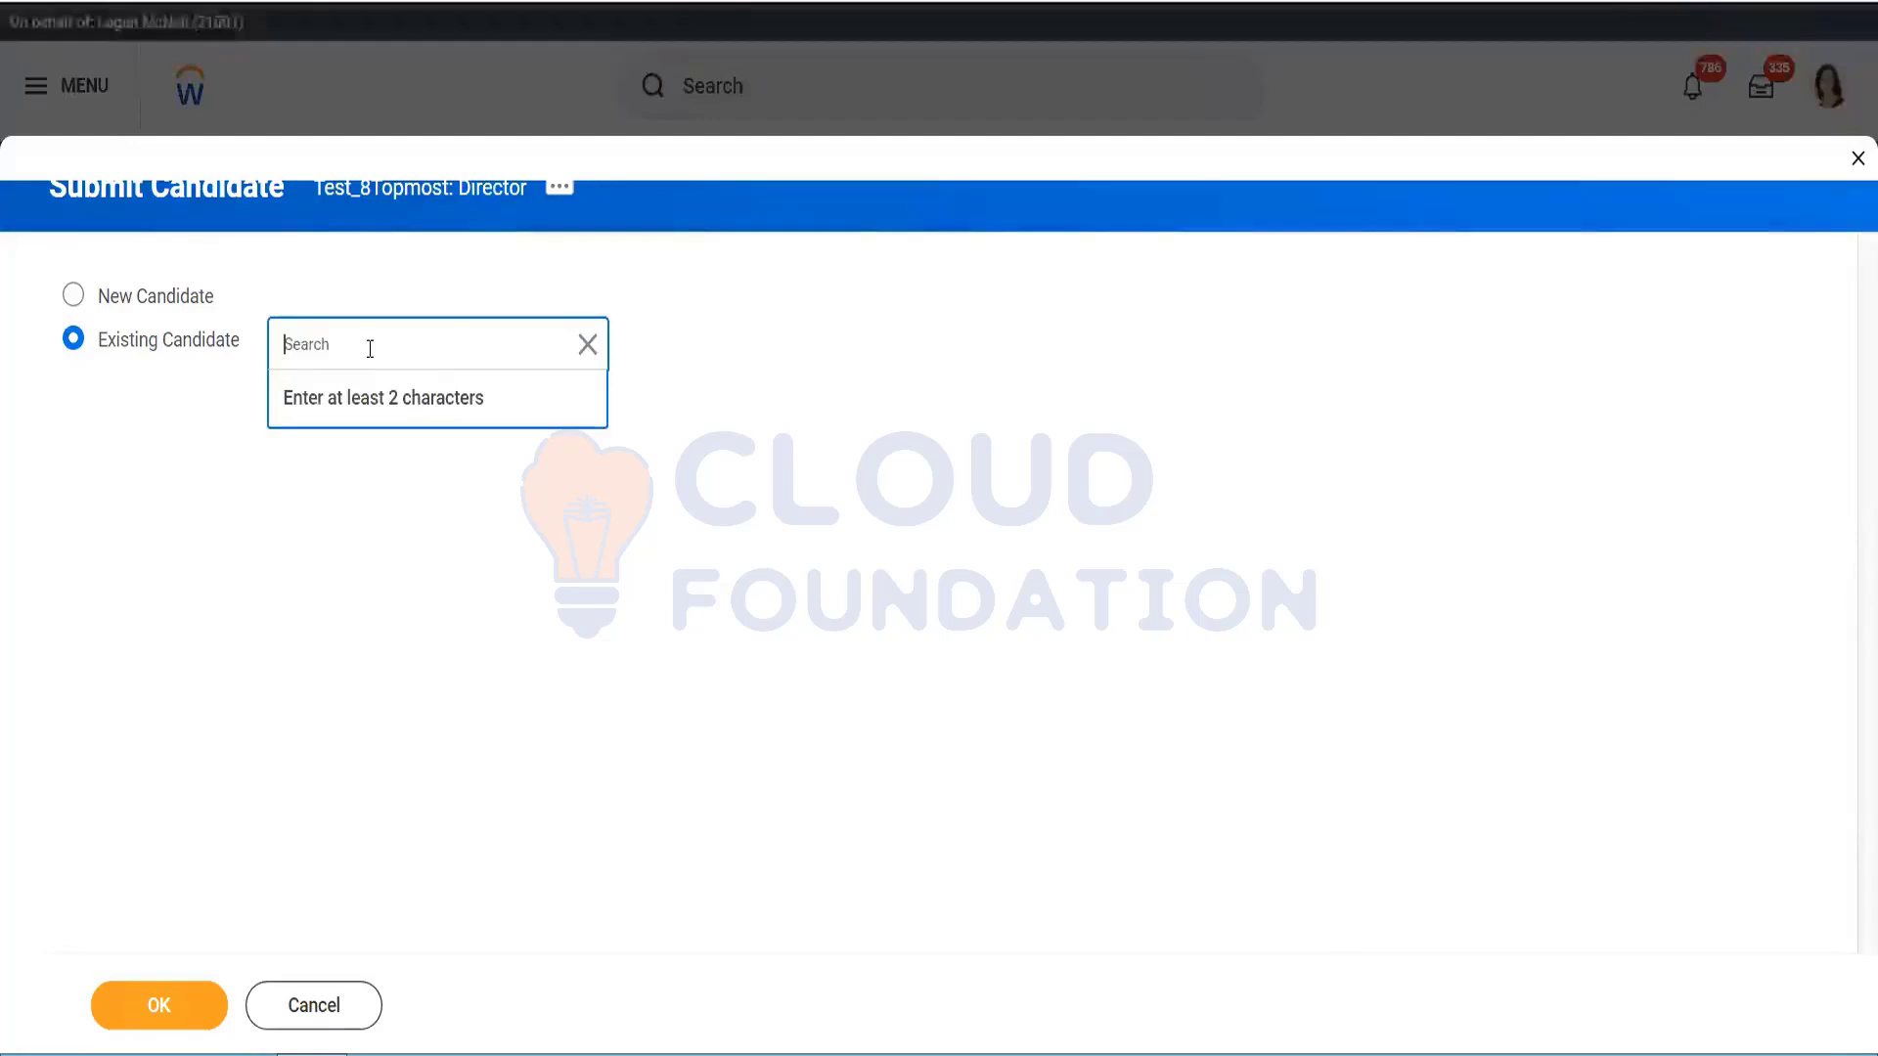
type("pa")
key("Return")
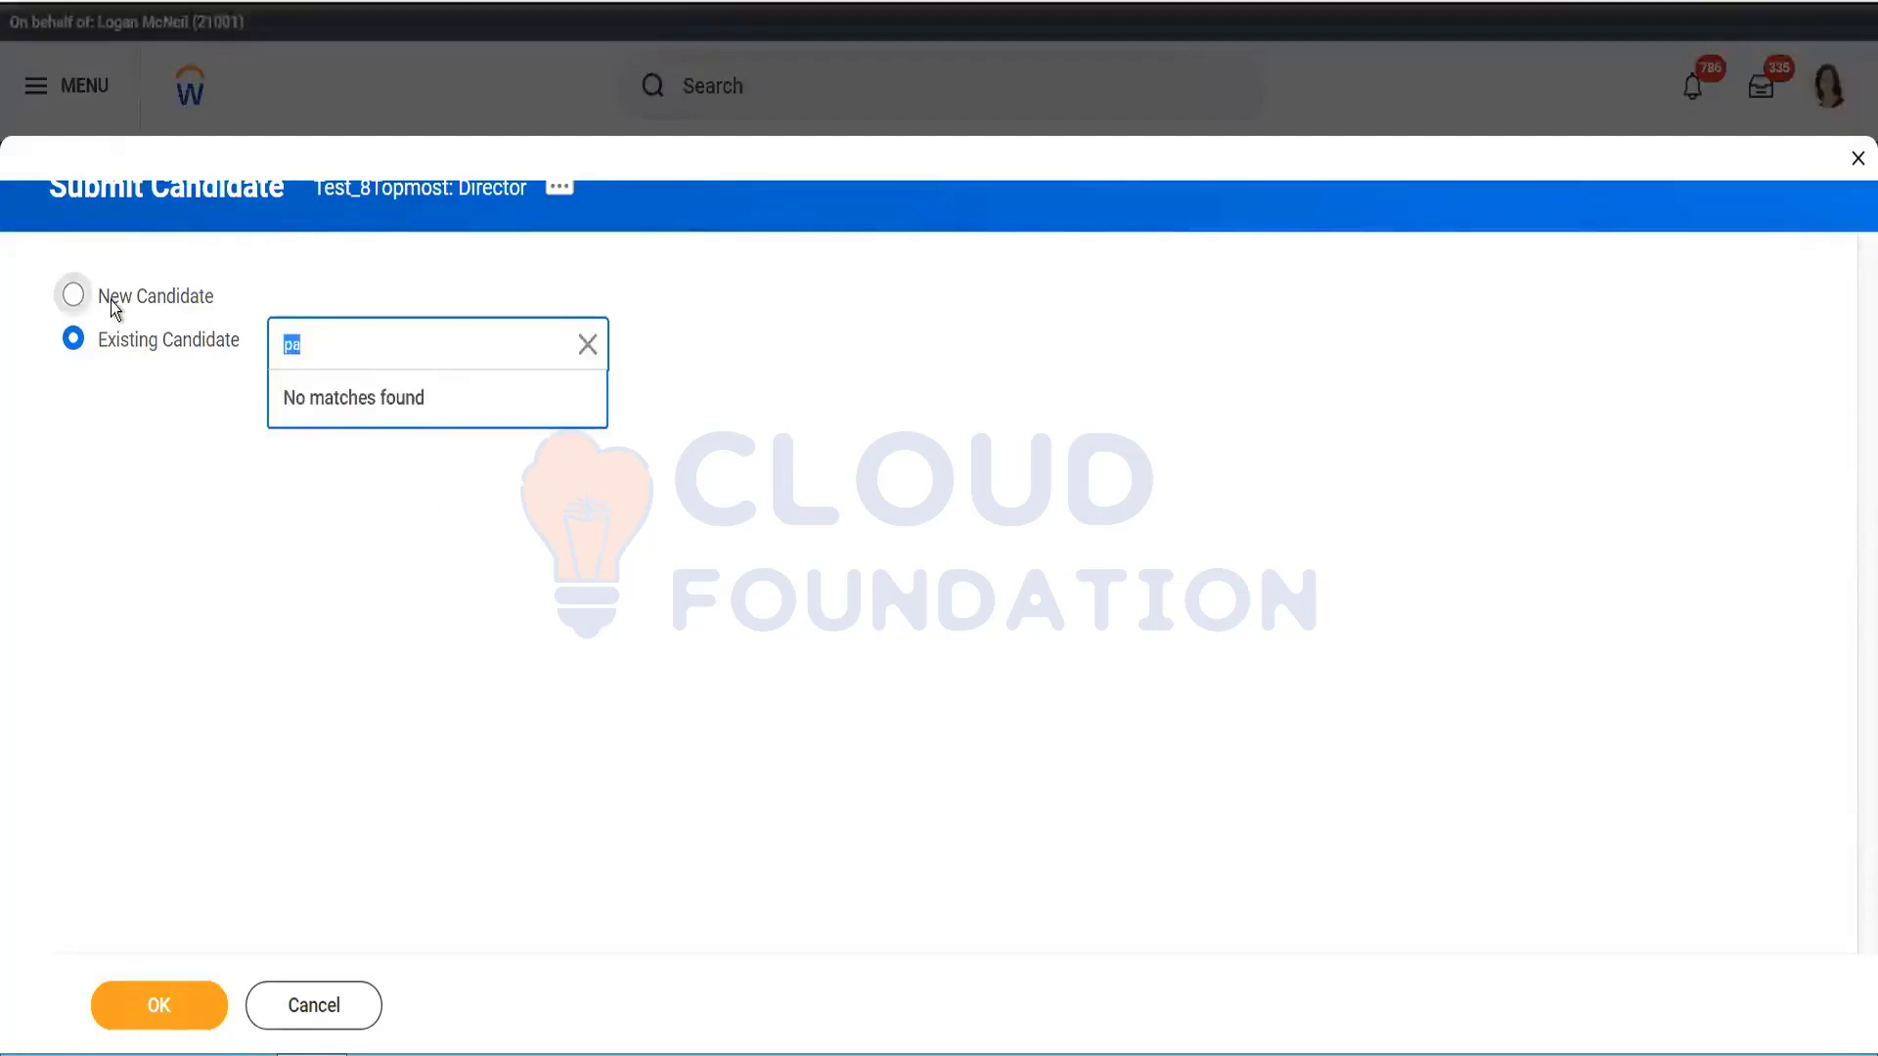
left_click(73, 294)
Step: Enter First Name 'Test_Agency' and Last Name 'Candidate' on the new candidate form
left_click(185, 1006)
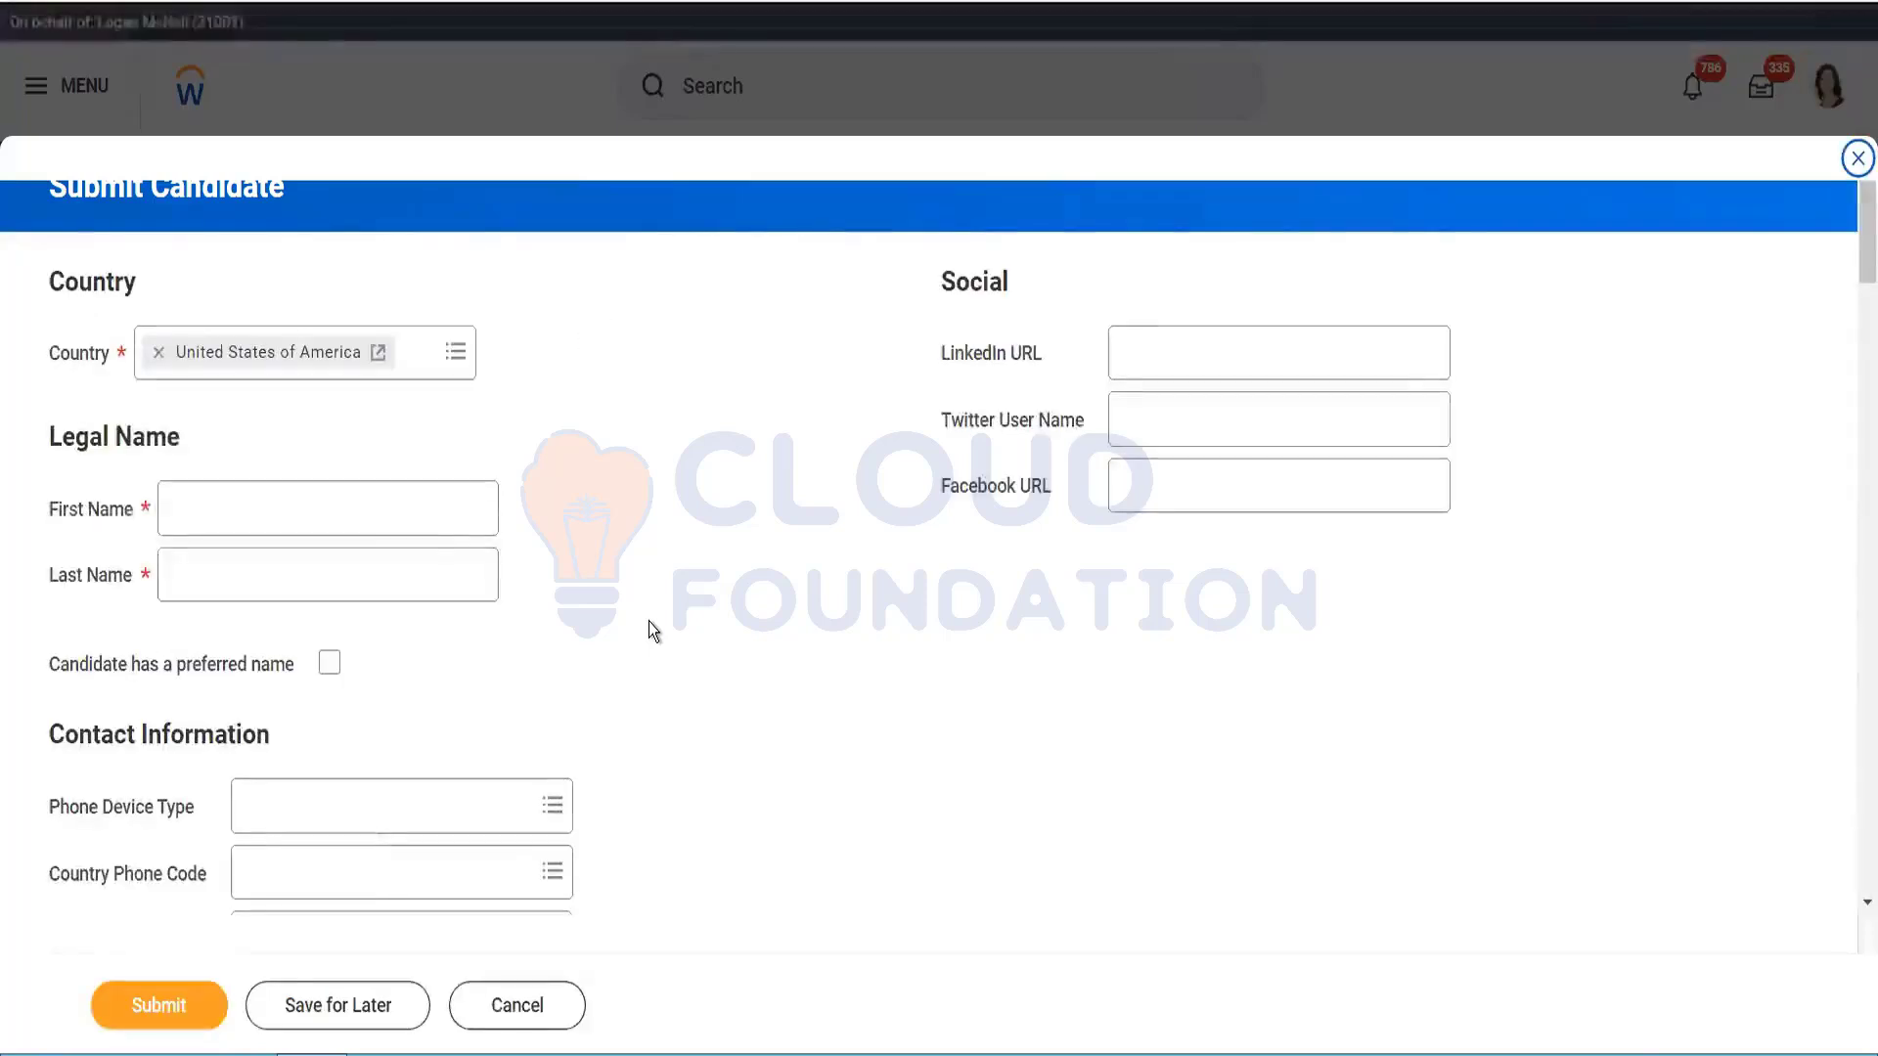
left_click(371, 507)
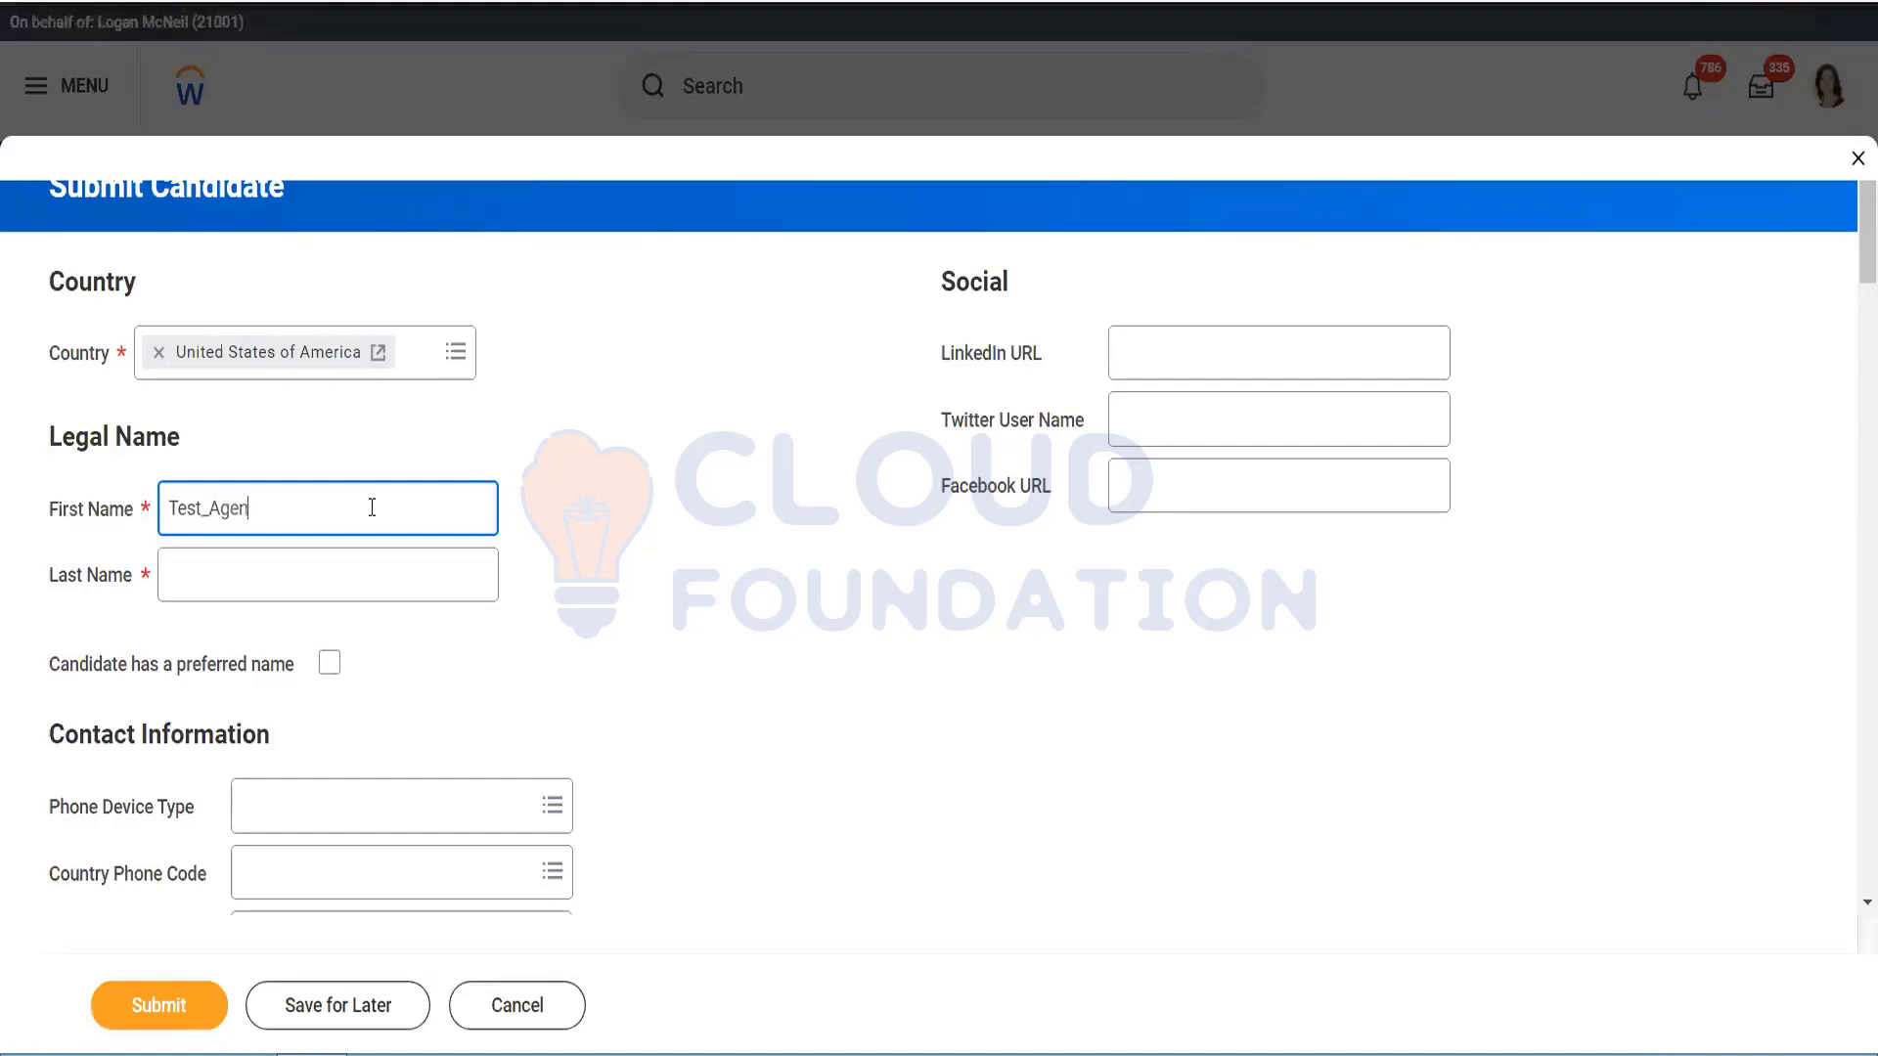
type("Test_Agency Candi")
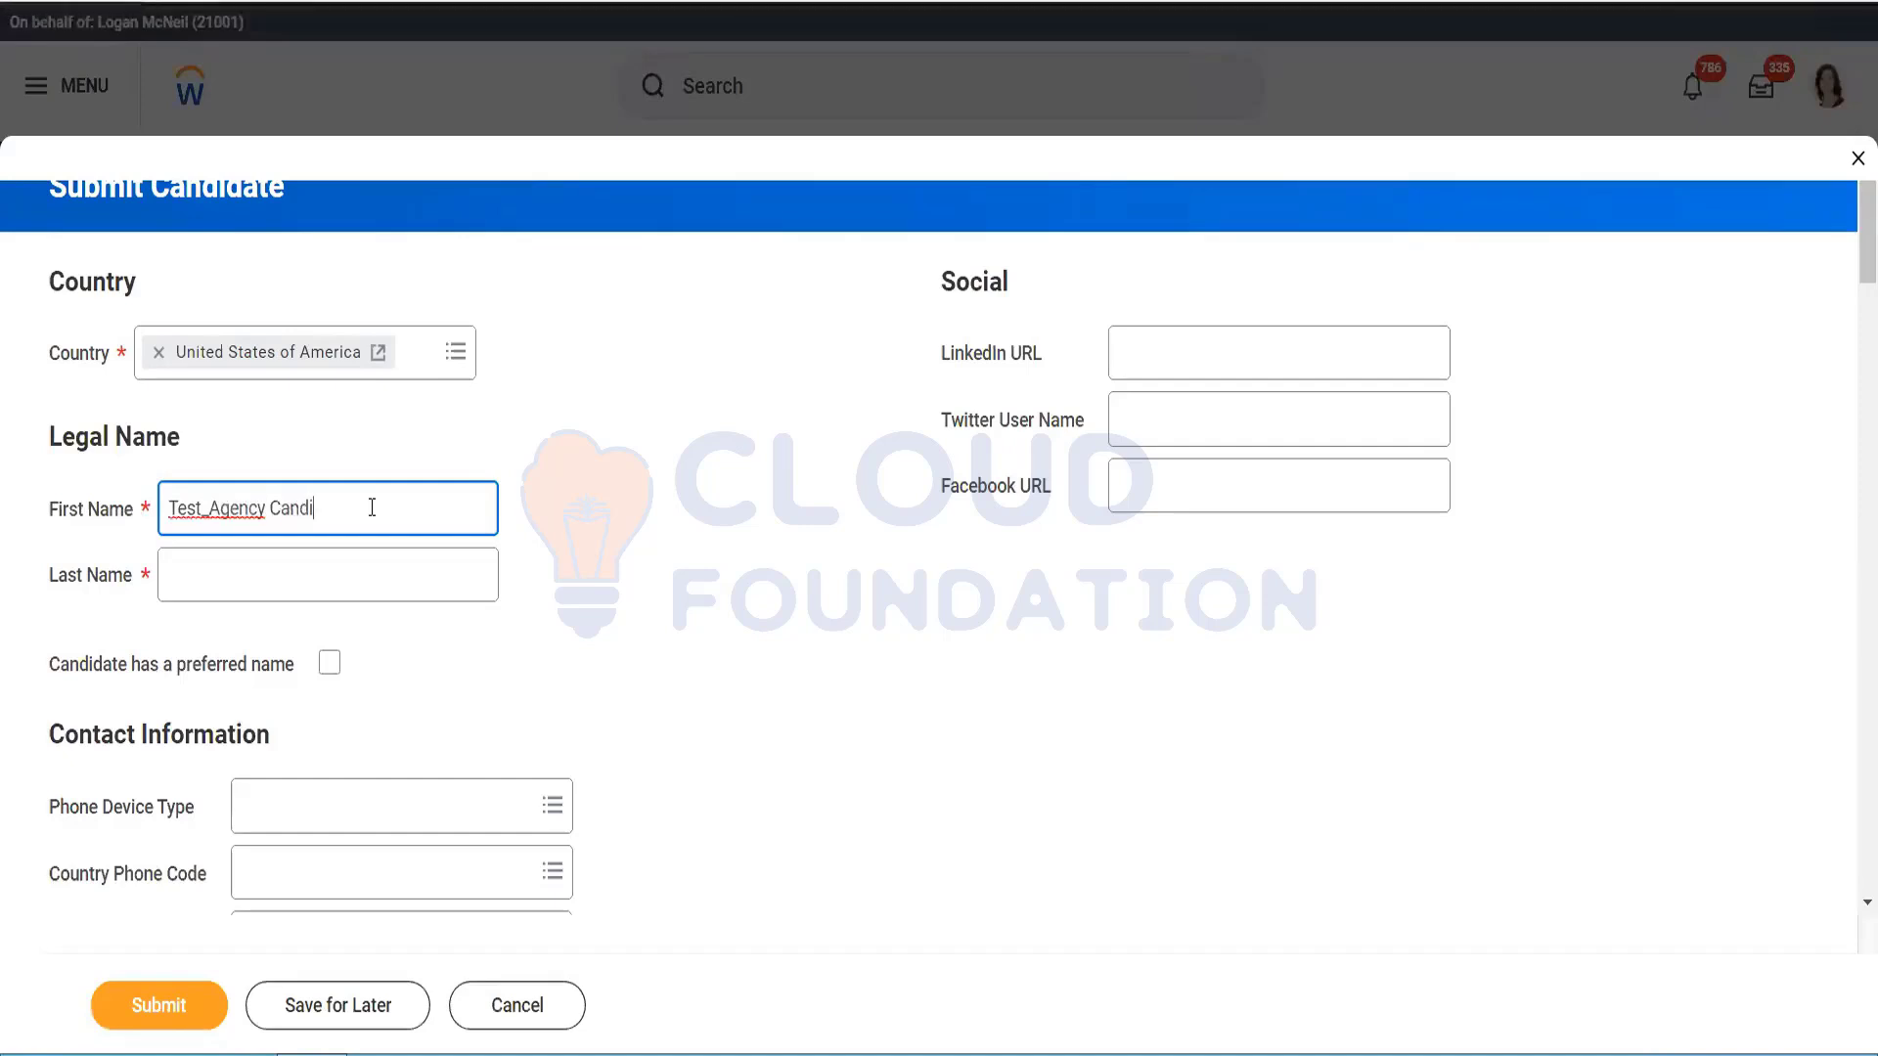
type("date")
left_click_drag(376, 506, 261, 508)
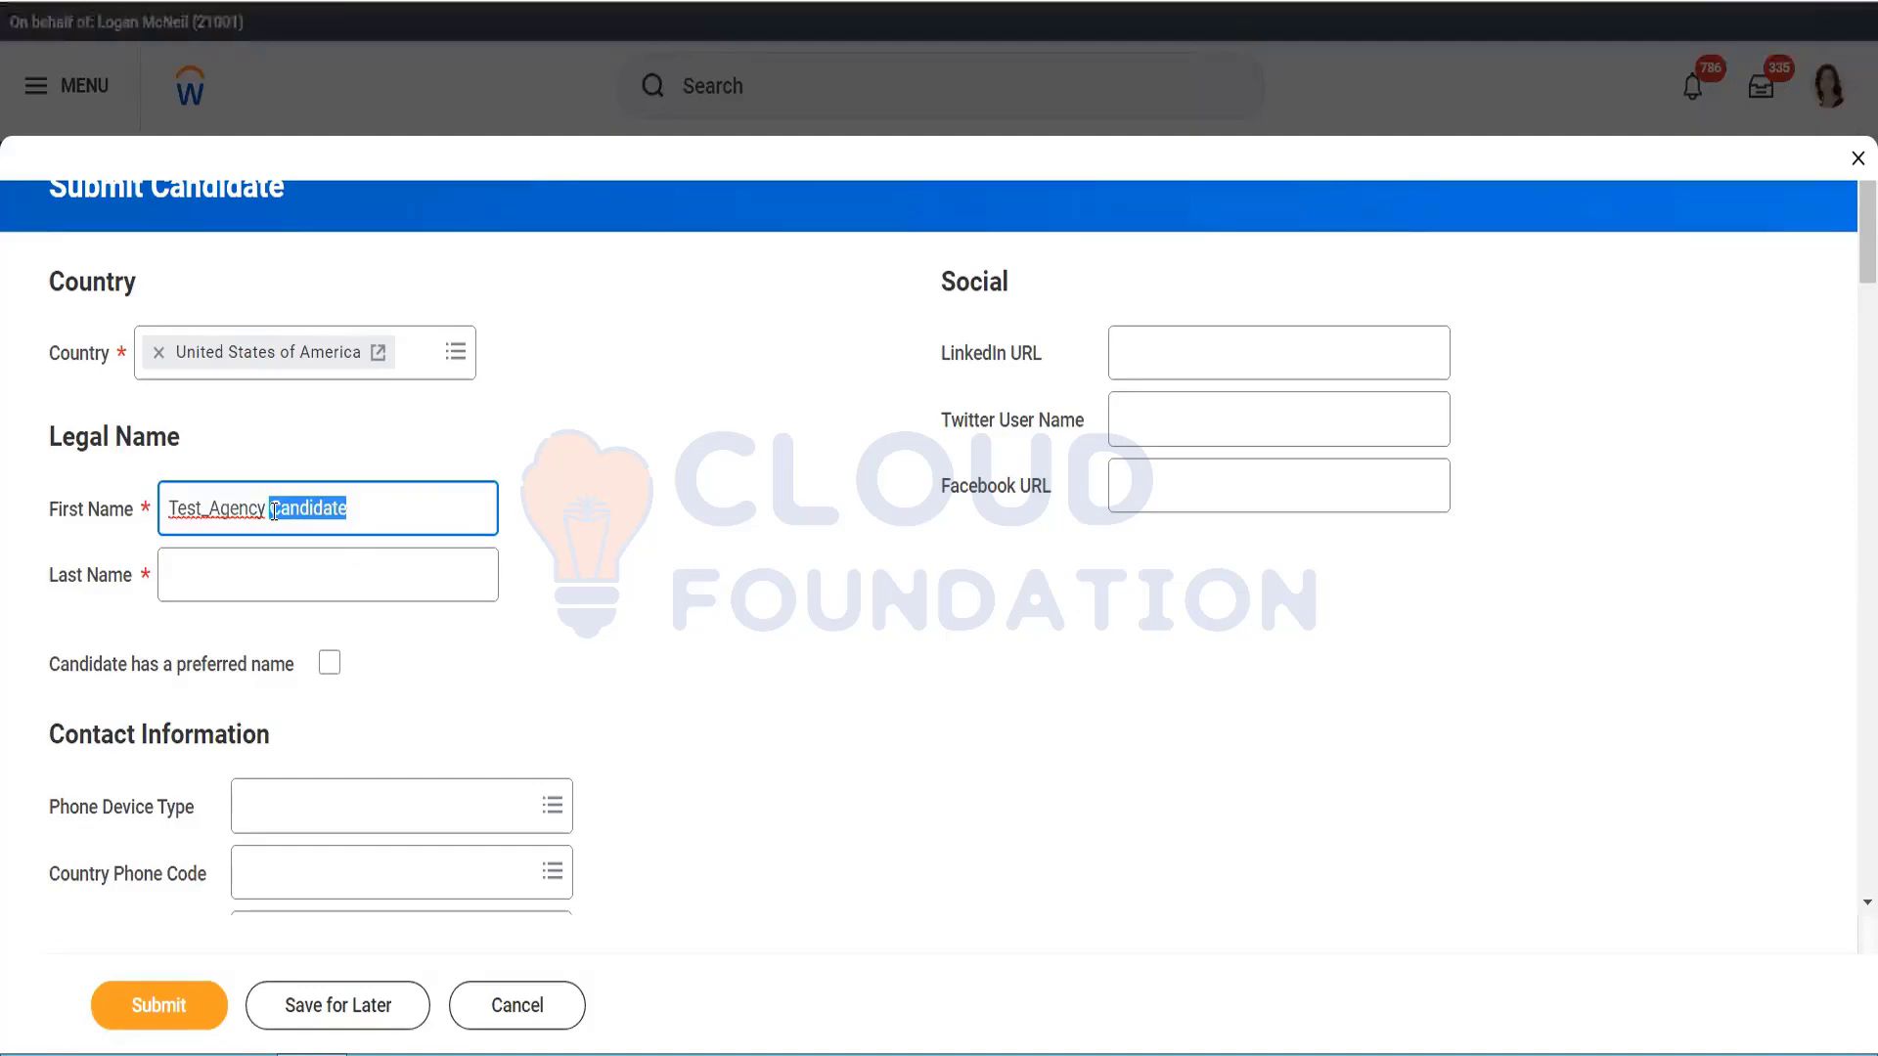
key("BackSpace")
left_click(272, 567)
type("Candidate")
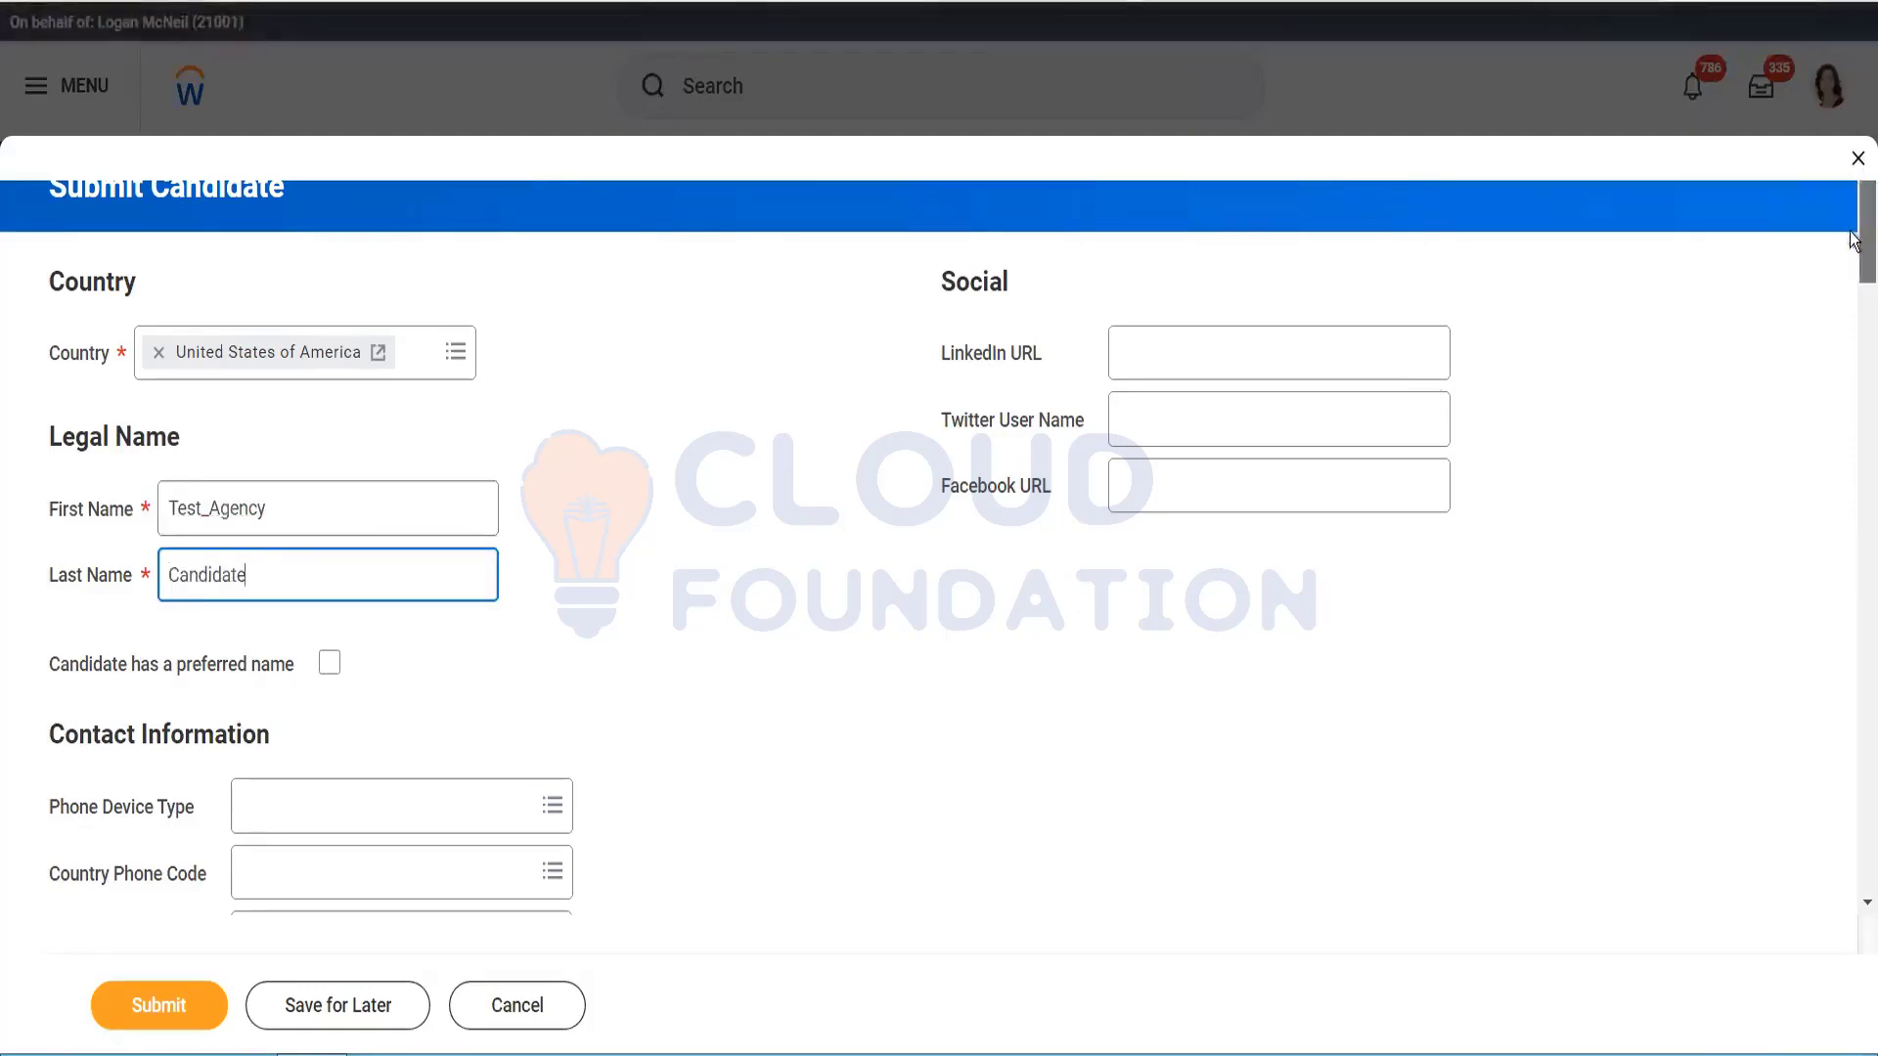
scroll(1851, 273, "down", 7)
Step: Add HR Leadership as the candidate's management skill in the Experience section
scroll(1851, 274, "down", 6)
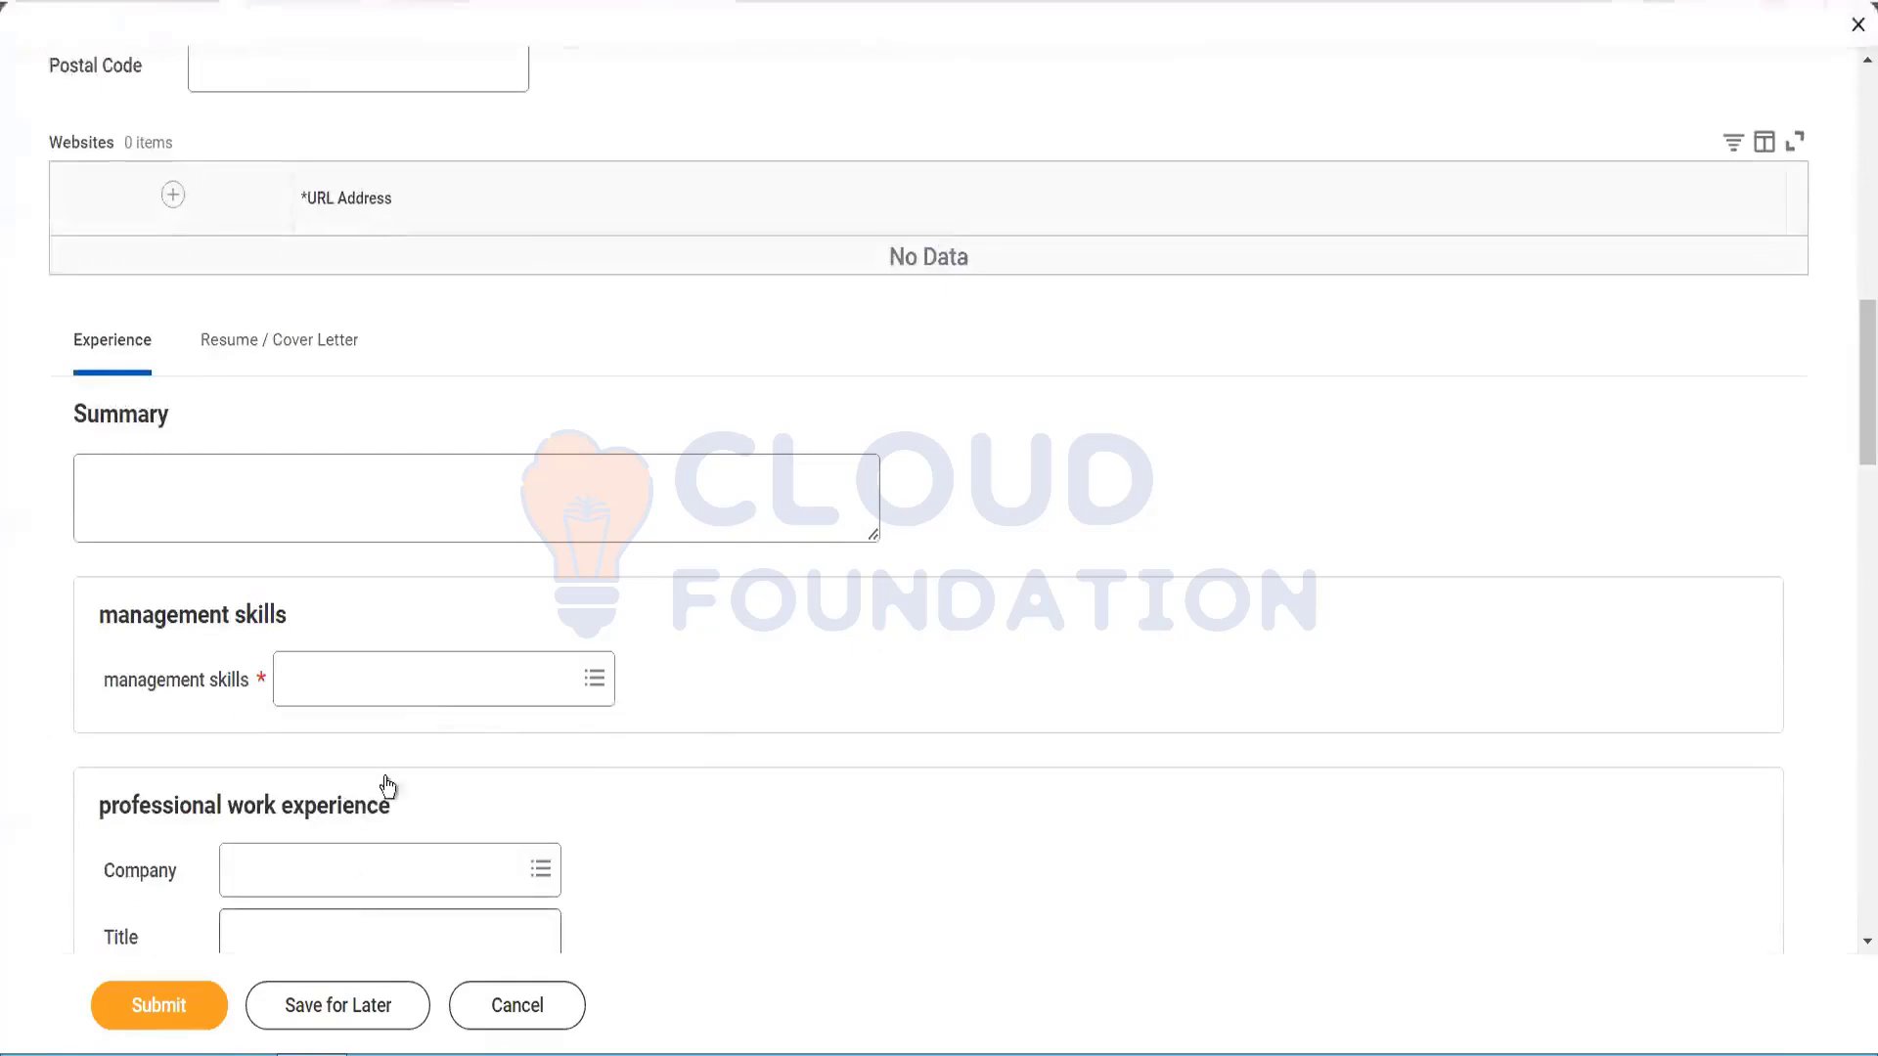
left_click(451, 679)
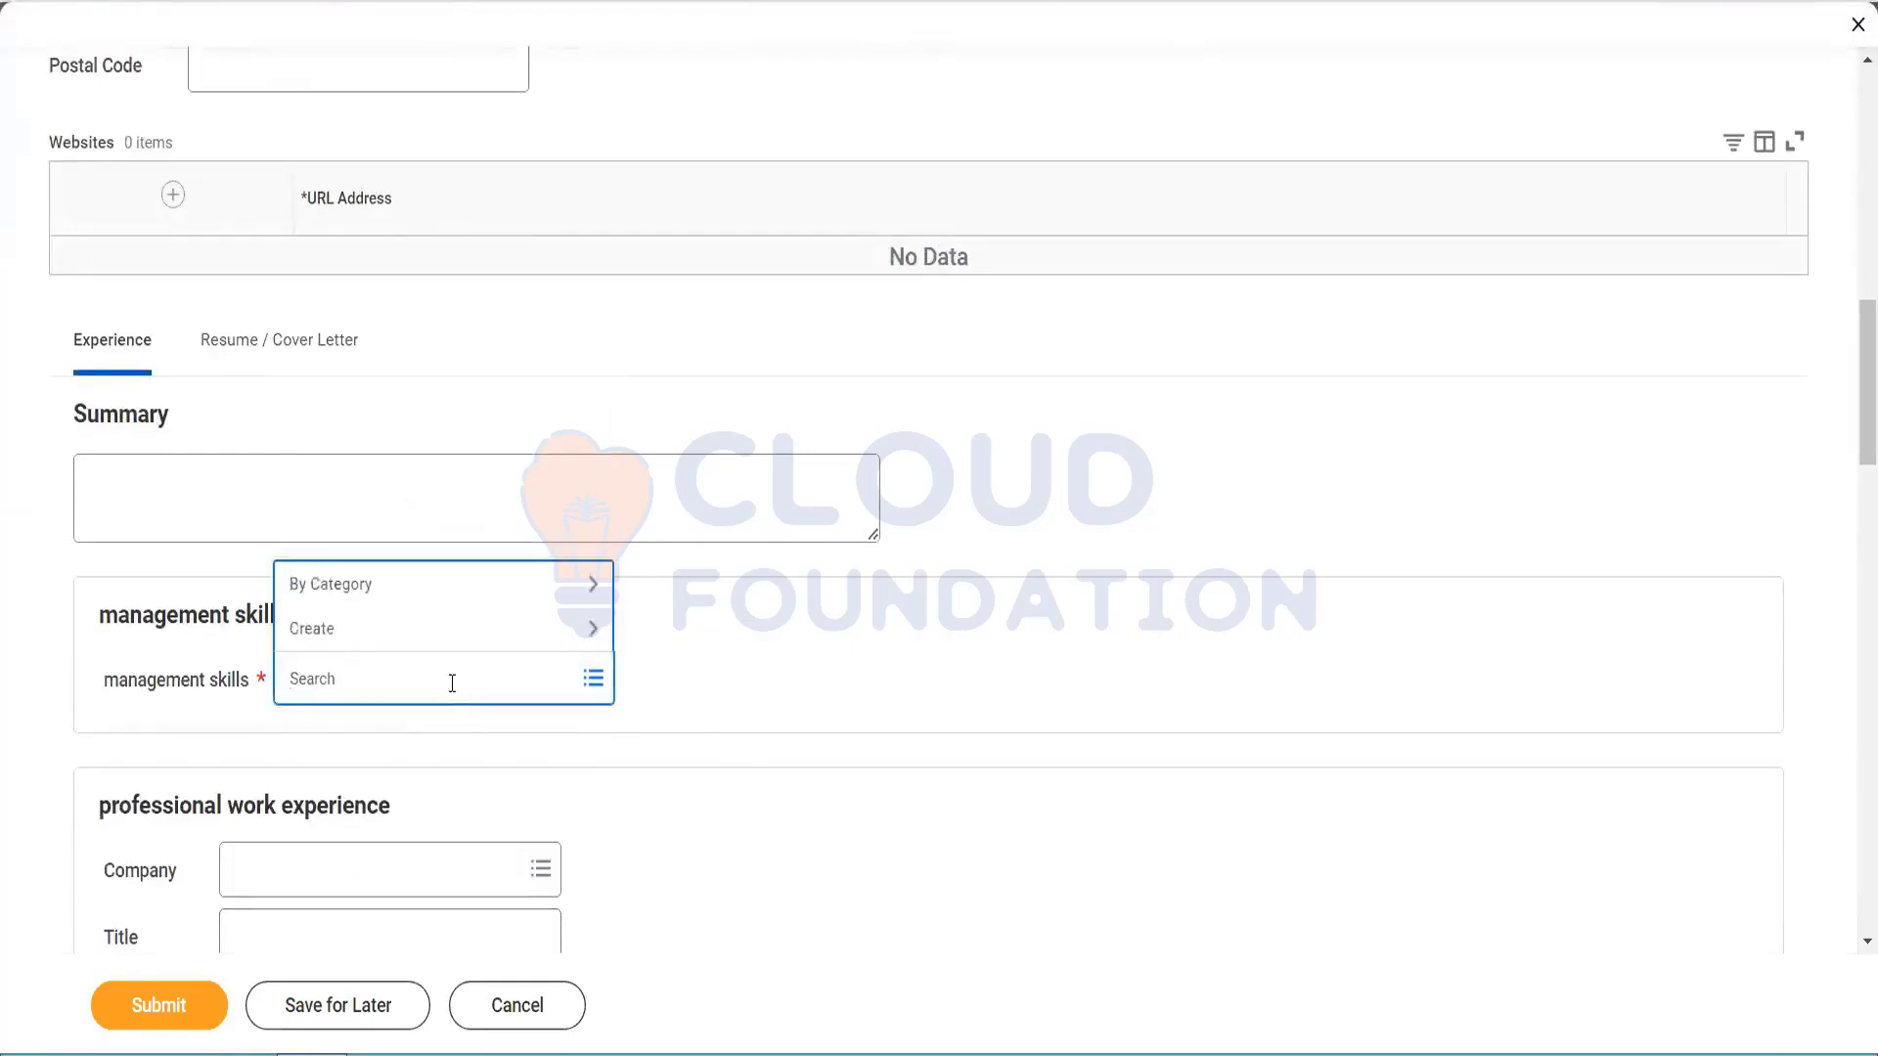
type("leader")
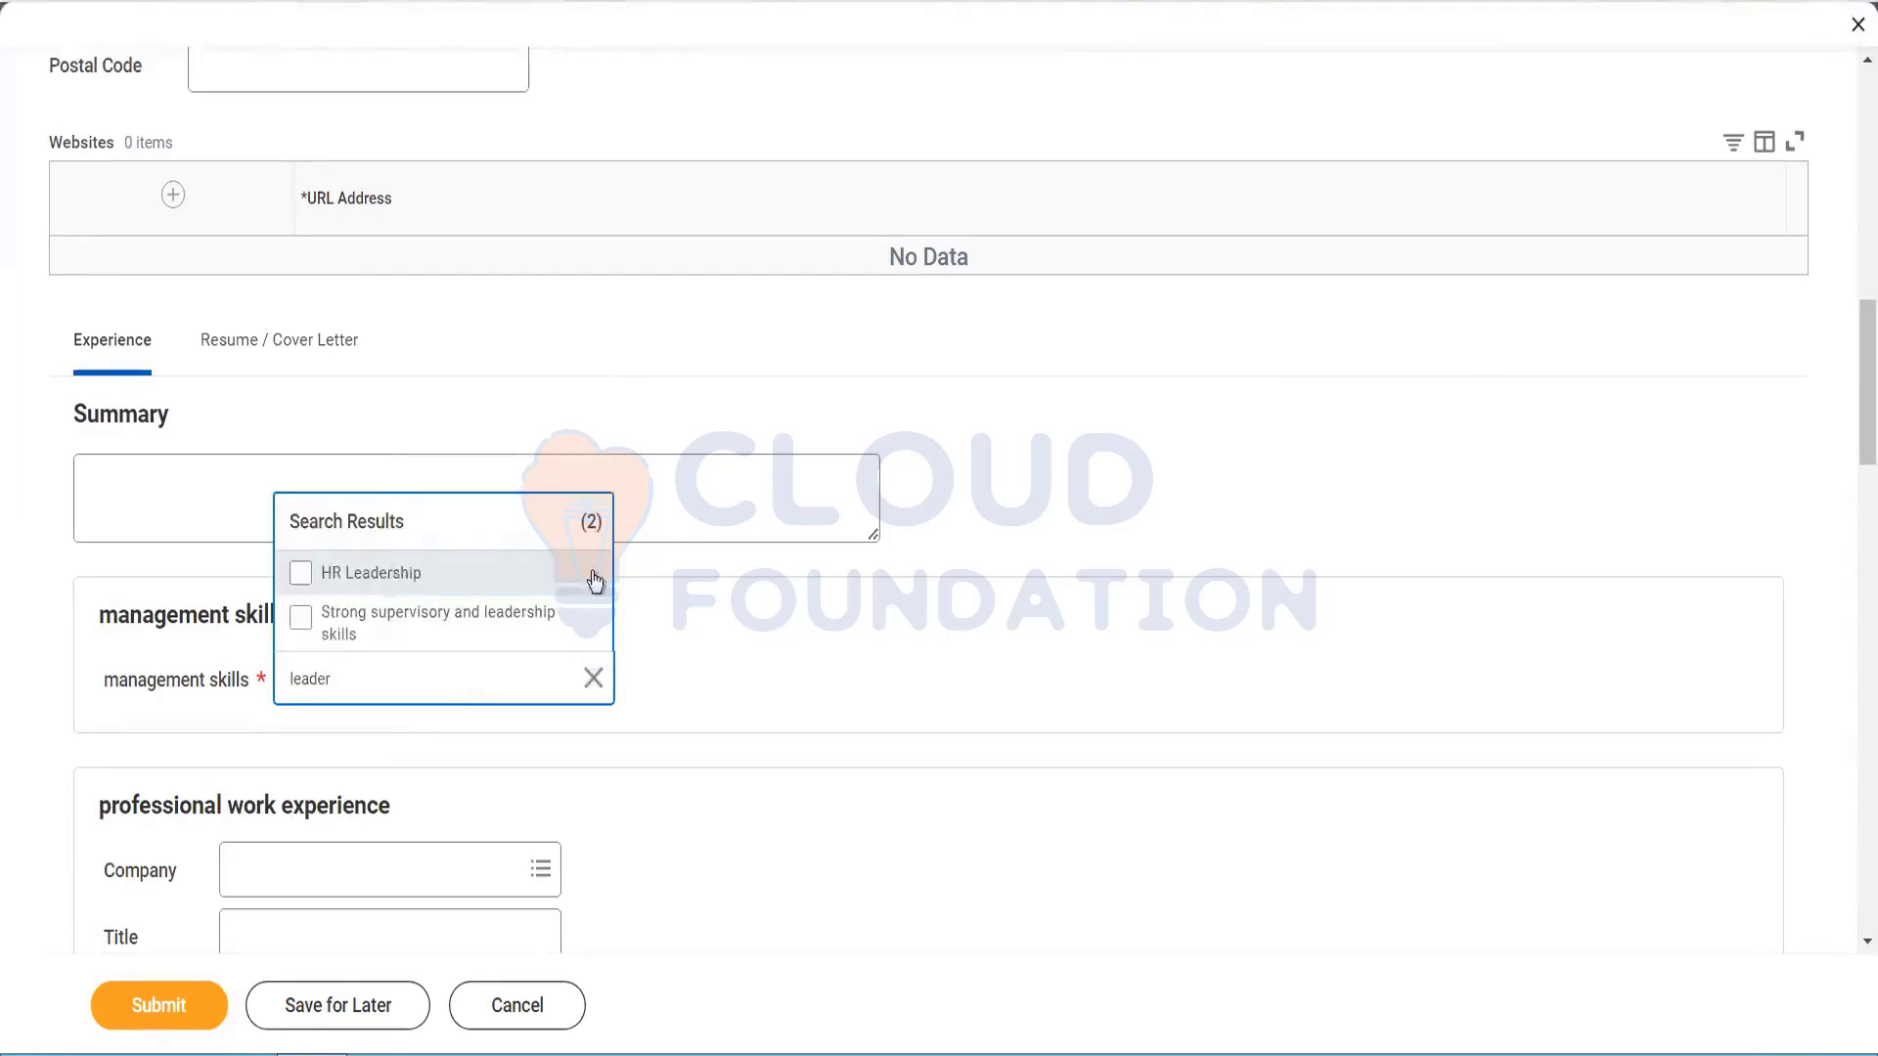
key("Return")
left_click(836, 619)
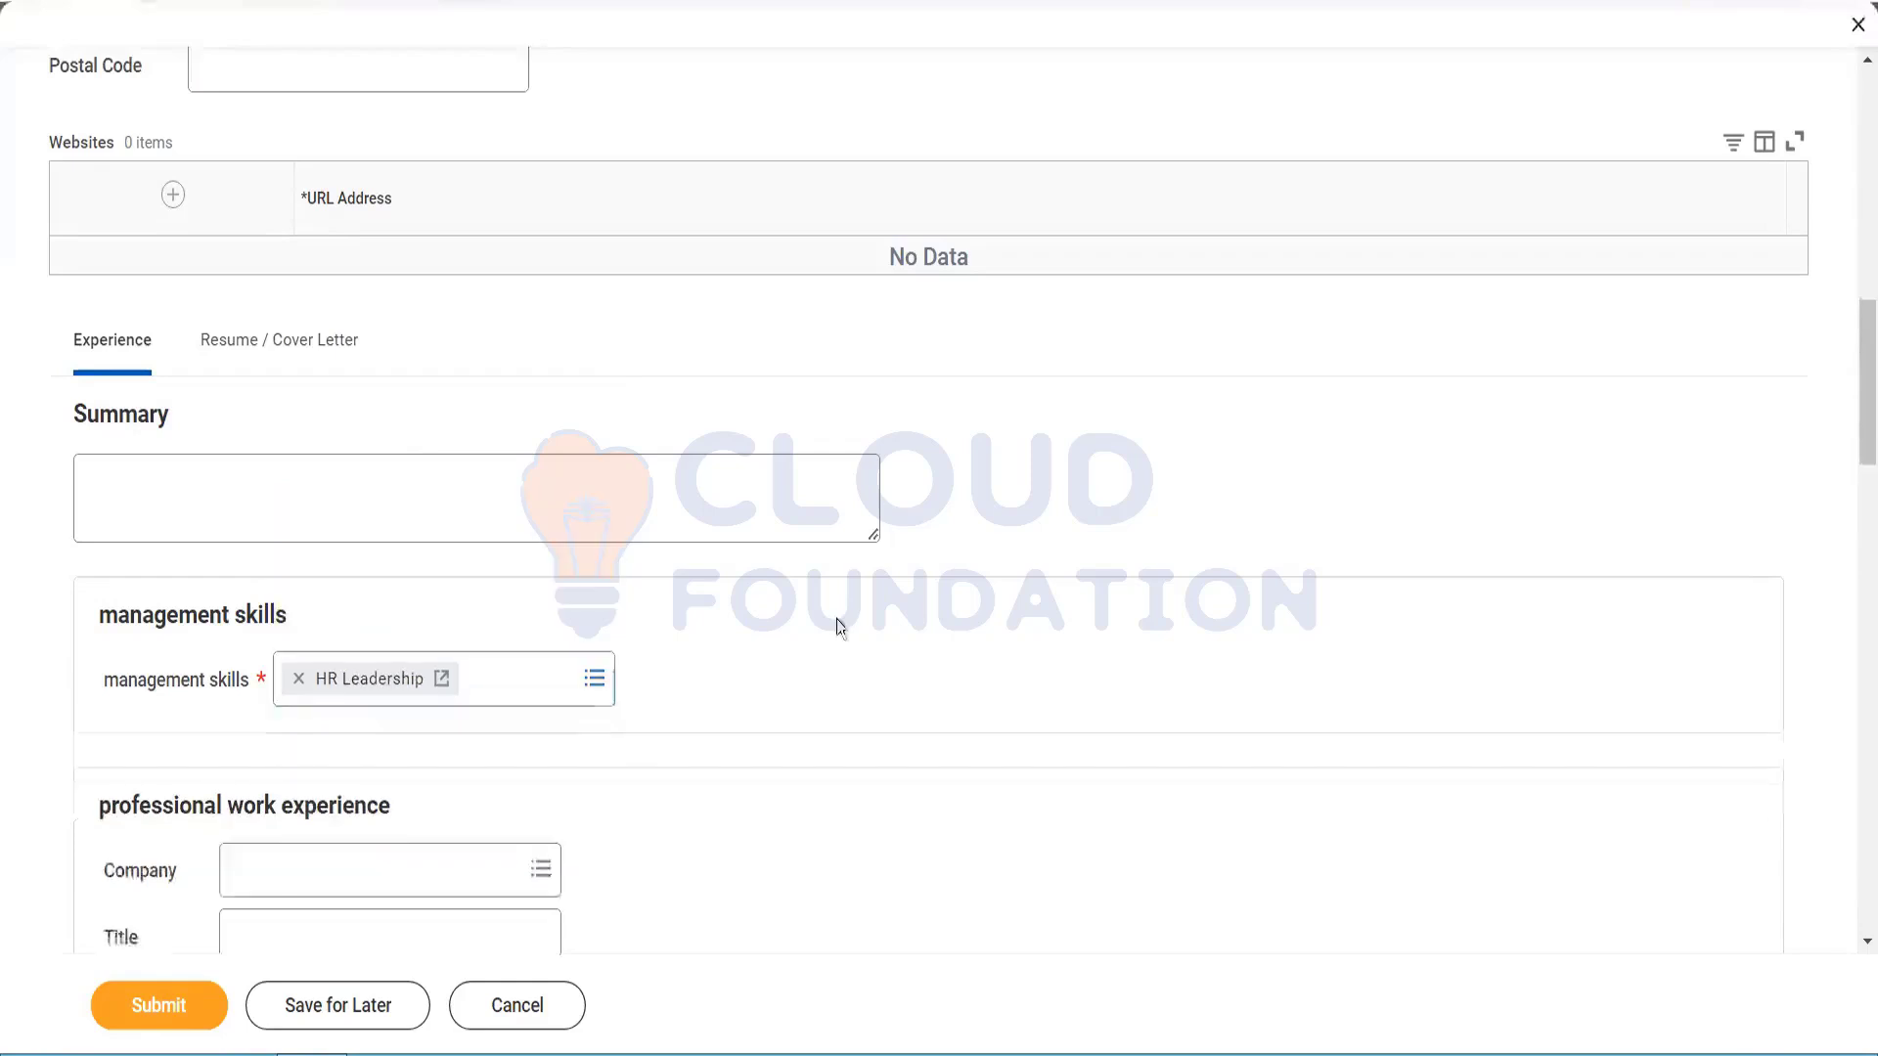
left_click_drag(1849, 403, 1854, 146)
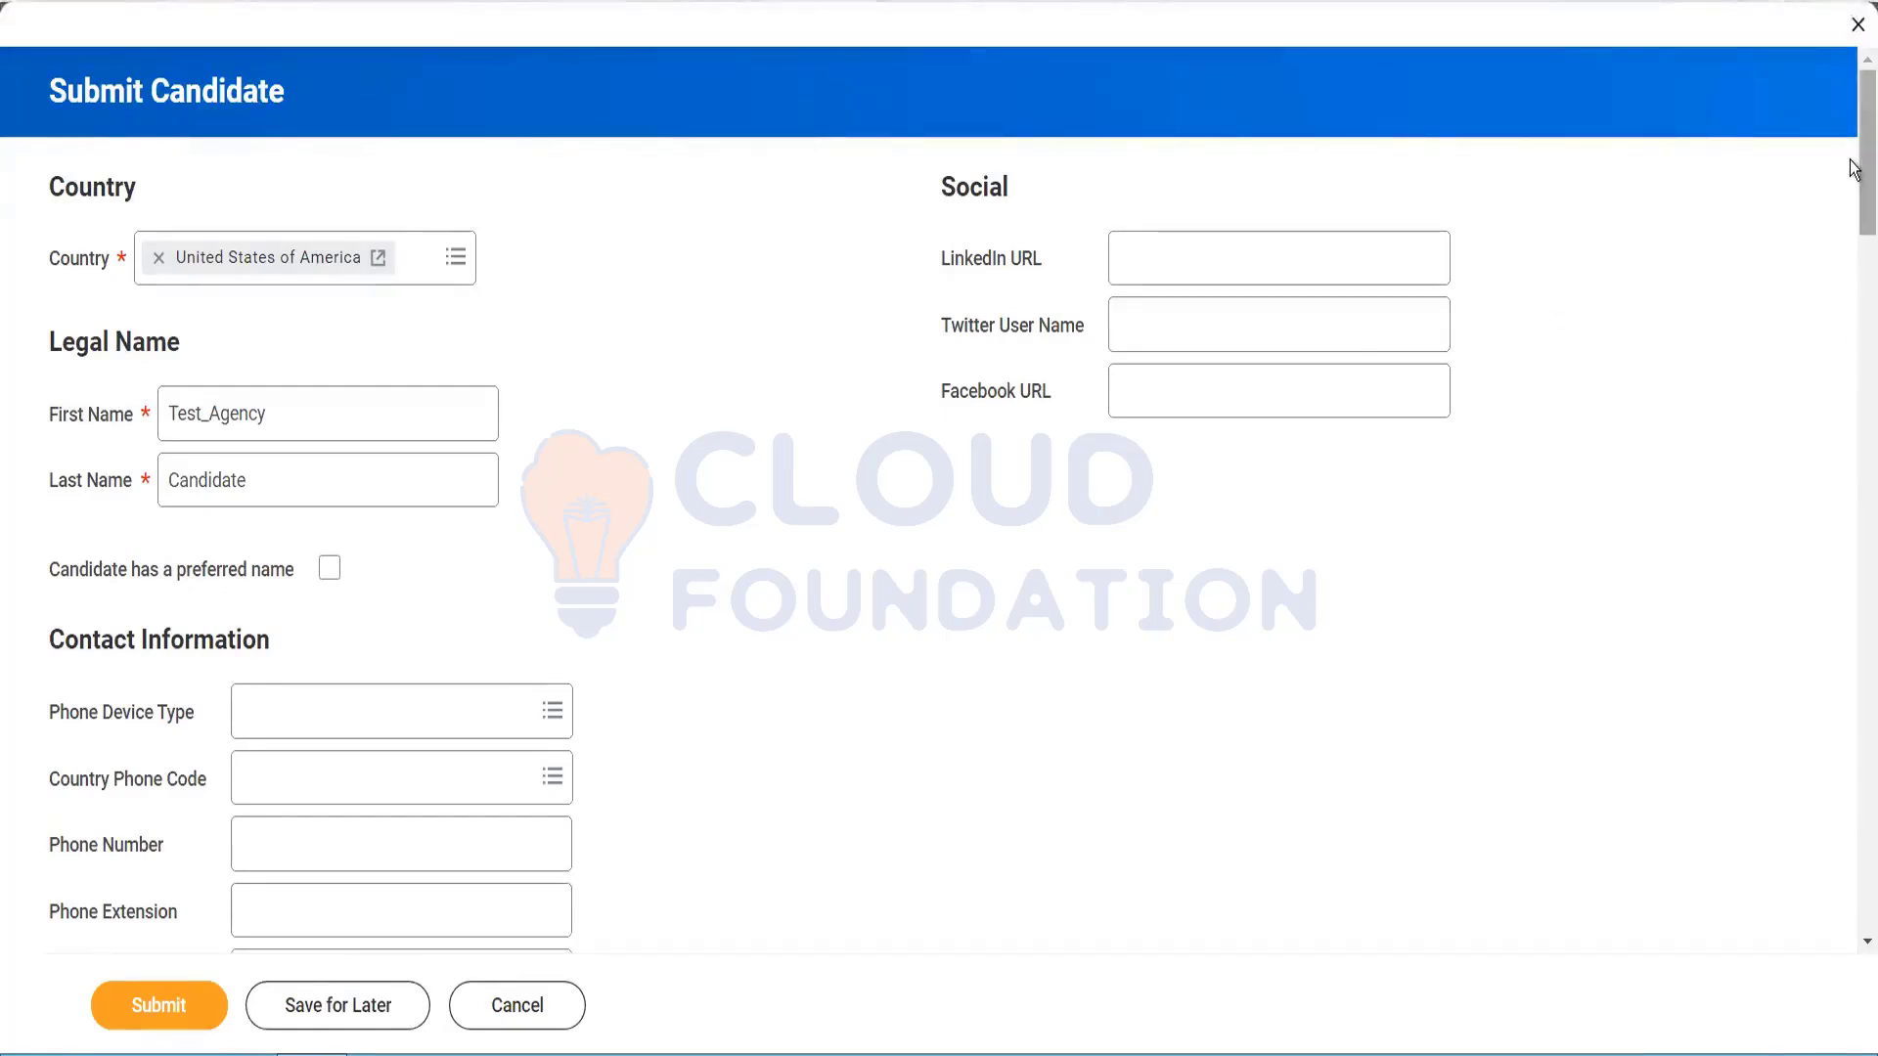
left_click_drag(1856, 190, 1856, 311)
scroll(1855, 311, "down", 2)
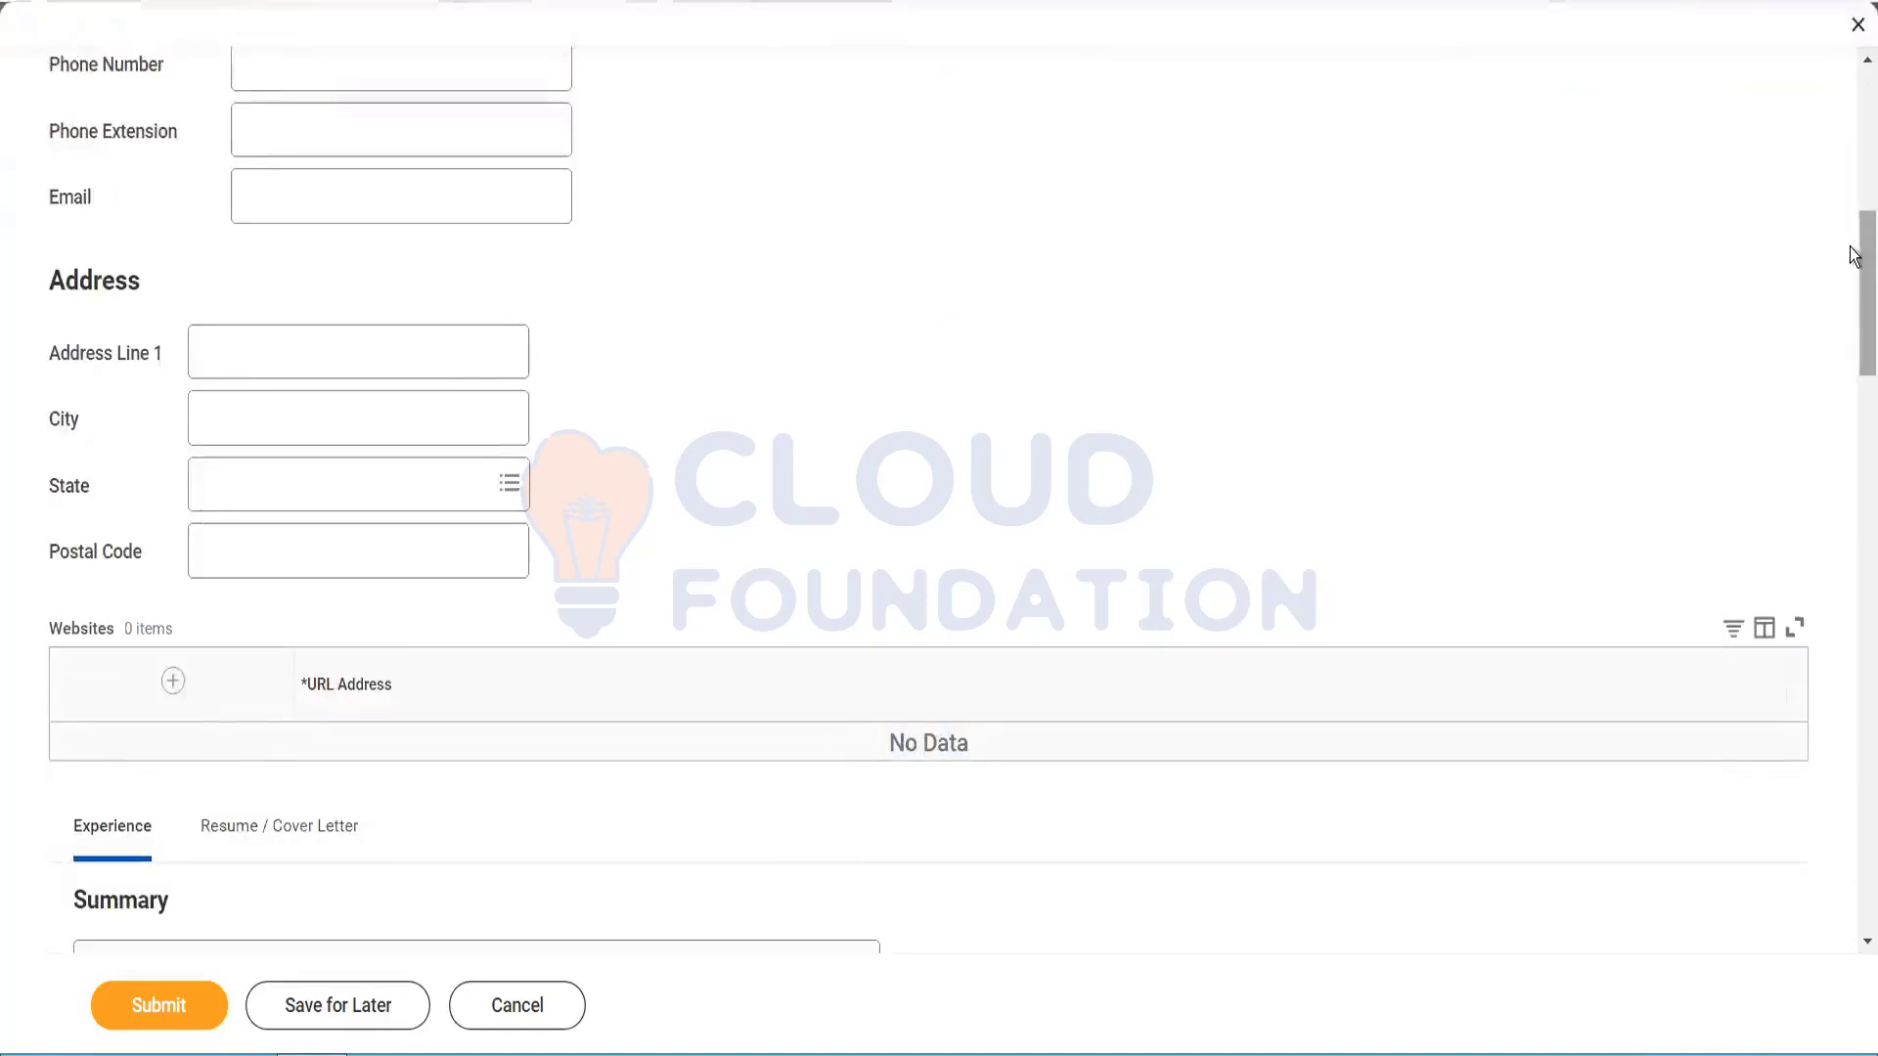
scroll(1855, 340, "down", 3)
scroll(1853, 337, "down", 2)
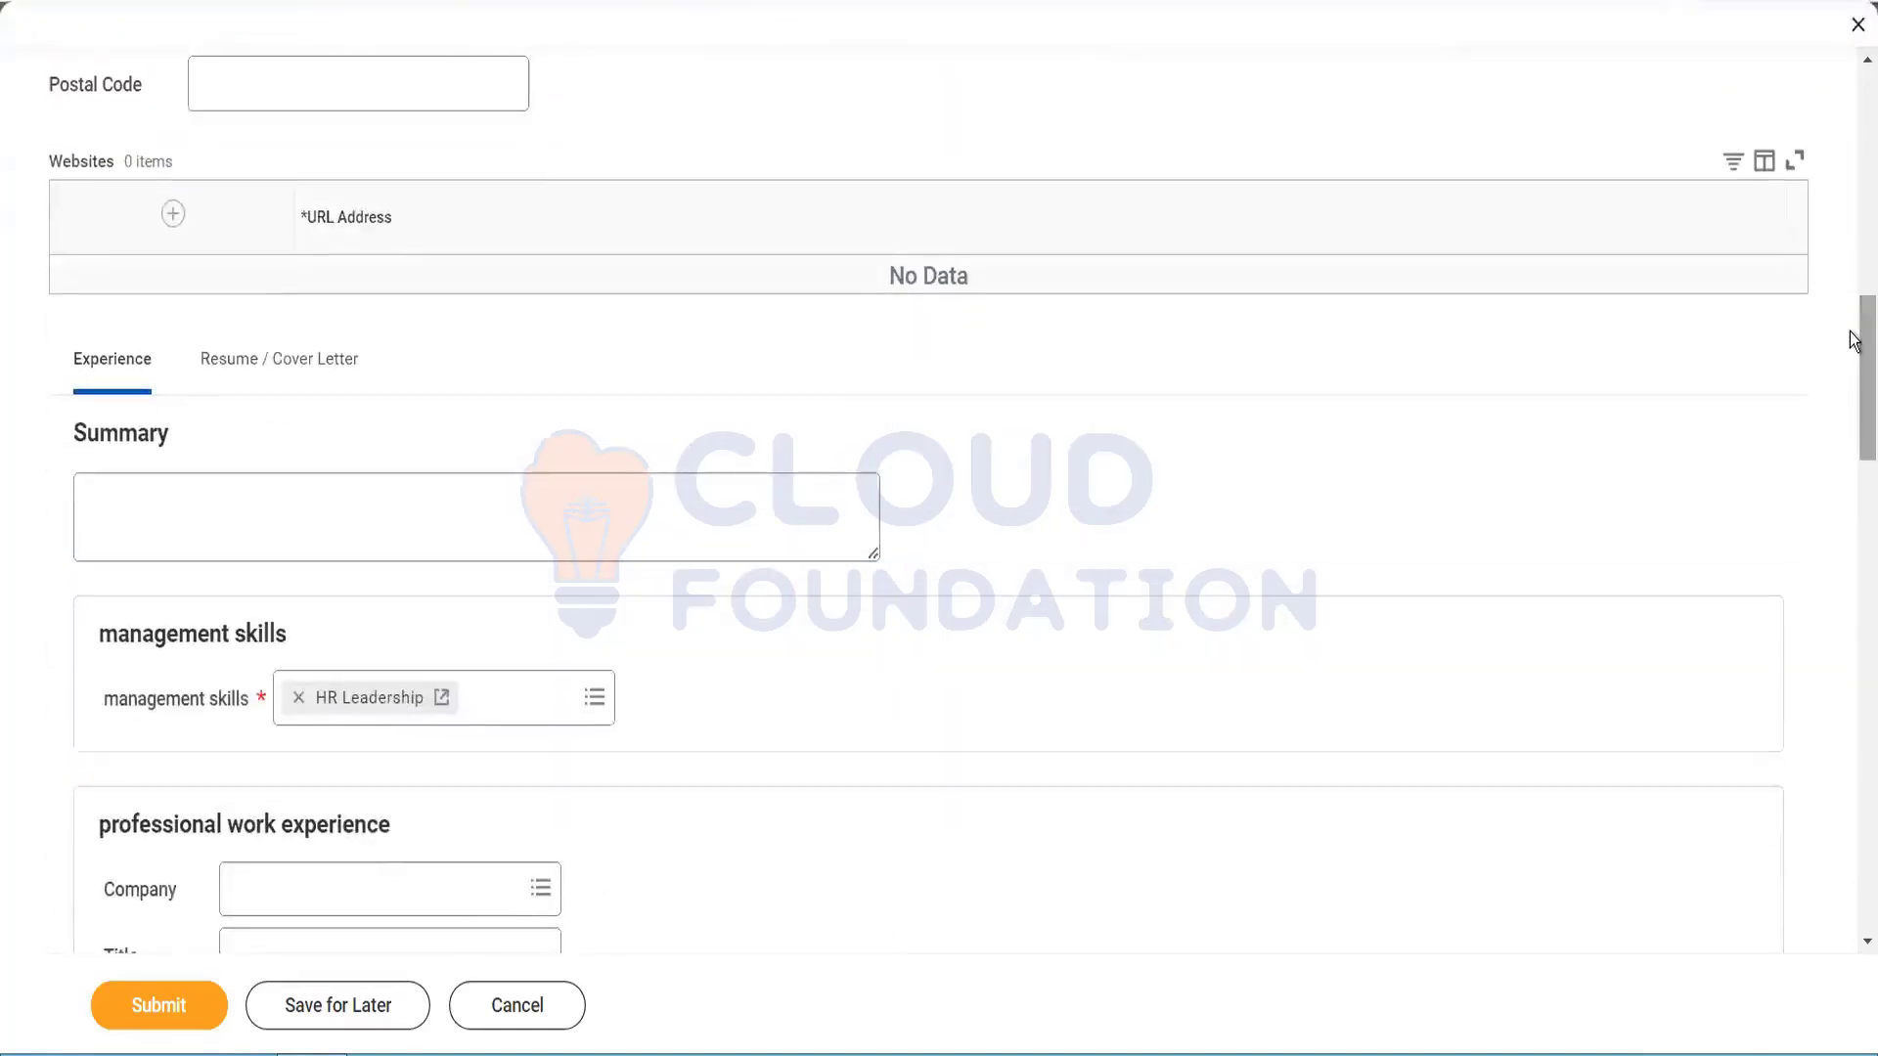
scroll(1856, 377, "down", 2)
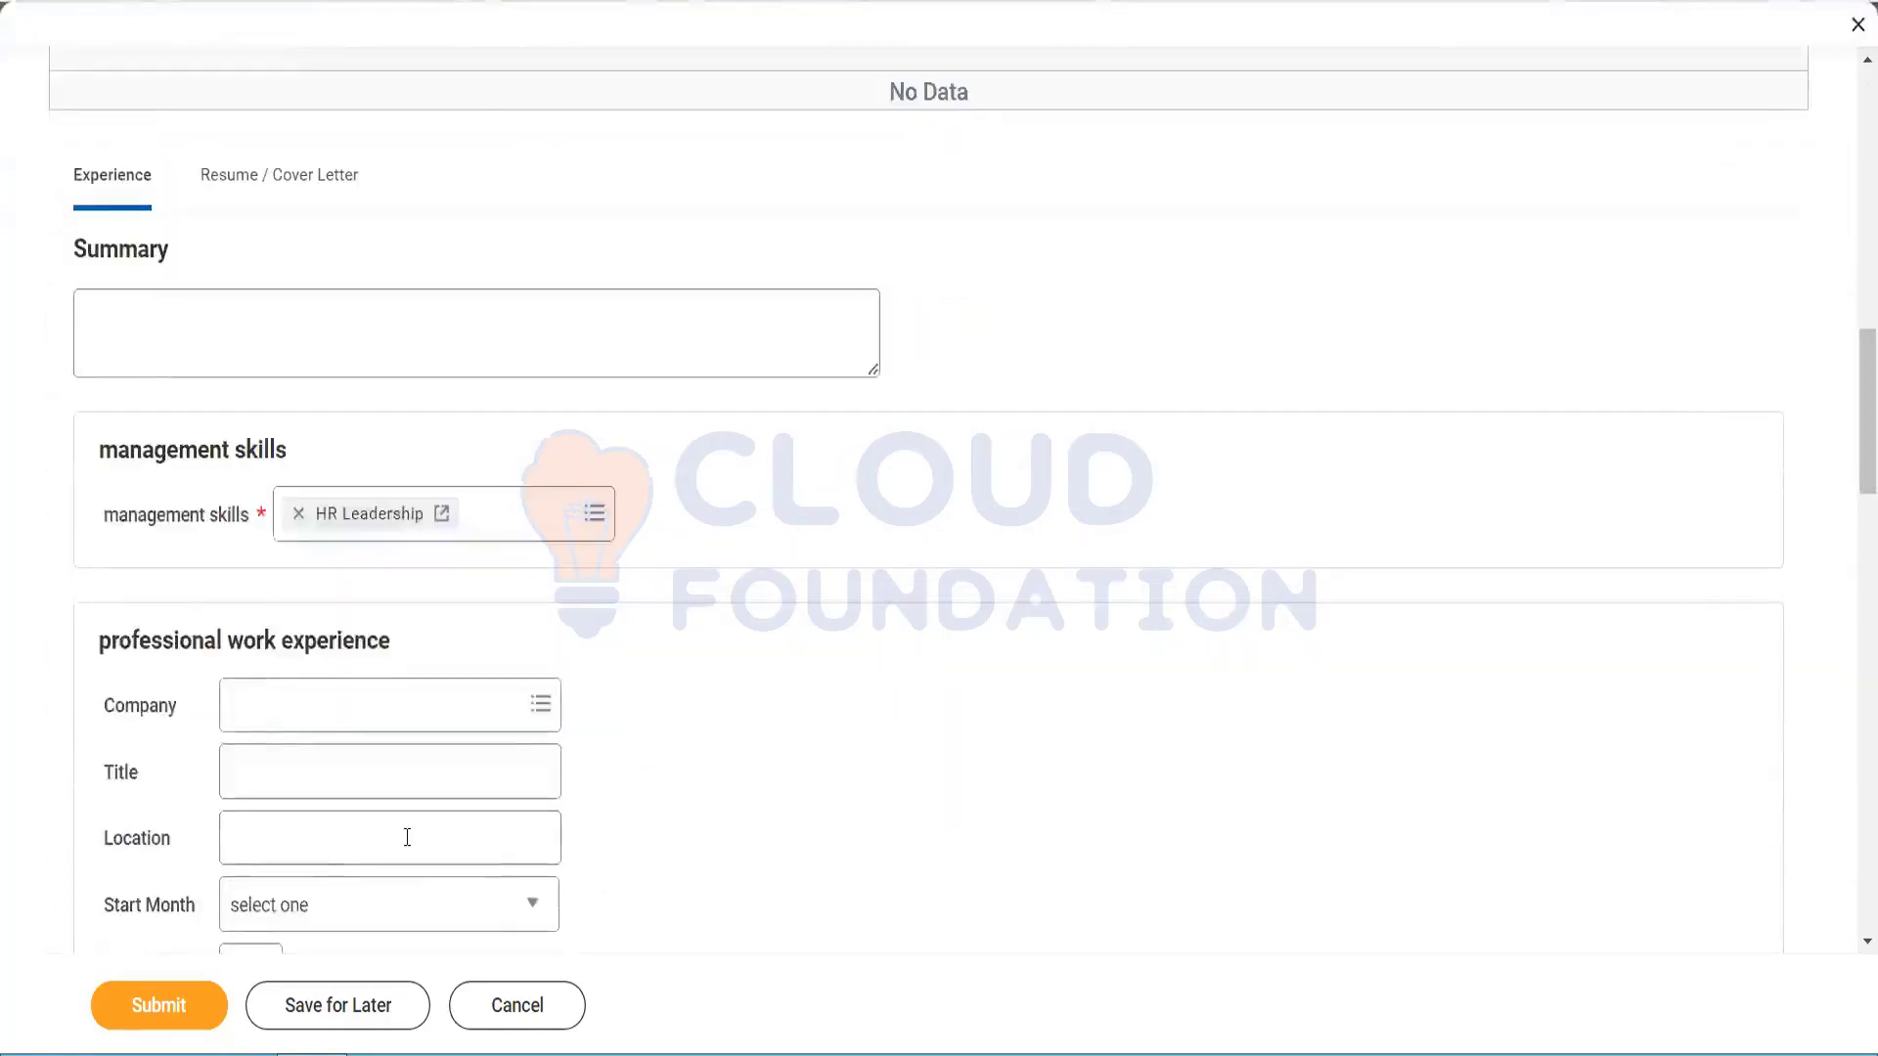
Step: Submit the candidate form to surface the missing required fields
left_click(179, 999)
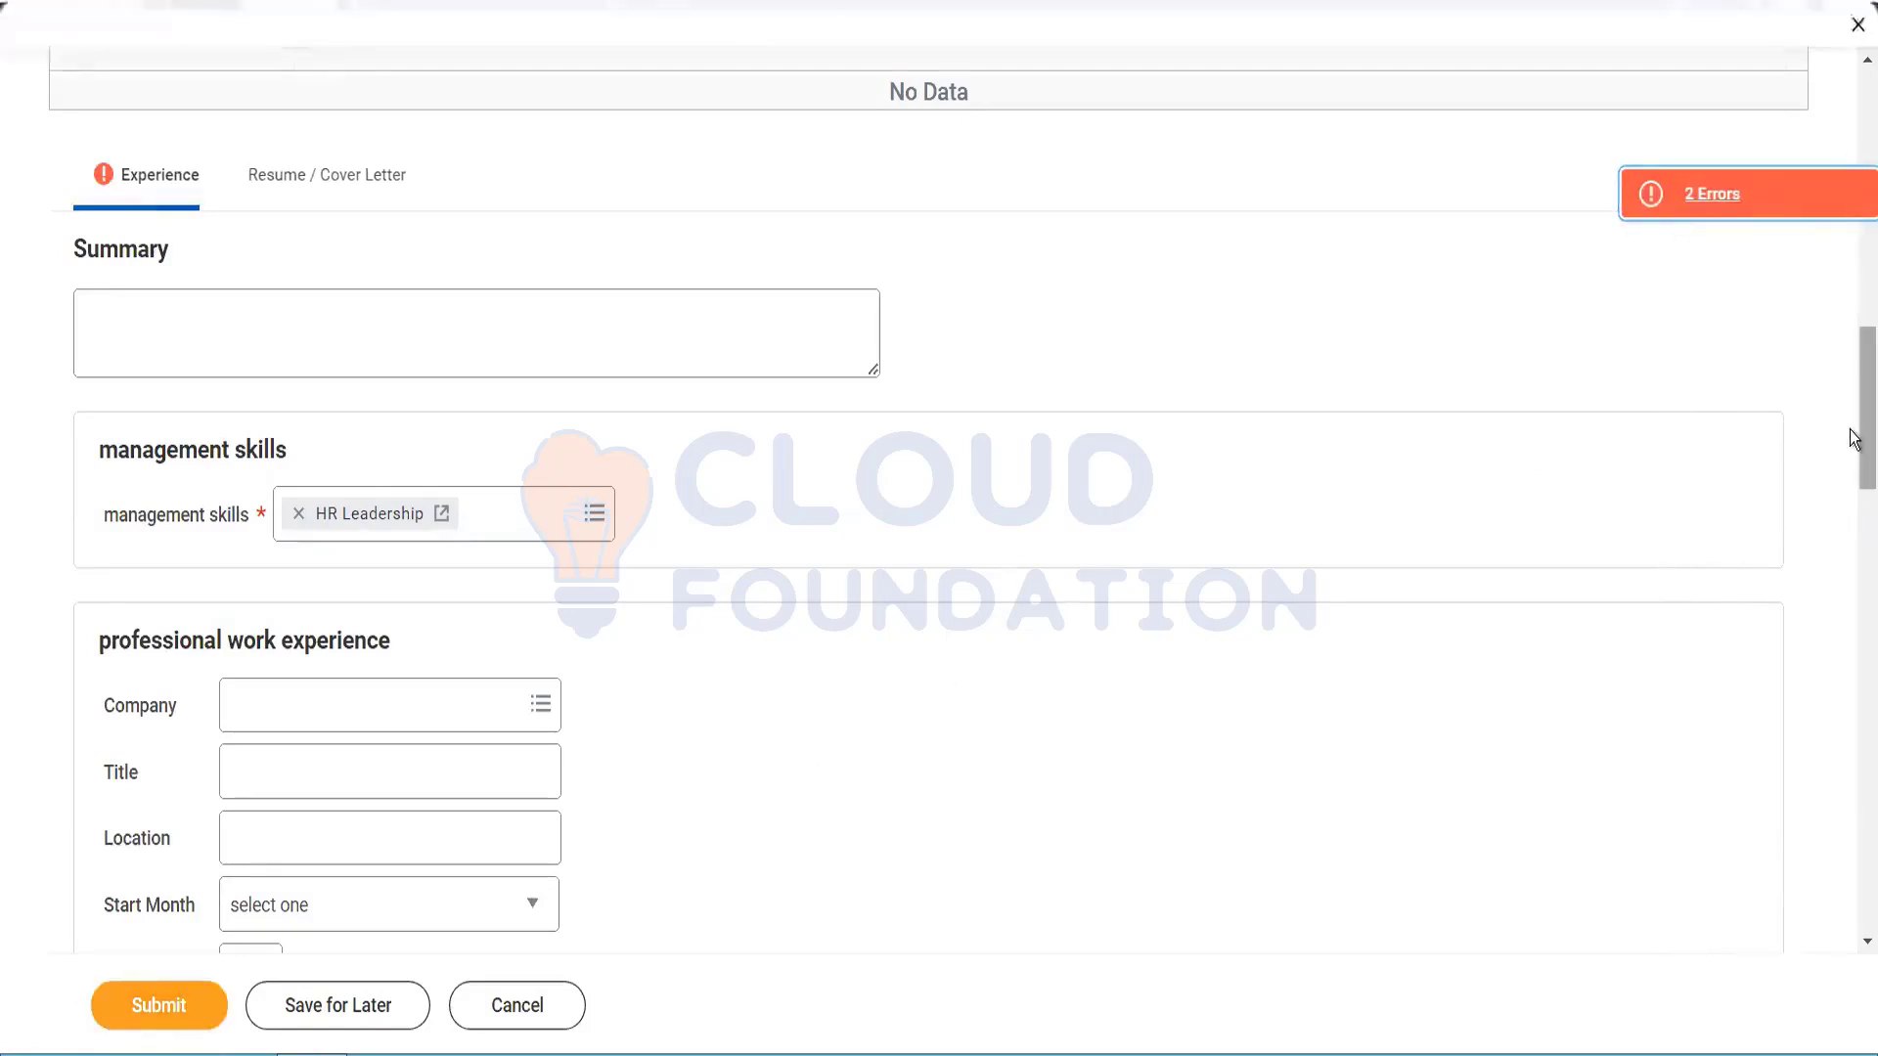
scroll(1853, 421, "up", 2)
scroll(1854, 421, "down", 6)
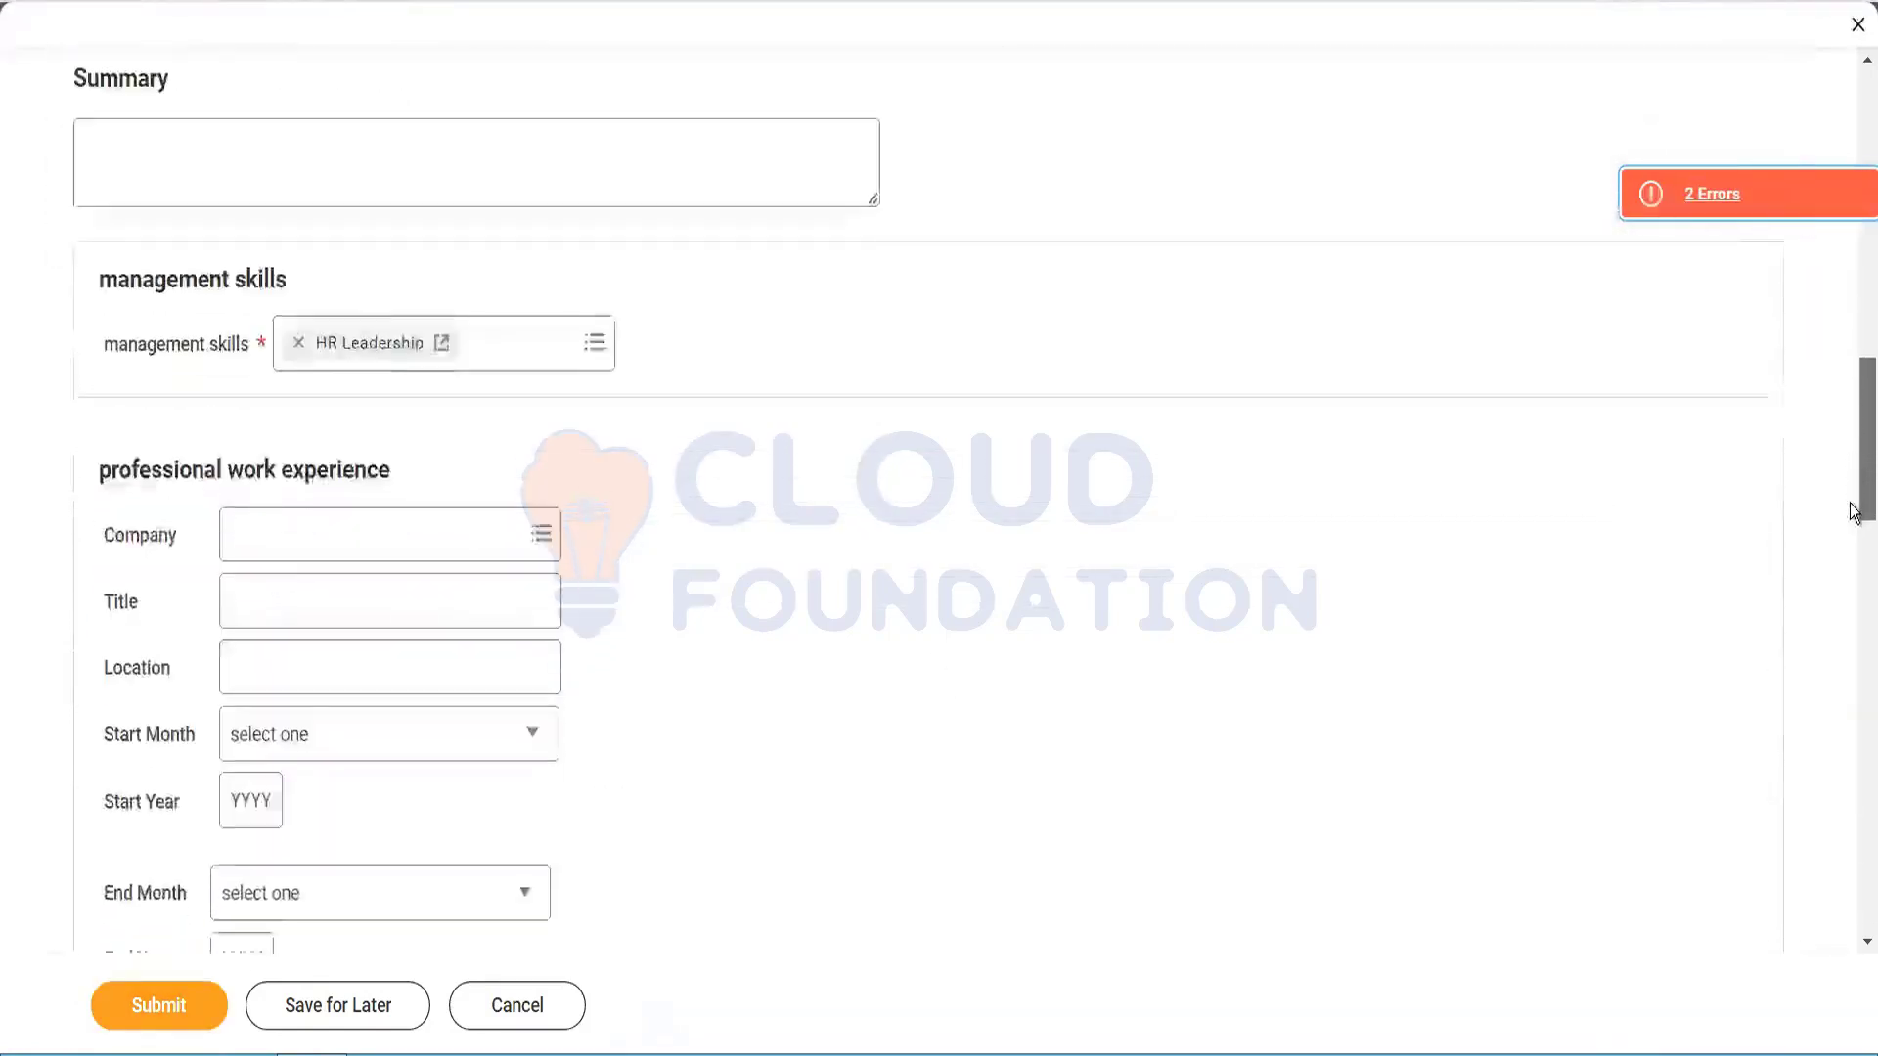
left_click_drag(1855, 484, 1857, 665)
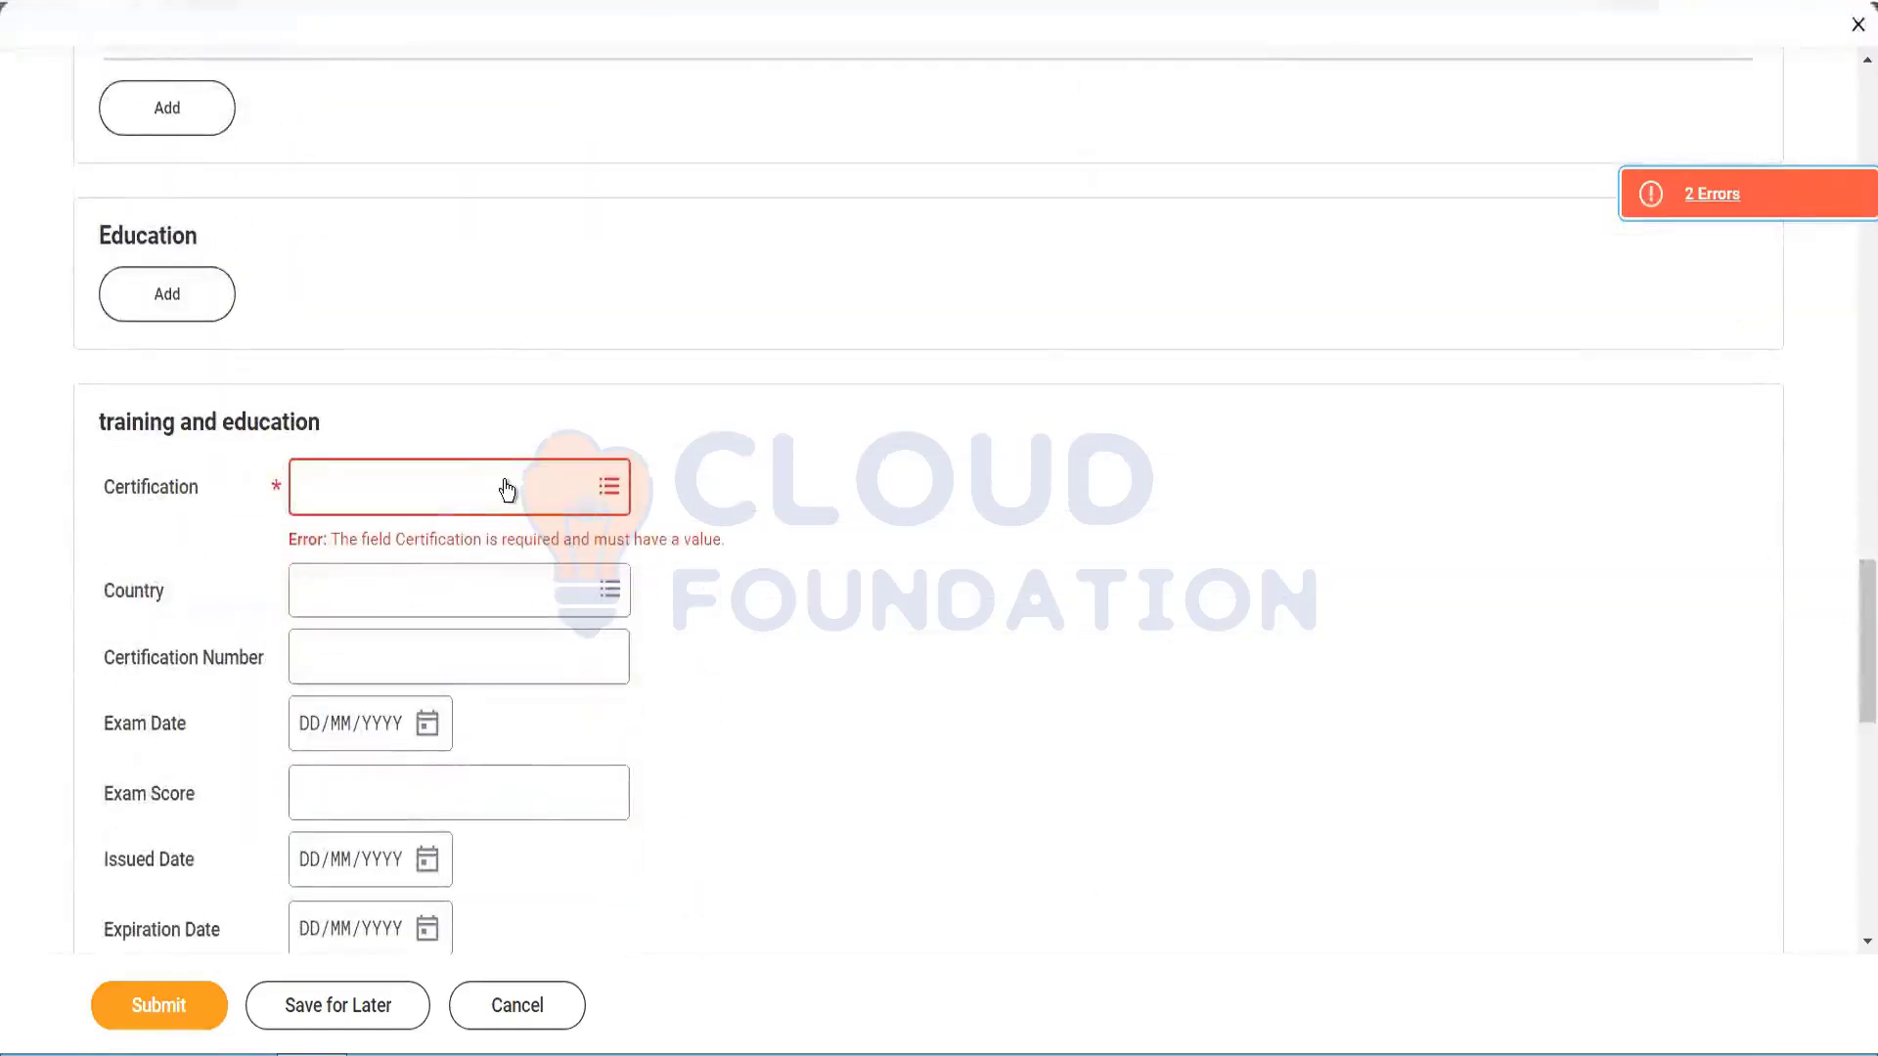
Step: Set the Certification to Jira - ACP-100, browsing By Issuer
left_click(507, 487)
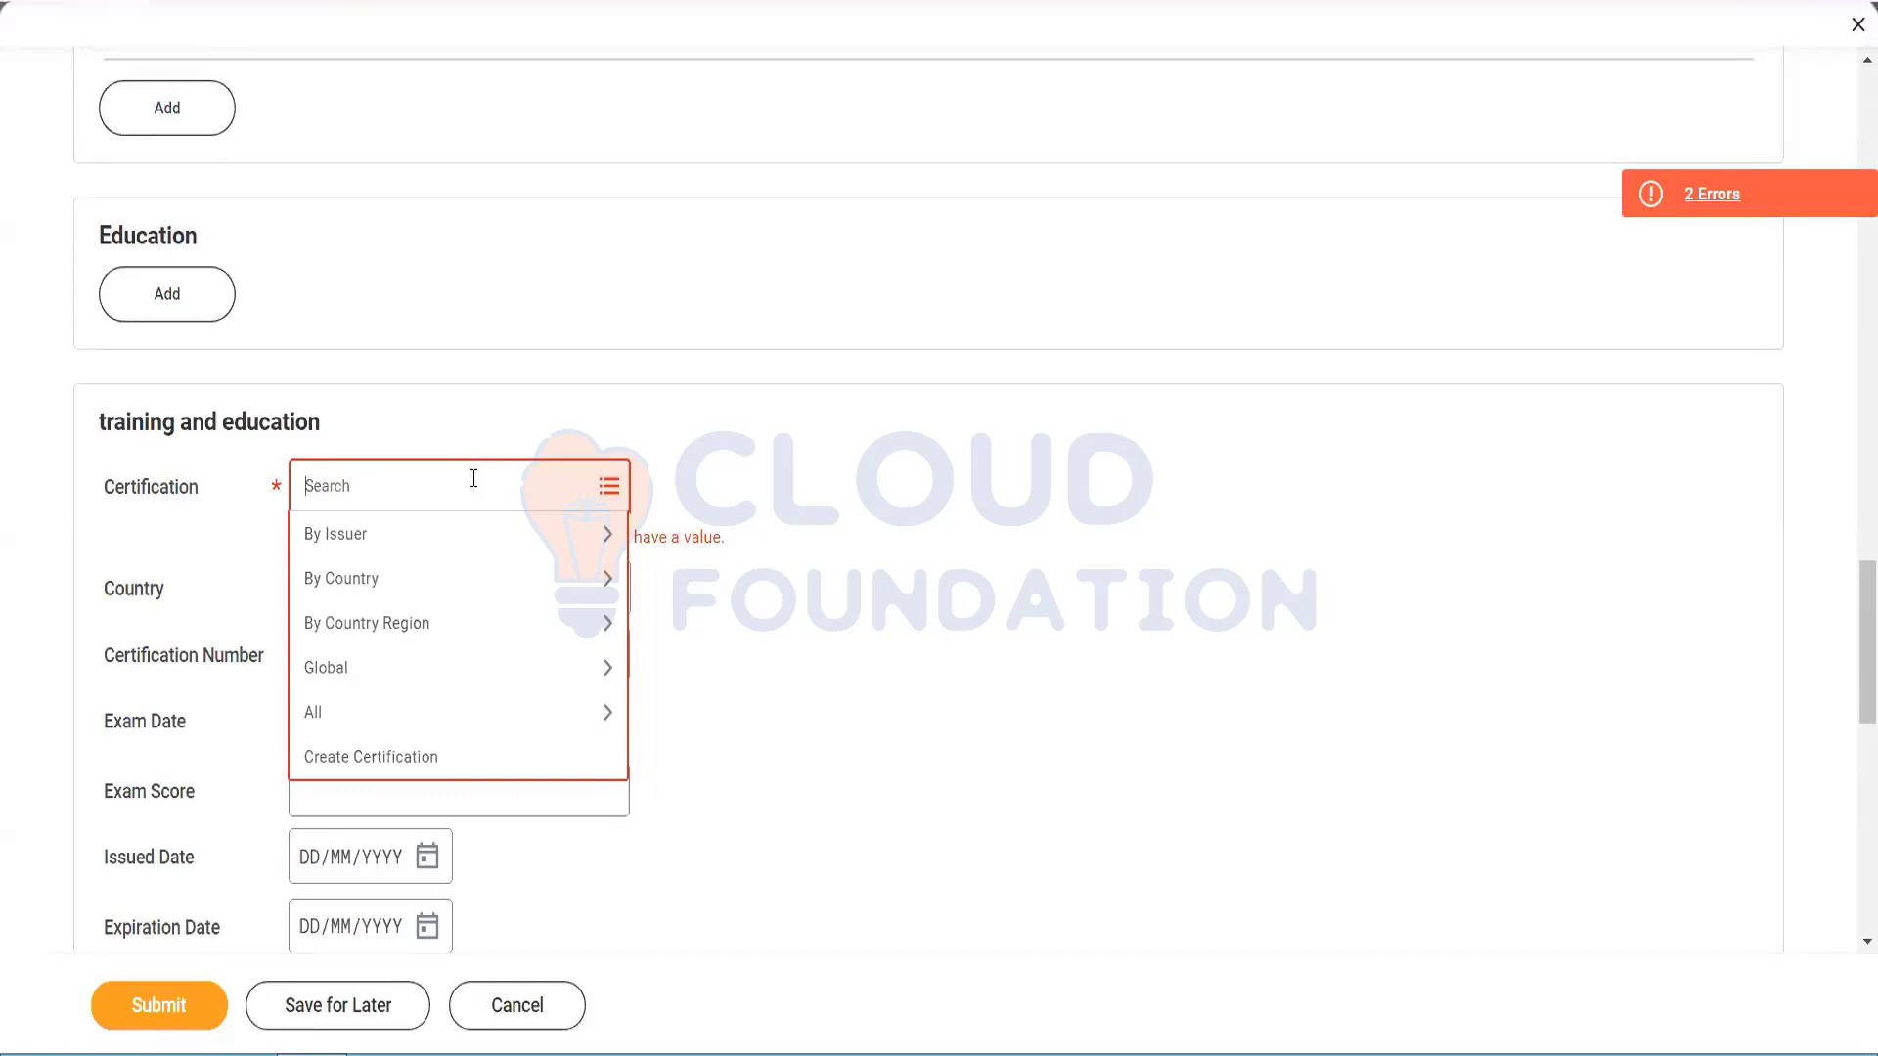
left_click(455, 531)
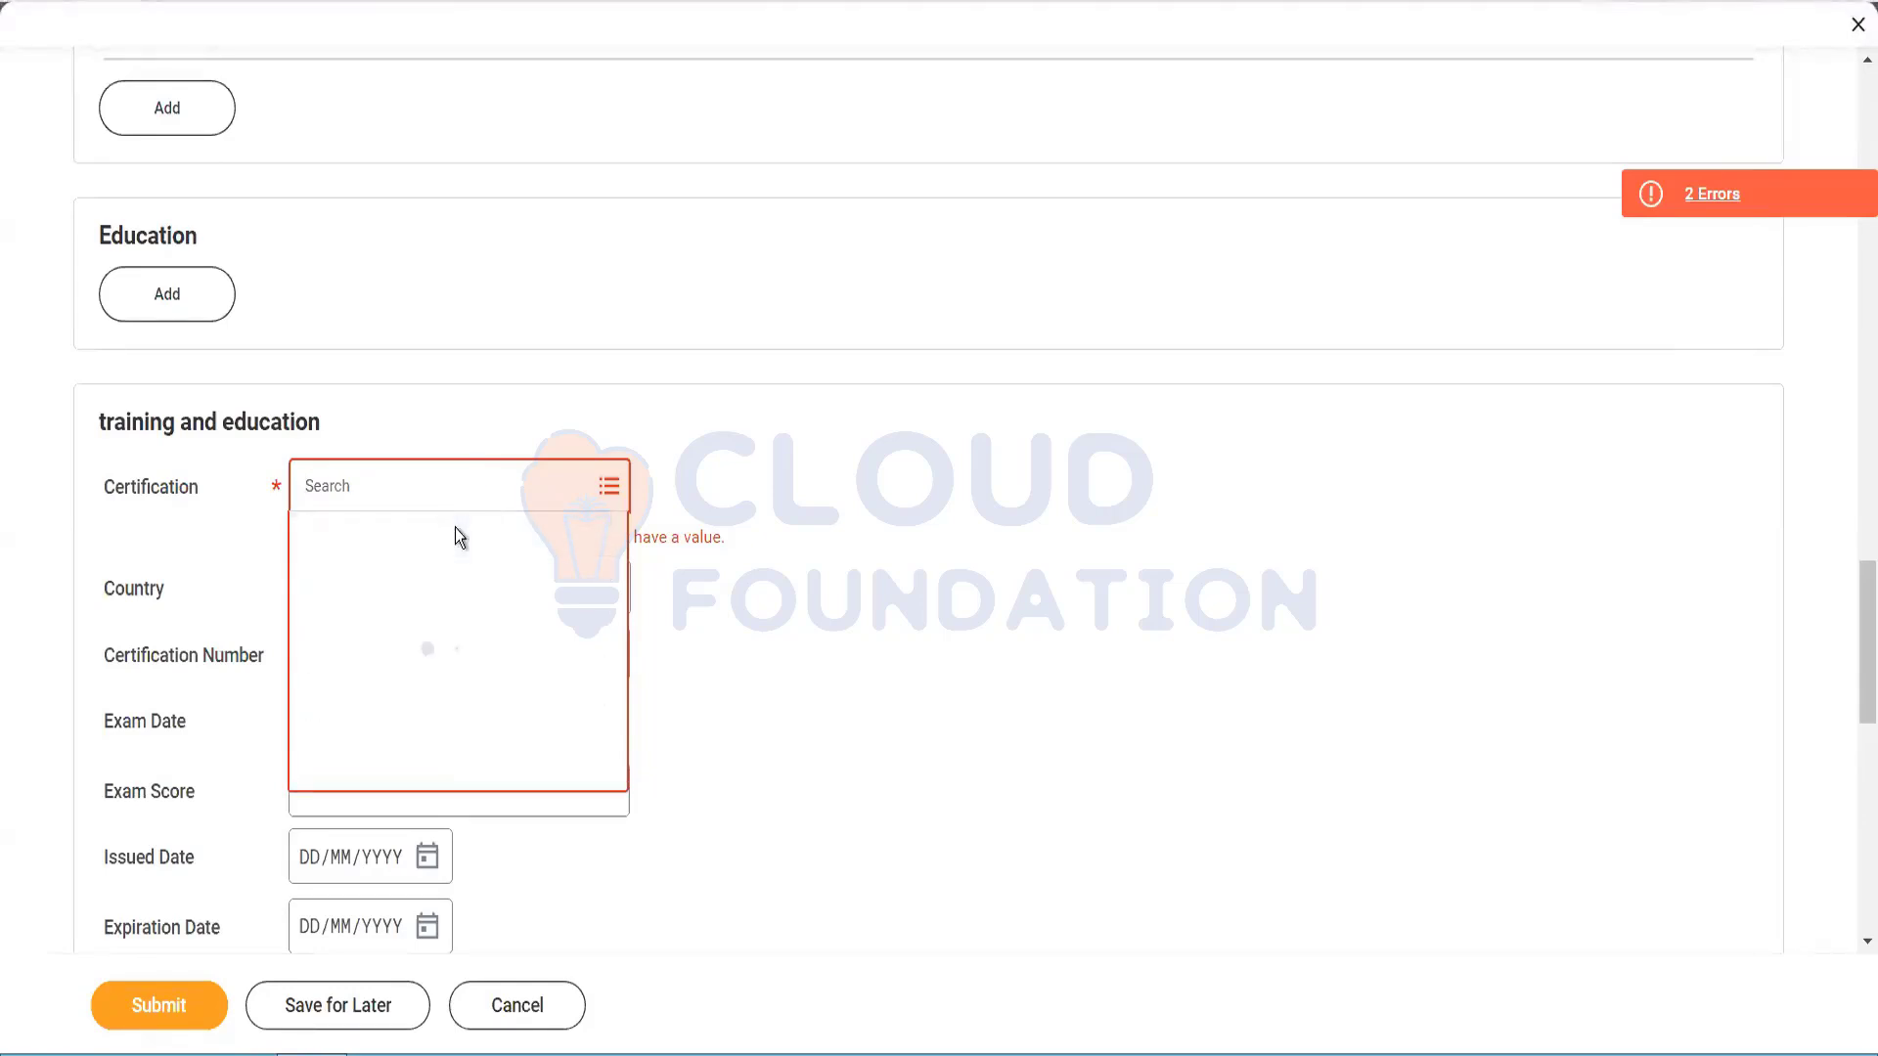
left_click(431, 638)
left_click(439, 590)
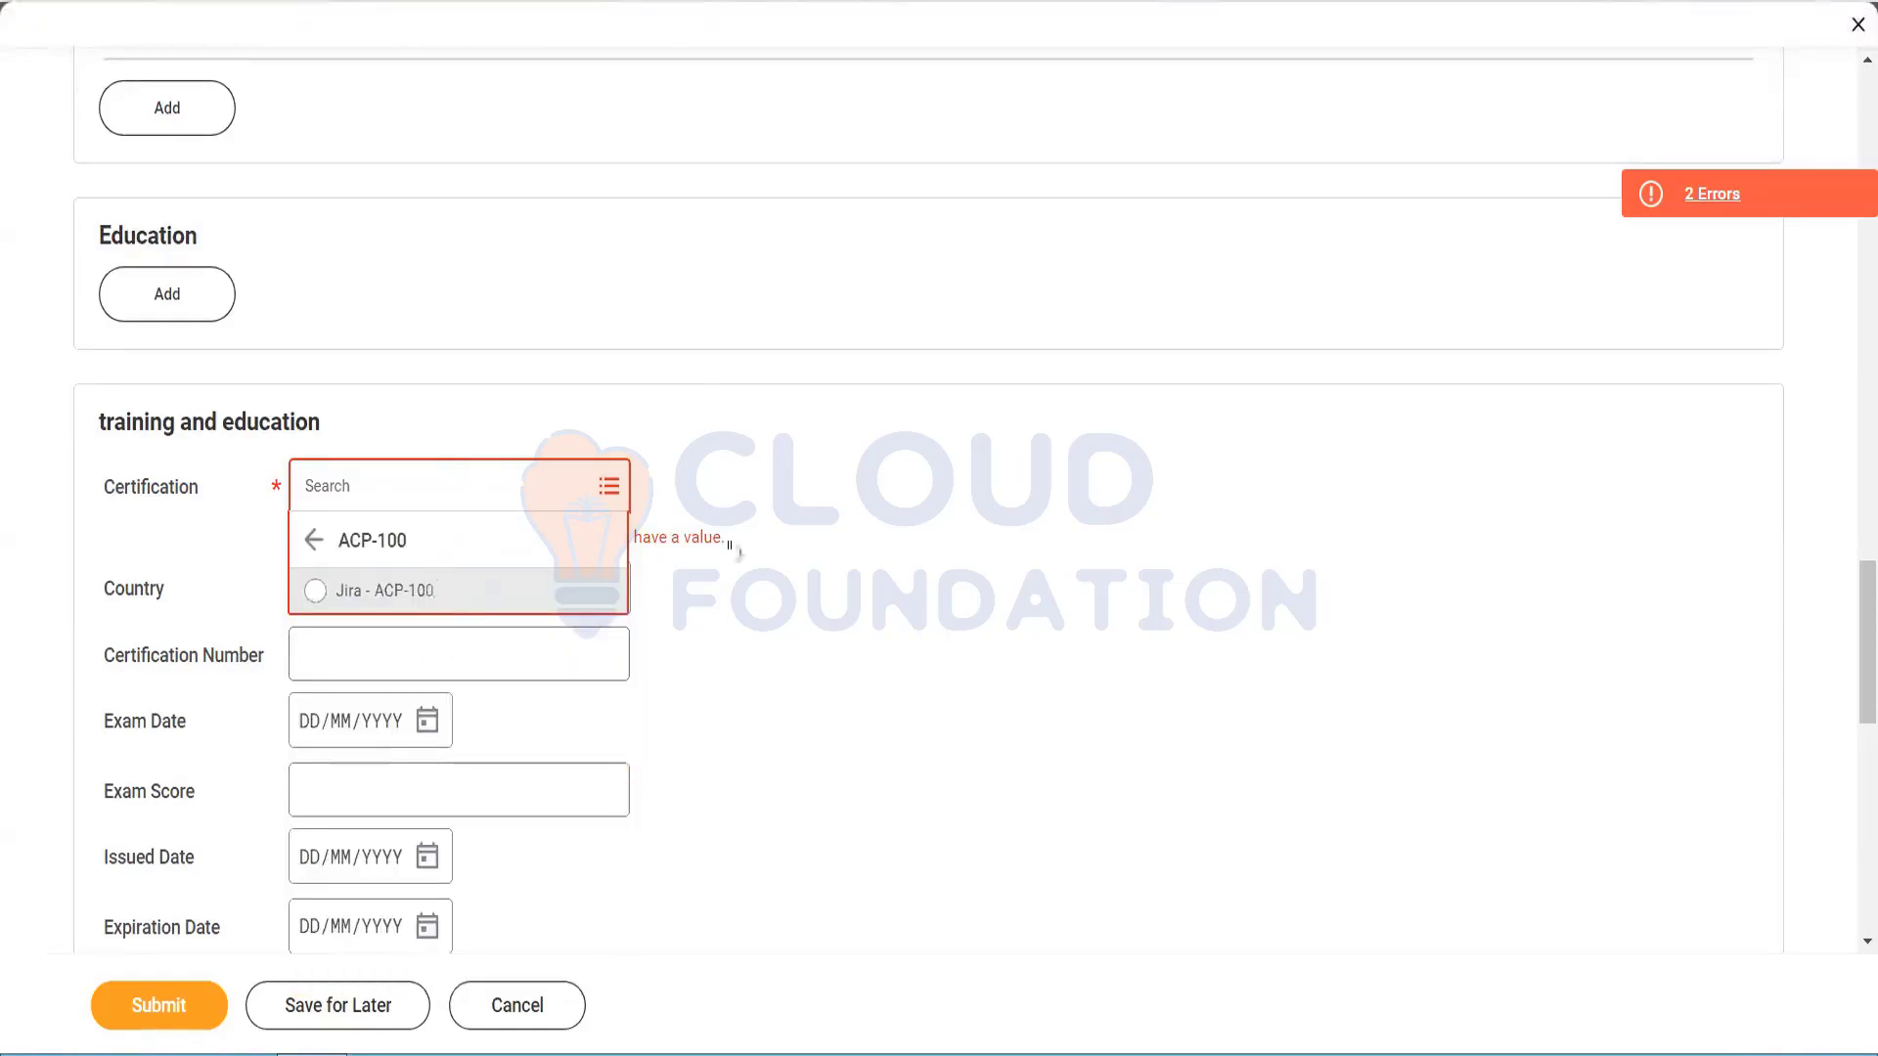
left_click(763, 598)
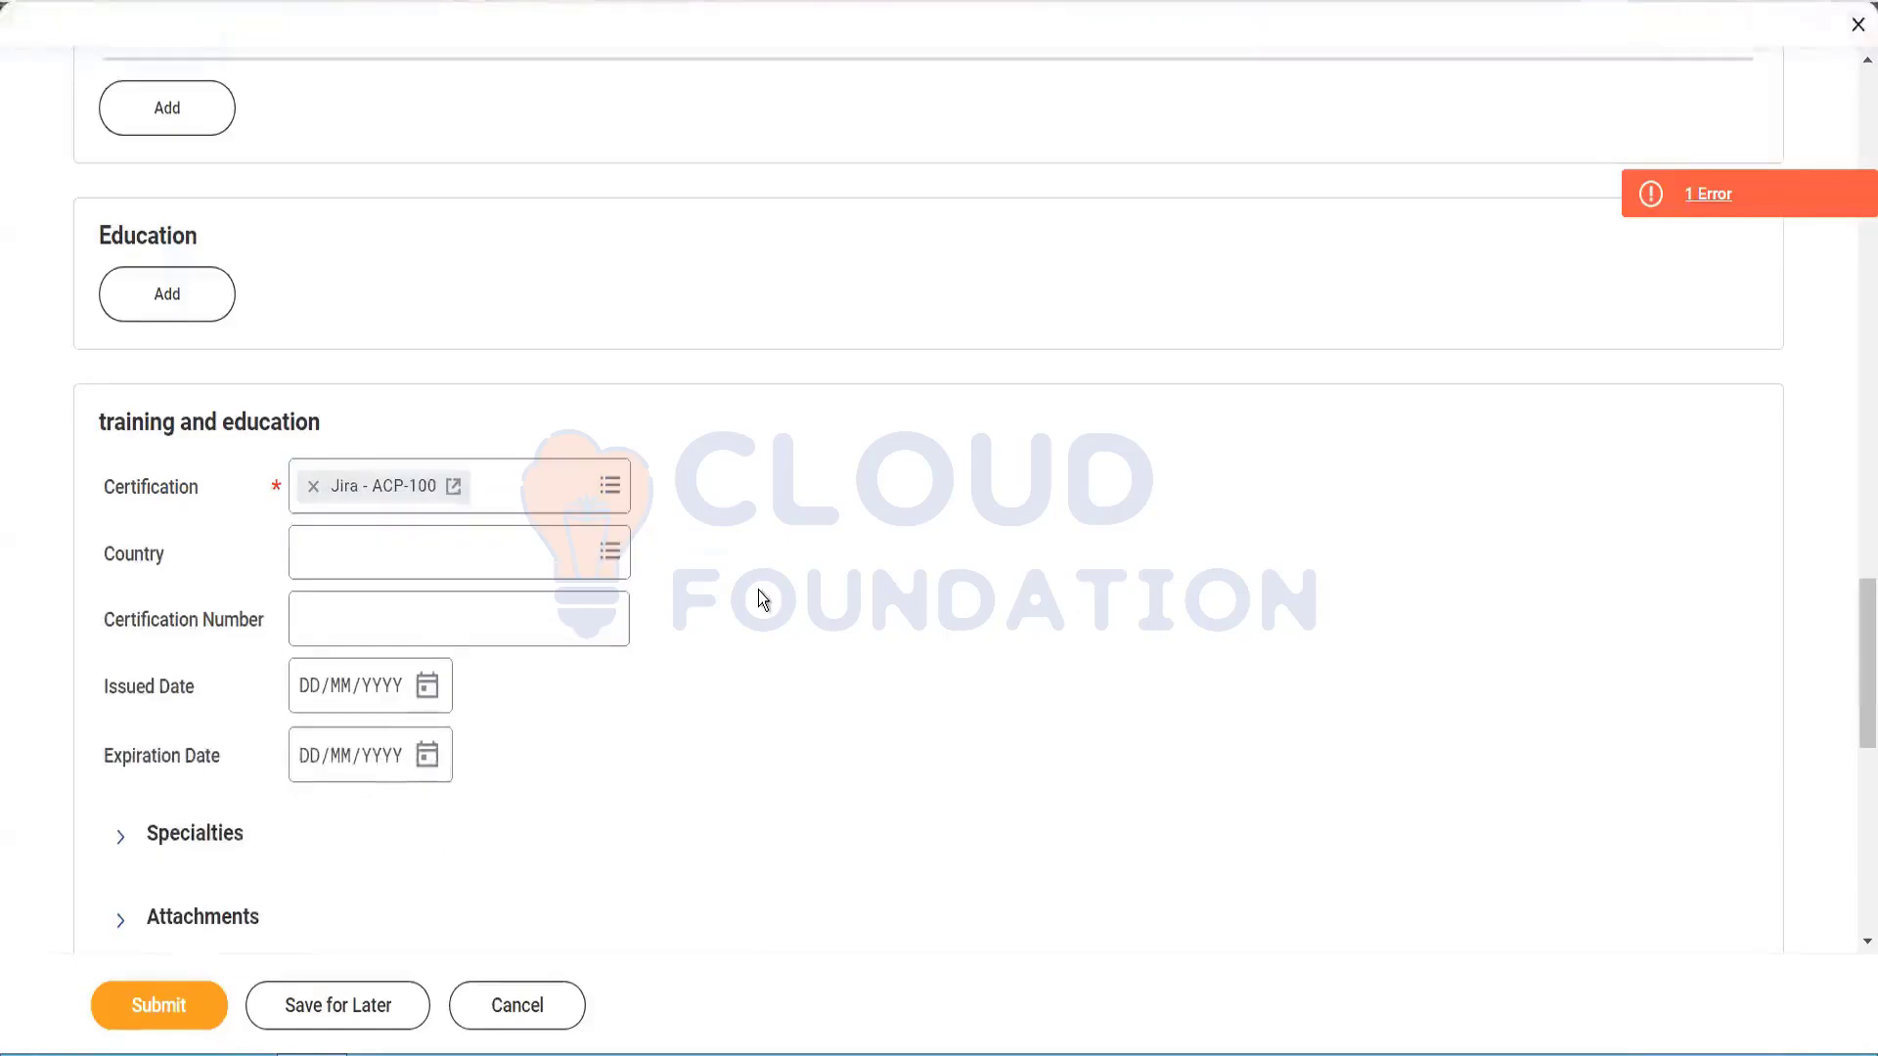
Step: Set the candidate's language to English and mark it Fluent
left_click_drag(1853, 675, 1861, 829)
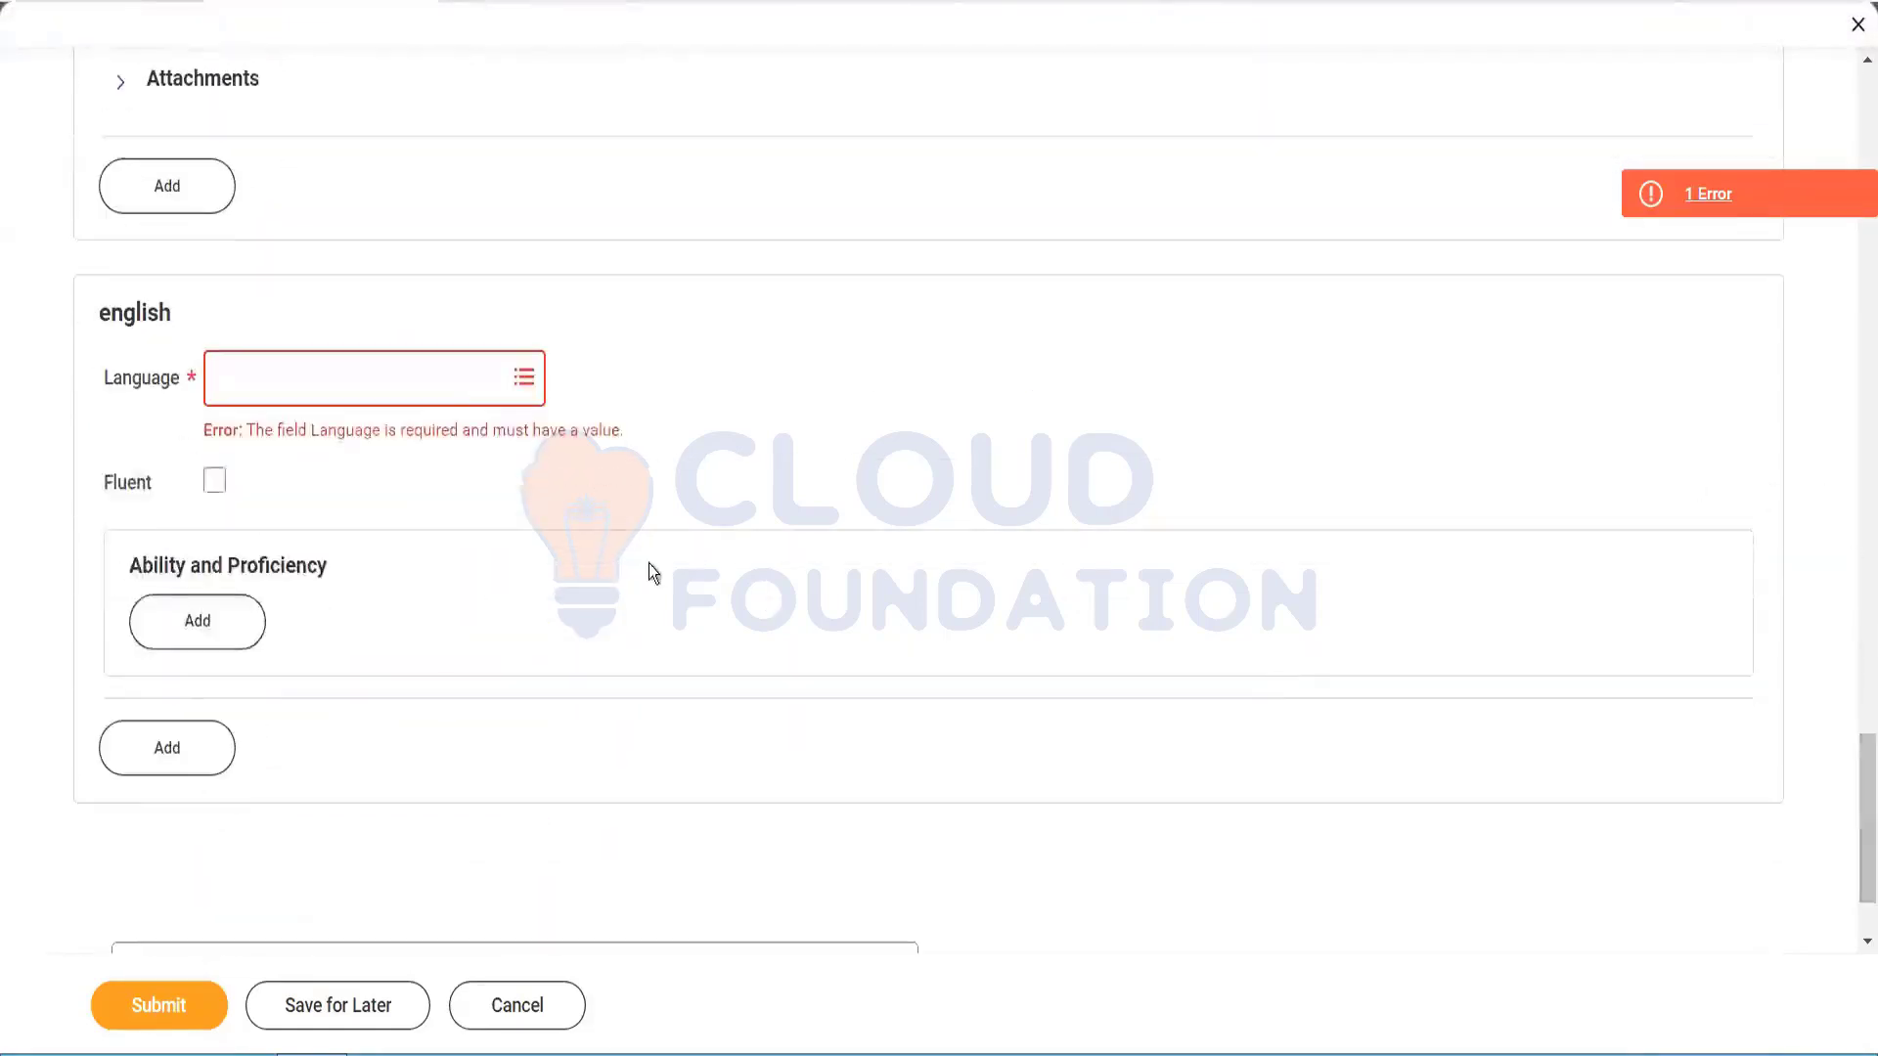
left_click(436, 390)
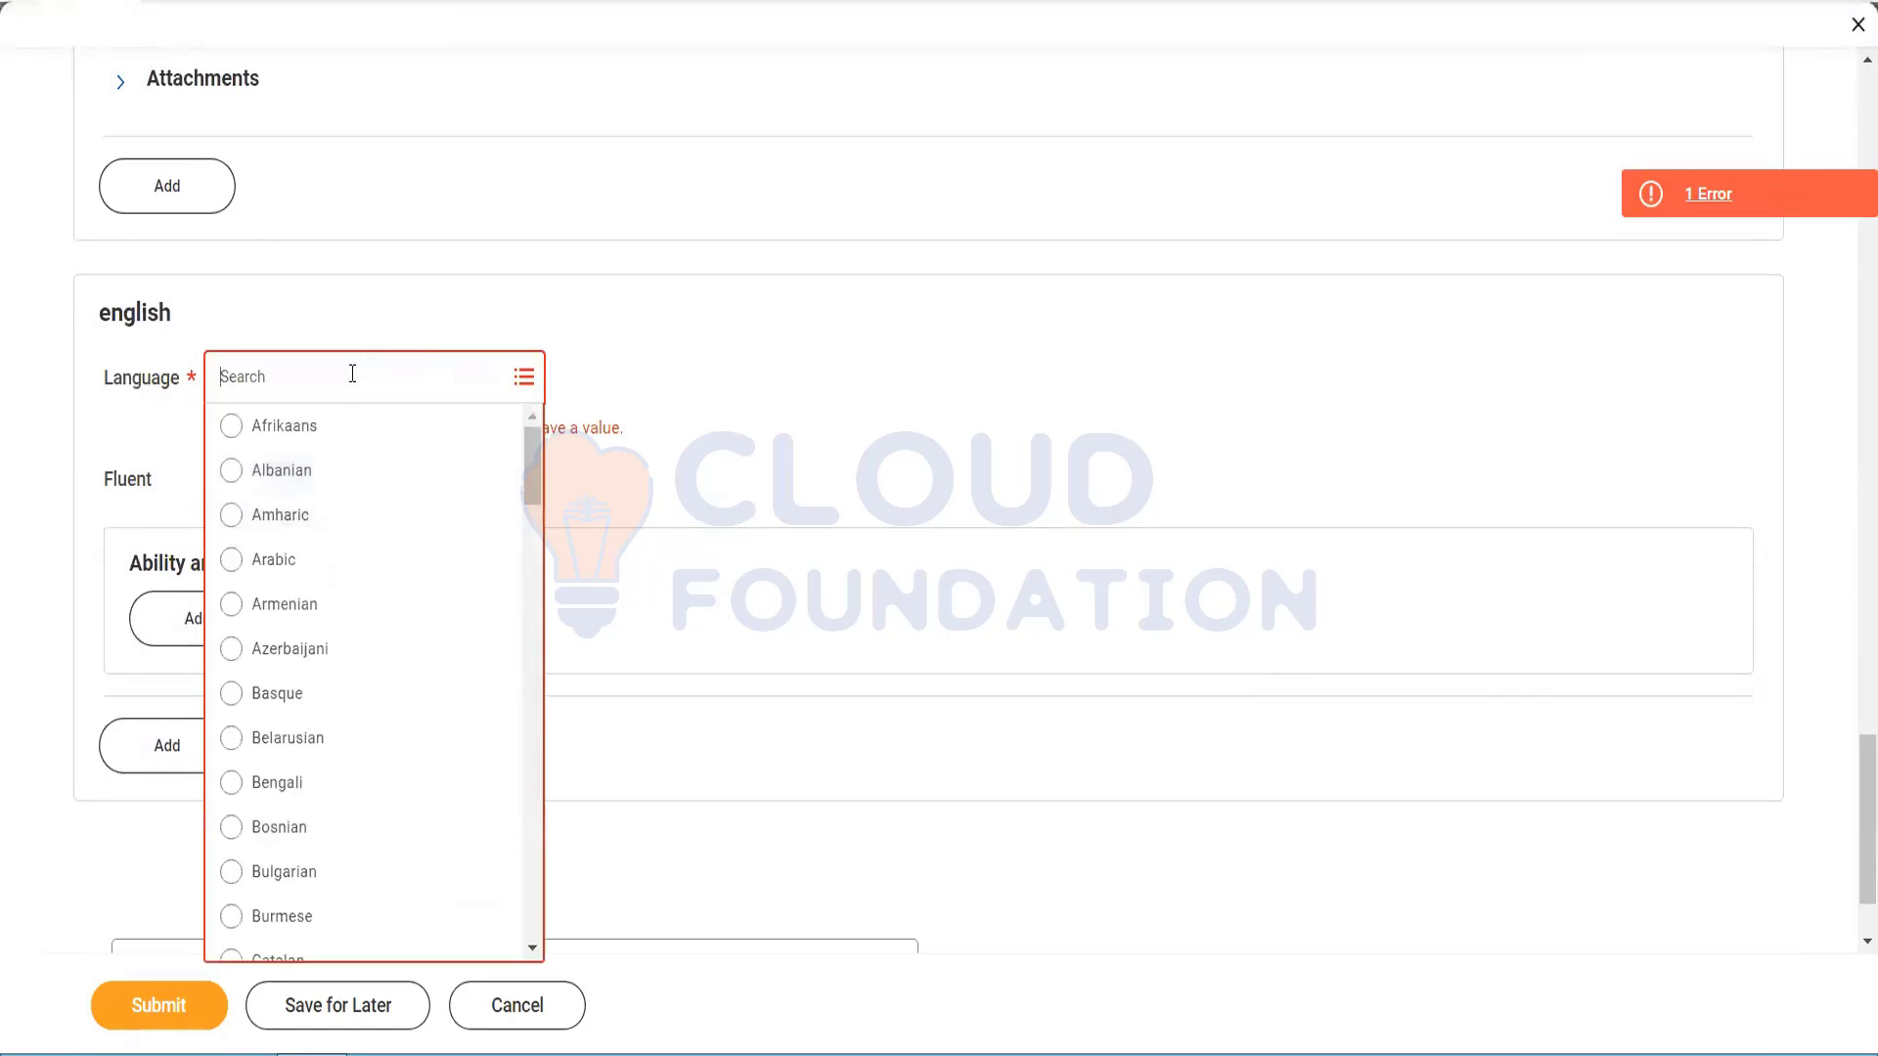
type("india")
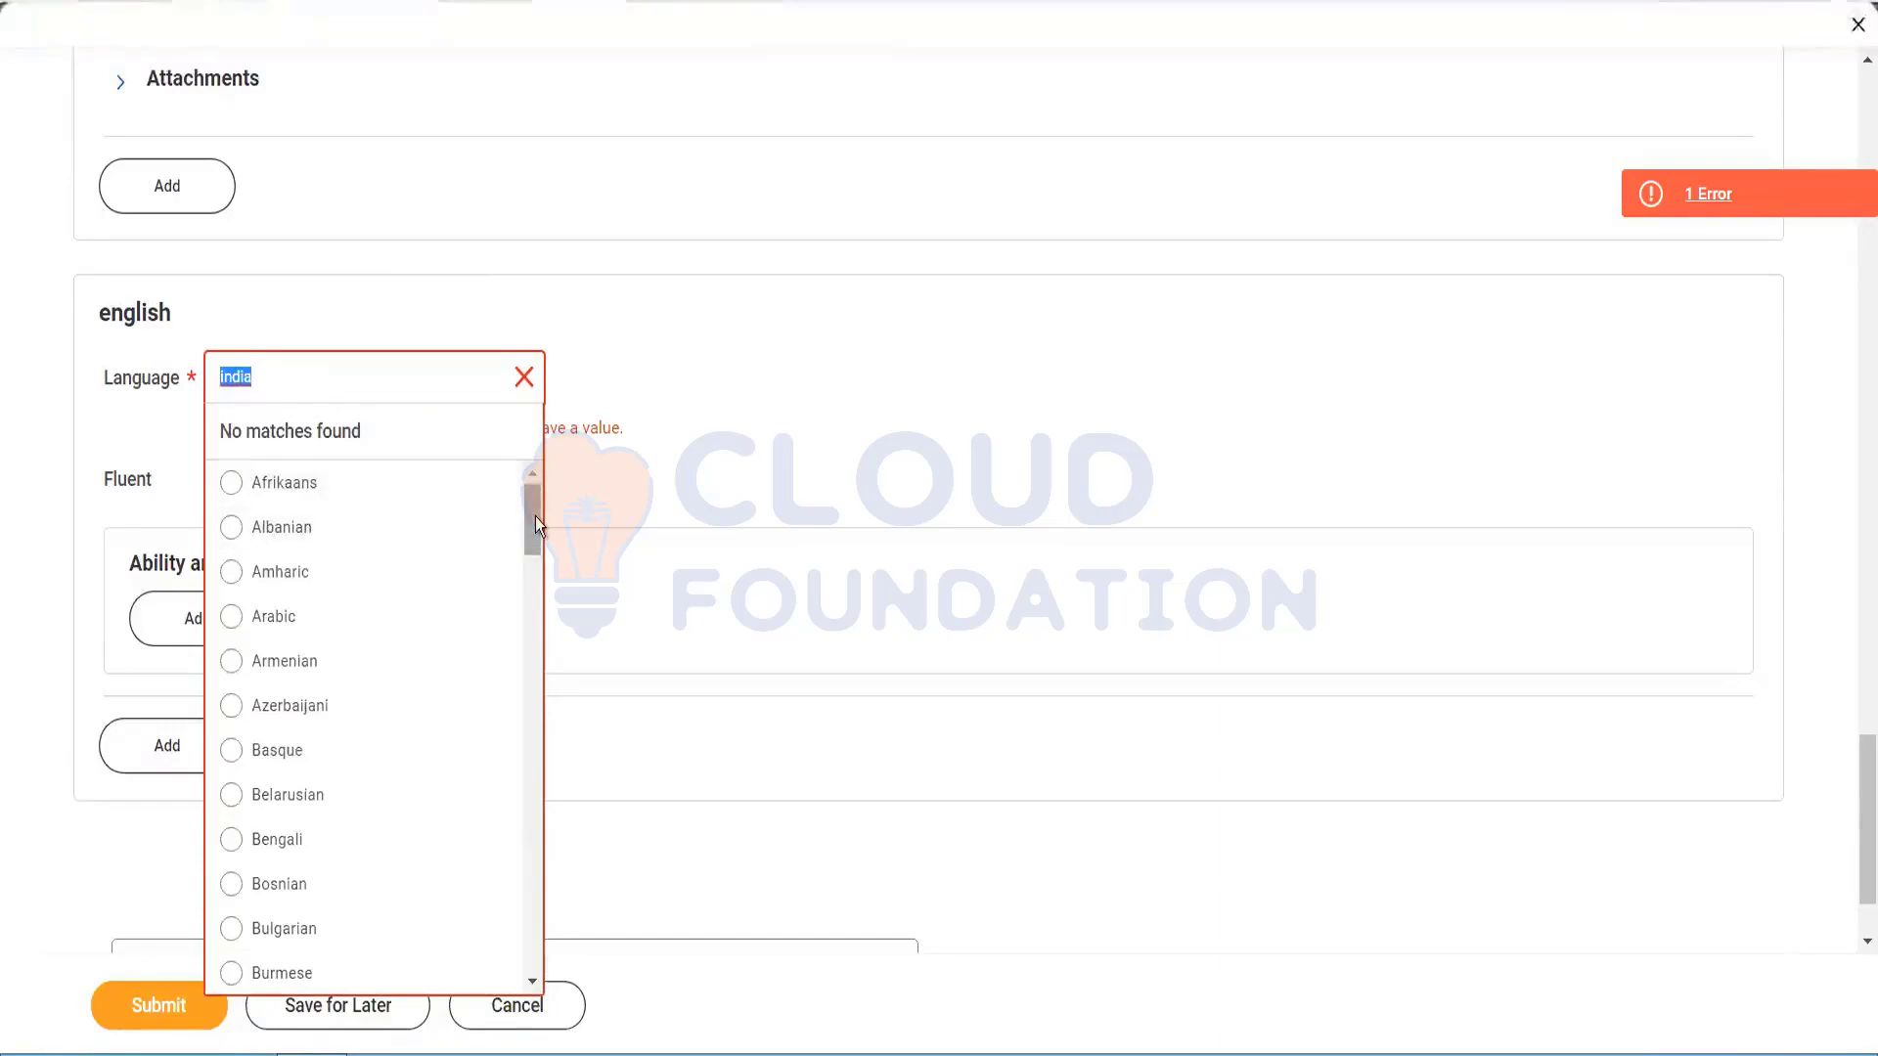
left_click(344, 371)
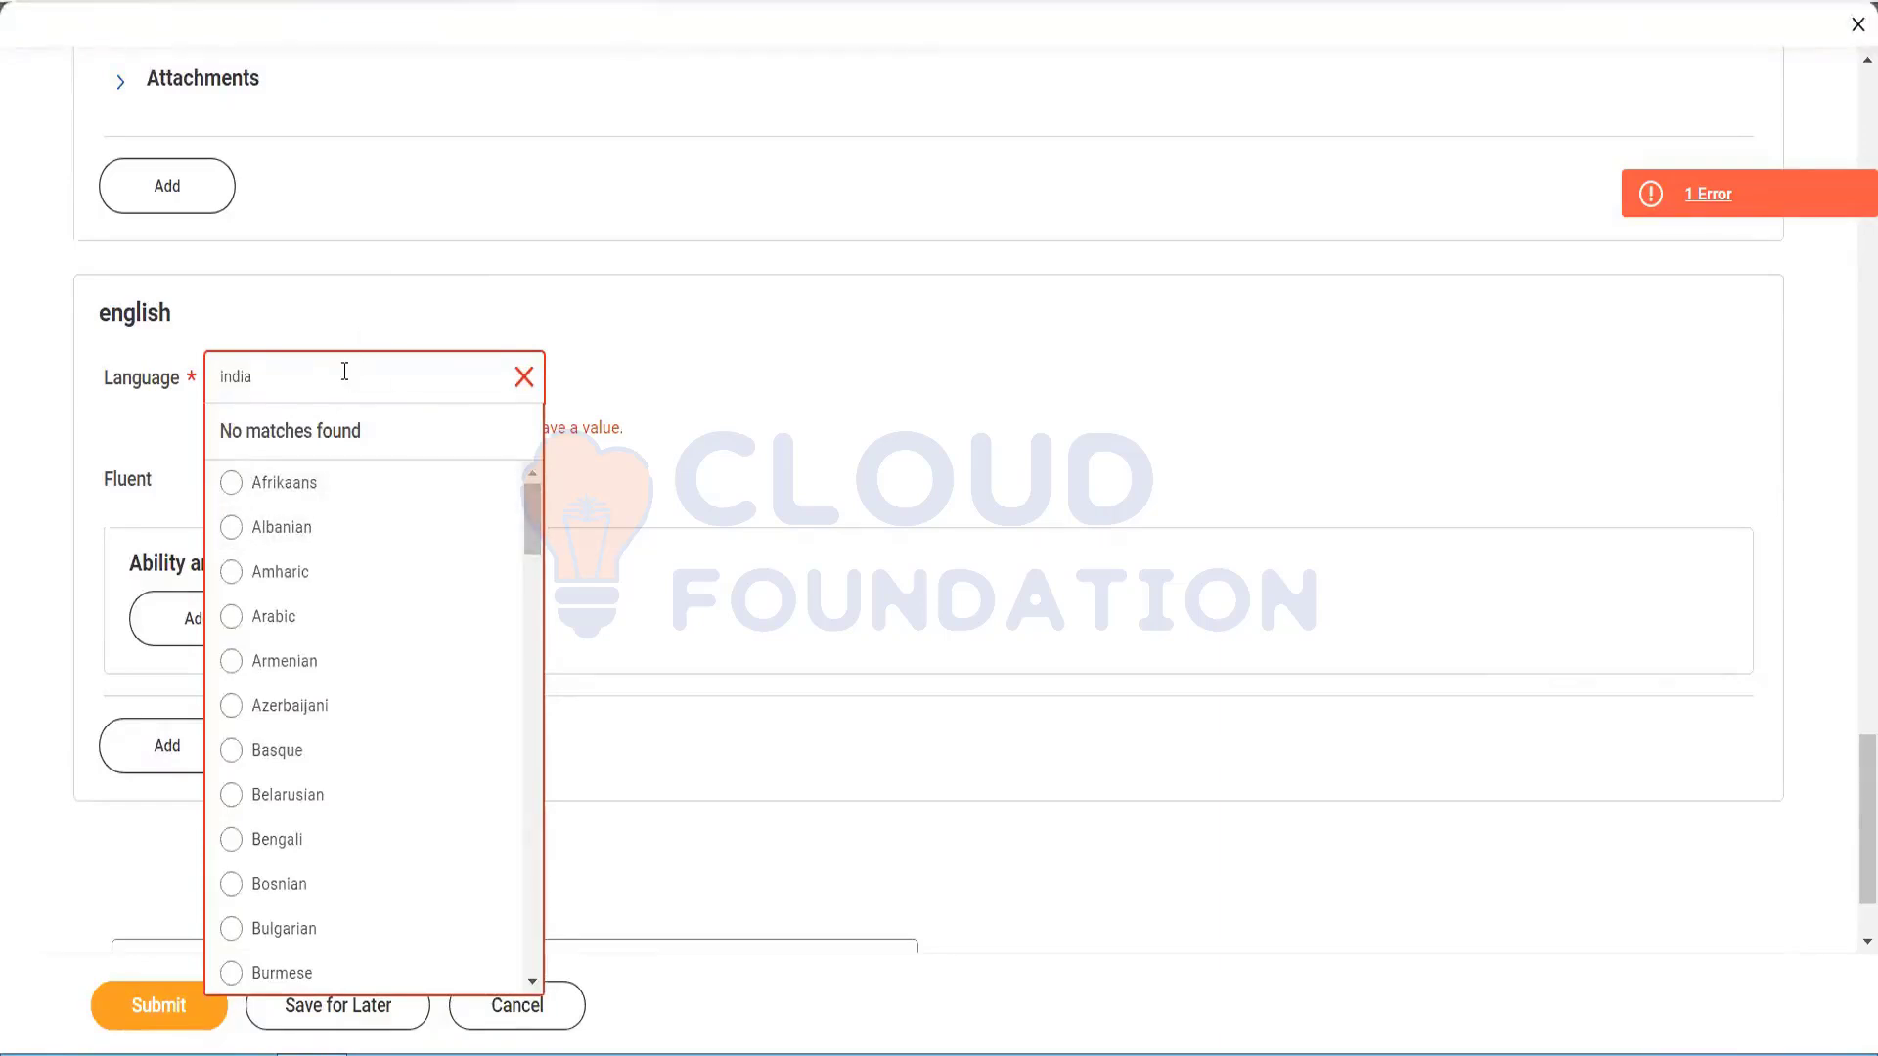
double_click(344, 371)
type("english")
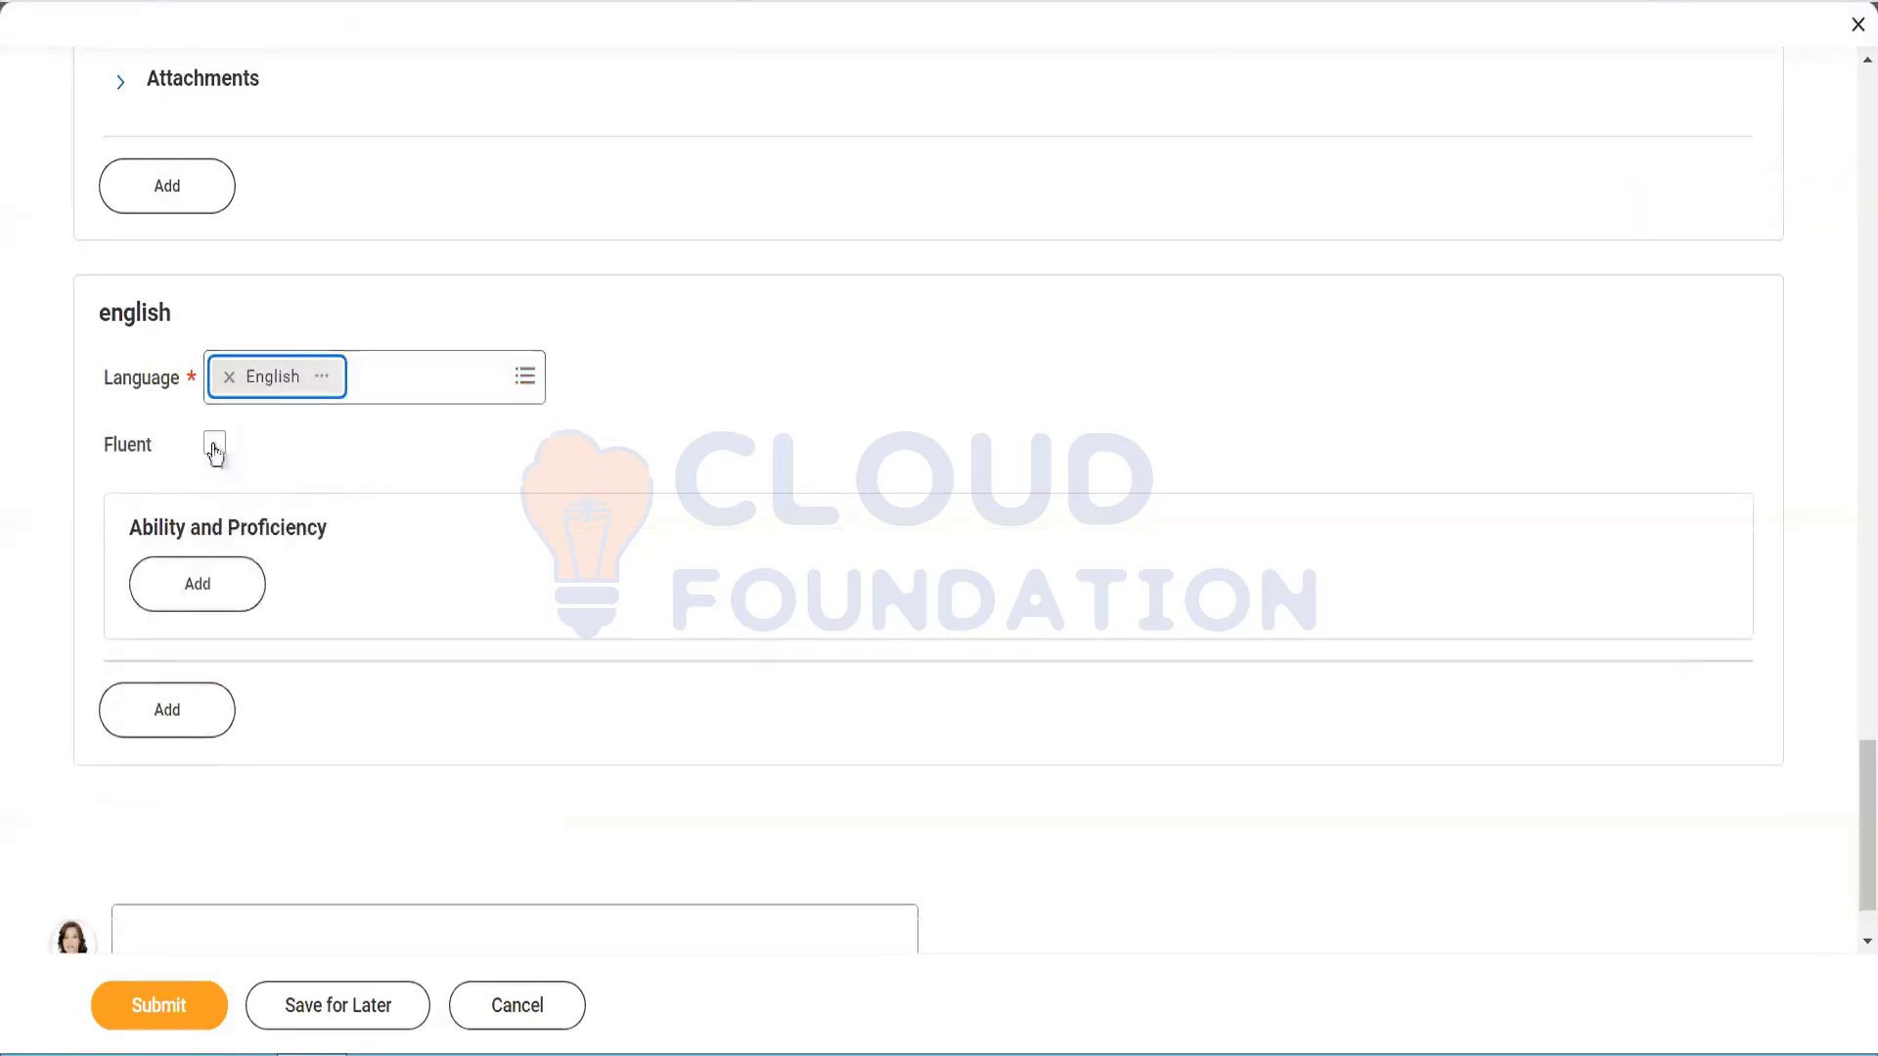
left_click(214, 448)
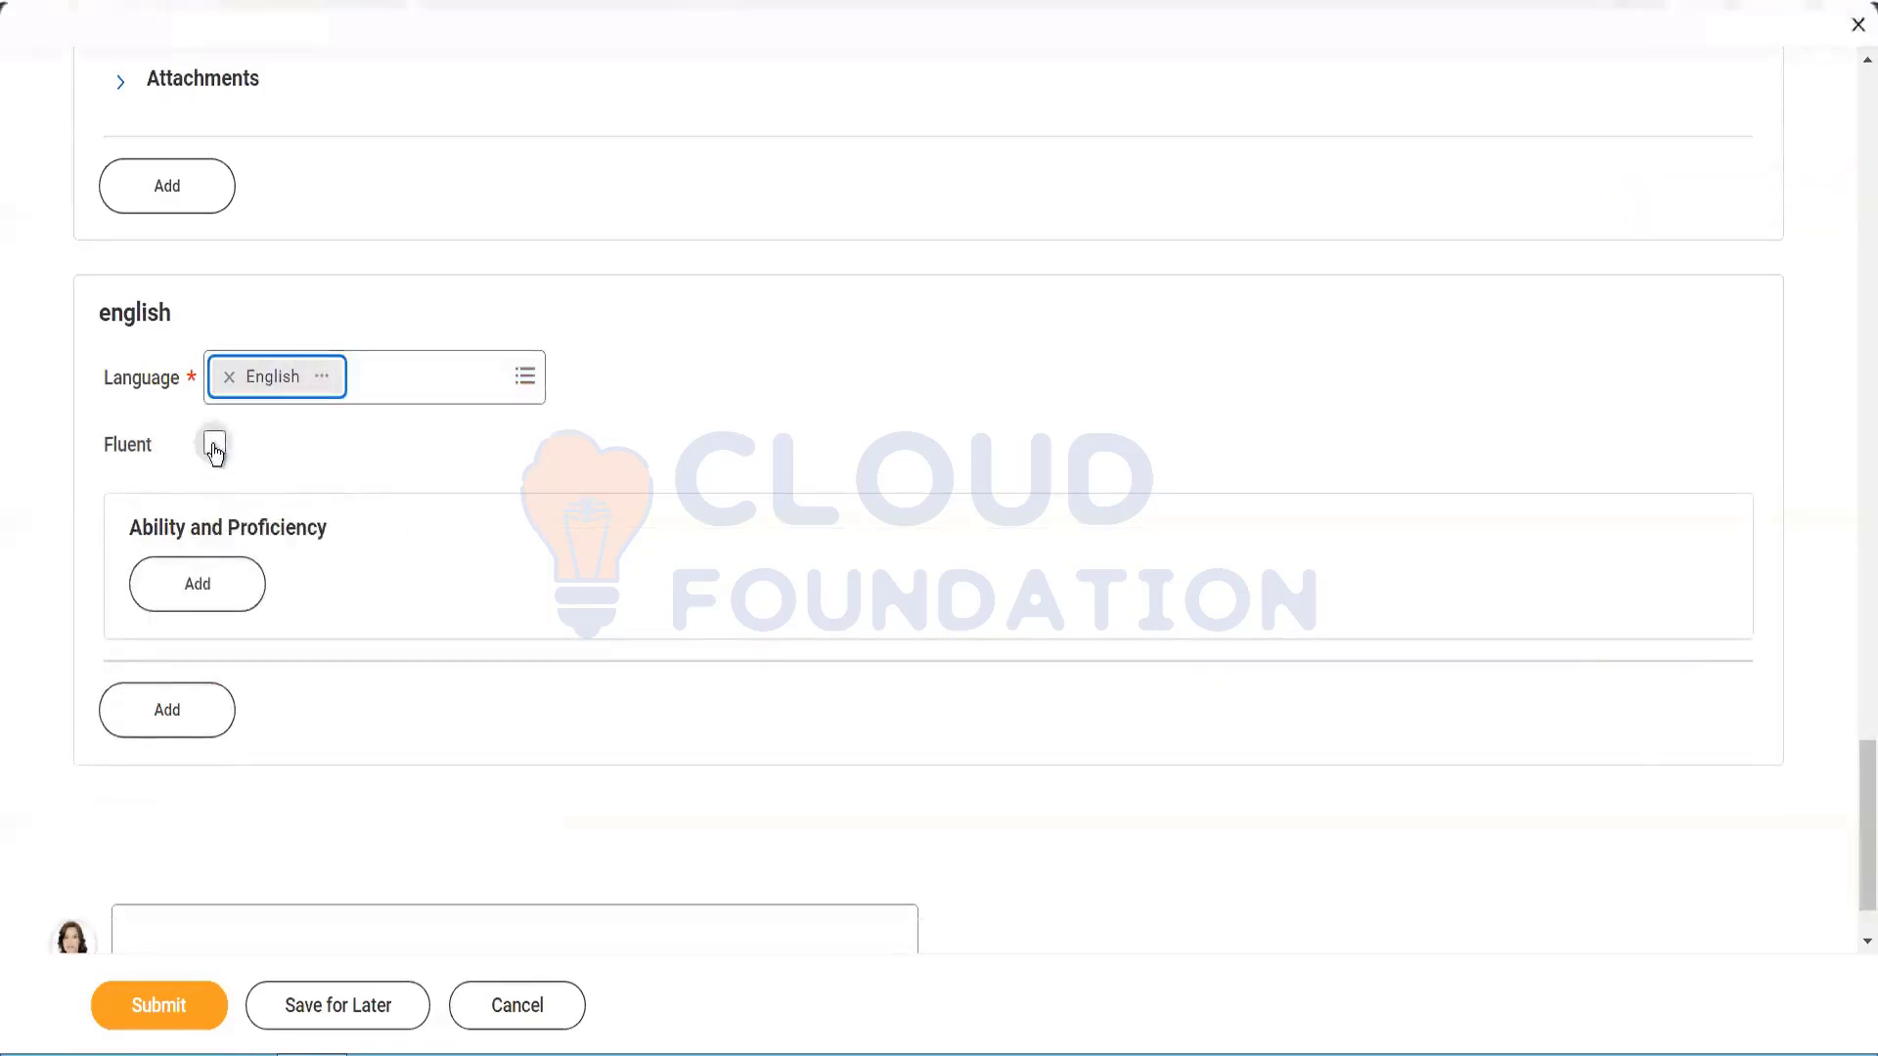
Step: Add a Reading ability at 3 - Intermediate proficiency and resubmit the form
left_click(215, 594)
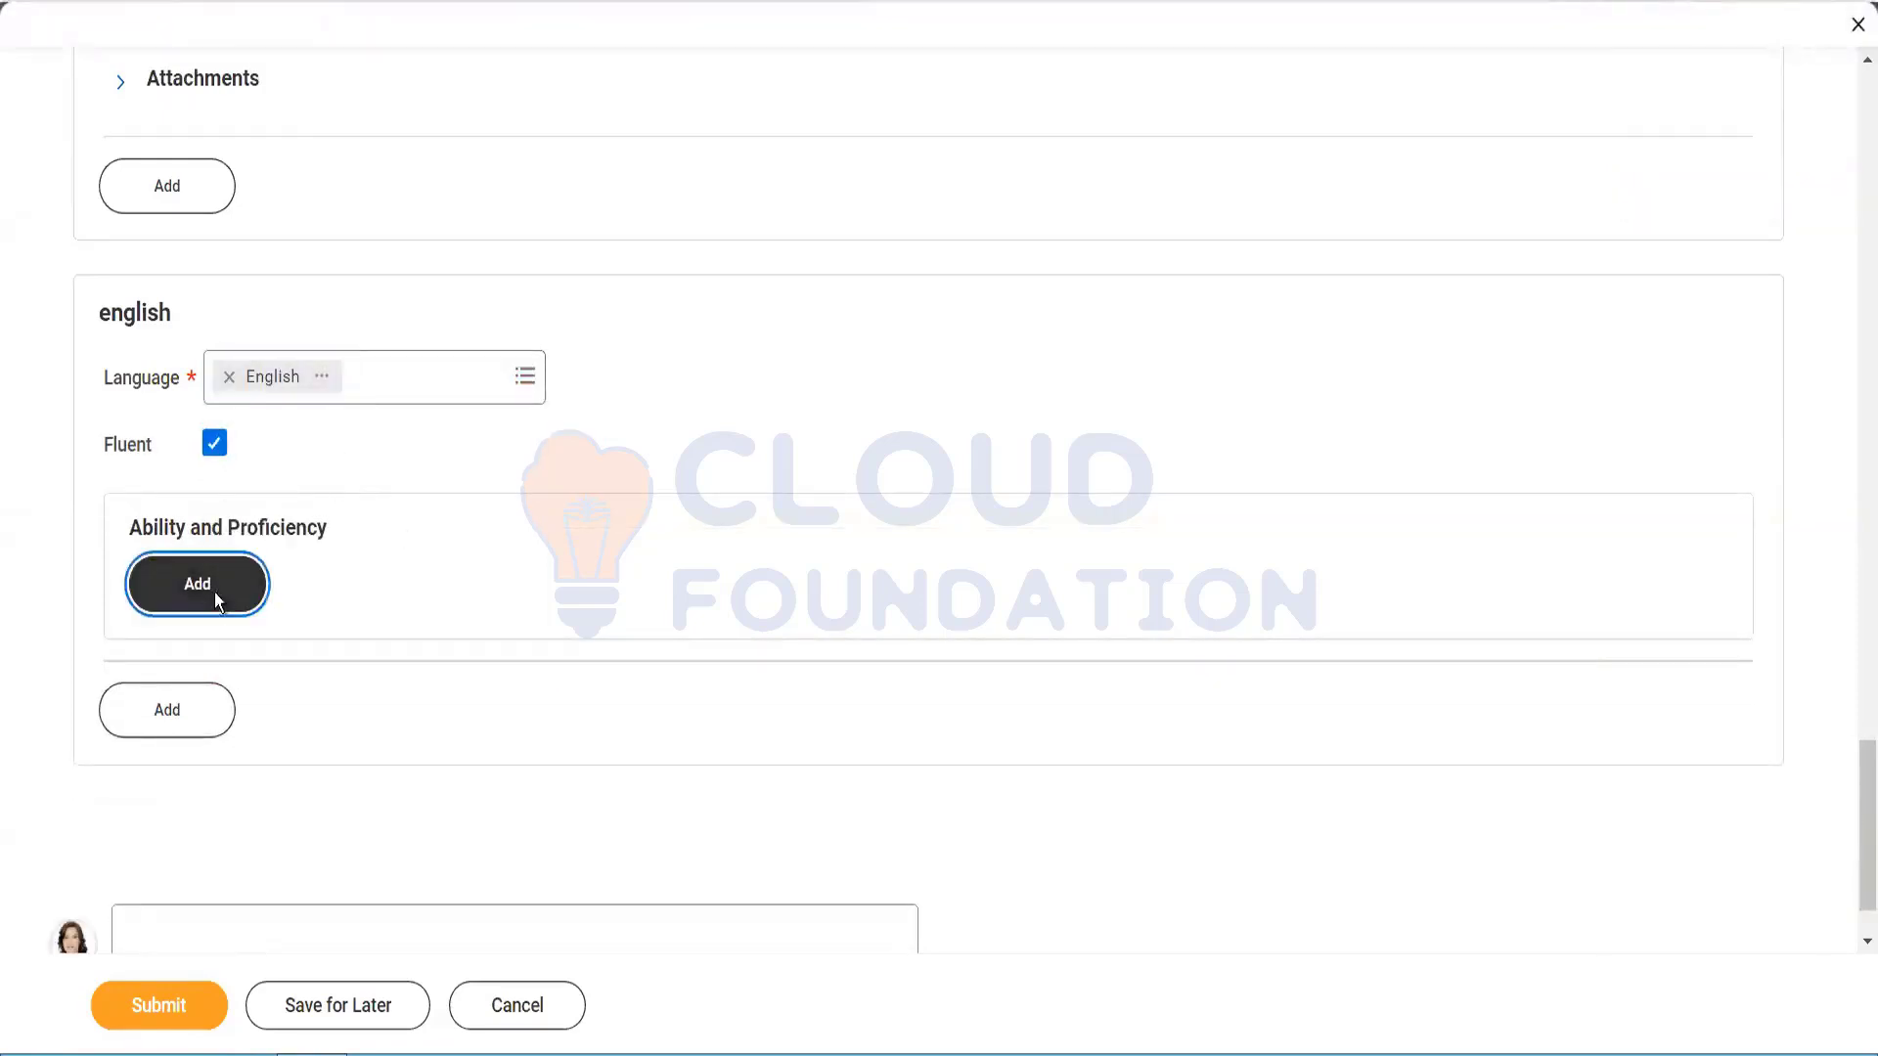
left_click(354, 598)
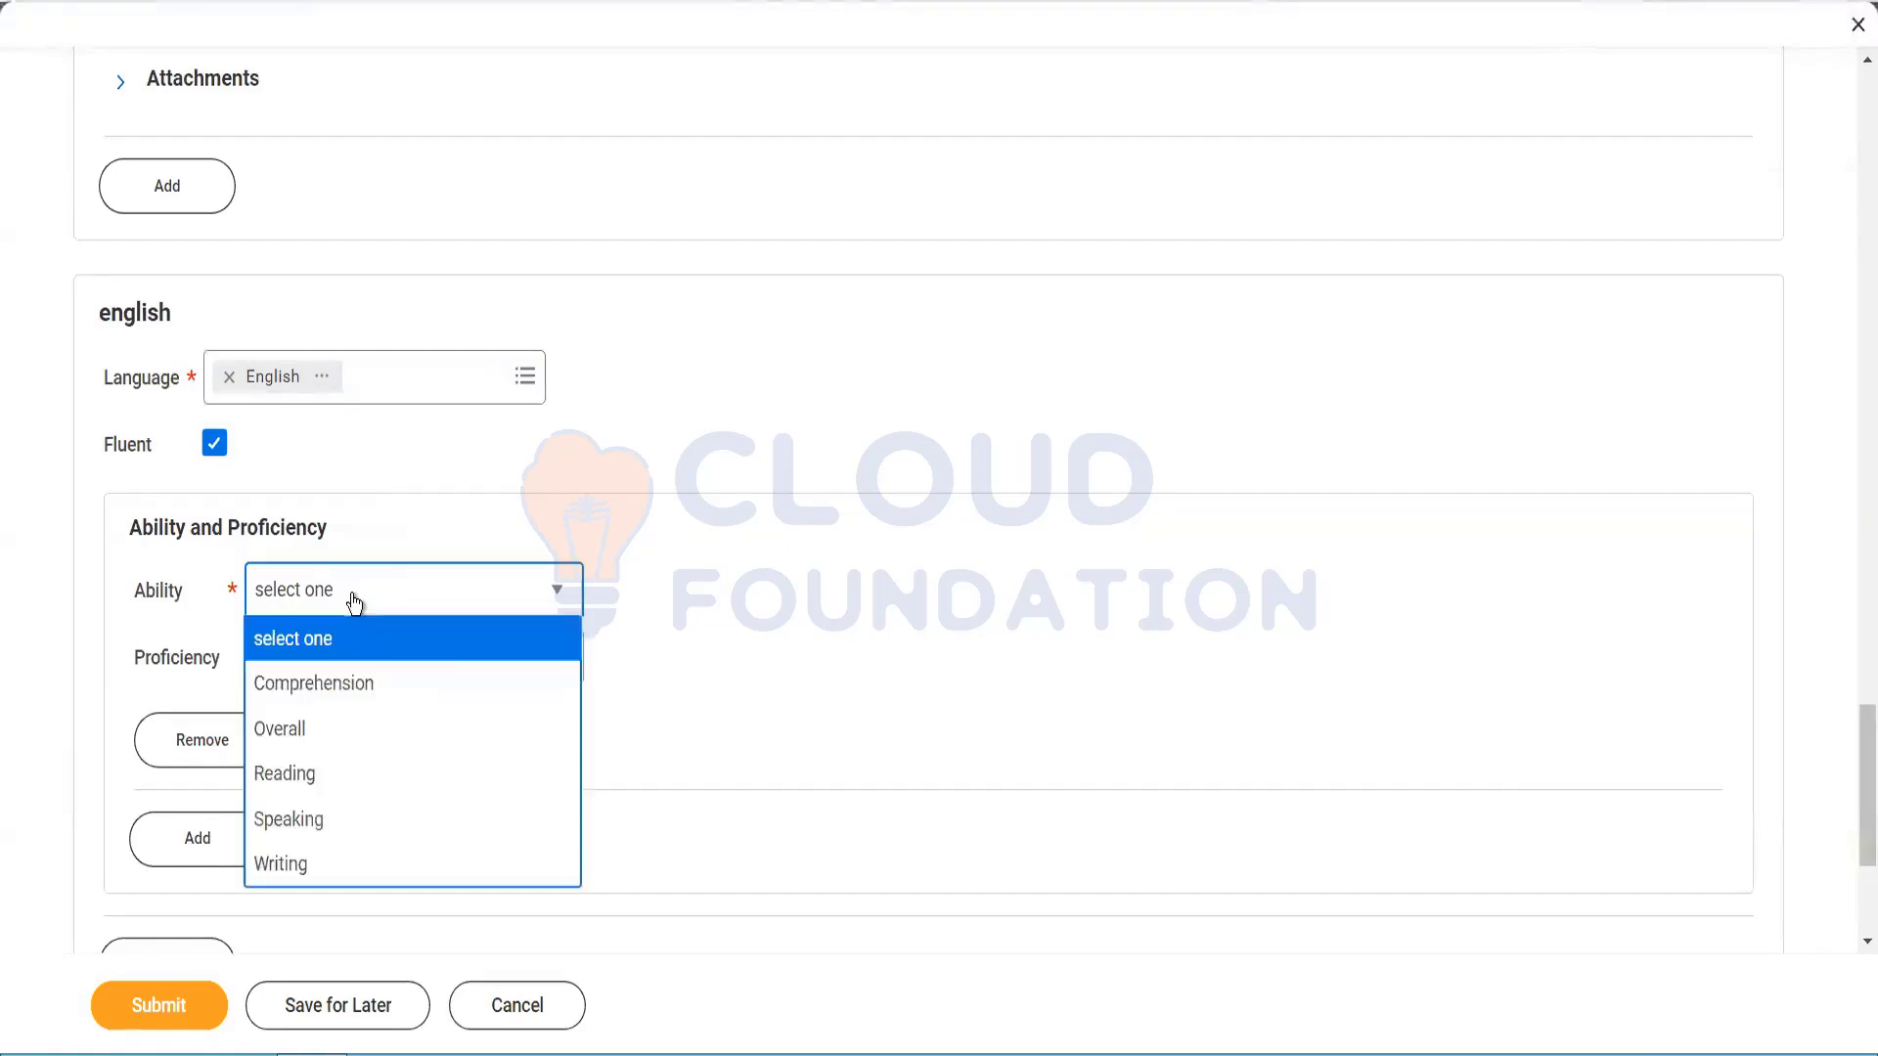
left_click(373, 773)
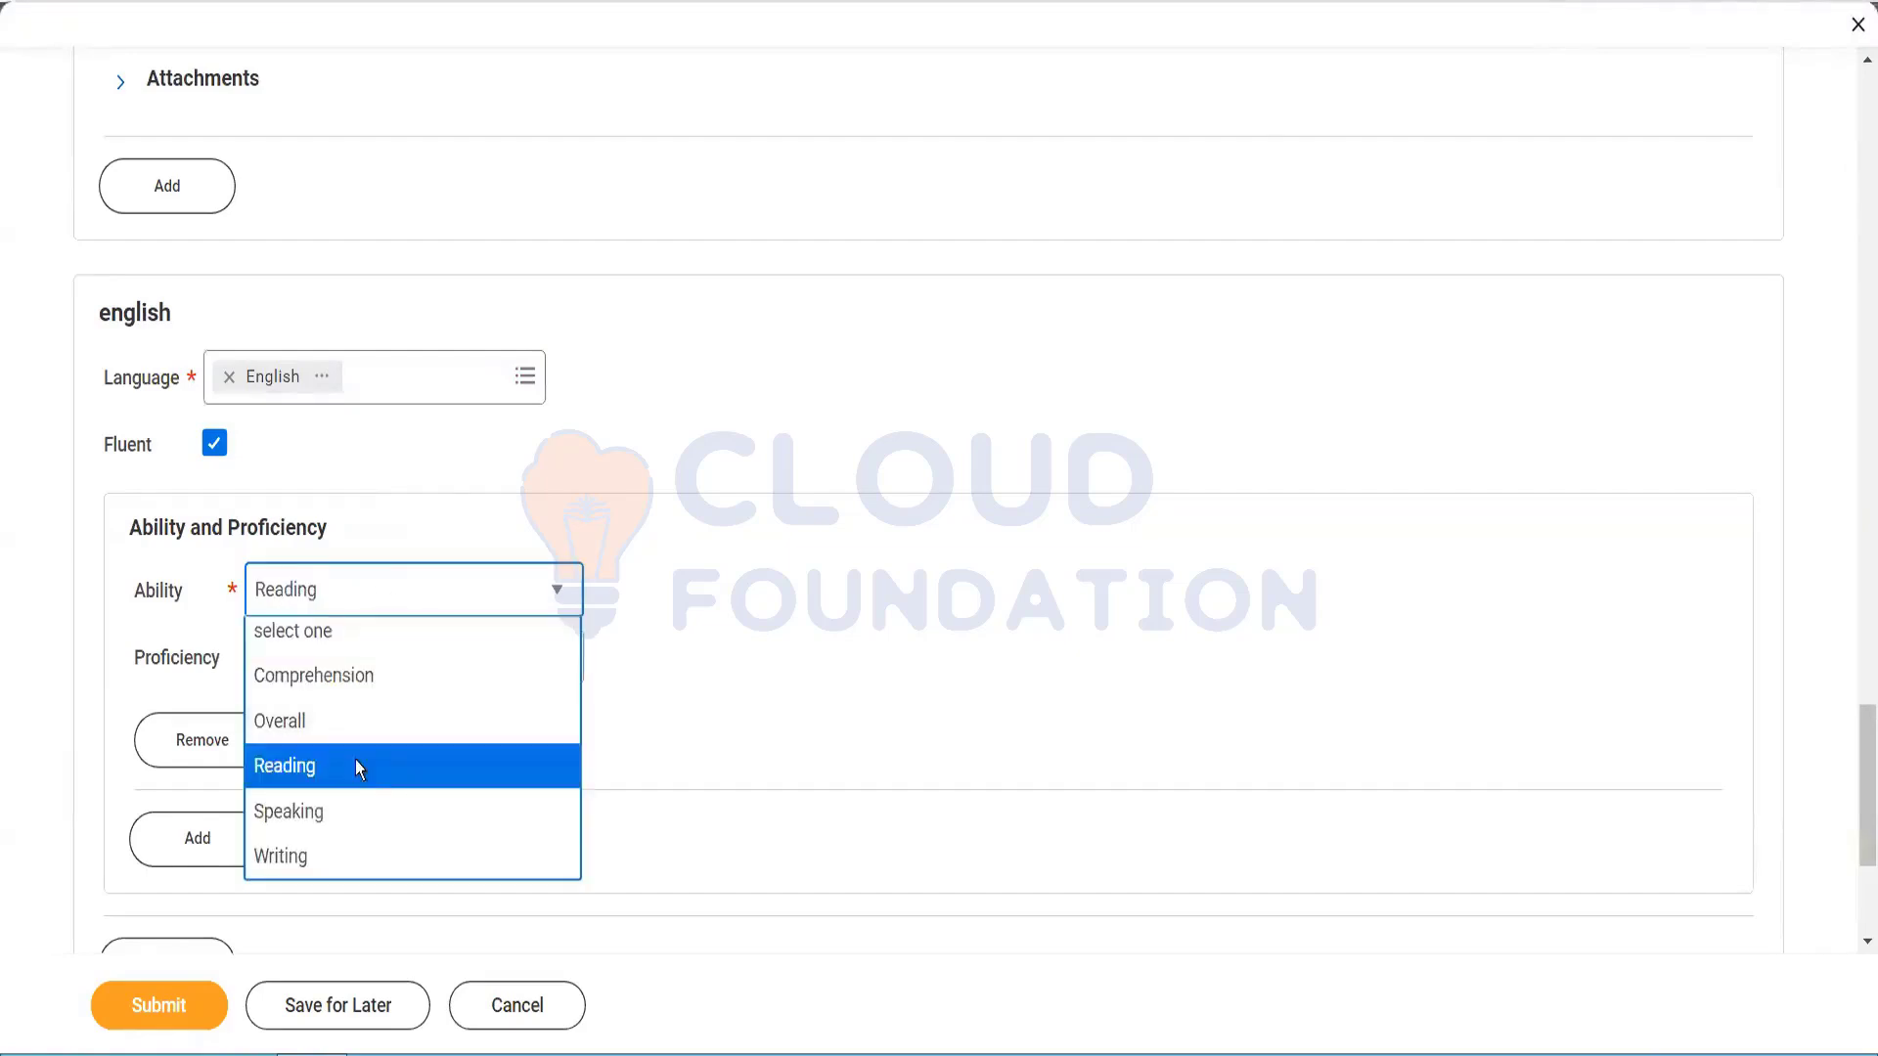
left_click(411, 666)
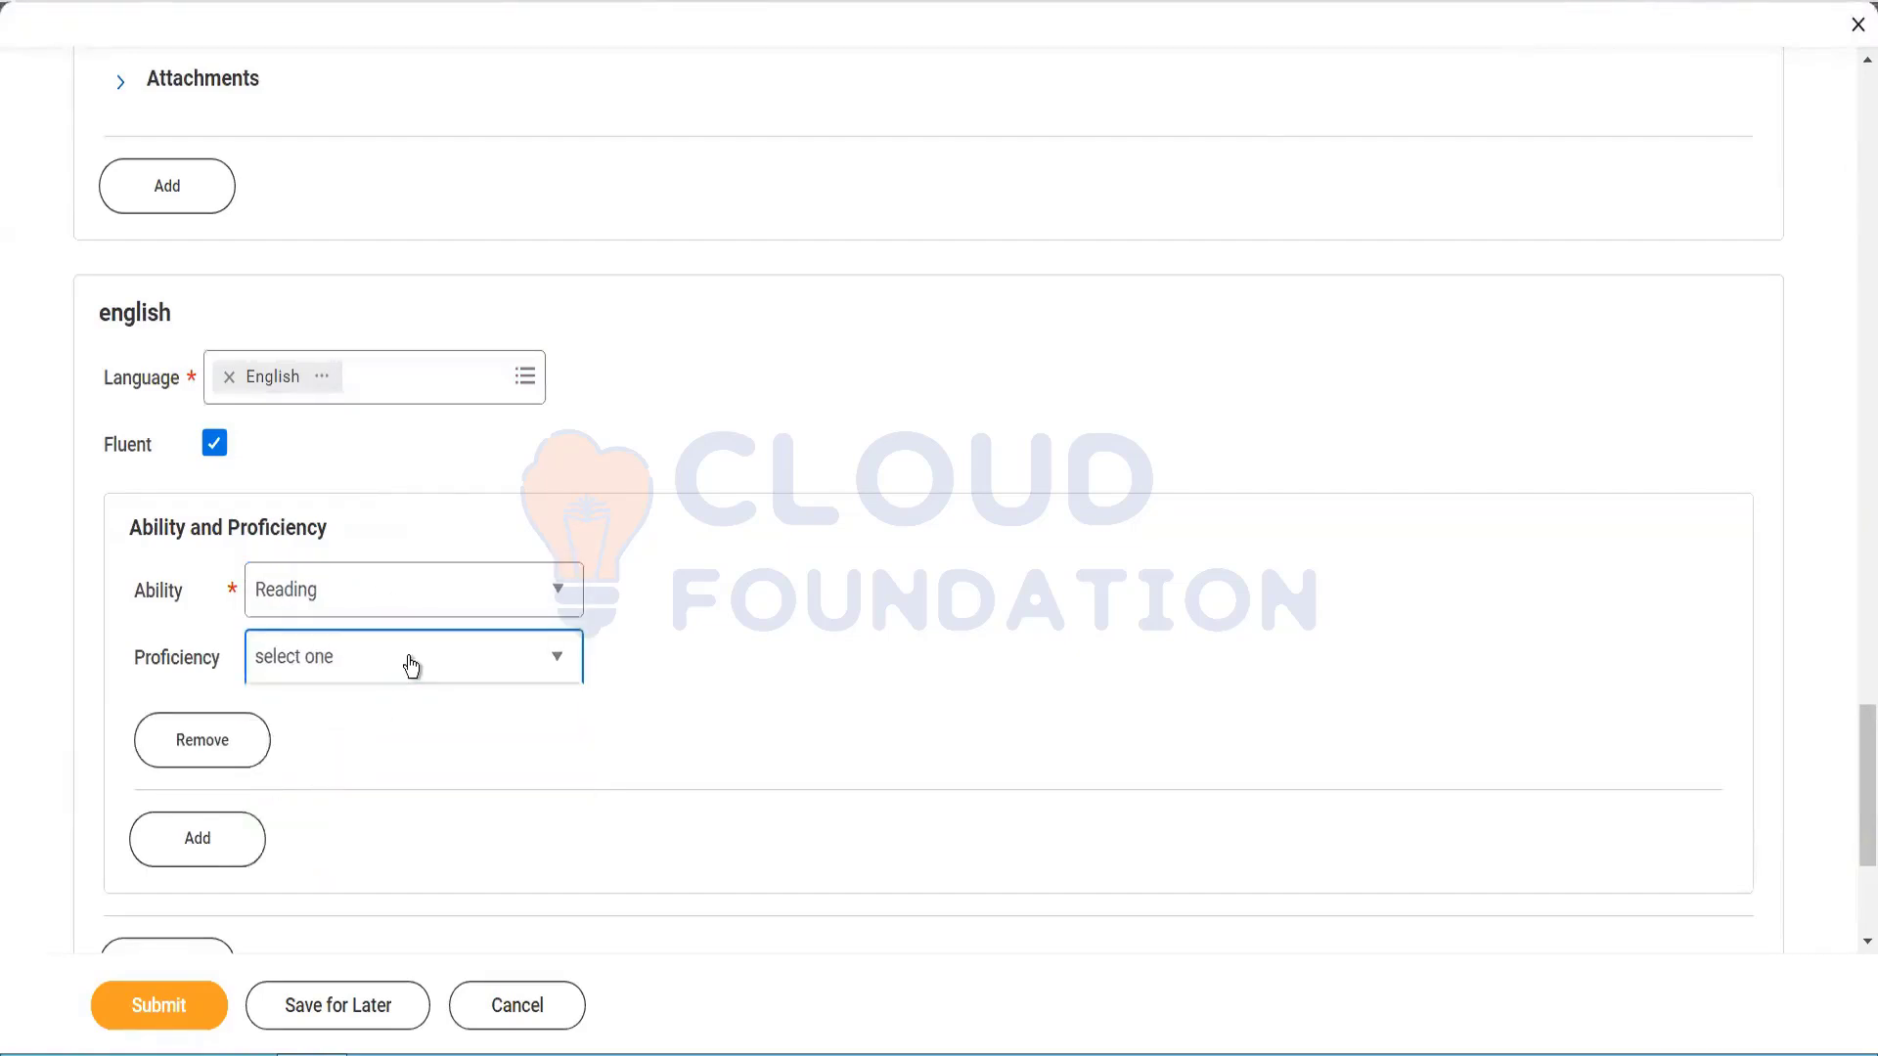
left_click(407, 662)
left_click(346, 851)
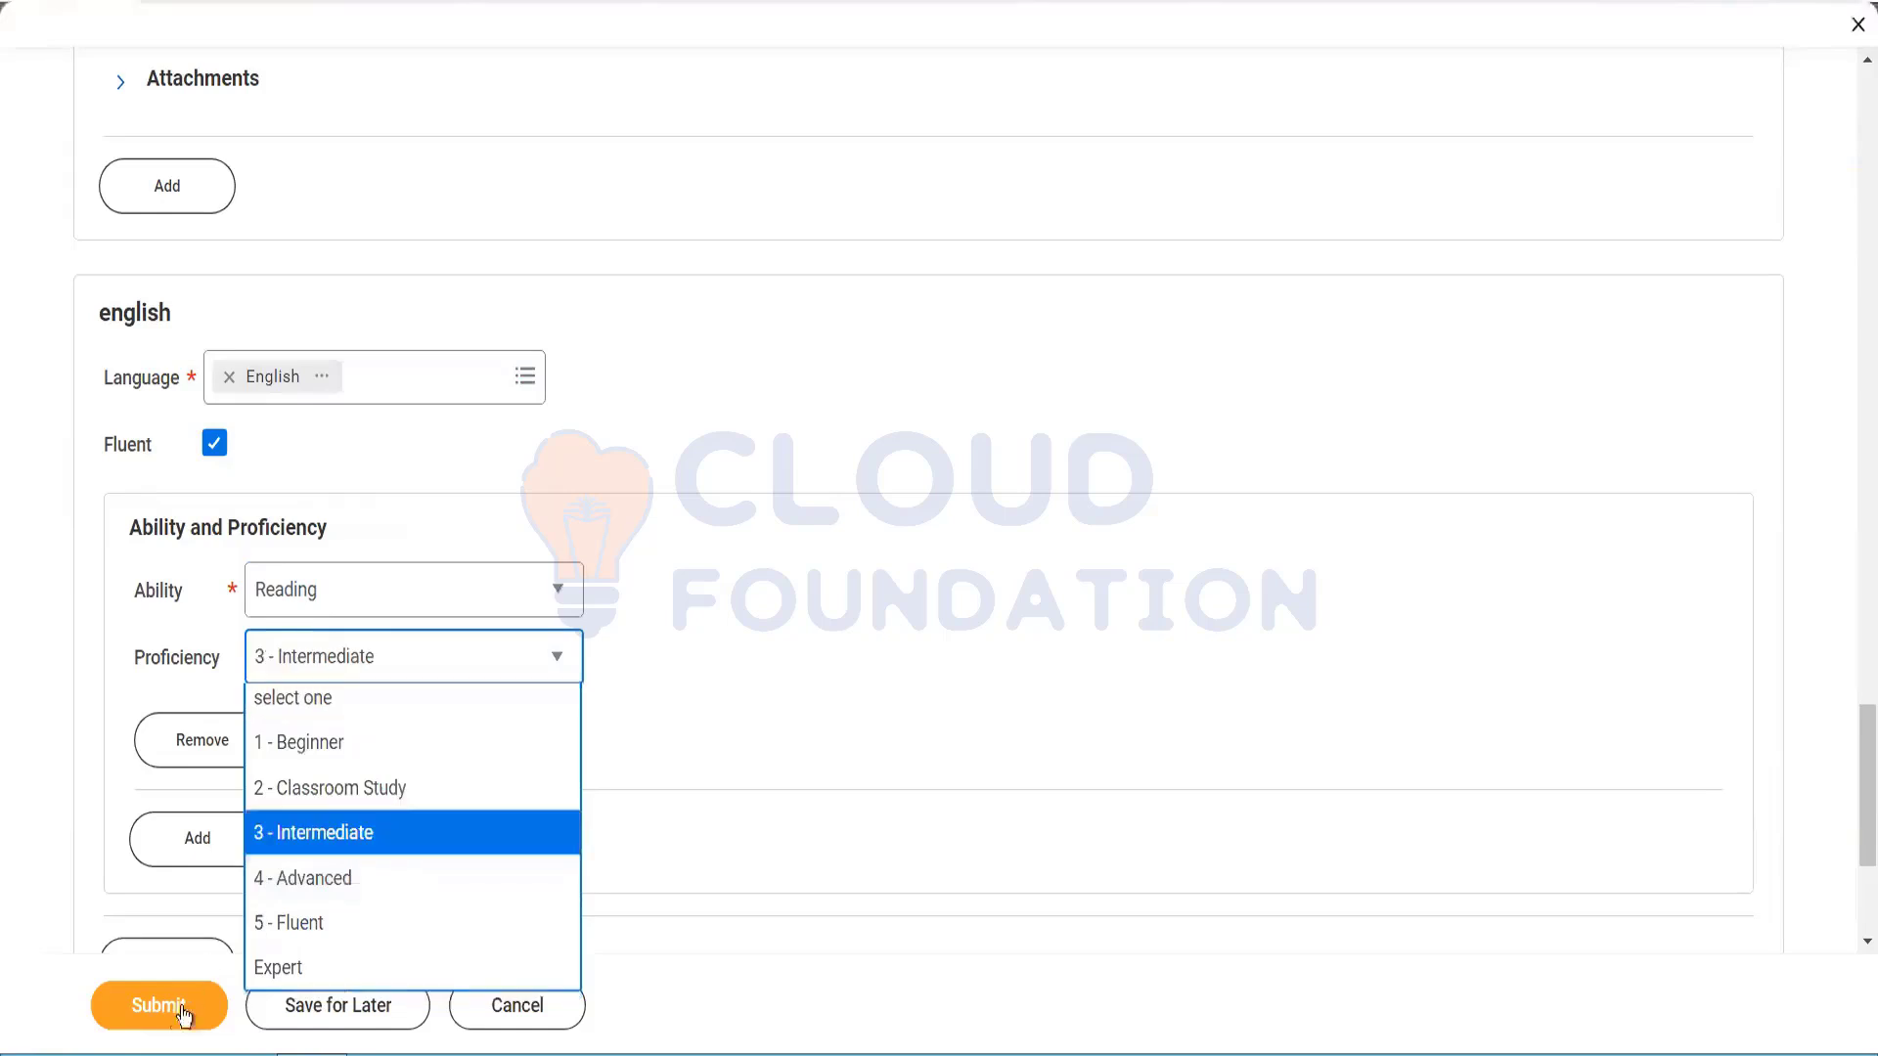
left_click(172, 1017)
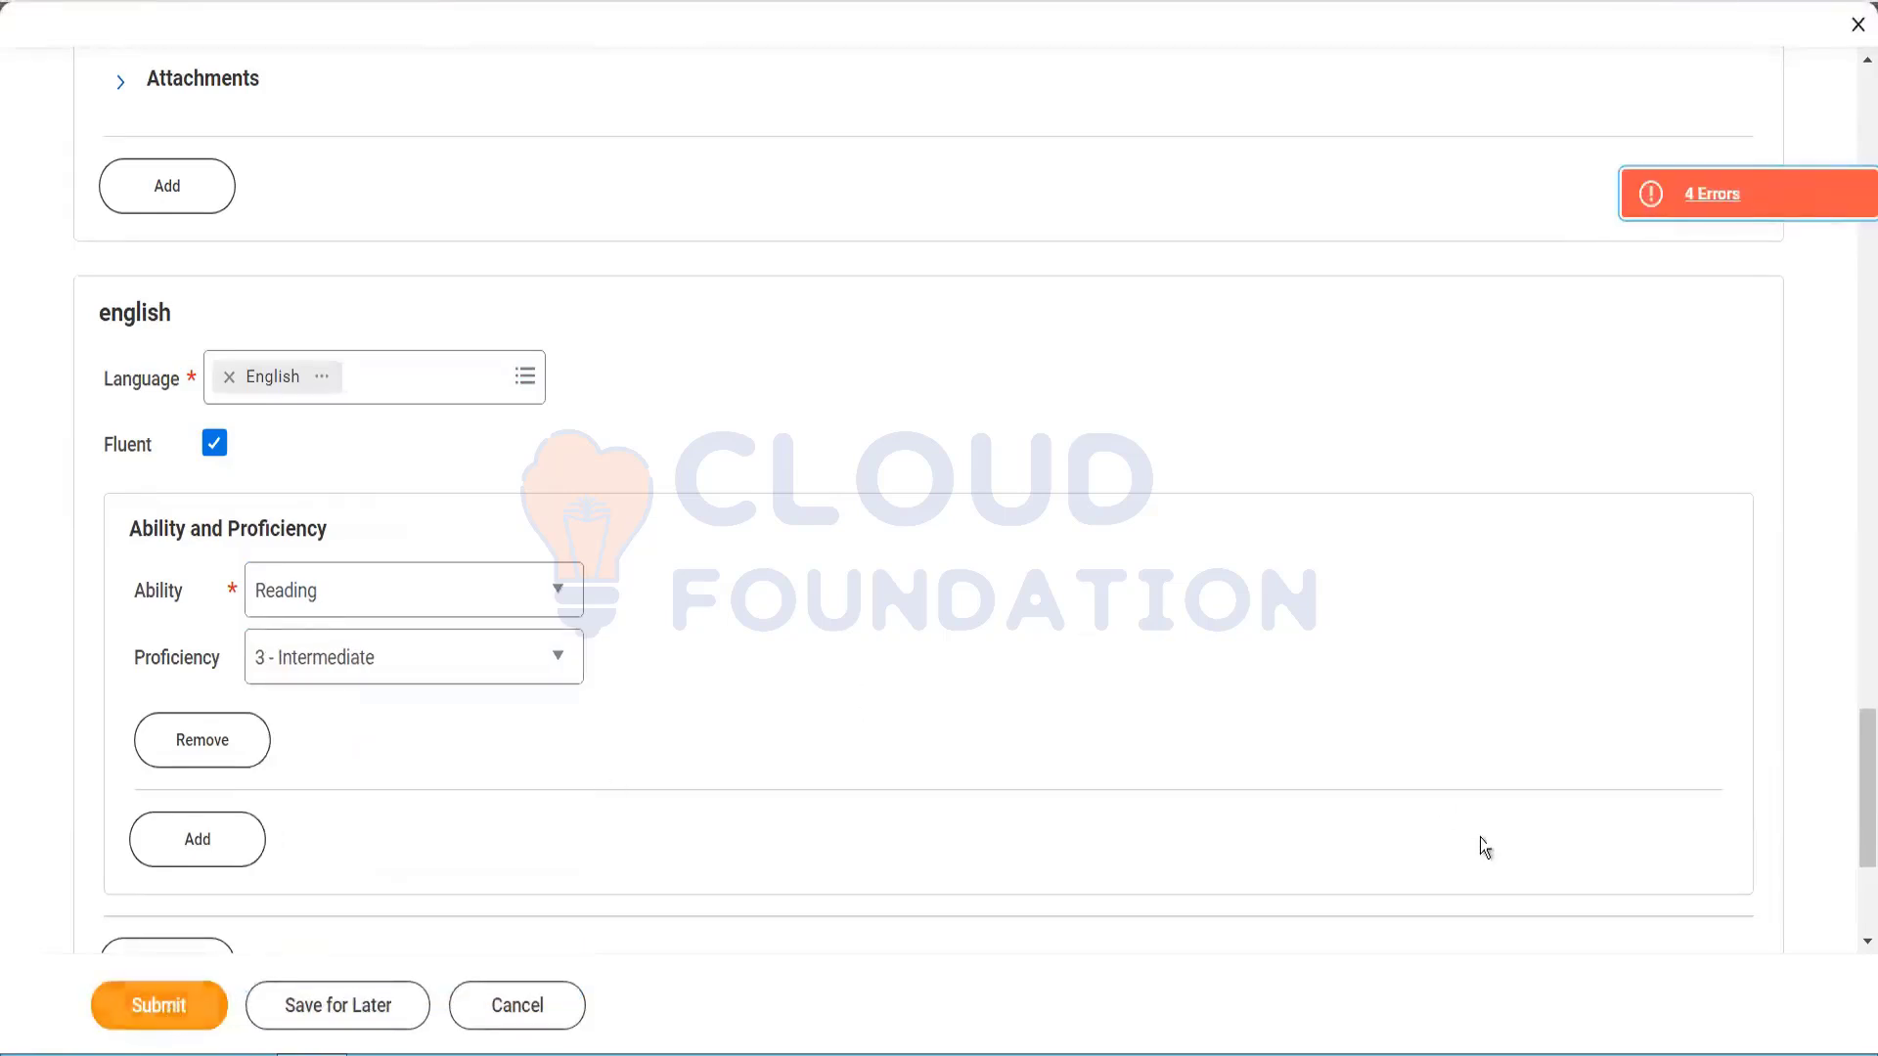
left_click_drag(1855, 767, 1855, 584)
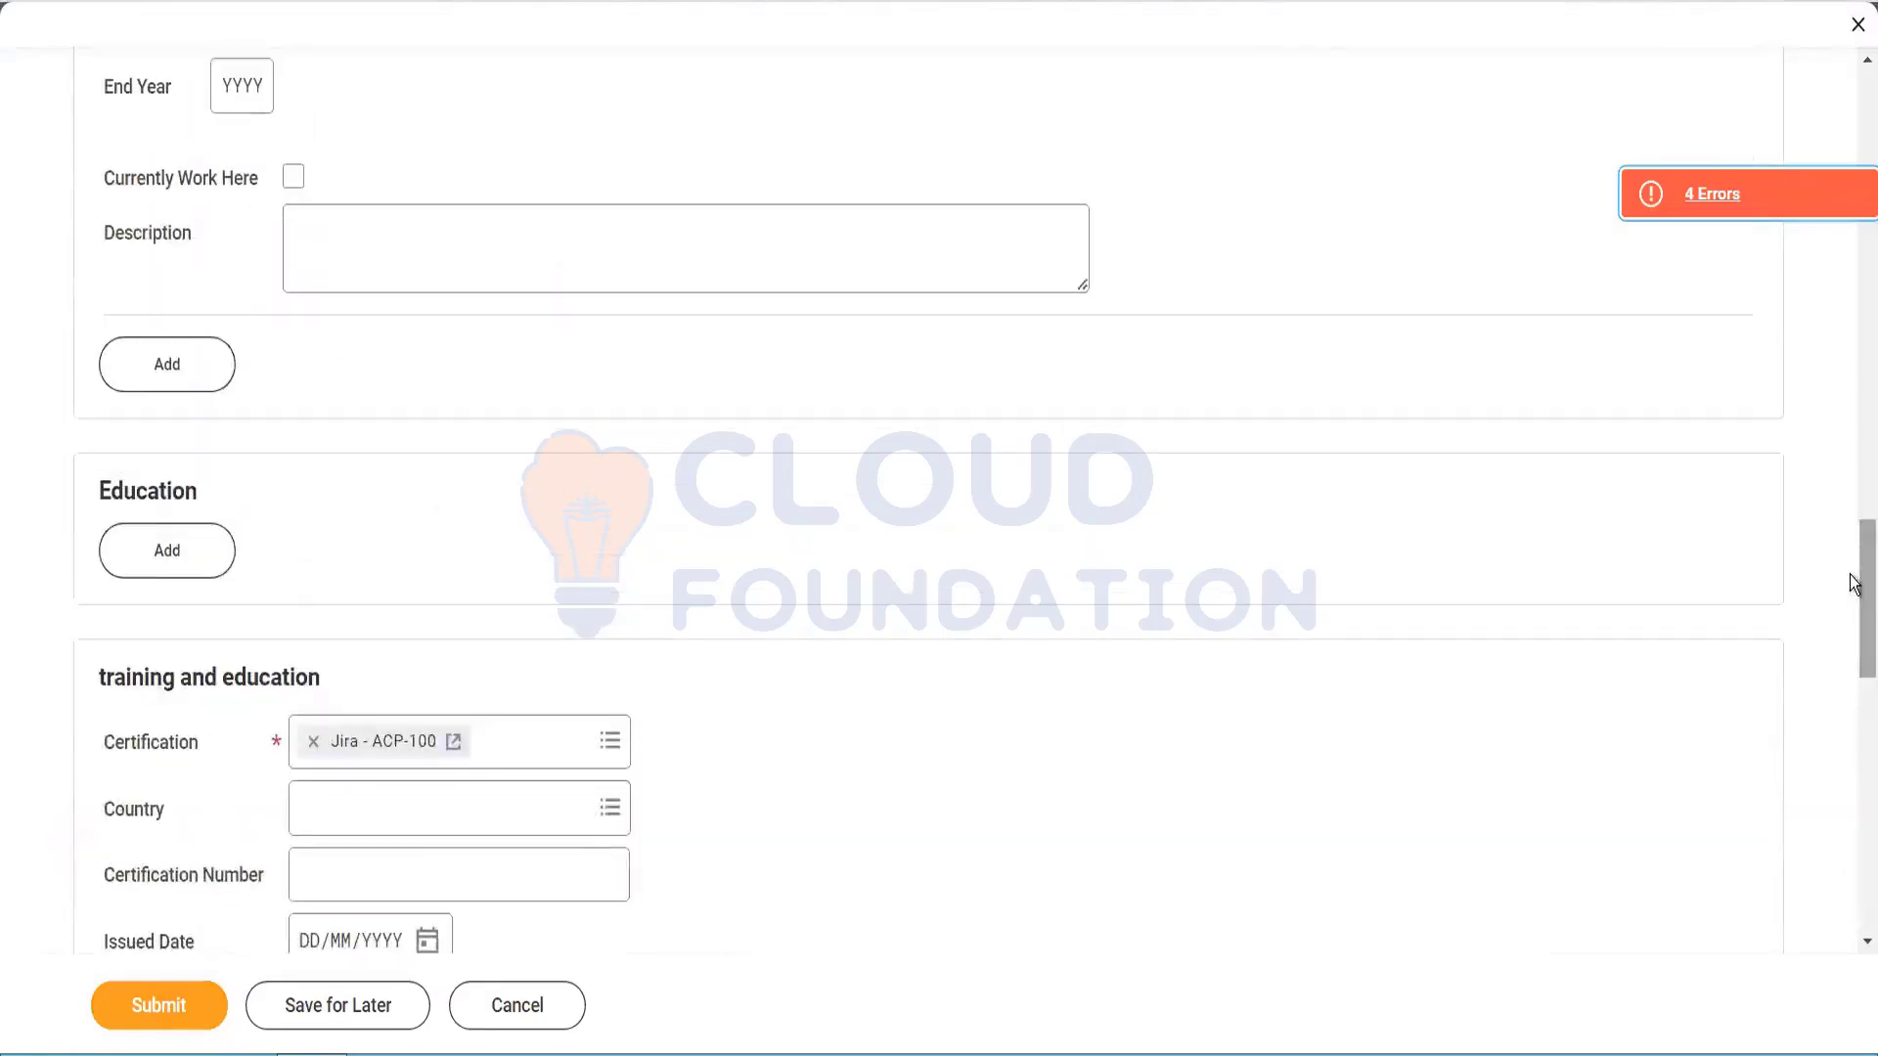
Step: Add current work experience at Accenture as VP starting 2016, then resubmit
left_click(1861, 470)
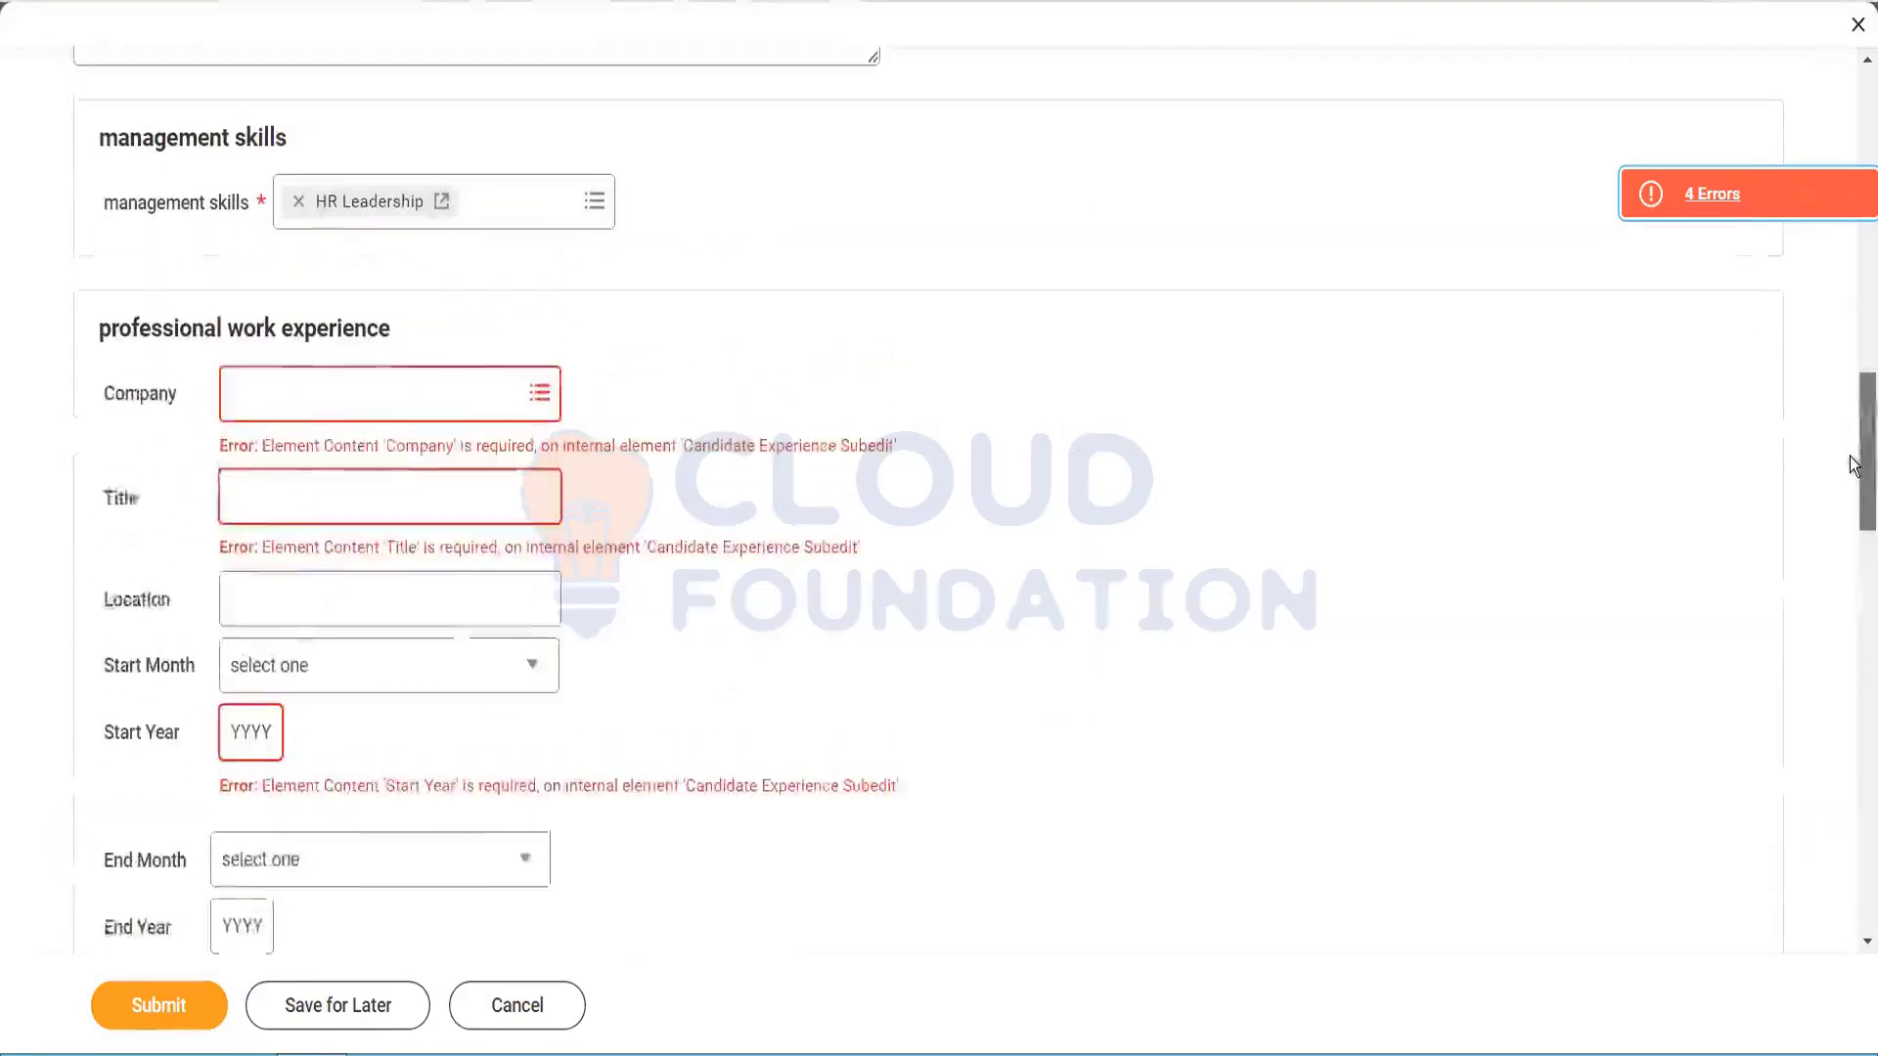
left_click(415, 372)
type("accenture")
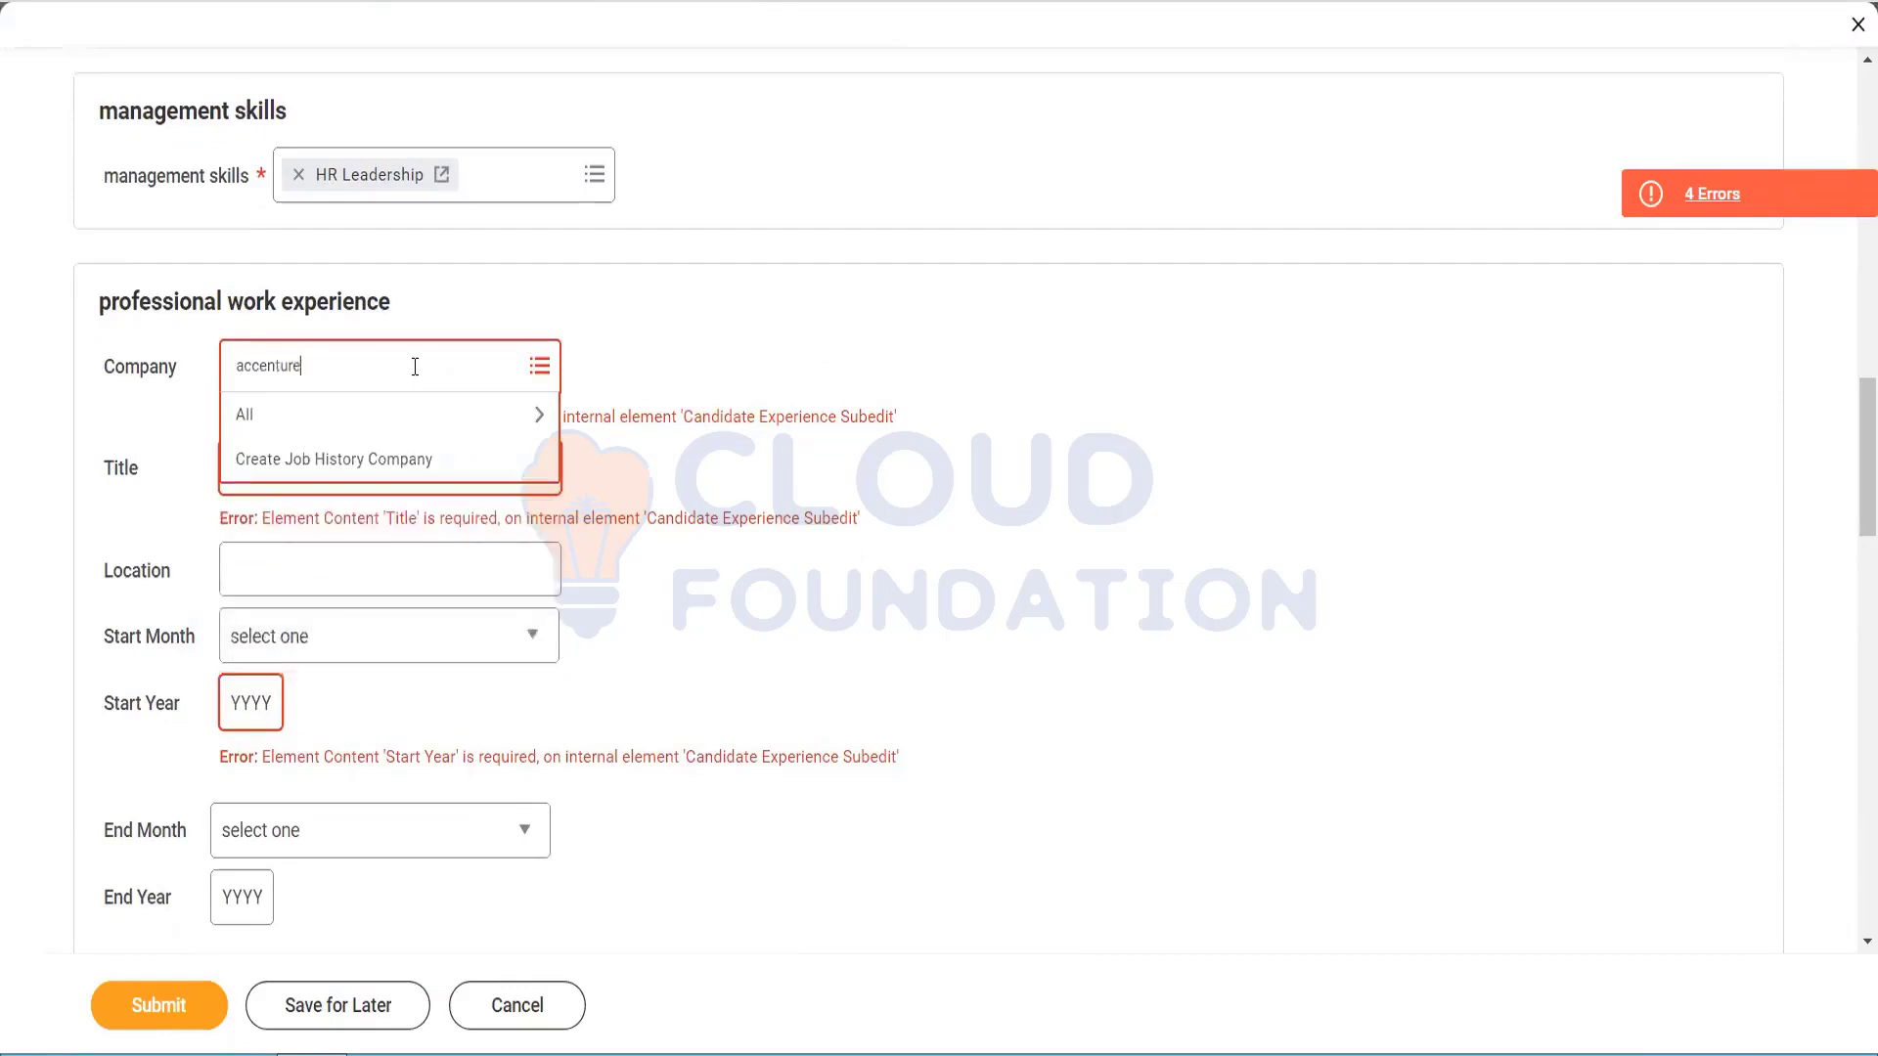
key("Return")
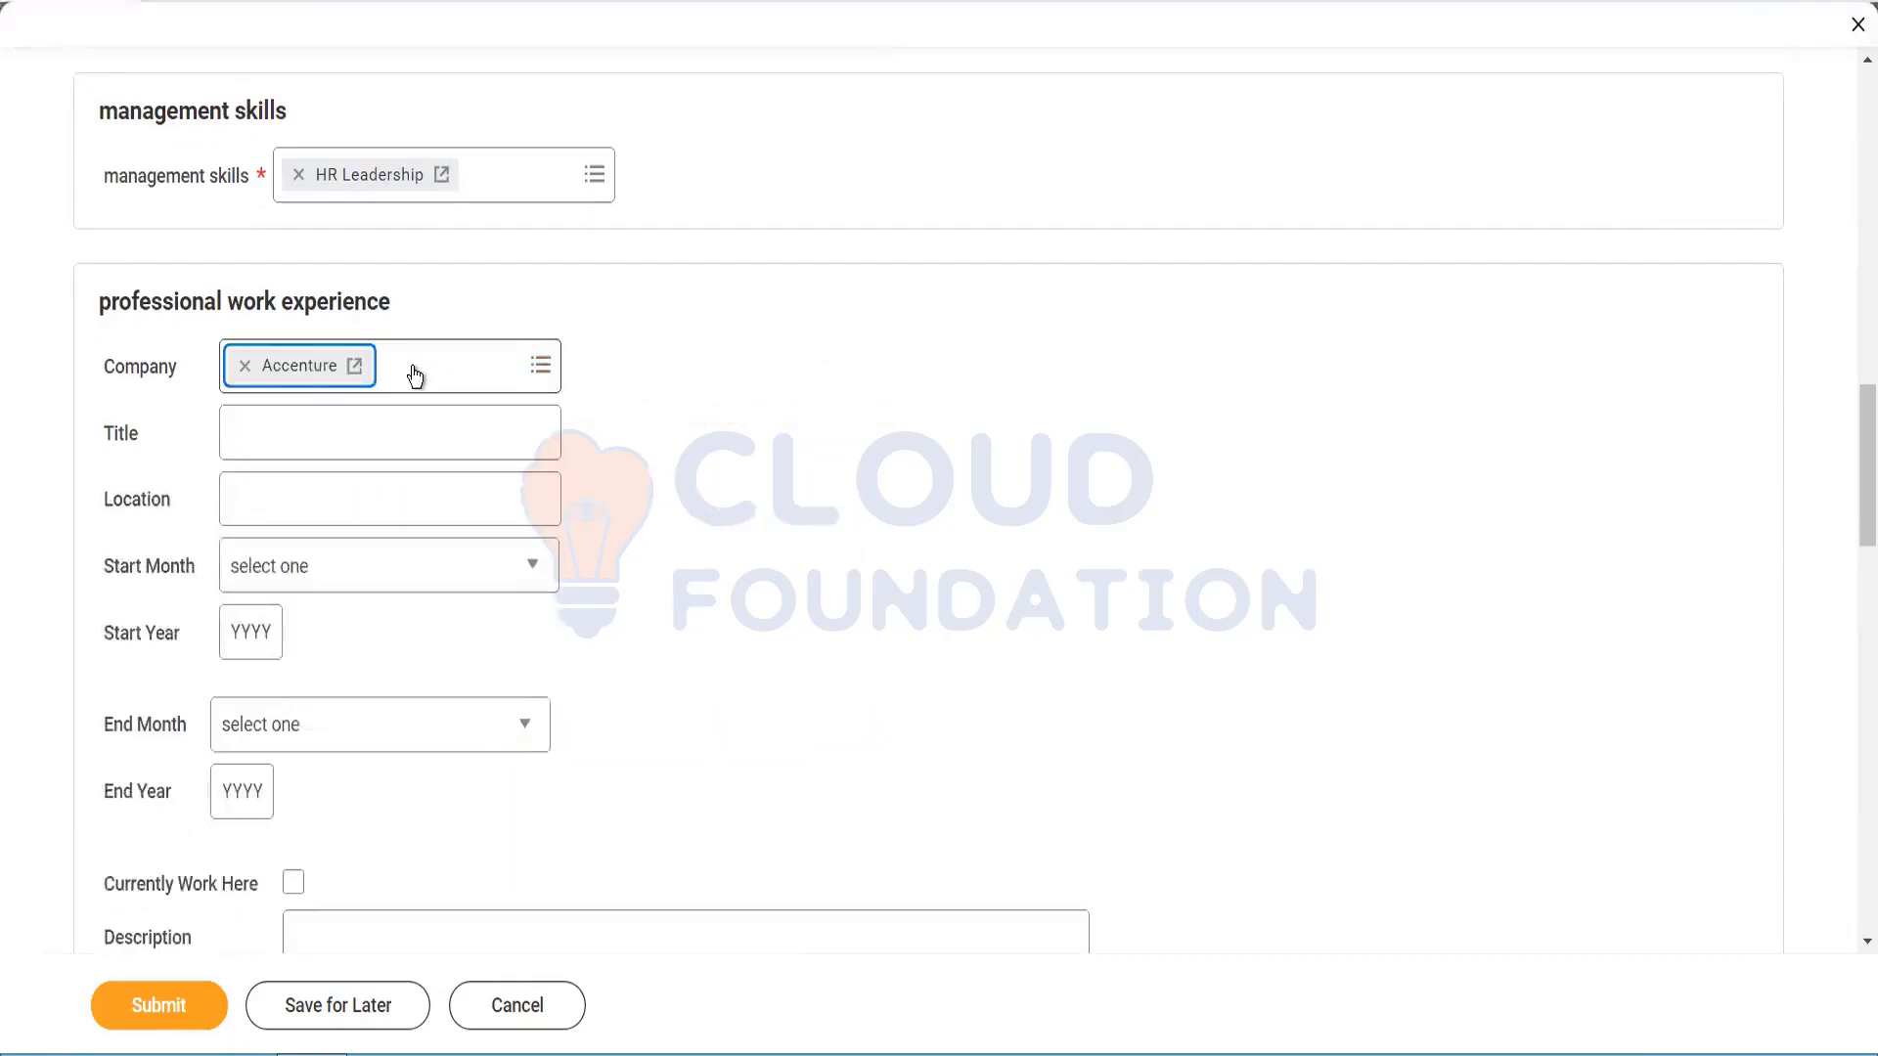
left_click(322, 433)
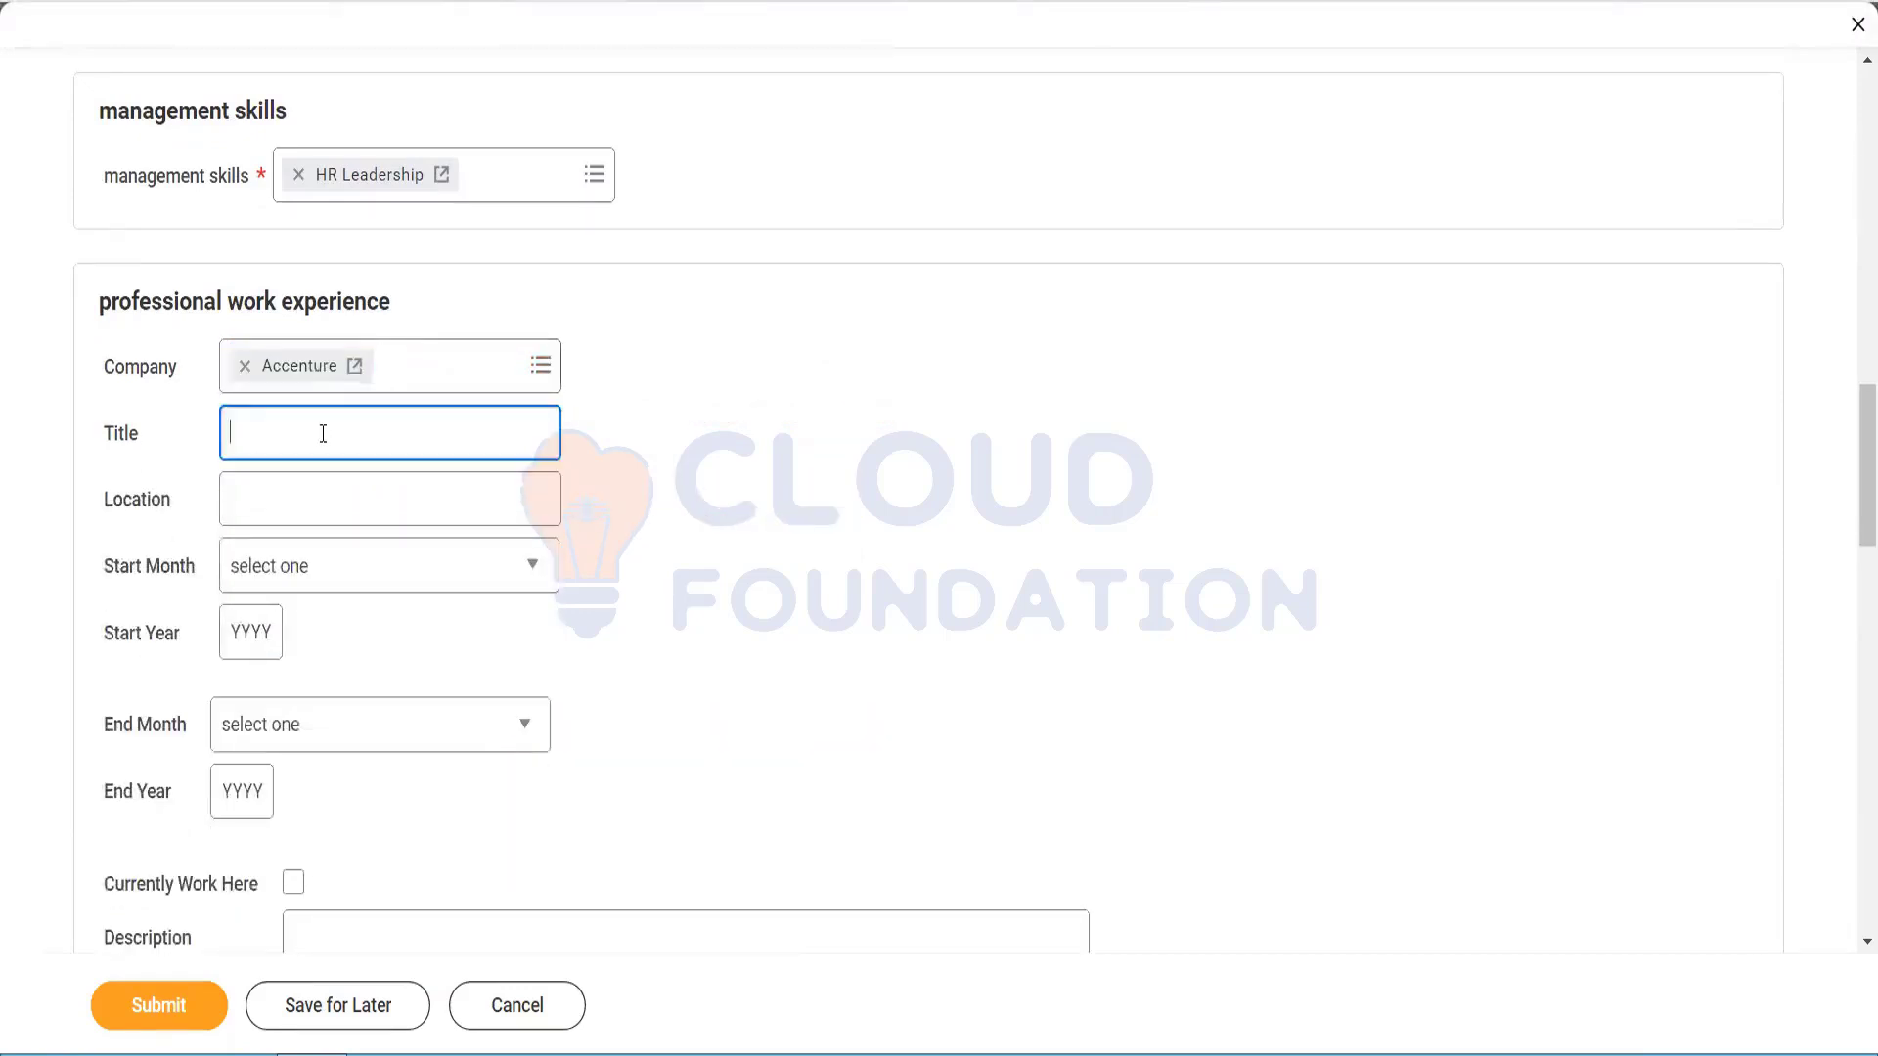
left_click(310, 566)
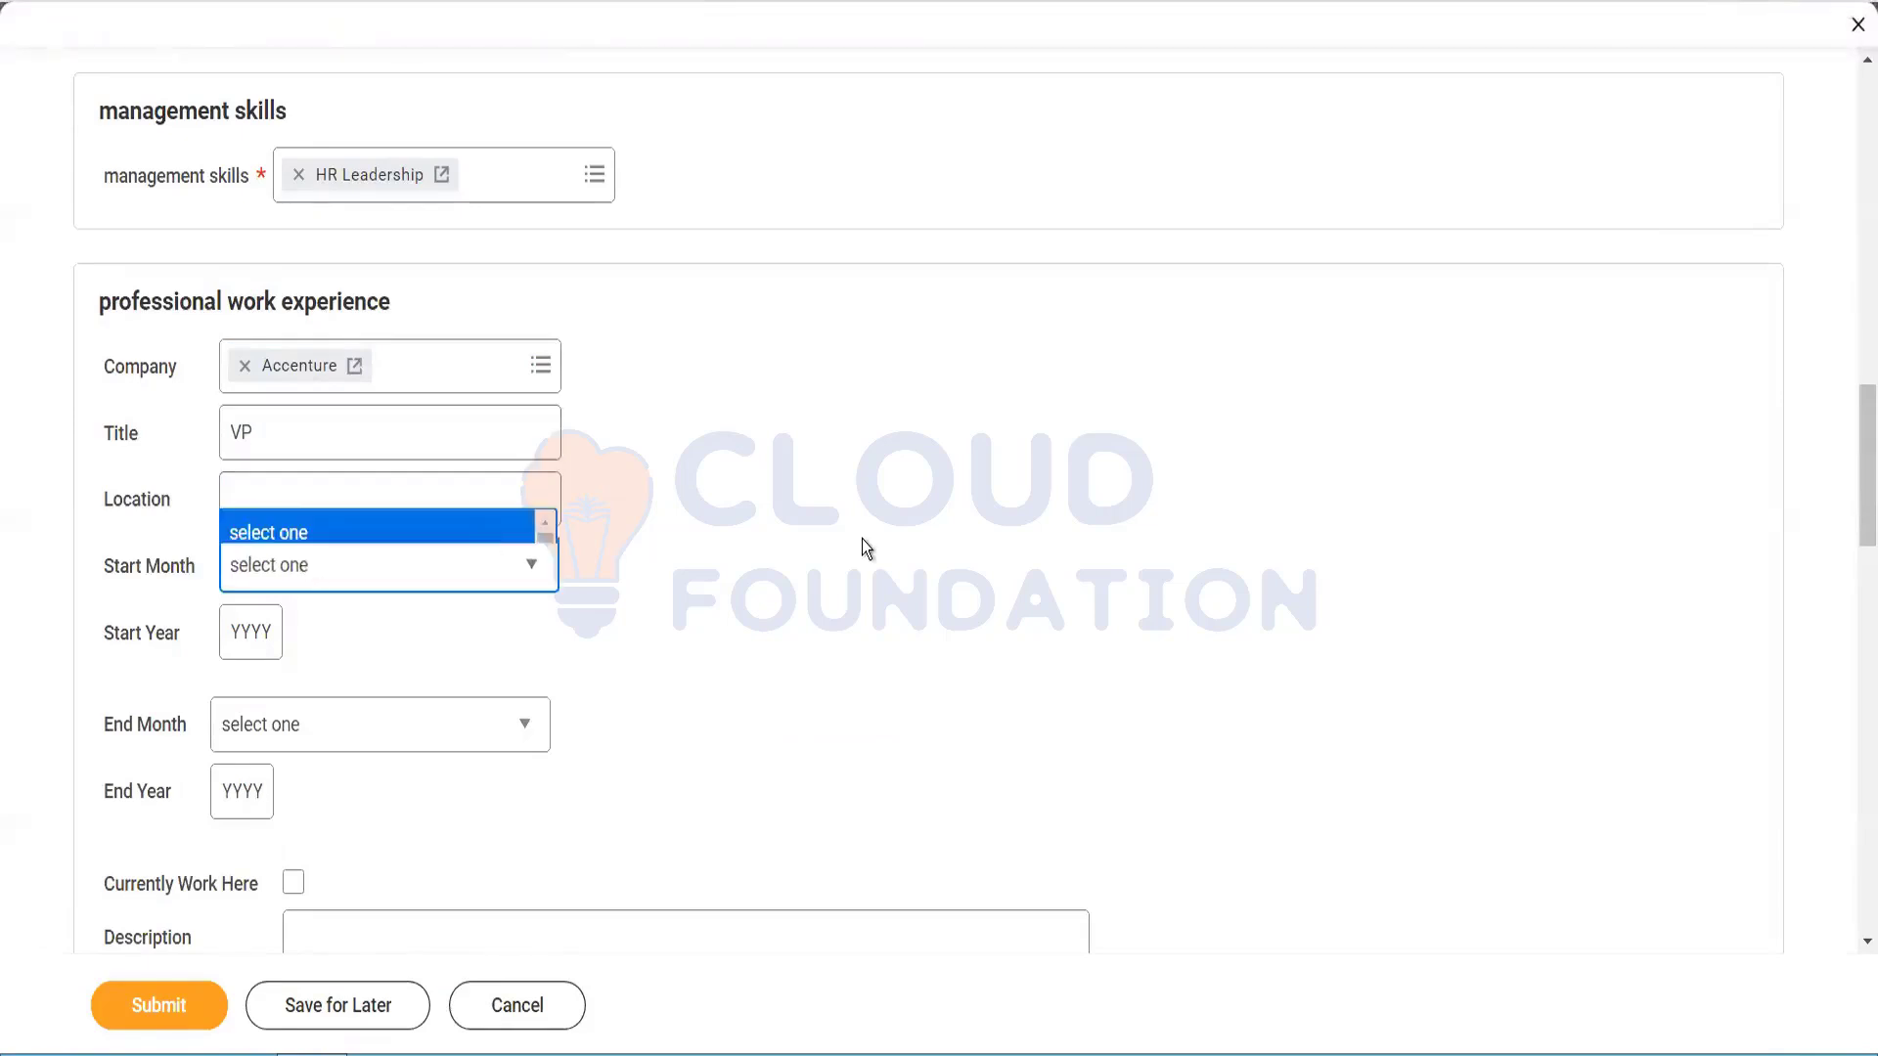
left_click(264, 637)
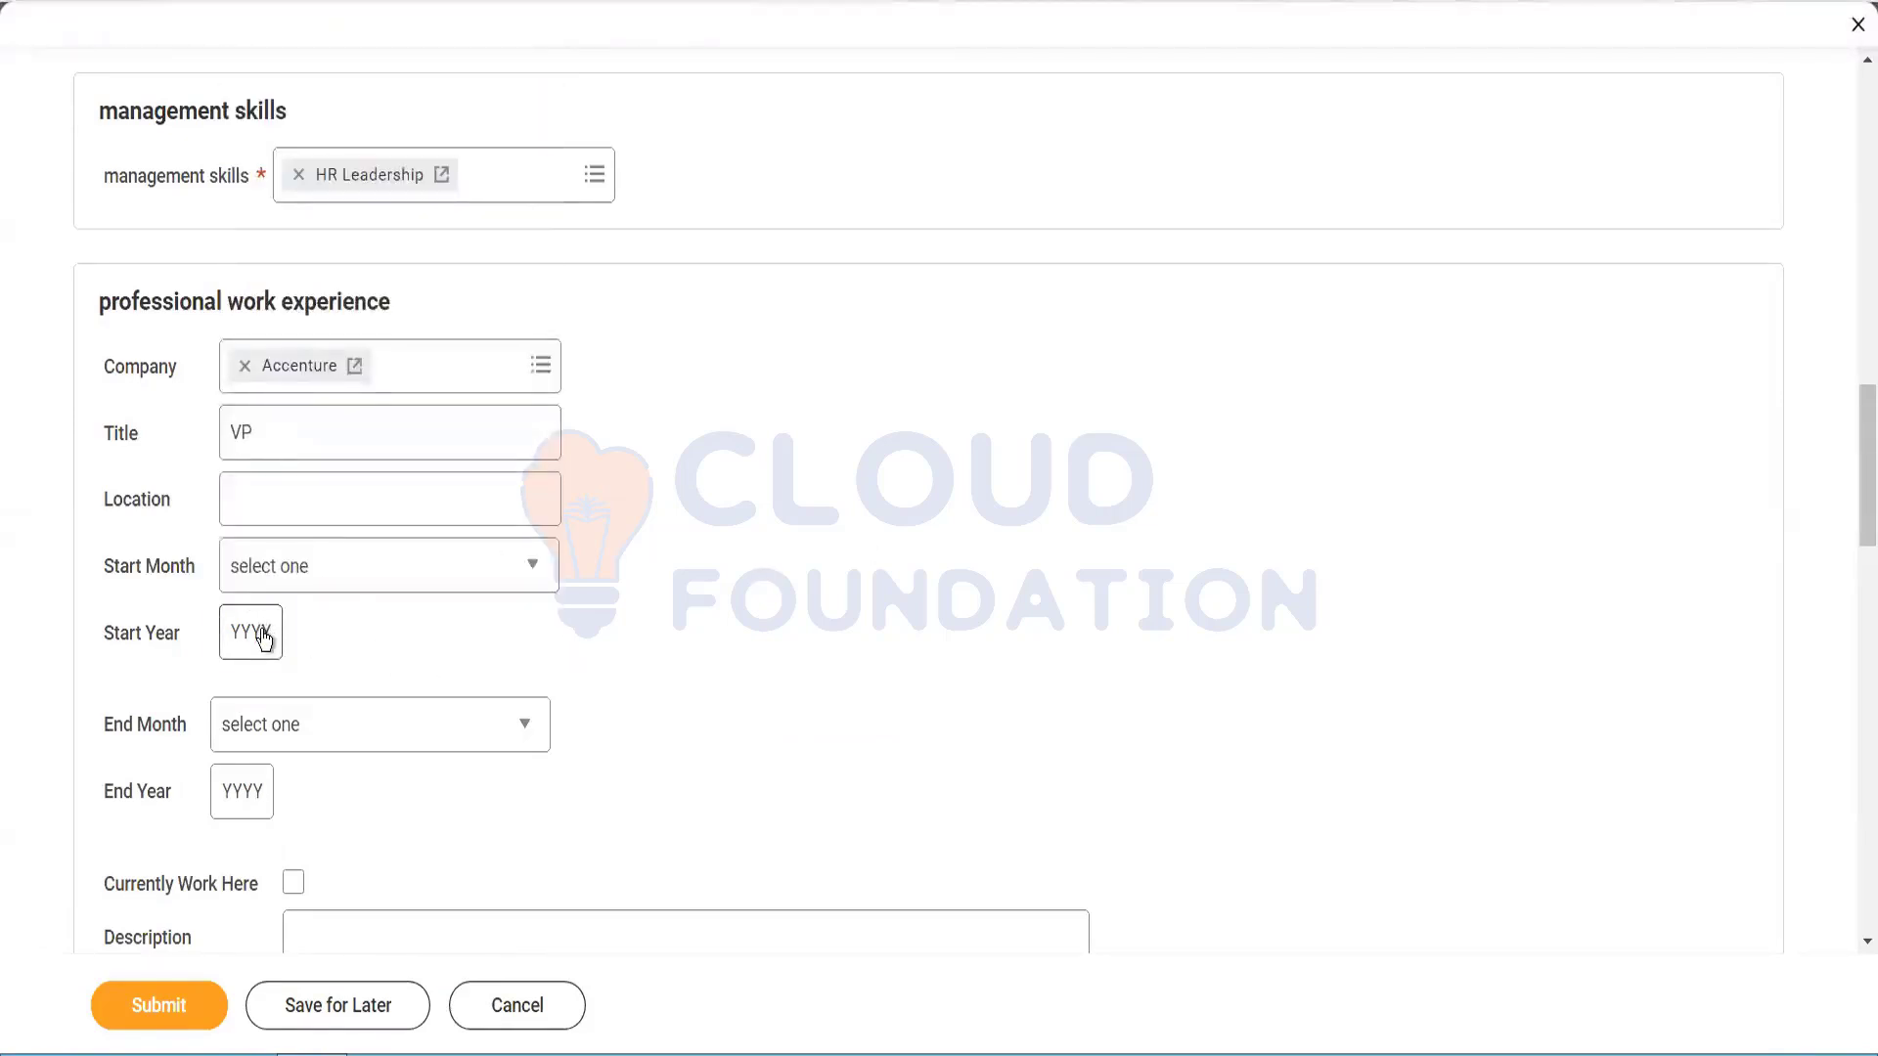
left_click(264, 637)
type("2016")
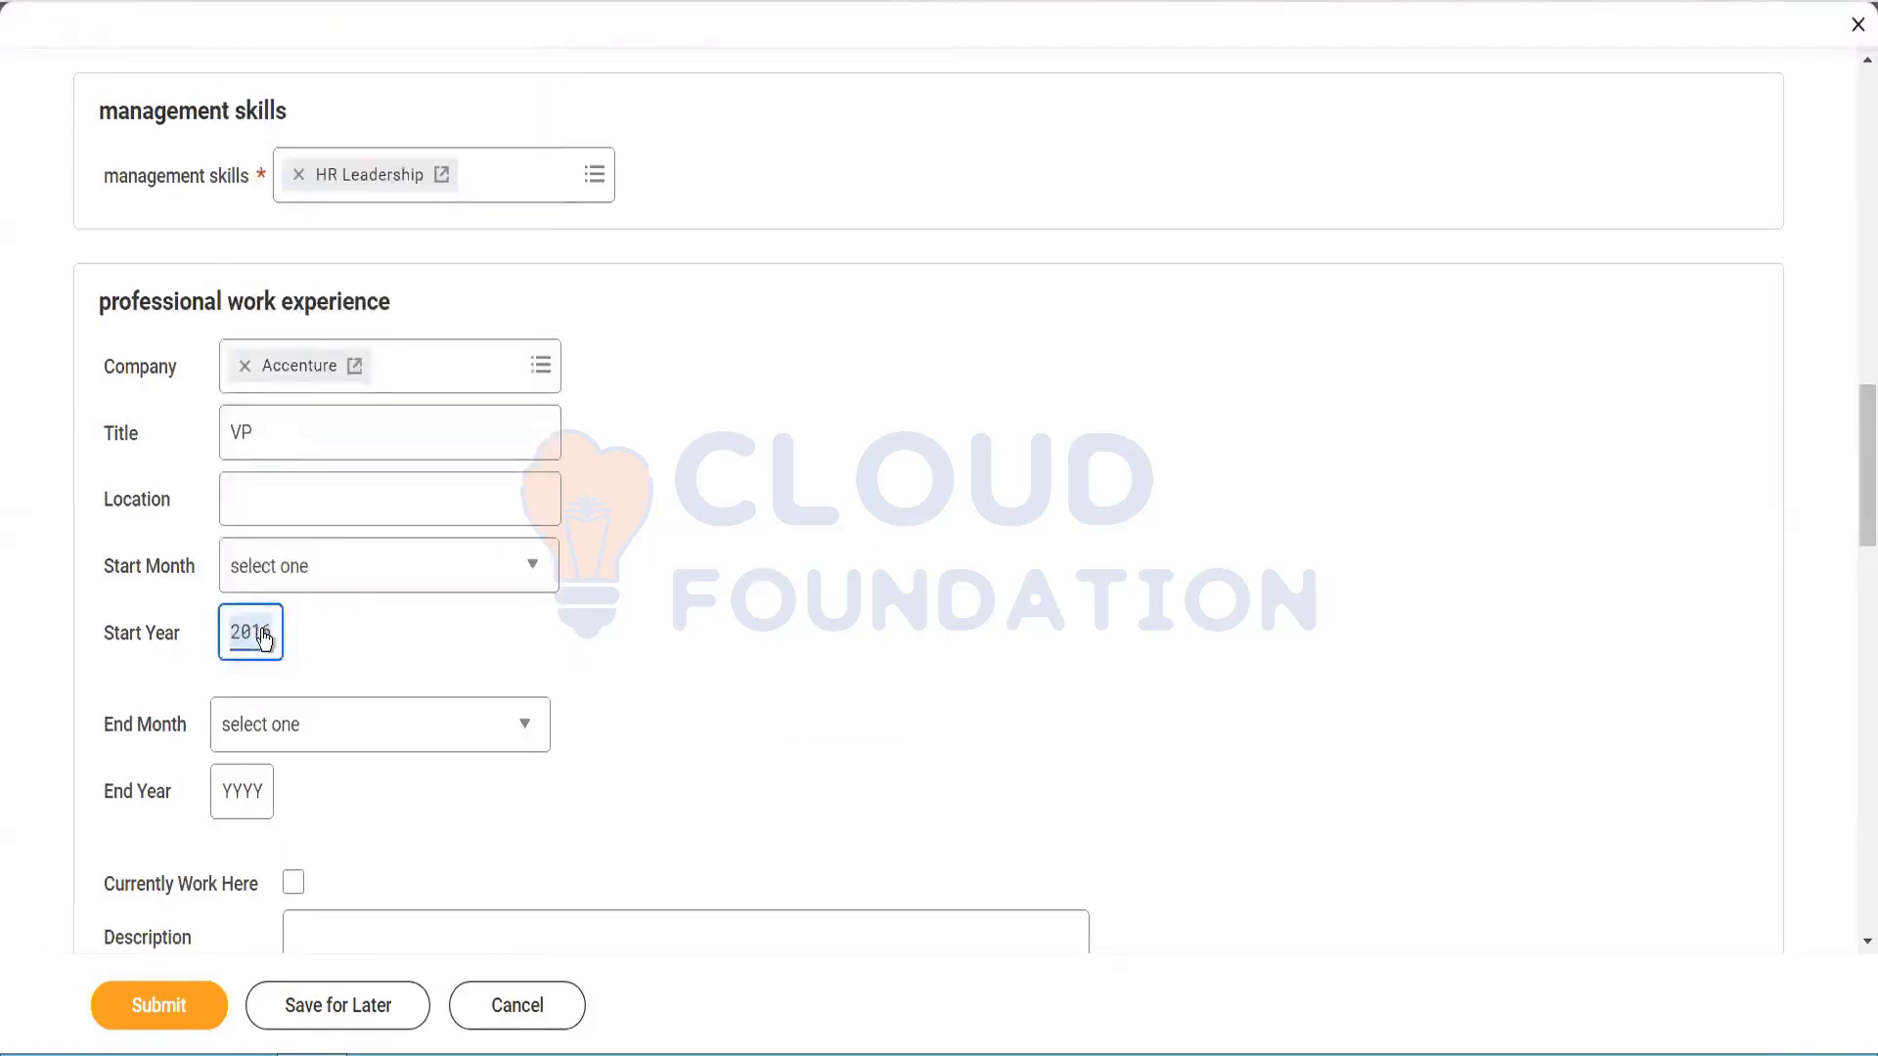
left_click(293, 884)
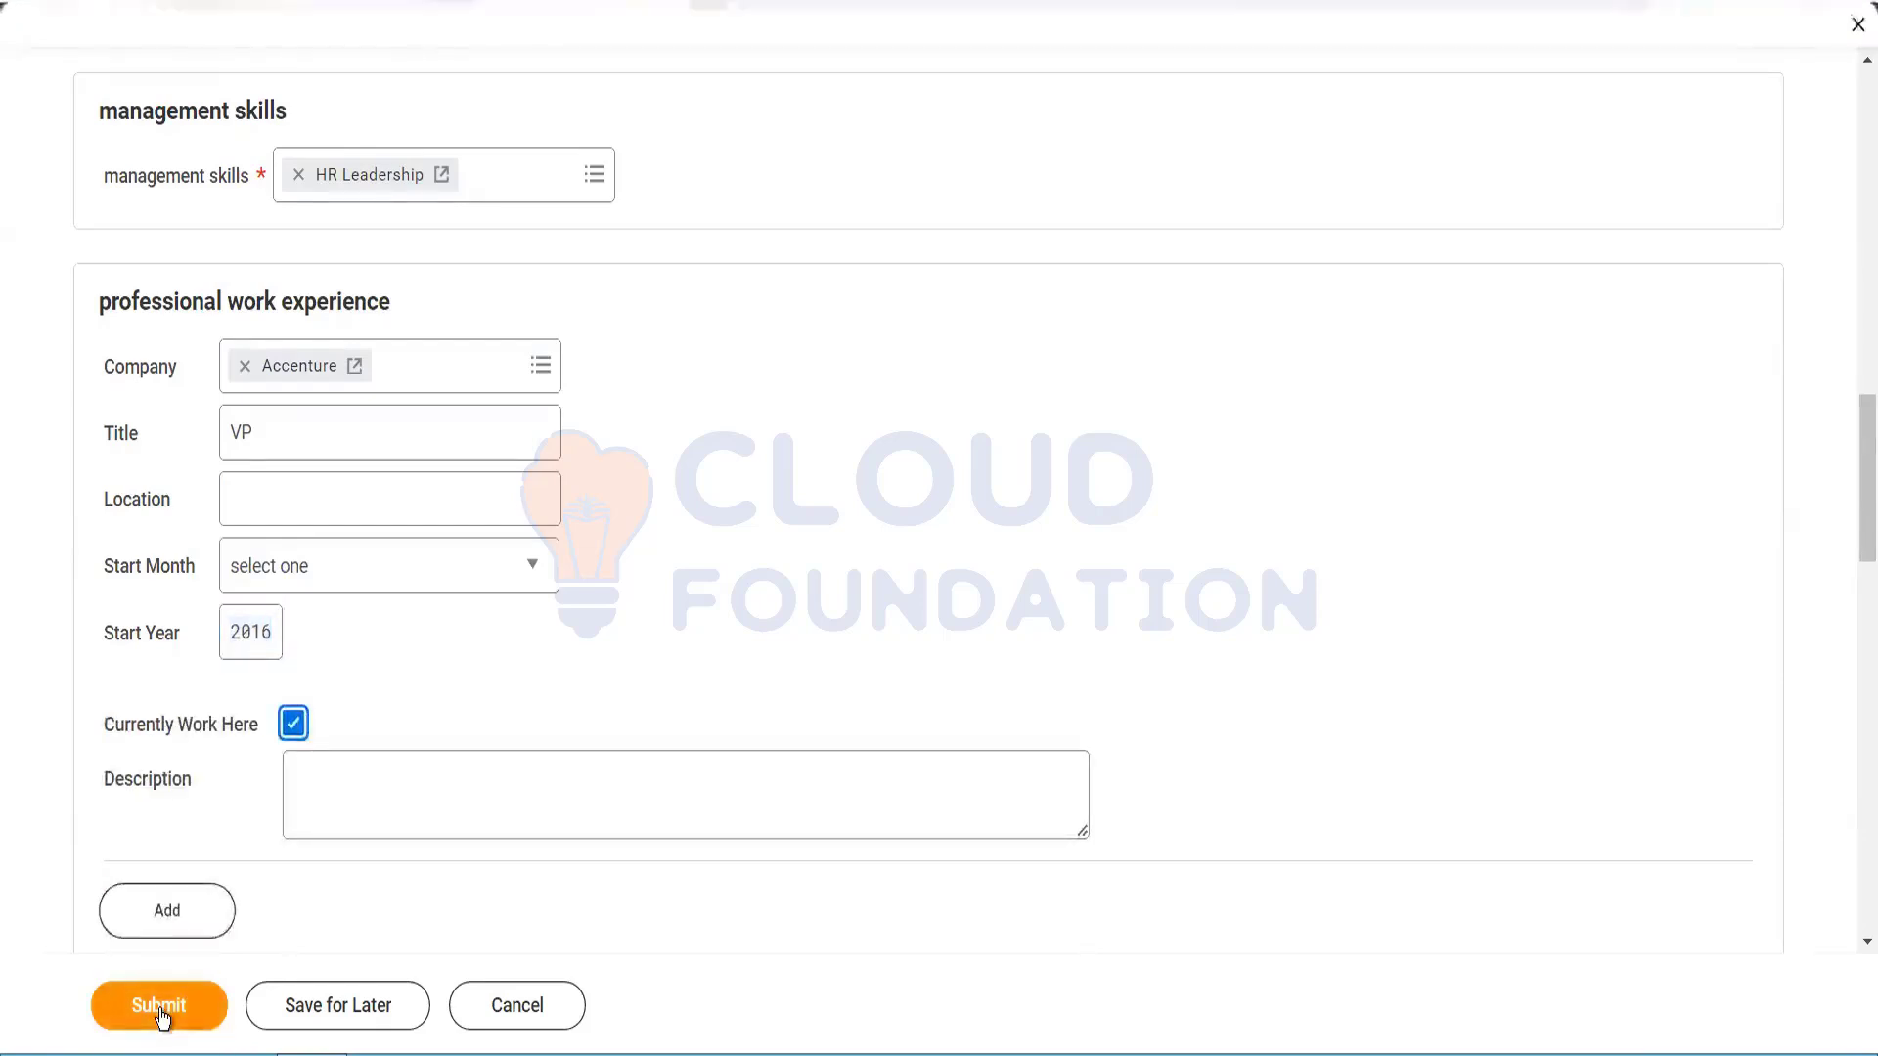
left_click(160, 1011)
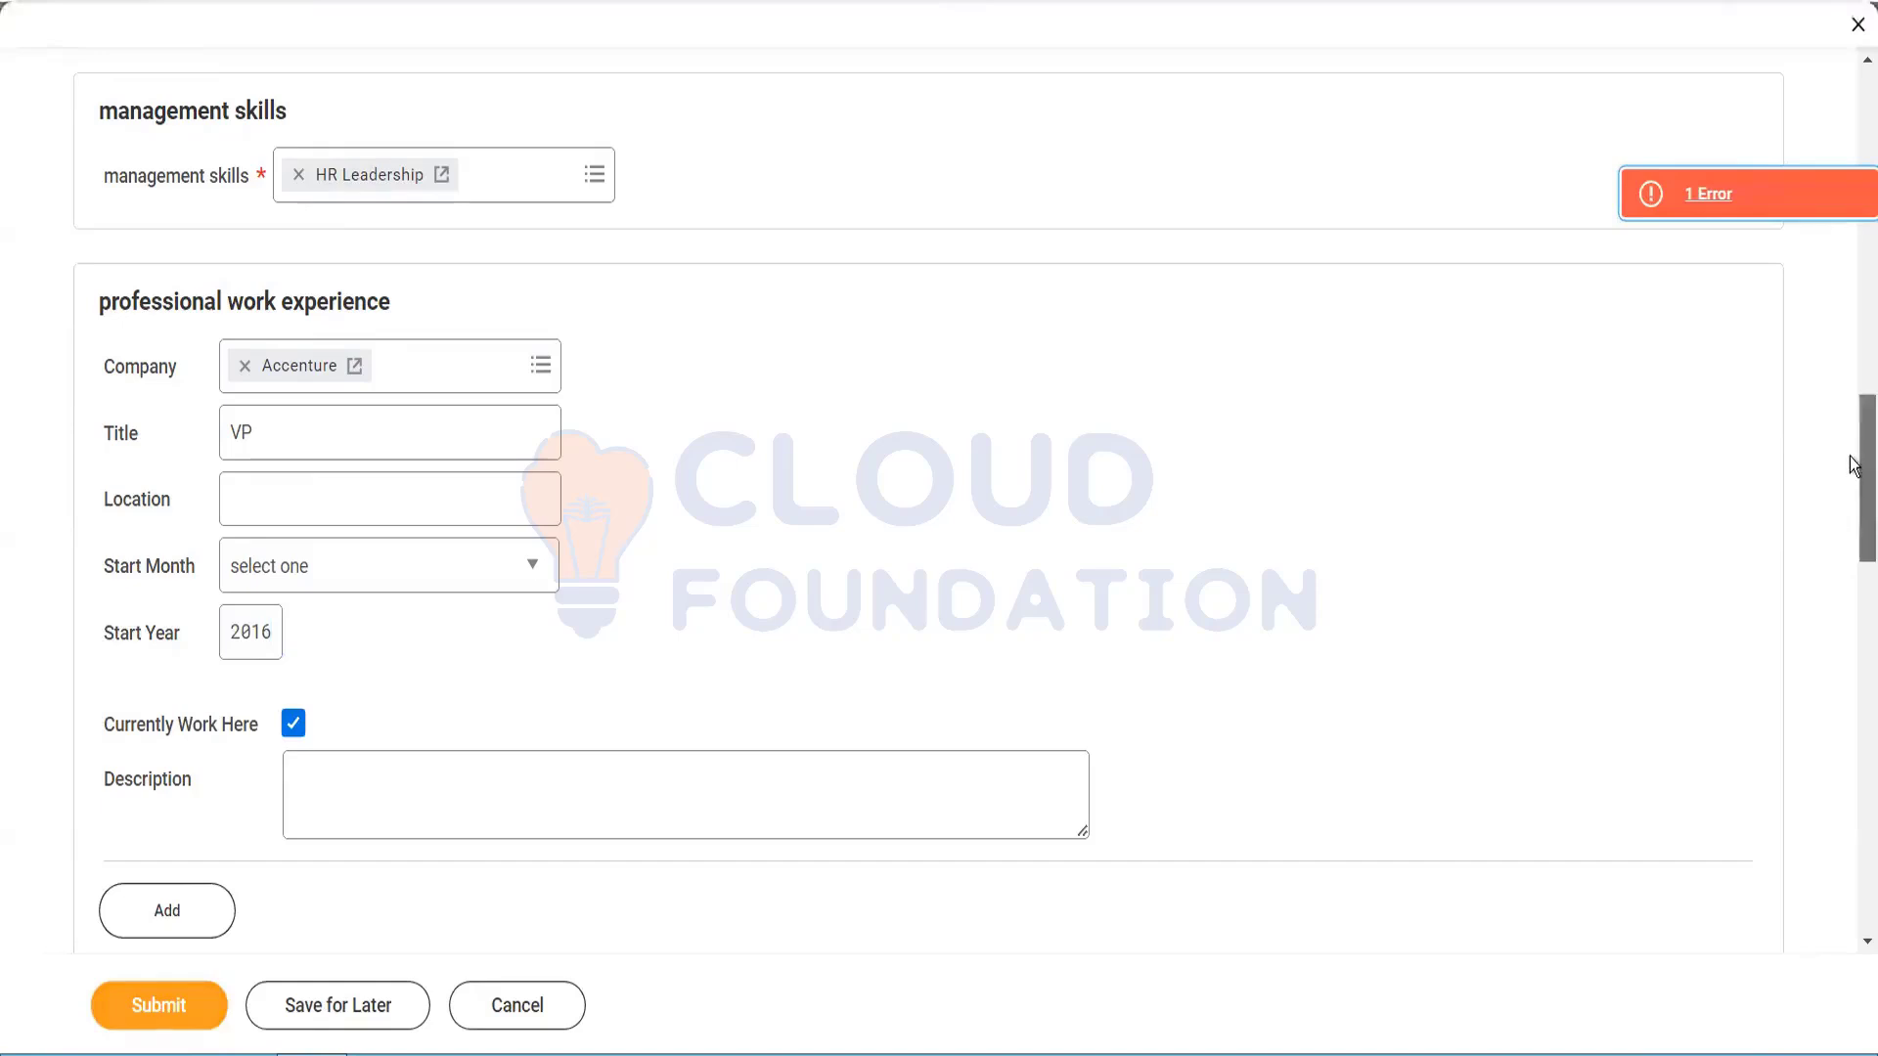
scroll(1855, 519, "up", 10)
Step: Dismiss the error, fill in the candidate's e-mail address, and submit the candidate
left_click_drag(1851, 367, 1797, 26)
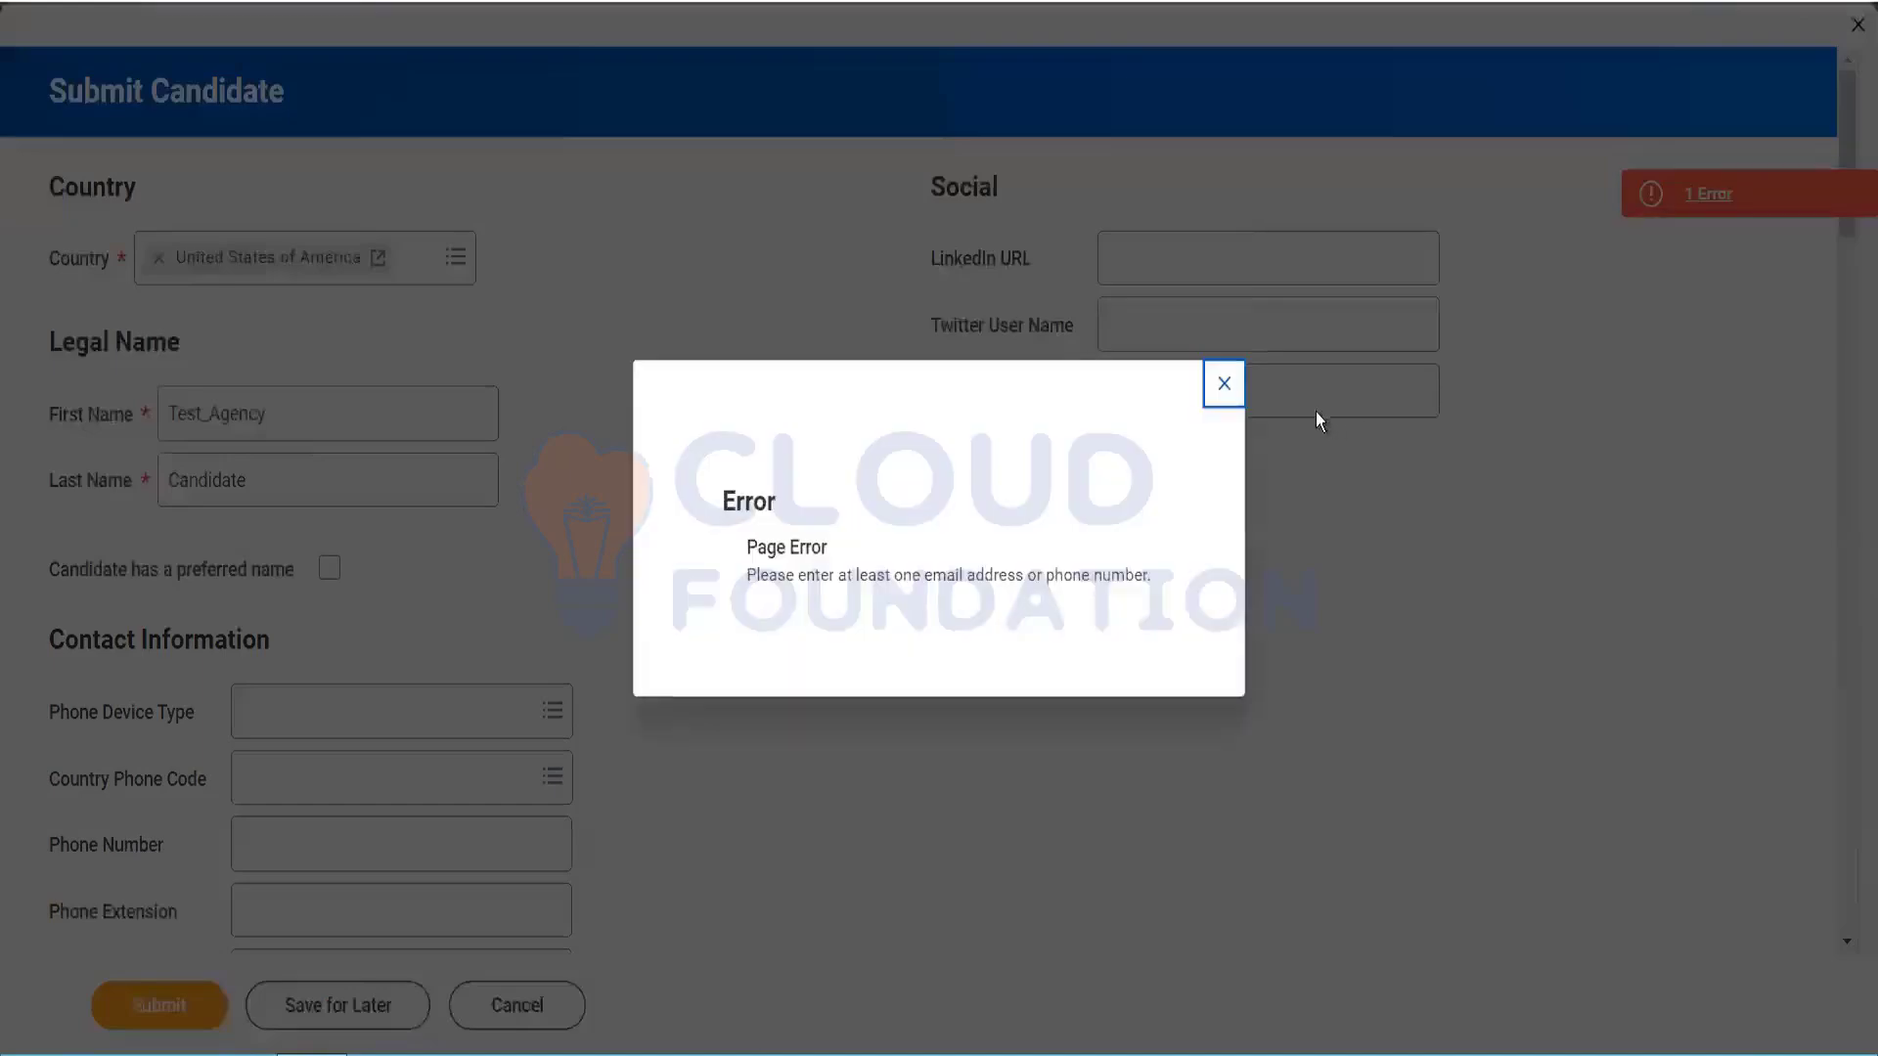
left_click(1224, 385)
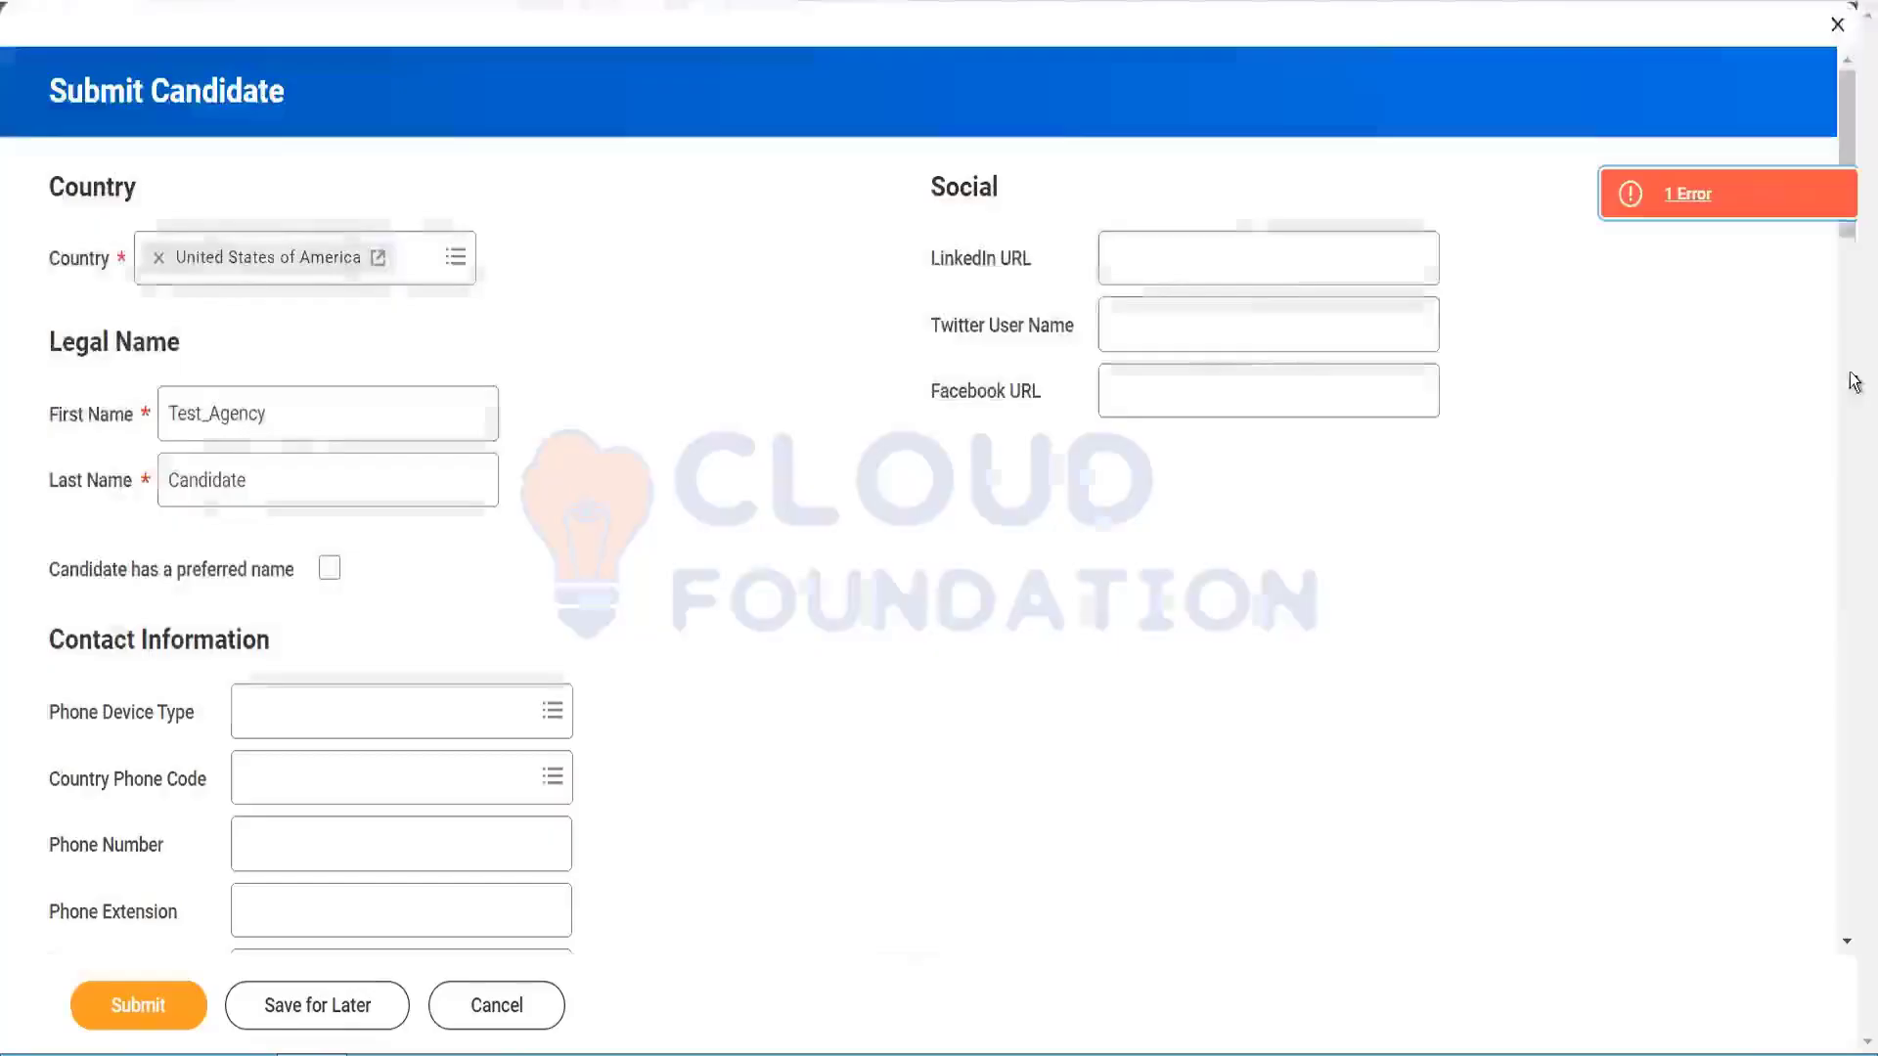
scroll(1848, 149, "down", 3)
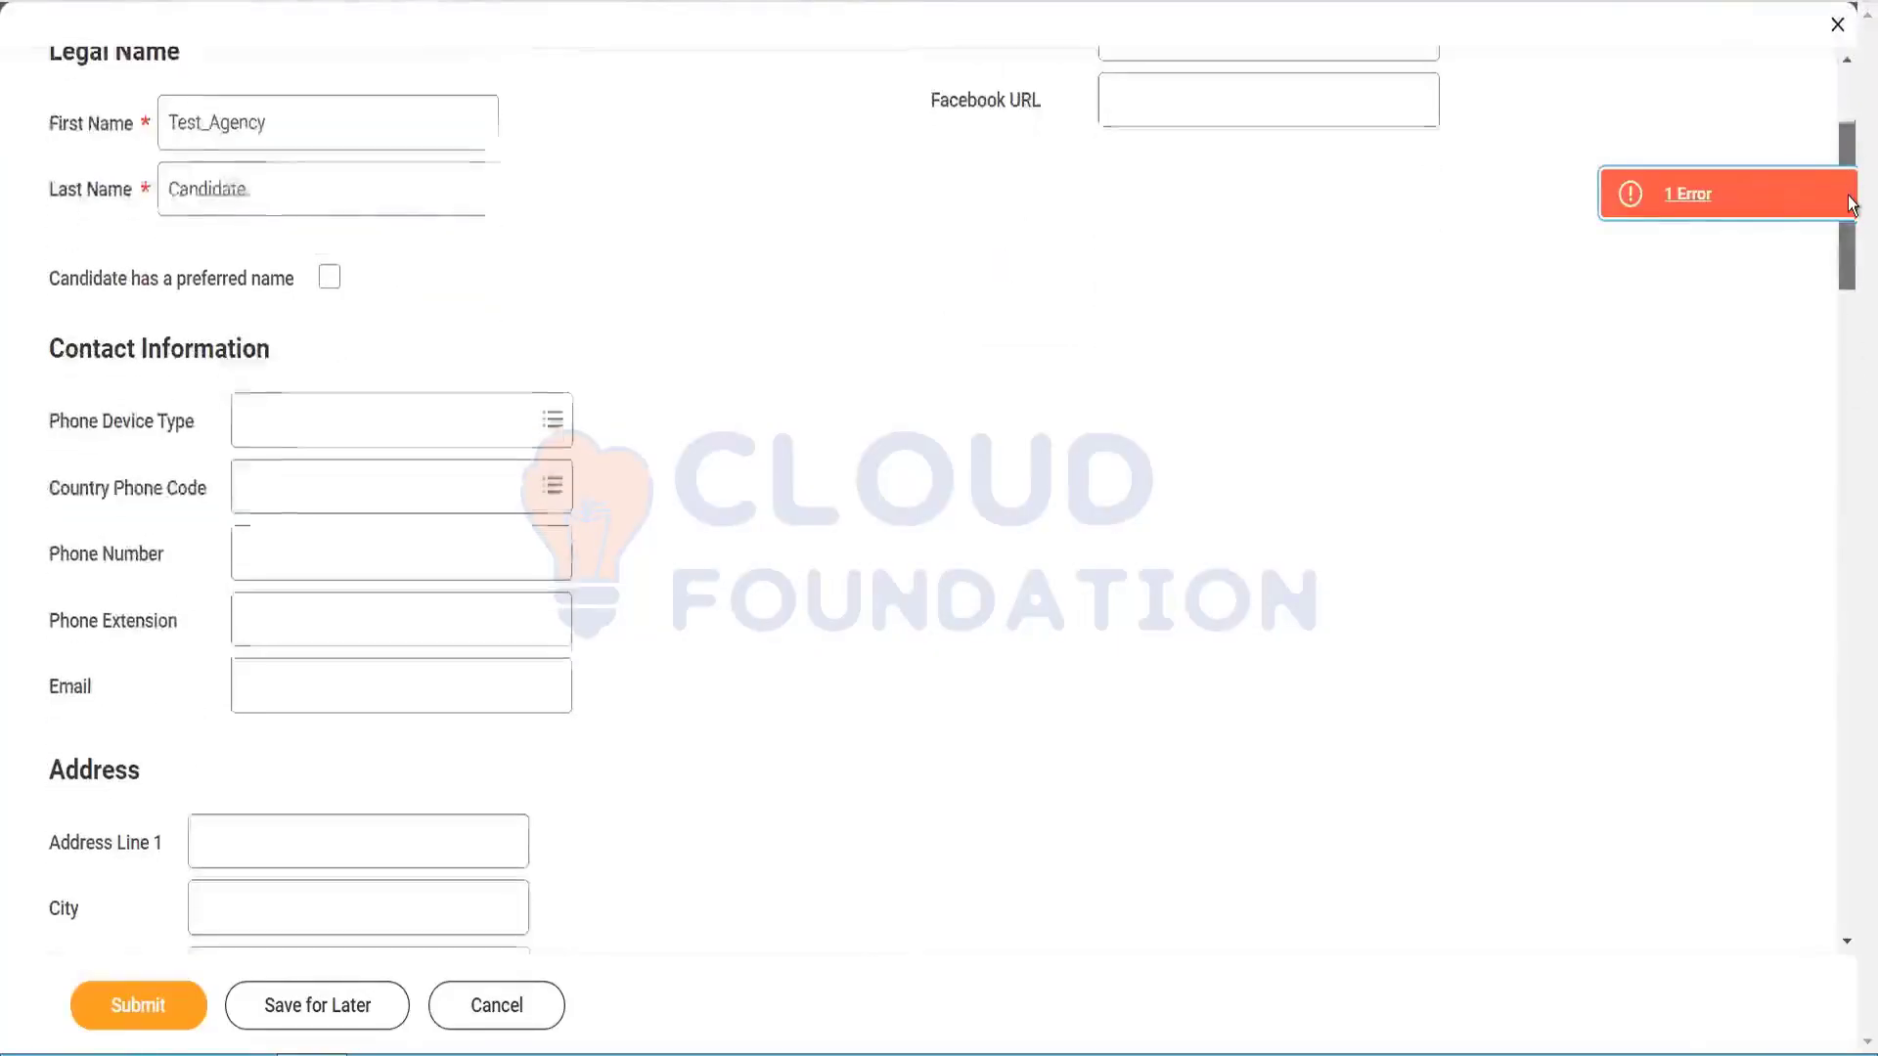
left_click(348, 412)
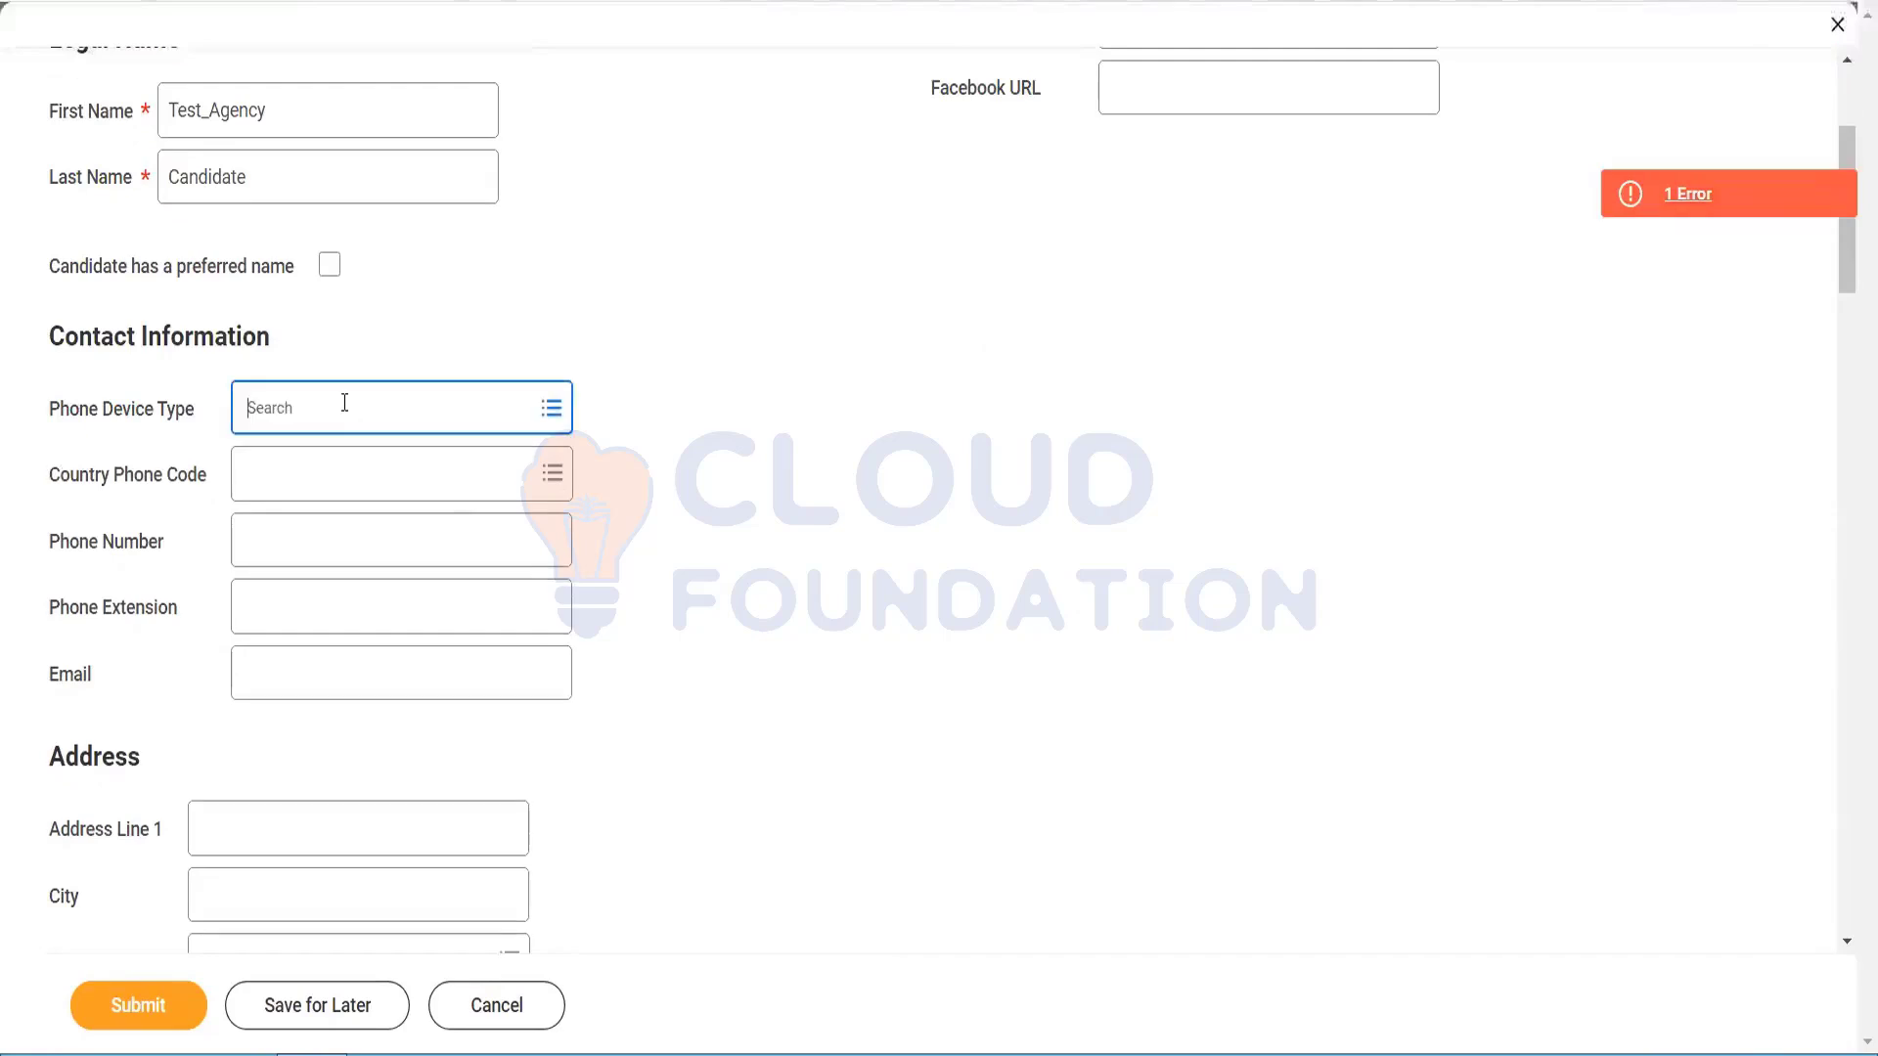
left_click(322, 670)
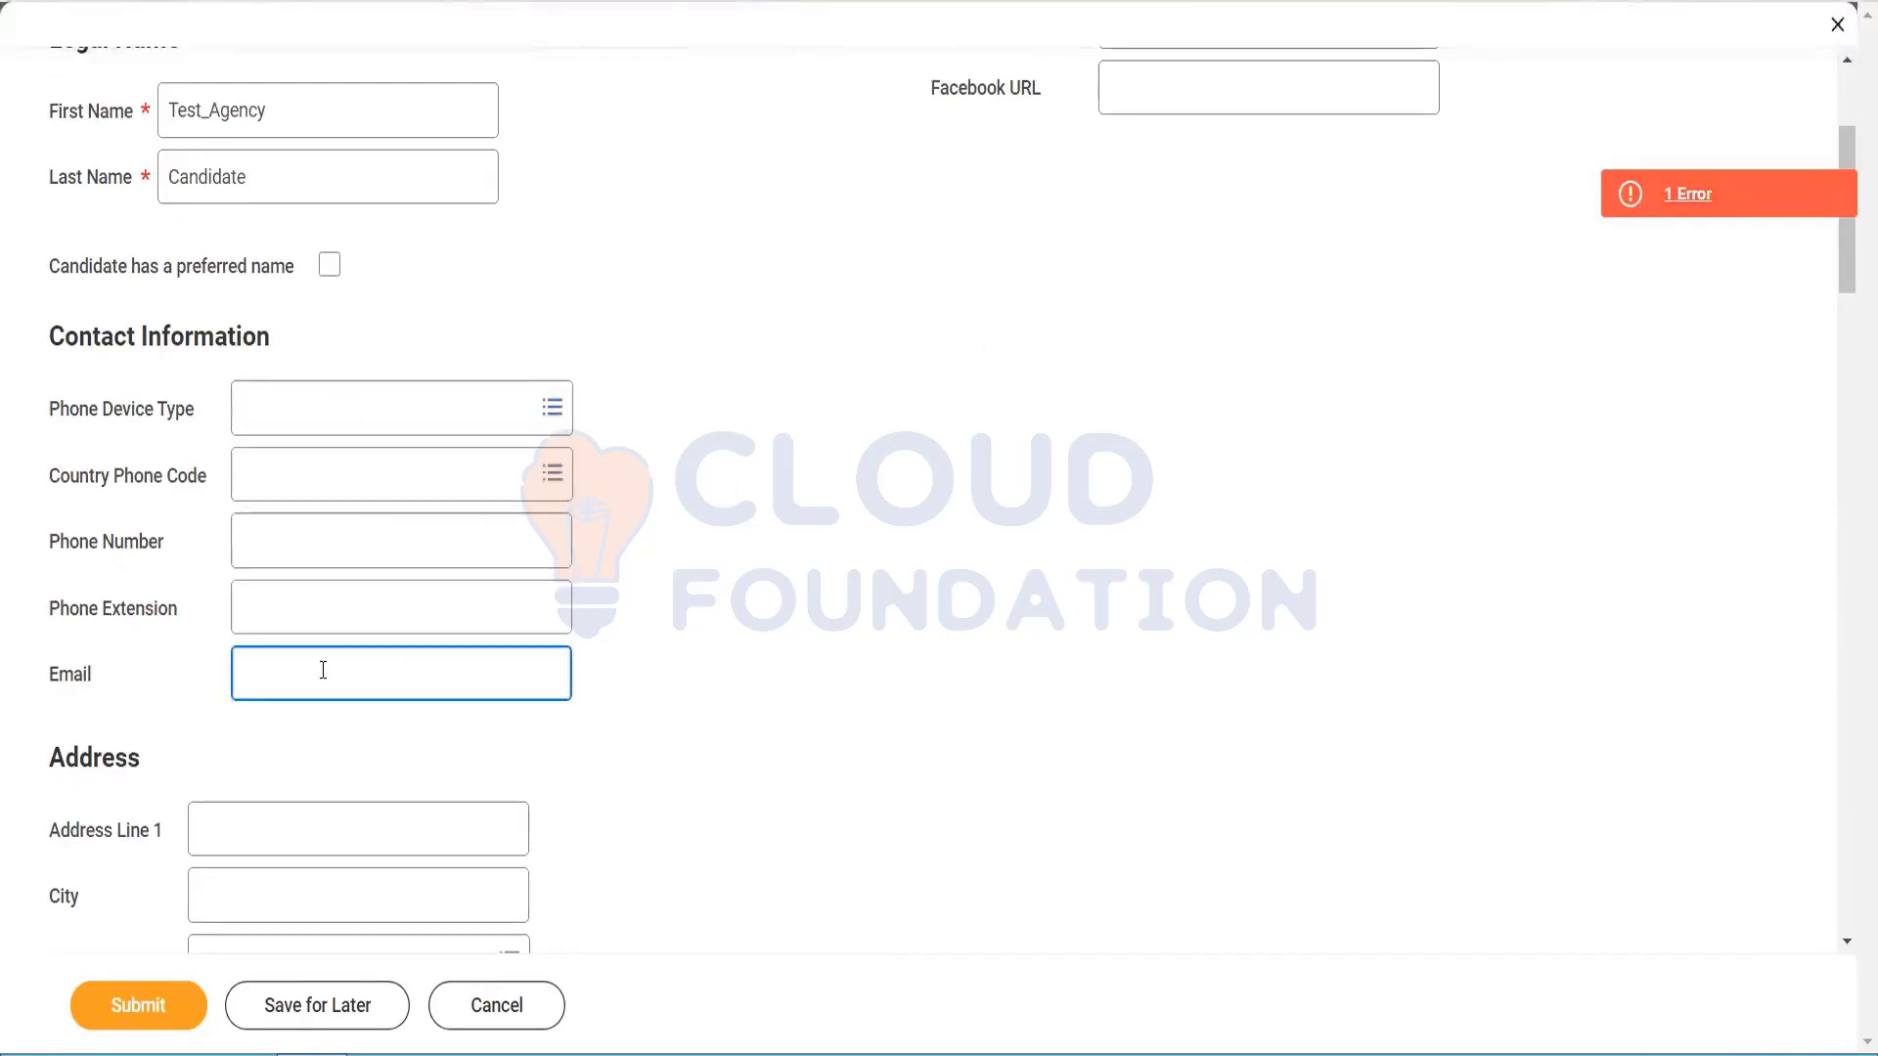
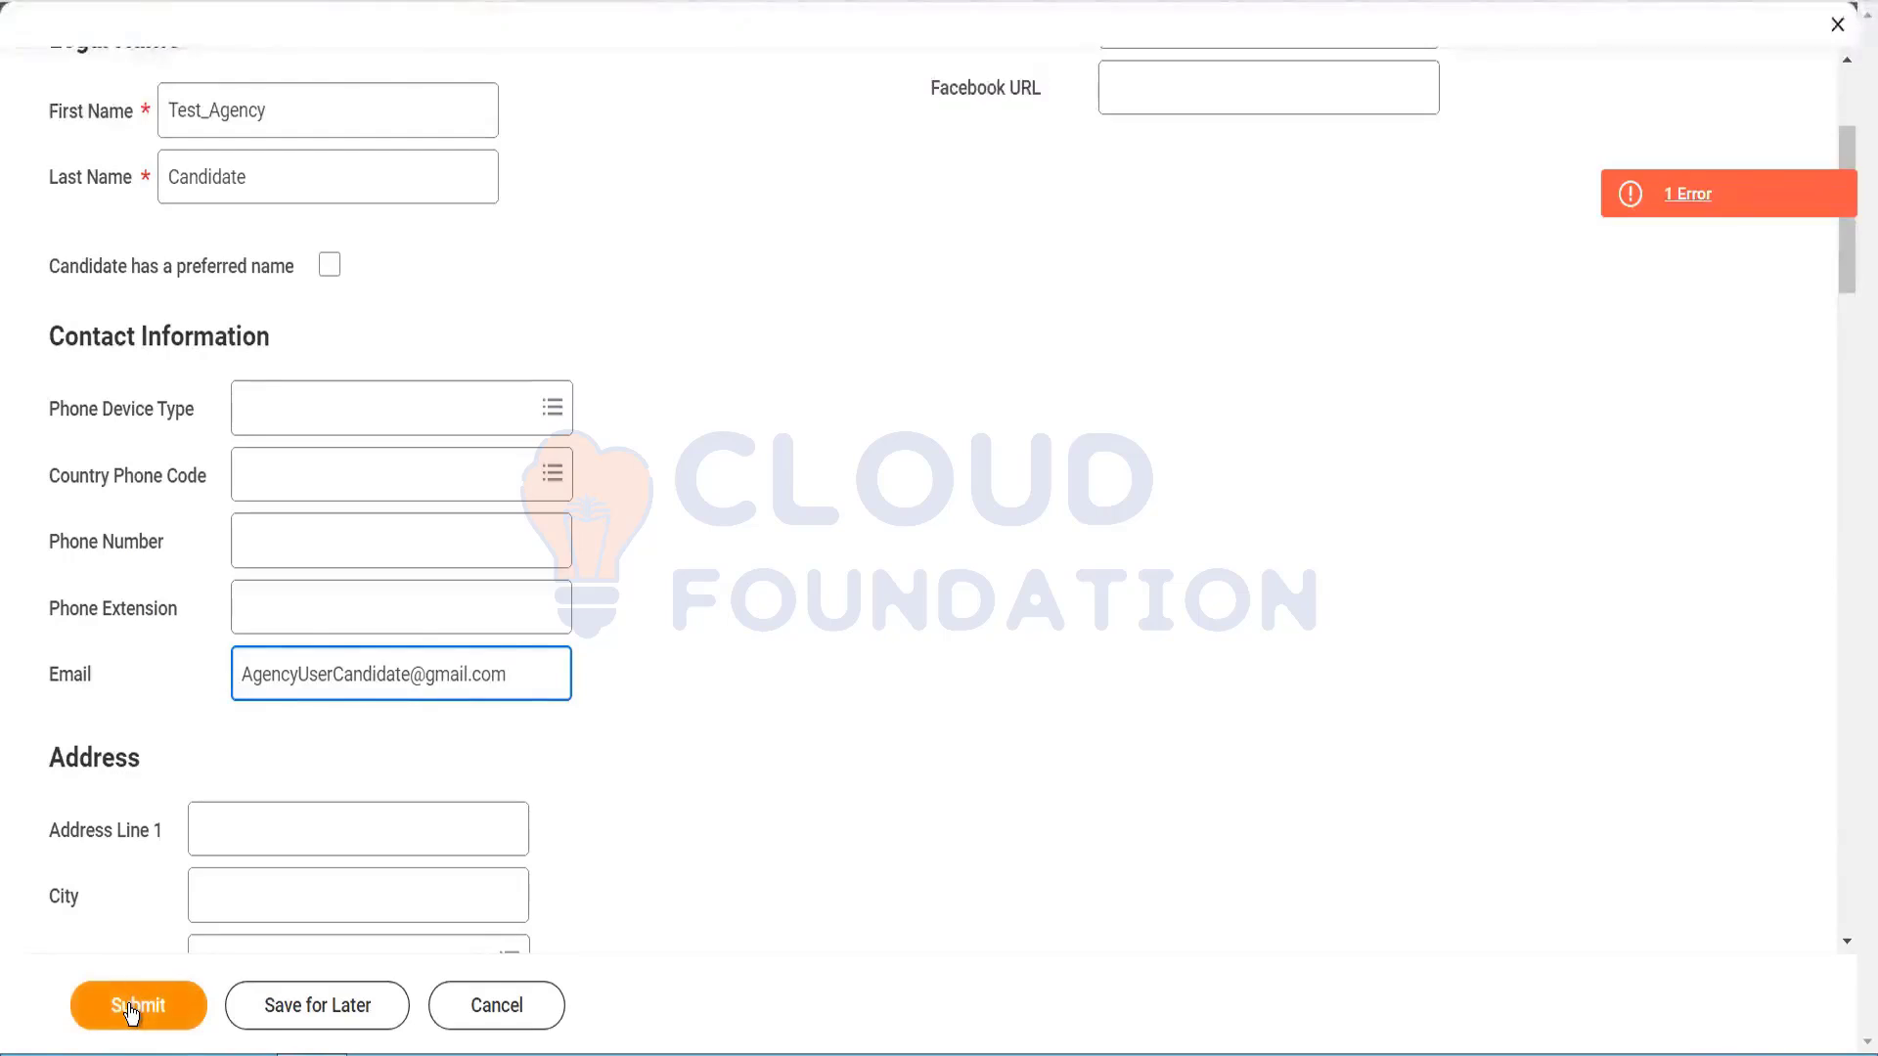
left_click(132, 1007)
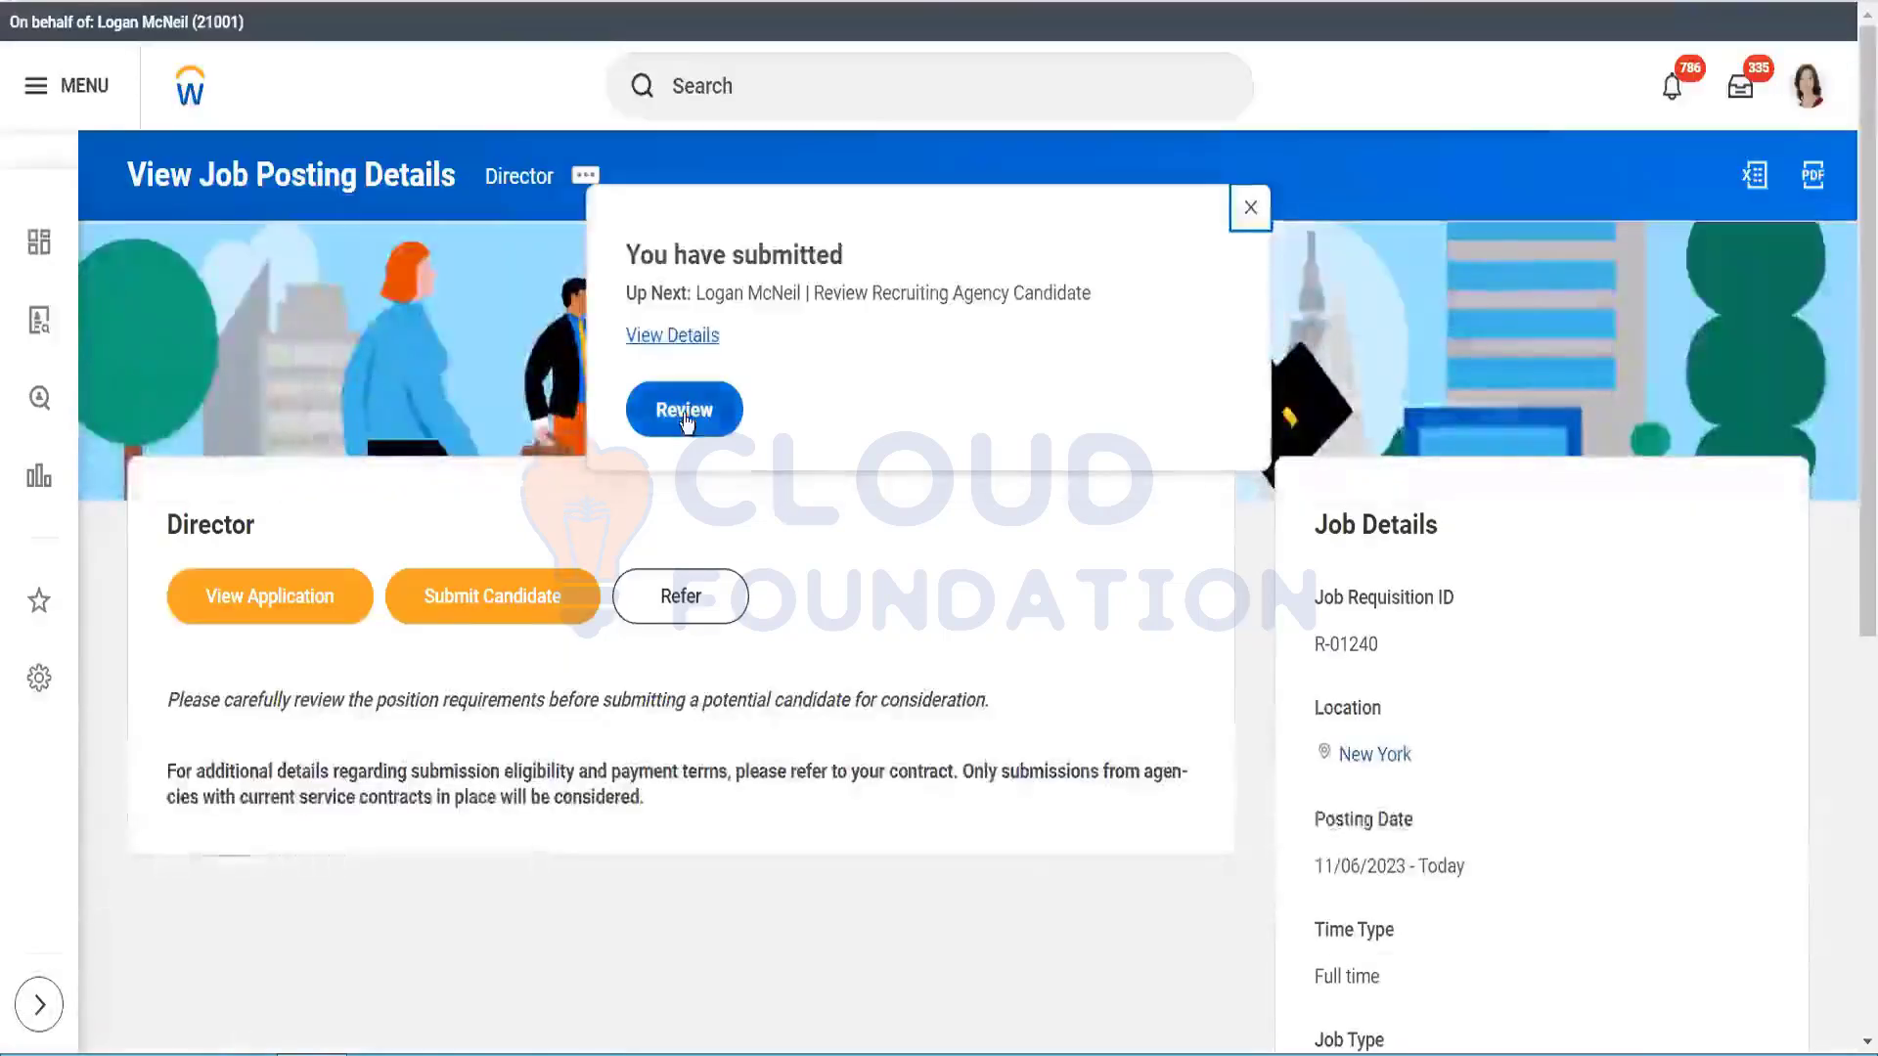
Step: Review the Test_Agency Candidate agency submission and approve it
left_click(684, 414)
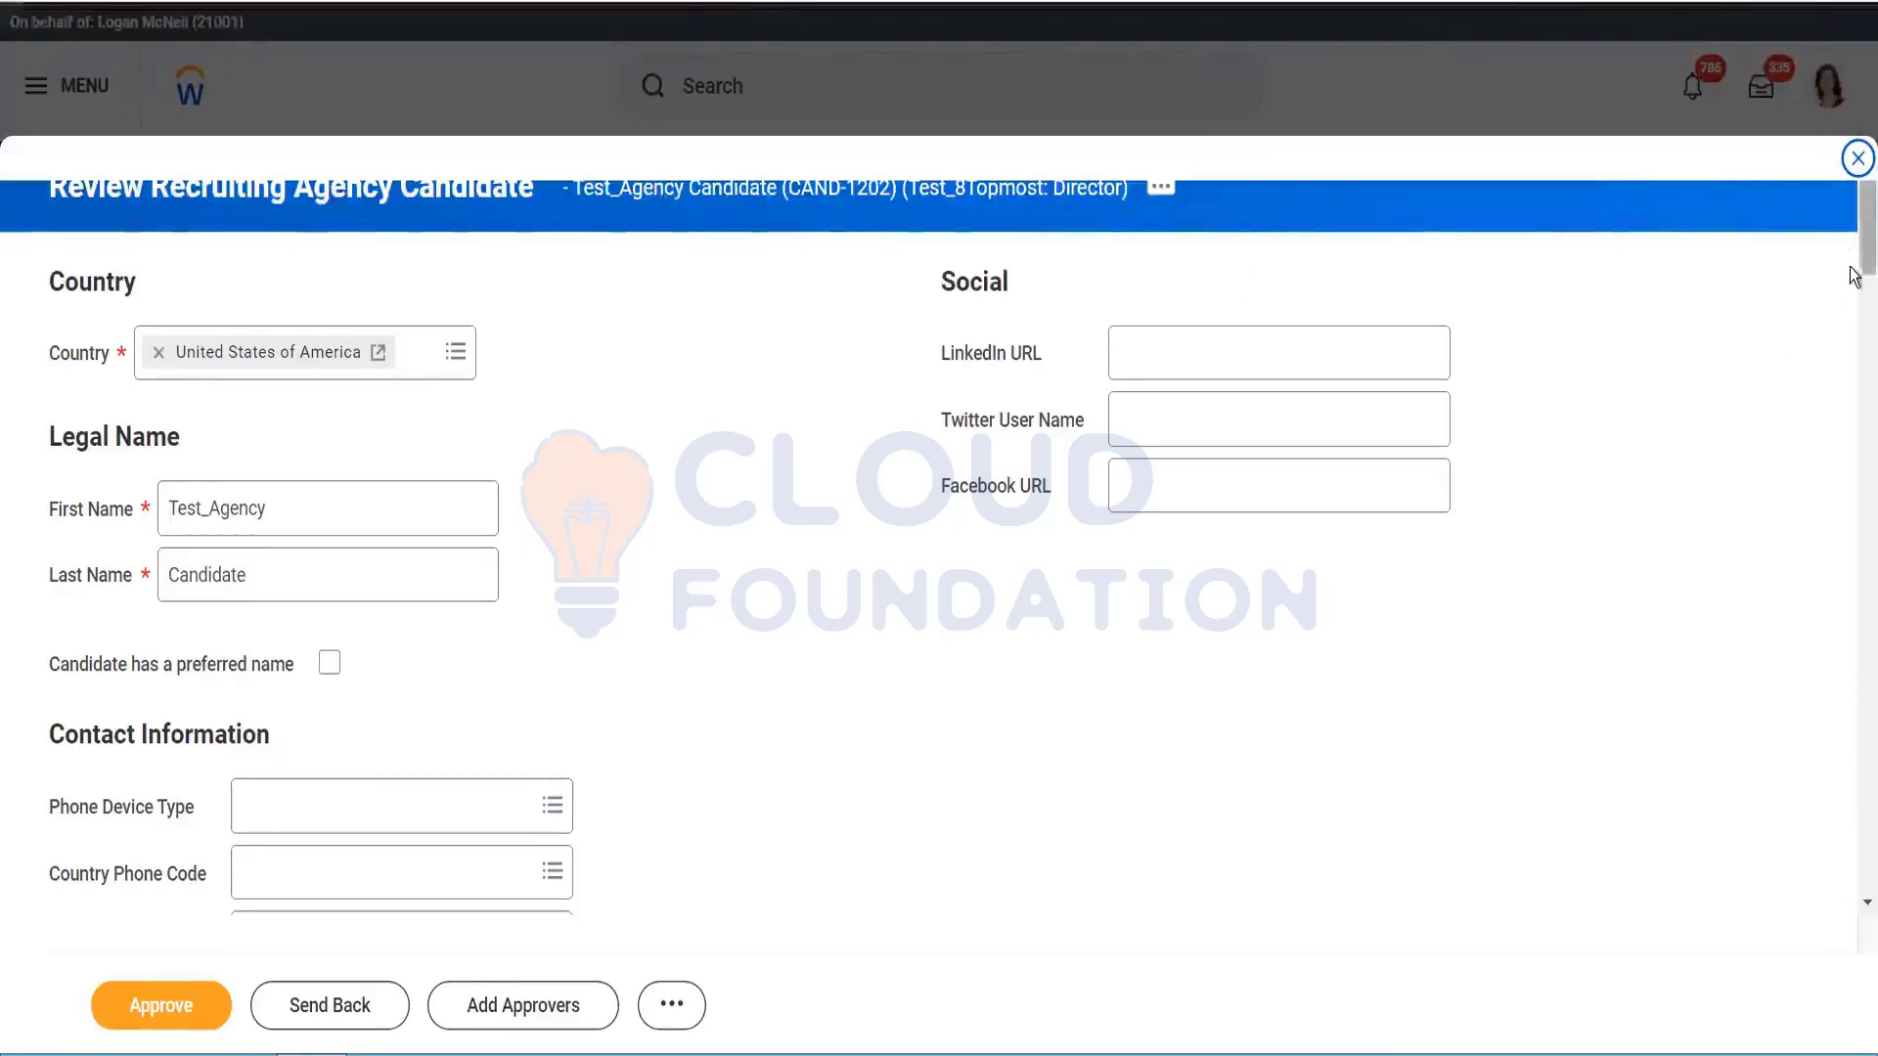
left_click_drag(1854, 253, 1795, 65)
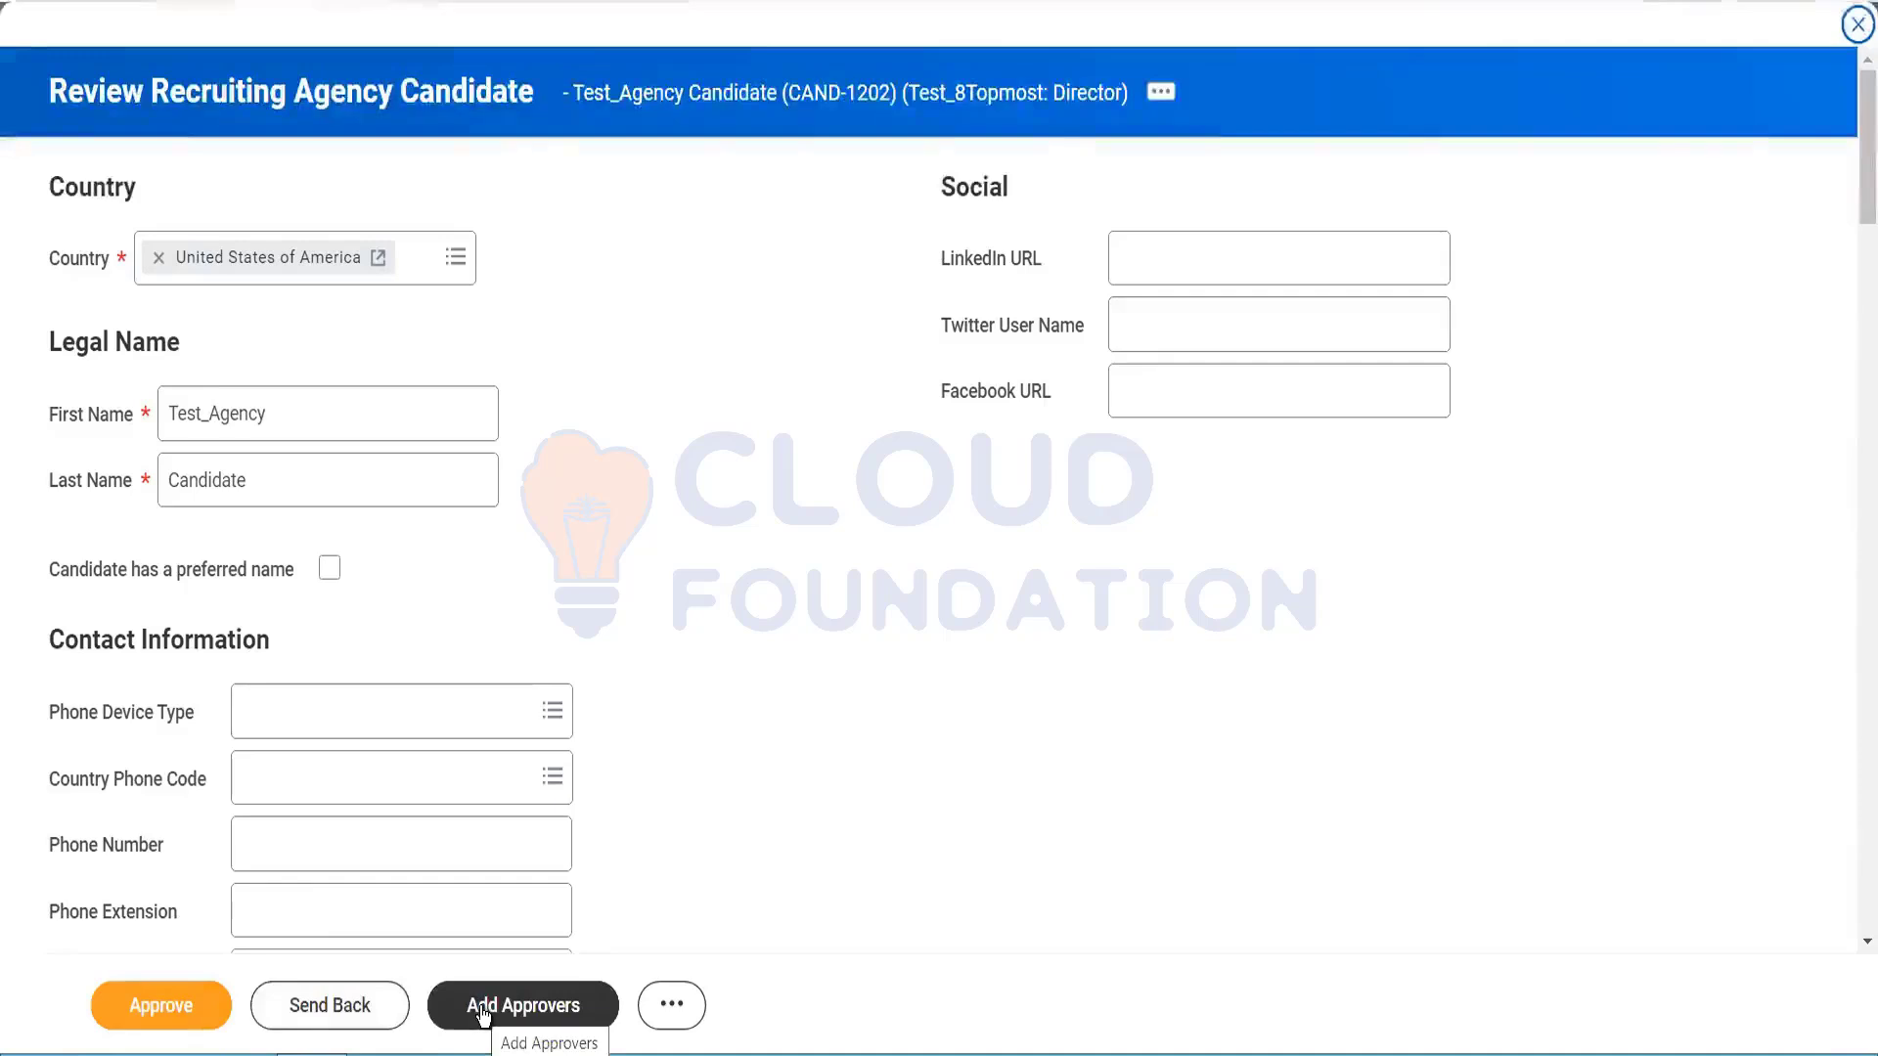
left_click(671, 1015)
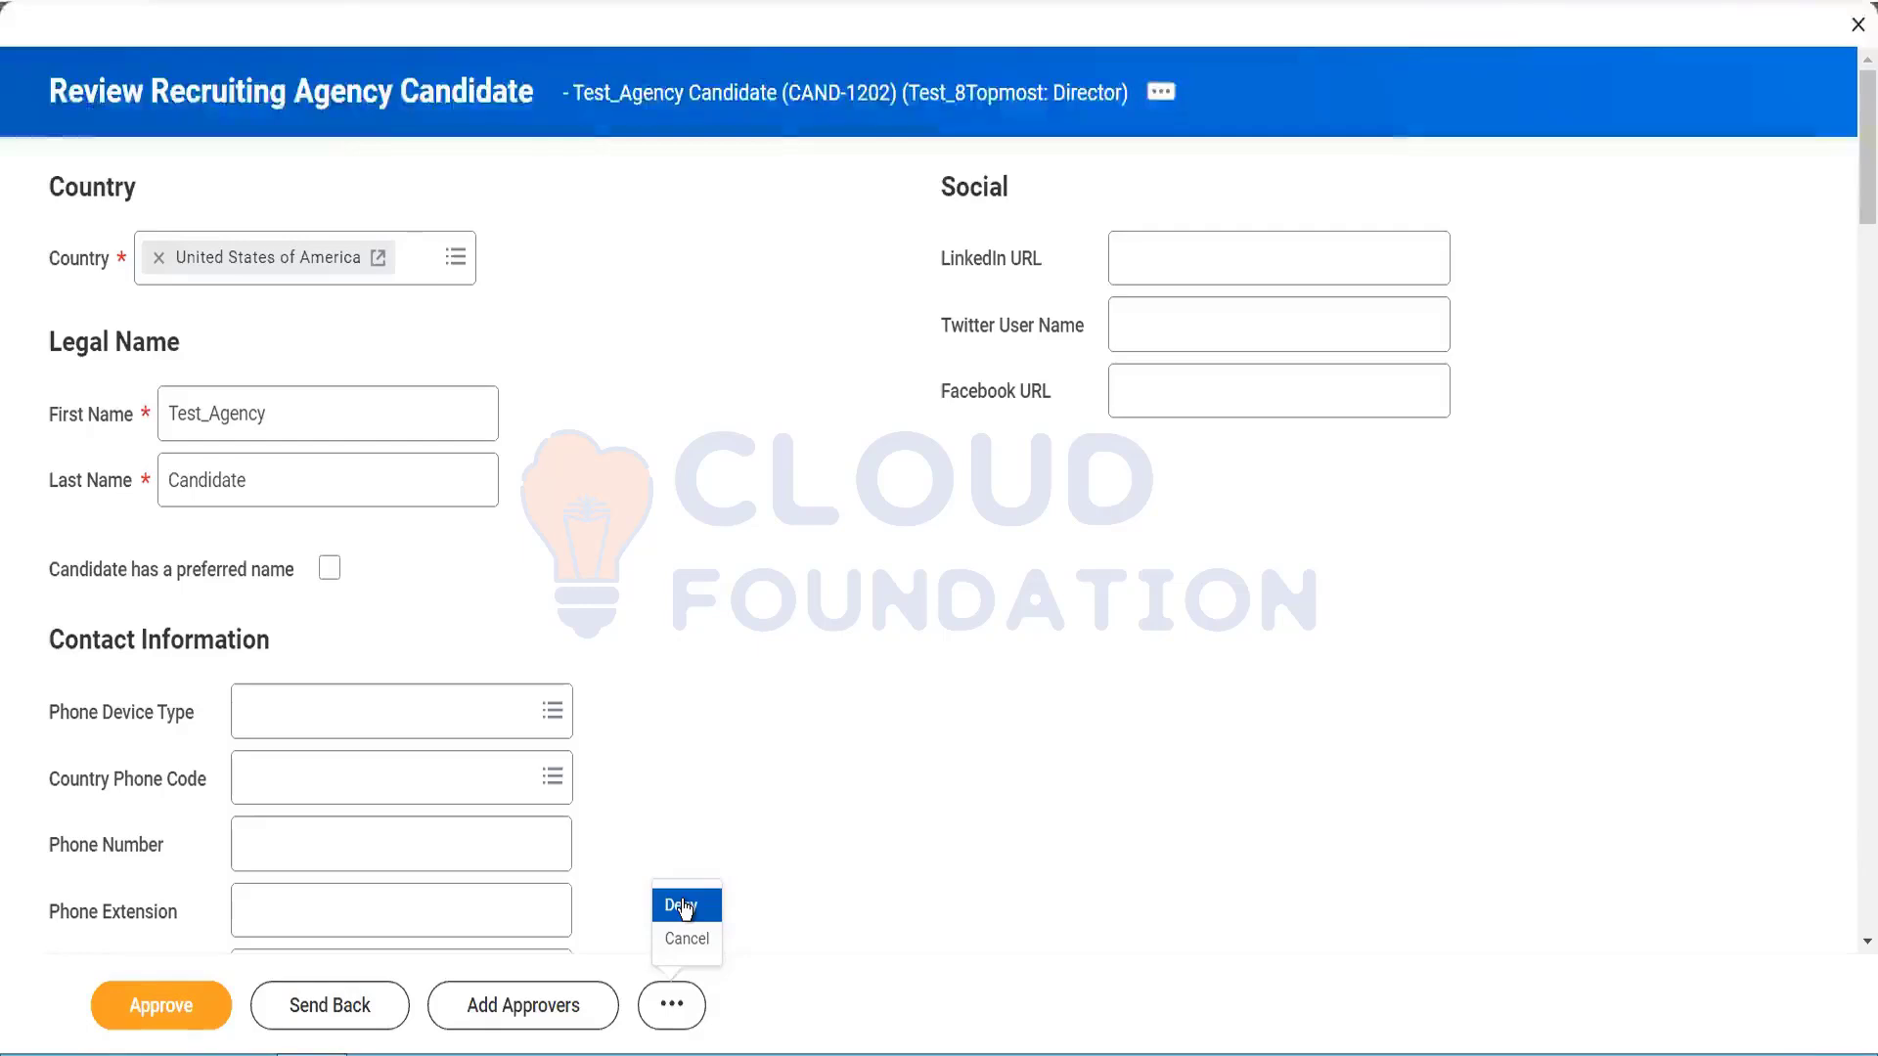
left_click(528, 998)
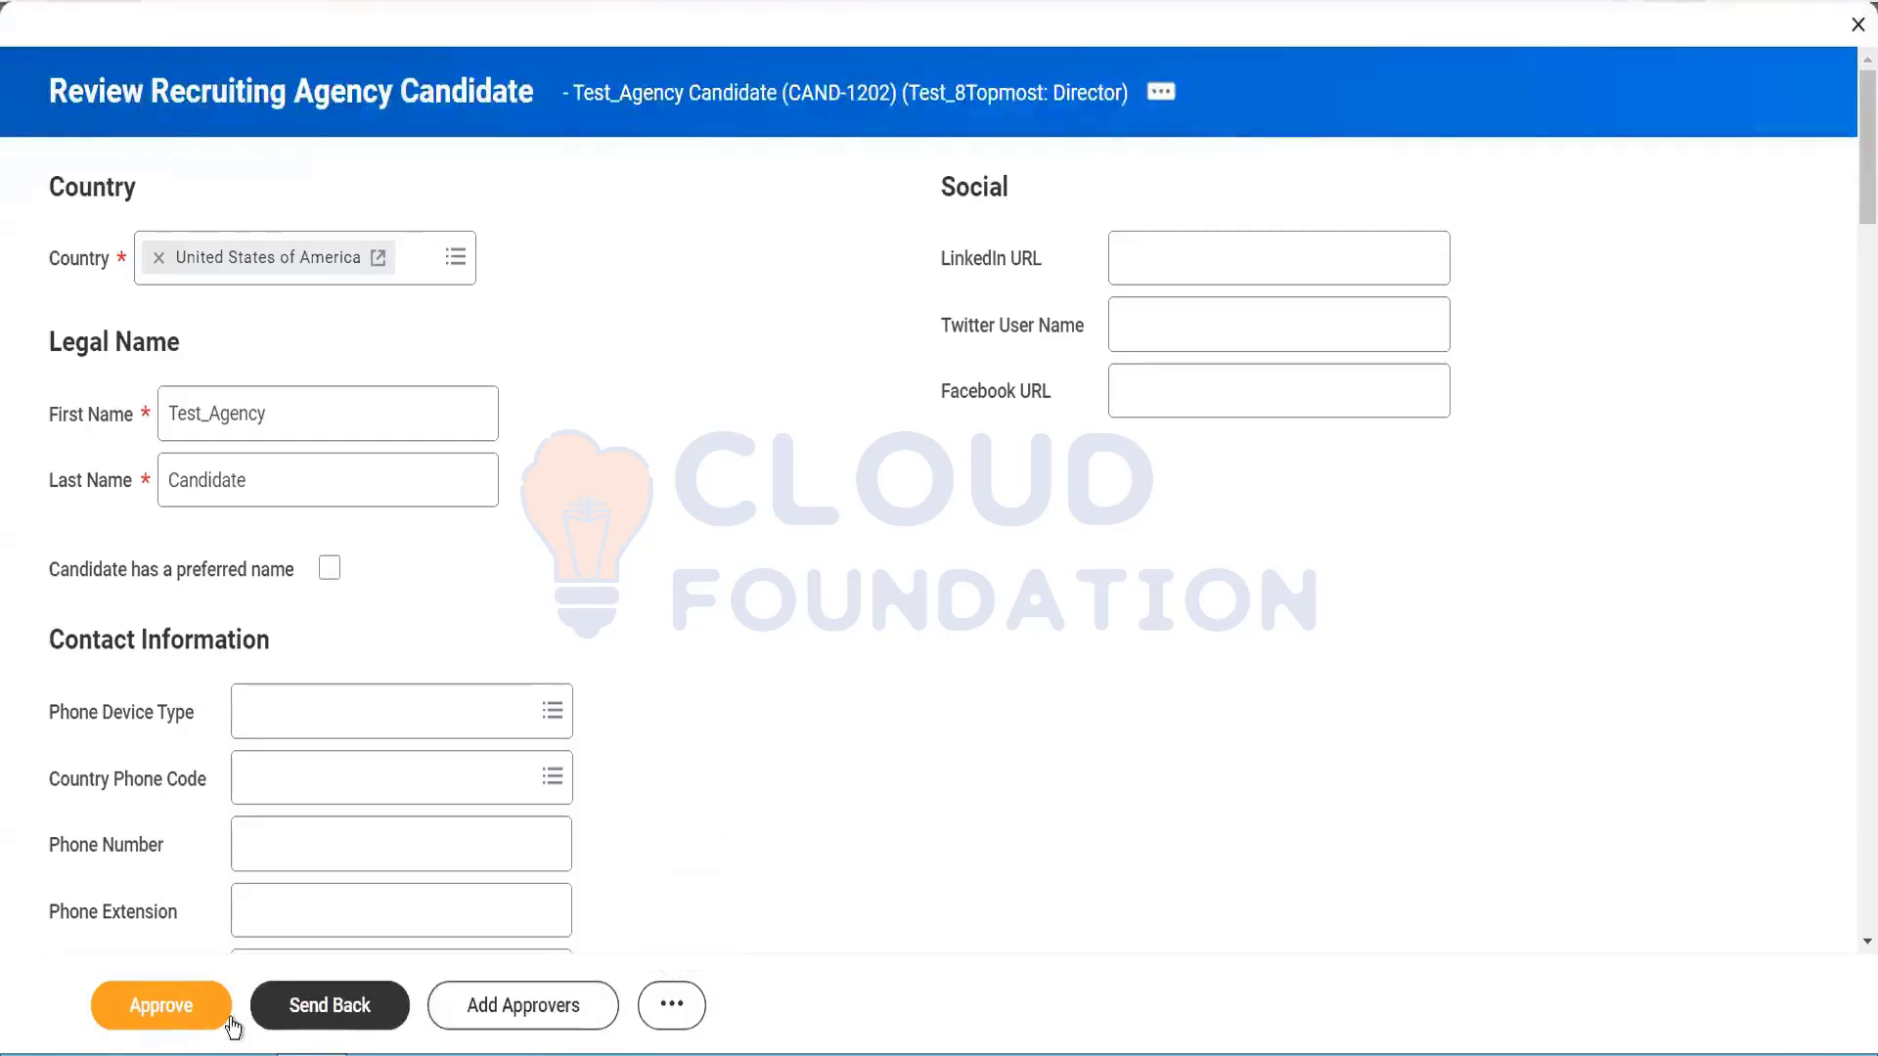
left_click(155, 1011)
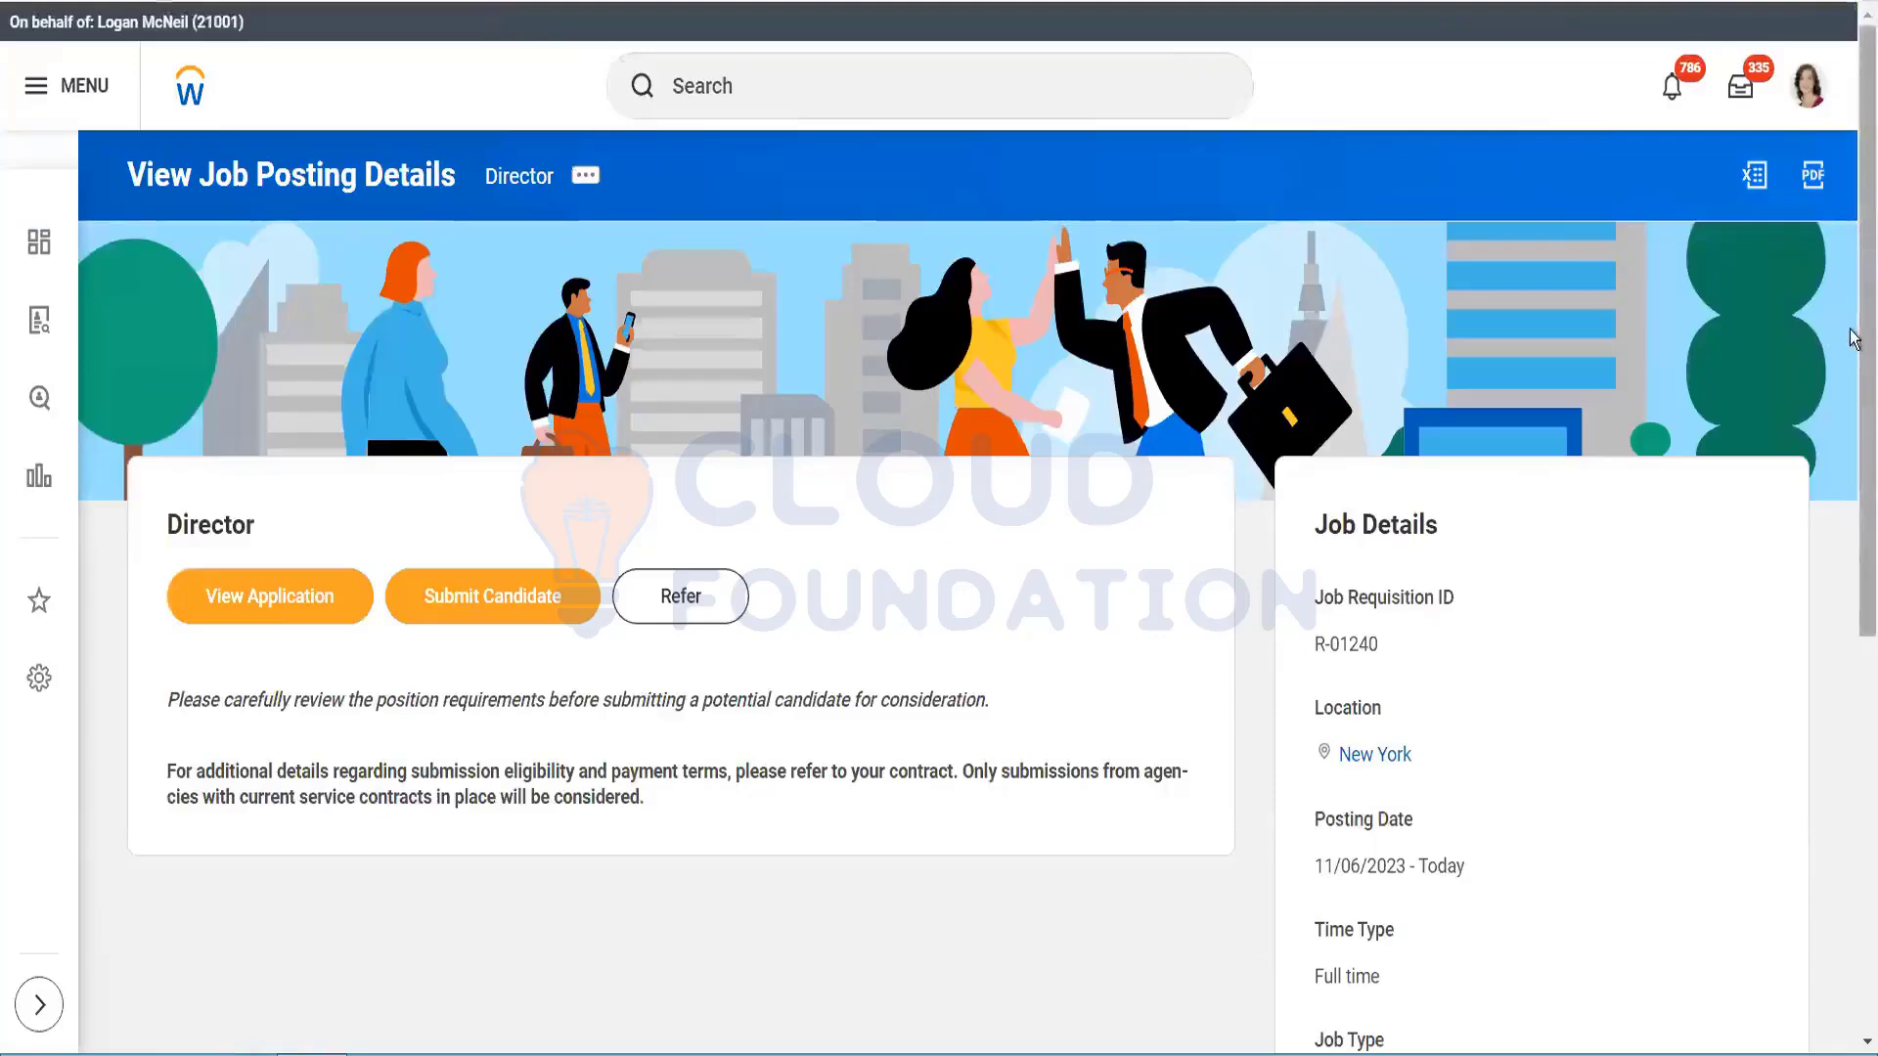
Step: From the Job Requisitions list, open the full R-01240 Director (Open) requisition page via its Details tab
mouse_move(1866, 338)
left_mouse_down()
mouse_move(1866, 452)
mouse_move(1866, 332)
left_mouse_up()
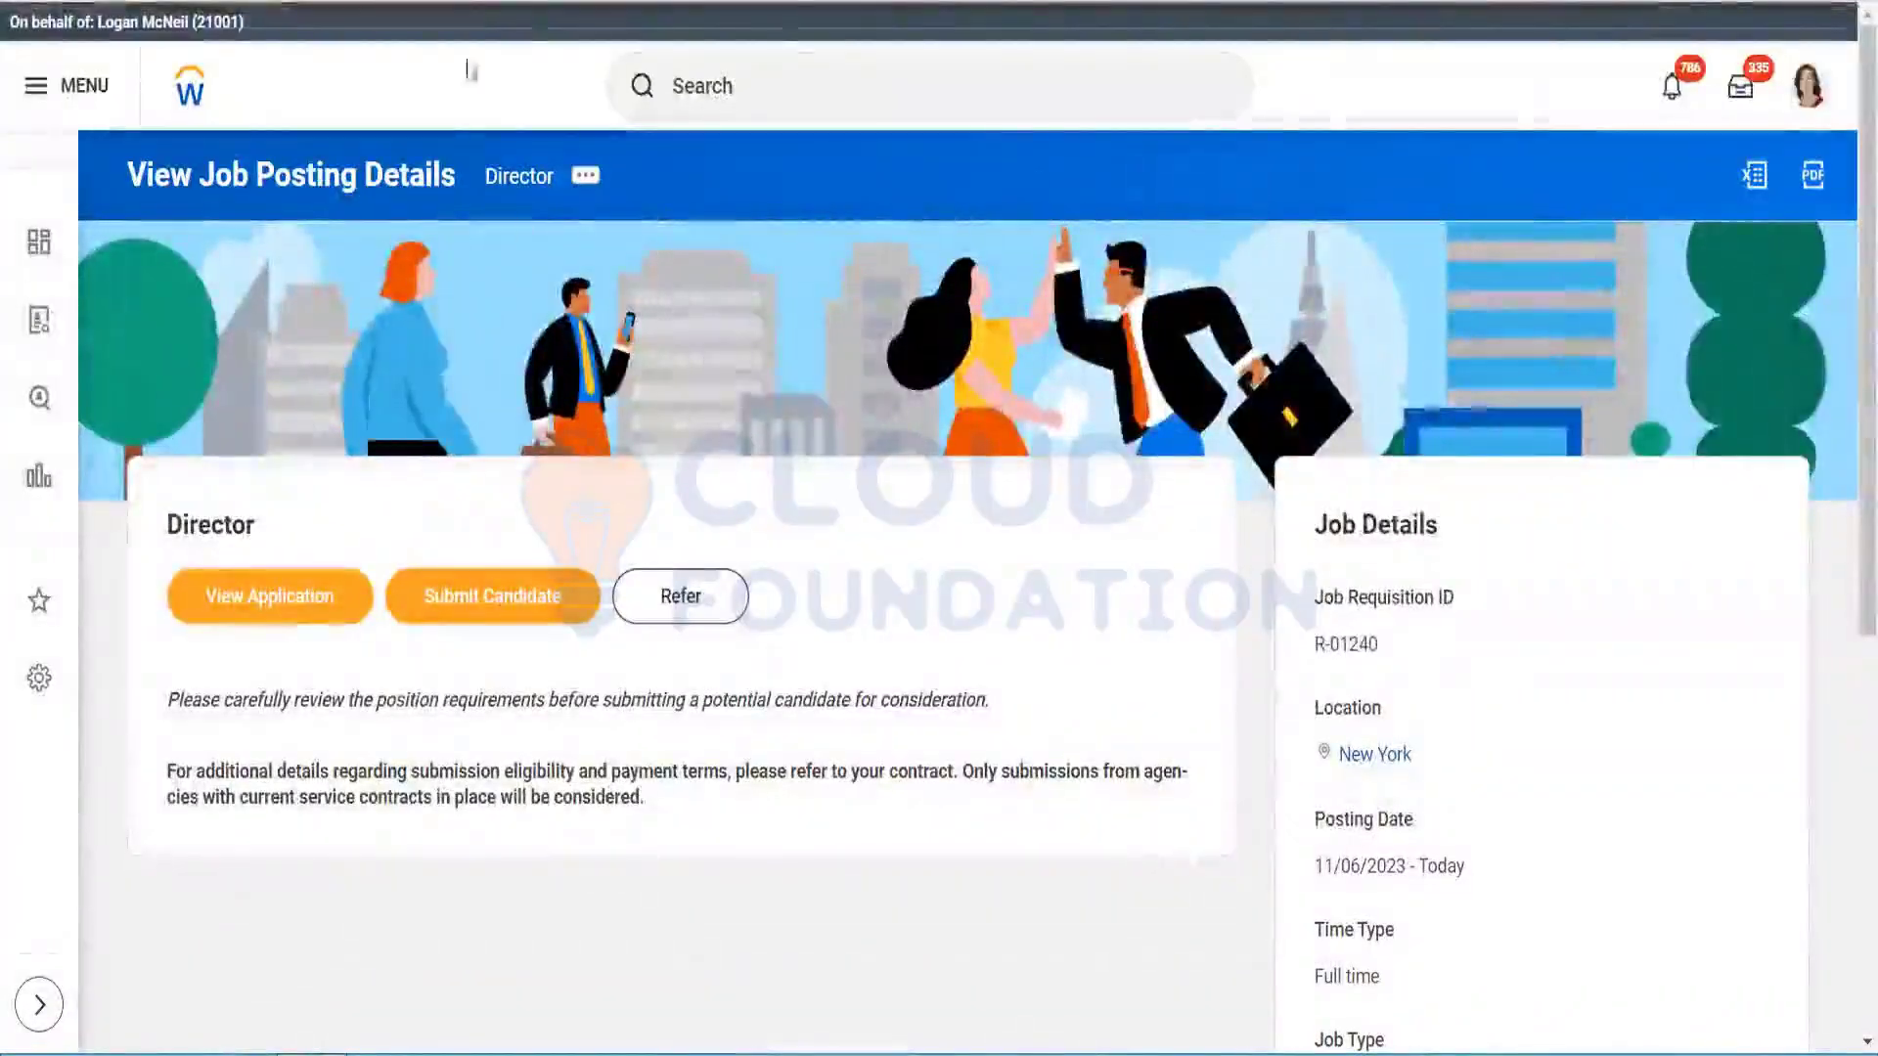
left_click(38, 319)
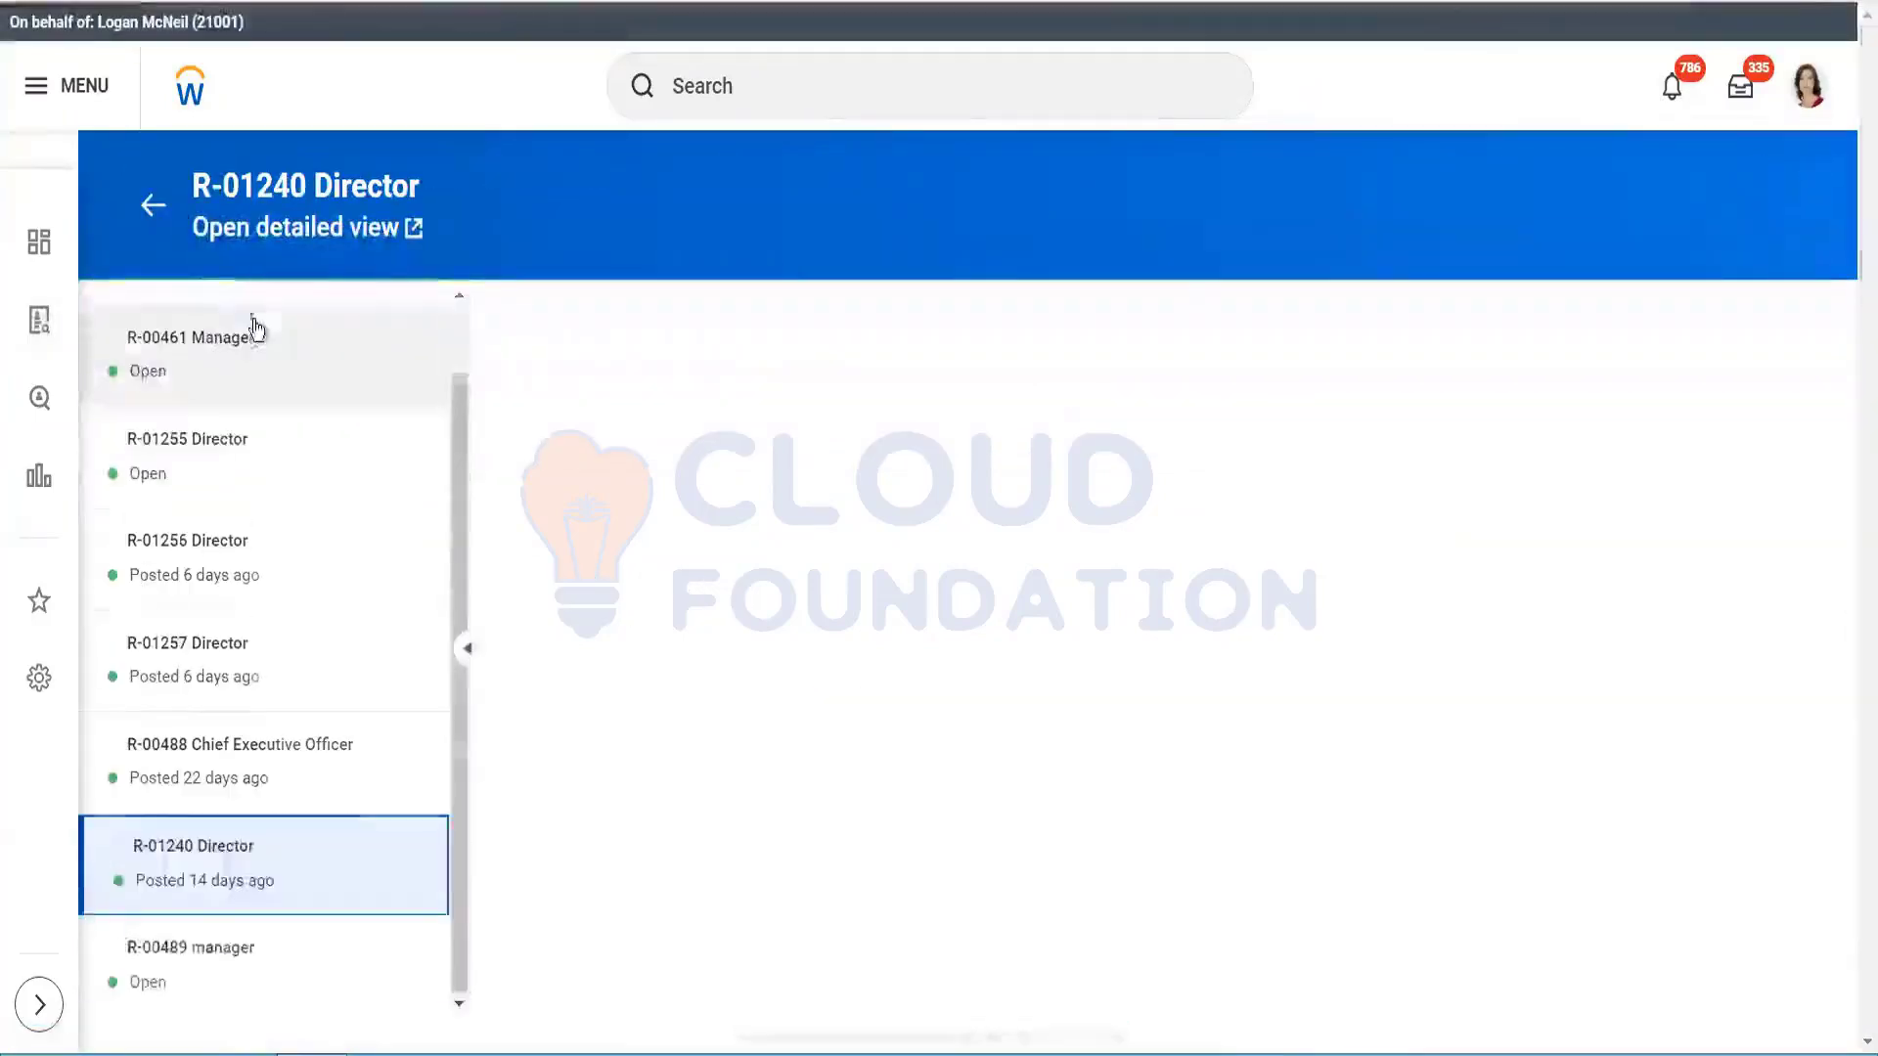
left_click(264, 859)
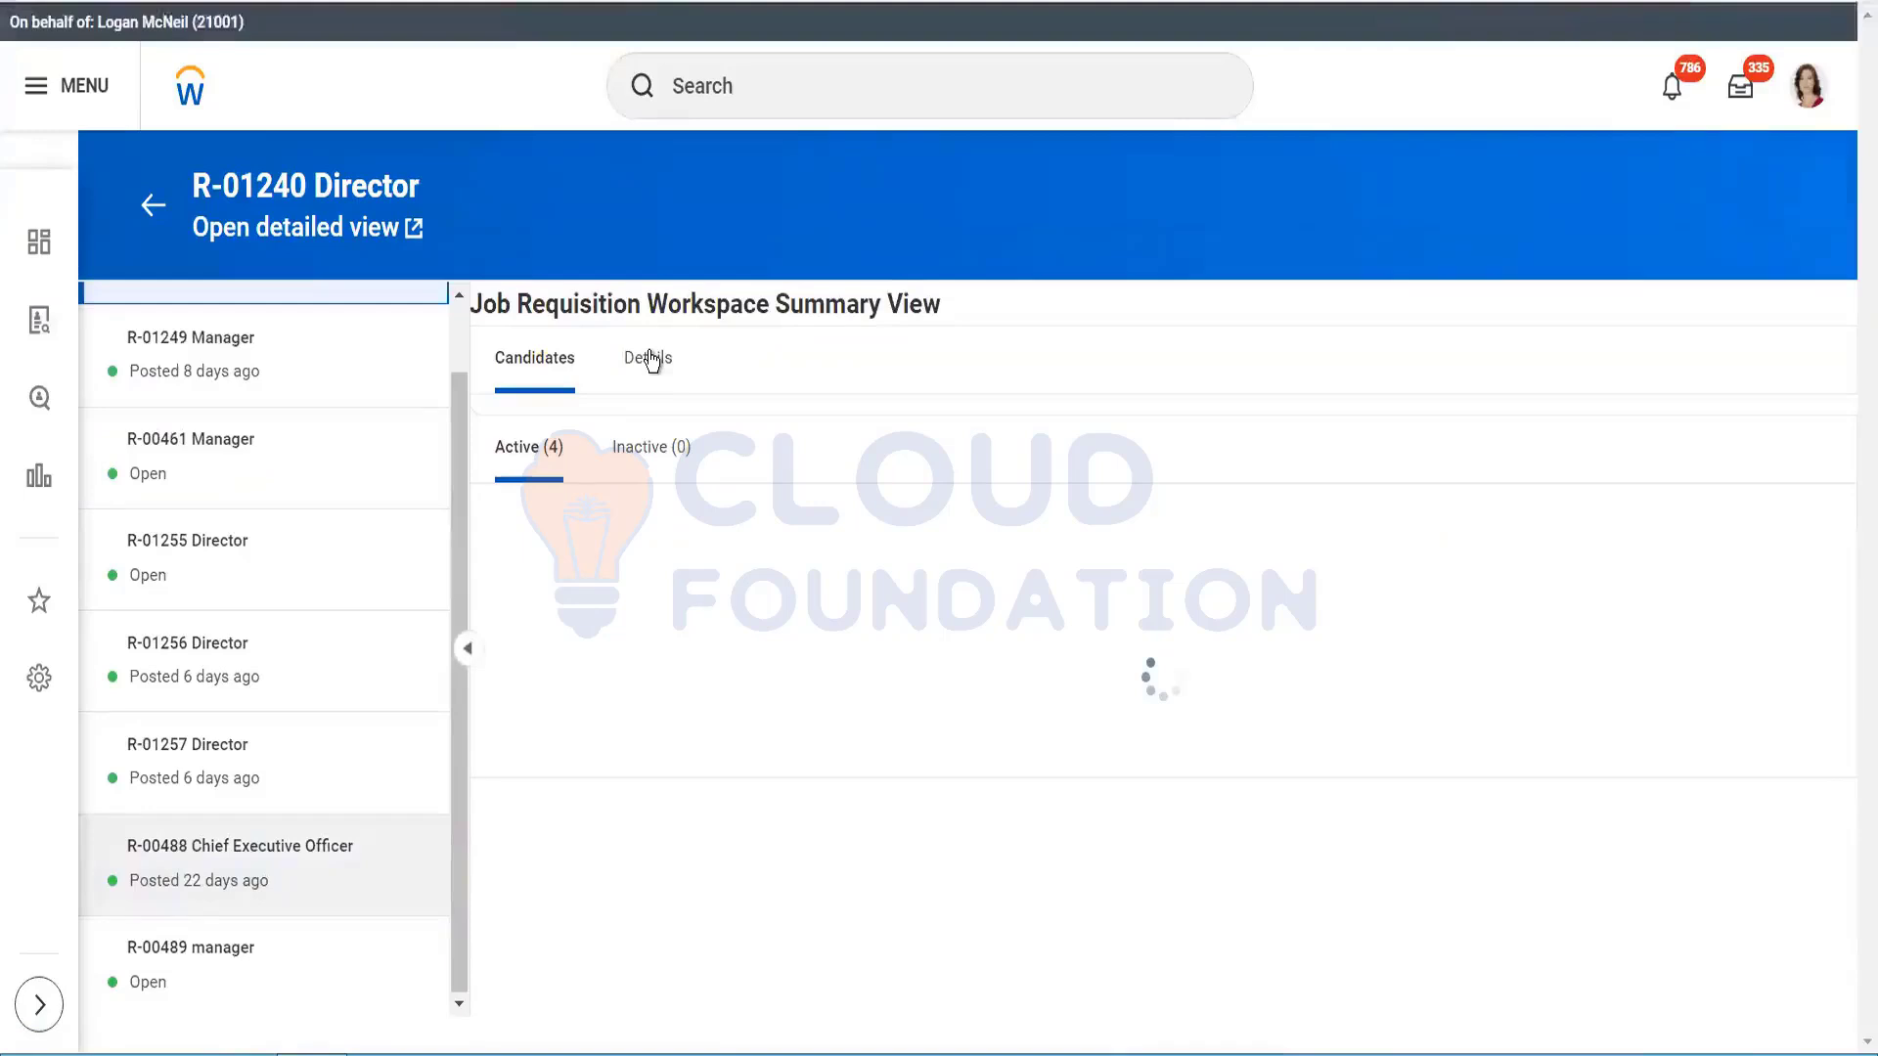
left_click(649, 358)
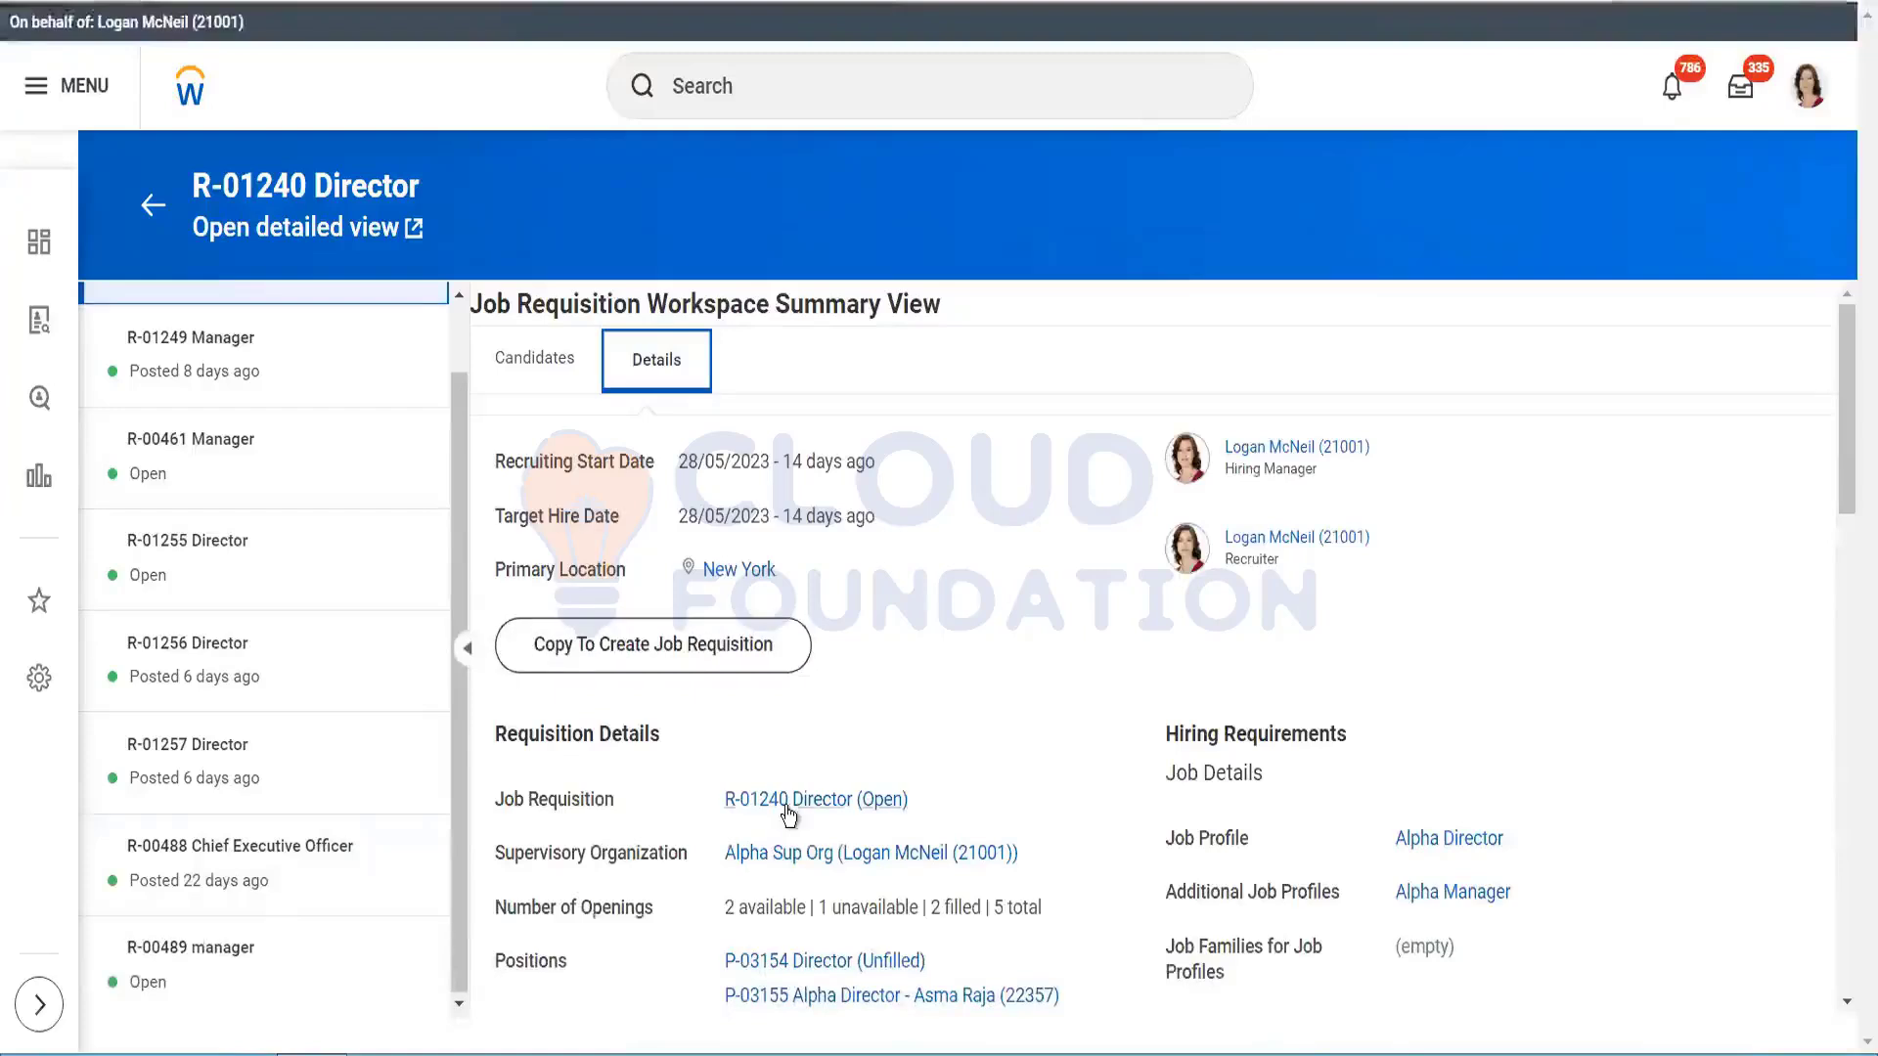
left_click(788, 802)
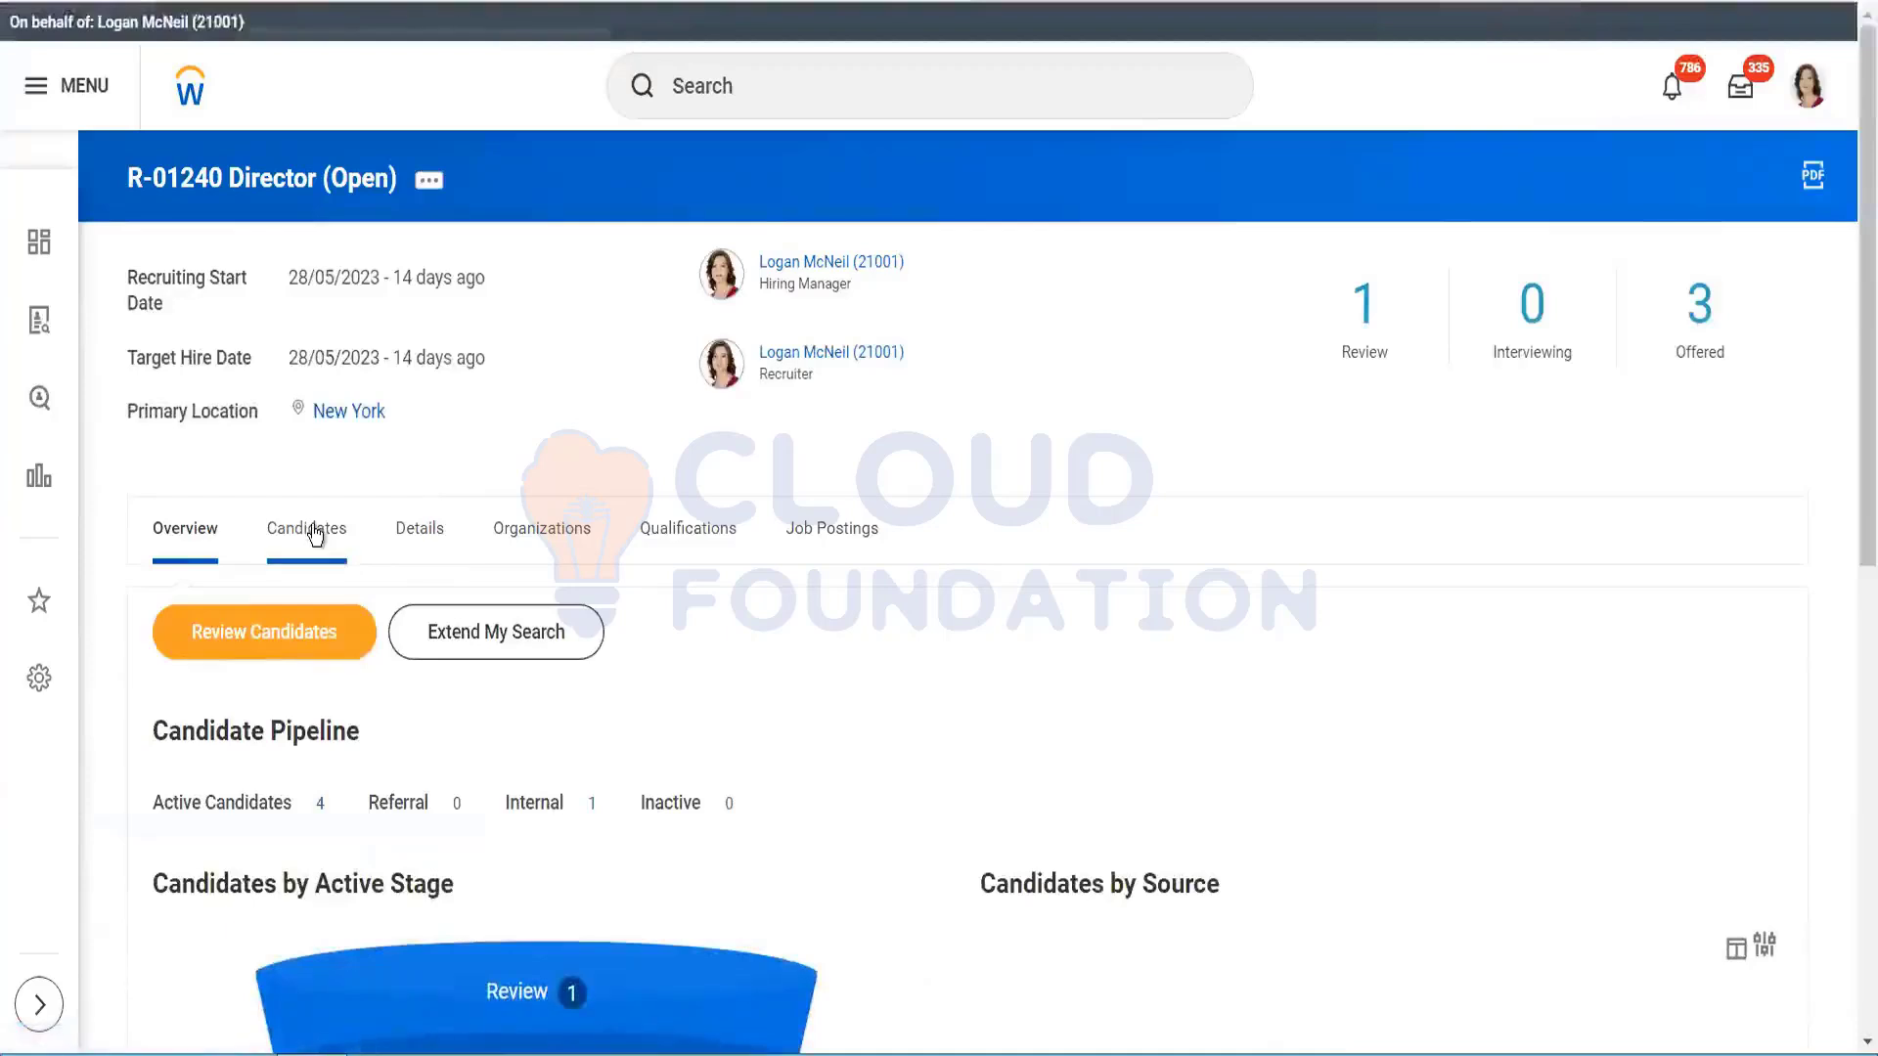
Step: List R-01240's candidates, with the agency candidate in Review, across Overview, Experience and Contact views
left_click(315, 533)
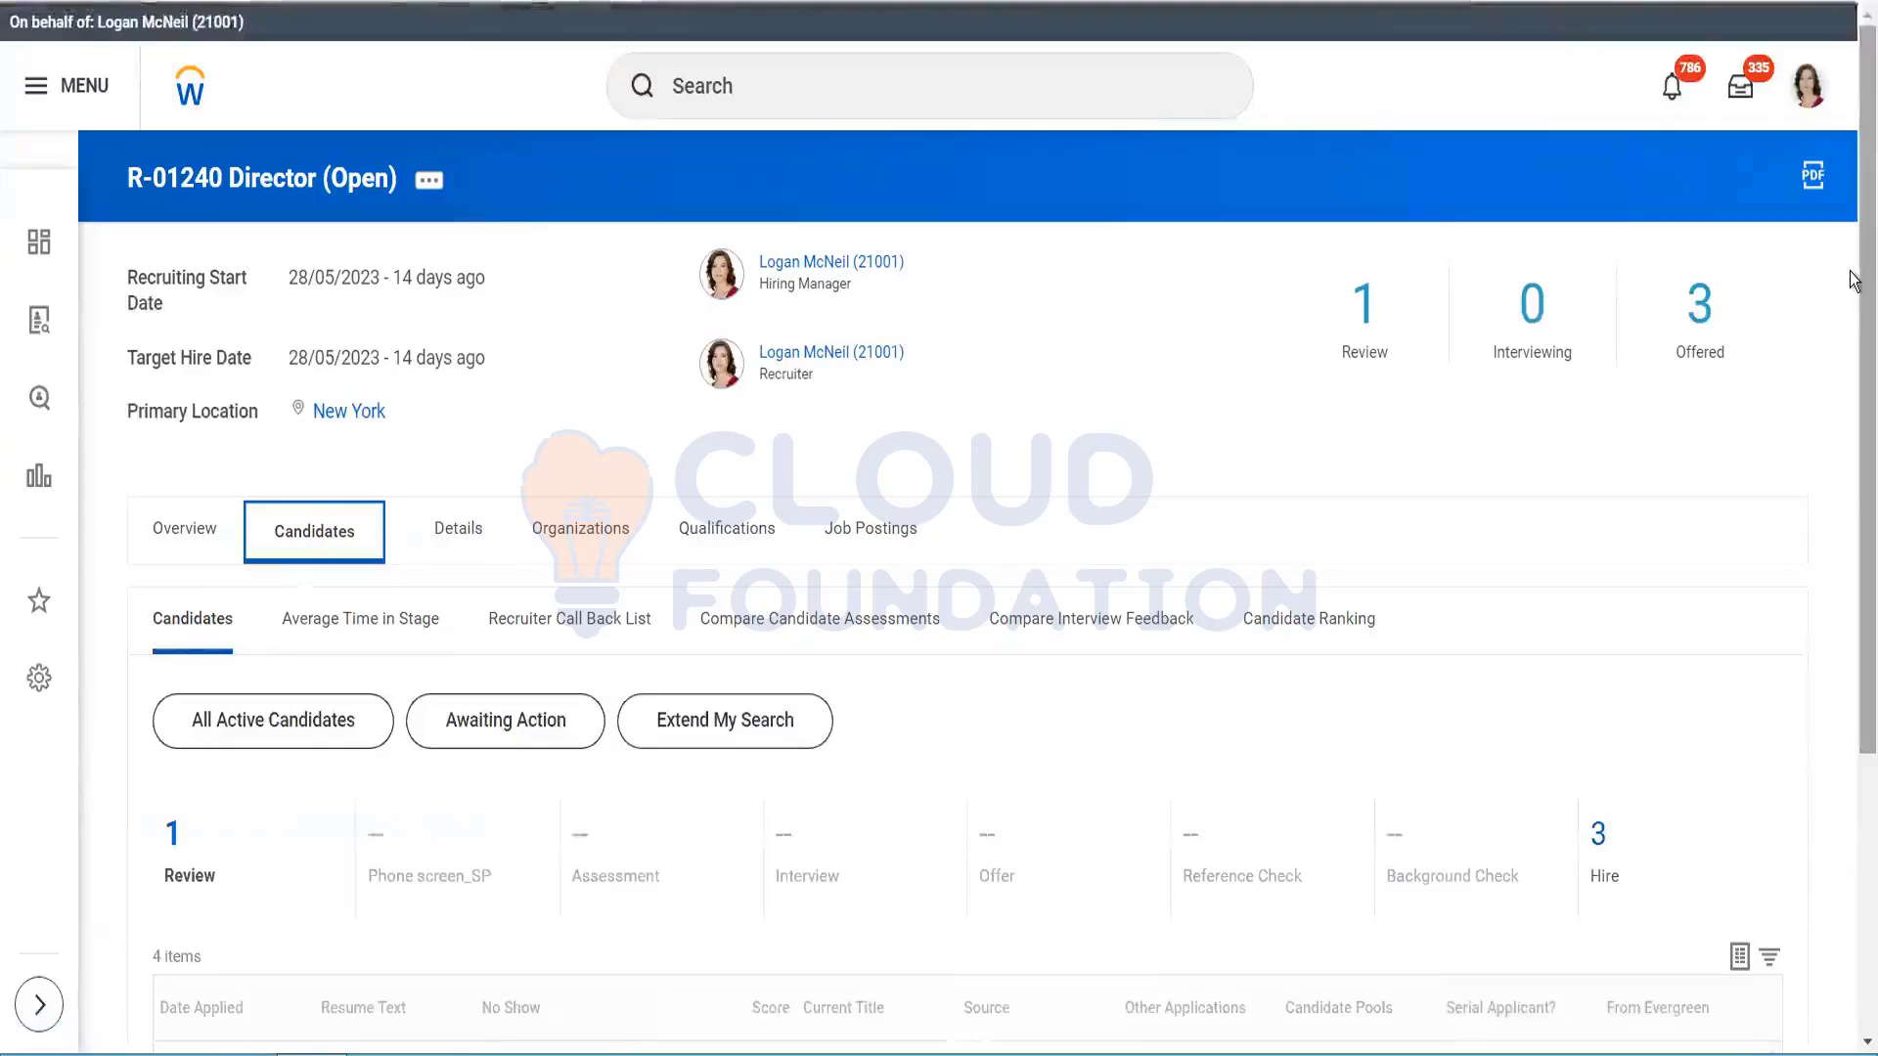
scroll(1851, 452, "down", 4)
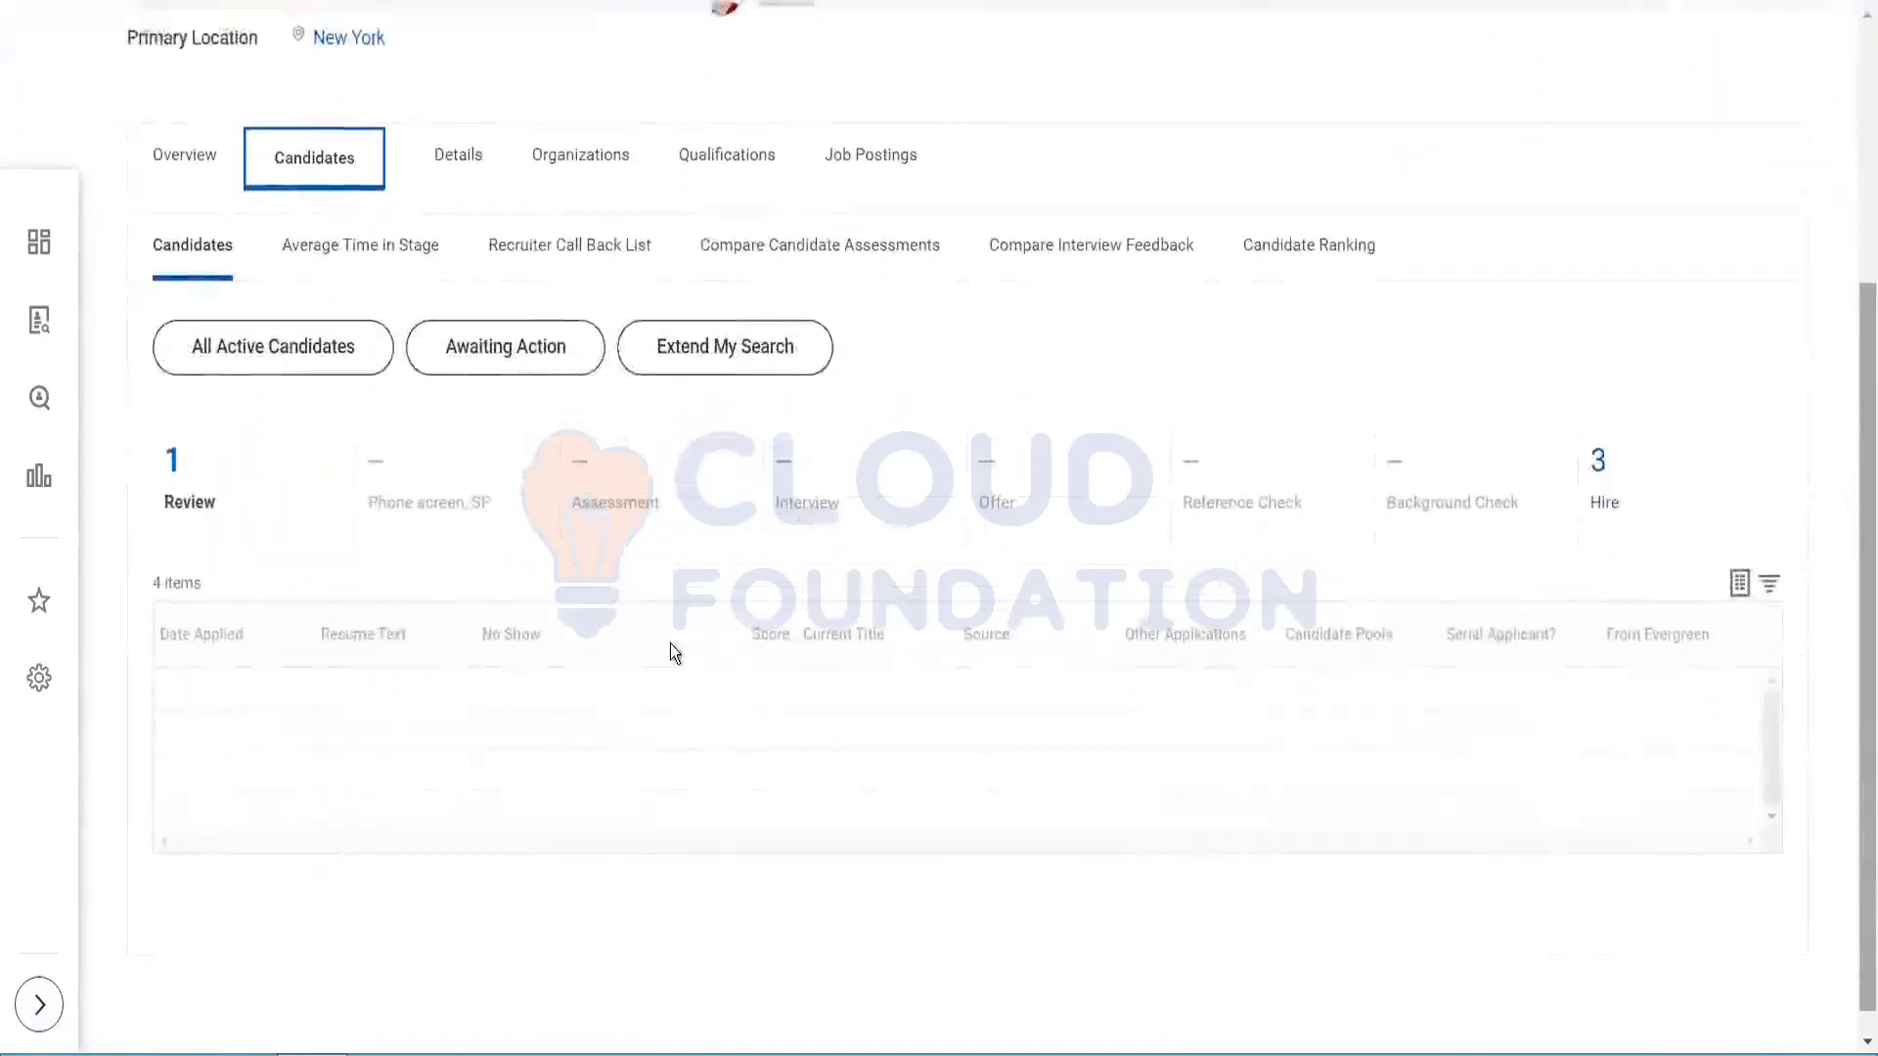
scroll(671, 644, "down", 2)
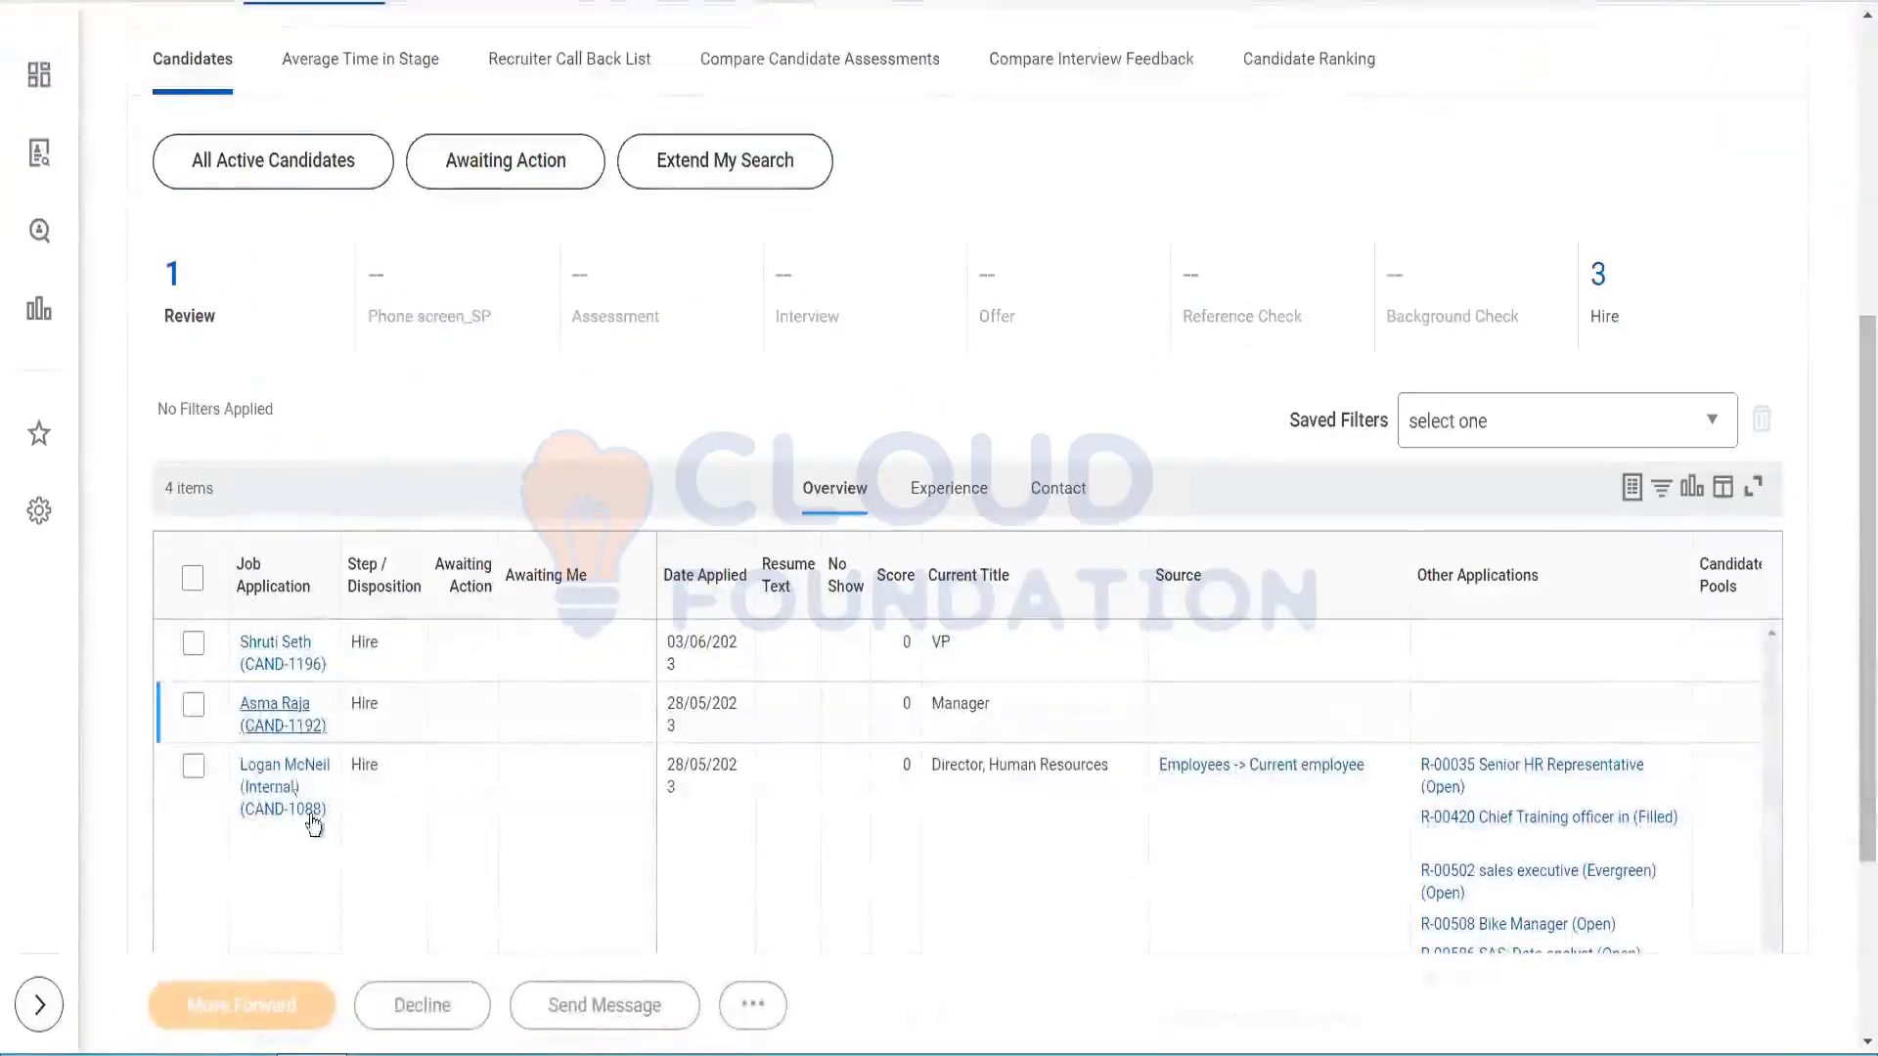
left_click_drag(1851, 496, 1856, 637)
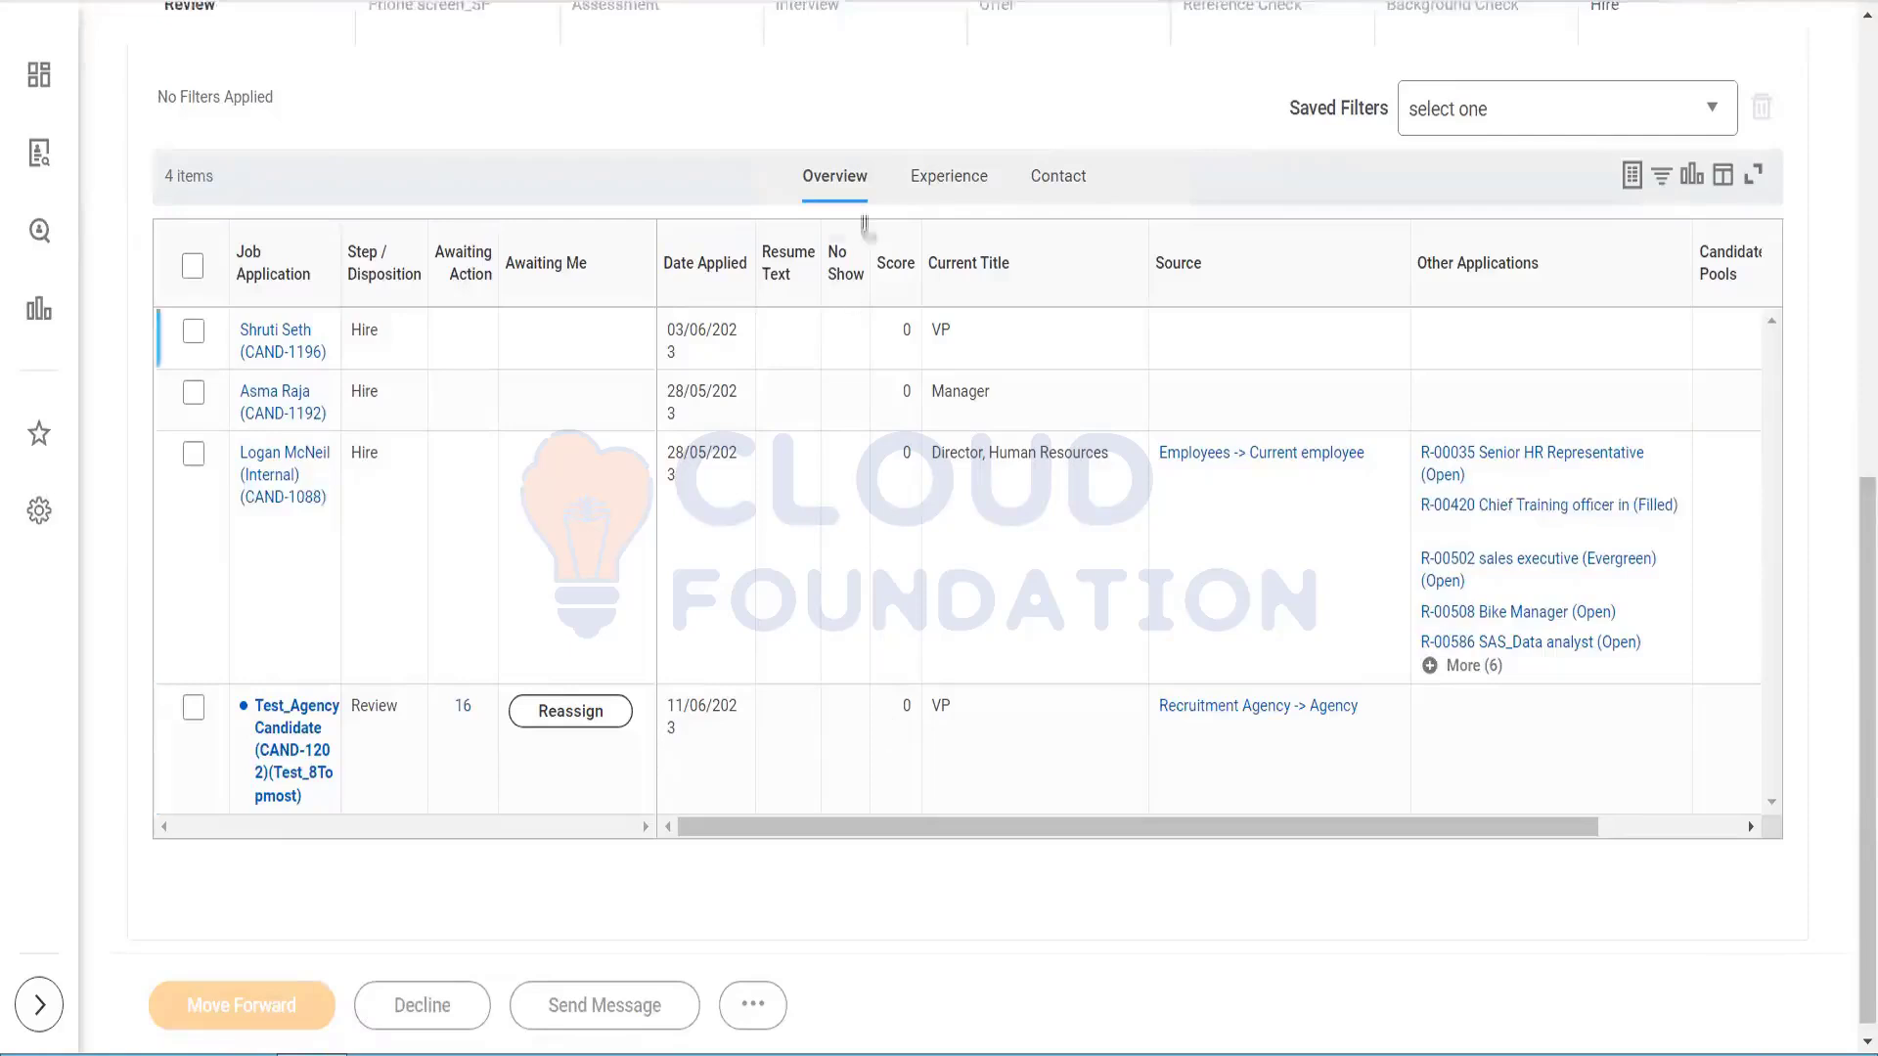
left_click(931, 183)
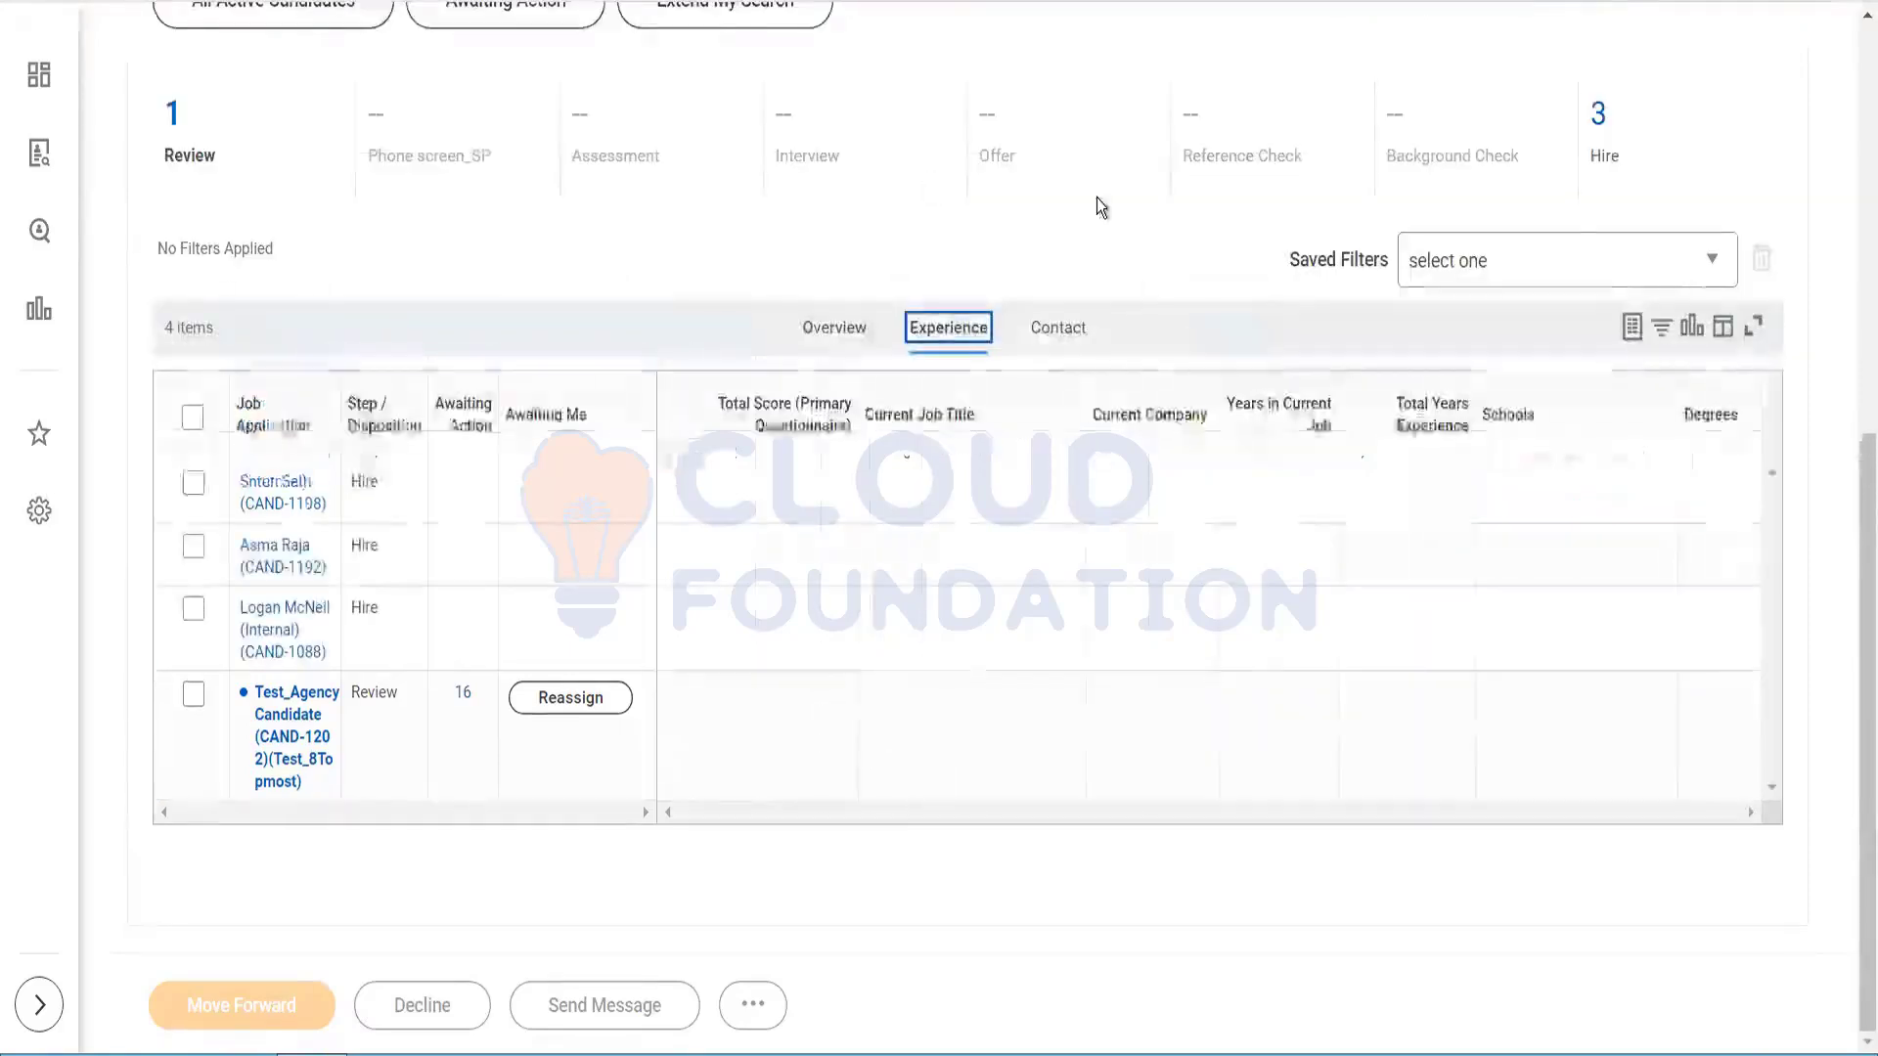
left_click(1082, 327)
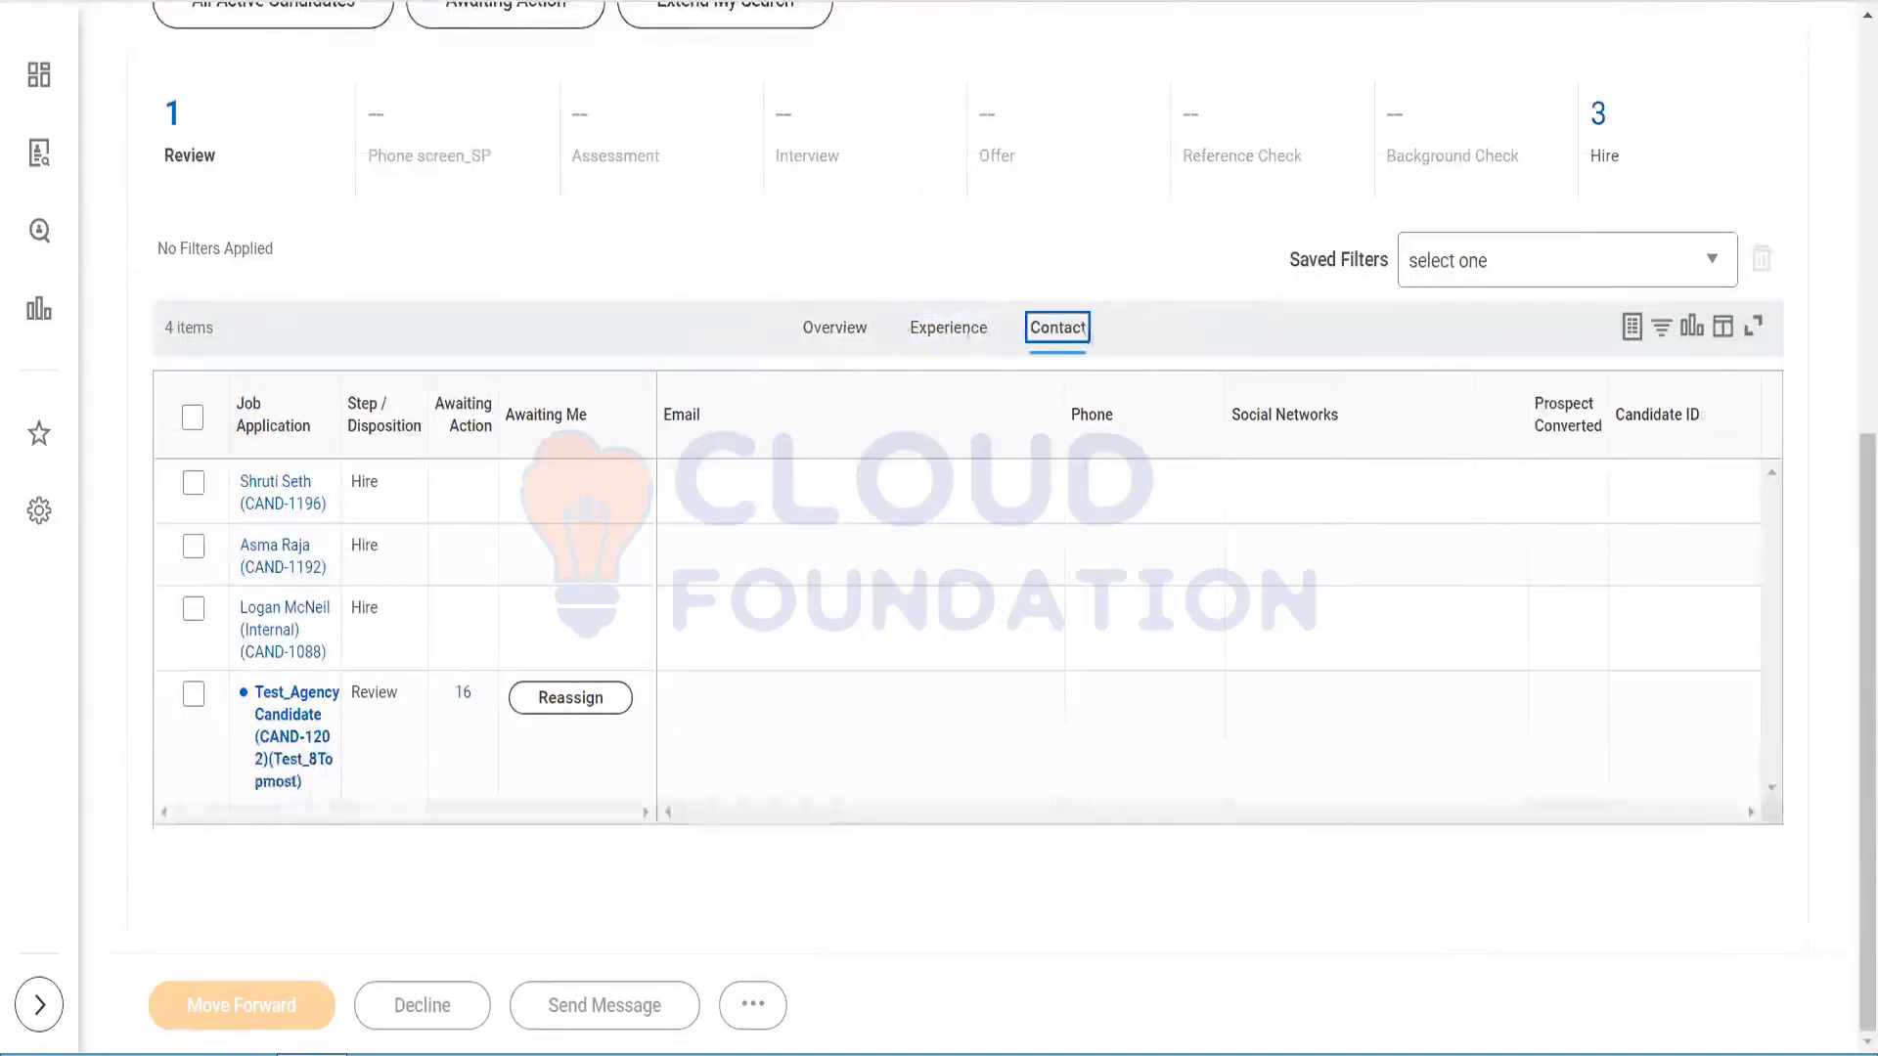
left_click(843, 327)
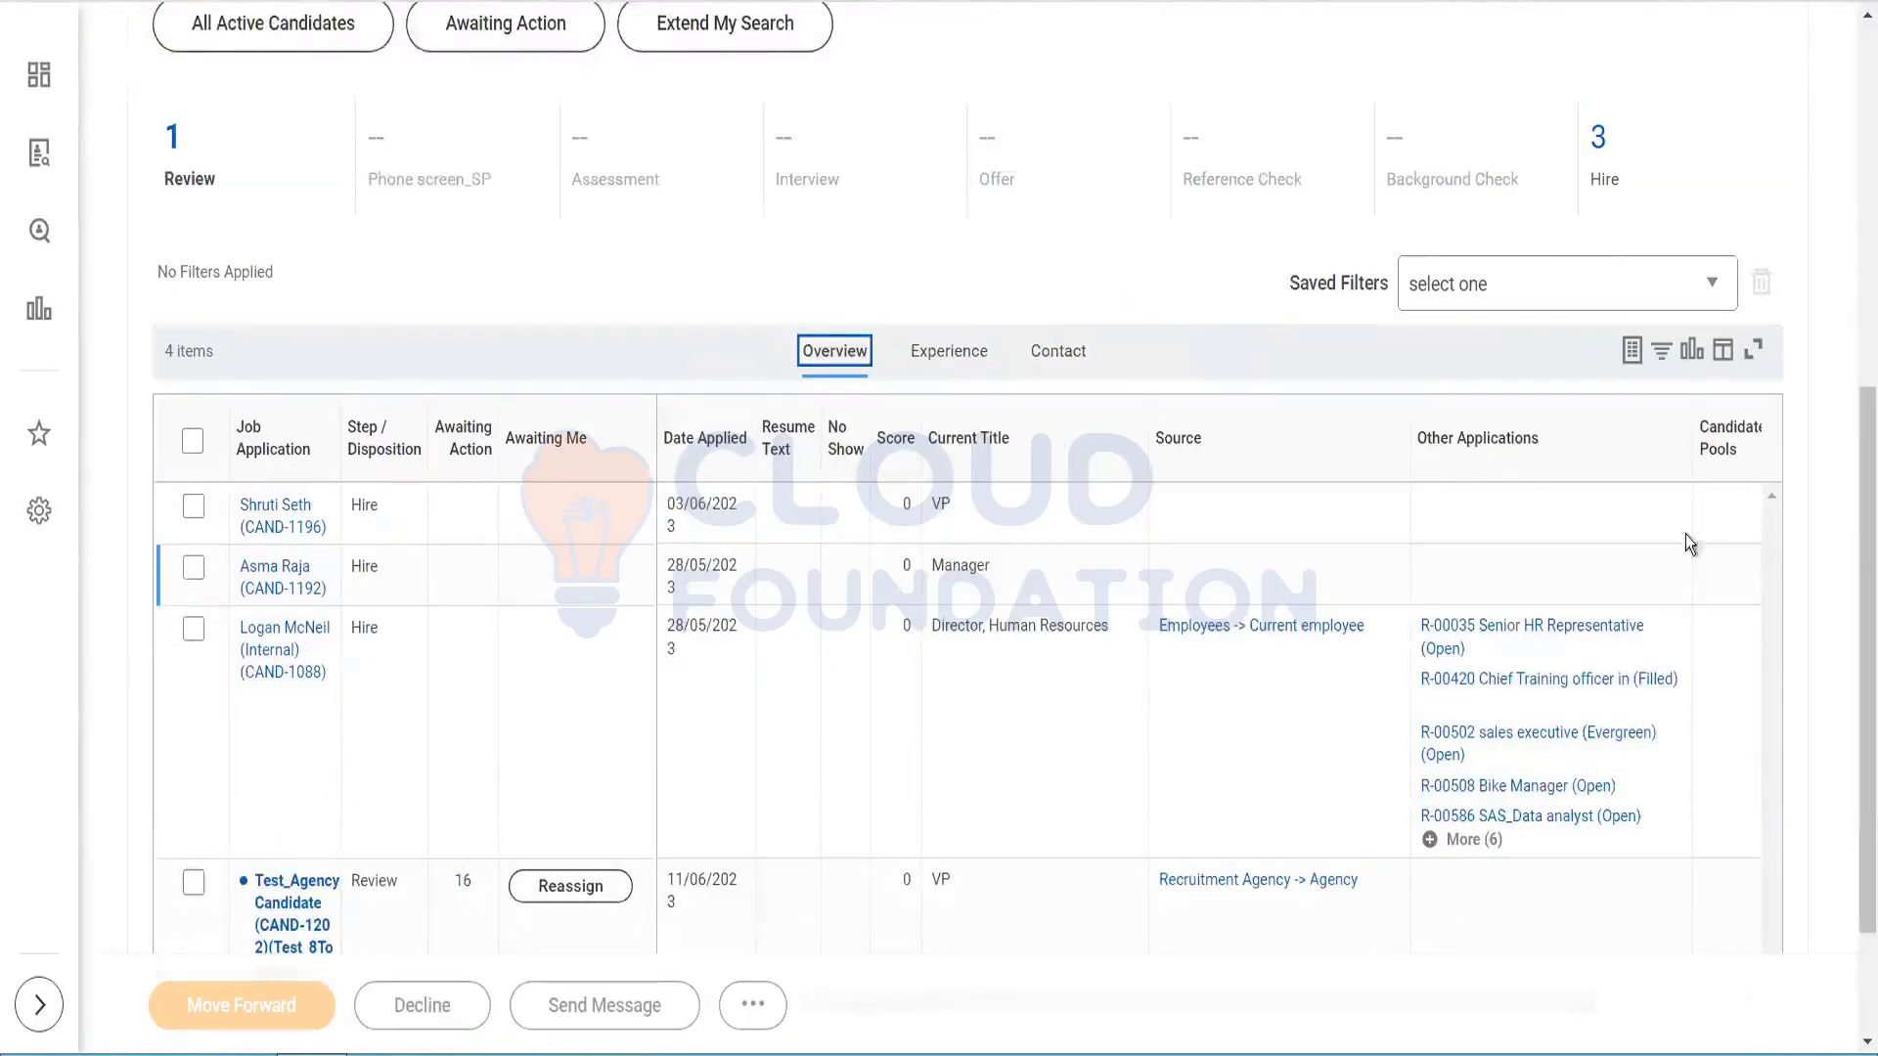
left_click_drag(1850, 558, 1851, 279)
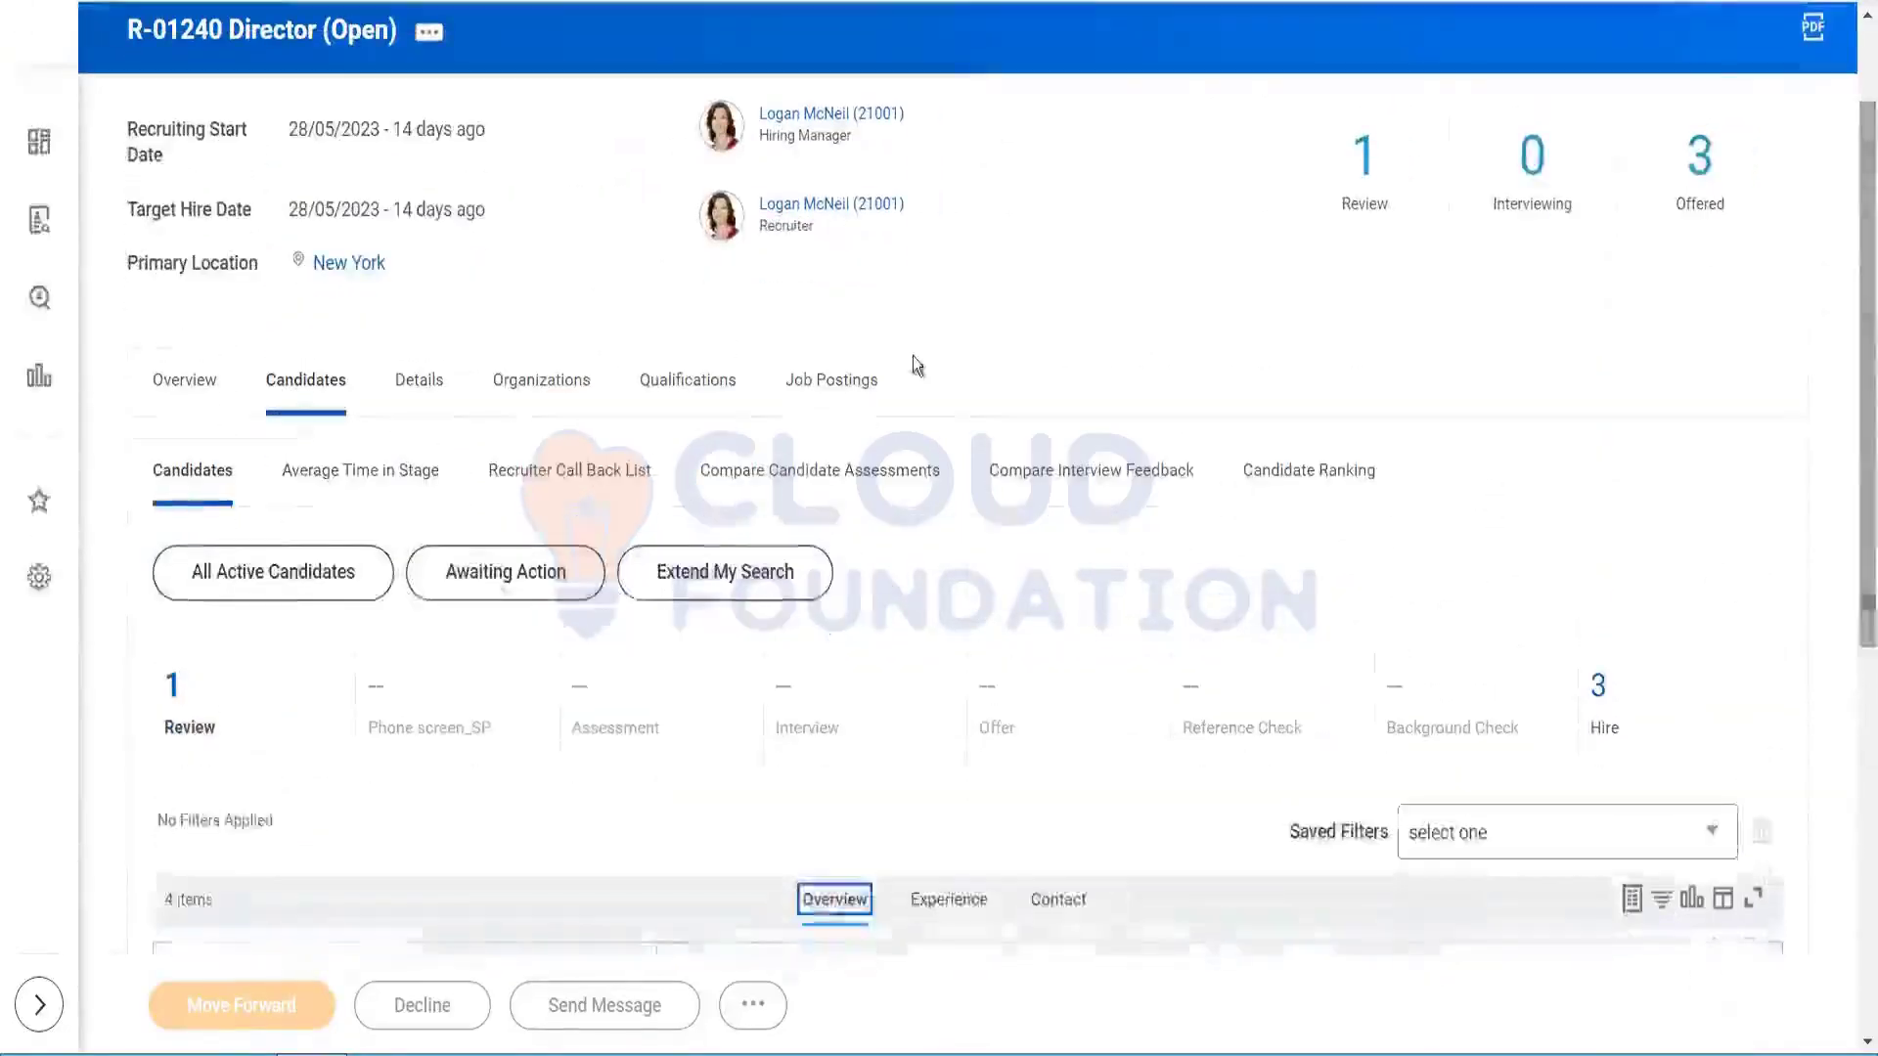
Step: Show the requisition's four job postings (two Agency, Internal, External) and select the Internal posting
left_click(853, 381)
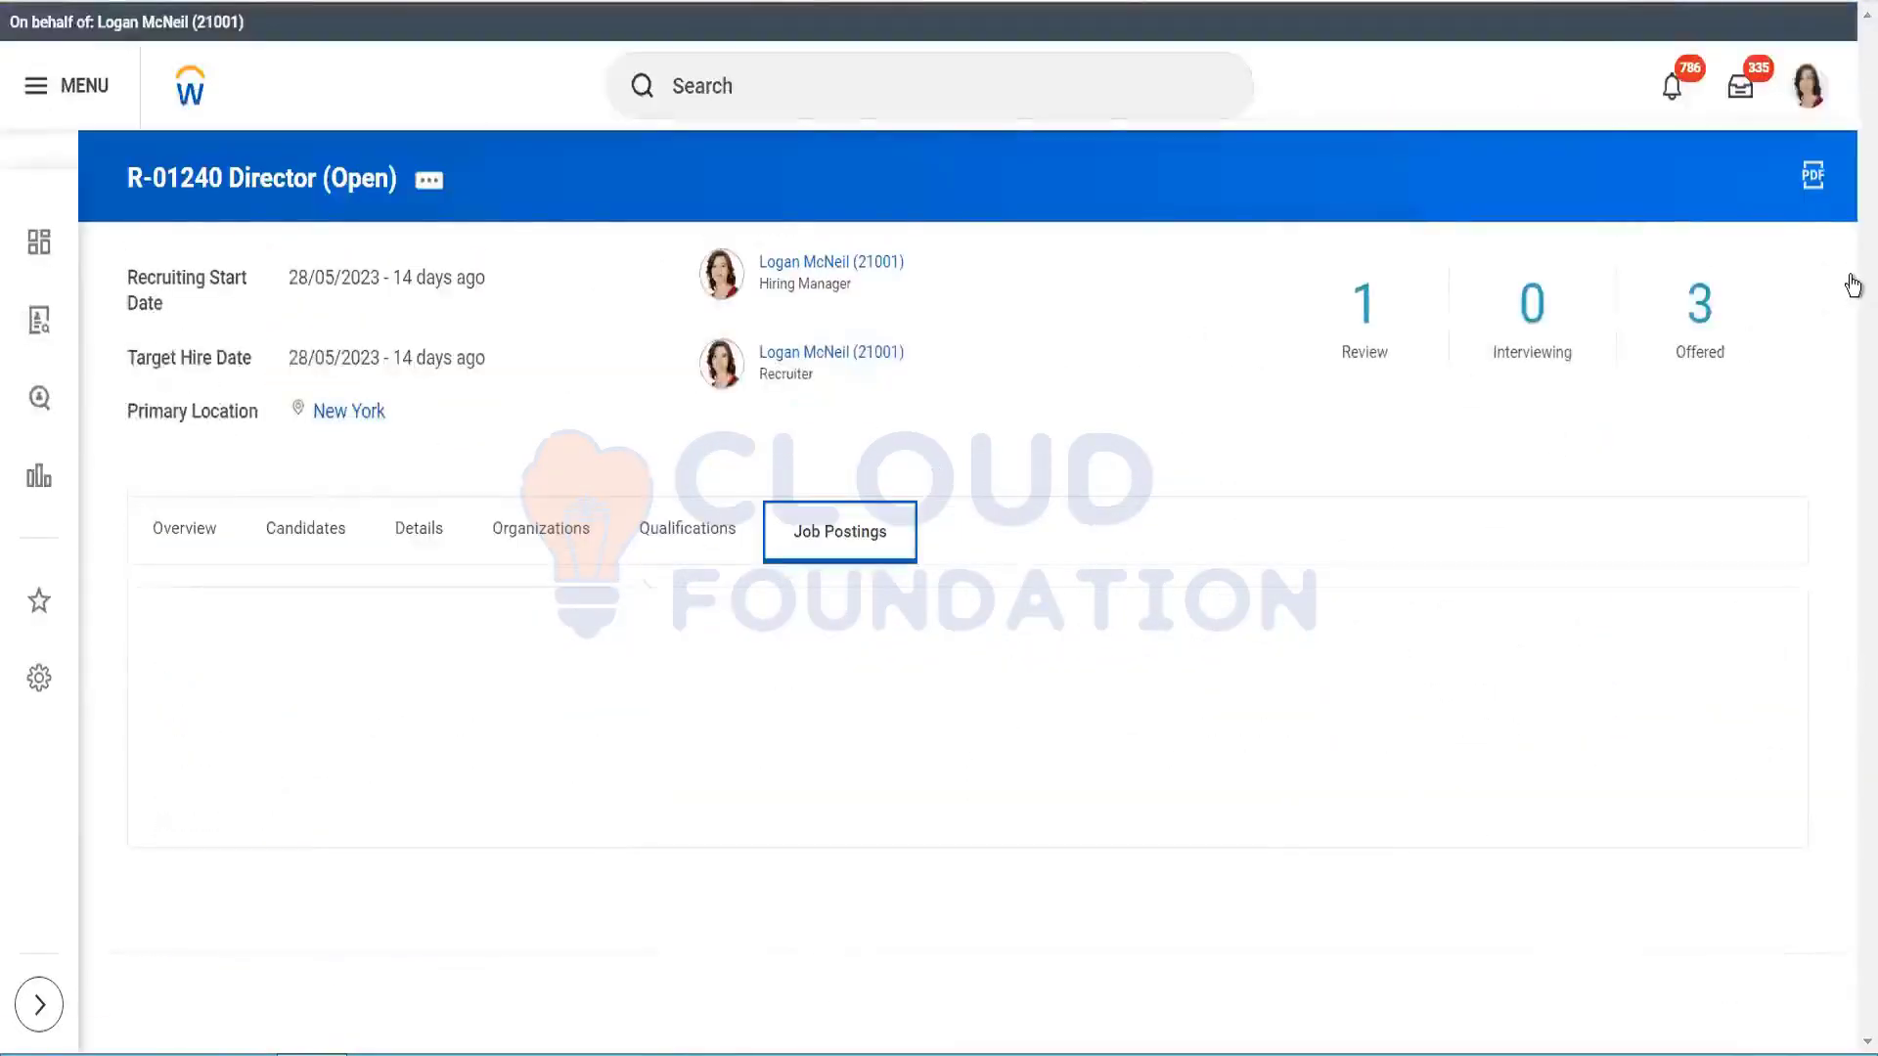
left_click_drag(1850, 277, 1851, 421)
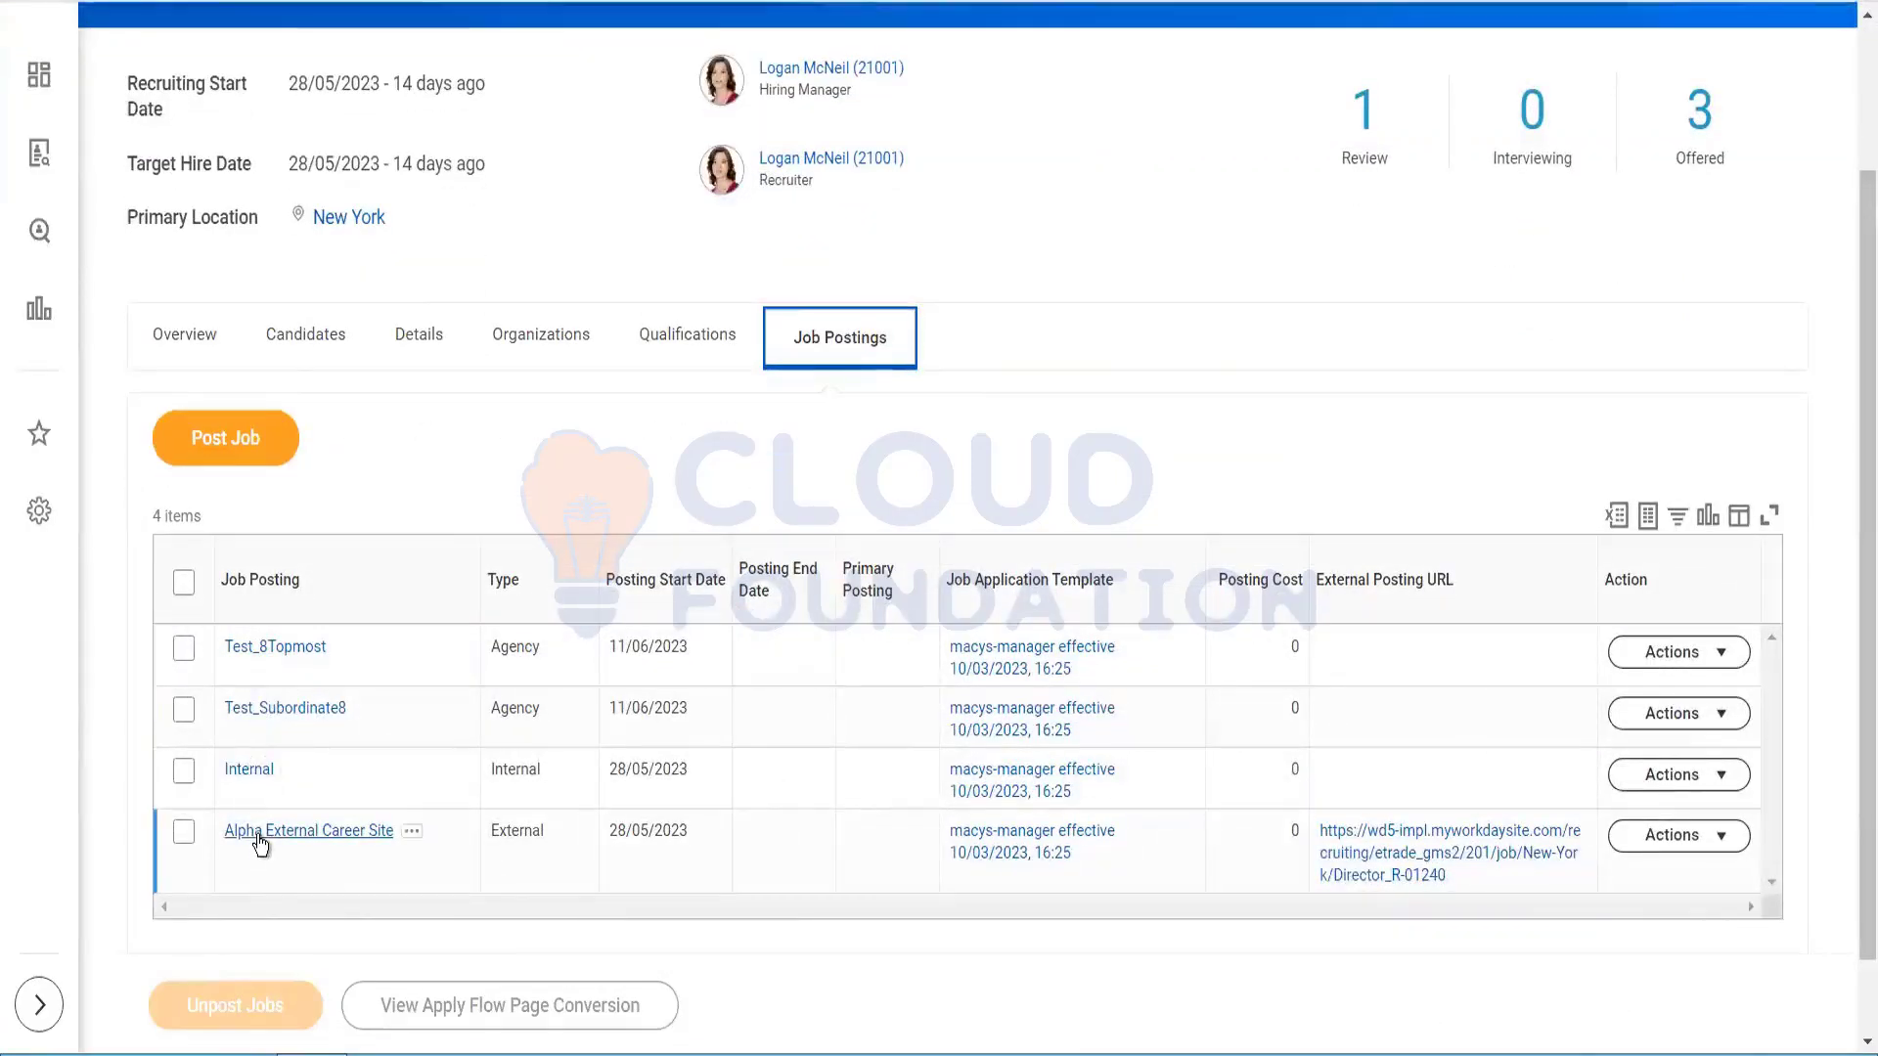
left_click(260, 777)
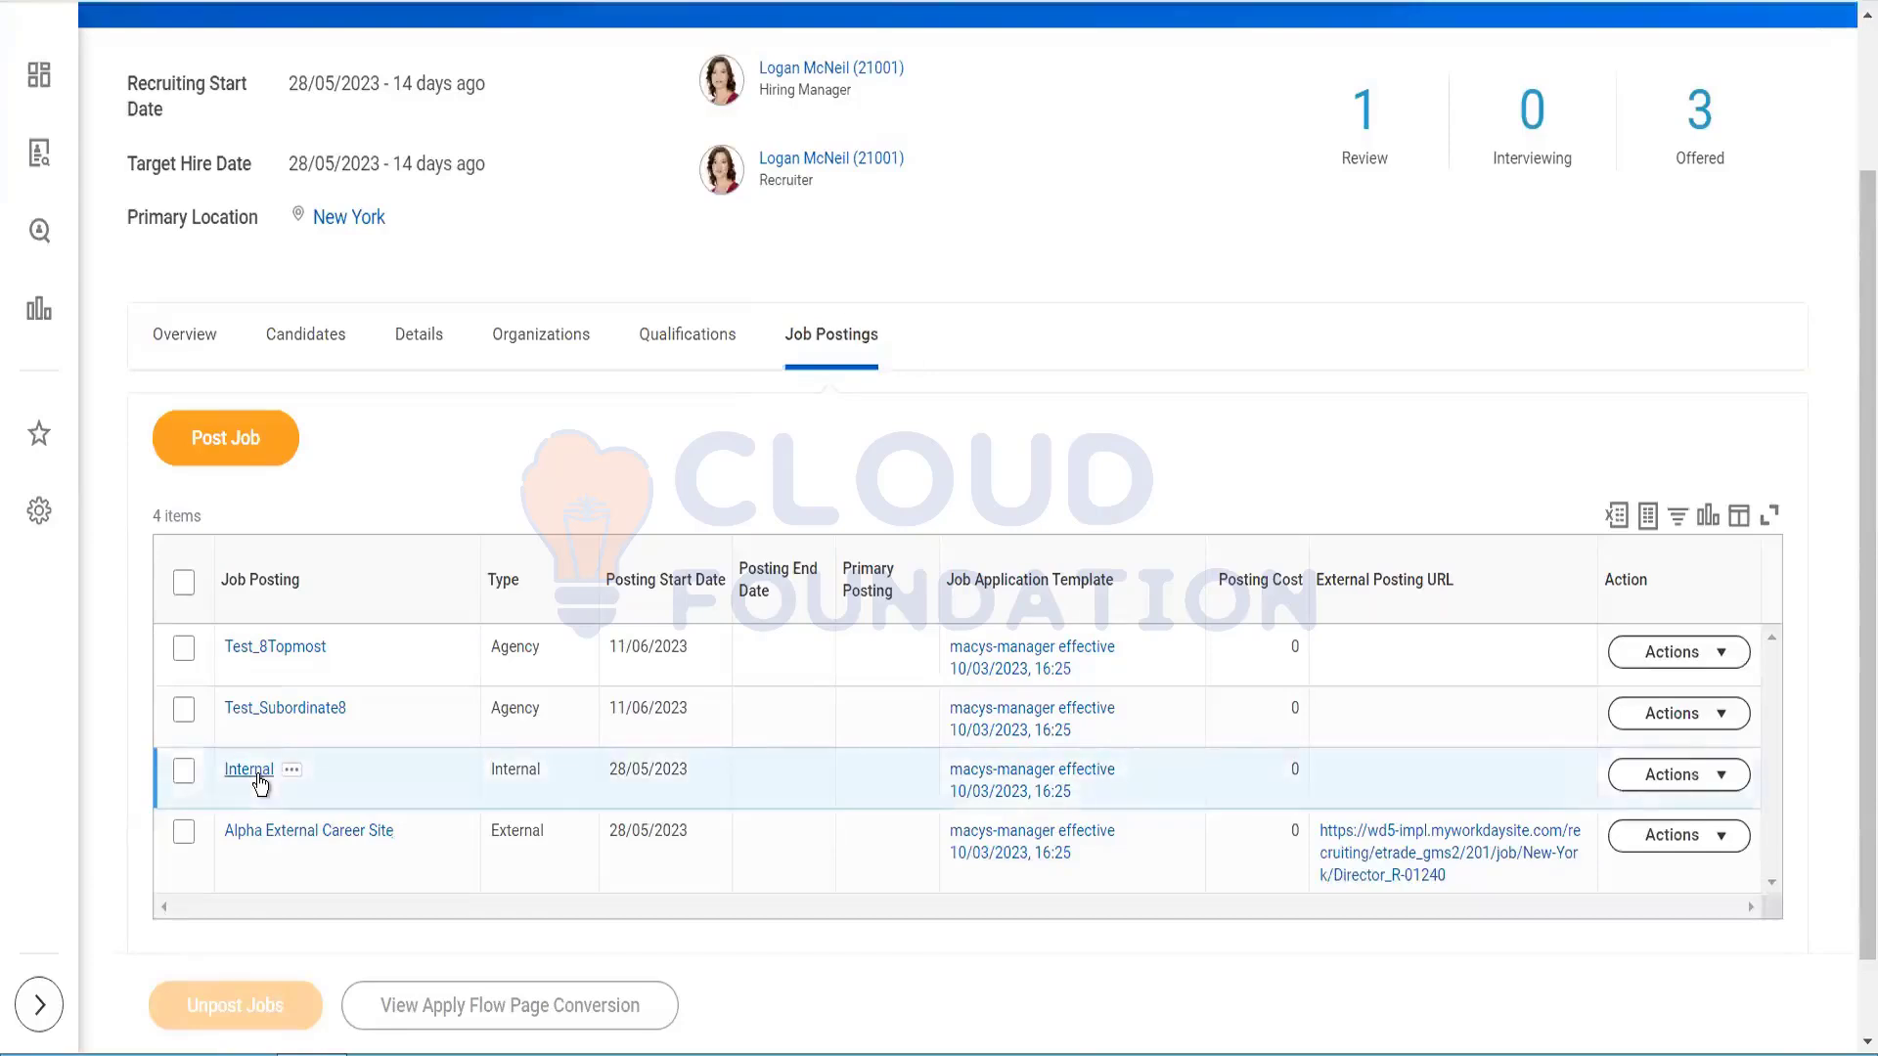
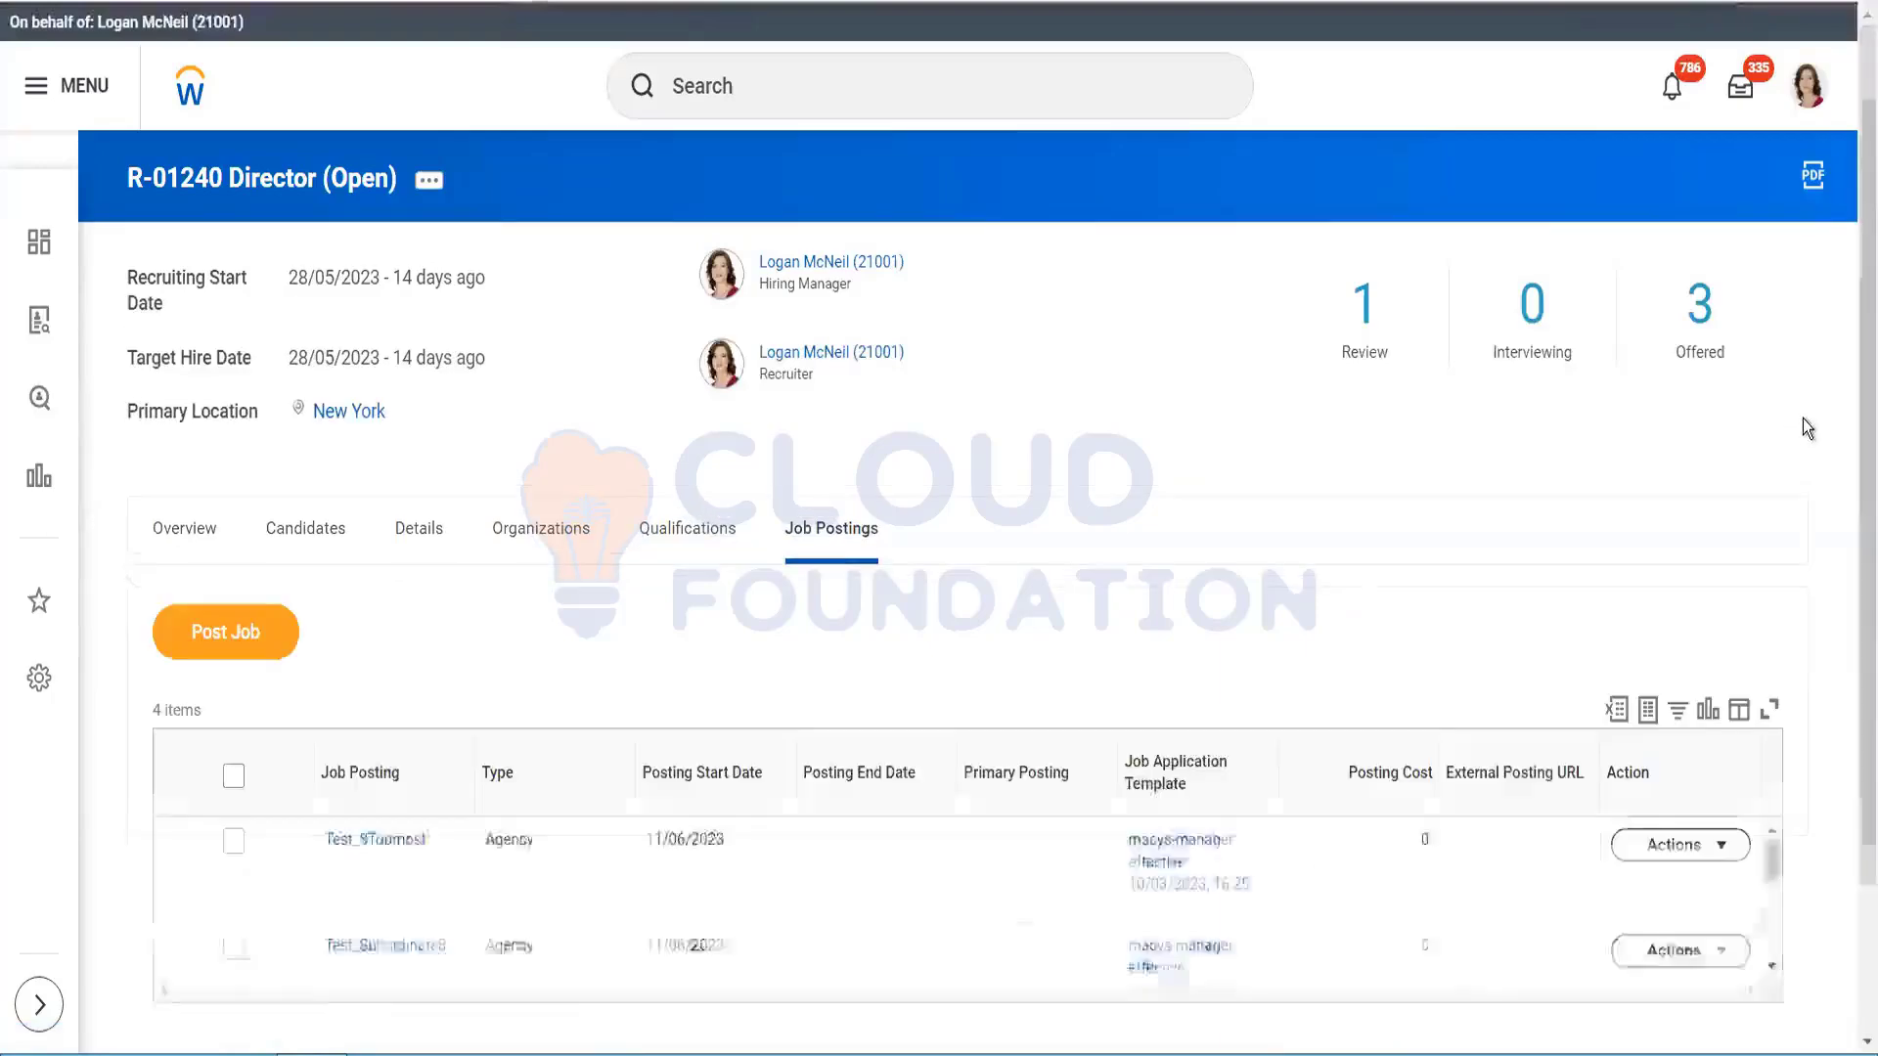
Step: Check the Test_8Topmost job posting details, then go back to the Director requisition
scroll(1851, 577, "down", 3)
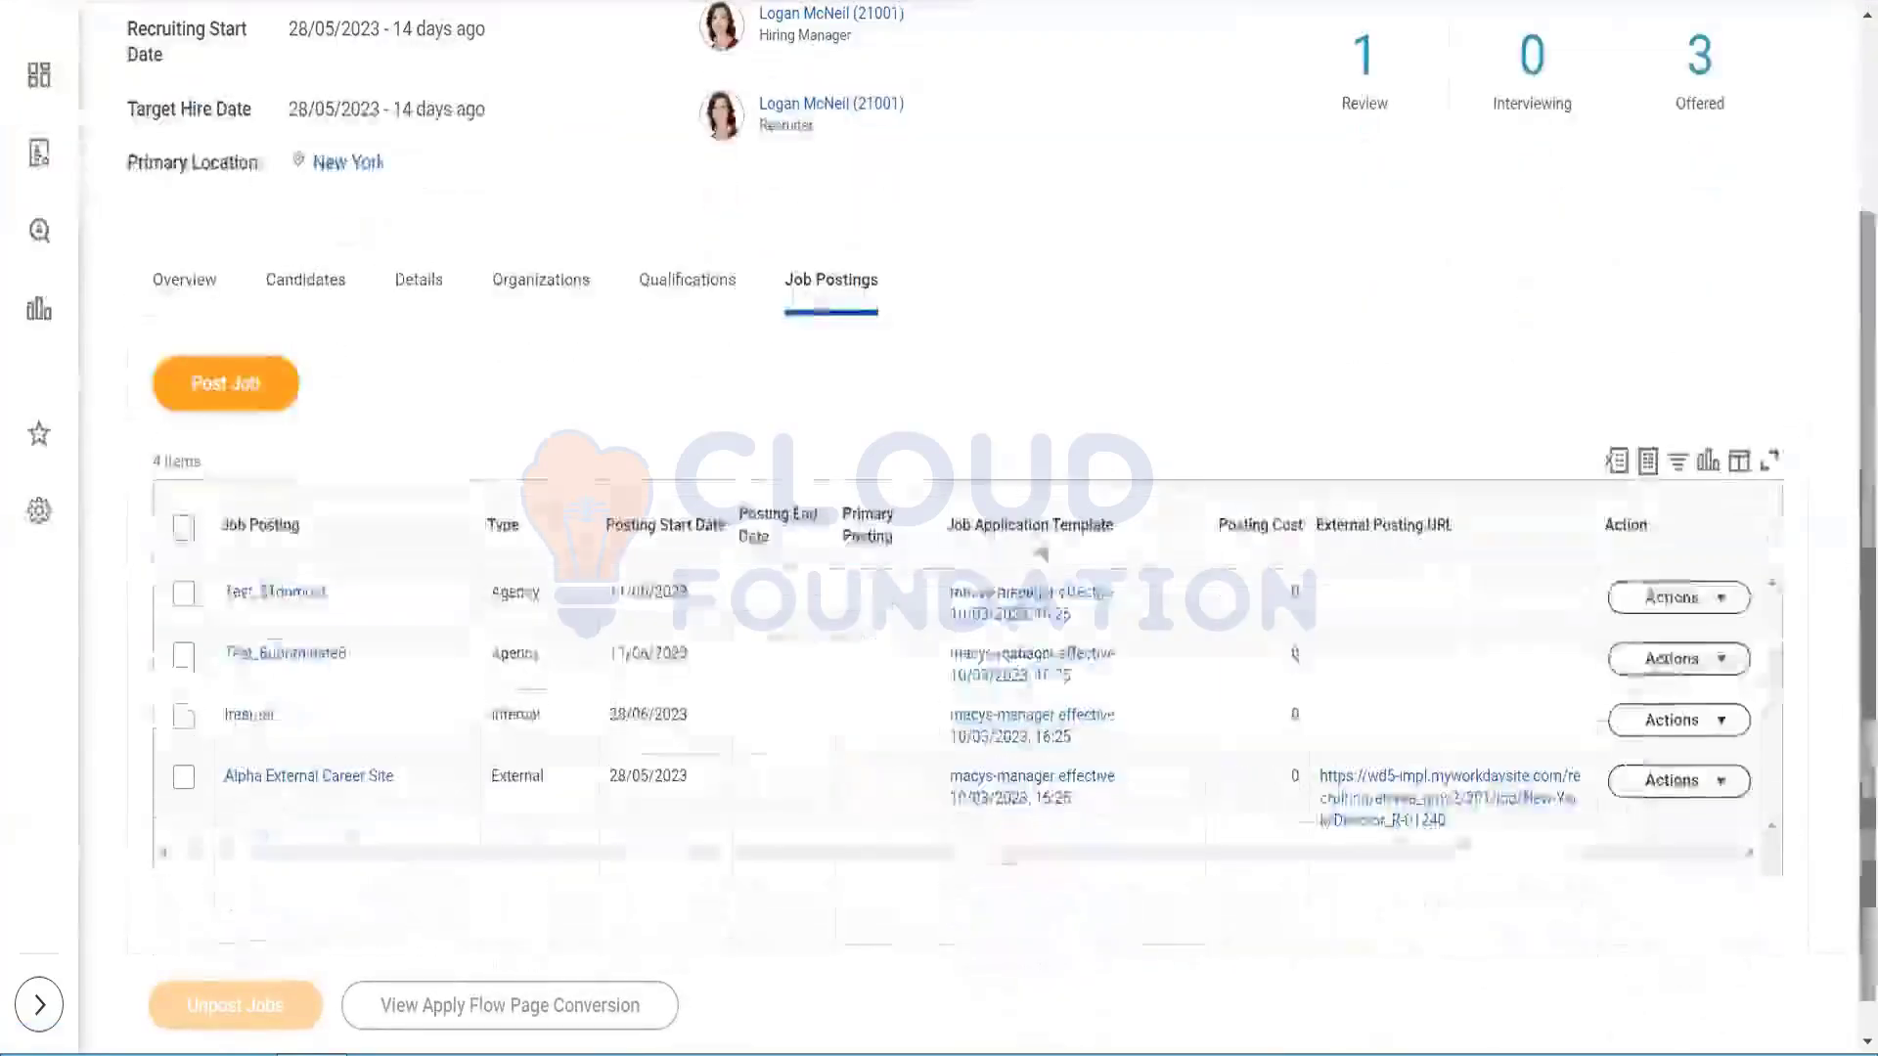
left_click(299, 594)
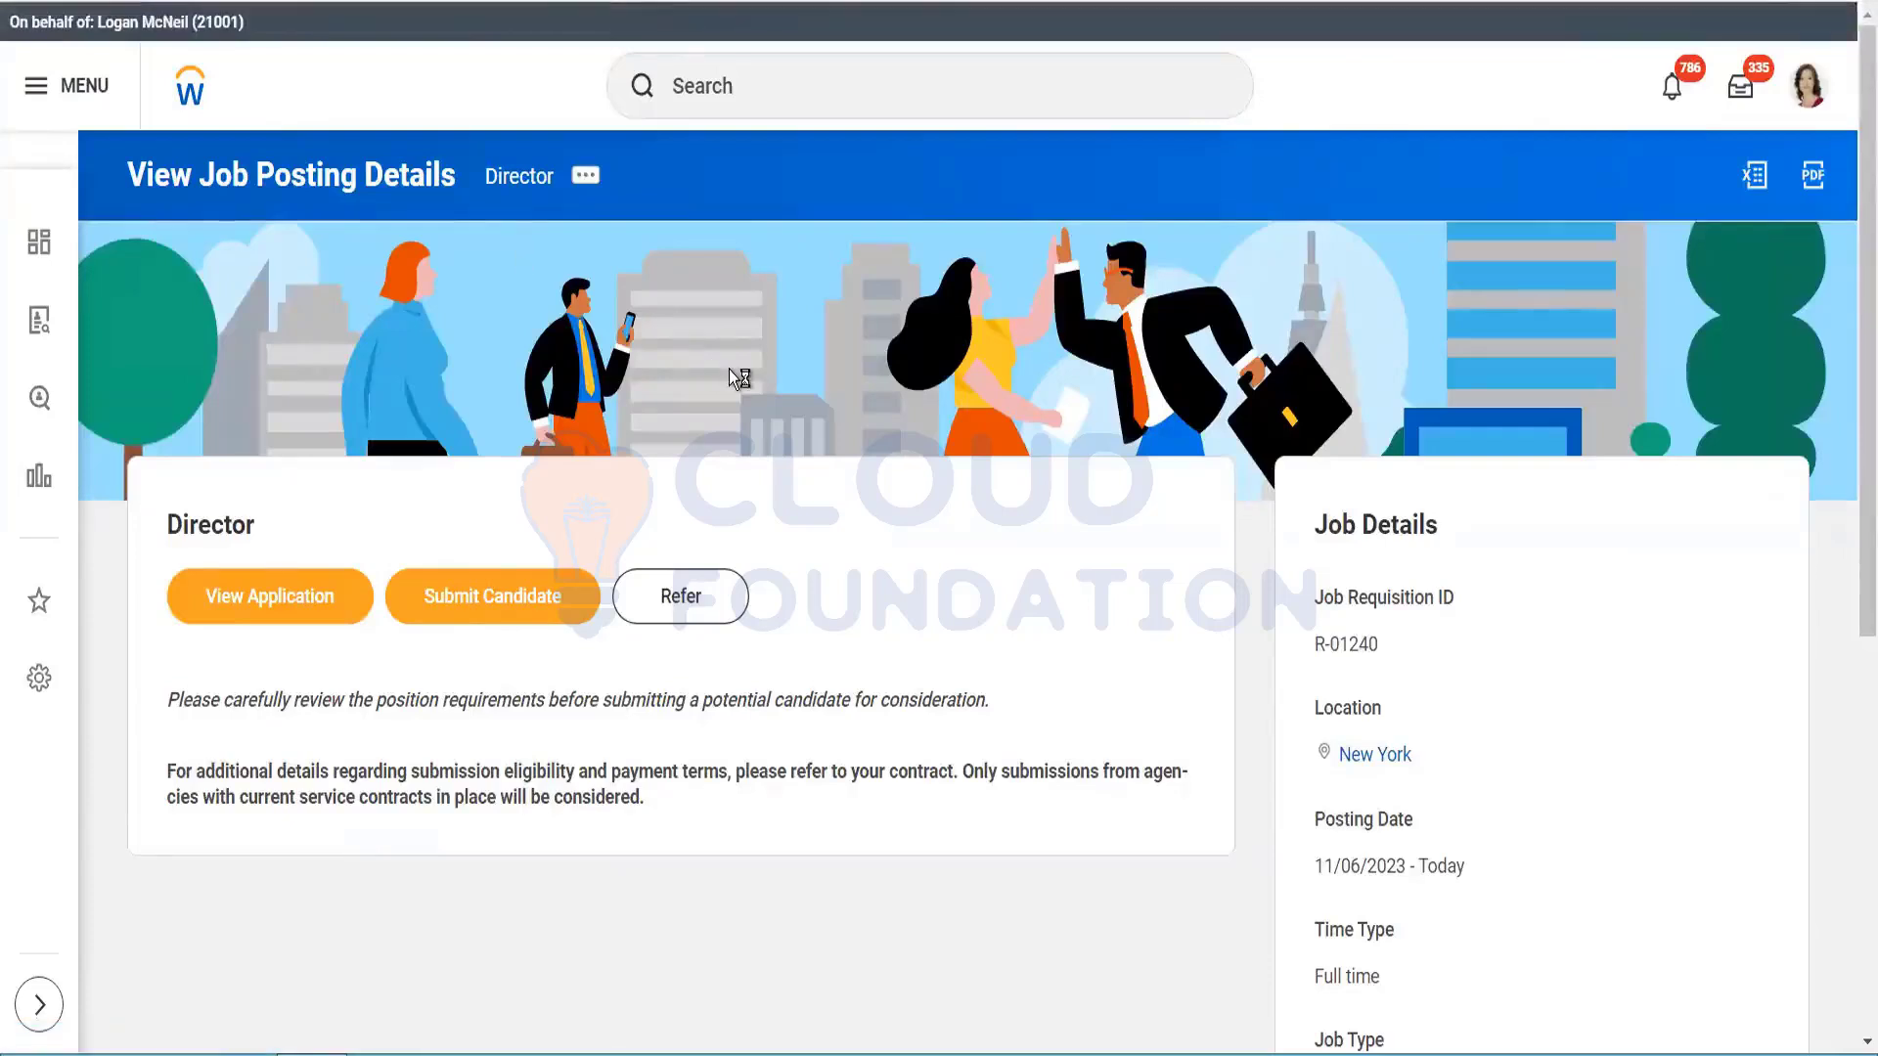
key("alt+Left")
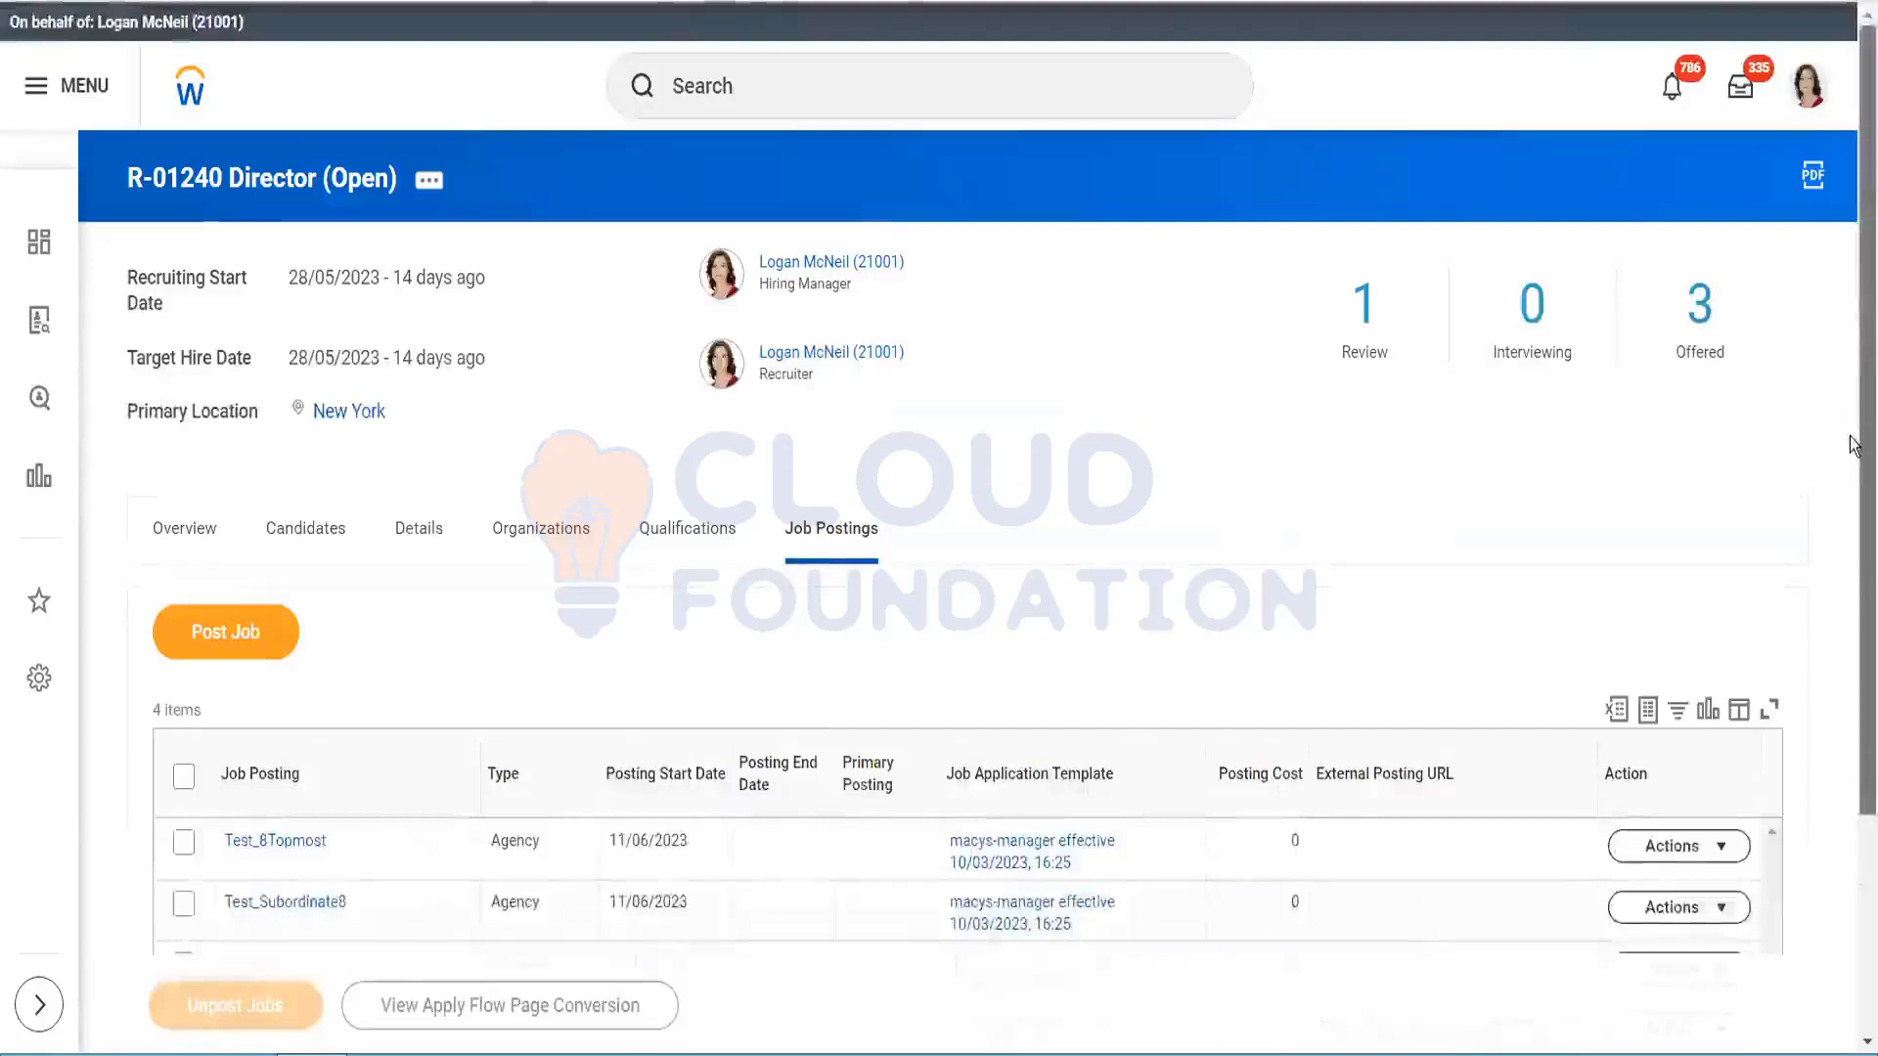
scroll(1853, 237, "down", 3)
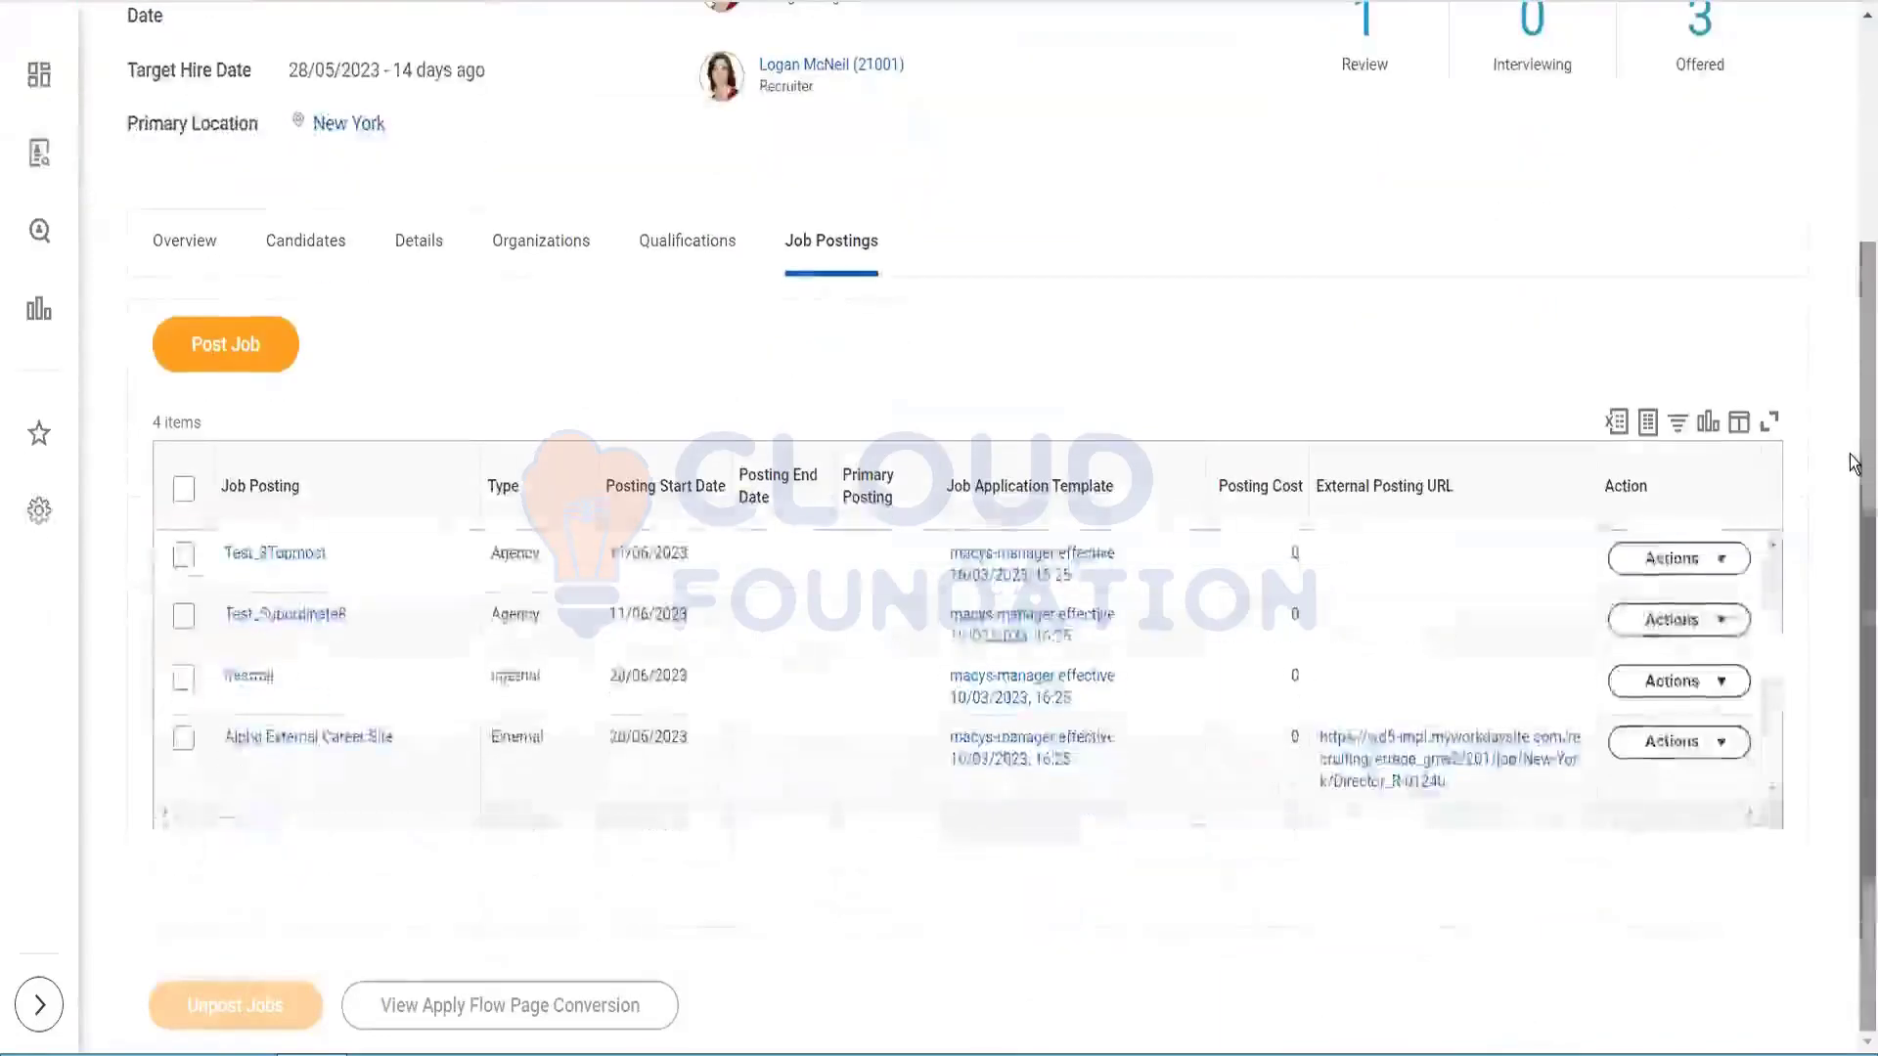
Step: Open the Alpha External Career Site posting, try its external URL, and close the error tab
left_click(309, 740)
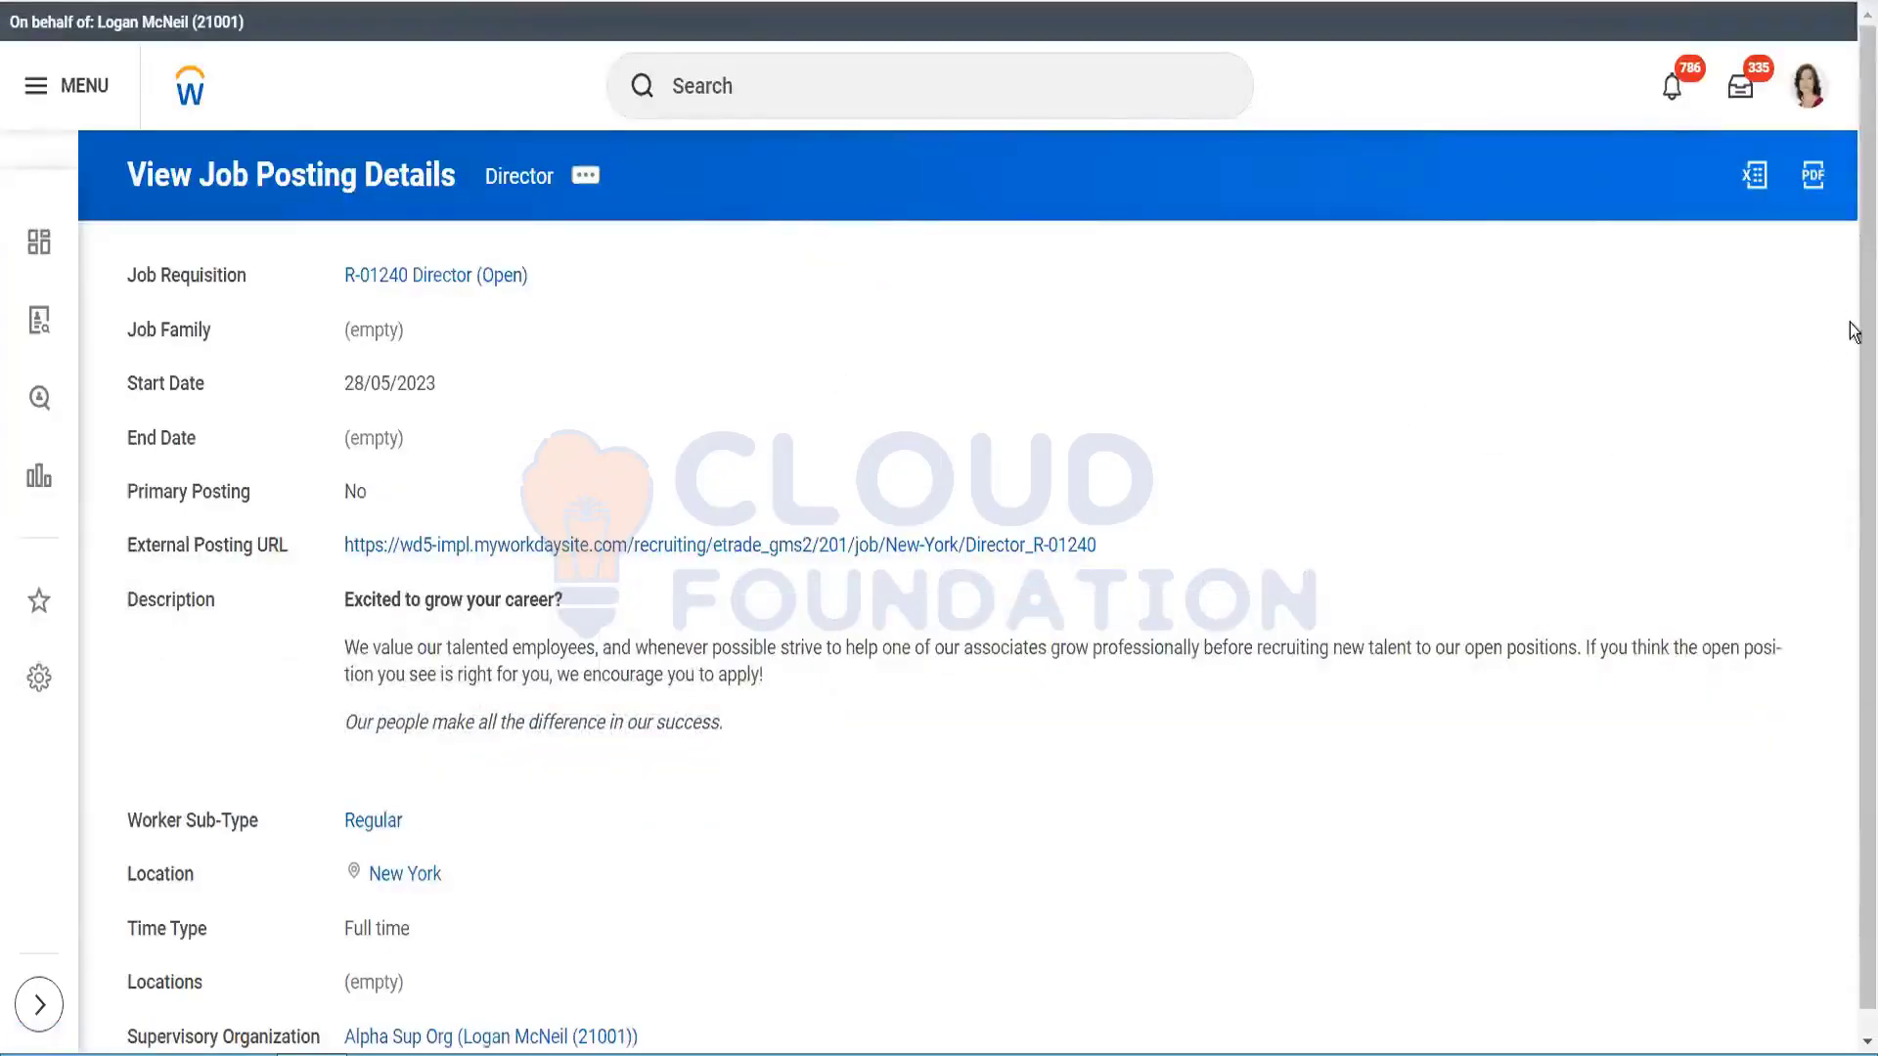
scroll(1851, 343, "down", 1)
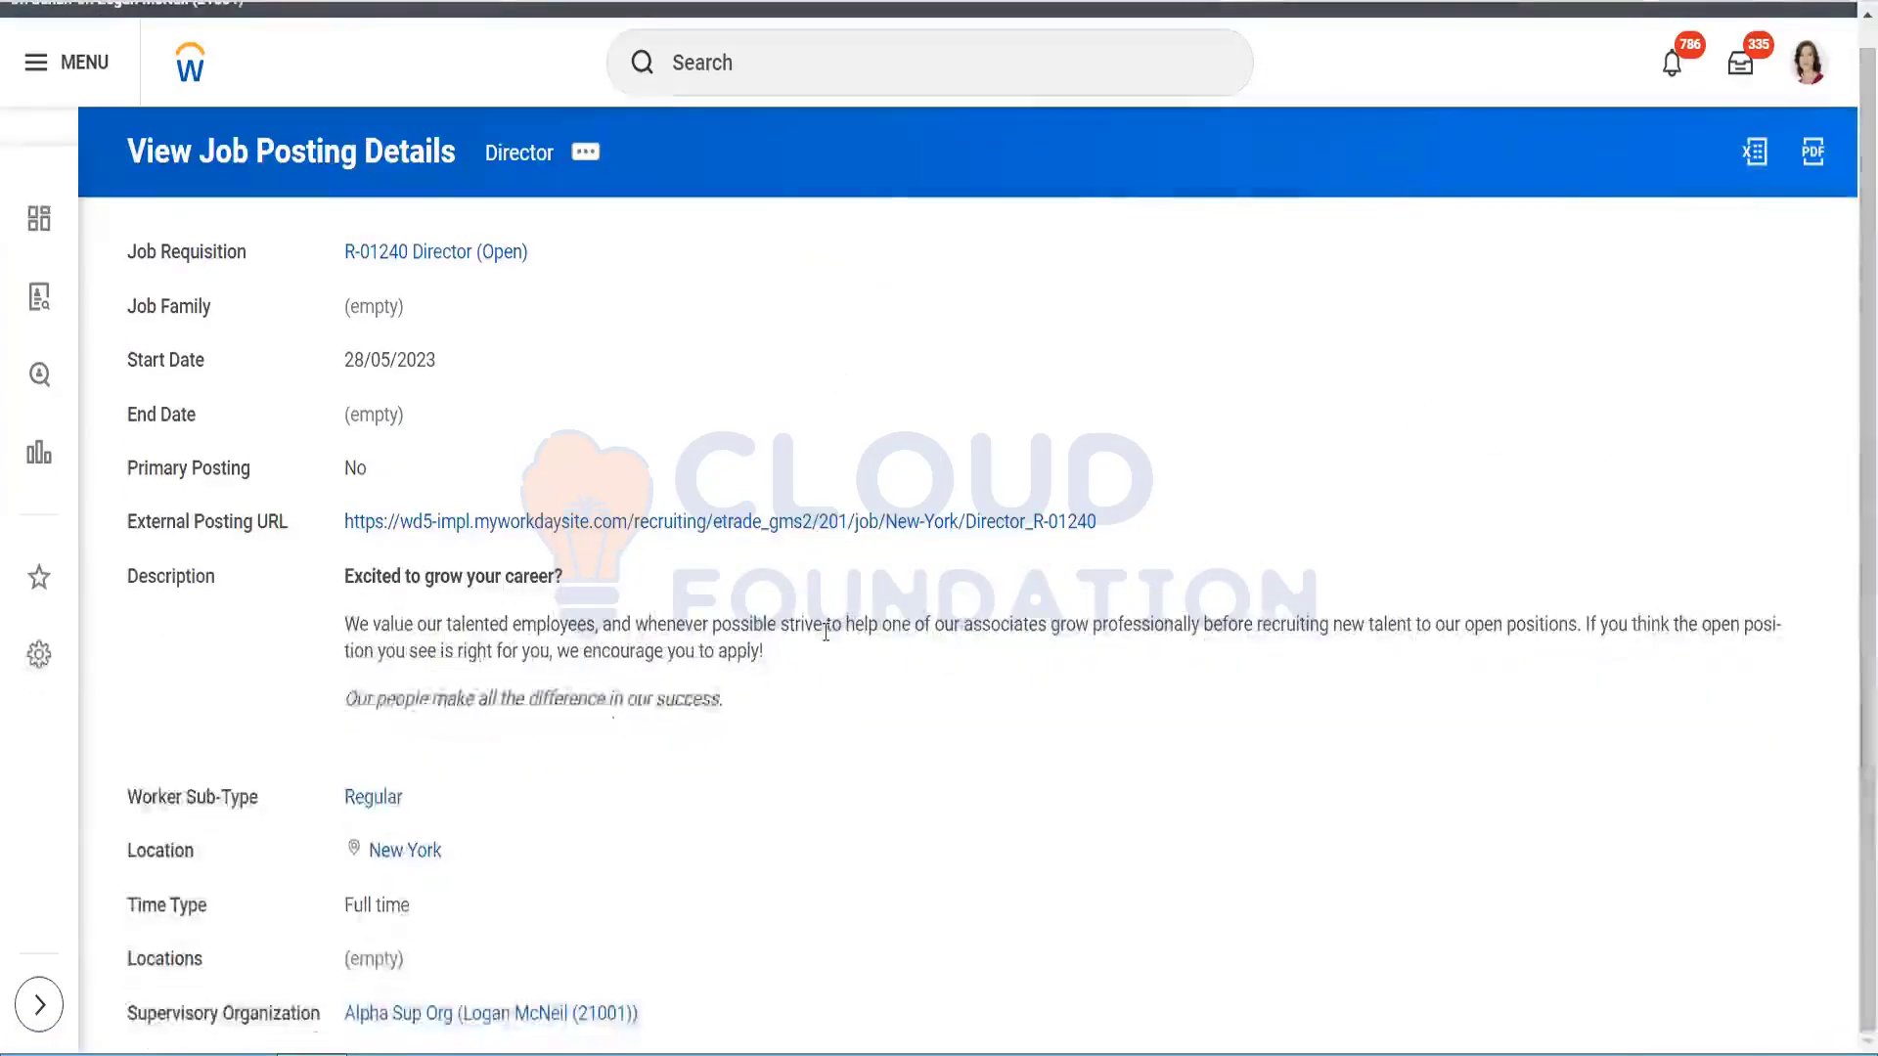
left_click(700, 526)
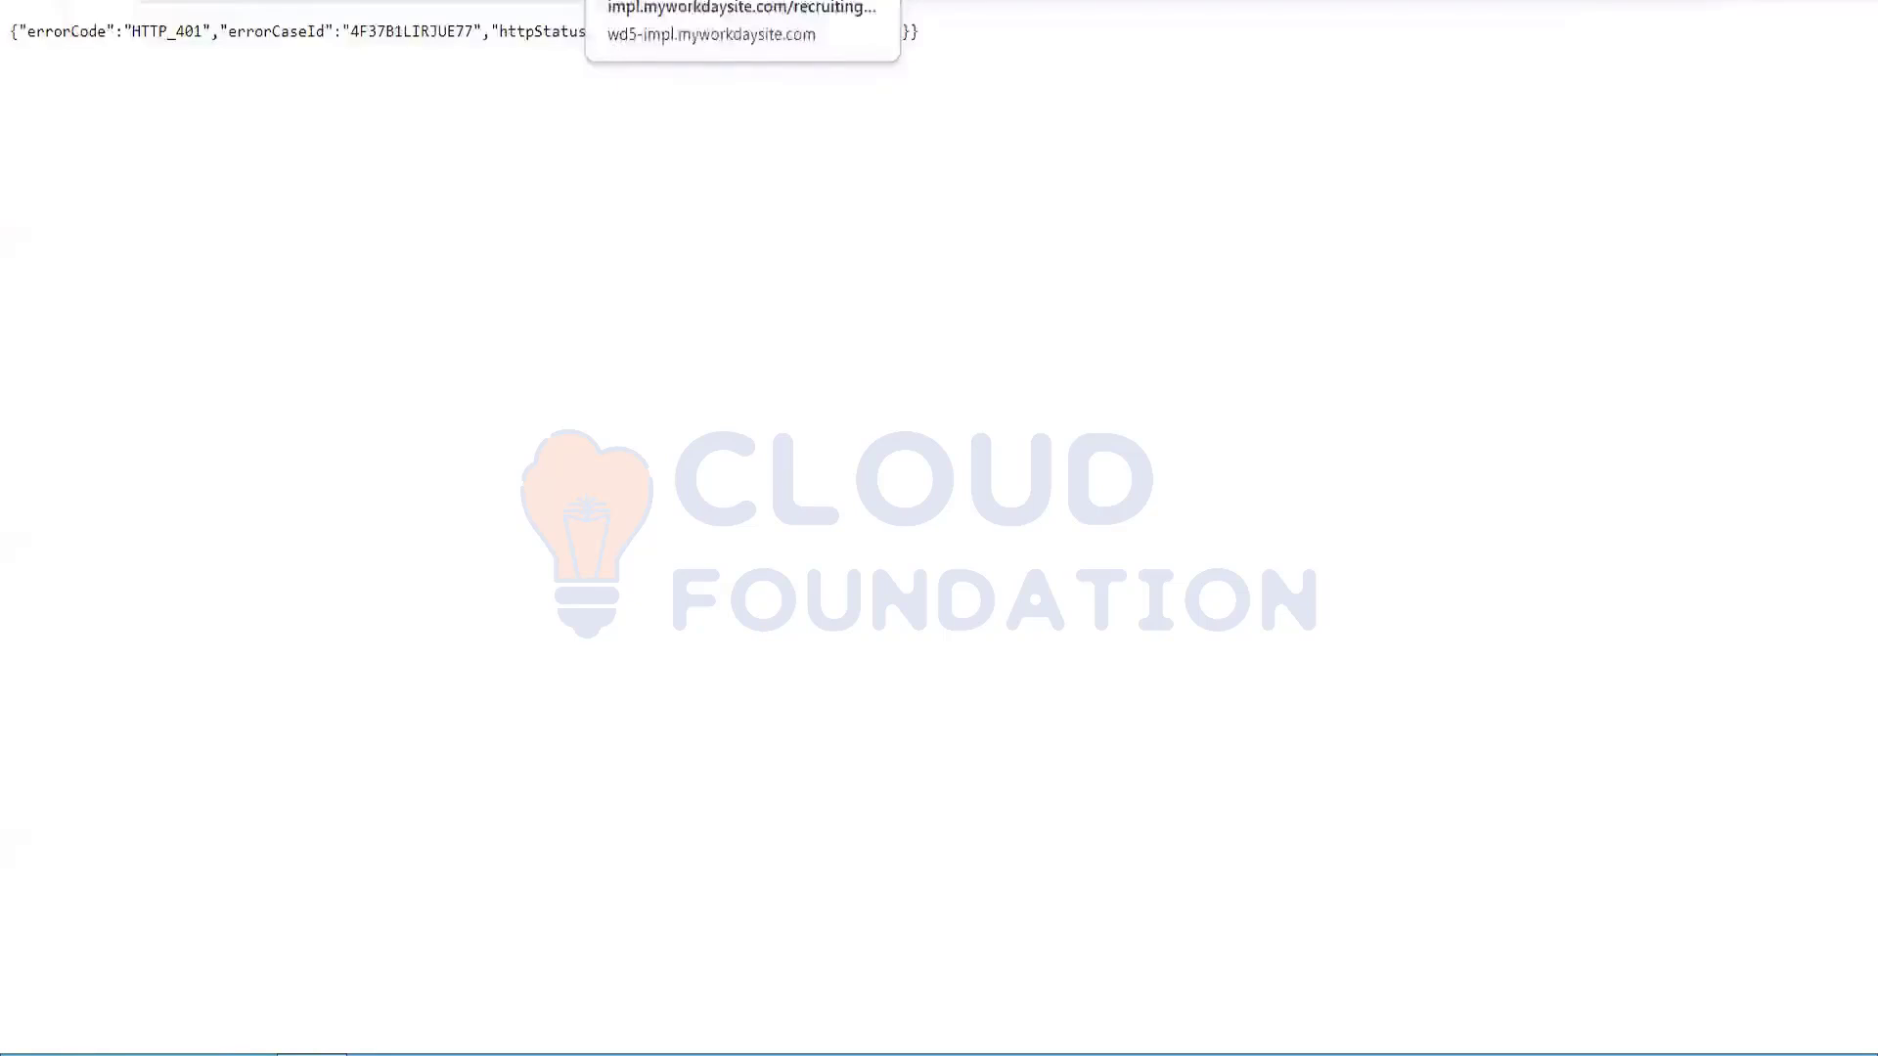
right_click(675, 1)
left_click(759, 242)
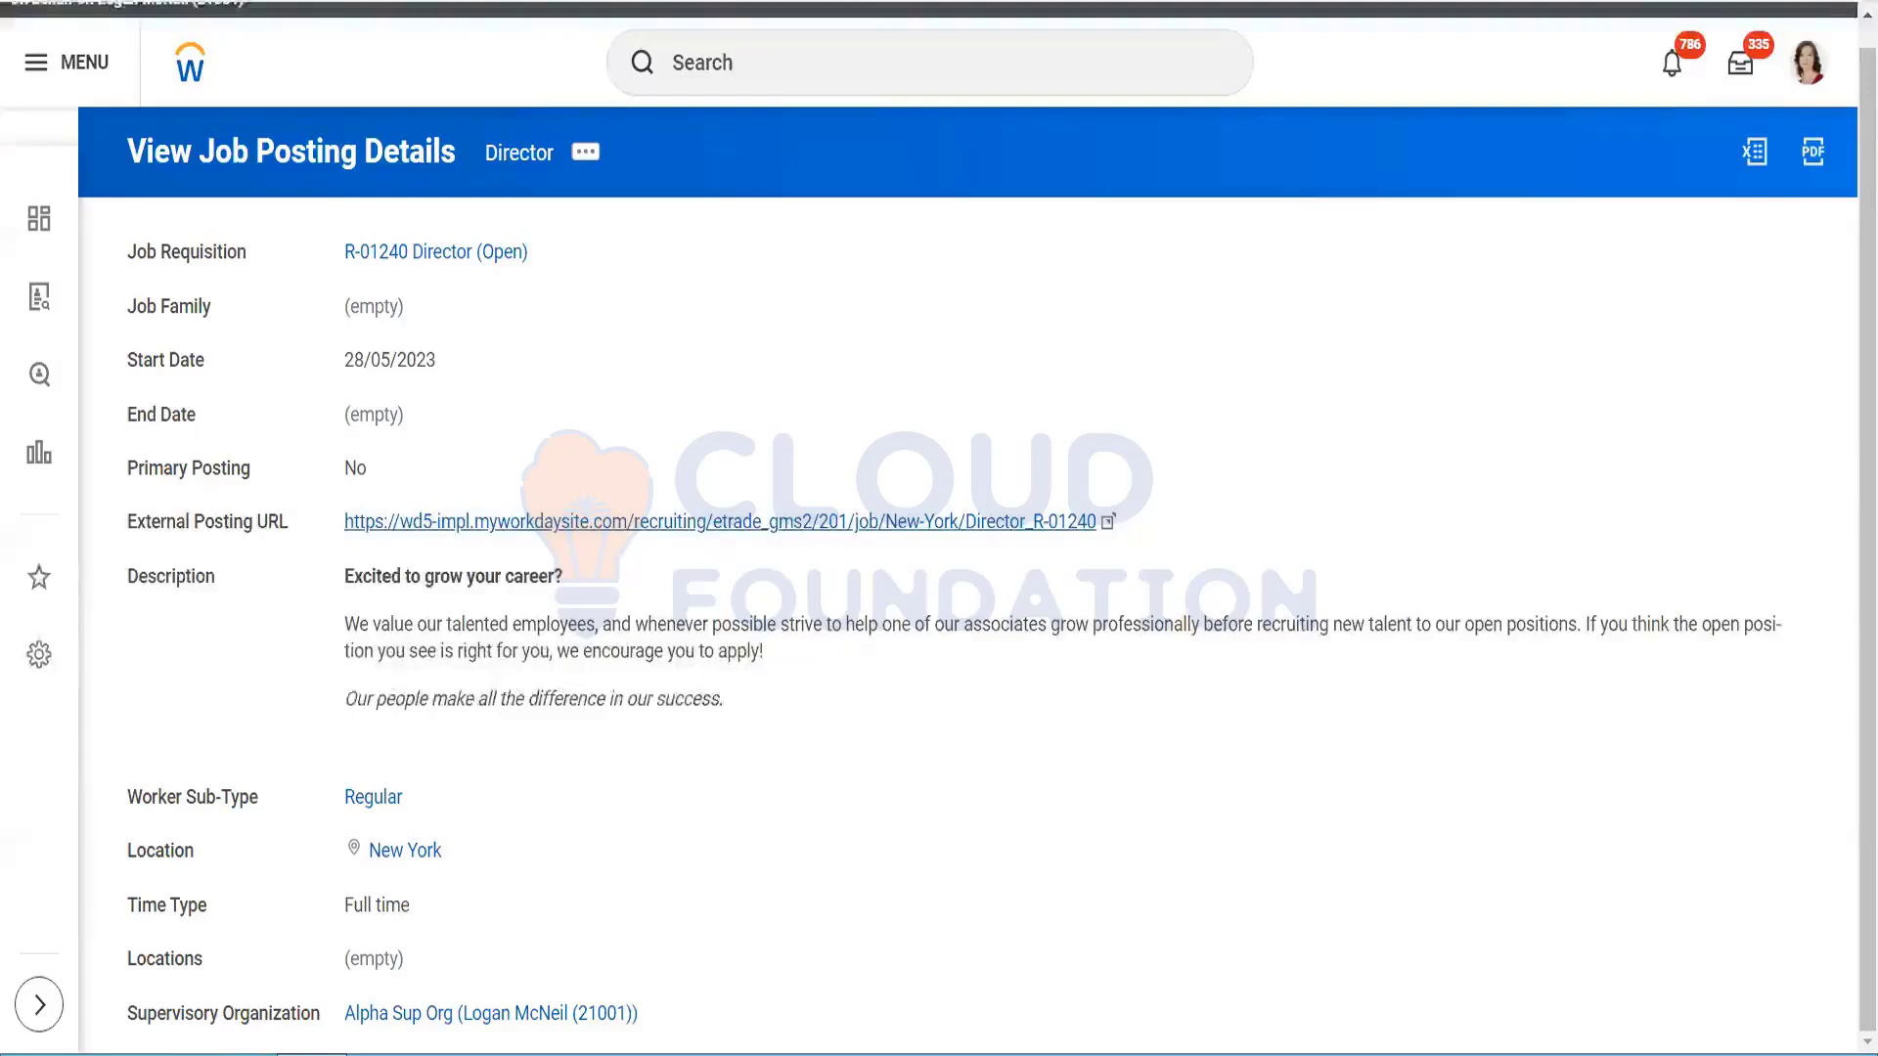
Step: Search 'sup' and follow the R-01240 Director (Open) link back to the requisition overview
left_click(825, 55)
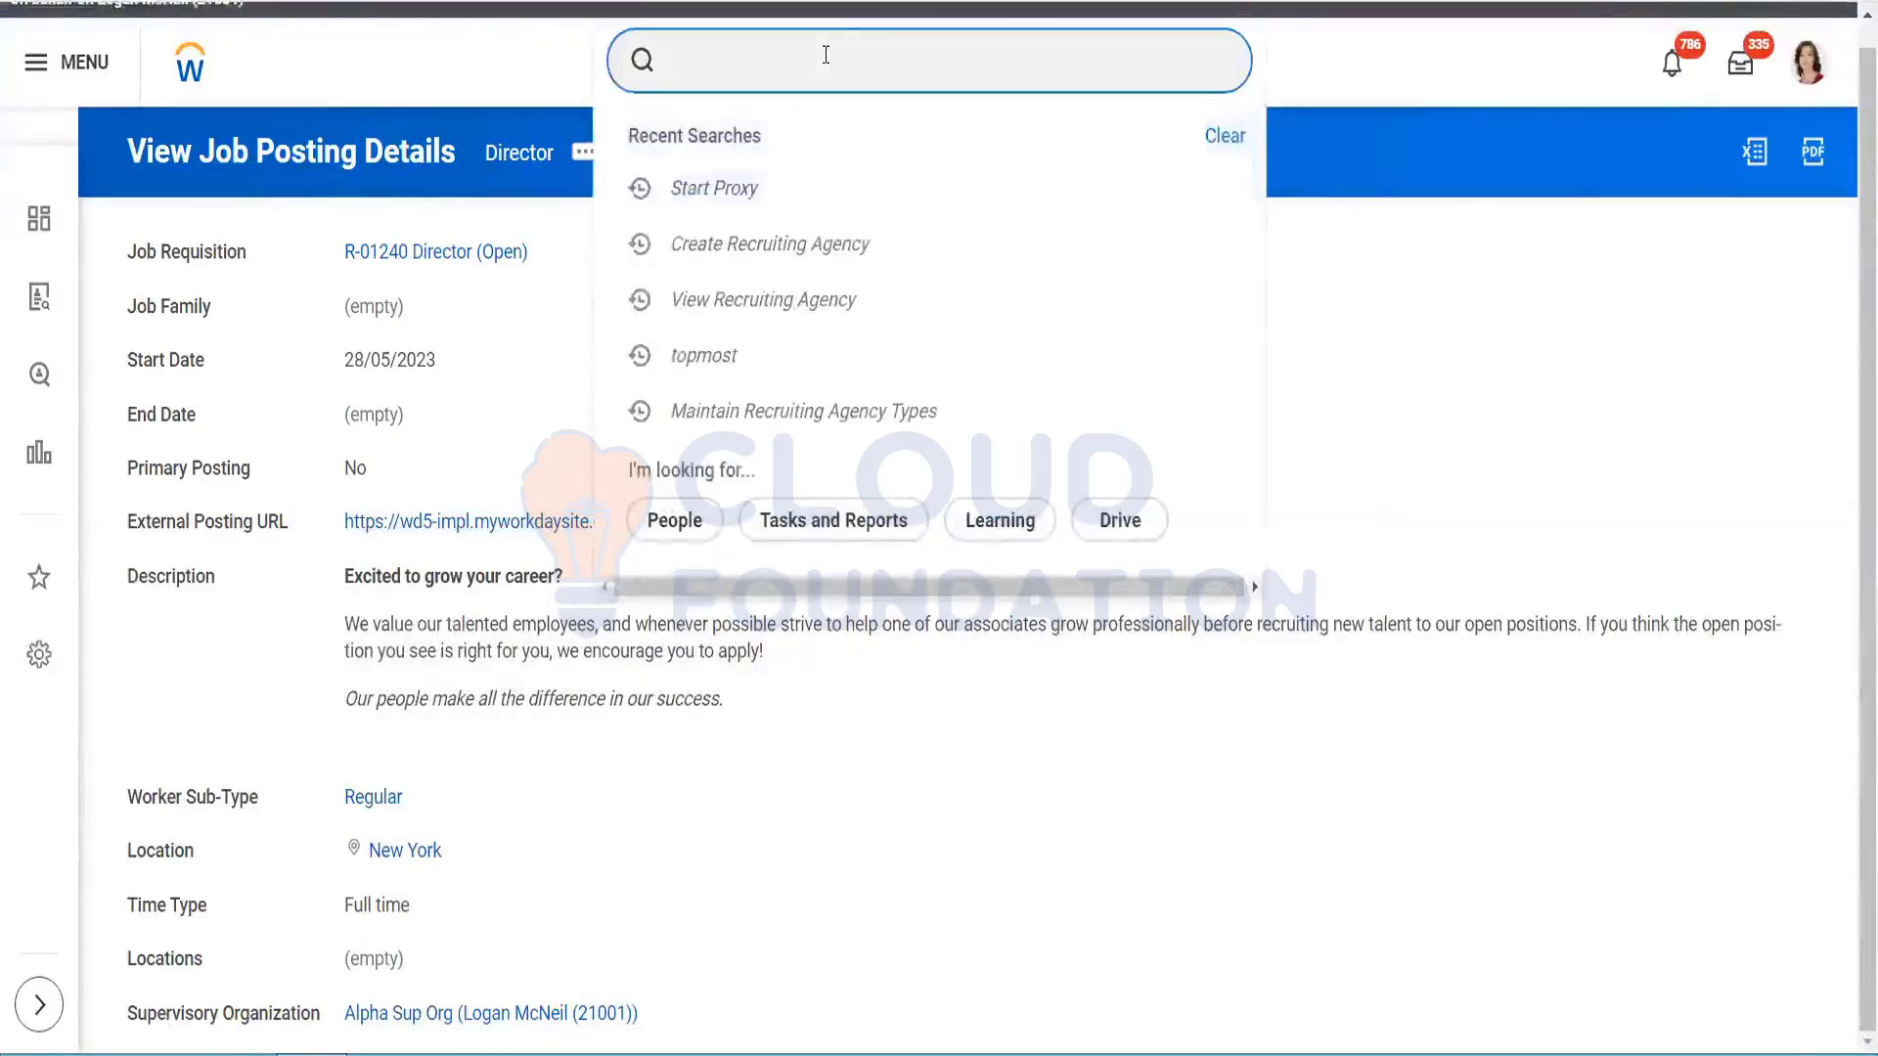
type("sup:alpha")
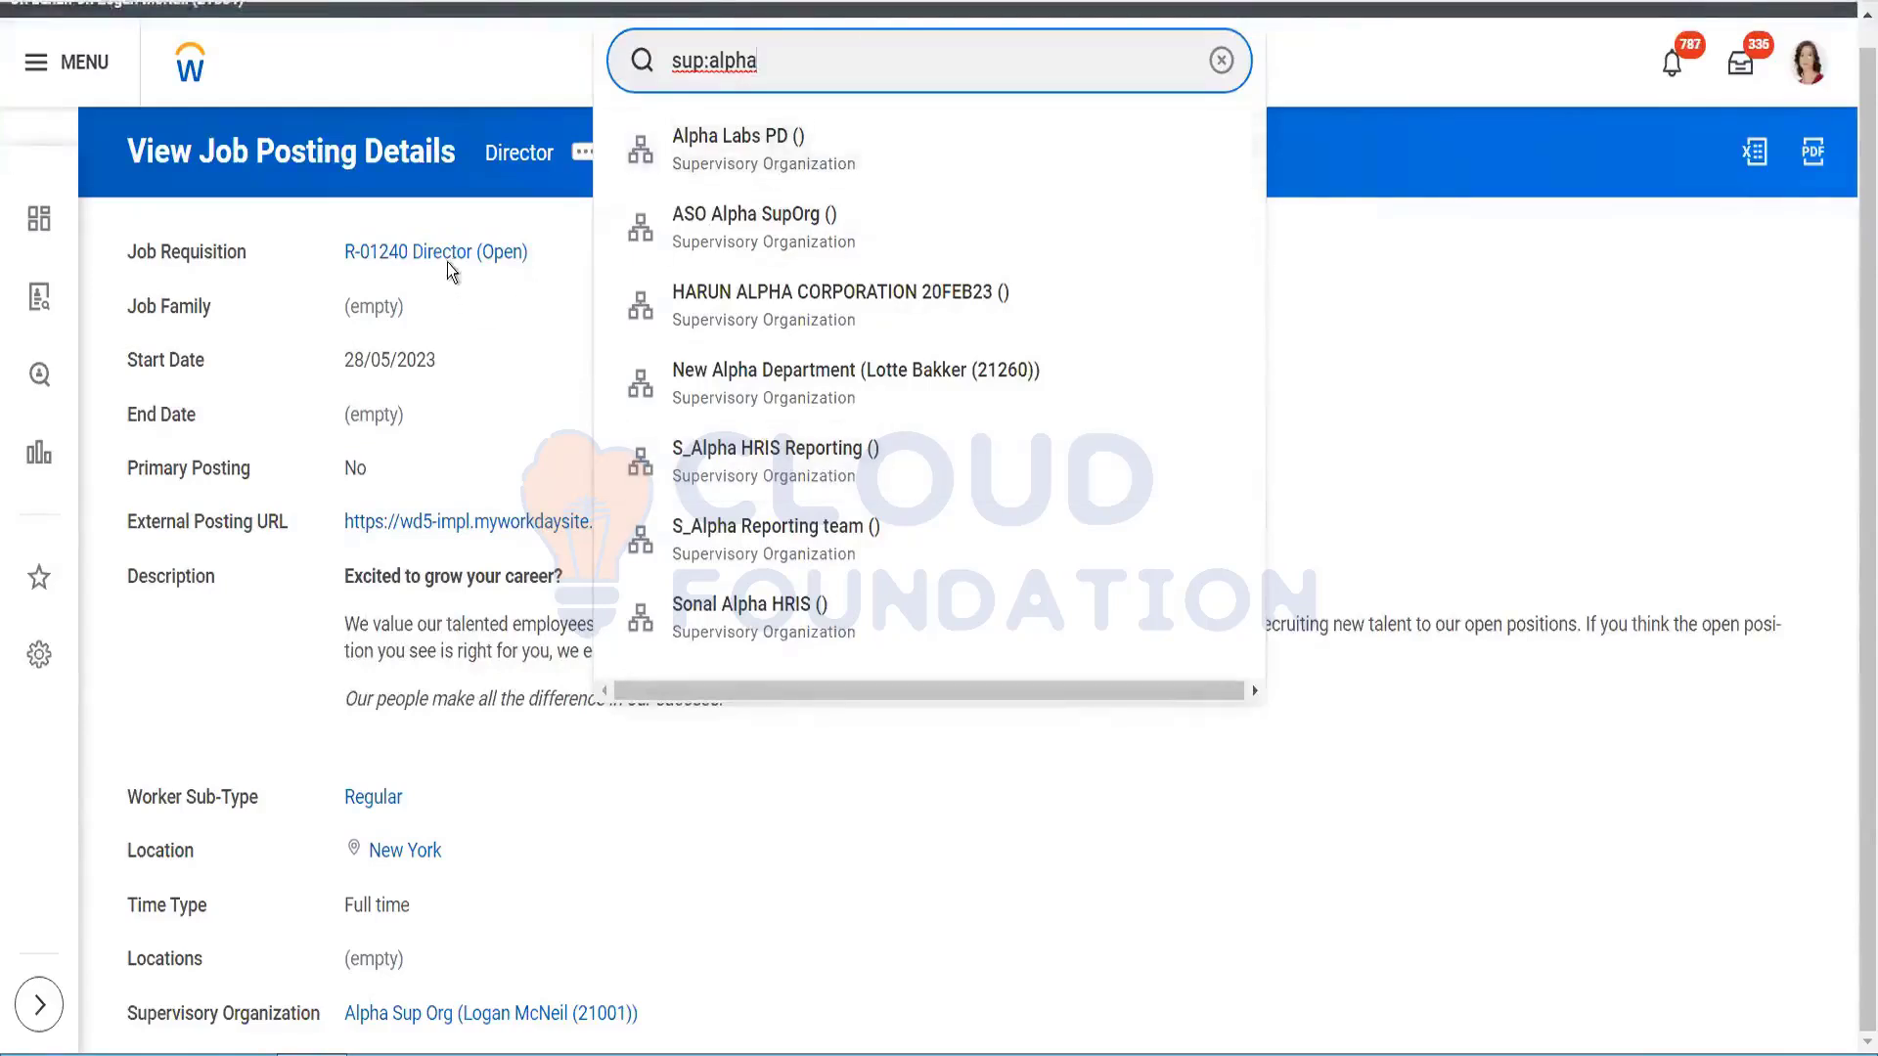
left_click(541, 385)
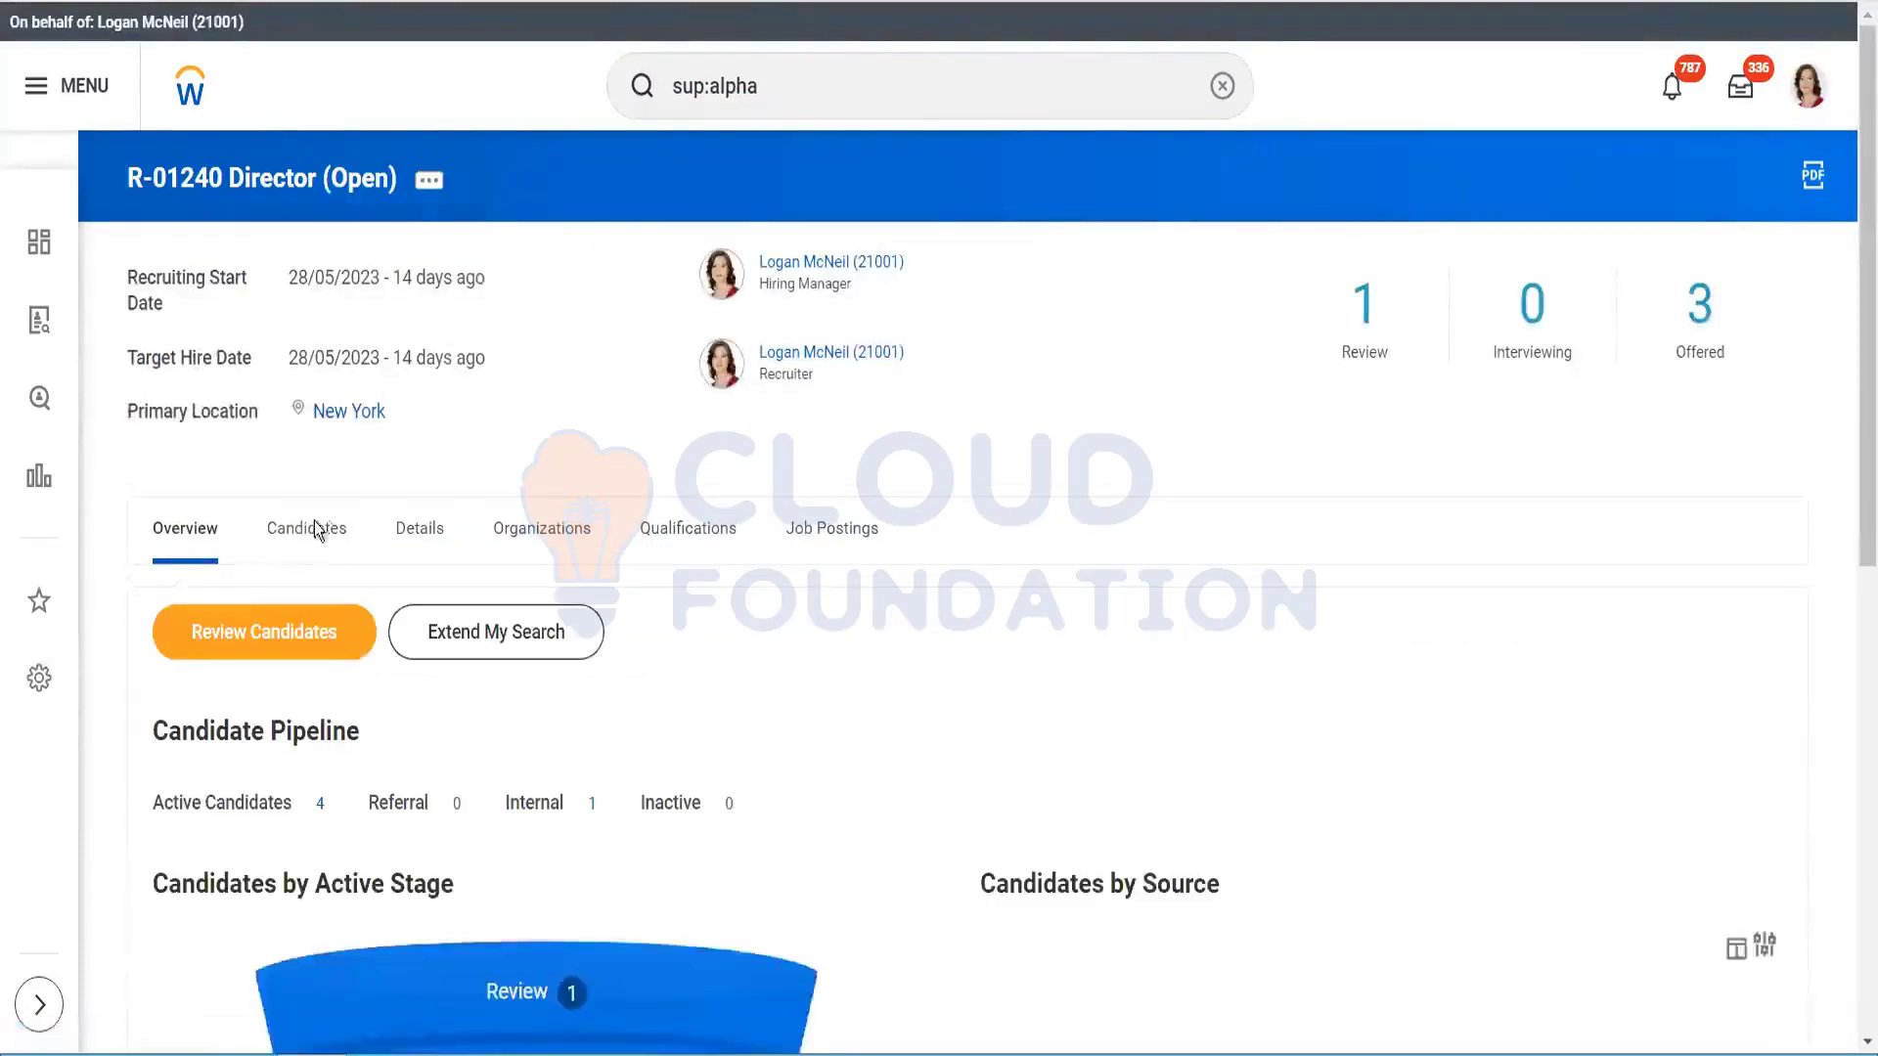
Step: From the requisition's Details, open Alpha Sup Org and reach Business Process in its related actions
left_click(405, 542)
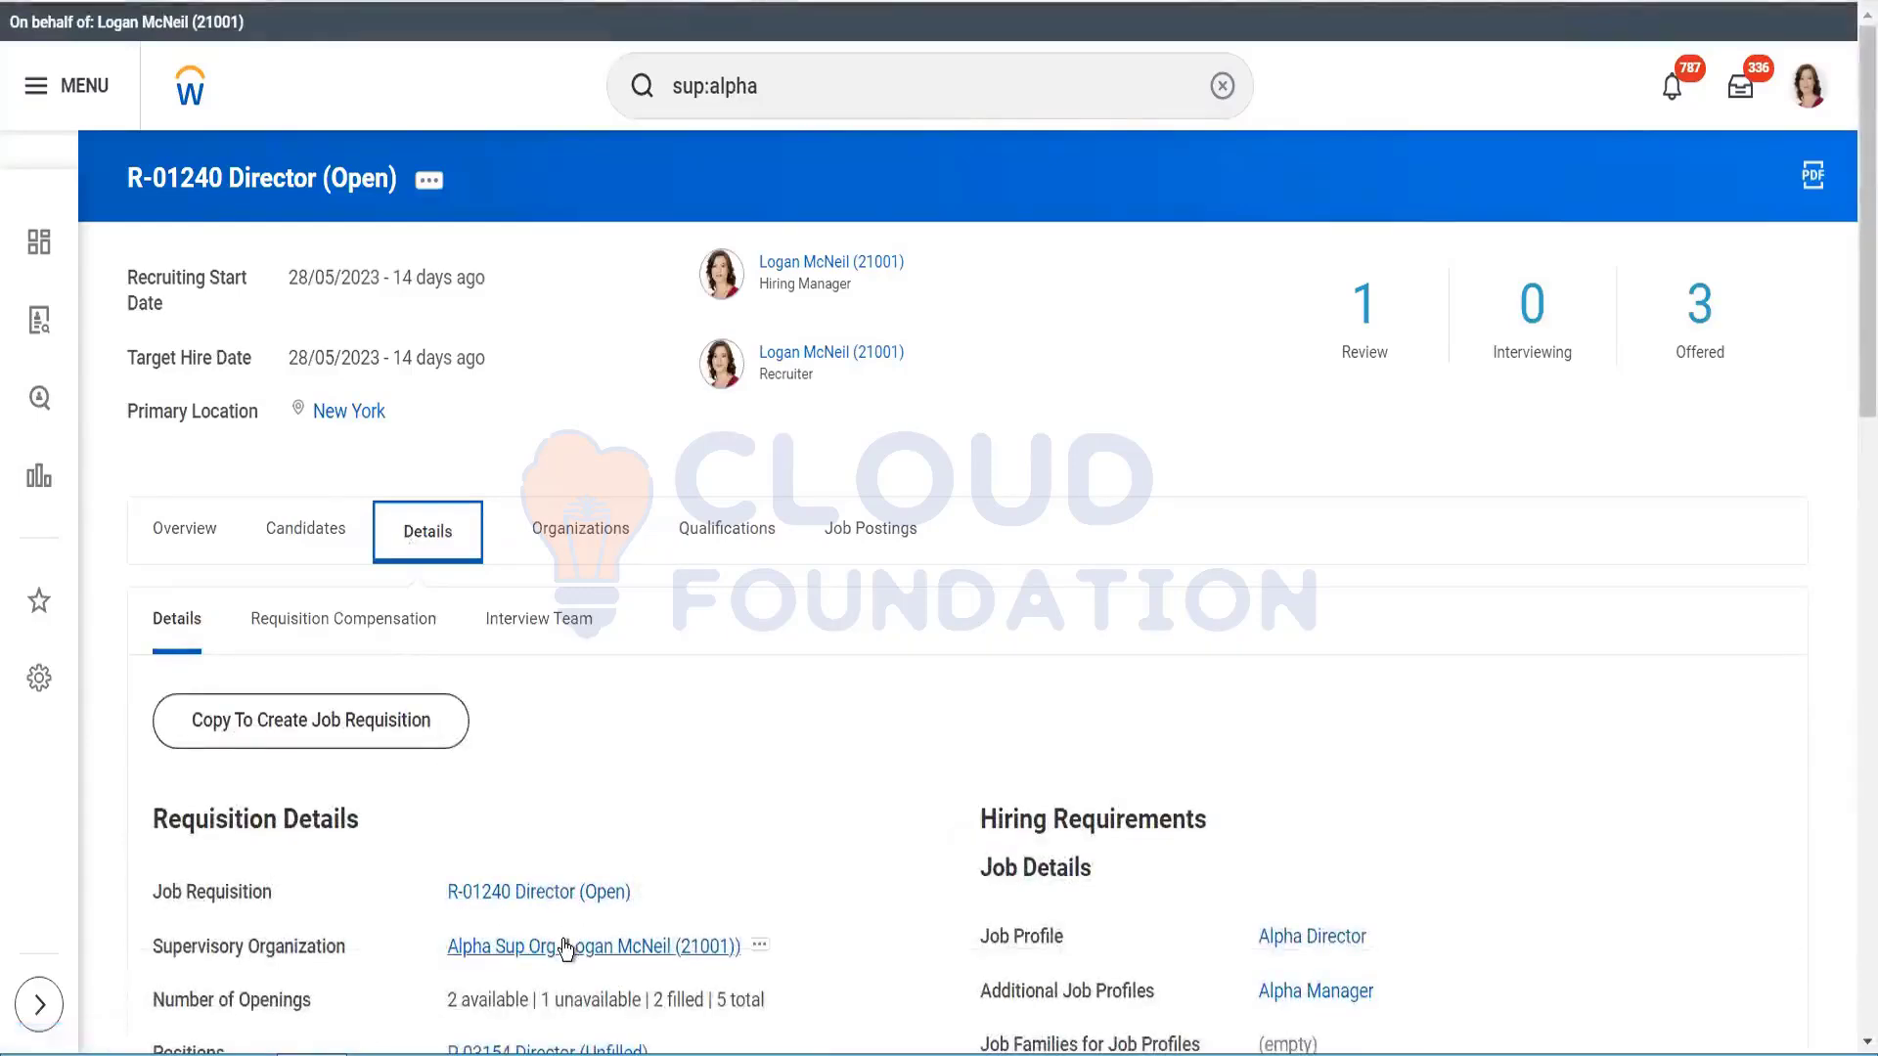
left_click(565, 947)
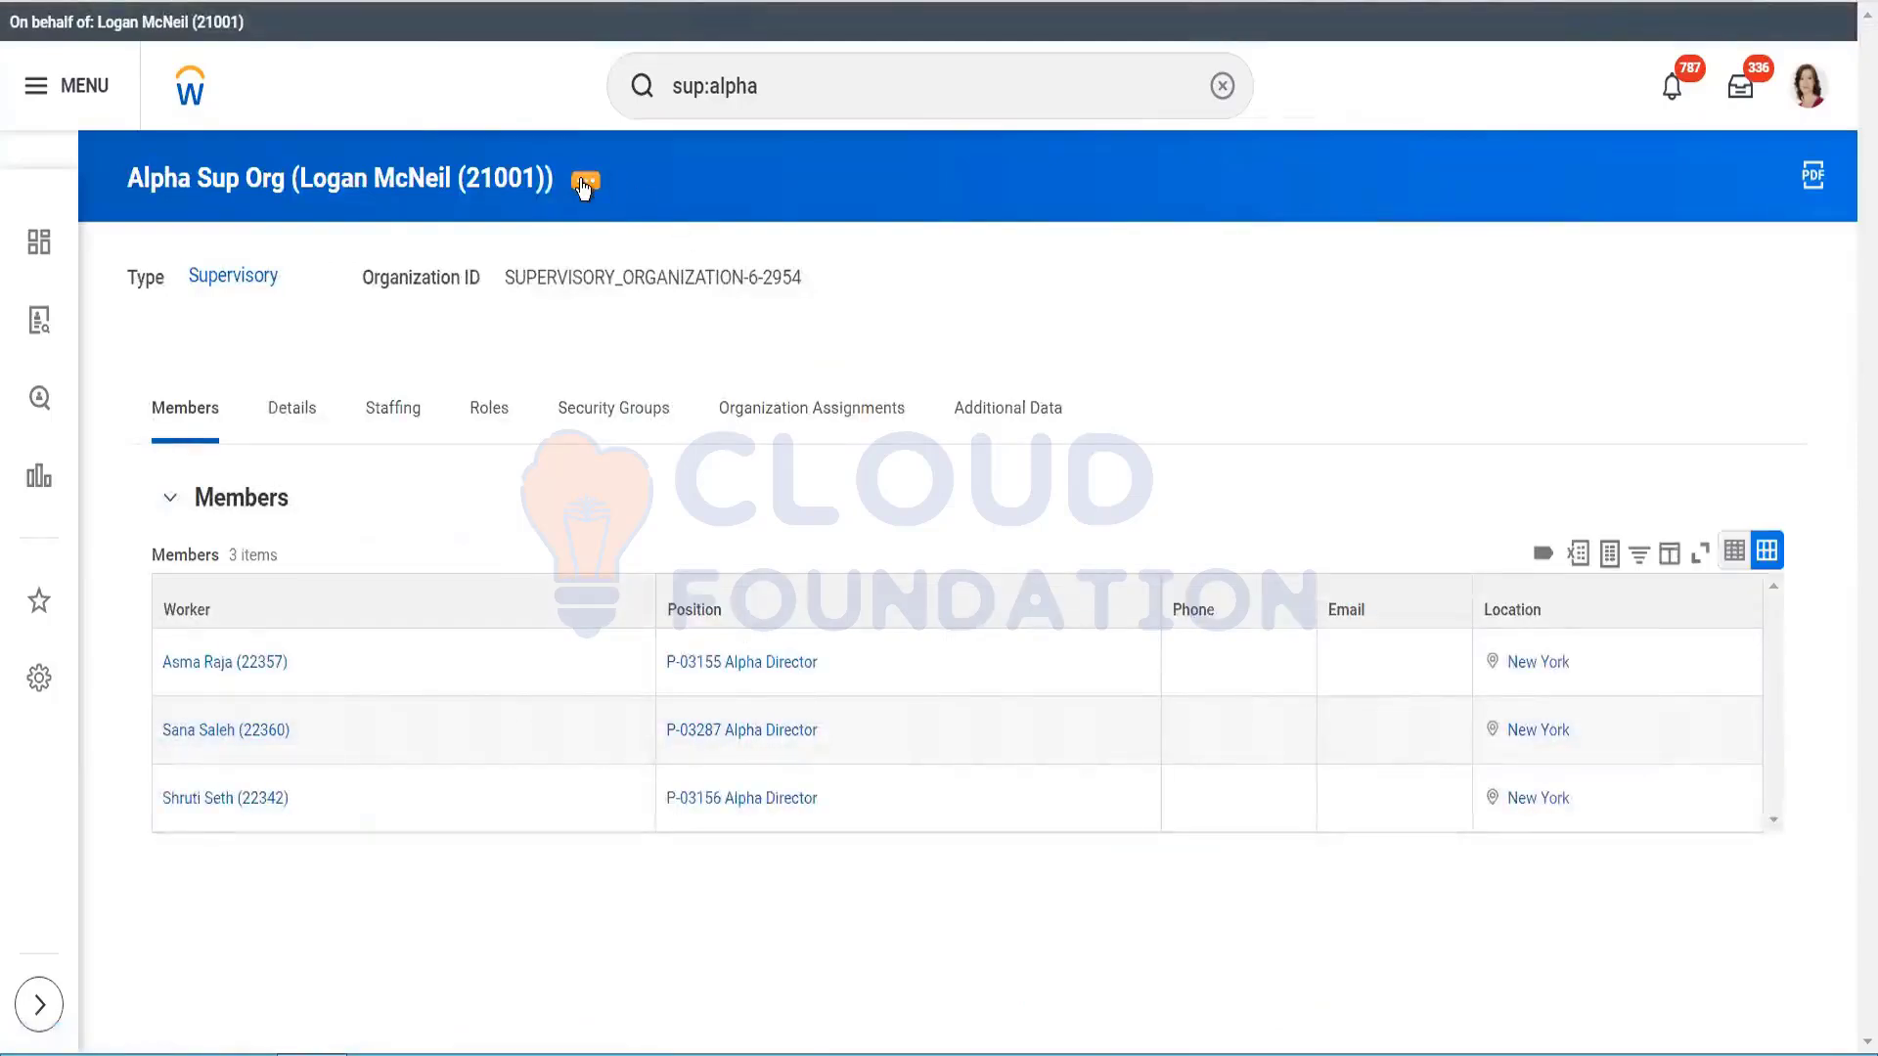
left_click(584, 184)
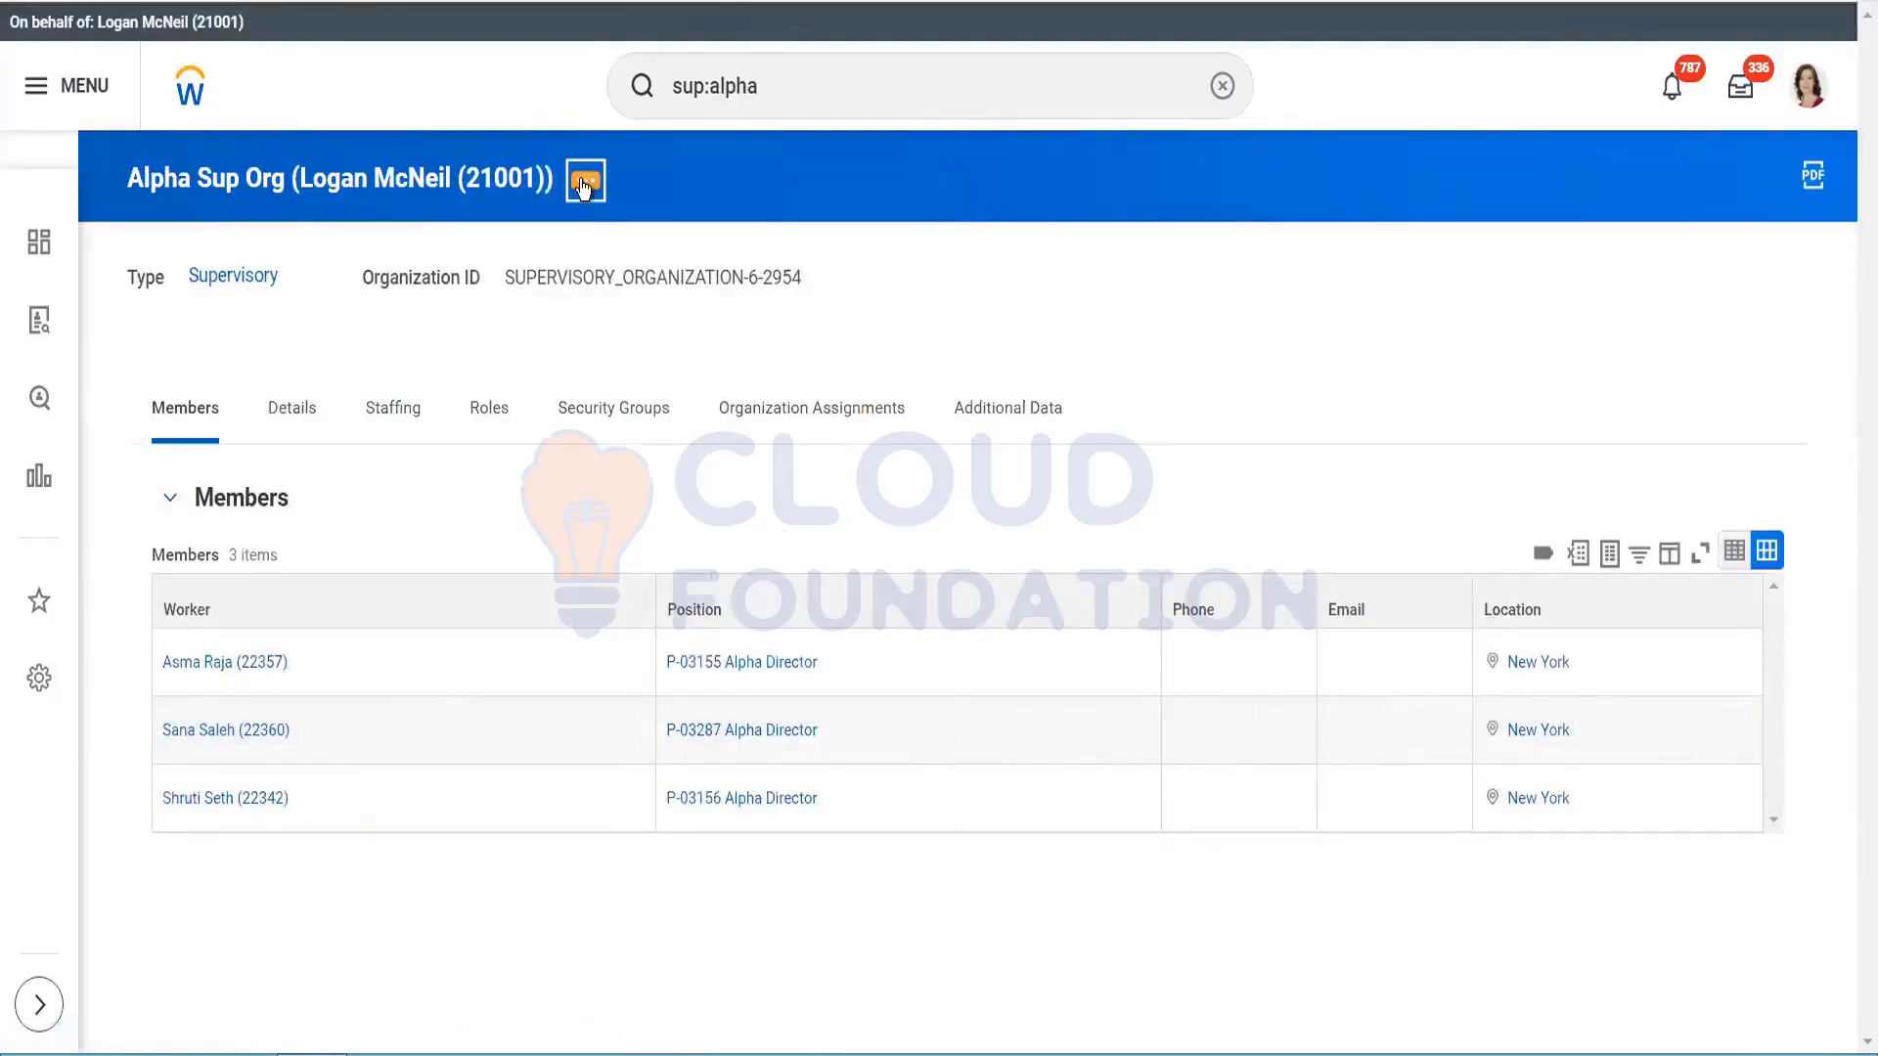
mouse_move(704, 473)
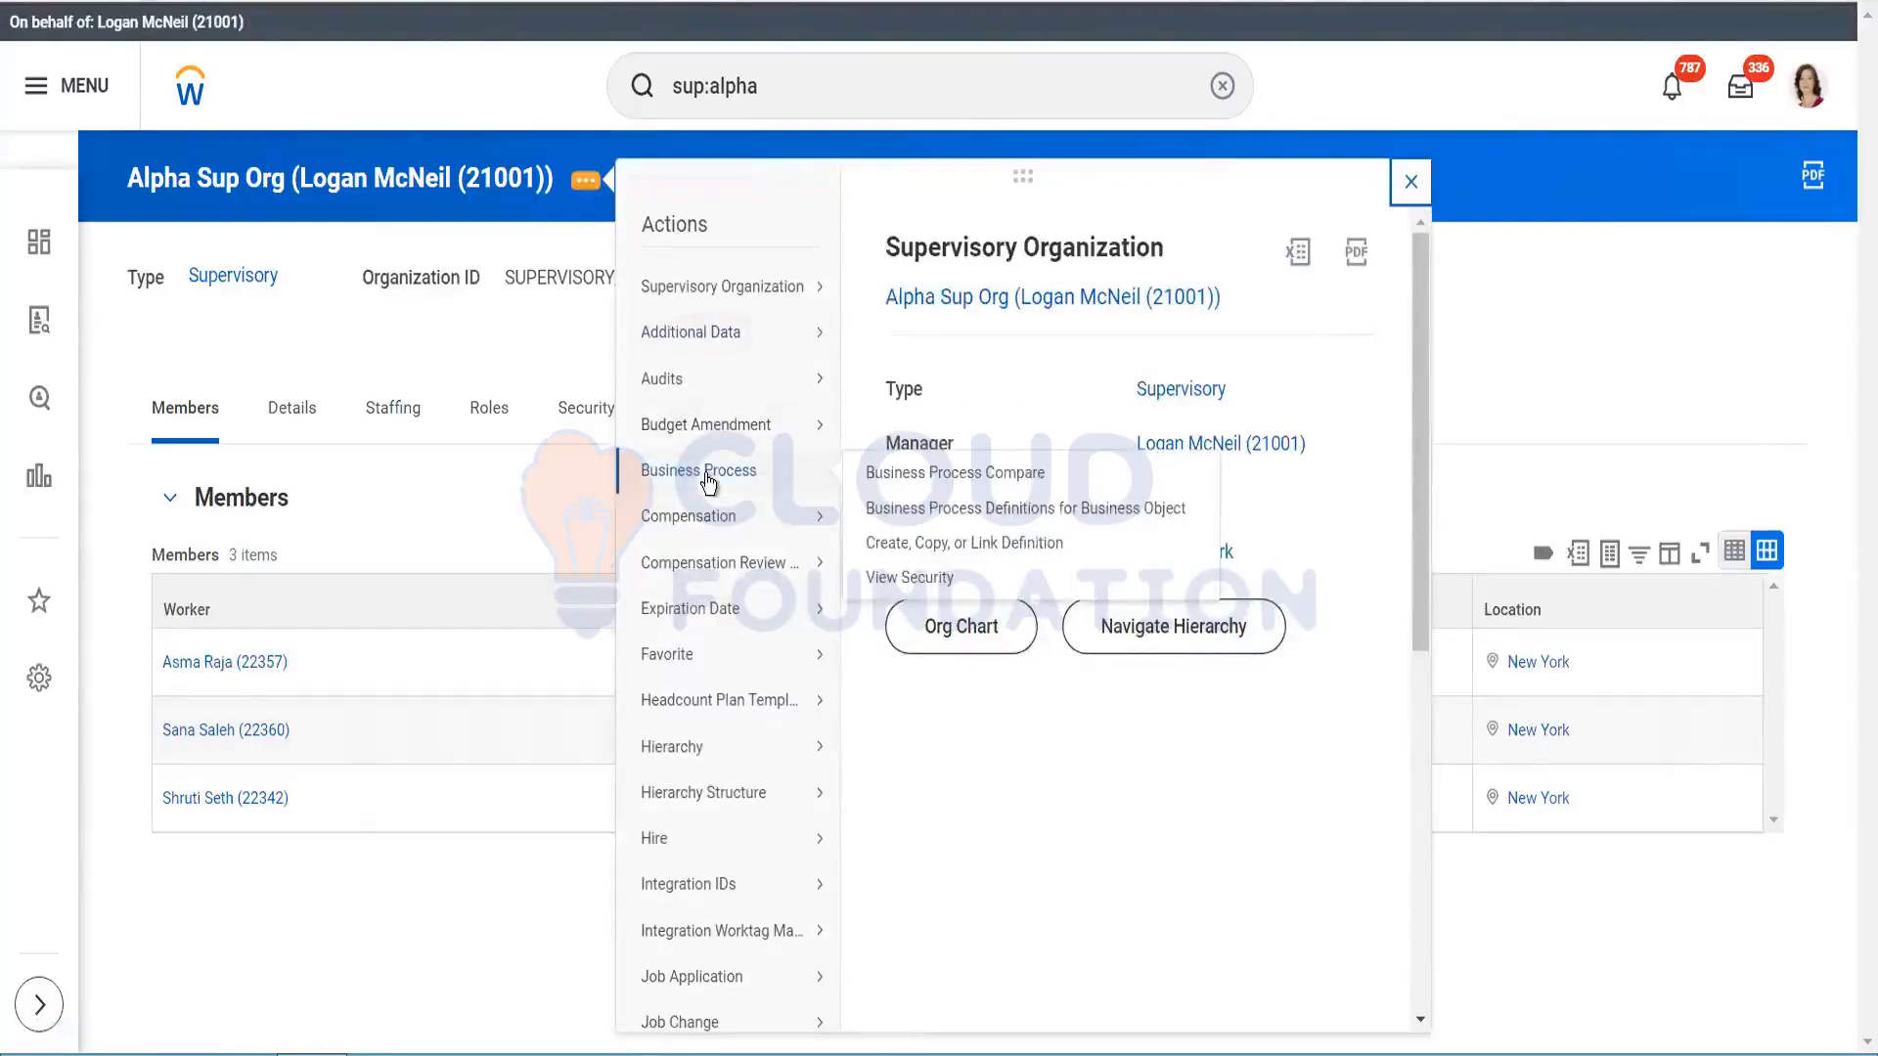
Step: Start a Create, Copy, or Link Definition and search process types for 'submit cand', then 'subm'
left_click(947, 544)
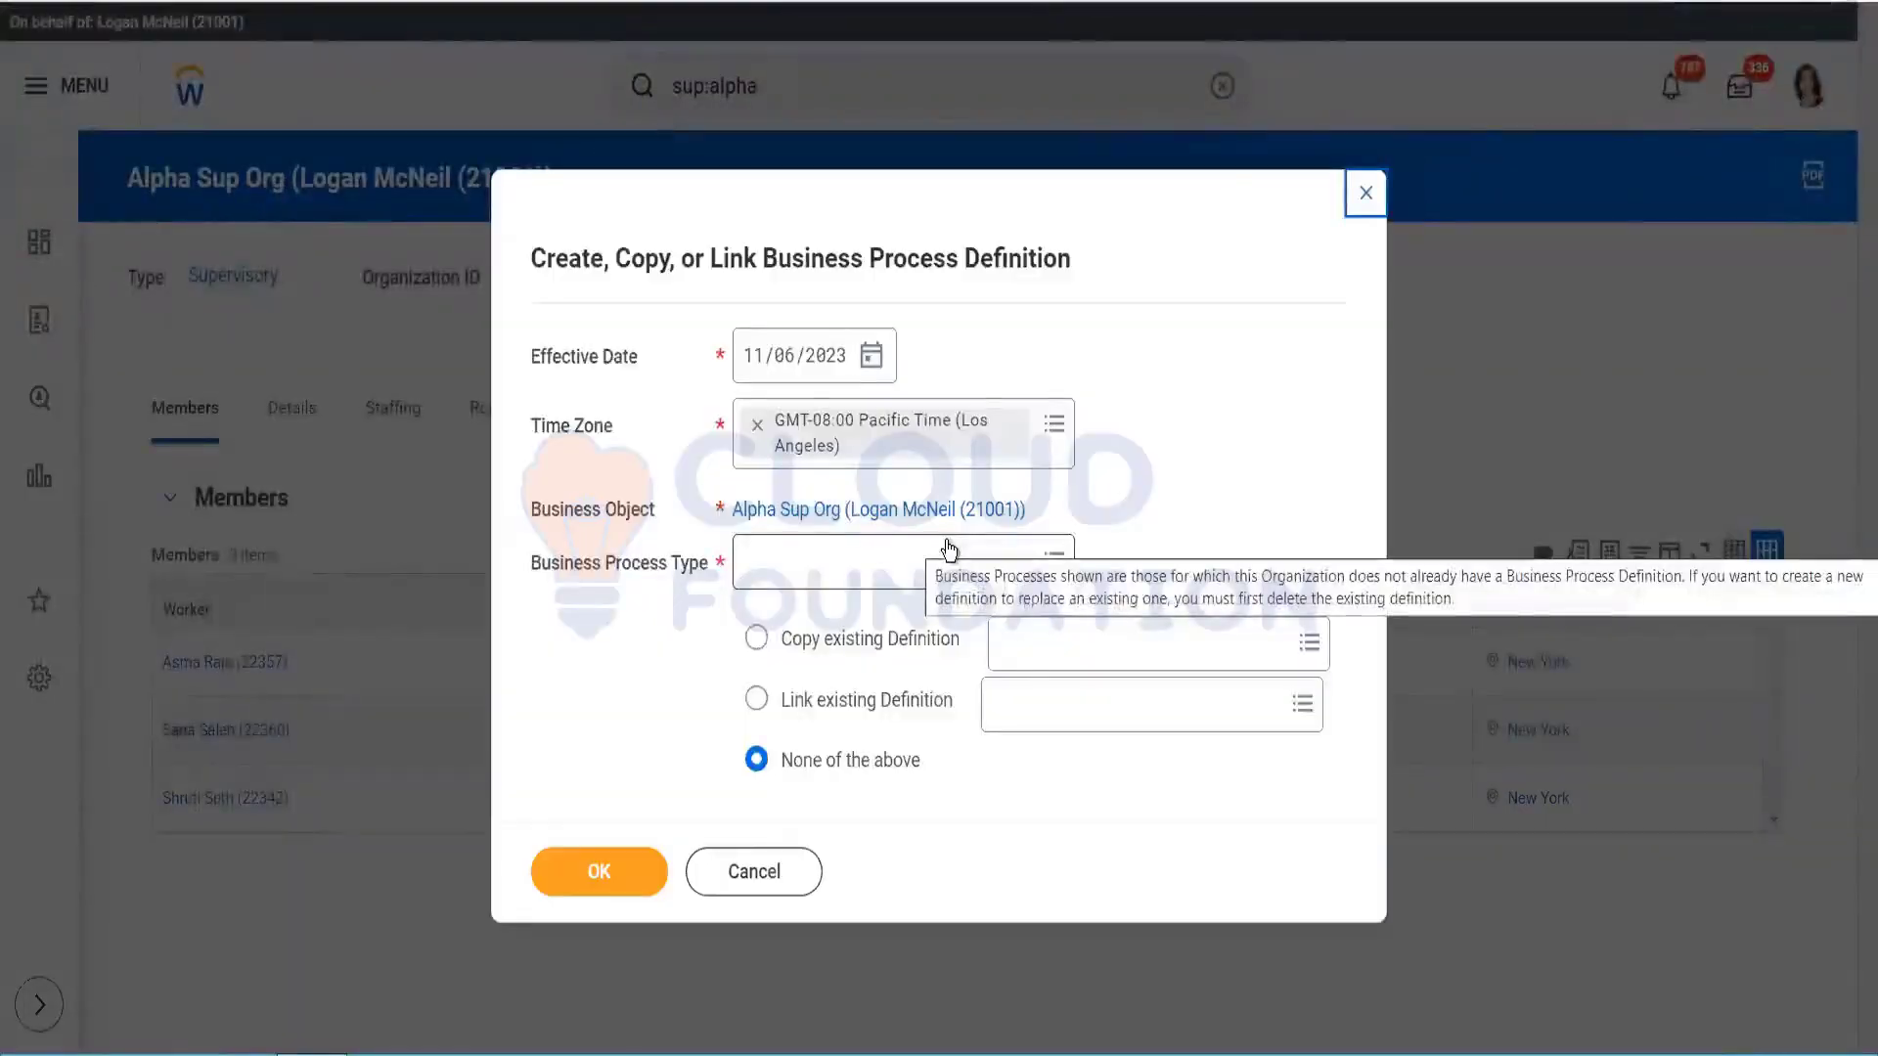
left_click(894, 554)
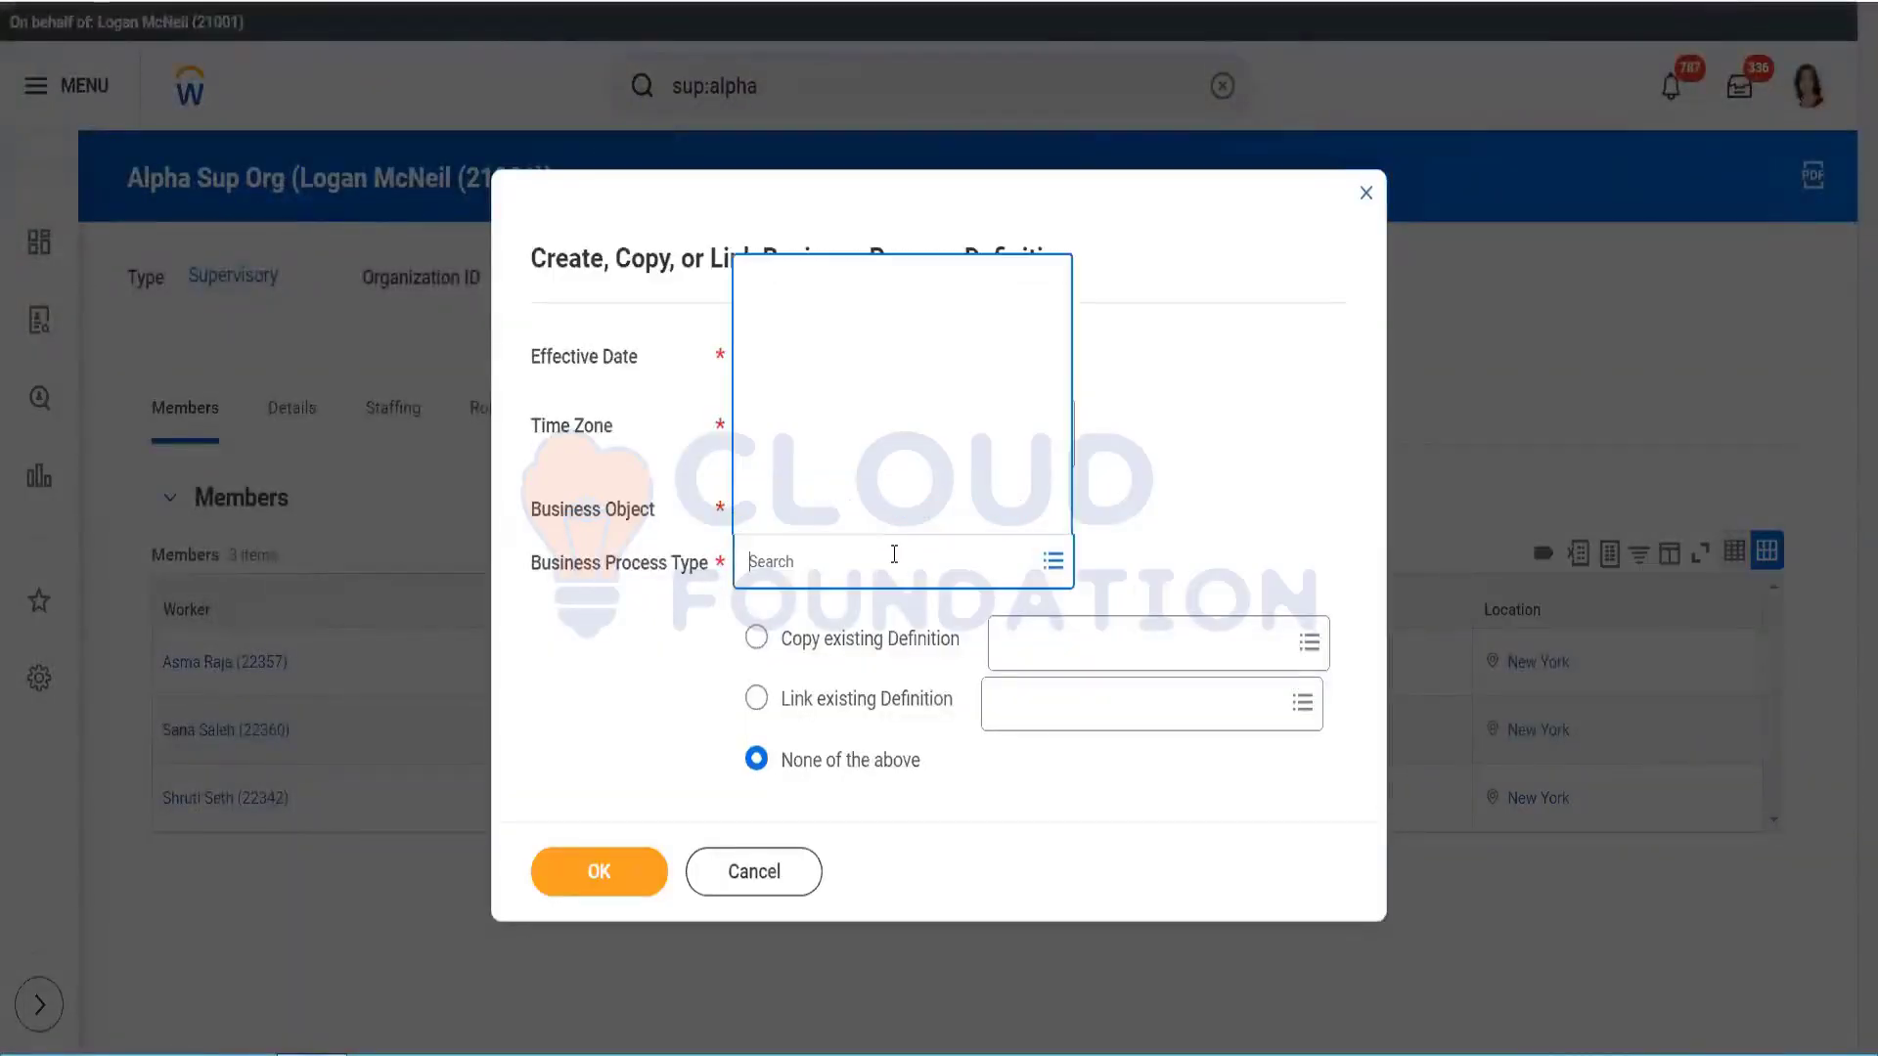
type("submit")
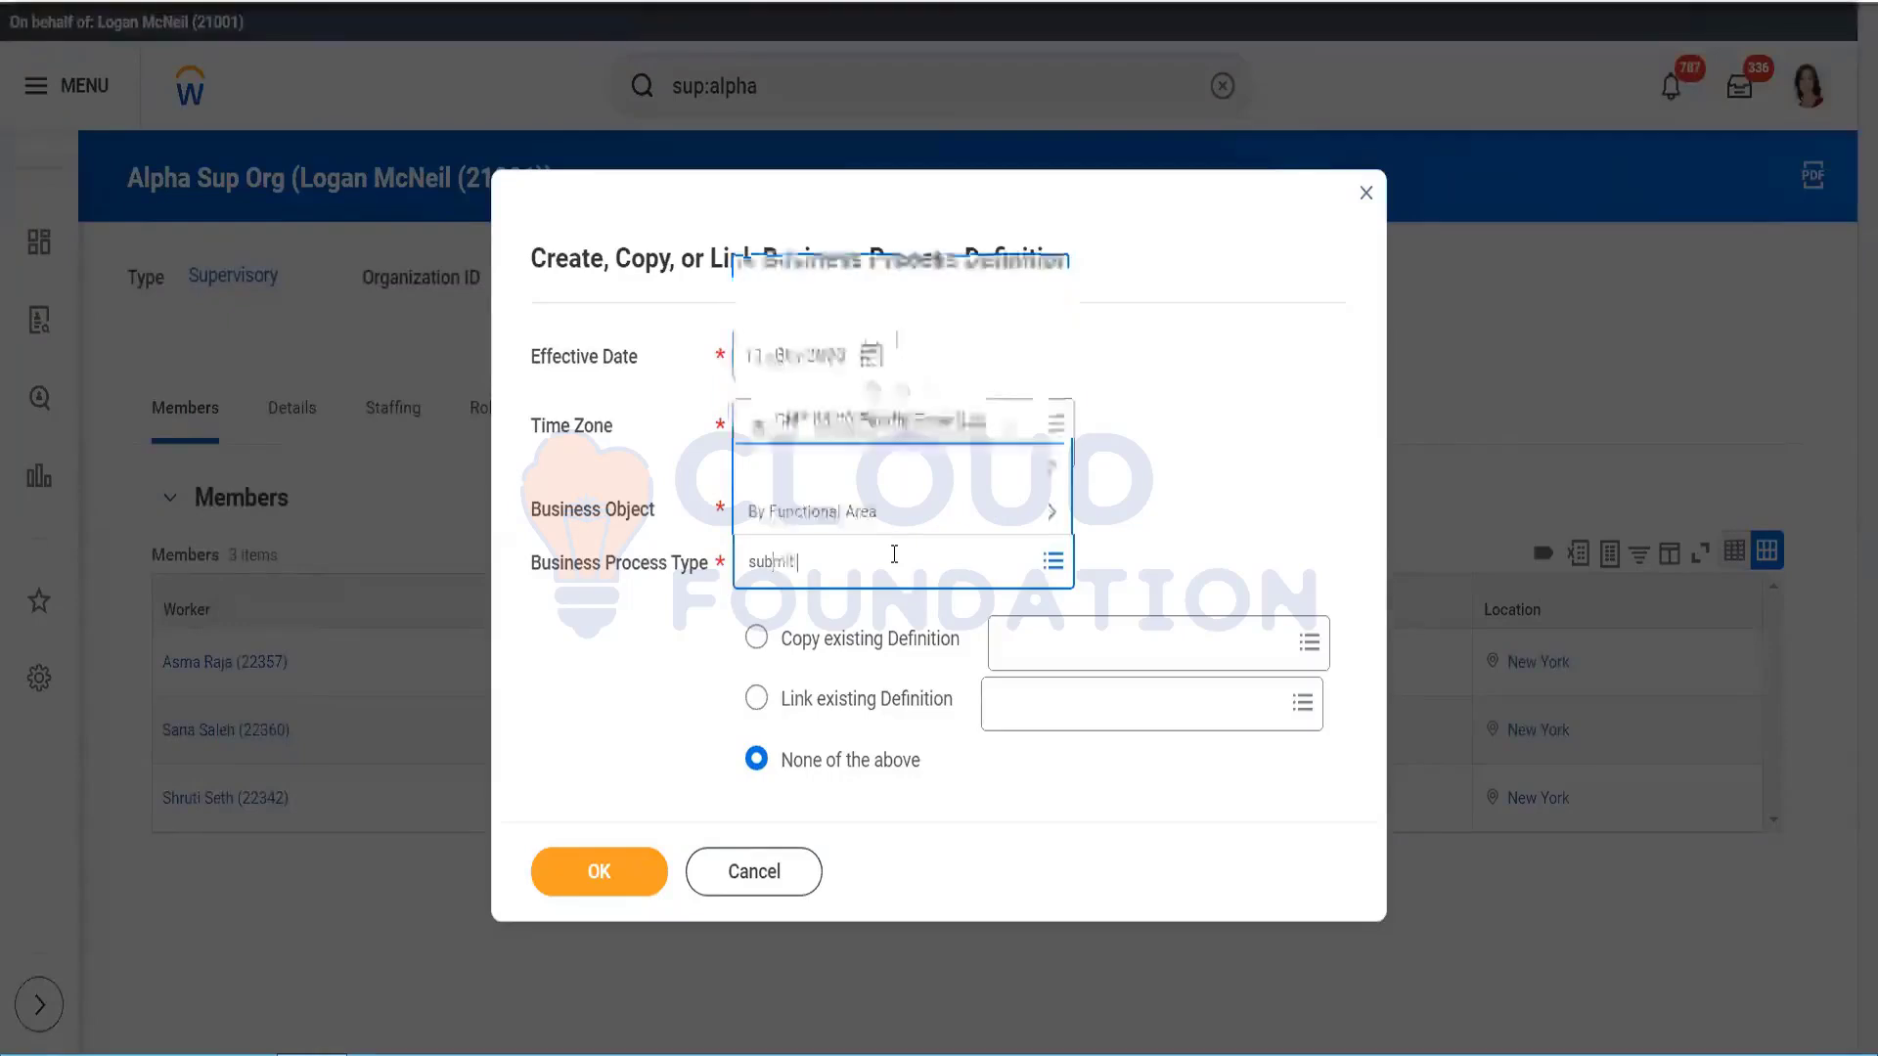
type(" cand")
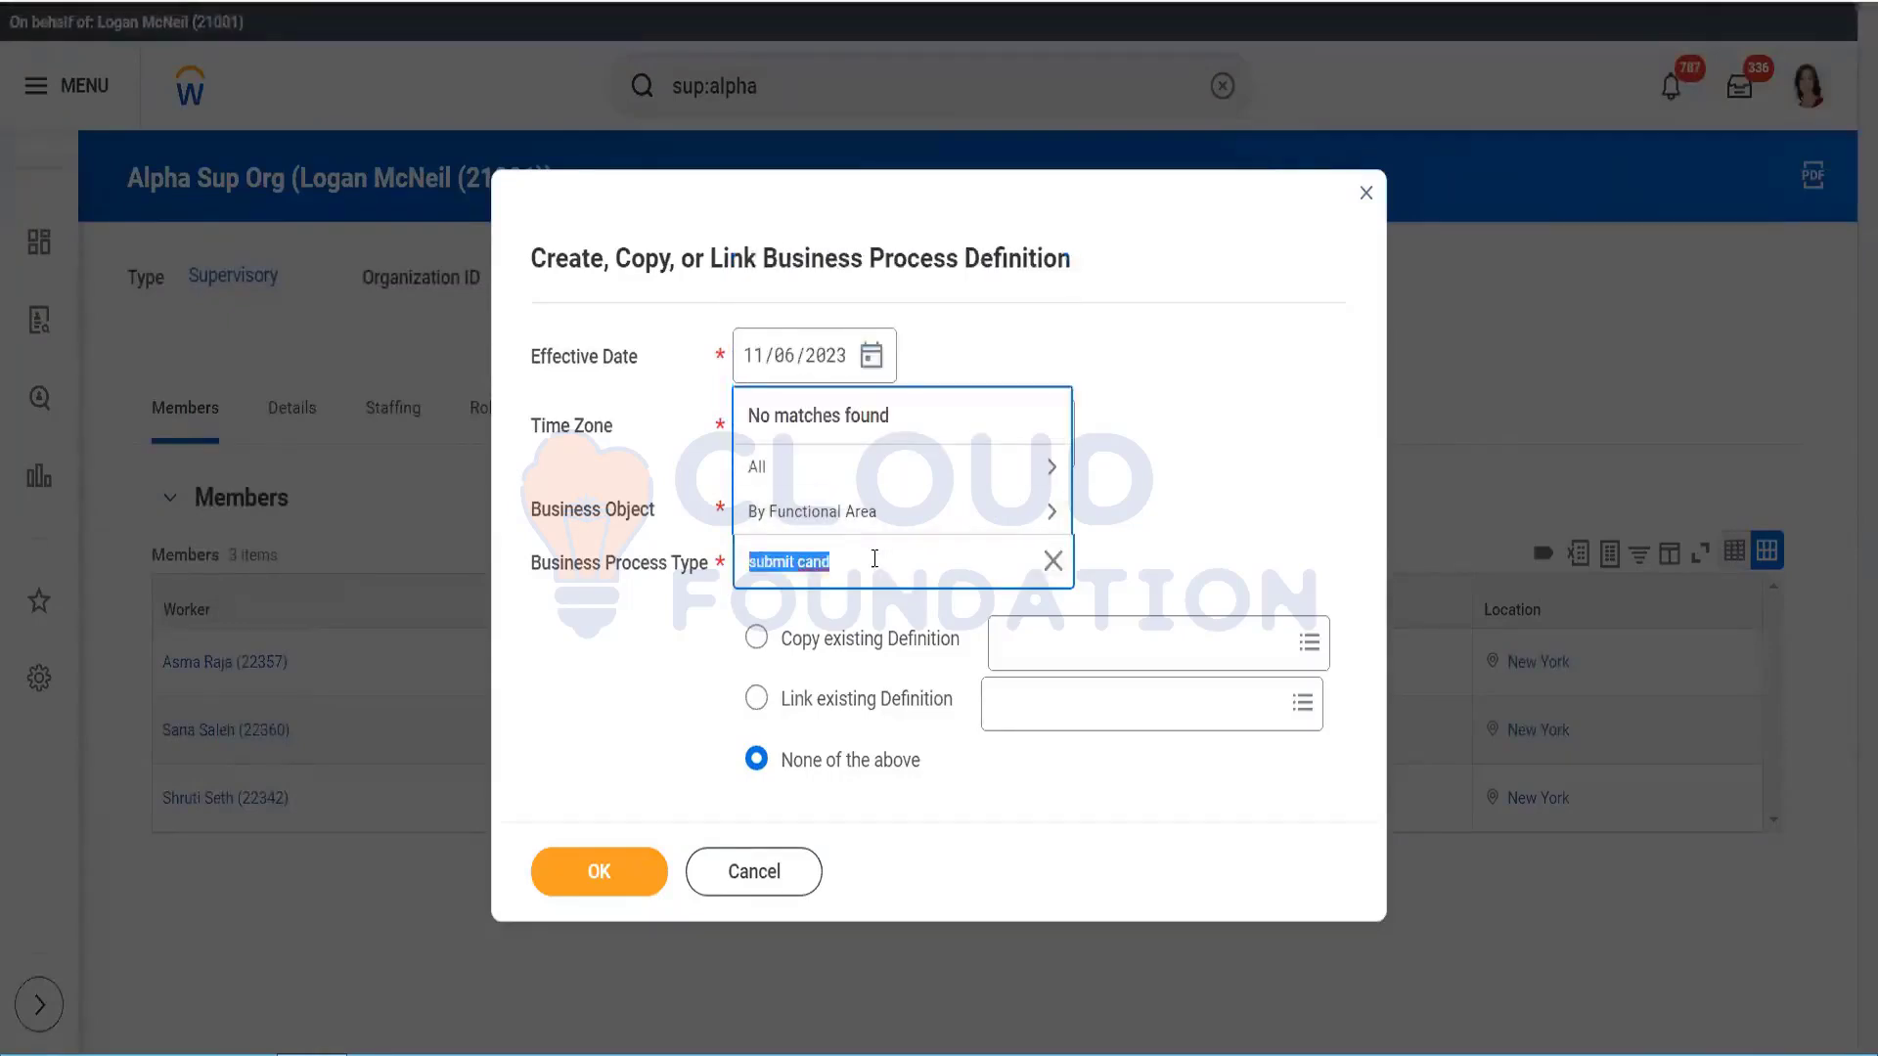
key("BackSpace")
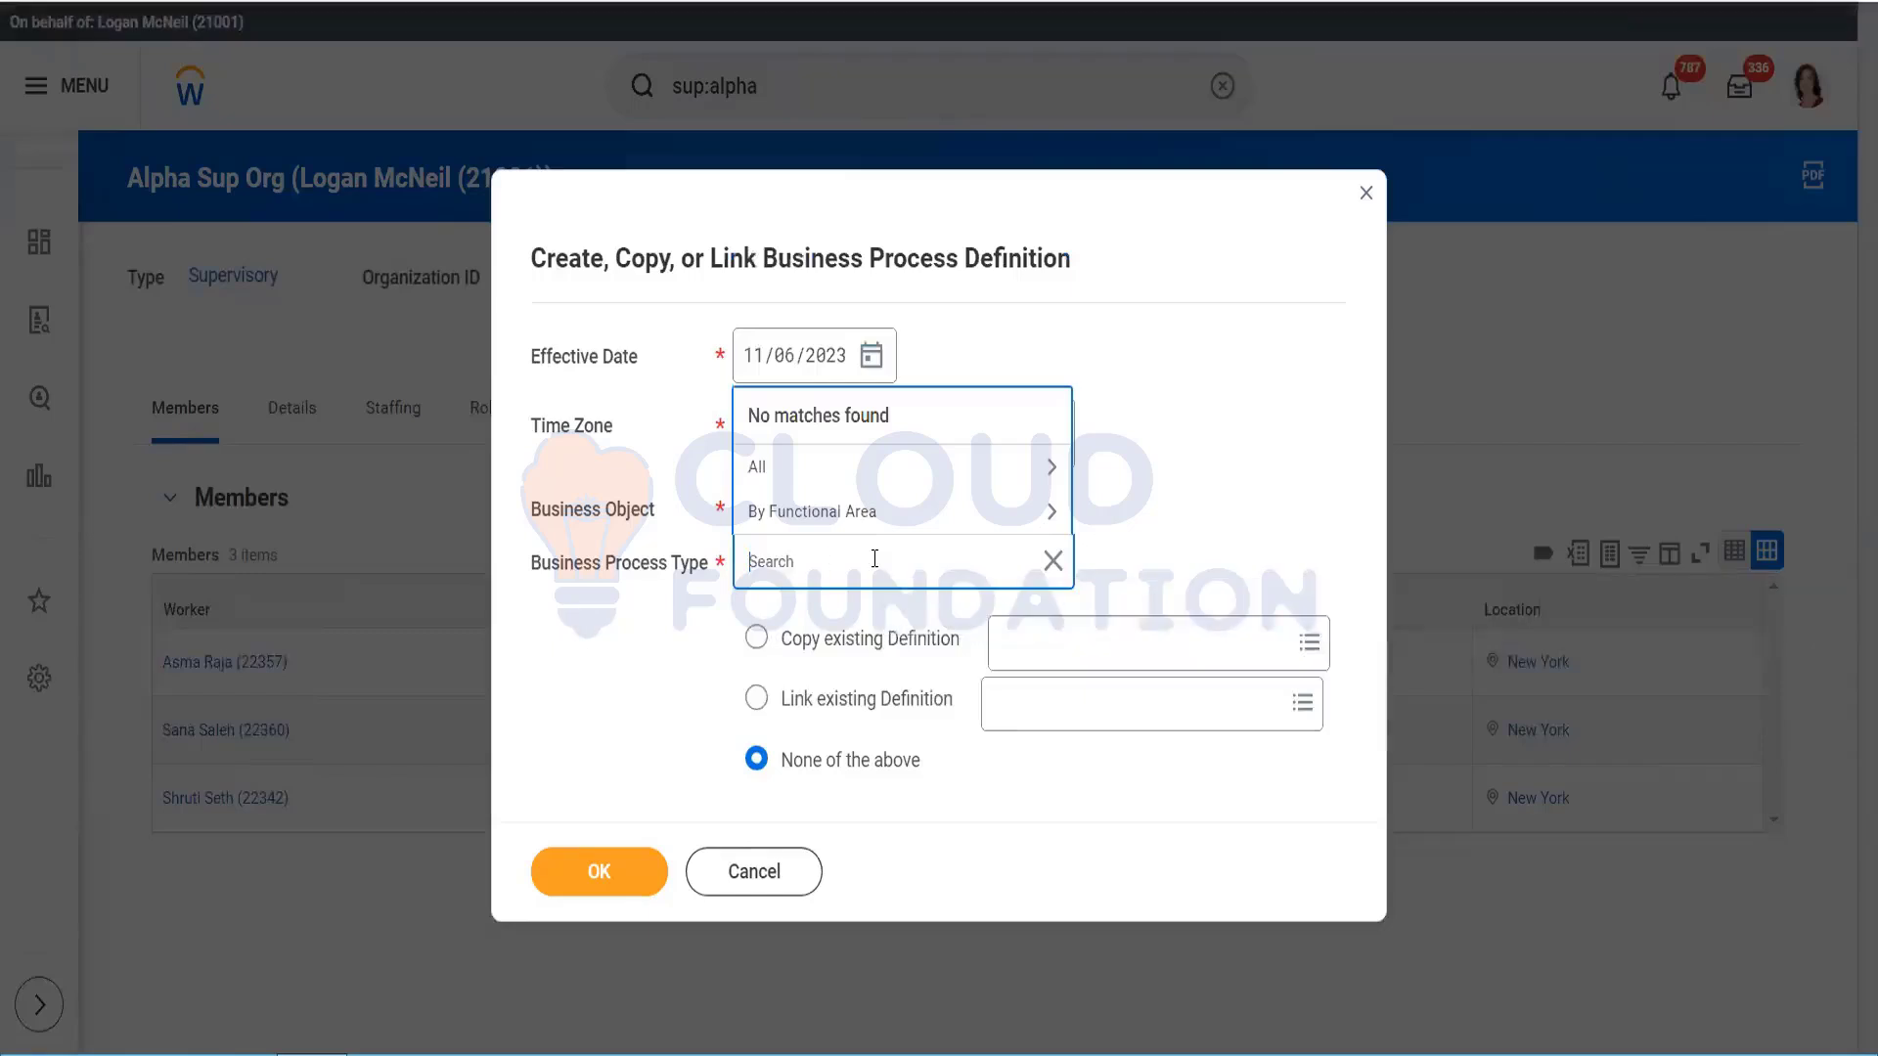
type("subm")
key("Return")
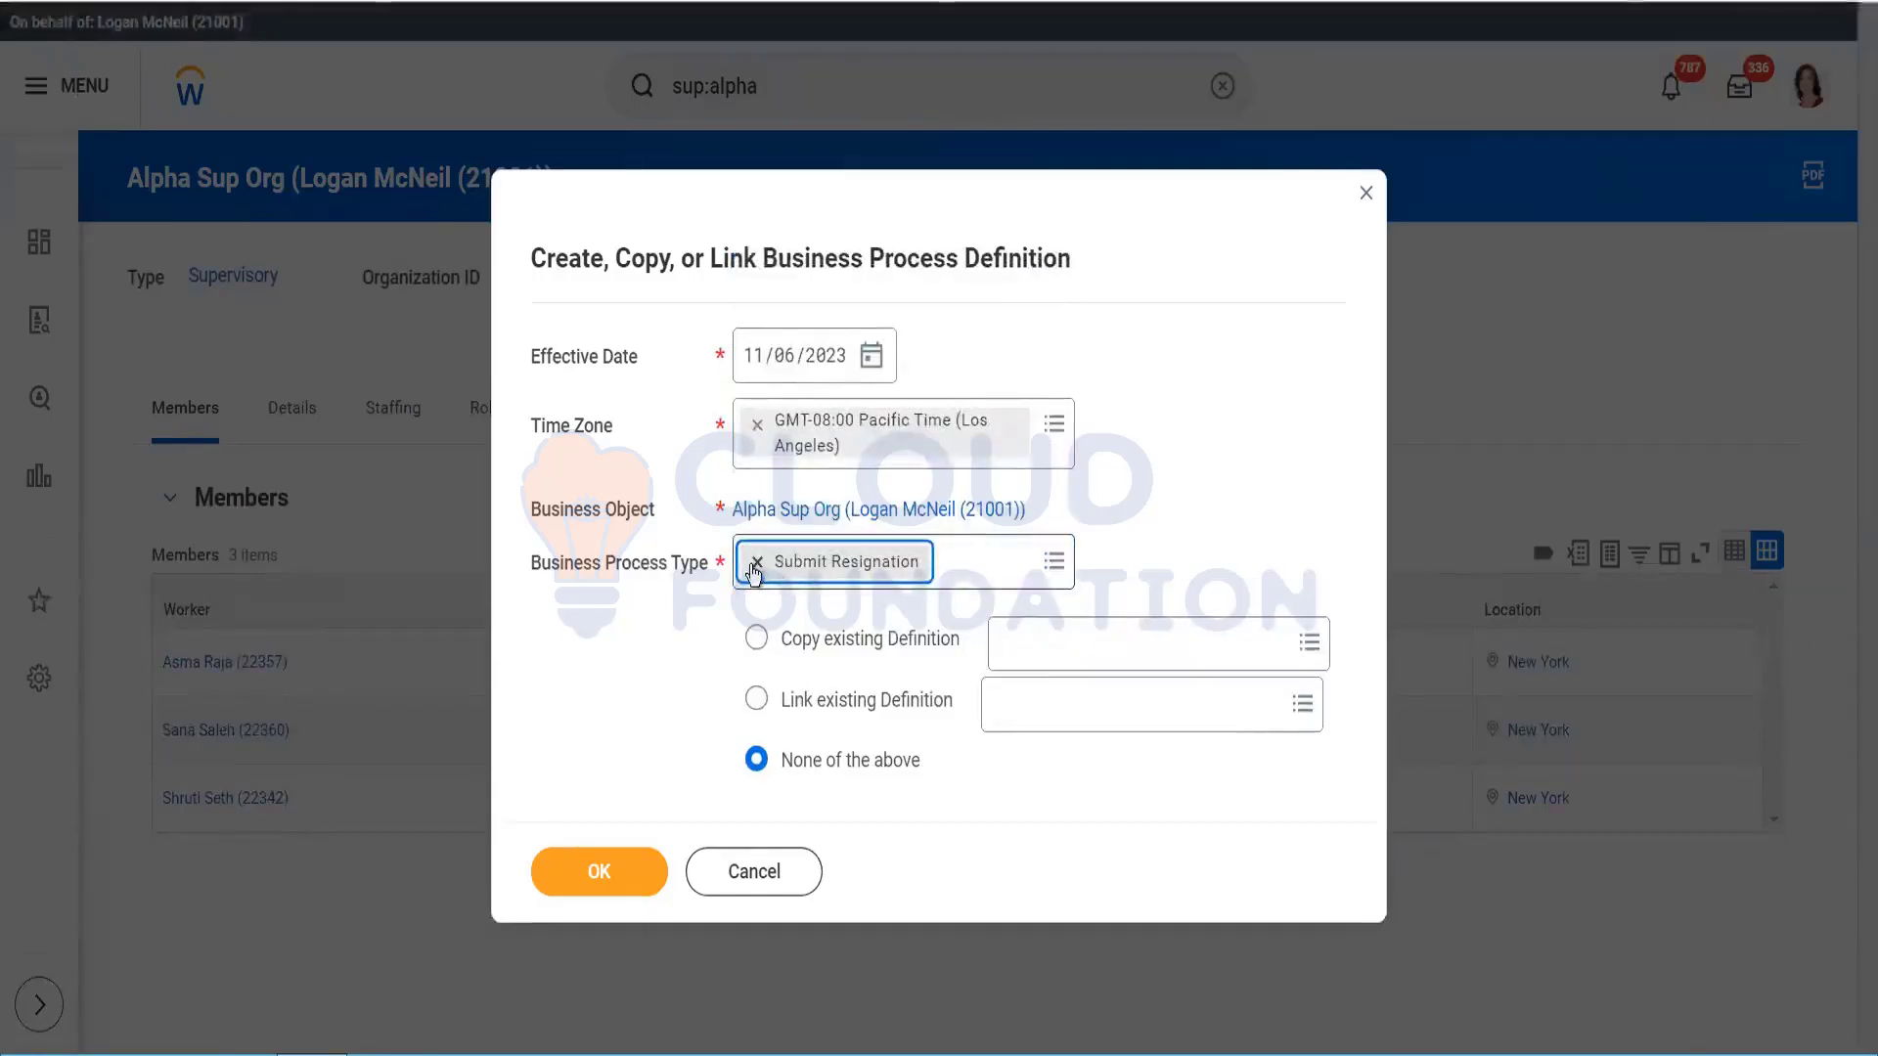
Step: Retry the process type search with 'cand' and 'submit', then cancel the definition
left_click(780, 560)
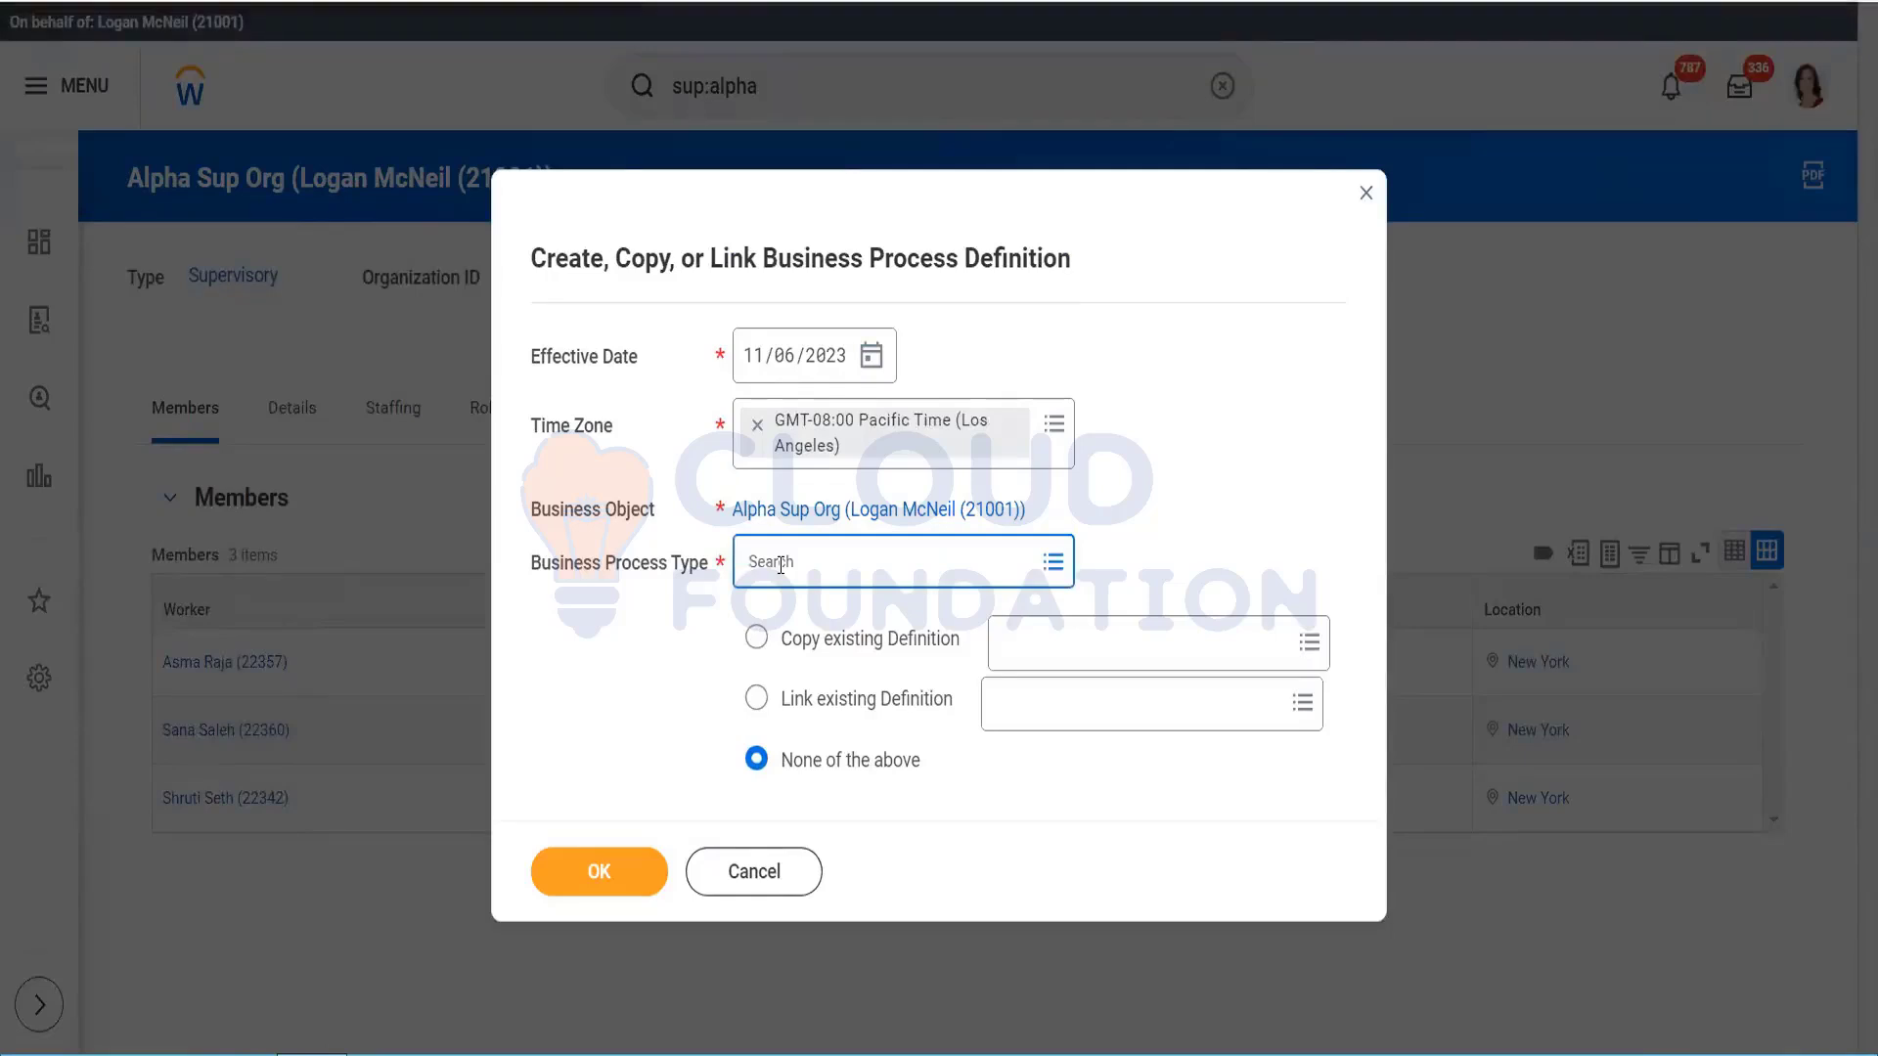
type("candidate")
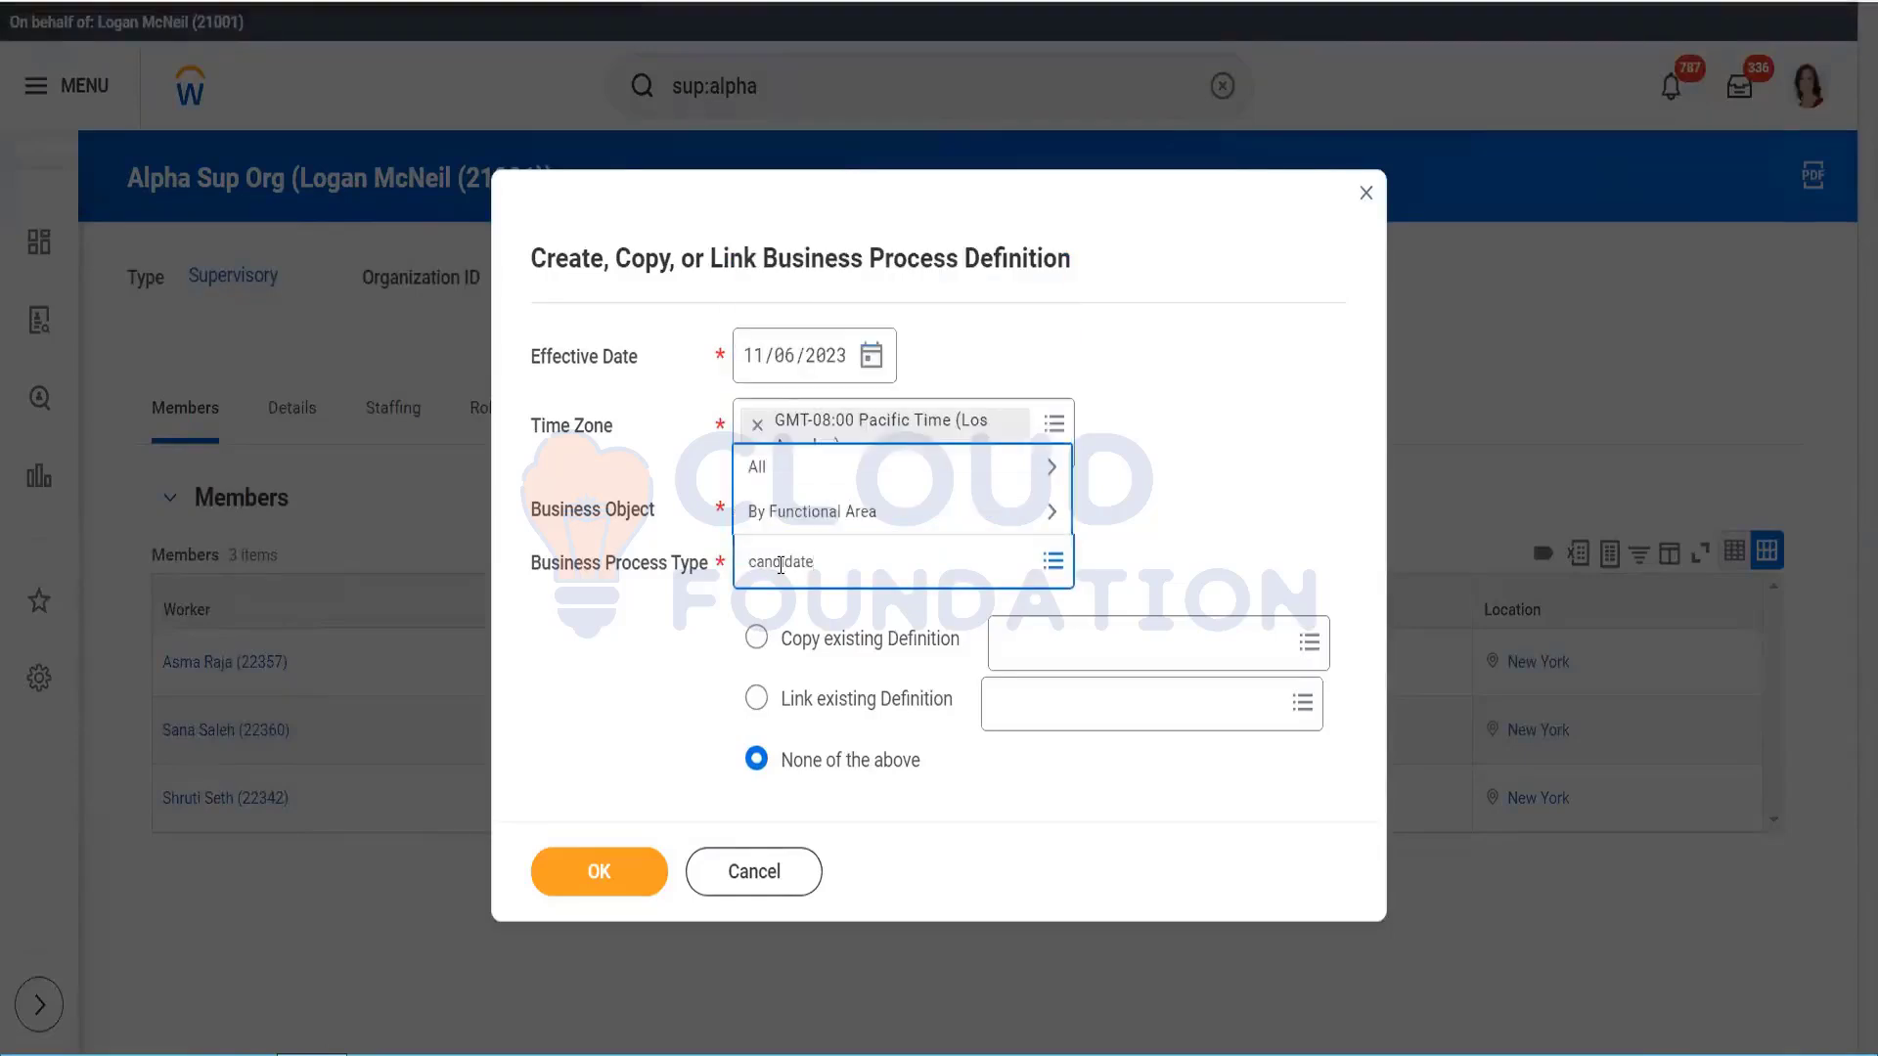
key("Return")
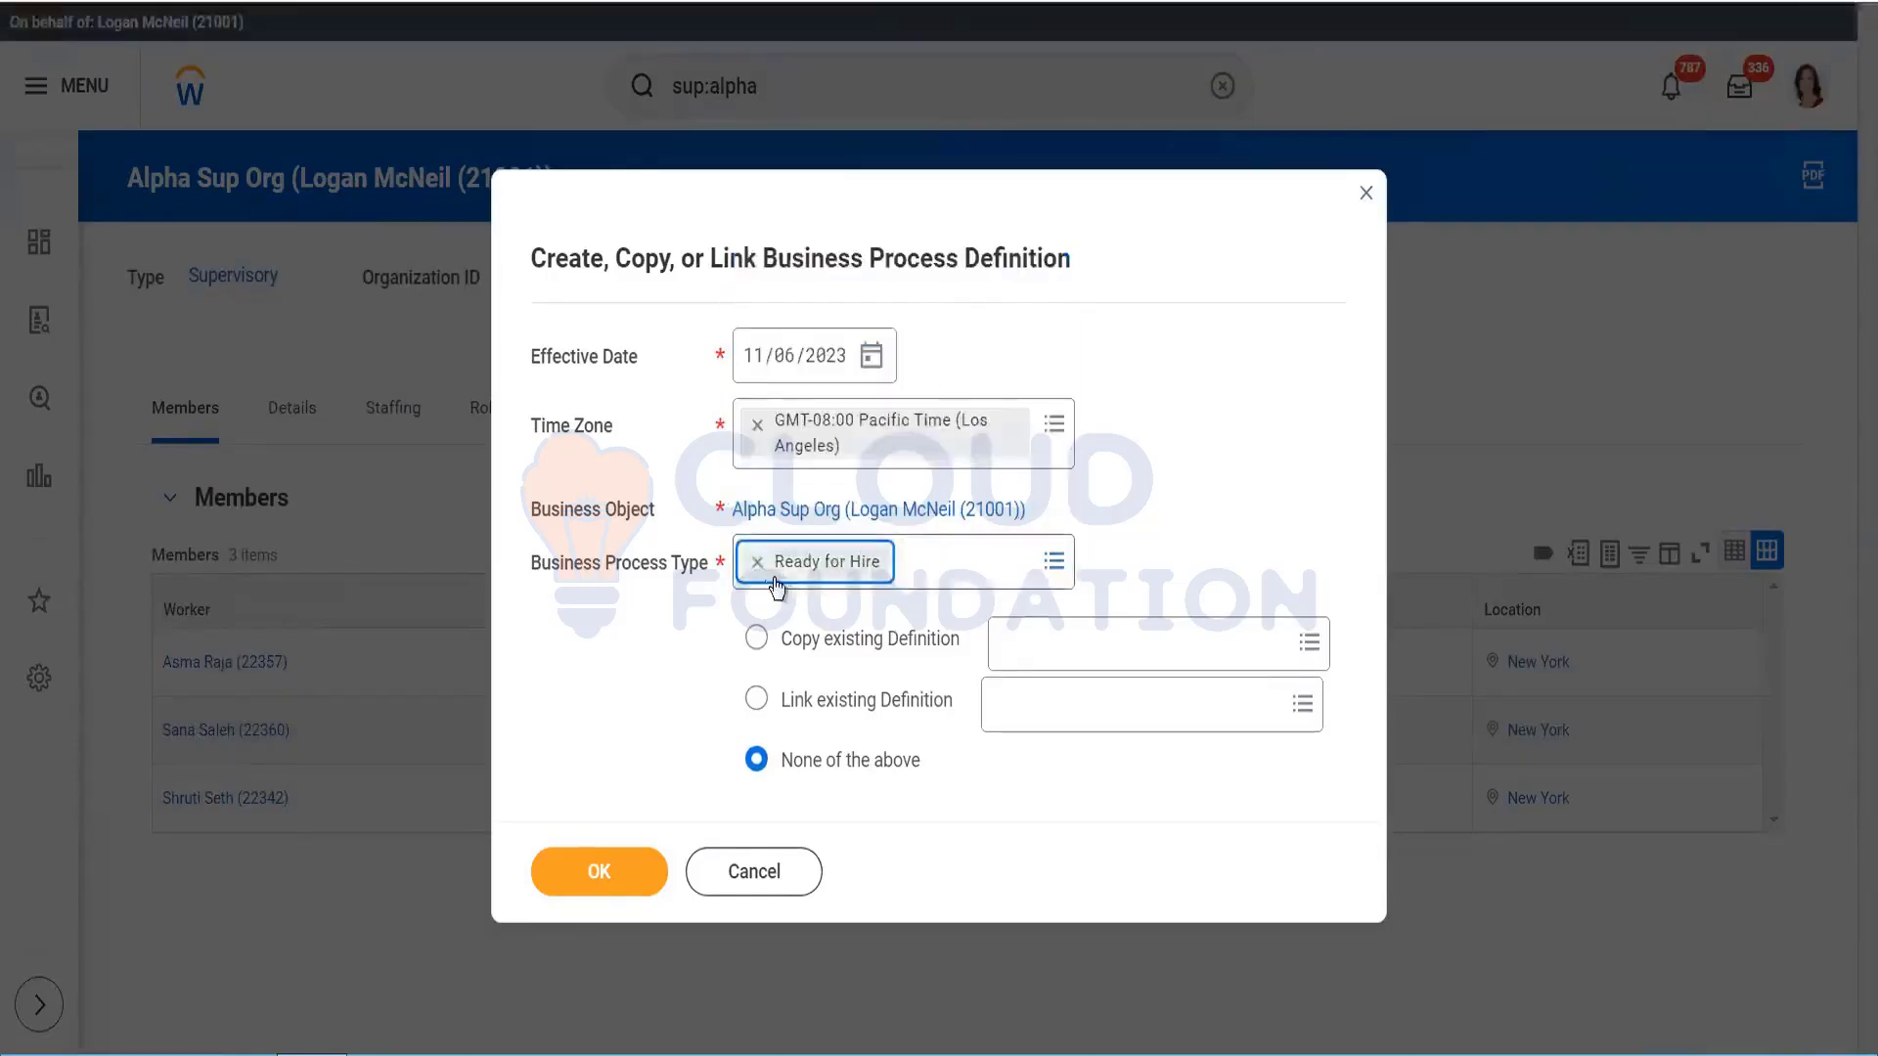
left_click(758, 562)
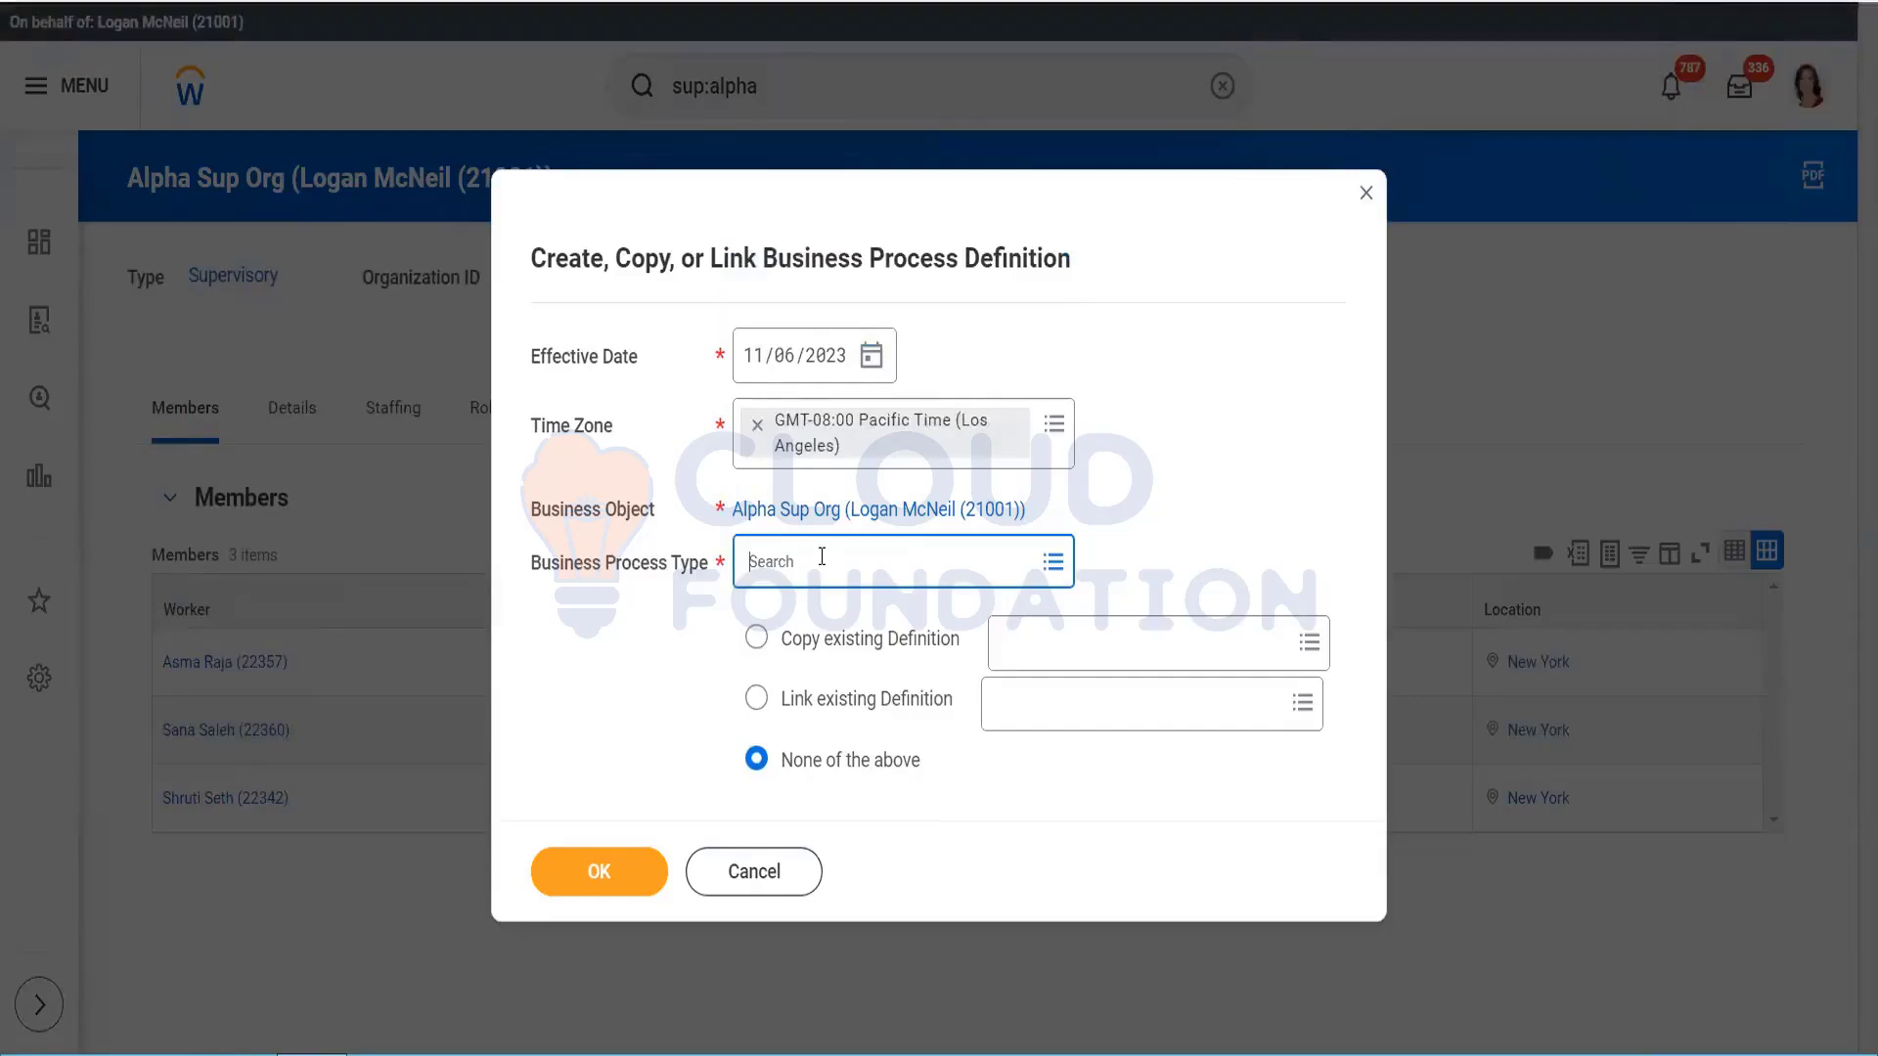
left_click(821, 557)
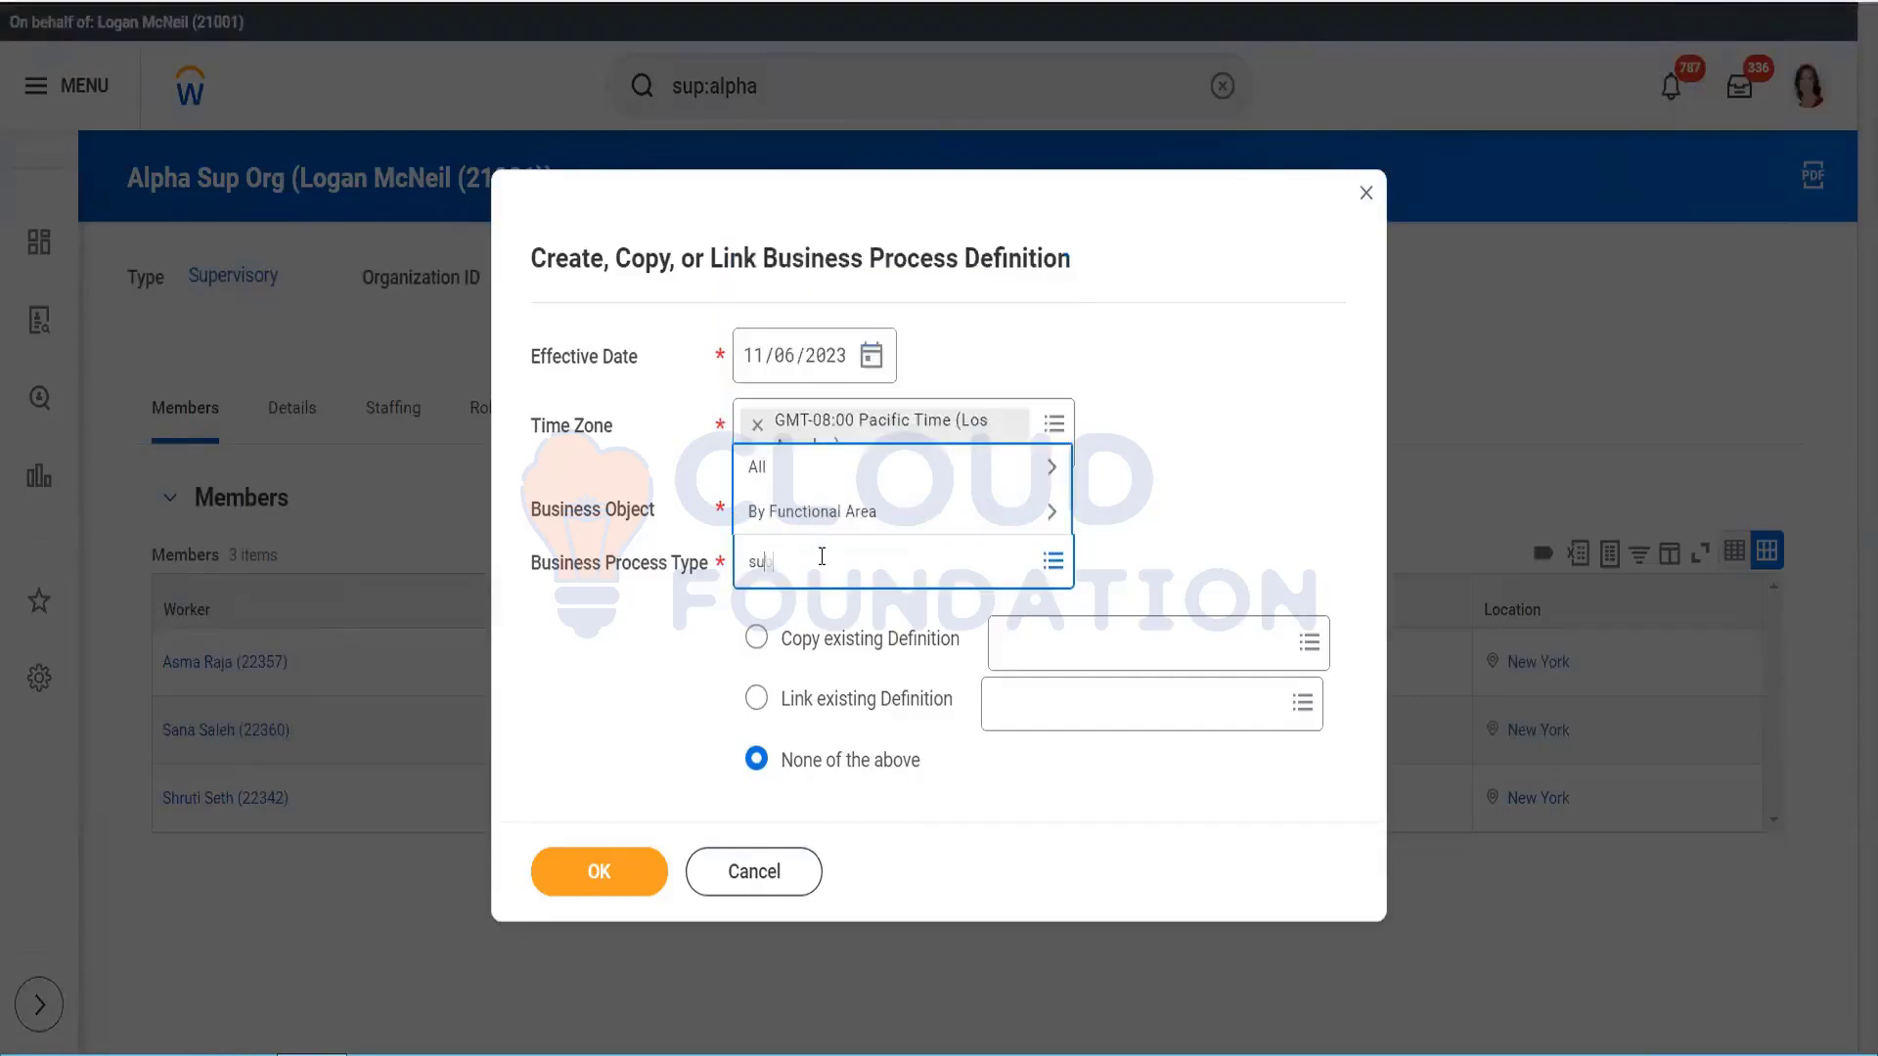
type("submit")
key("Return")
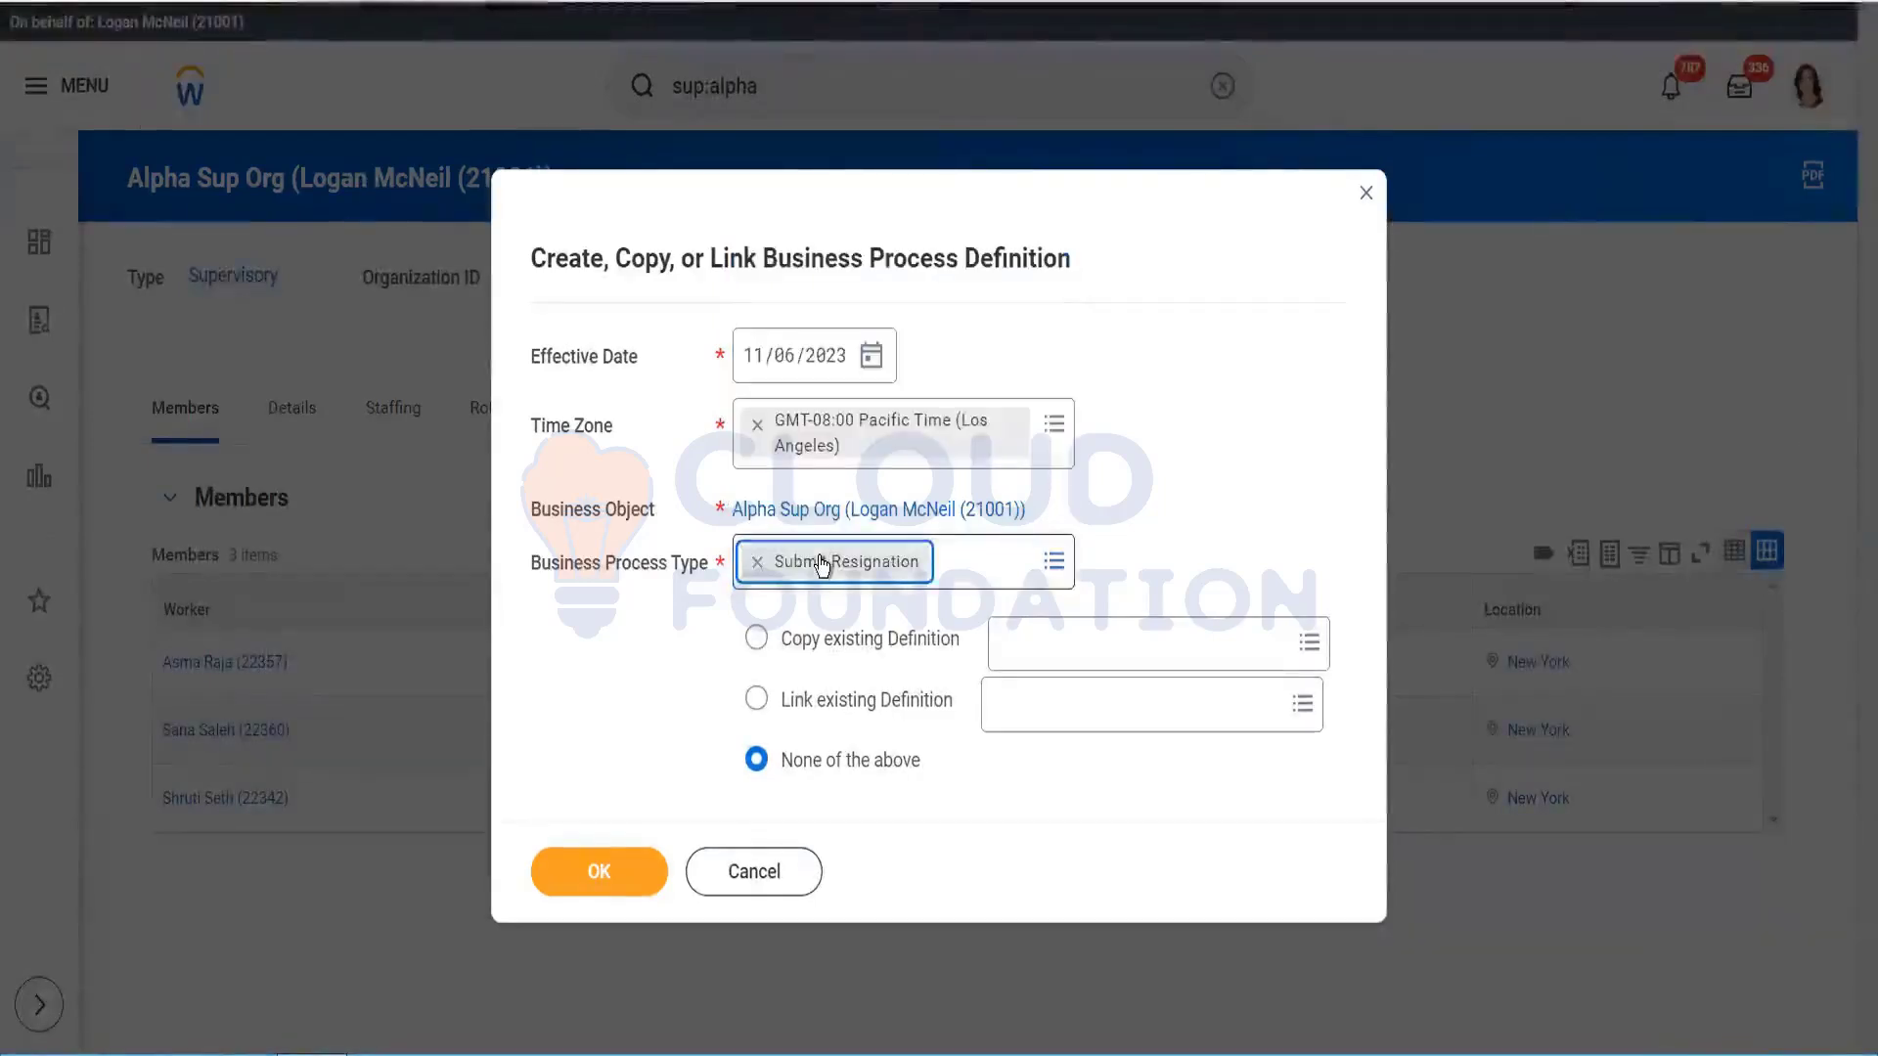
left_click(763, 874)
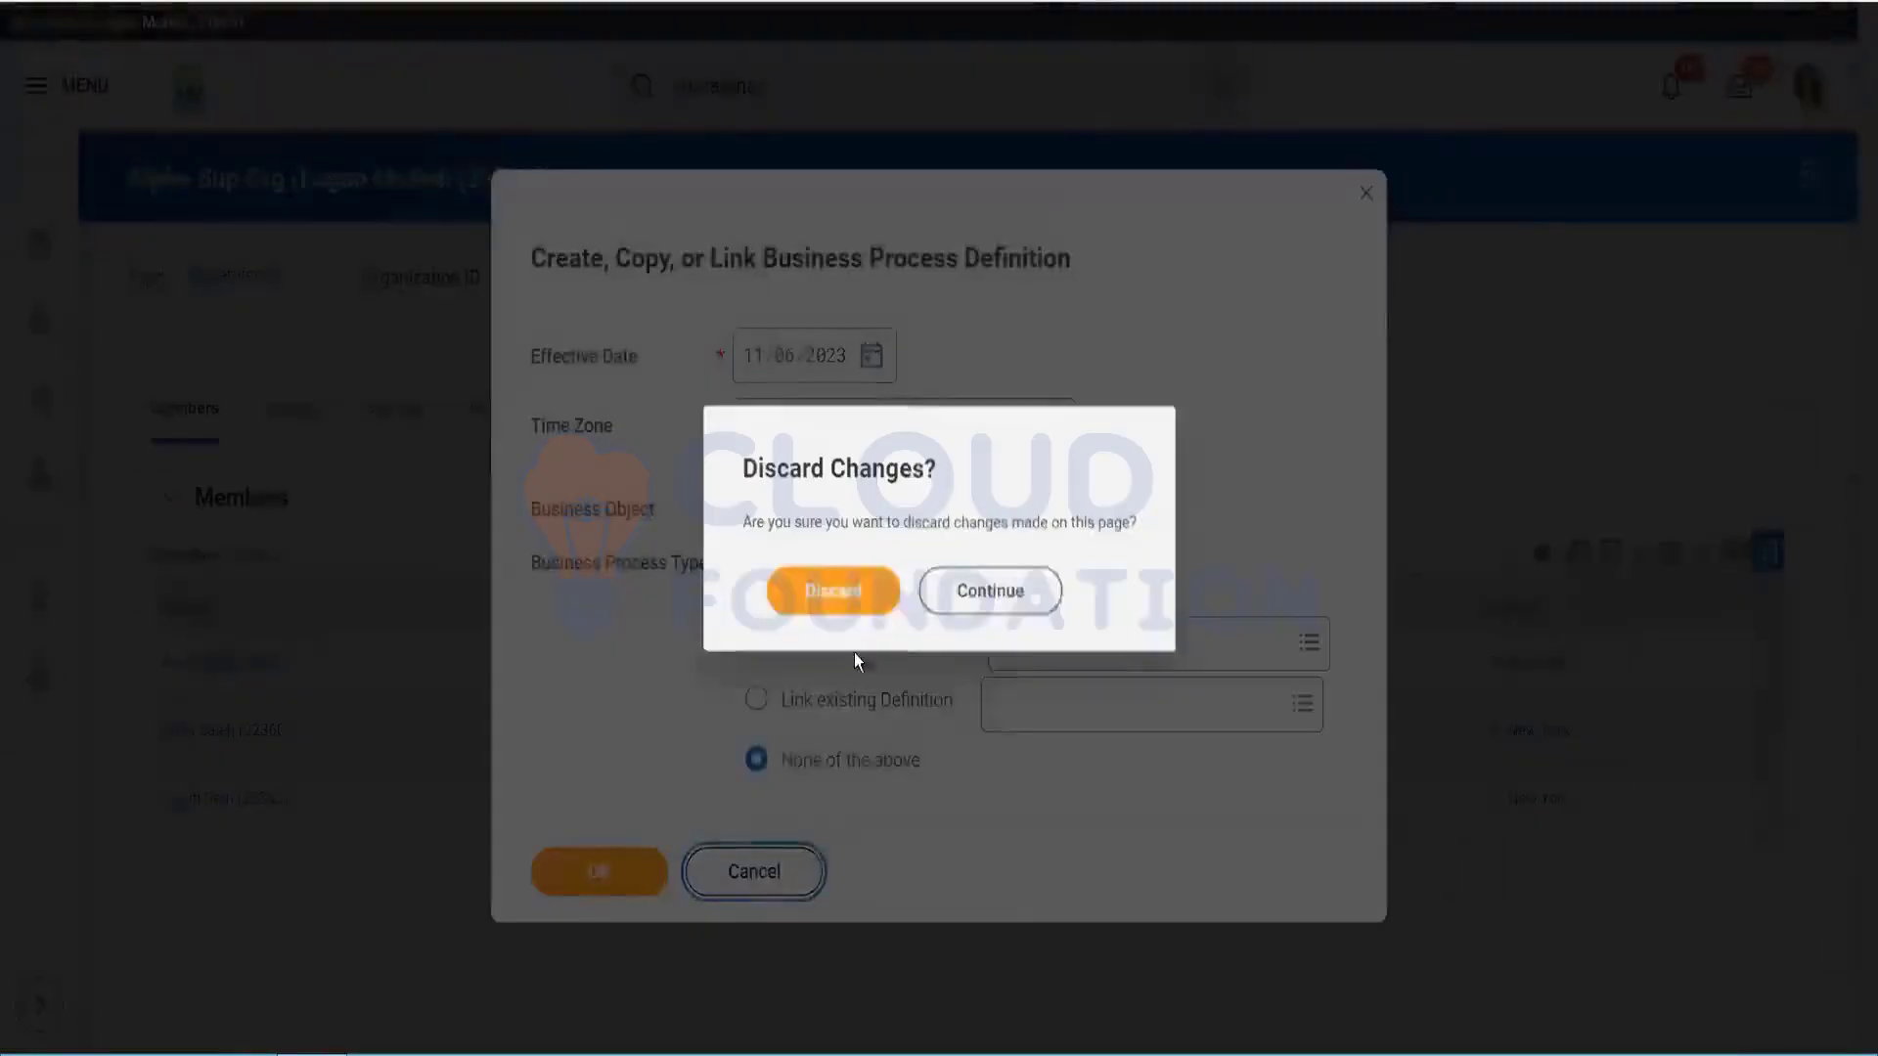
Step: Discard the unsaved definition and search 'bp:', then 'create bus pro', dismissing the suggestions
left_click(834, 595)
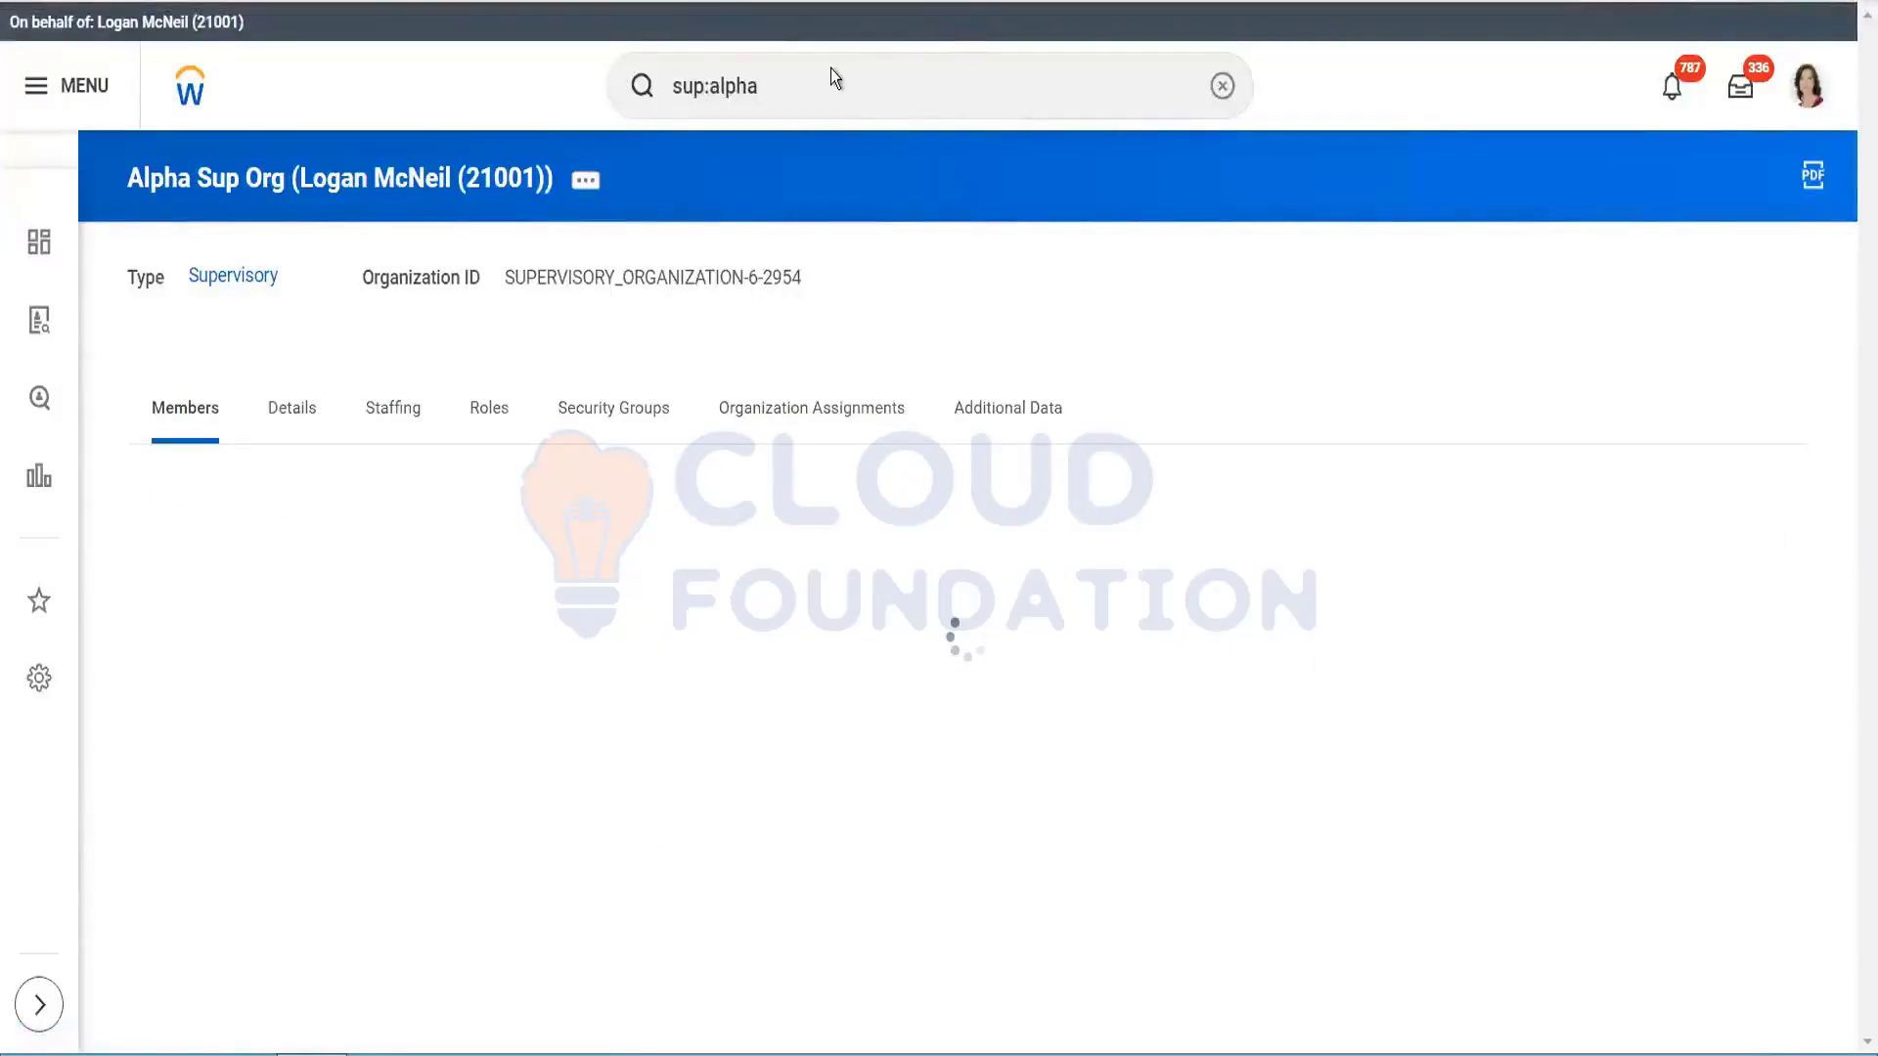
left_click(800, 78)
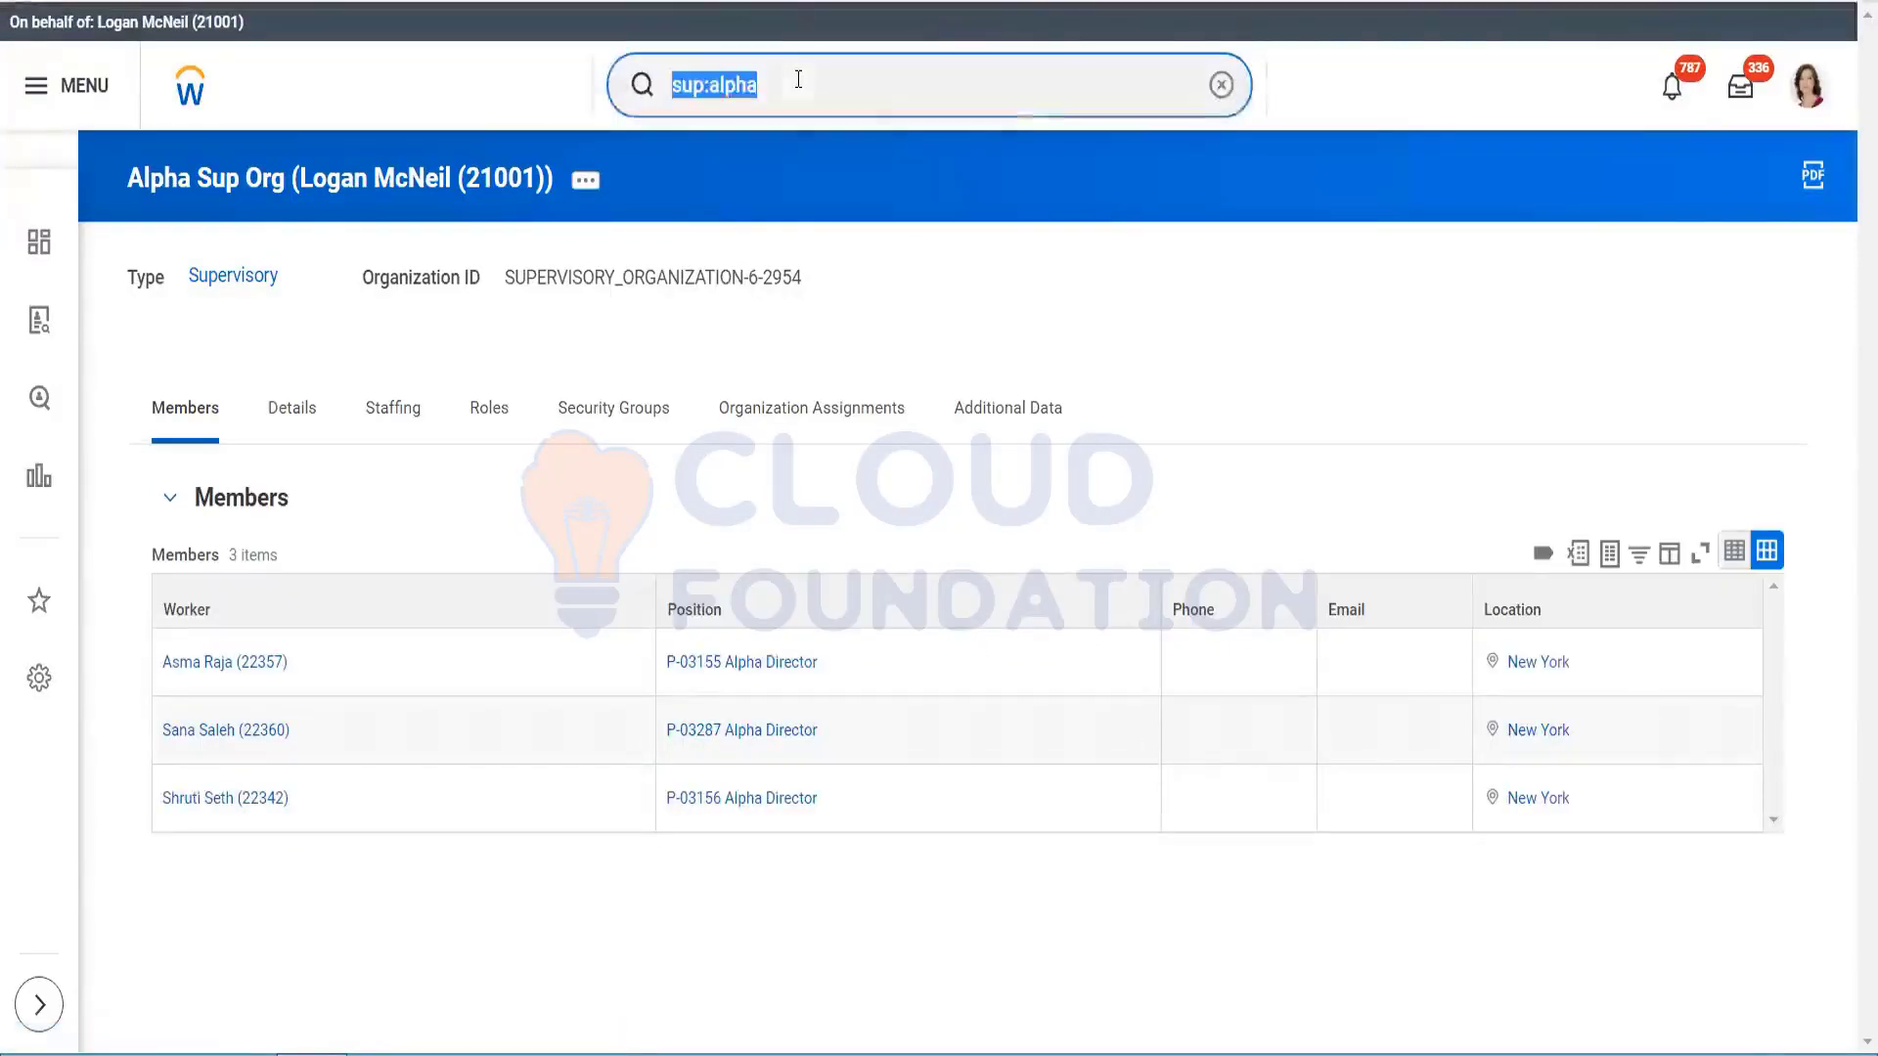
type("bp:submit")
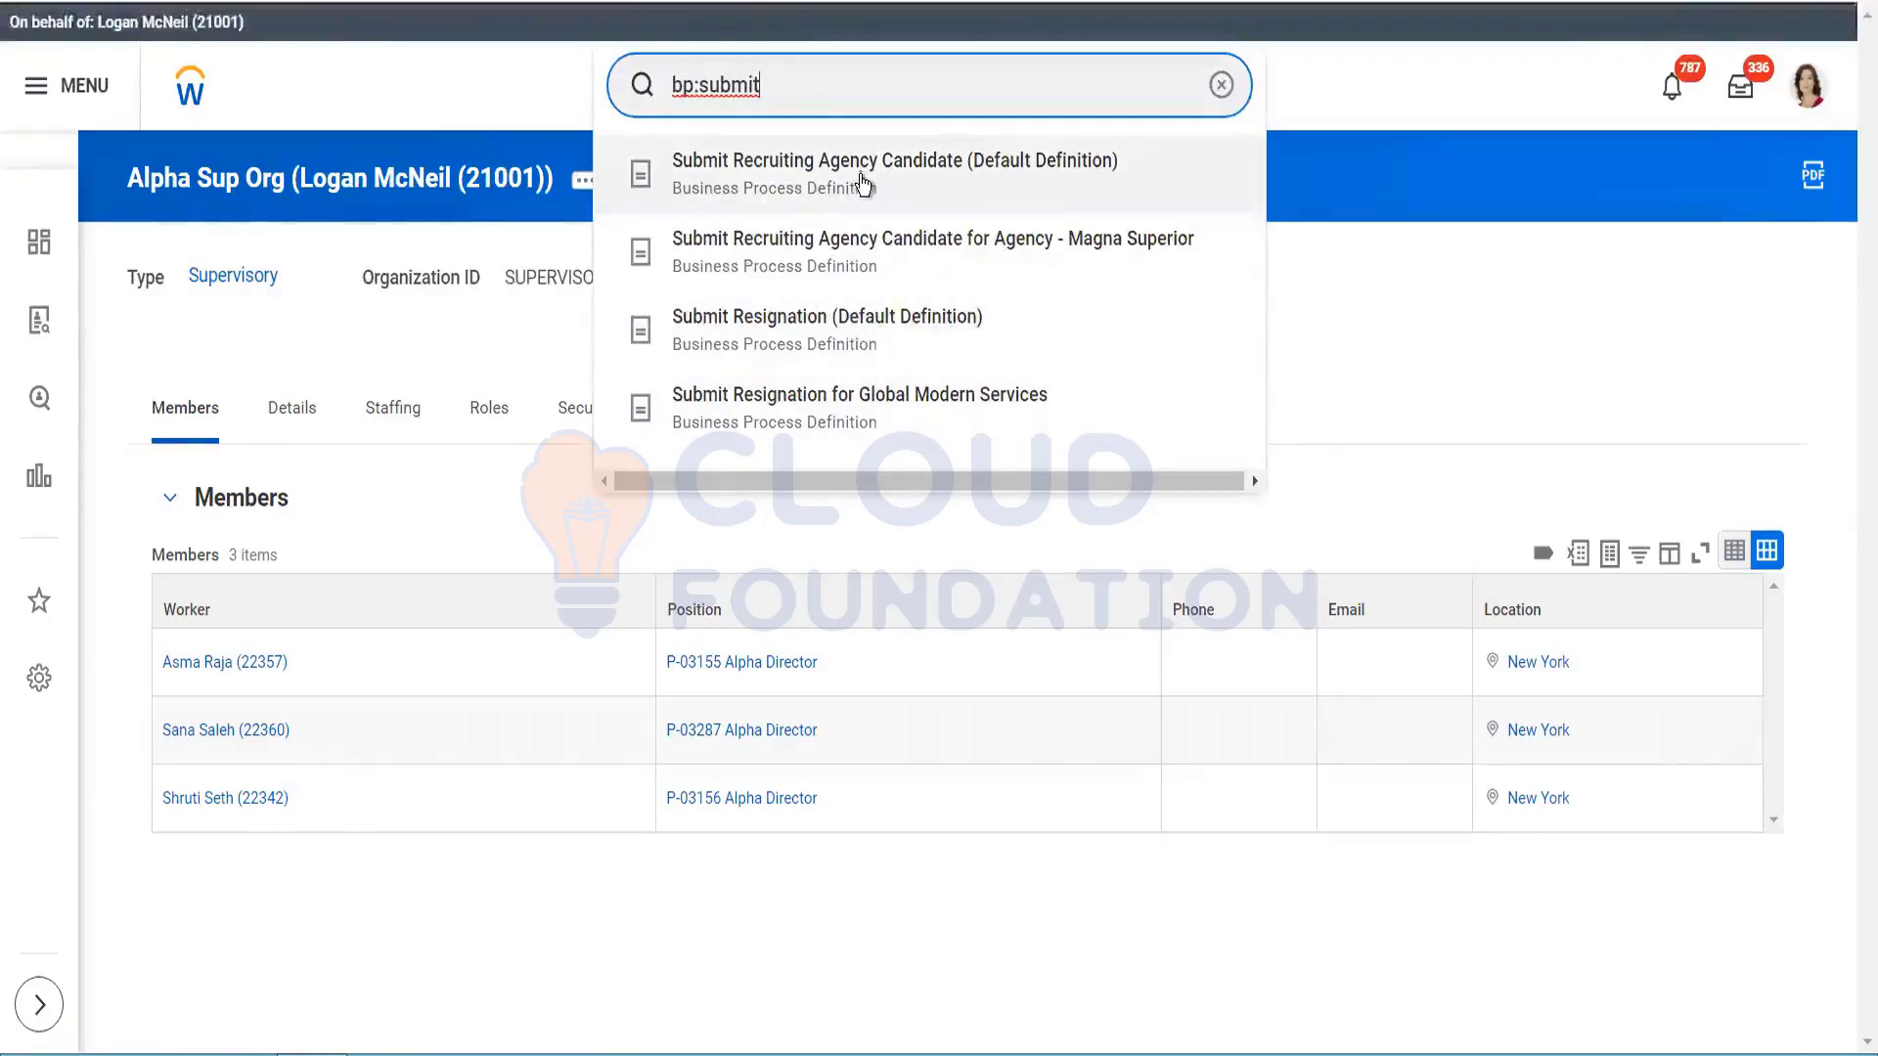
triple_click(770, 84)
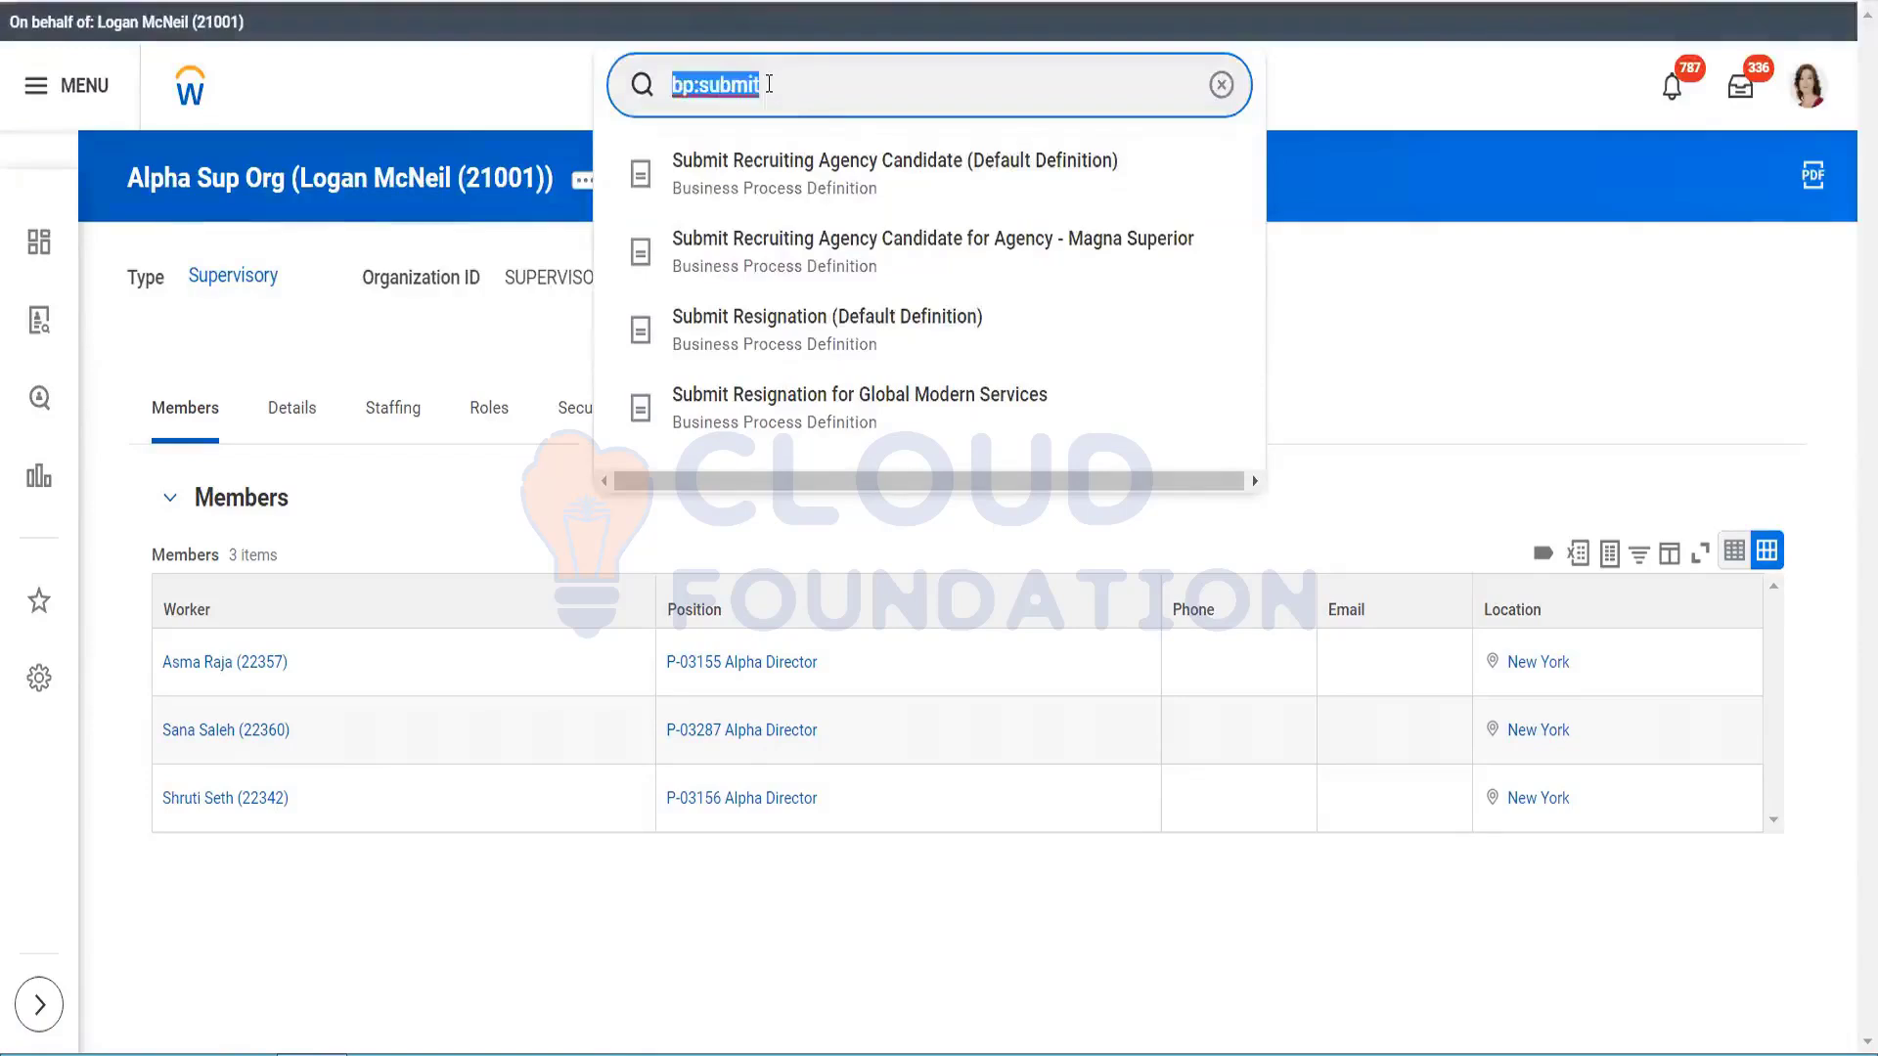
type("create ")
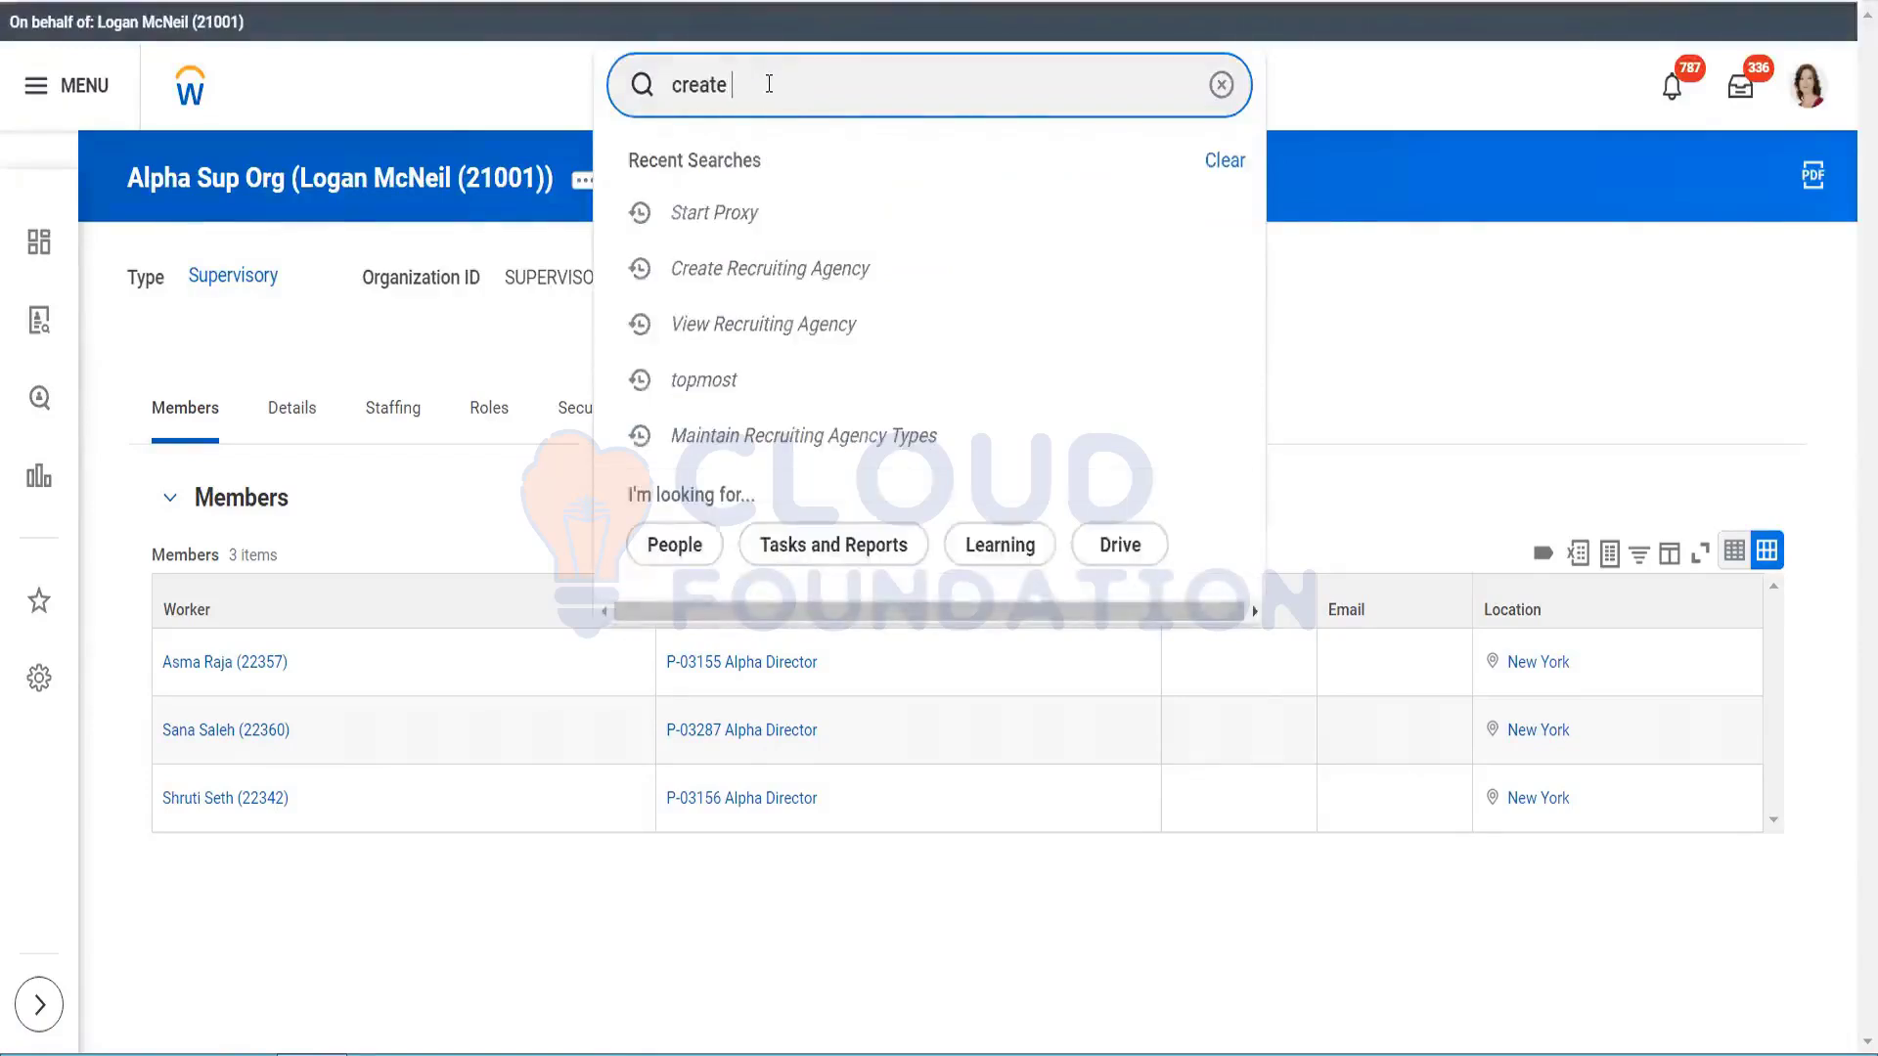
type("bus")
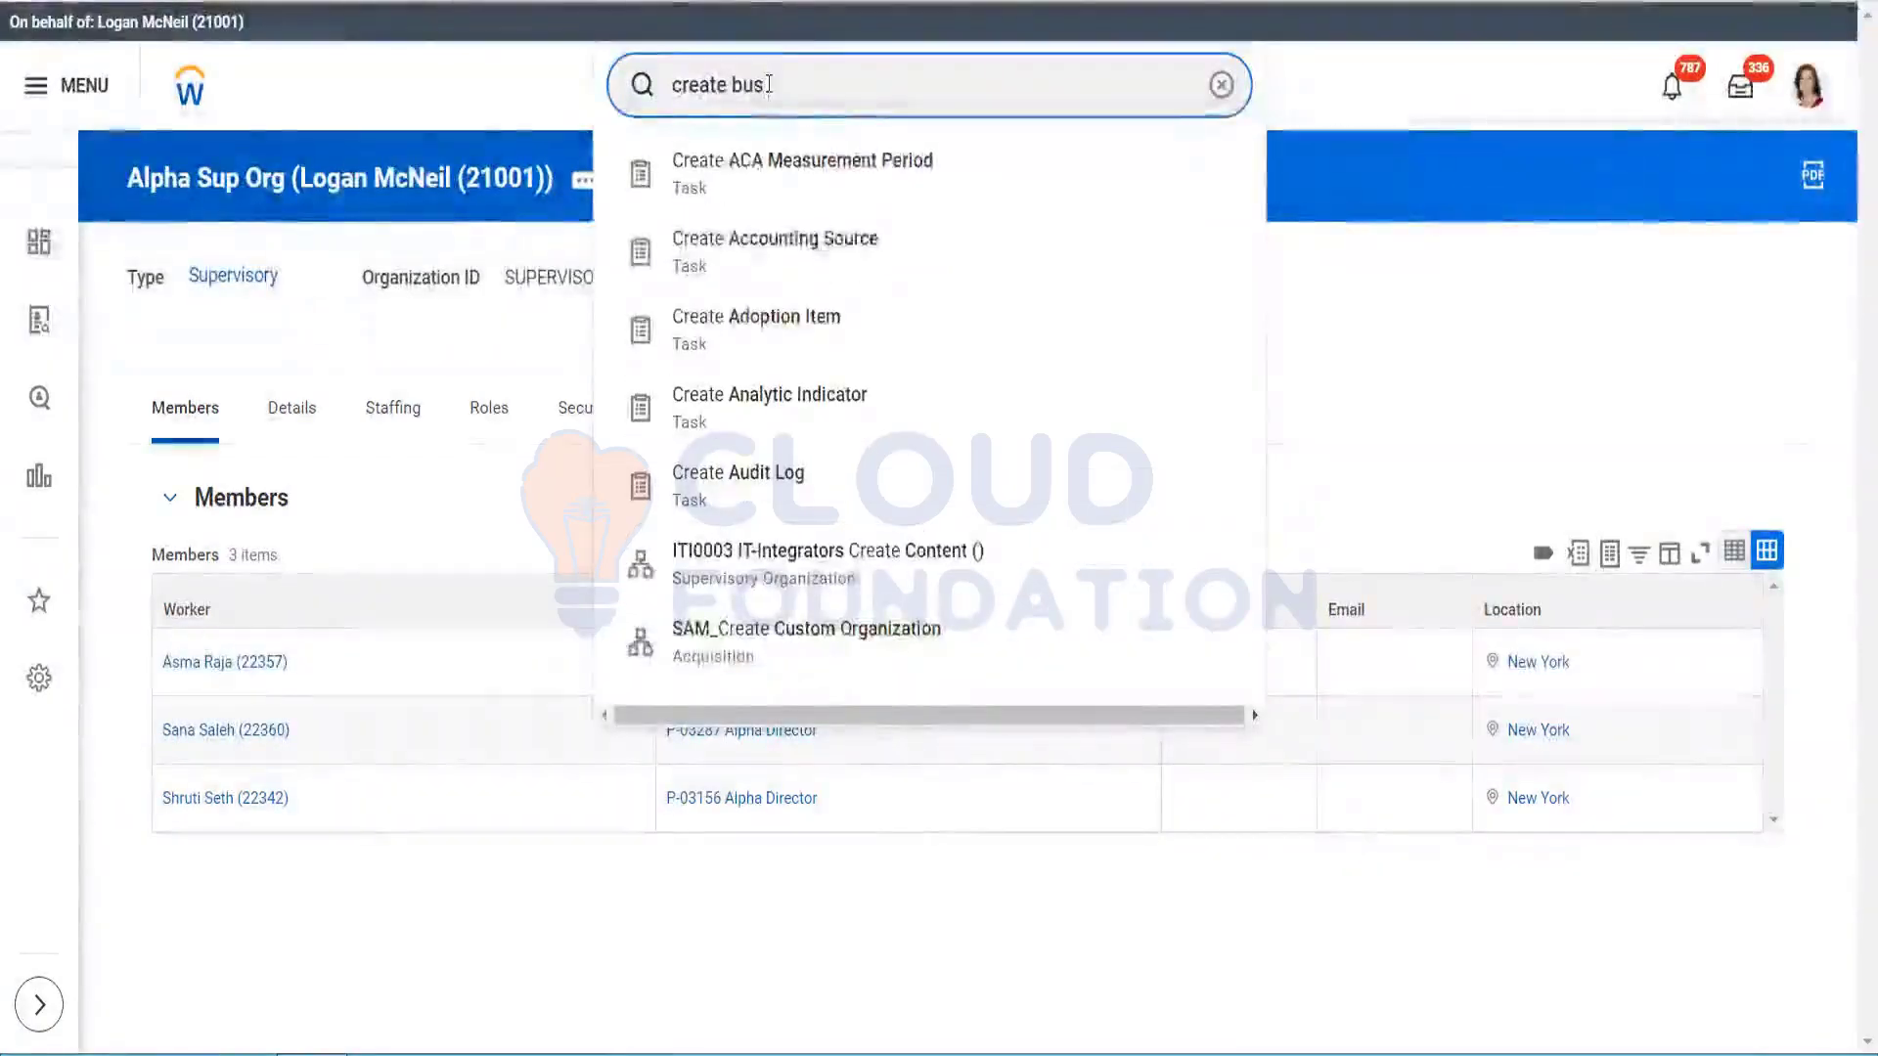
type(" pro")
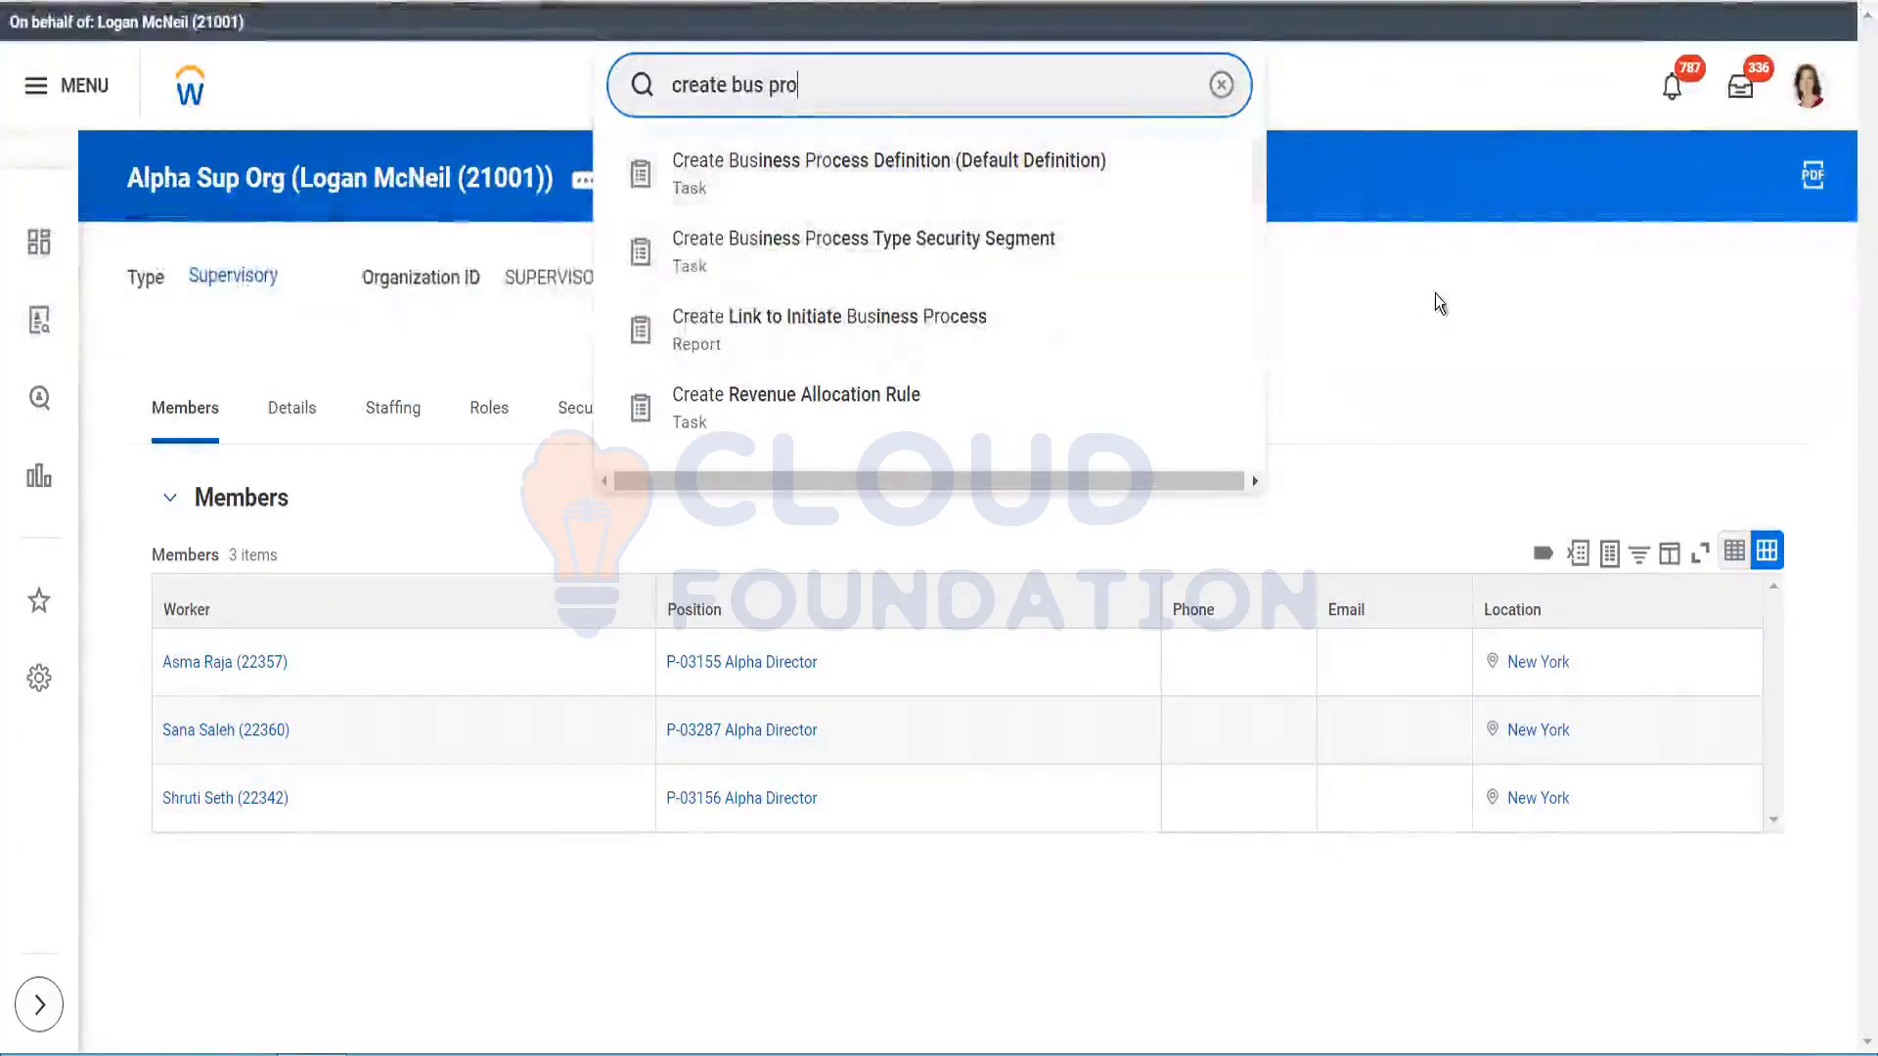
left_click(582, 182)
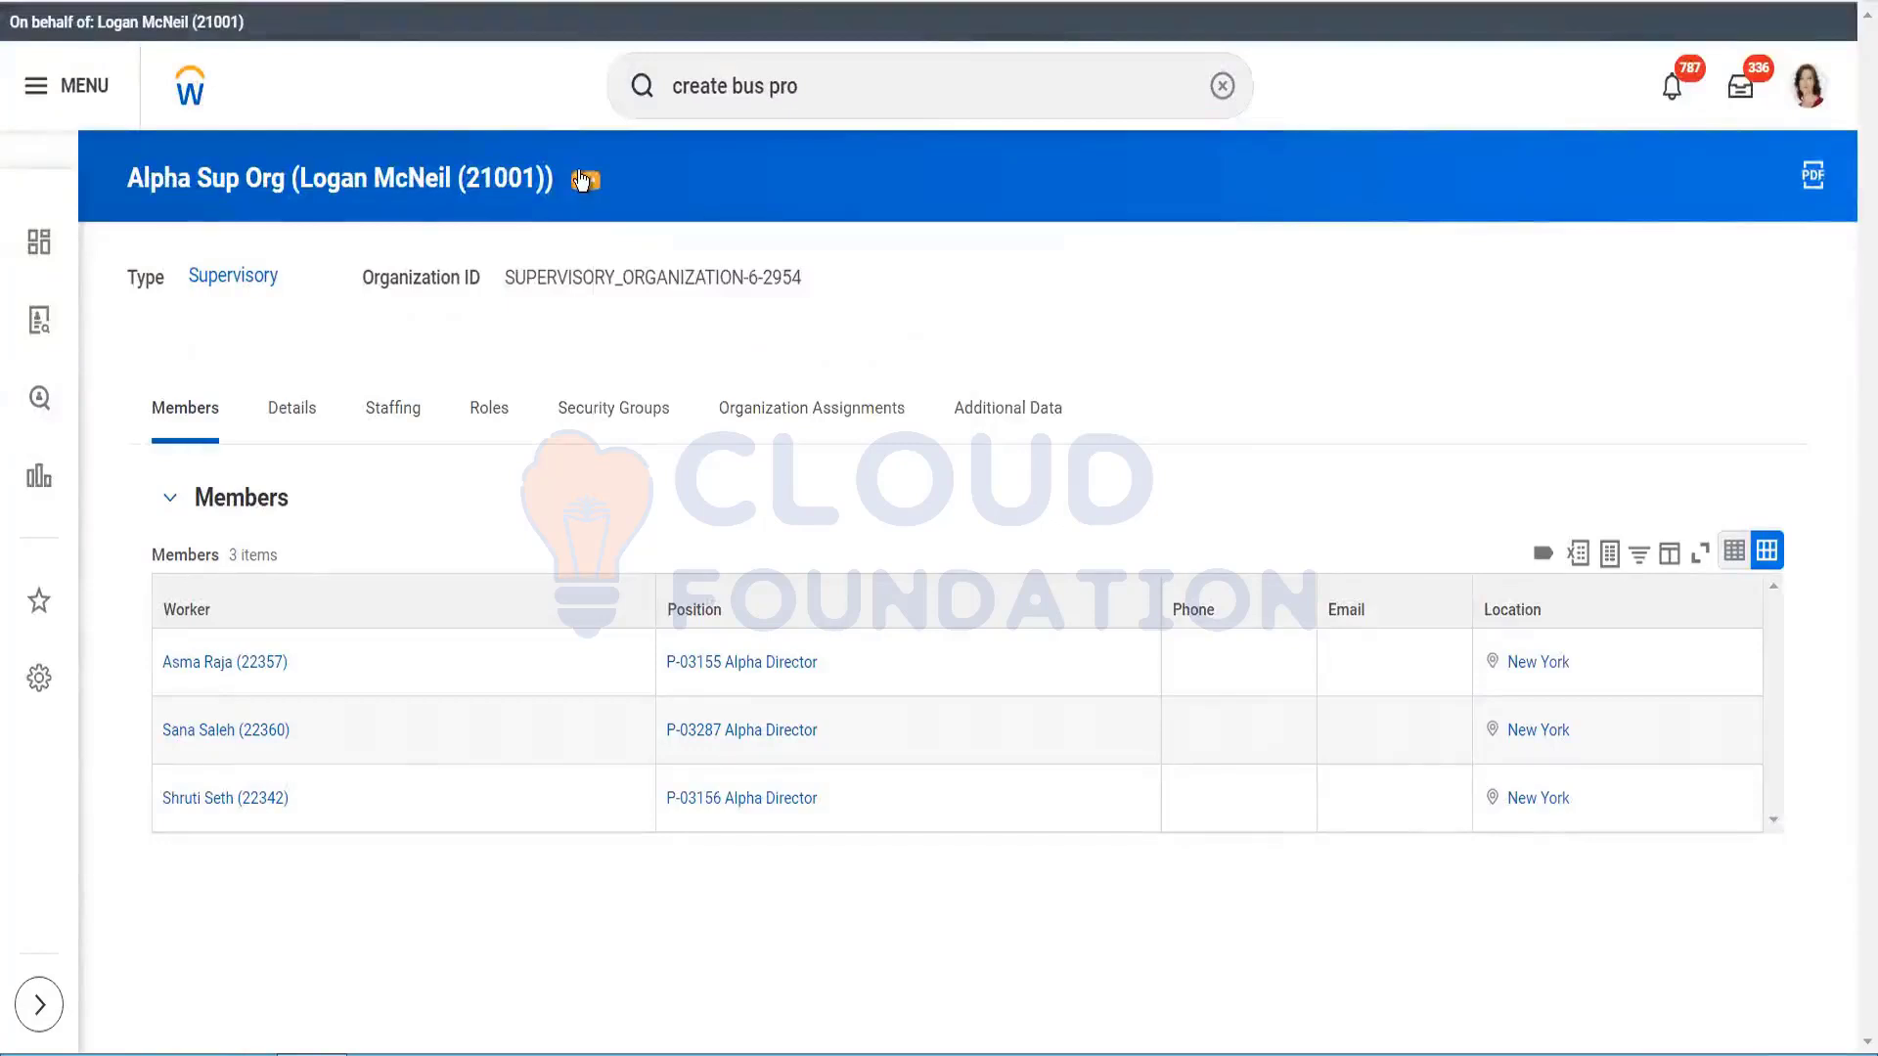
Step: Open Create, Copy, or Link Definition from Alpha Sup Org's Business Process actions
left_click(582, 180)
left_click(582, 181)
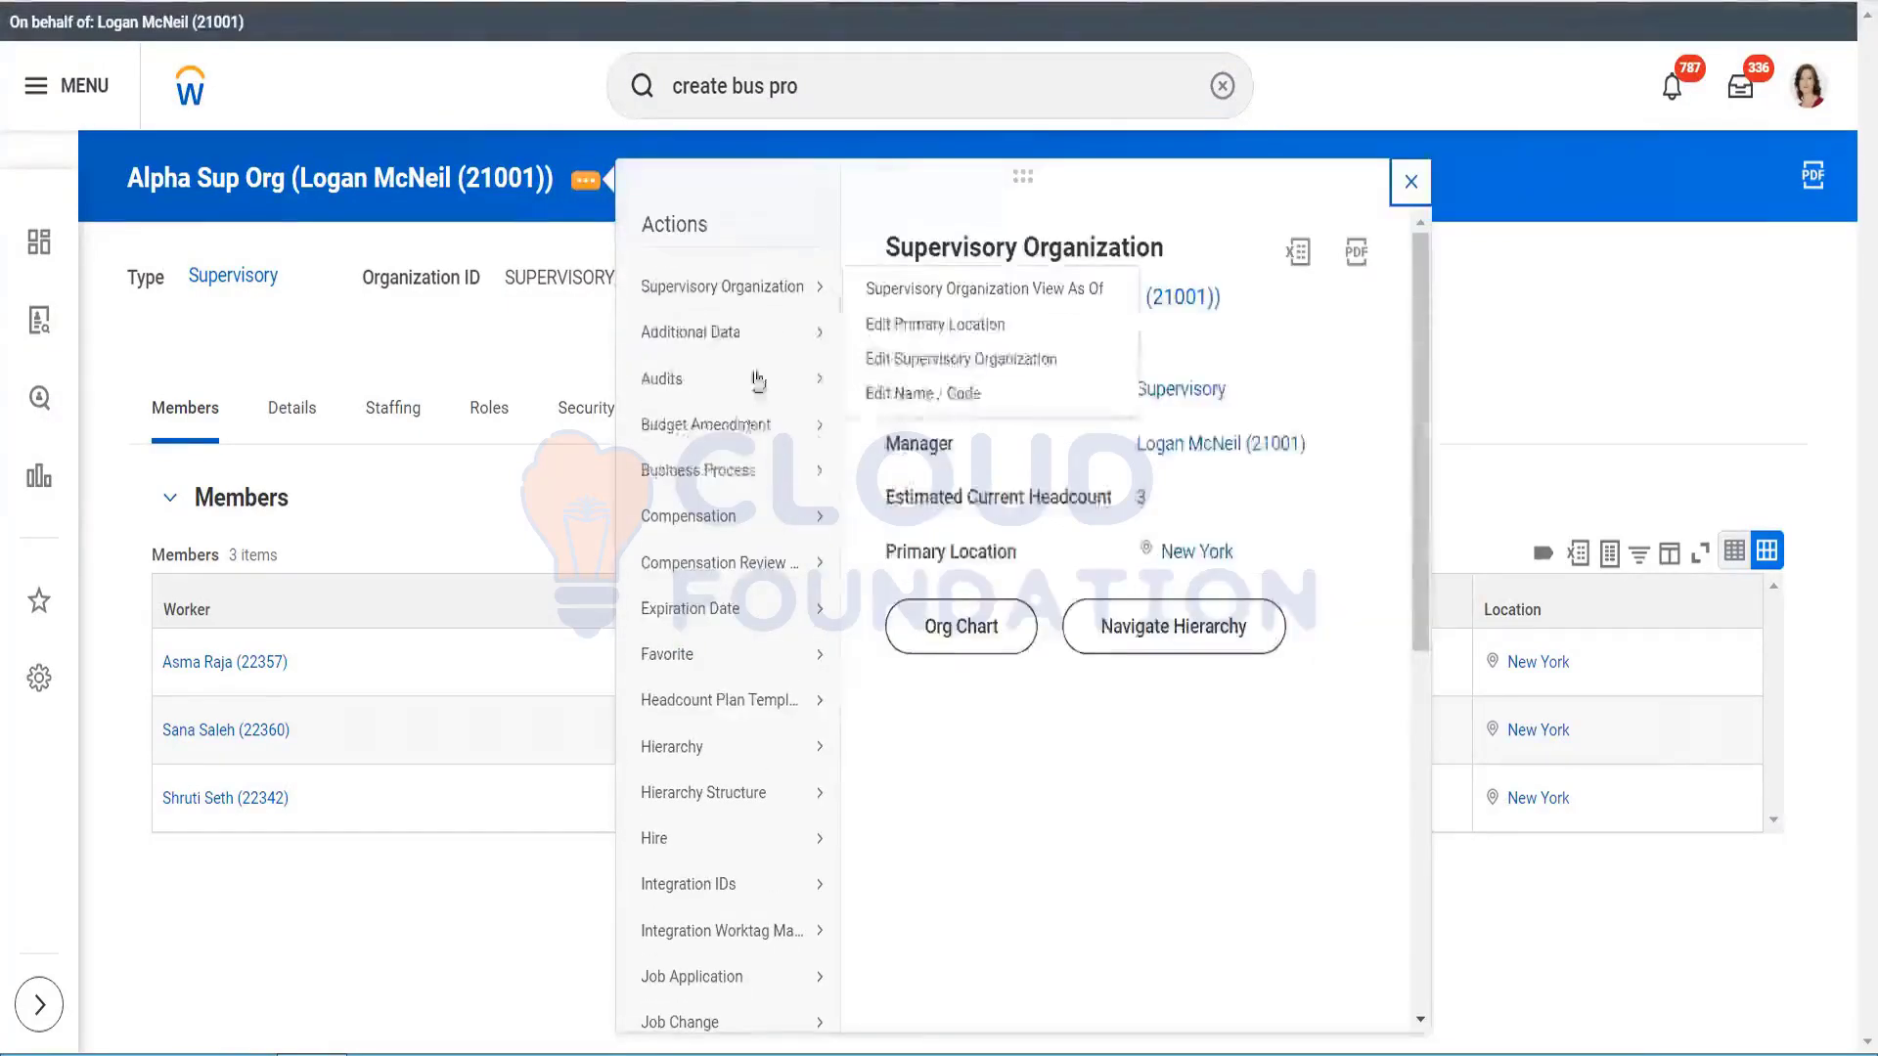
mouse_move(746, 470)
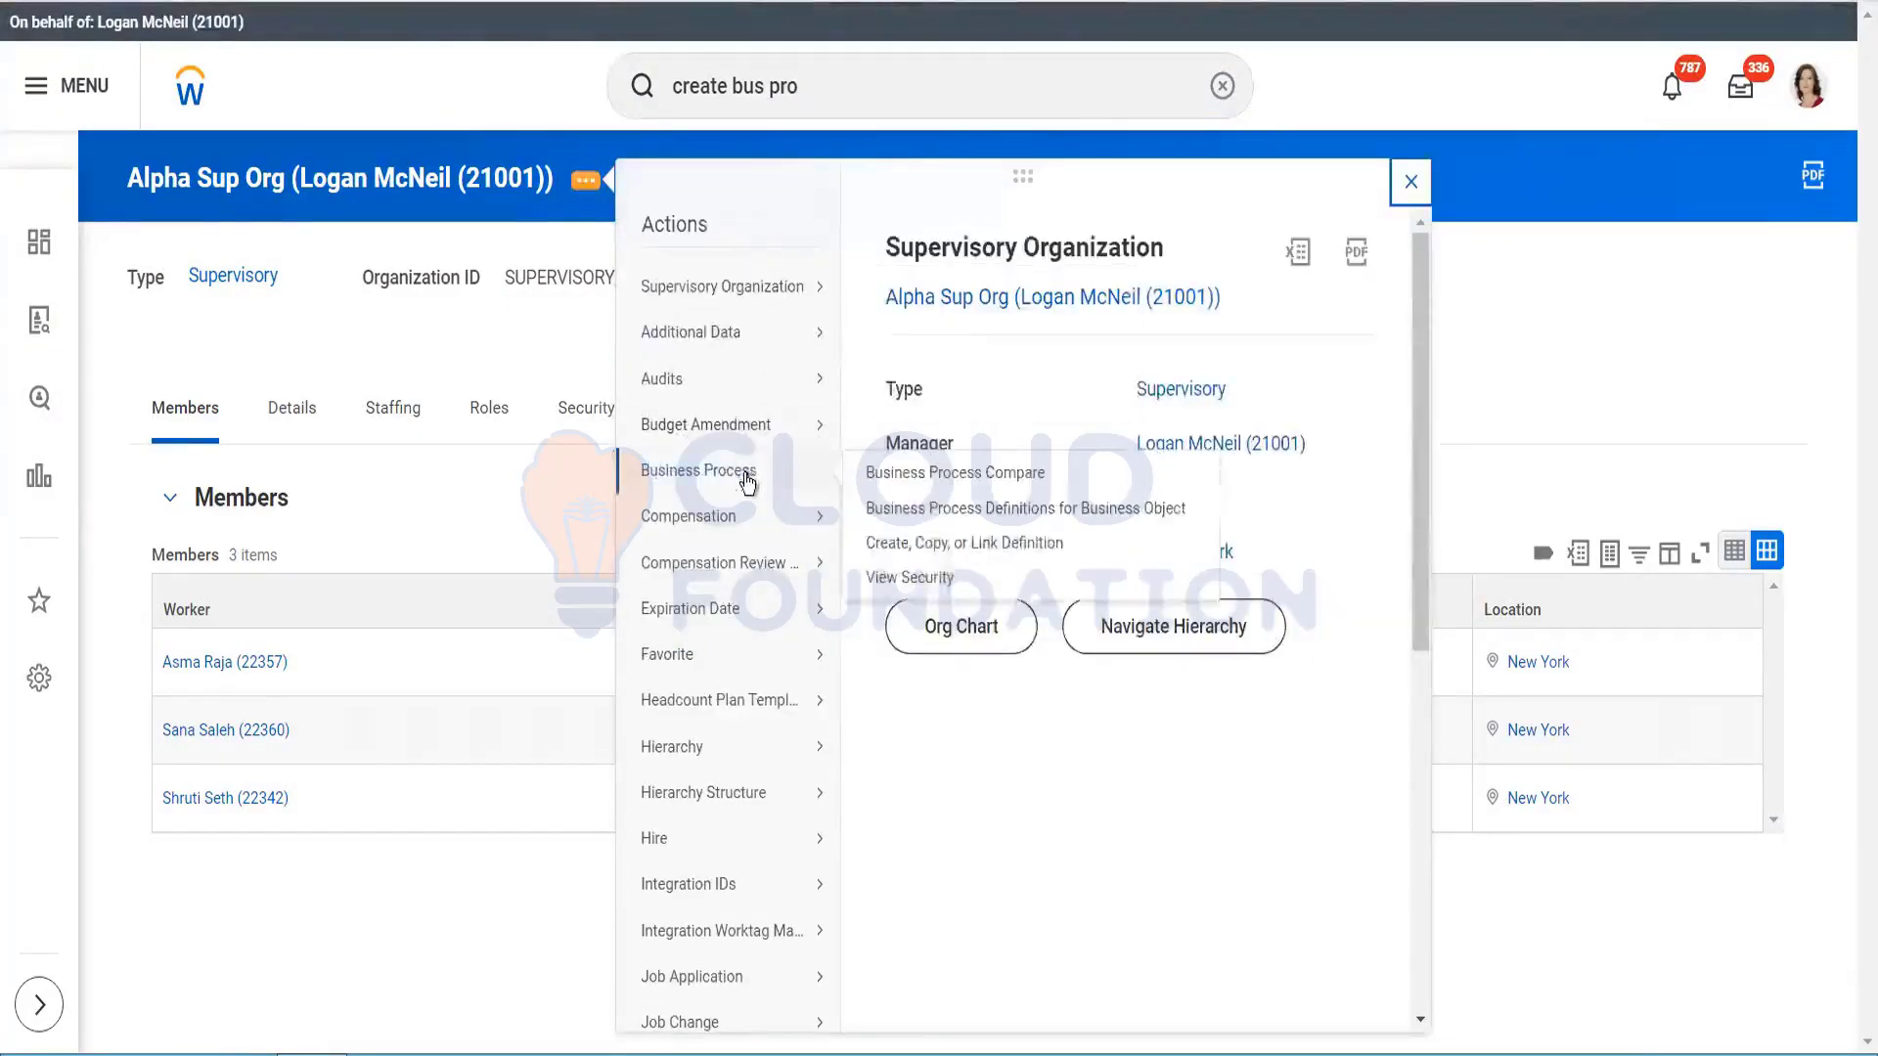
left_click(926, 542)
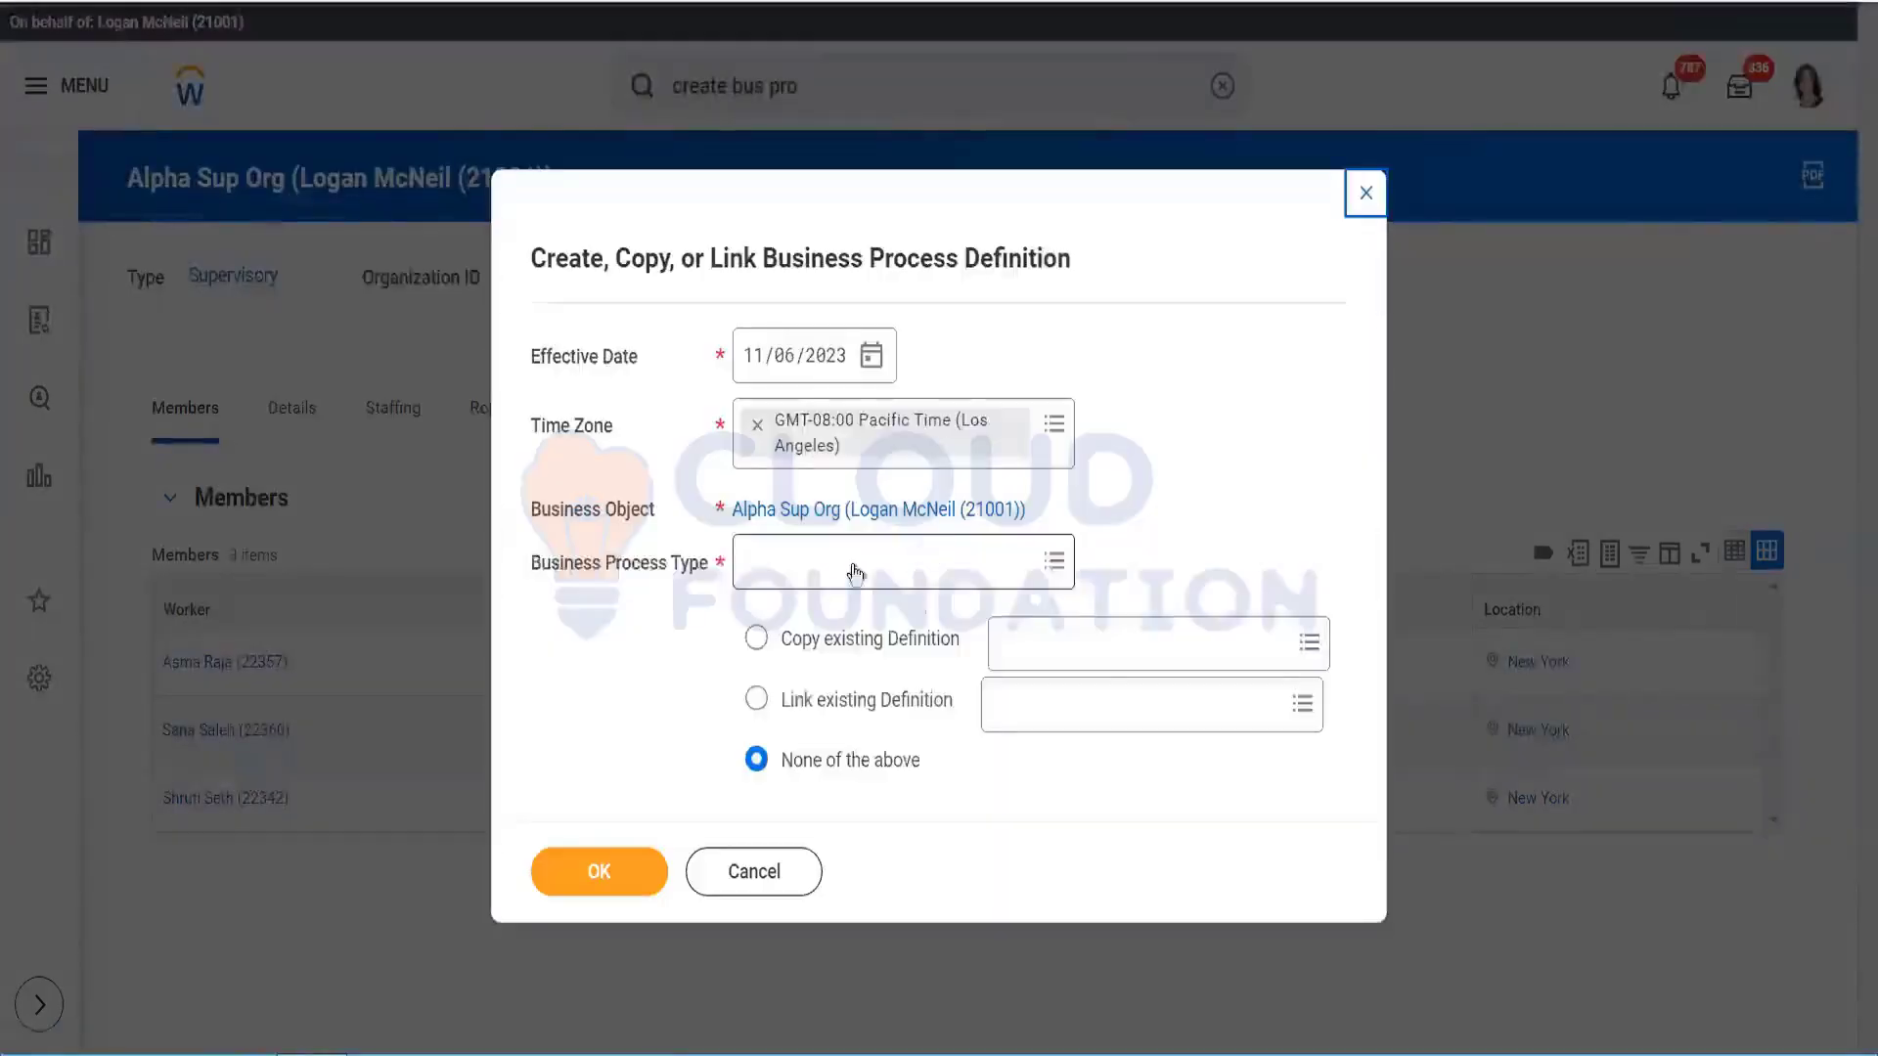
Step: Search process types for 'recrui' and 'agency', browse the full list, then cancel without choosing
left_click(841, 566)
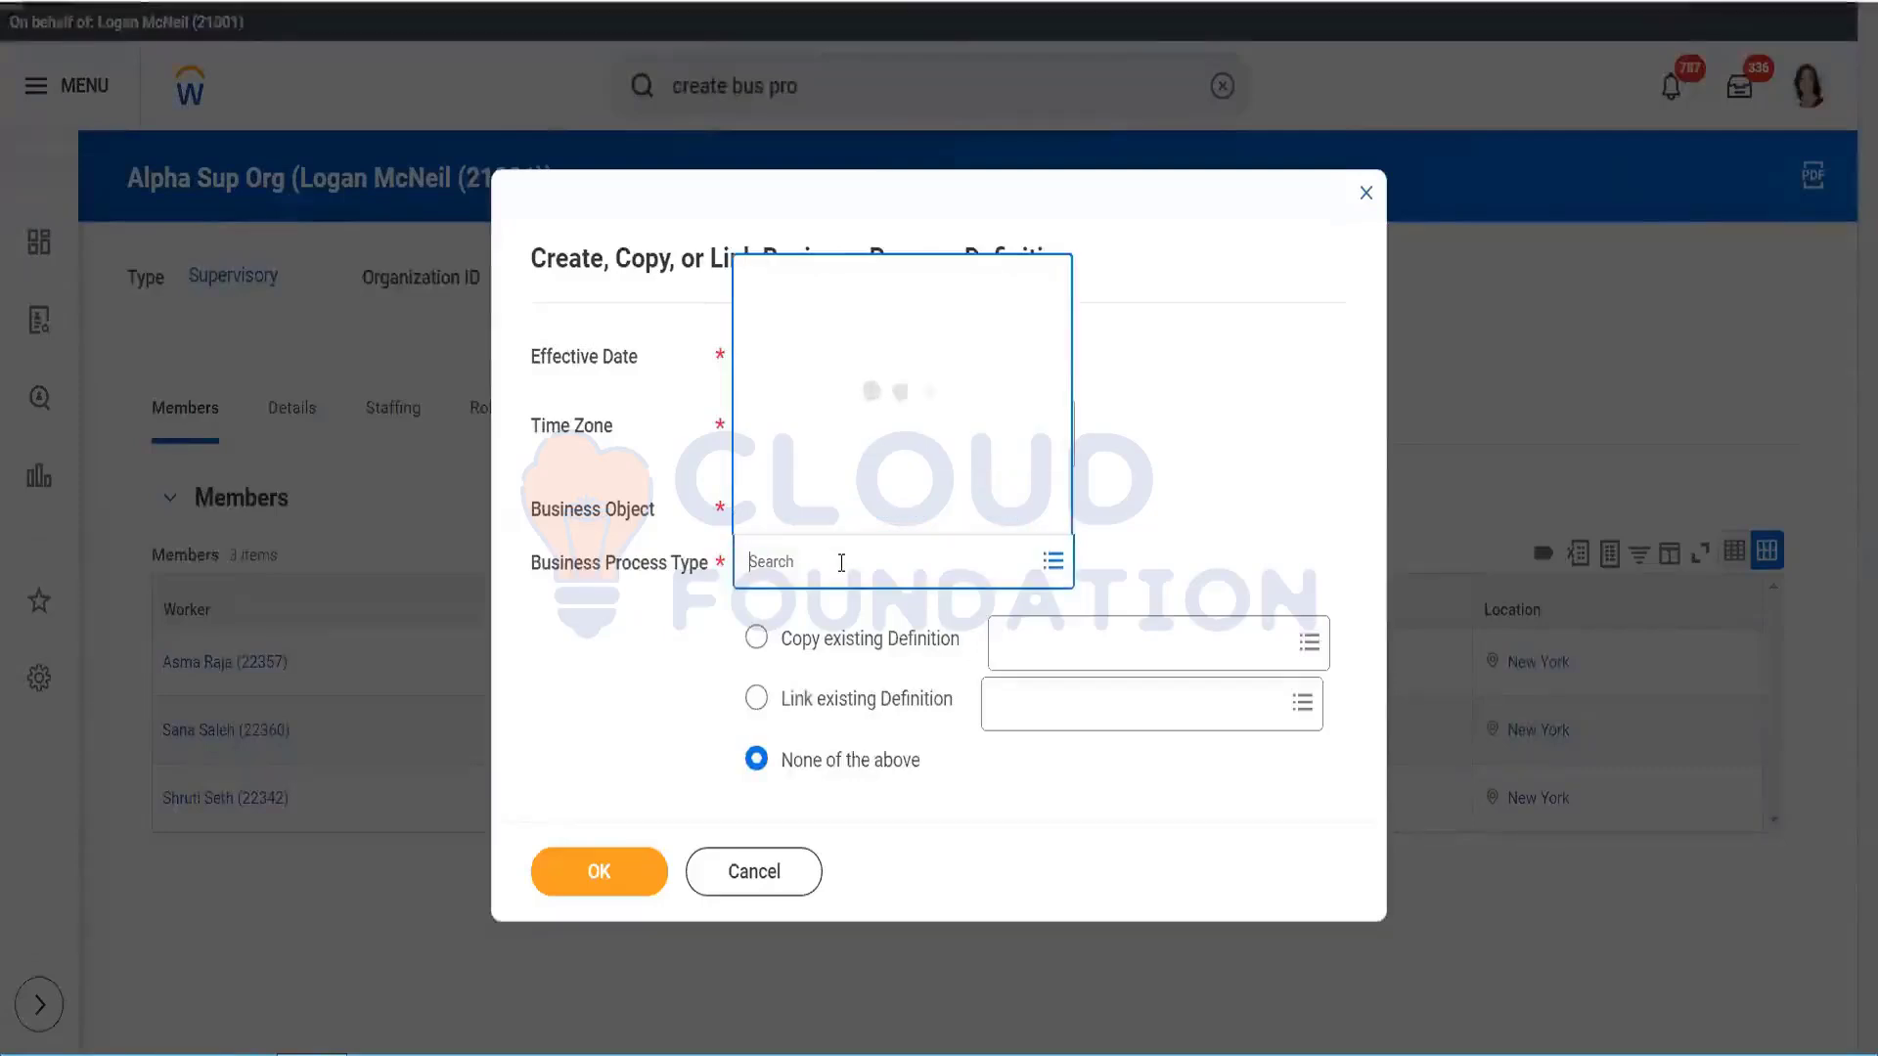
type("recrui")
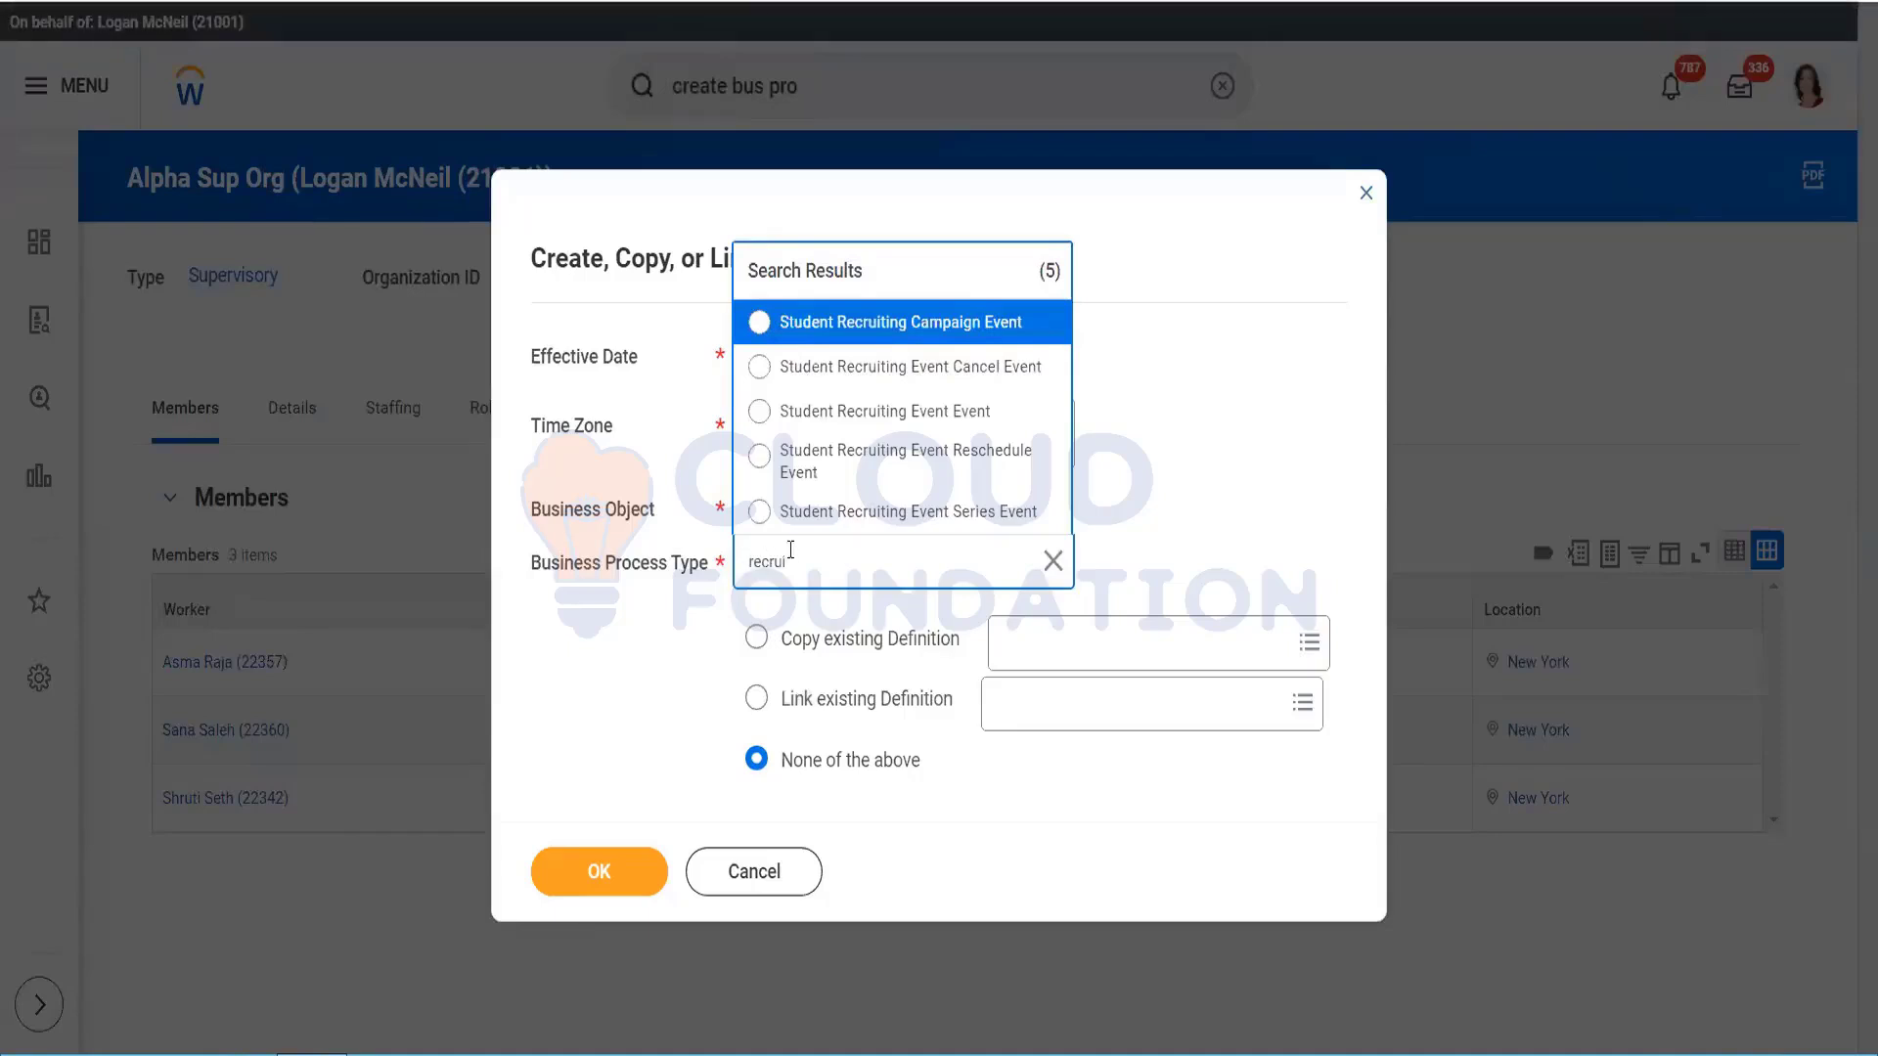
double_click(812, 556)
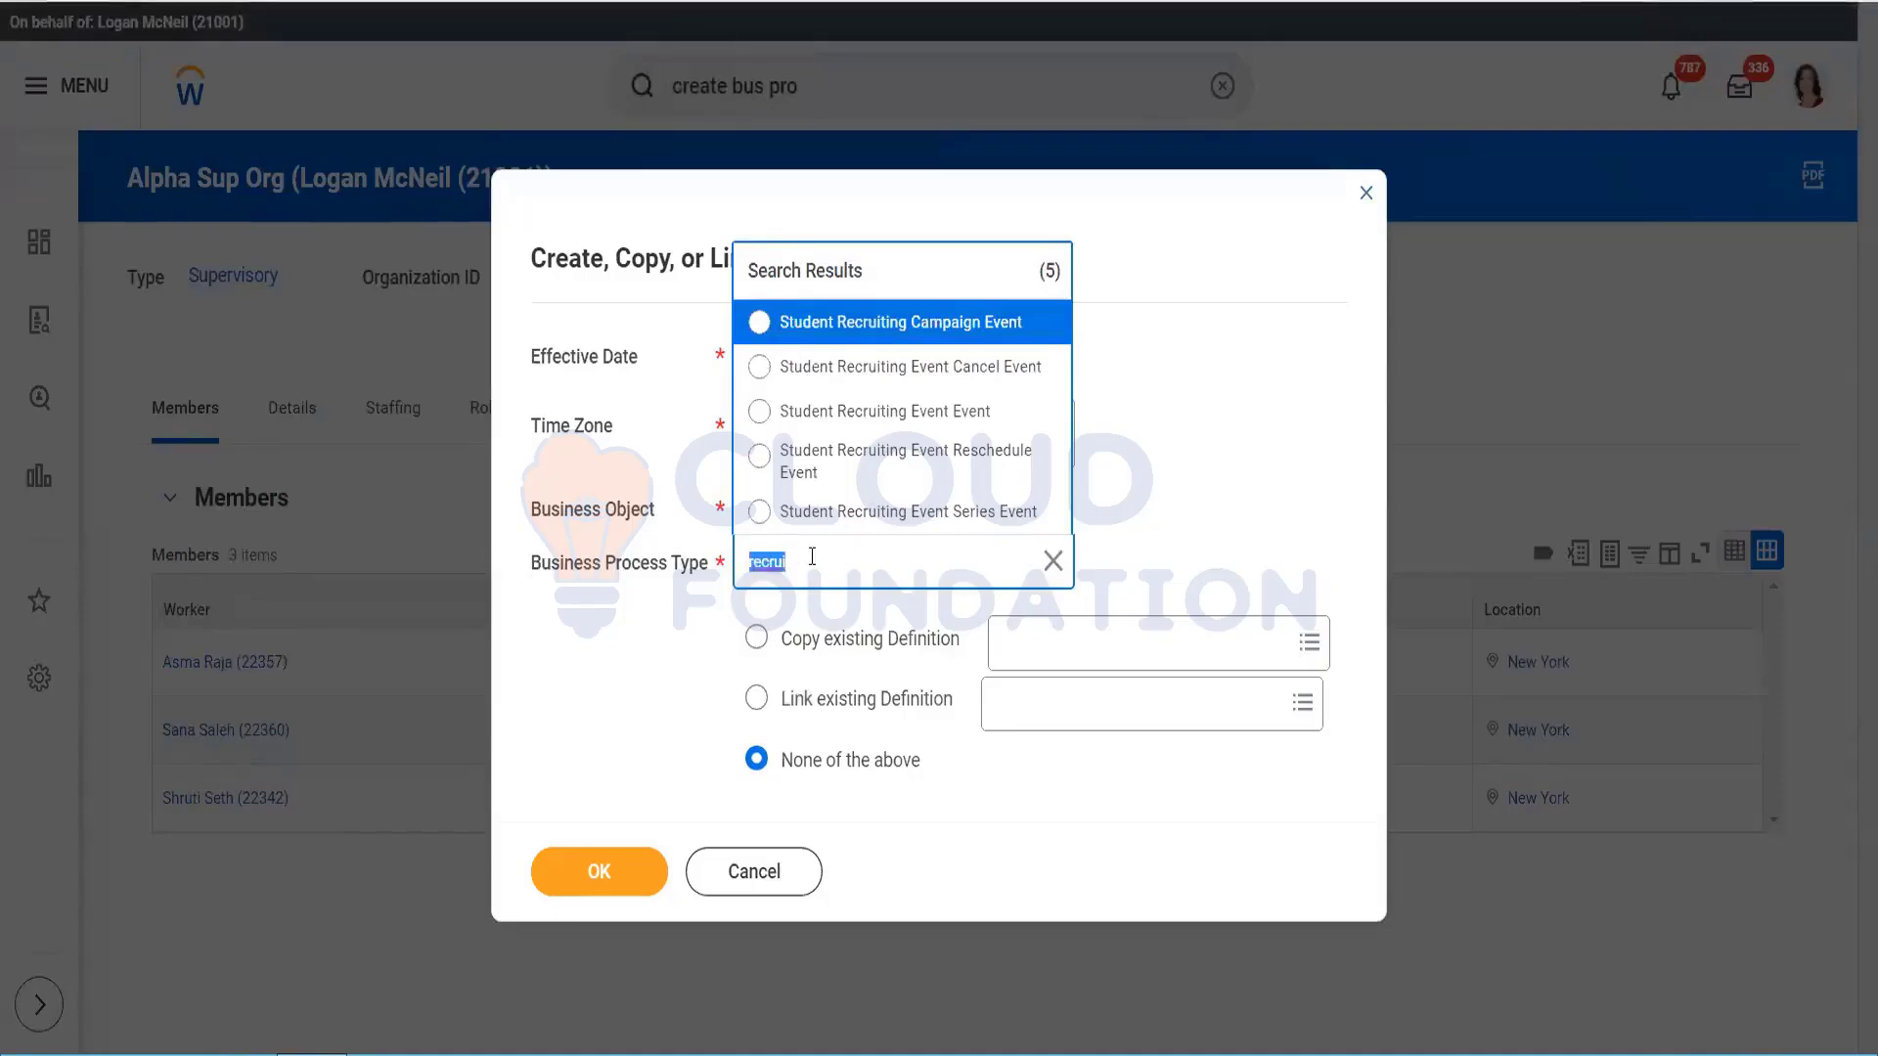
type("ag")
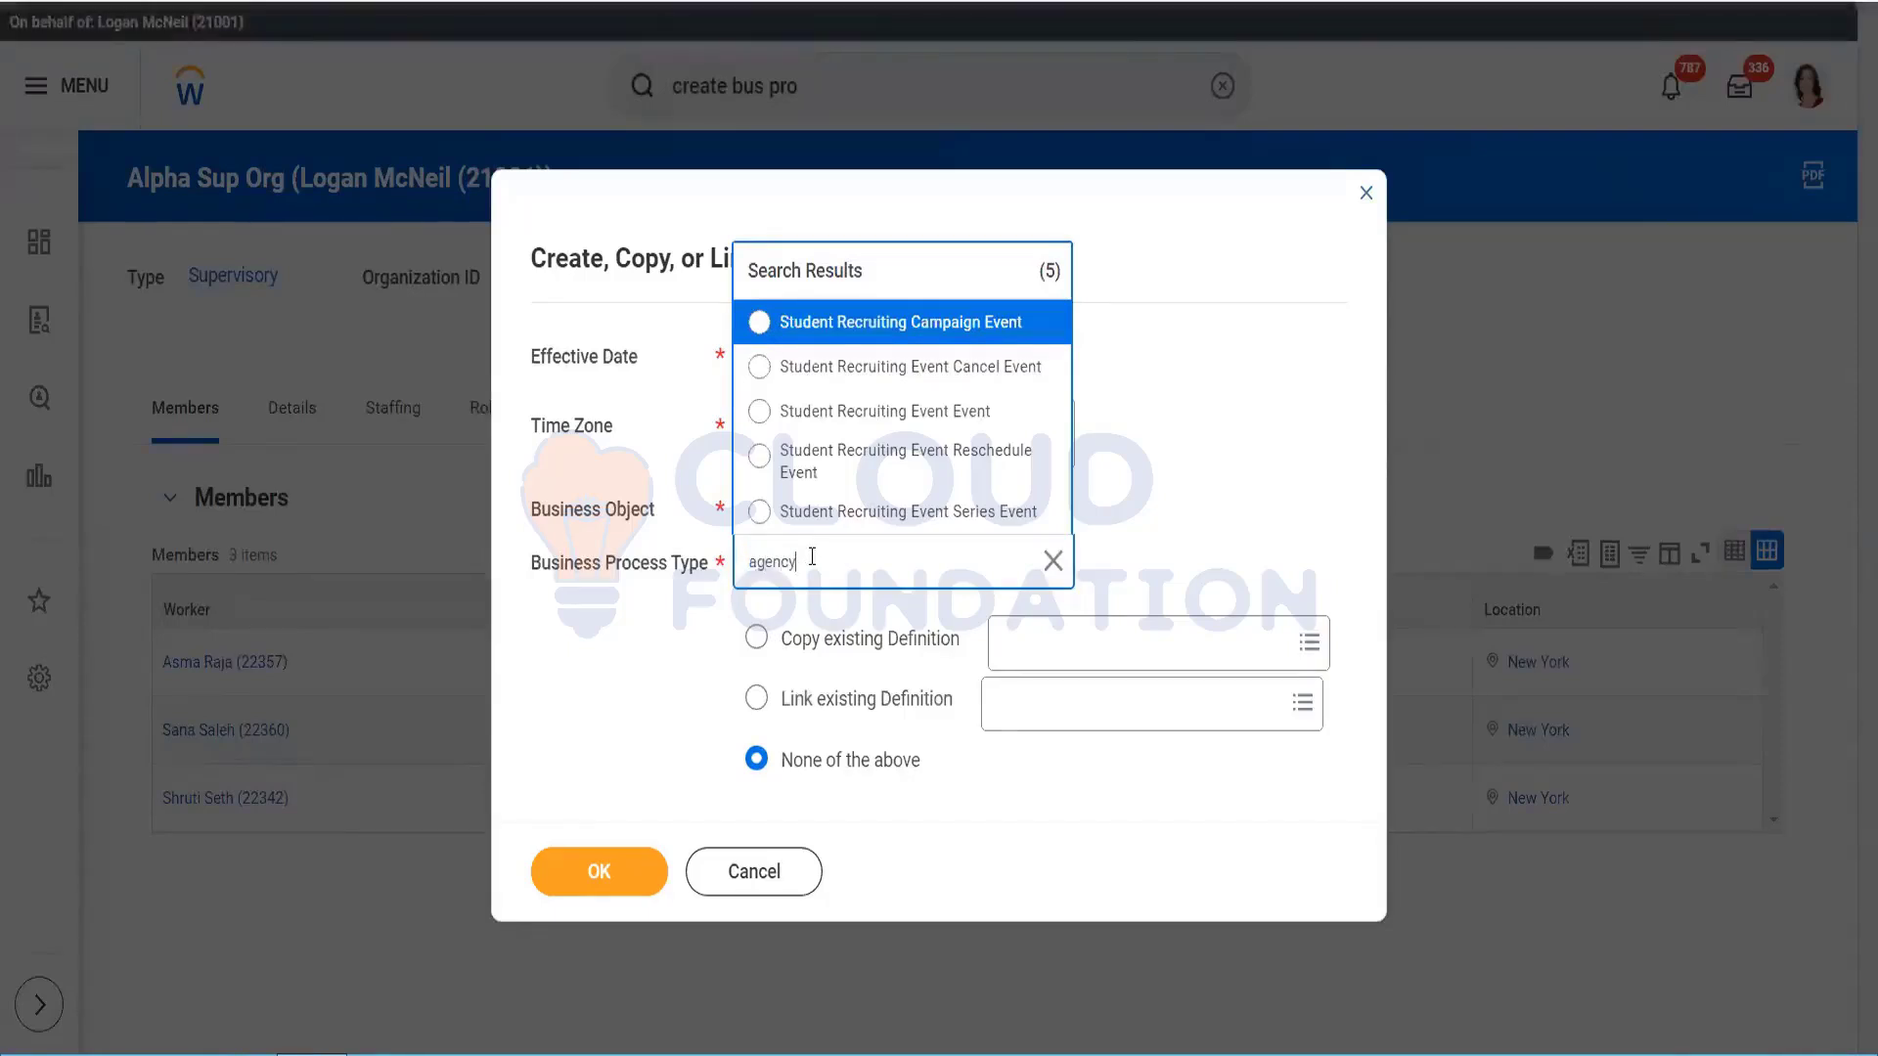
type("ency")
key("Return")
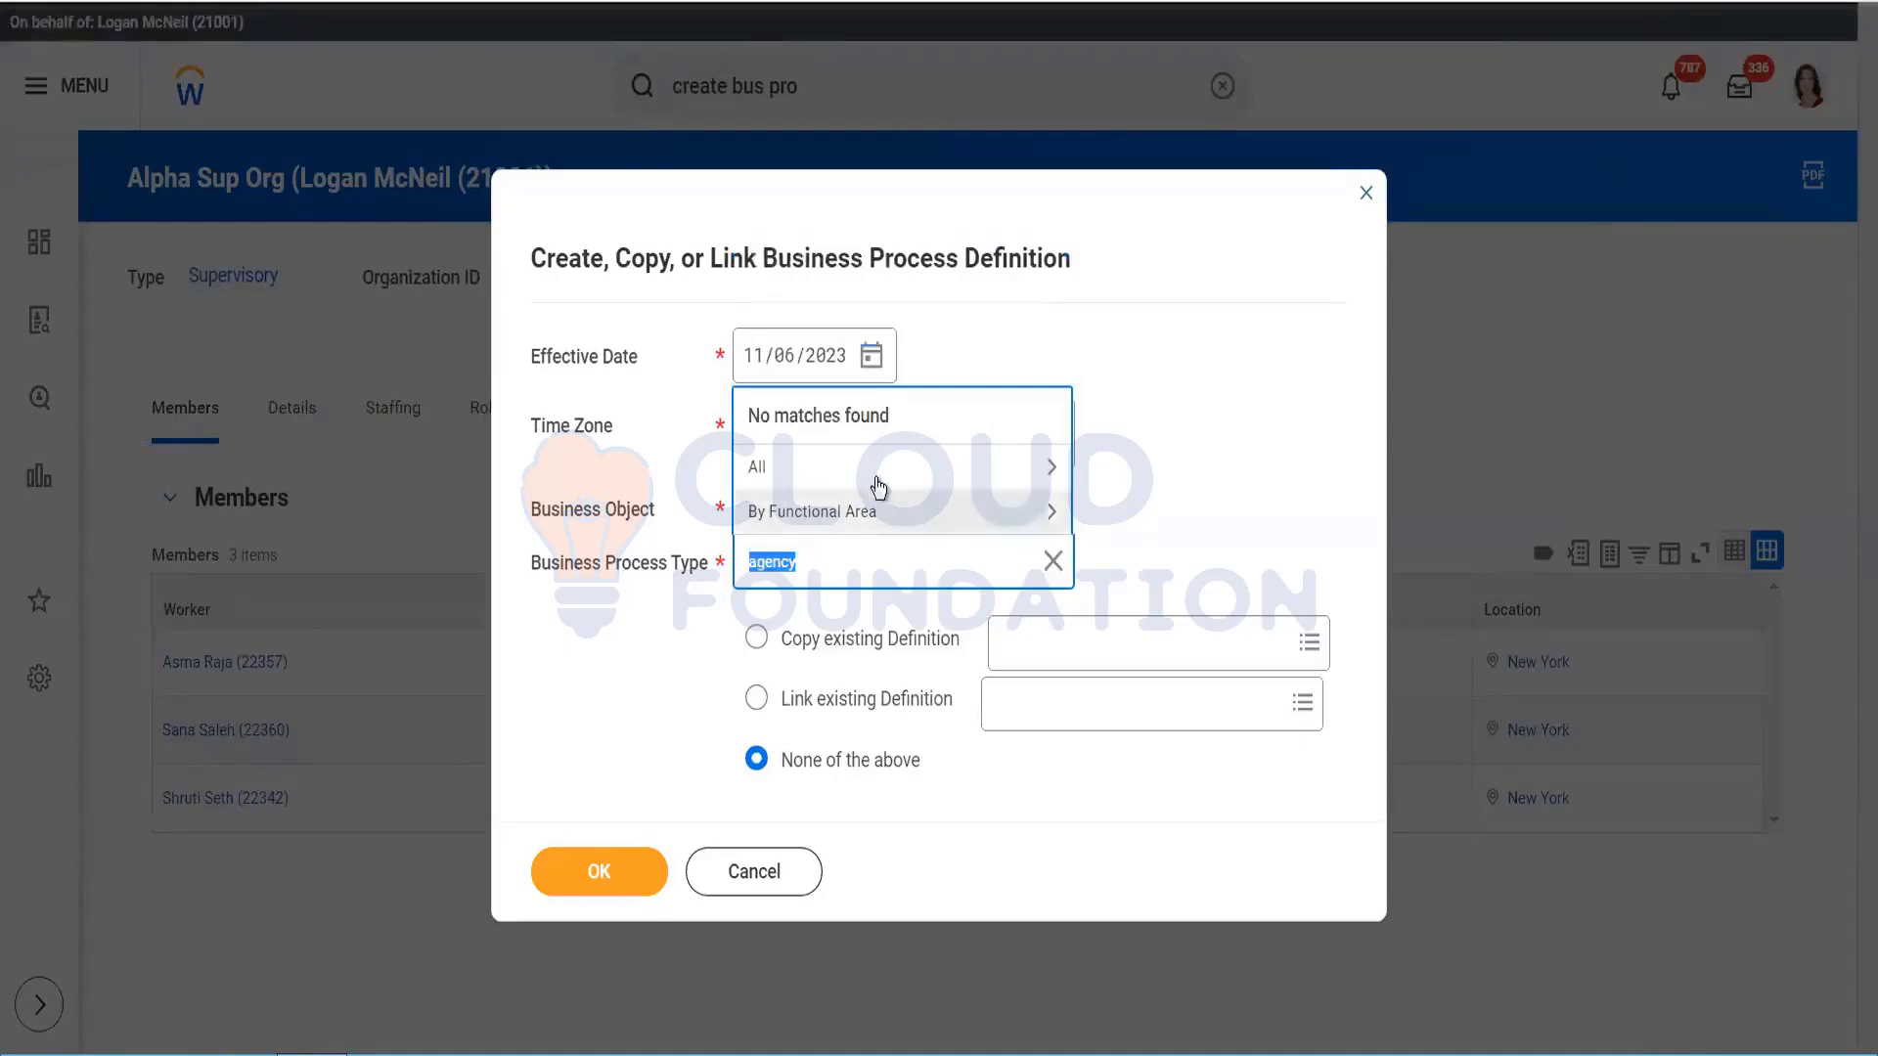
left_click(978, 508)
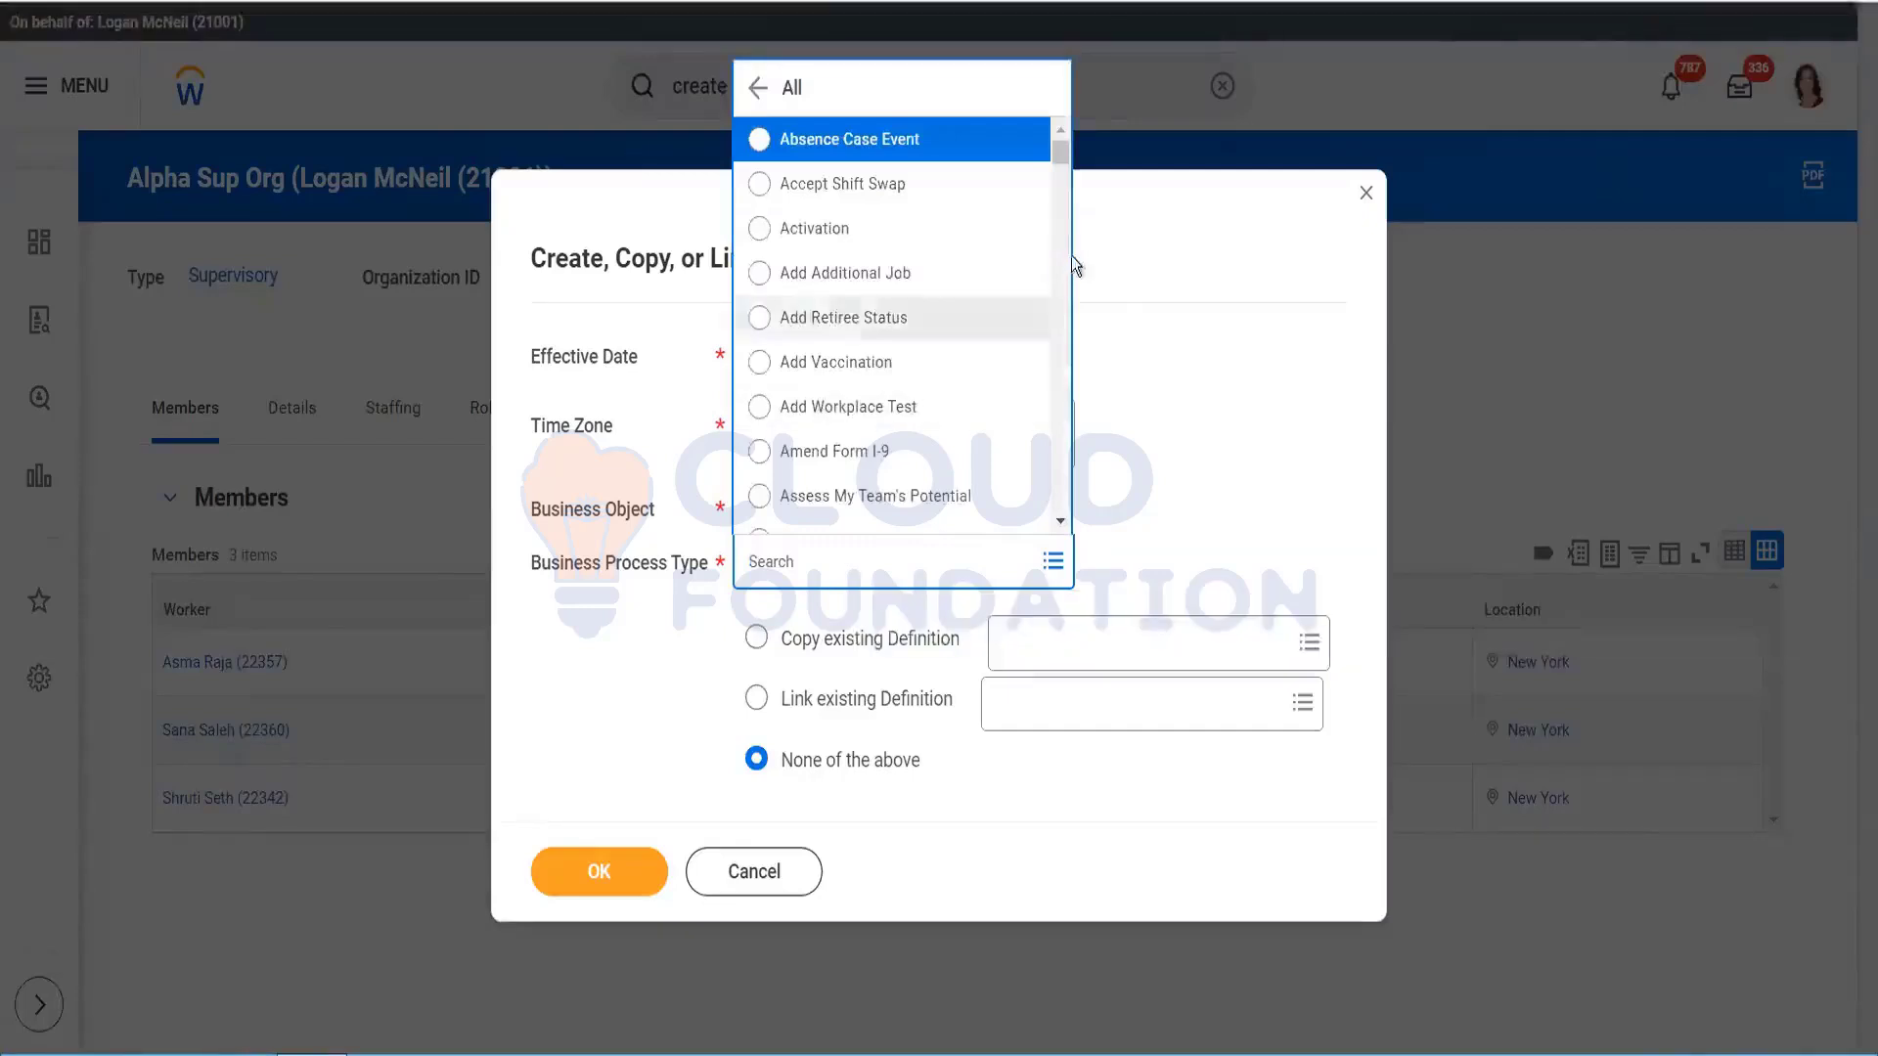
left_click(1064, 525)
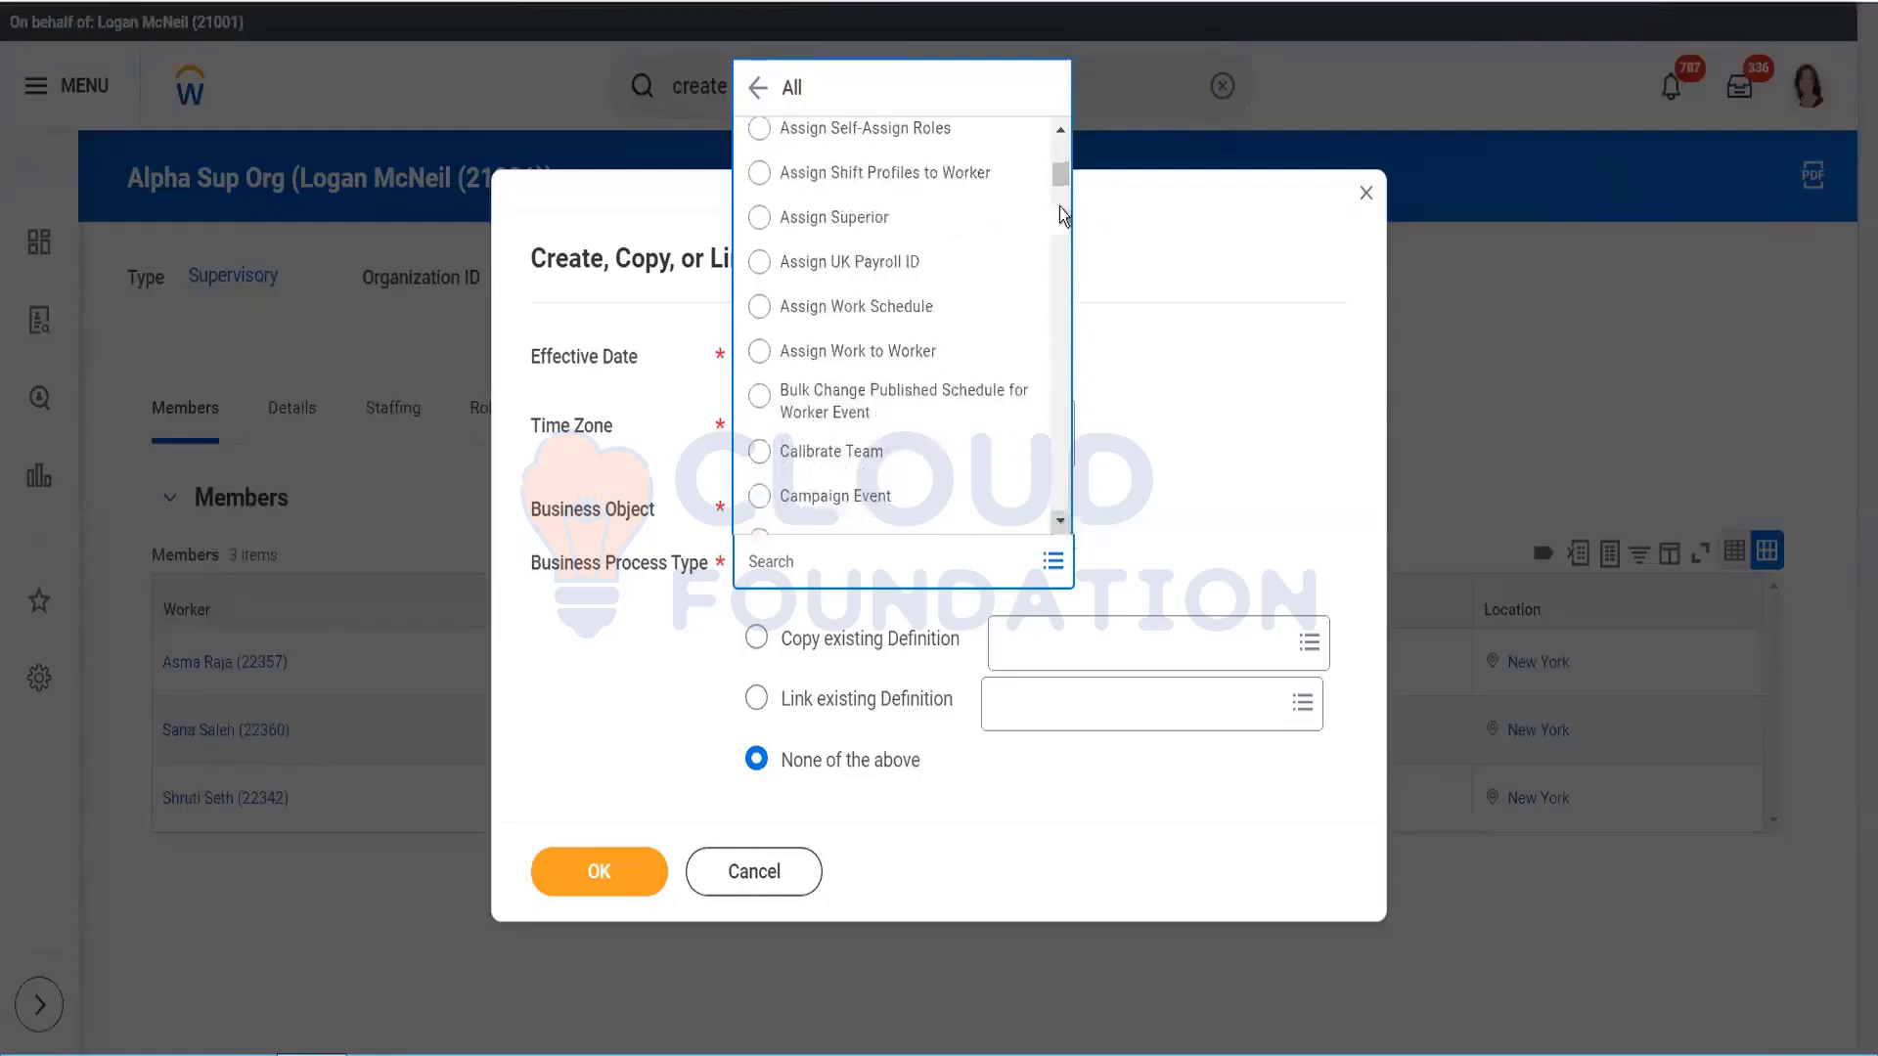
left_click_drag(1060, 174, 1060, 86)
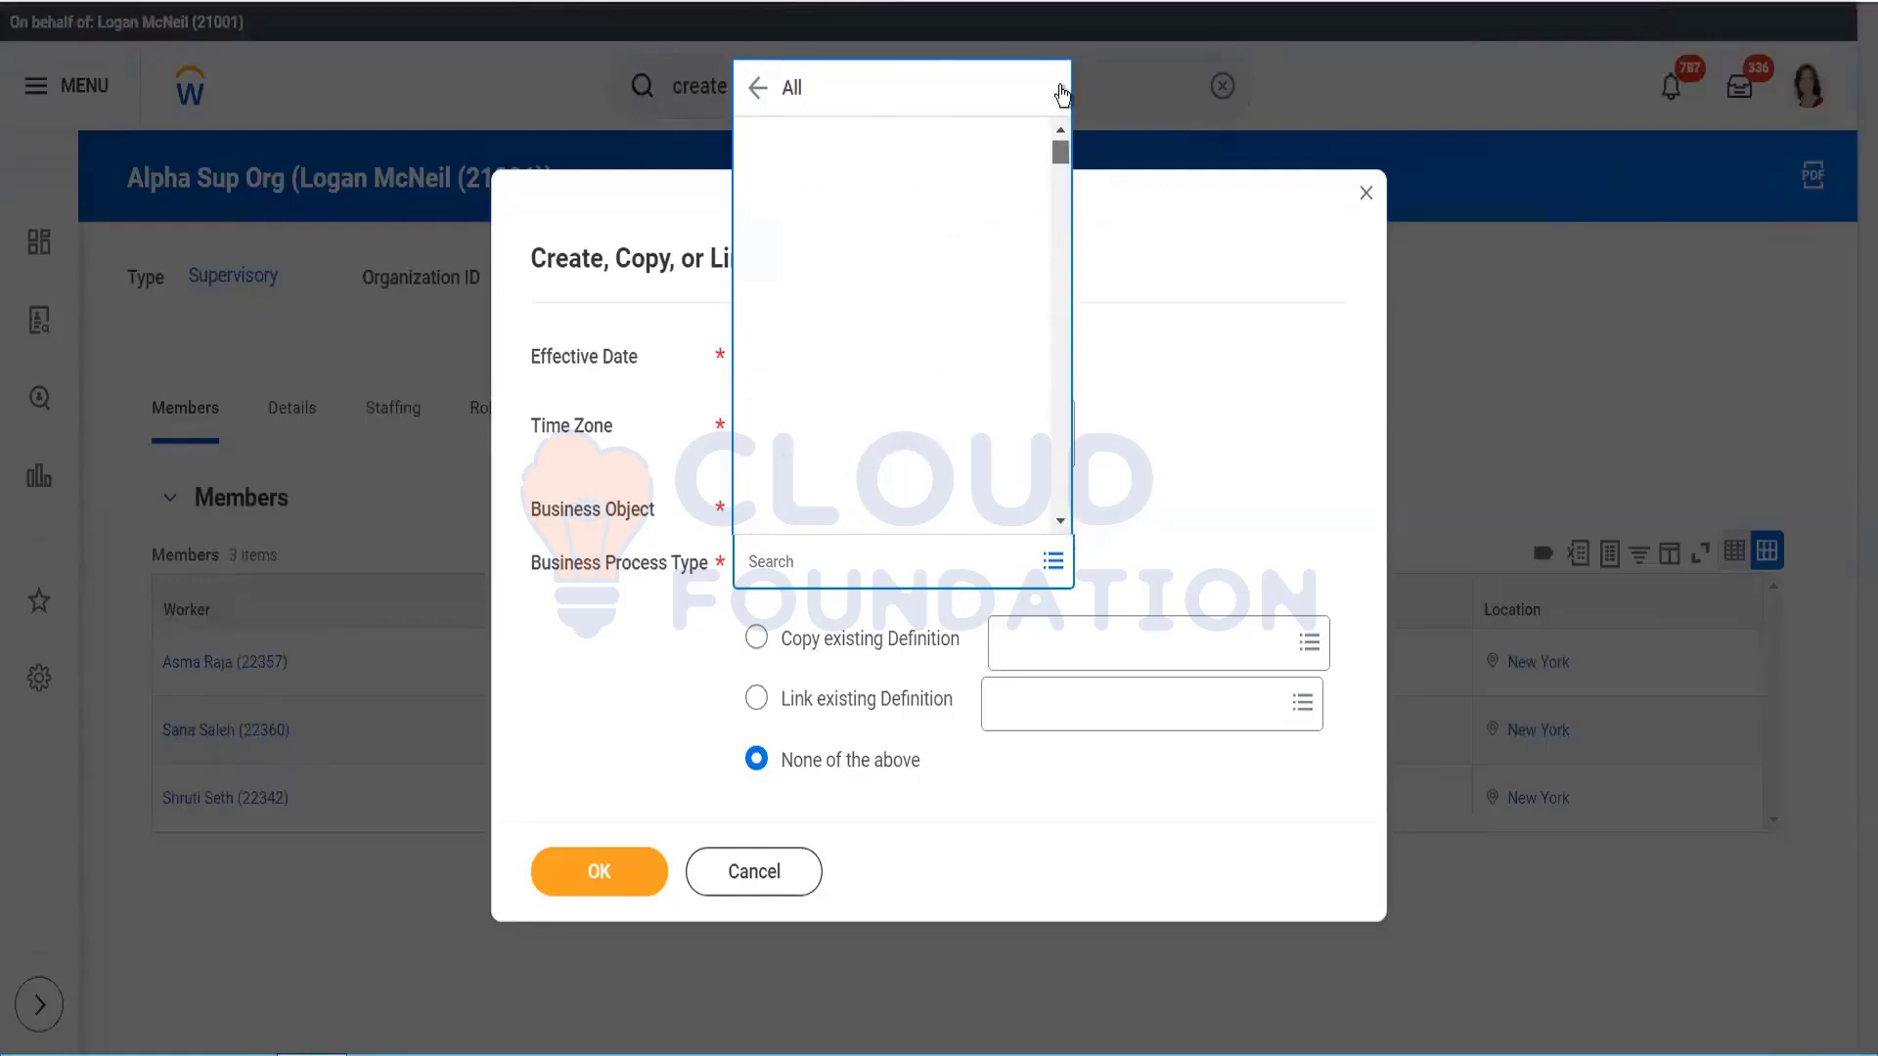
left_click(1171, 364)
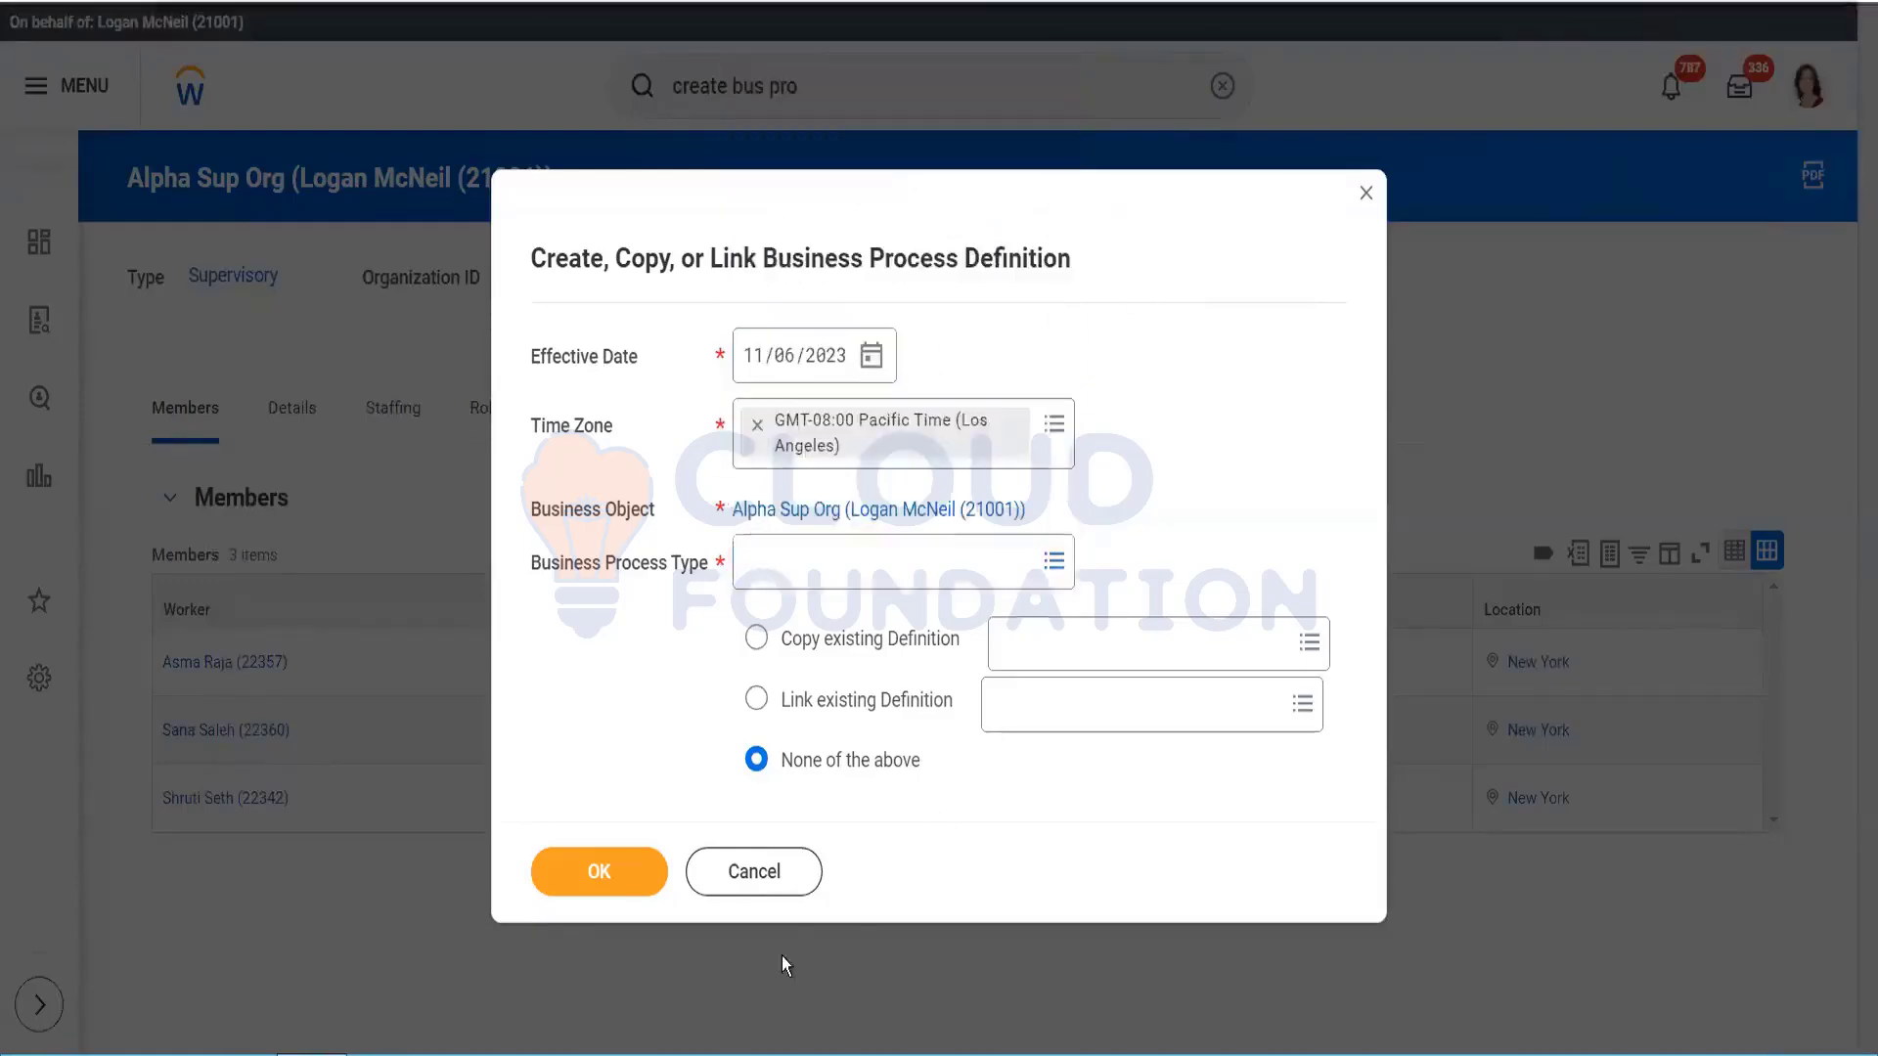
left_click(771, 883)
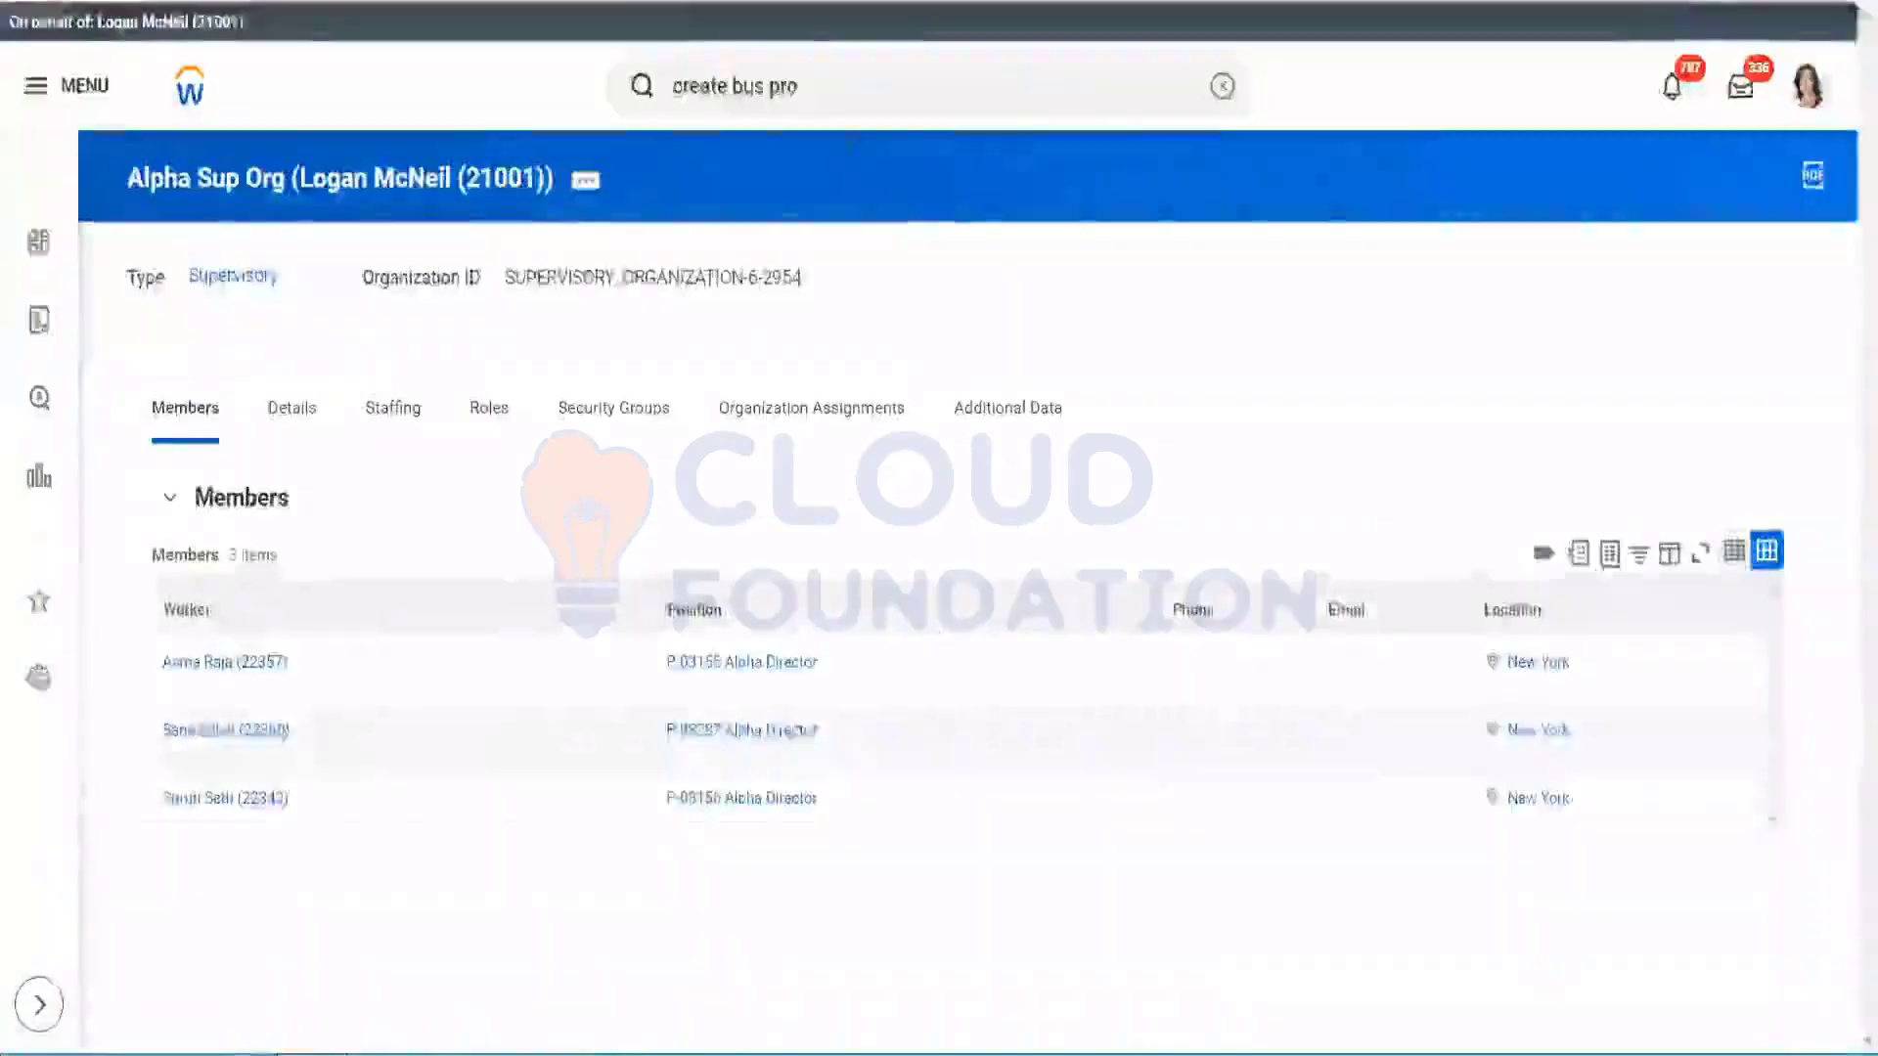
Step: Search 'bp:recrui' and open Submit Recruiting Agency Candidate (Default Definition)
left_click(836, 83)
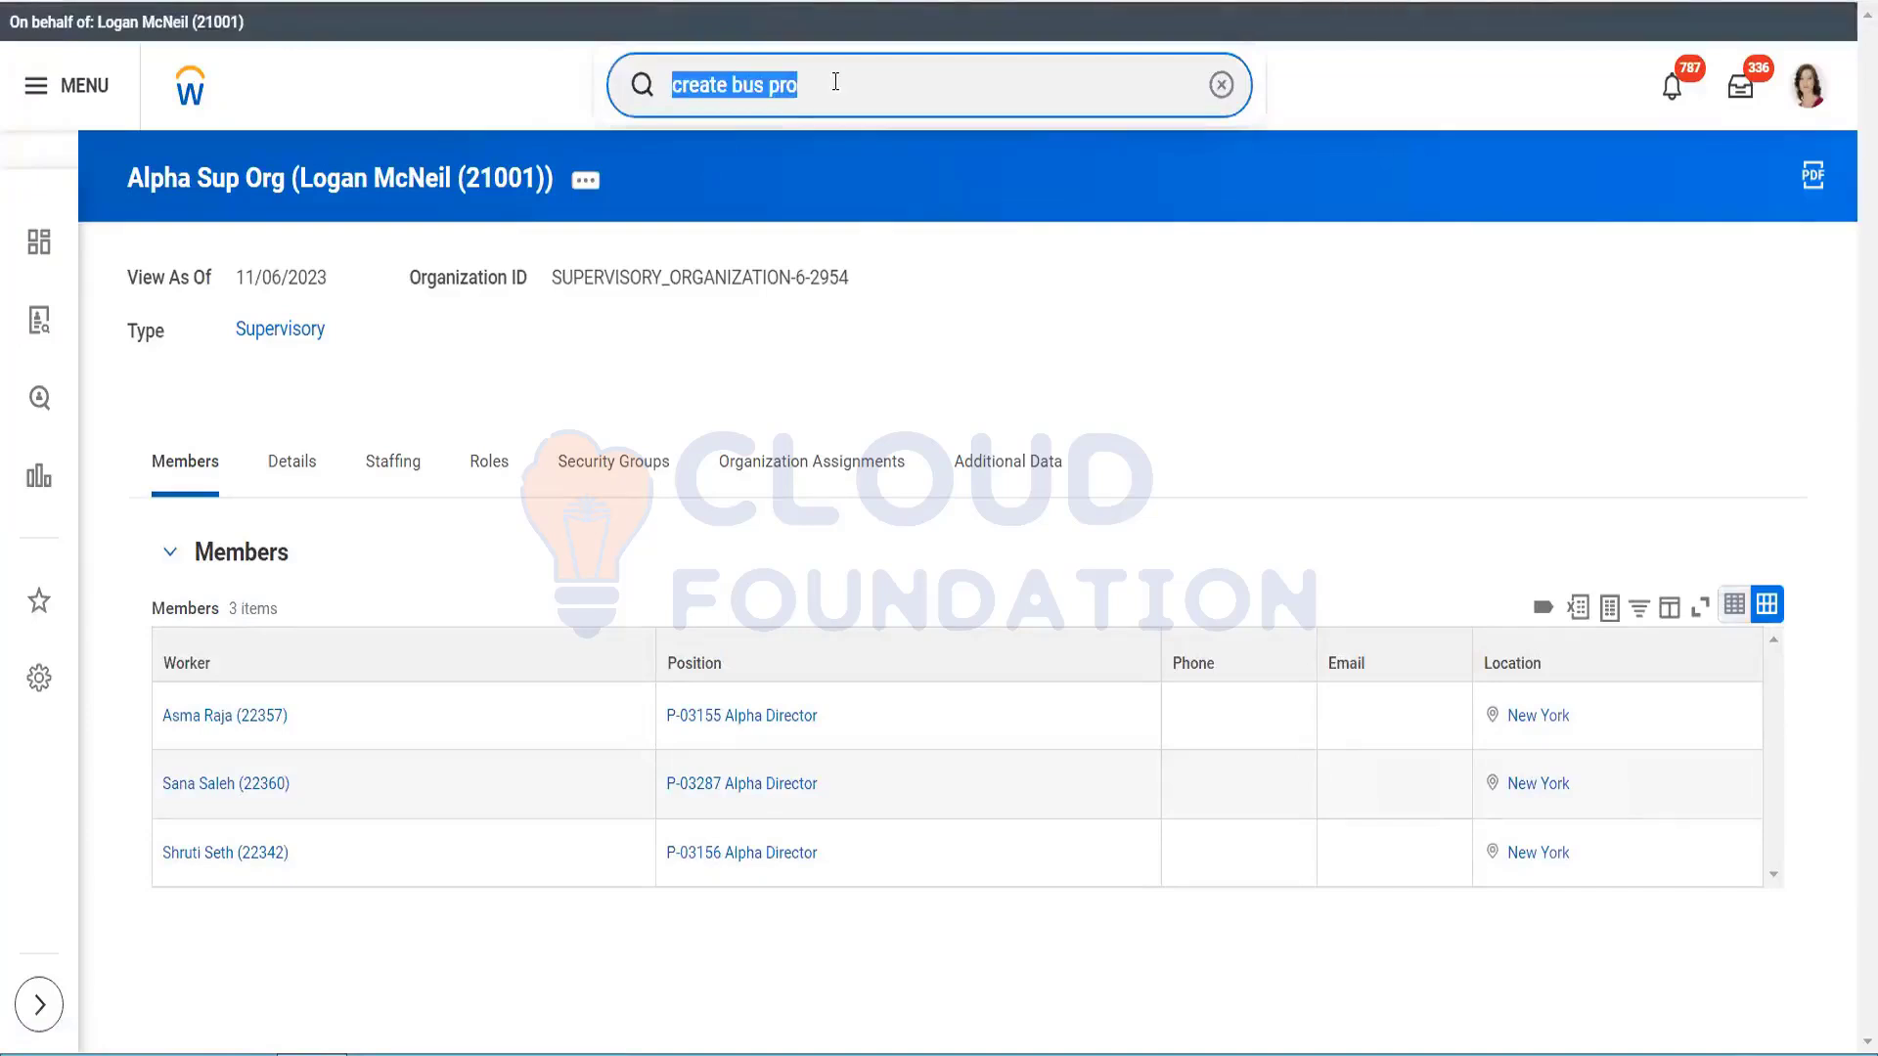
type("bp:rec")
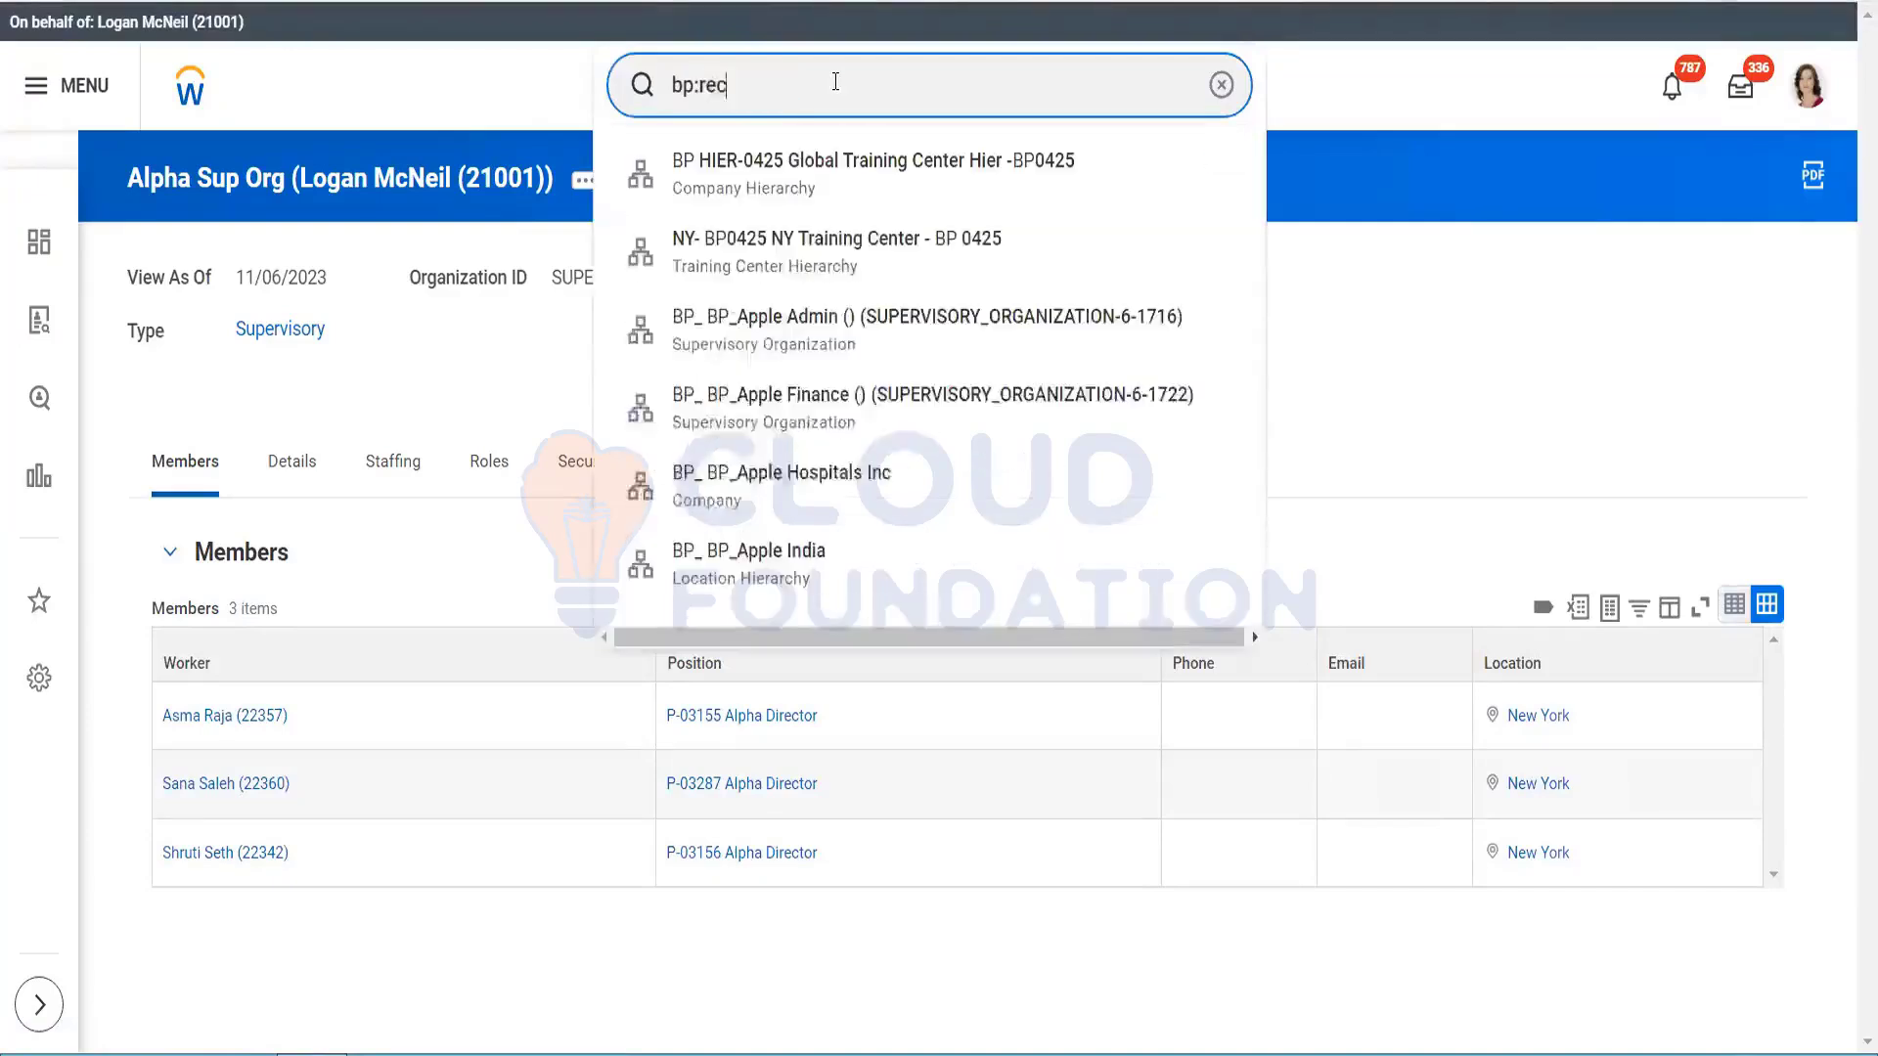
type("rui")
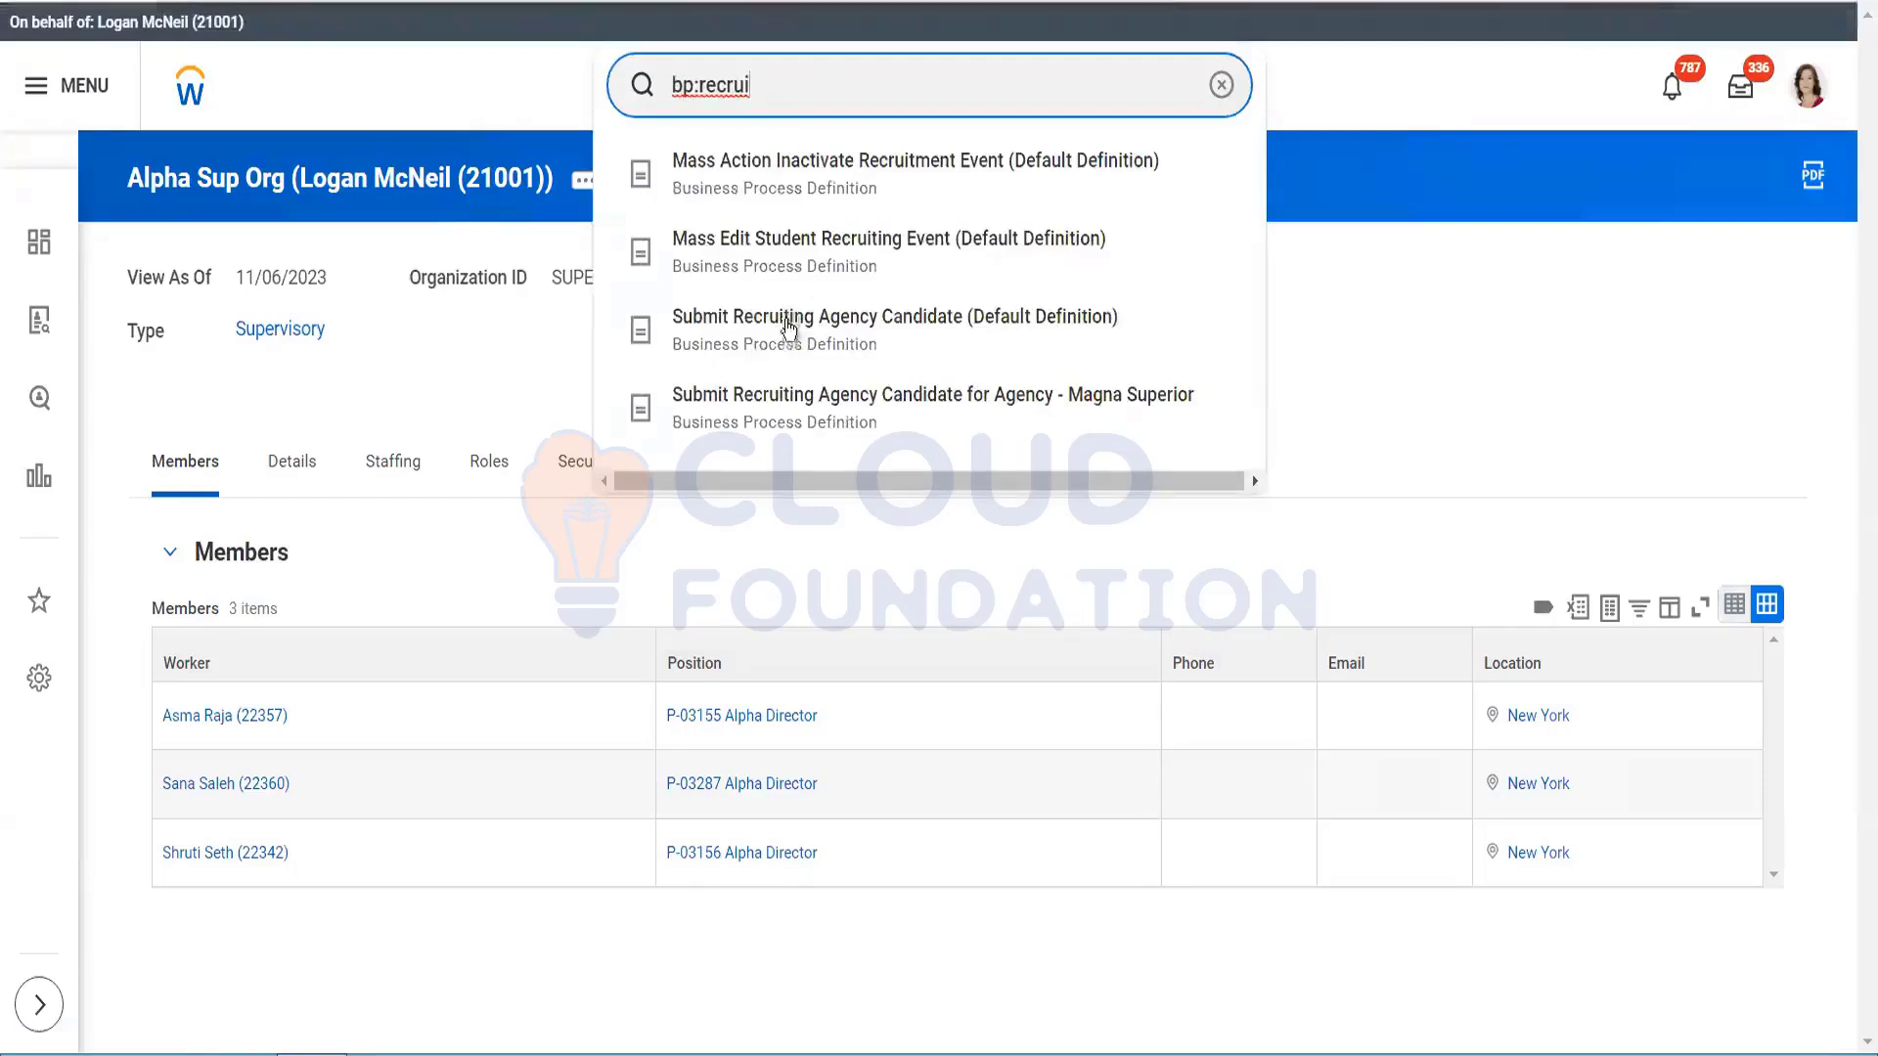
left_click(788, 331)
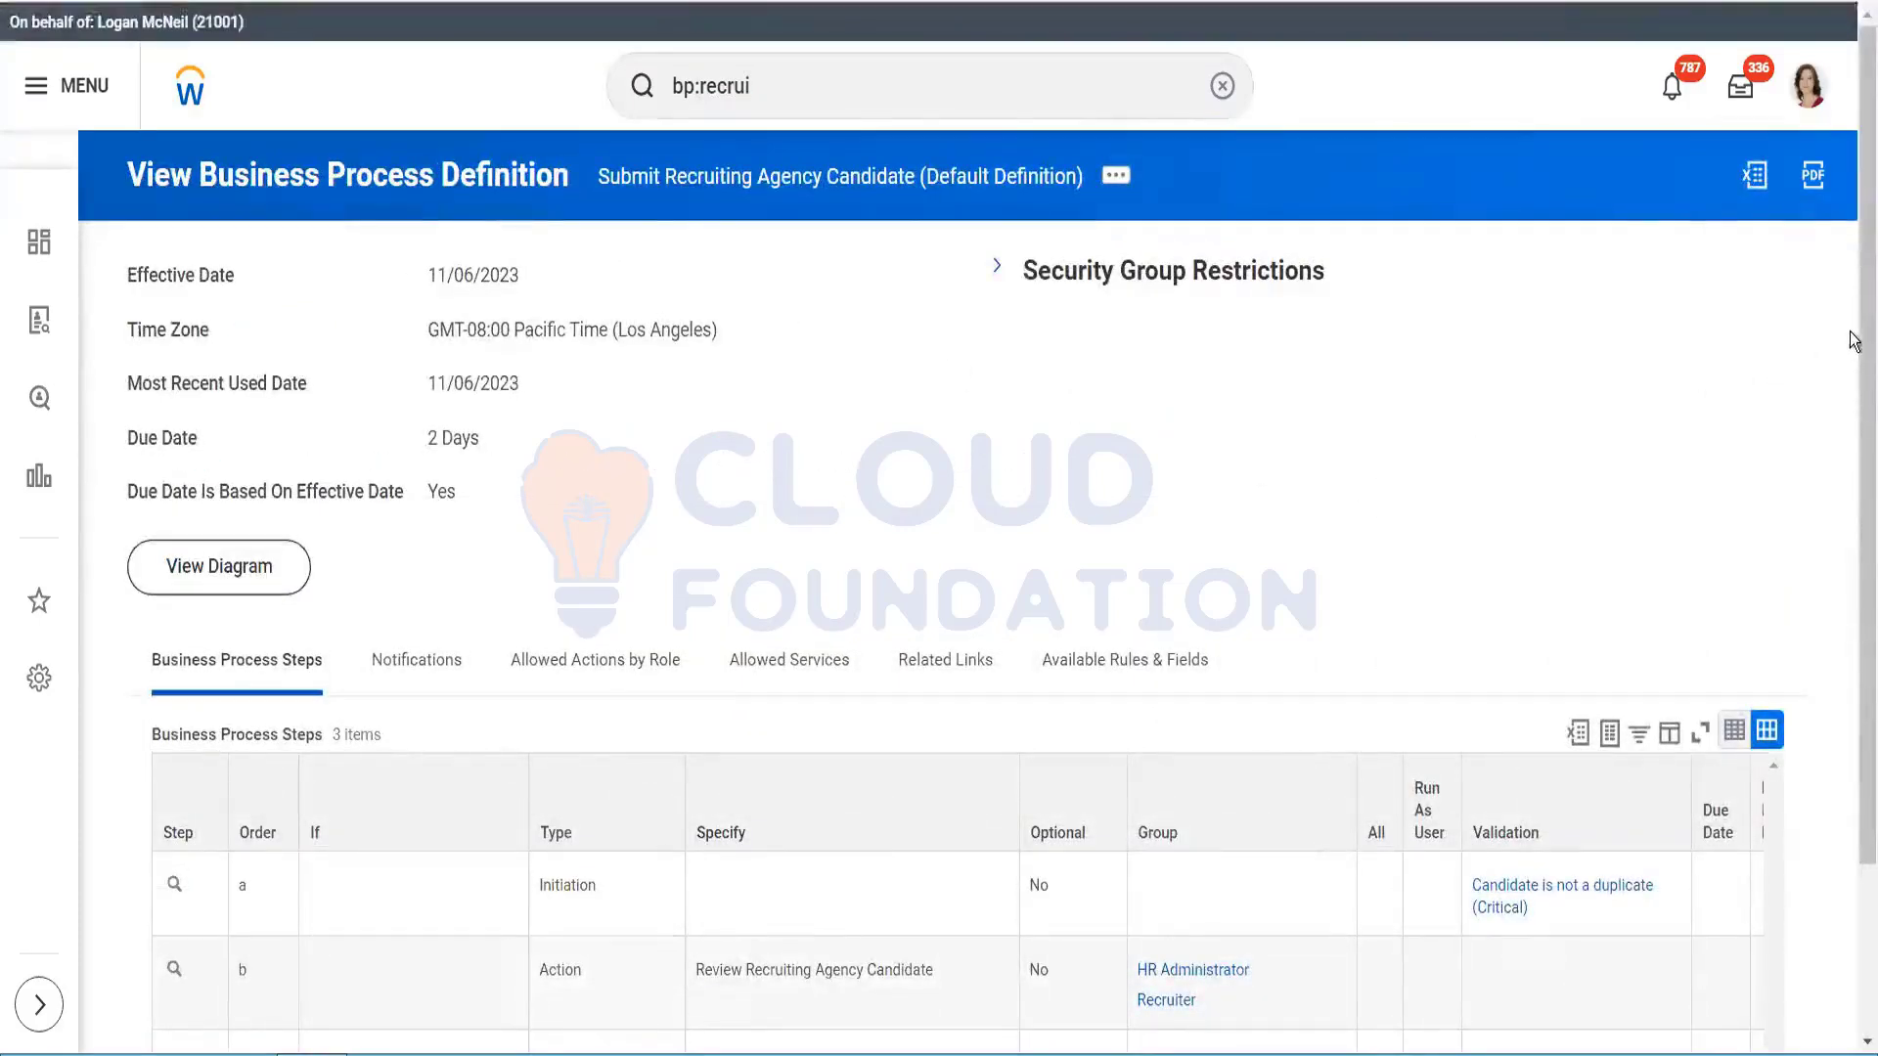
Step: Expand Security Group Restrictions and scroll through the three-step Business Process Steps table
left_click(997, 267)
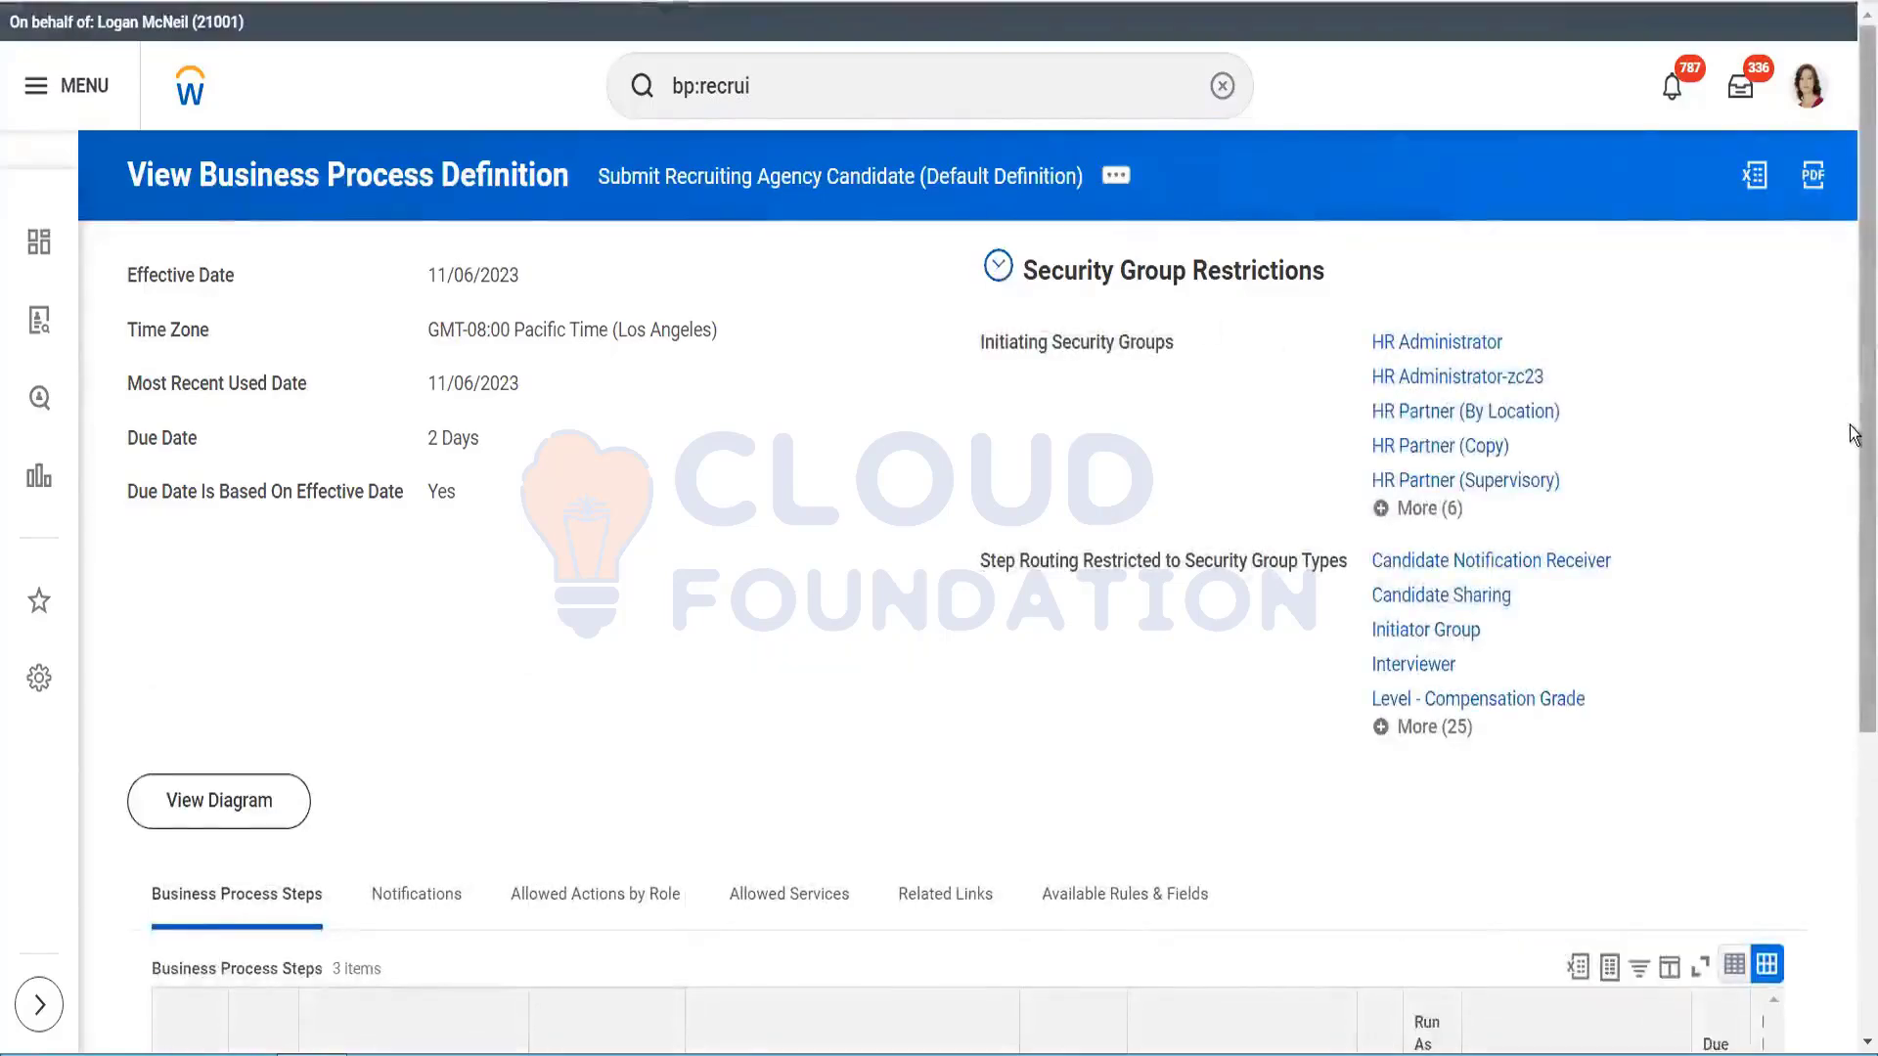
scroll(1851, 509, "down", 5)
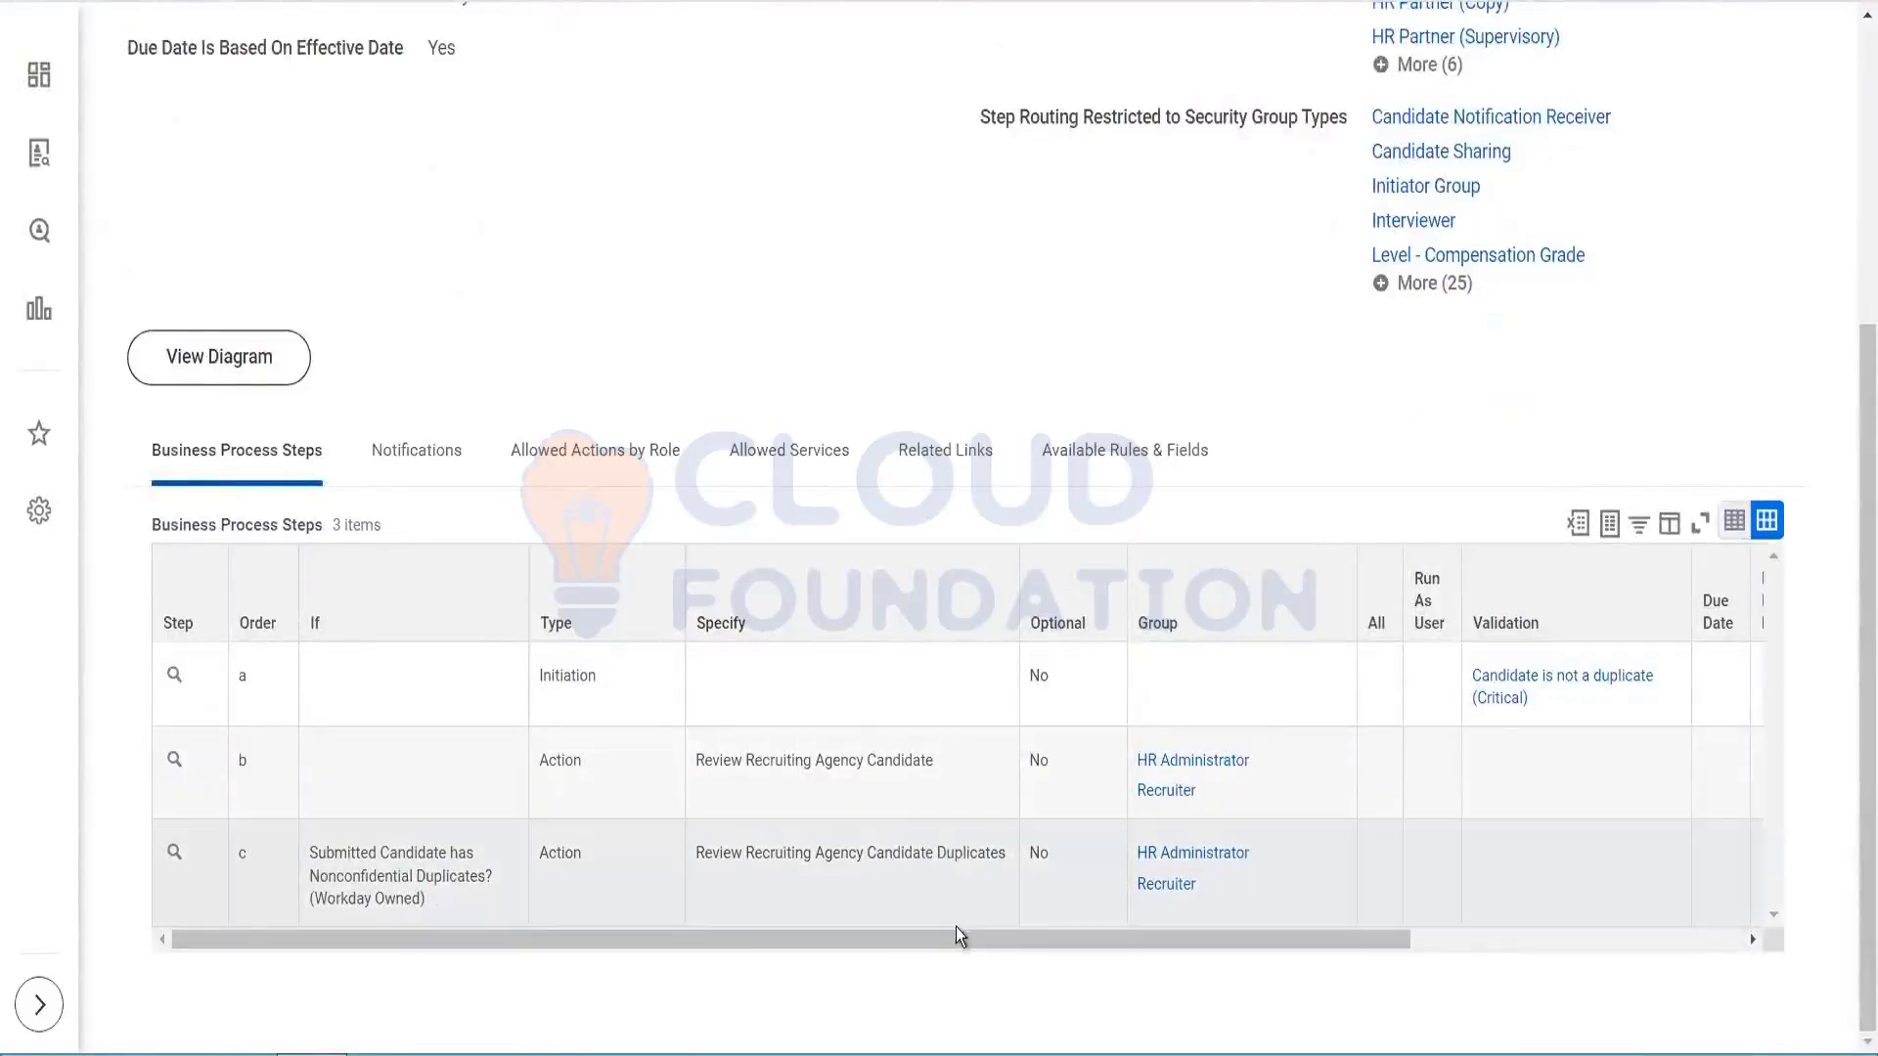
left_click_drag(959, 940, 692, 964)
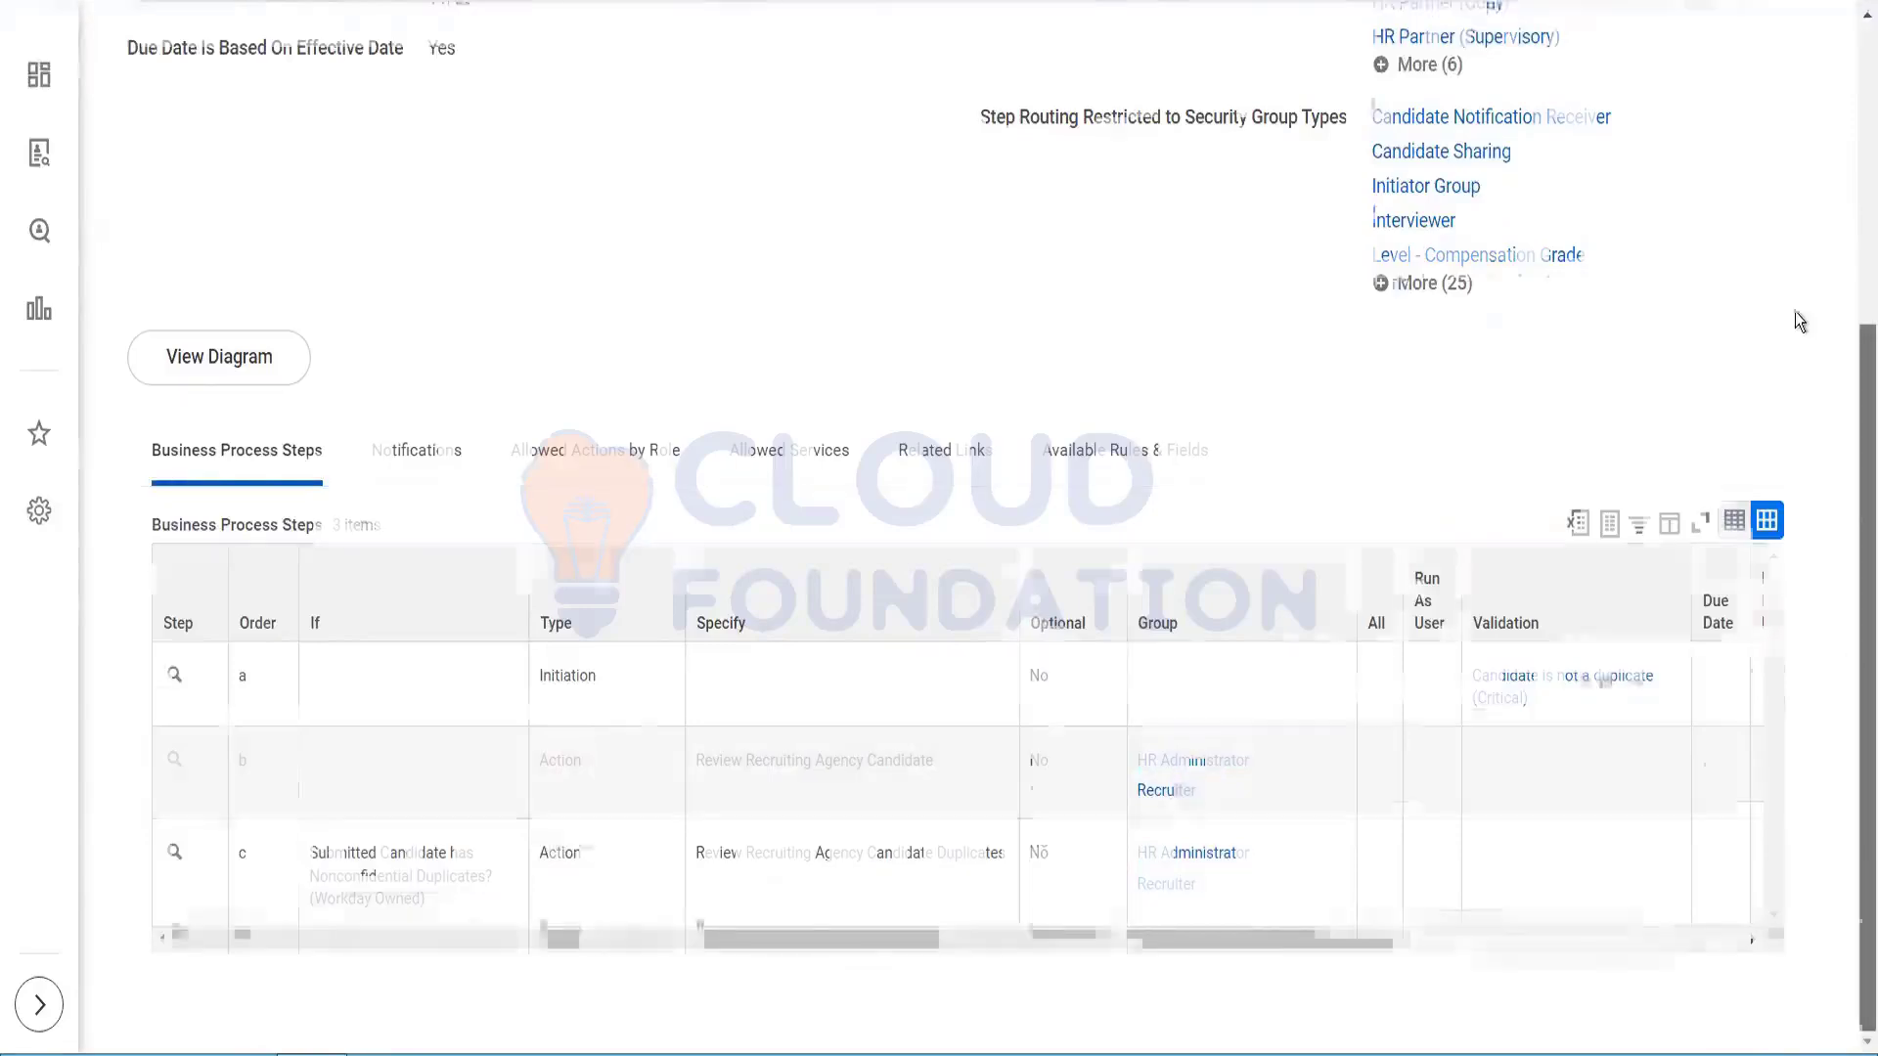
scroll(1096, 233, "up", 5)
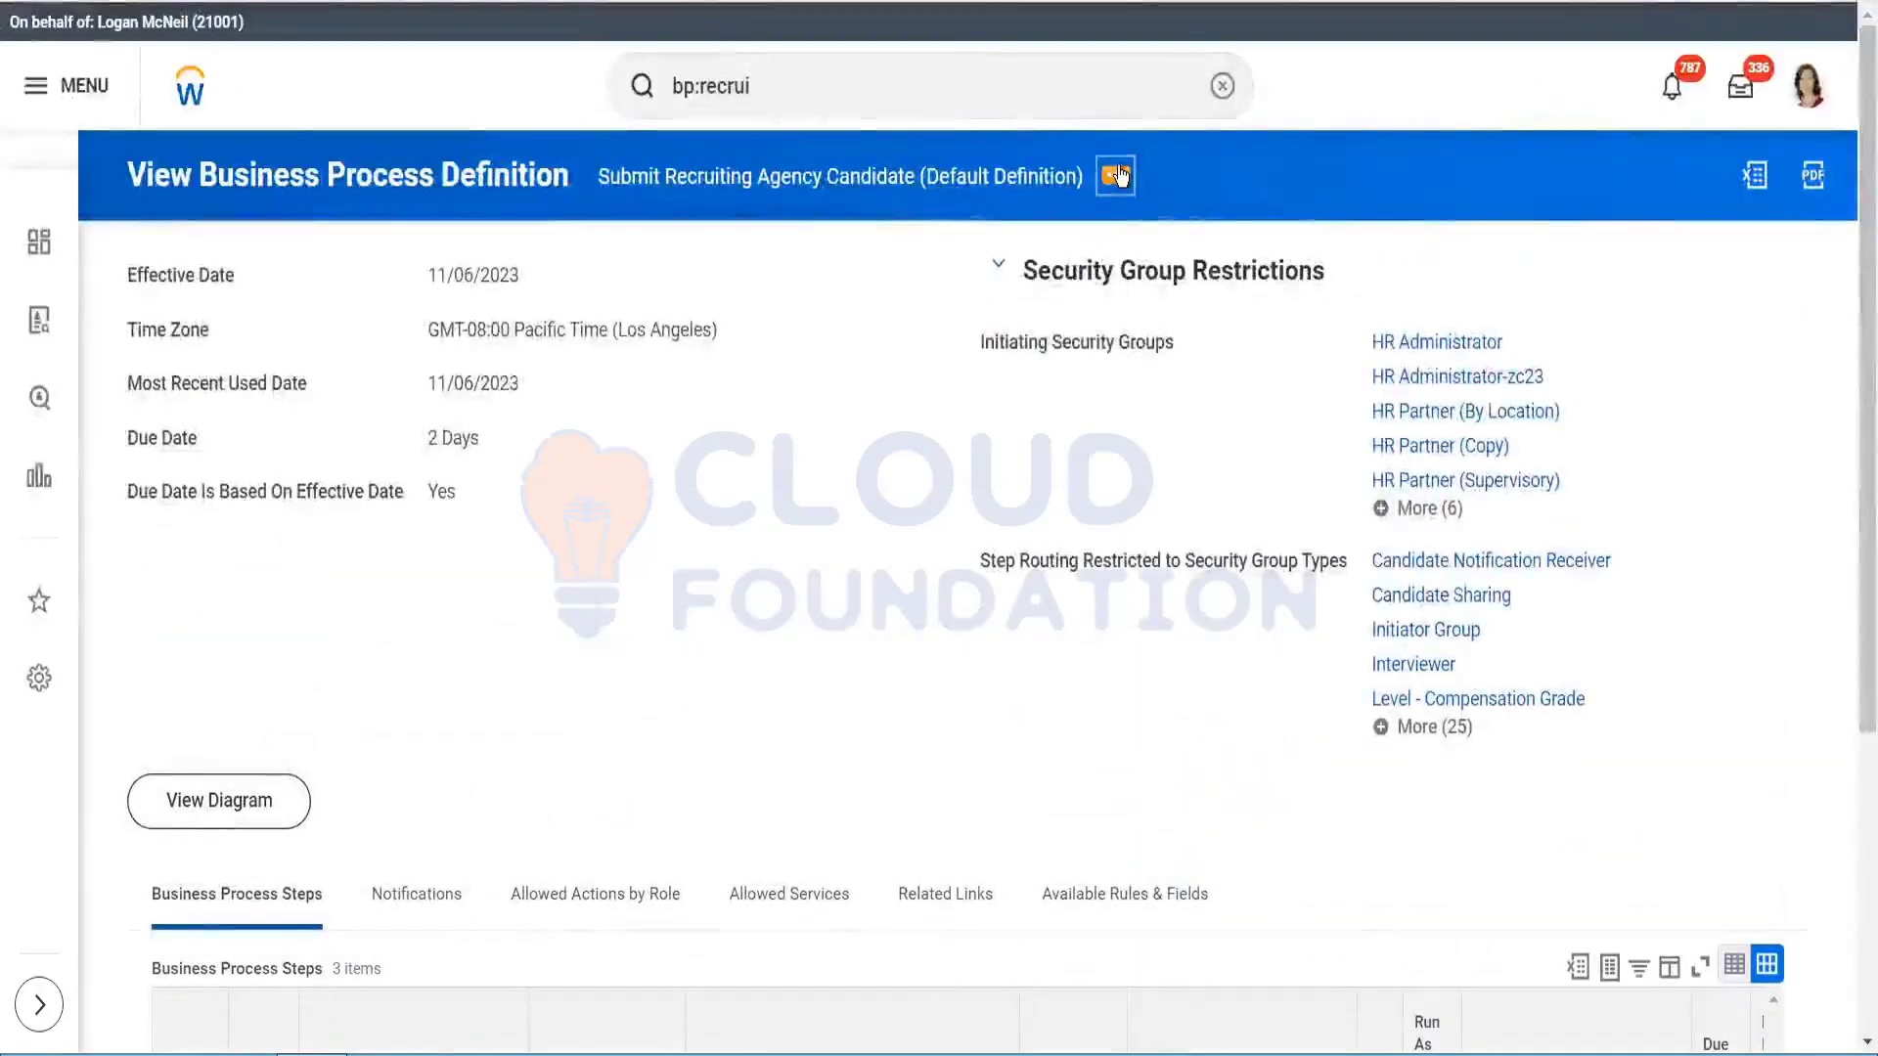
Step: Open the definition's related actions to reveal Business Process Policy > Solution > Create
left_click(1116, 176)
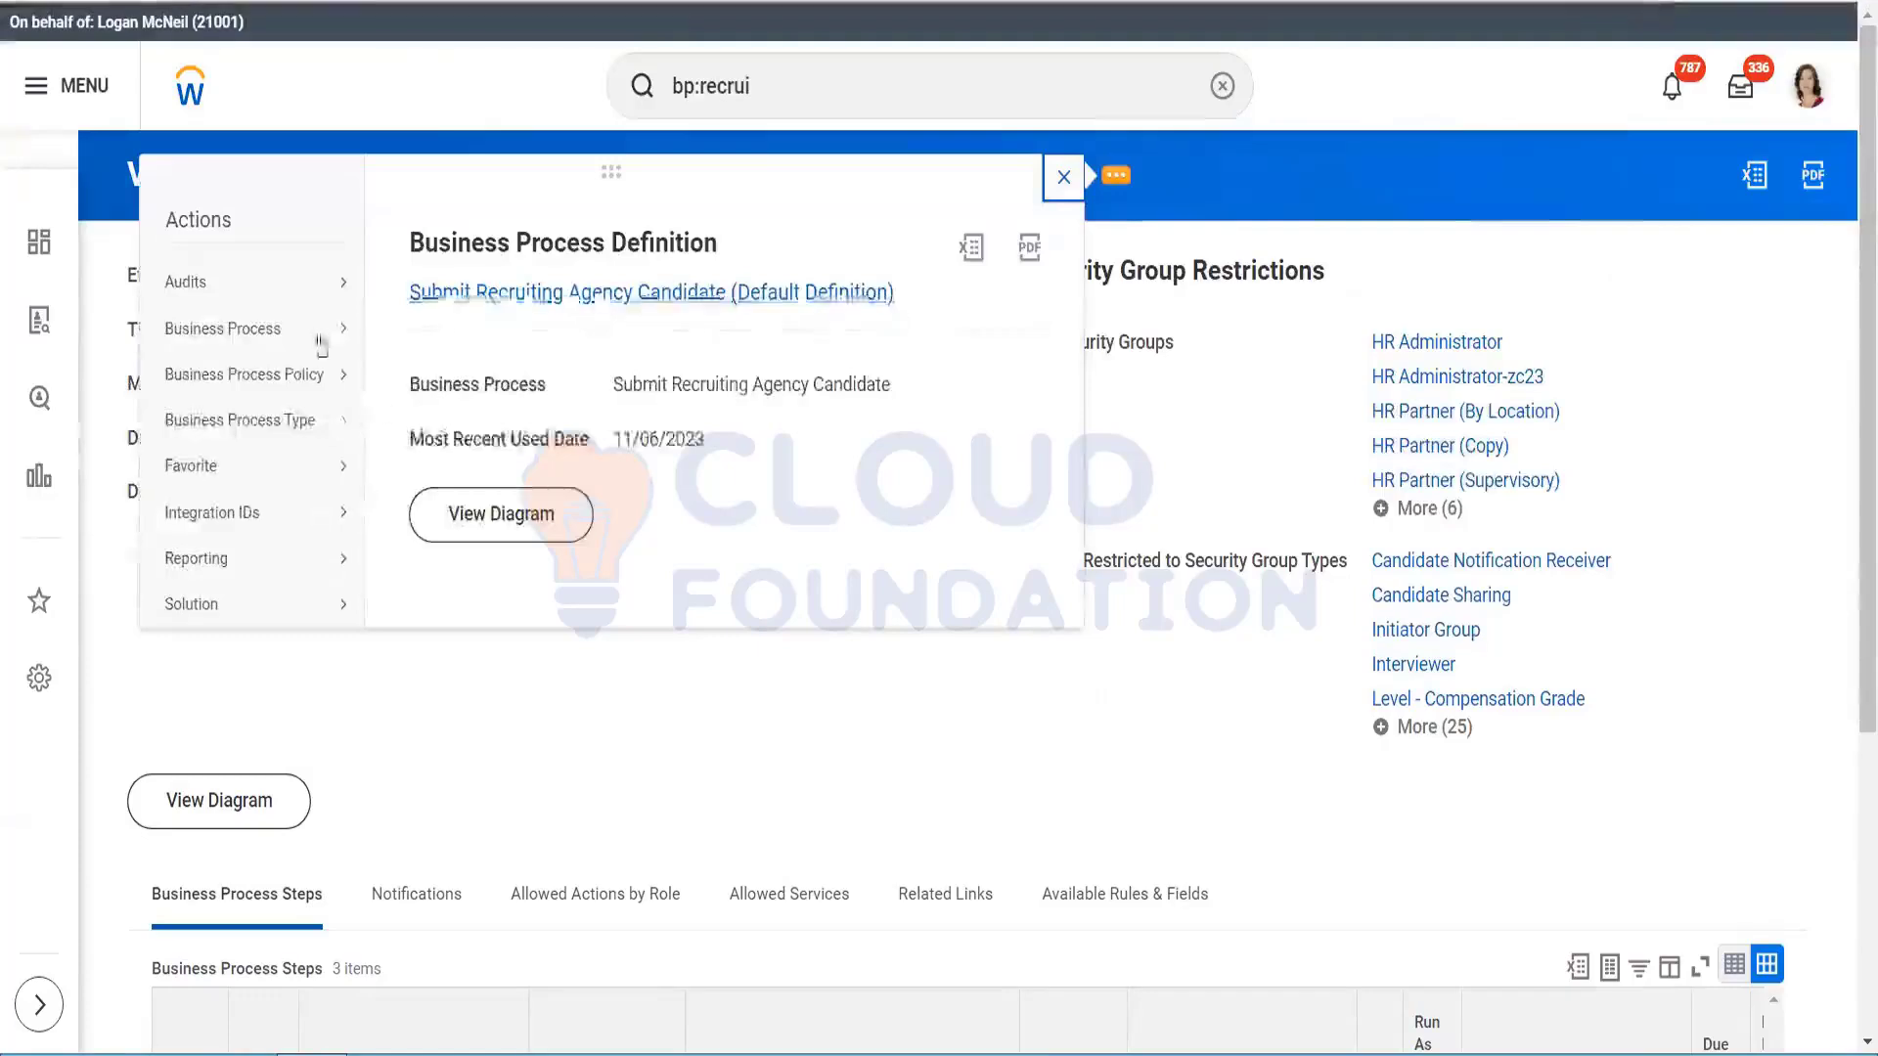
mouse_move(319, 338)
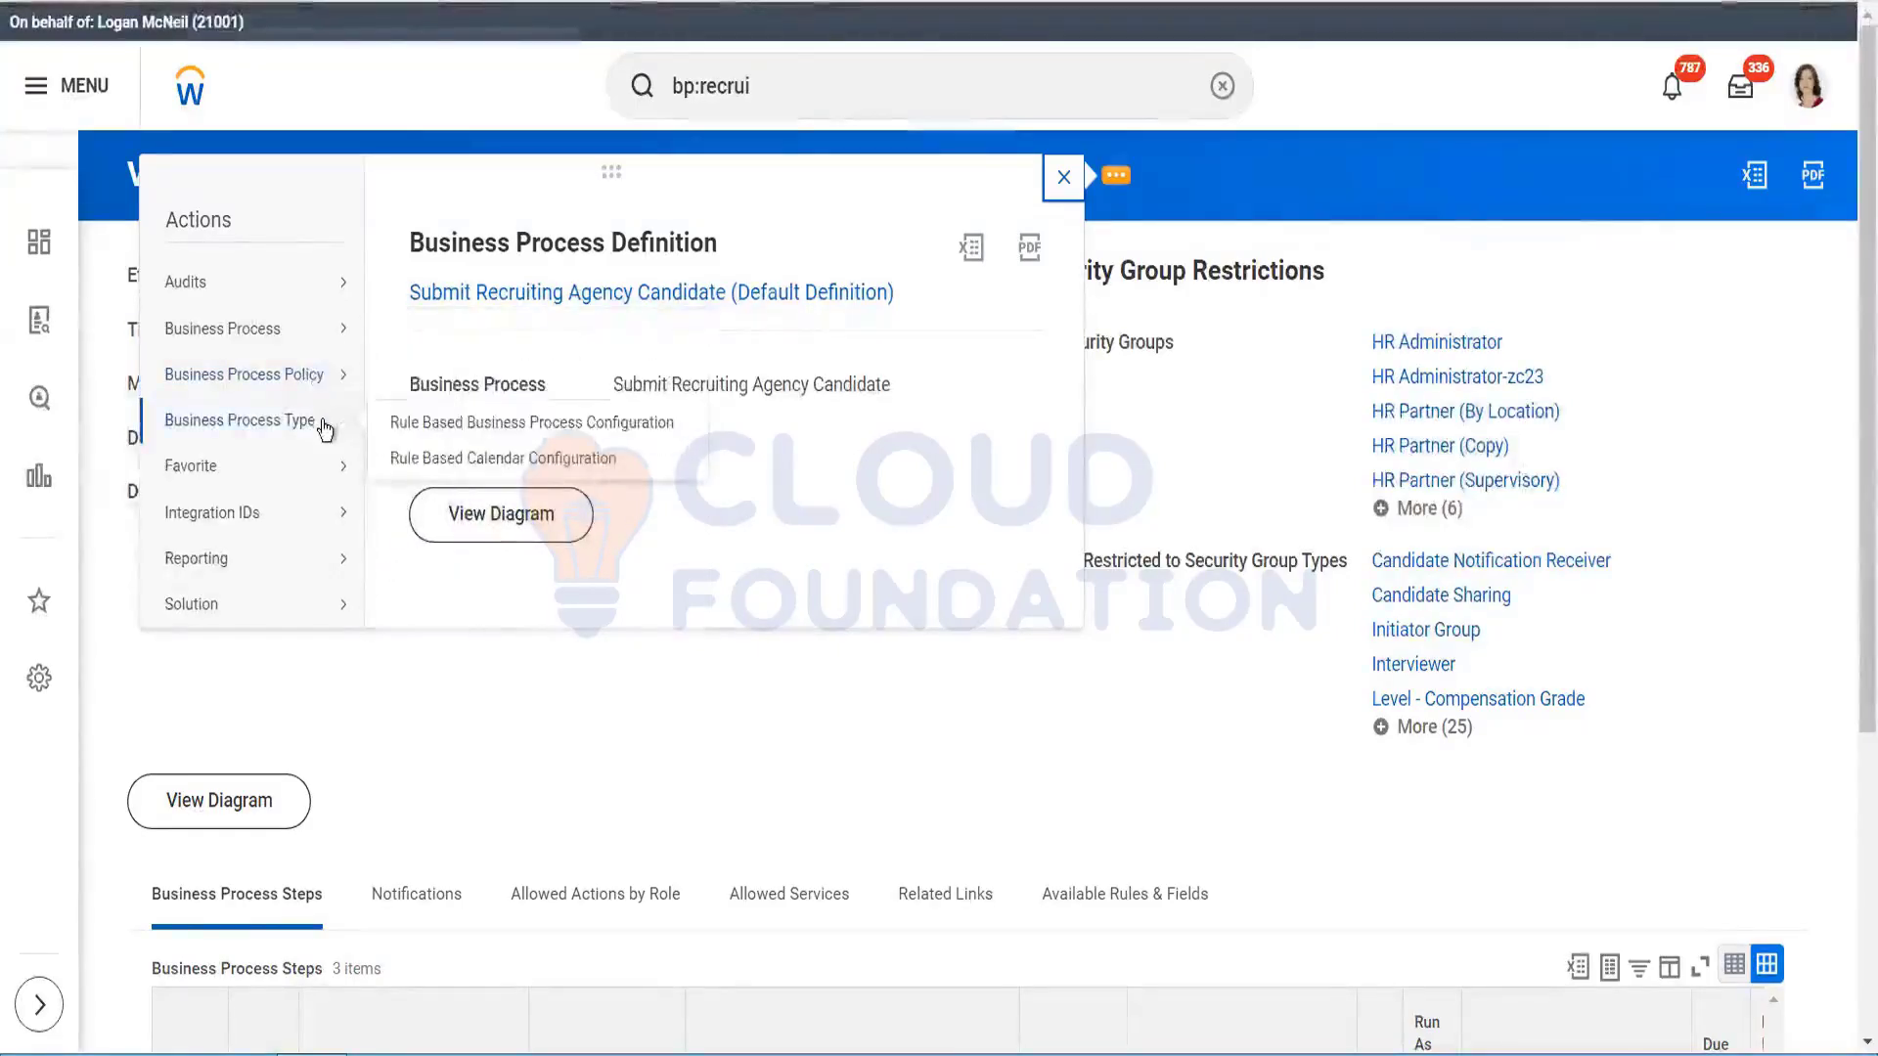
mouse_move(309, 482)
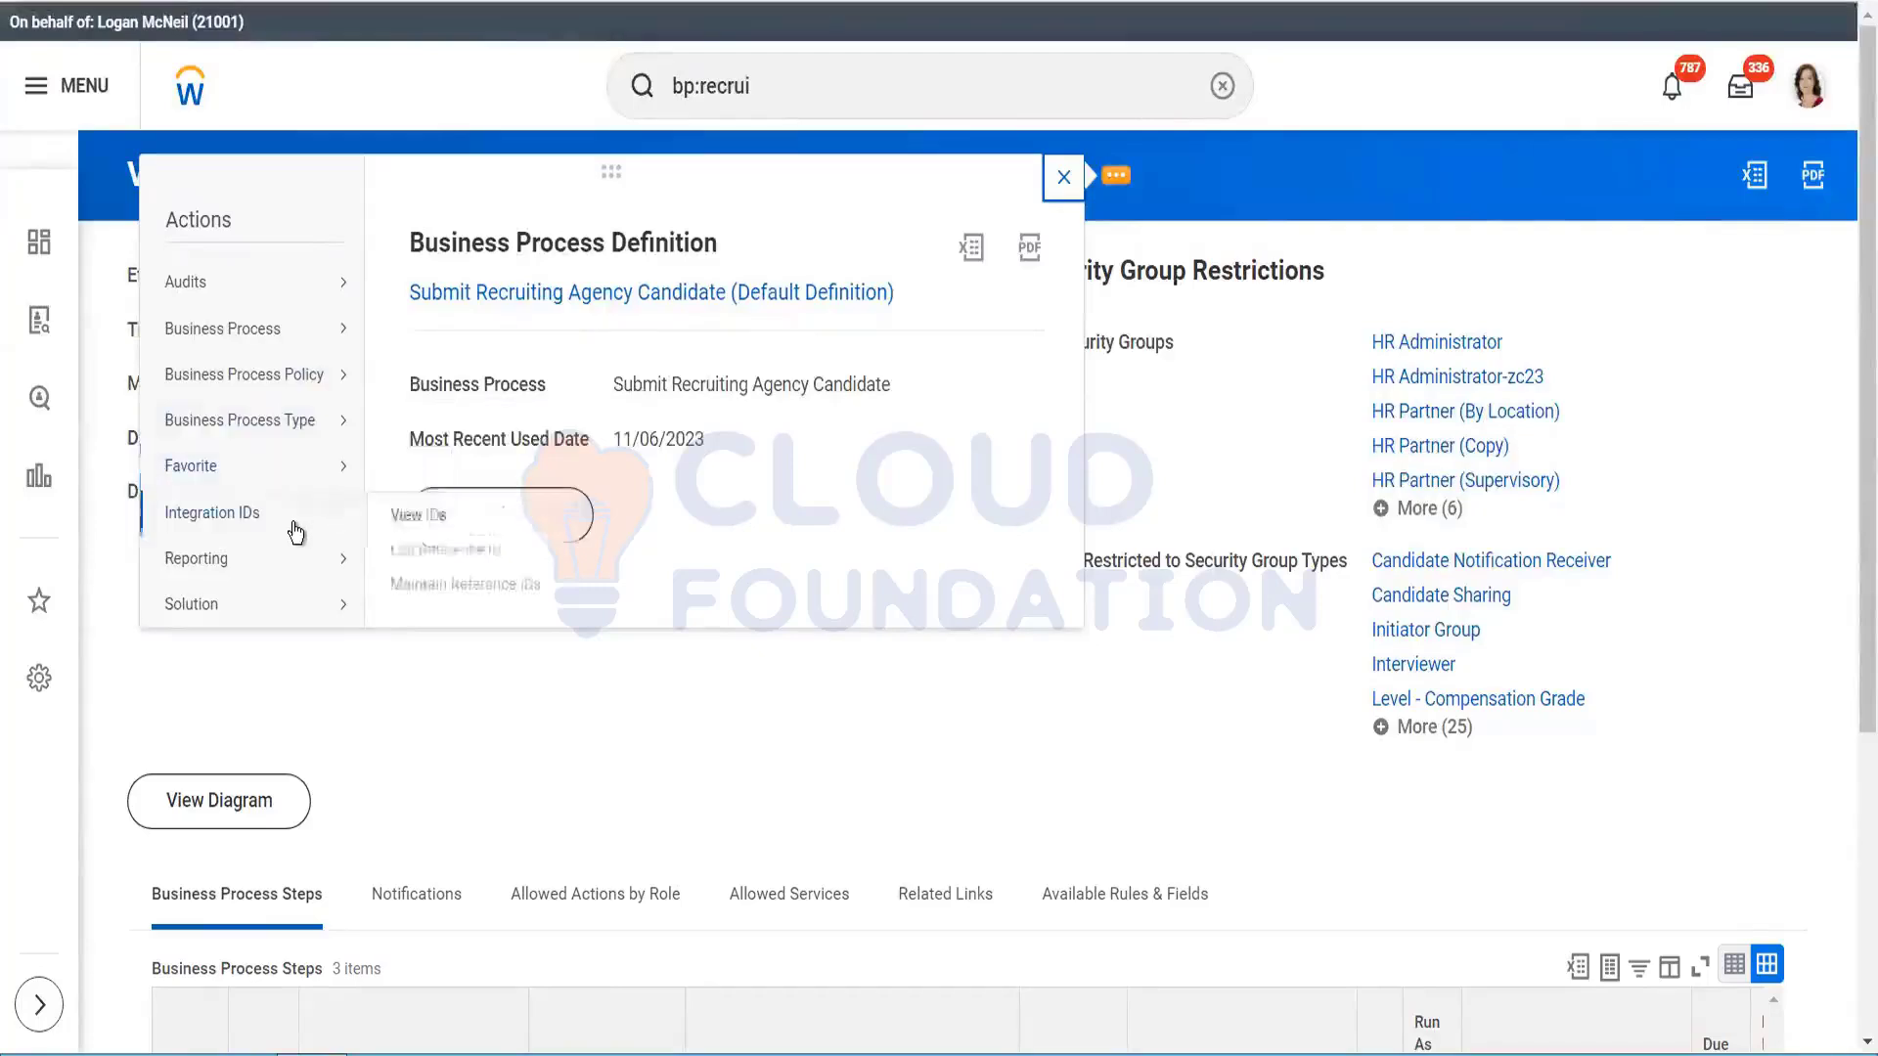
mouse_move(296, 577)
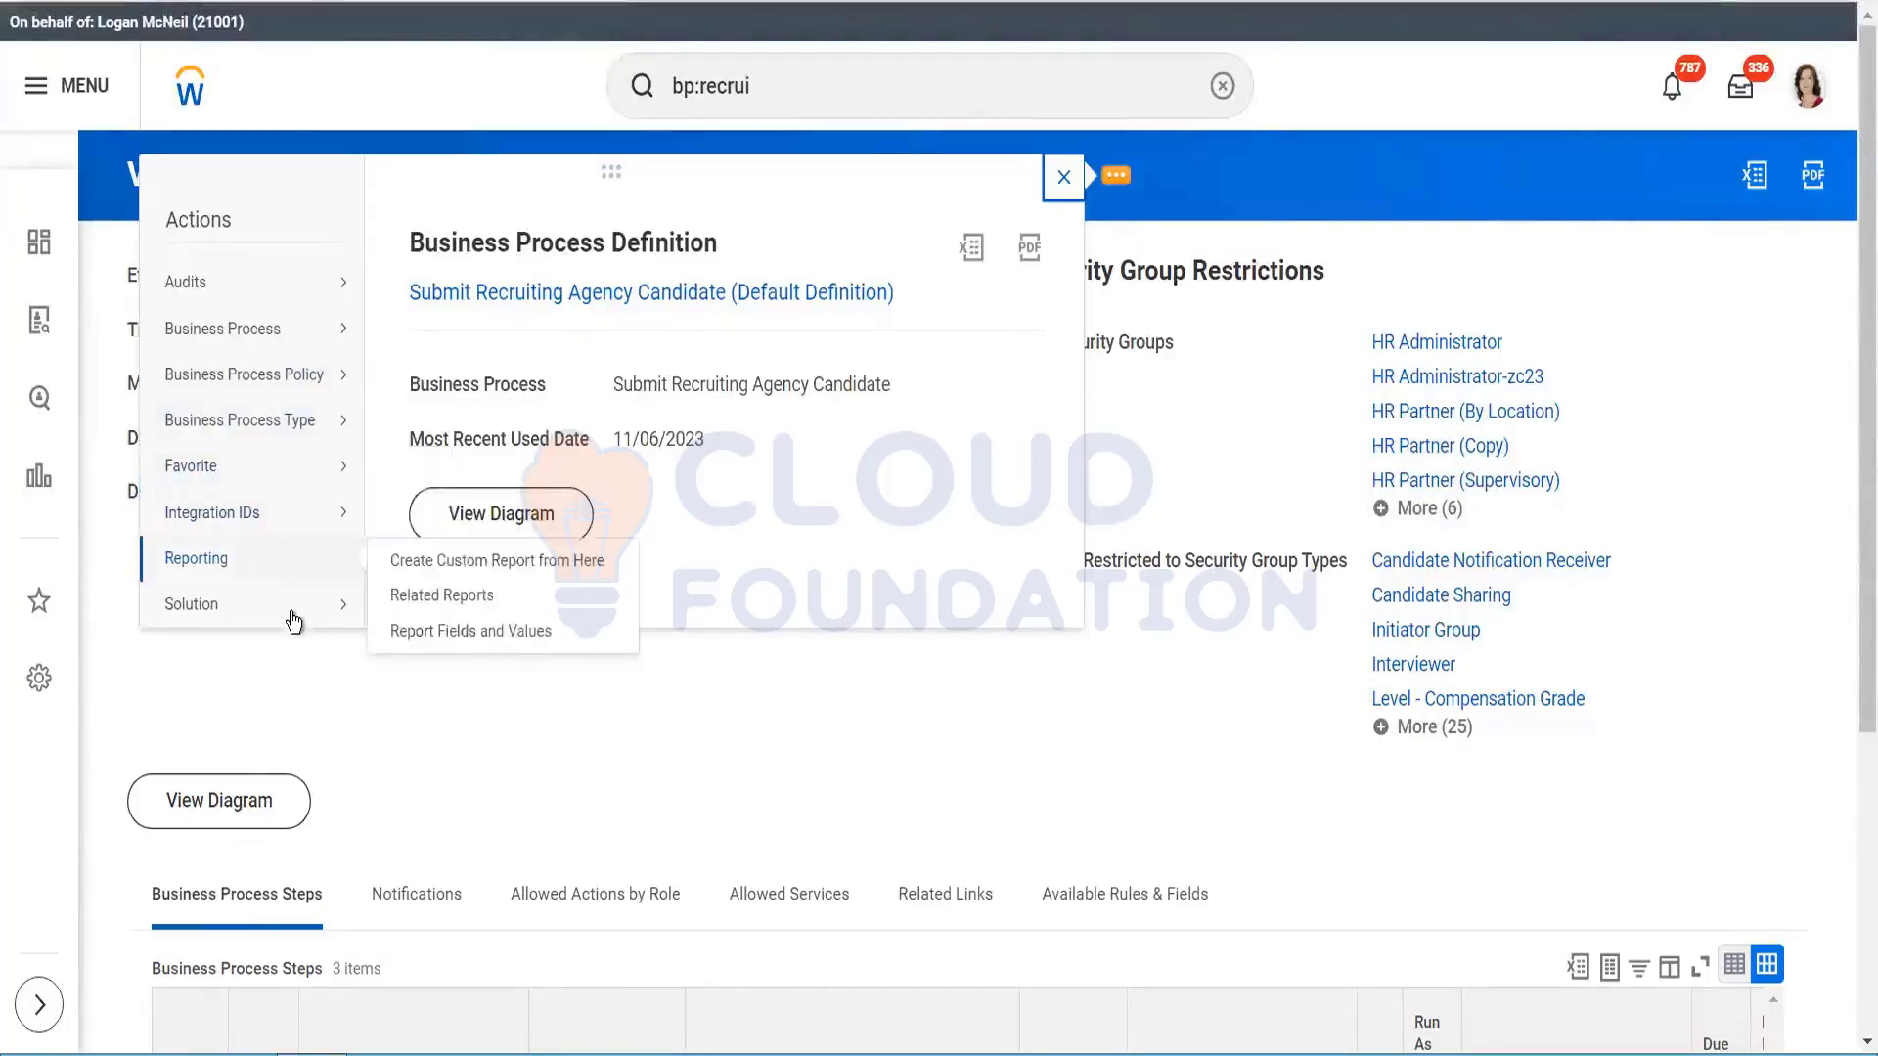
mouse_move(311, 432)
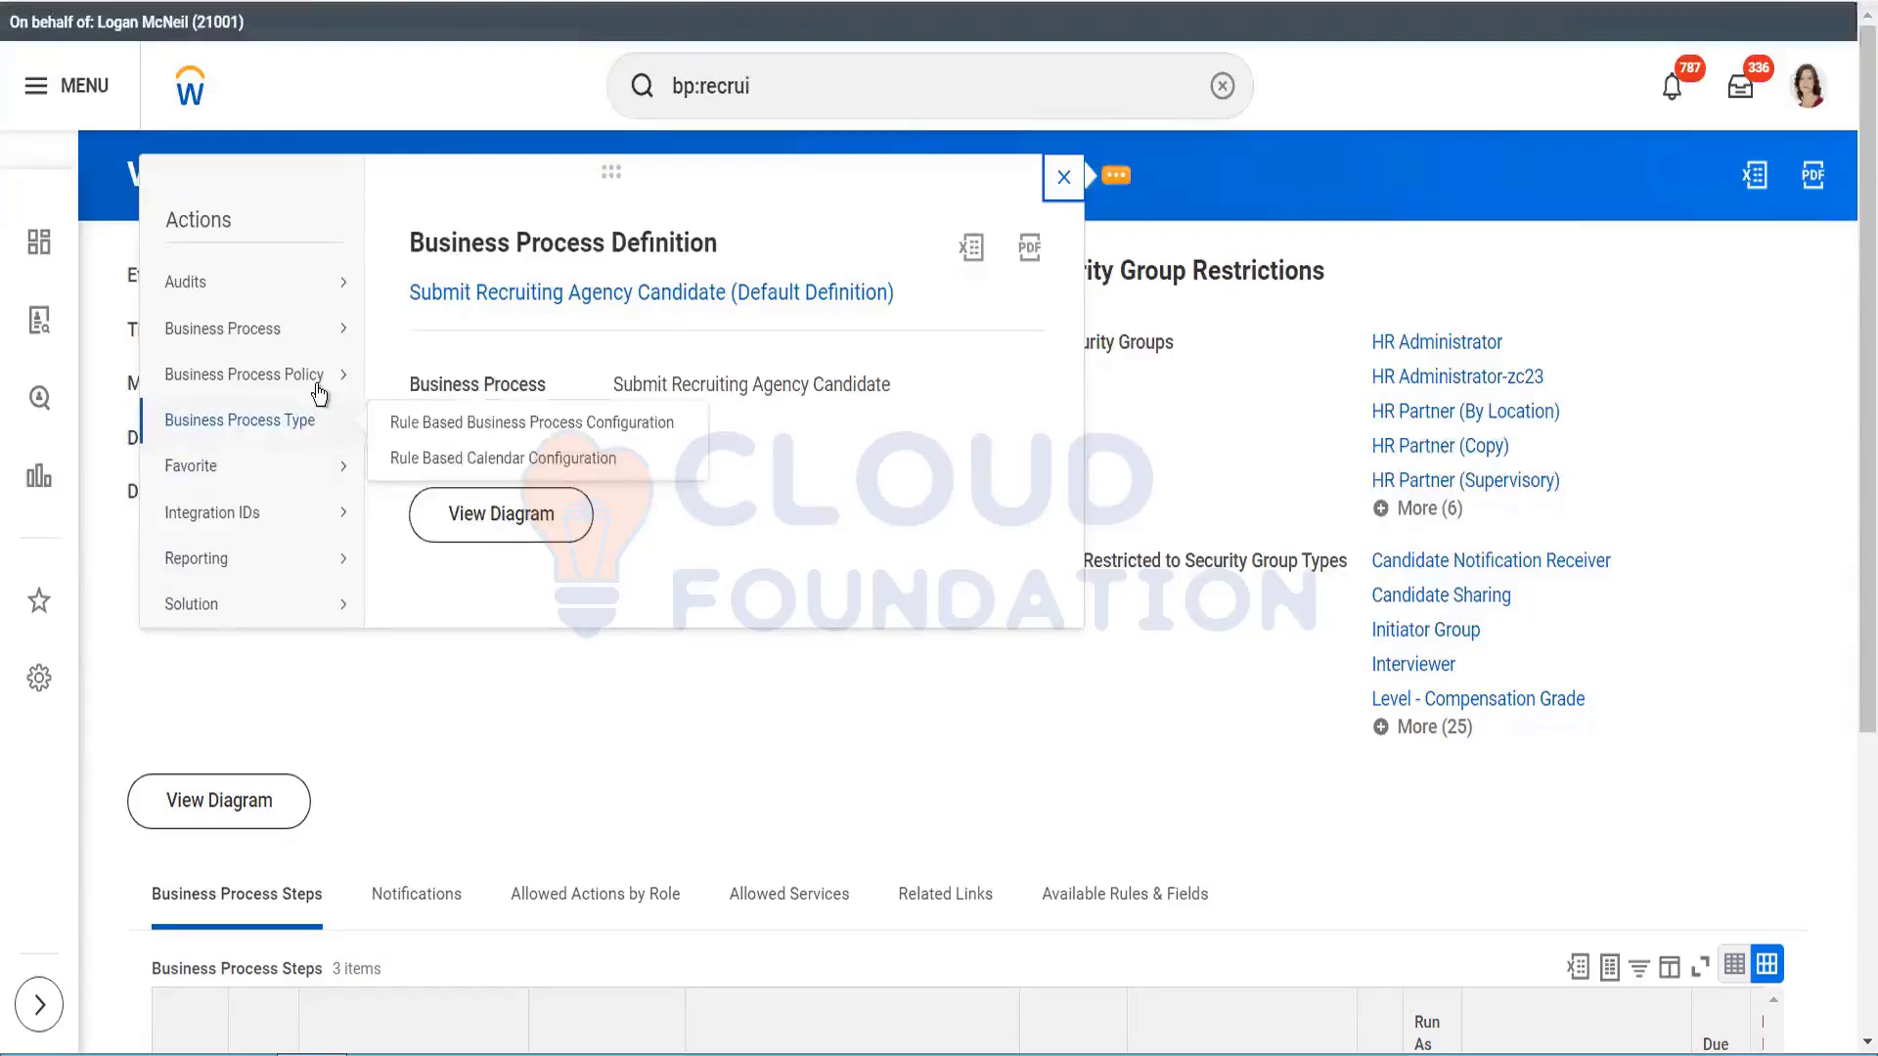
mouse_move(288, 614)
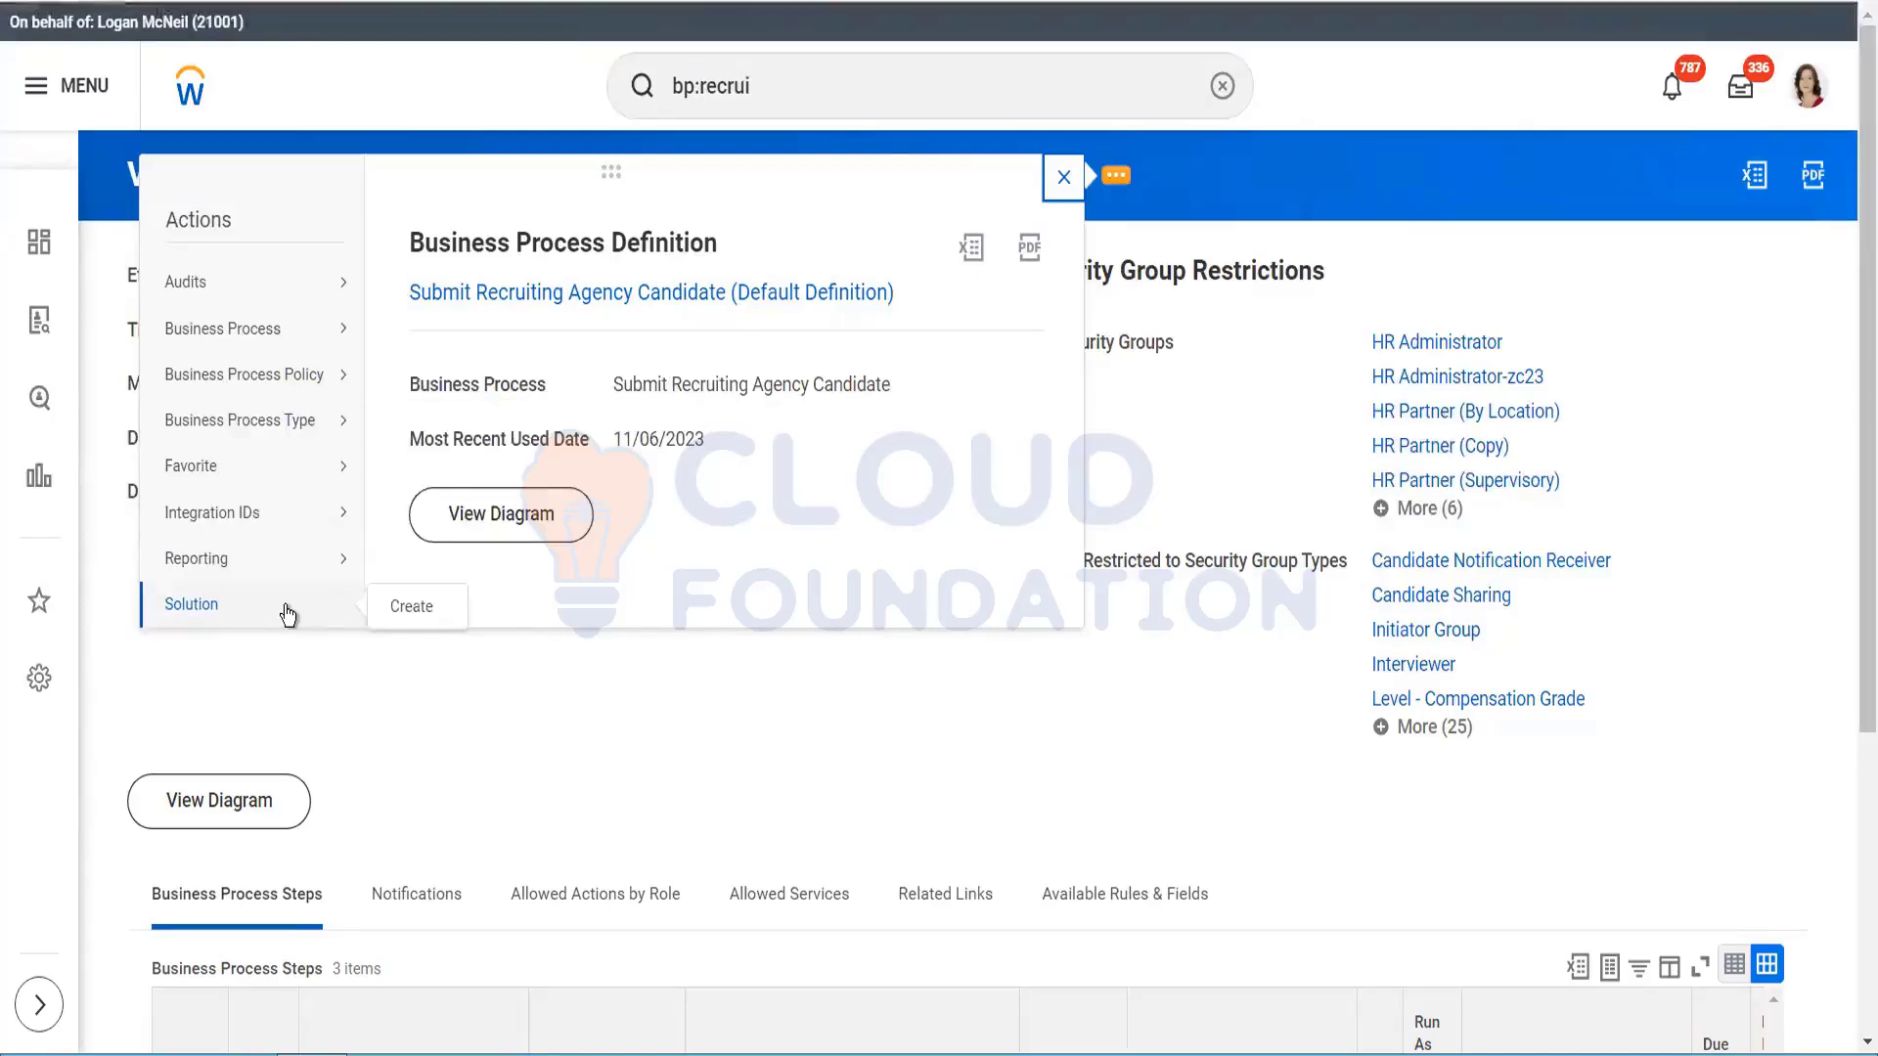
Step: Open Solution > Create, scroll the Create Solution form, and leave it unsaved
left_click(392, 605)
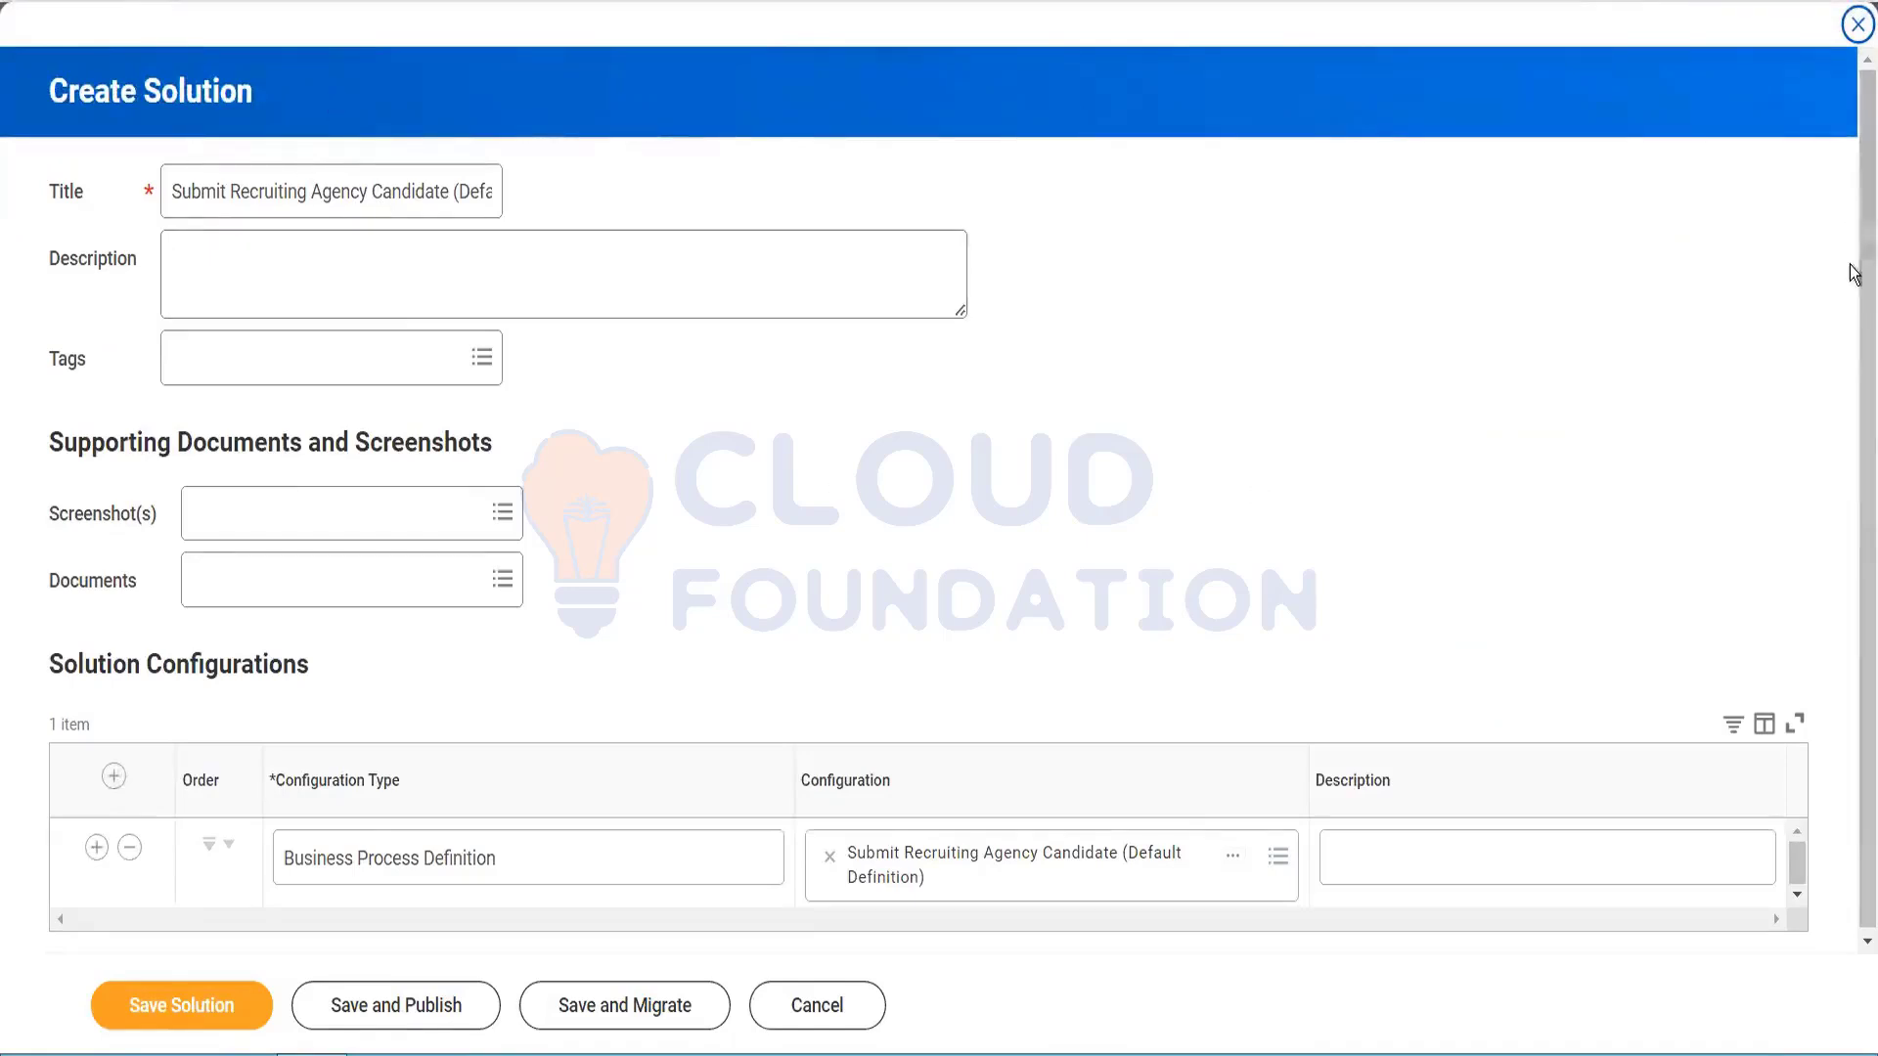
left_click_drag(1849, 601, 1847, 618)
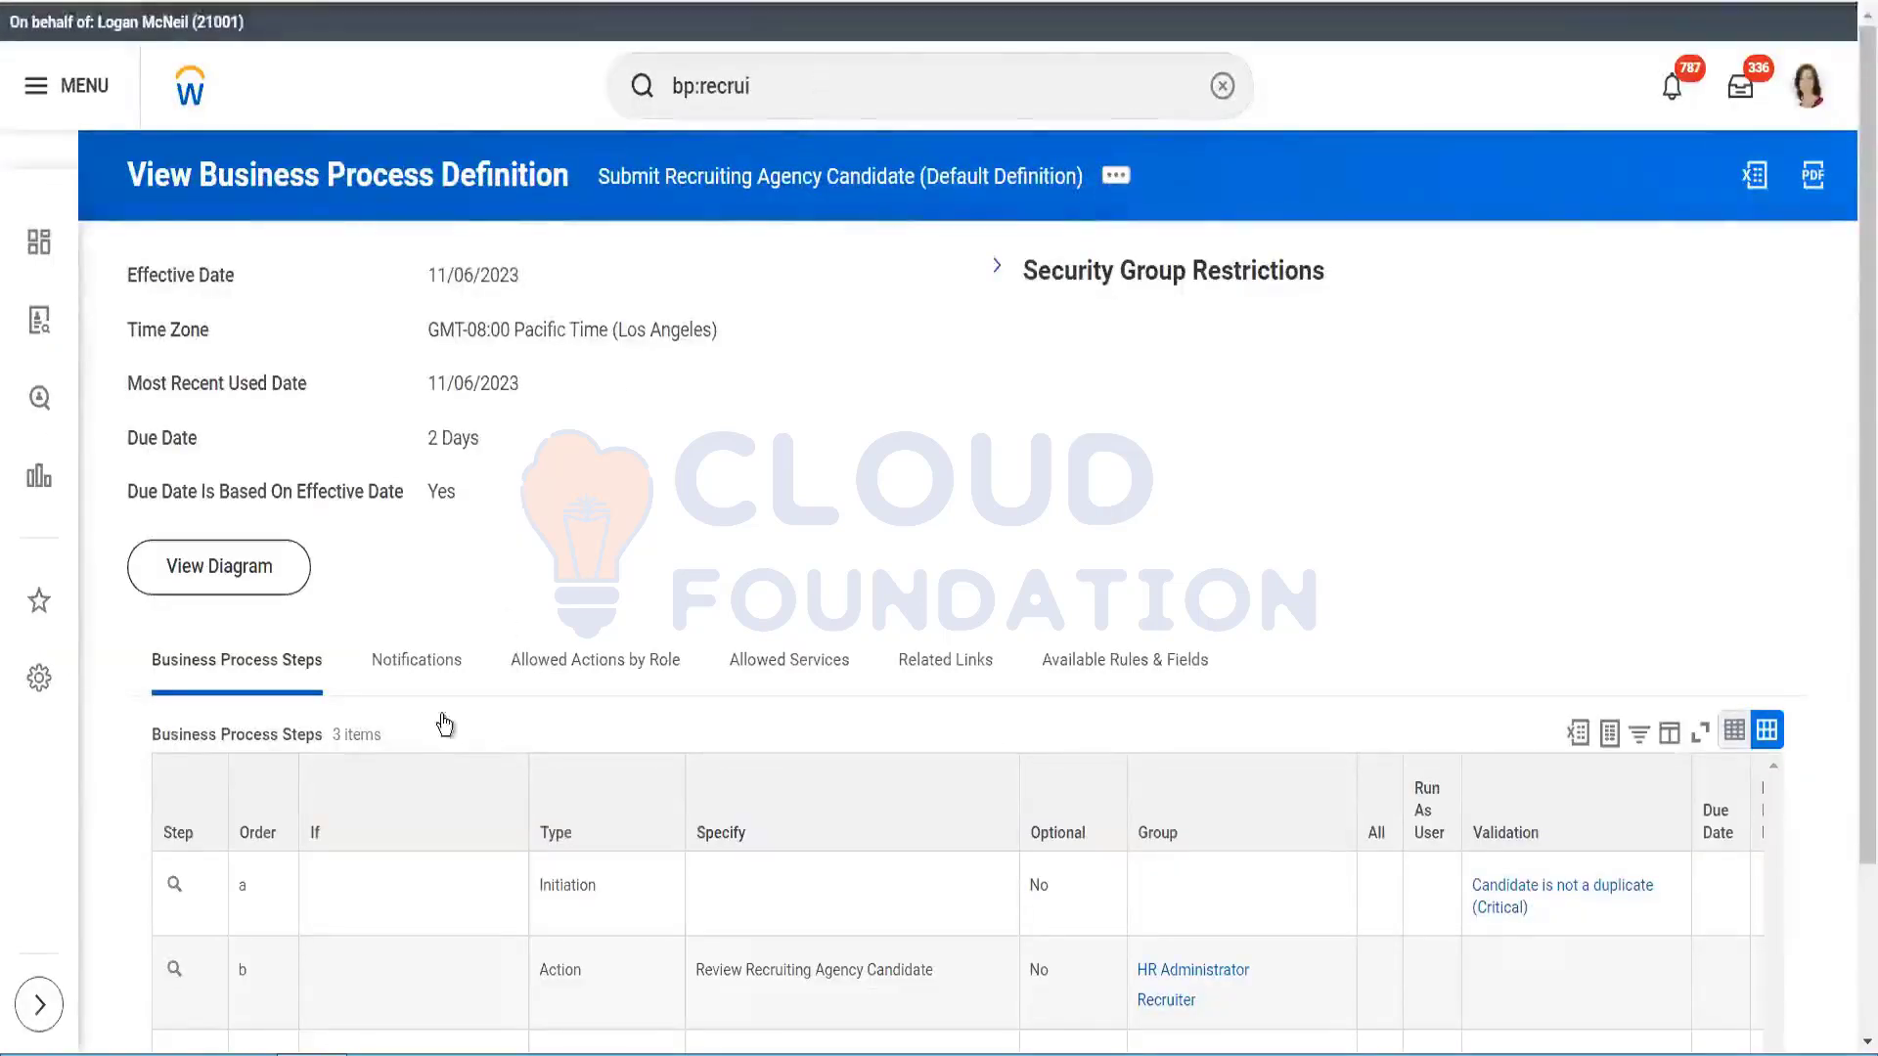
Step: Review the definition's Allowed Actions by Role and Allowed Services
left_click(623, 661)
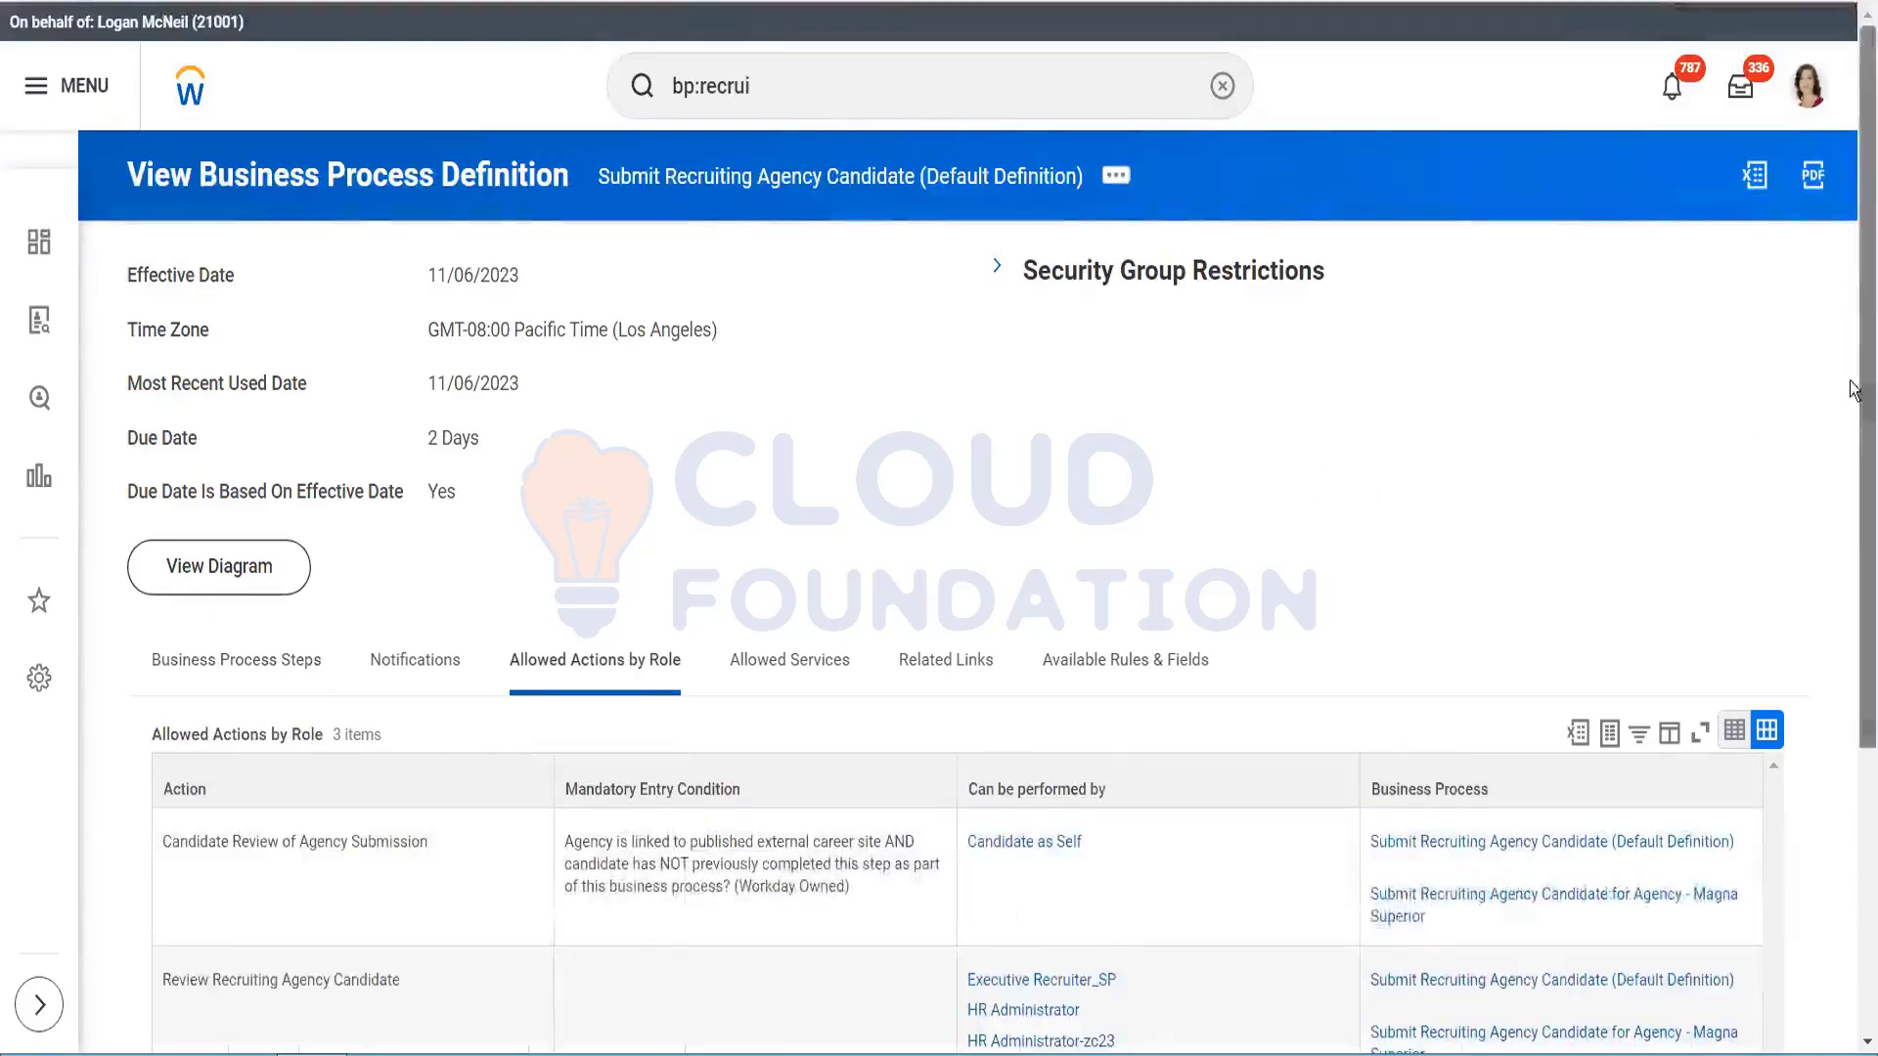
left_click_drag(1851, 298, 1851, 460)
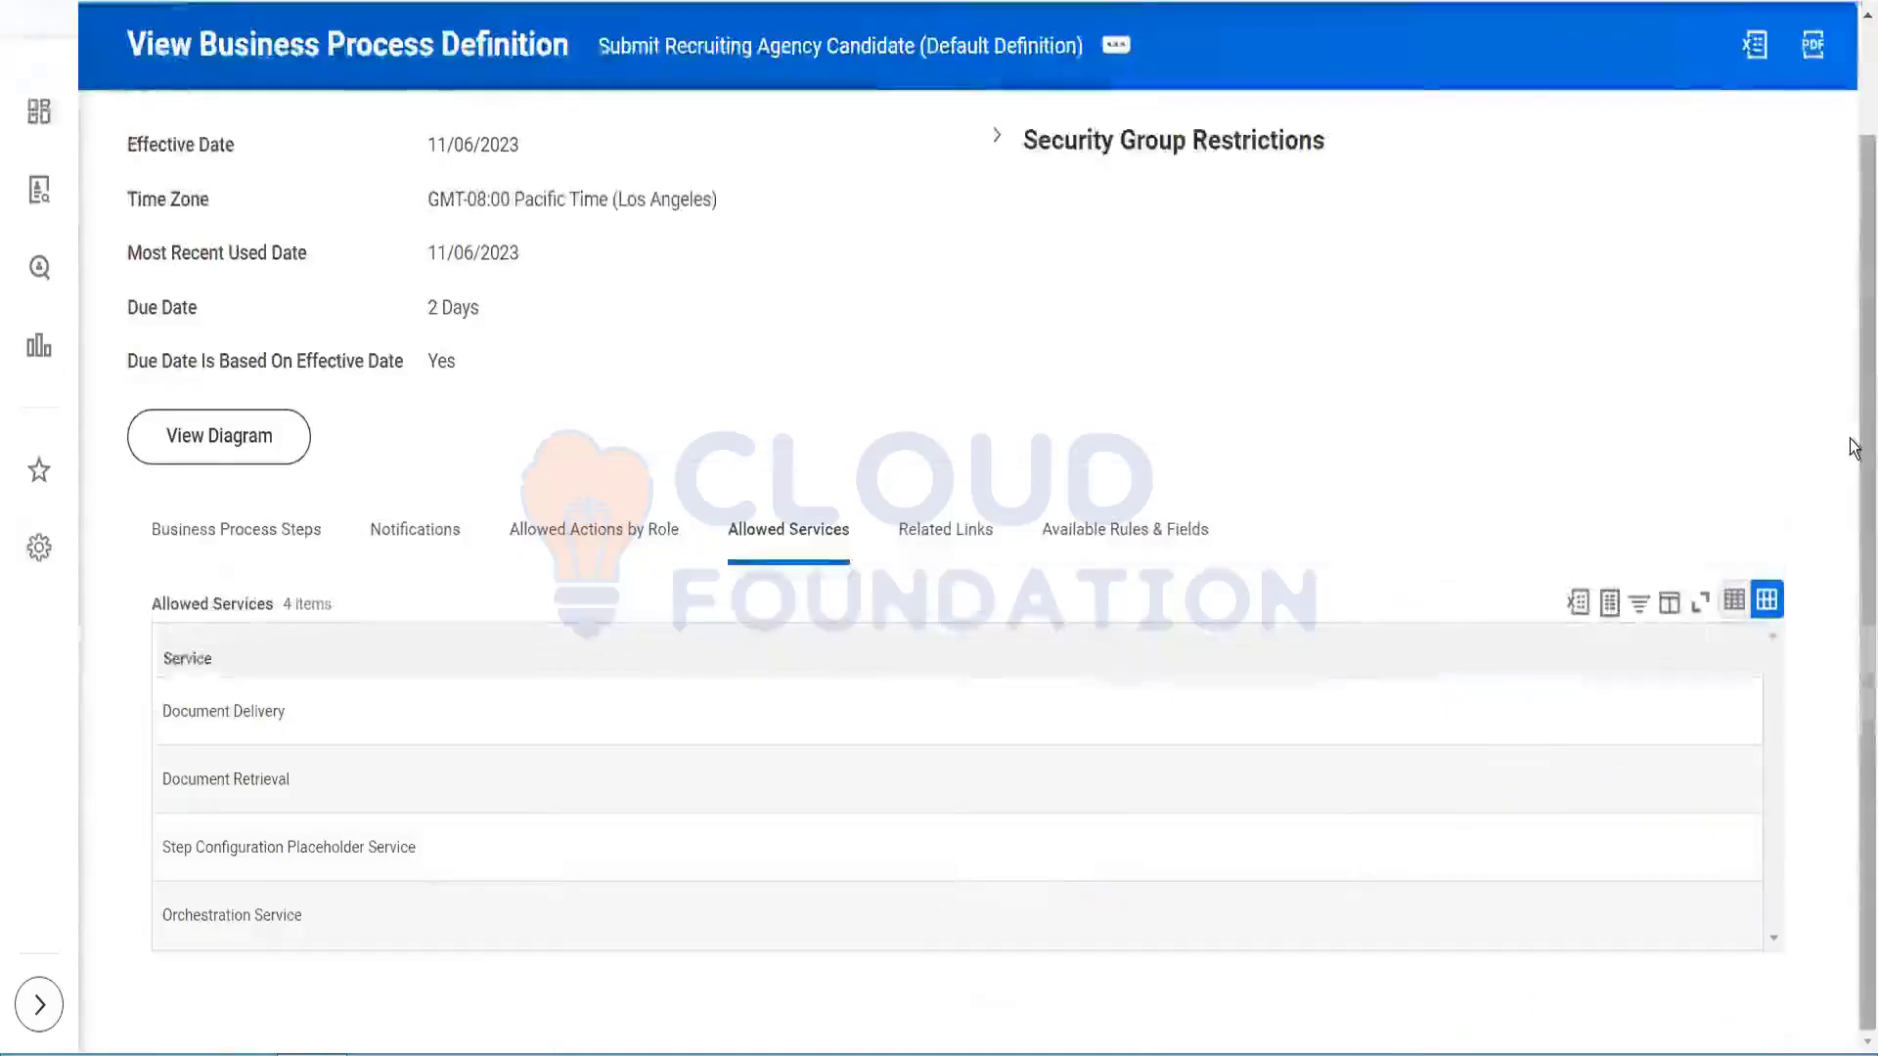
left_click_drag(1851, 442, 1811, 286)
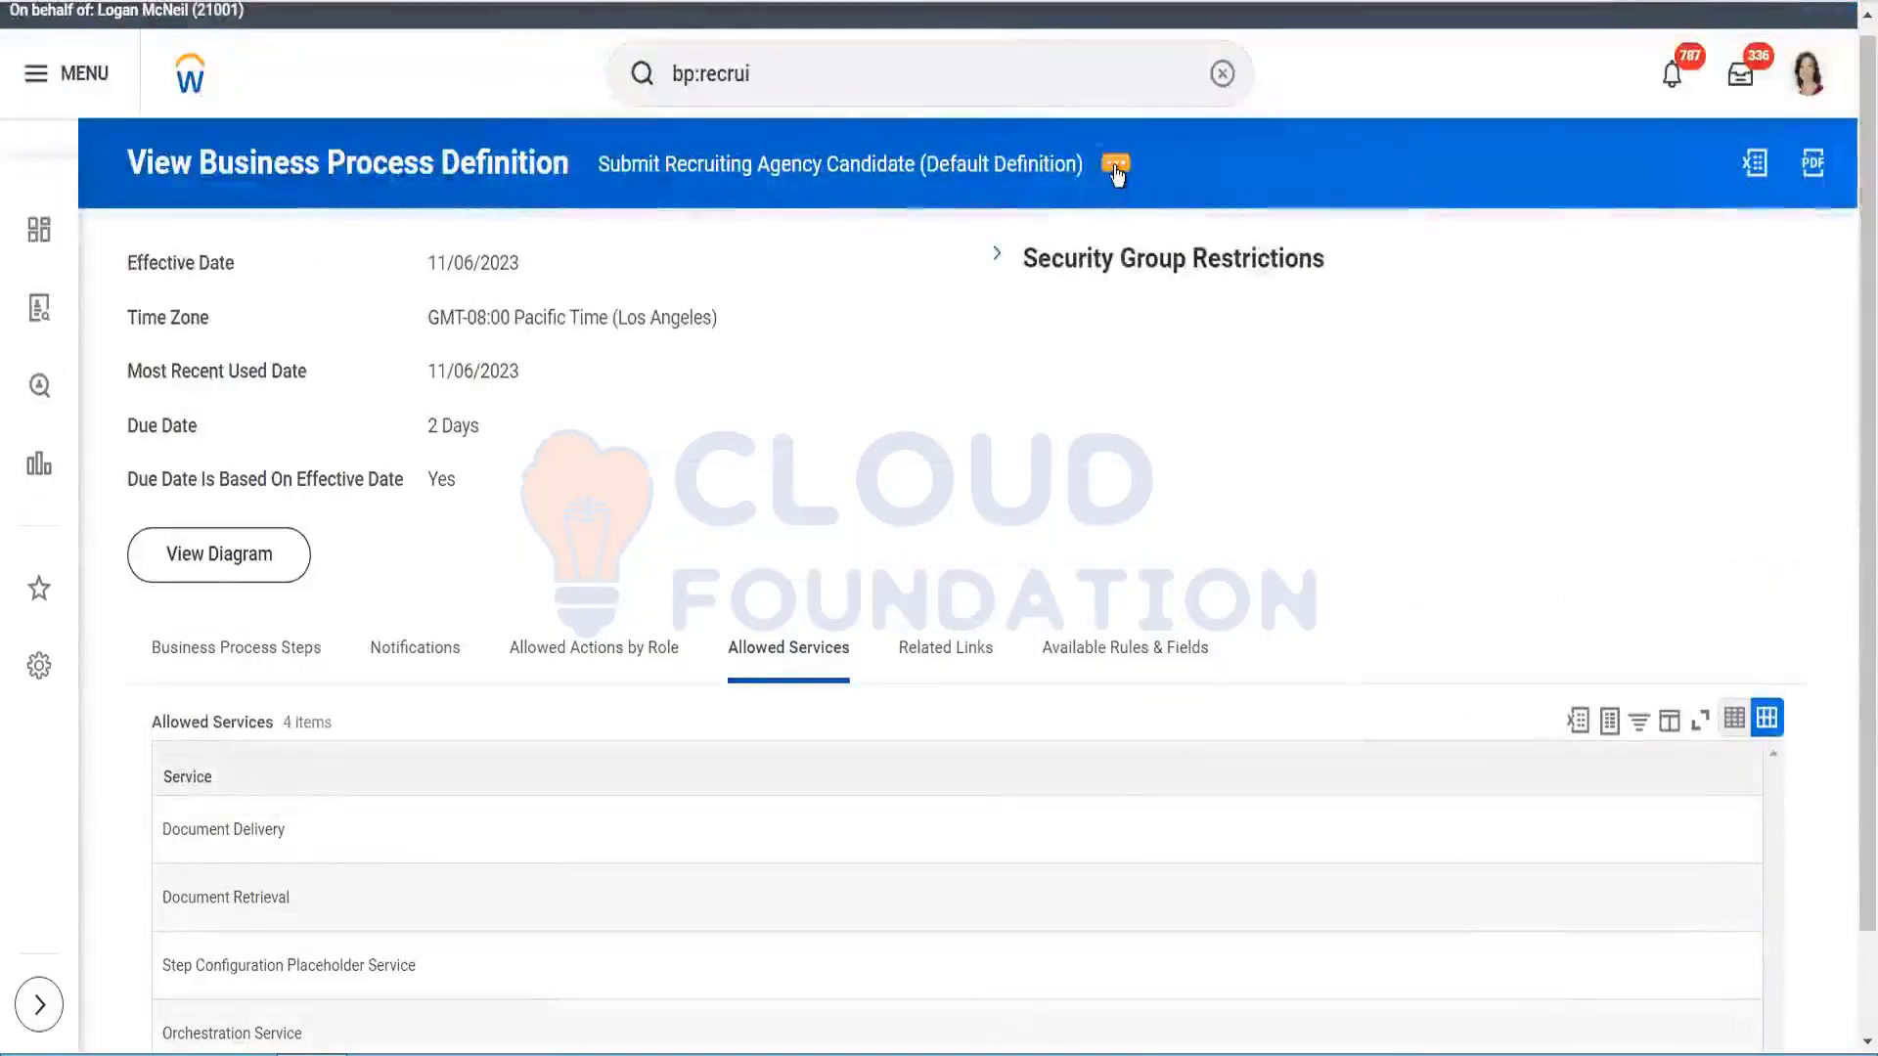
Step: Open Copy or Link Business Process Definition from the definition's Business Process actions
left_click(1116, 167)
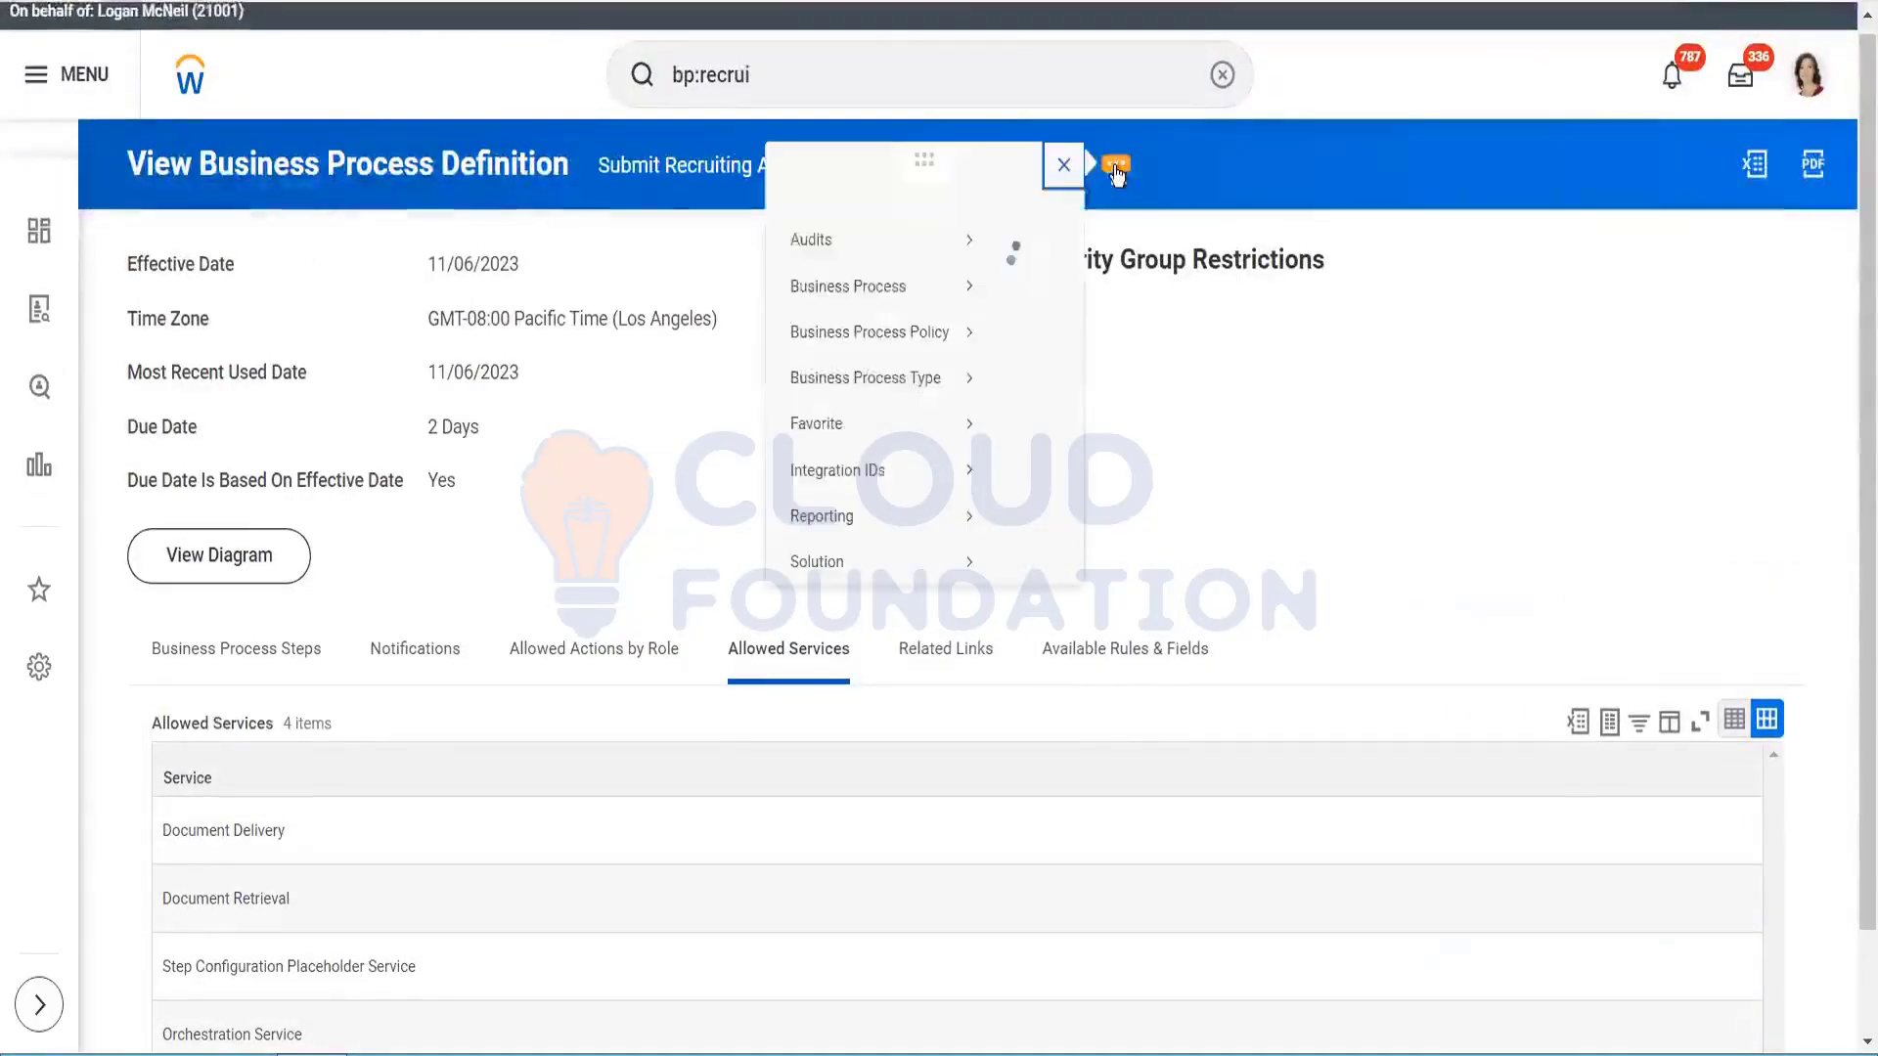
mouse_move(308, 318)
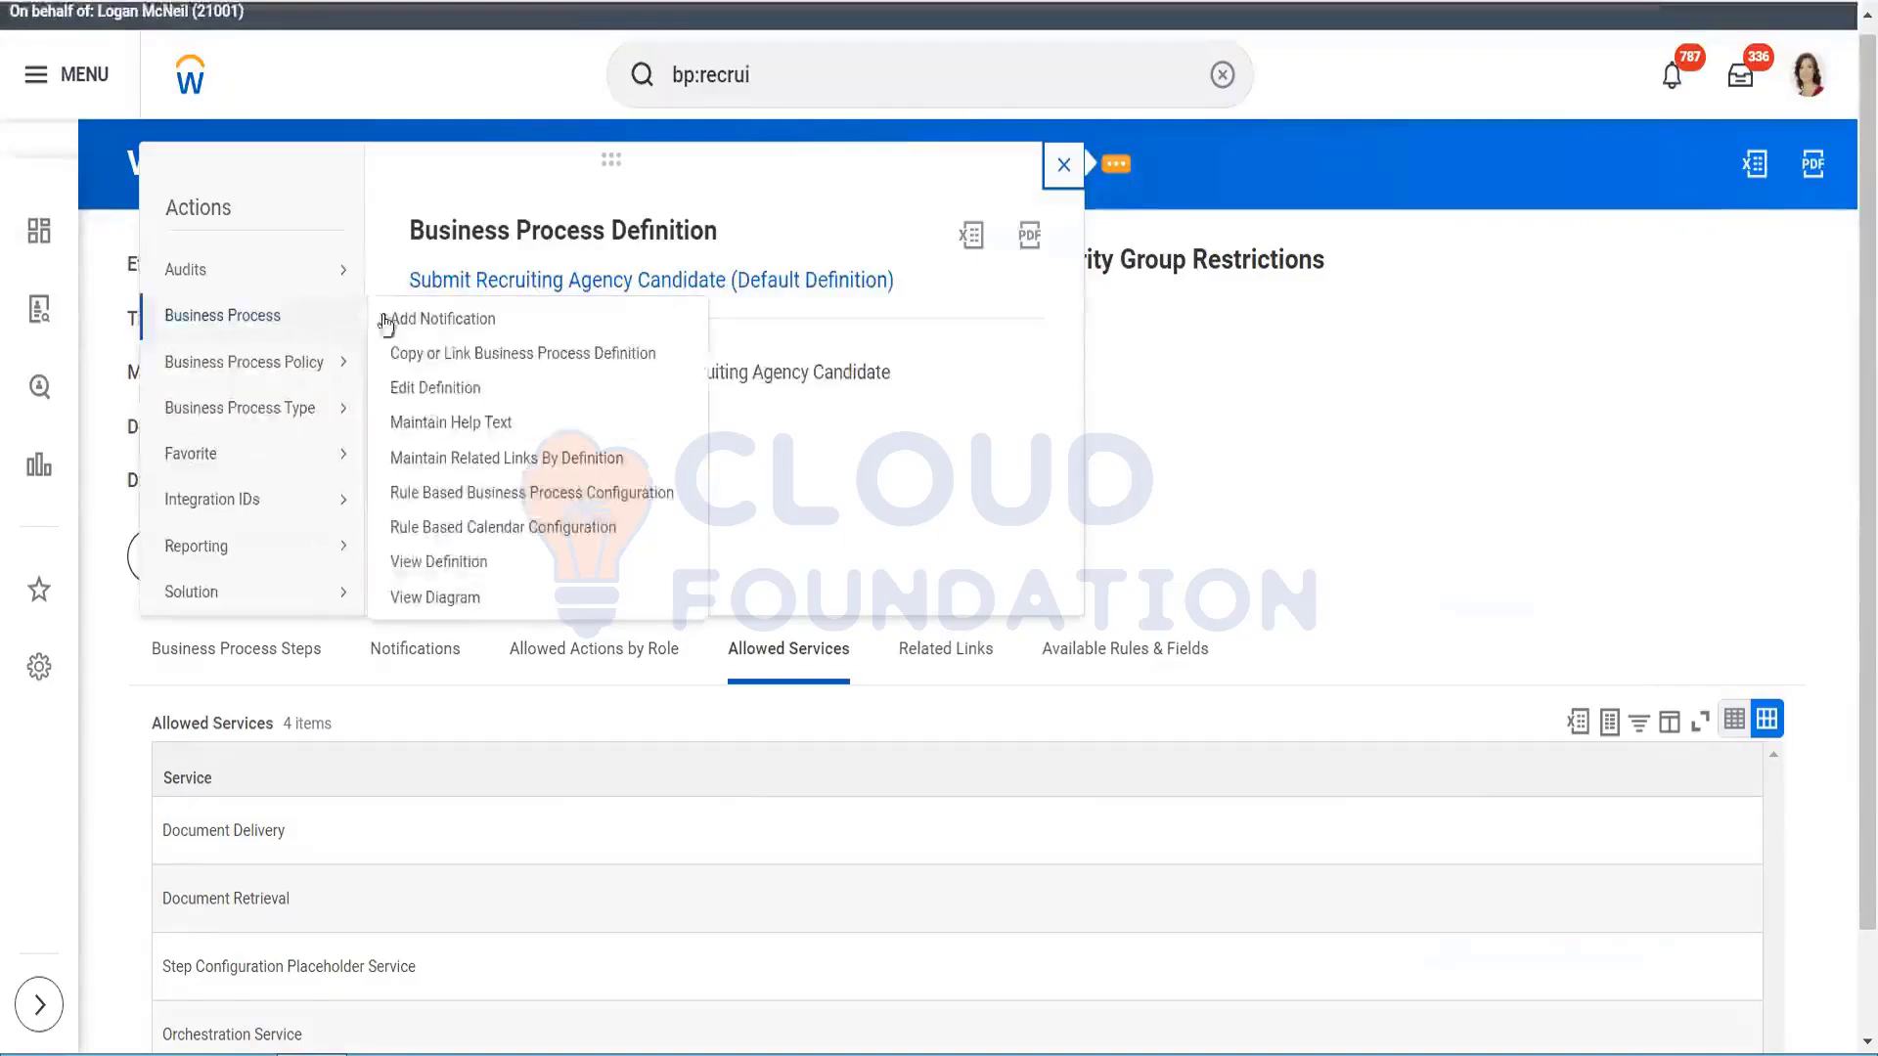
left_click(439, 359)
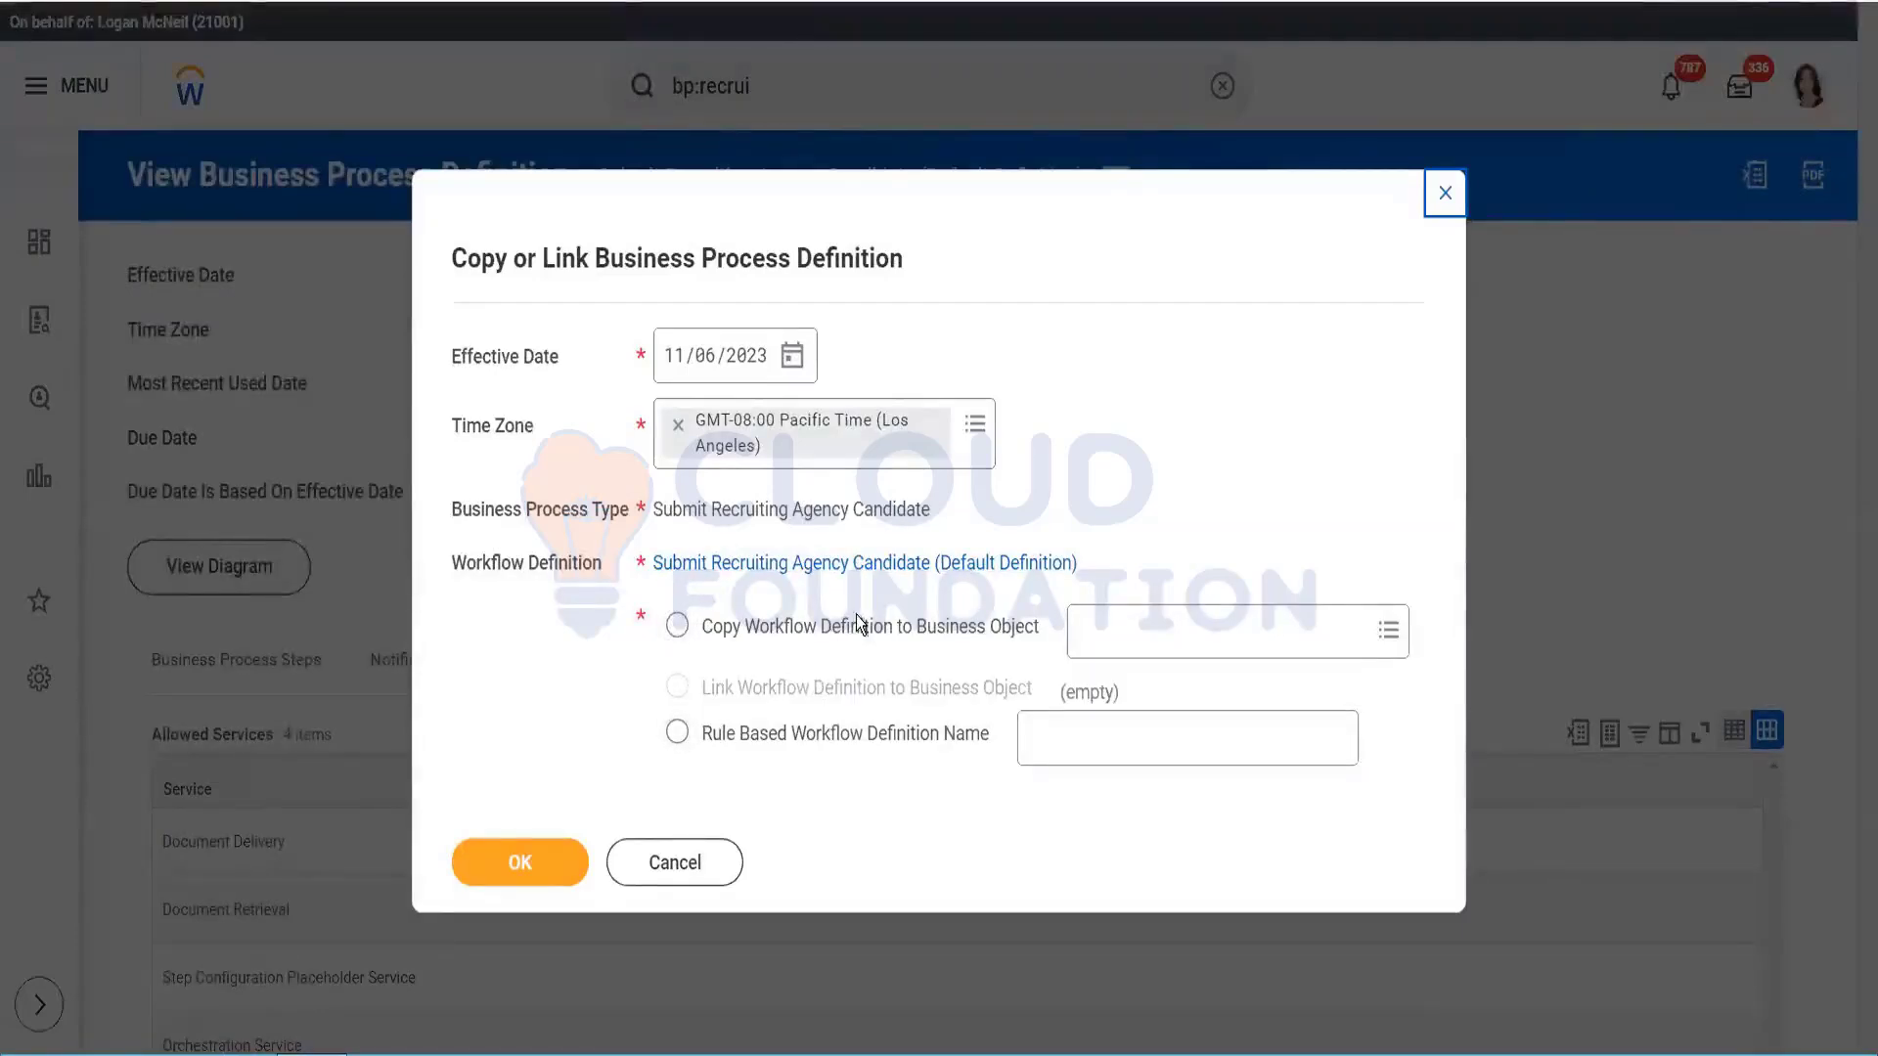
Step: Choose Copy Workflow Definition to Business Object and search for a 'super' target object
left_click(861, 626)
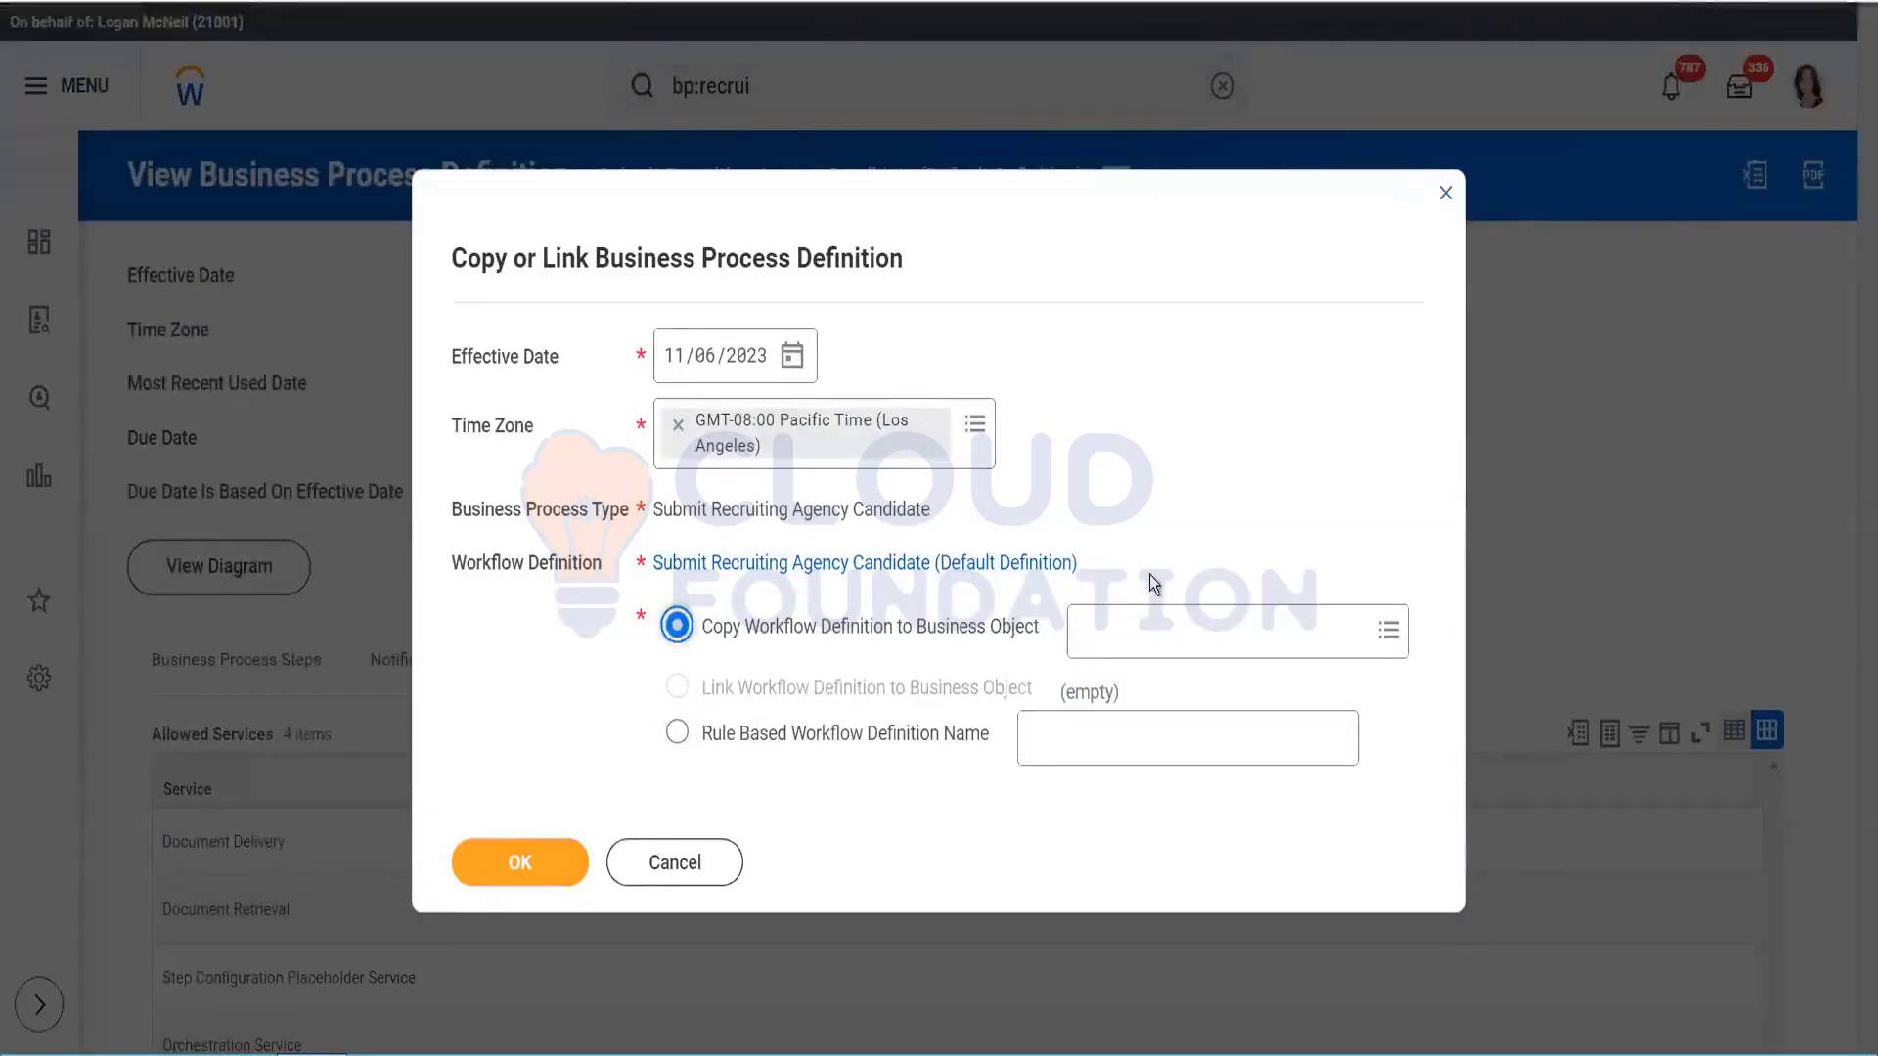
left_click(1154, 629)
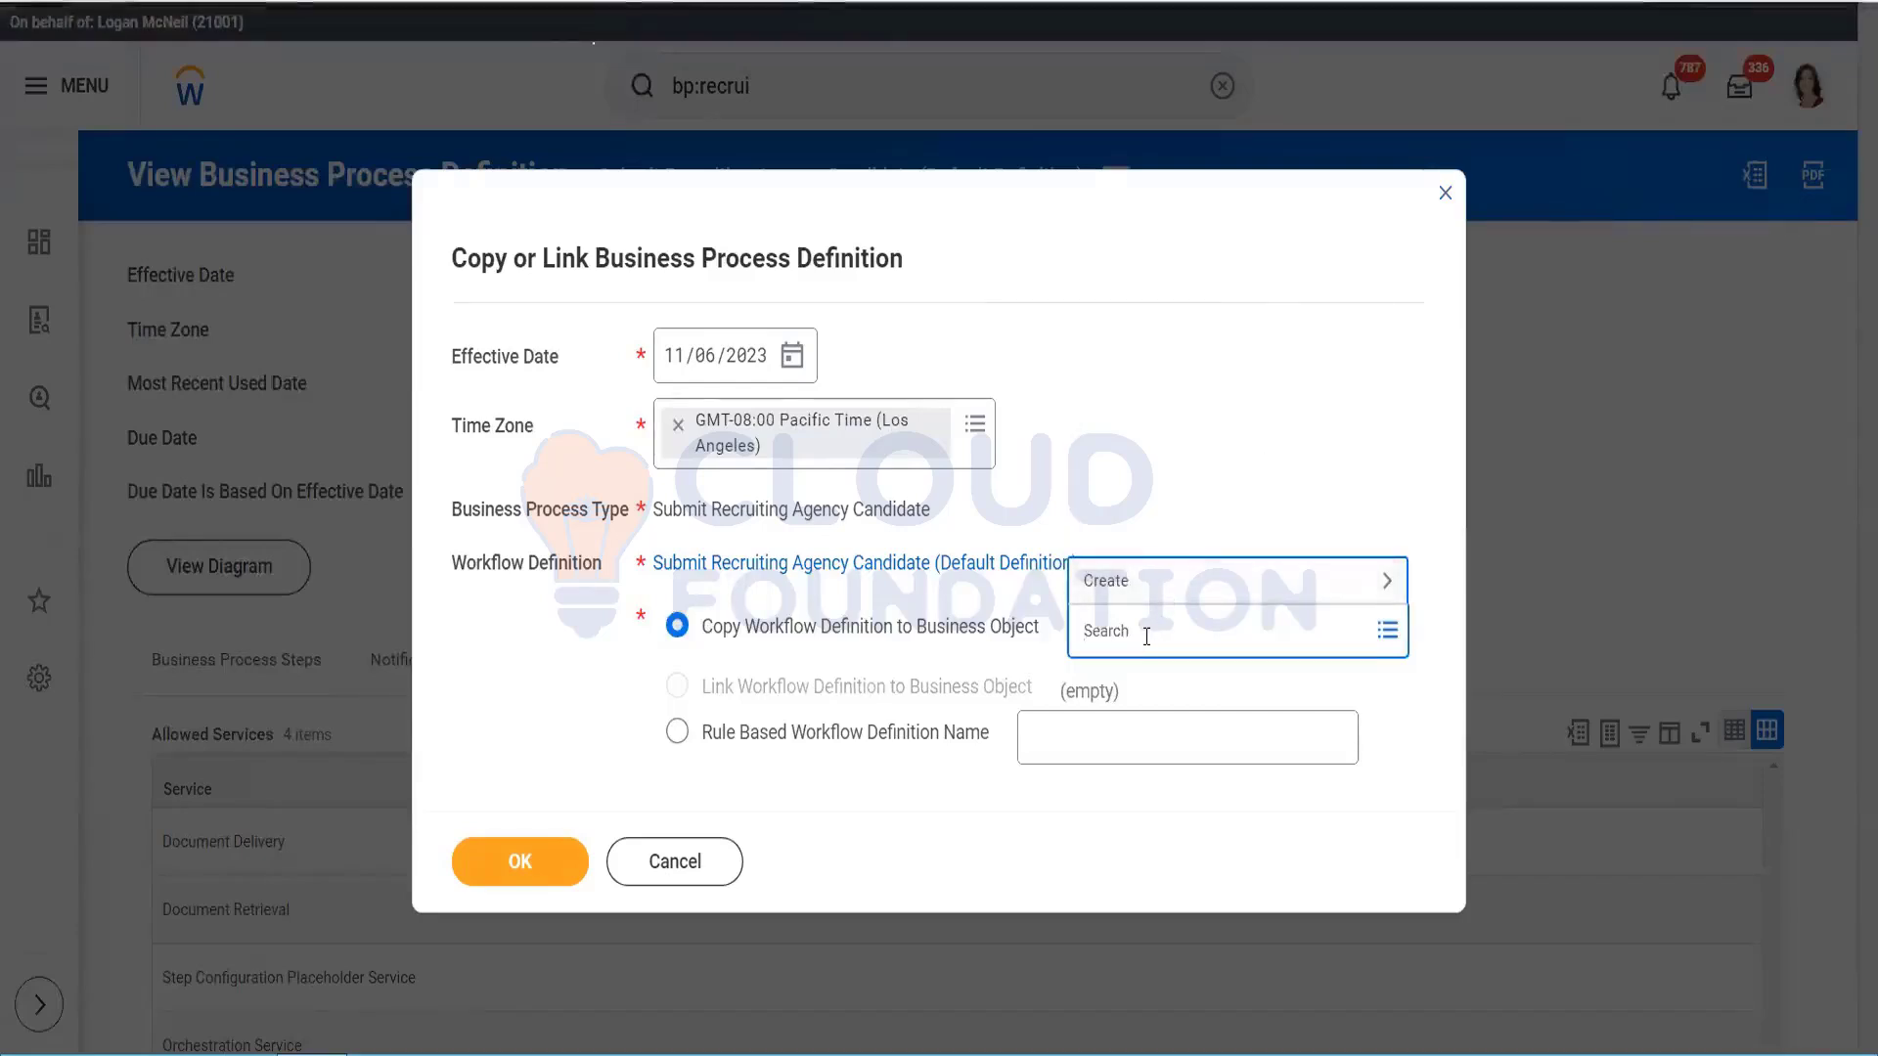
type("superc")
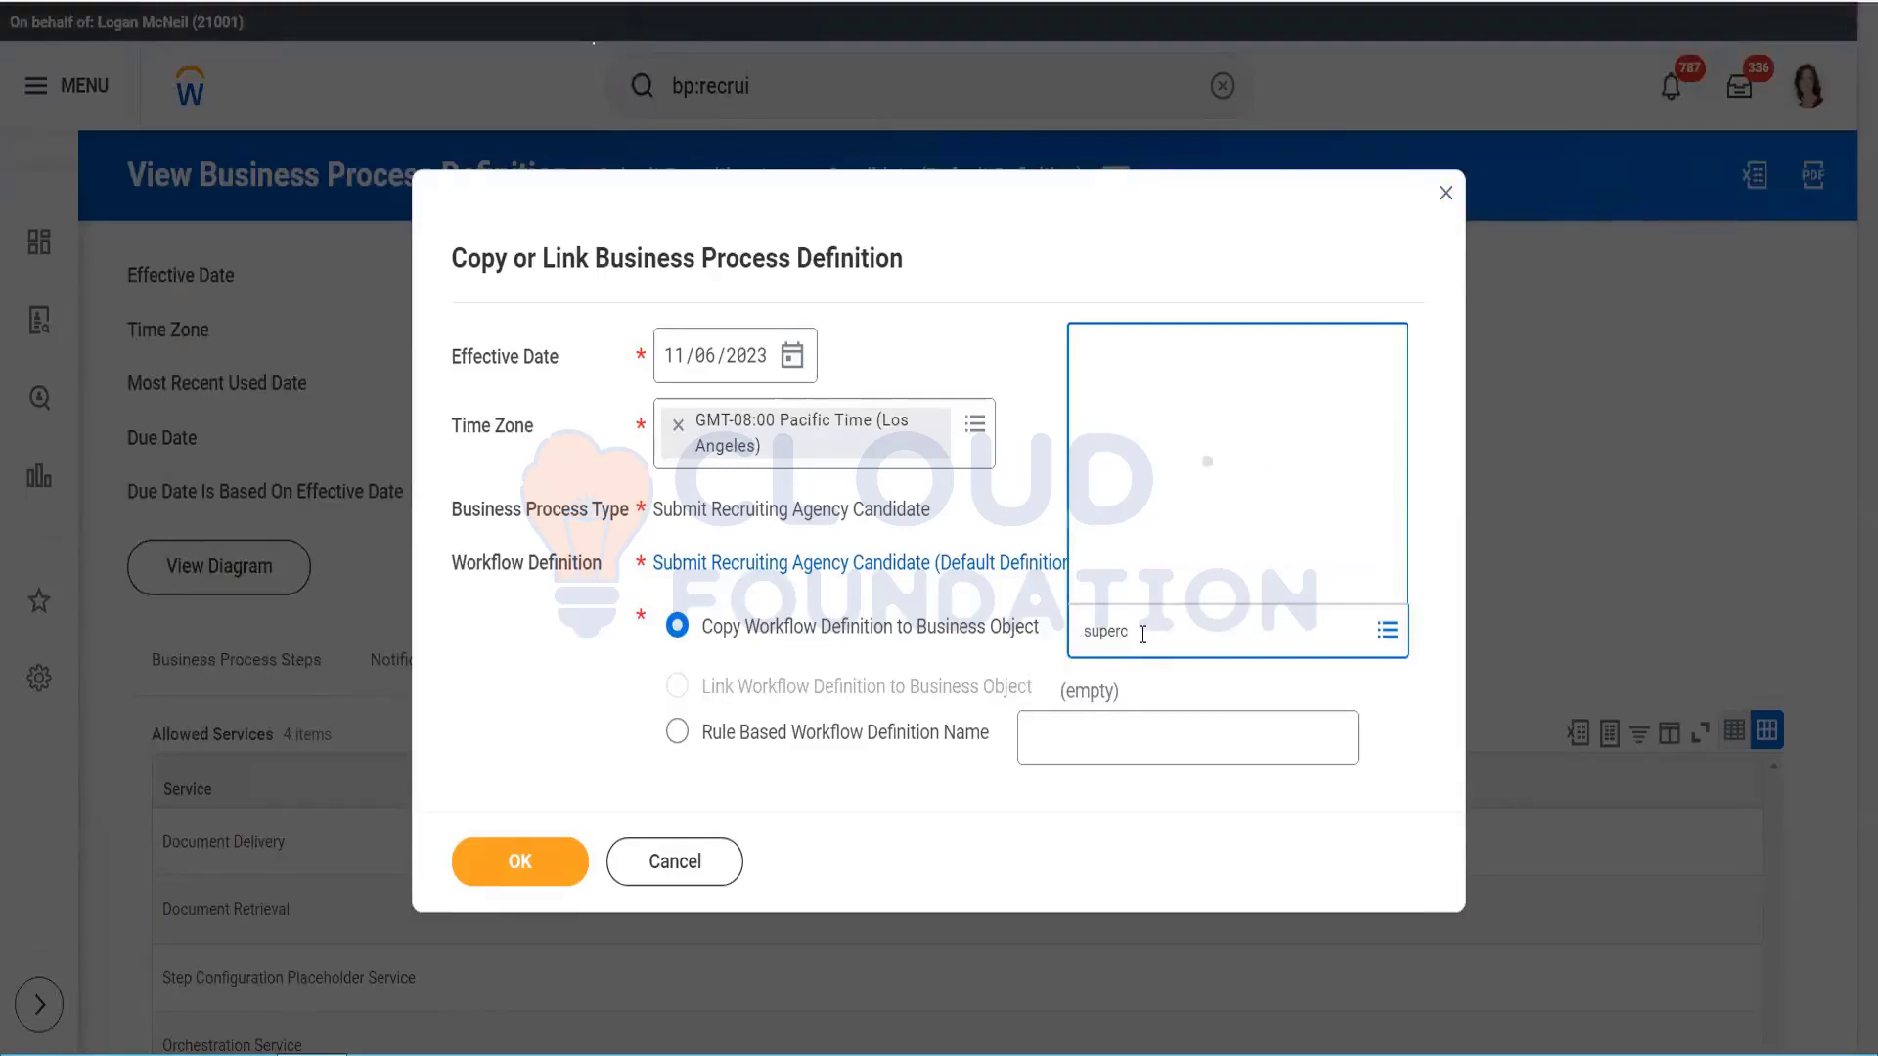
key("BackSpace")
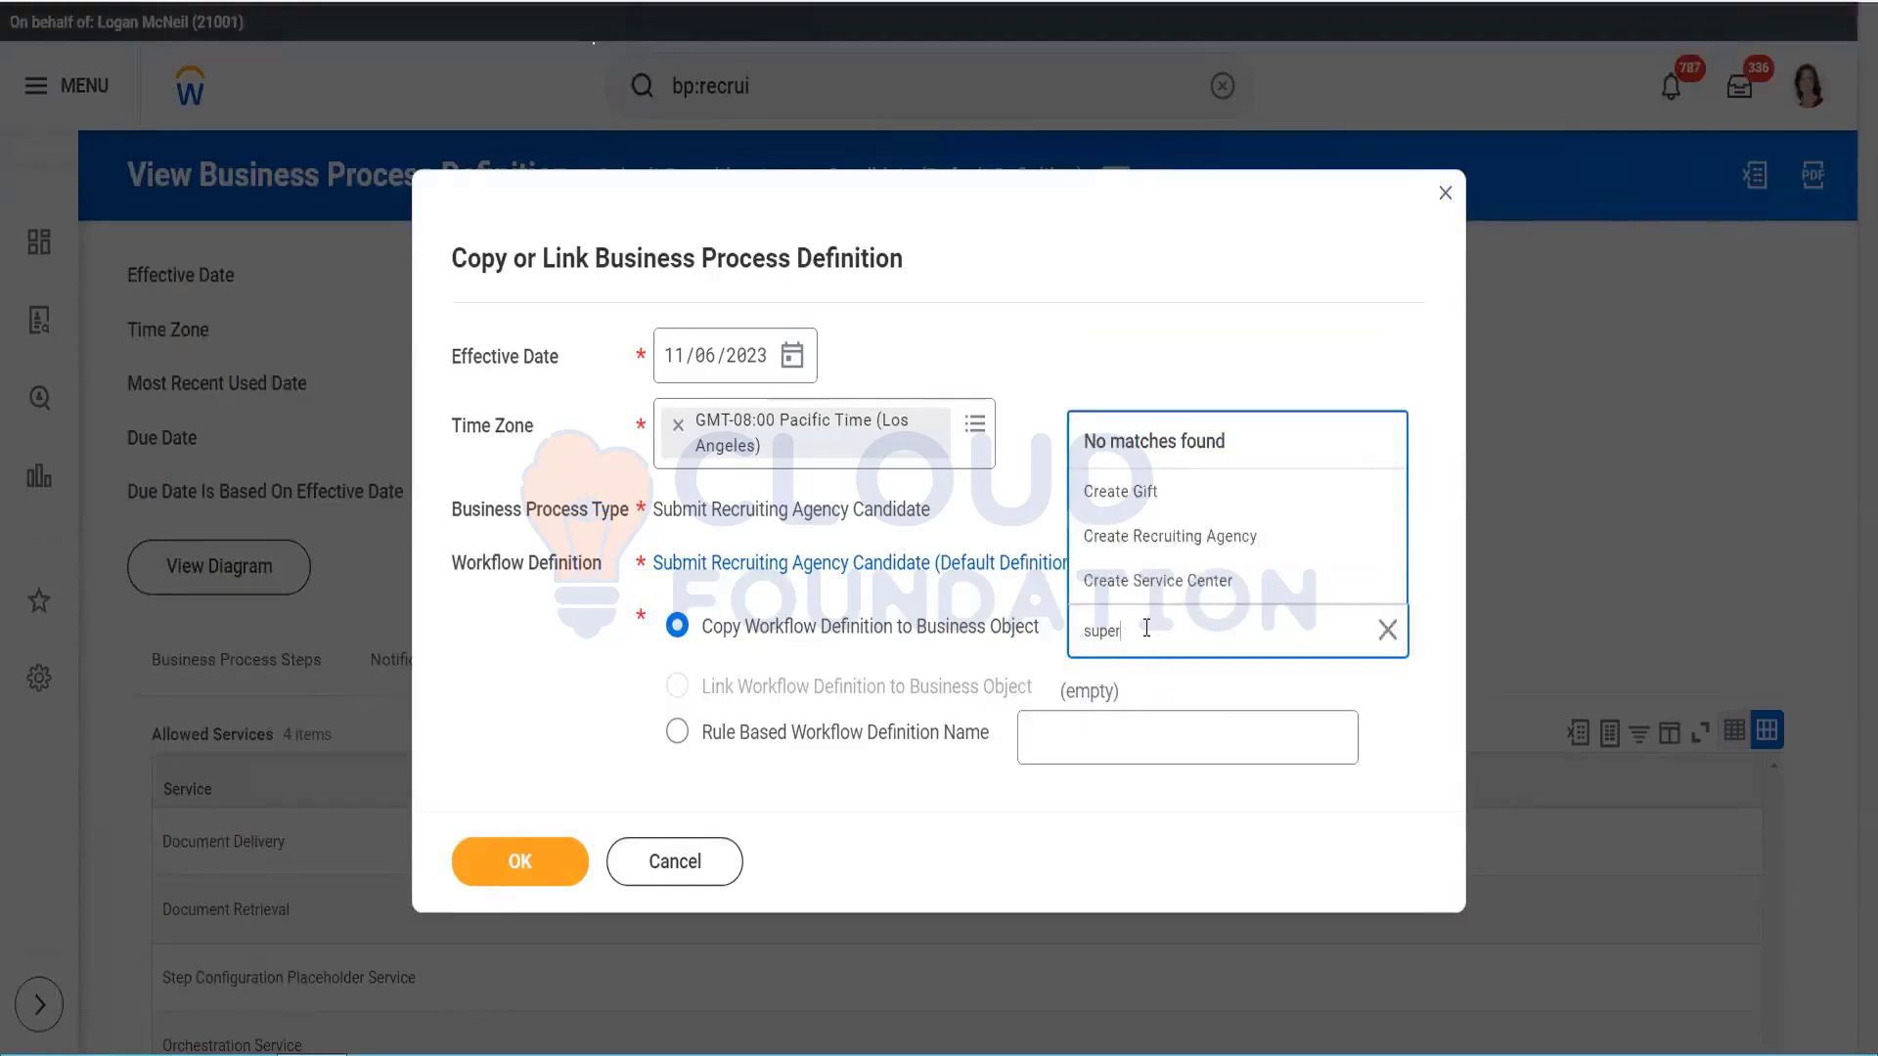
key("Return")
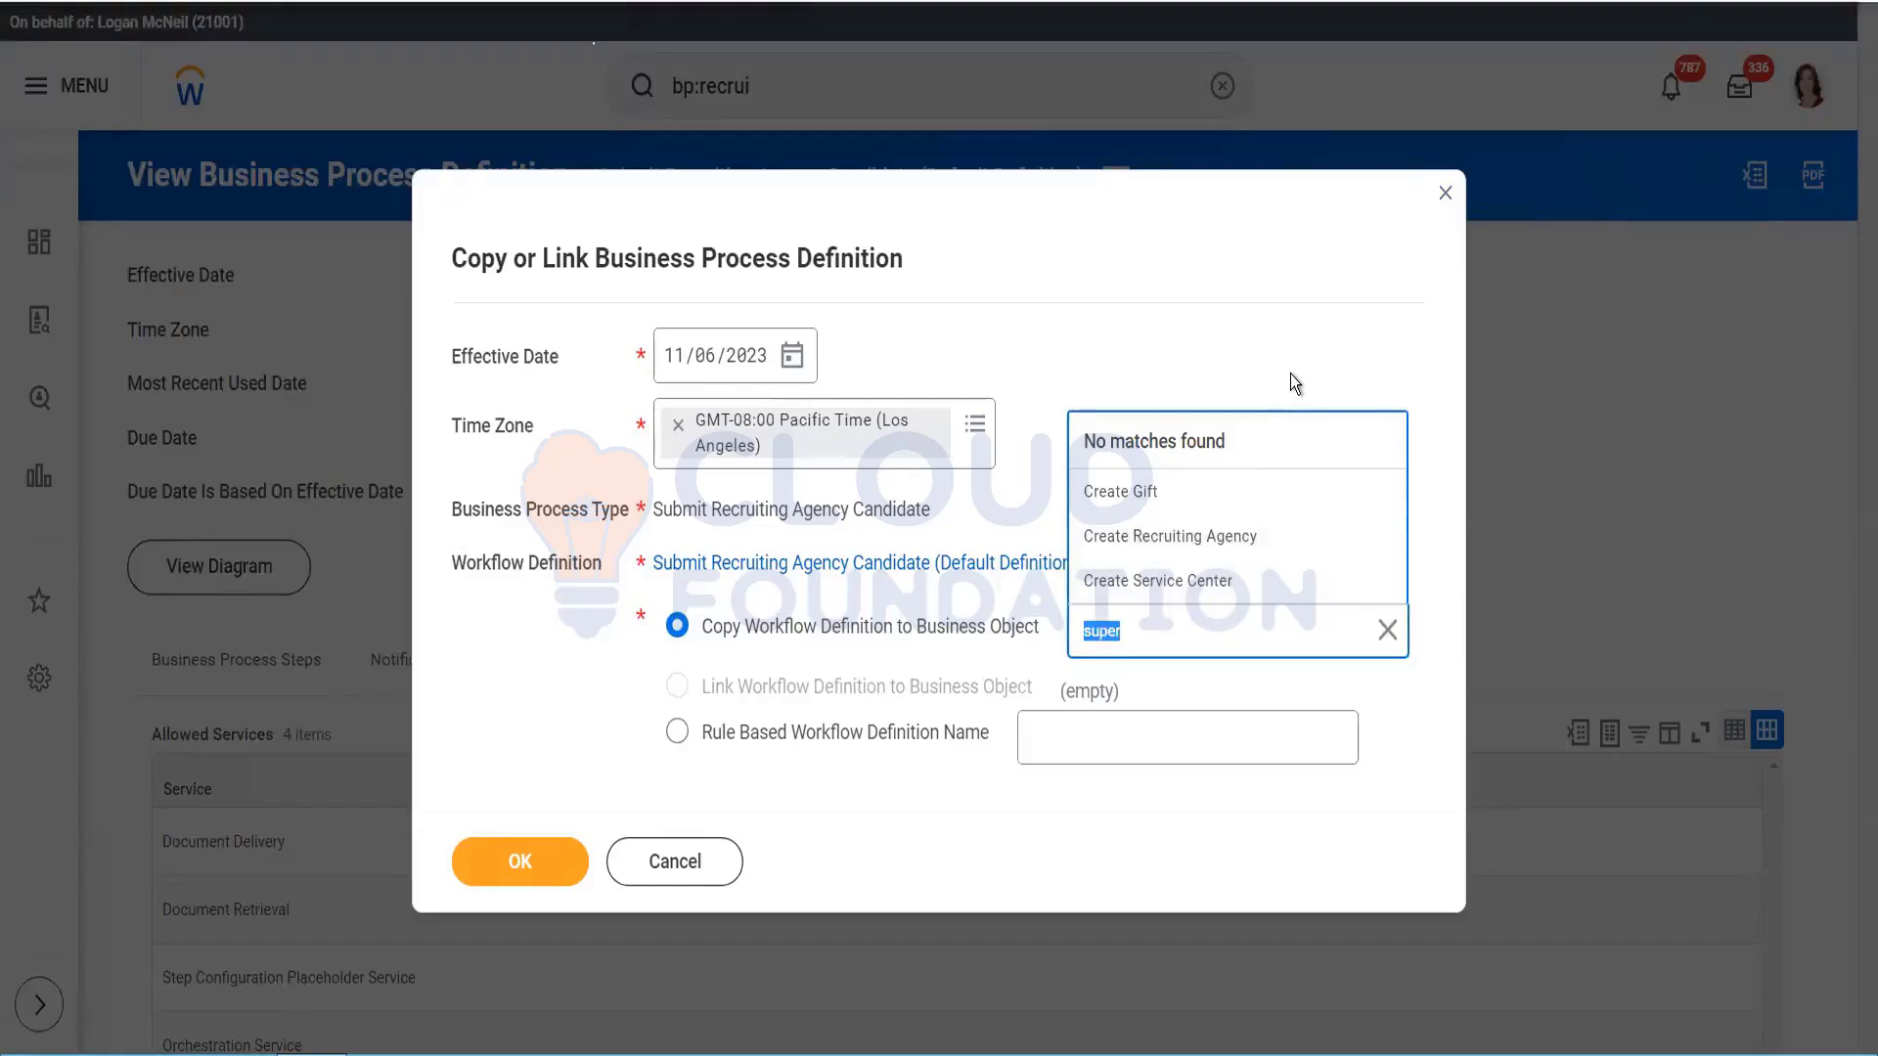
Step: Dismiss the 'No matches found' results, leaving the Business Object field empty
left_click(1152, 641)
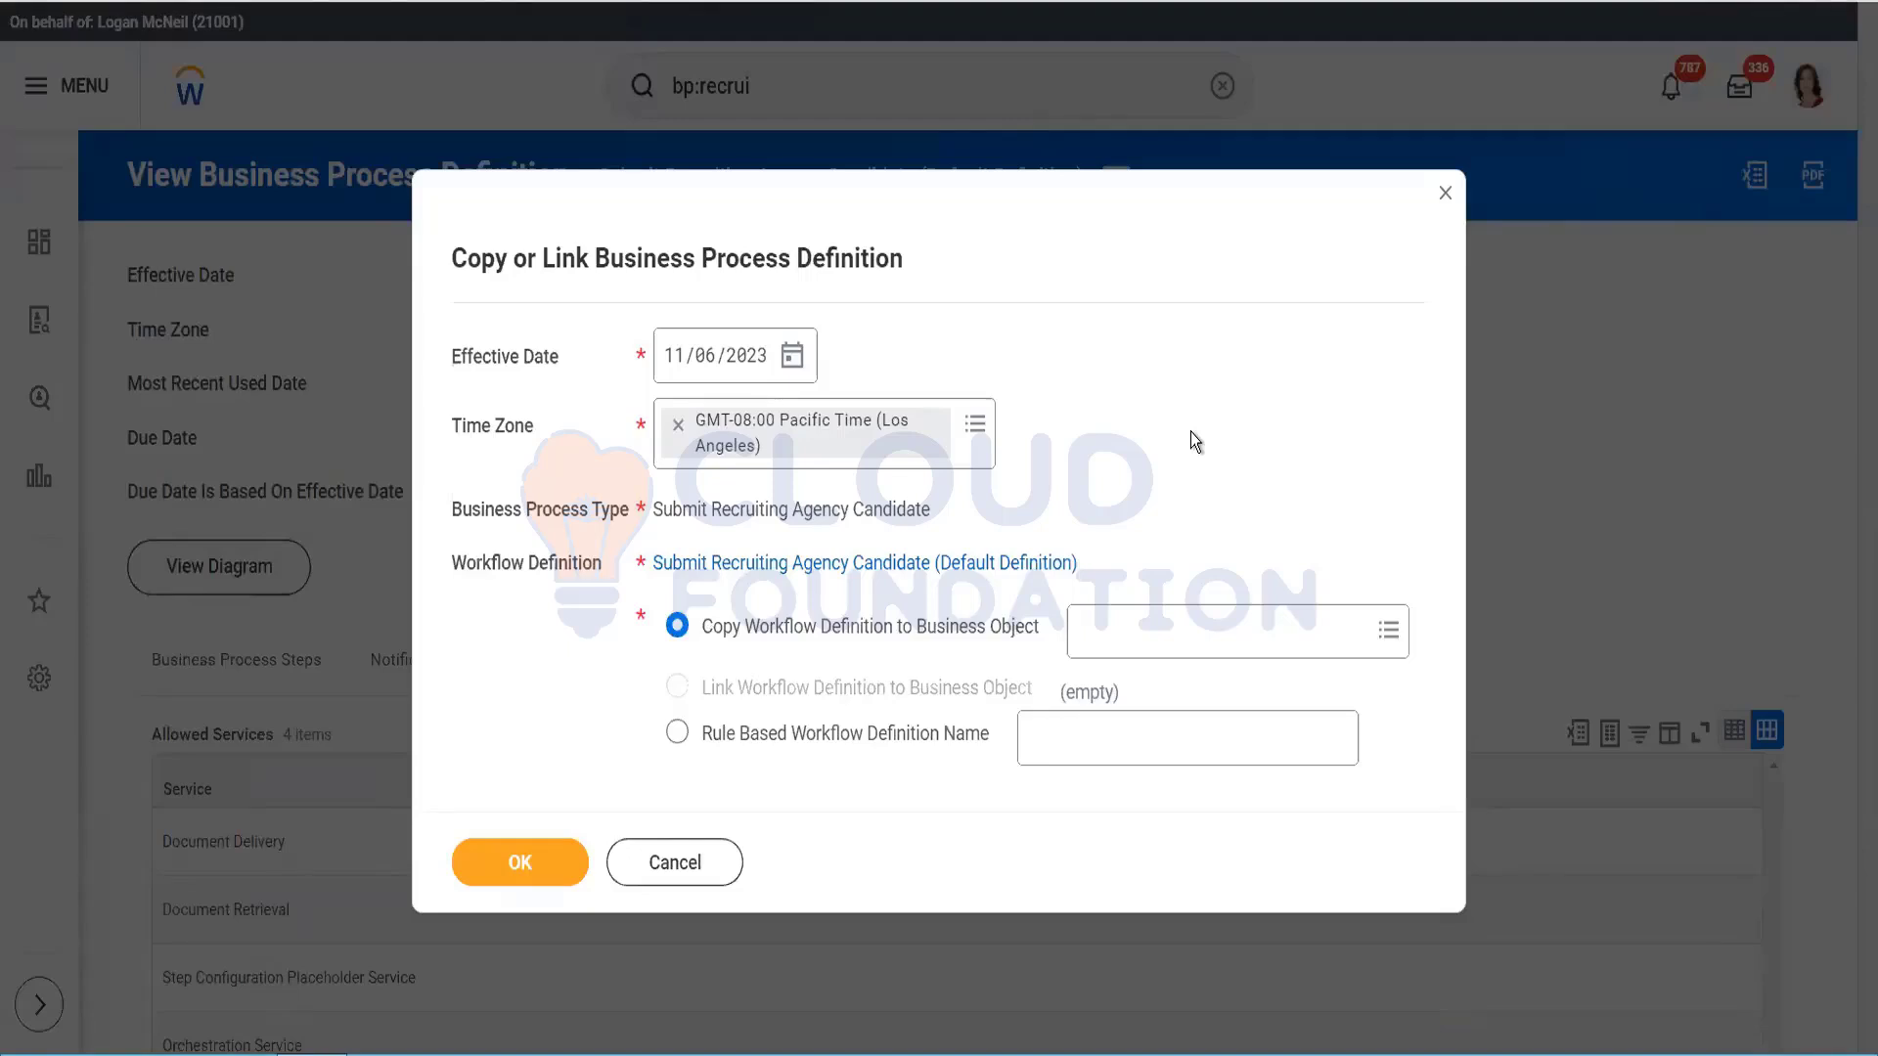
Step: Close the Copy or Link dialog and clear 'bp:recrui' from the global search box
left_click(1446, 195)
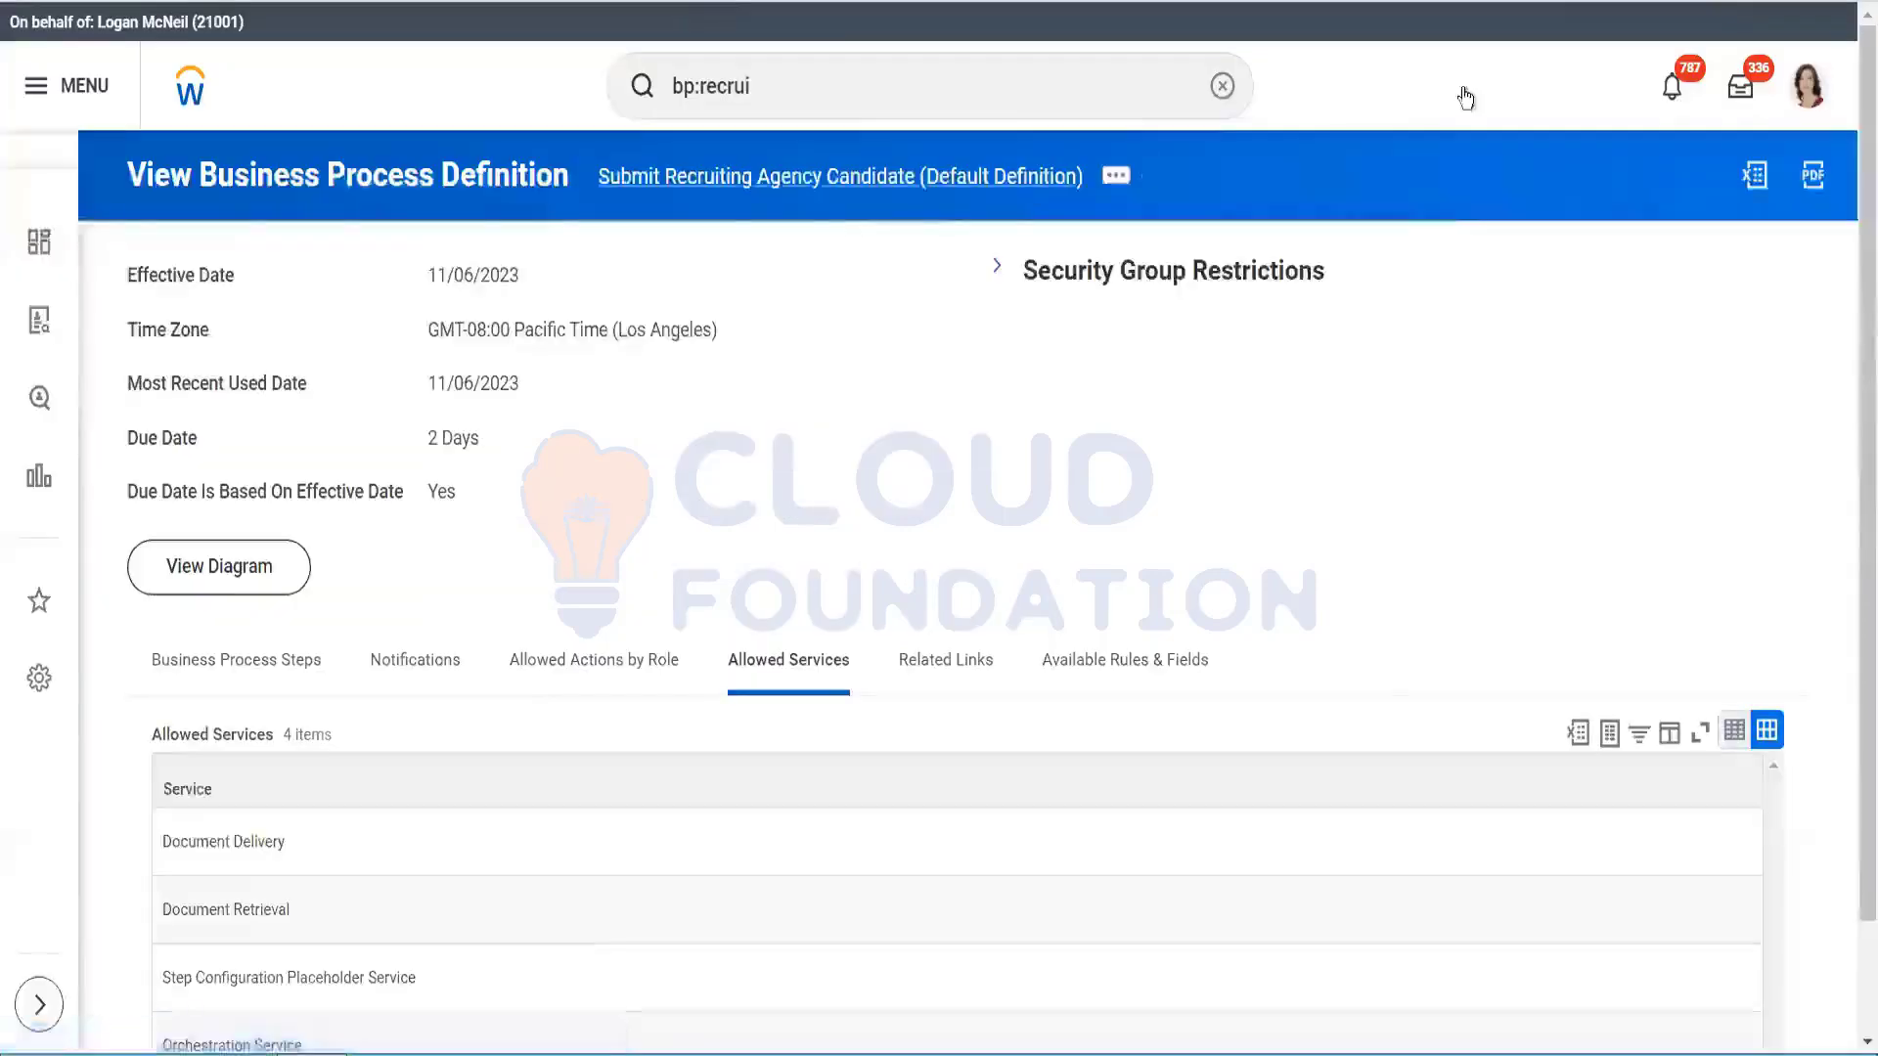
left_click(759, 80)
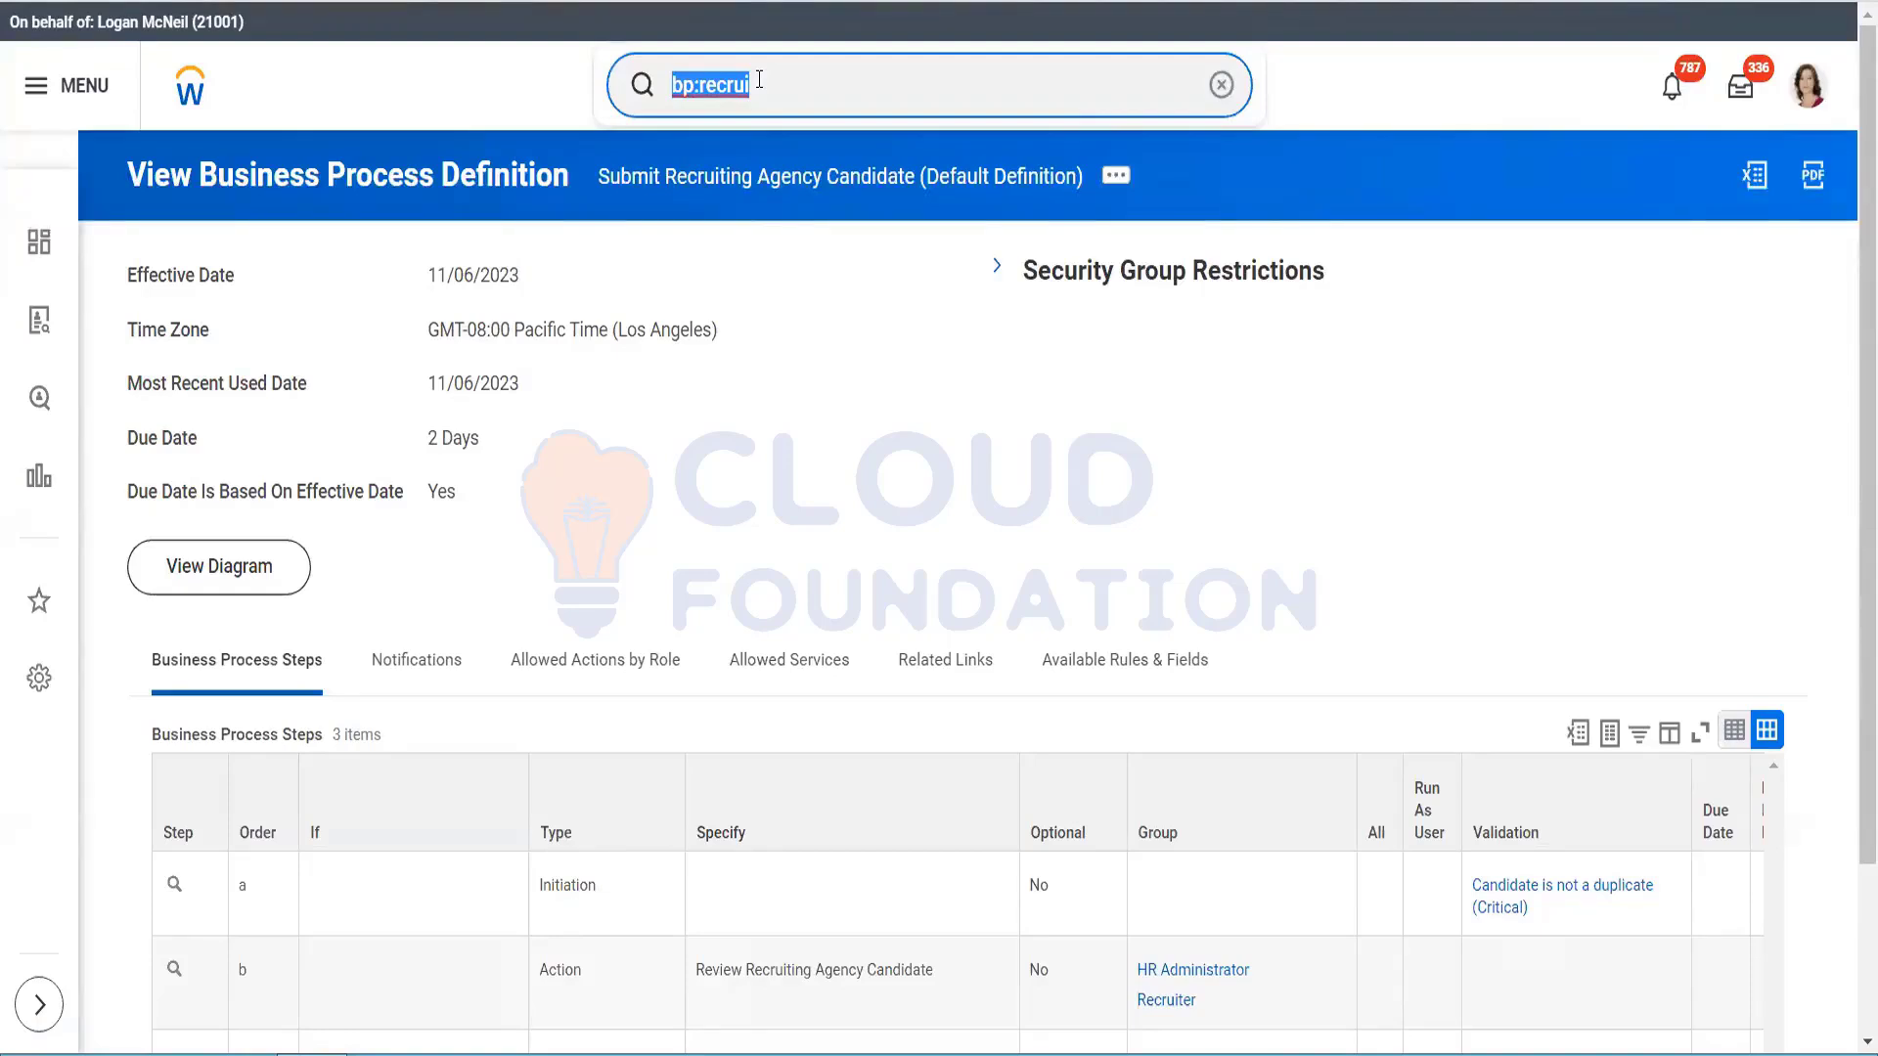
key("BackSpace")
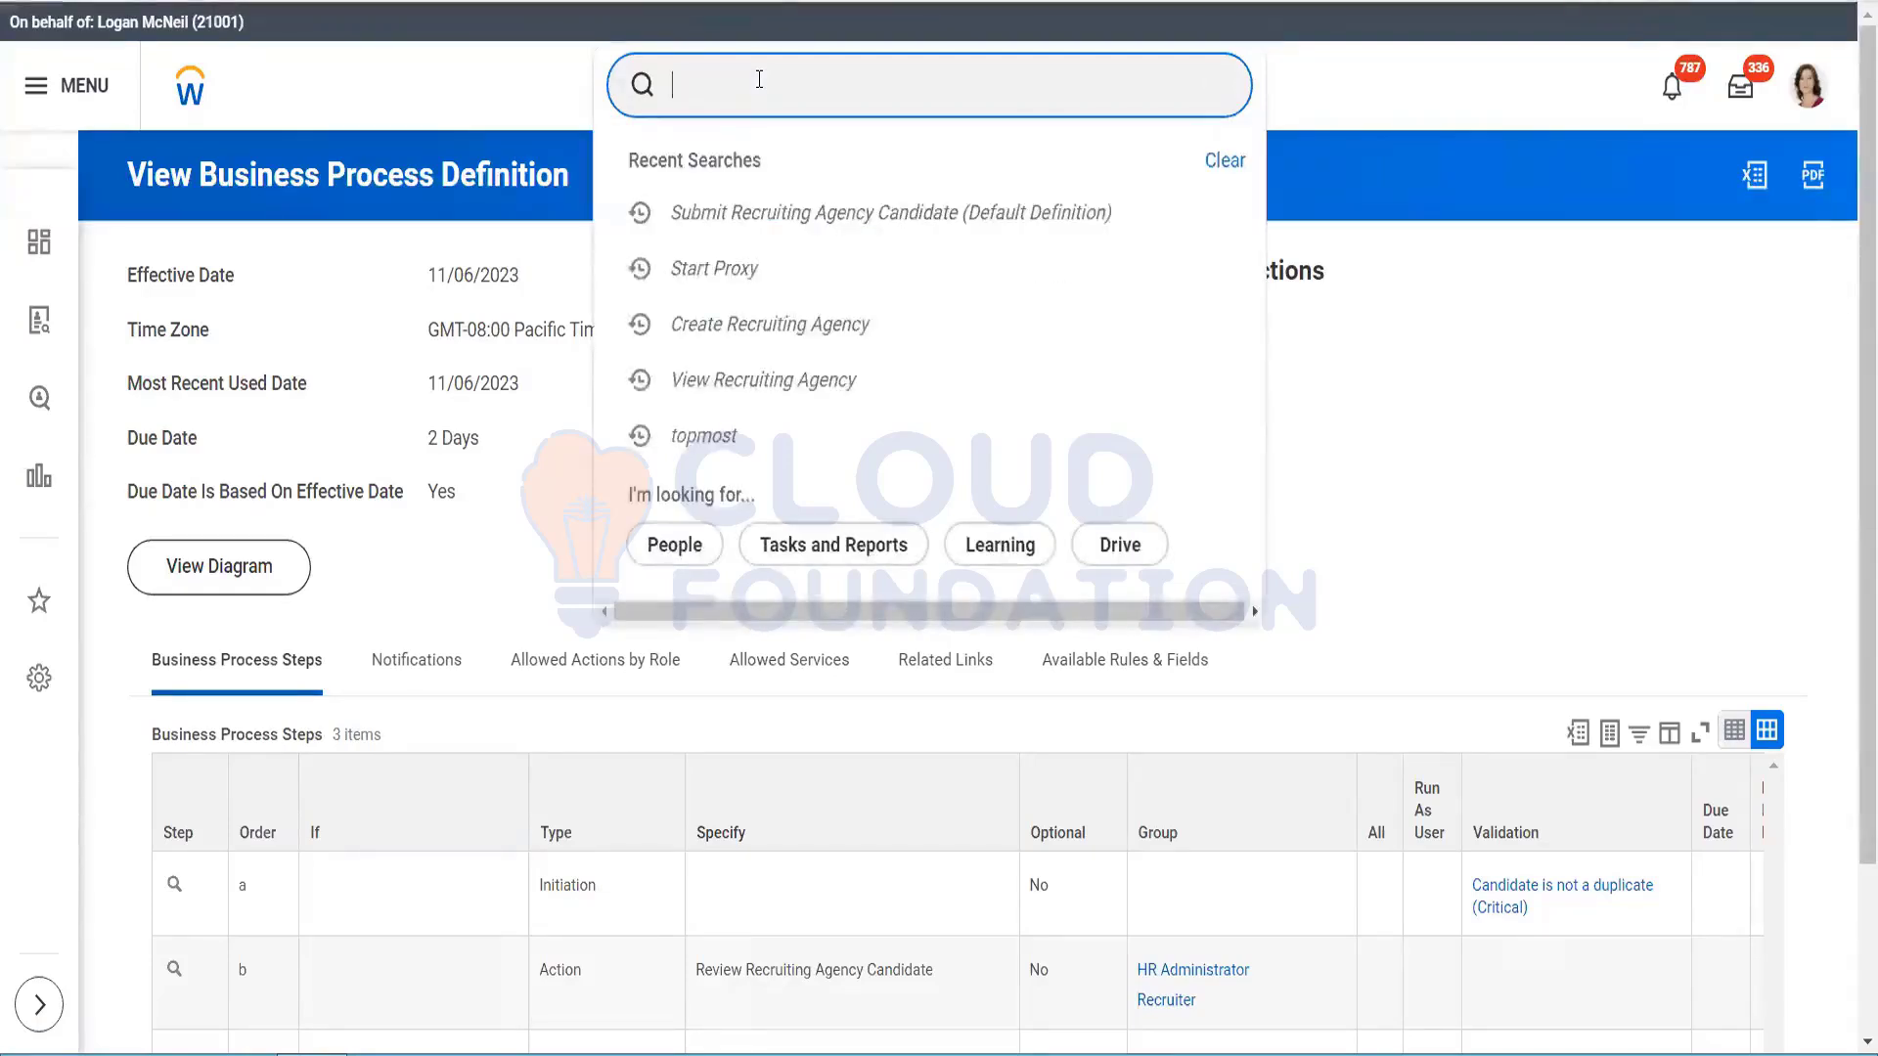
left_click(754, 383)
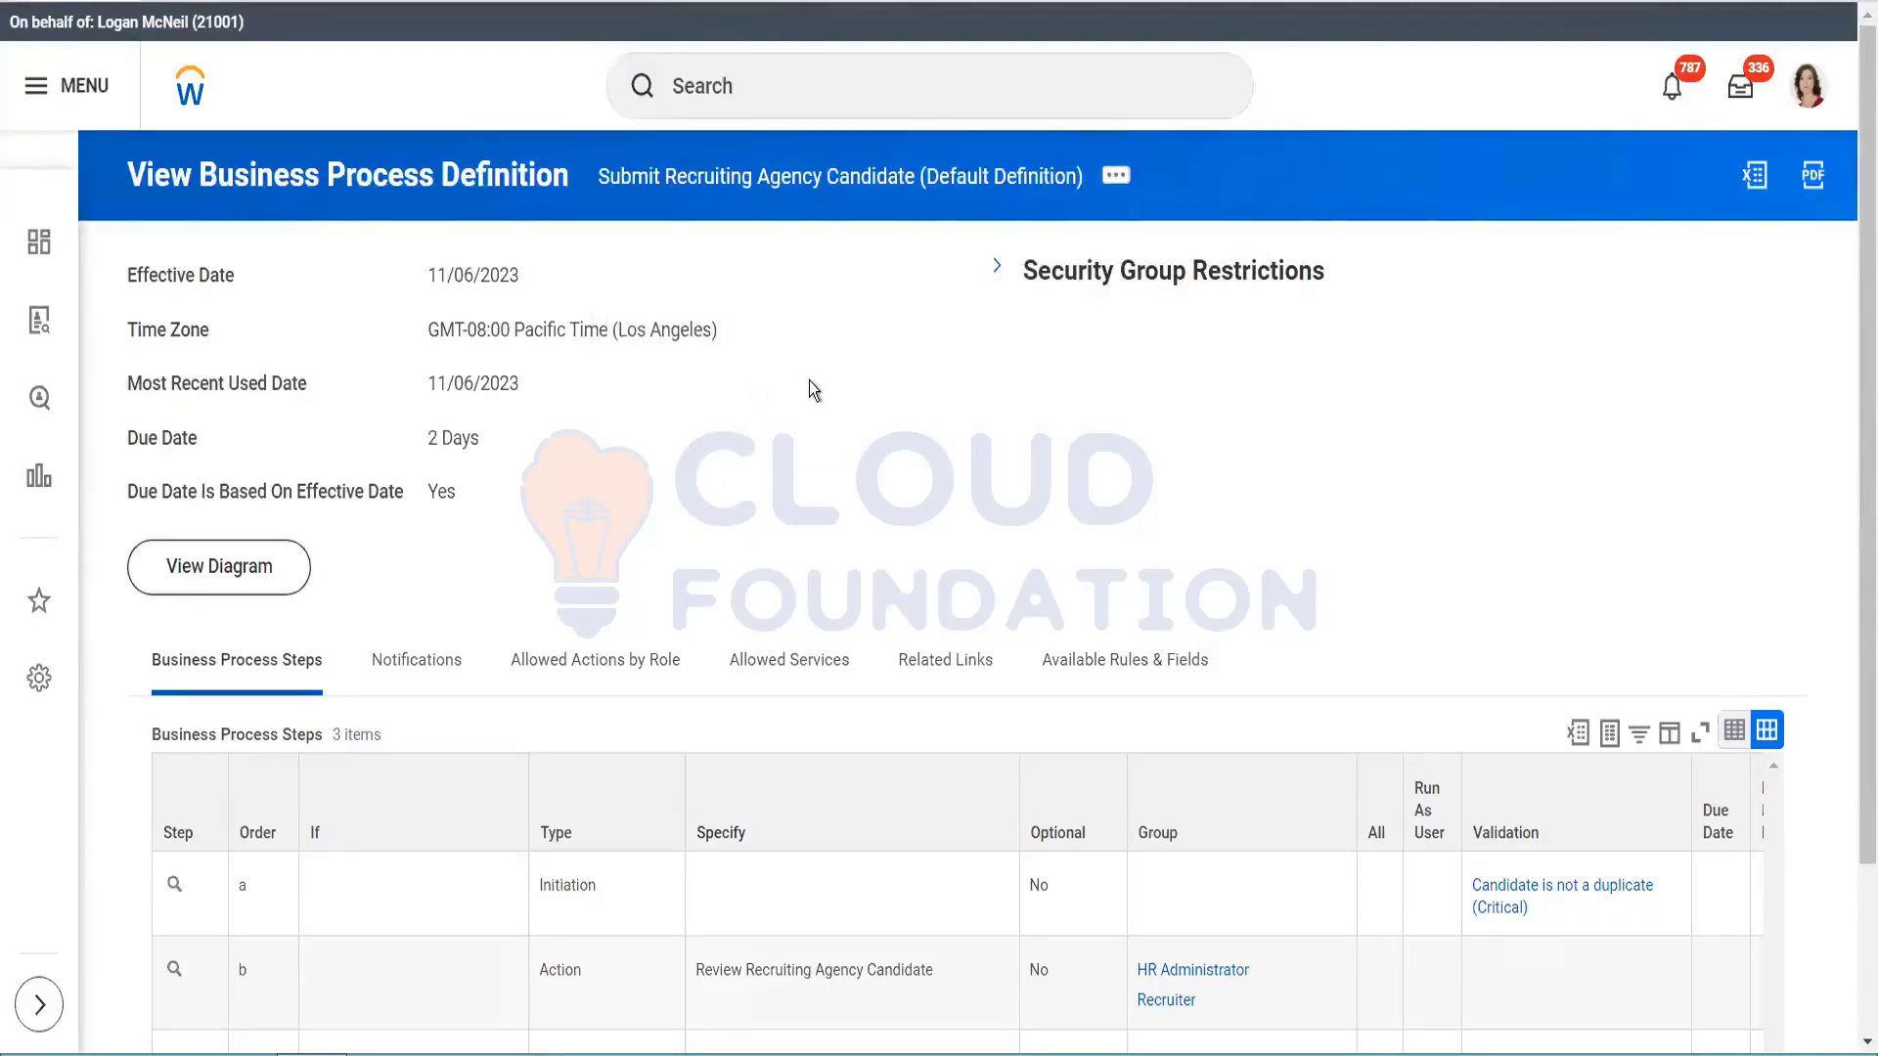
Step: Find and launch the View Recruiting Agency task with a 'view agenc' search
left_click(763, 97)
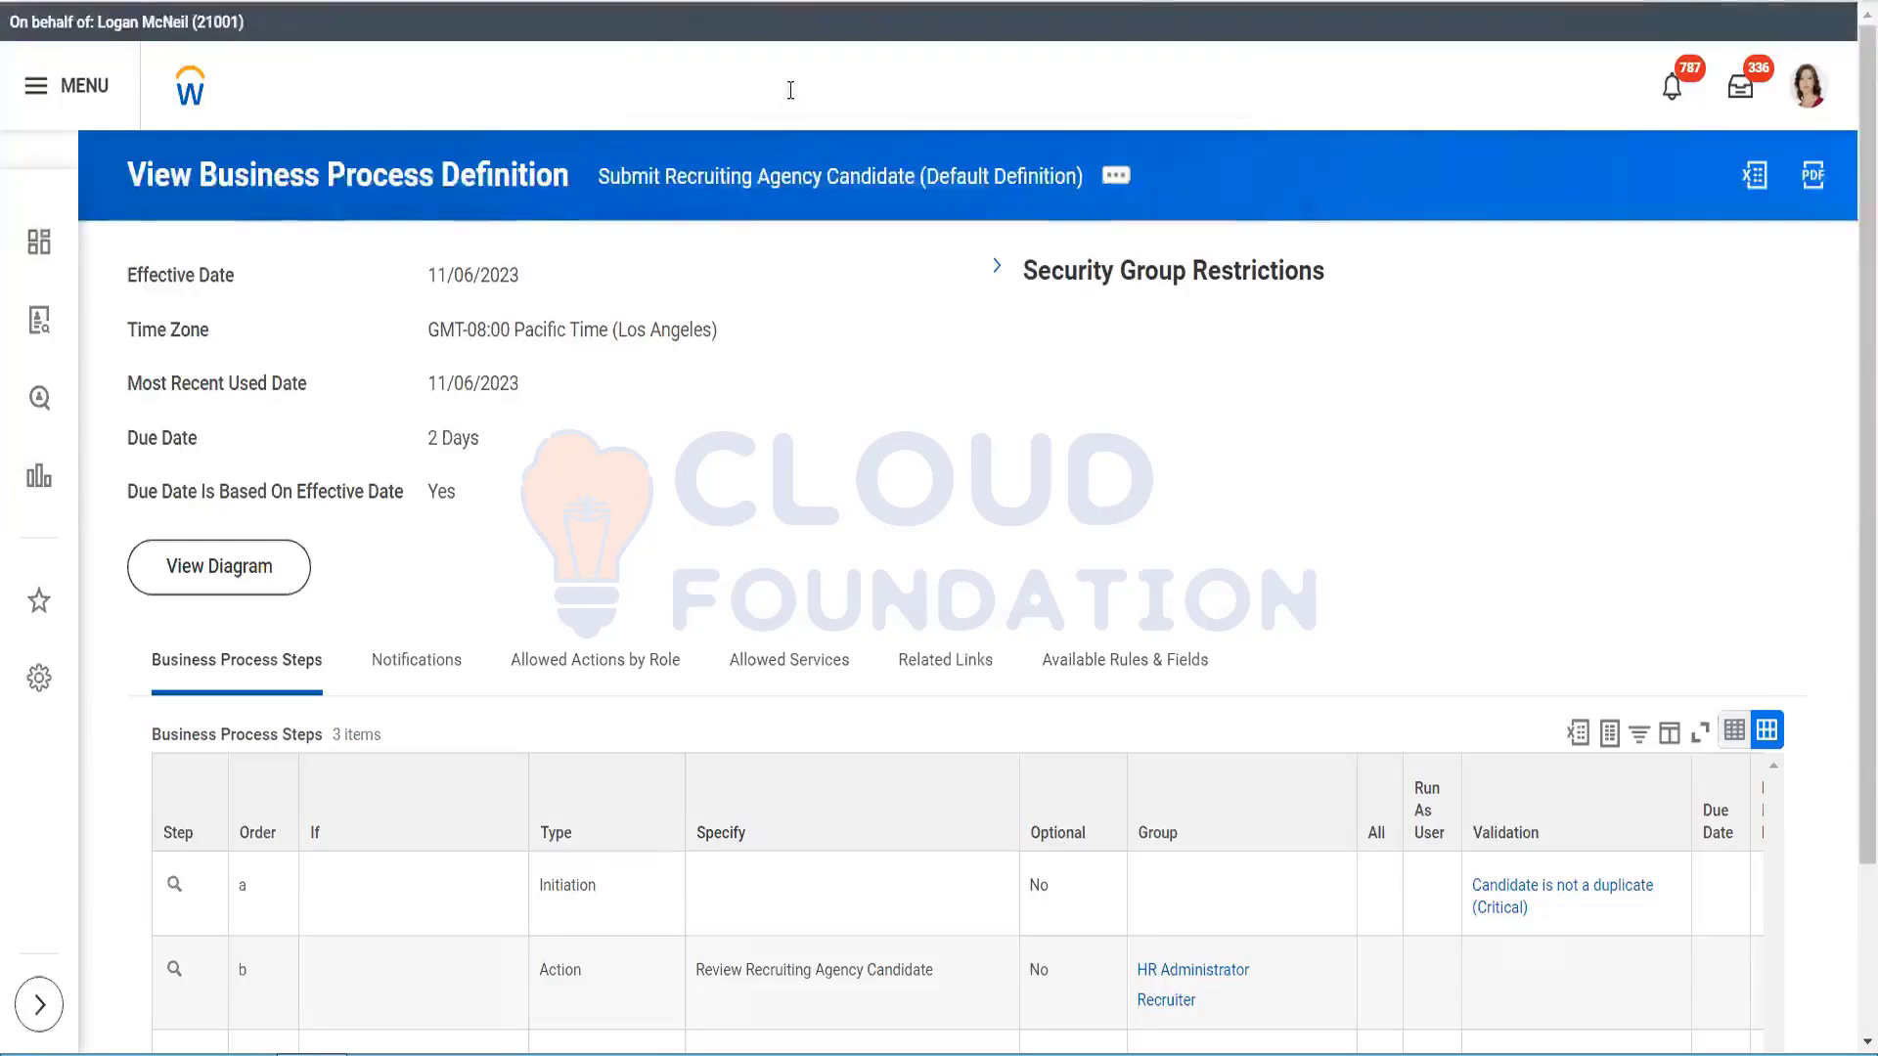
left_click(763, 88)
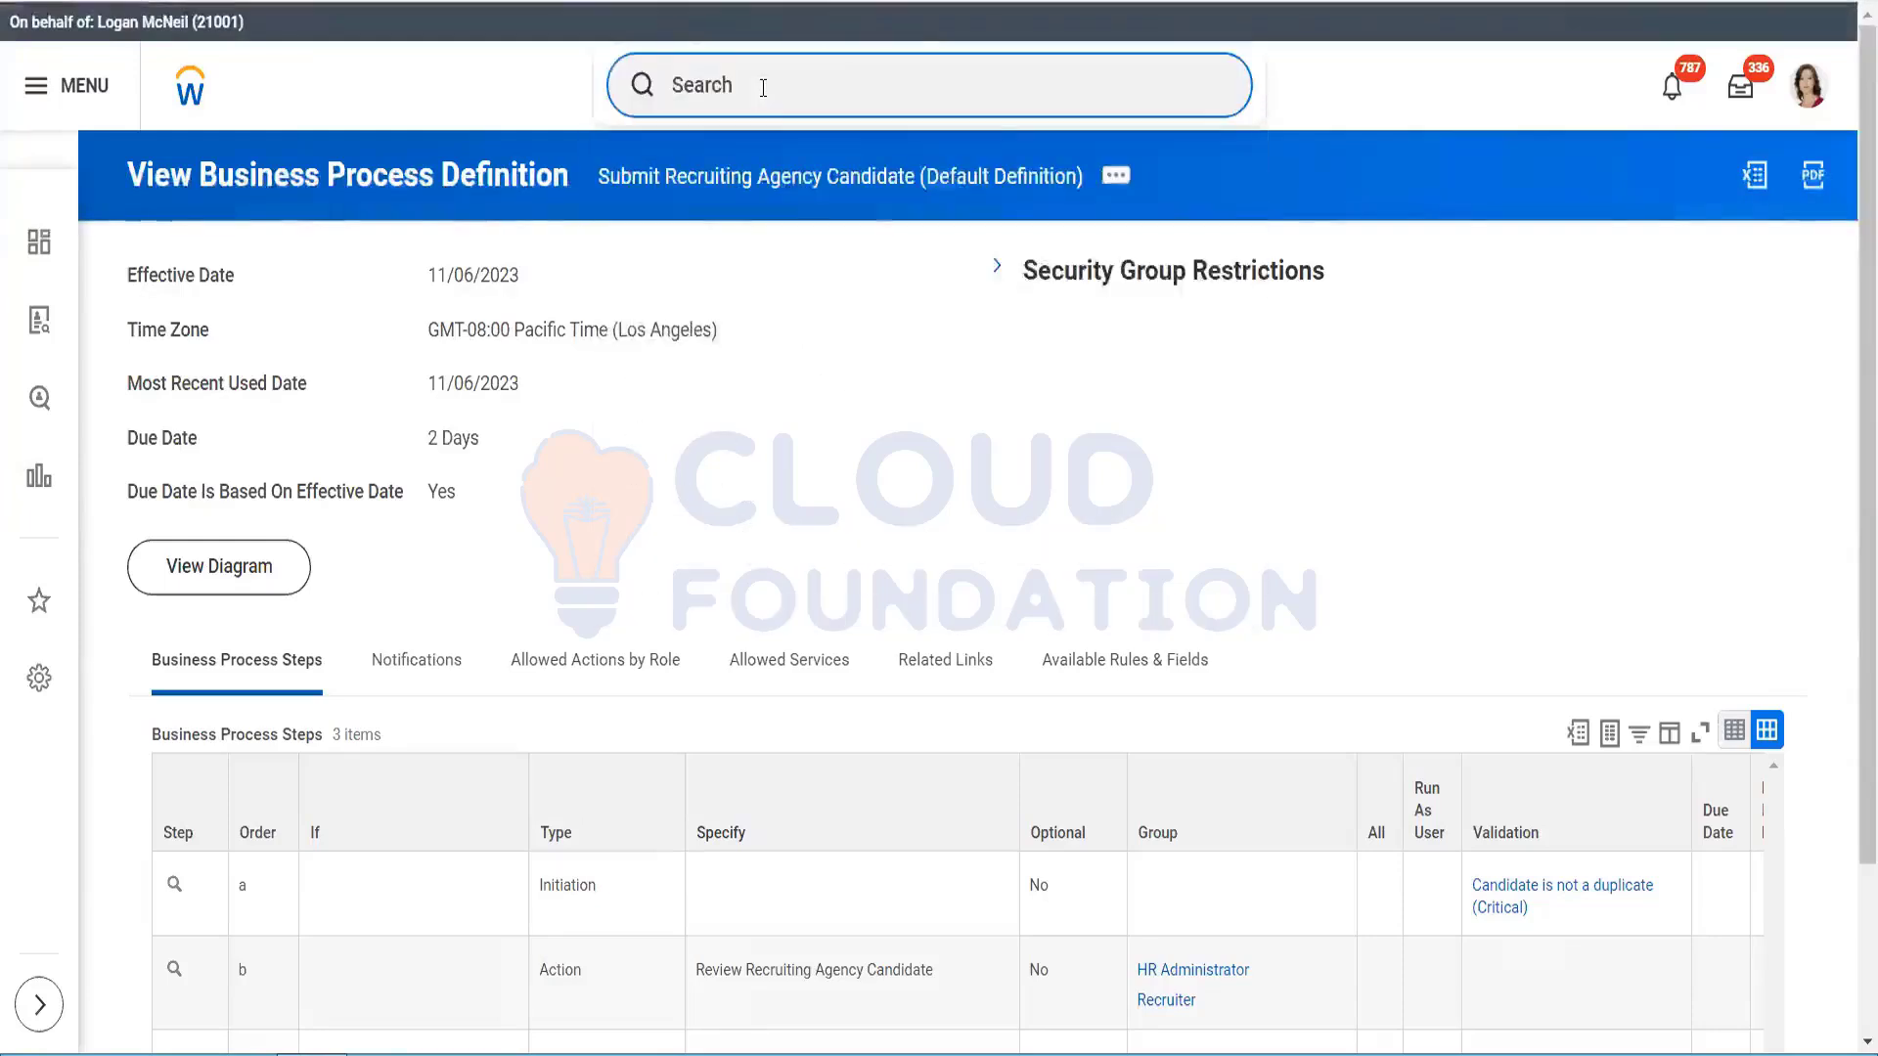
type("view")
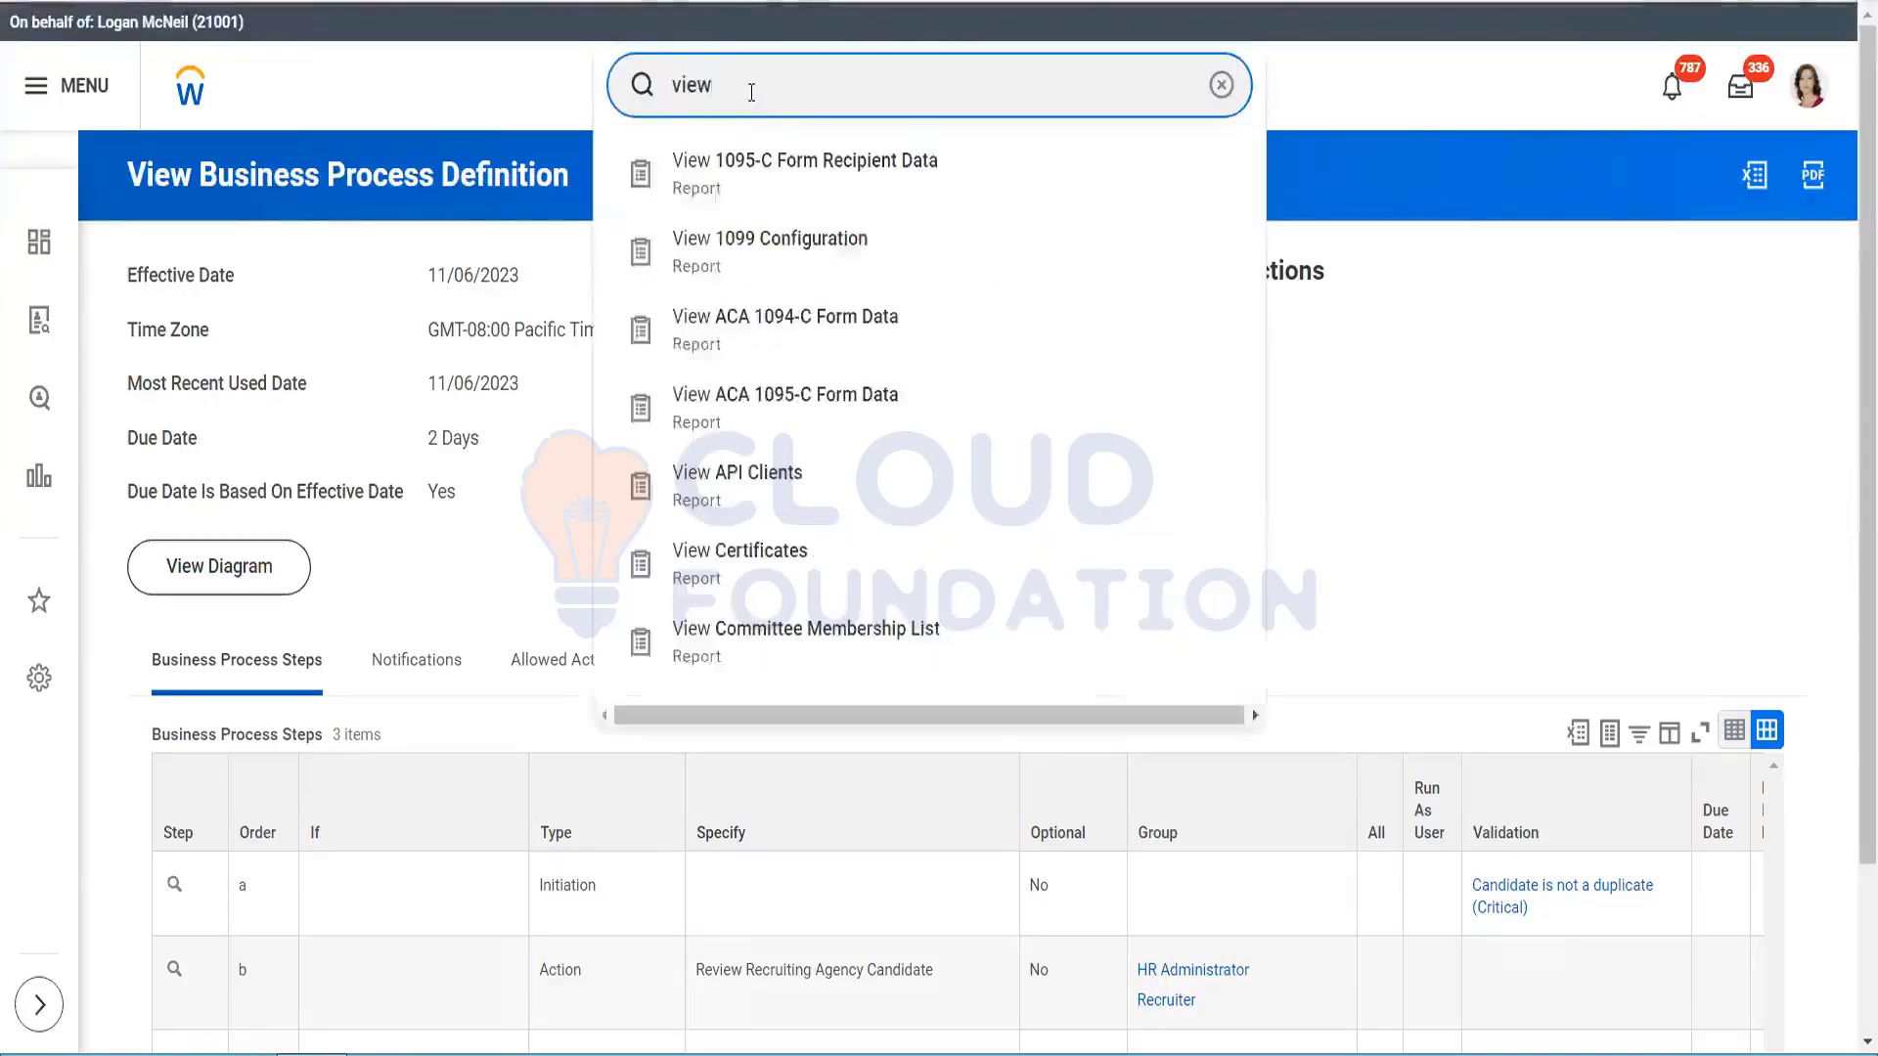
type(" agency")
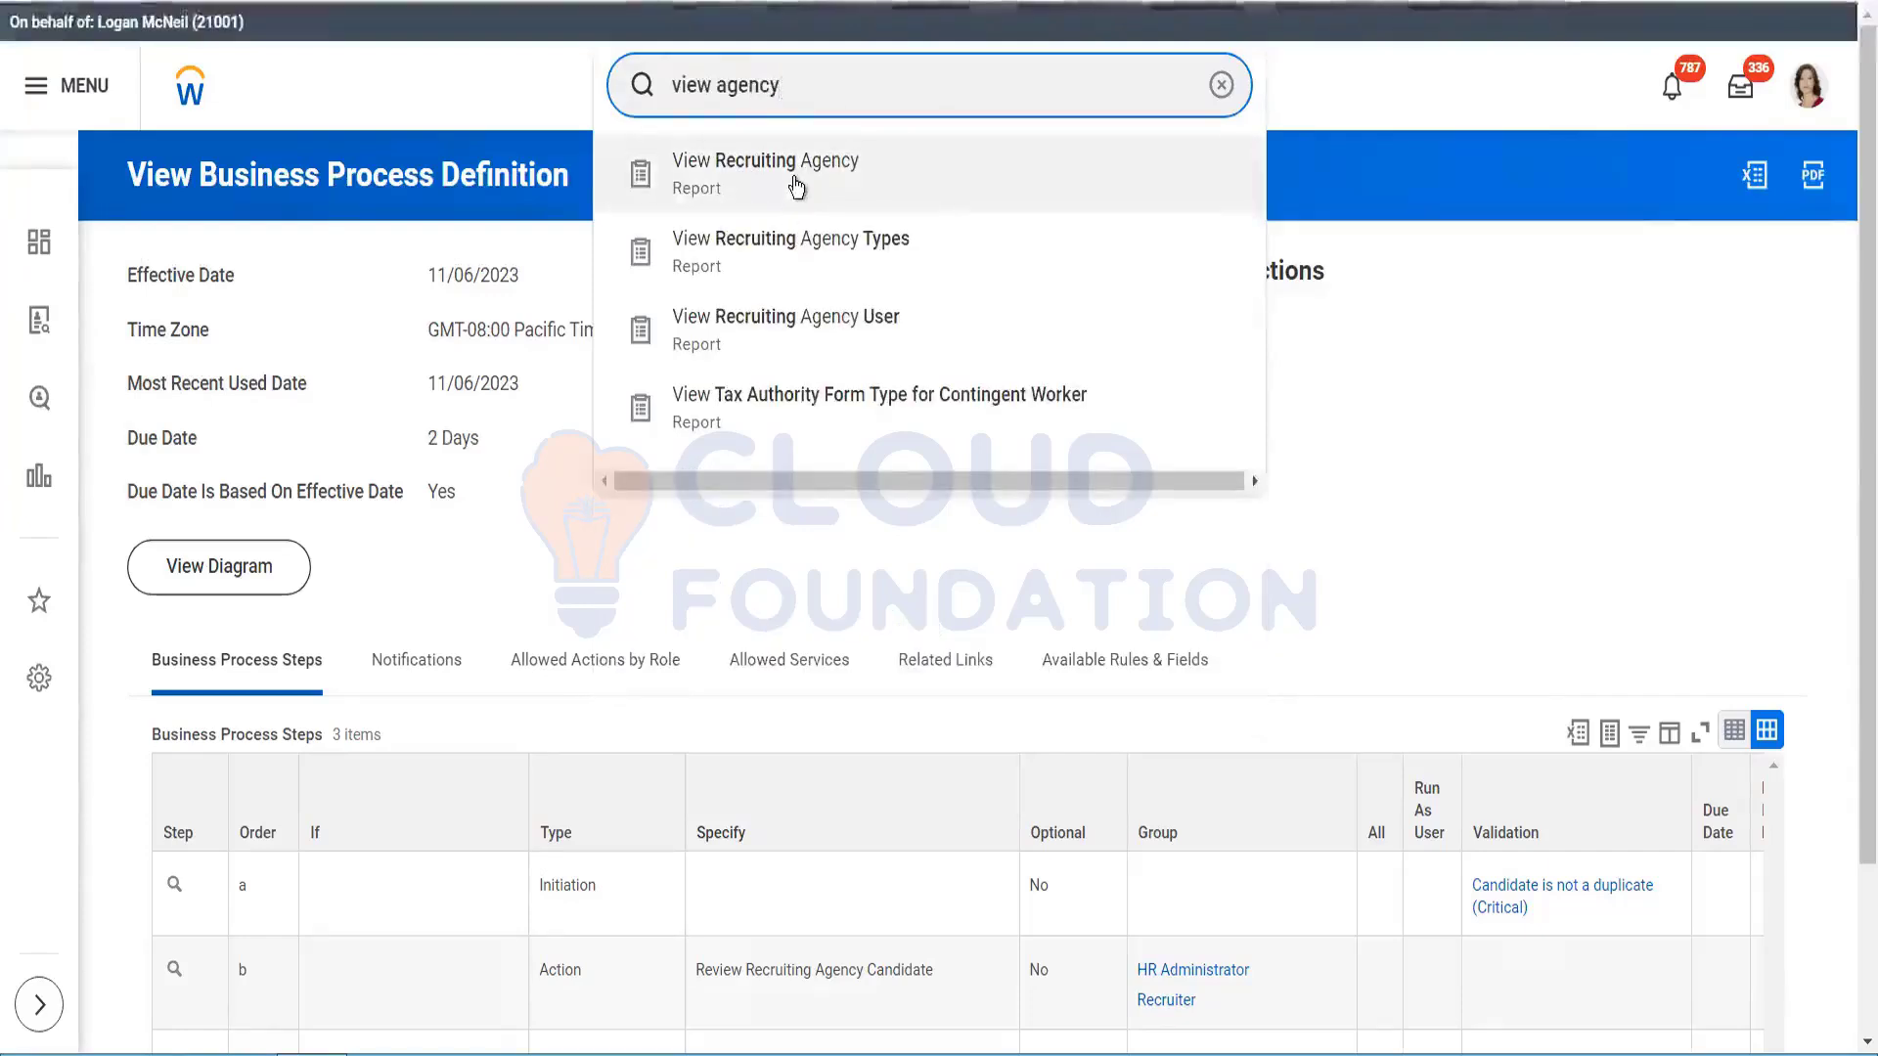
left_click(808, 368)
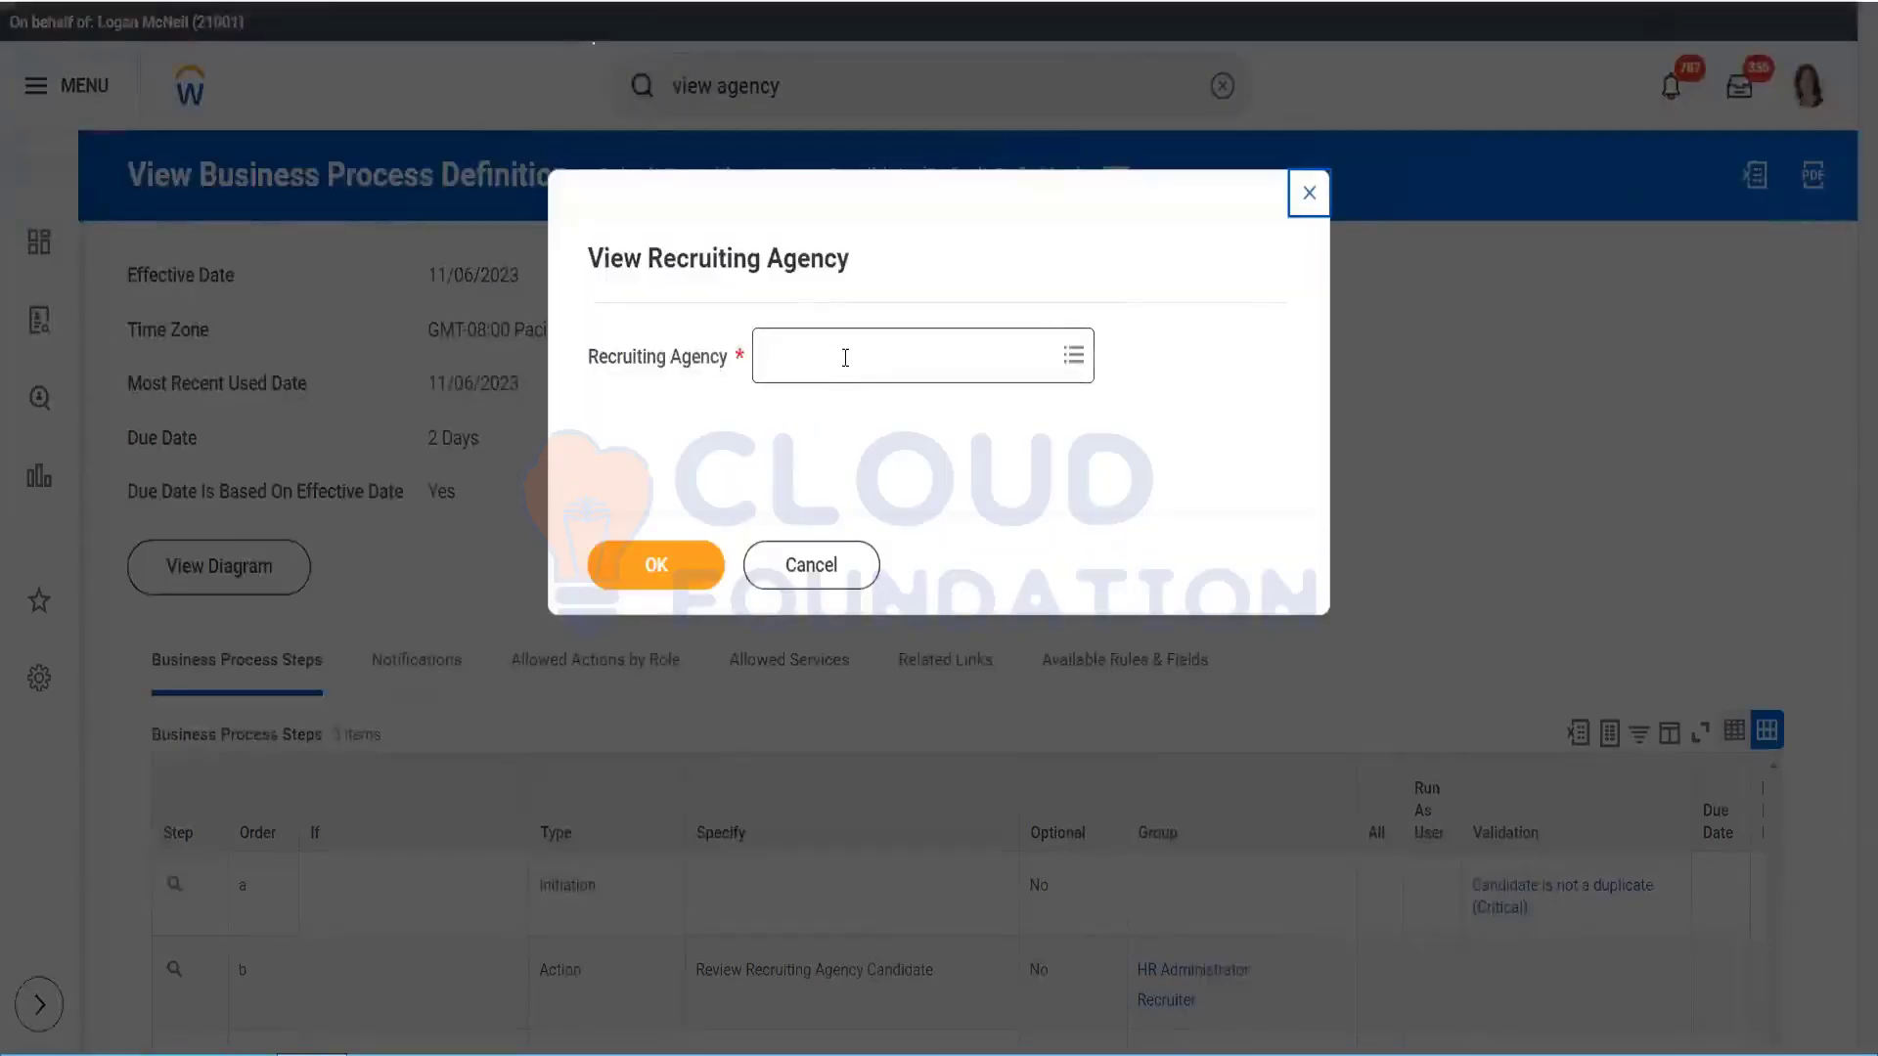
Step: Select Test_8Topmost as the recruiting agency and open its page
left_click(844, 357)
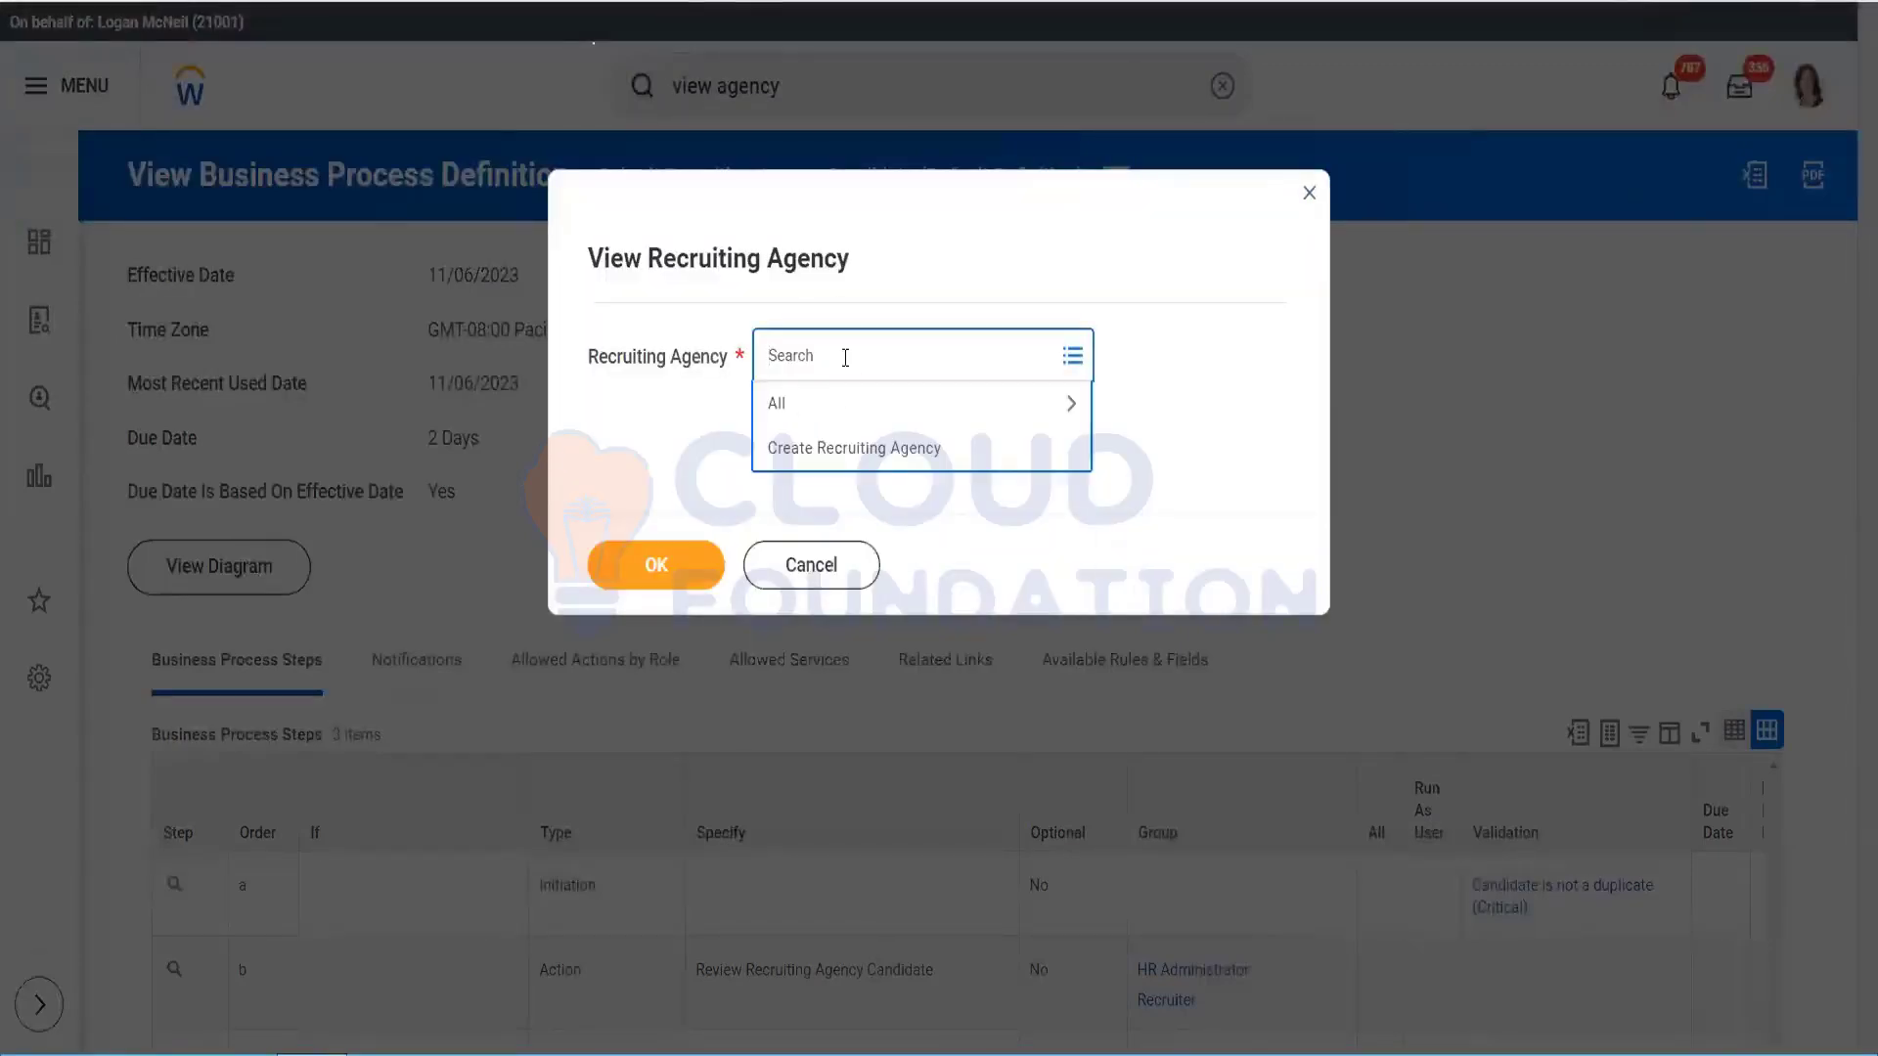
type("top")
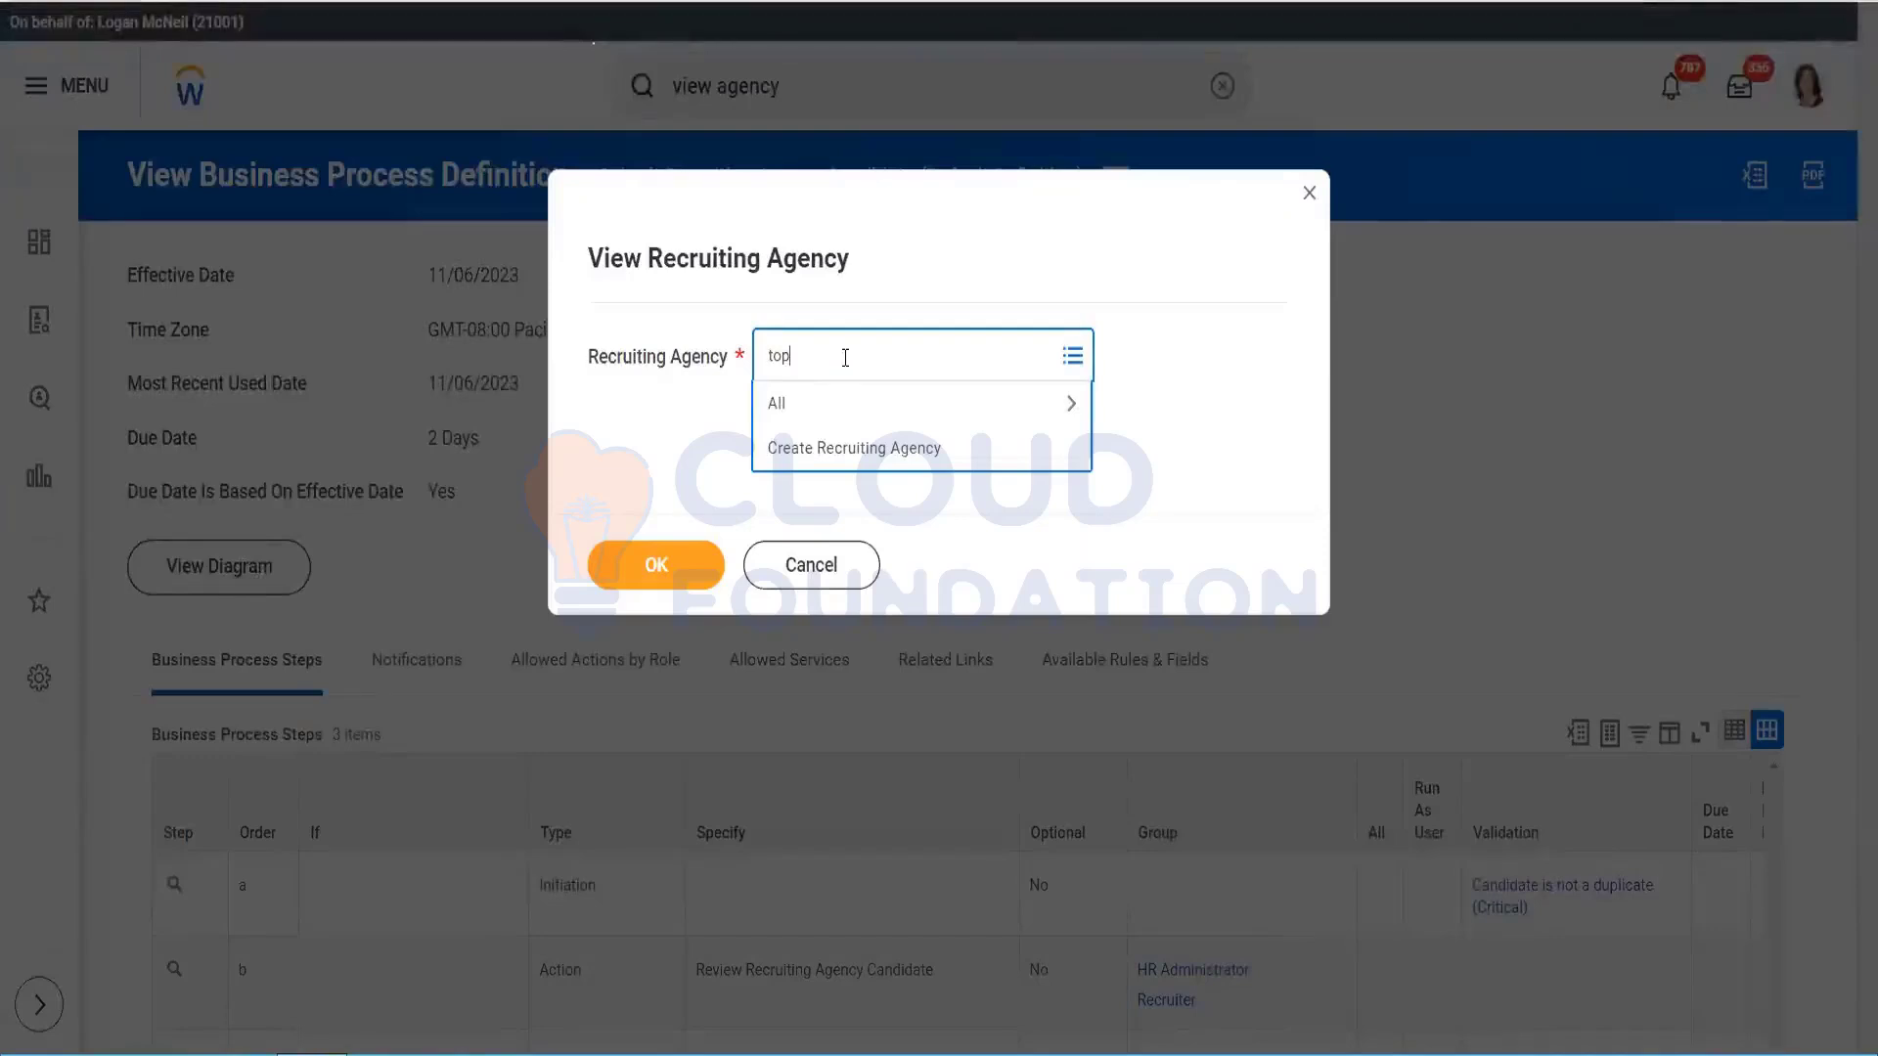
type("most")
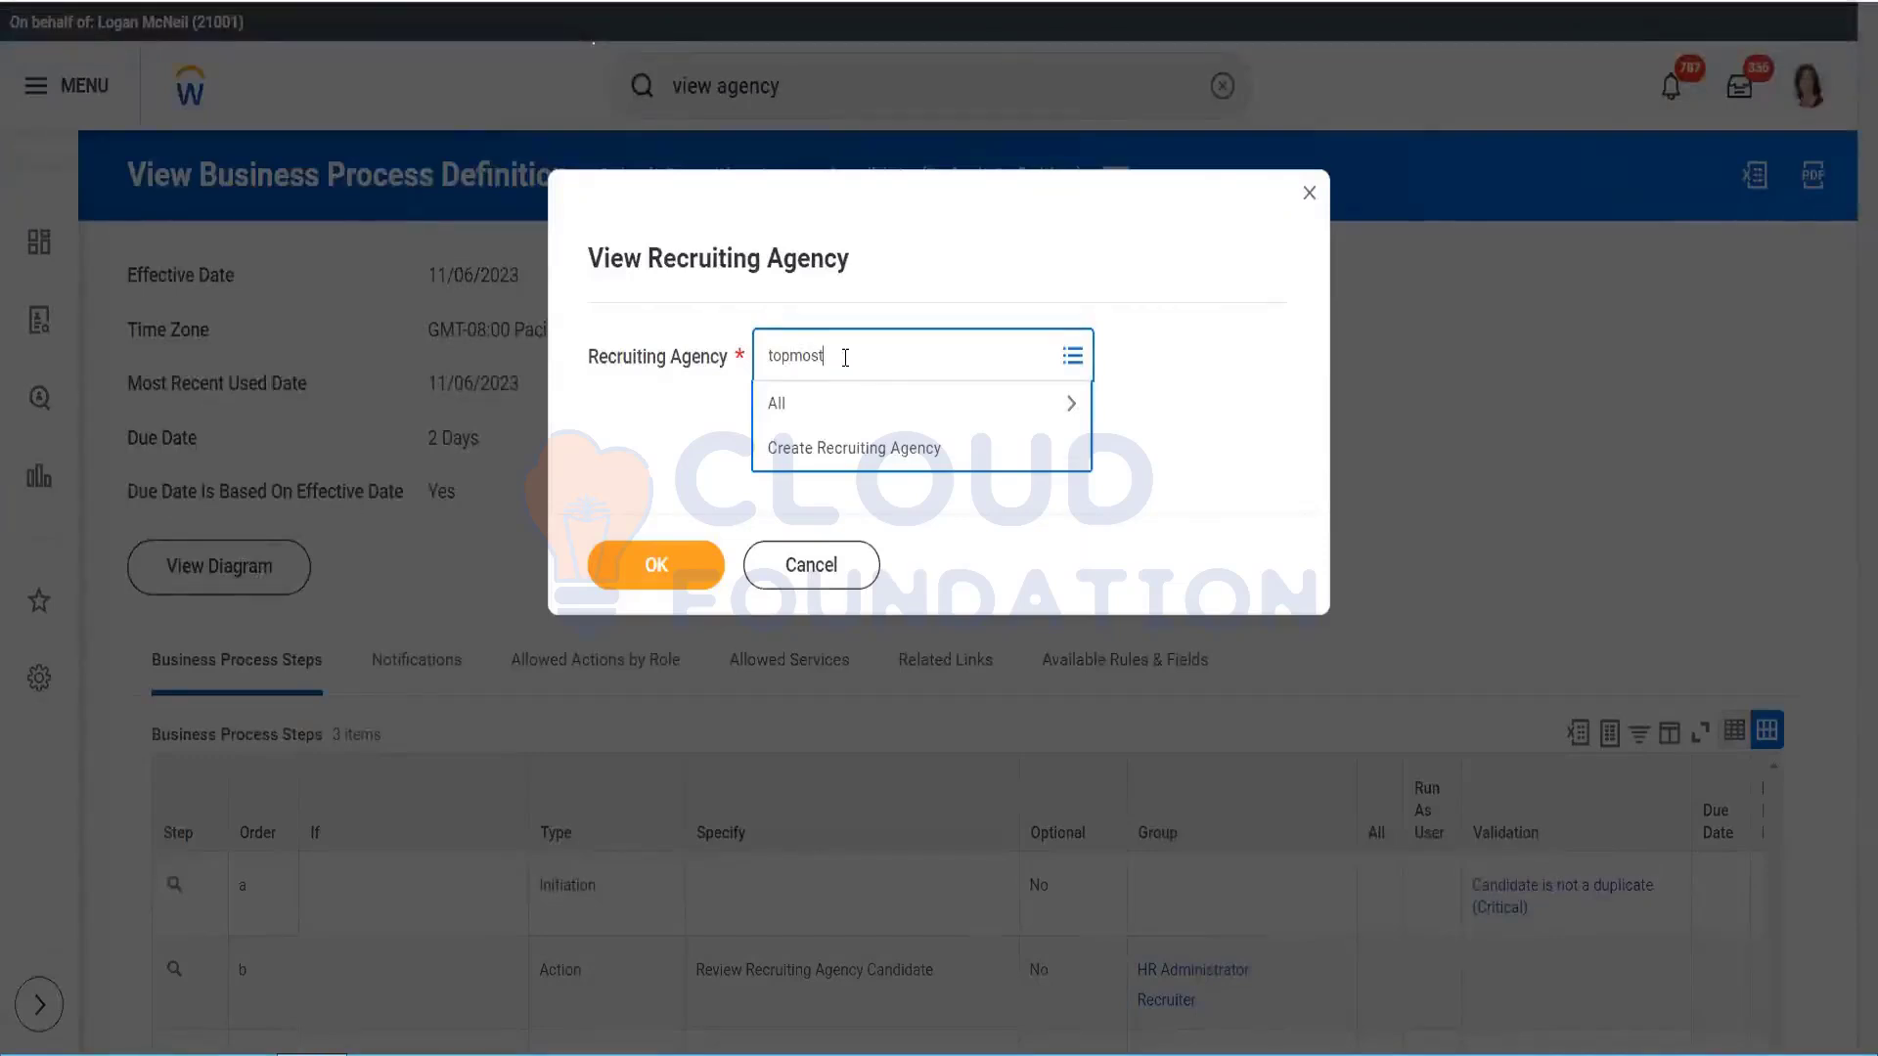
key("Return")
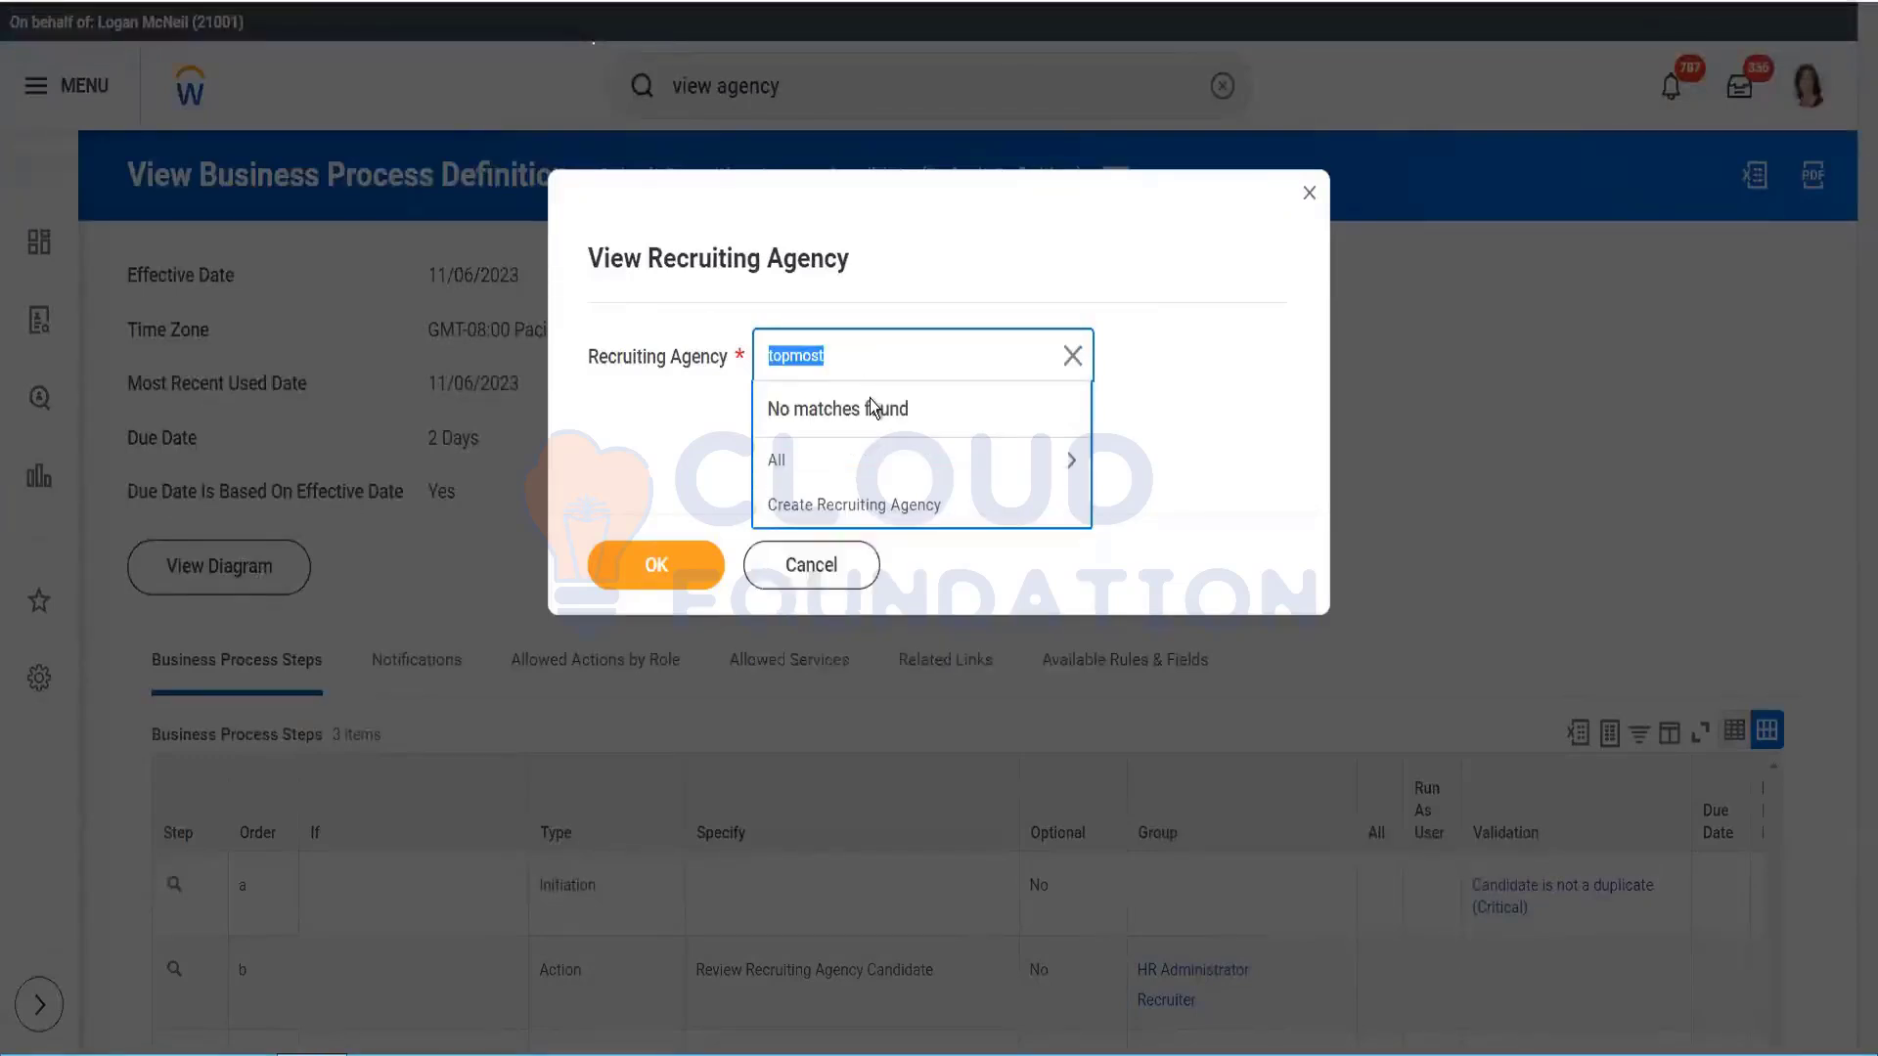
left_click(836, 461)
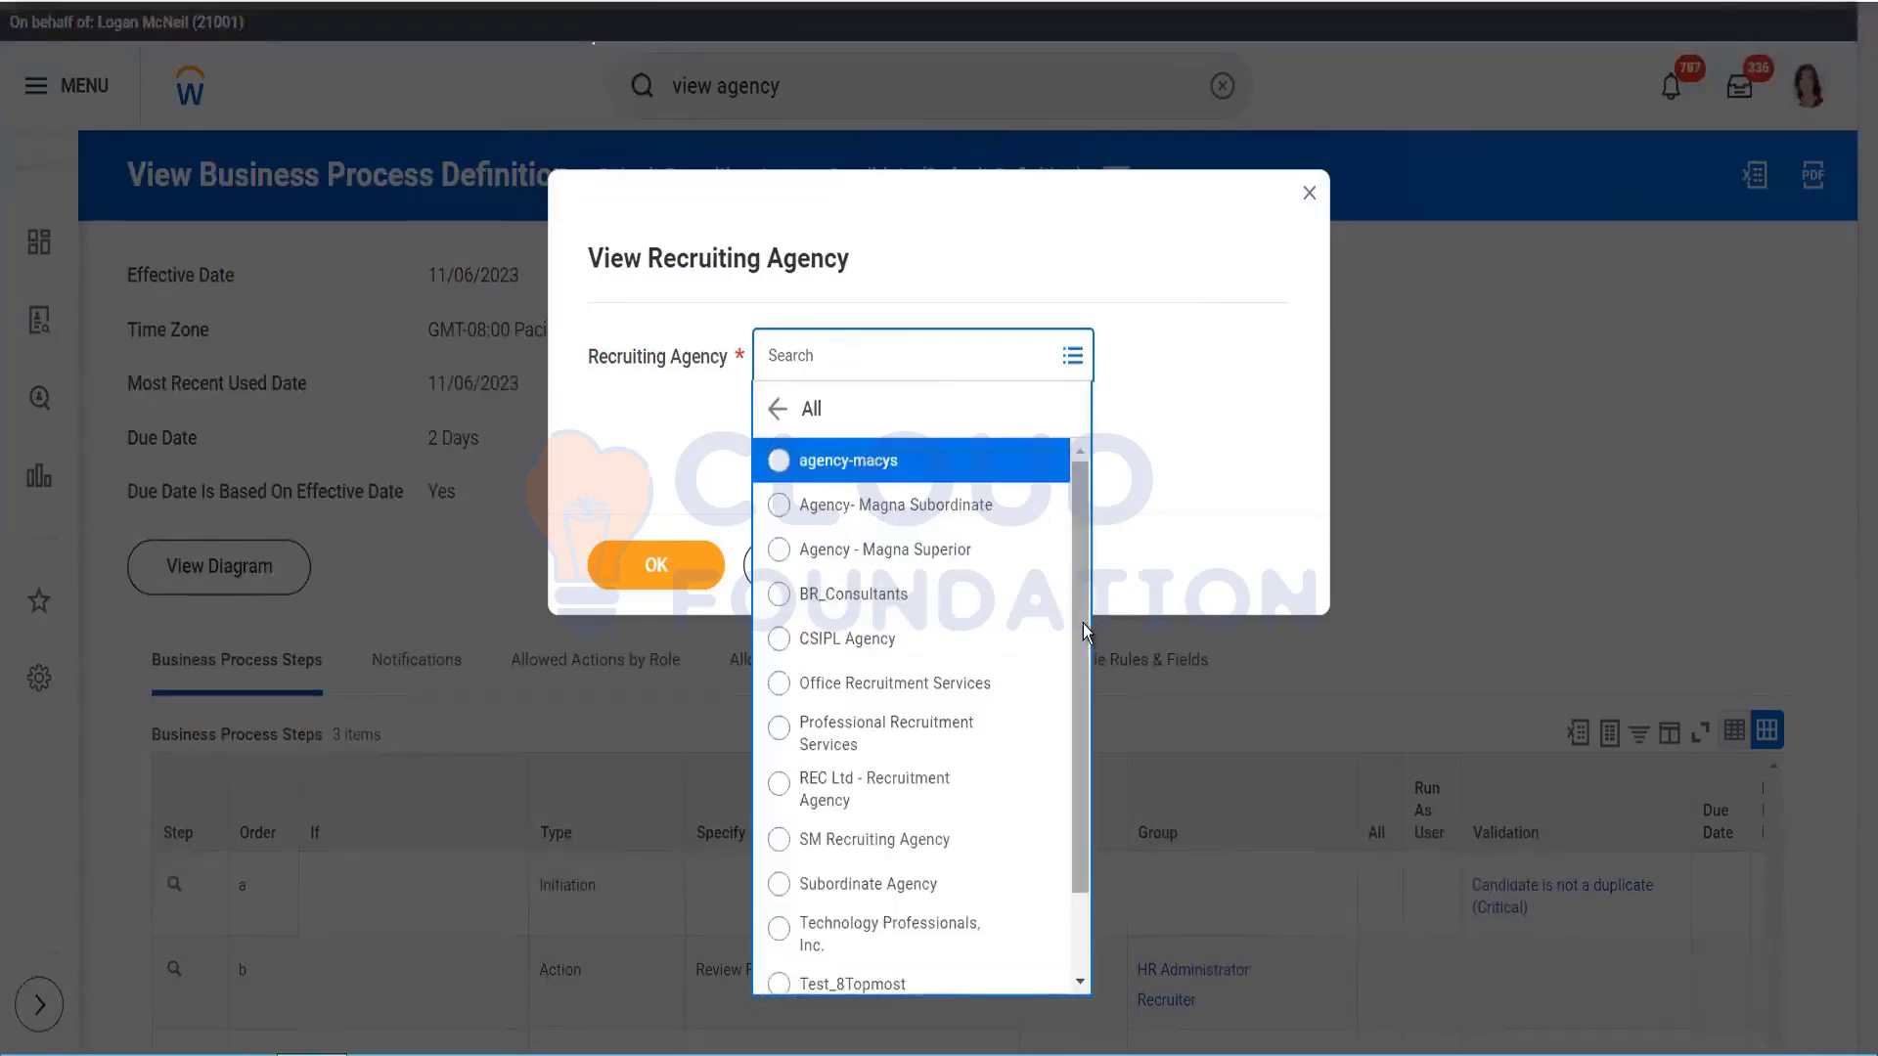
left_click_drag(1082, 624, 1086, 812)
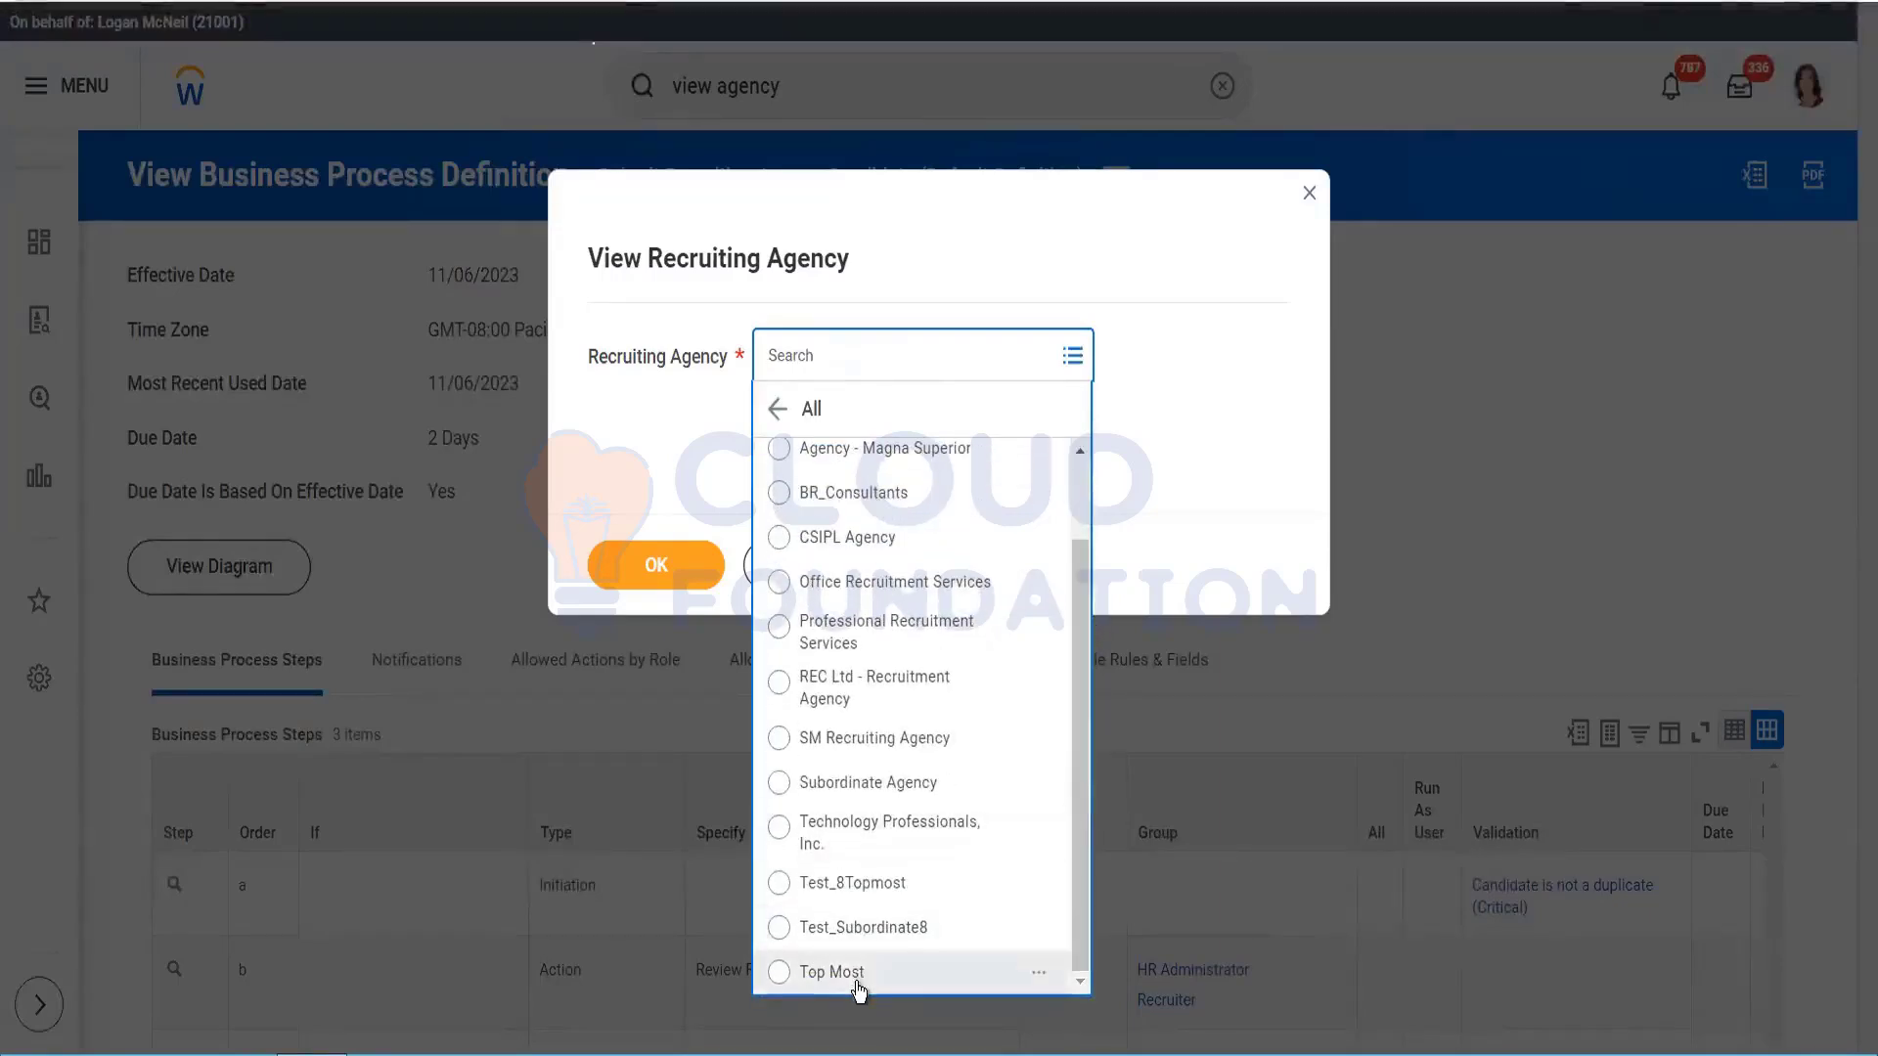
left_click(884, 887)
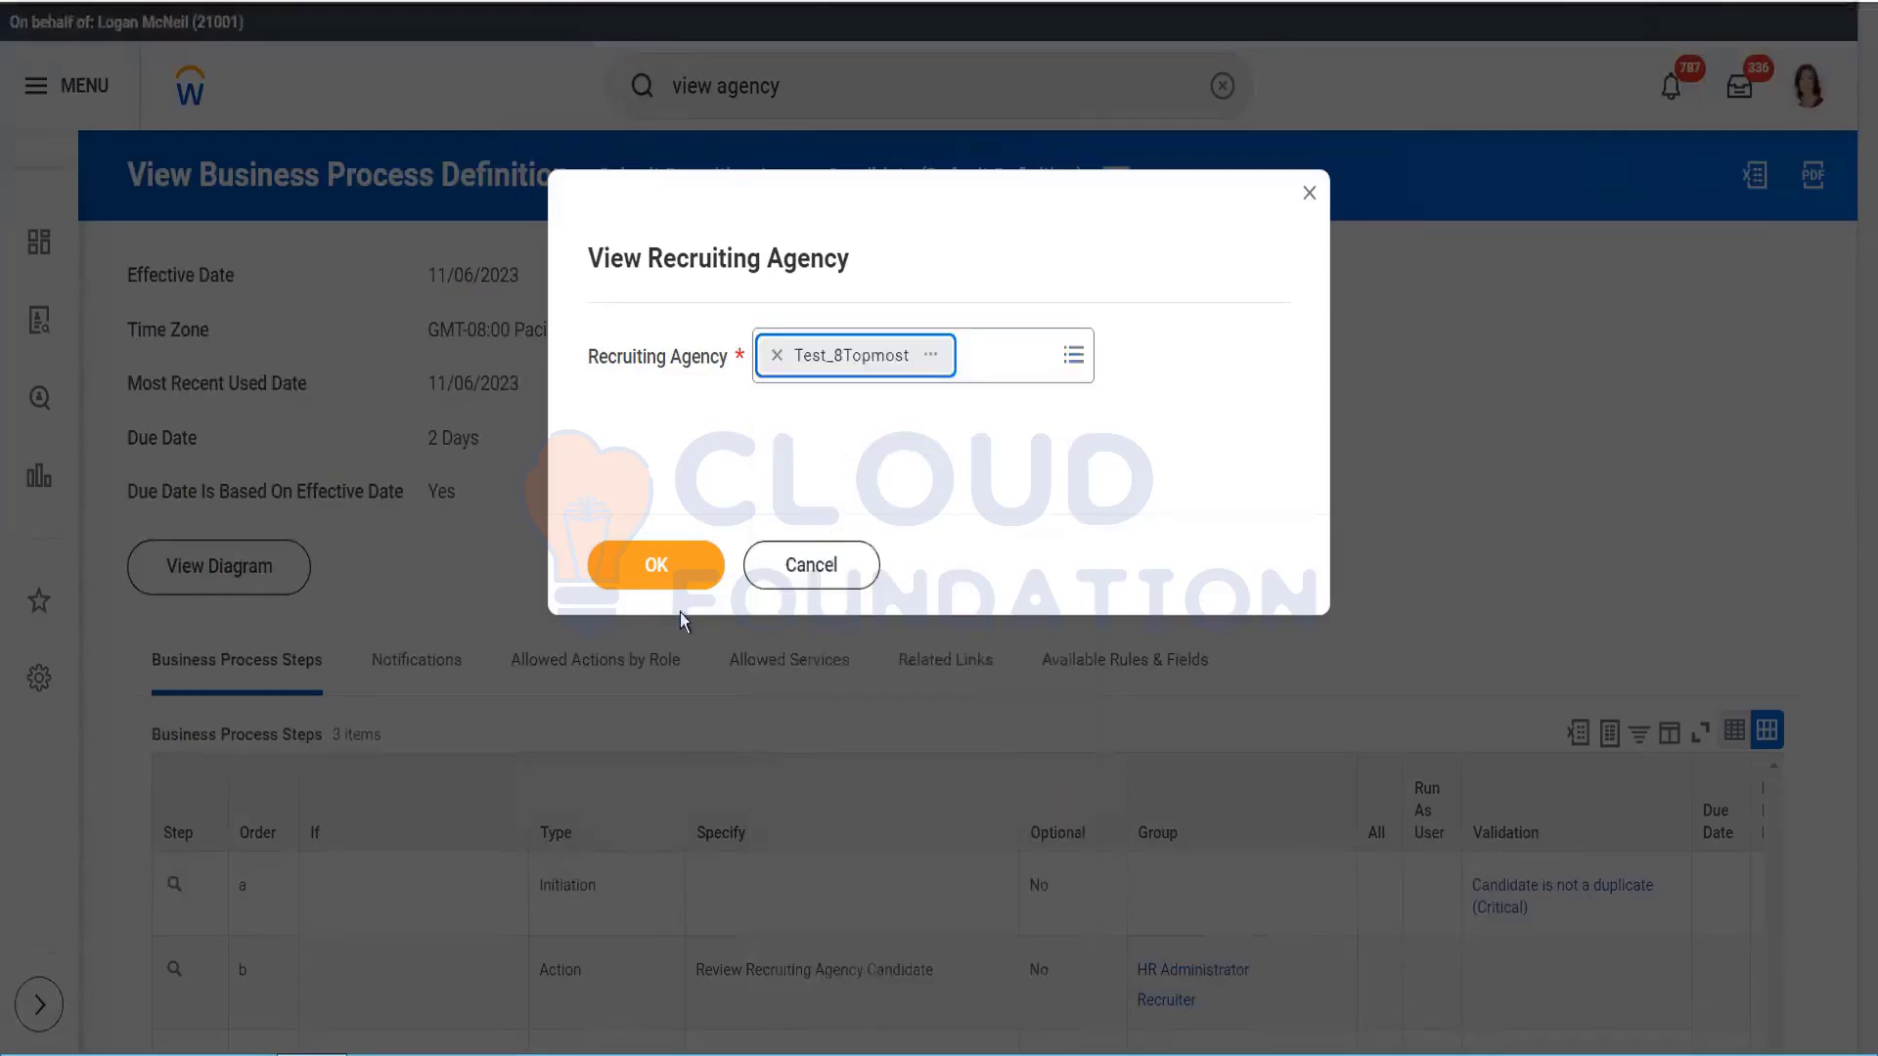
left_click(660, 567)
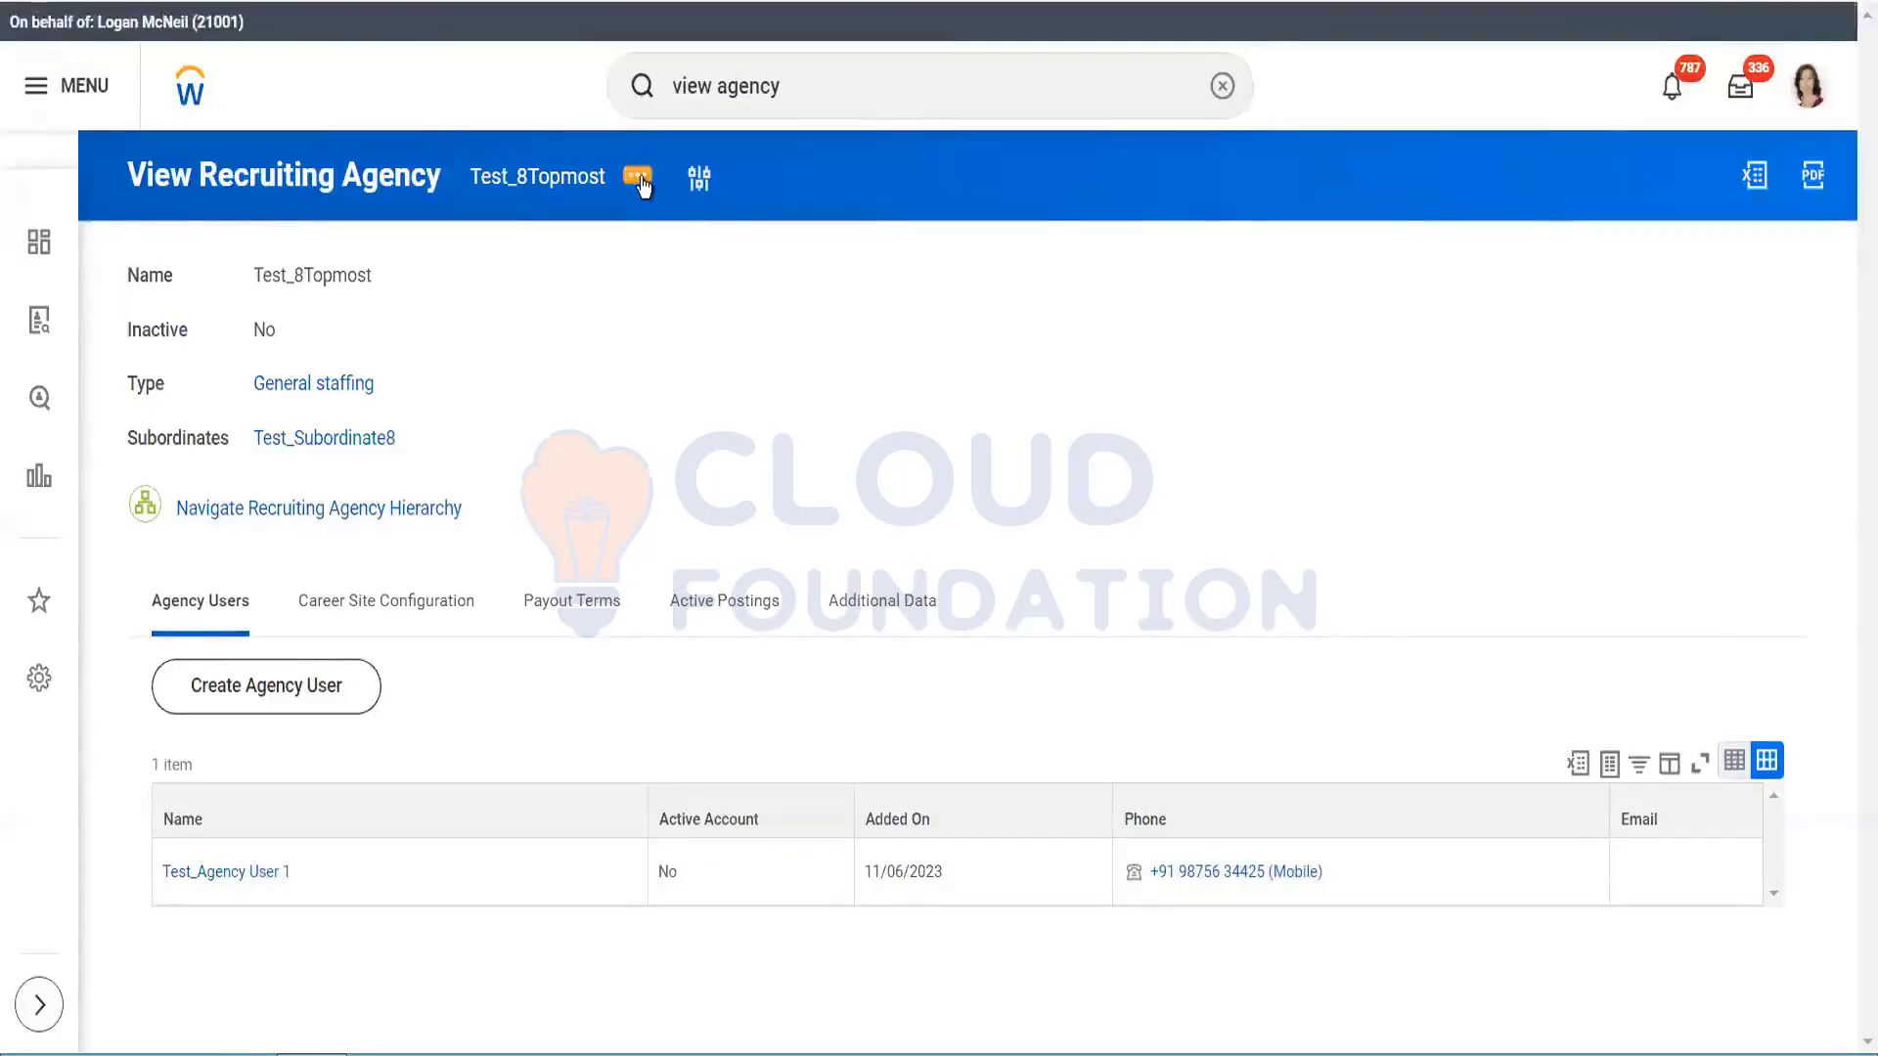
Step: Start Create, Copy, or Link Definition from Test_8Topmost's Business Process actions
left_click(637, 177)
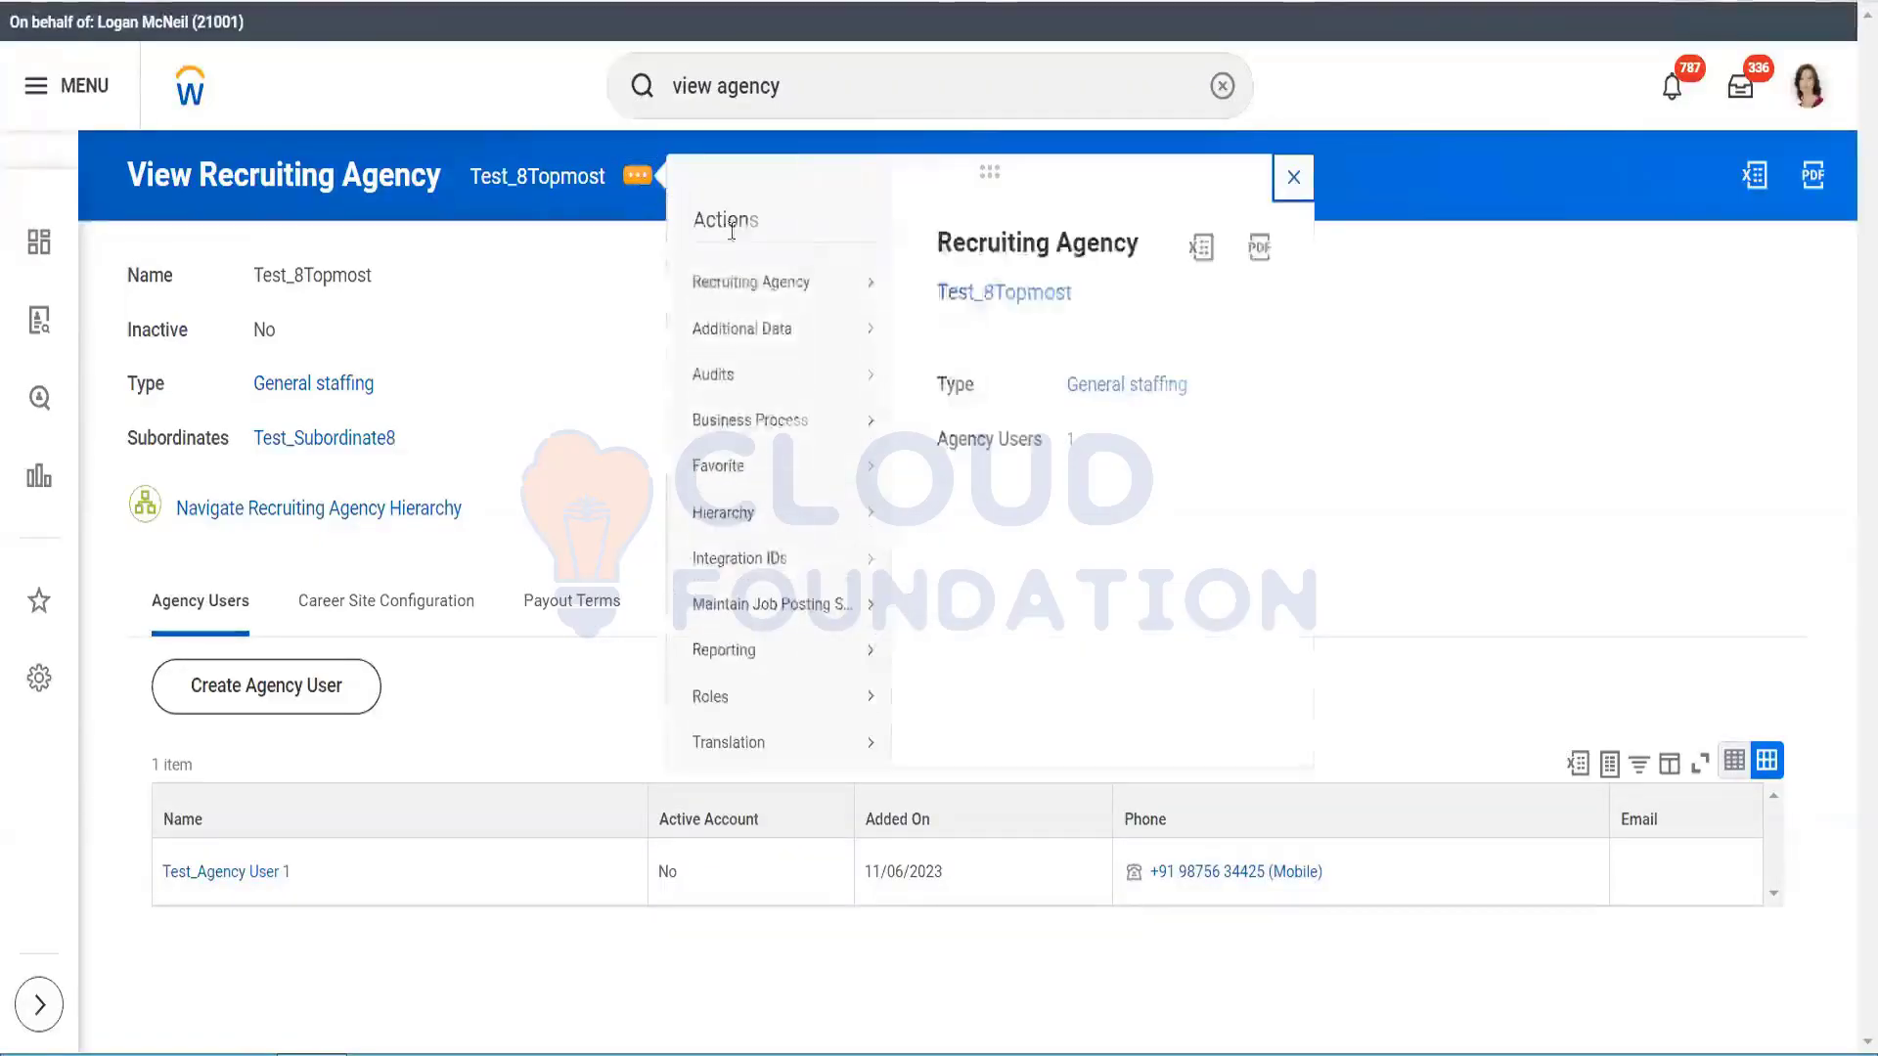
mouse_move(775, 424)
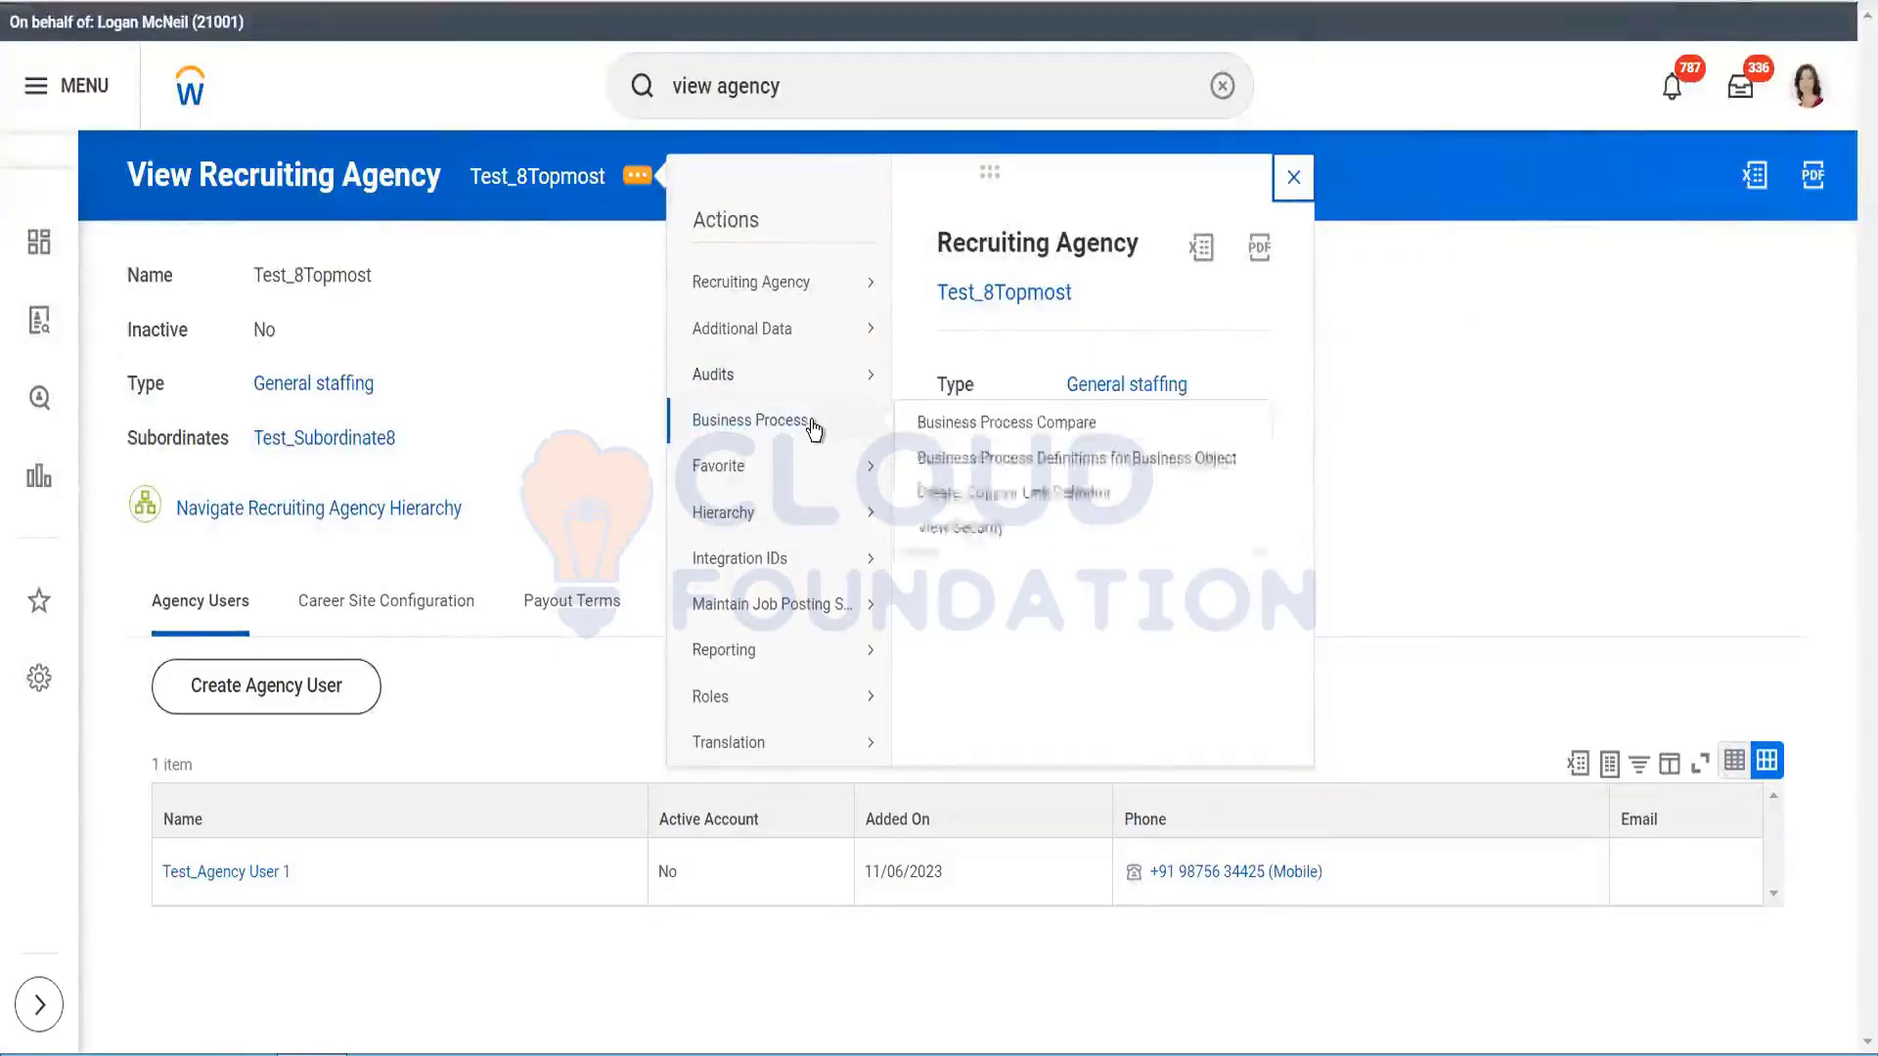
left_click(953, 496)
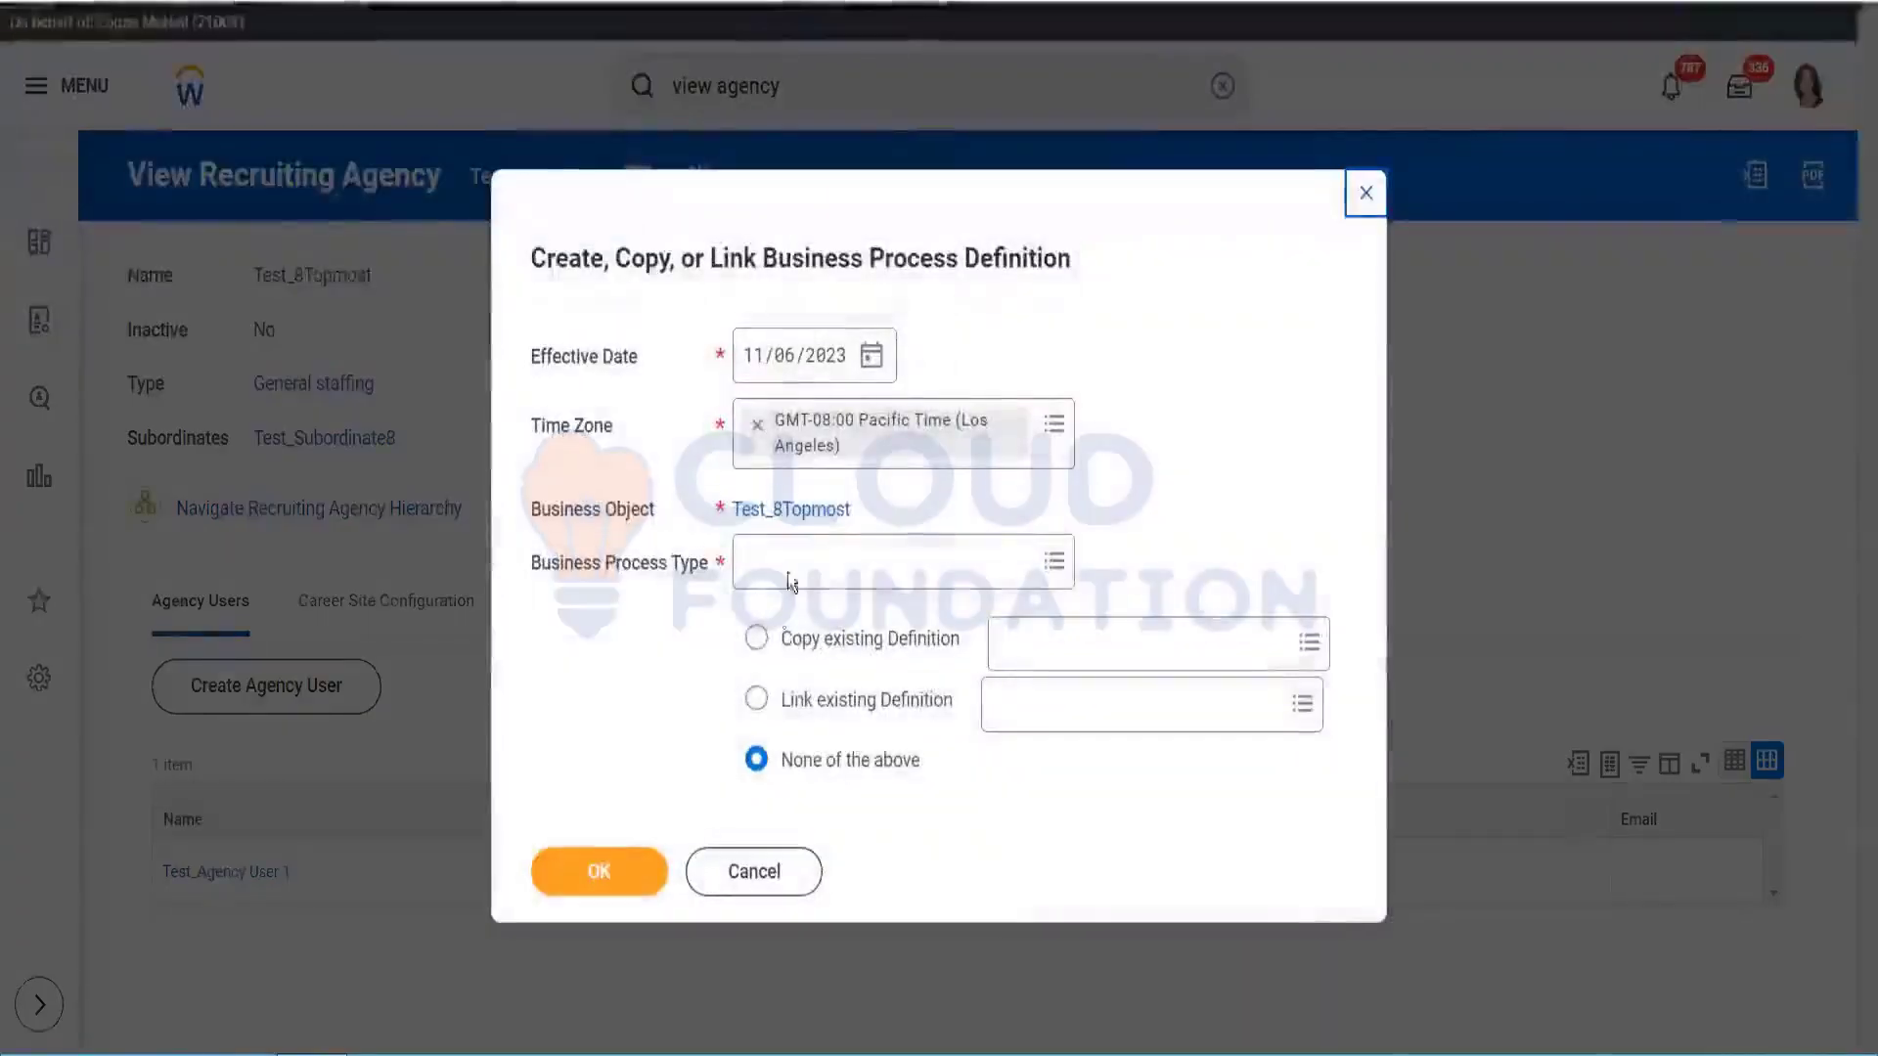
Step: Pick Submit Recruiting Agency Candidate, copying from its Default Definition, and confirm
left_click(815, 563)
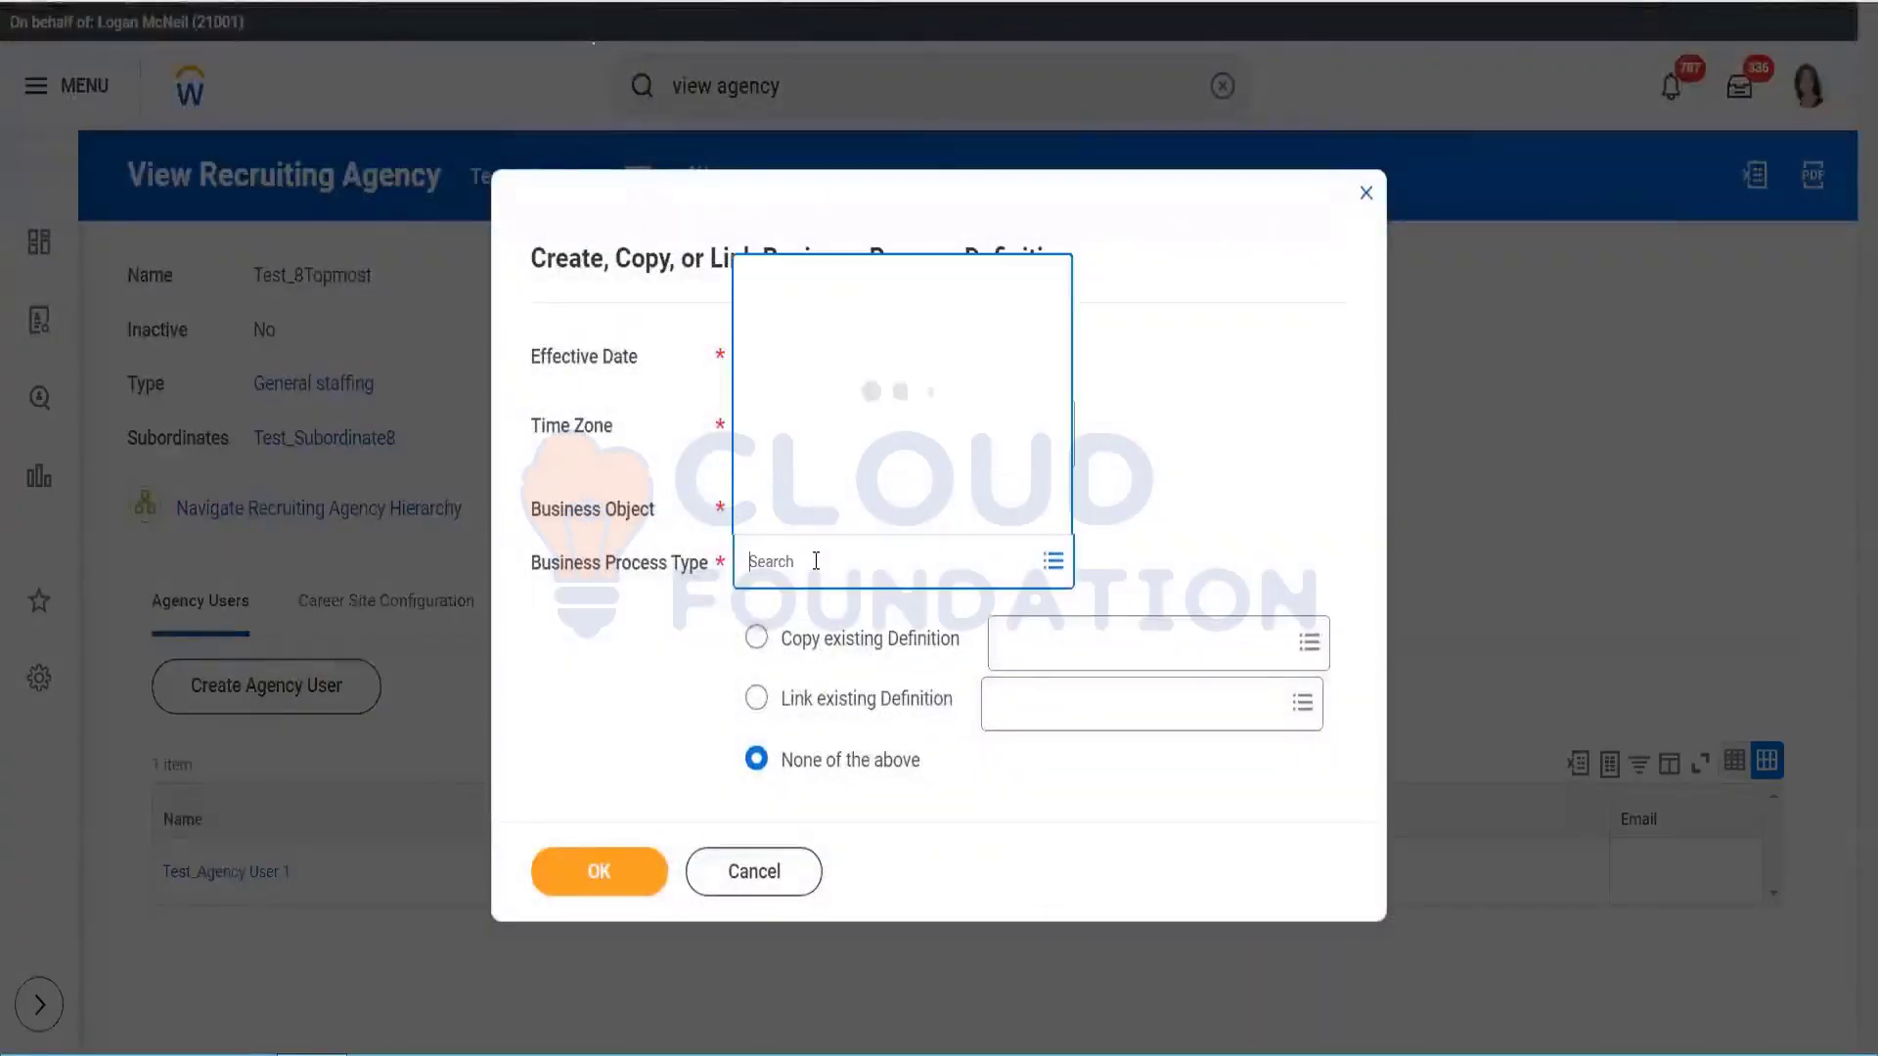
type("submit agen")
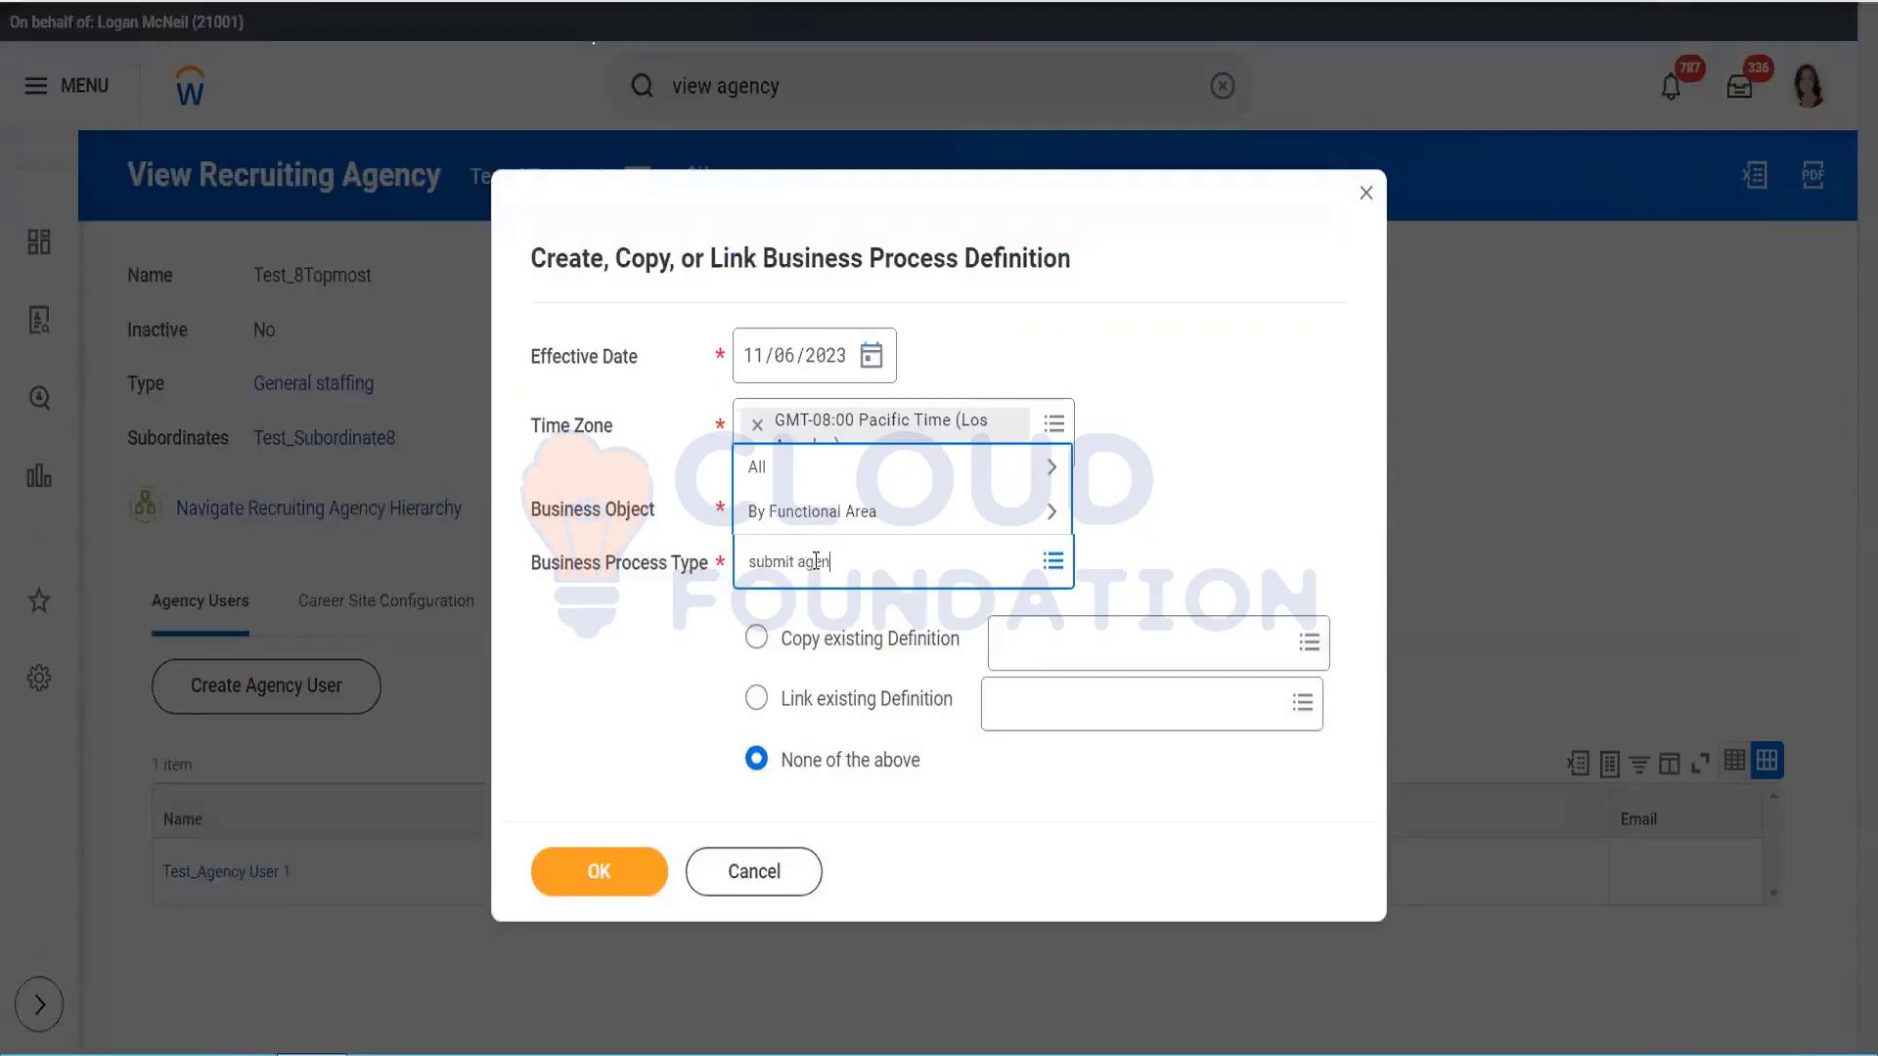
key("Return")
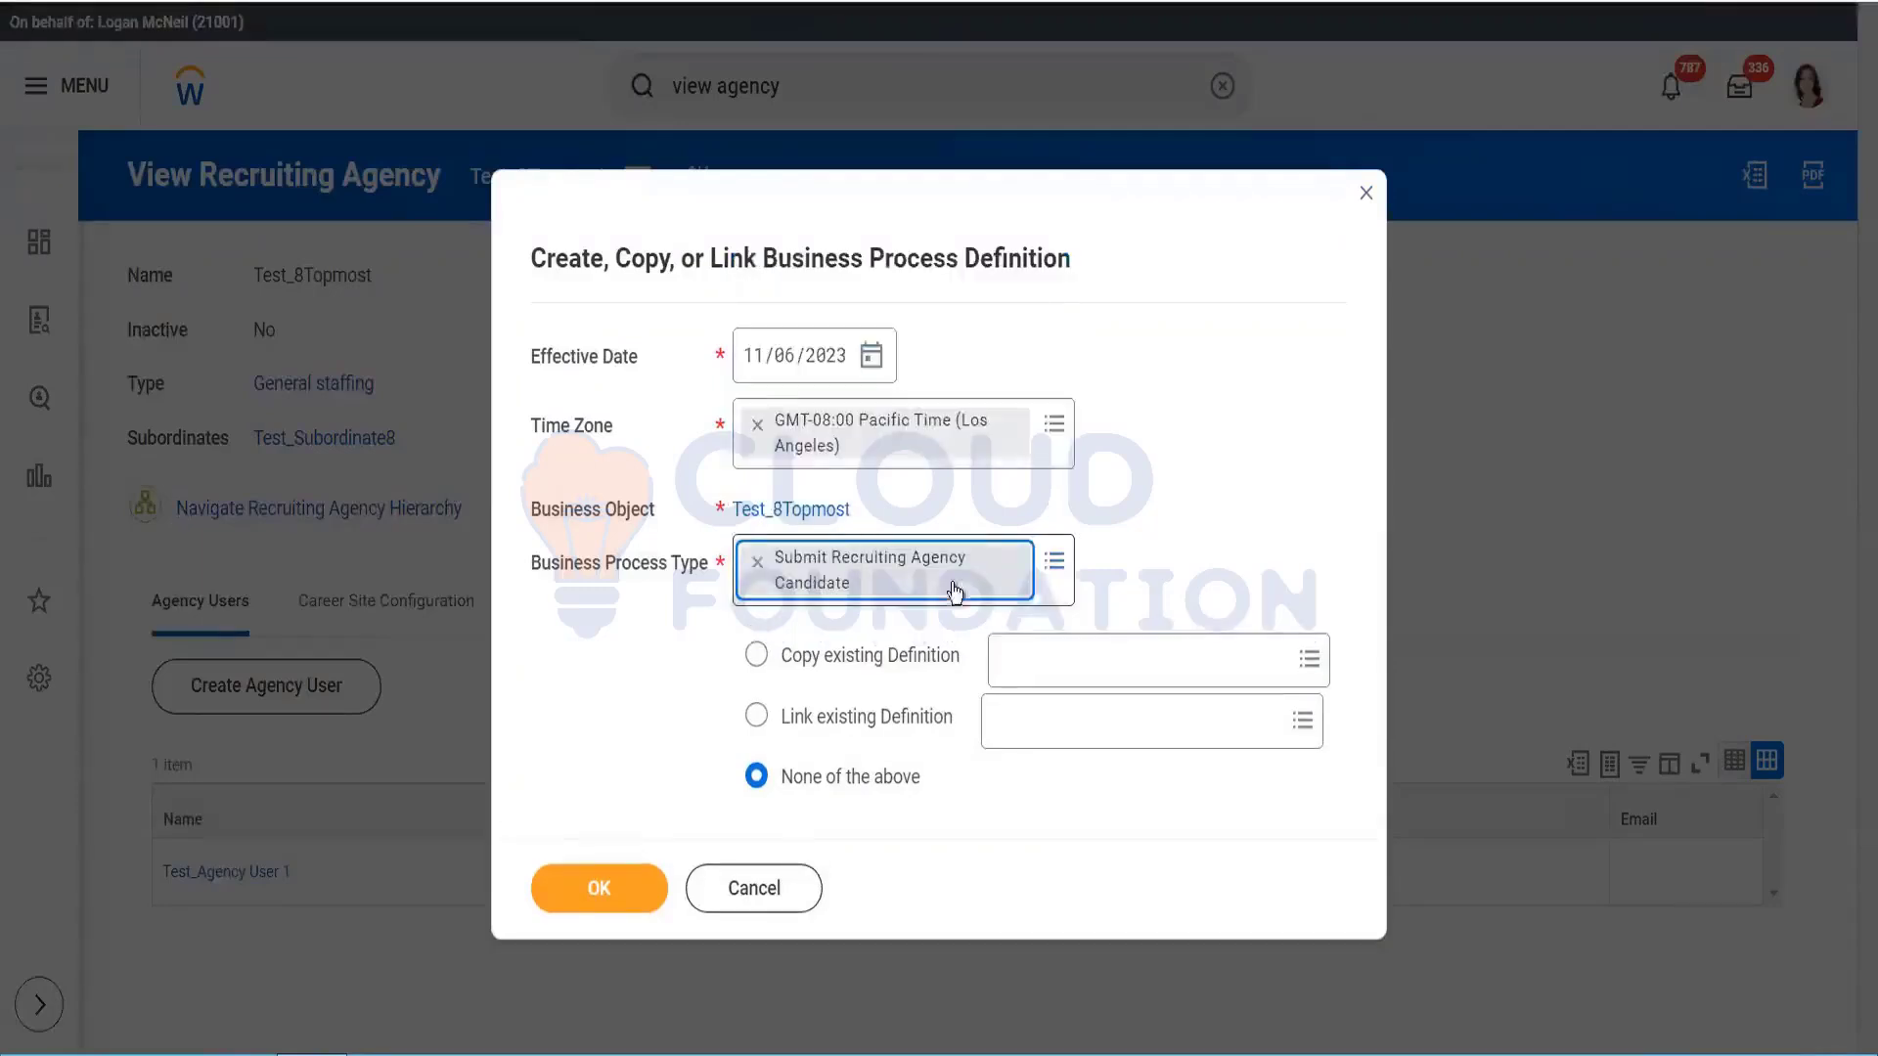
left_click(759, 654)
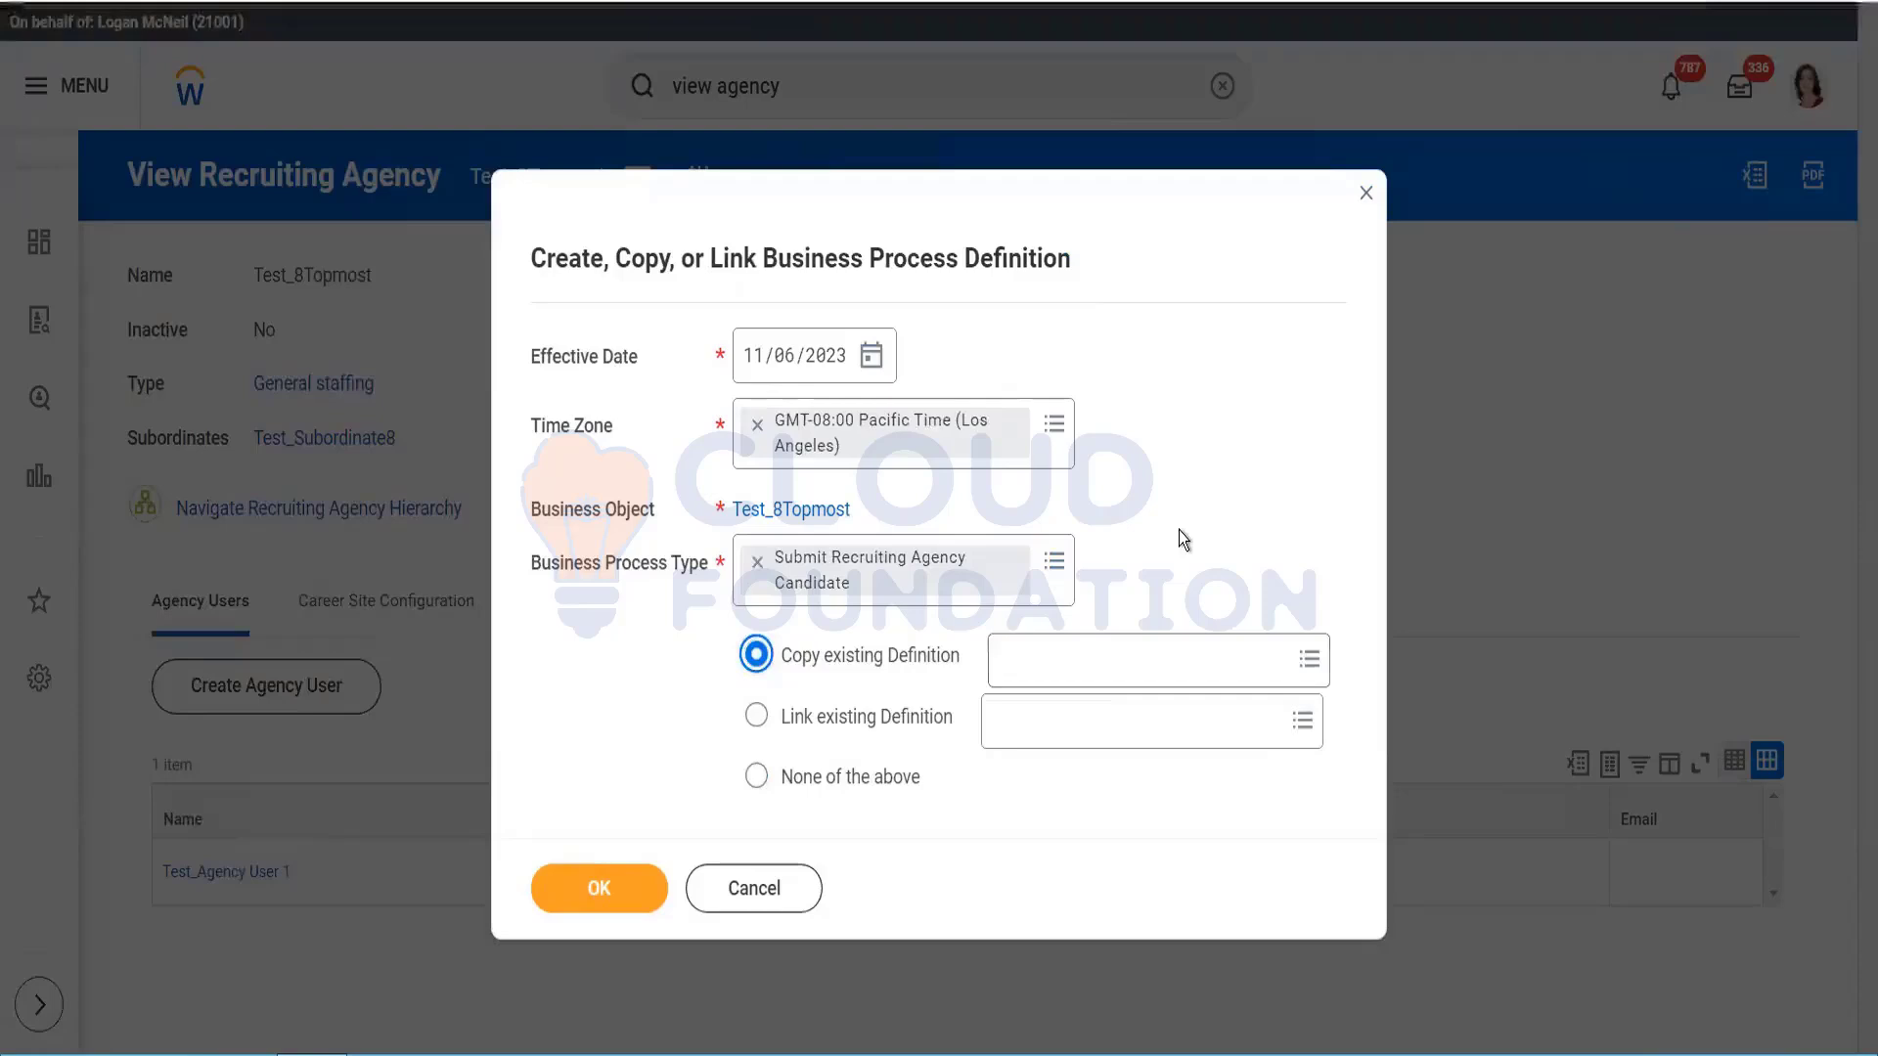
left_click(1064, 659)
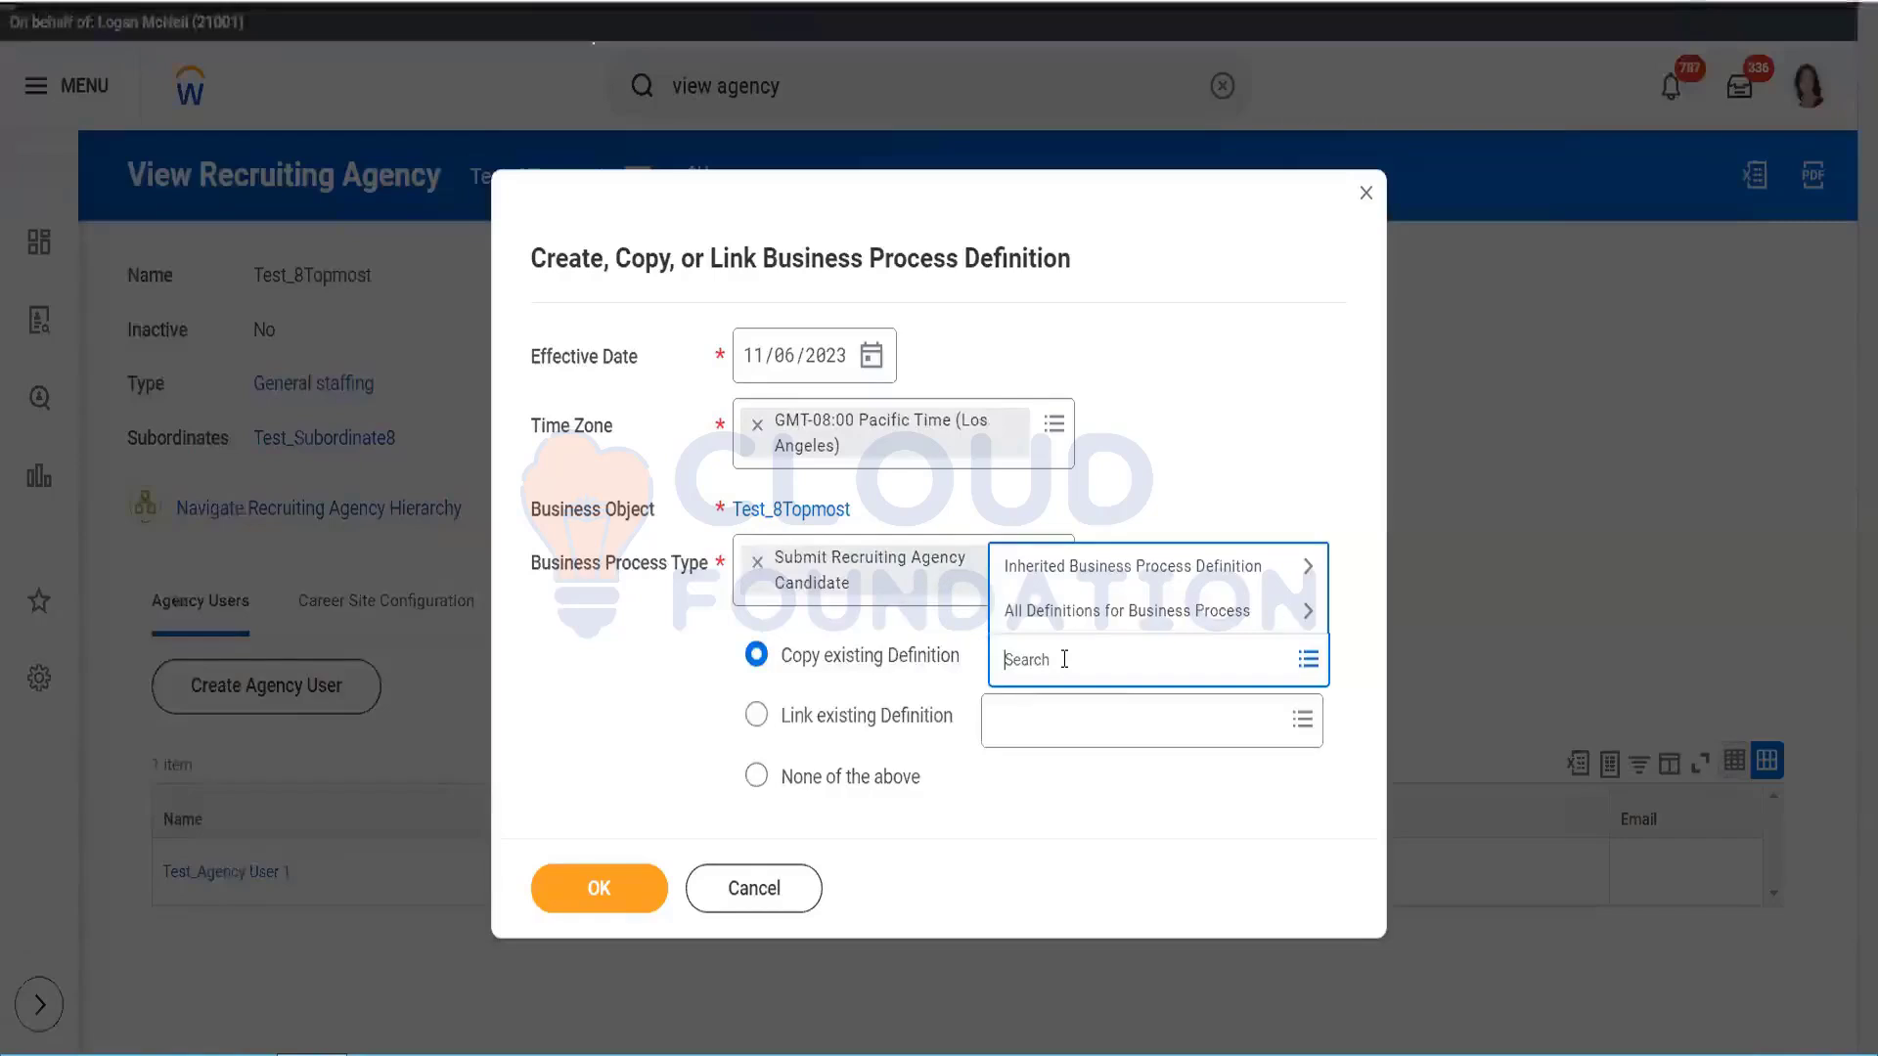
type("submit")
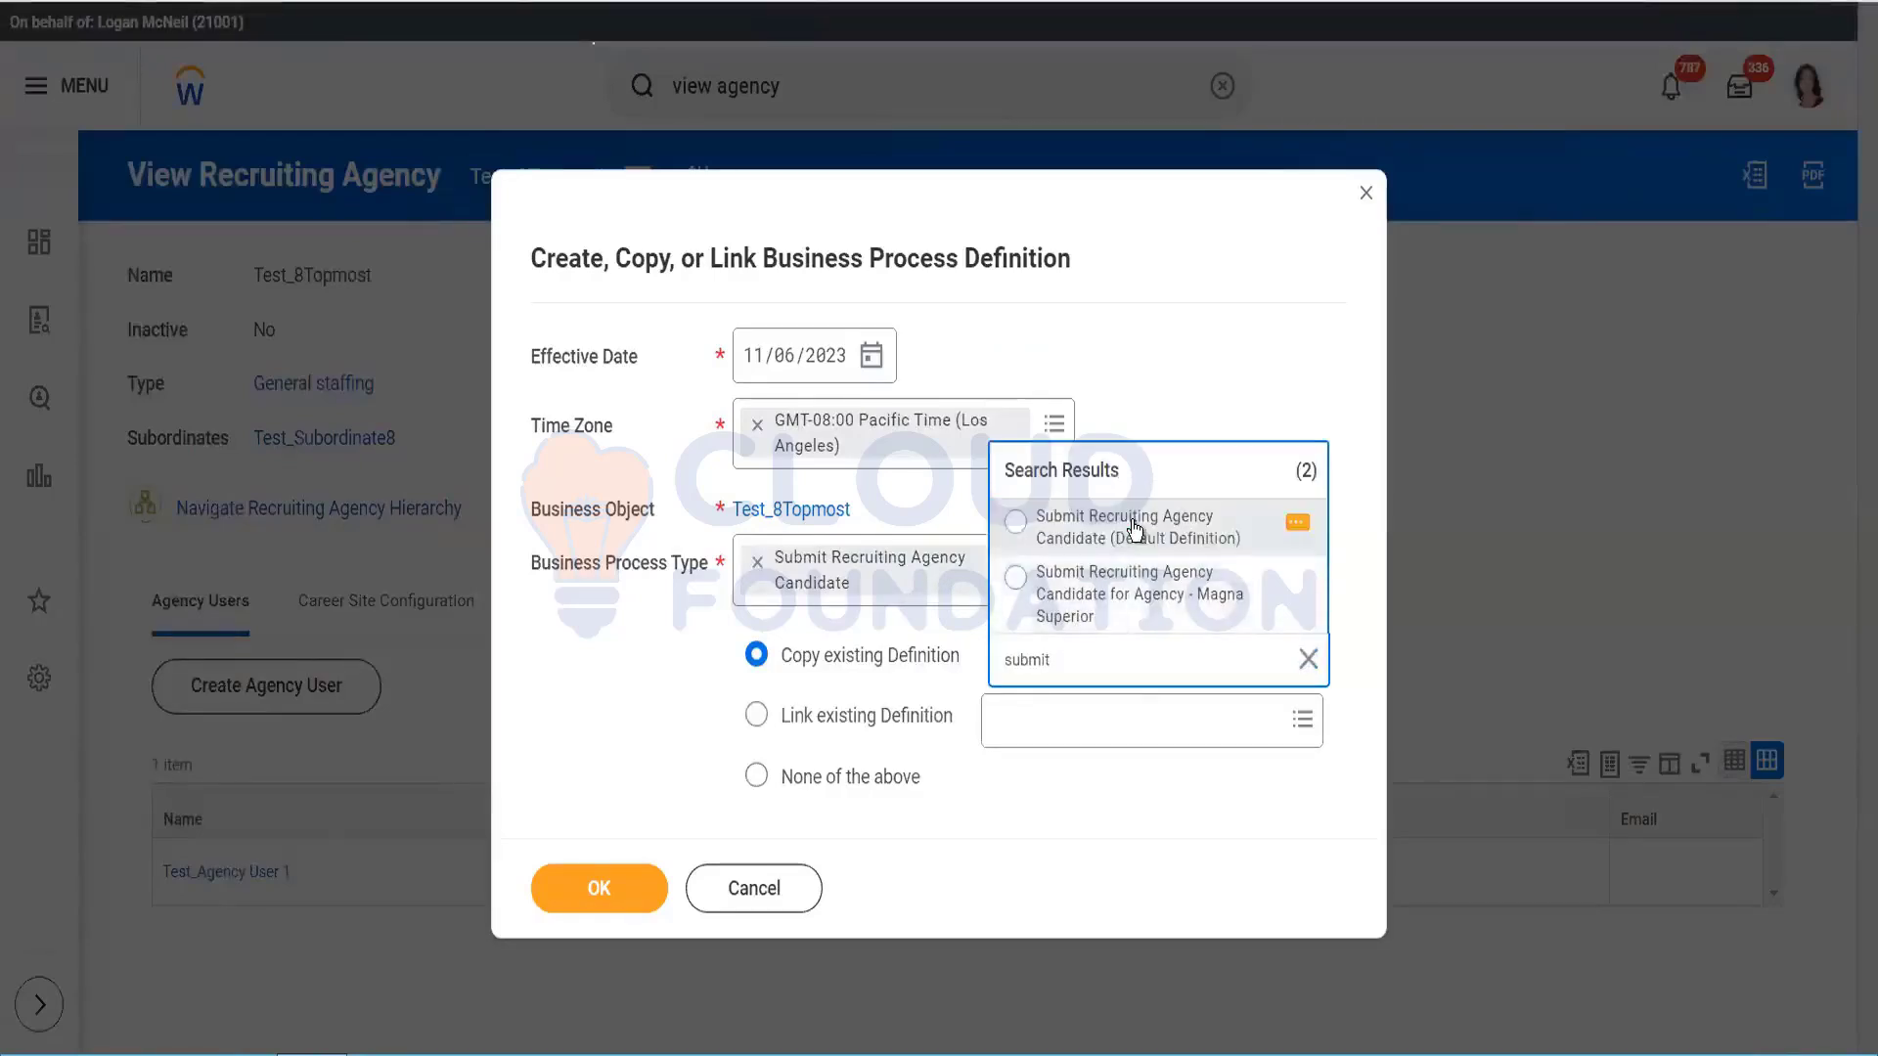
left_click(1135, 528)
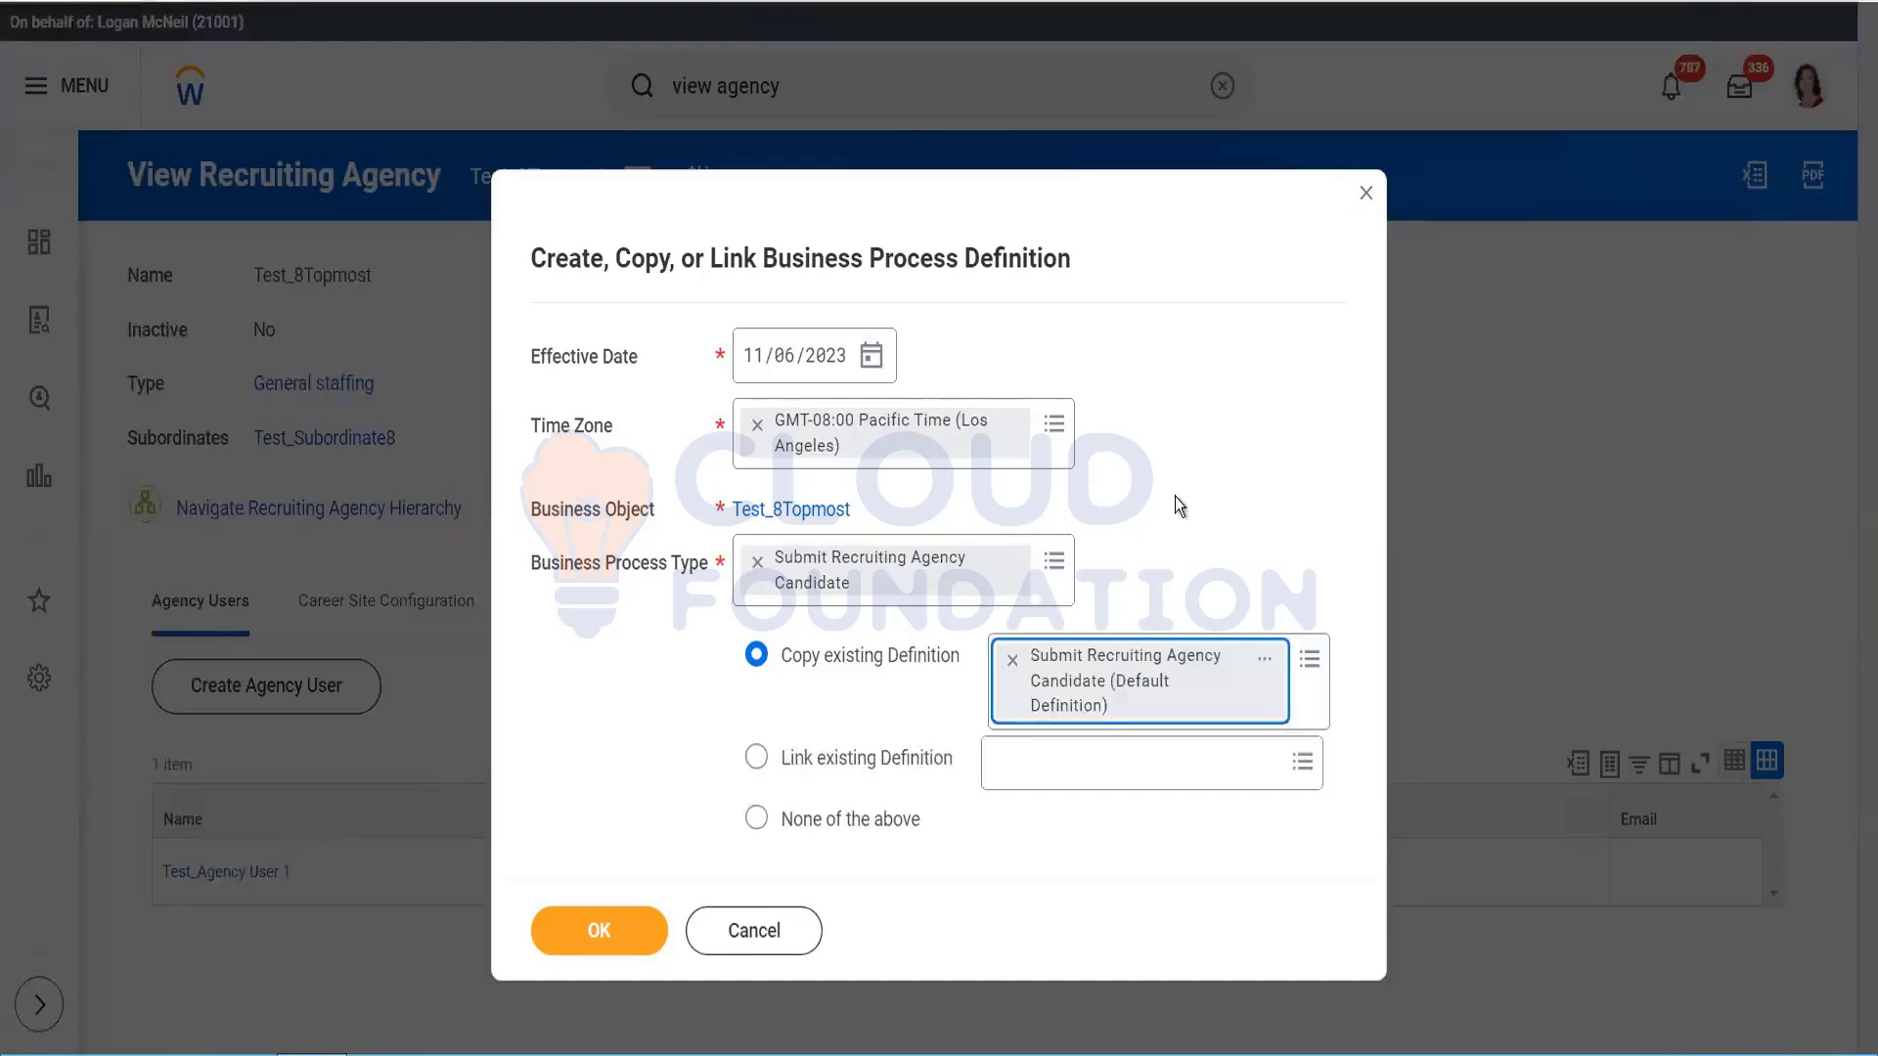
left_click(587, 932)
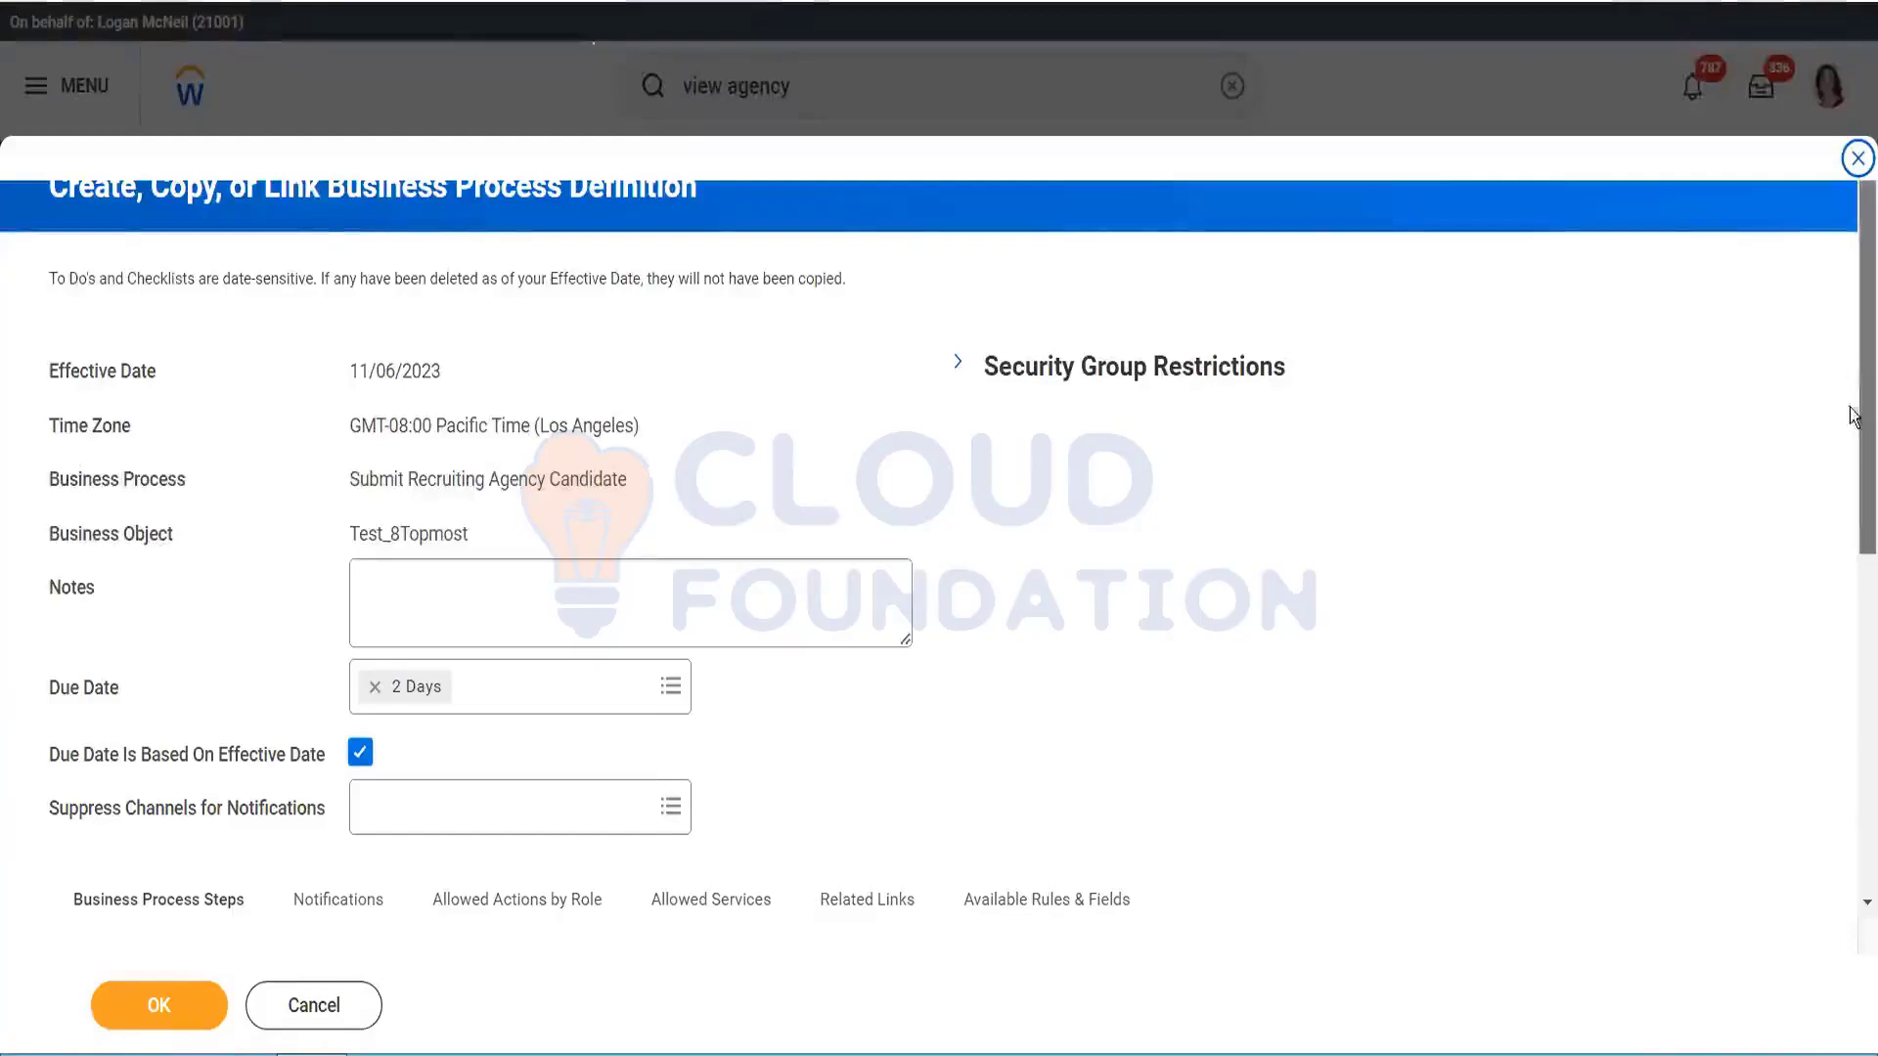
Step: Review the copied definition's three Business Process Steps and save it
left_click_drag(1853, 368, 1853, 650)
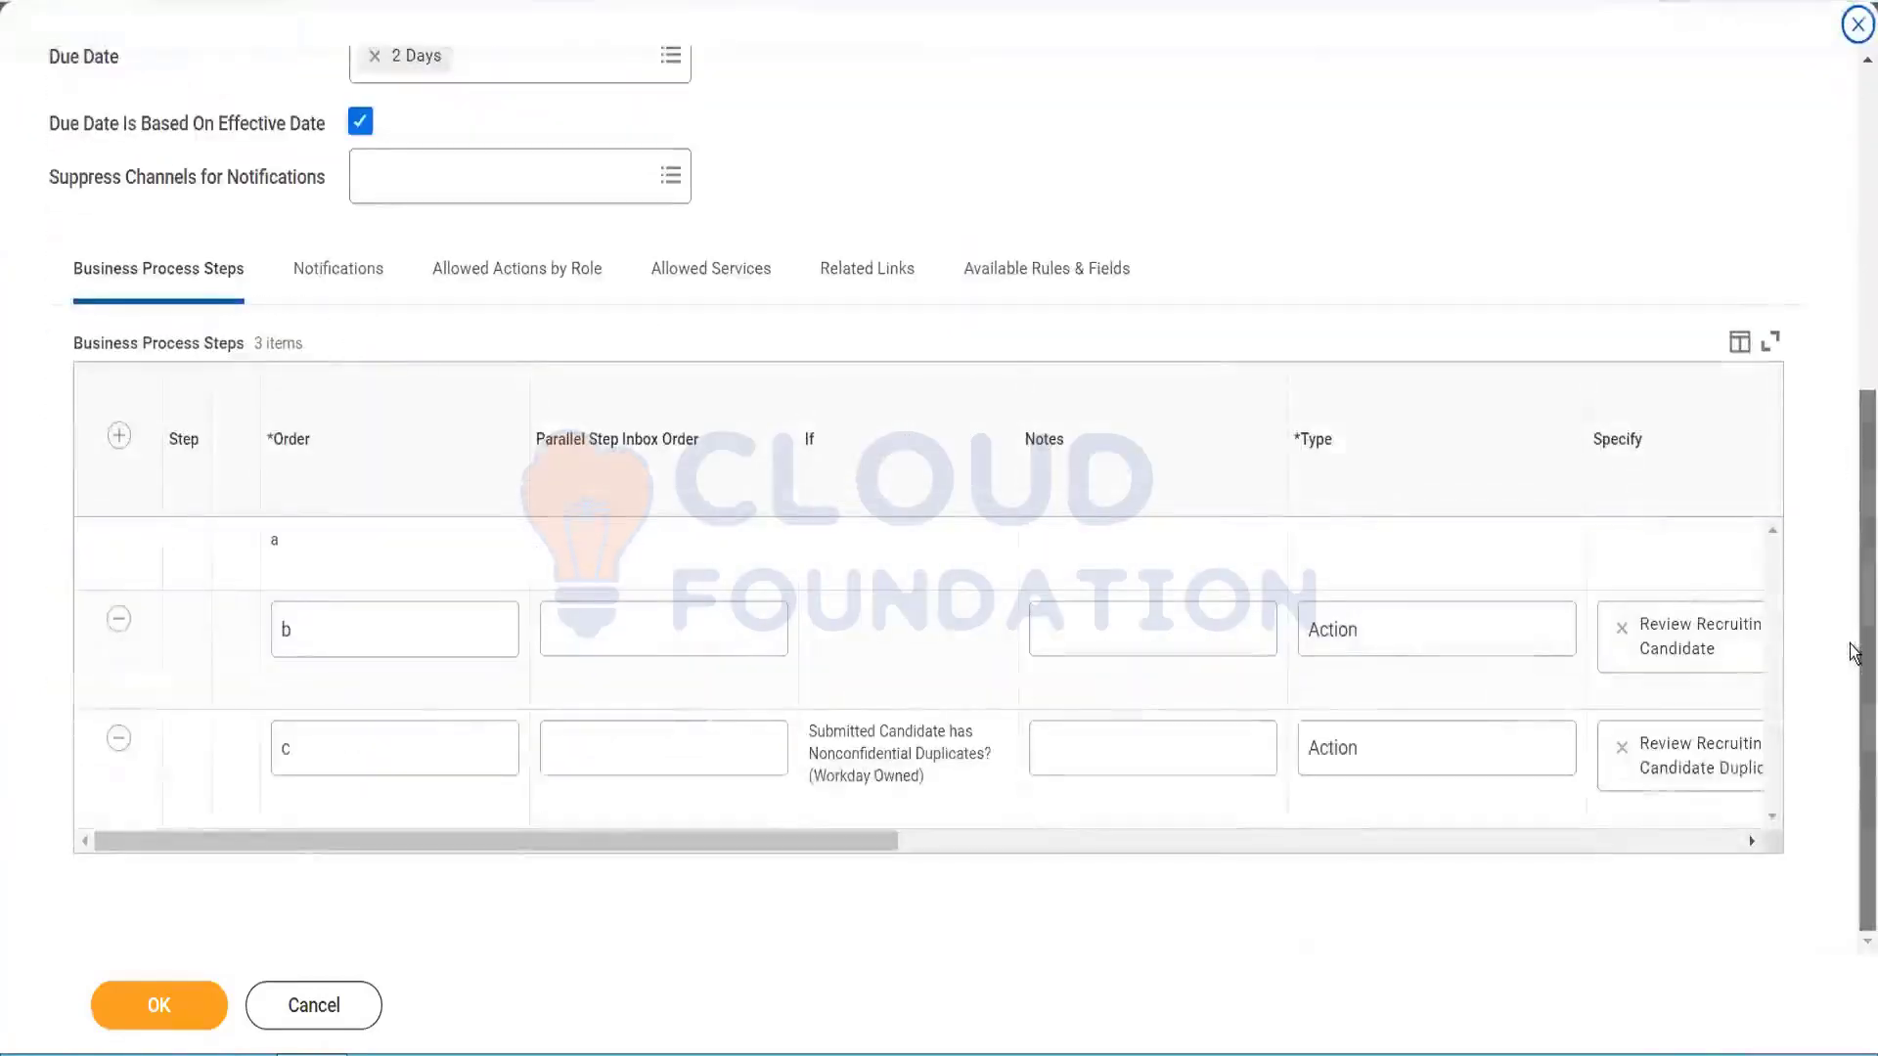
left_click(937, 843)
left_click_drag(945, 855, 761, 861)
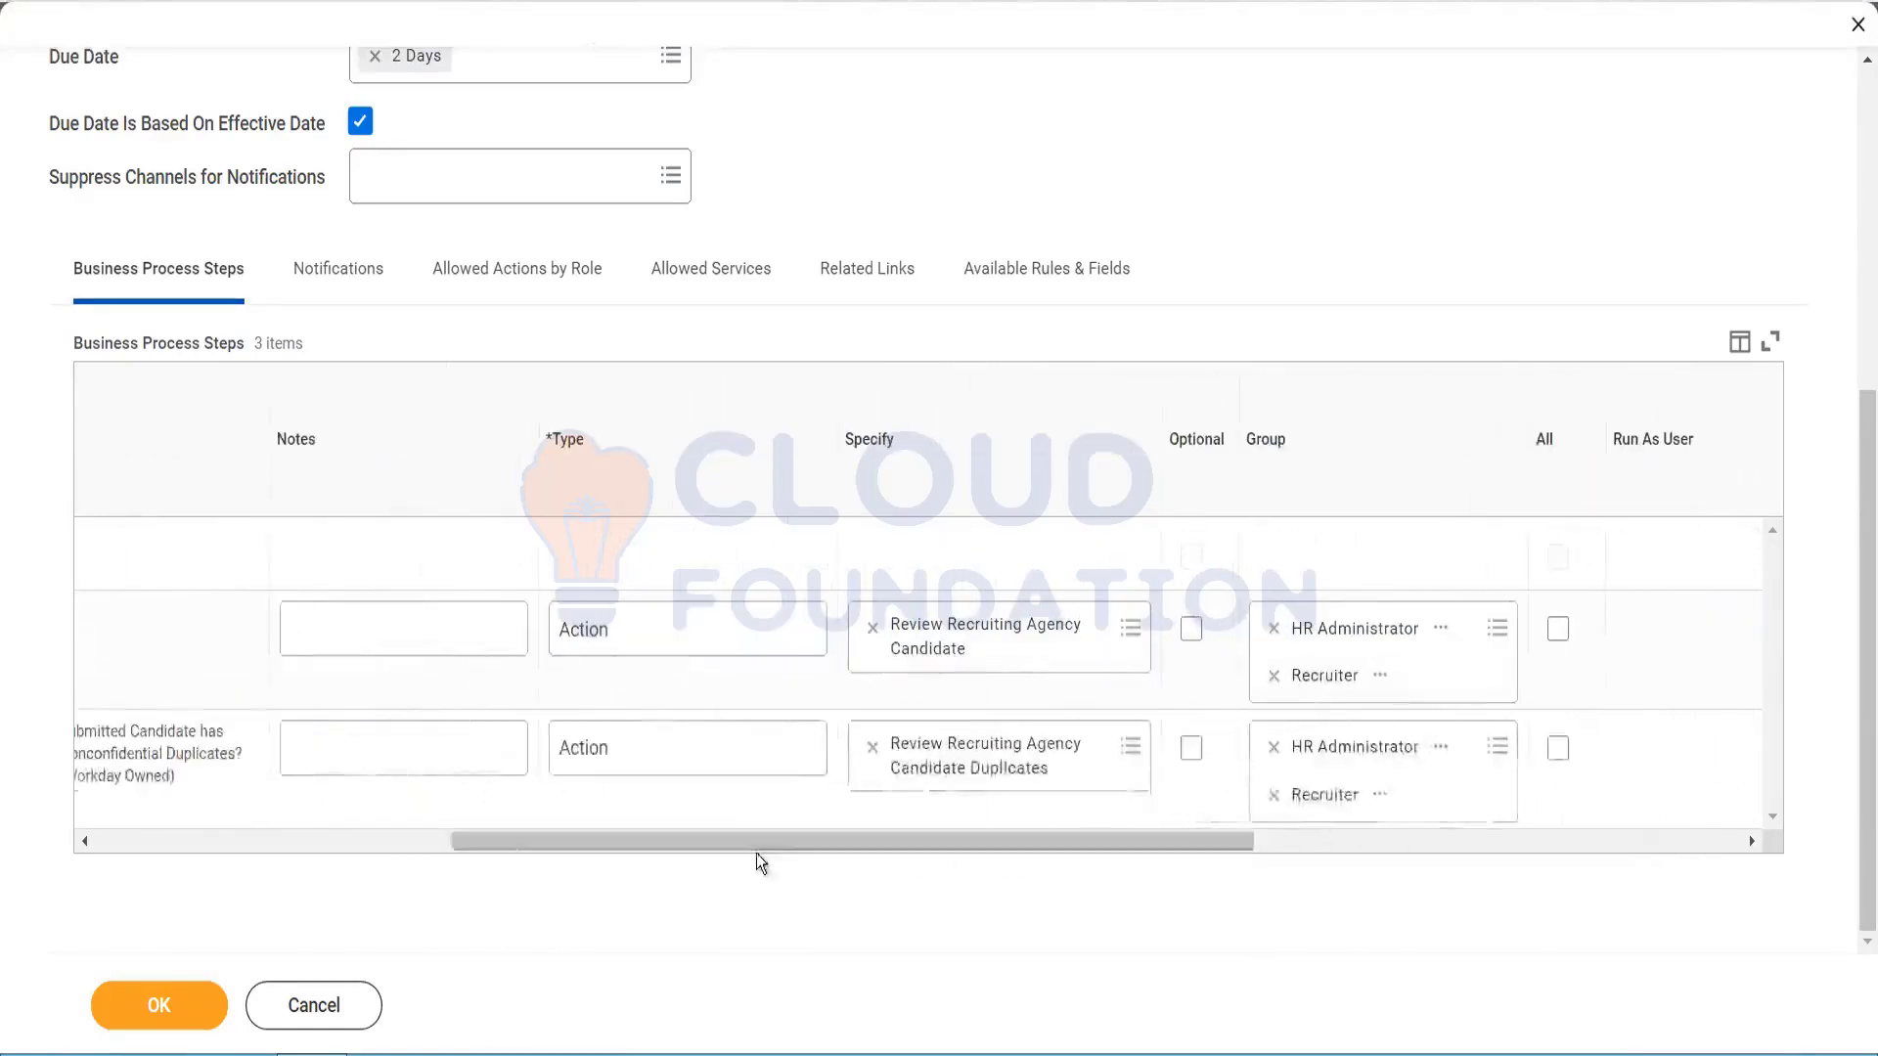
left_click(178, 1015)
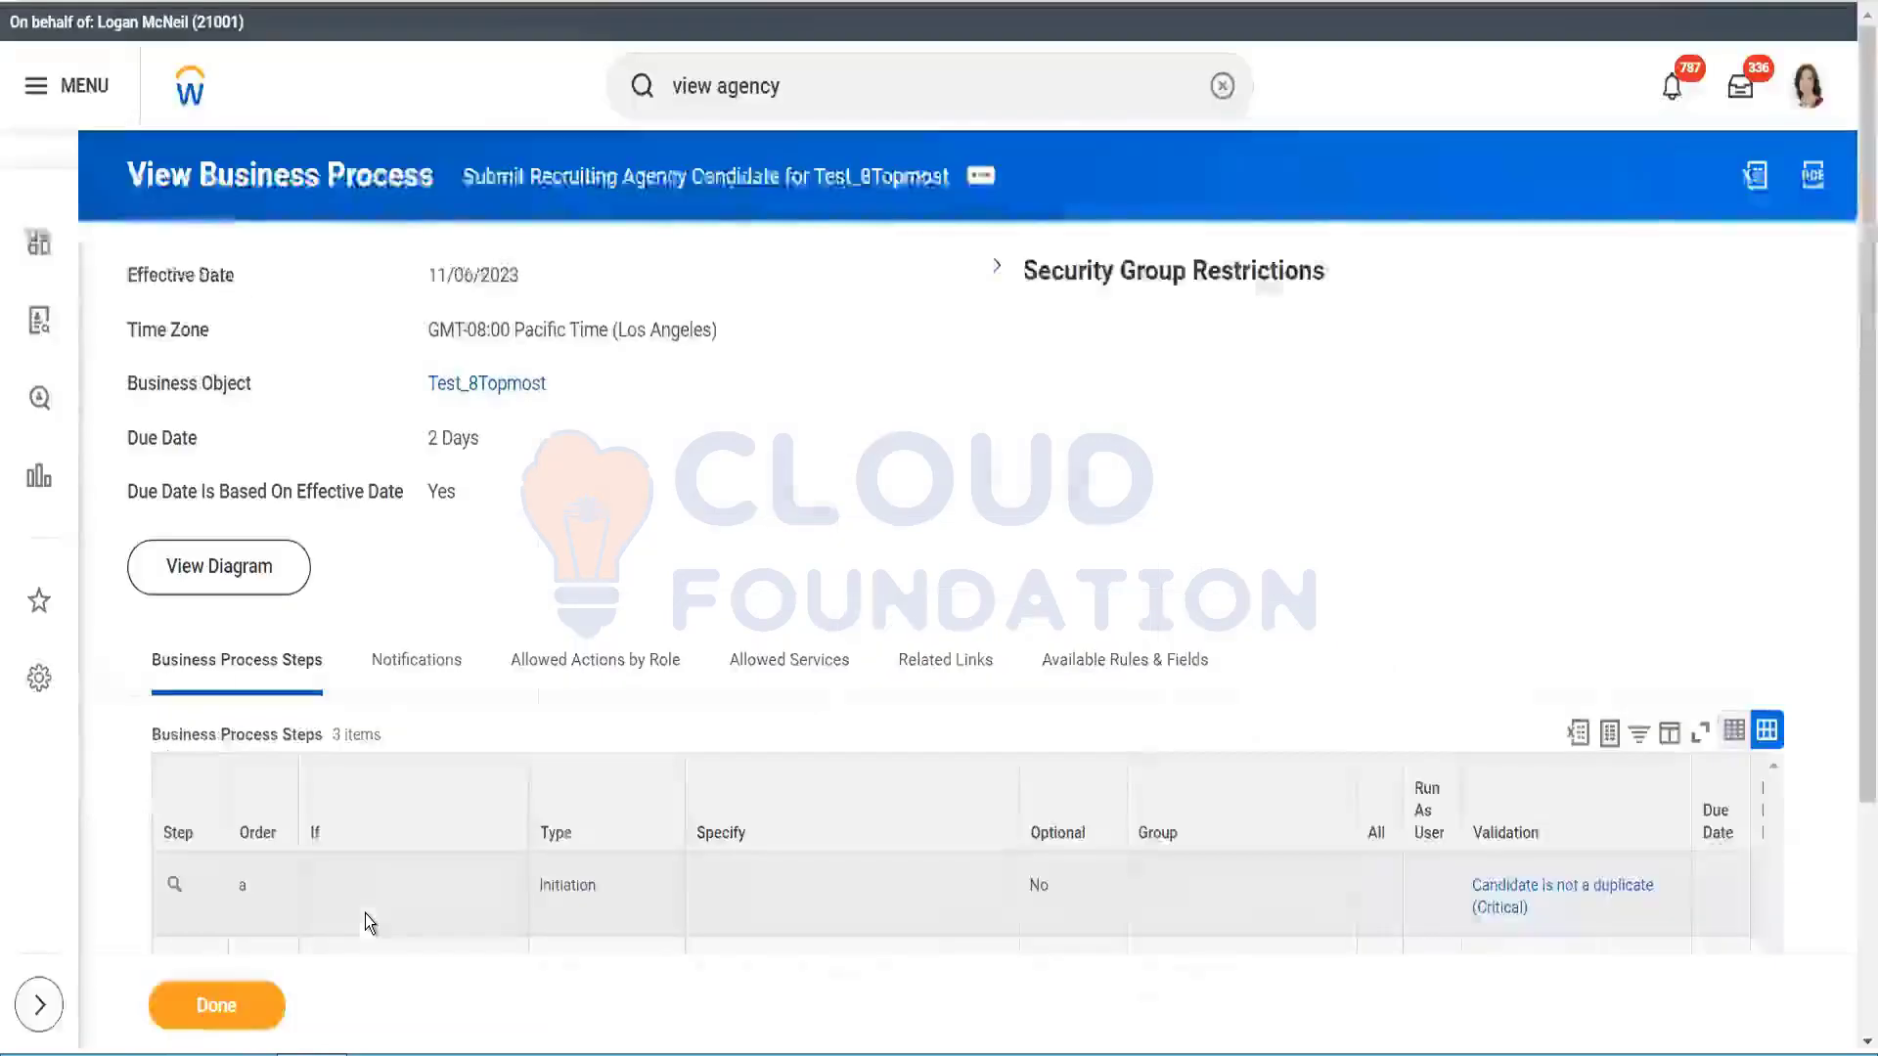
Step: Finish viewing the saved definition and return to the Test_8Topmost agency page
left_click_drag(1866, 342, 1850, 568)
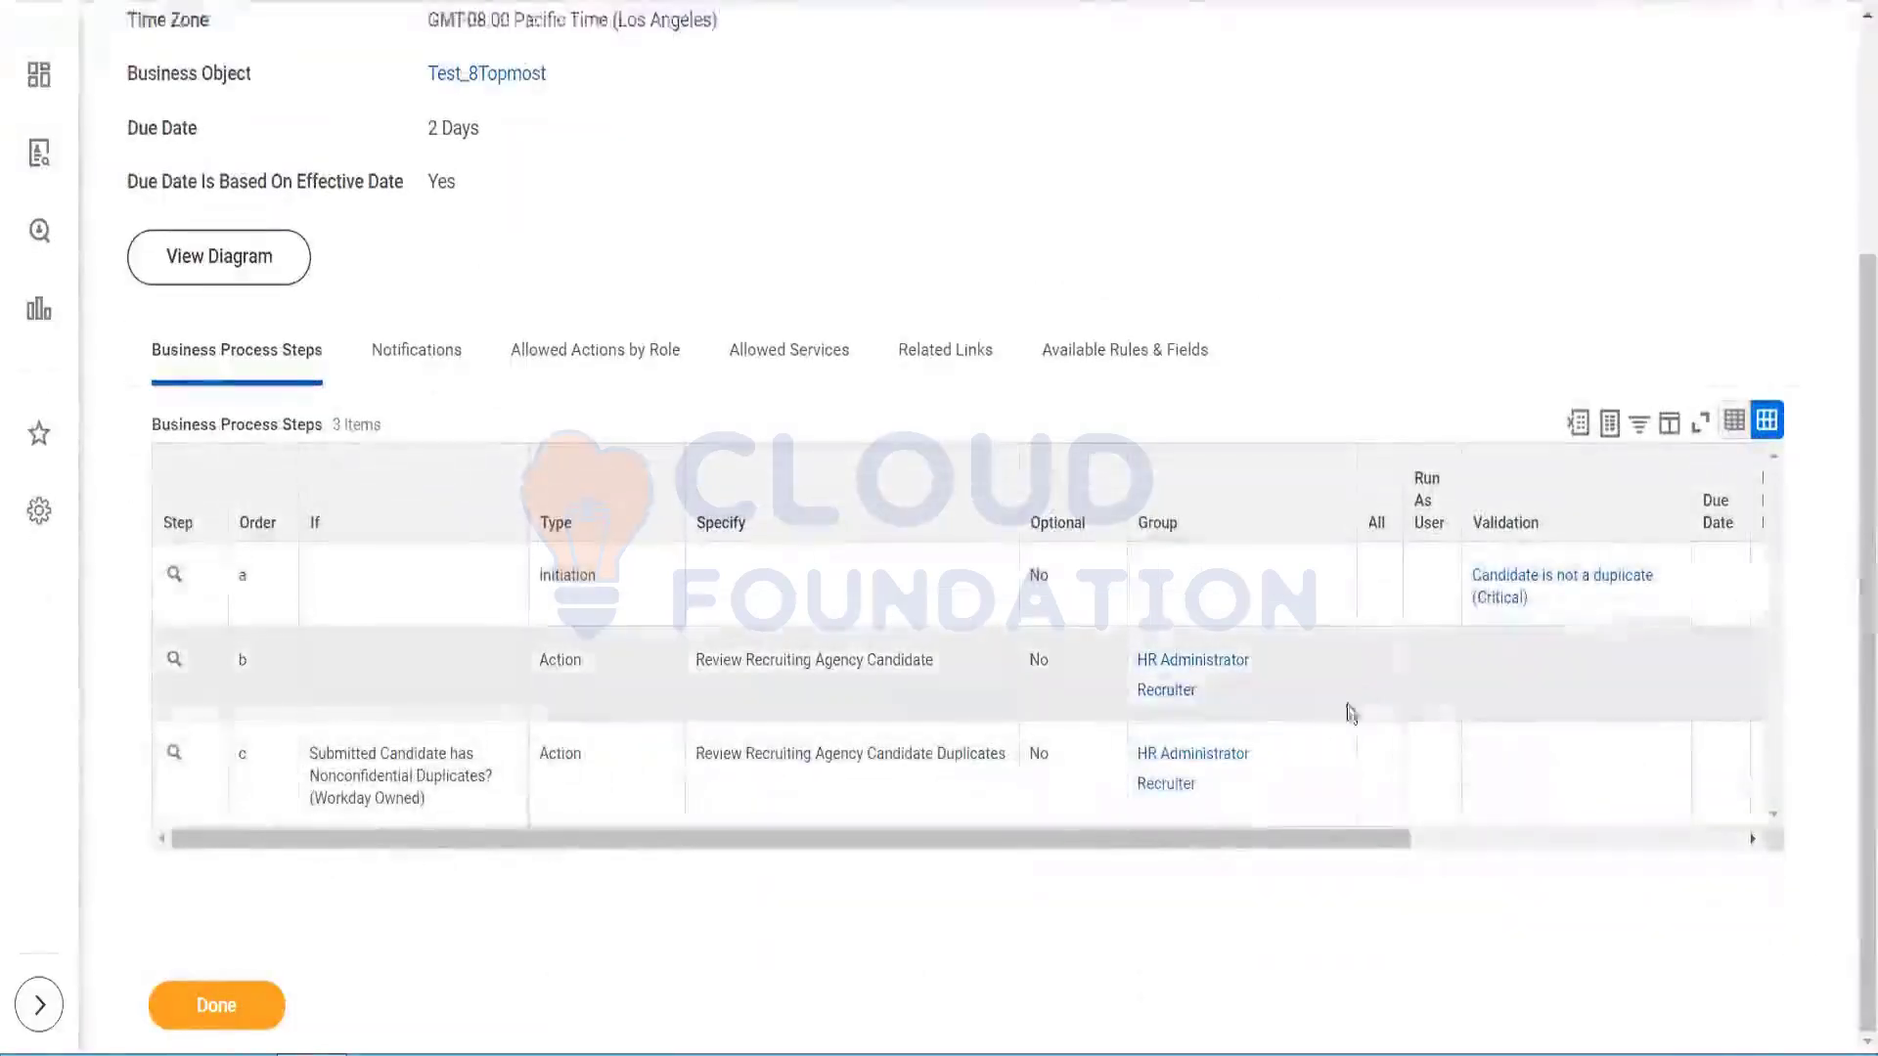
left_click_drag(1328, 849, 1133, 854)
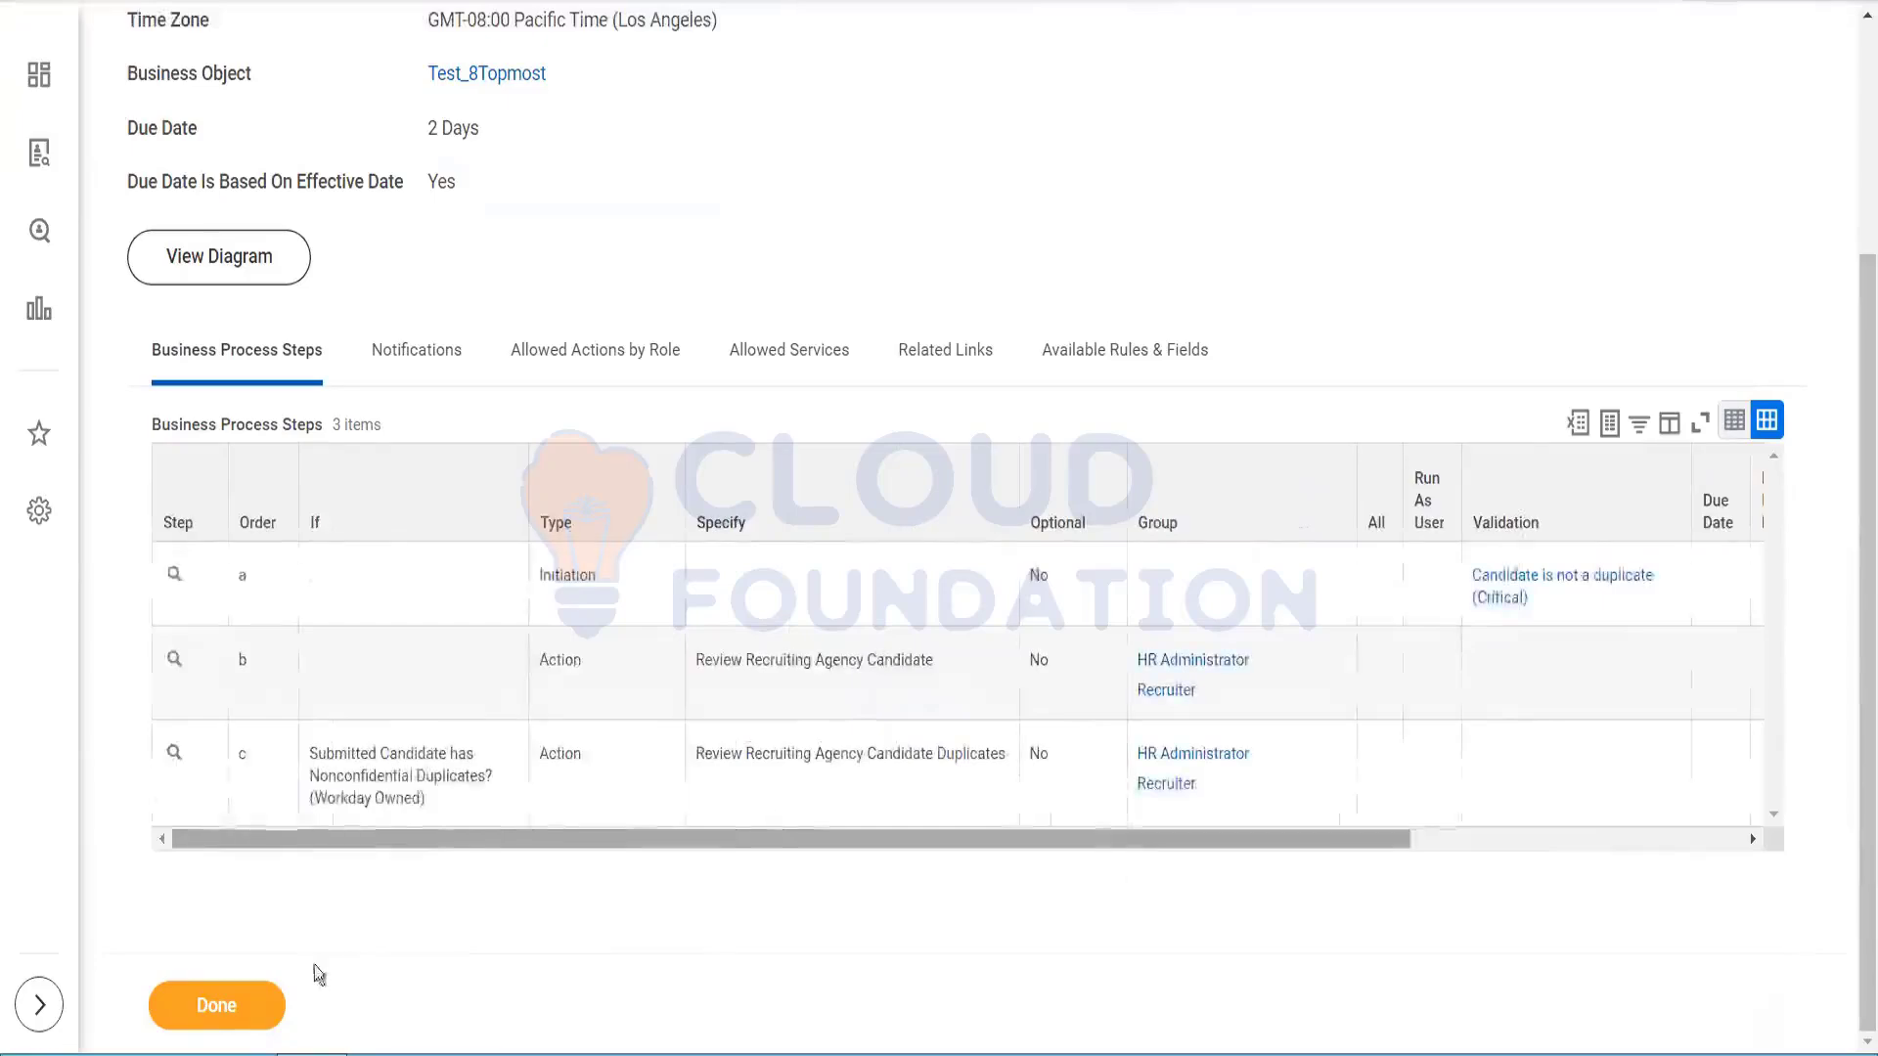
left_click(213, 1005)
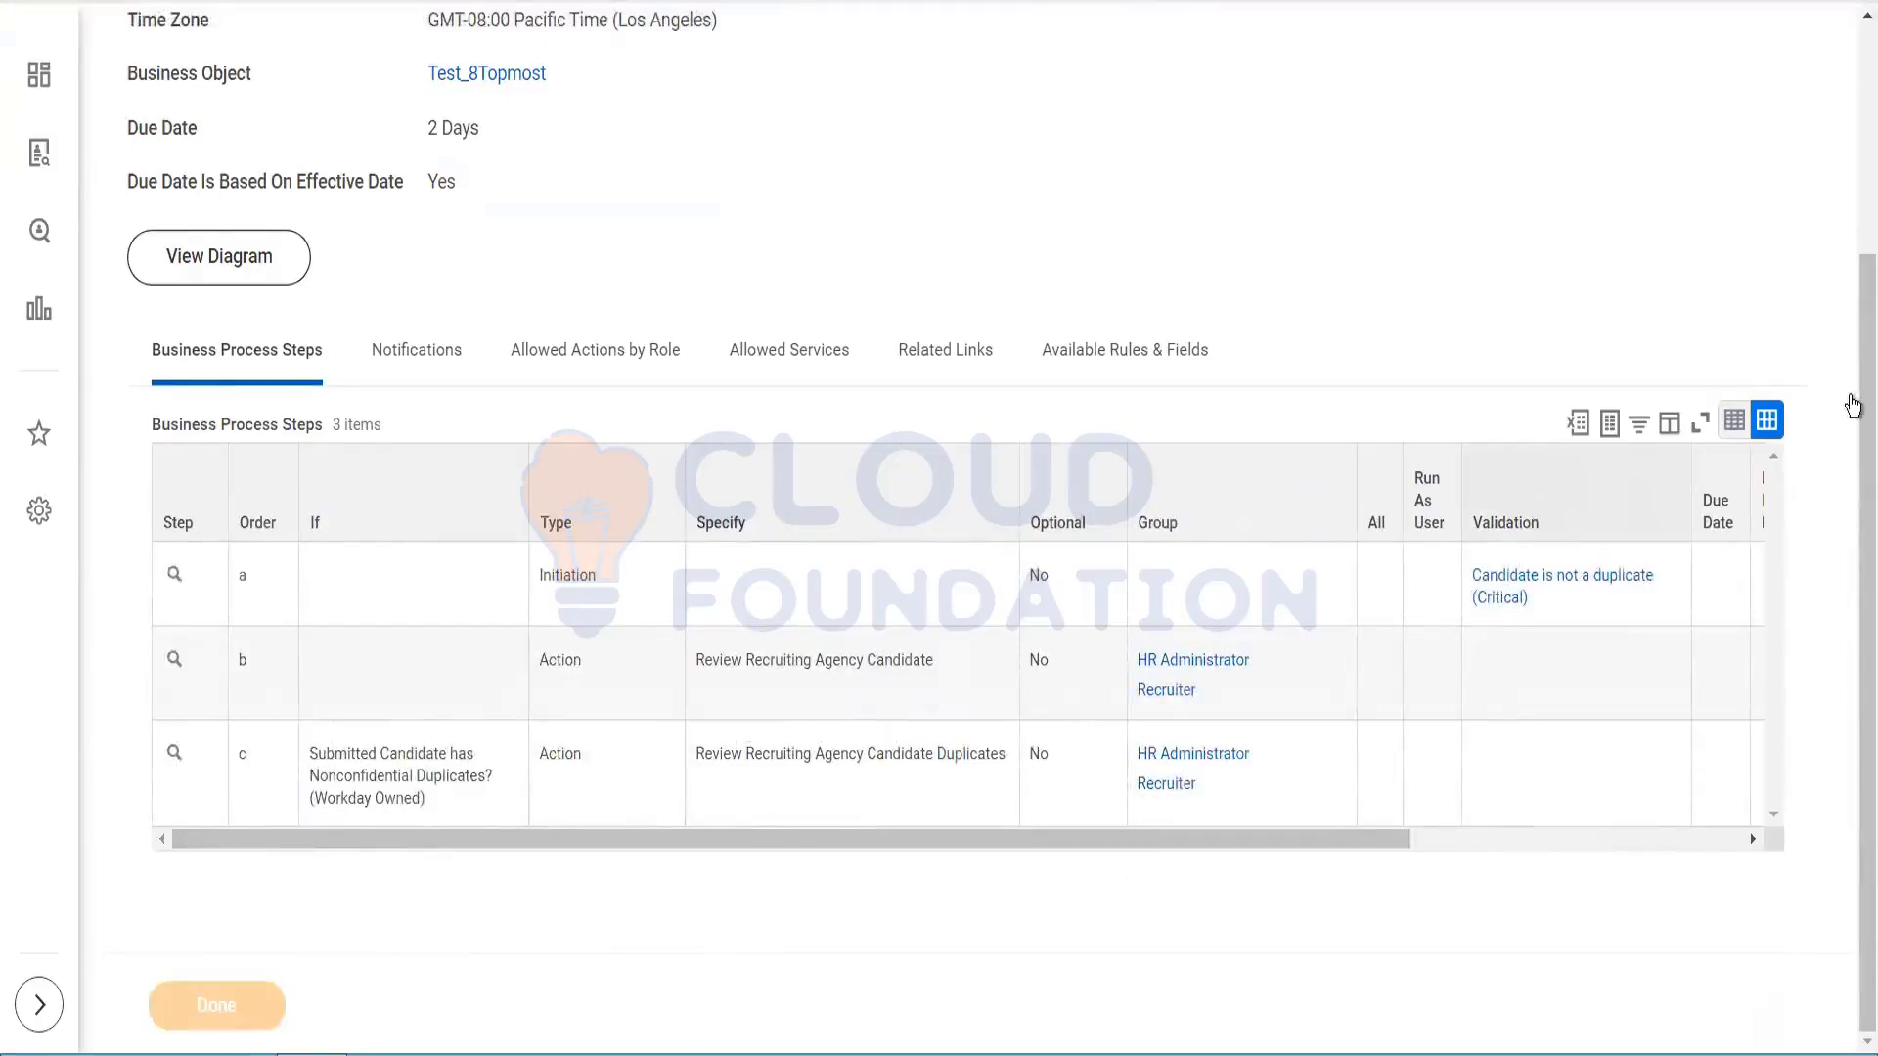
scroll(1847, 176, "up", 3)
scroll(1847, 176, "up", 1)
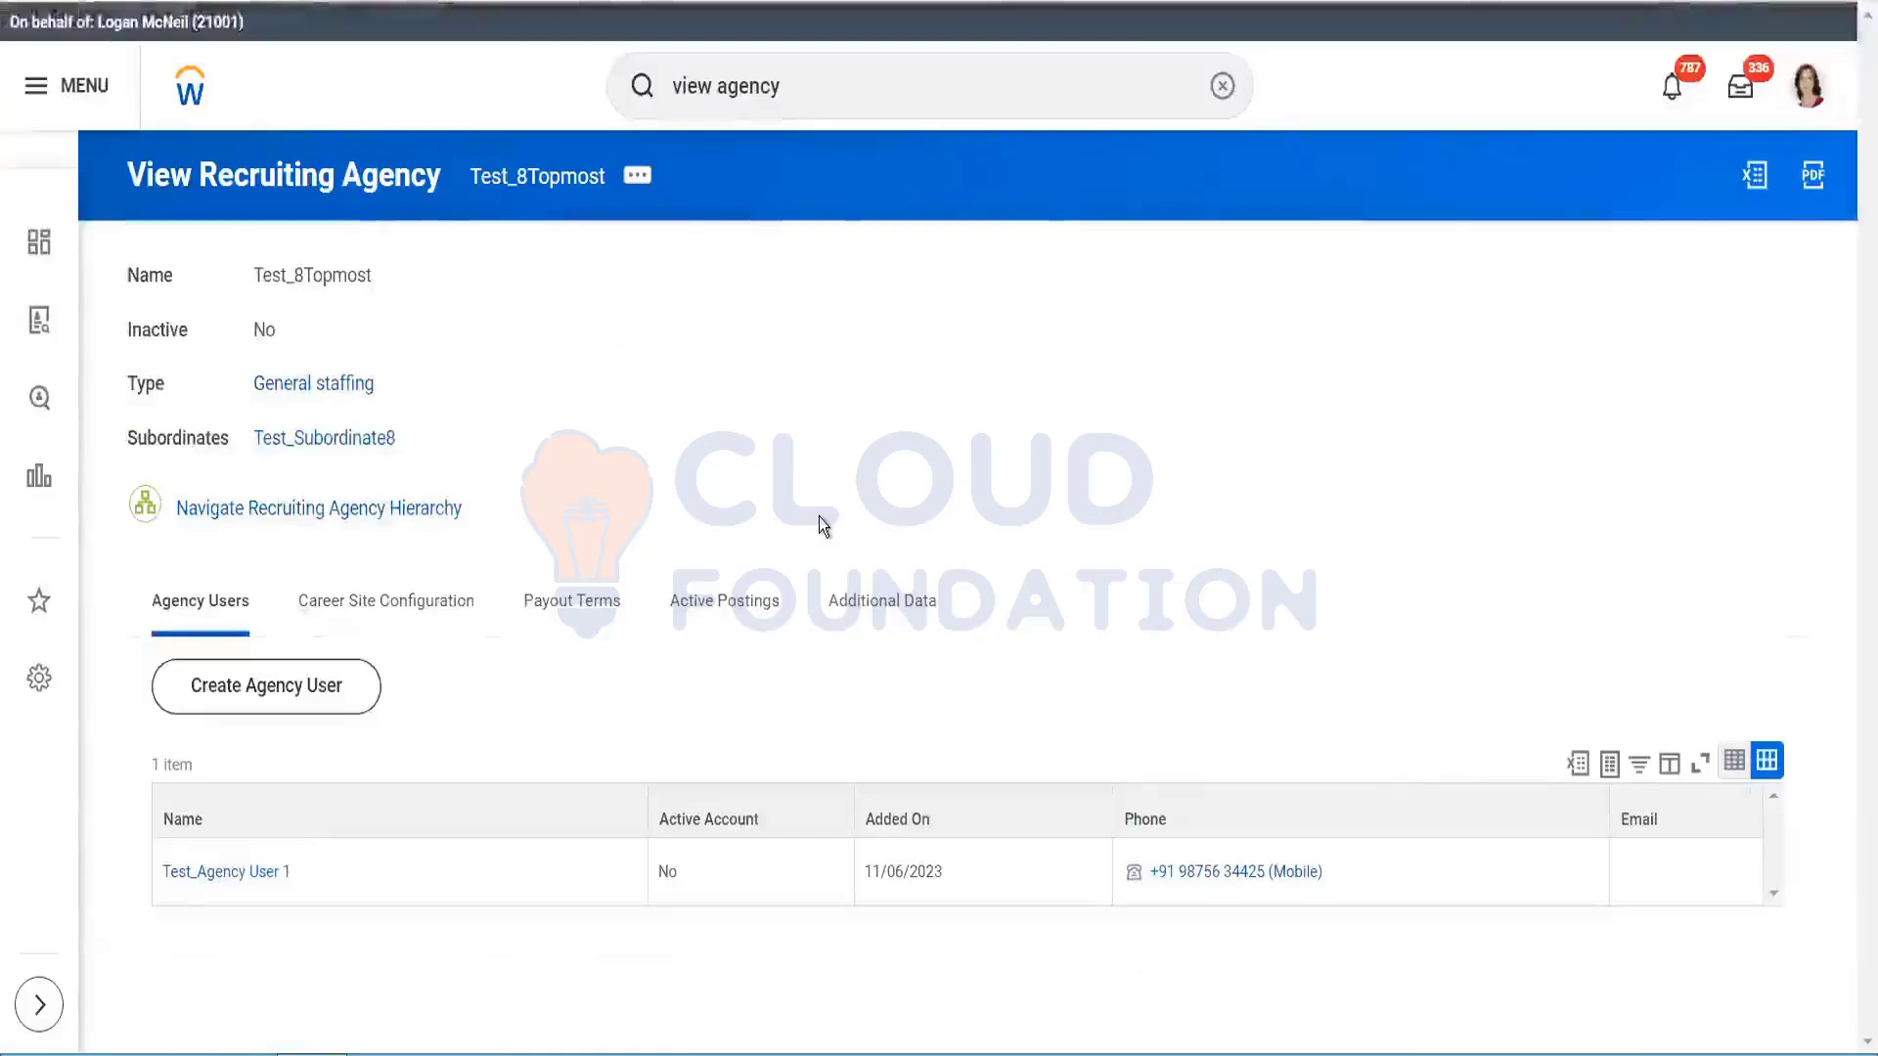
Step: Browse Test_8Topmost's Career Site Configuration, Active Postings and Payout Terms, then return to Workday home
left_click(323, 614)
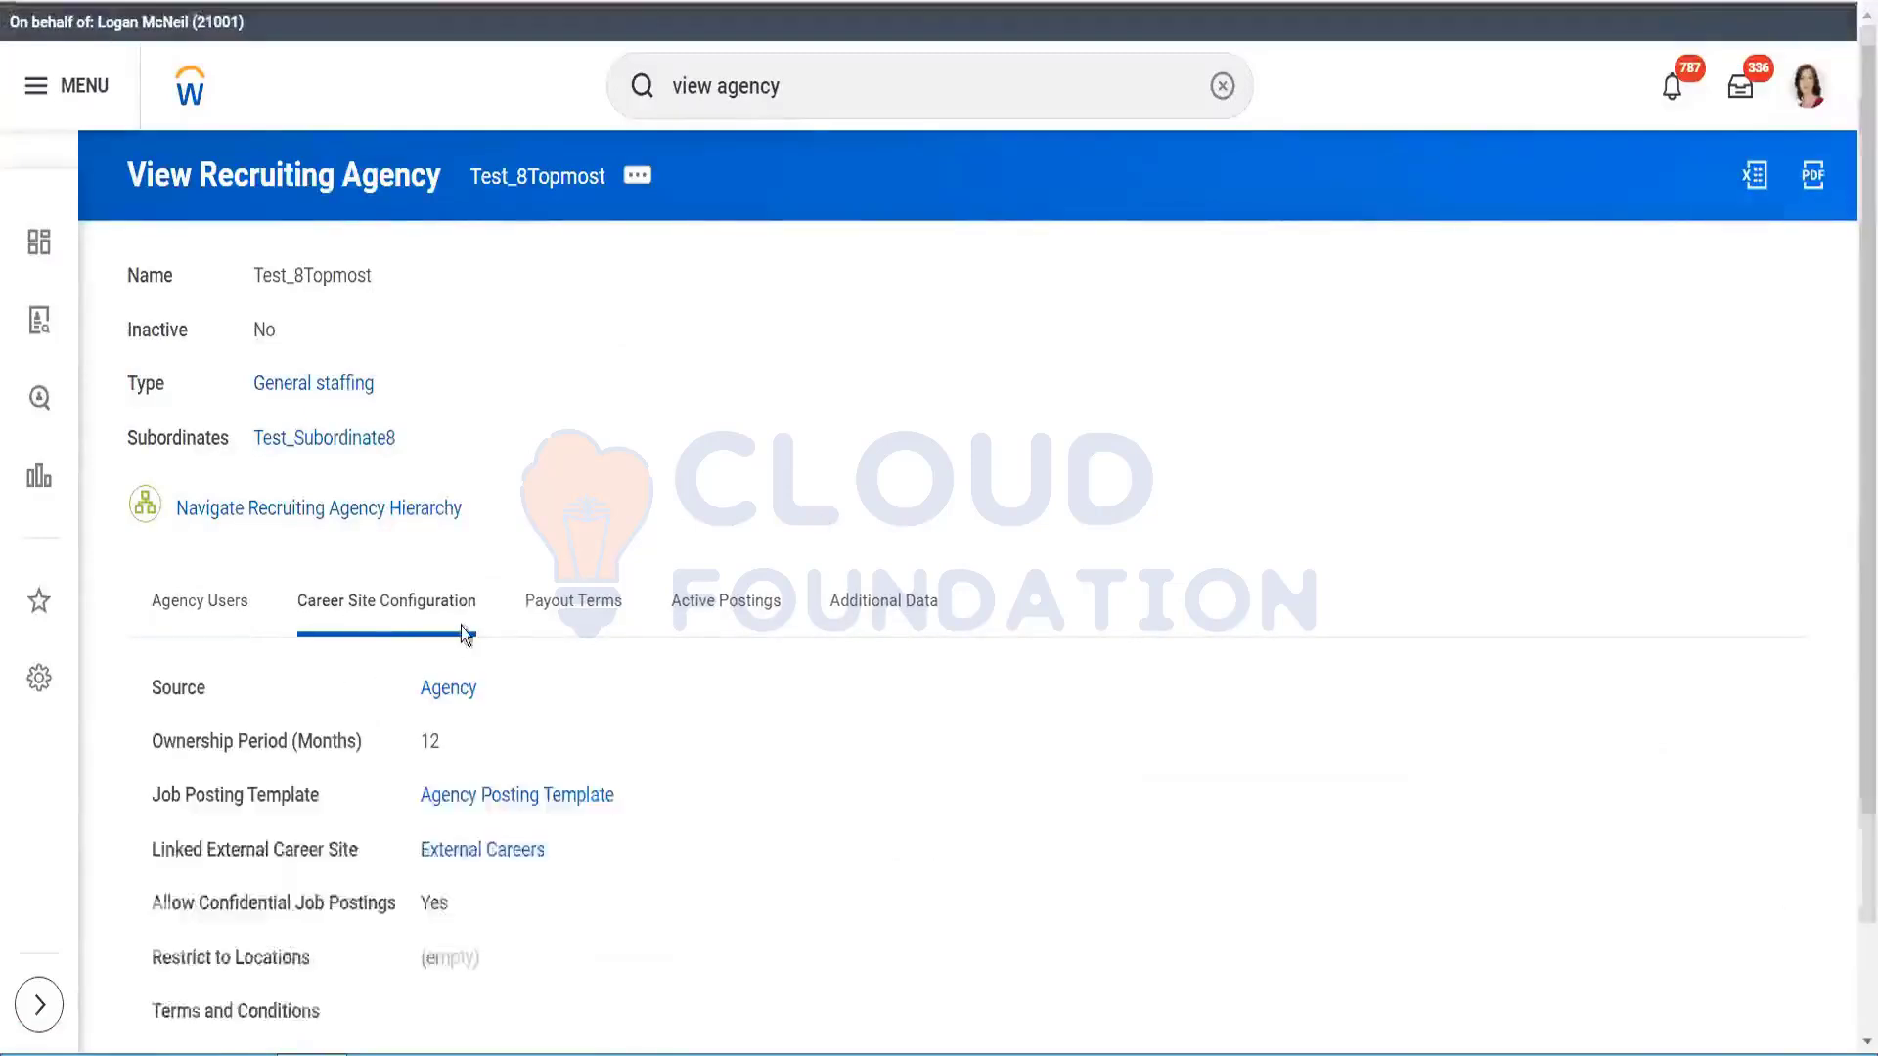
left_click(544, 611)
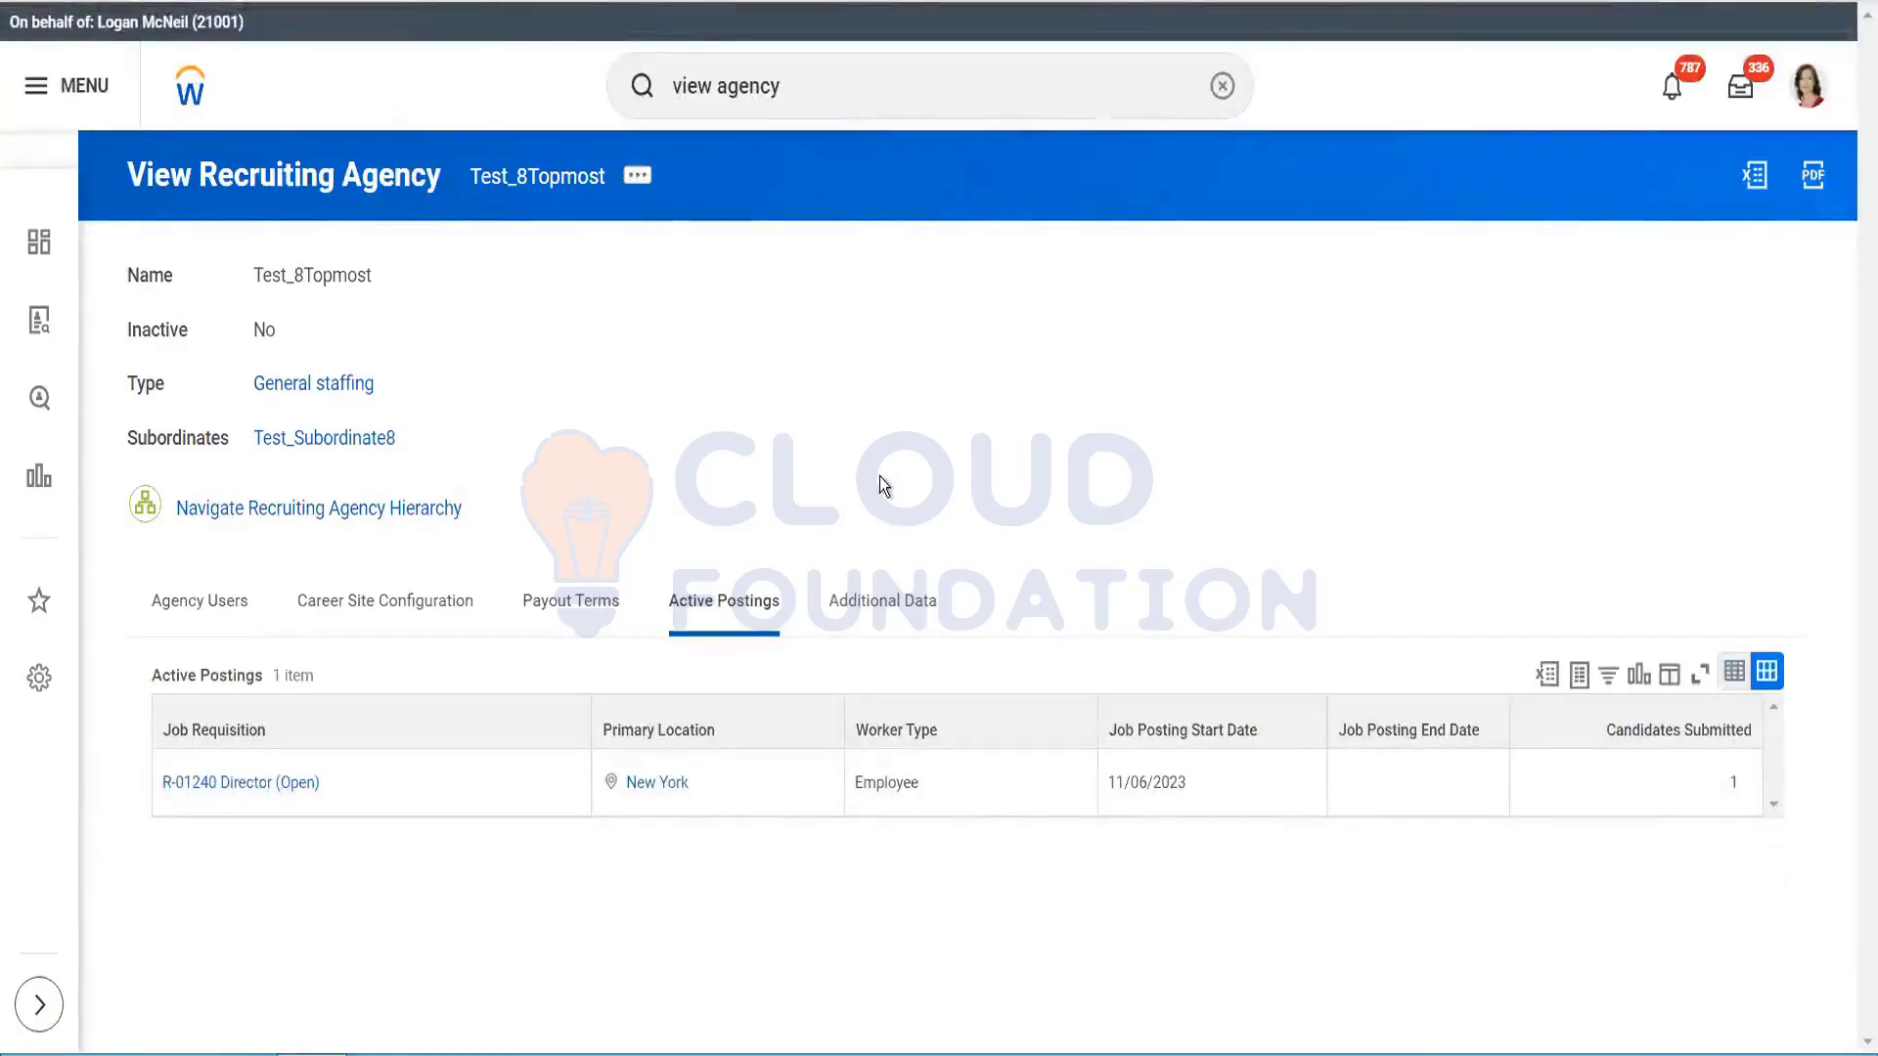
left_click(559, 610)
left_click(353, 614)
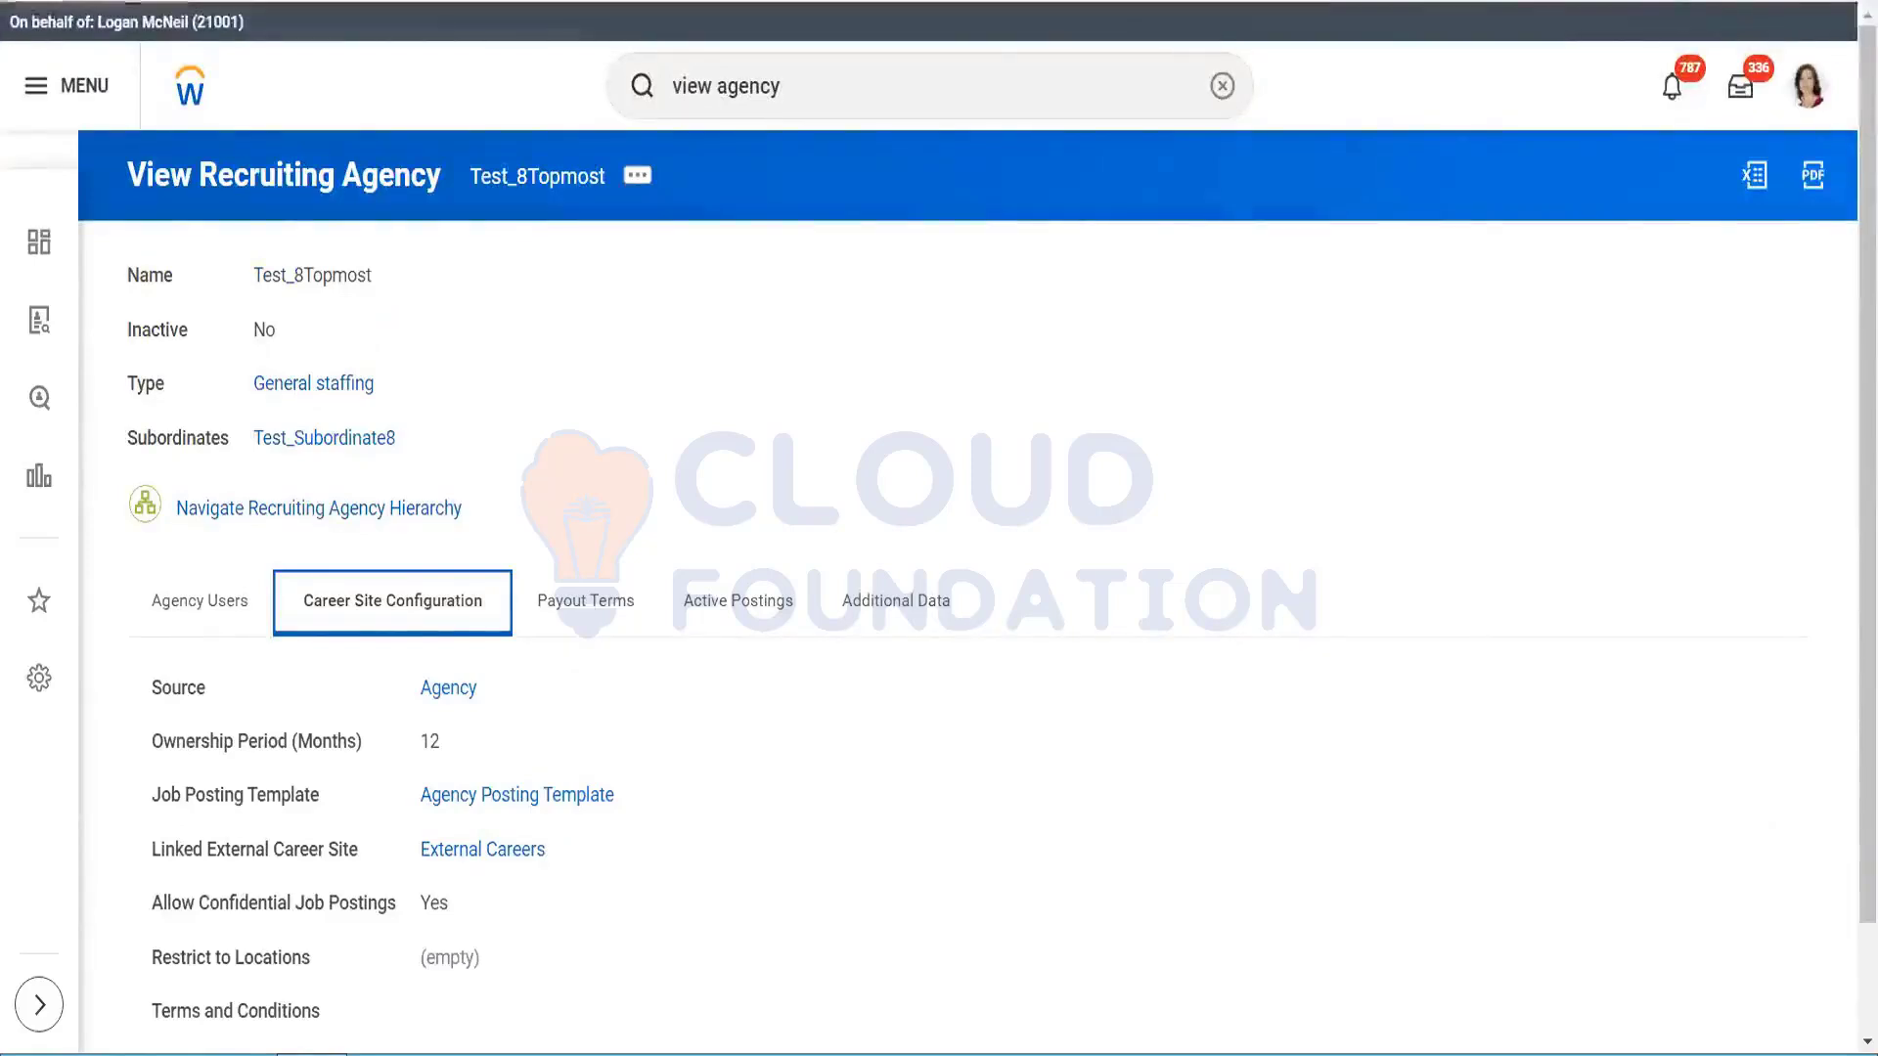
left_click(192, 90)
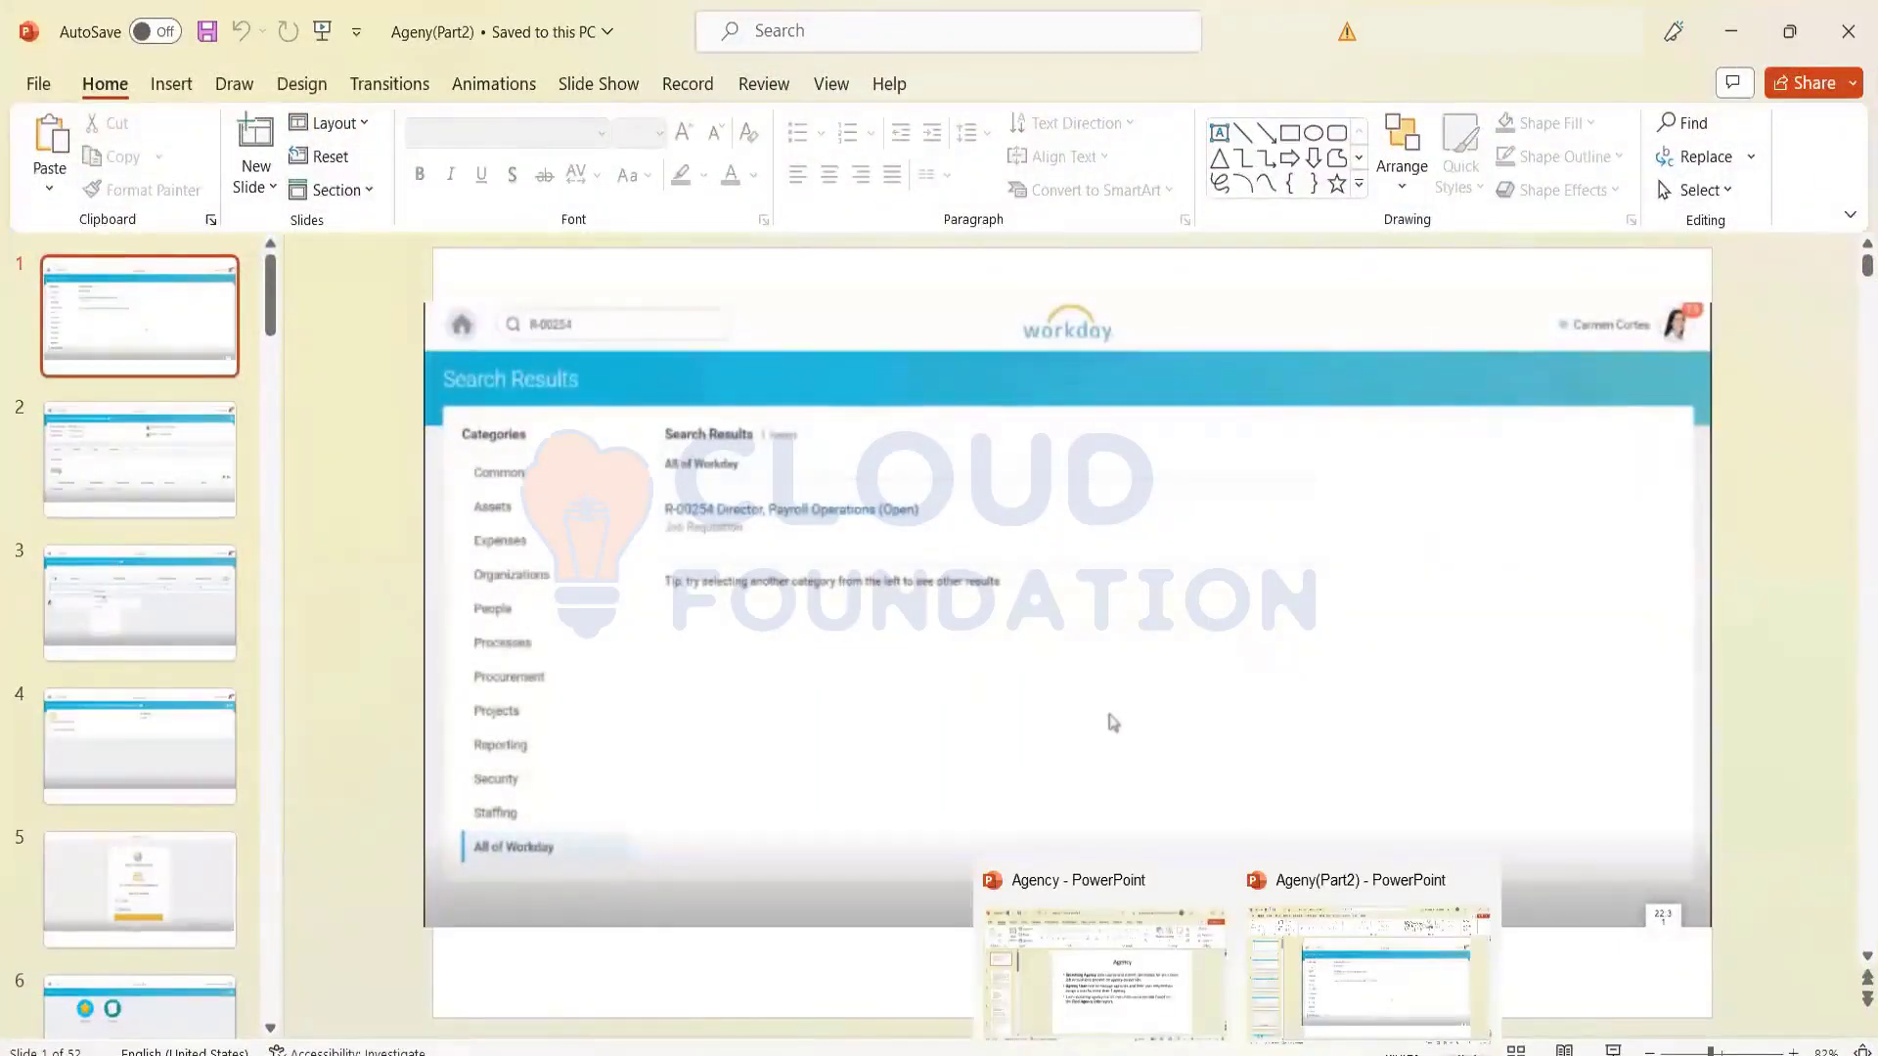
Step: Bring up the Agency PowerPoint deck maximized and run it as a slide show
left_click(1158, 1023)
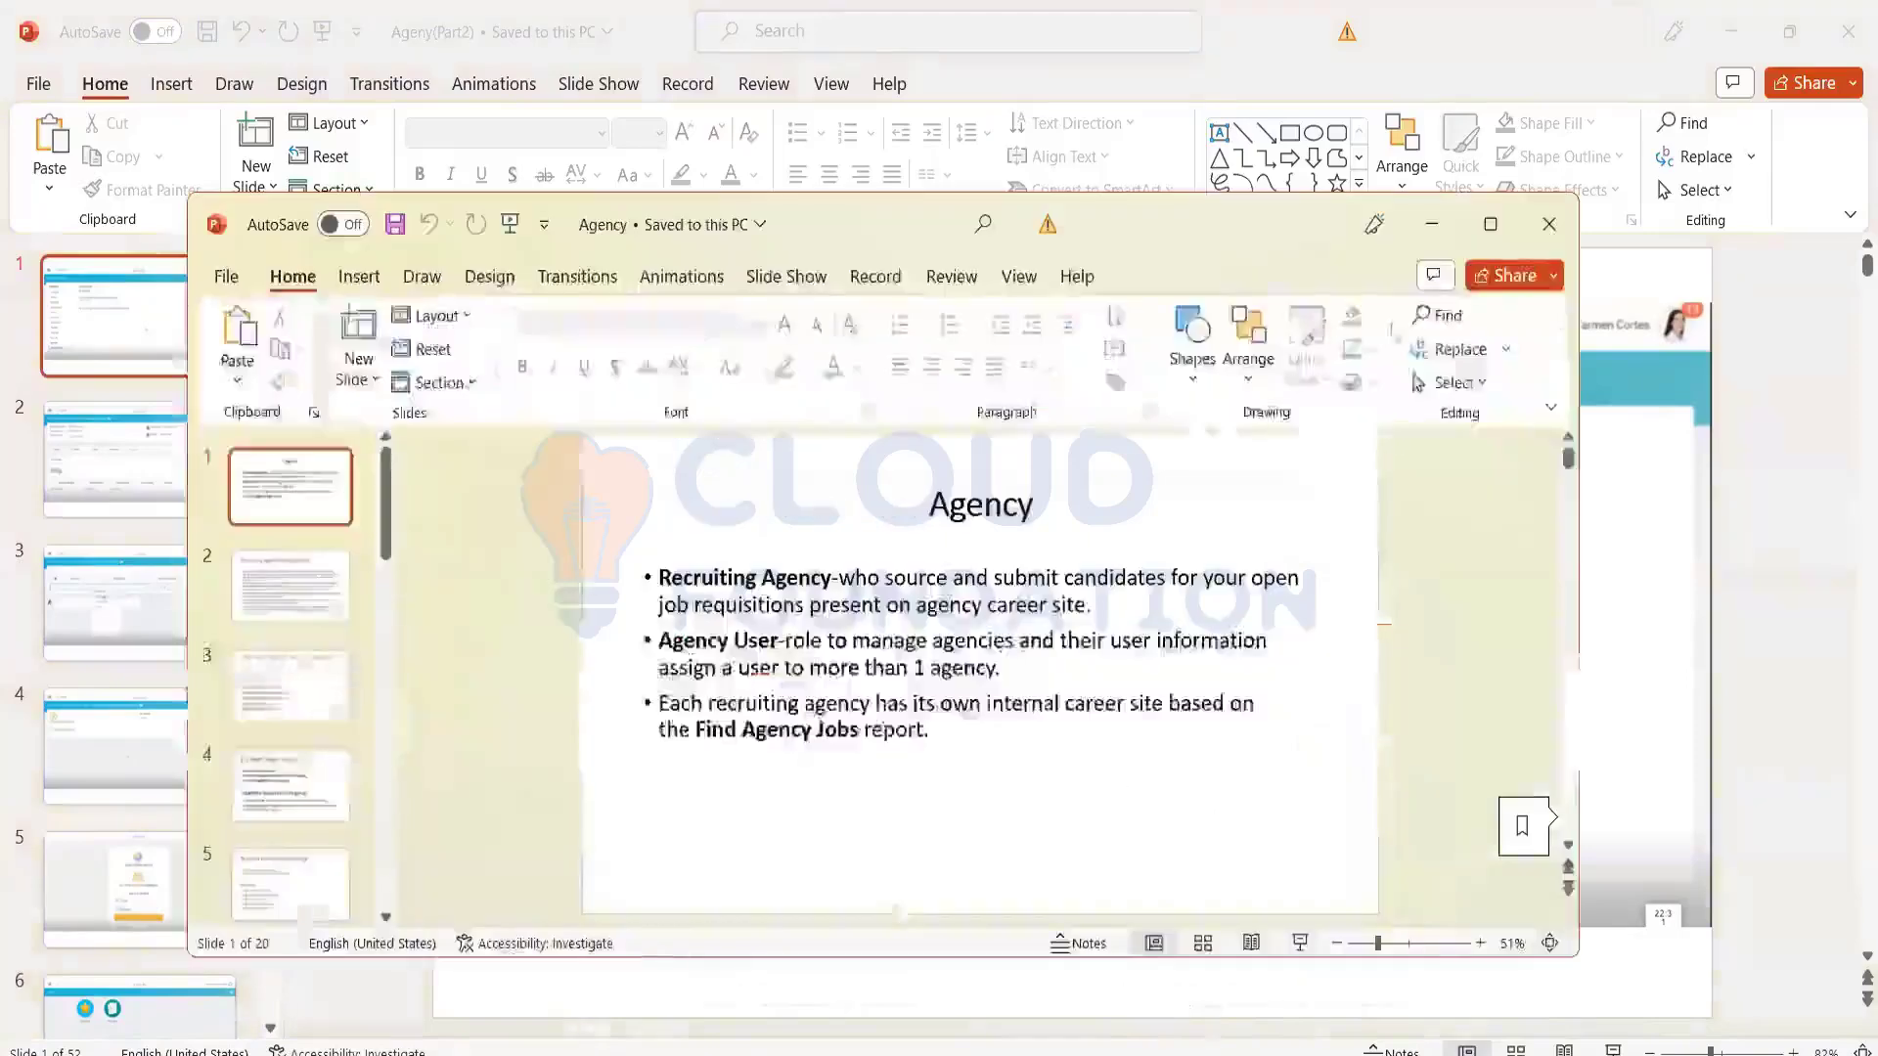
mouse_move(1504, 216)
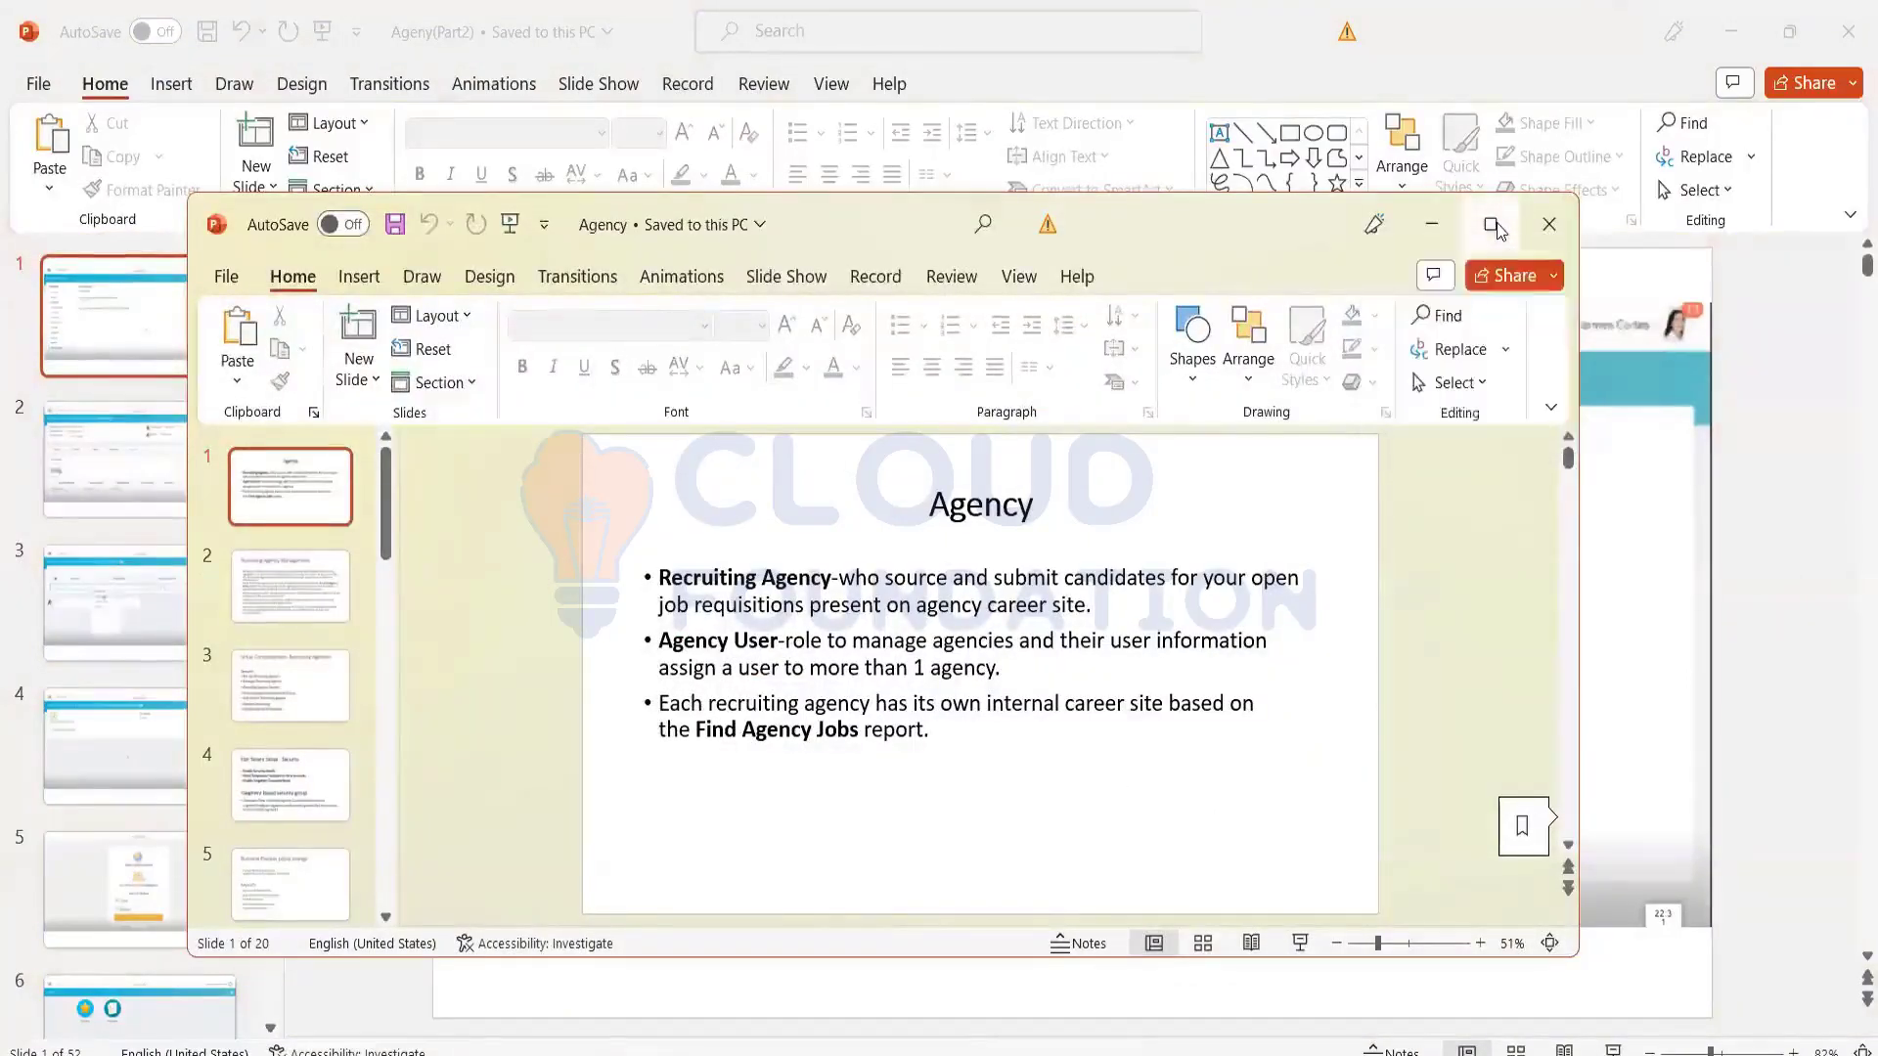
left_click(1496, 227)
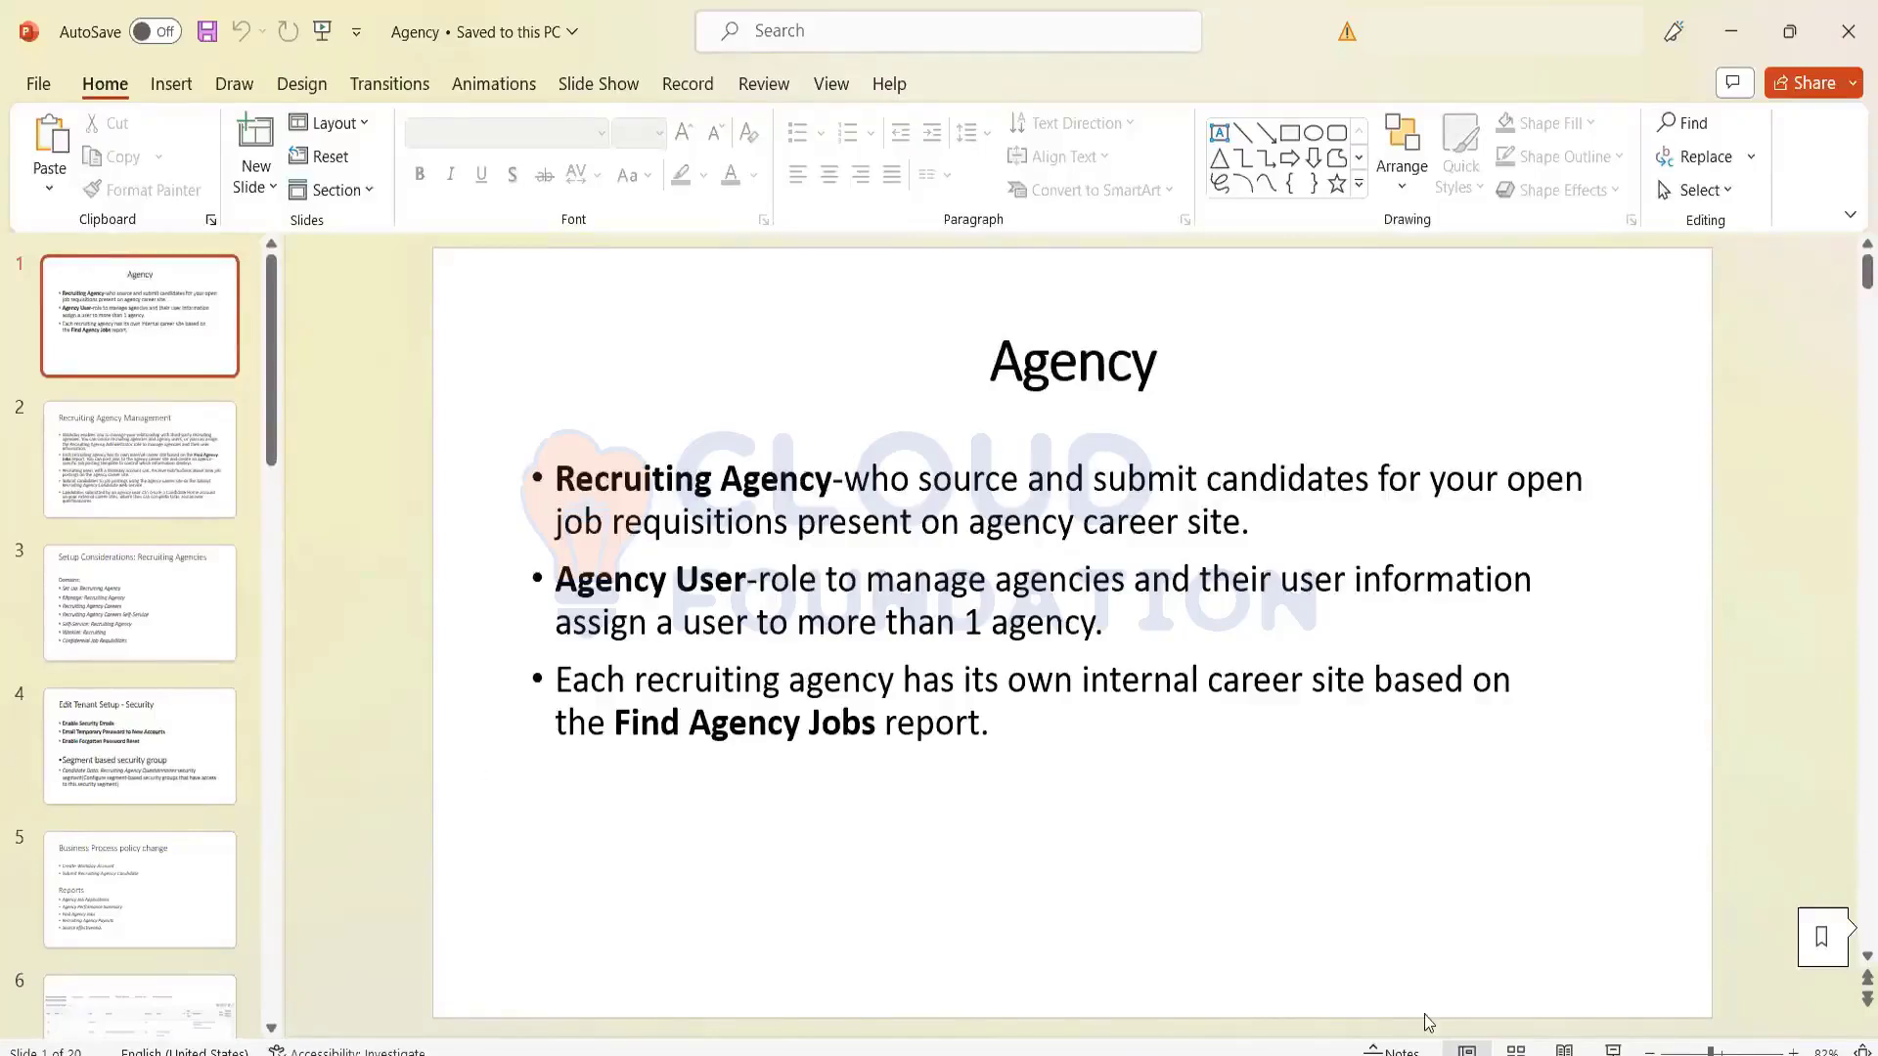
left_click(1614, 1051)
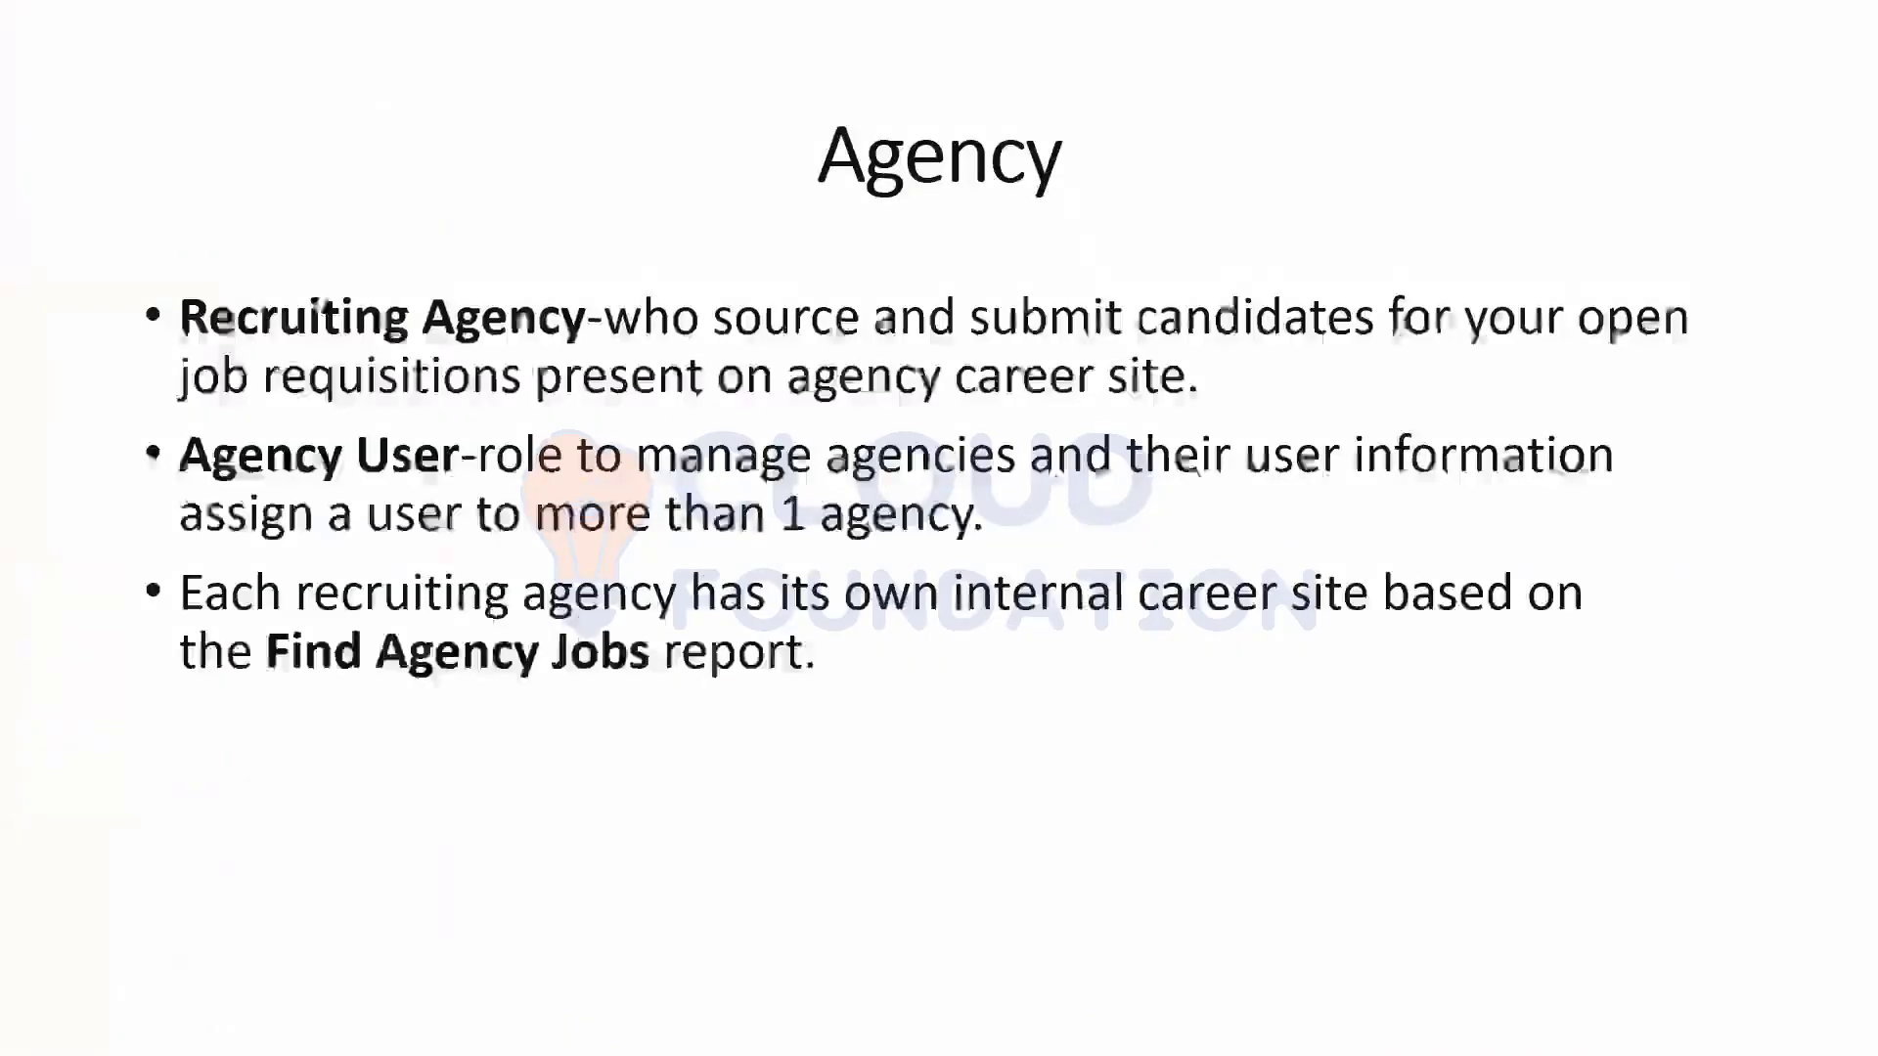
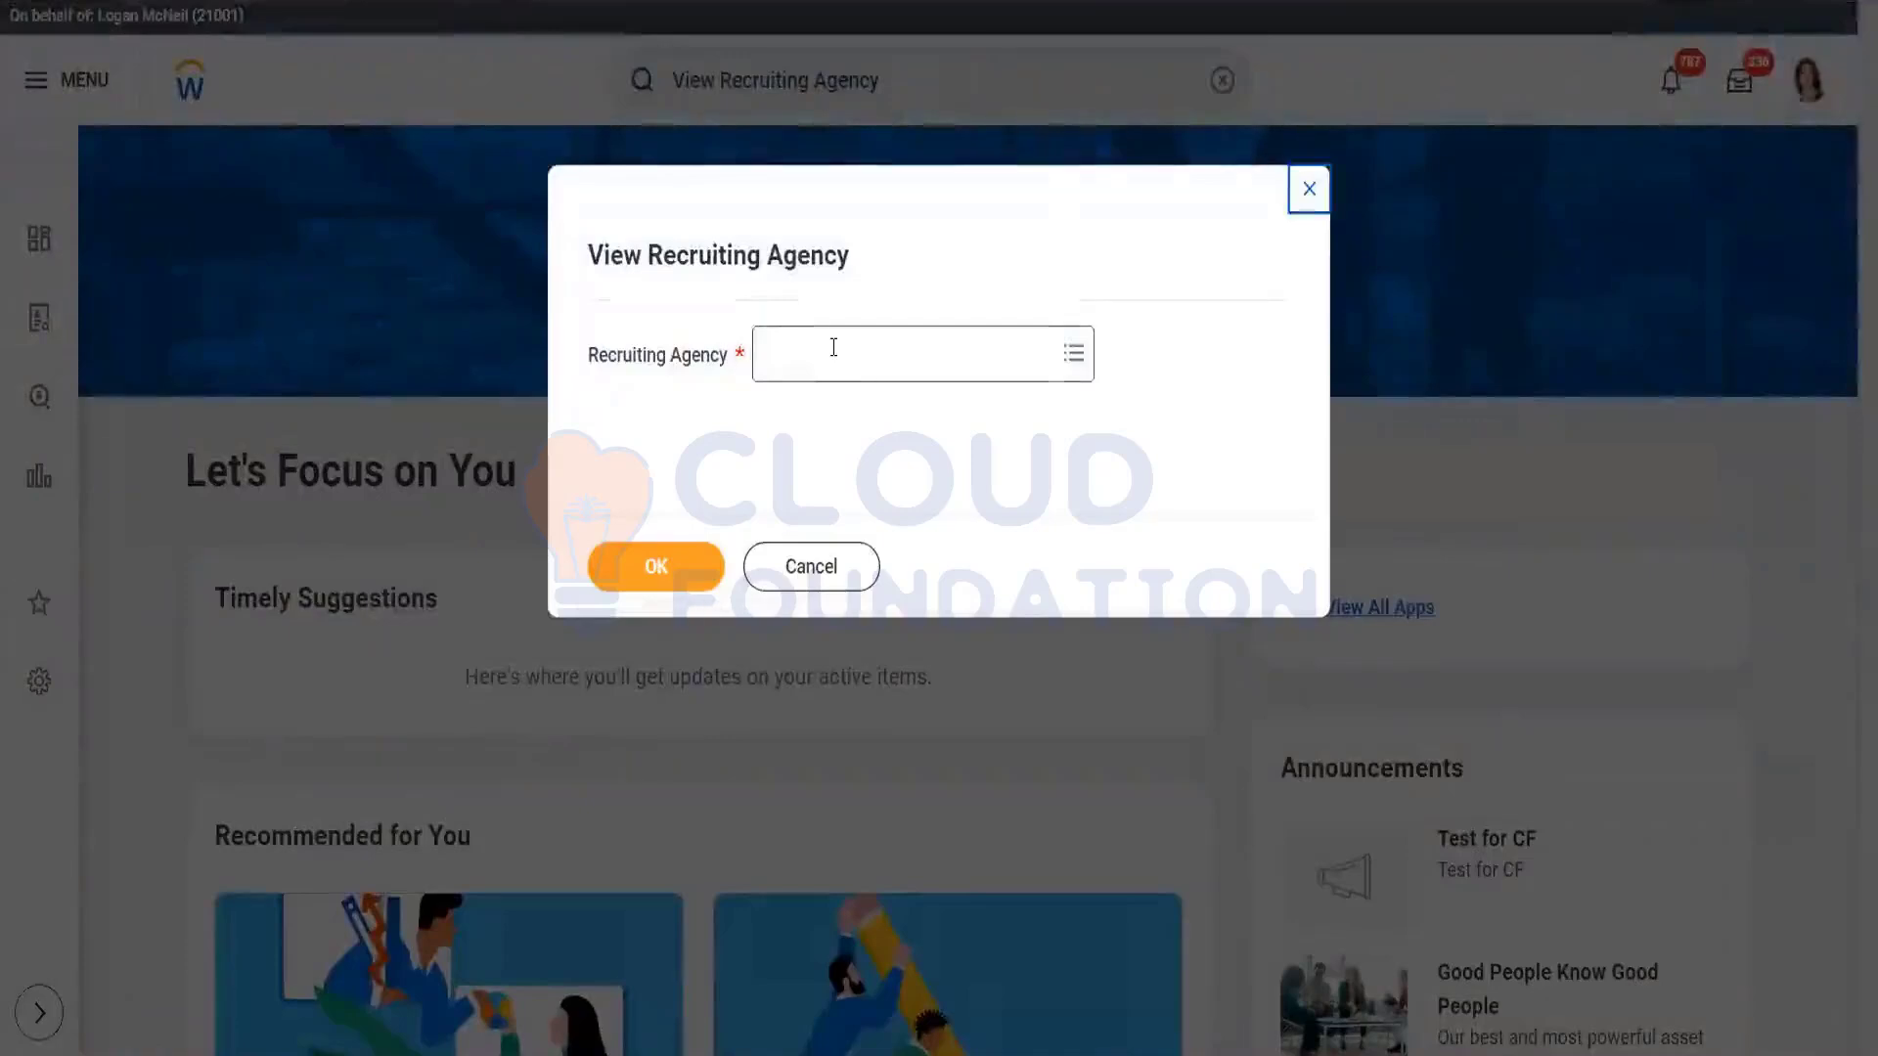
Step: Pick CSIPL Agency from the full Recruiting Agency list and open its record
left_click(833, 352)
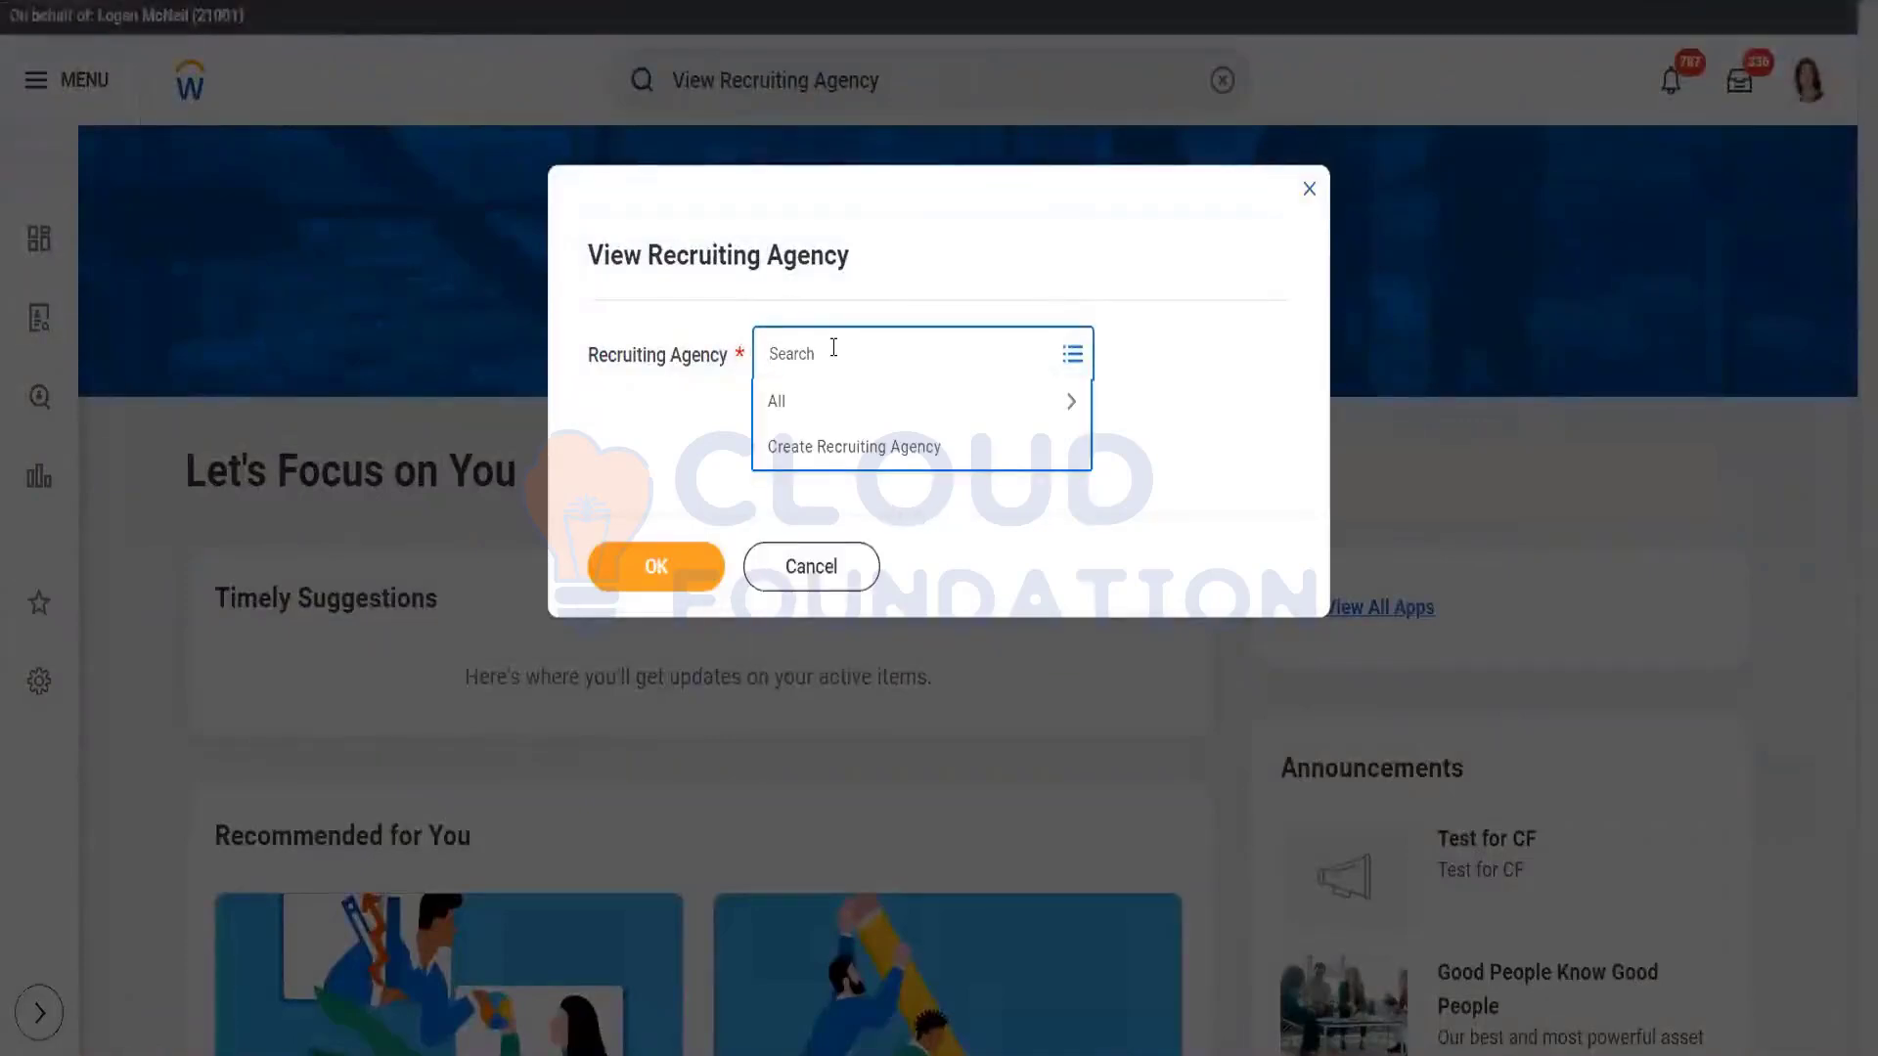
left_click(832, 402)
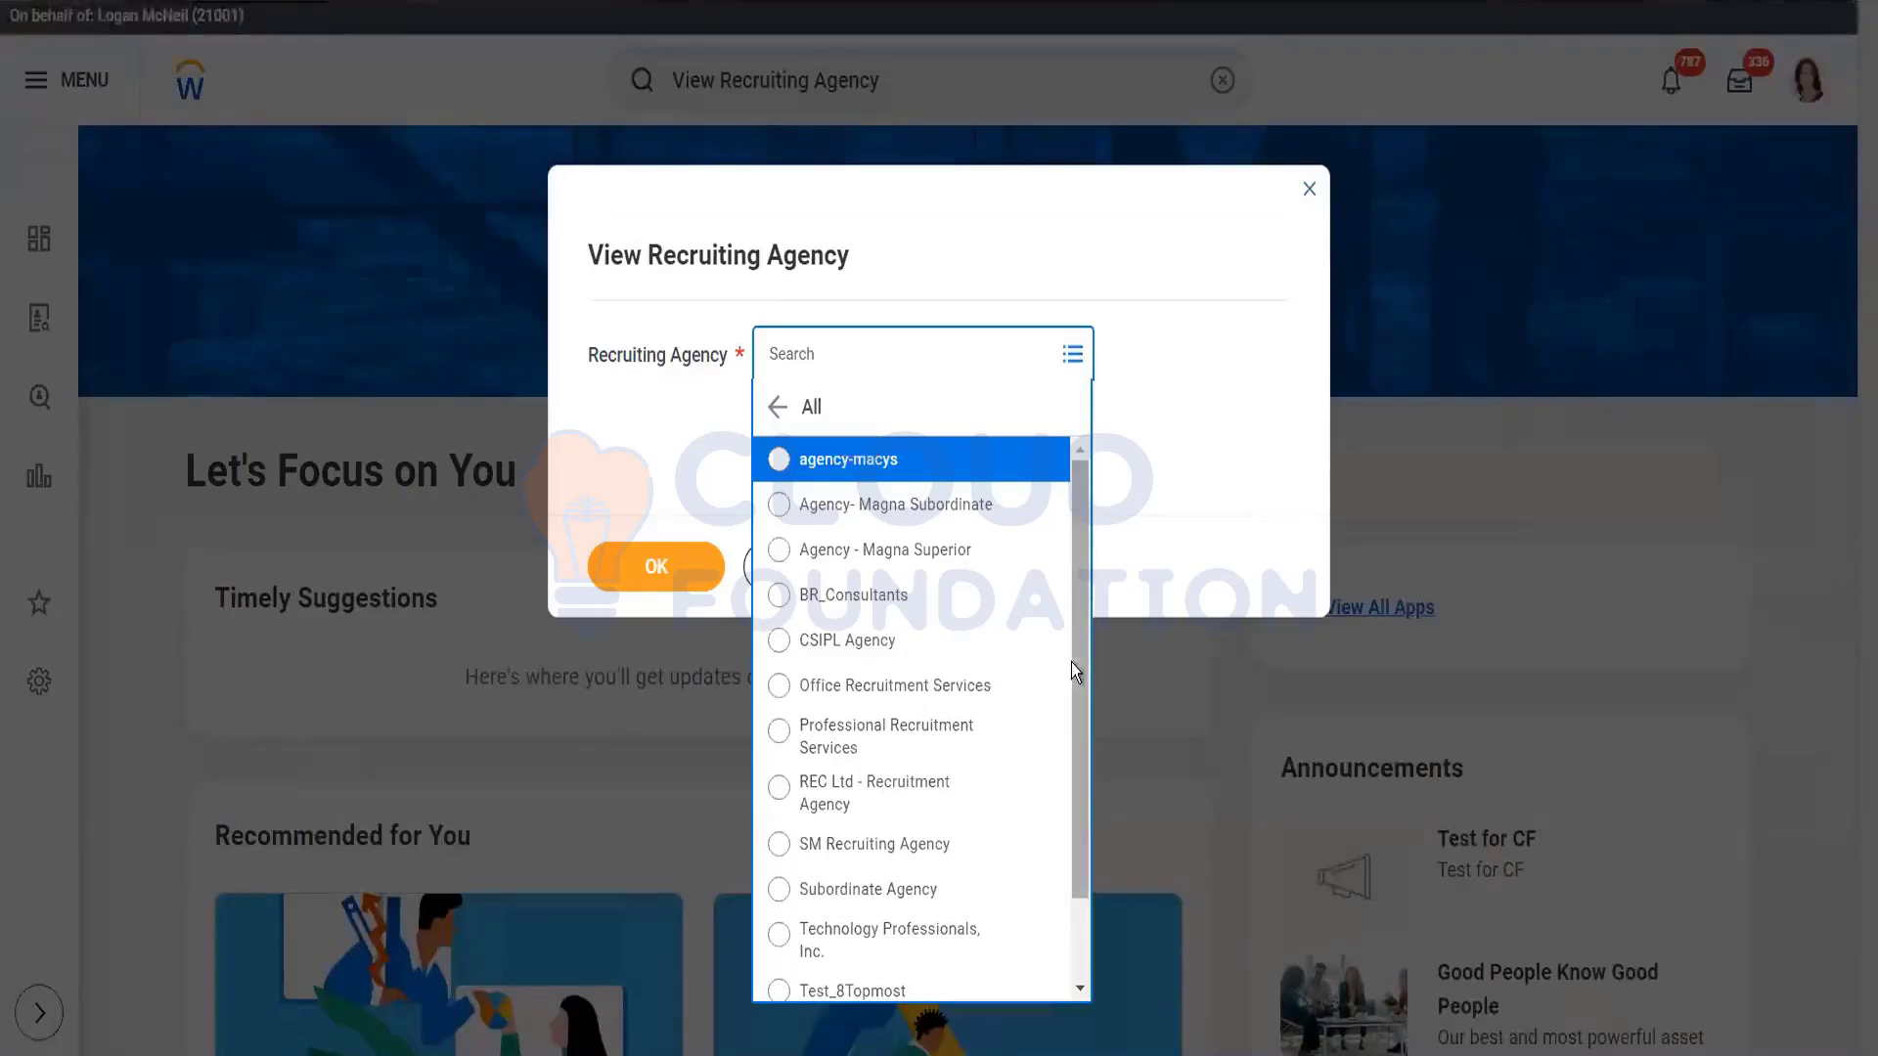
scroll(1072, 808, "down", 2)
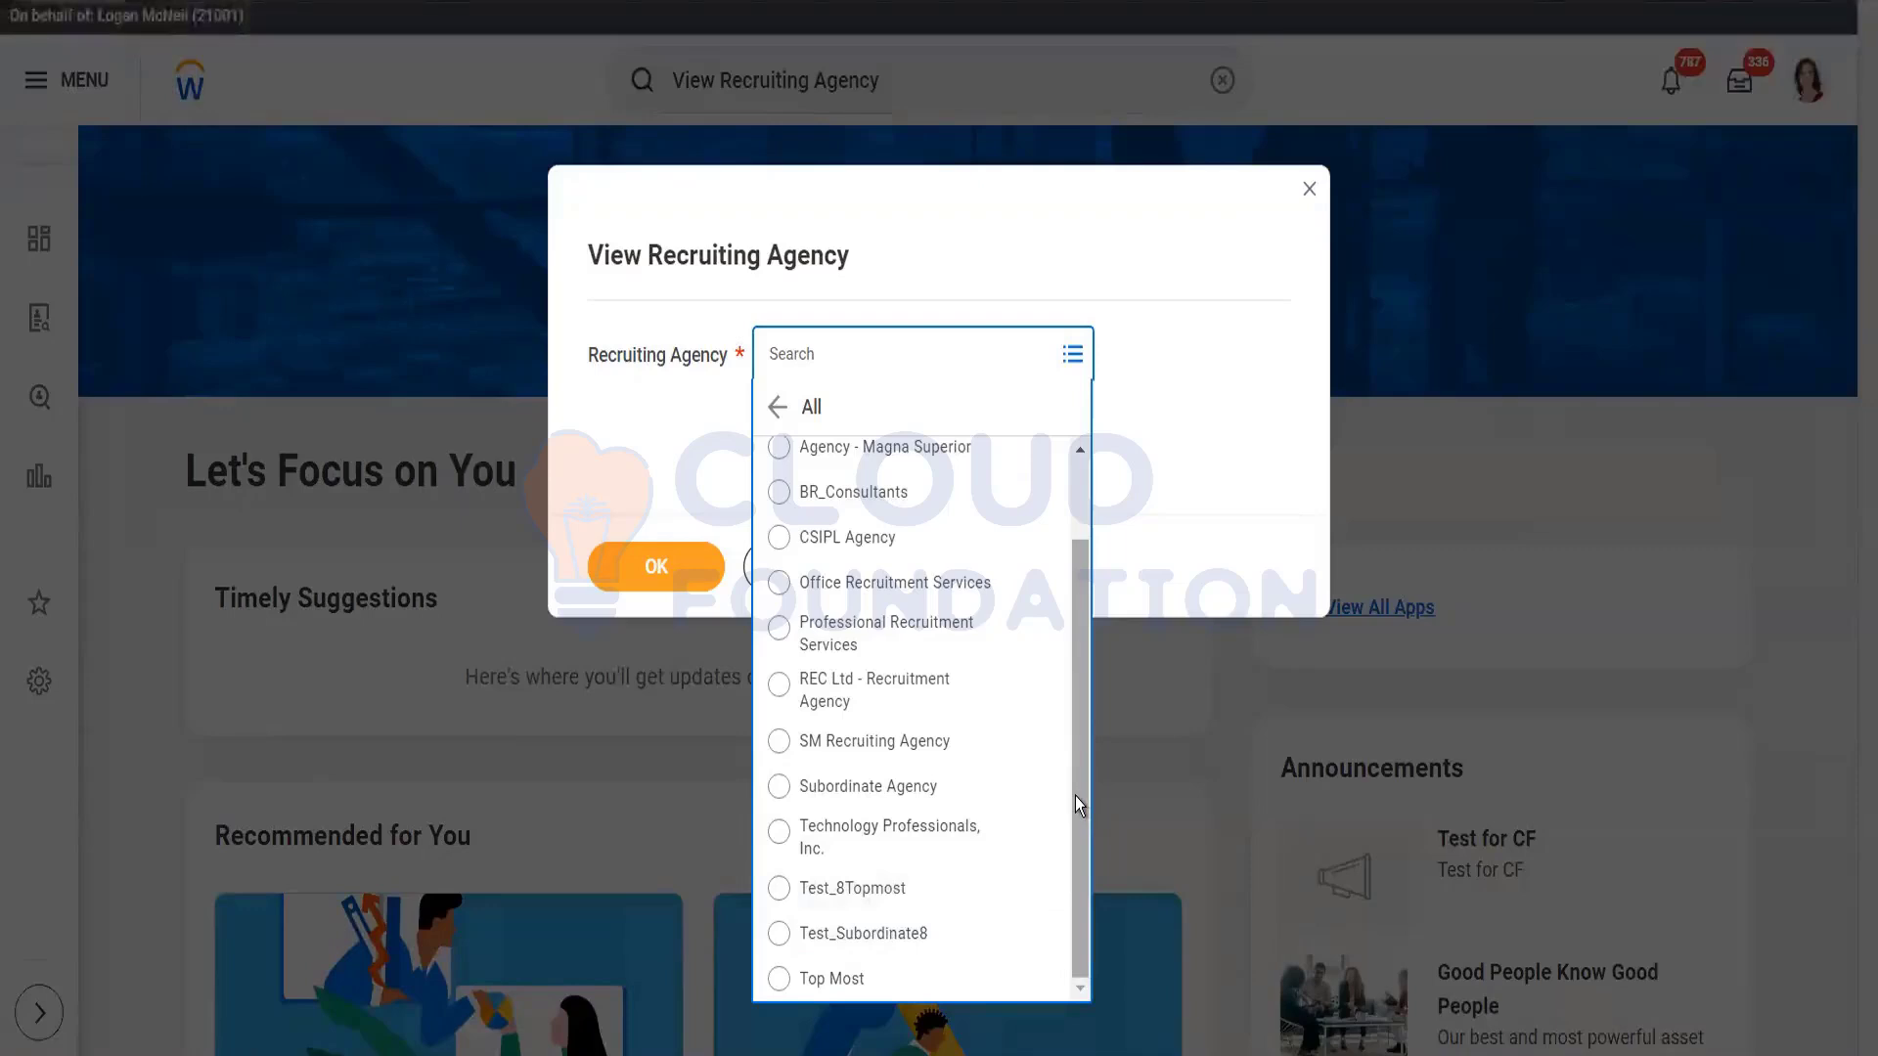
left_click_drag(1076, 797, 1070, 667)
left_click(884, 645)
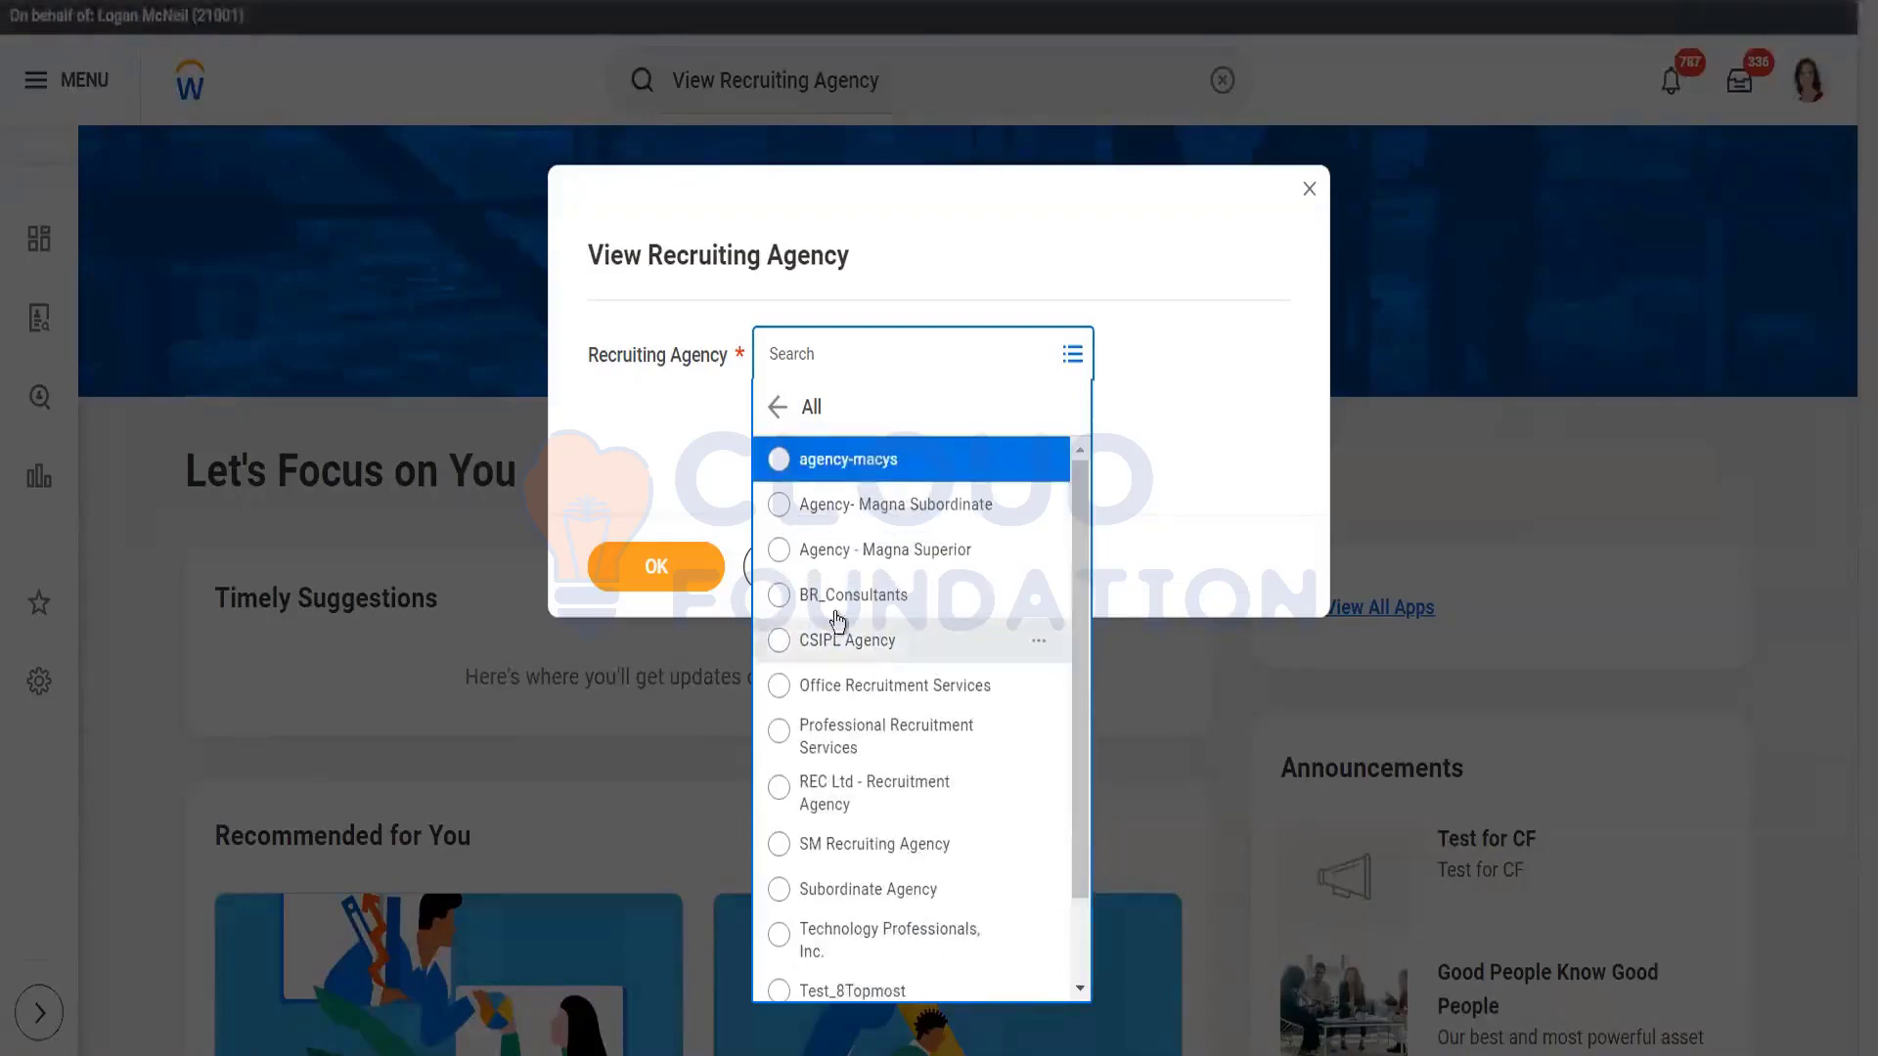
left_click(642, 570)
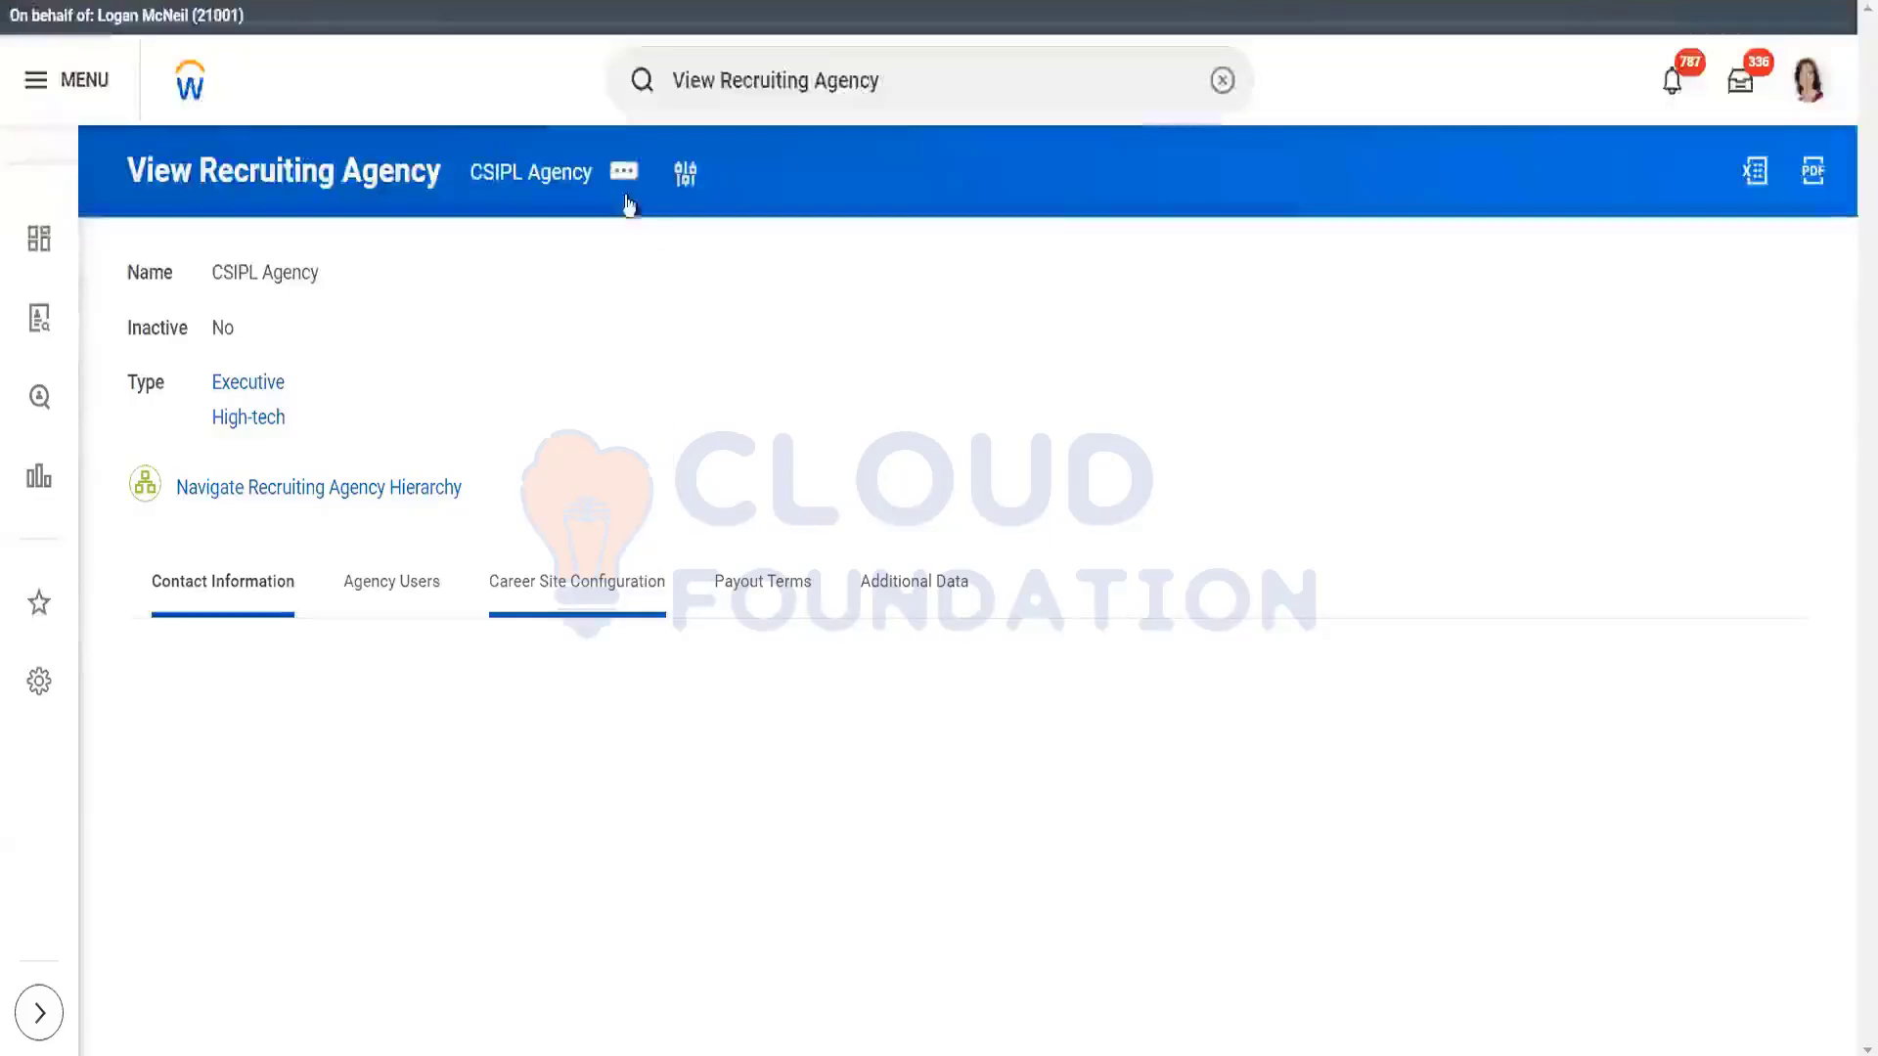
Step: Launch Roles > Assign Roles for CSIPL Agency, keeping the 11/06/2023 effective date
left_click(624, 173)
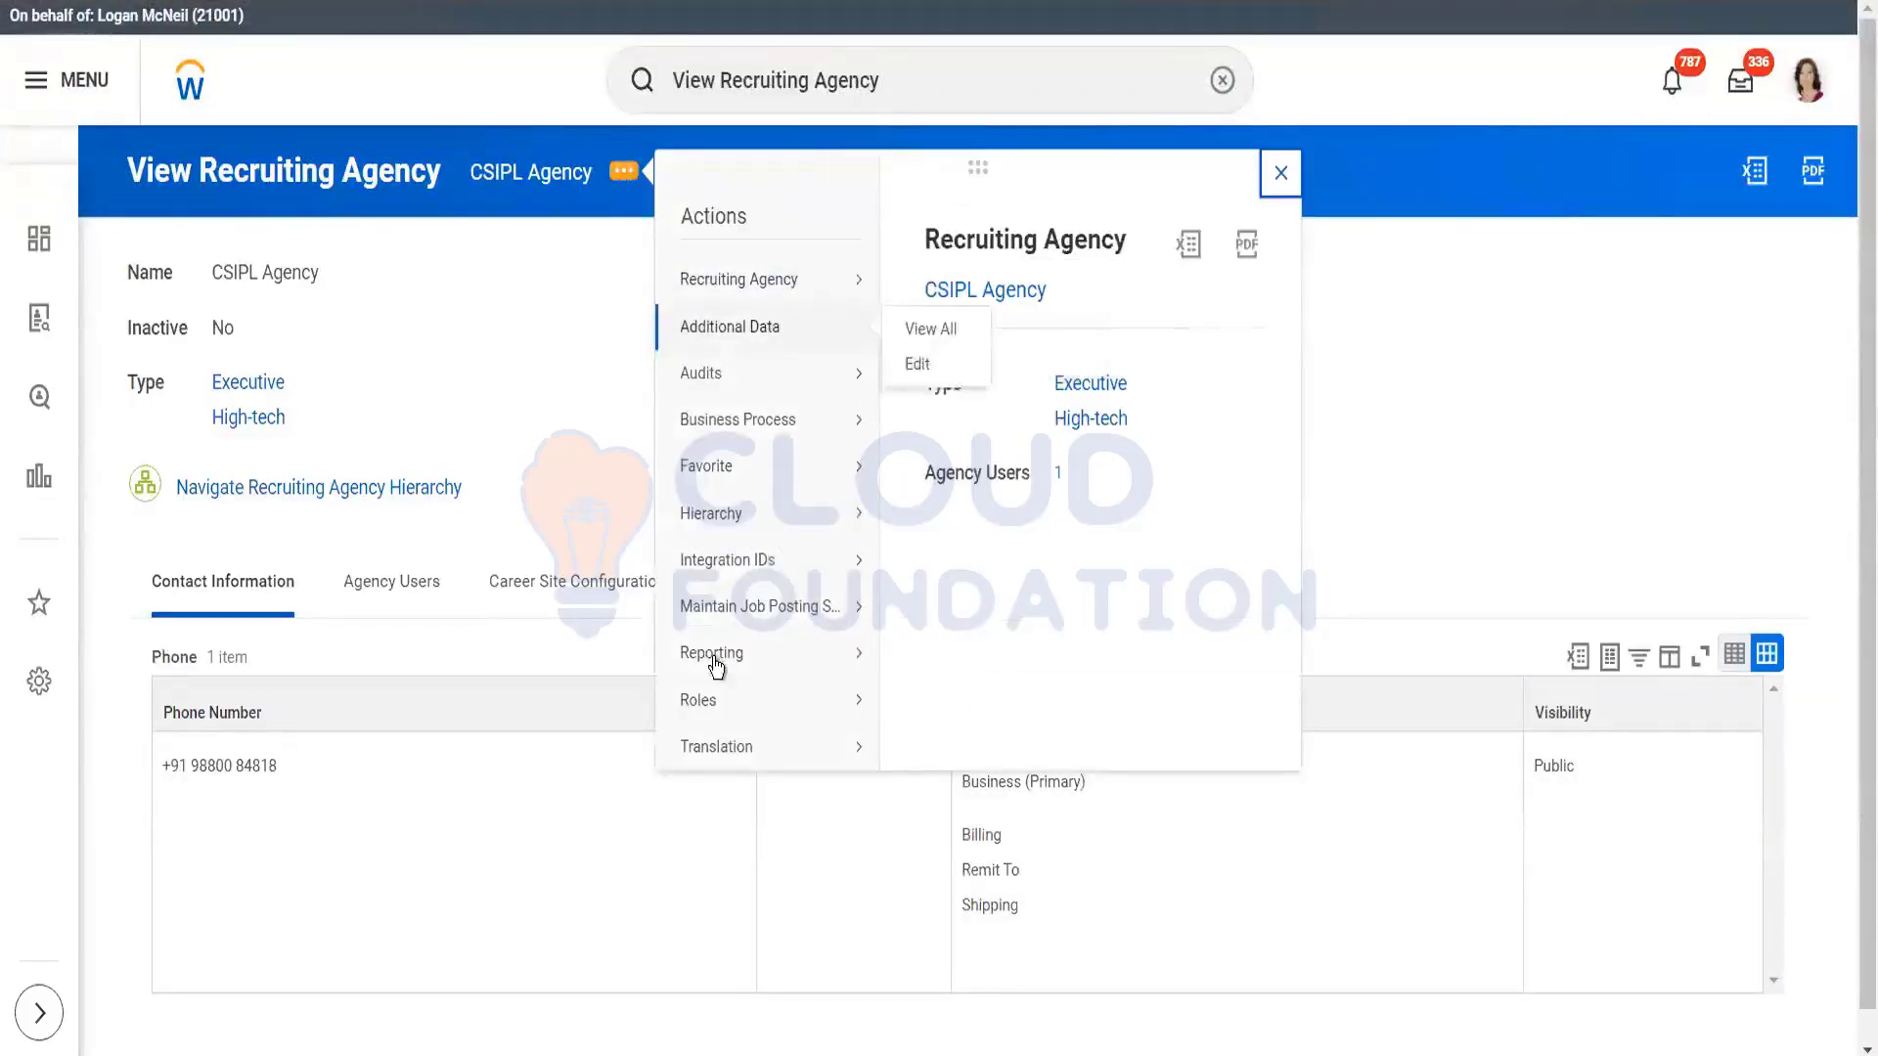
mouse_move(712, 705)
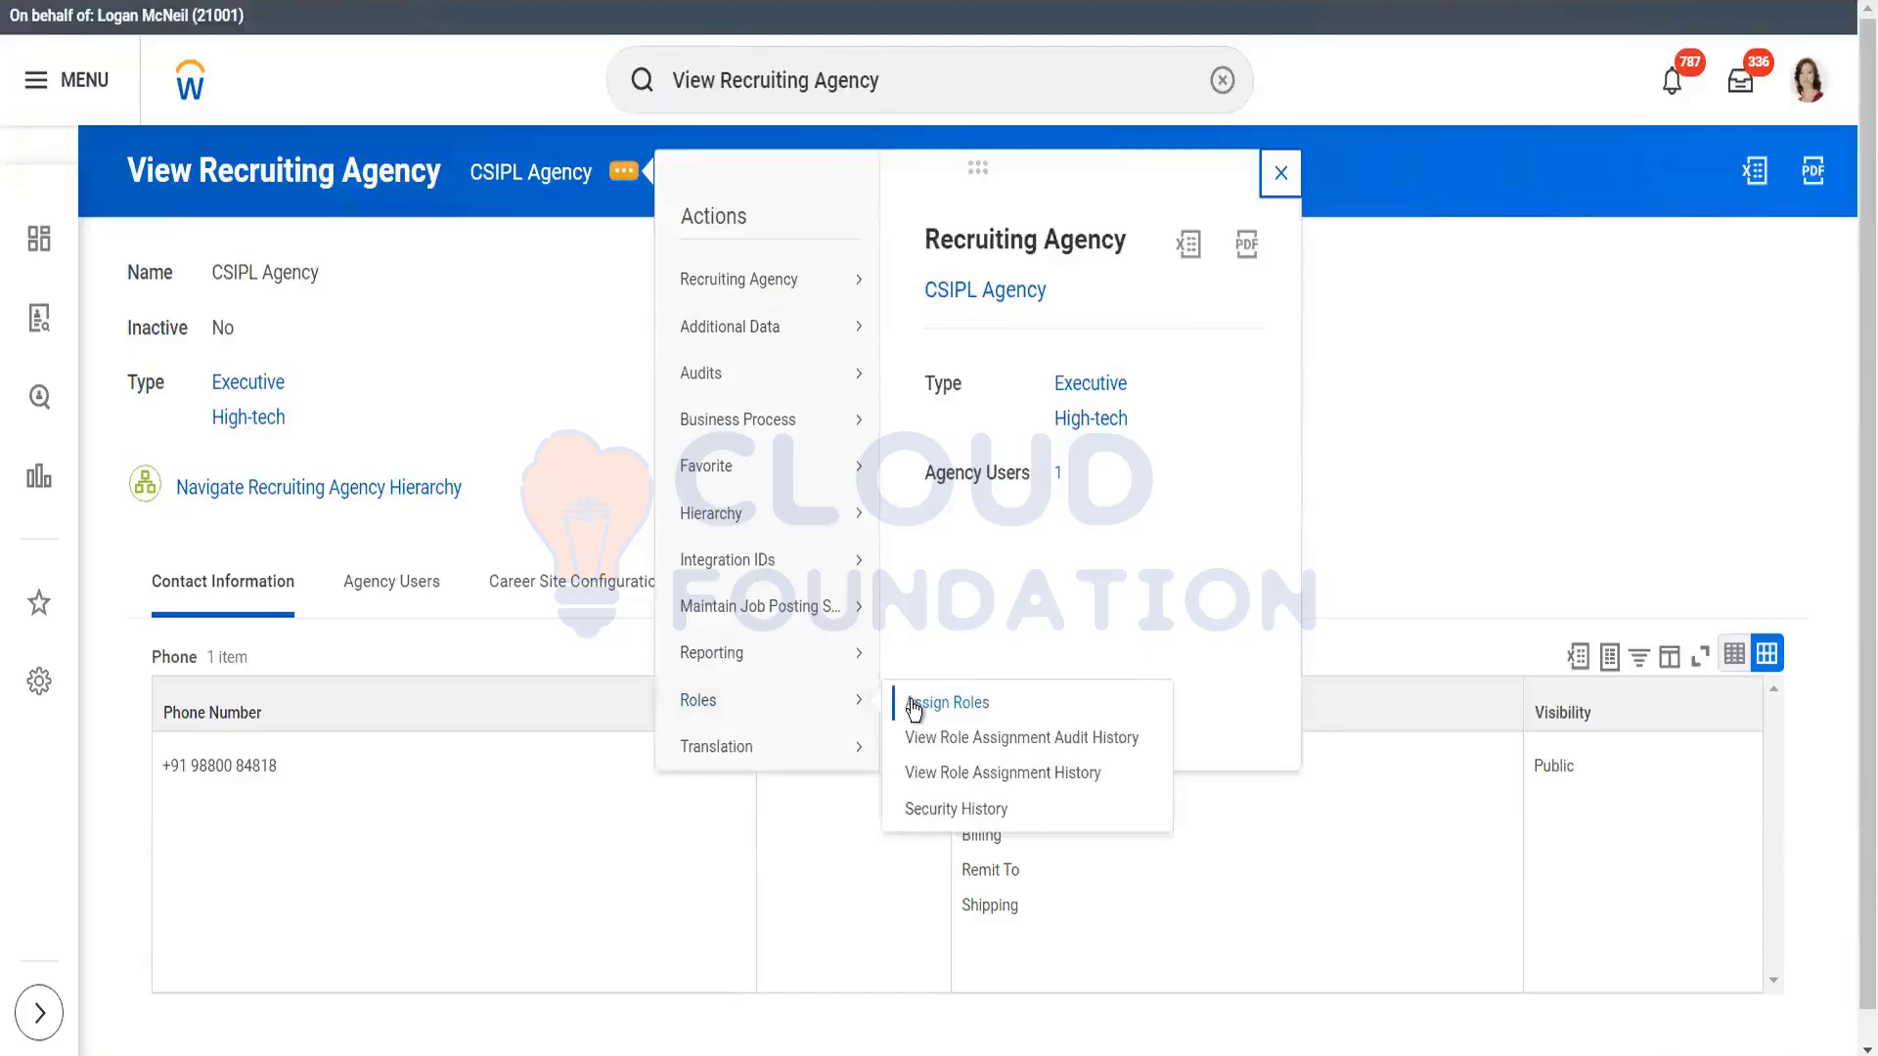
left_click(914, 704)
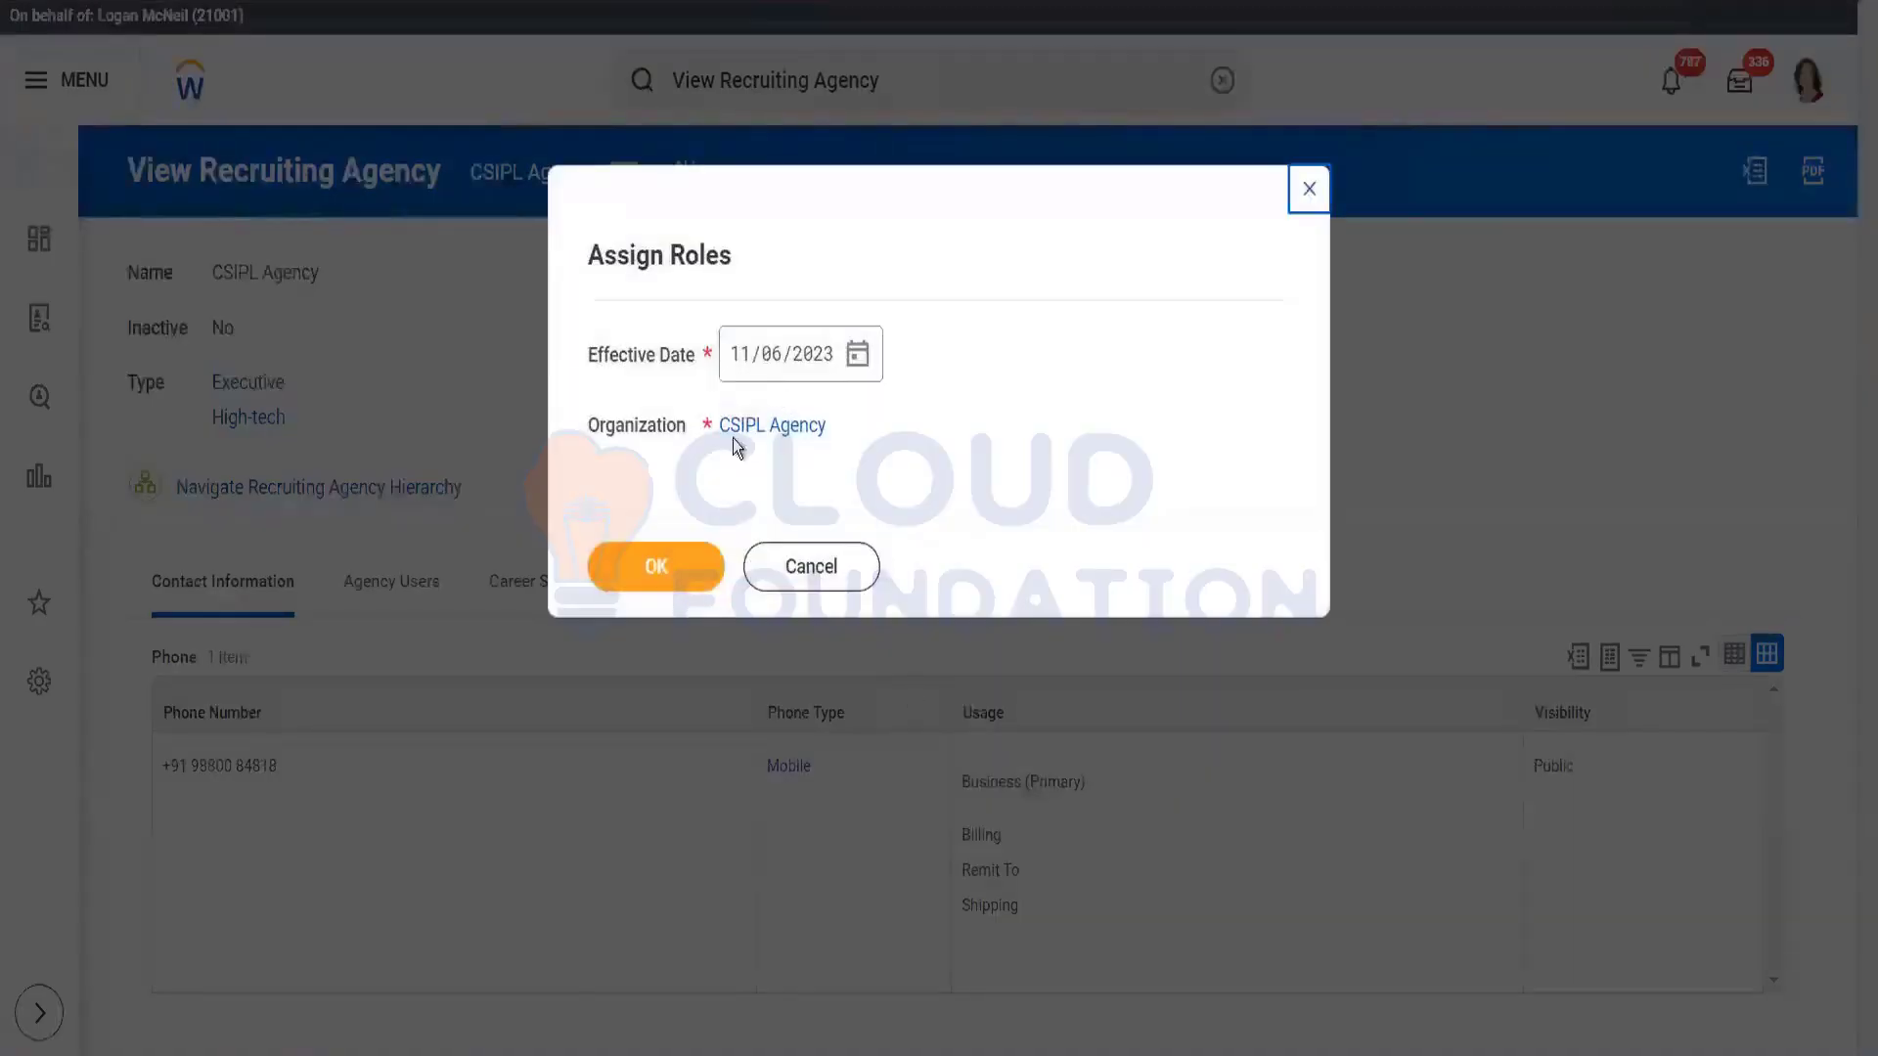
left_click(653, 567)
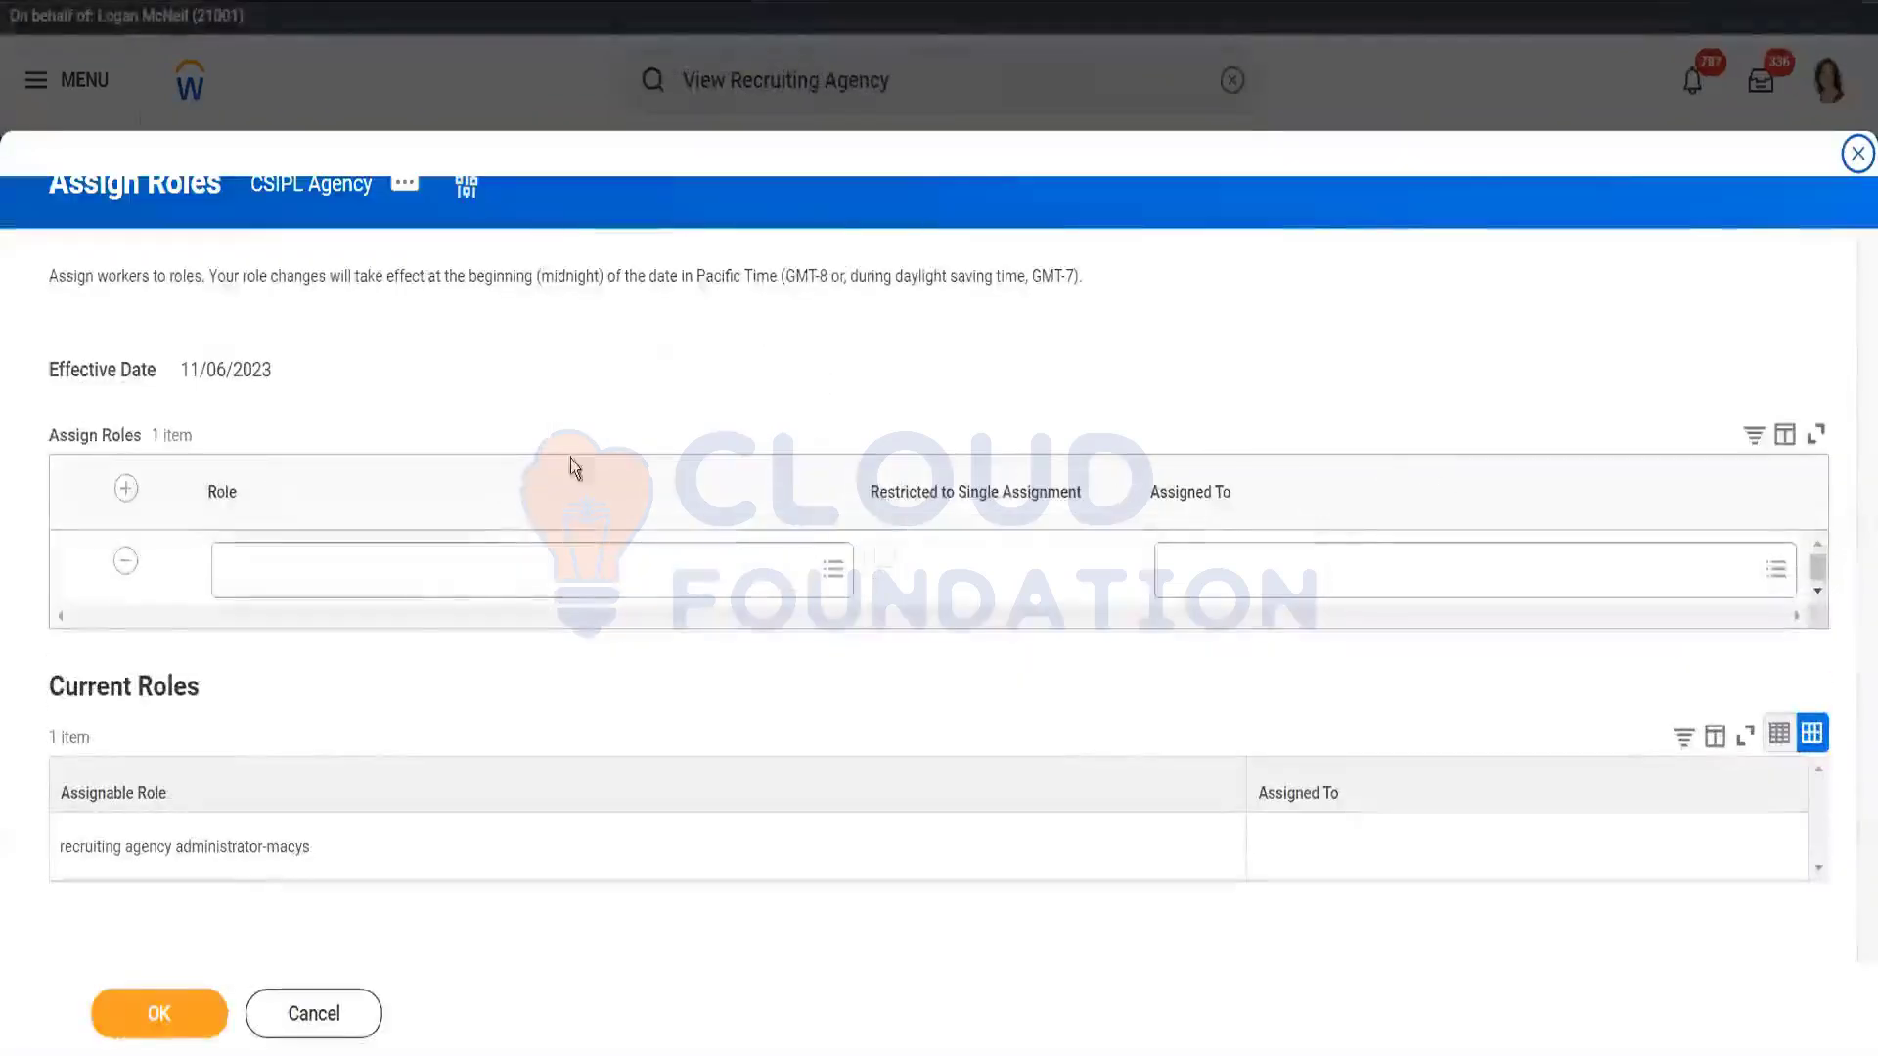
Step: Add a role row, try the Job Profiles option under Assigned To, then reopen that prompt
left_click(445, 571)
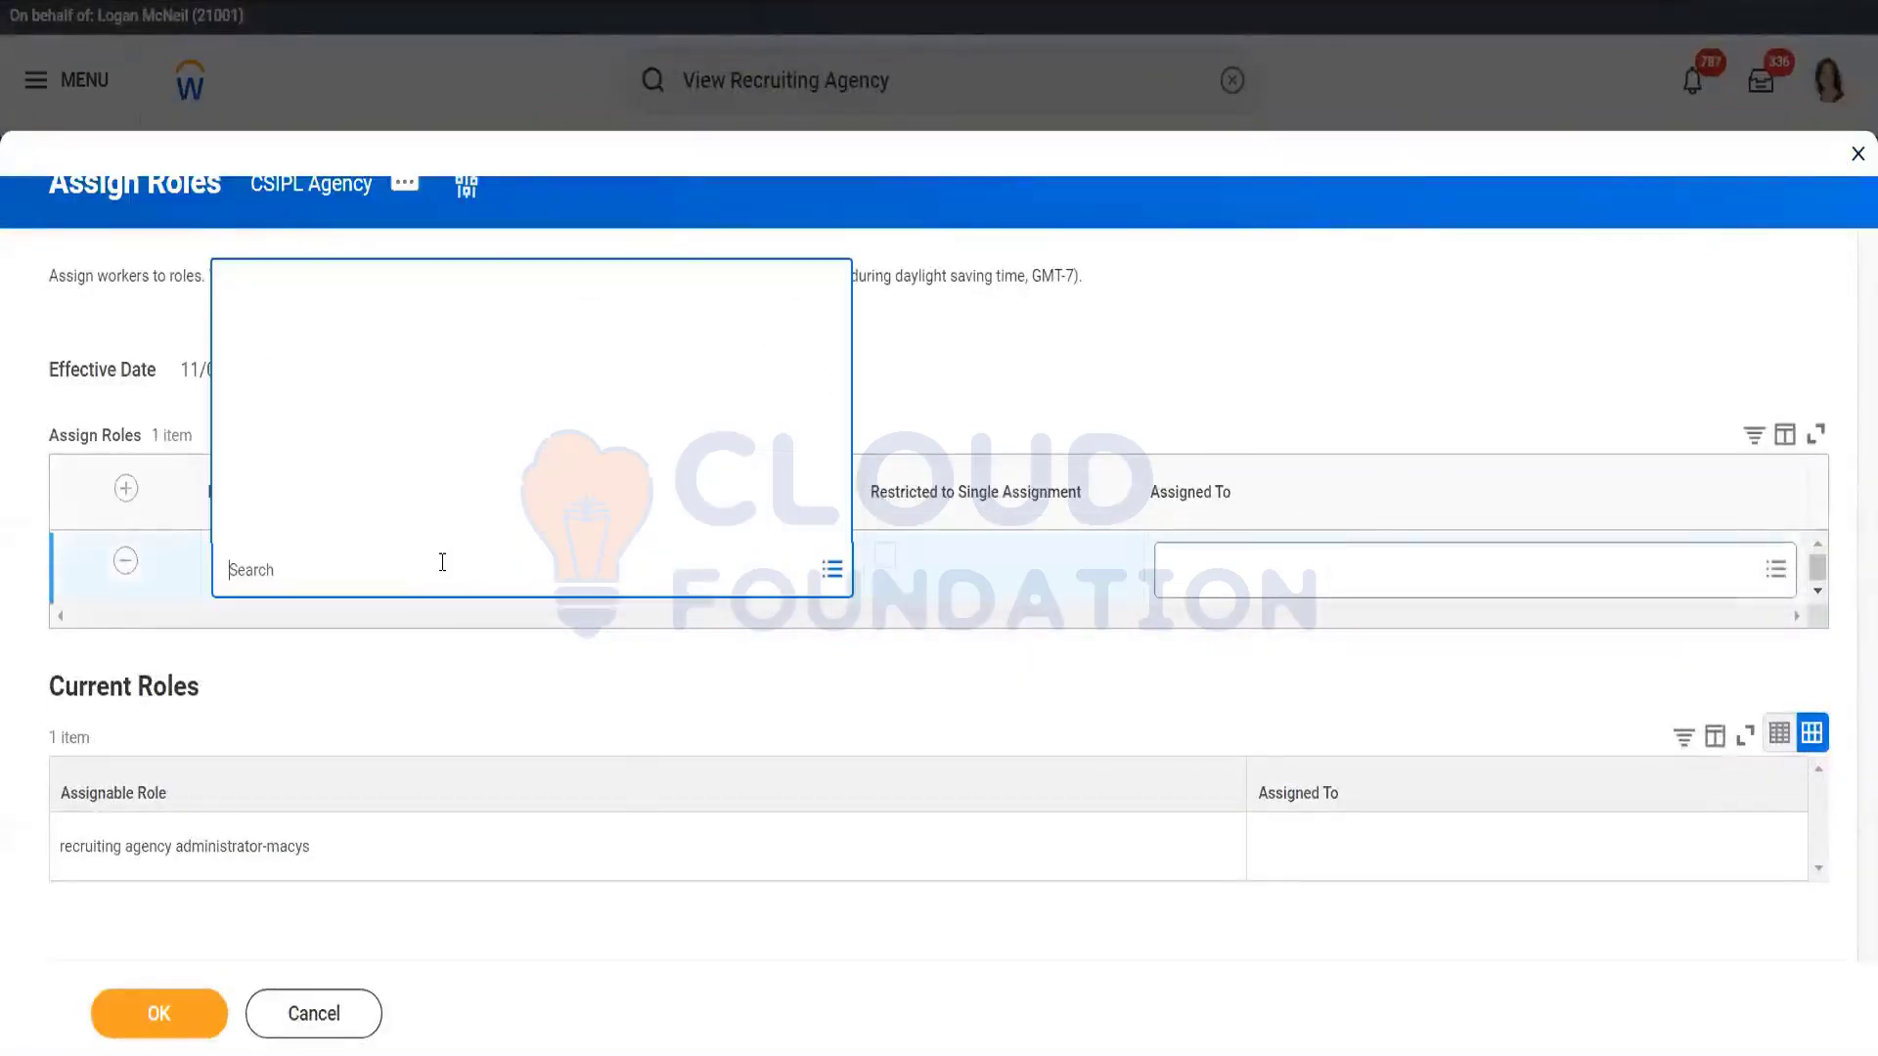
left_click(1216, 588)
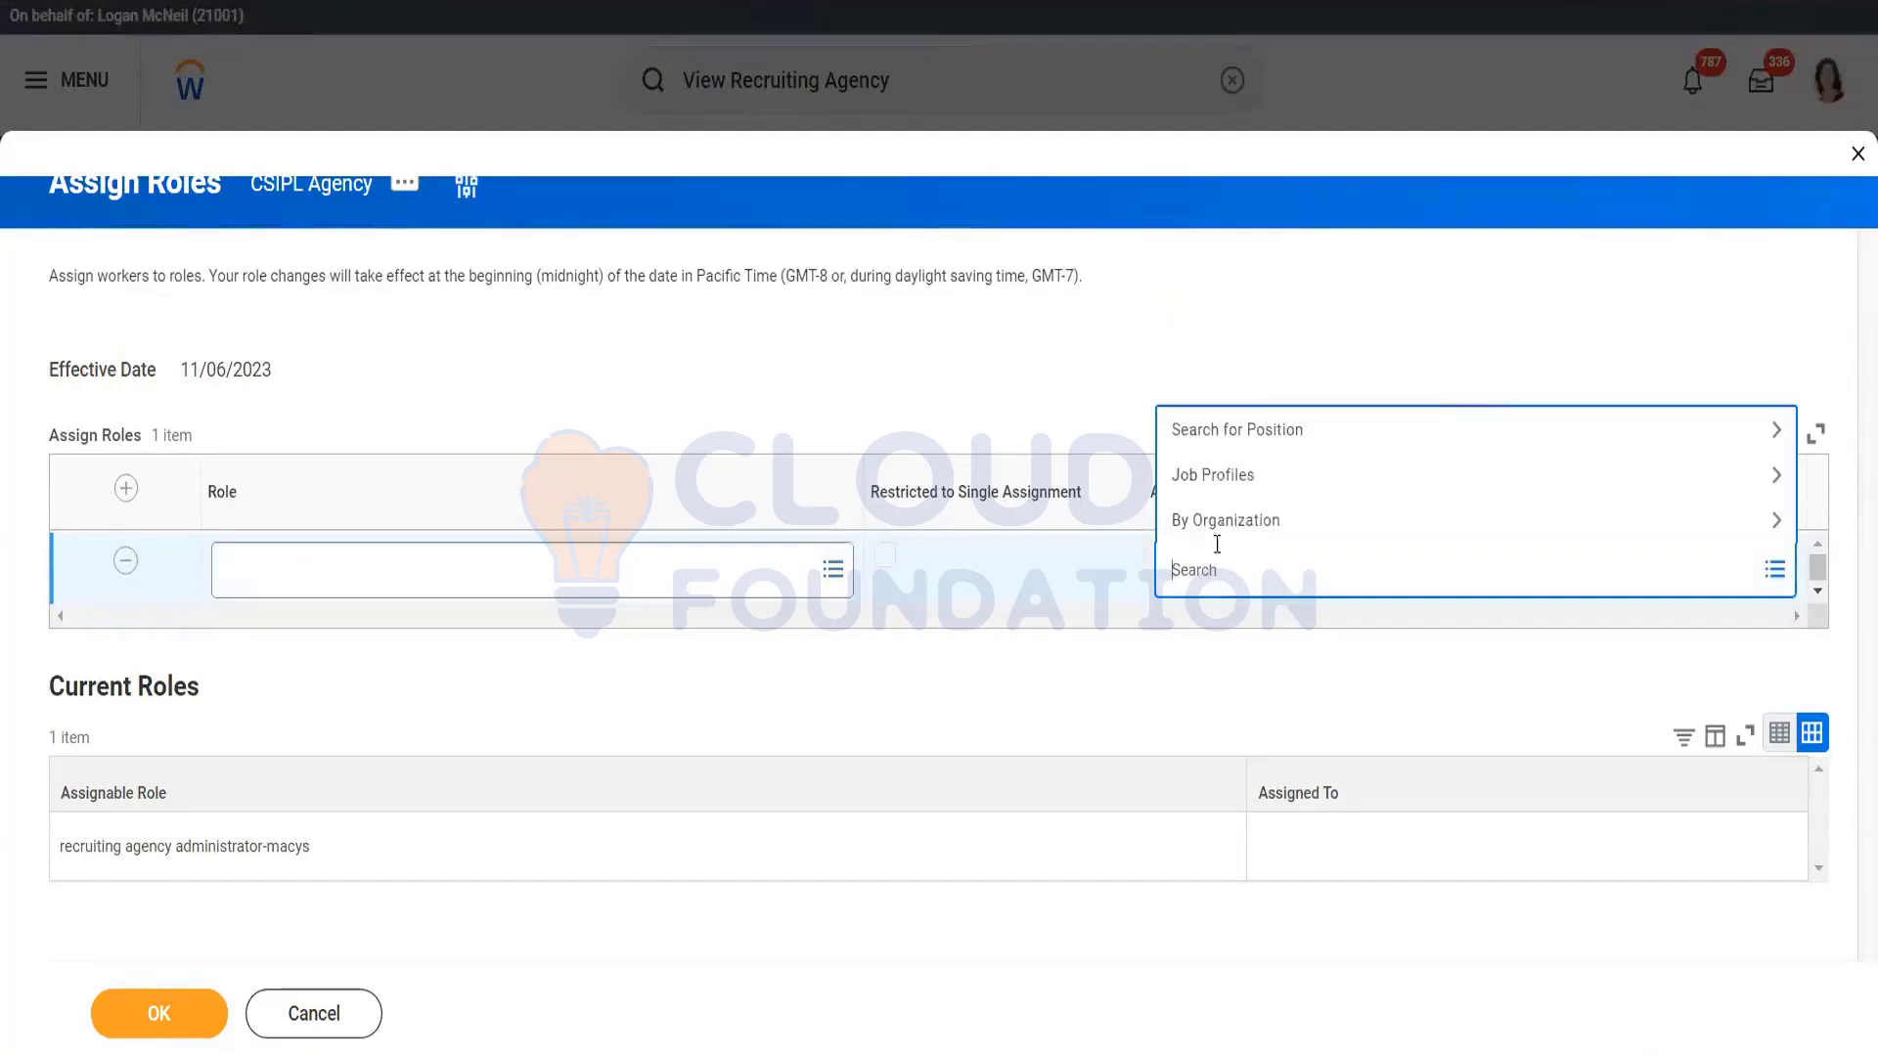
left_click(1237, 478)
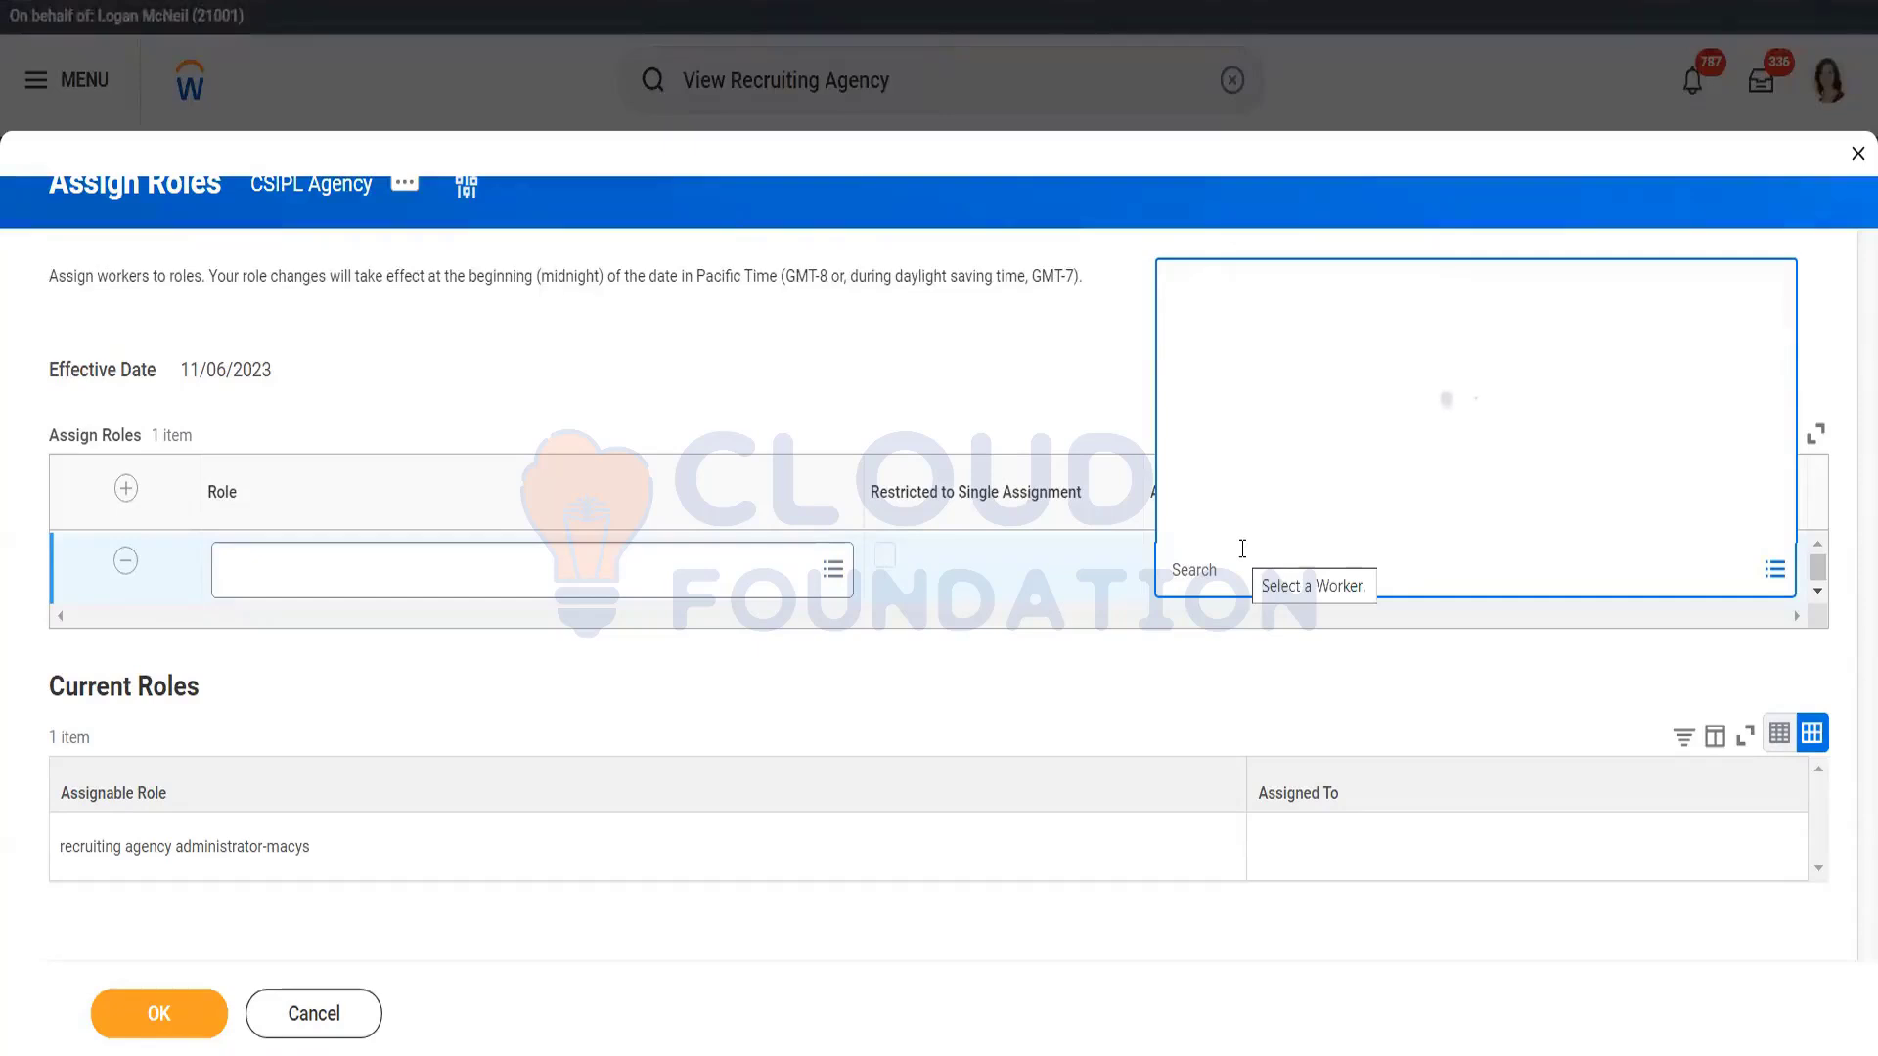
left_click(1050, 369)
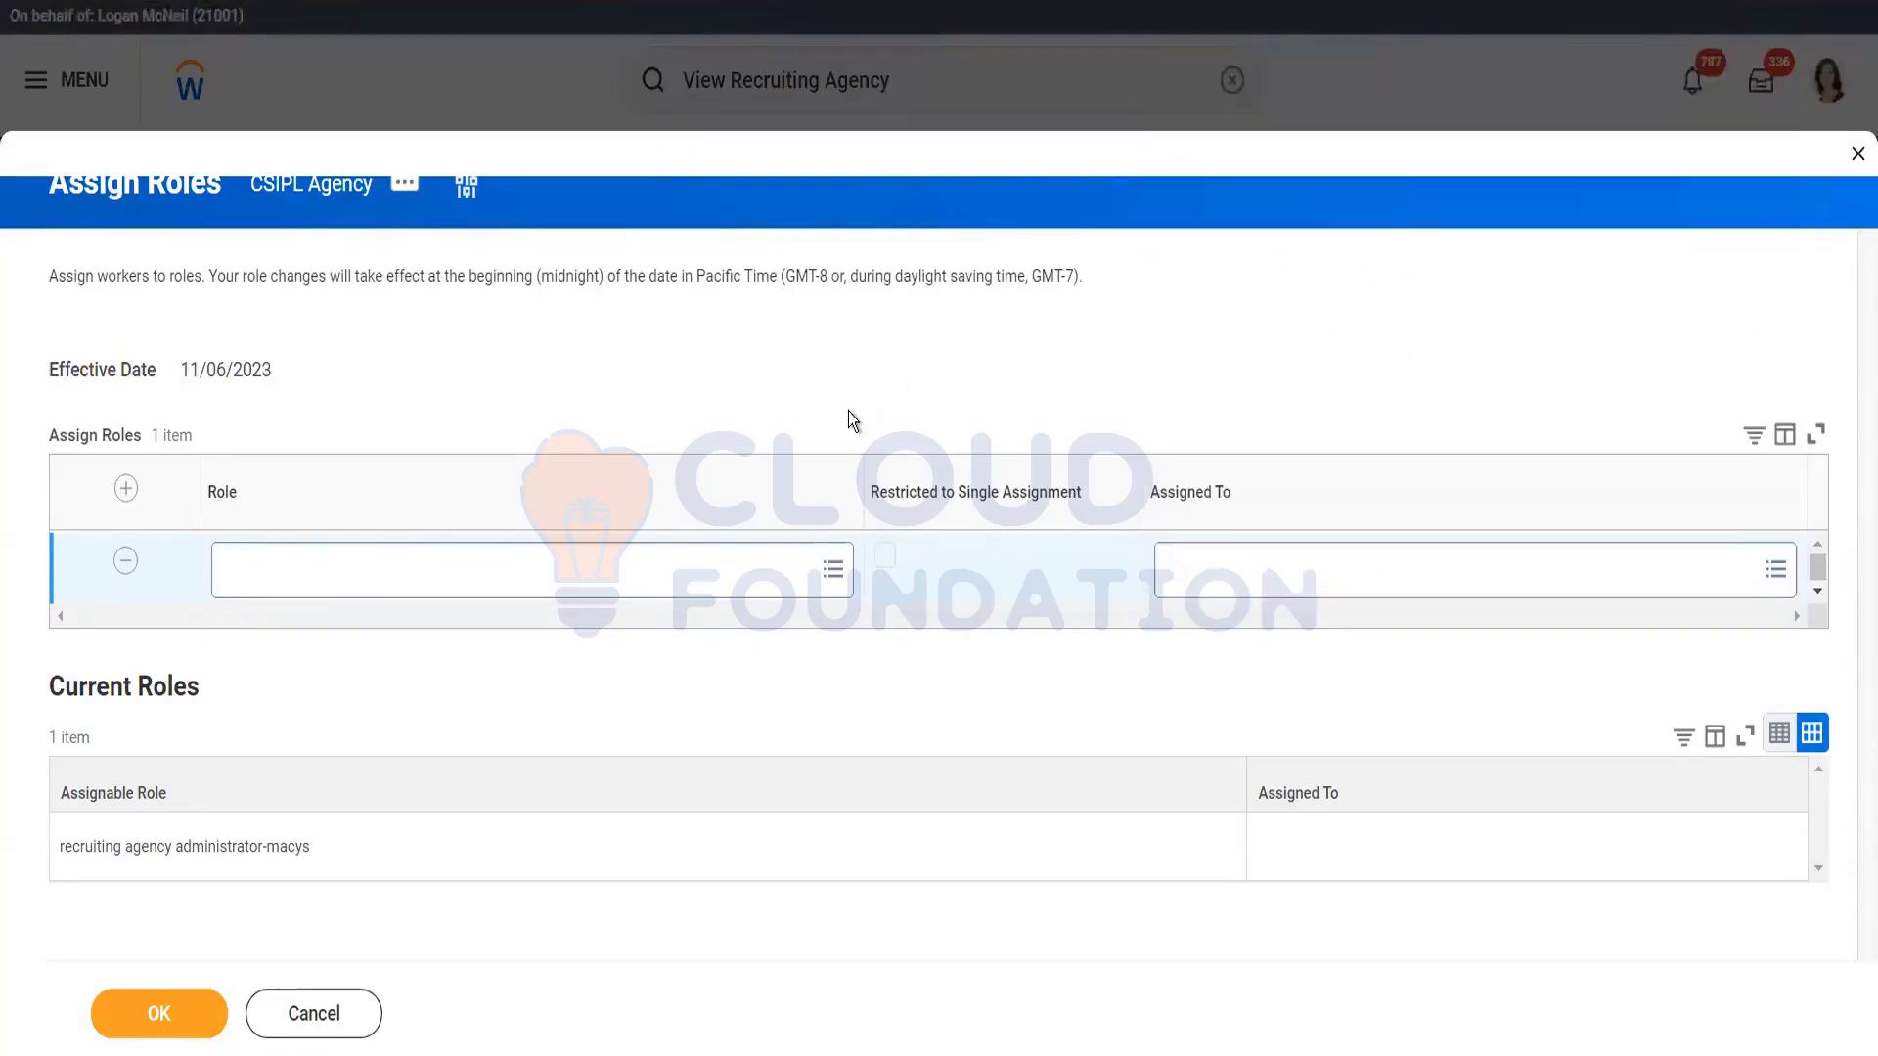
left_click(569, 585)
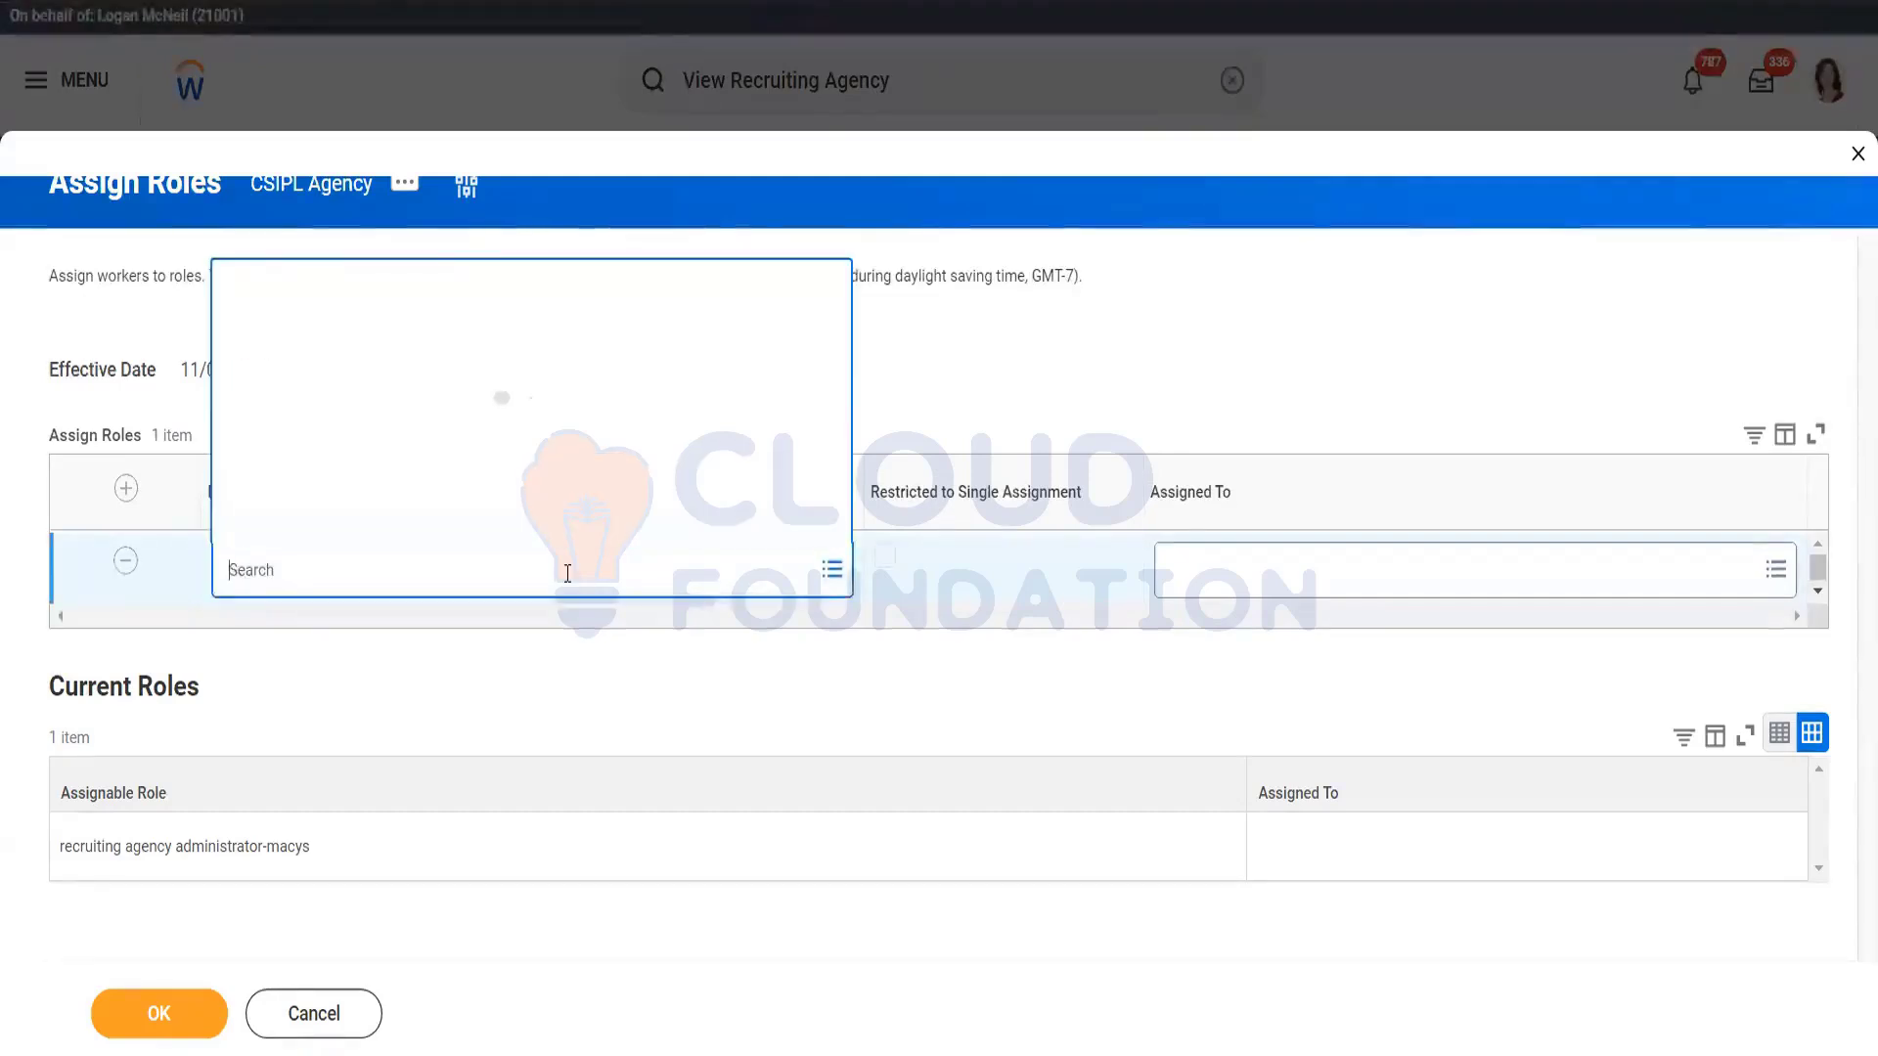
left_click(1296, 586)
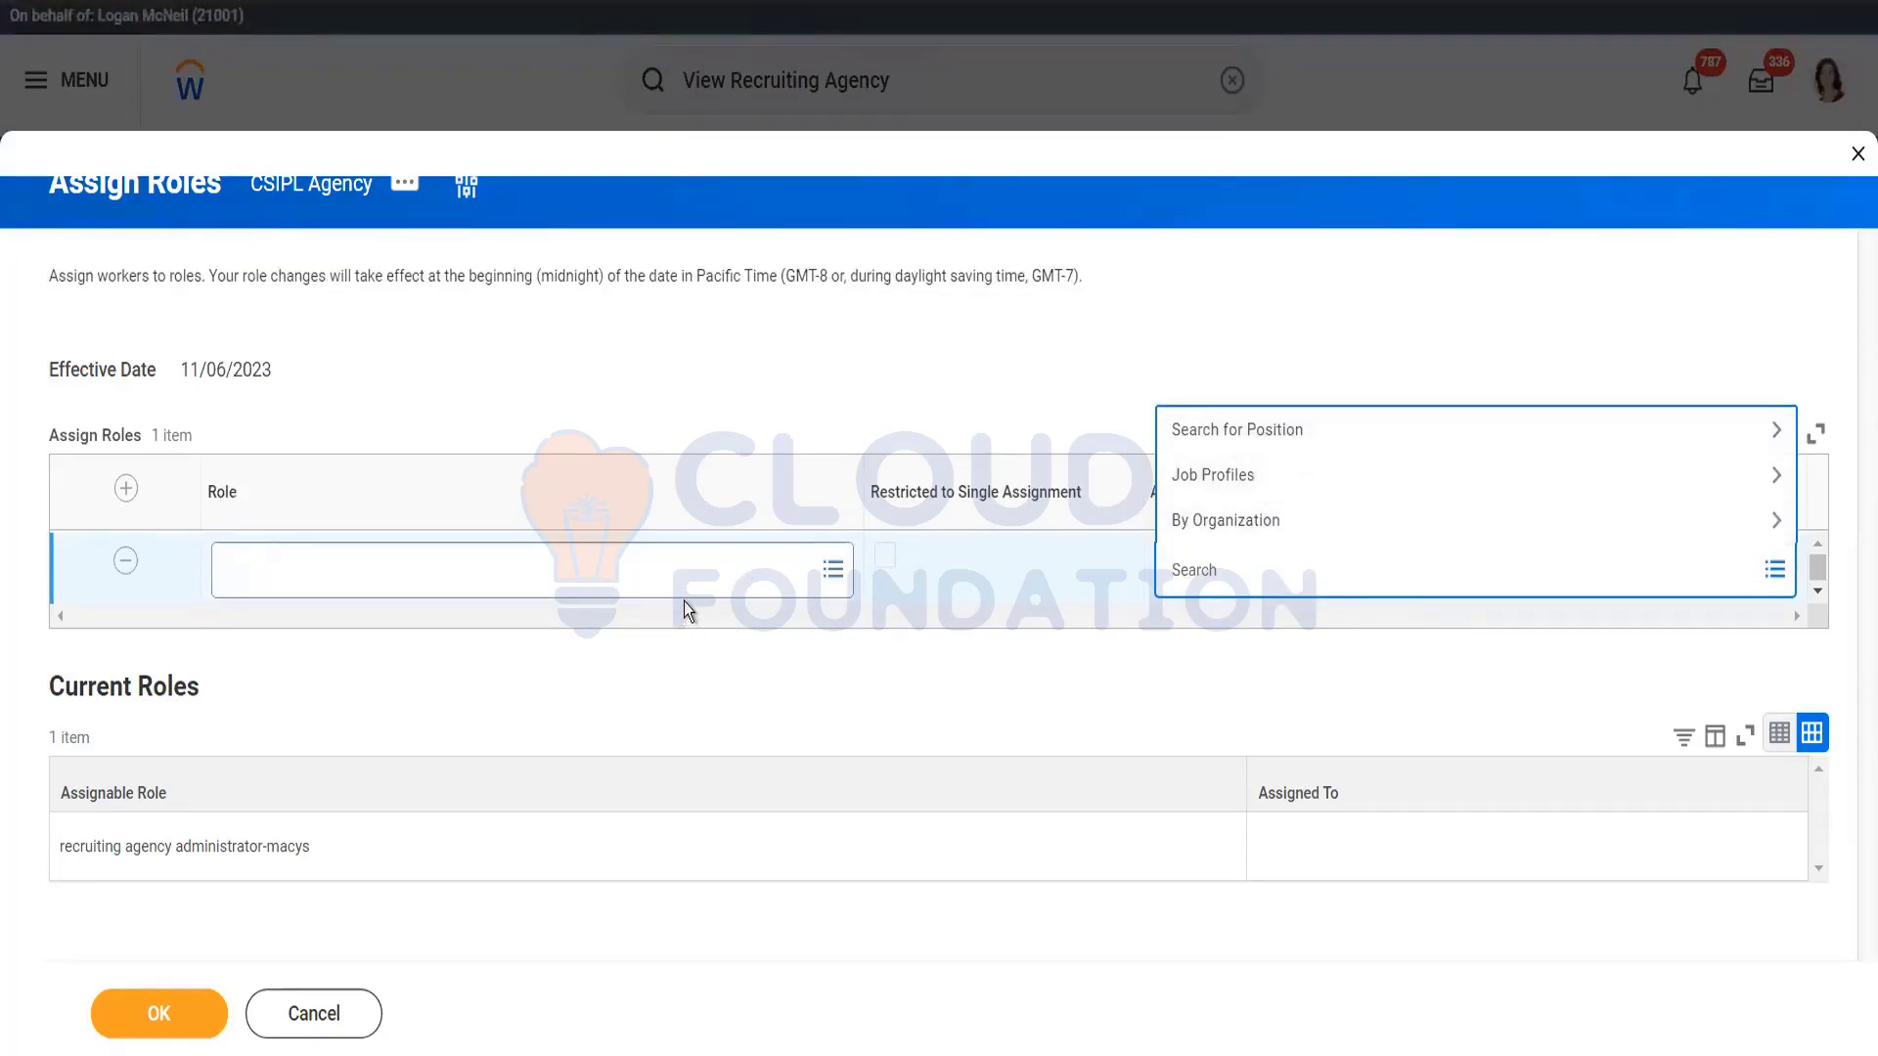
Step: Browse assignees by Organization and by Job Profiles, inspecting 3321 - UH Vice President -Admin
left_click(1241, 535)
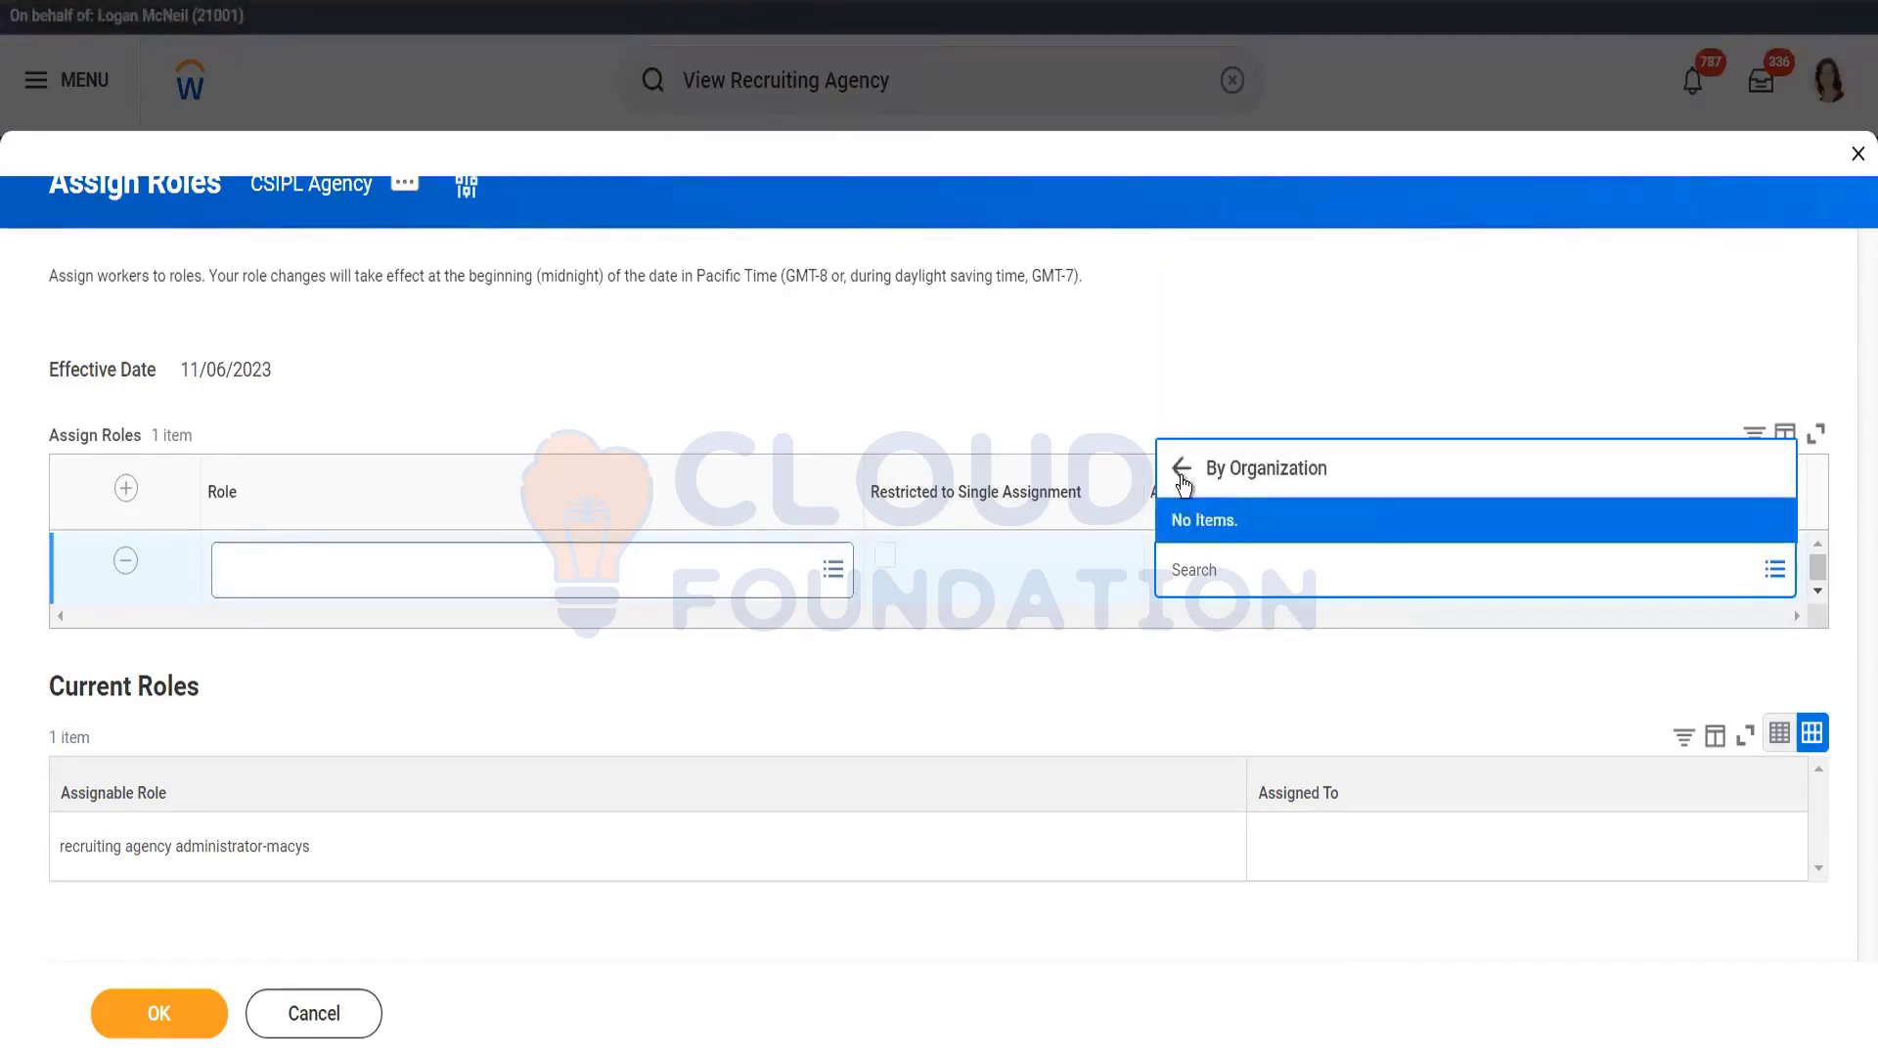
left_click(1181, 470)
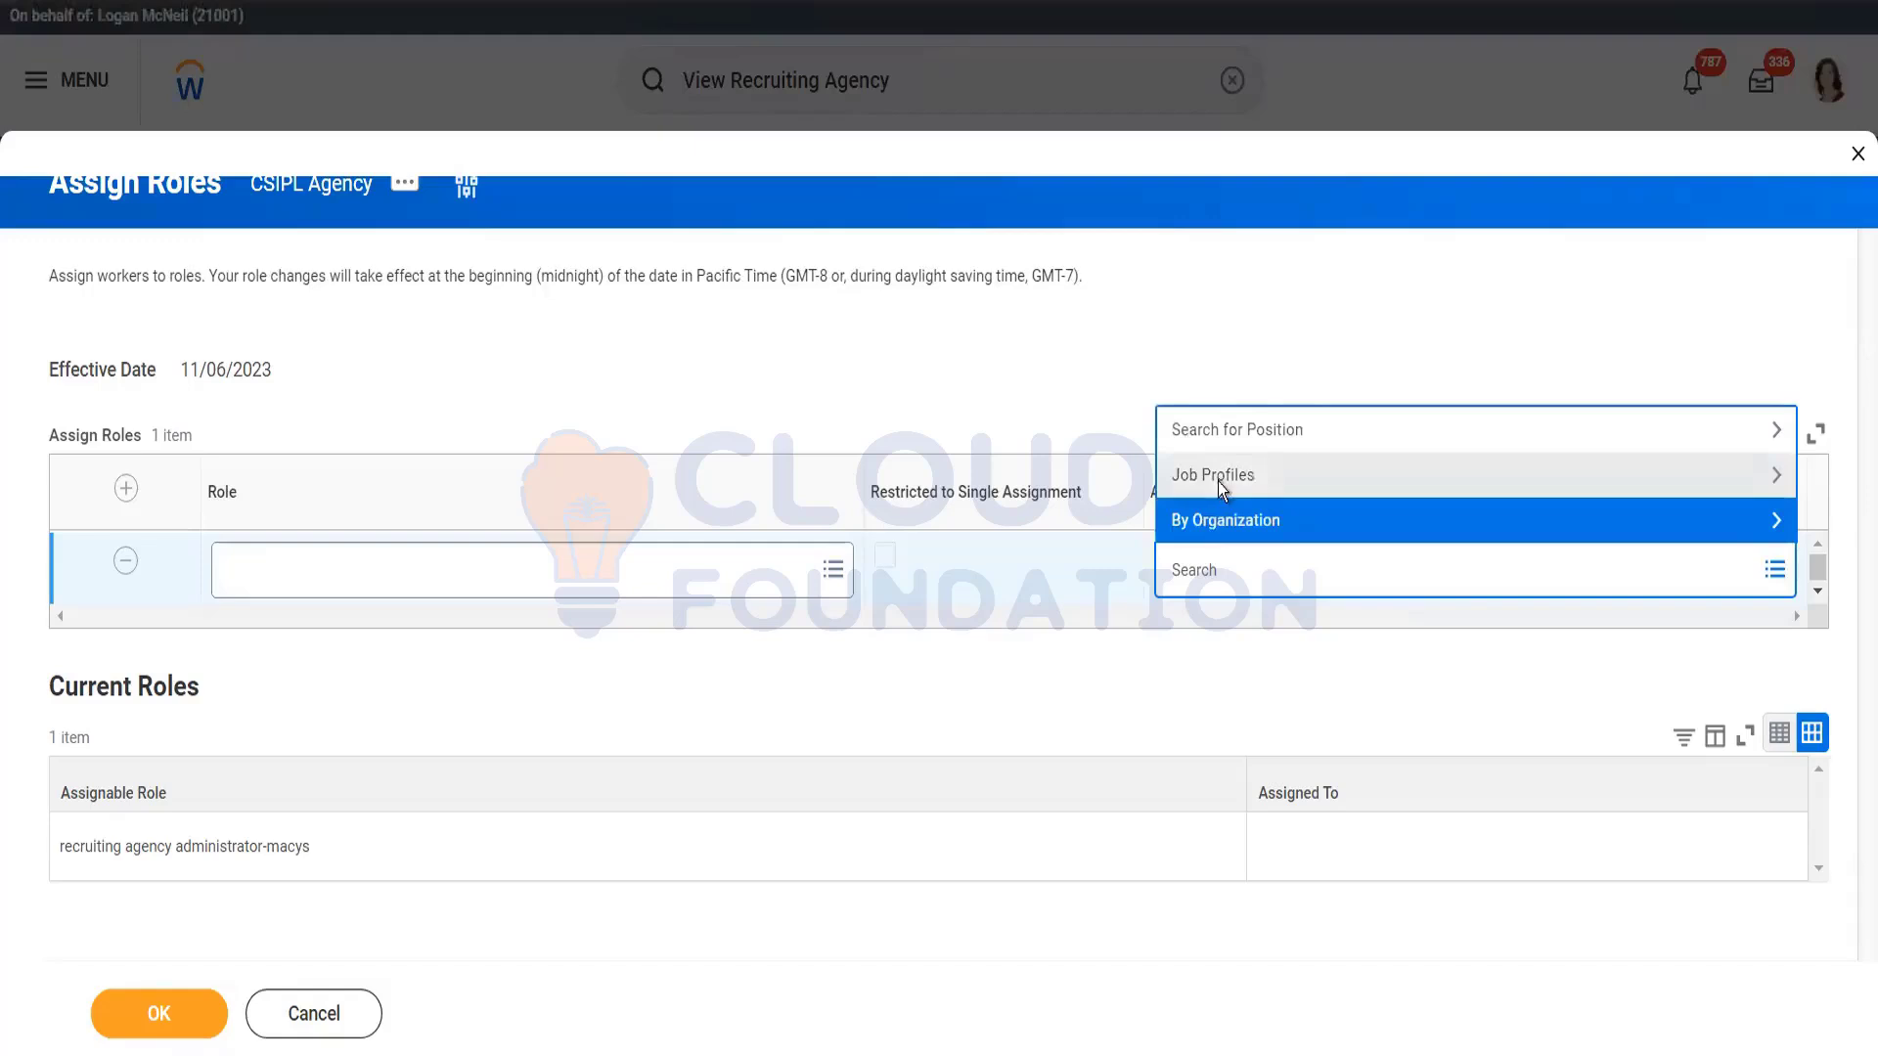
left_click(1218, 481)
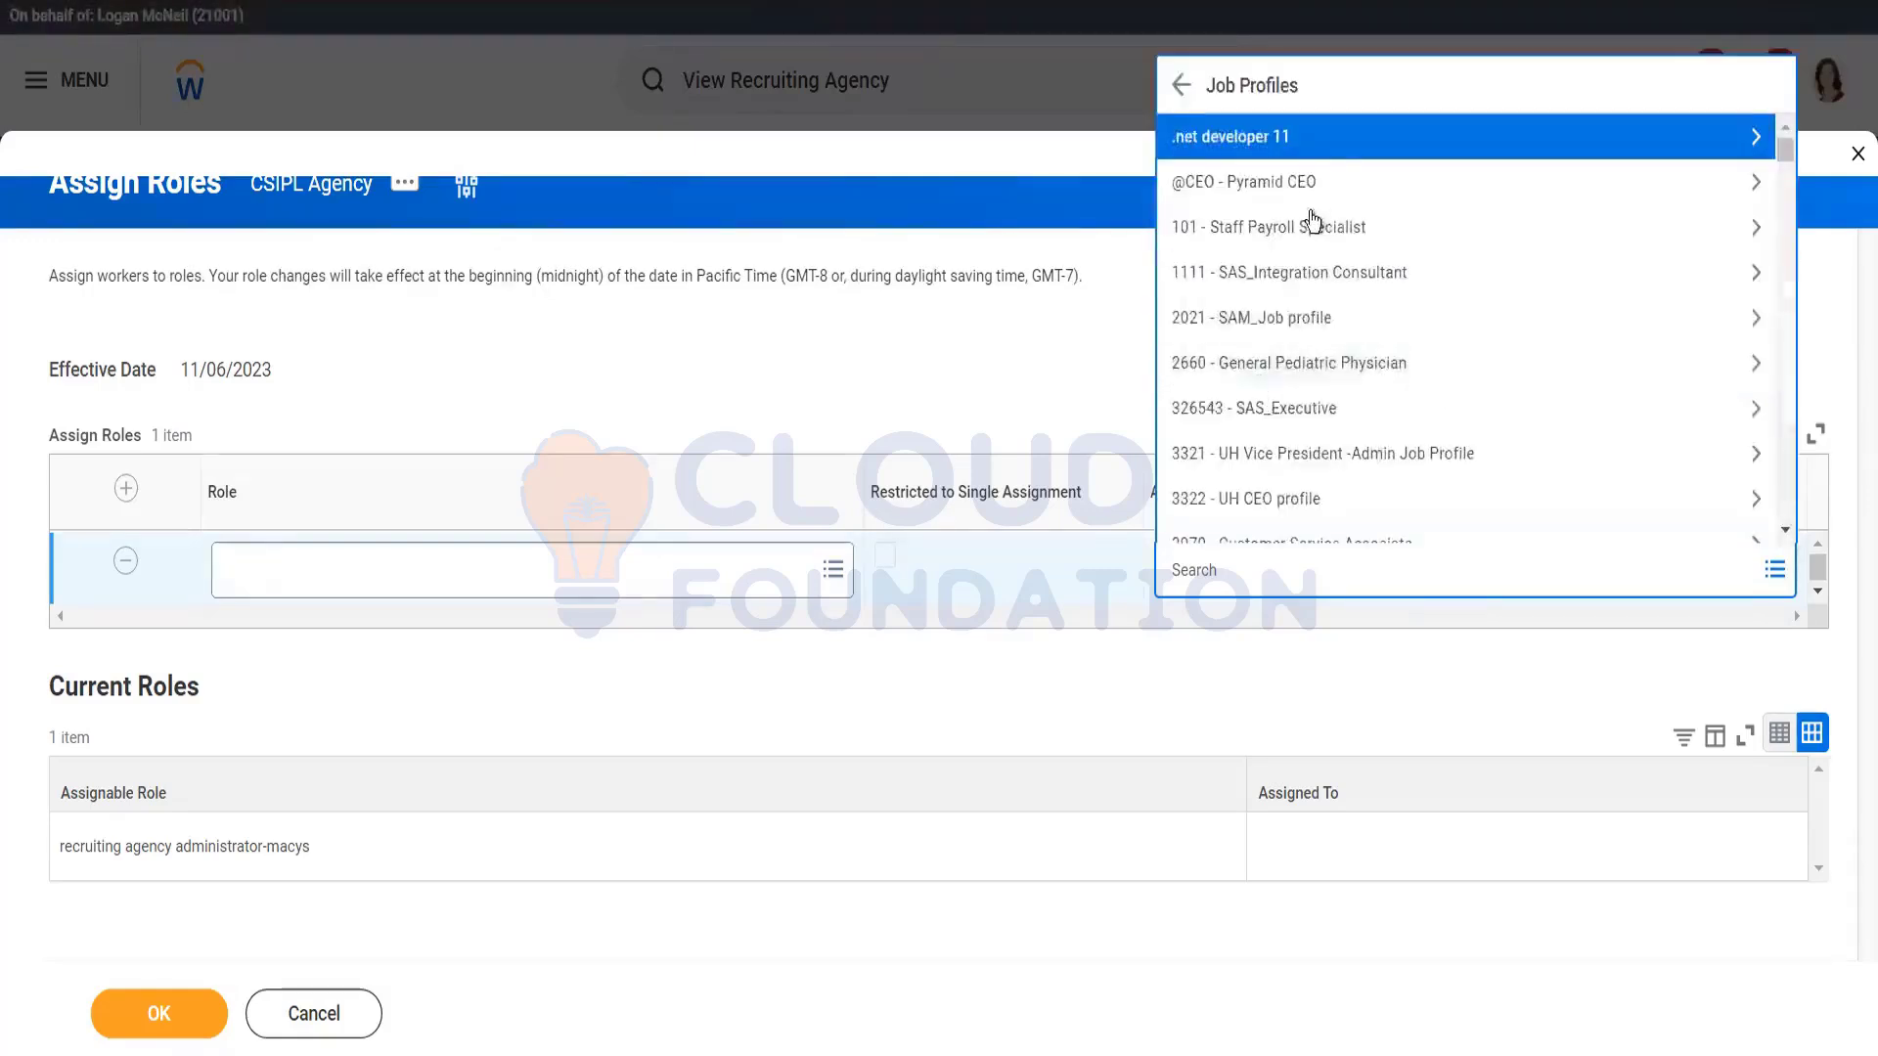
left_click(1294, 433)
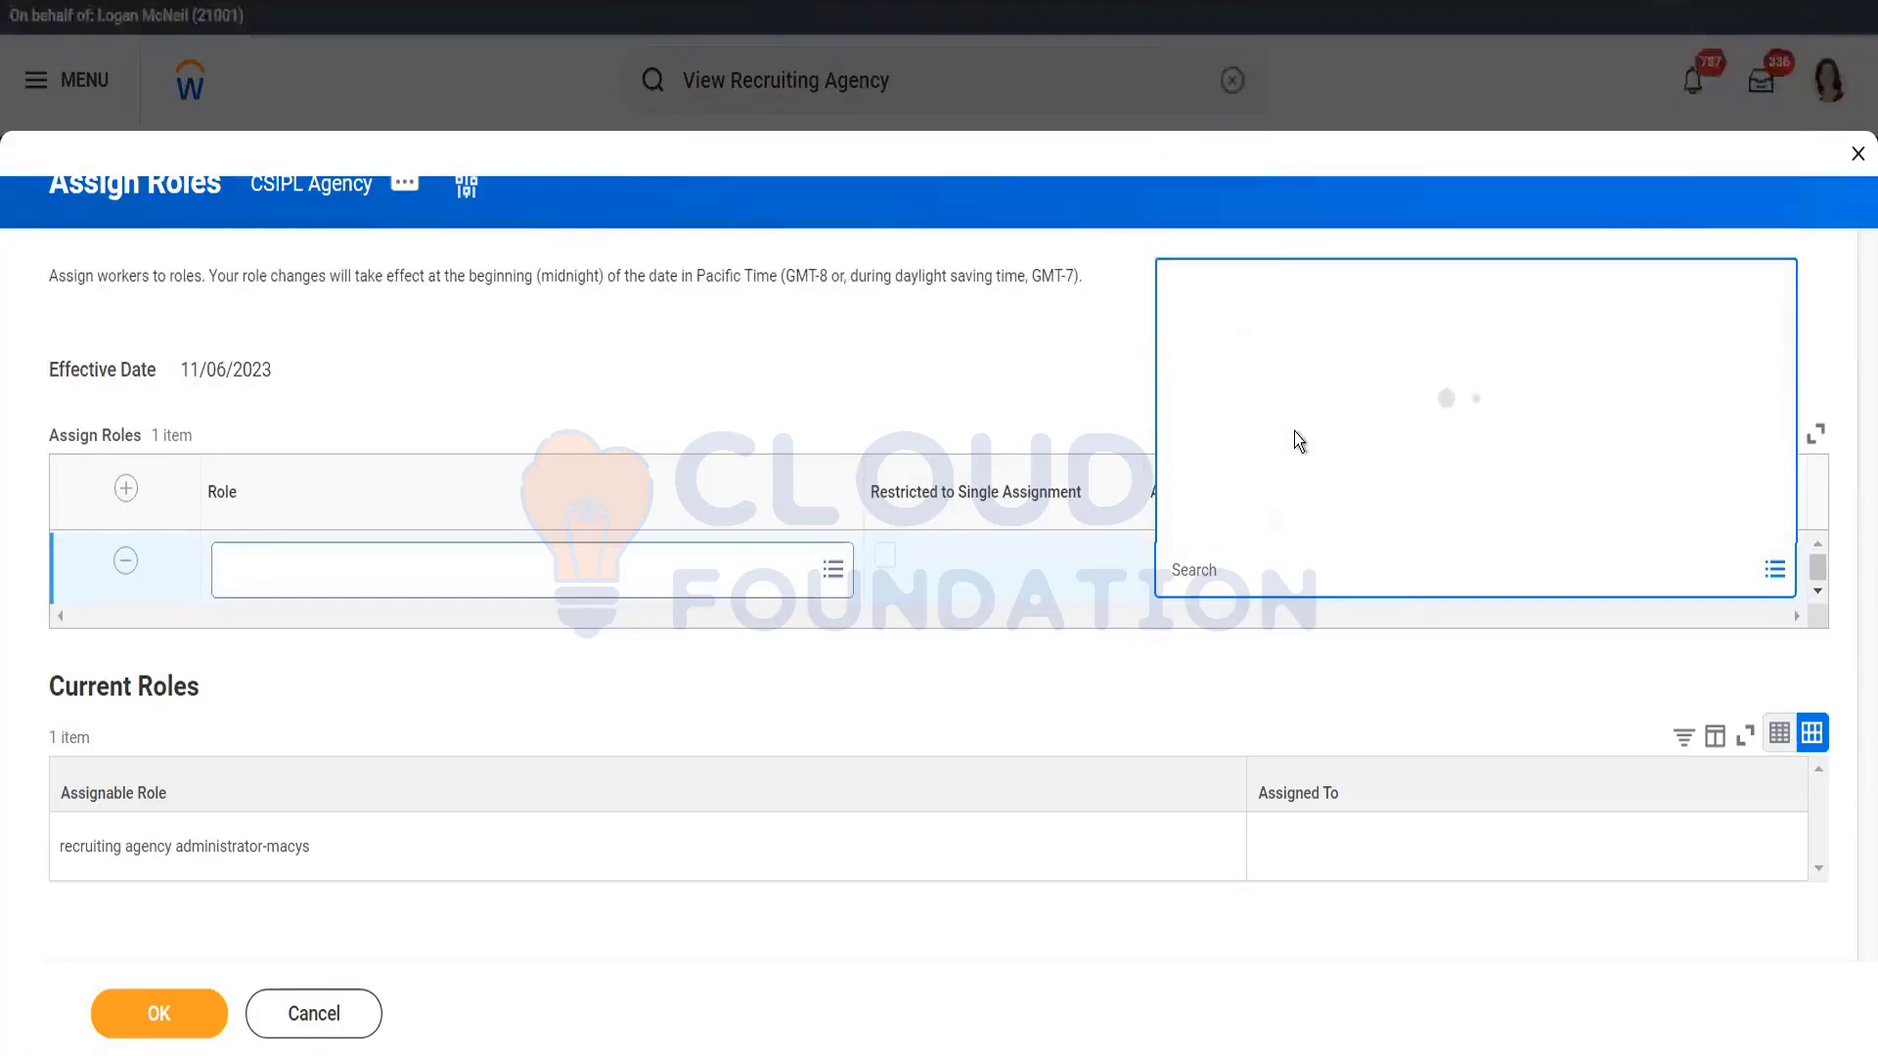
left_click(1151, 367)
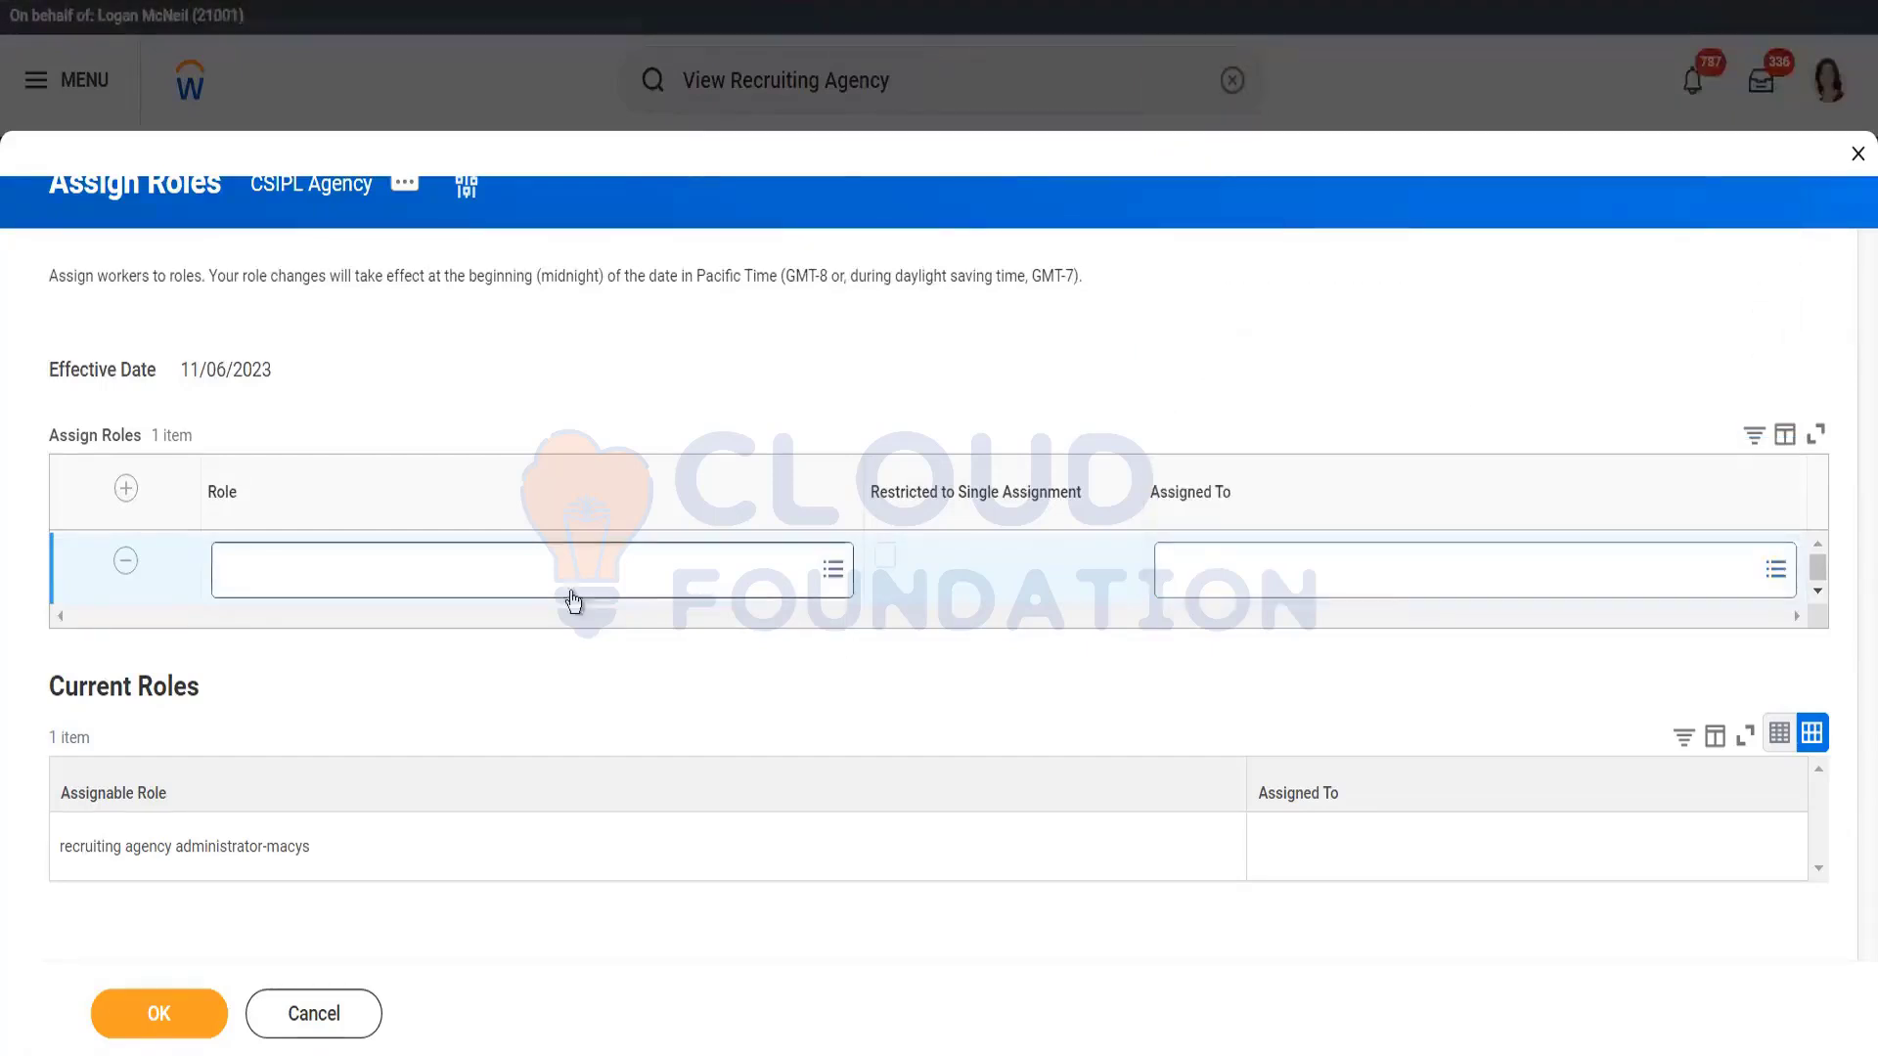
Step: Browse Job Profiles again, close the prompt, and cancel the role assignment
left_click(1255, 567)
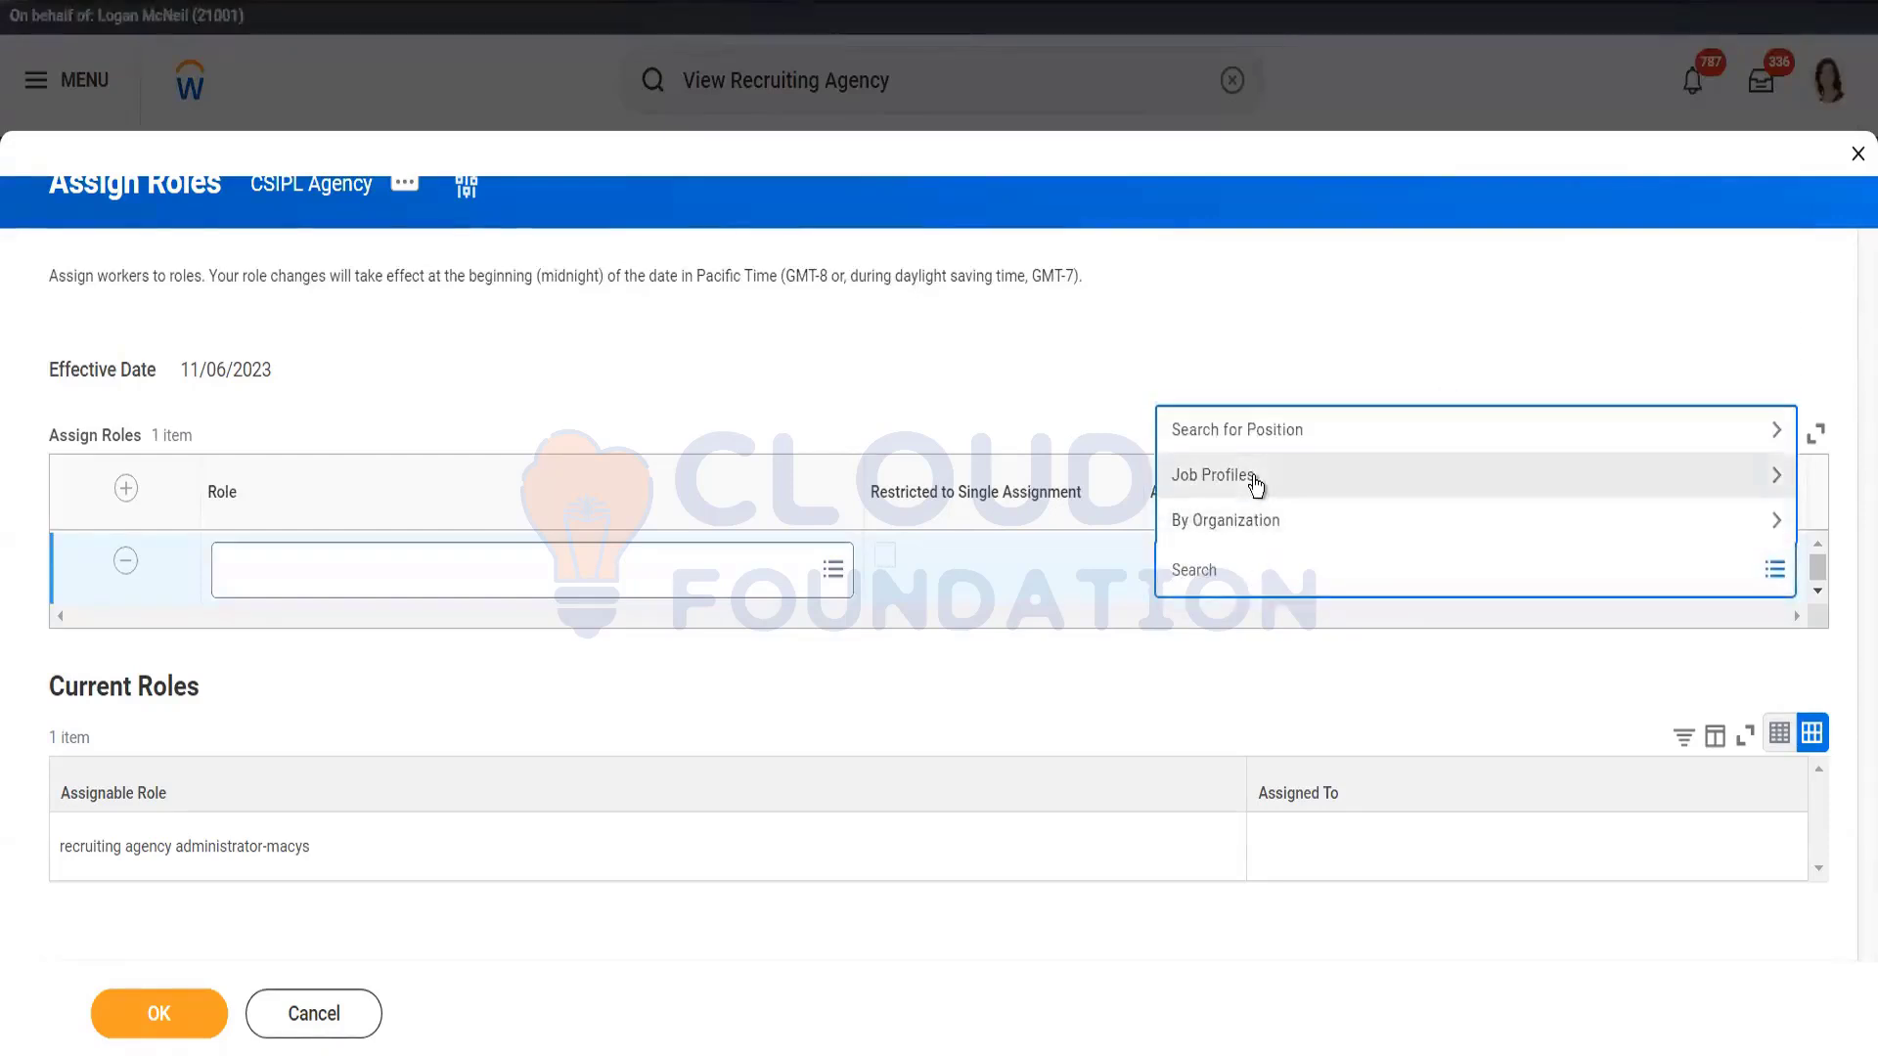
left_click(1256, 486)
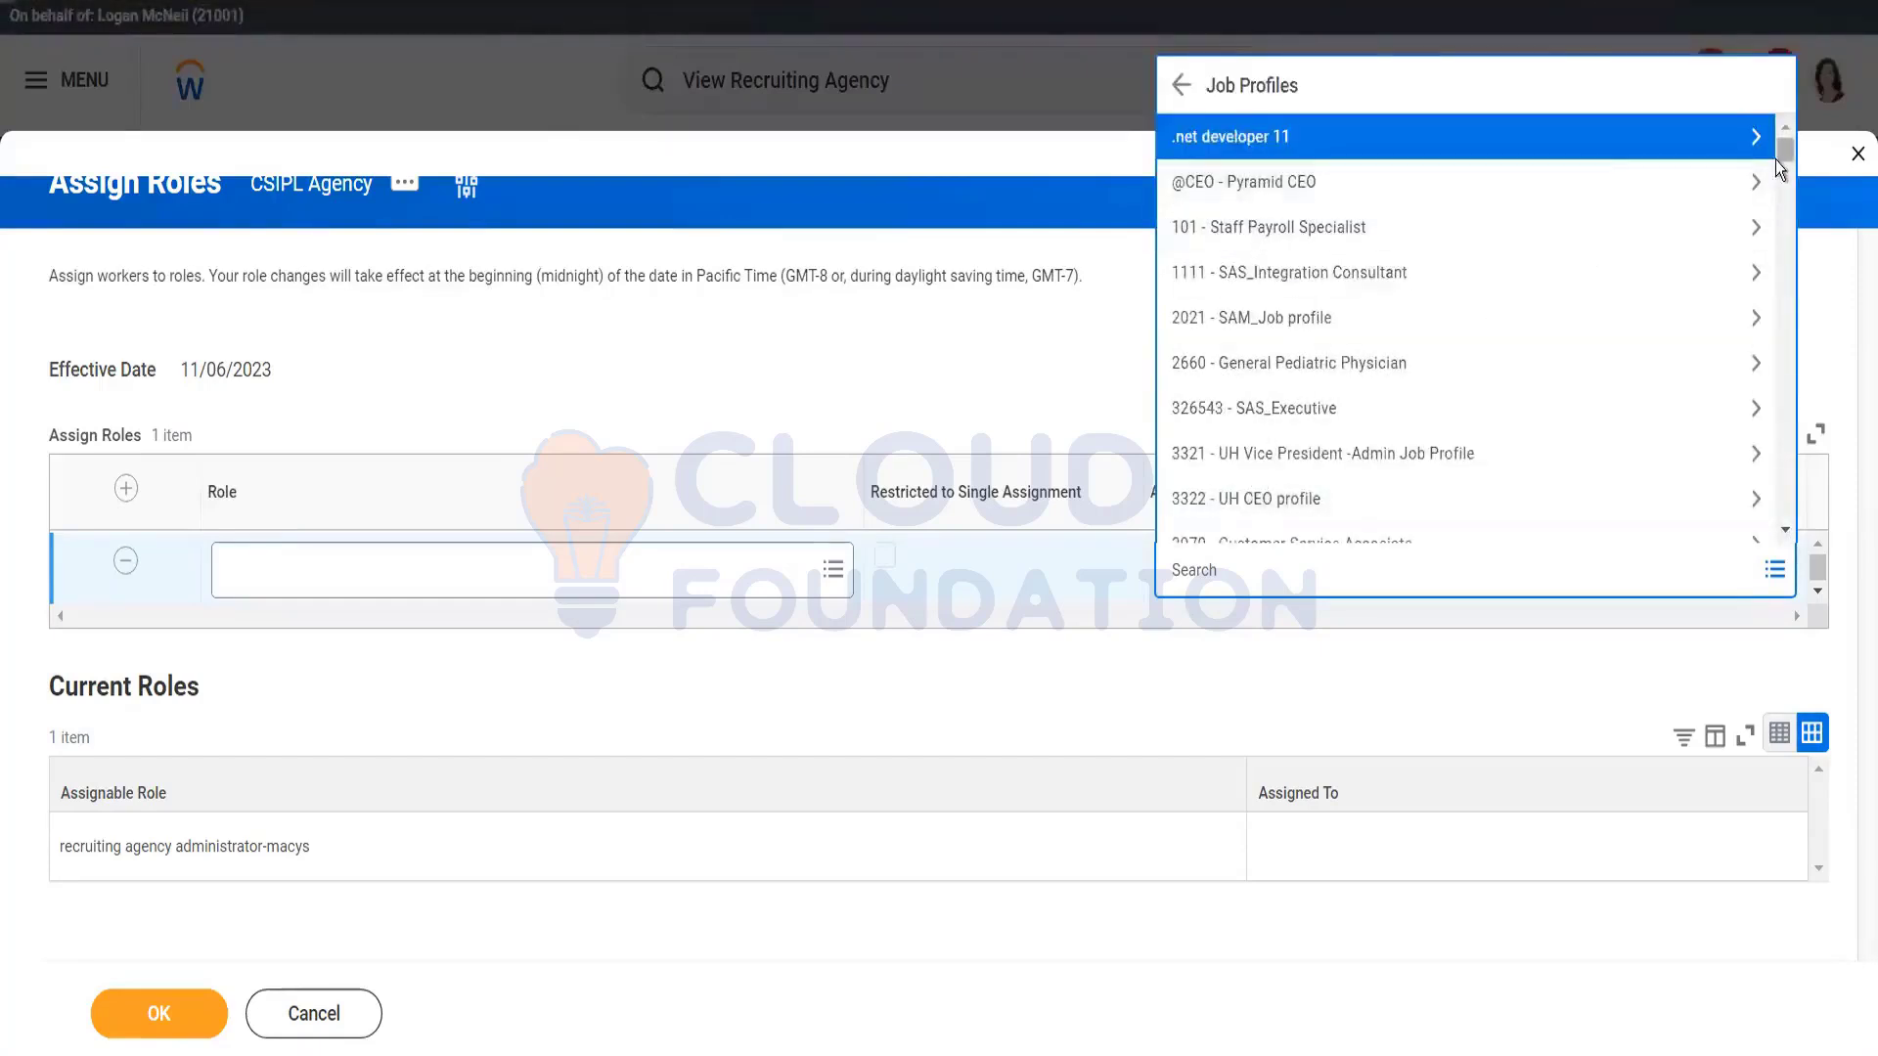
left_click_drag(1785, 149, 1788, 293)
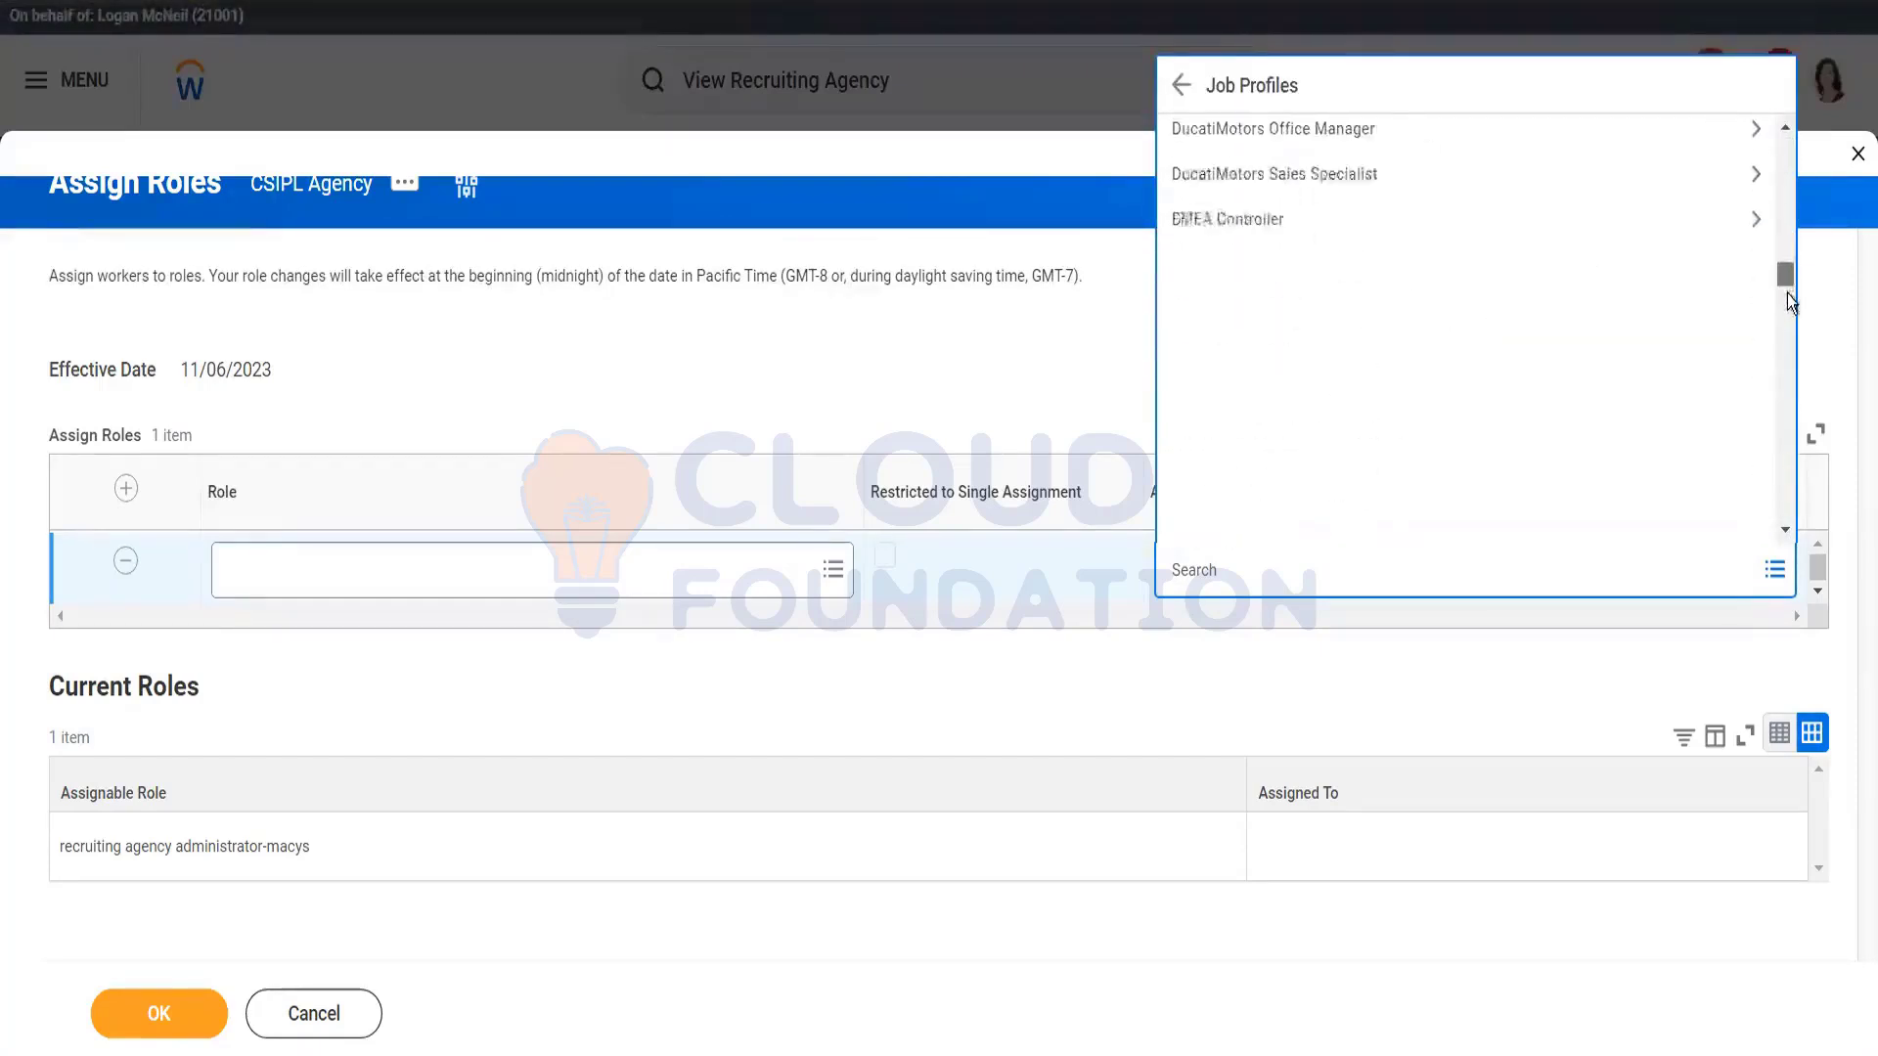
left_click(820, 371)
left_click(327, 1017)
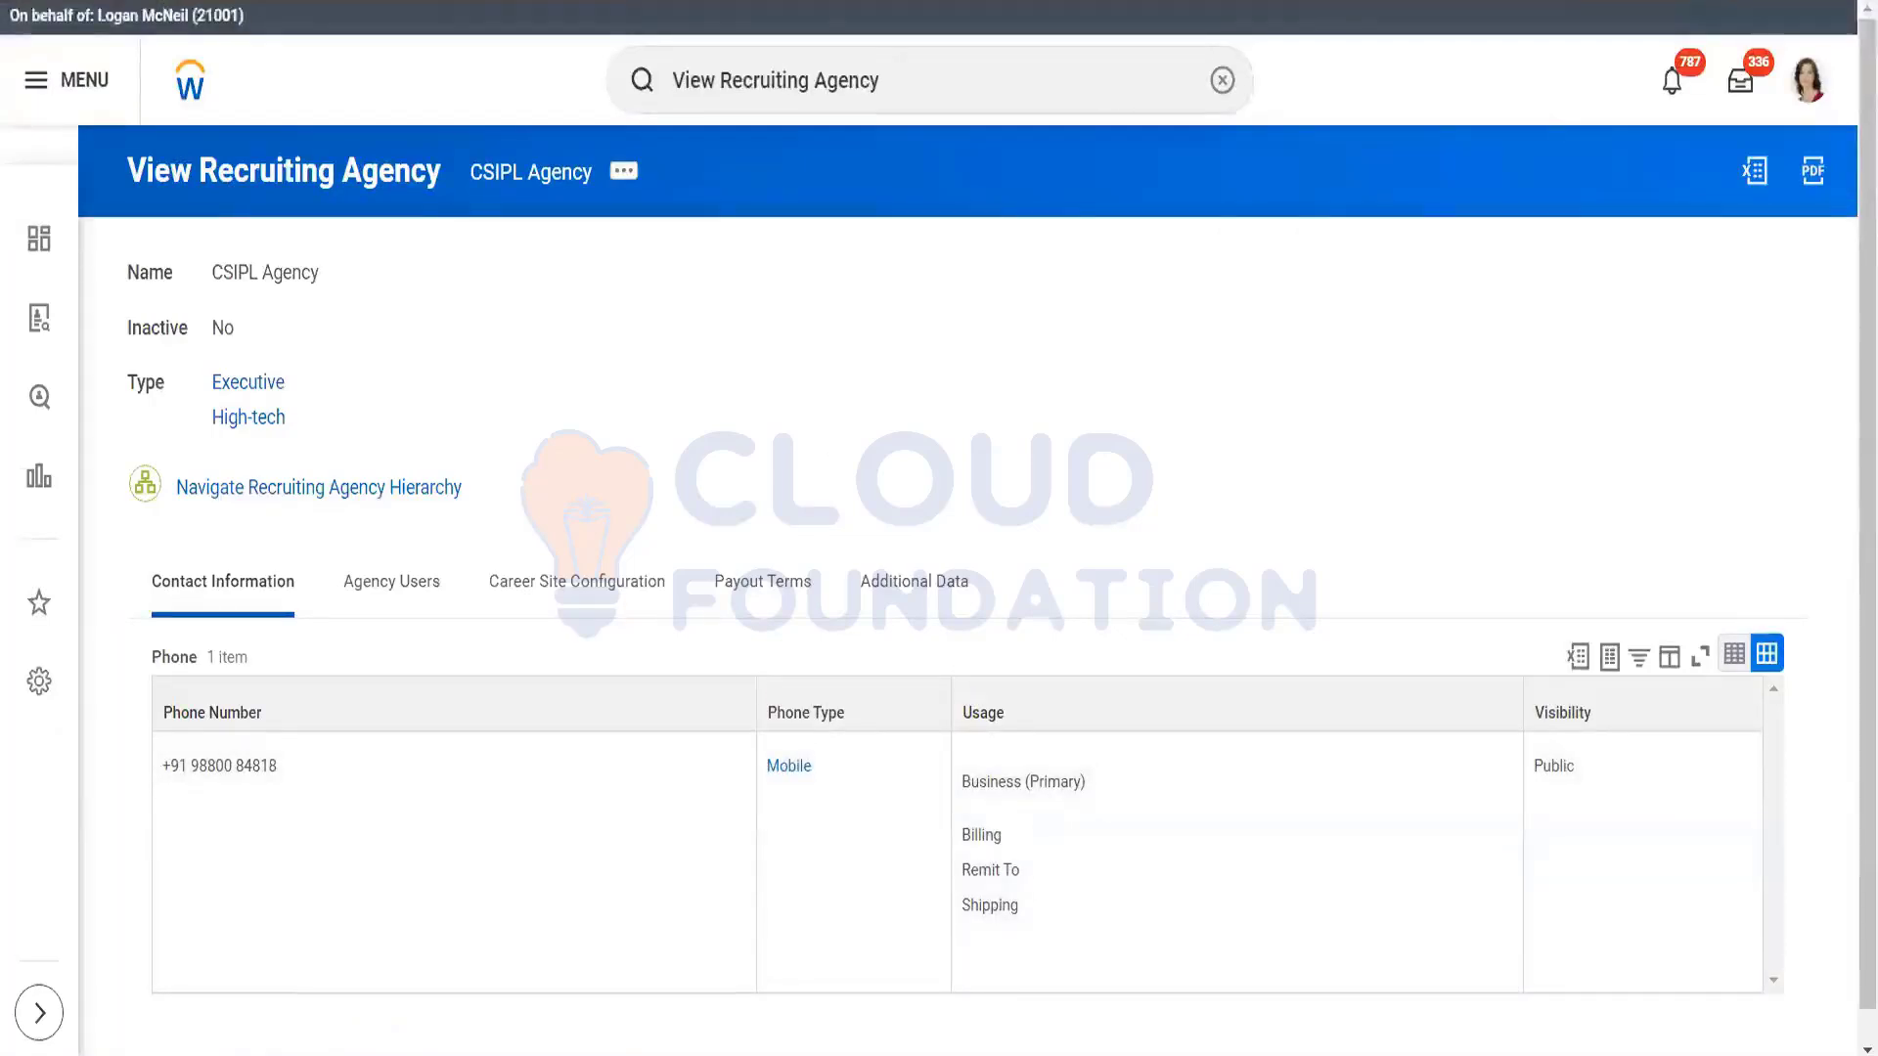
Step: Present the deck from Set Up Recruiting Agencies through Edit Tenant Setup - Security, then exit the show
key("alt+Tab")
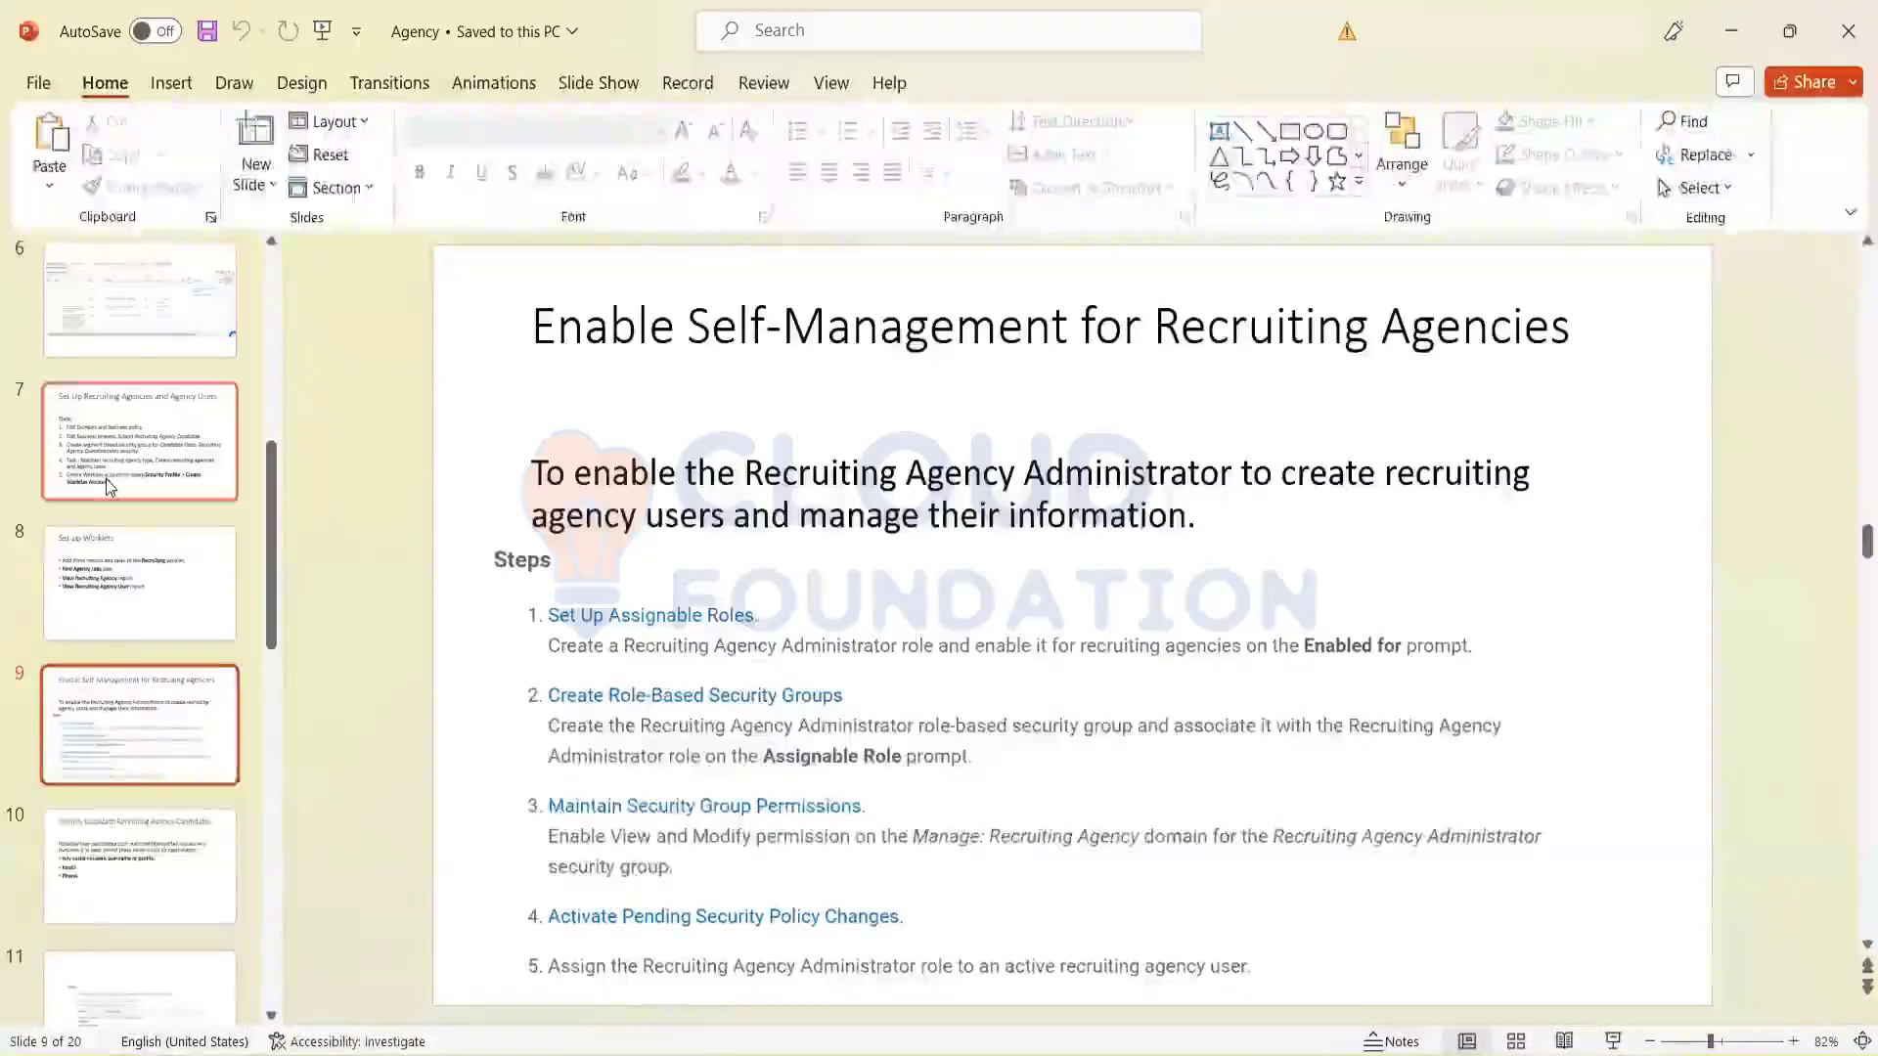
left_click(106, 478)
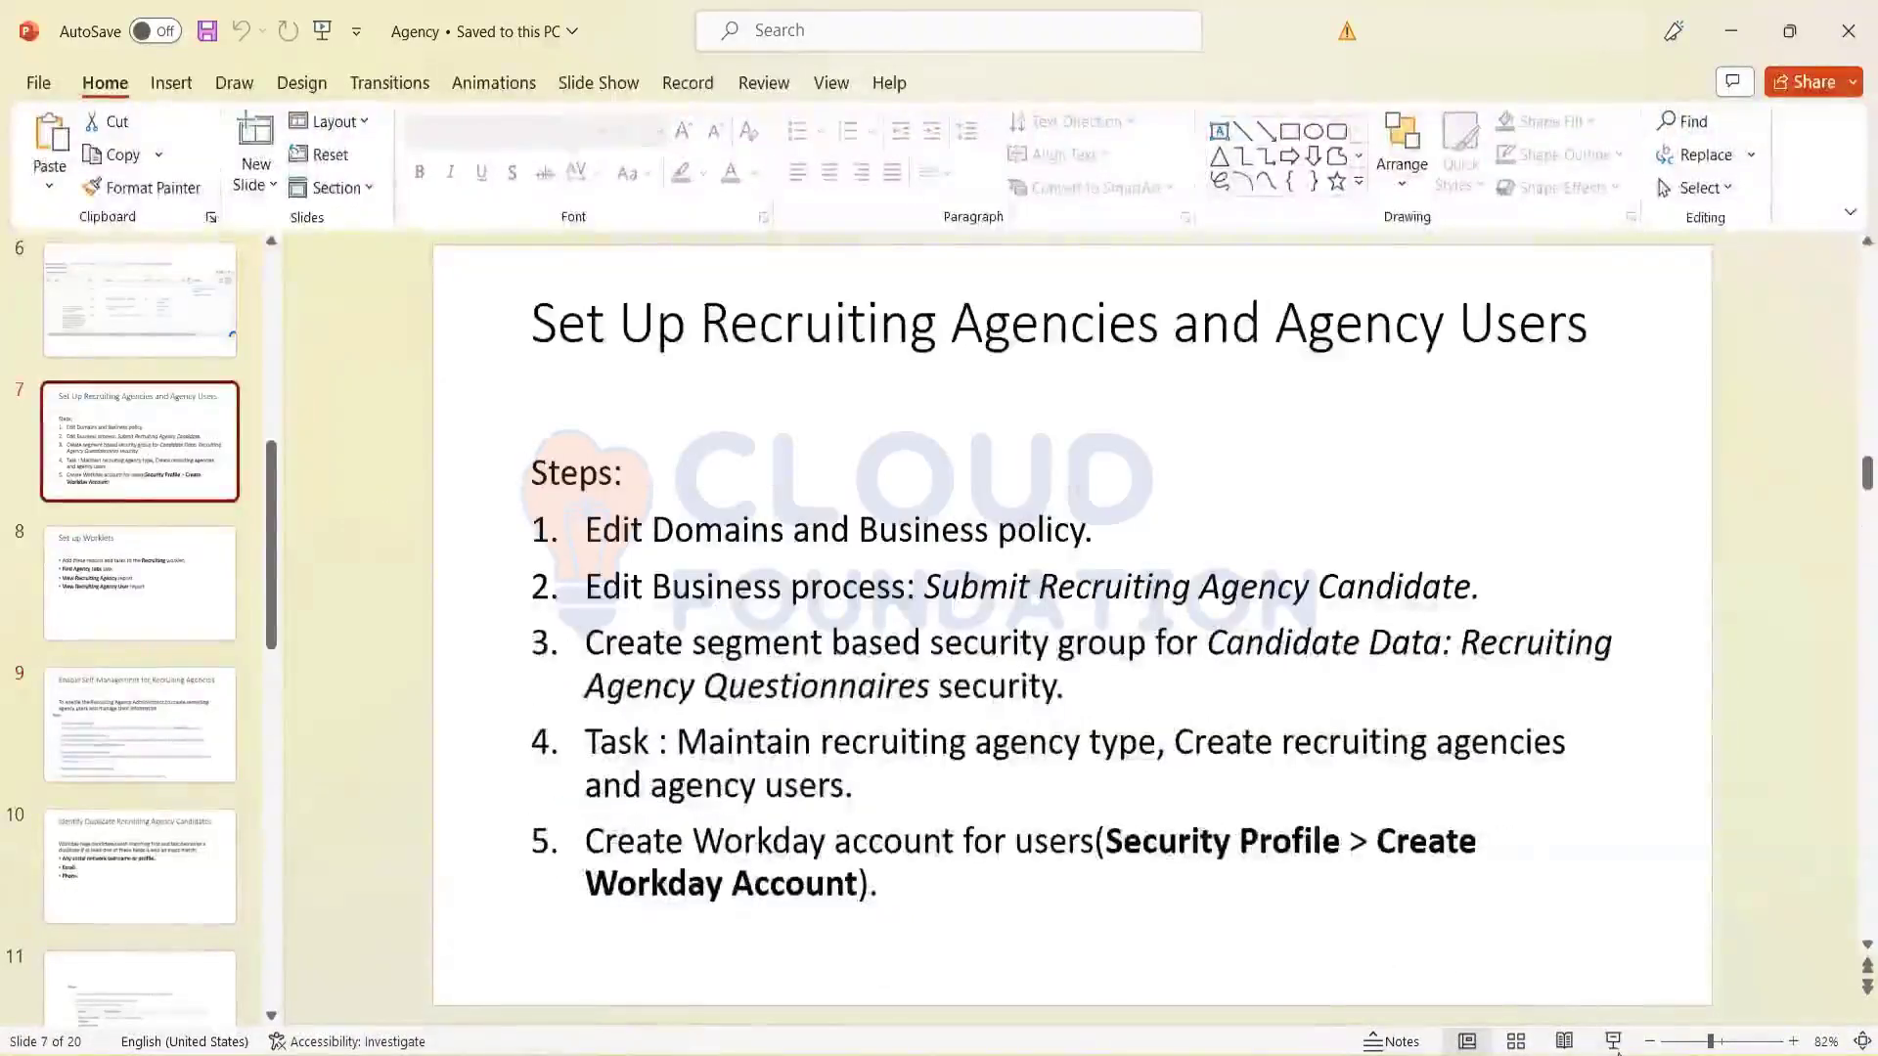
left_click(1615, 1043)
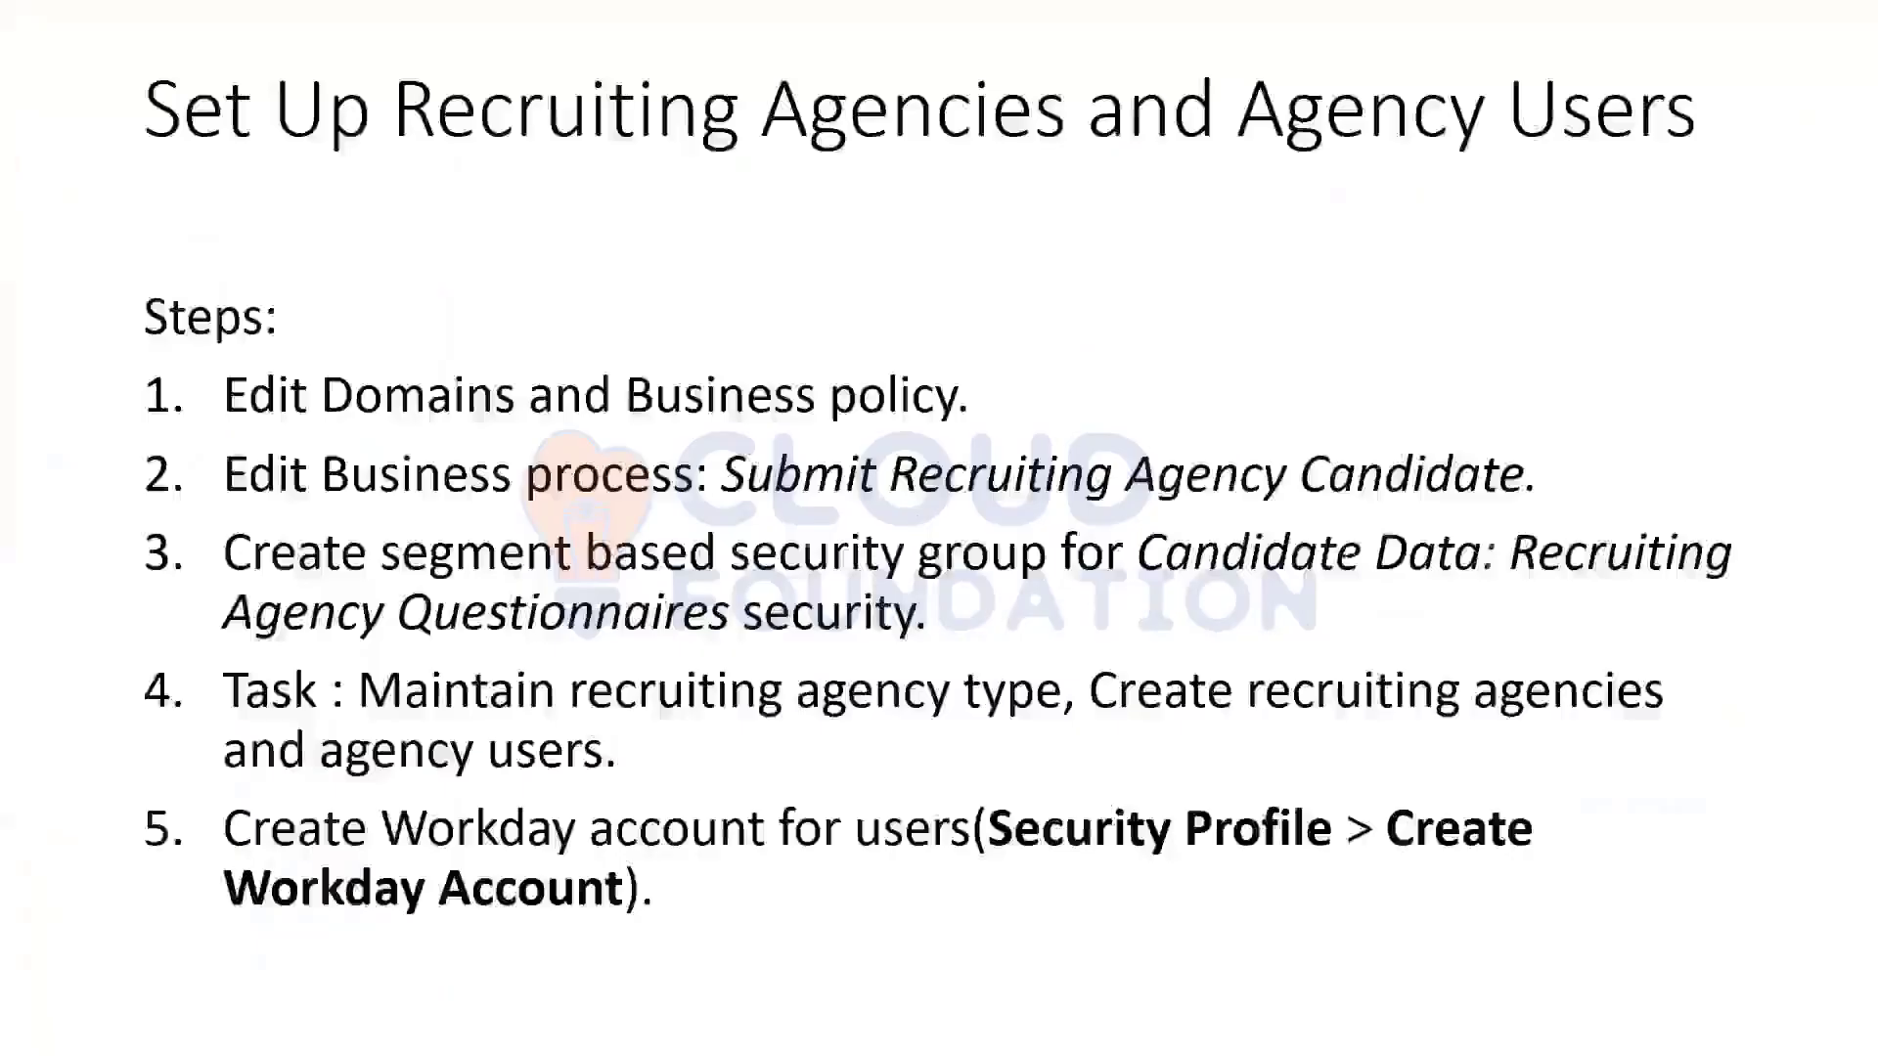
left_click(1125, 769)
left_click(1123, 769)
left_click(1124, 769)
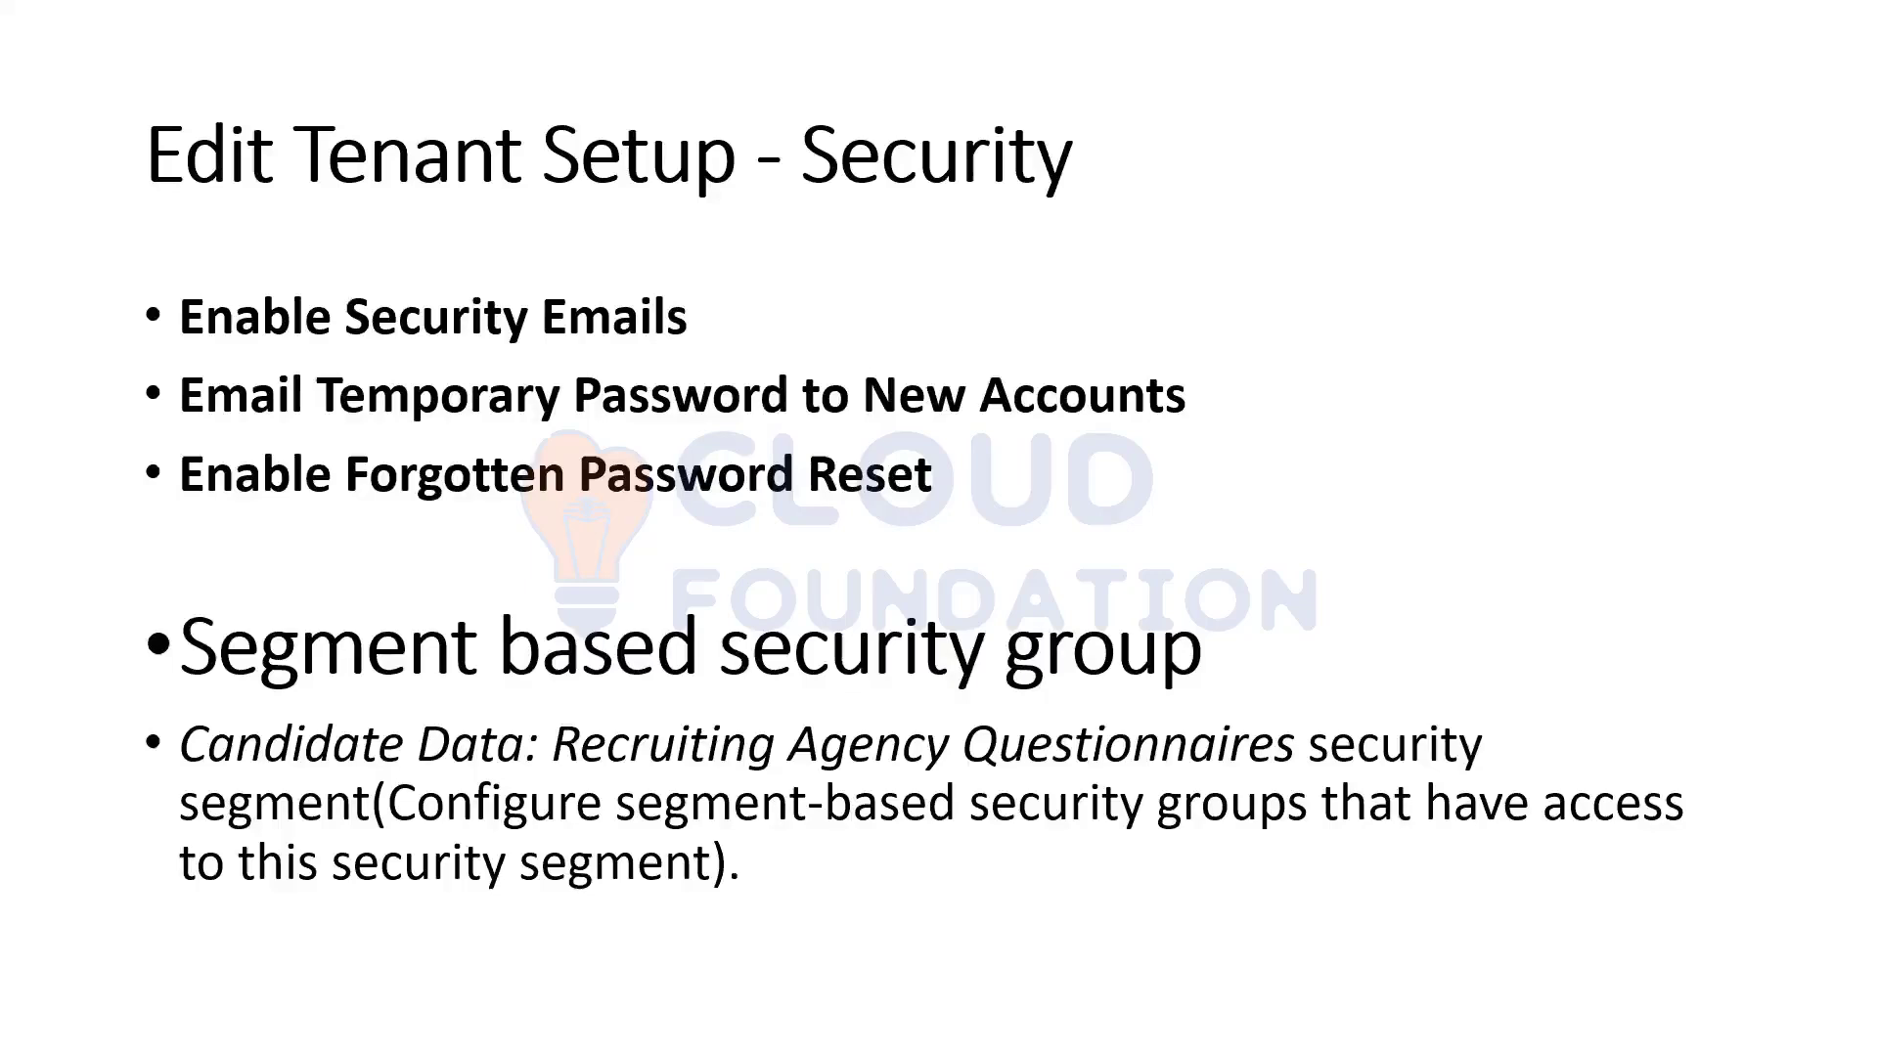
key("Escape")
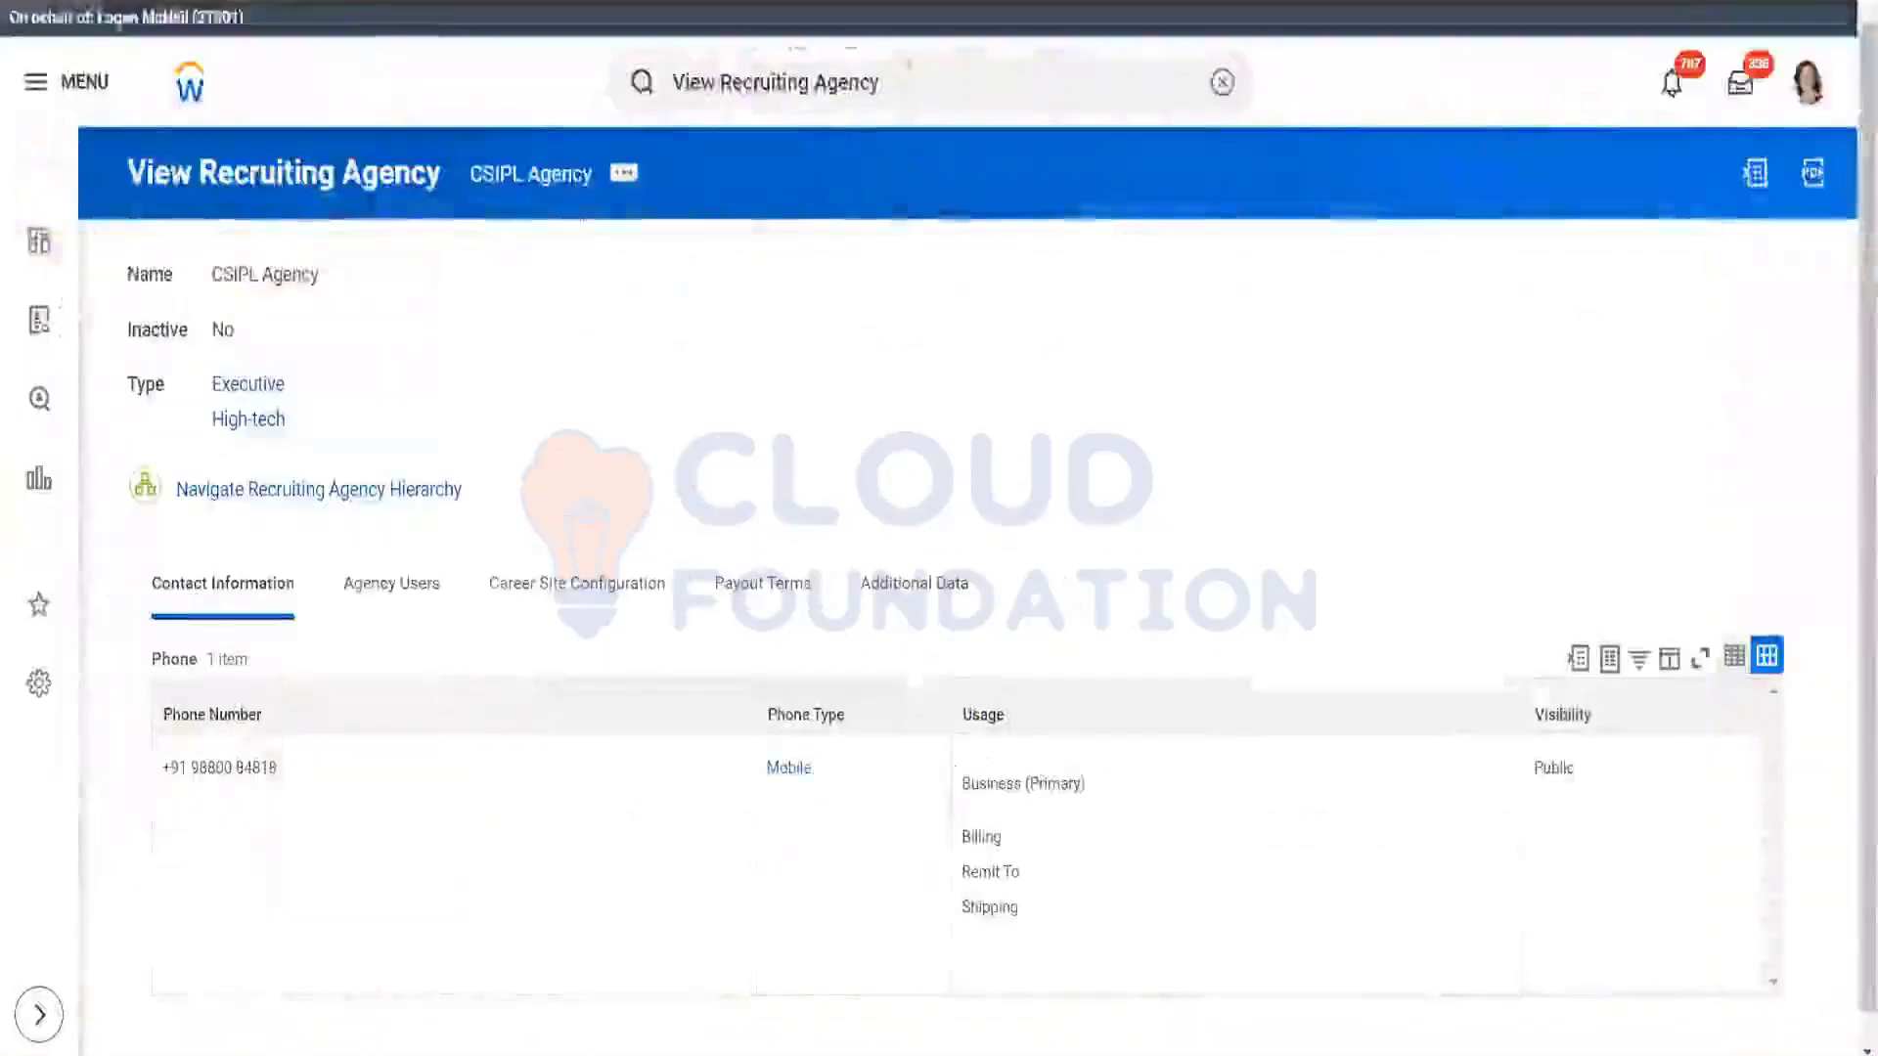
Step: Replace the search query, trying 'create rec segment' before settling on 'create sec grou'
left_click(923, 88)
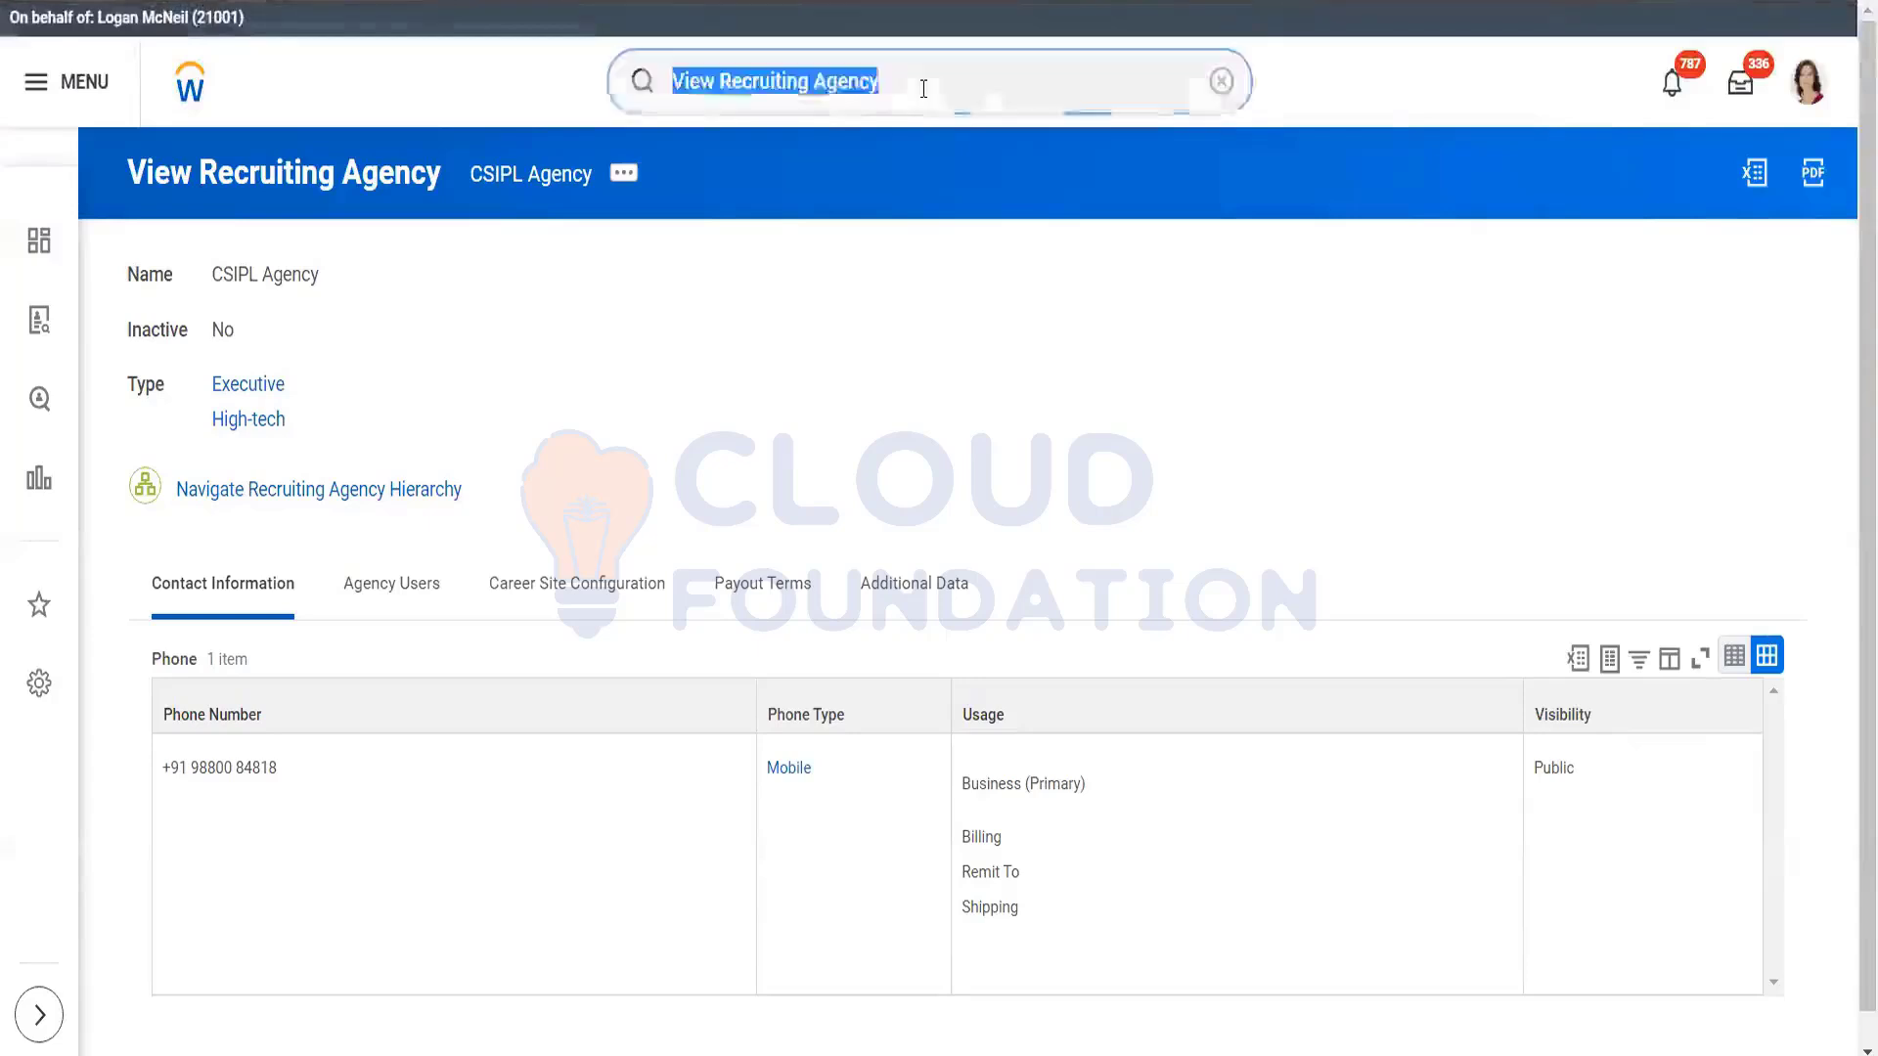
key("BackSpace")
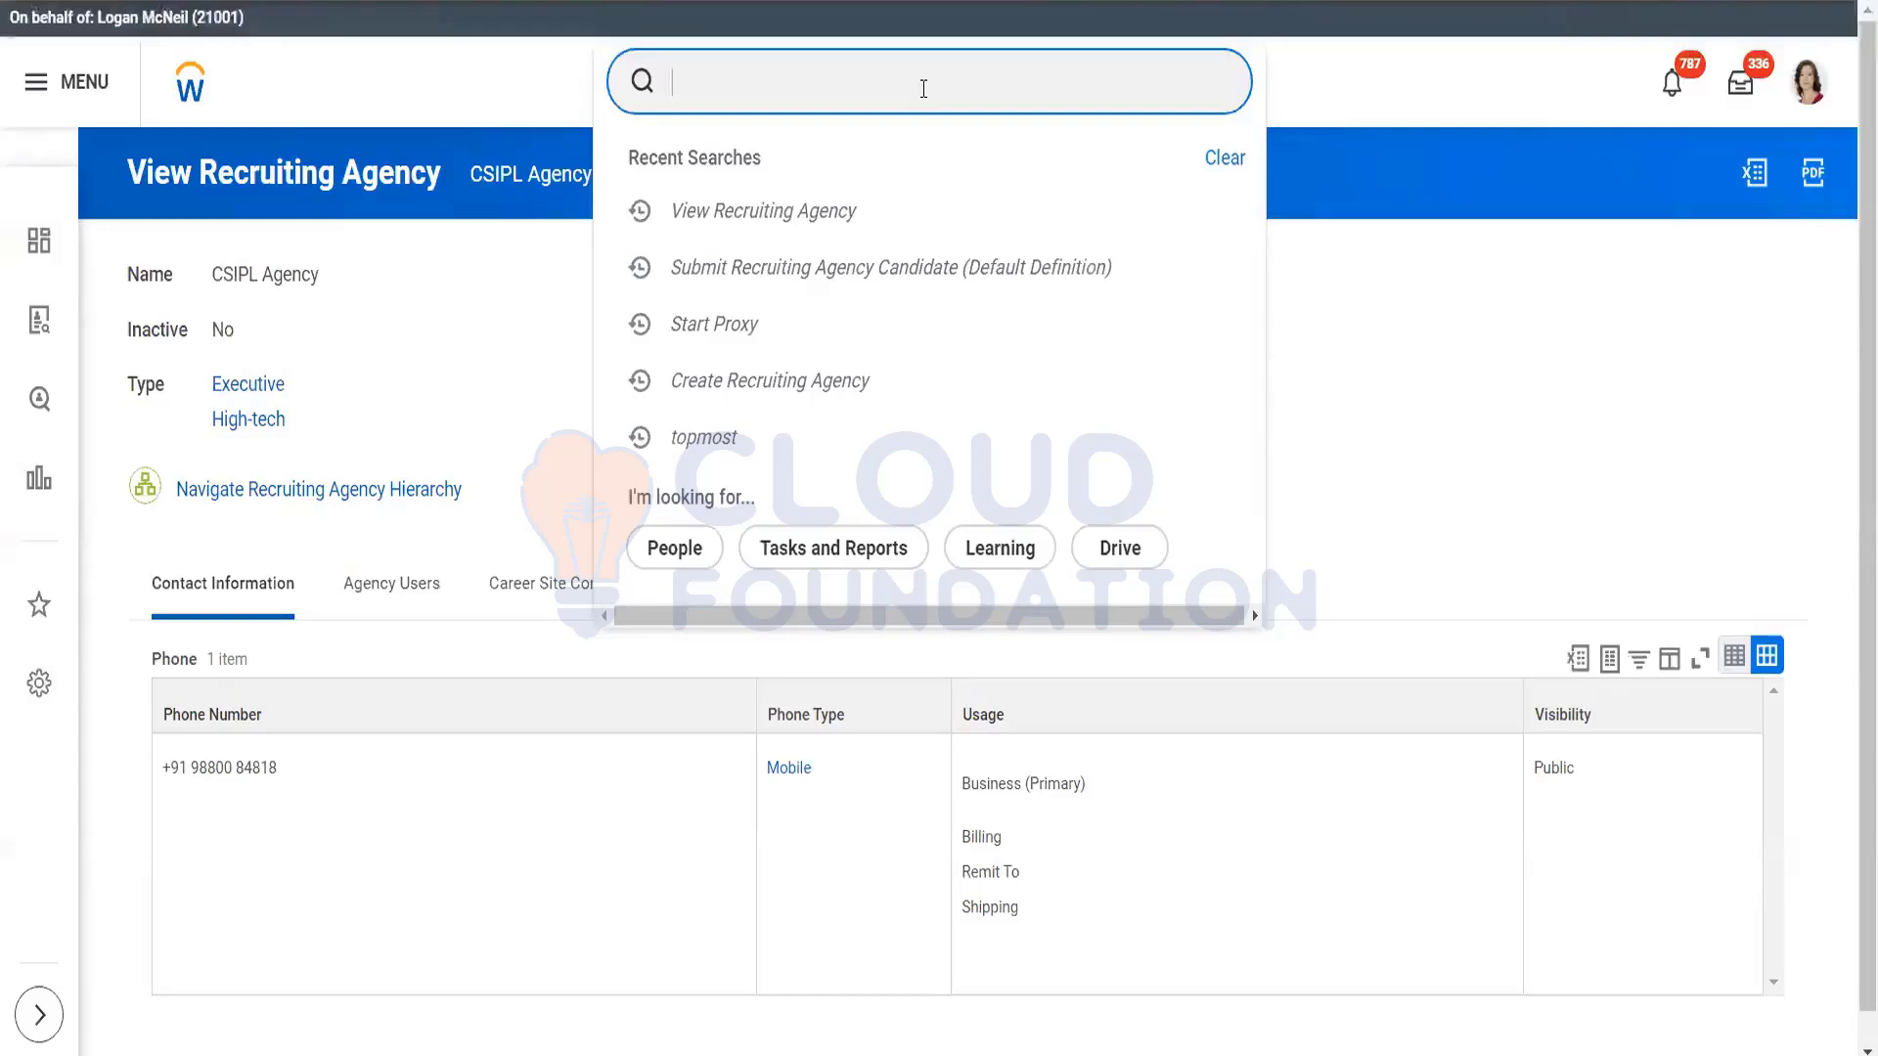
type("create re")
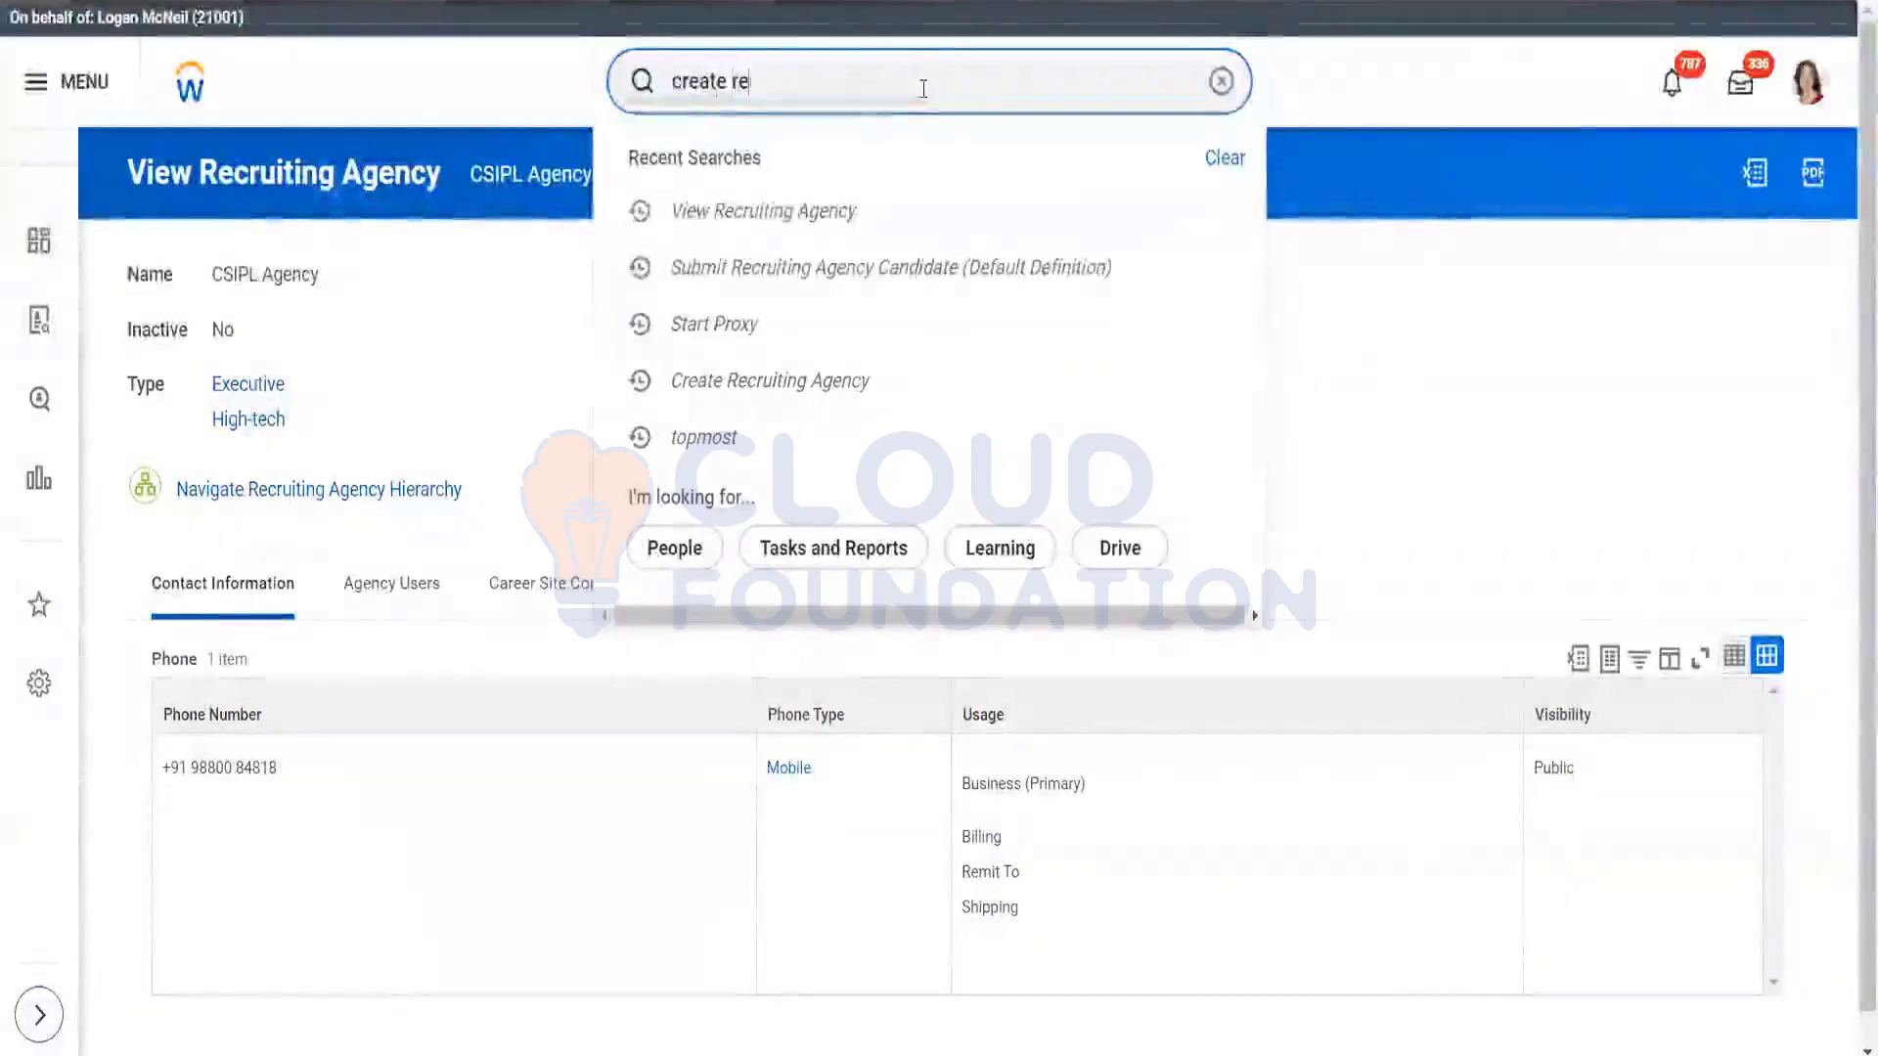
type("c seg")
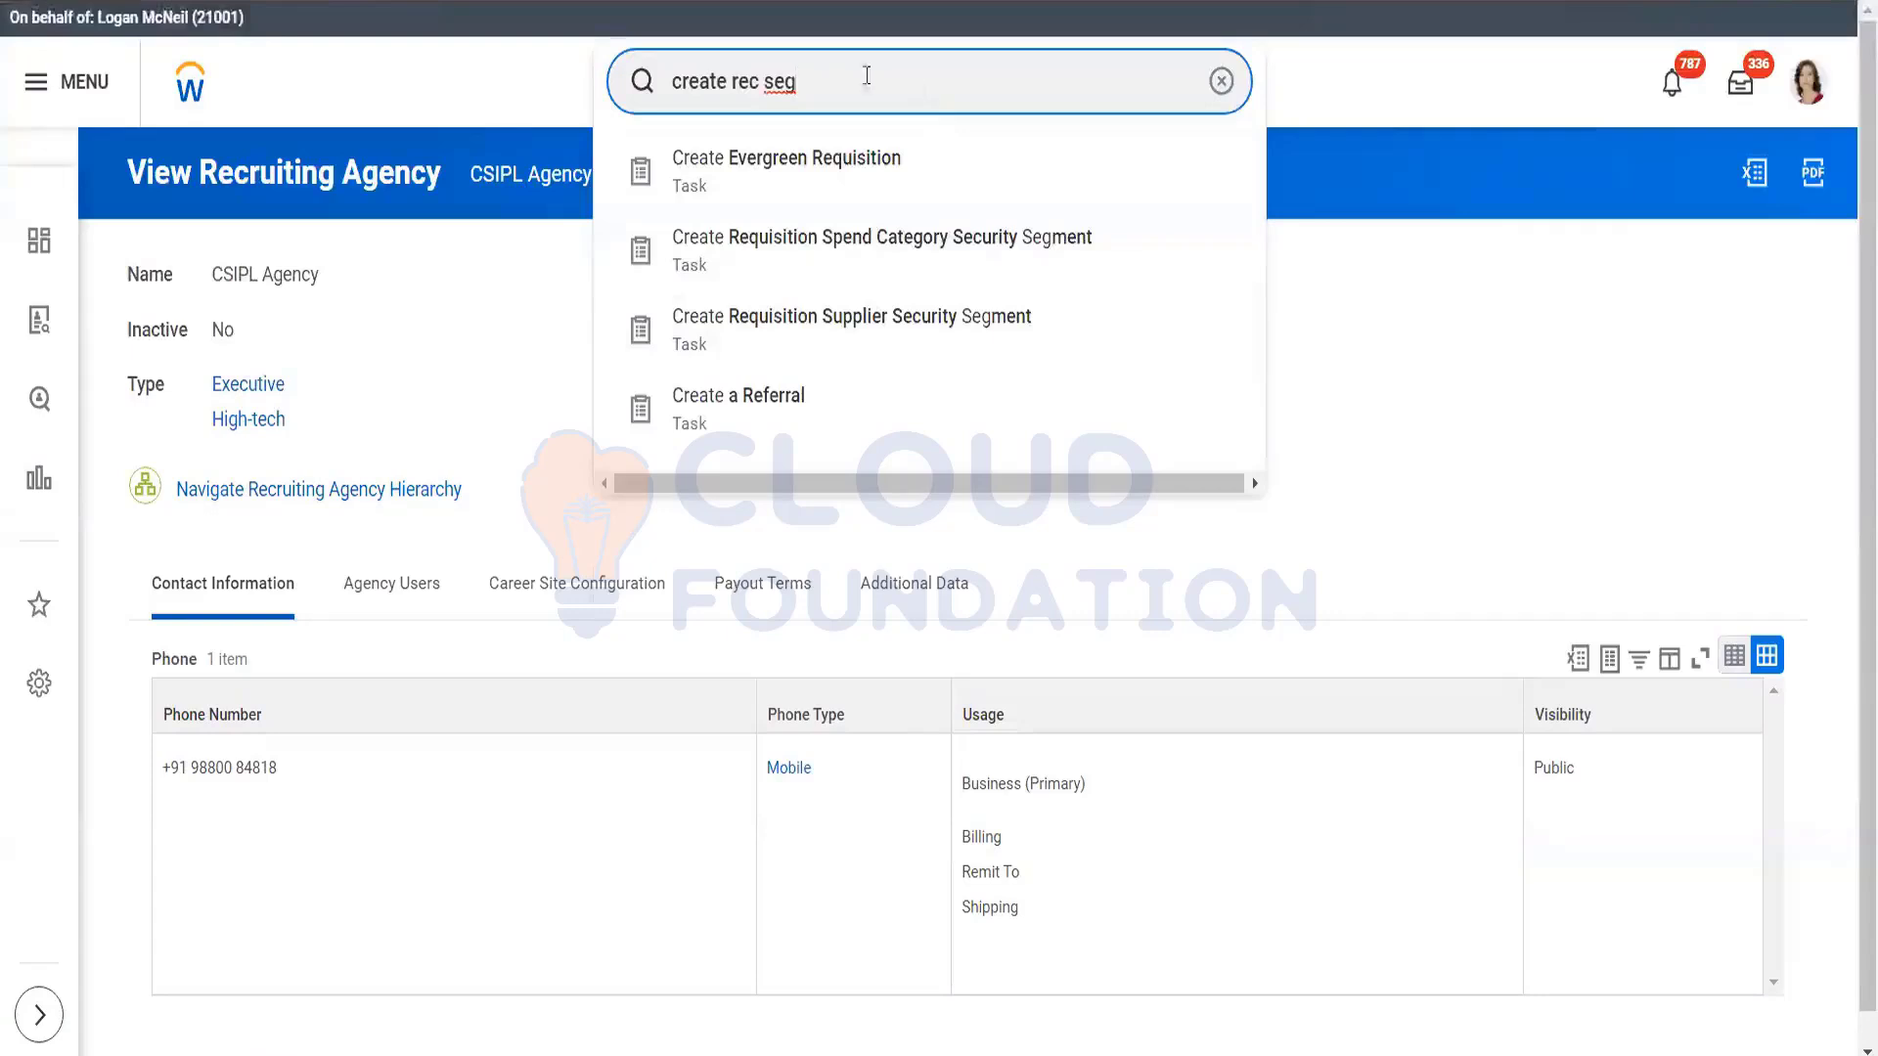
type("ment")
left_click(758, 83)
key("BackSpace")
key("BackSpace")
key("BackSpace")
key("BackSpace")
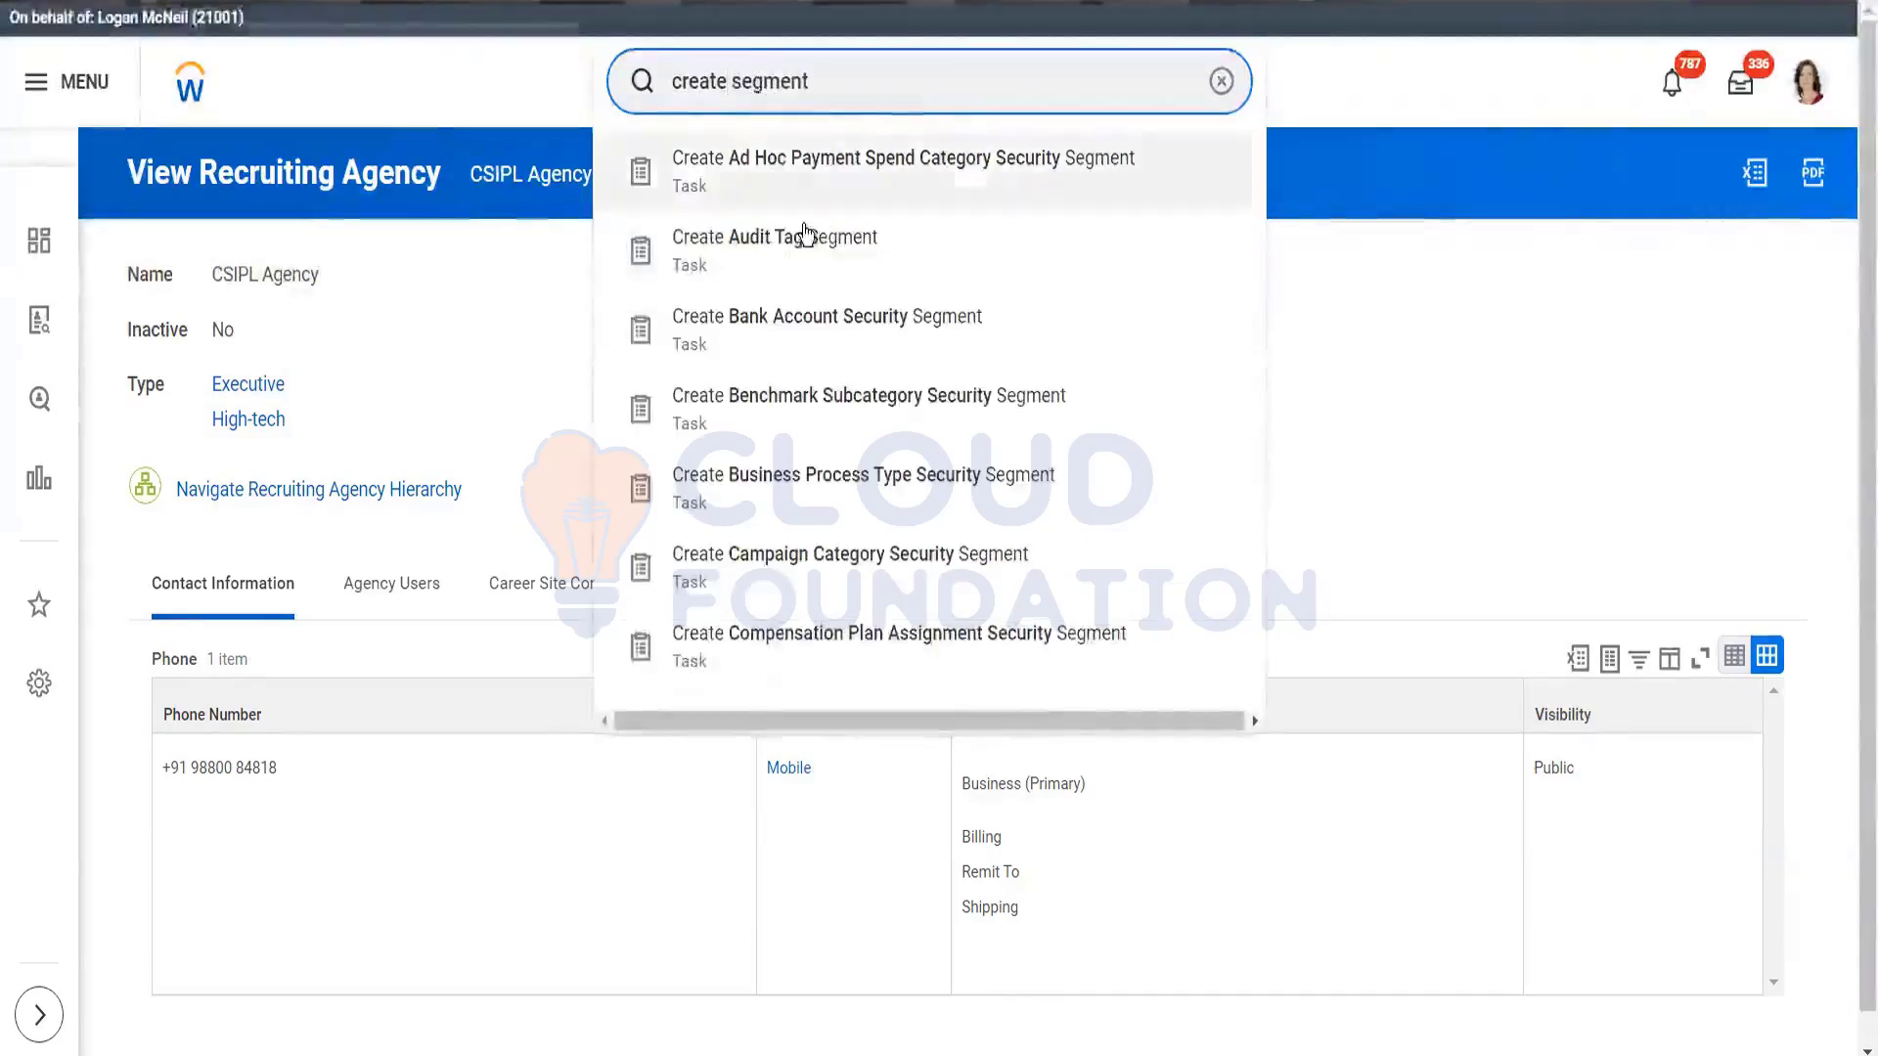
triple_click(844, 81)
key("BackSpace")
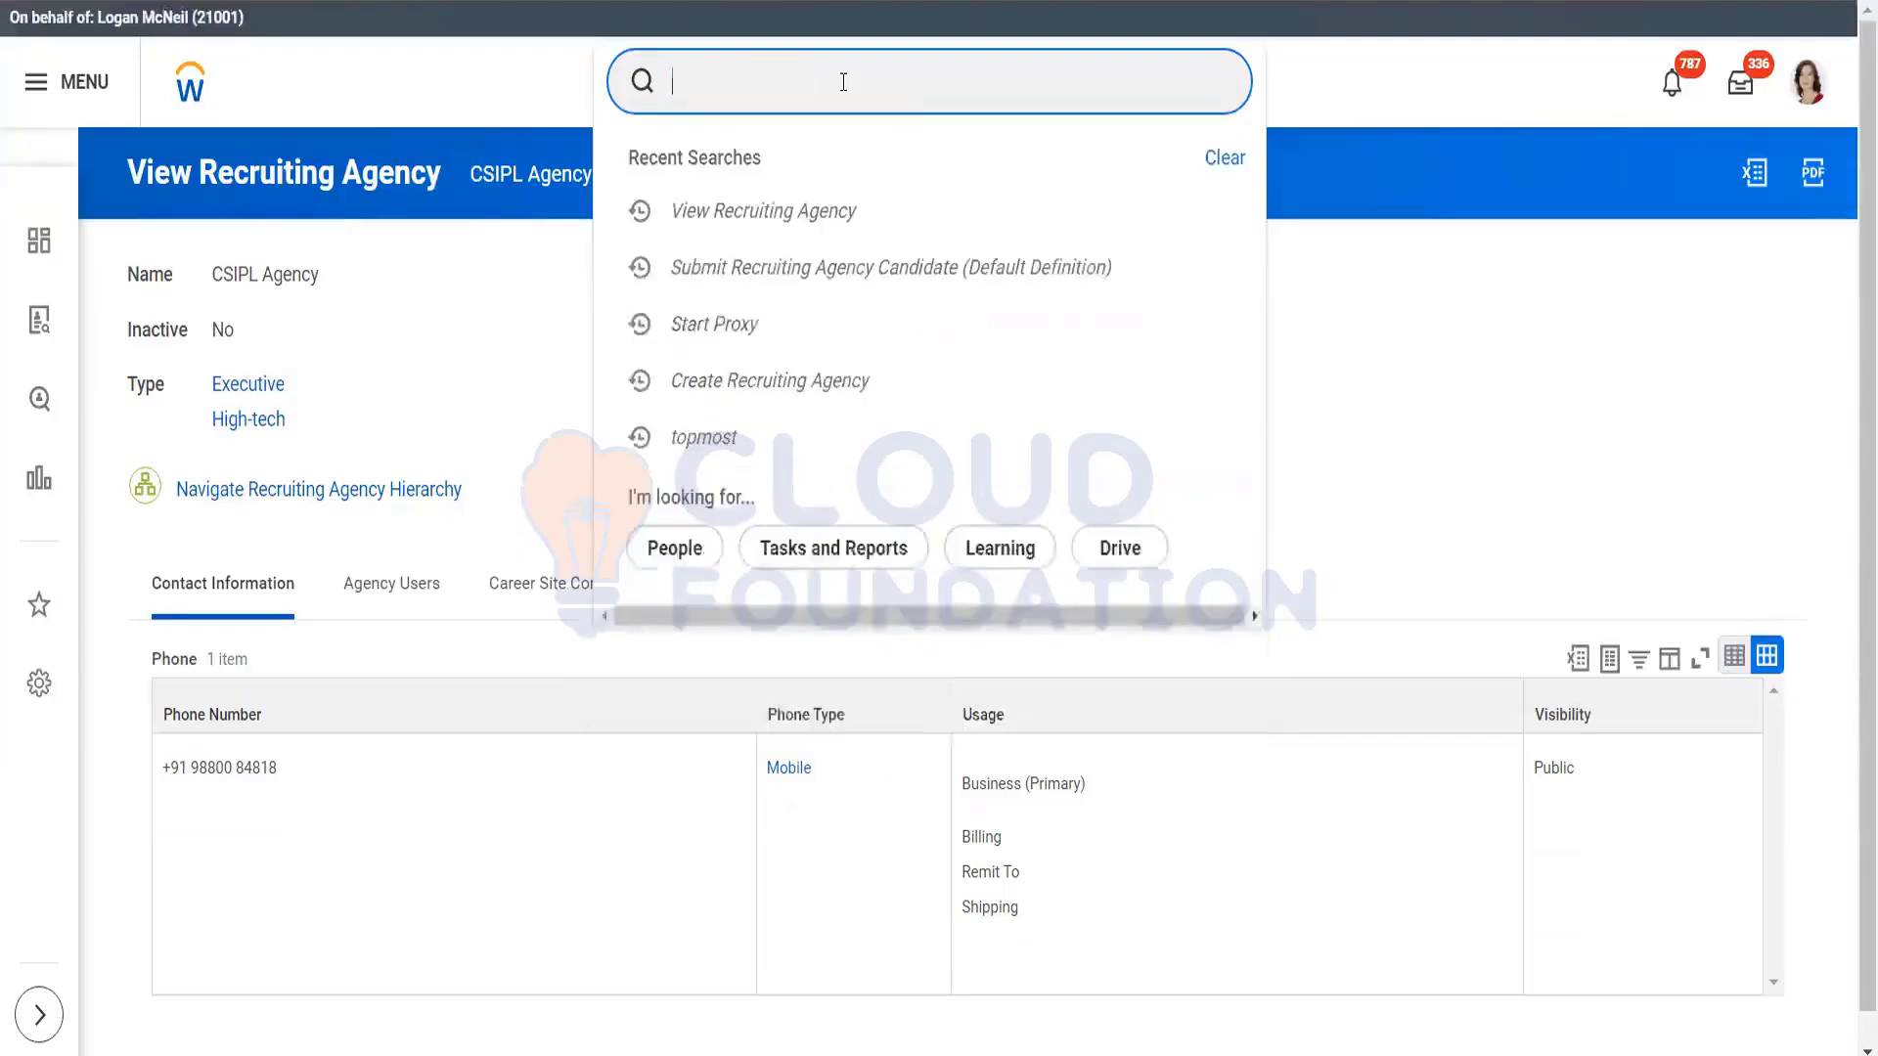
type("create sec gr")
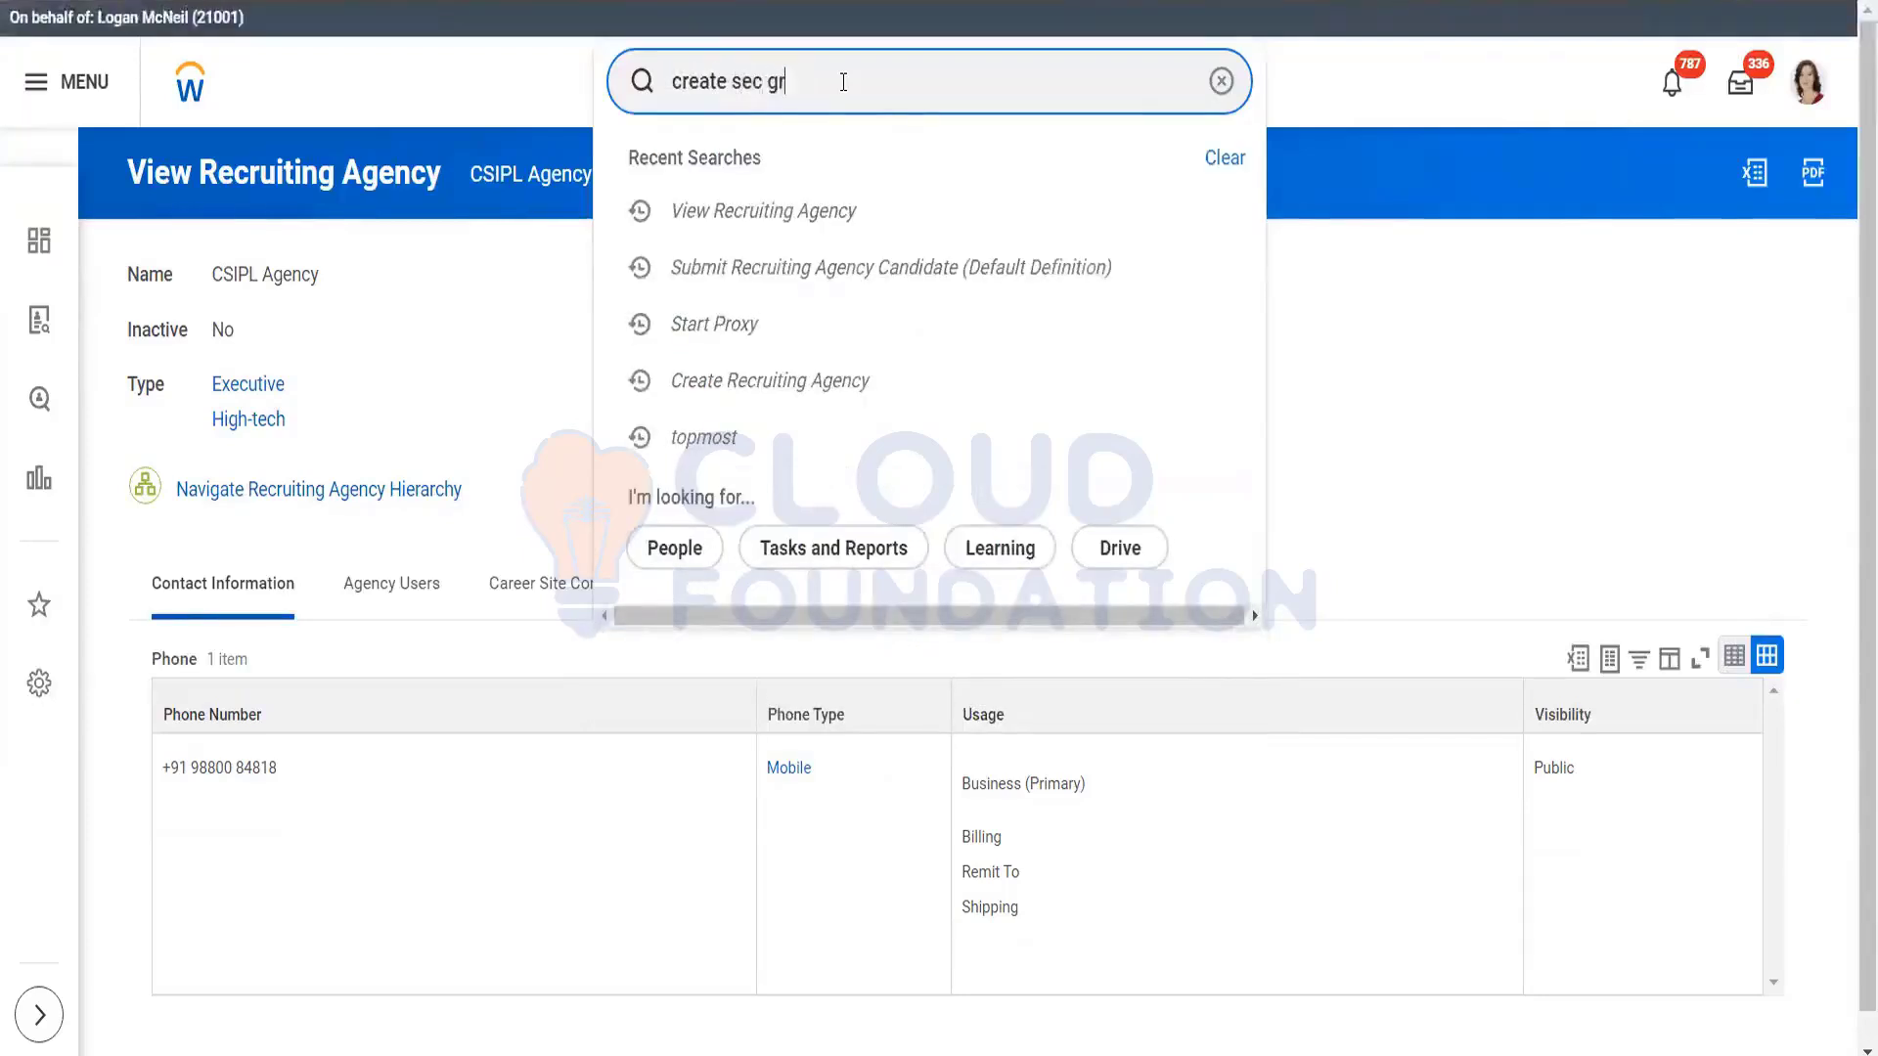
type("ou")
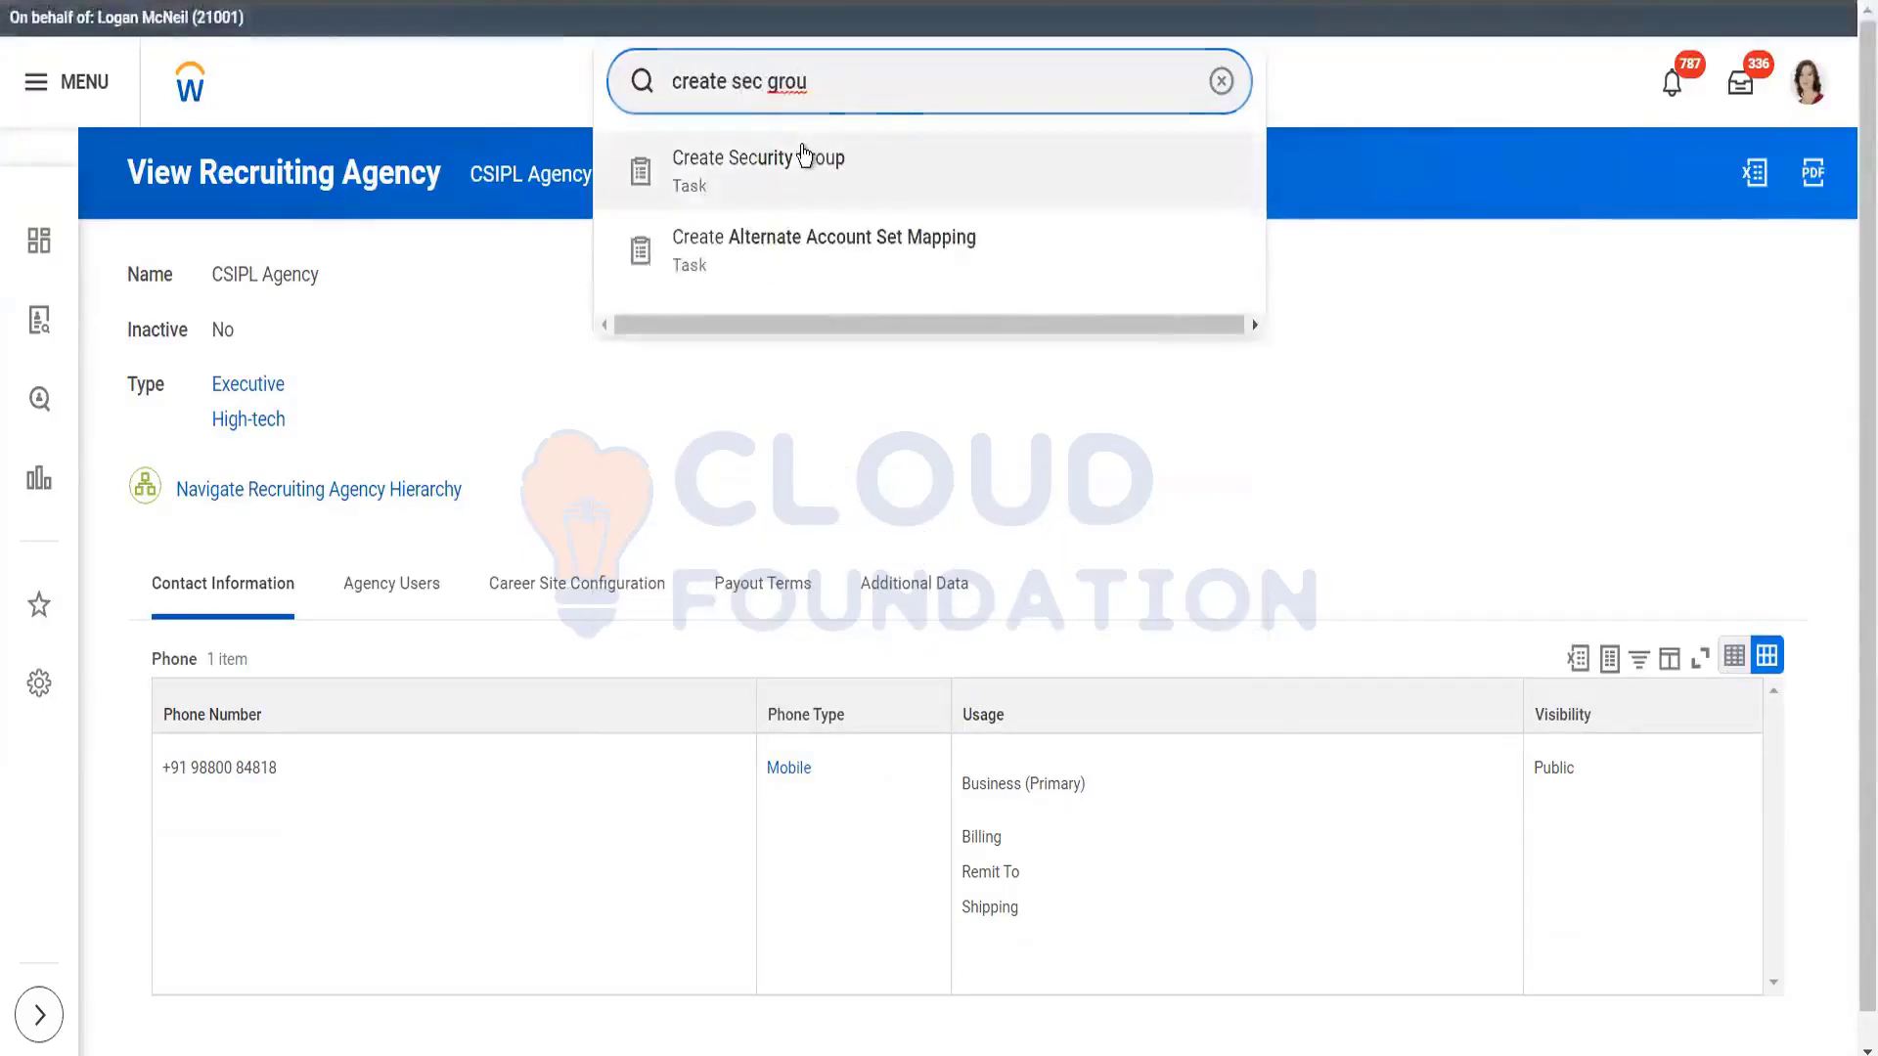
Step: Create a Segment-Based Security Group named Test_Agency via Create Security Group
left_click(805, 153)
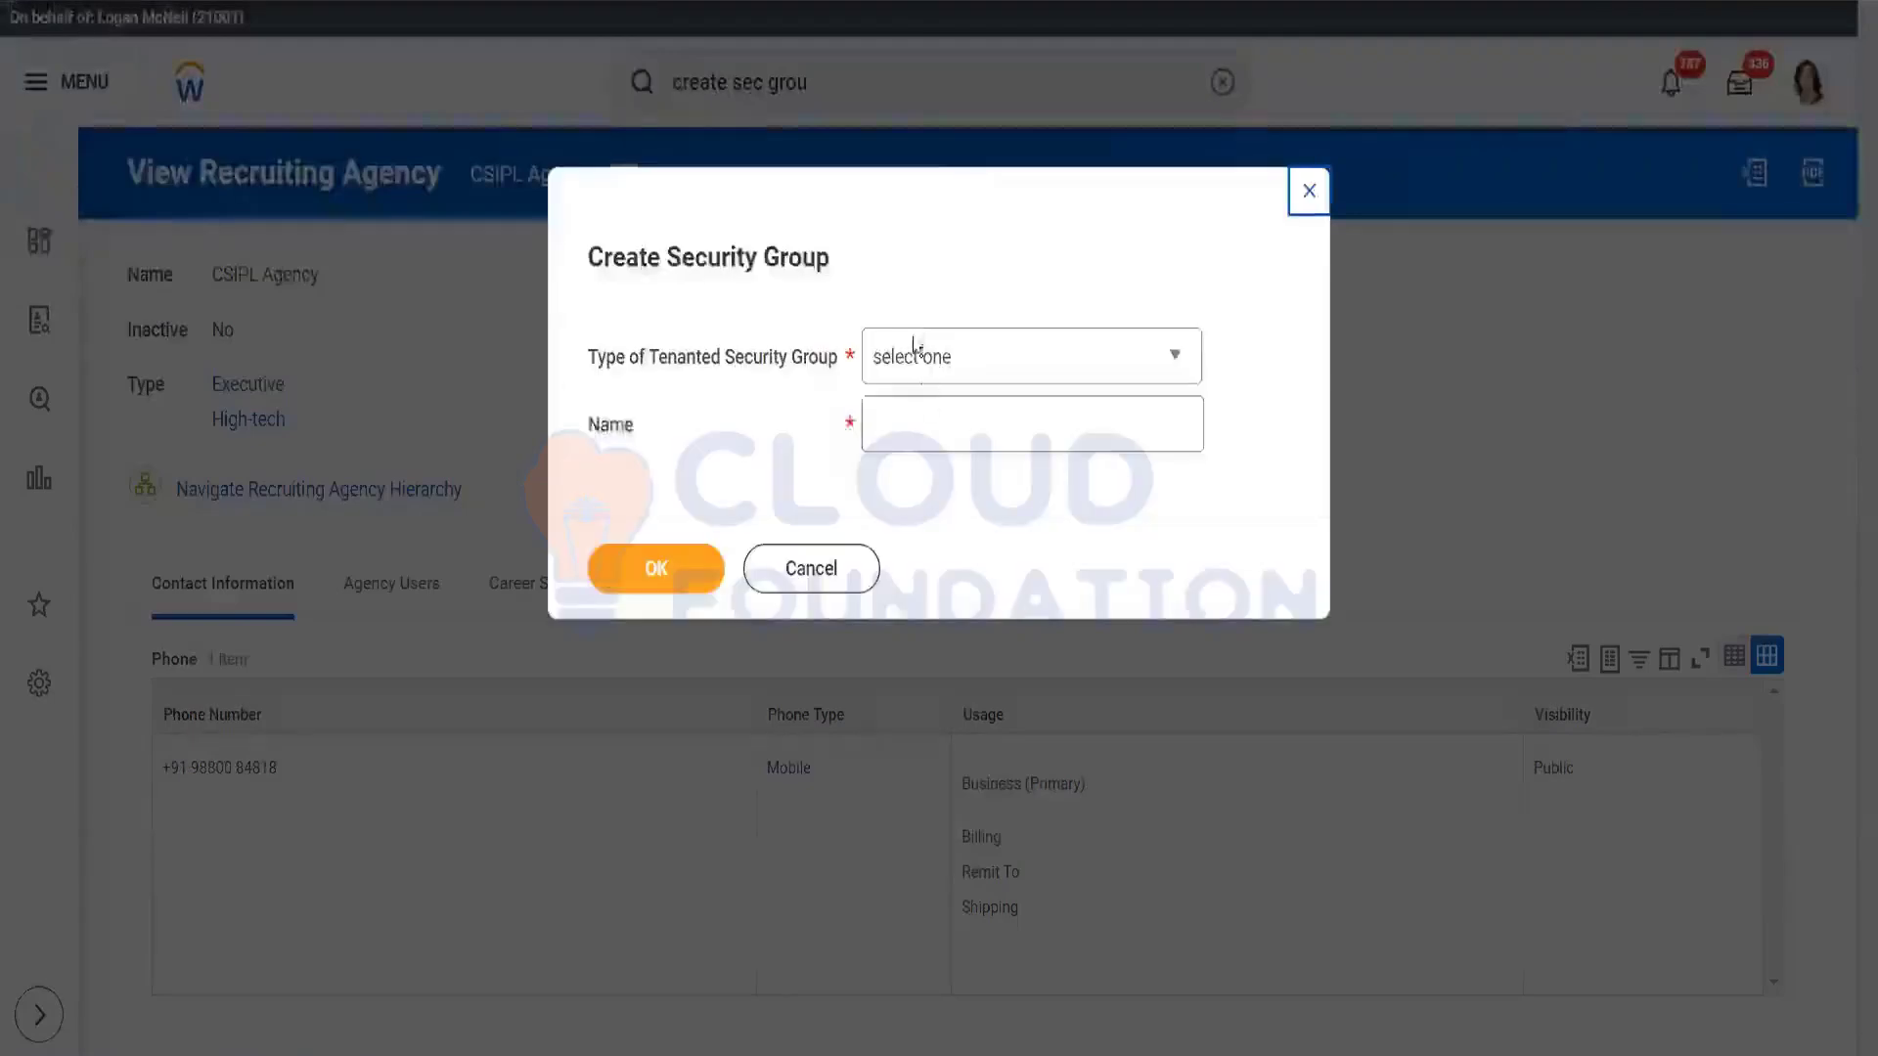
left_click(950, 347)
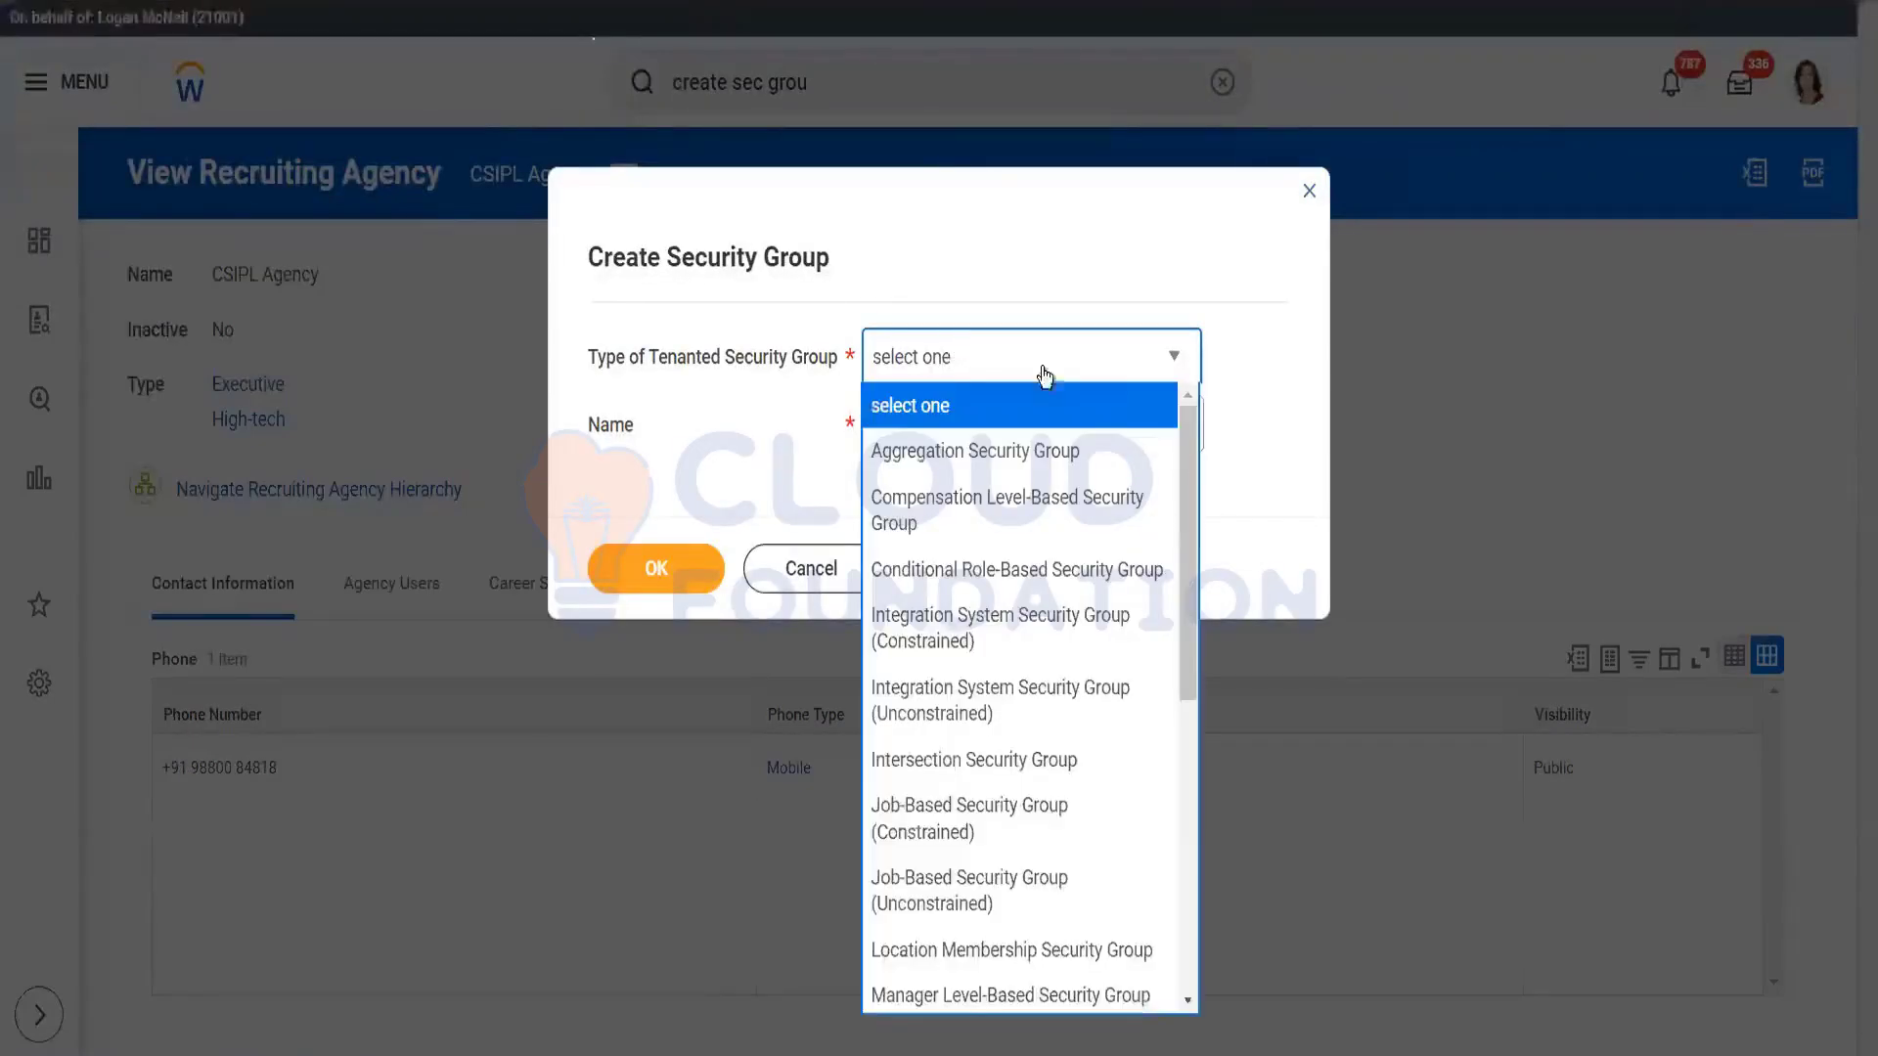
left_click_drag(1187, 540, 1201, 838)
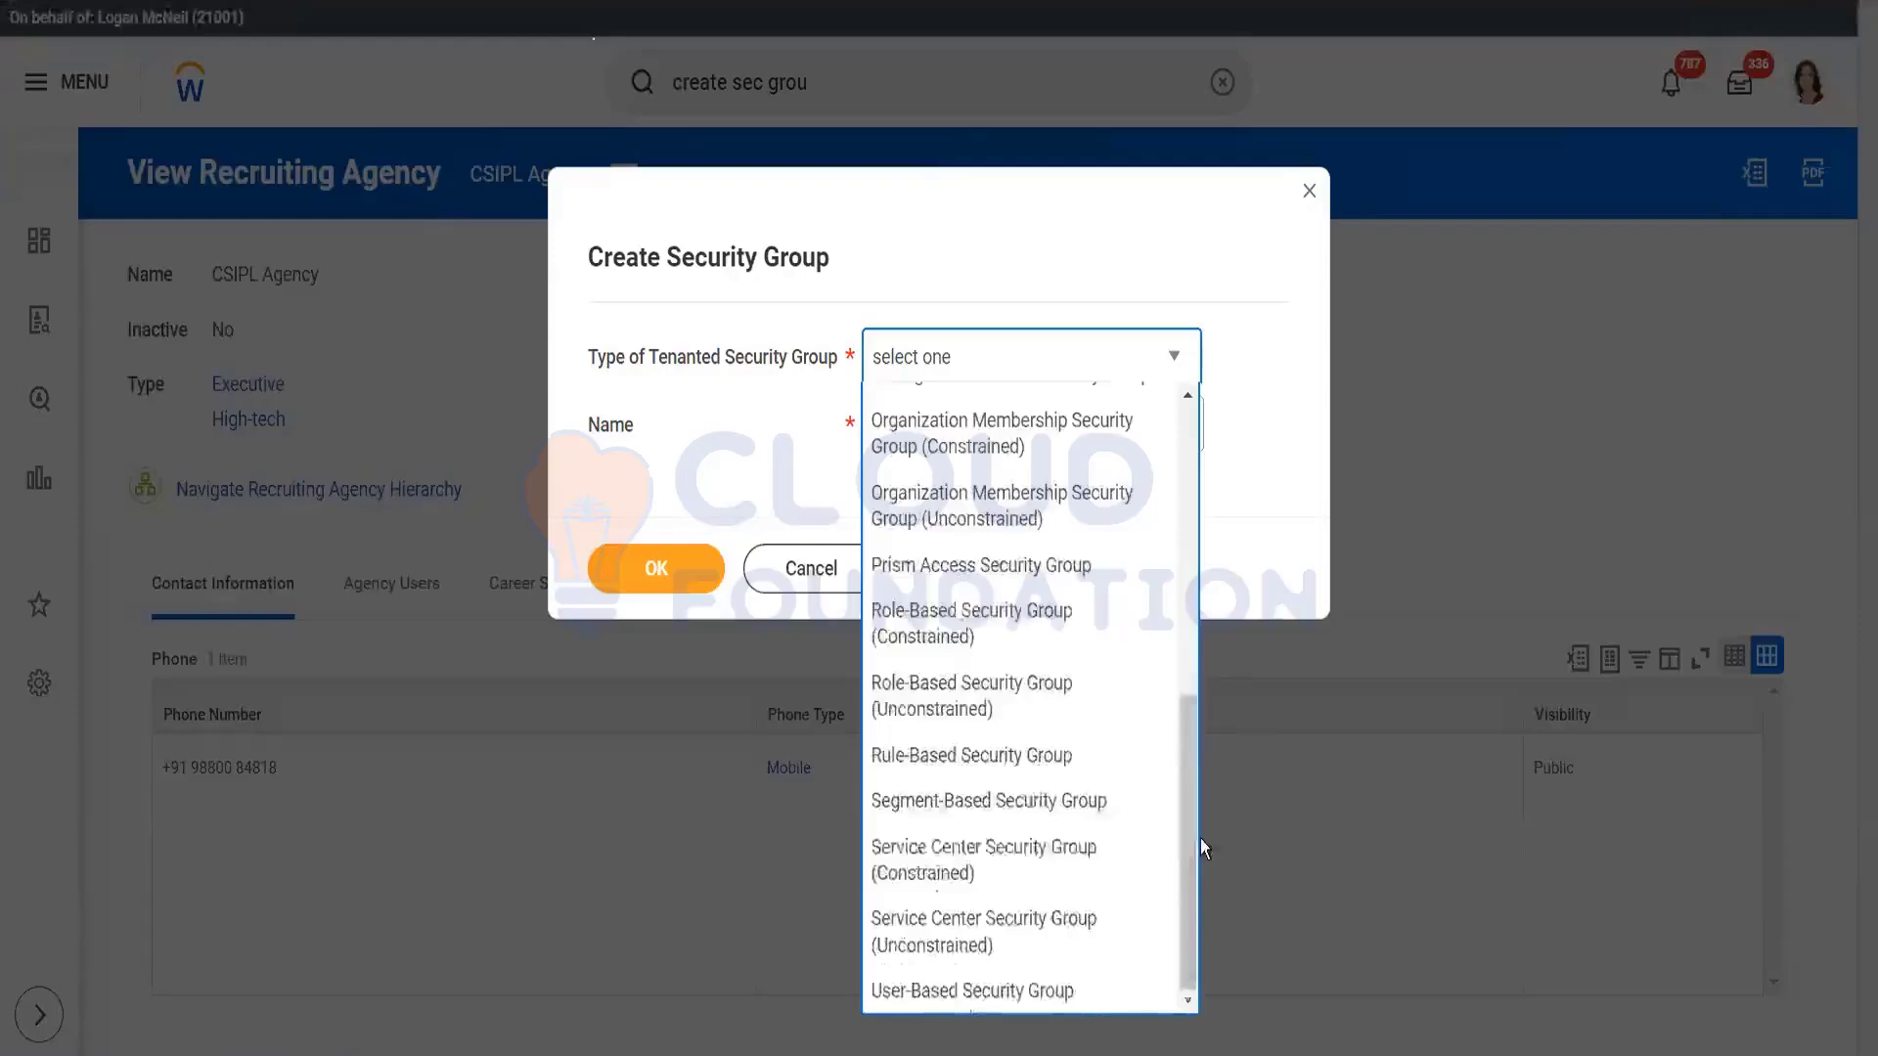
left_click(1024, 802)
left_click(930, 422)
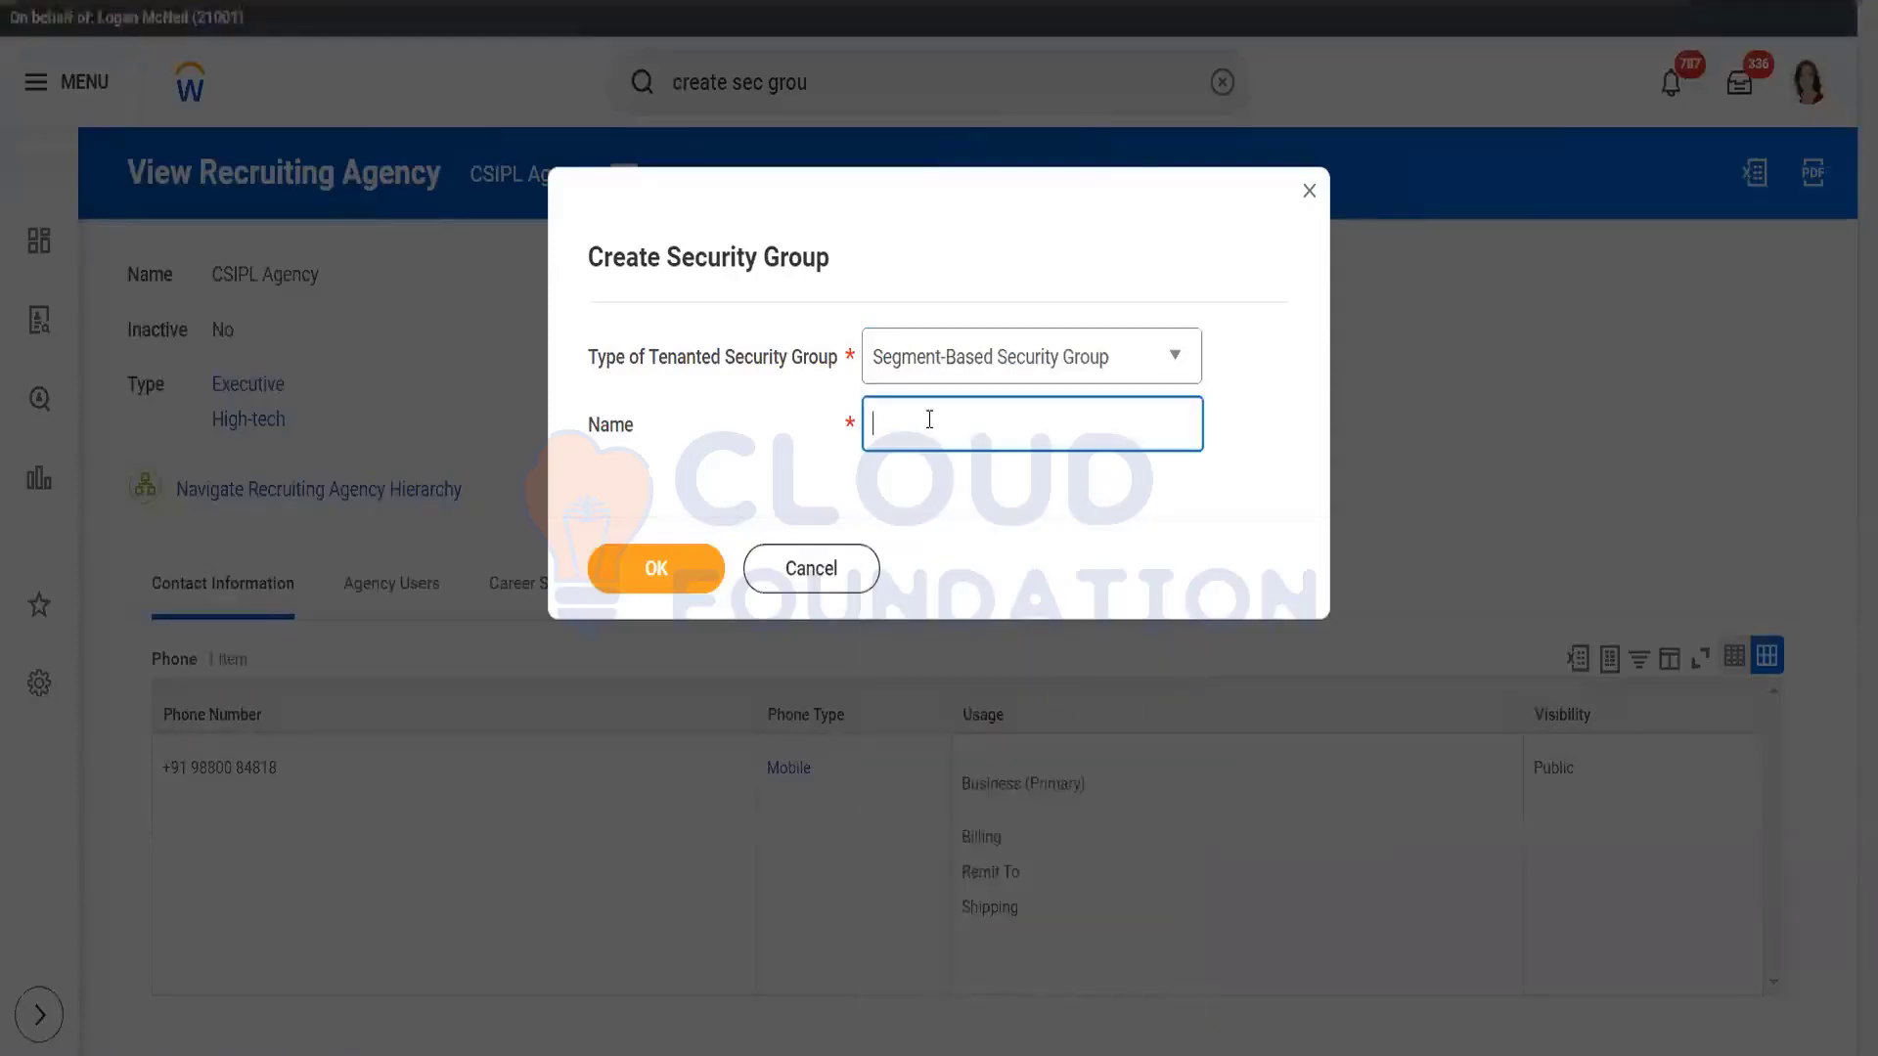
type("Test_Agency")
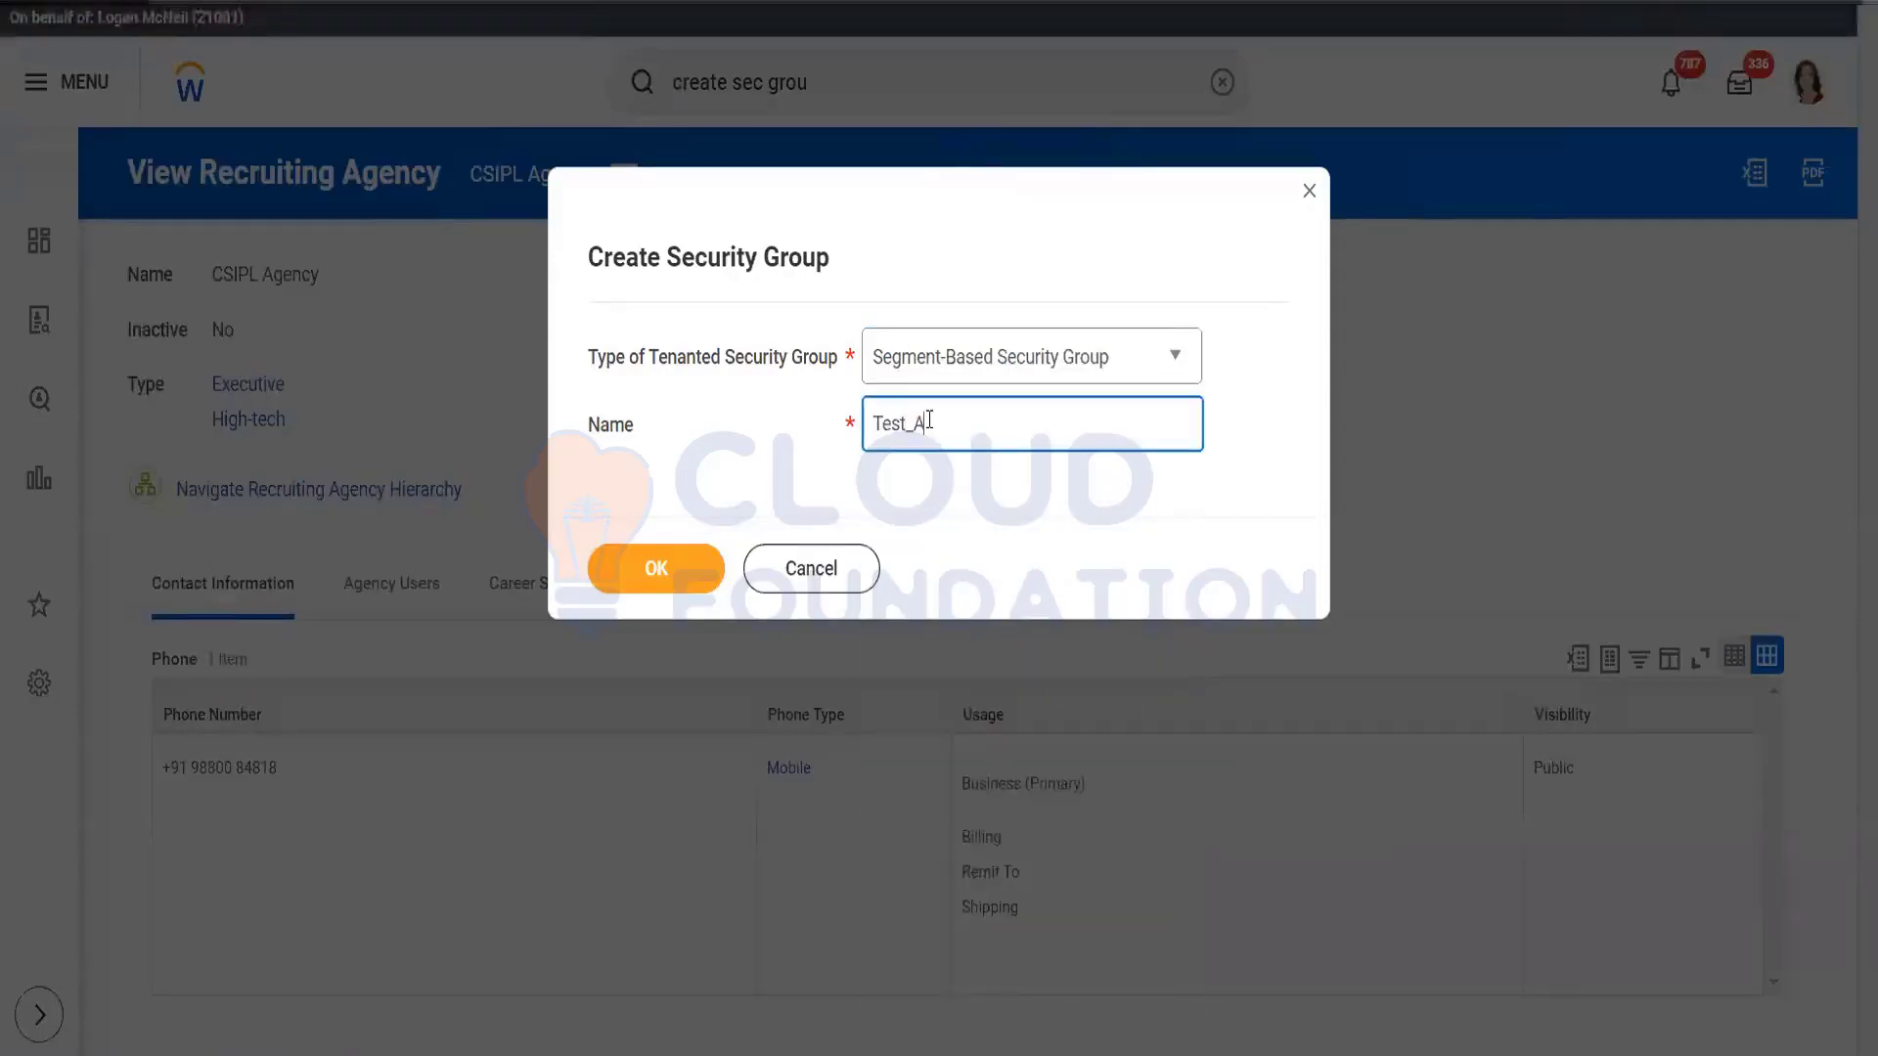
left_click(637, 579)
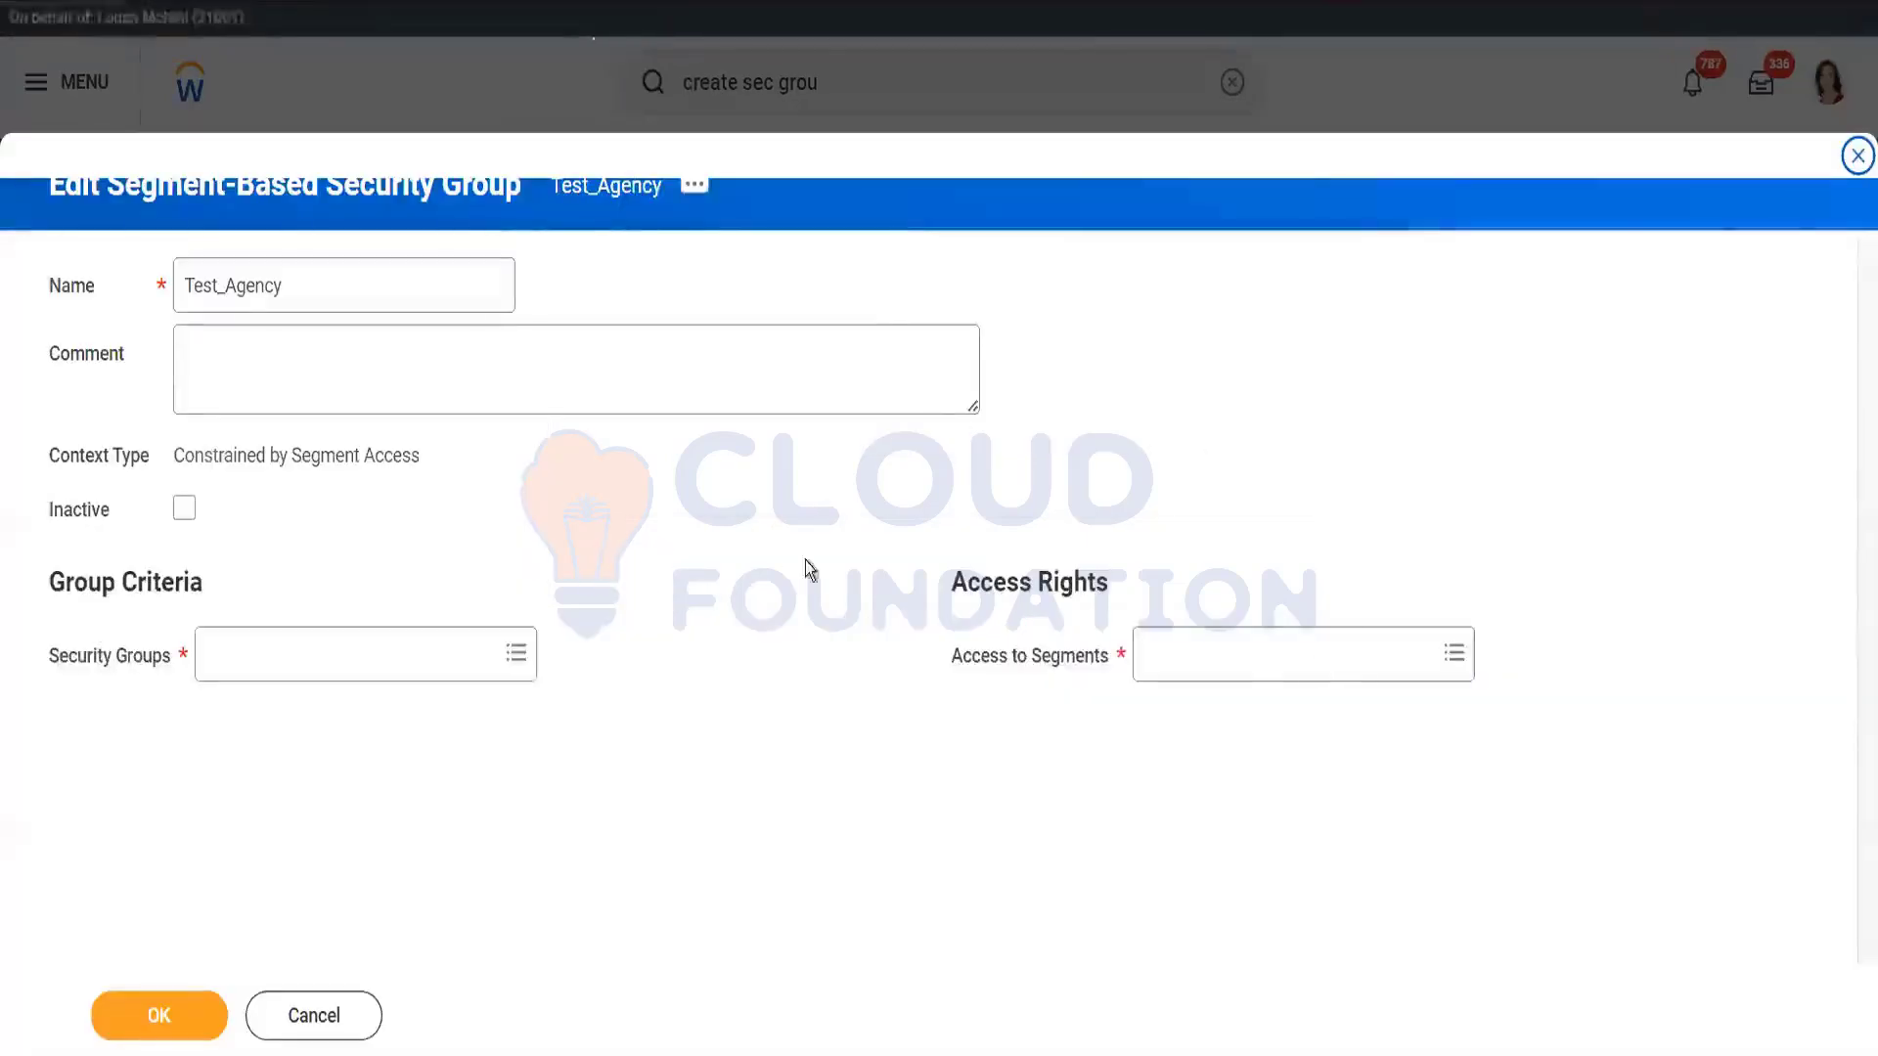
Step: Browse Workday-owned segments, checking Job Application Type Segment and Questionnaire Response Context
left_click(1274, 648)
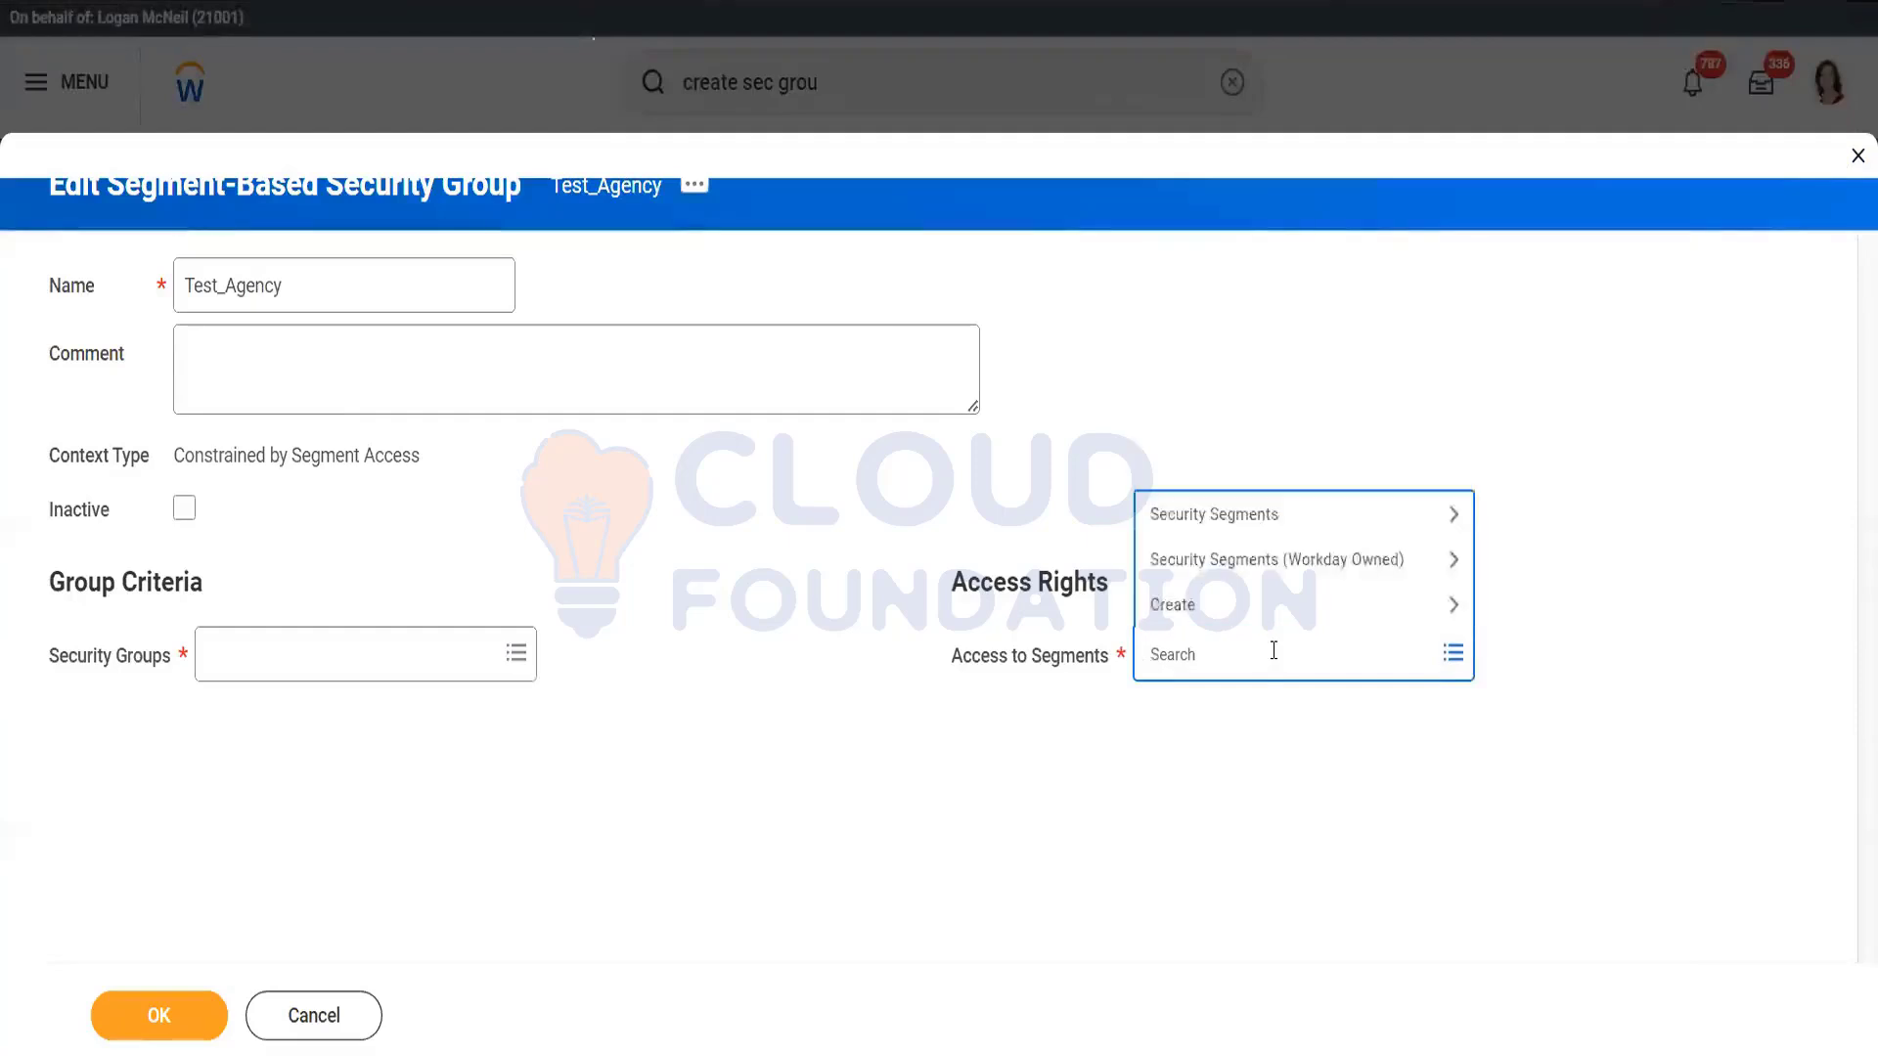
left_click(1264, 560)
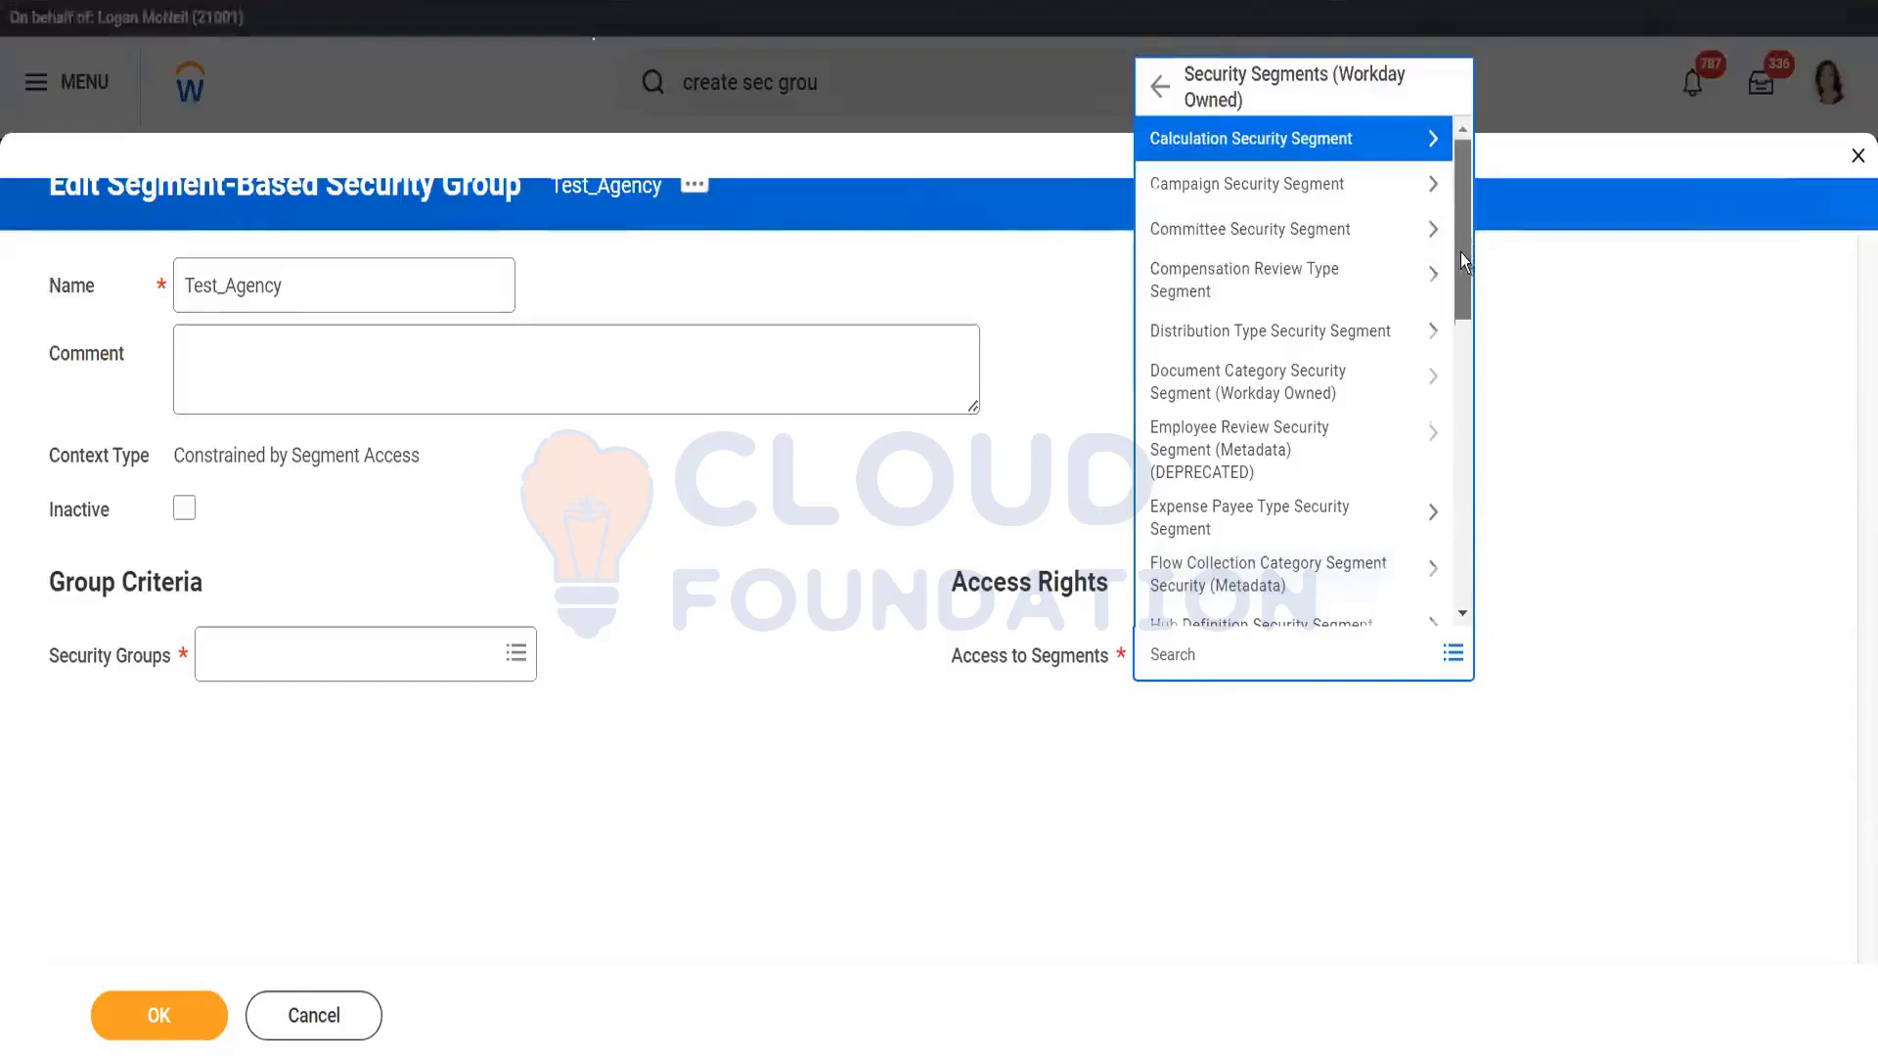
left_click_drag(1460, 253, 1470, 345)
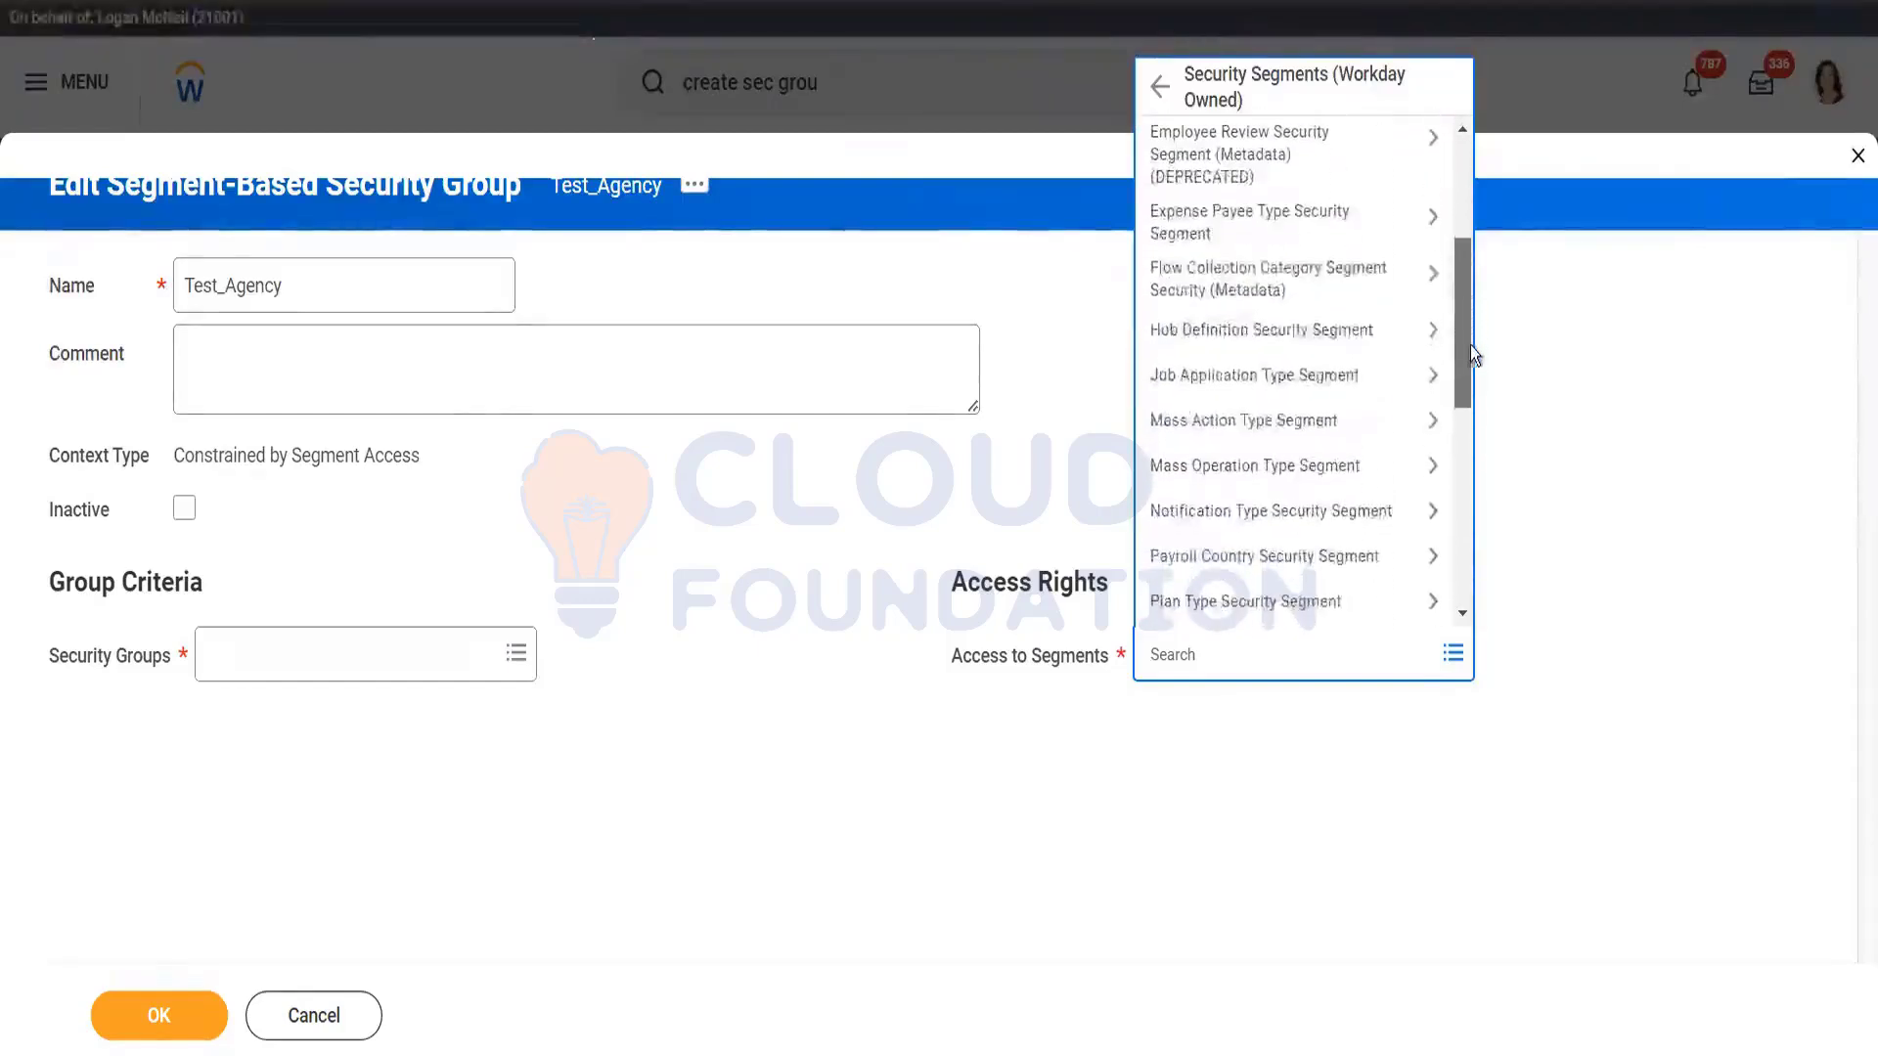
left_click(1257, 383)
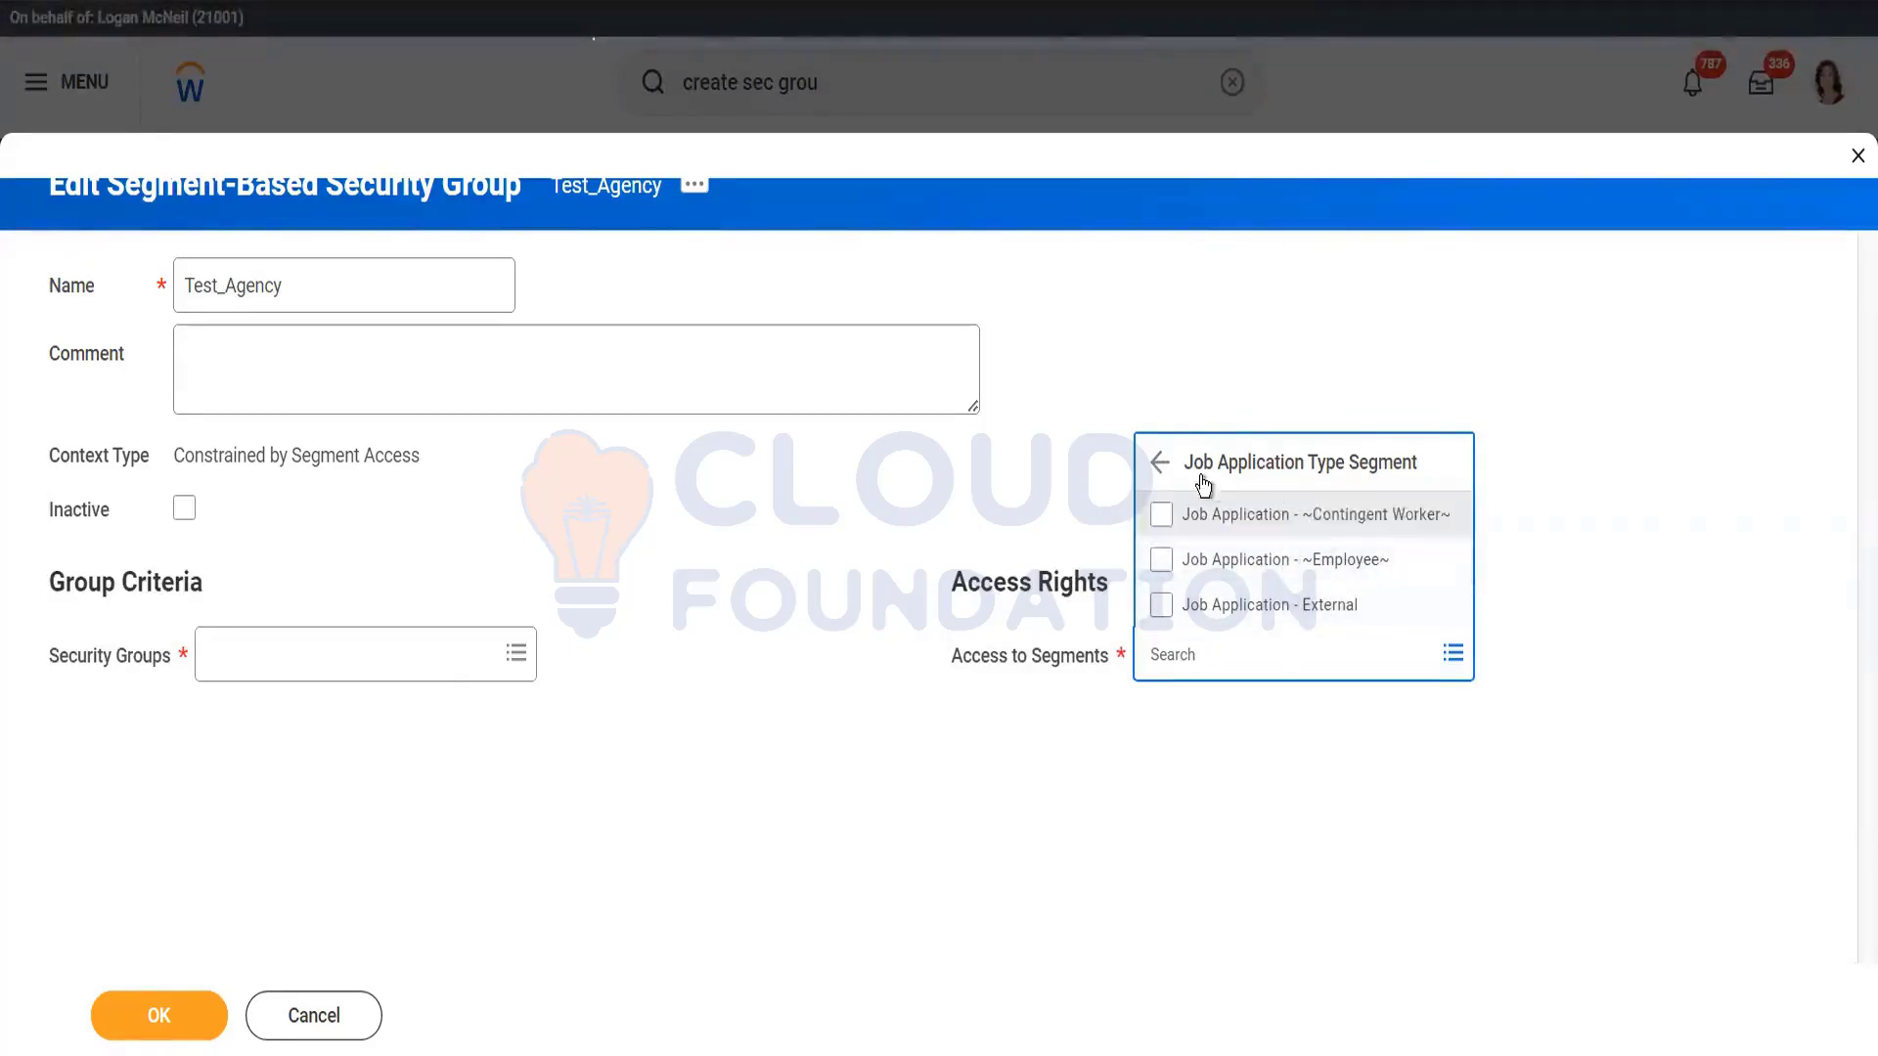
left_click(1164, 463)
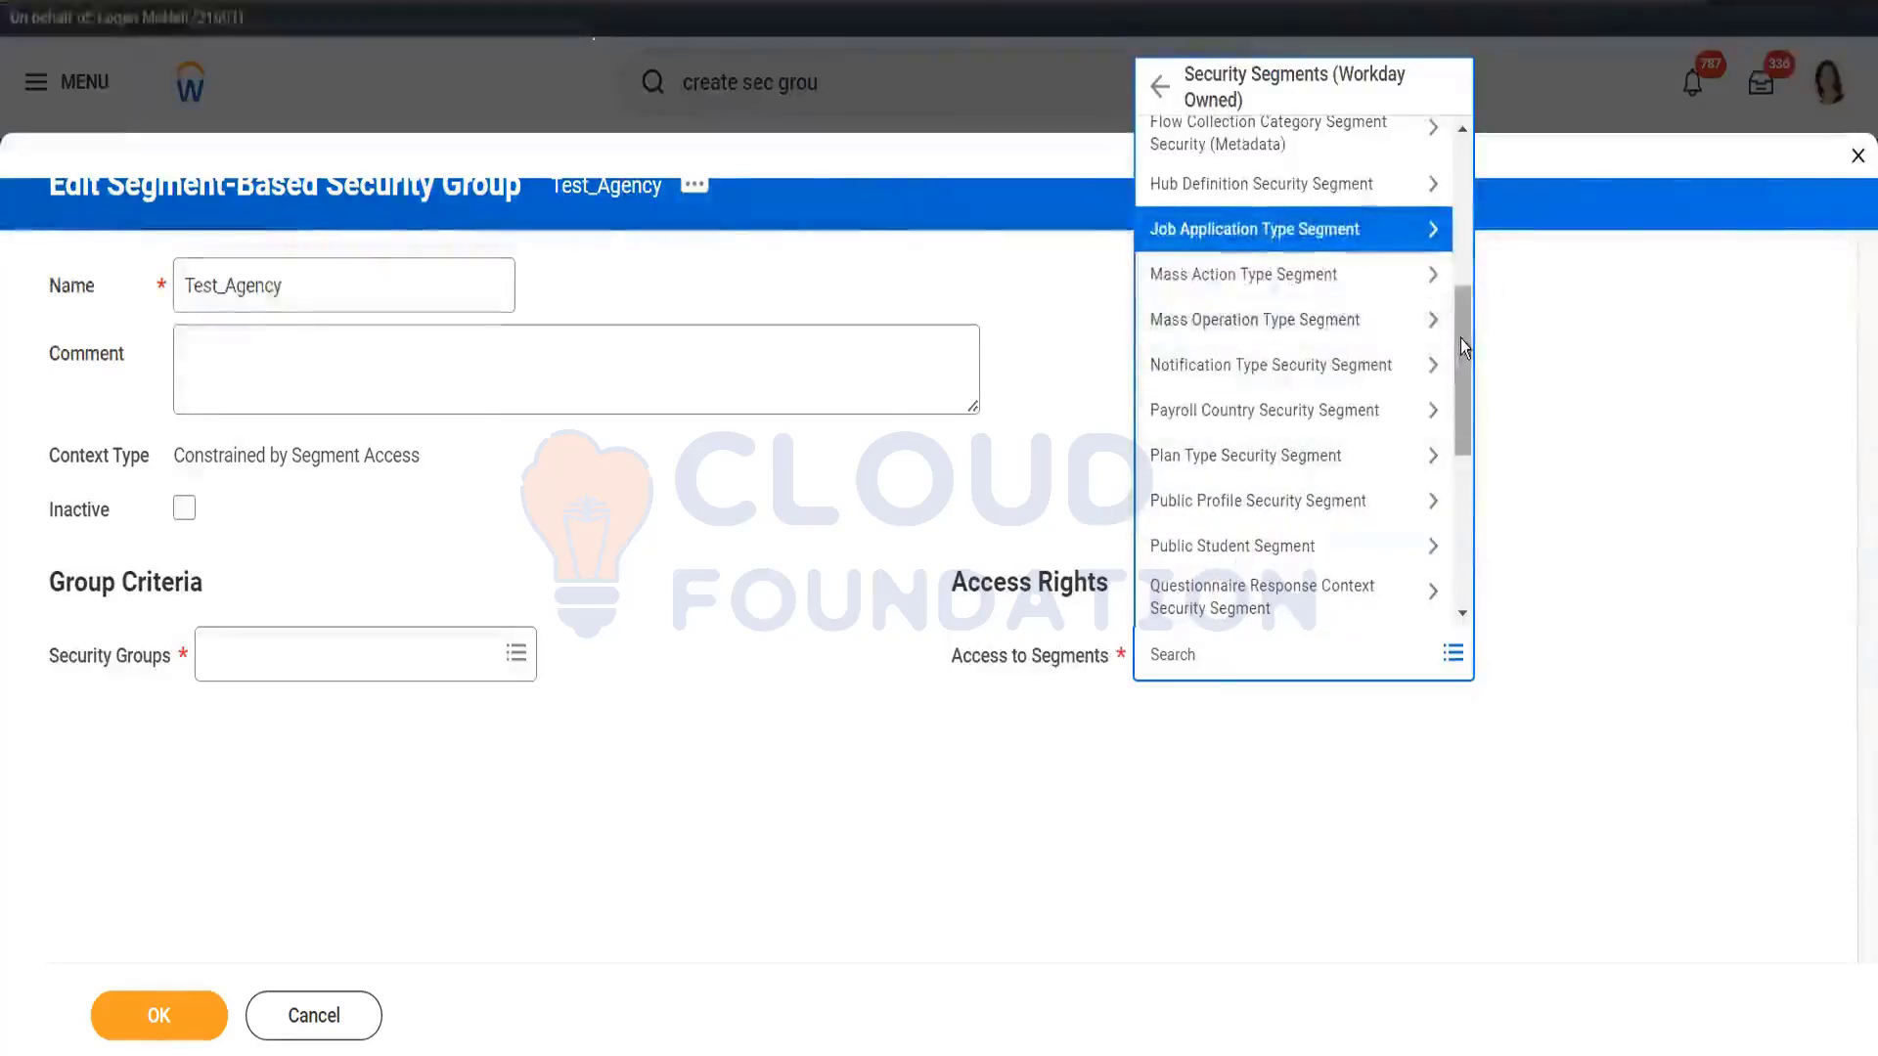
left_click_drag(1463, 353, 1404, 406)
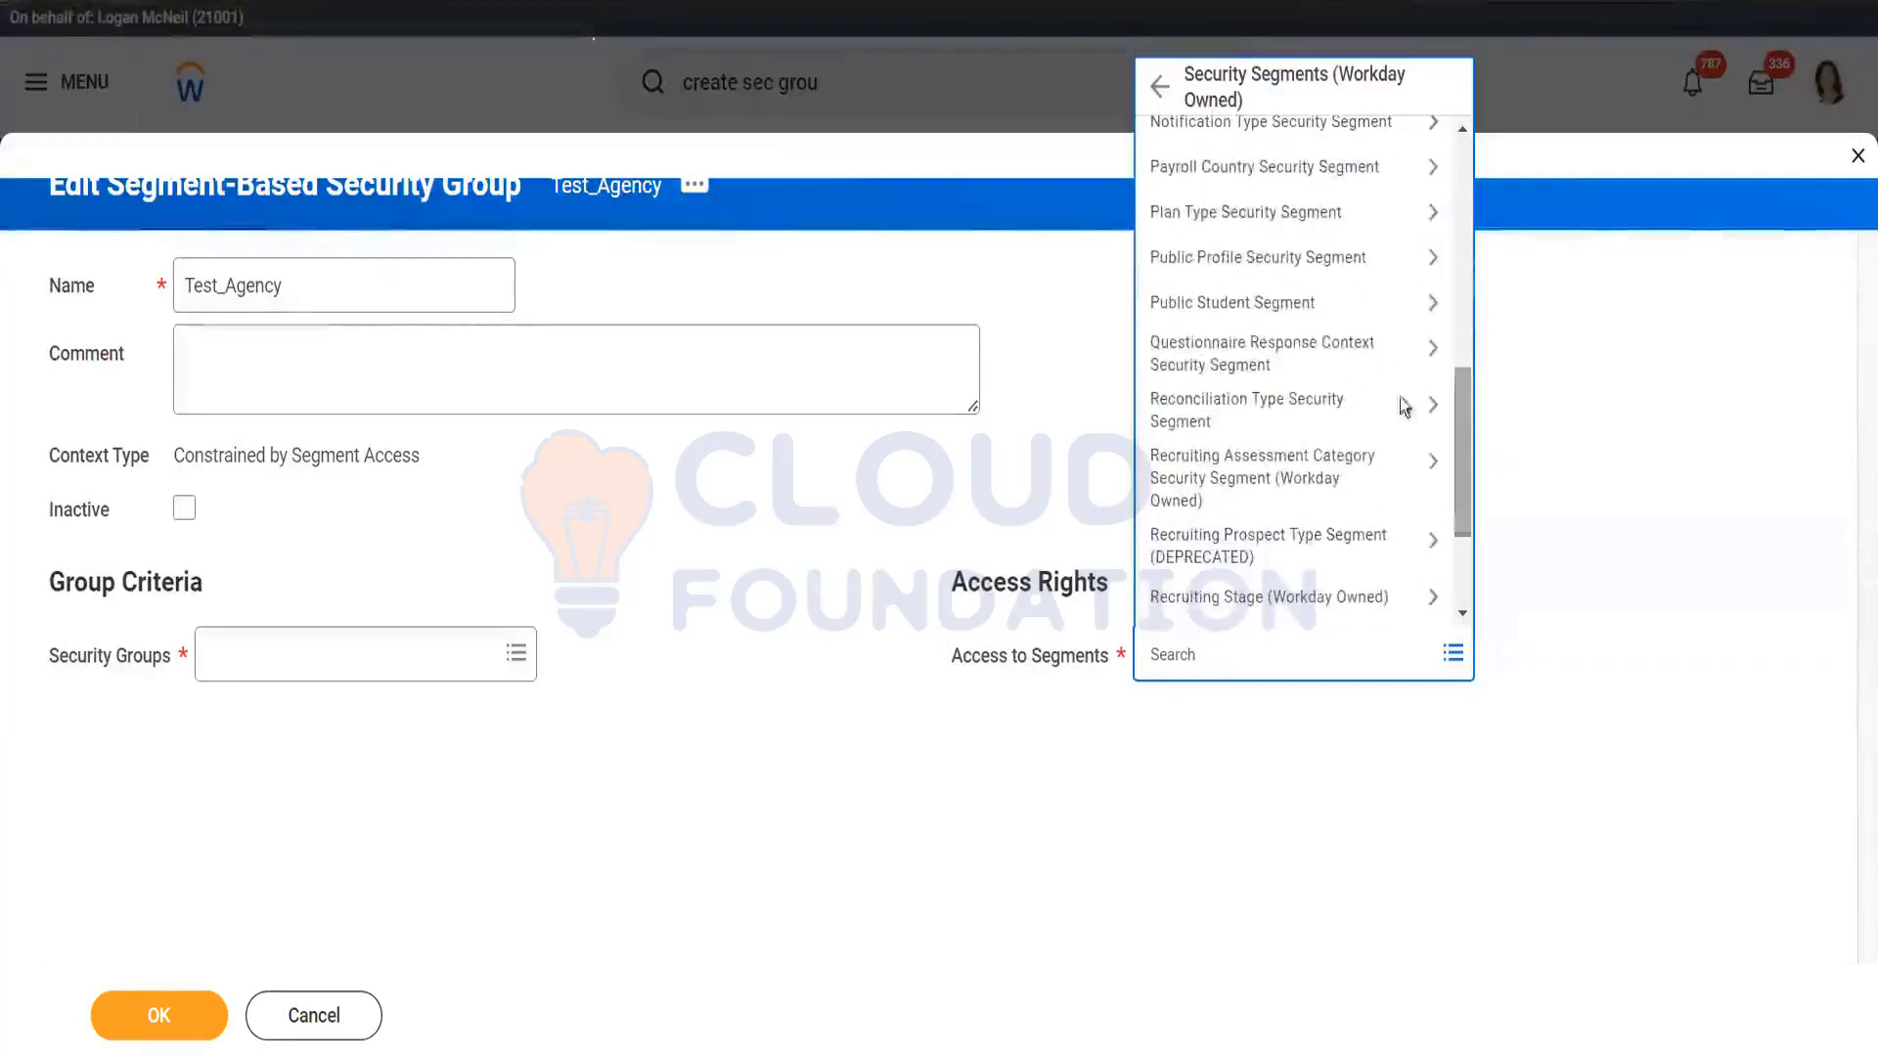
left_click(1296, 360)
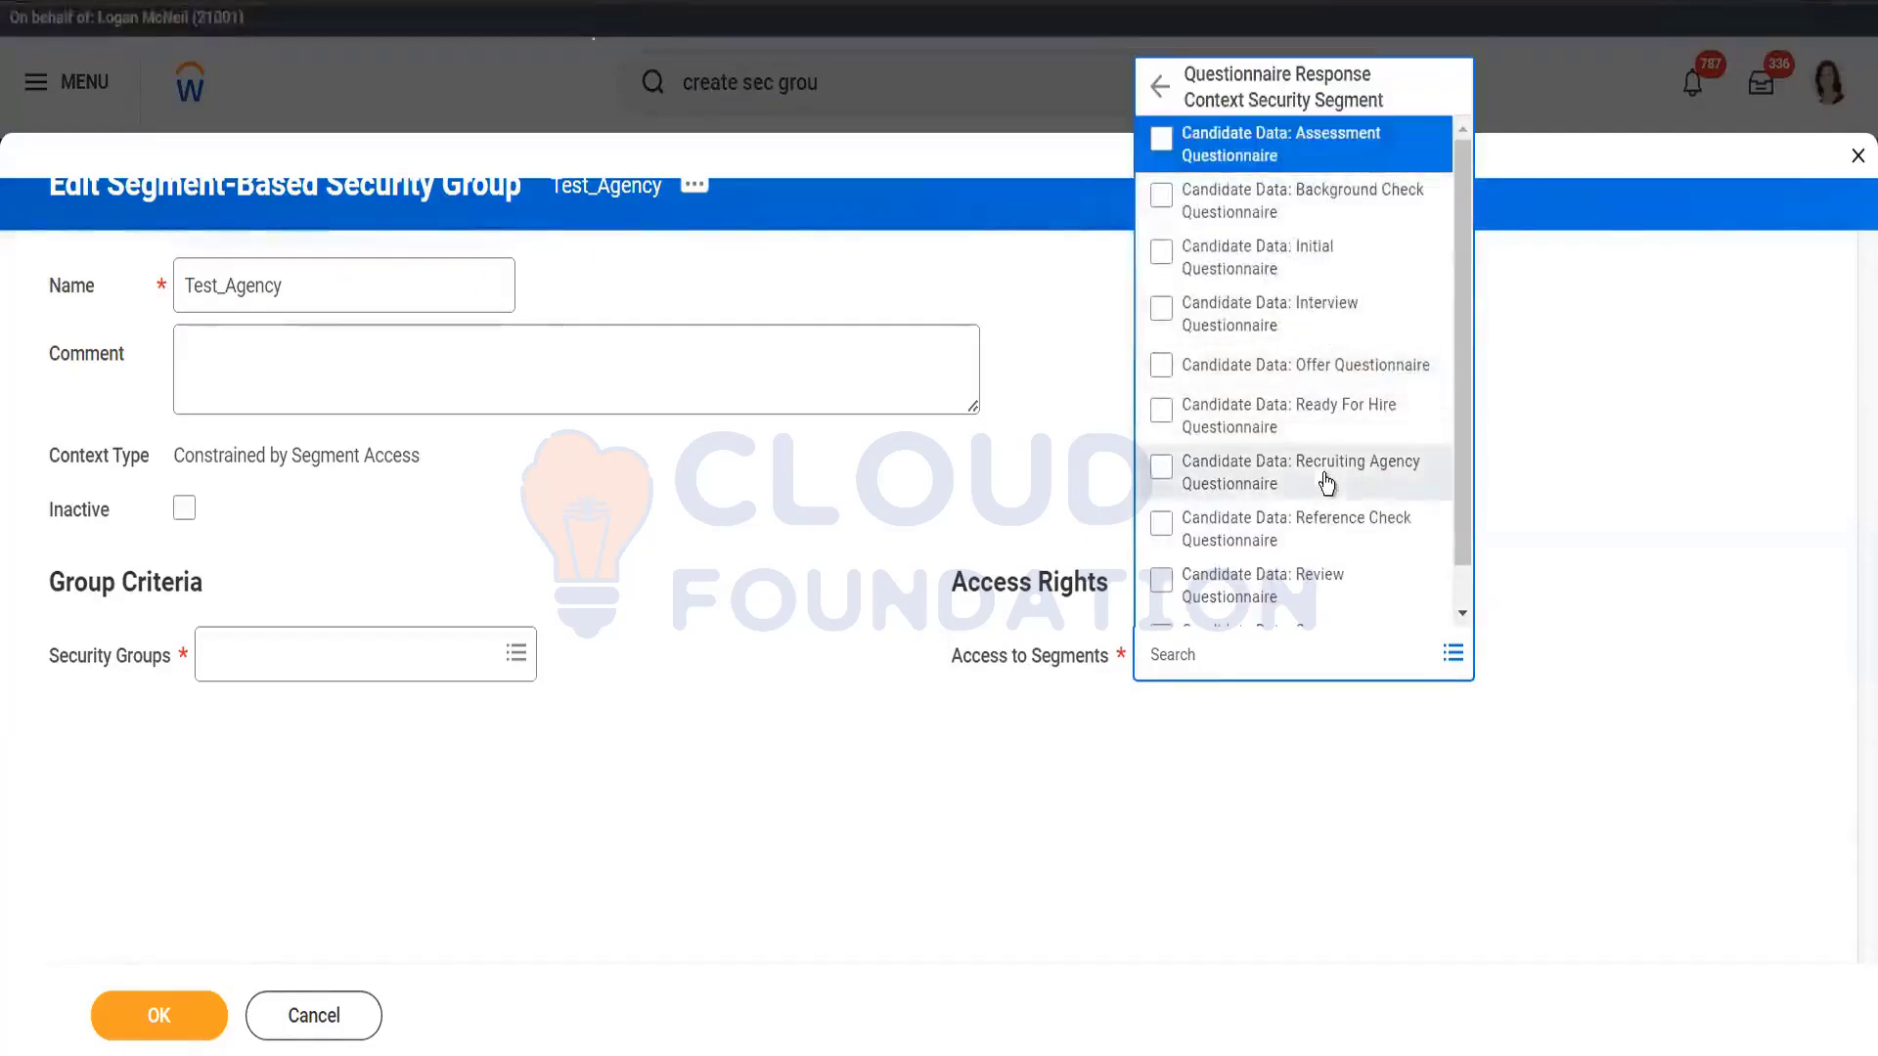
left_click(1164, 89)
left_click_drag(1463, 391, 1472, 486)
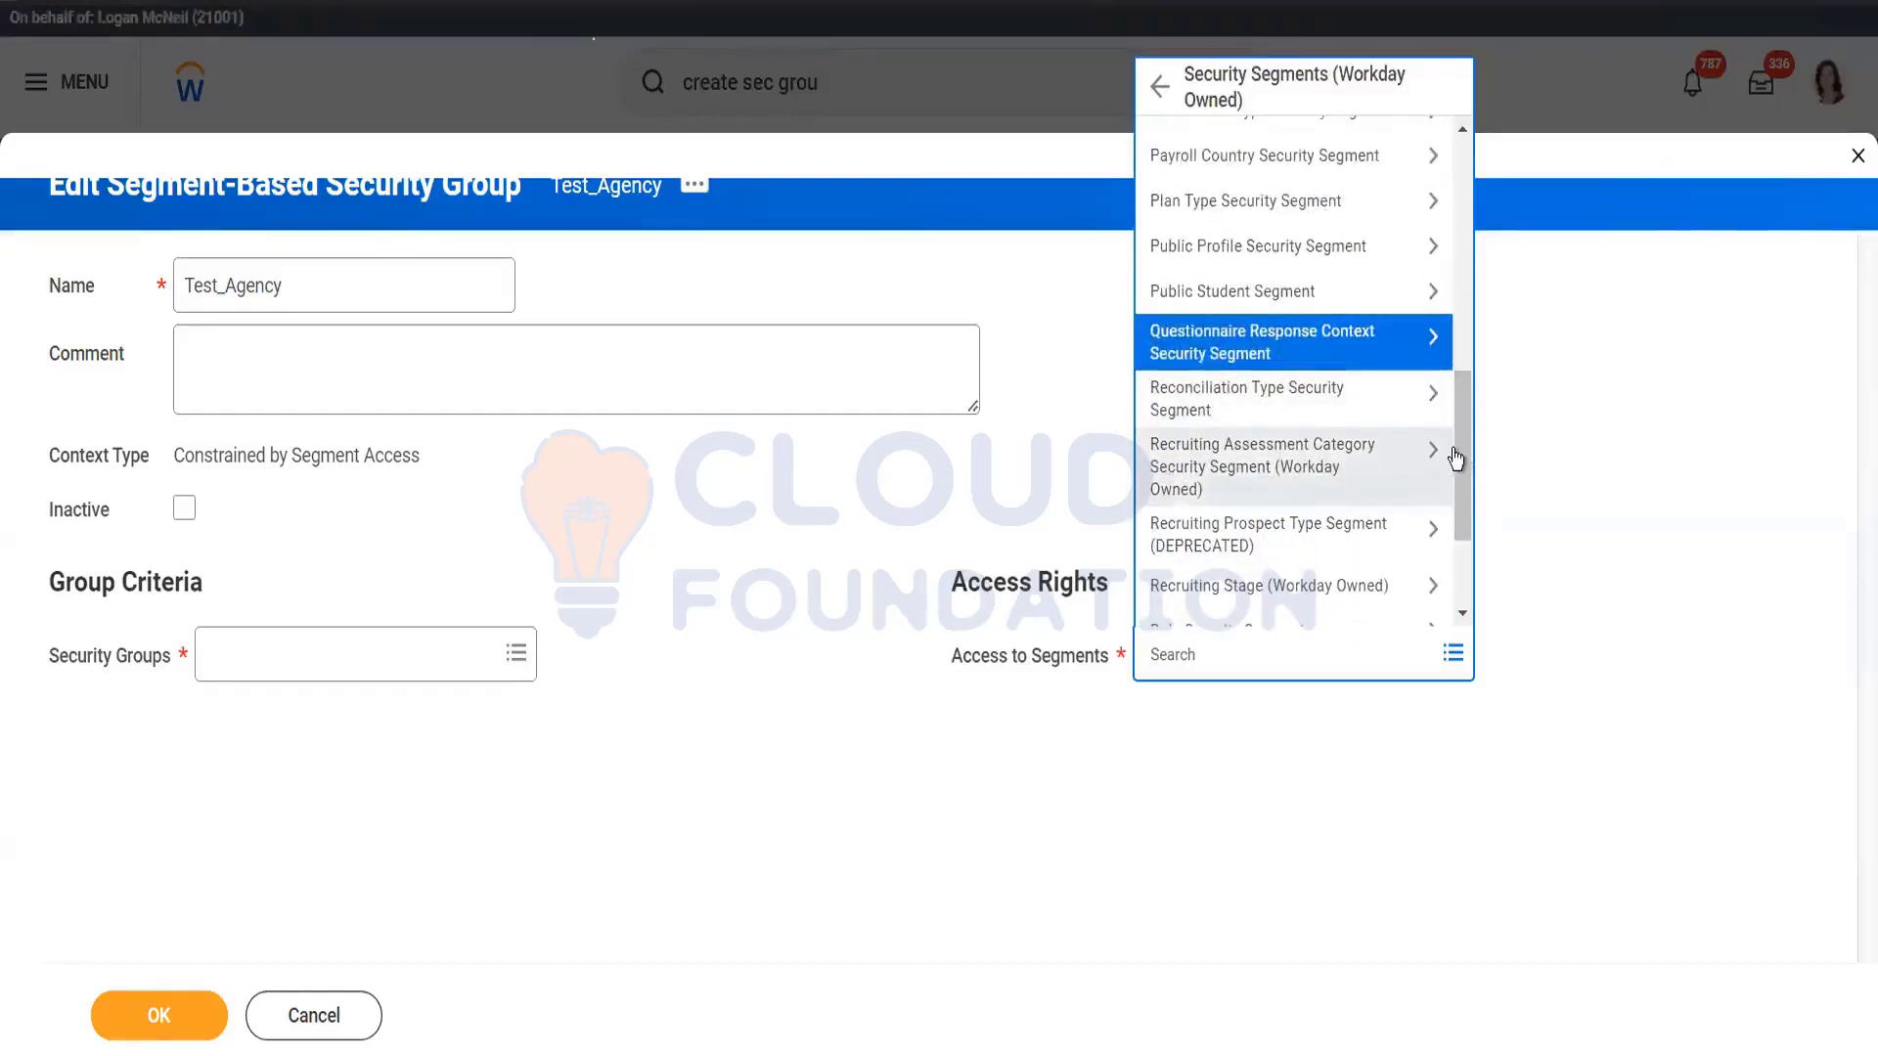
left_click_drag(1469, 462, 1475, 552)
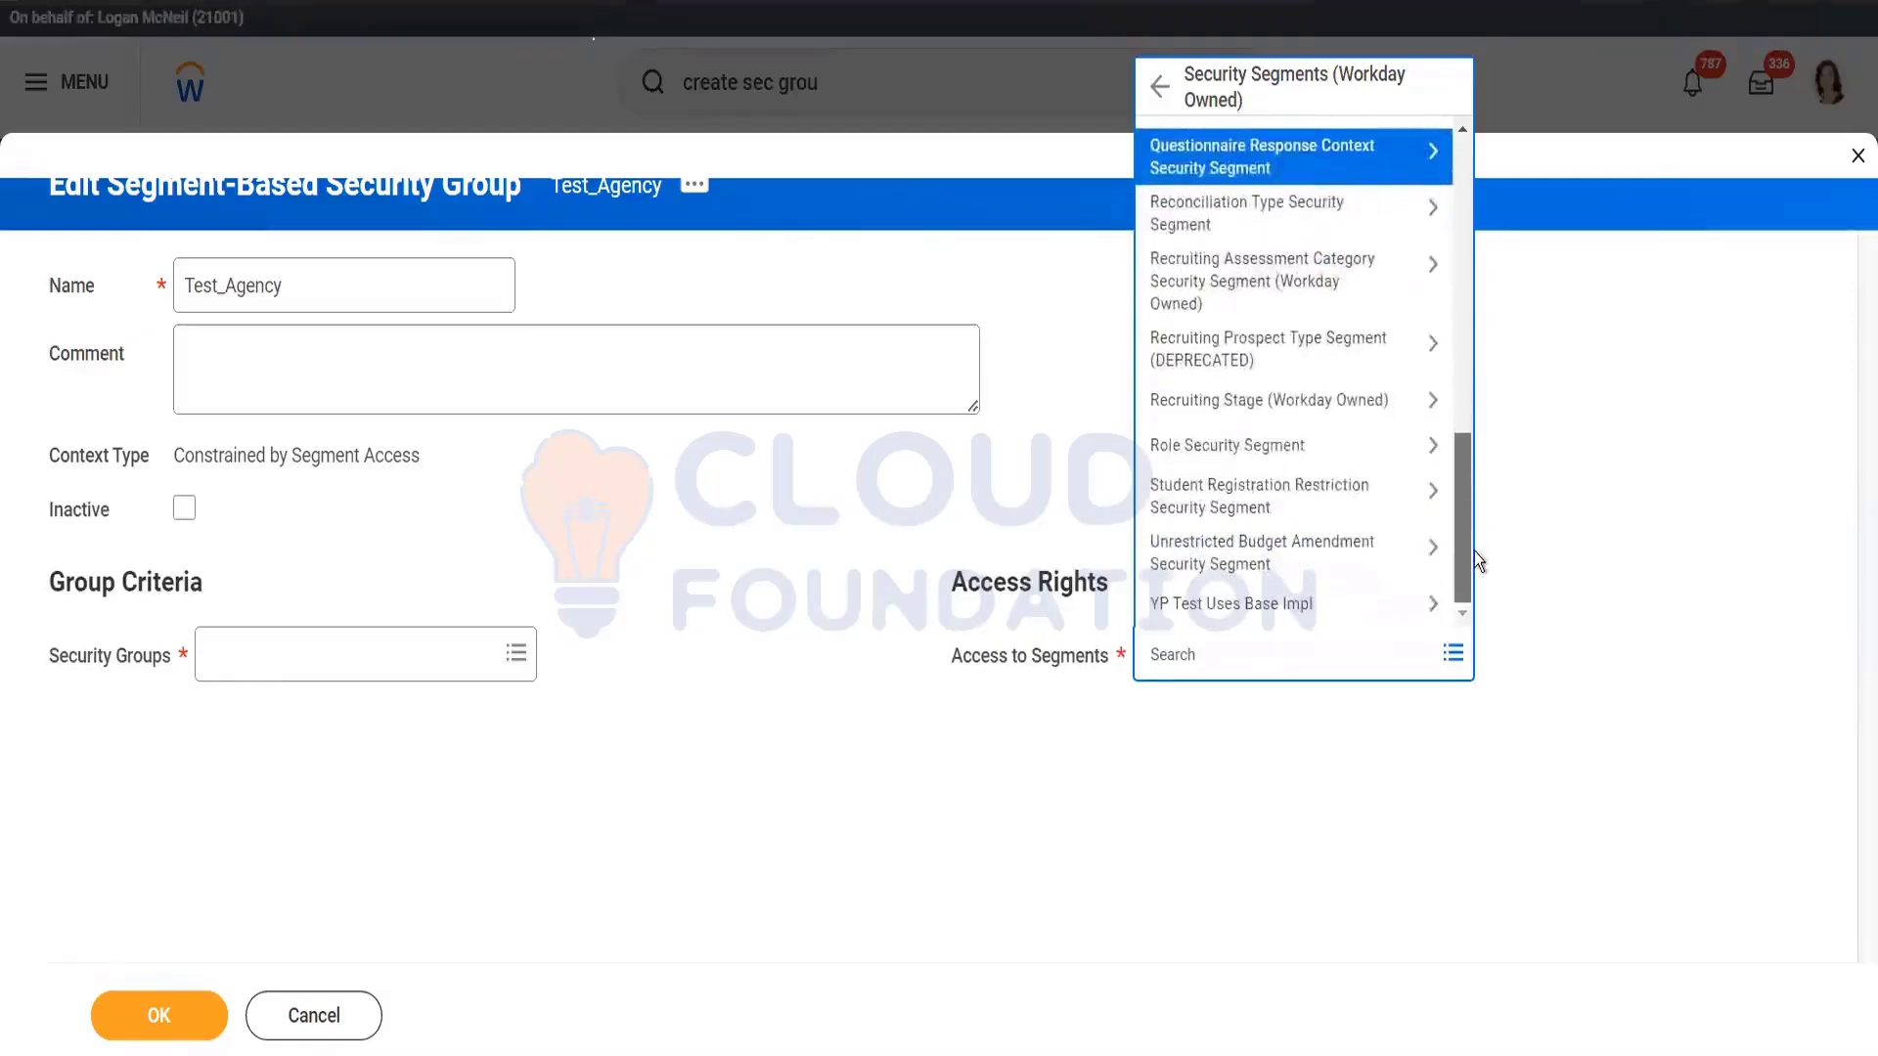
Step: Search 'agen' to add Candidate Data: Recruiting Agency Questionnaire, then present the PowerPoint slide full screen
left_click(1193, 658)
type("agen")
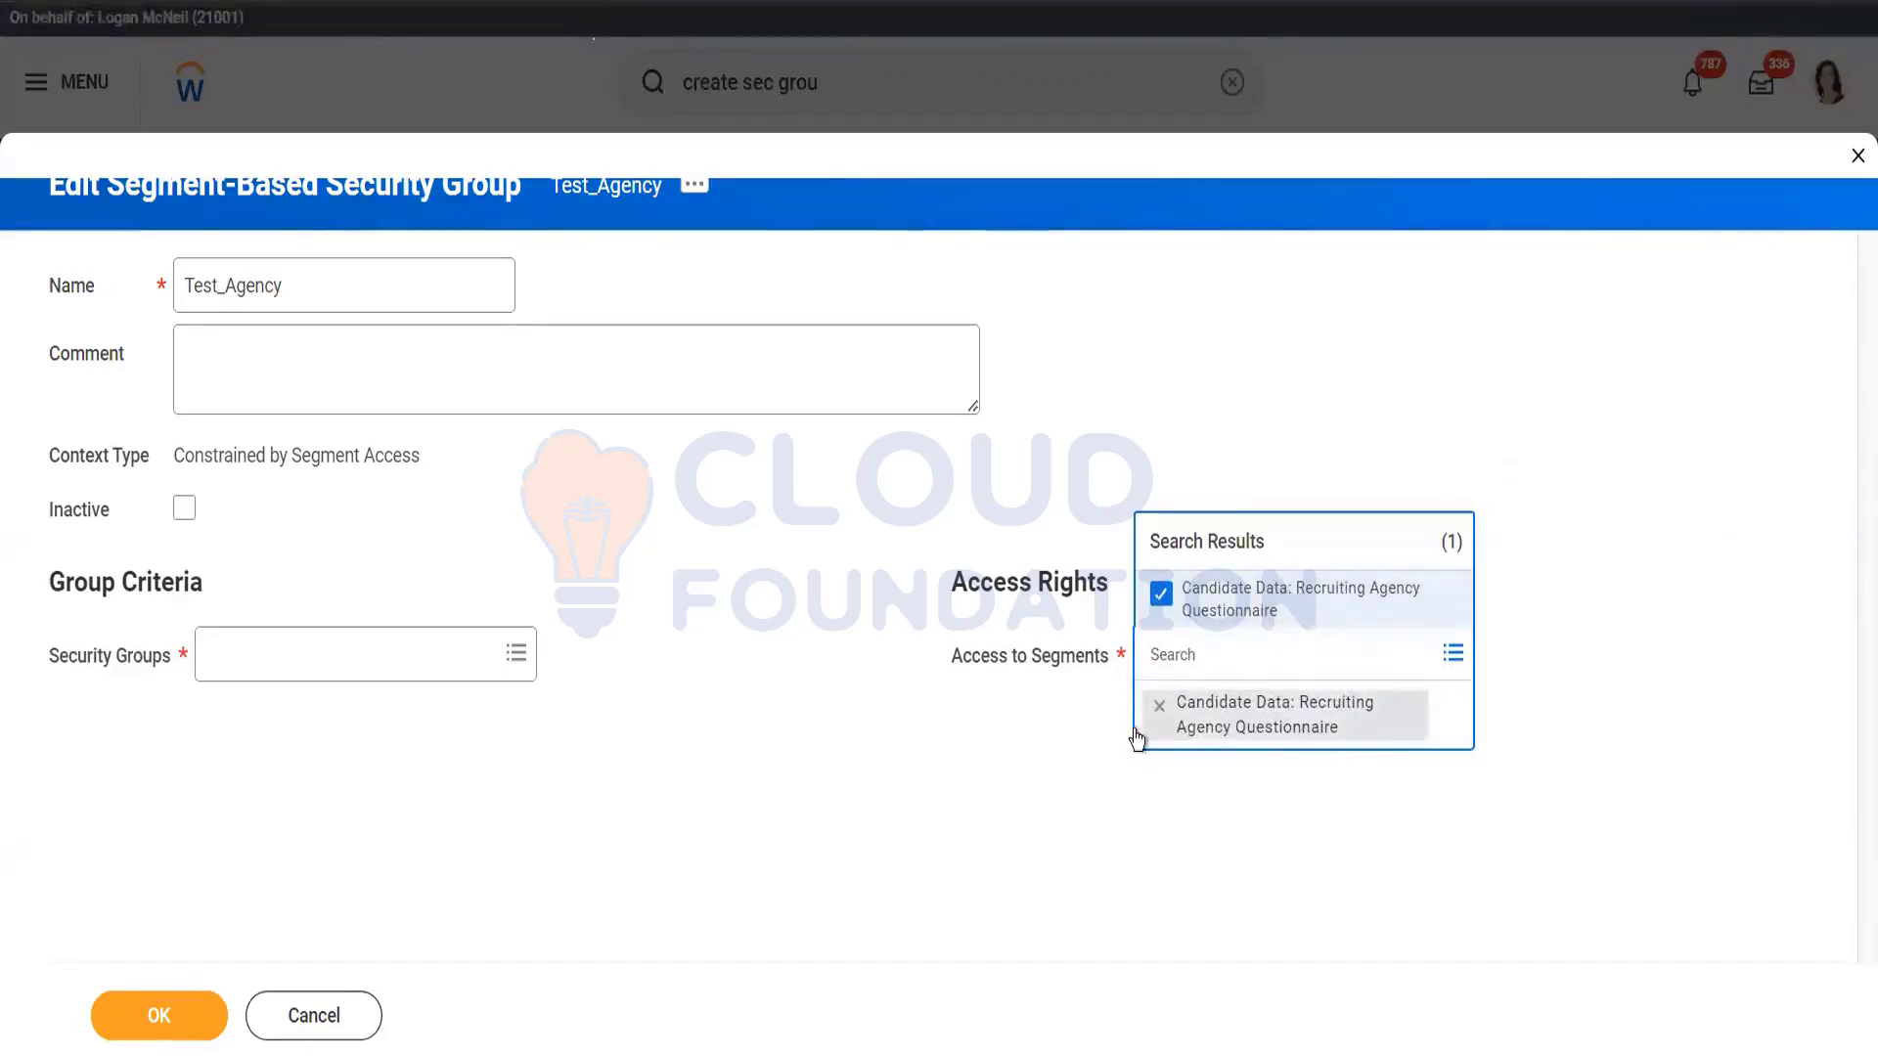
left_click(1060, 748)
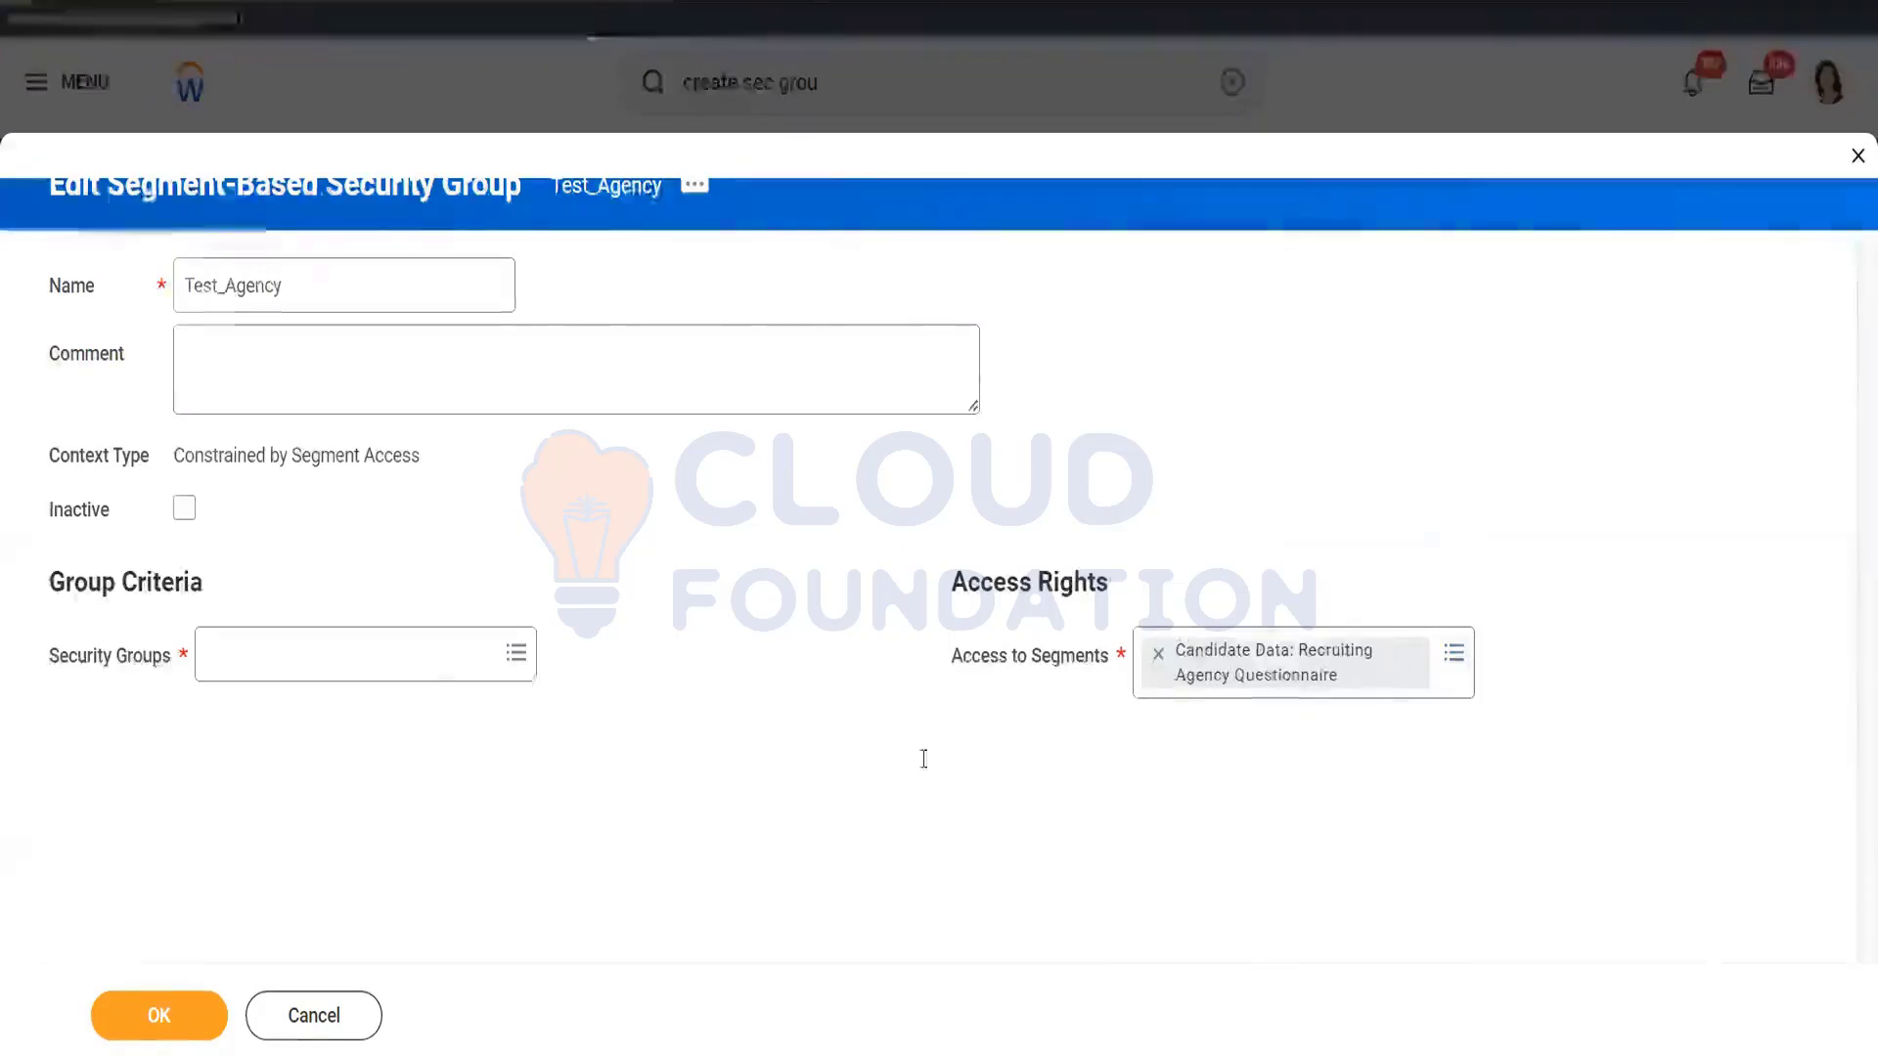
key("alt+Tab")
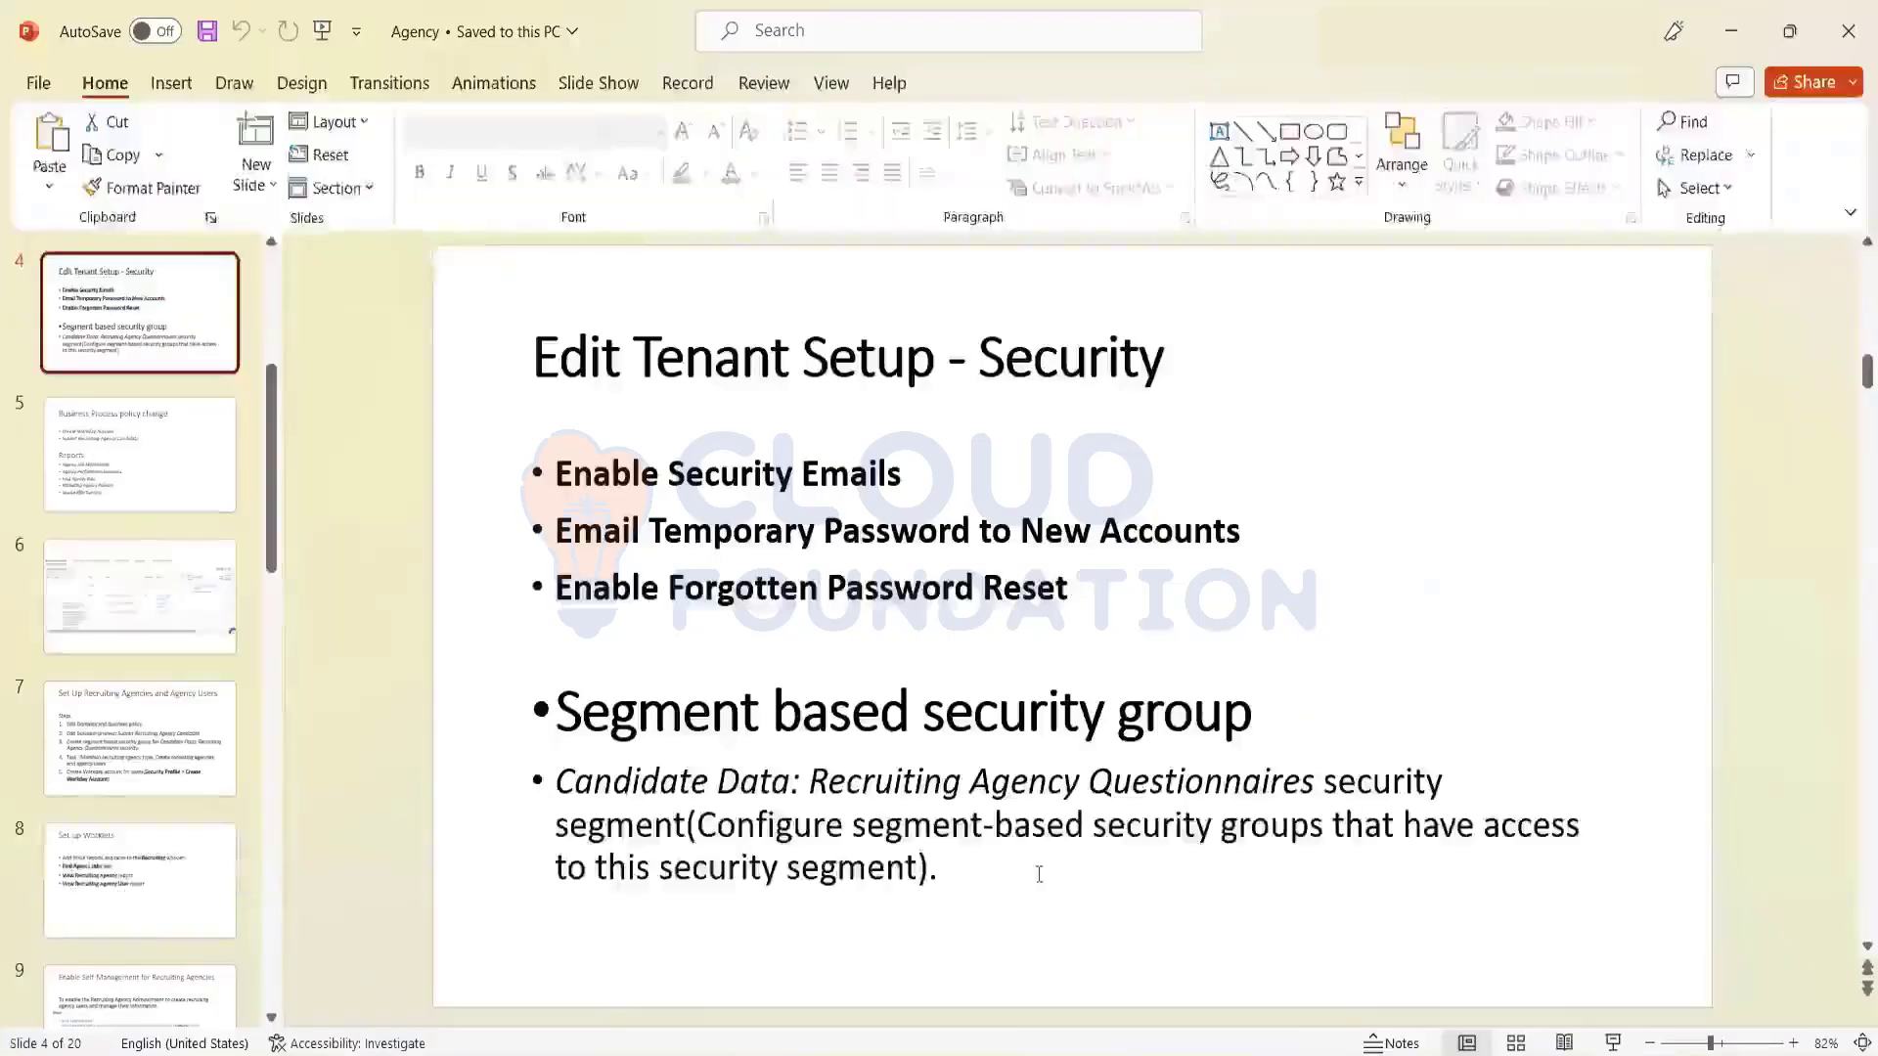
left_click(1613, 1044)
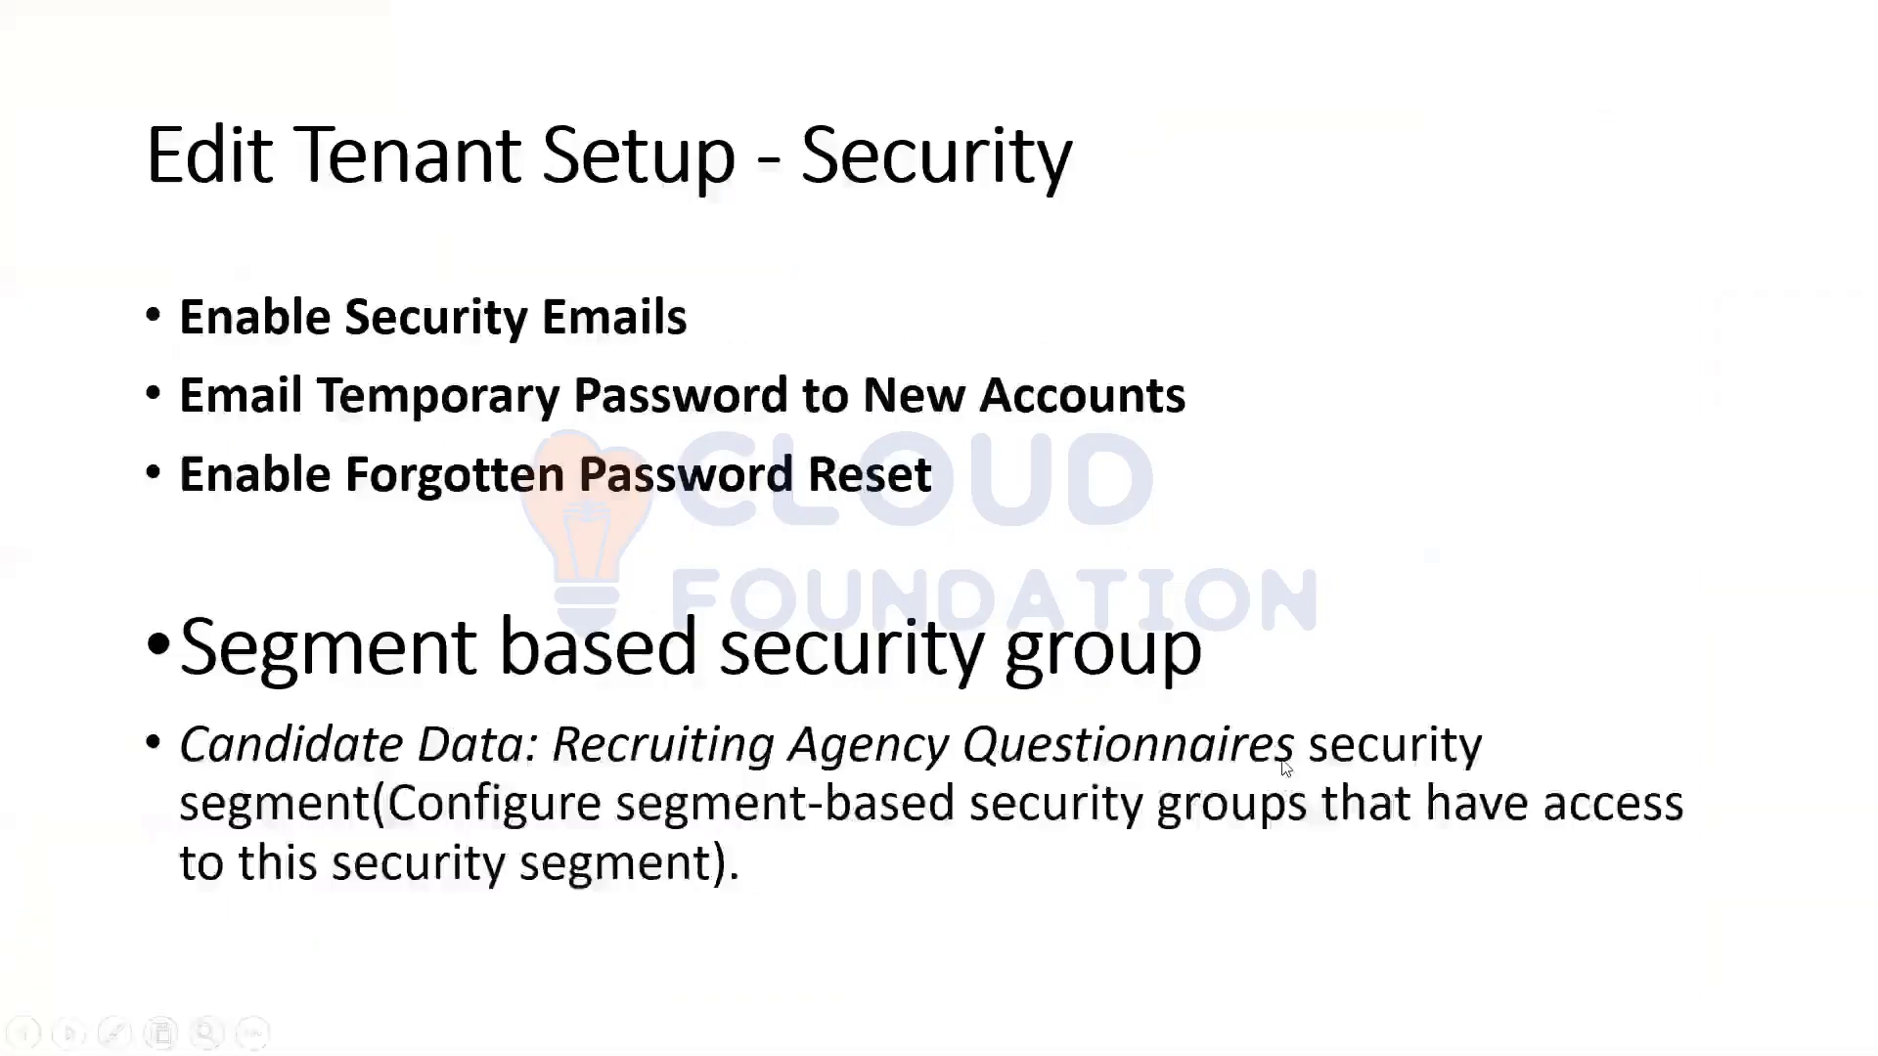
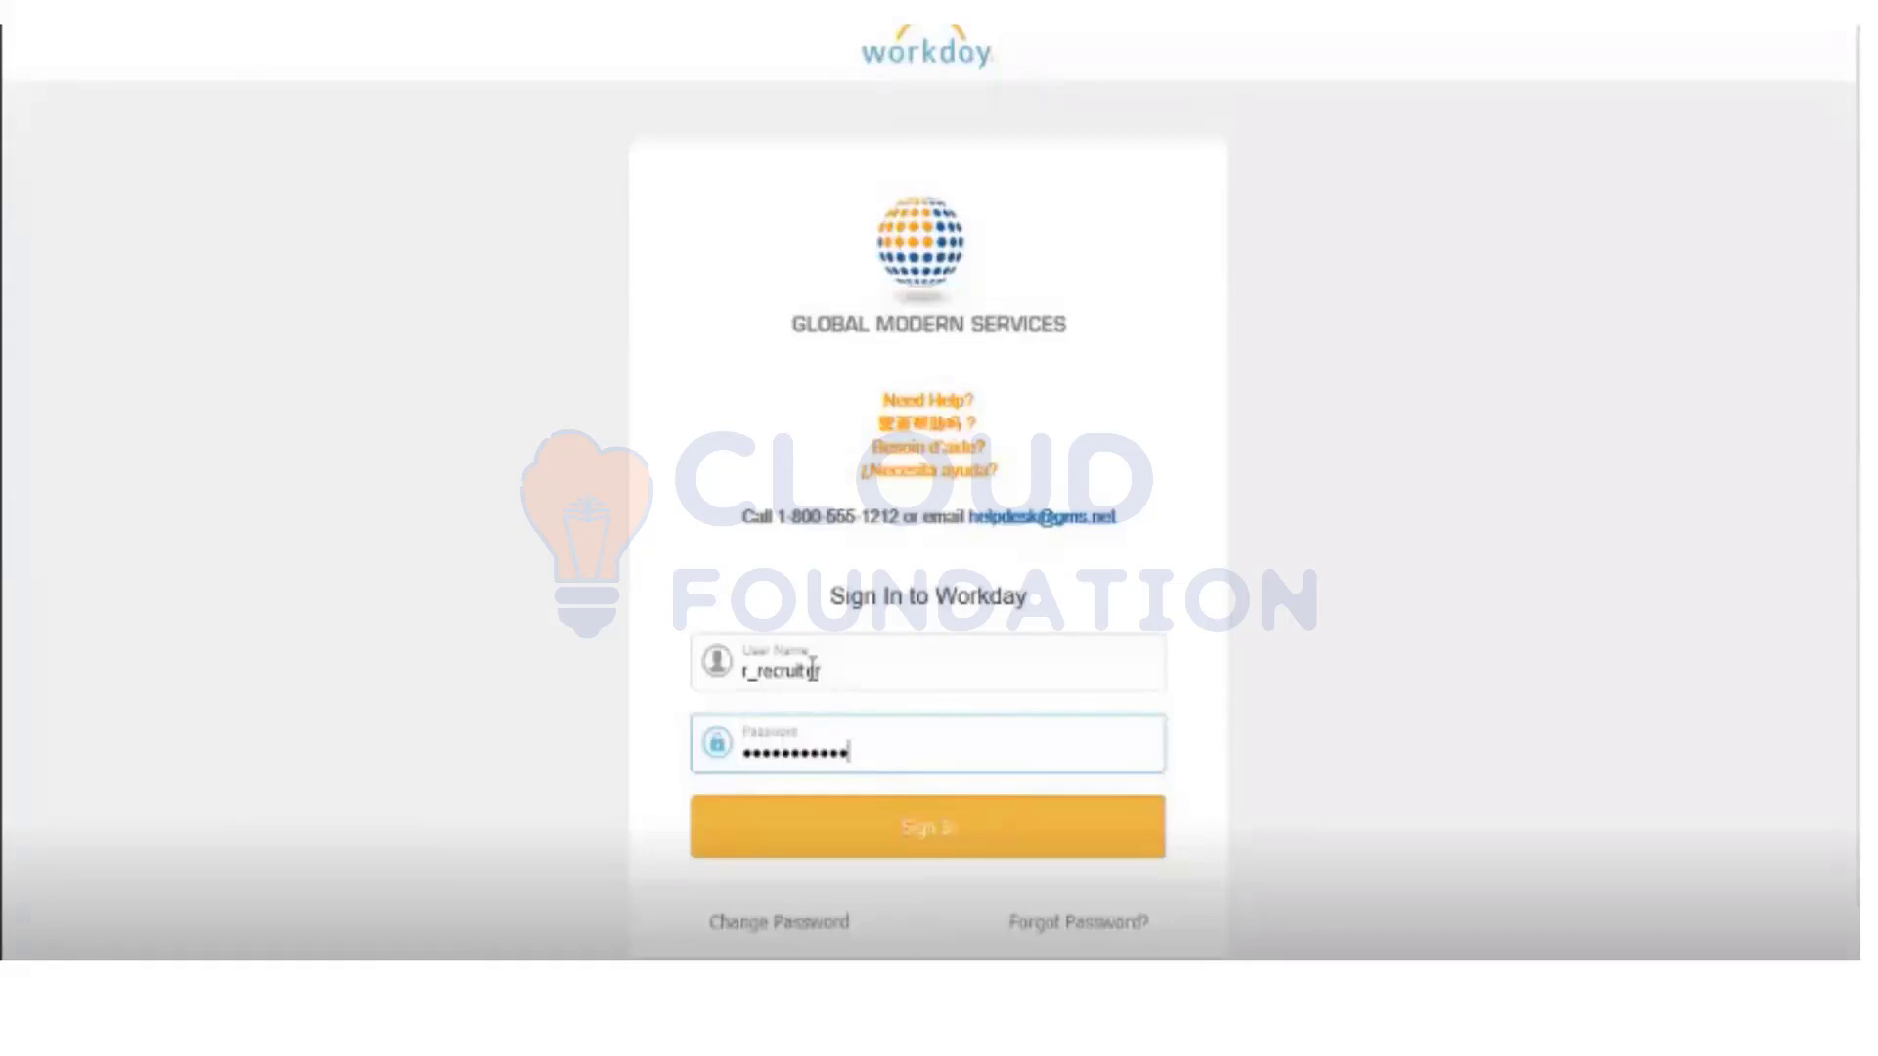
Step: Sign in as the recruiter and open Find Agency Jobs, listing 8 jobs led by R-00254
key("Return")
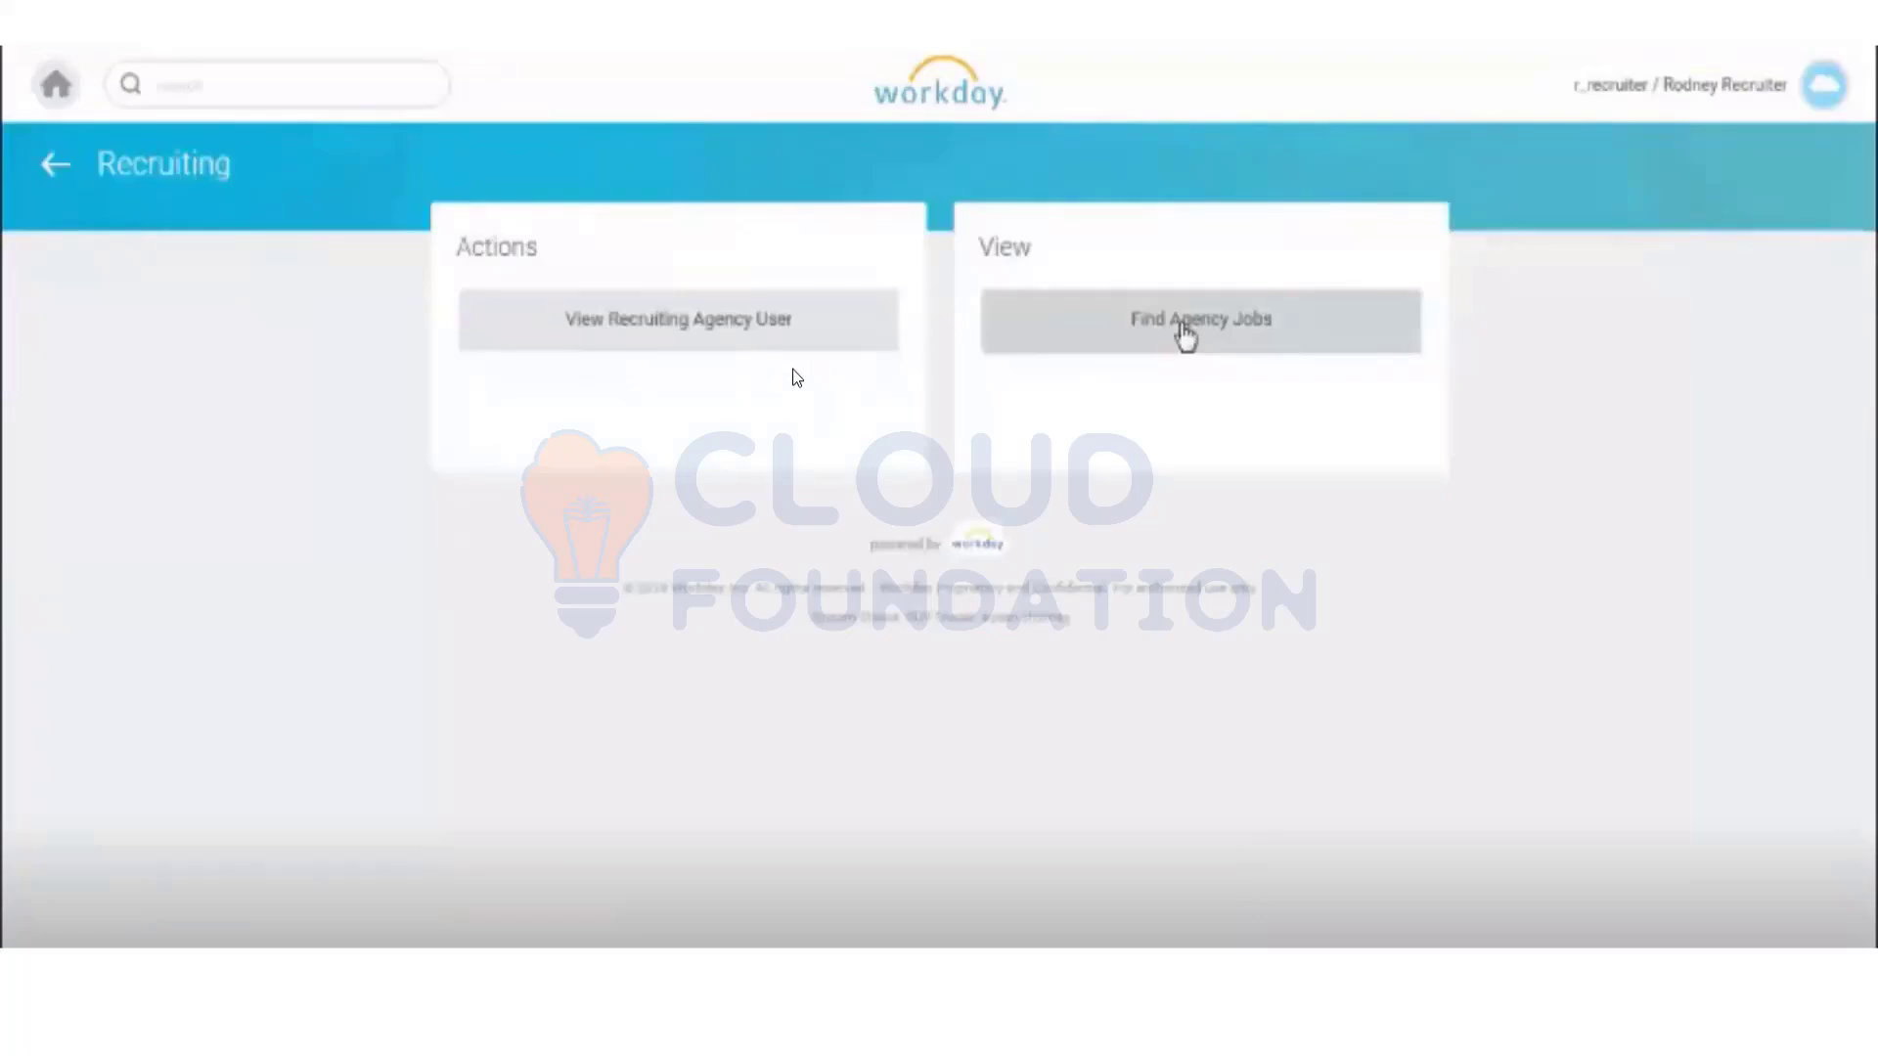
left_click(1183, 328)
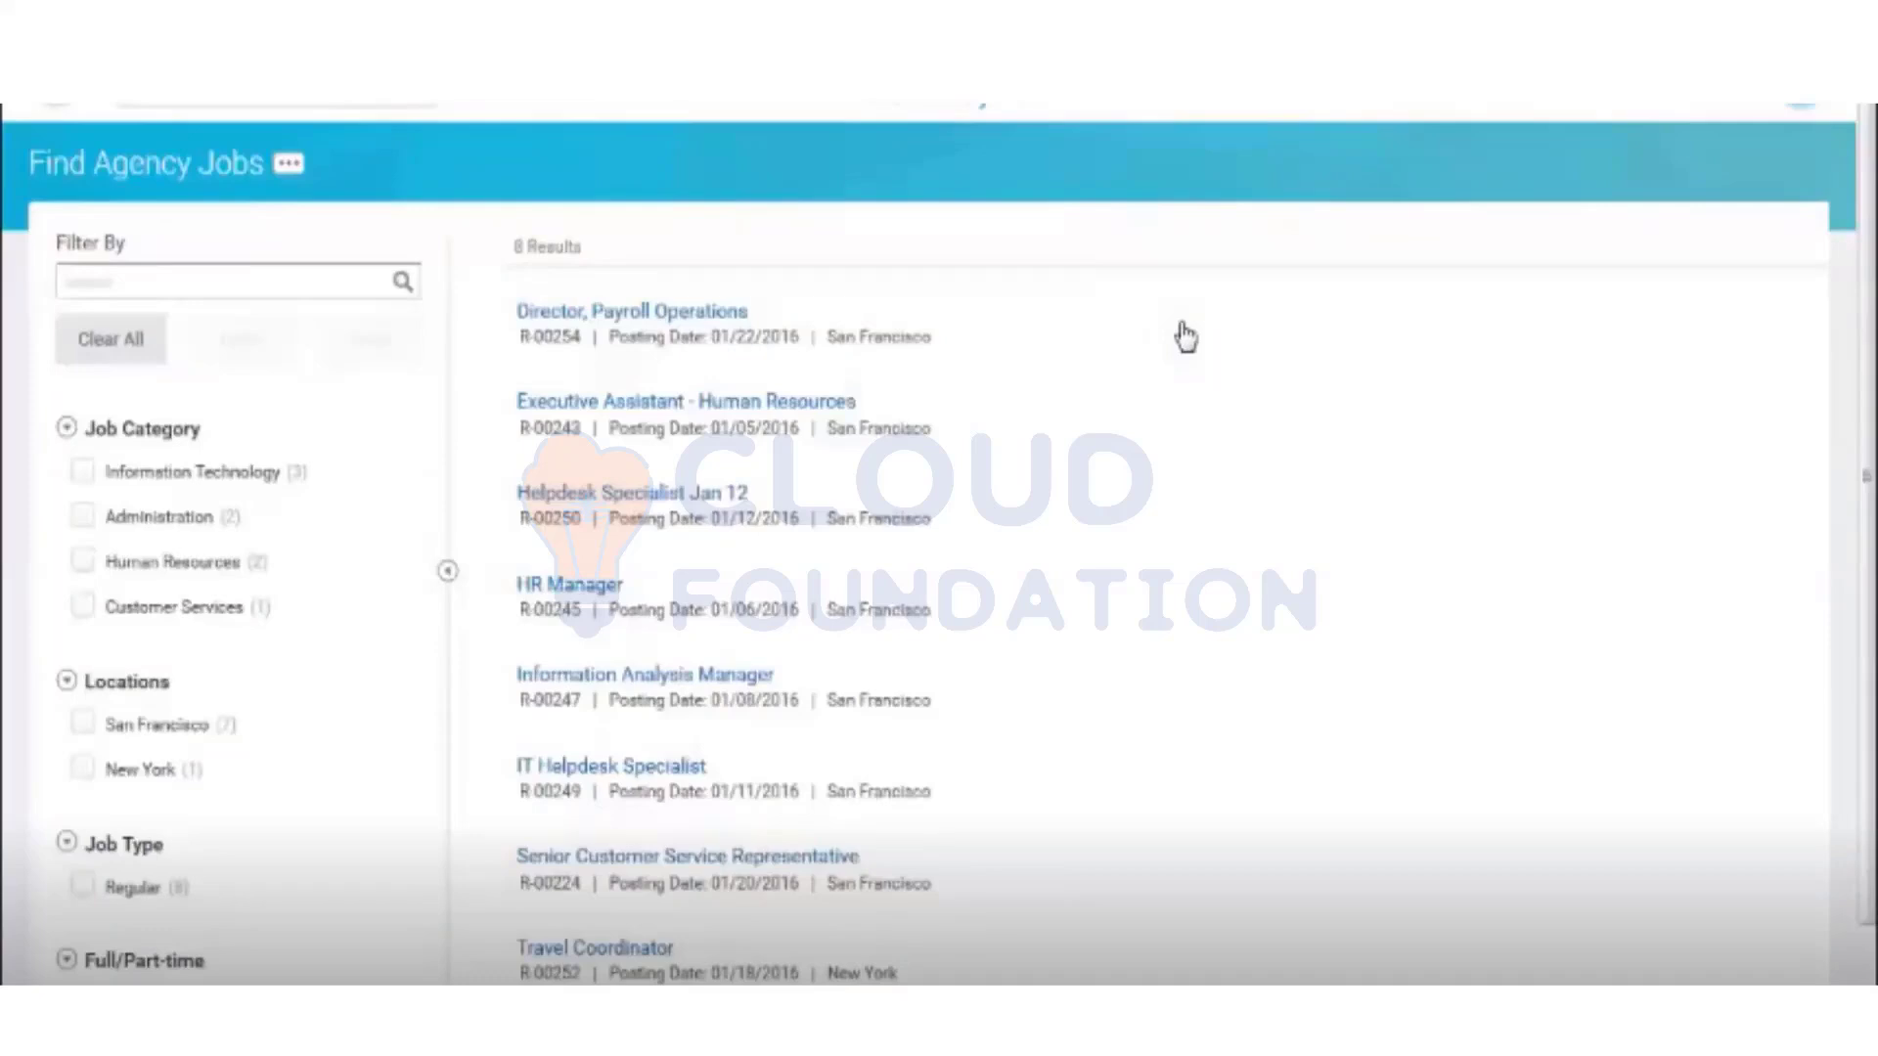
Step: Open the Director, Payroll Operations (R-00254) posting and review its 2 agency candidates
left_click(613, 312)
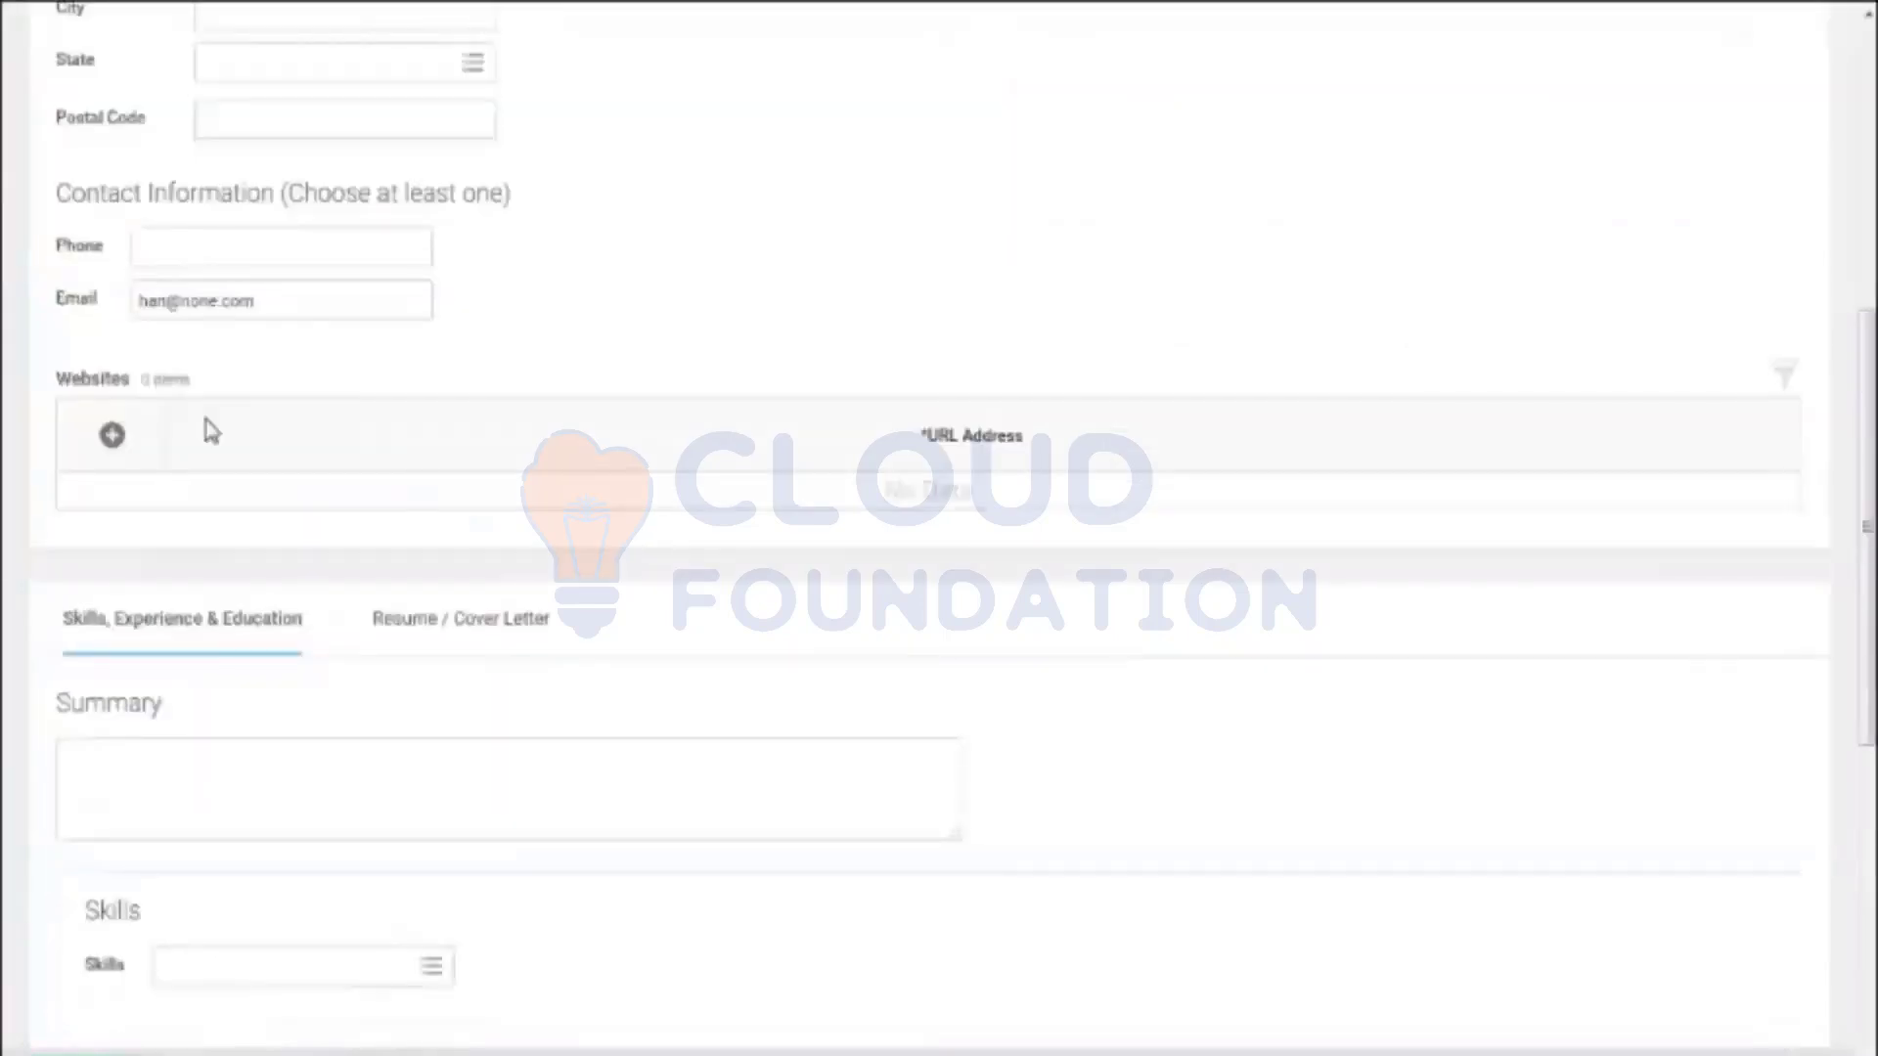
scroll(720, 629, "down", 8)
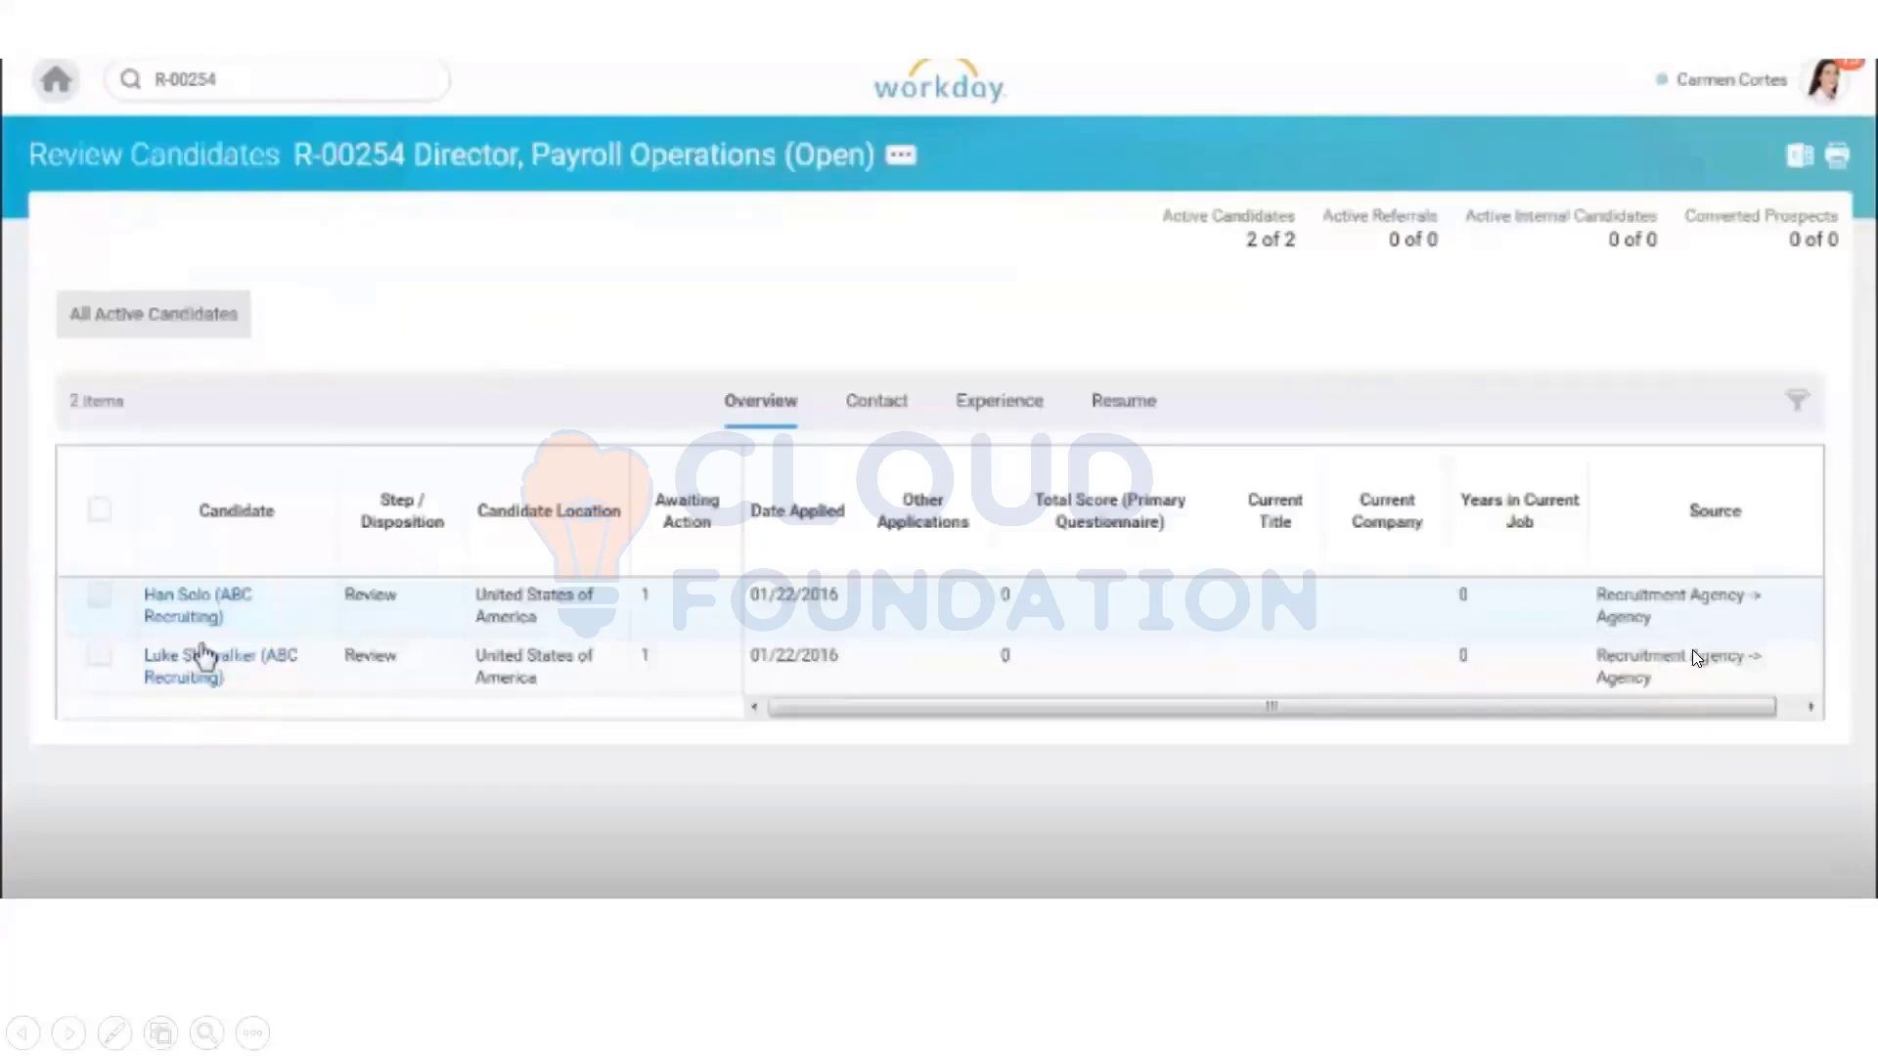
Step: Open the first R-00254 agency candidate's profile, view its decline reasons, and exit the slideshow
left_click(971, 688)
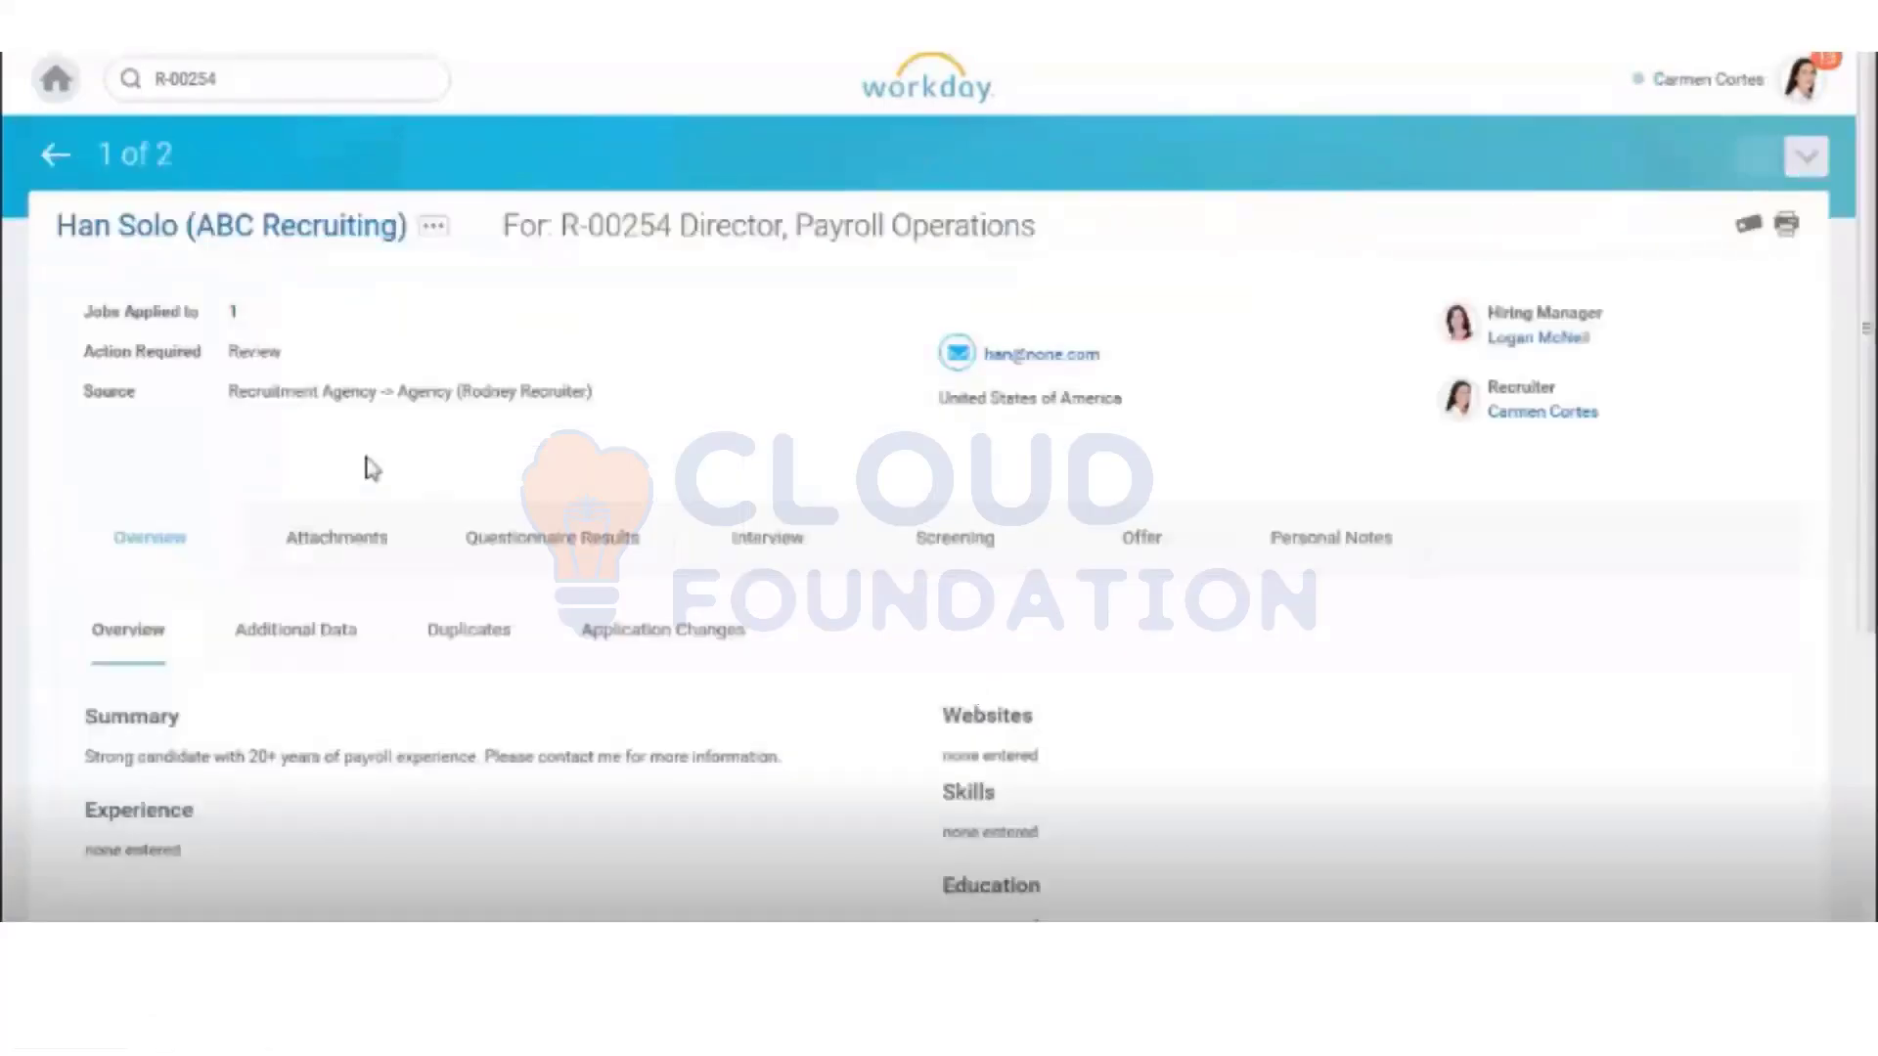
key("Right")
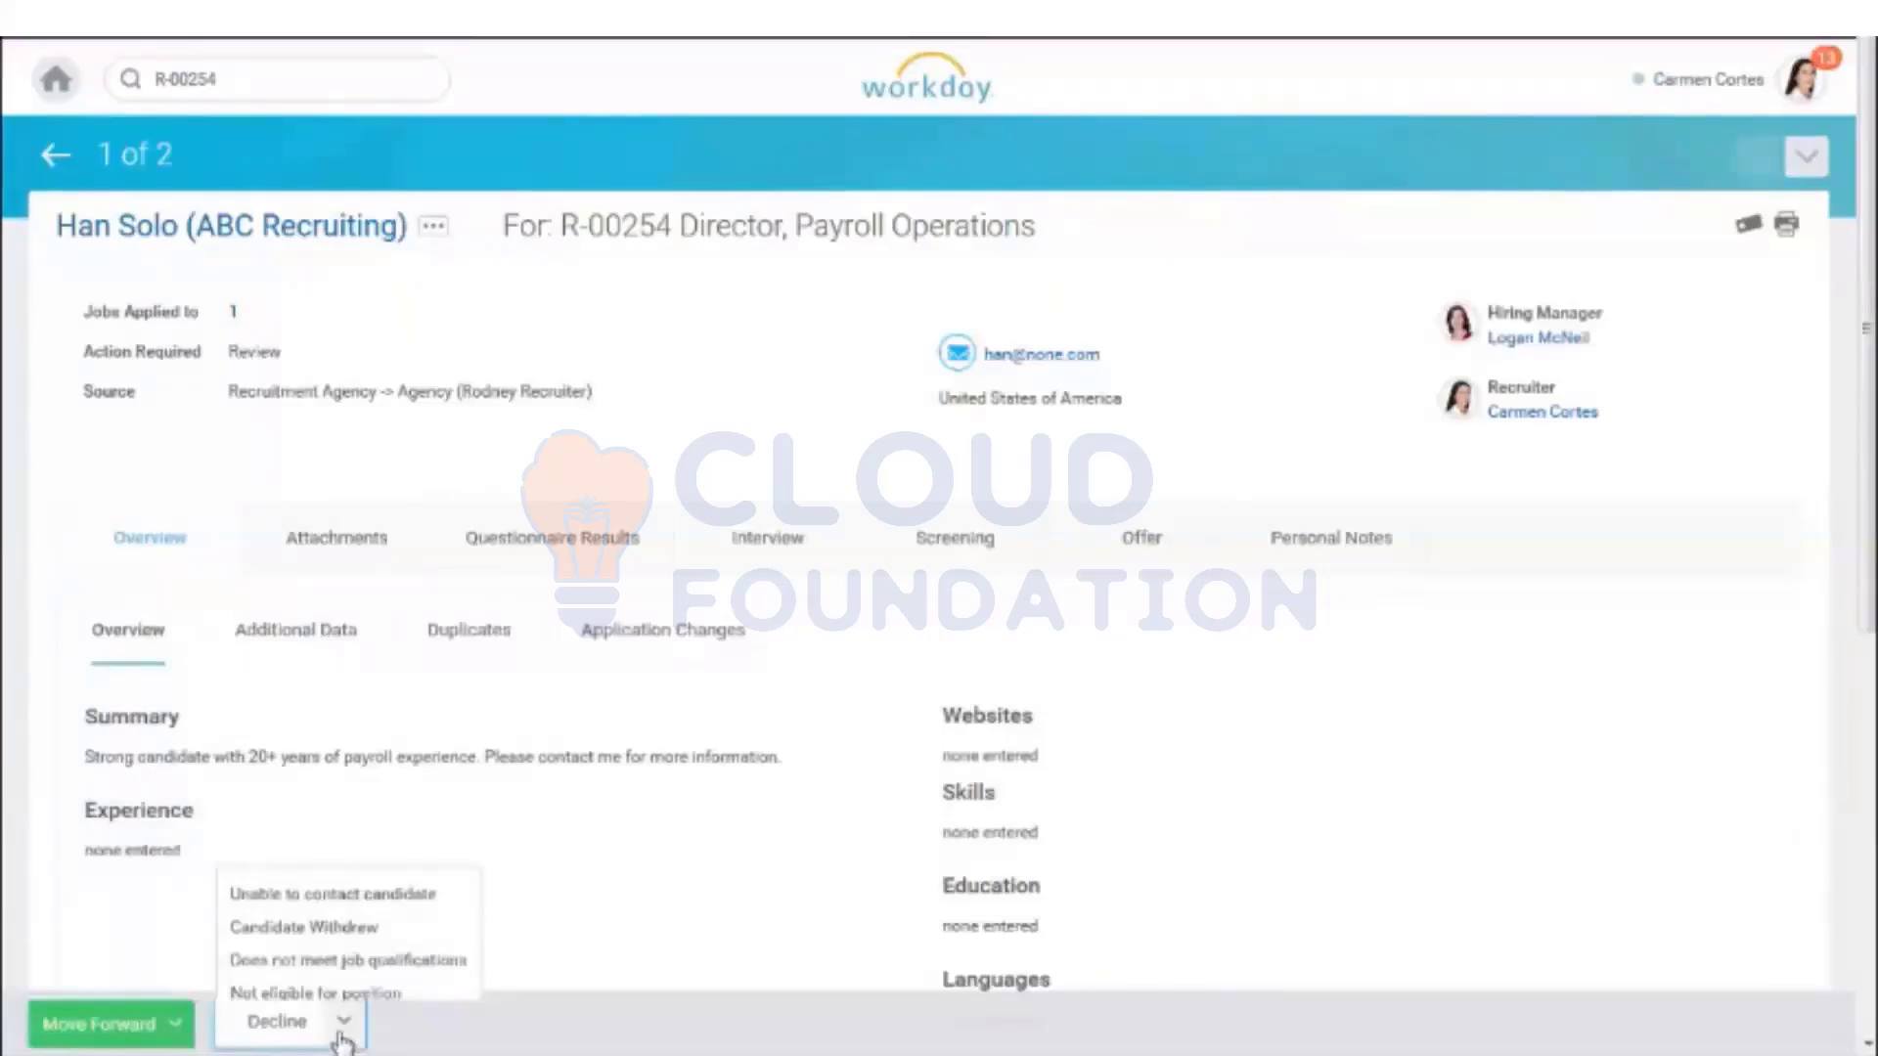
key("Escape")
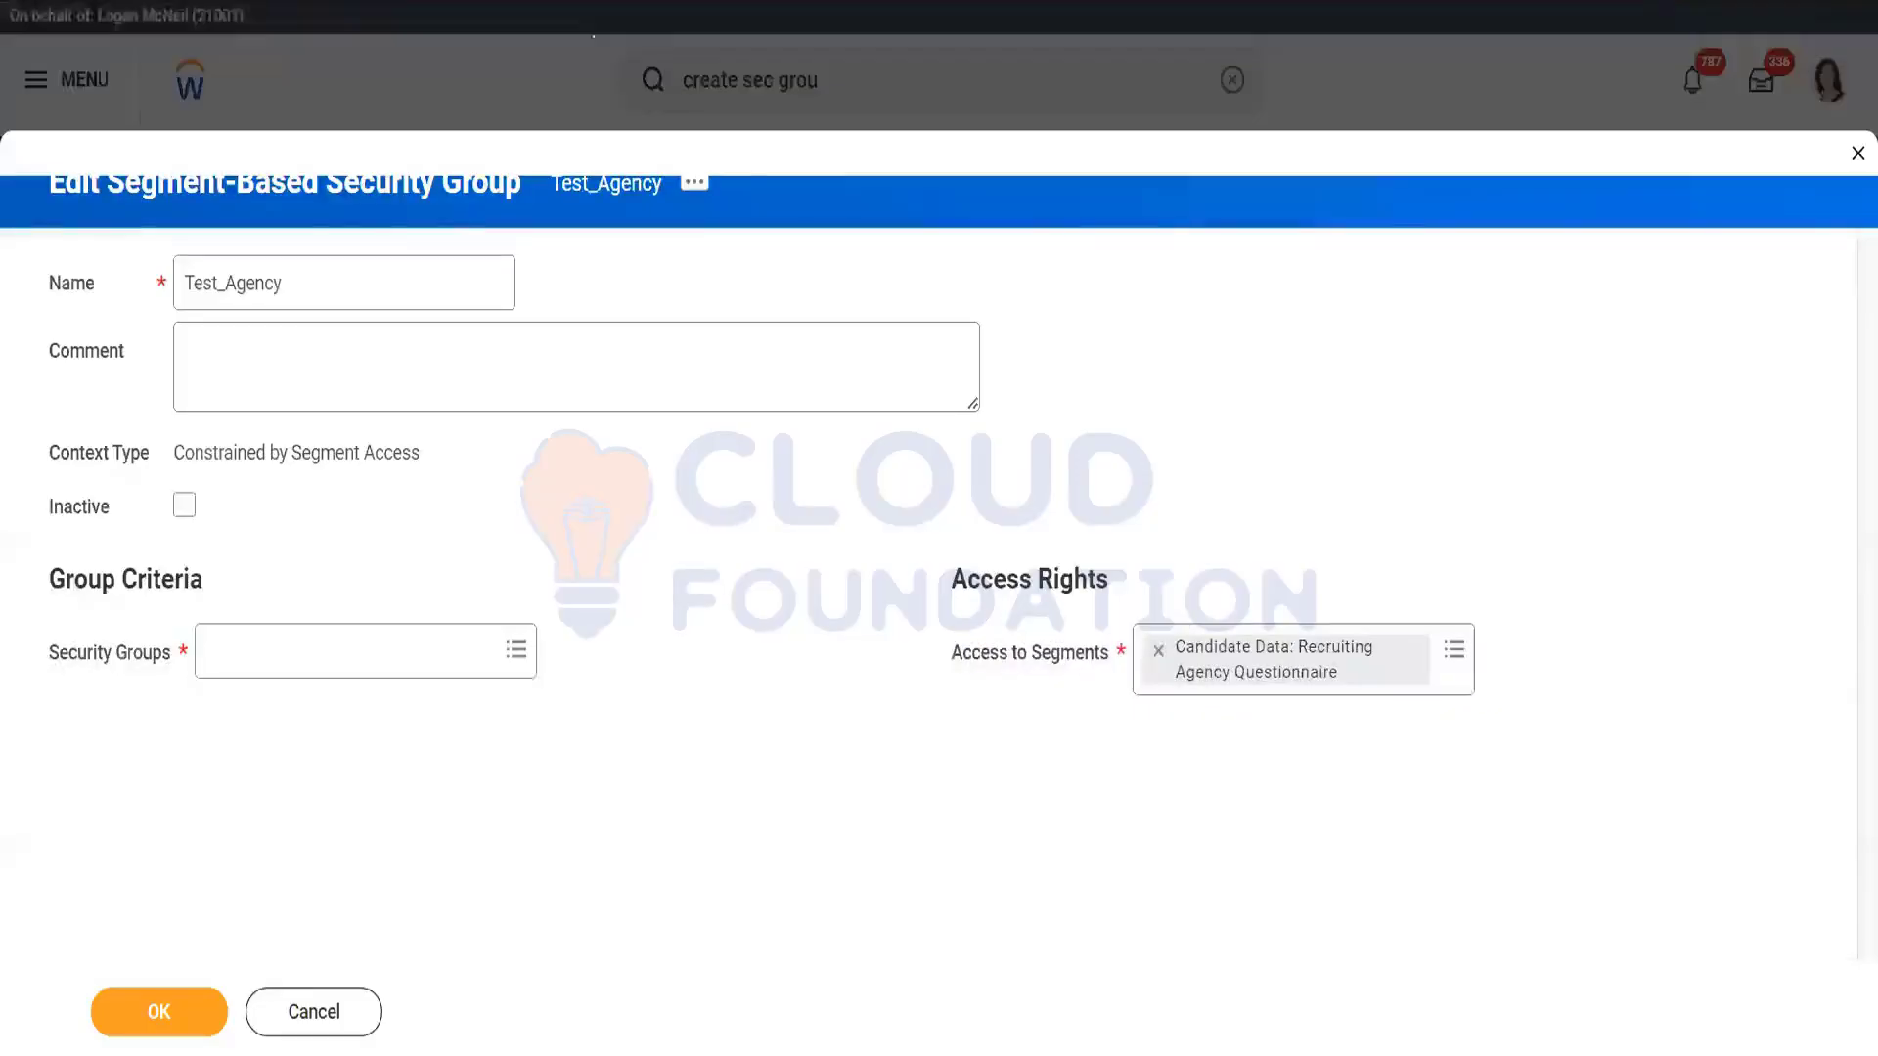
Step: Discard the unsaved Test_Agency group edits, clear the search box, and open the Job Requisition Workspace
left_click(342, 1017)
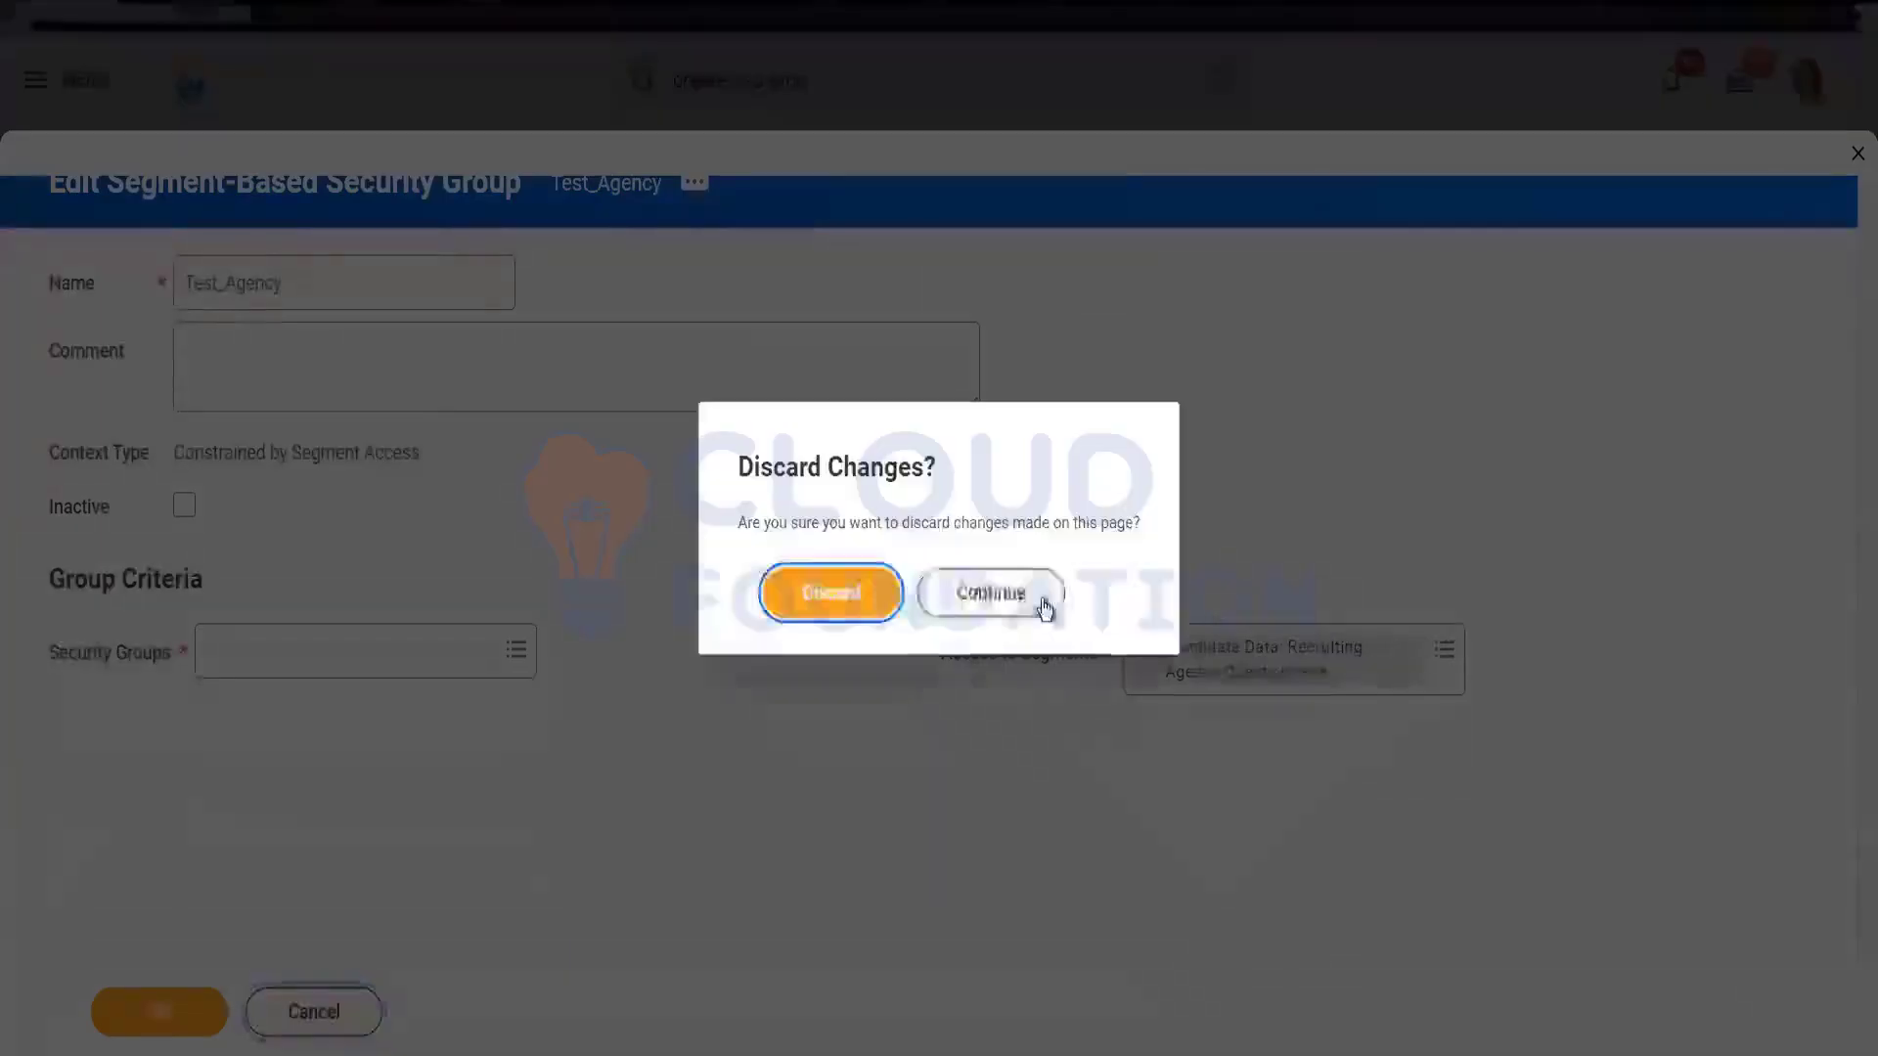
left_click(832, 591)
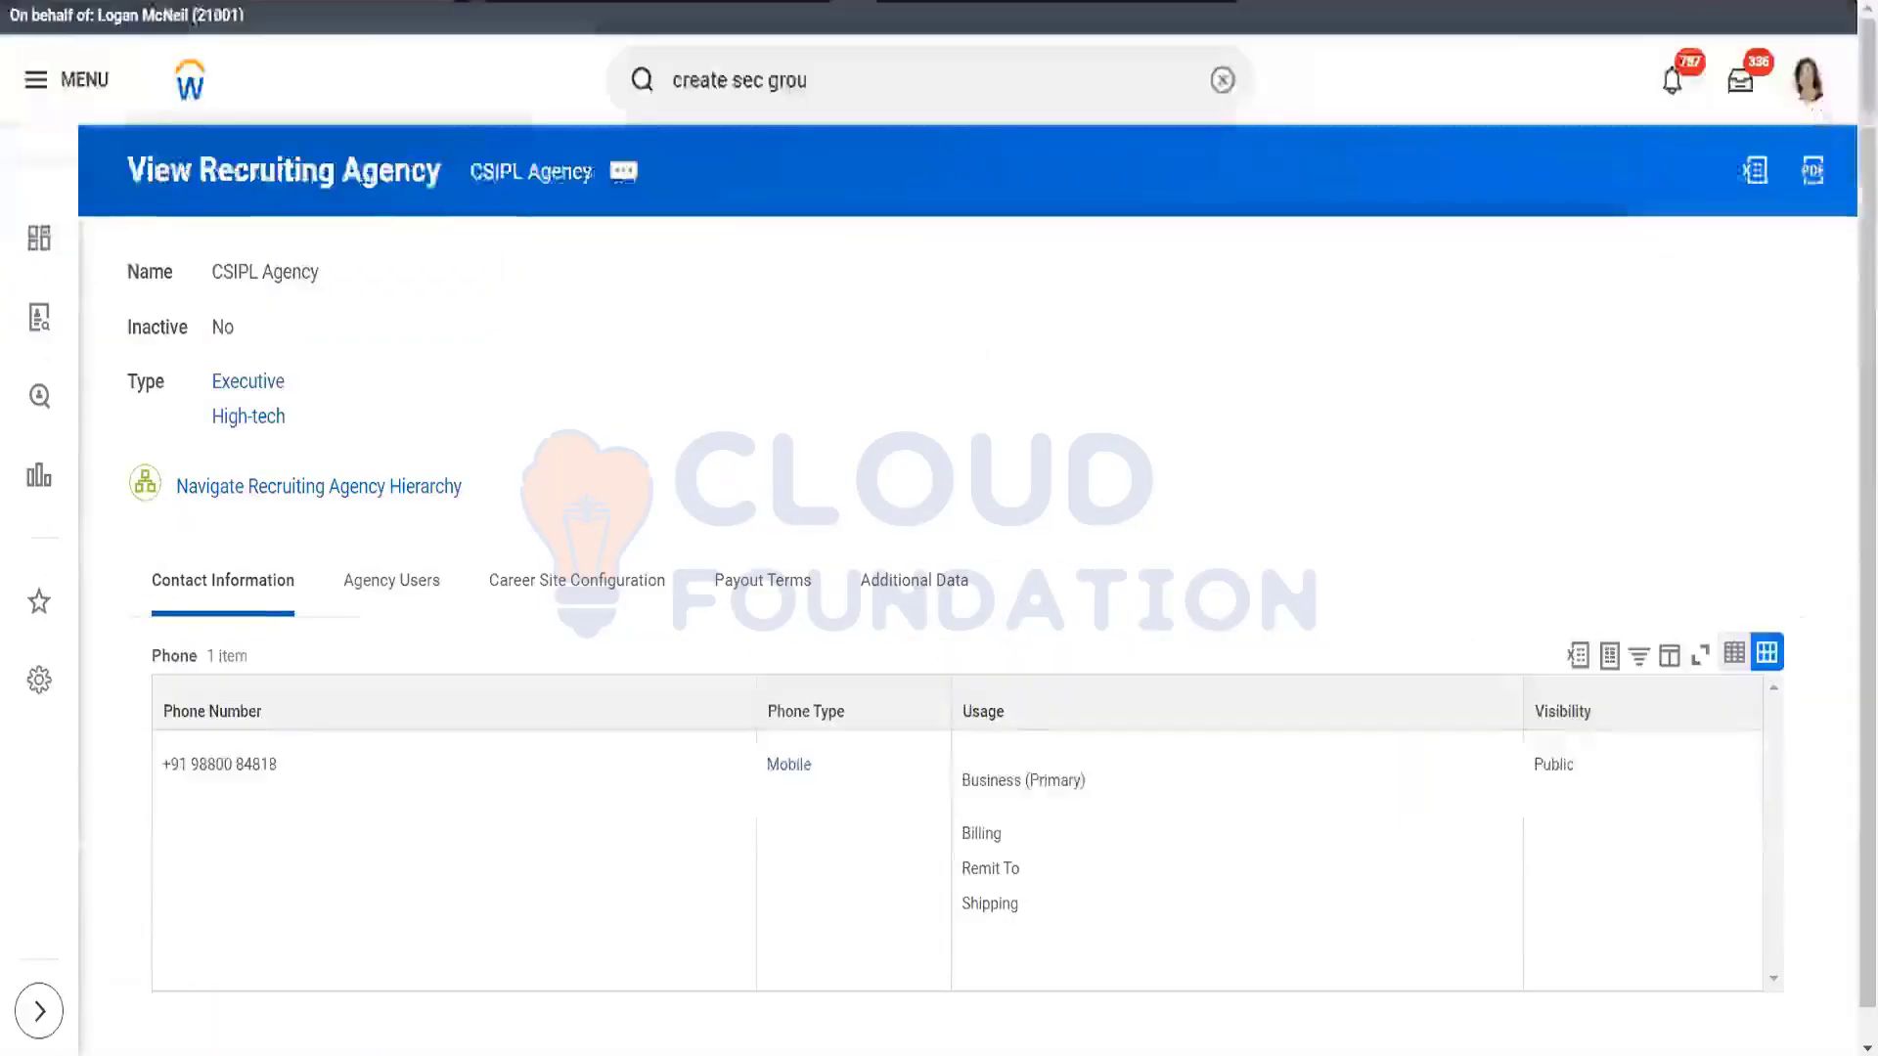
left_click(904, 93)
double_click(904, 93)
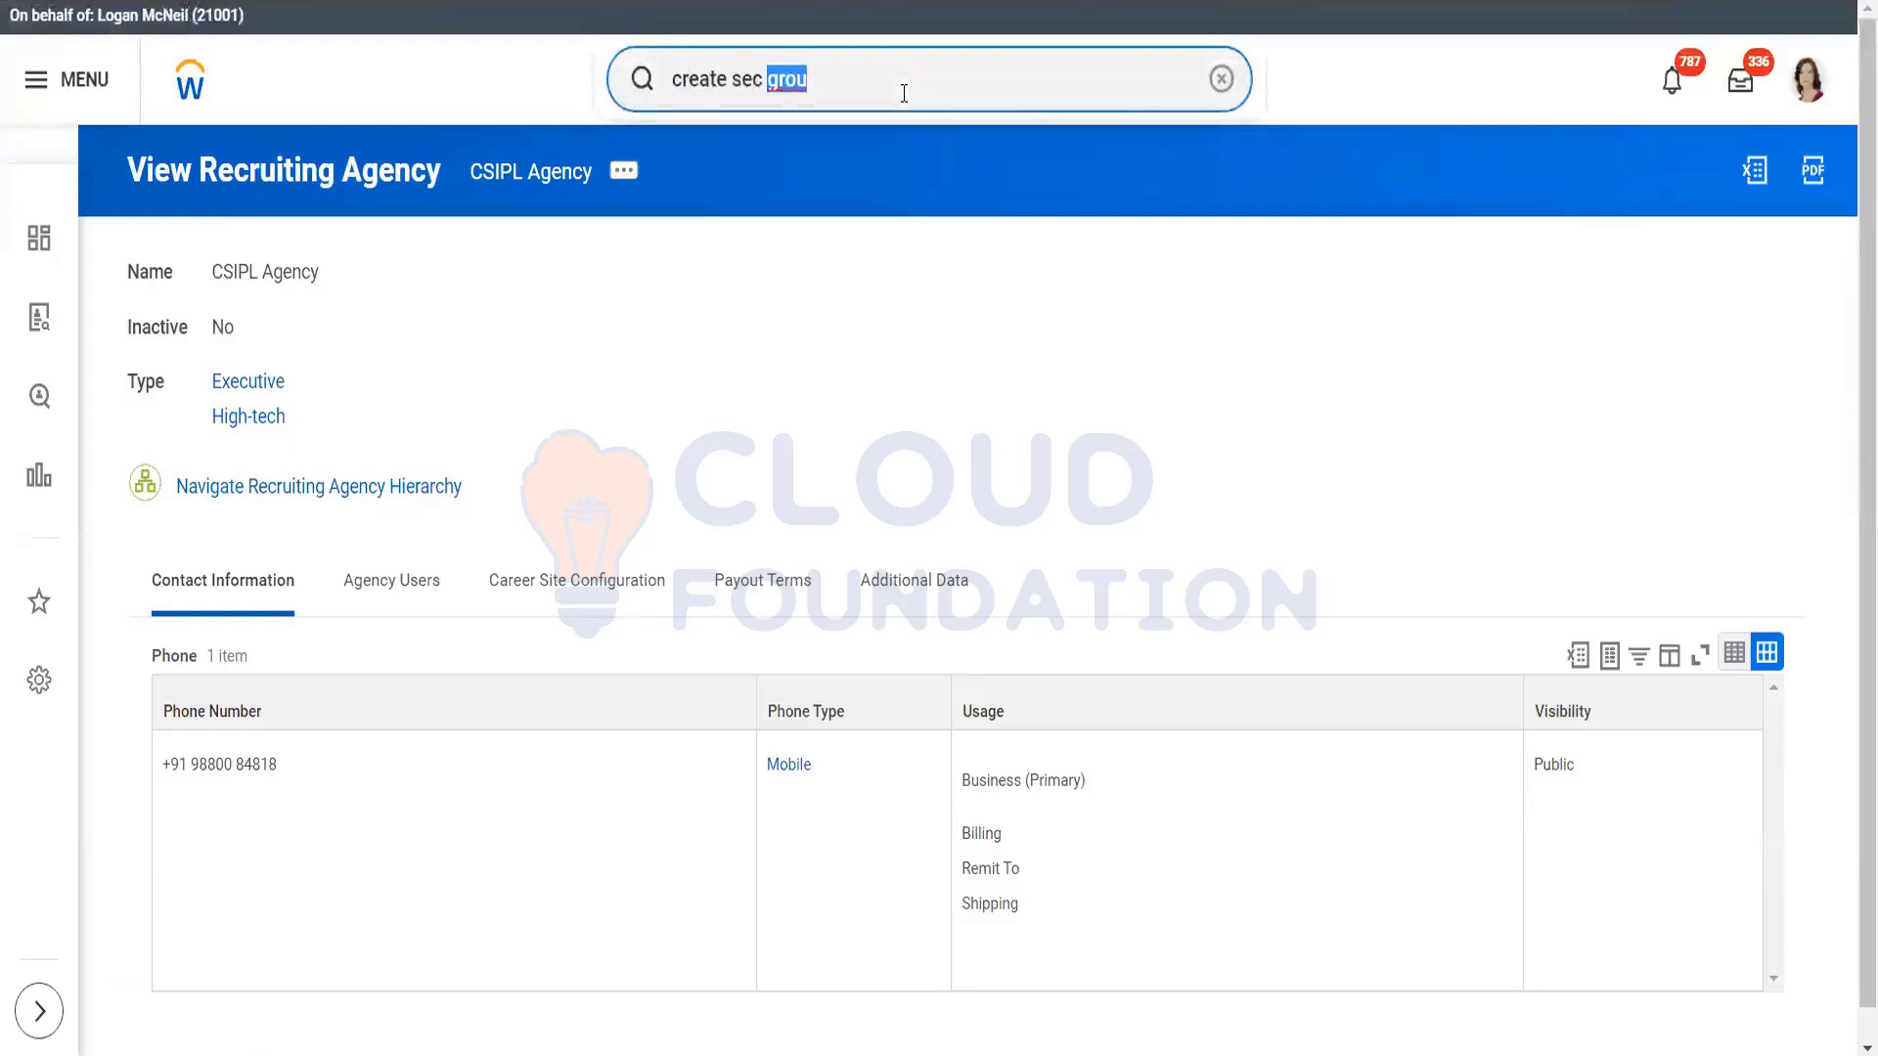
key("ctrl+a")
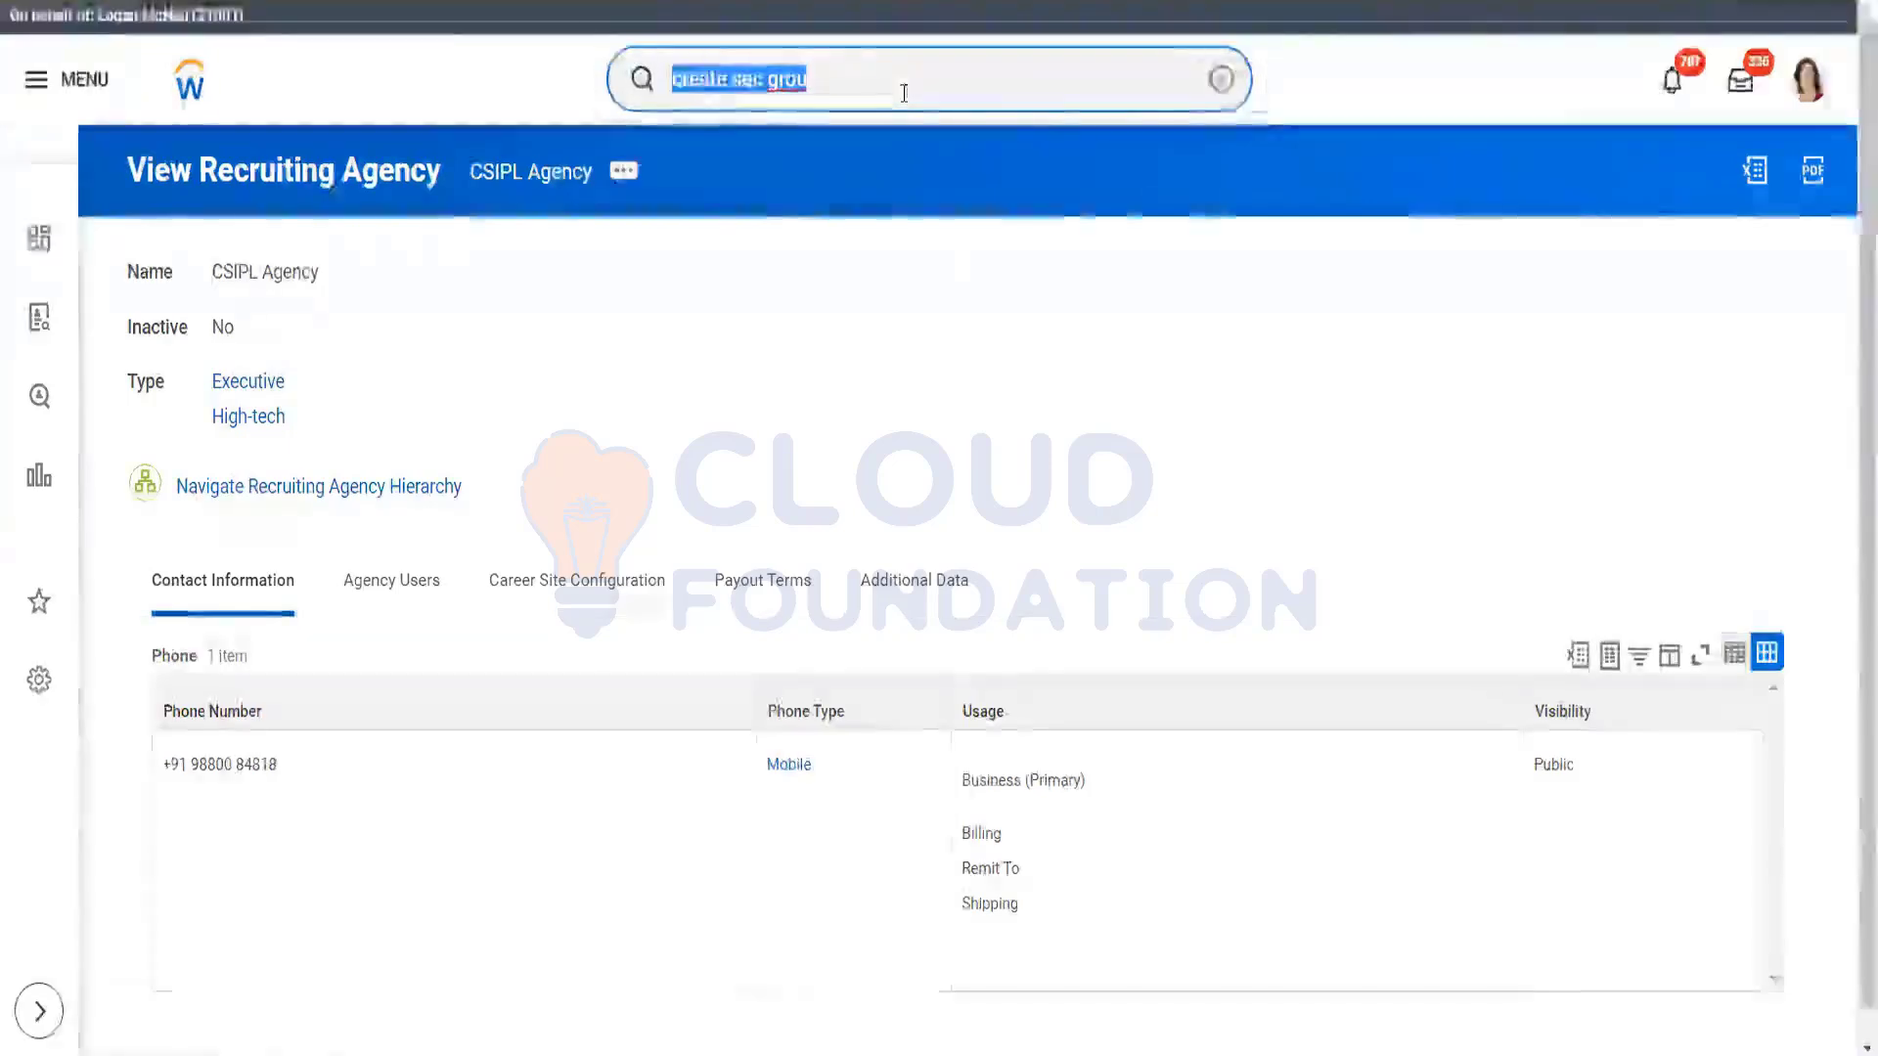
key("BackSpace")
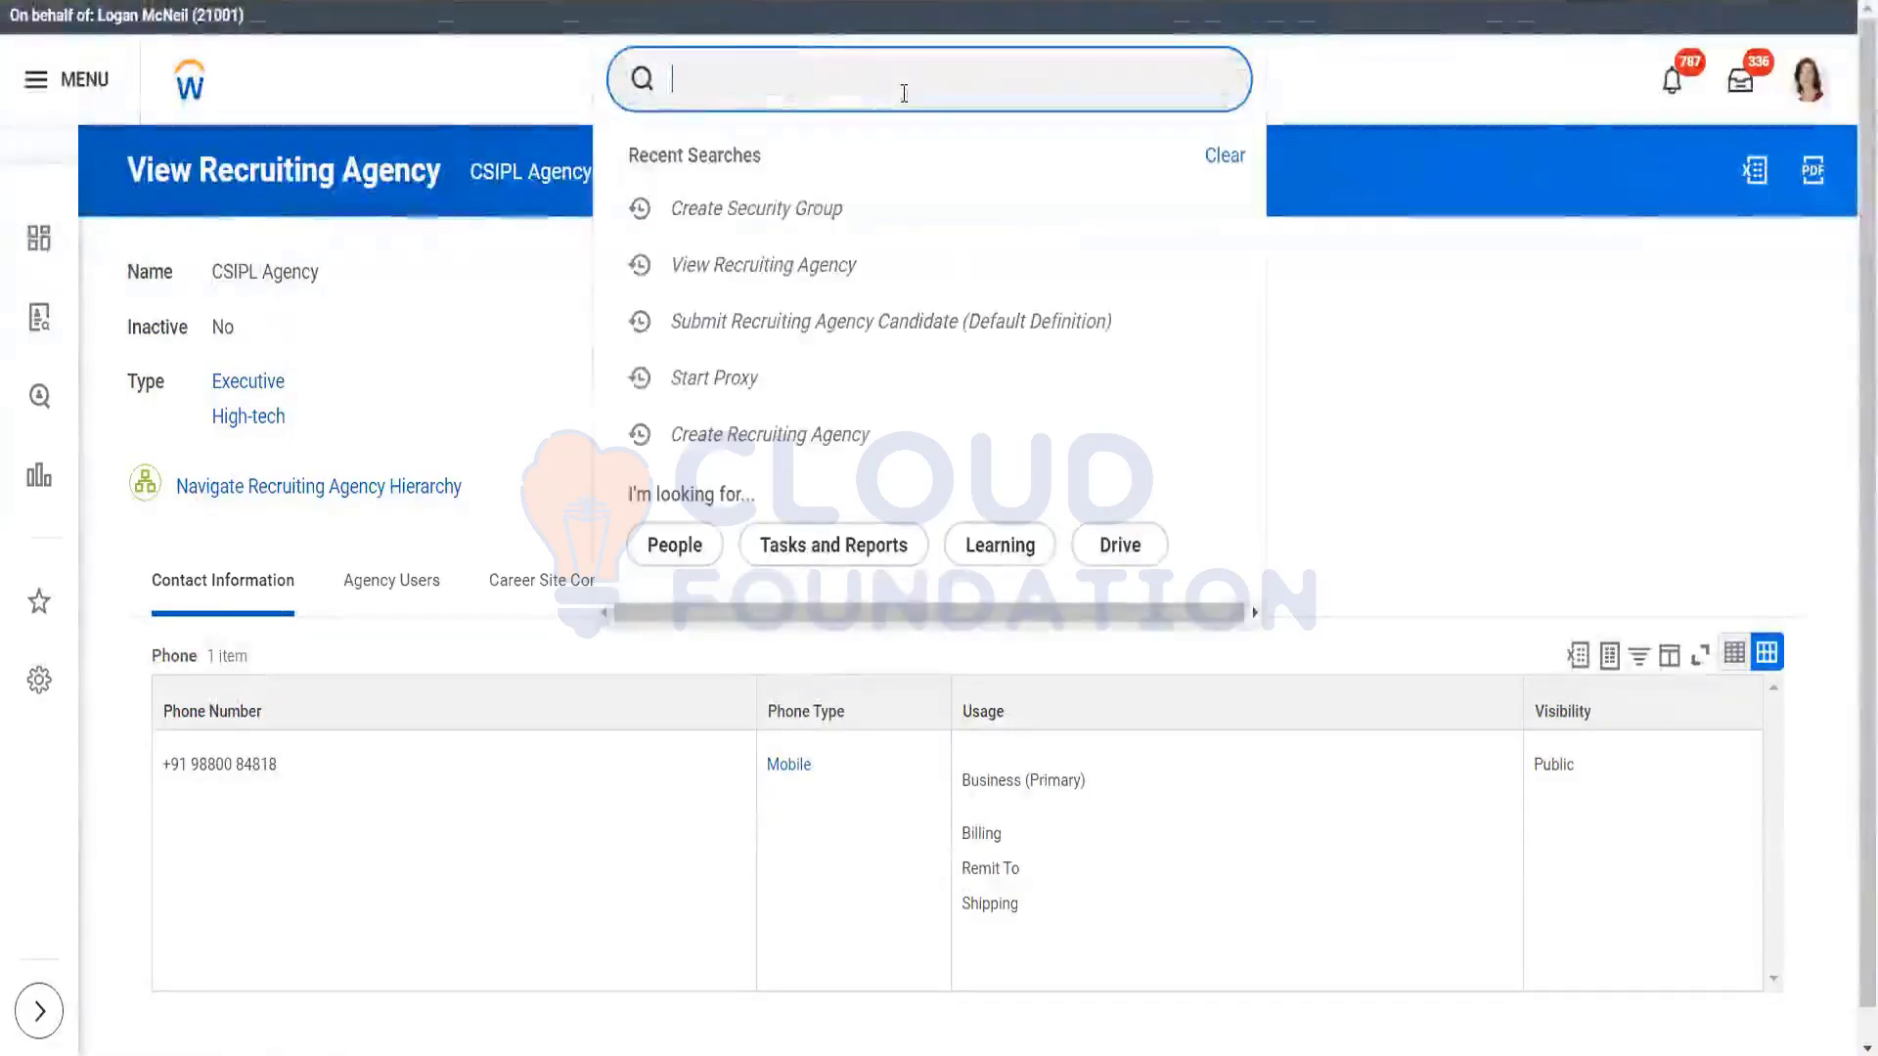
left_click(32, 320)
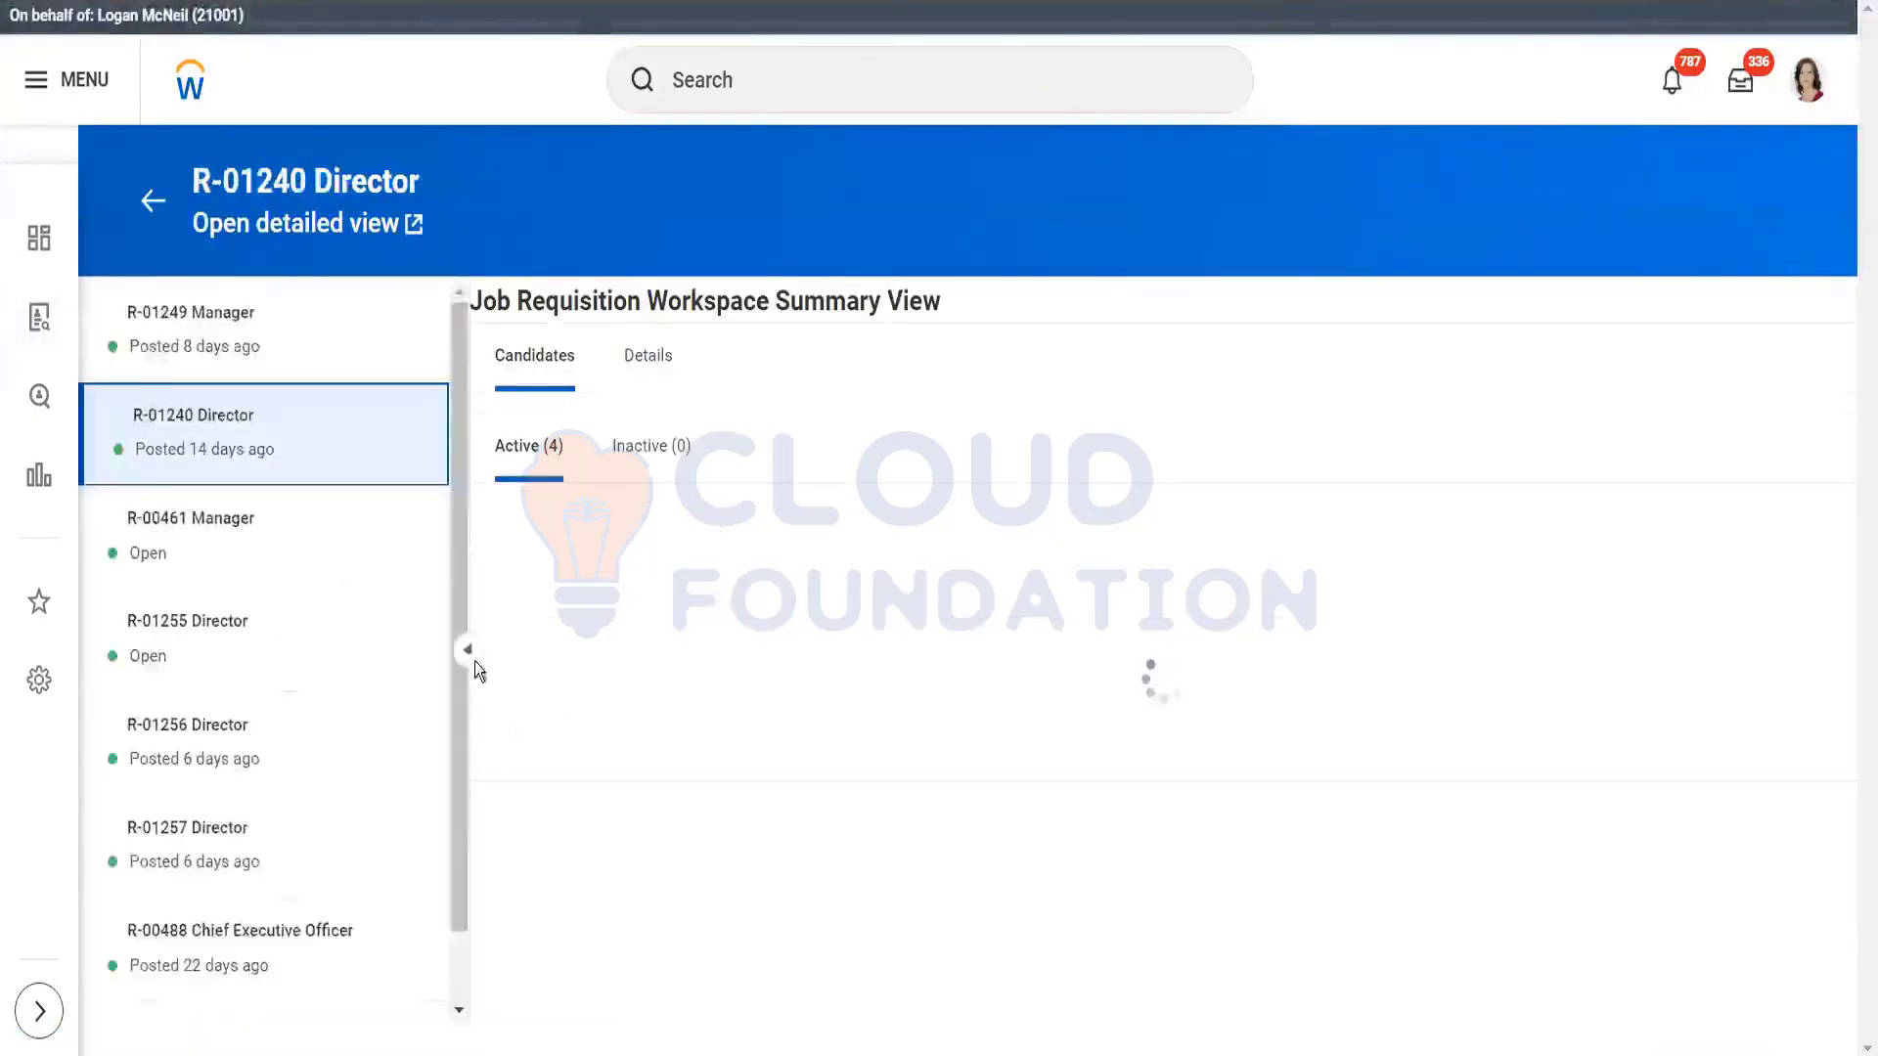
Step: Select requisition R-01257 Director and open its full requisition page from the Details tab
left_click_drag(460, 704, 448, 779)
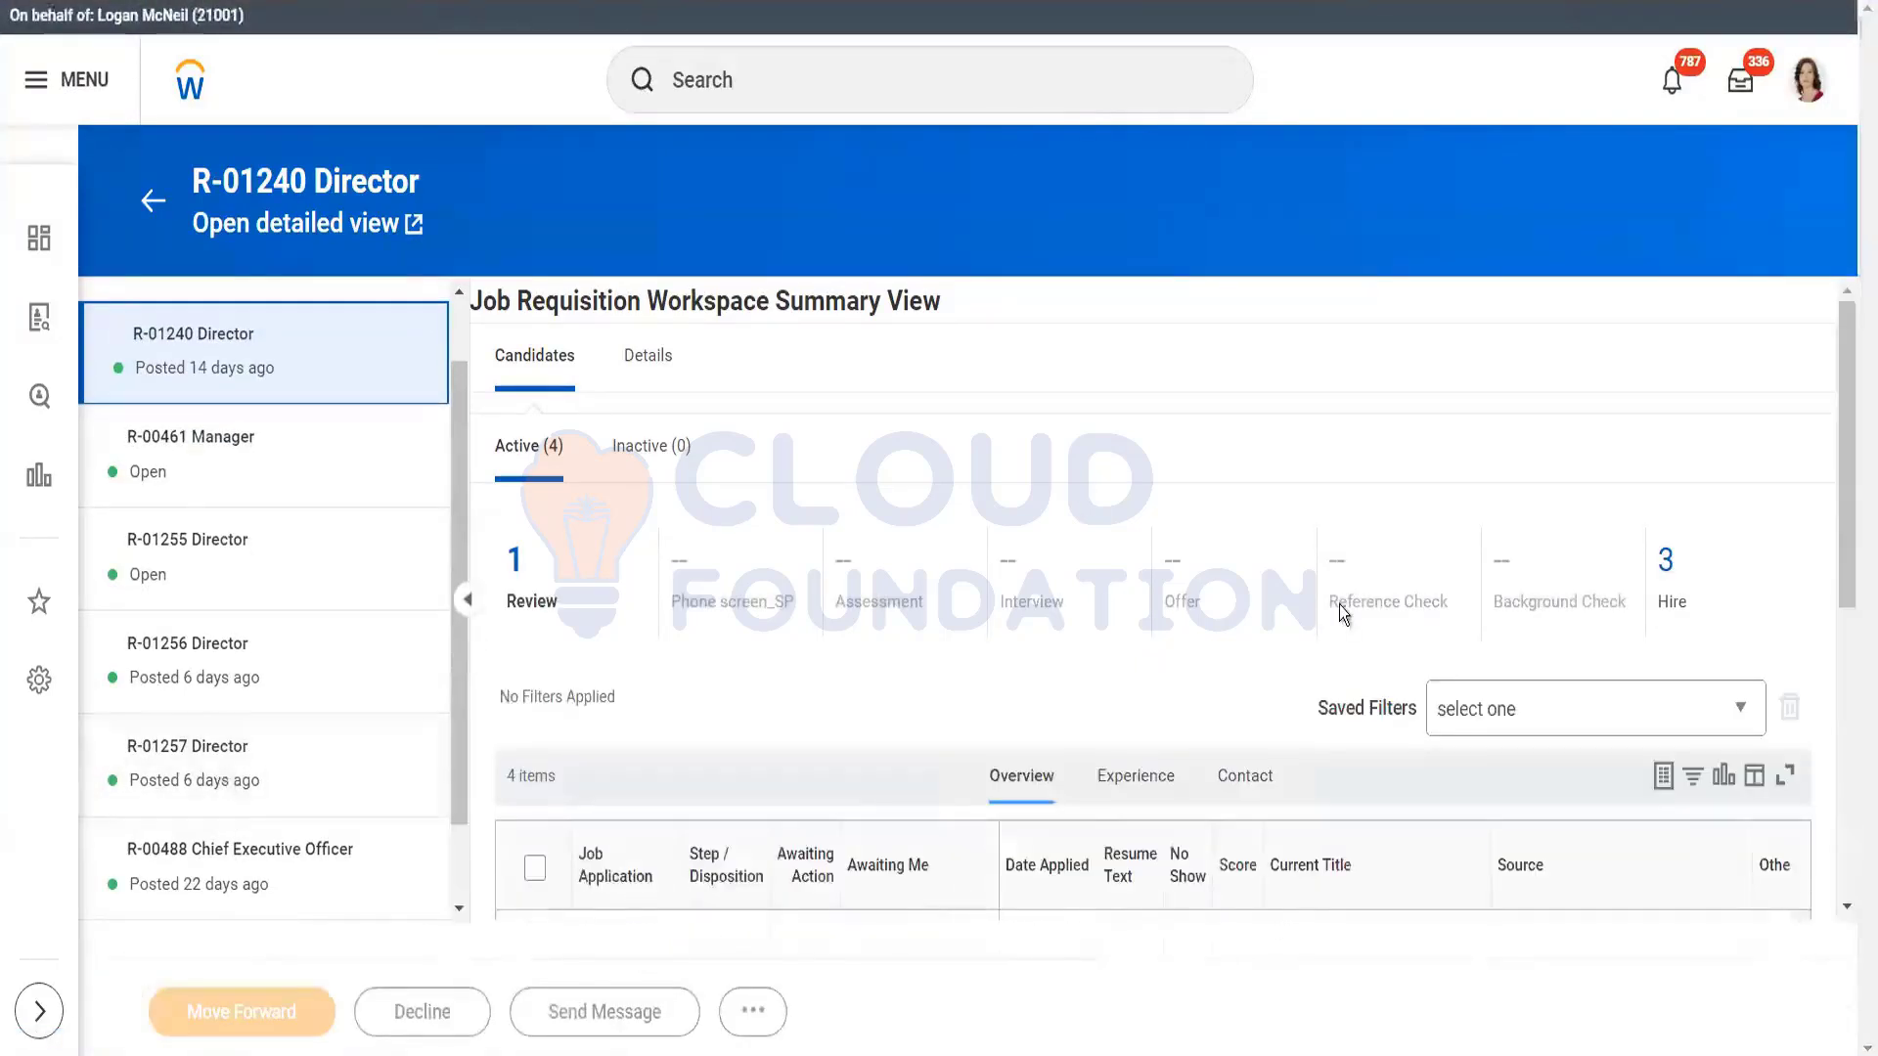
left_click(198, 769)
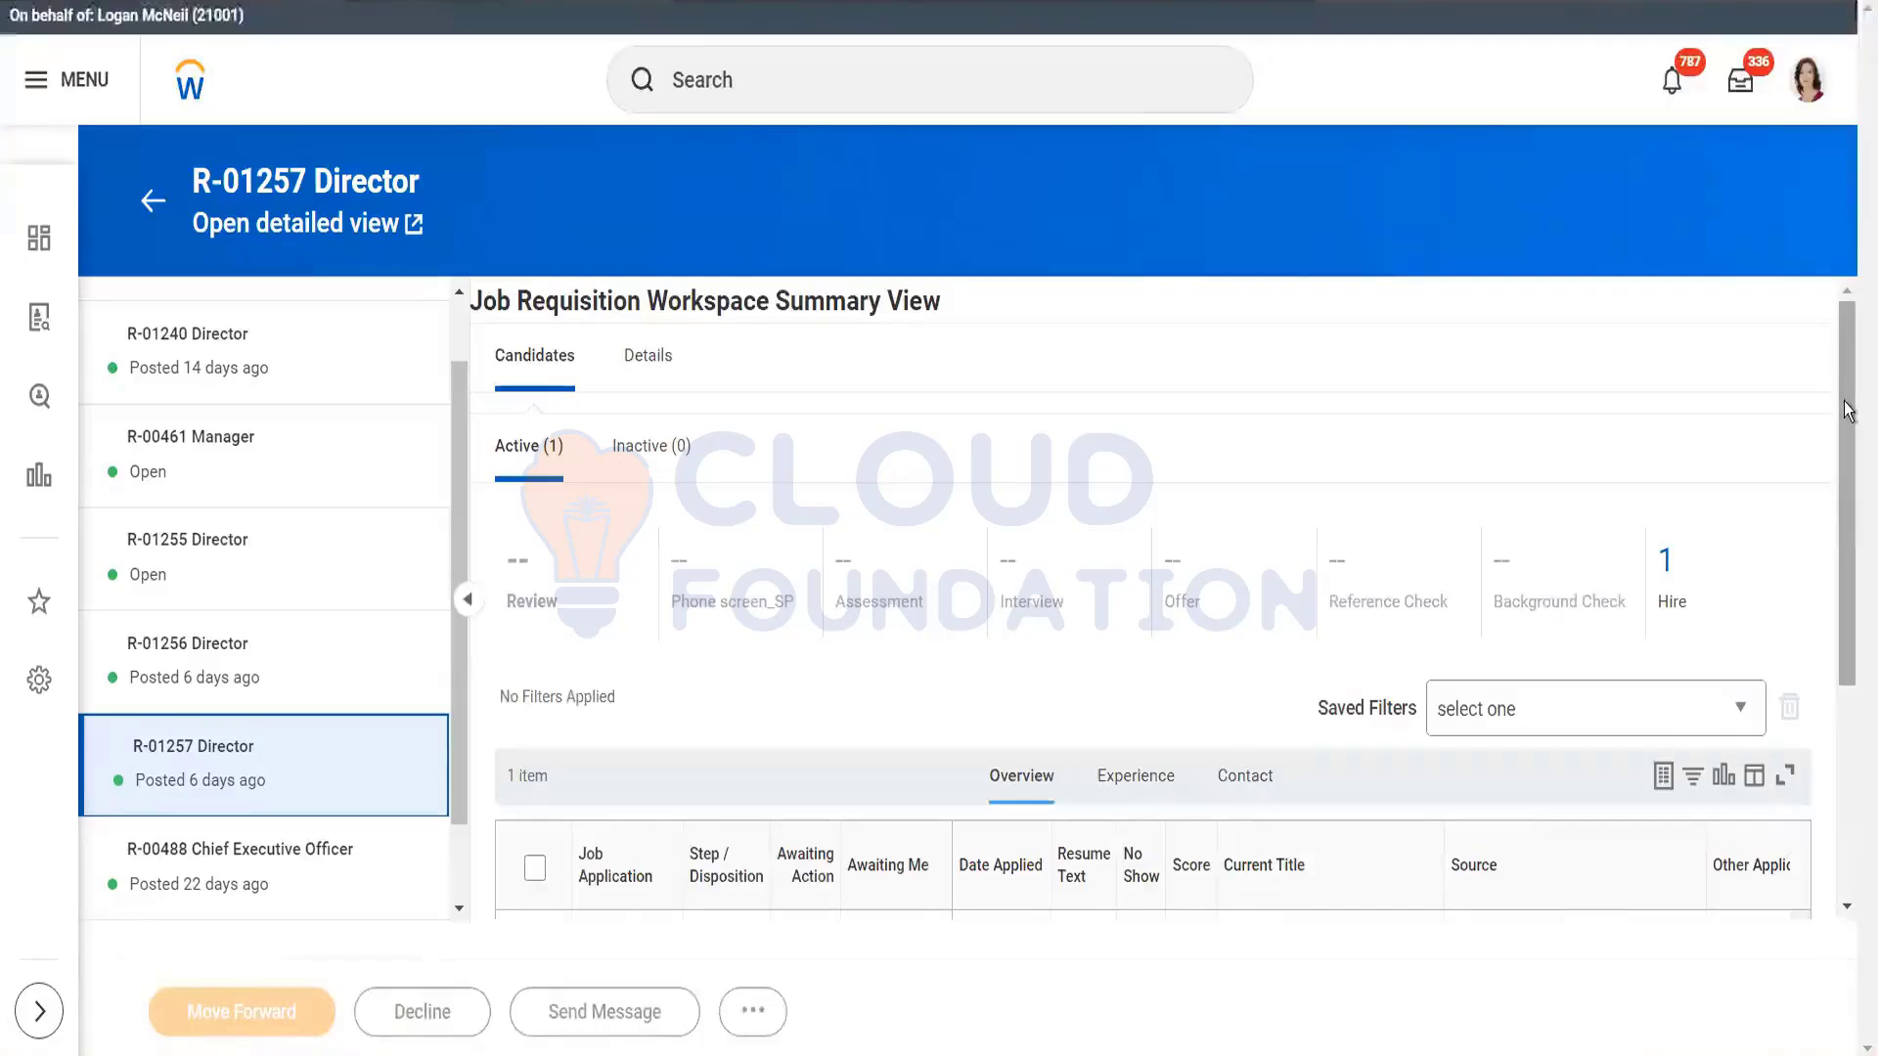
scroll(1847, 409, "down", 2)
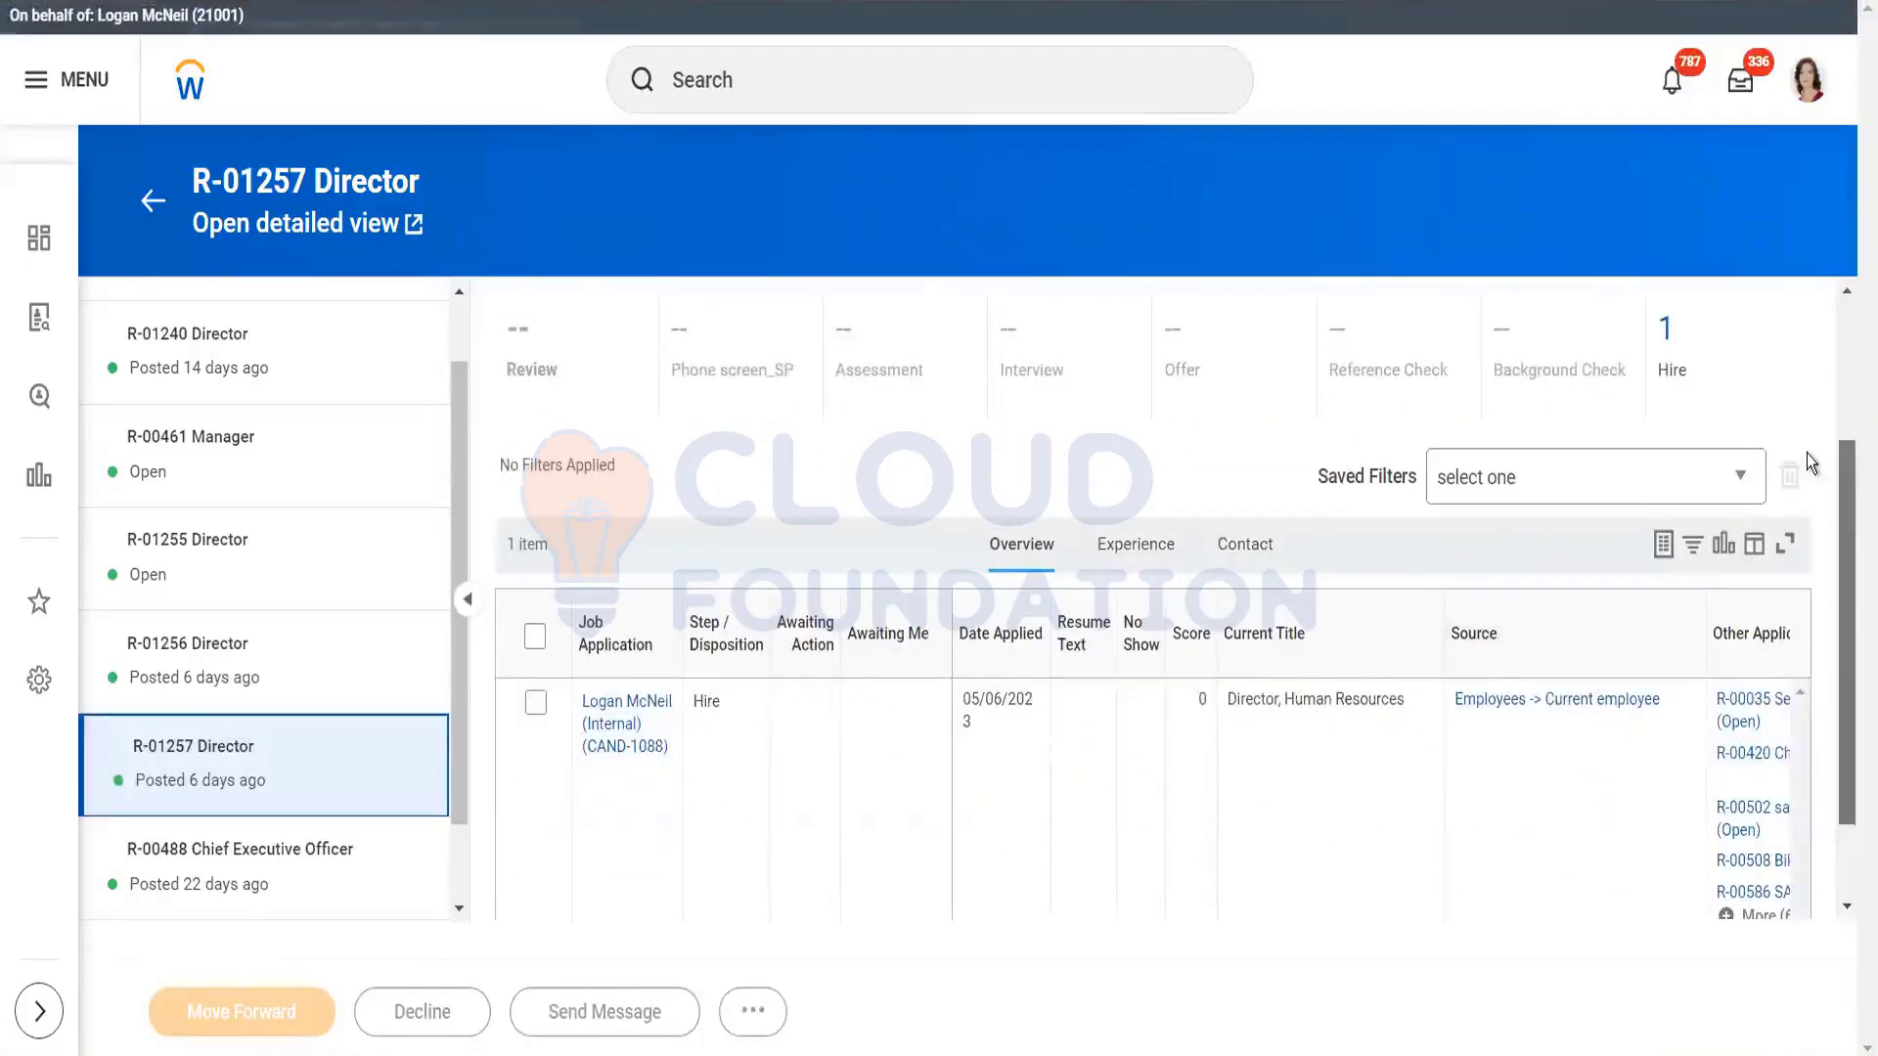
scroll(1811, 464, "up", 2)
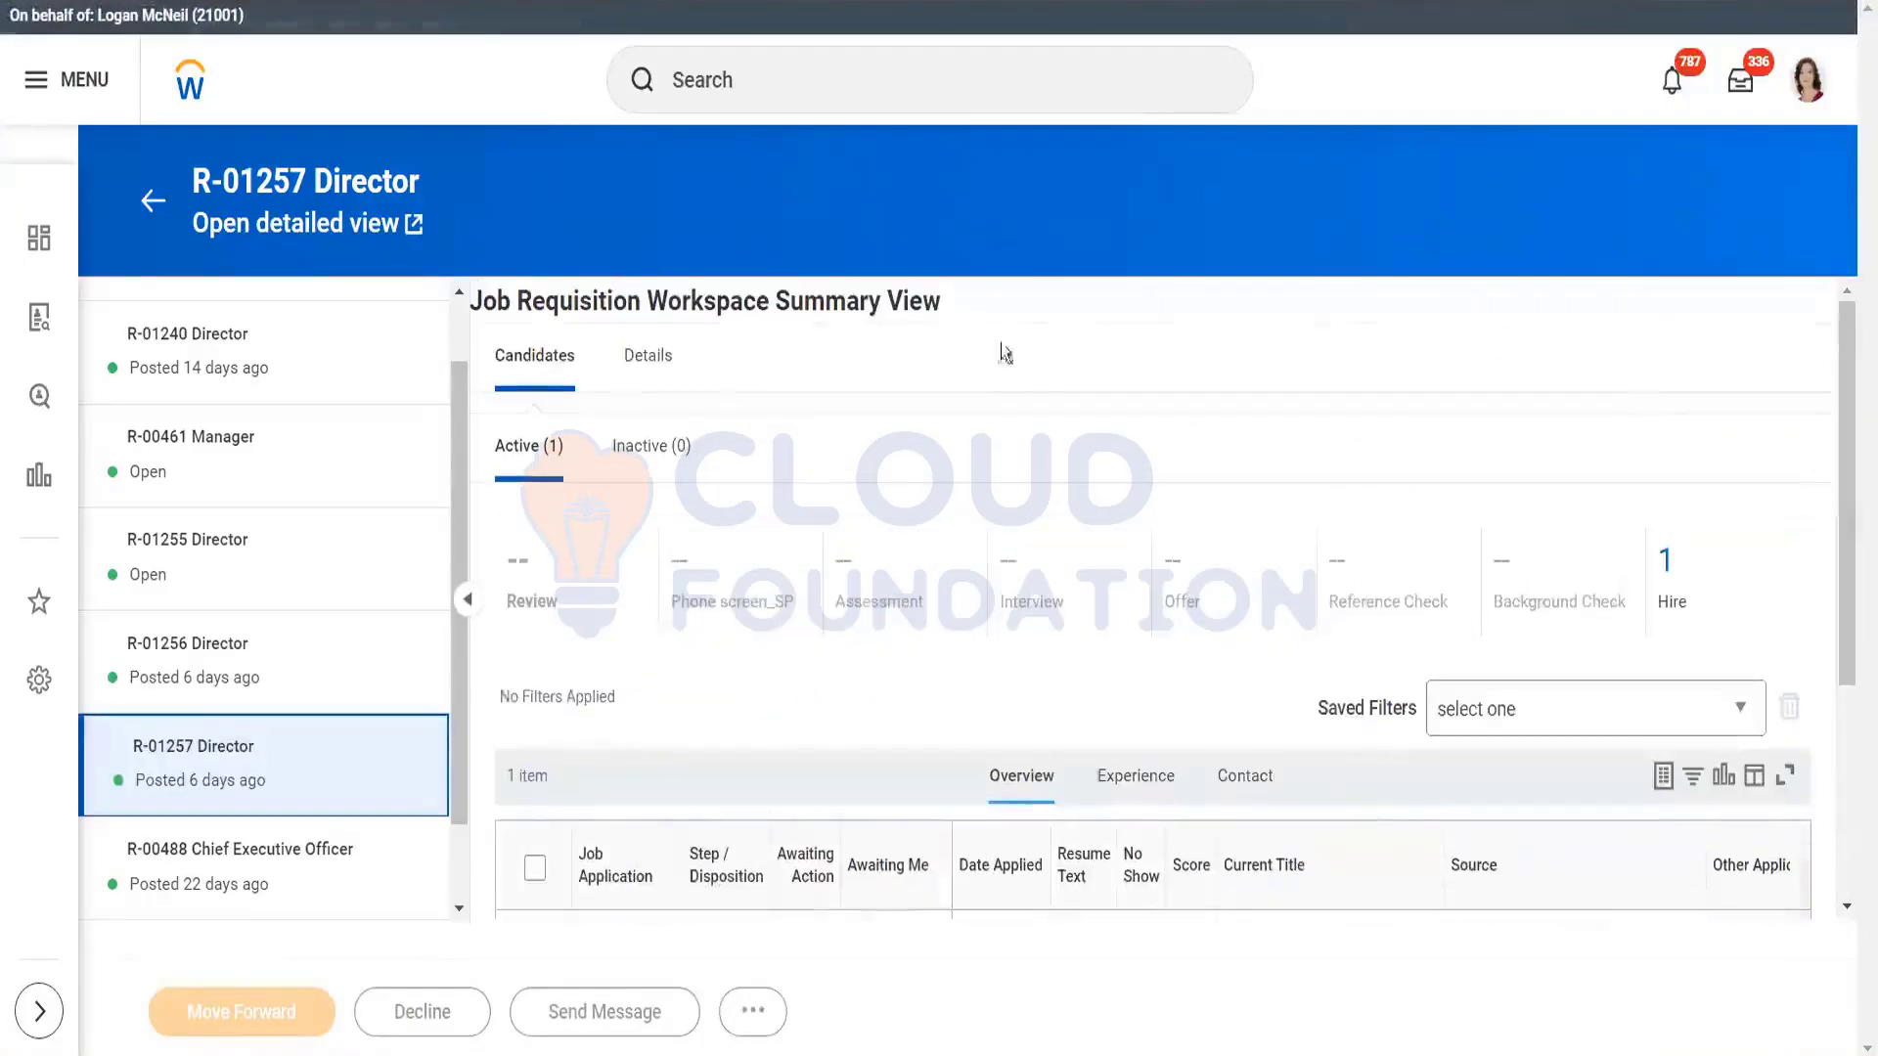
left_click(653, 357)
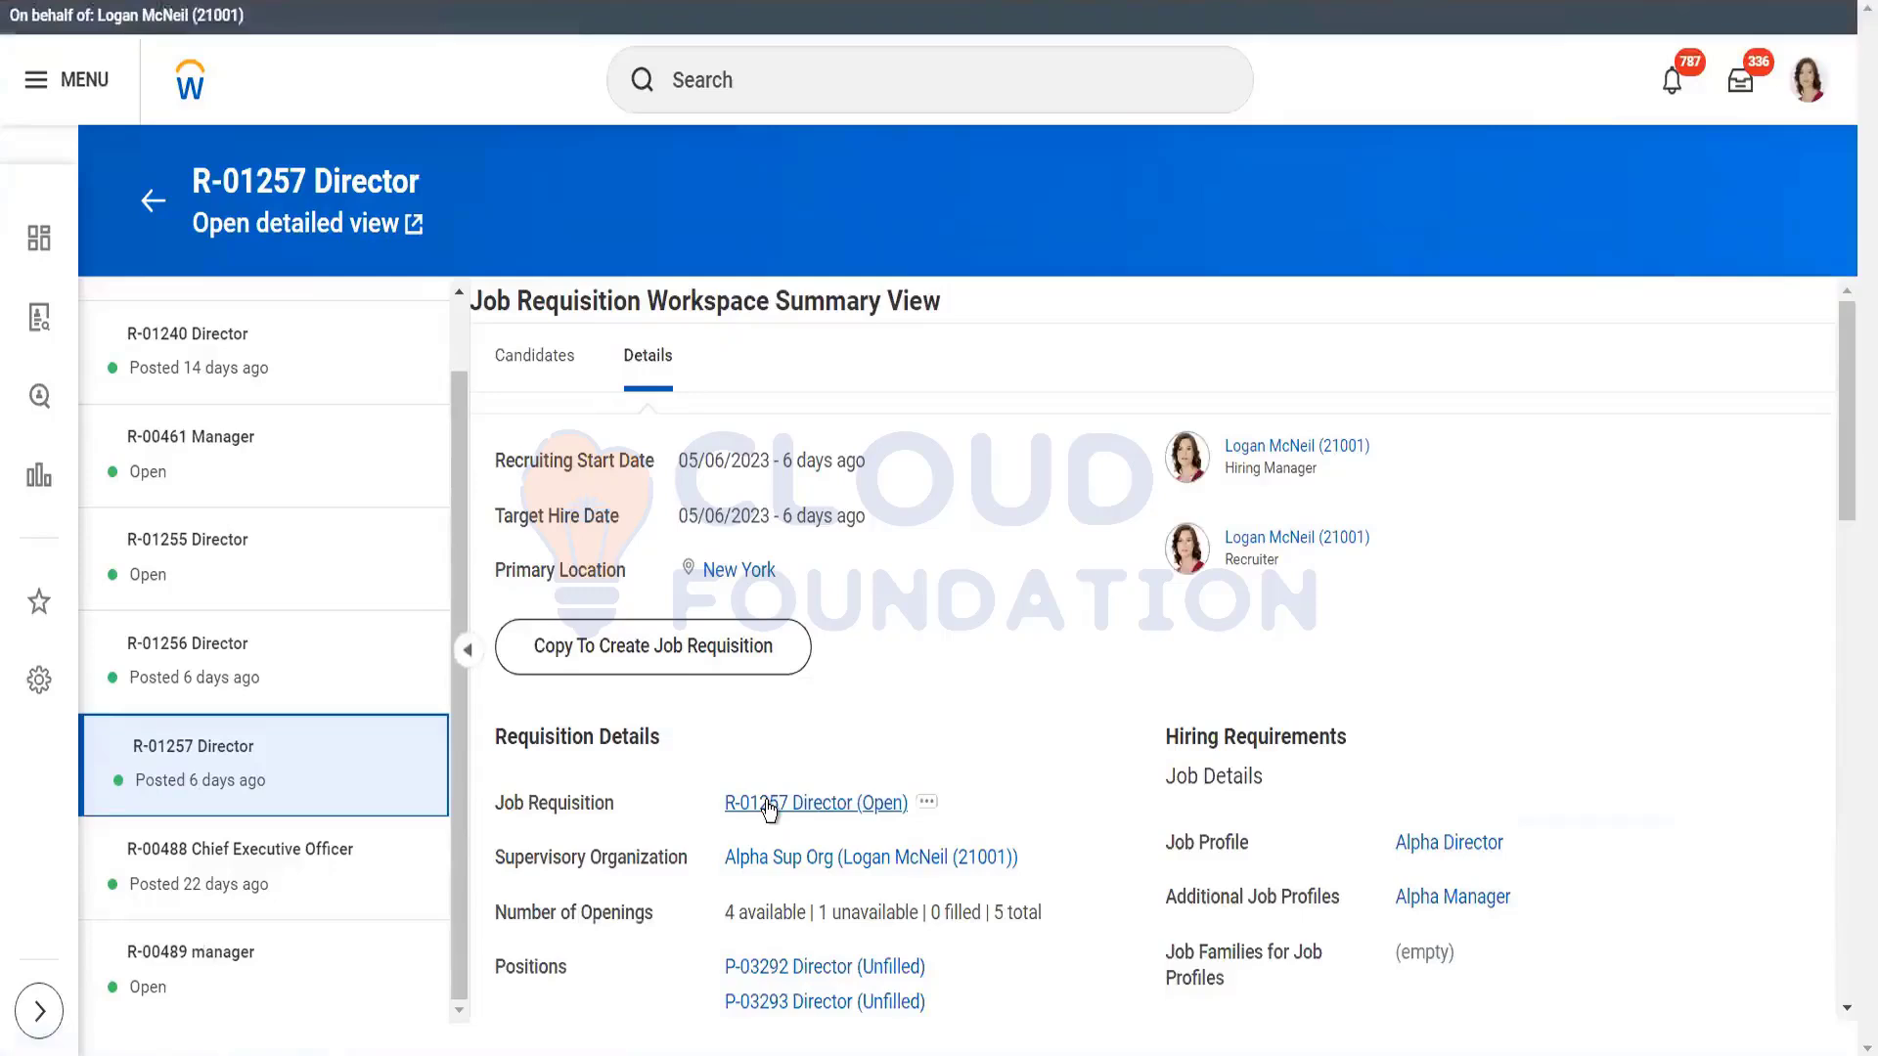
left_click(770, 804)
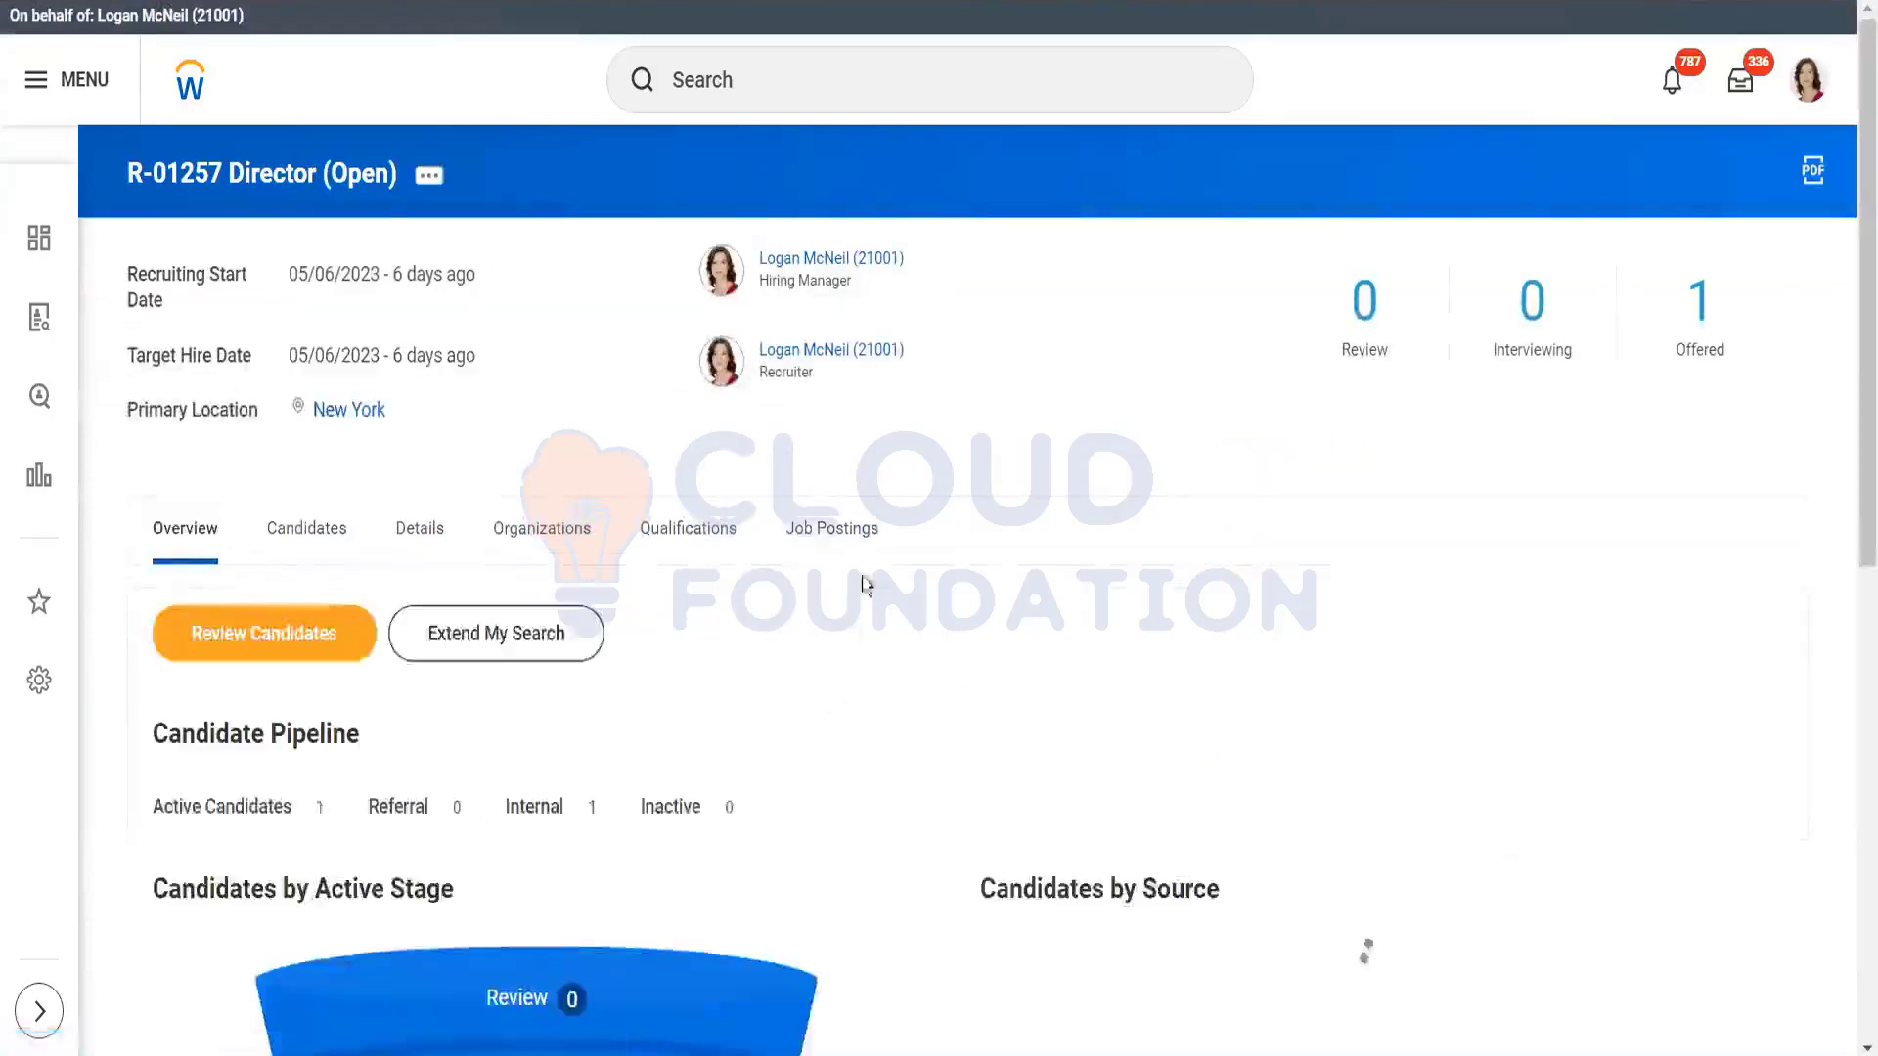
Step: Check R-01257's existing Internal posting and start a new Post Job form
left_click(837, 530)
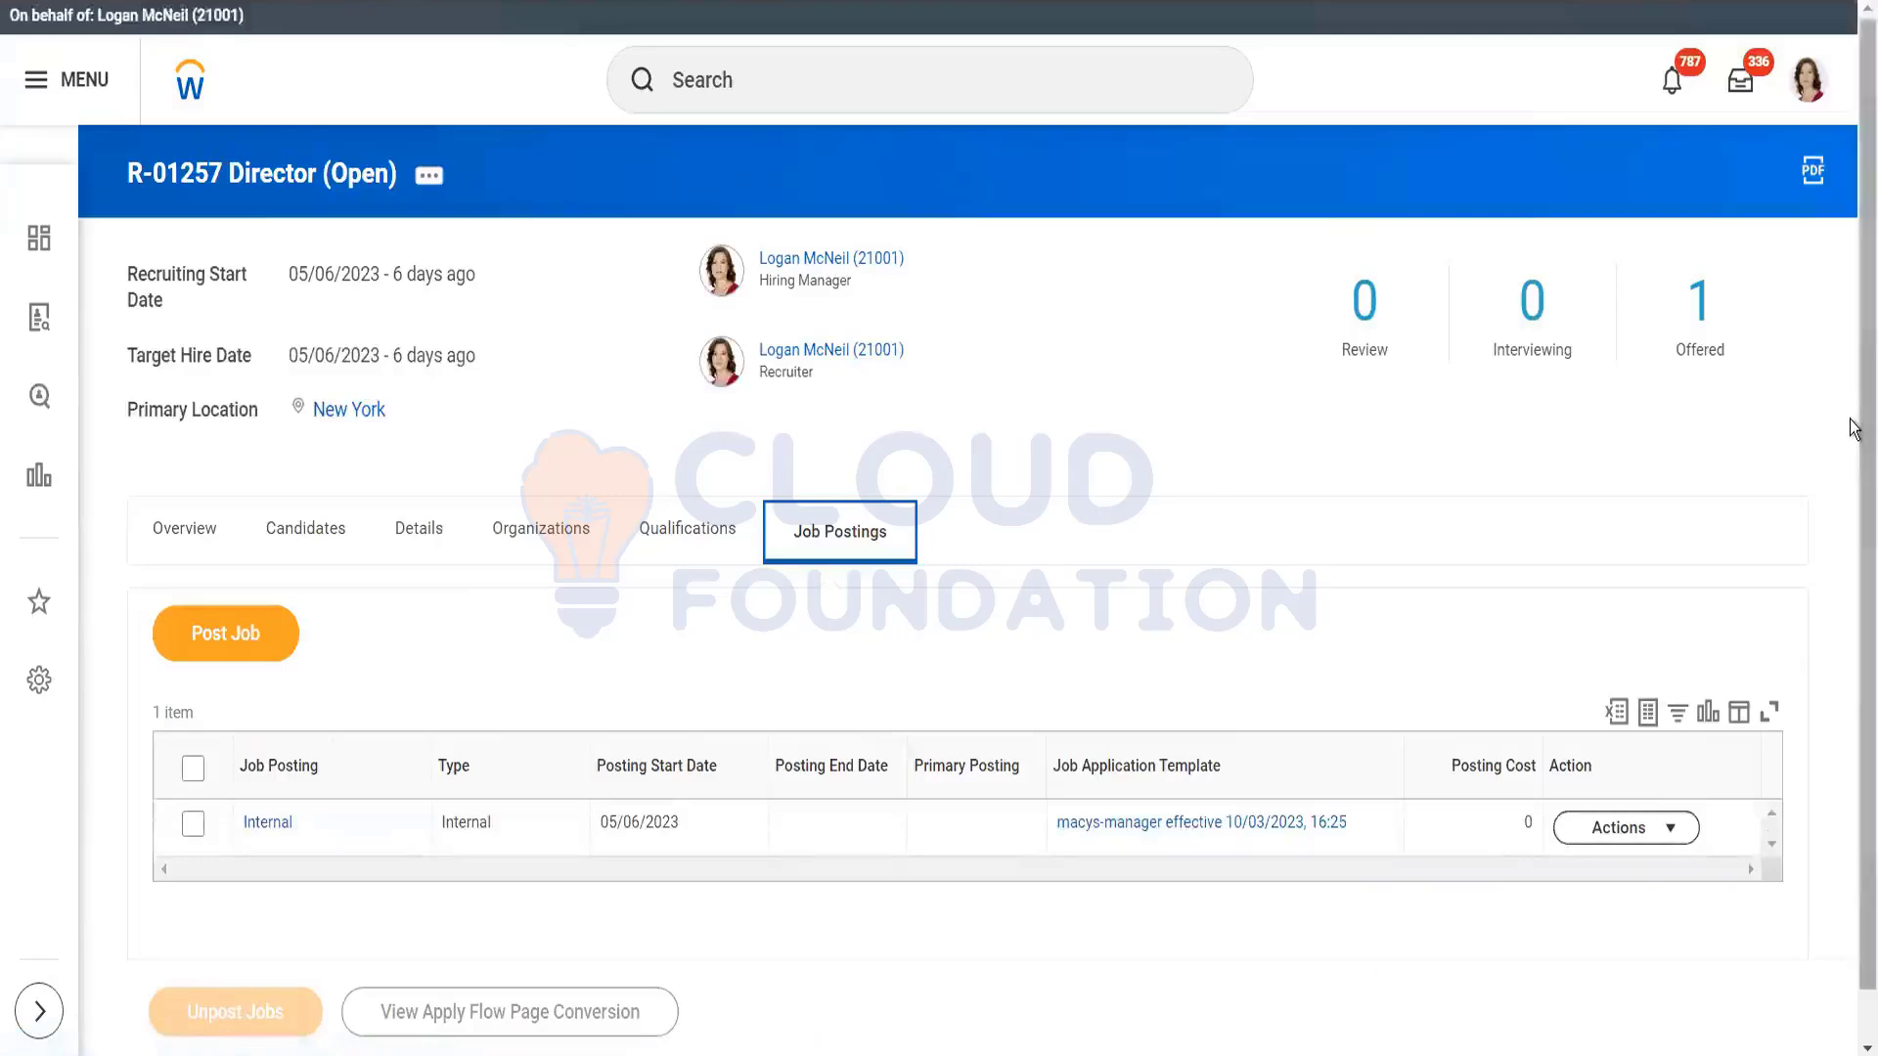
scroll(1857, 570, "down", 1)
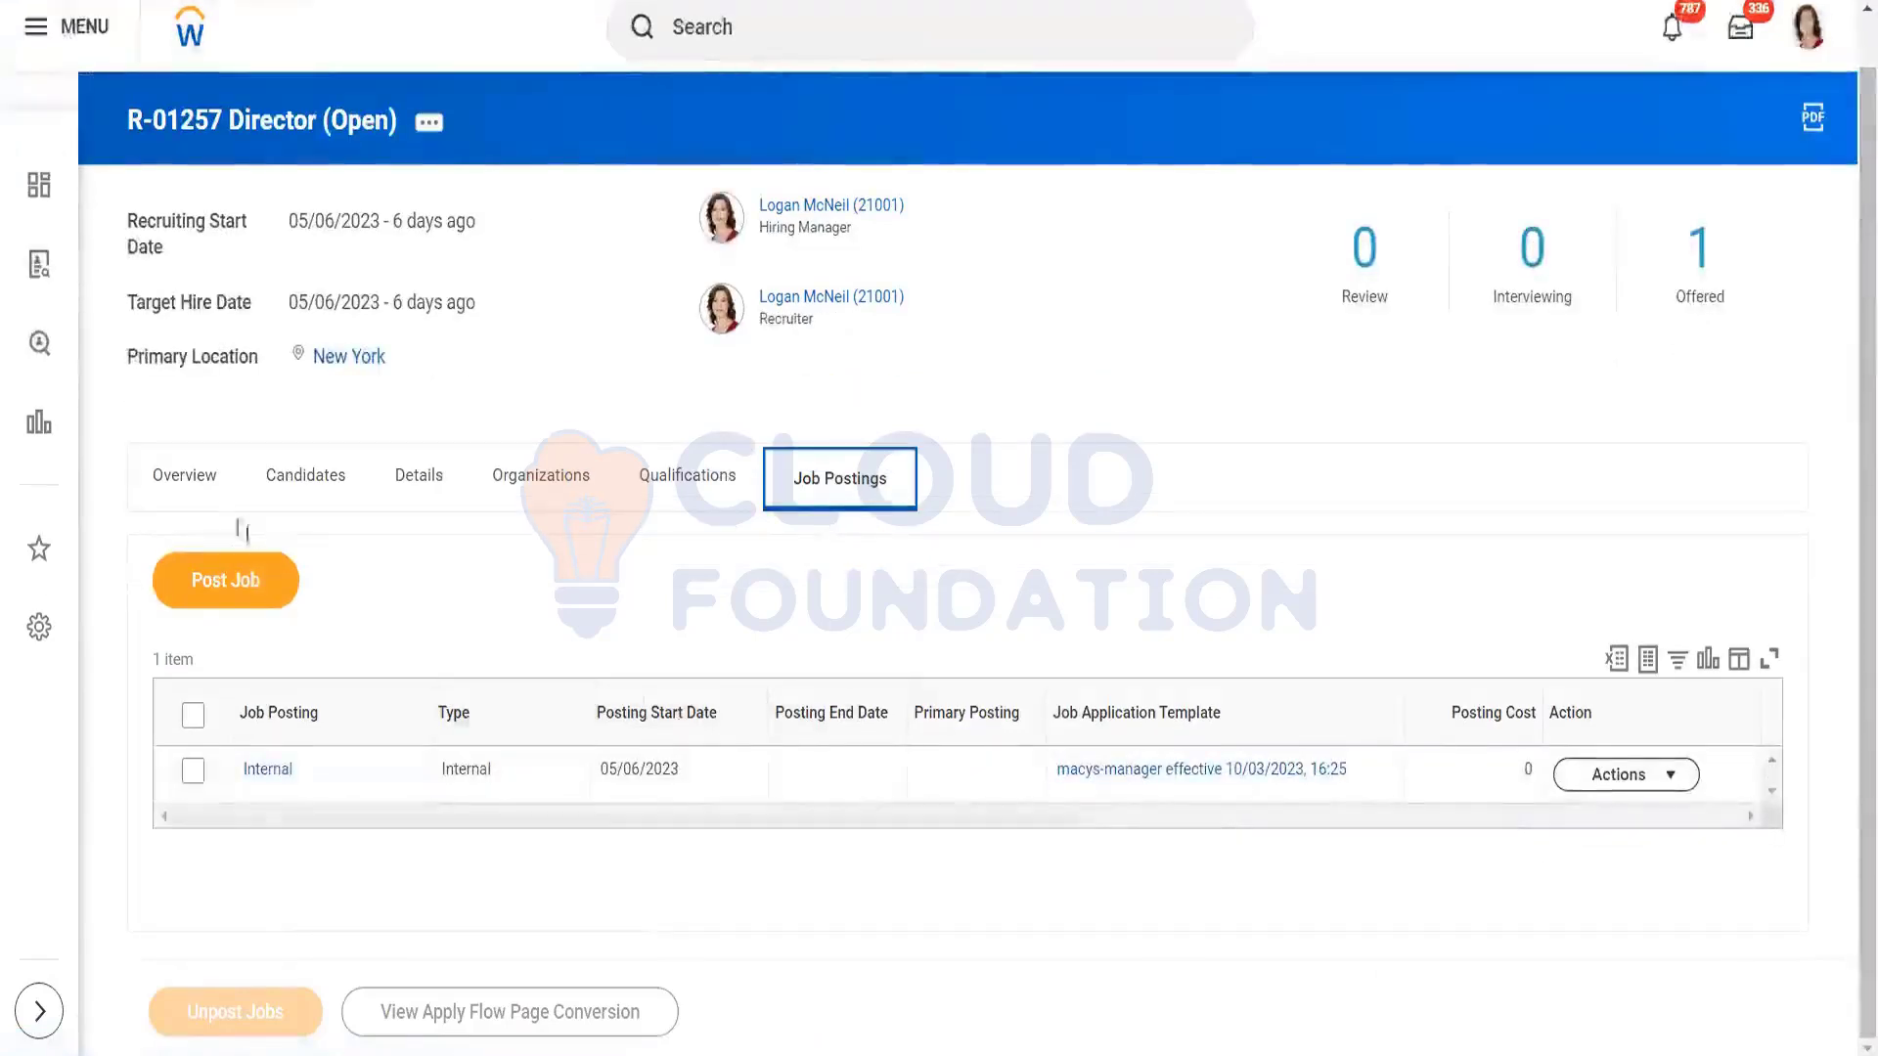
left_click(221, 593)
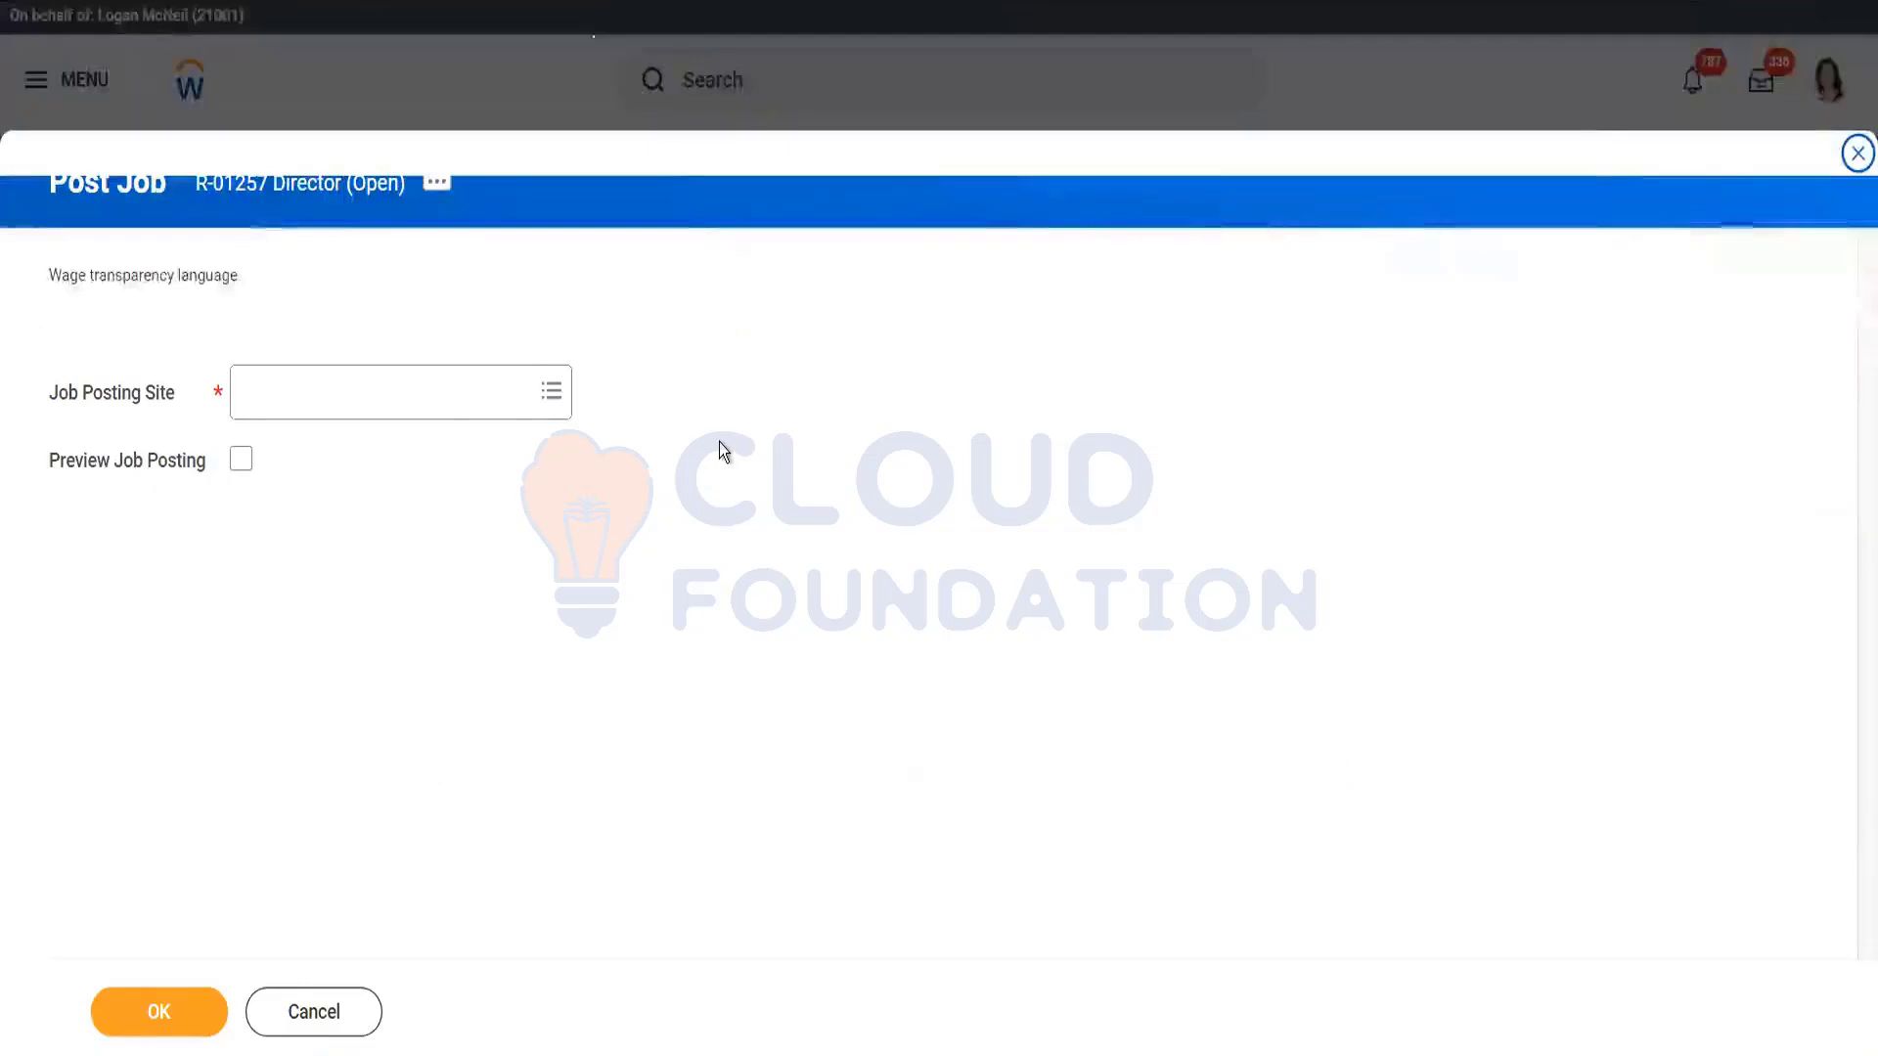
Step: Set the posting site to Agency > agency-macys, then cancel the Post Job form
left_click(430, 386)
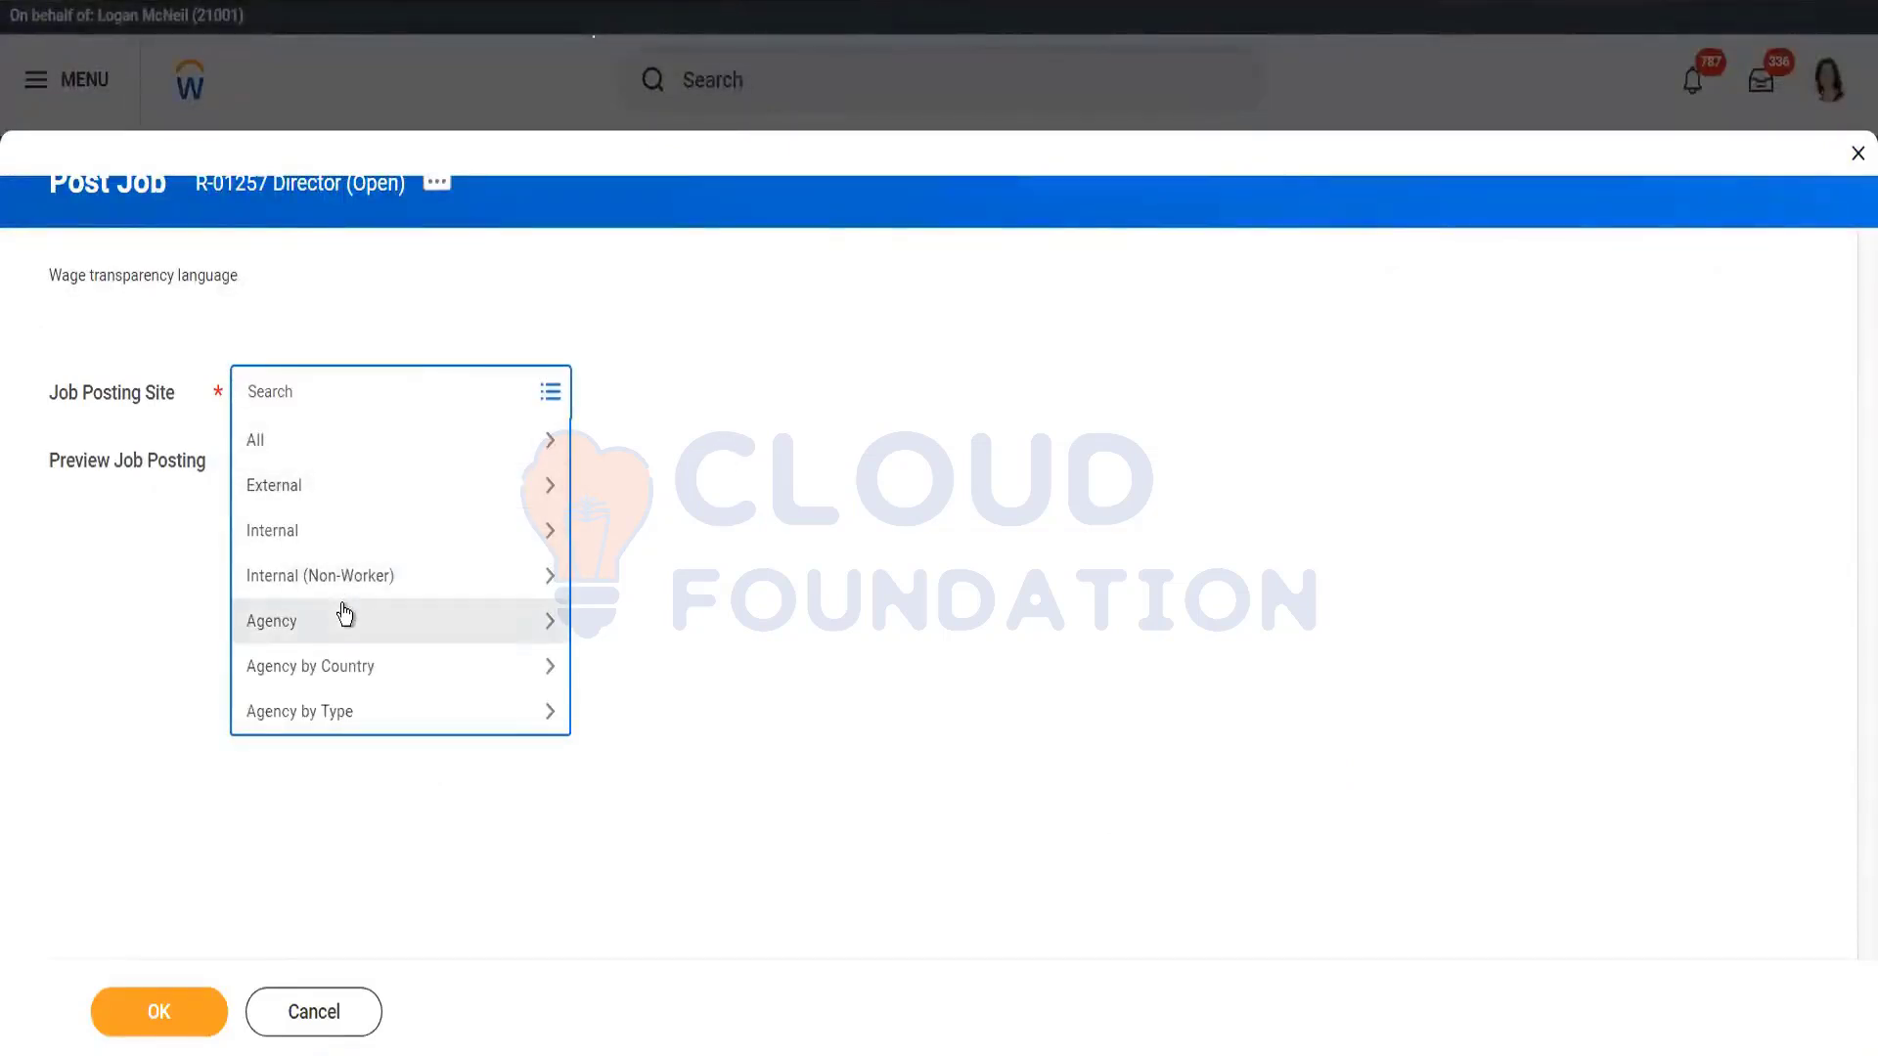
left_click(345, 618)
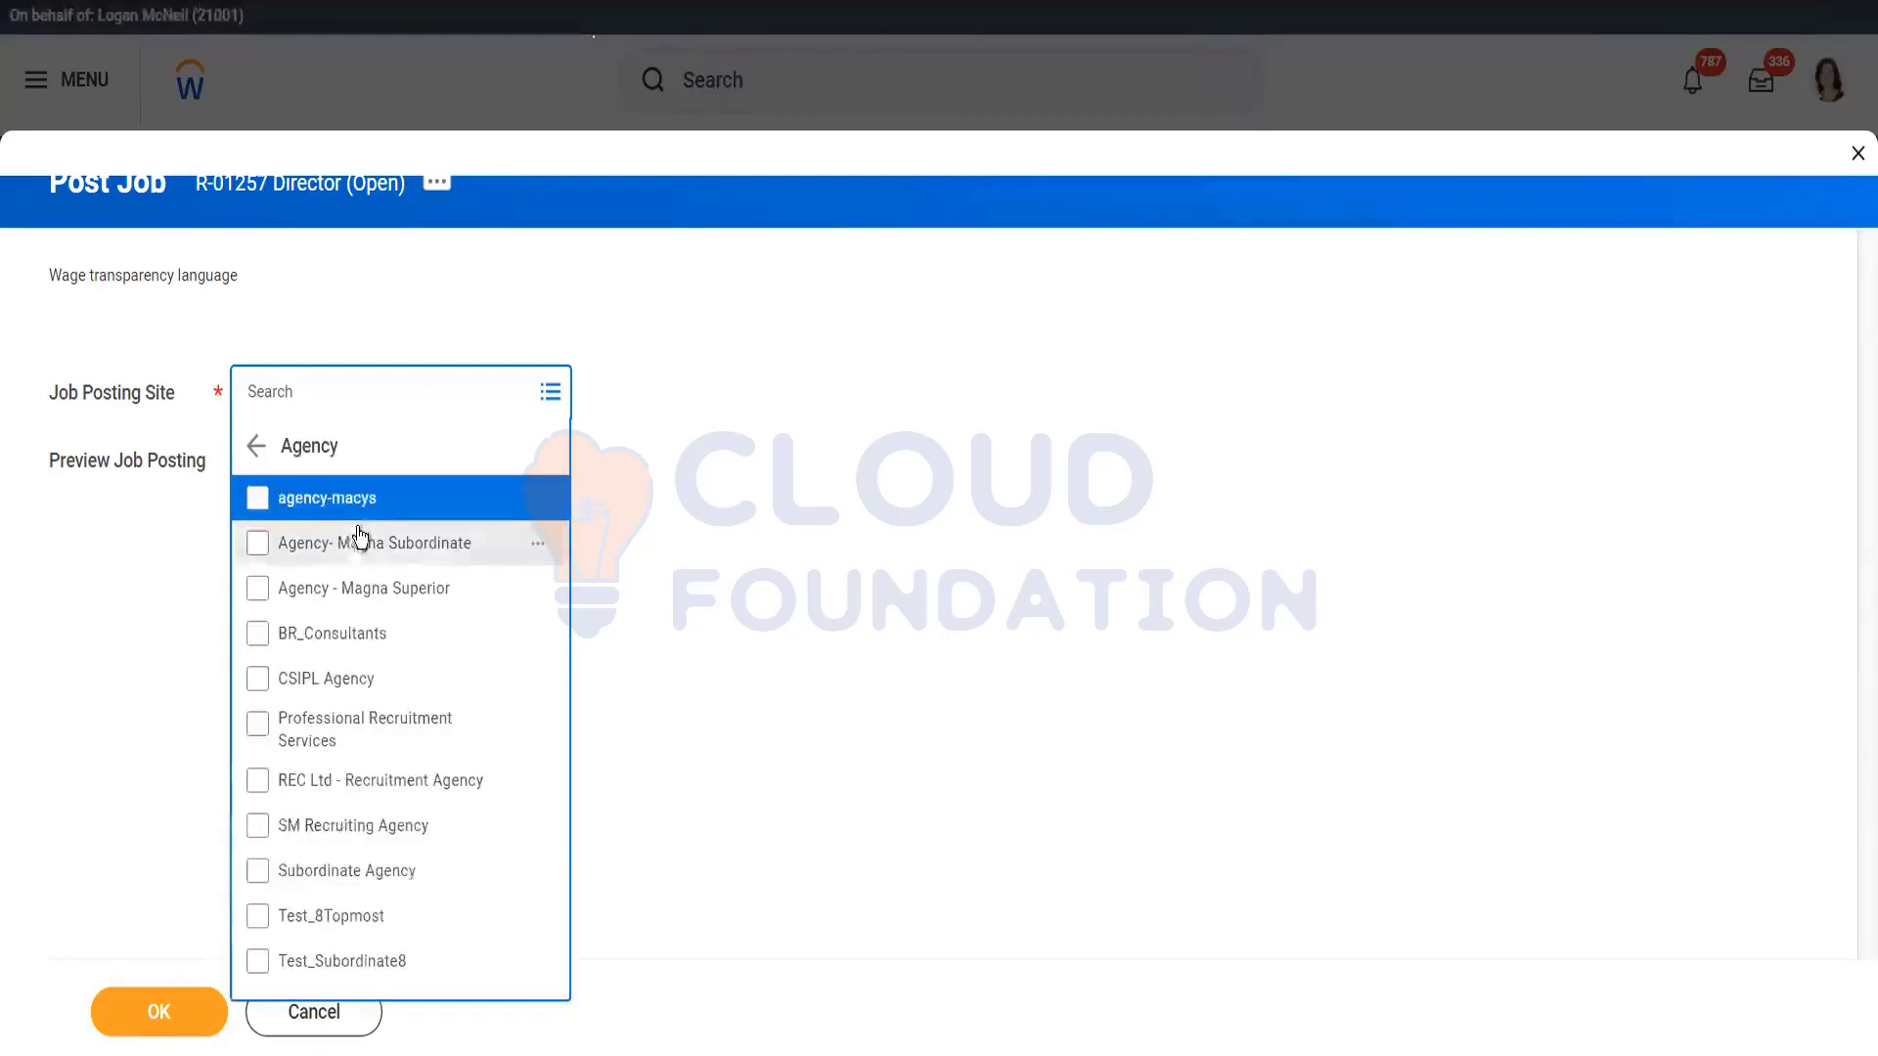
left_click(360, 509)
left_click(149, 841)
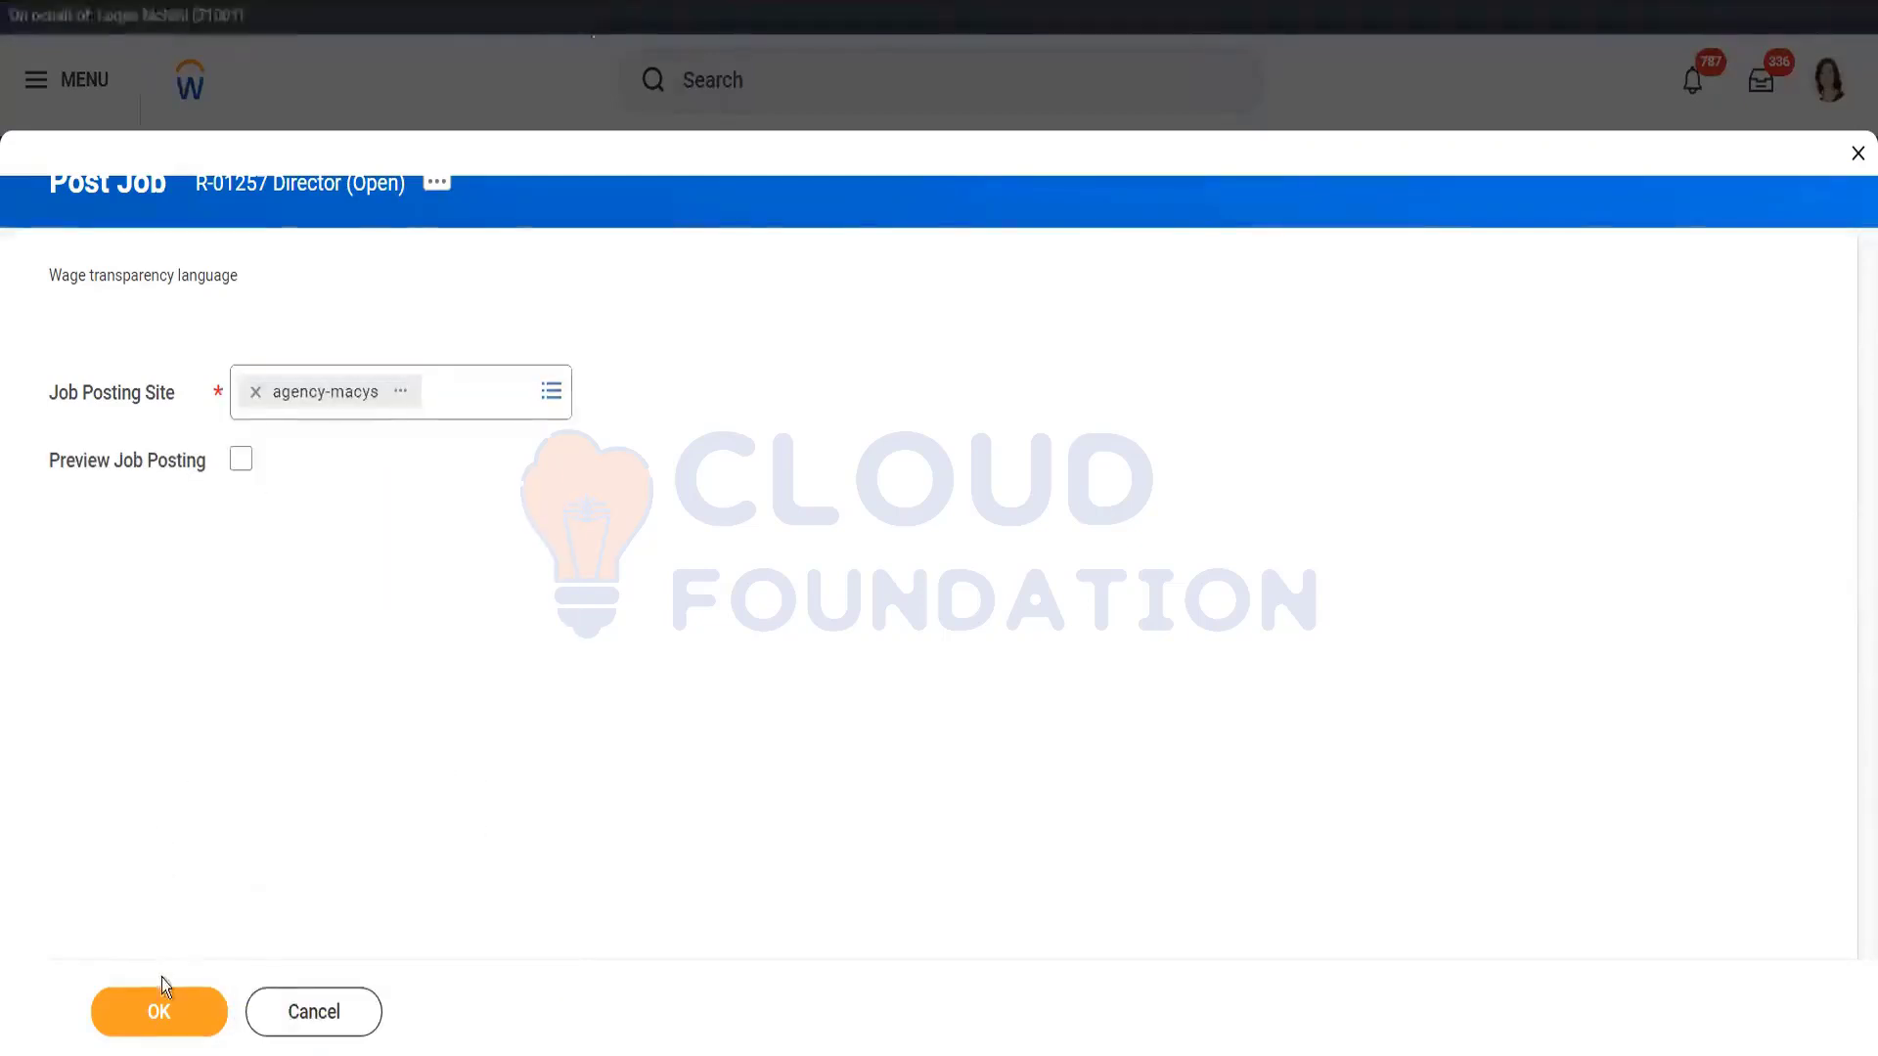
left_click(157, 1007)
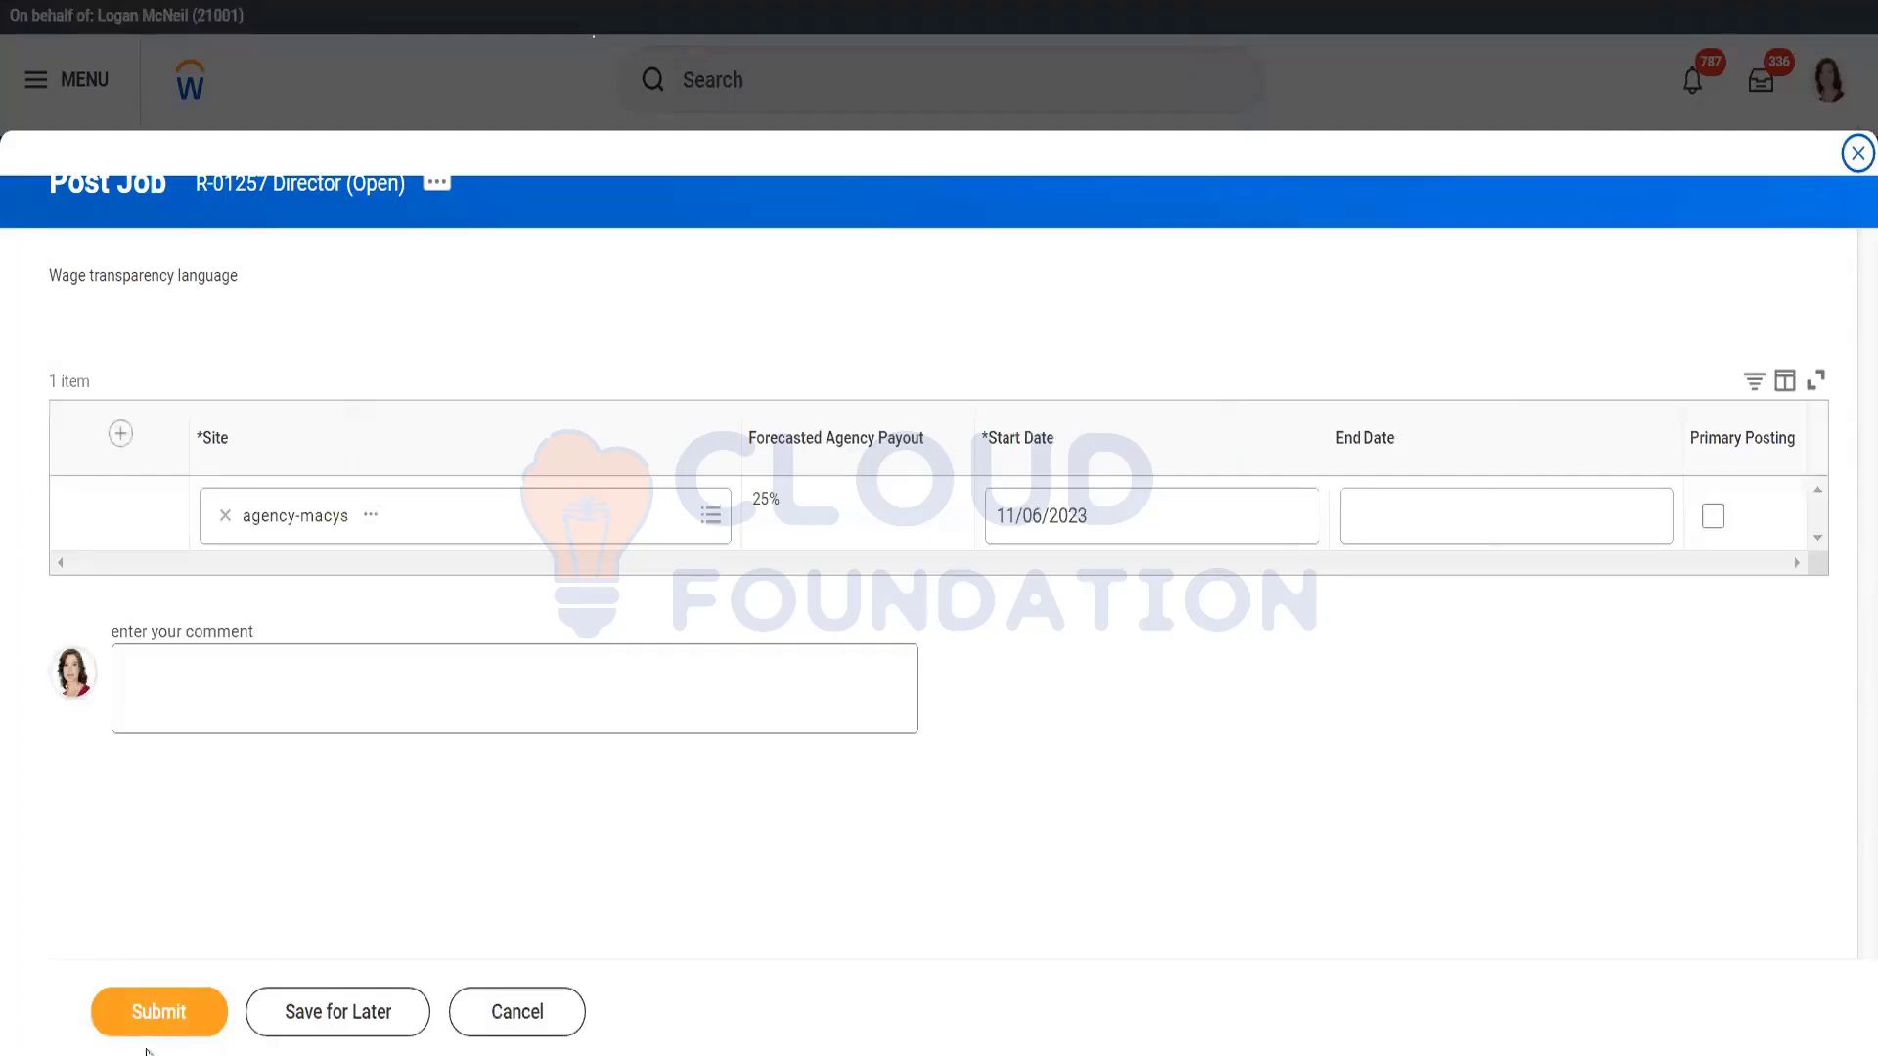
left_click(546, 1023)
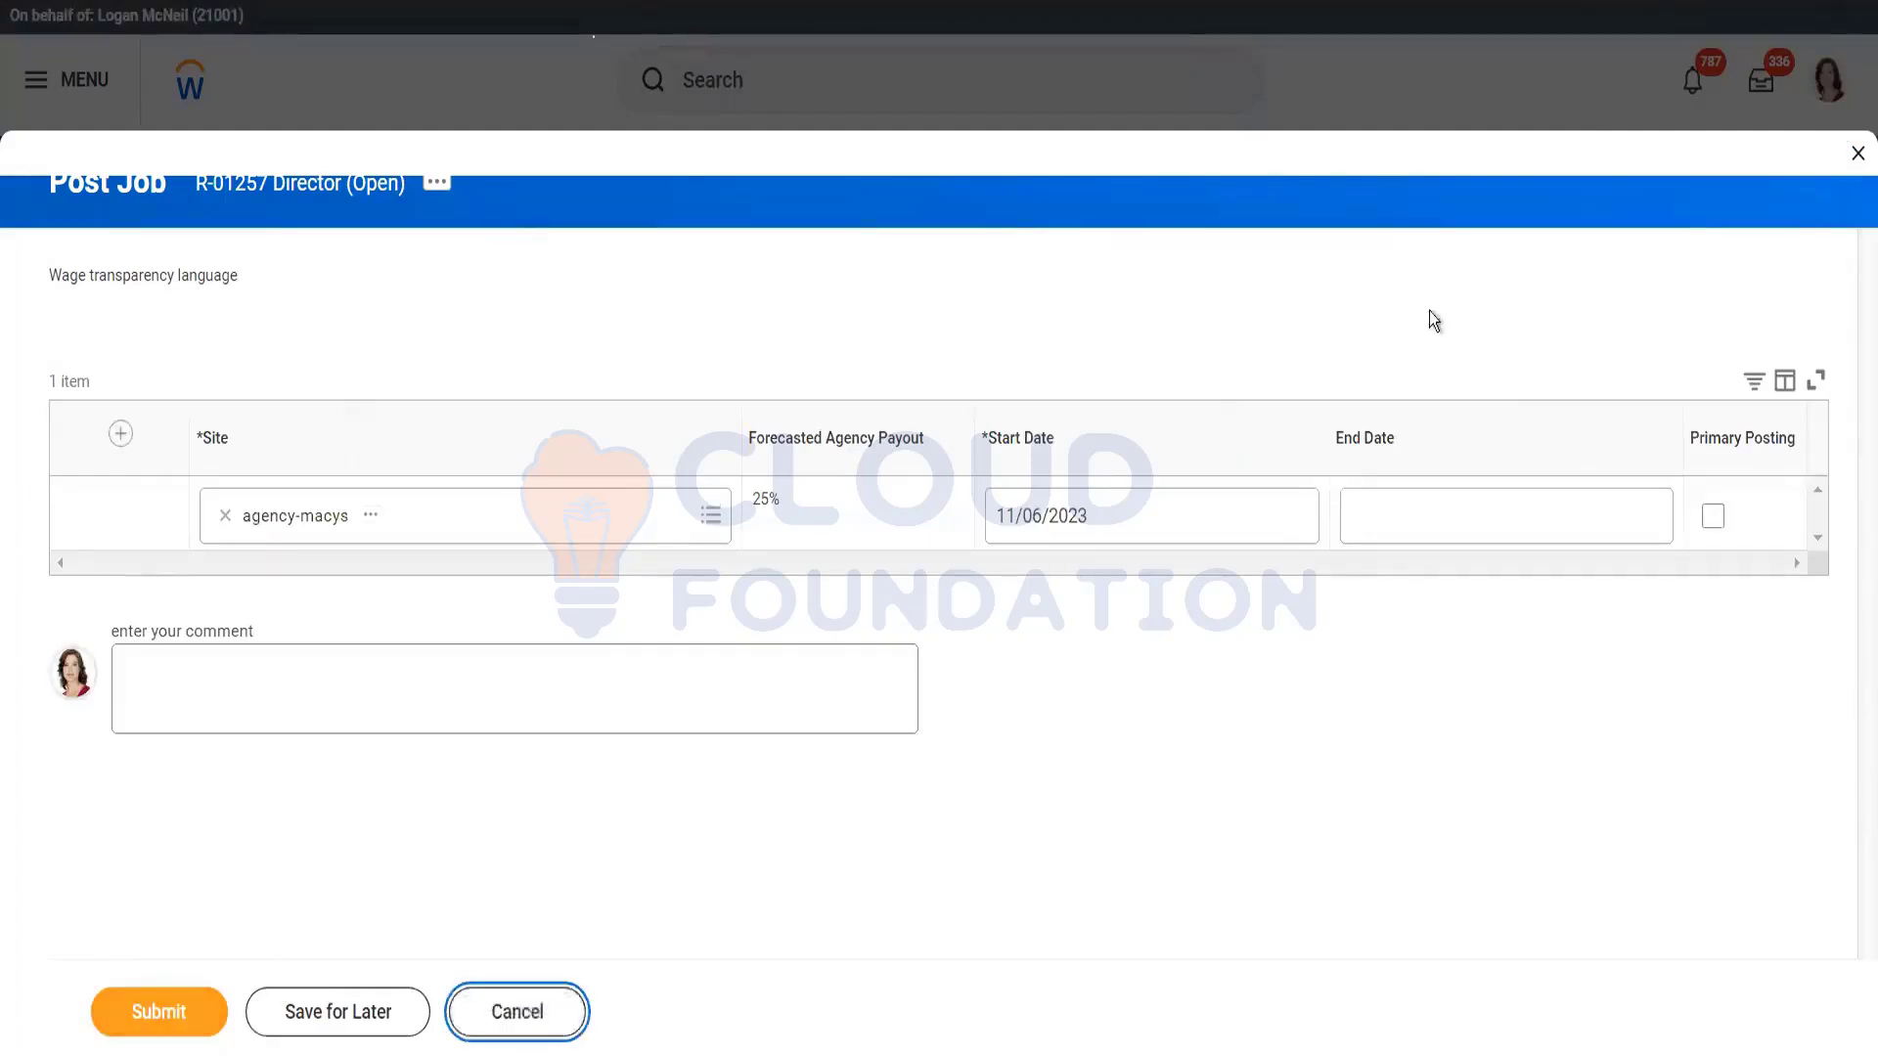
left_click(822, 81)
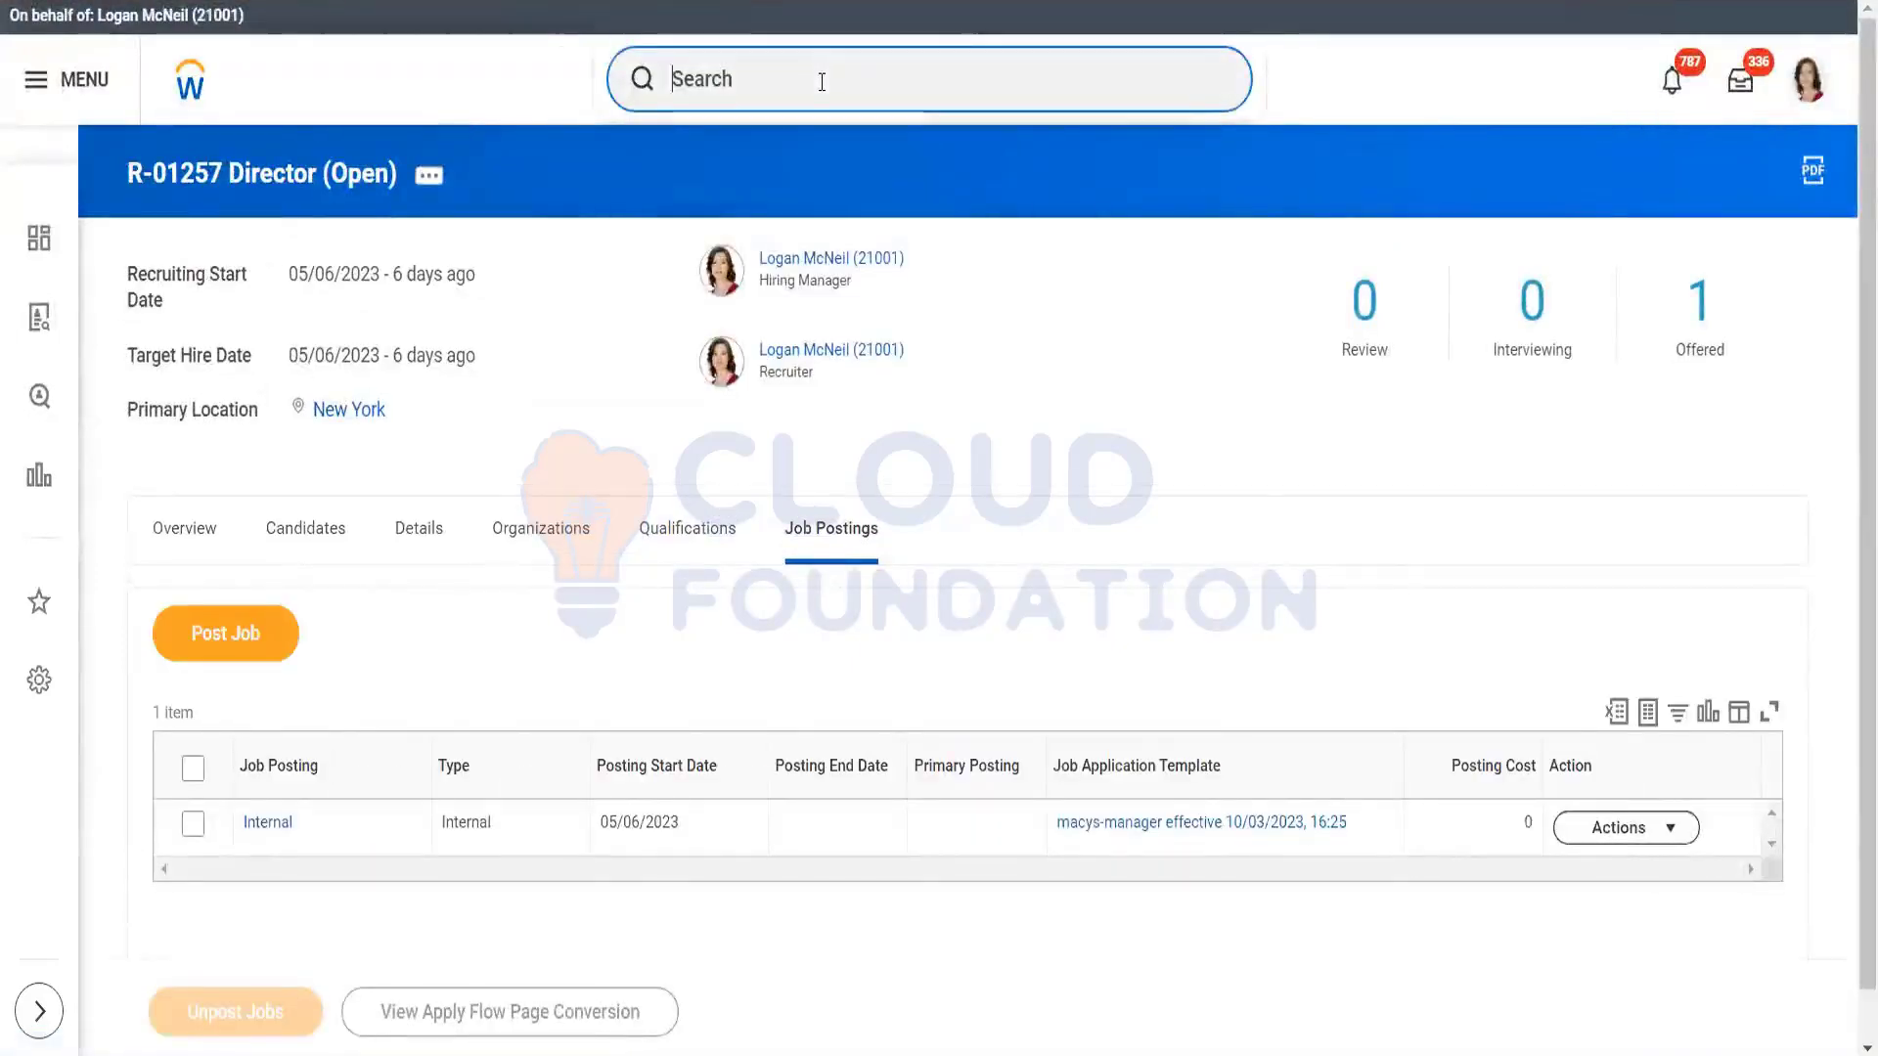
Step: Search 'find agen' and open the Find Agency Jobs report showing 19 postings
type("find agen")
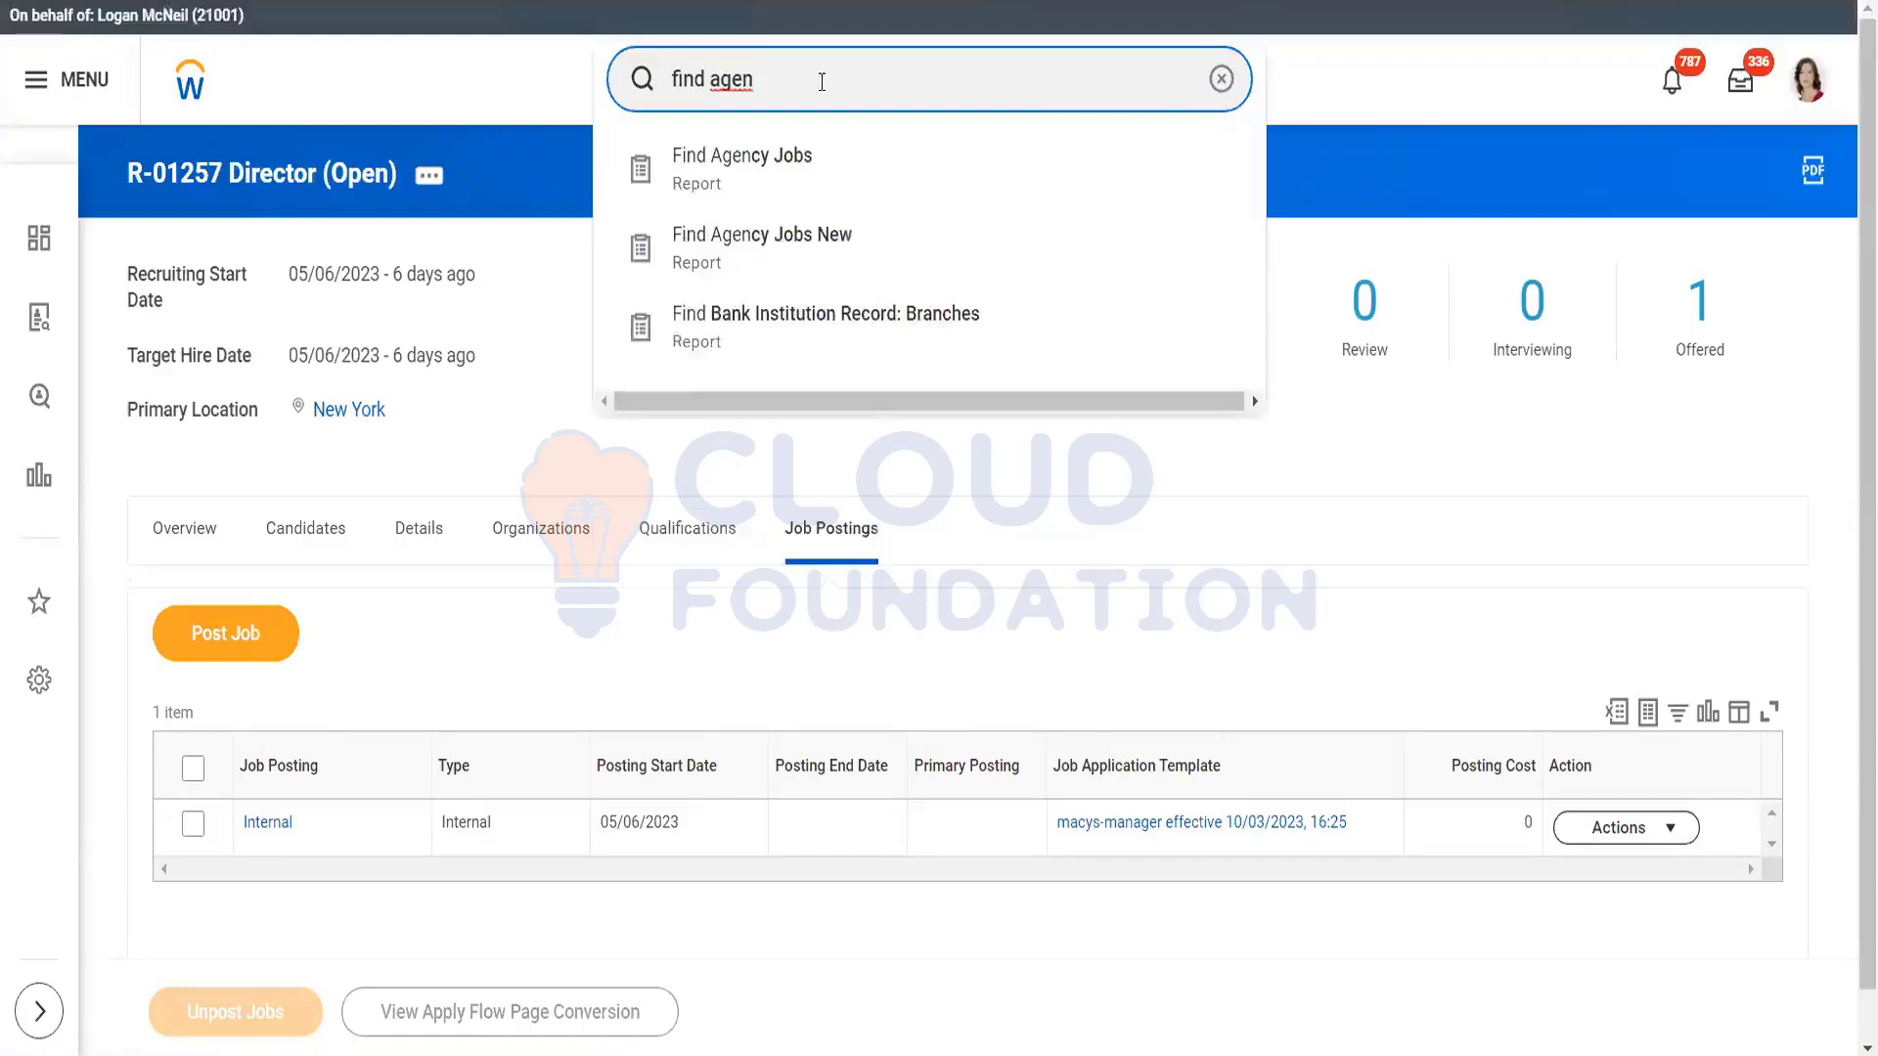
left_click(791, 199)
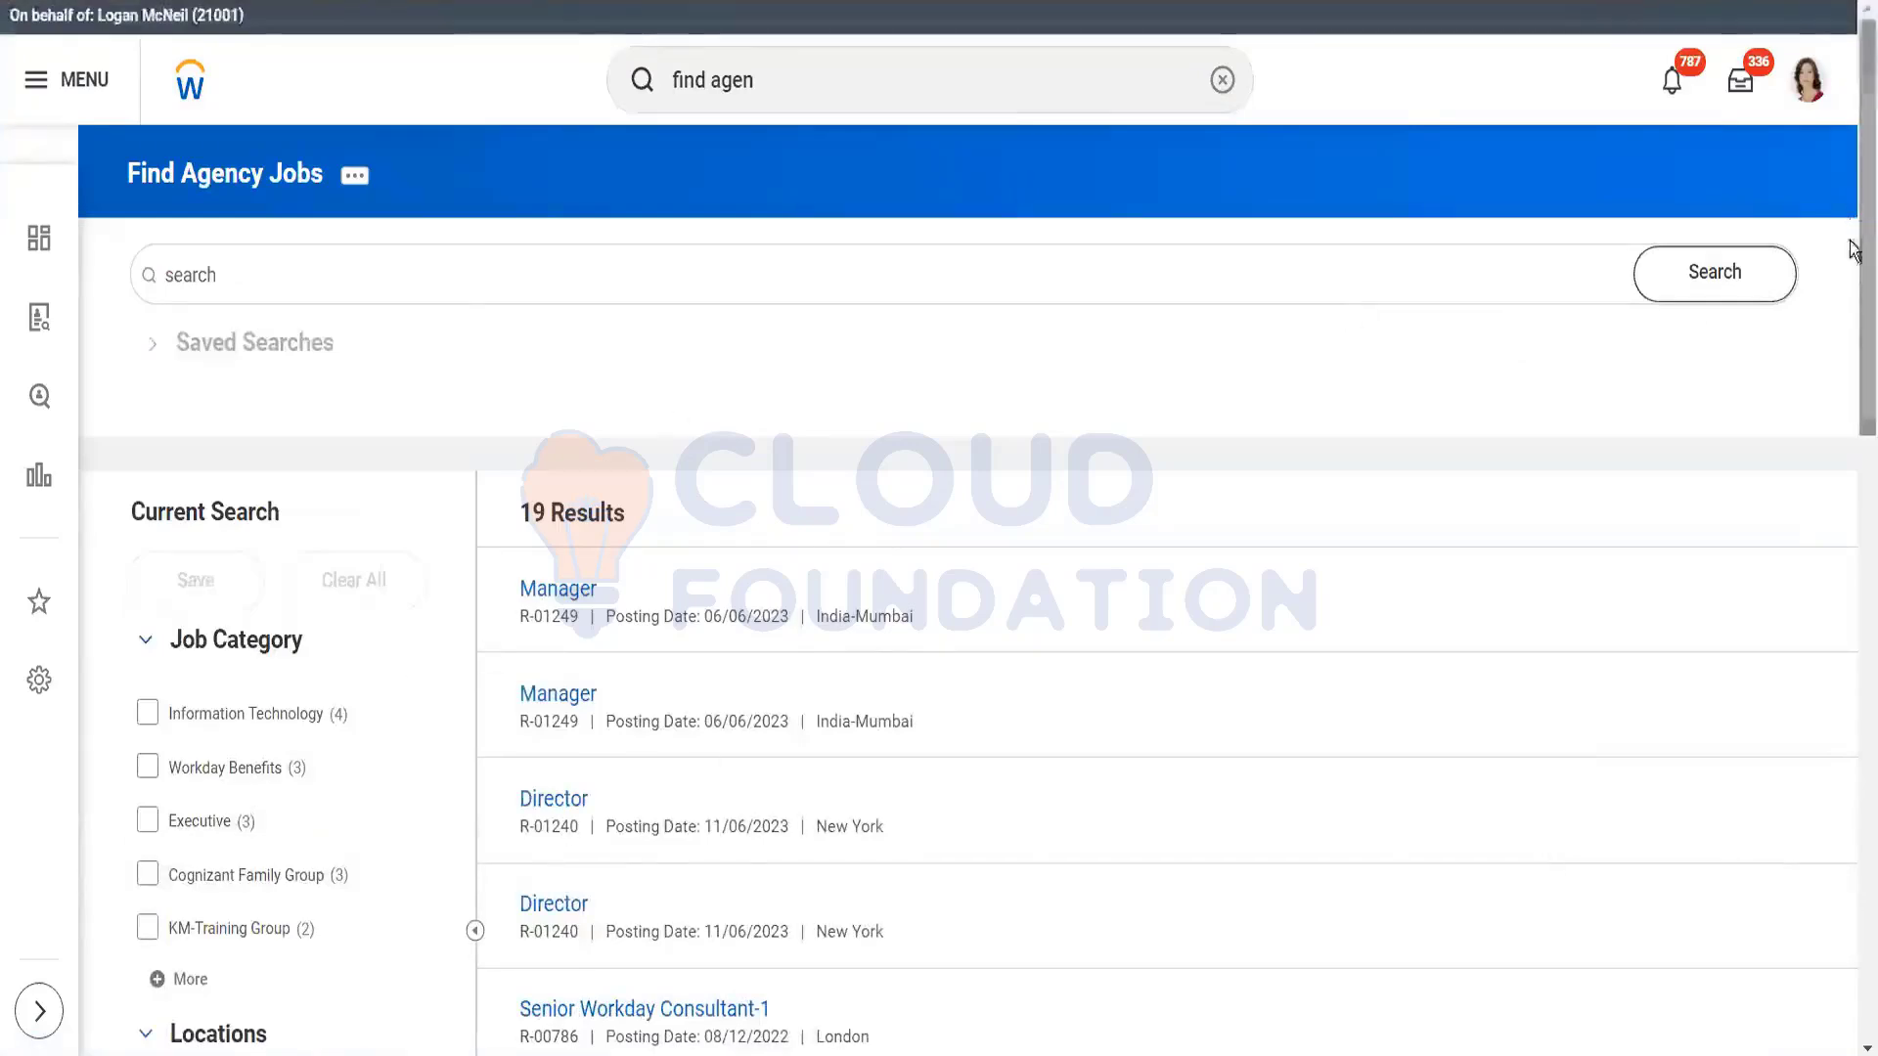
Step: Expand the Posted With filter, led by Professional Recruitment Services with 8 postings
left_click_drag(1863, 266, 1863, 356)
scroll(1851, 364, "down", 12)
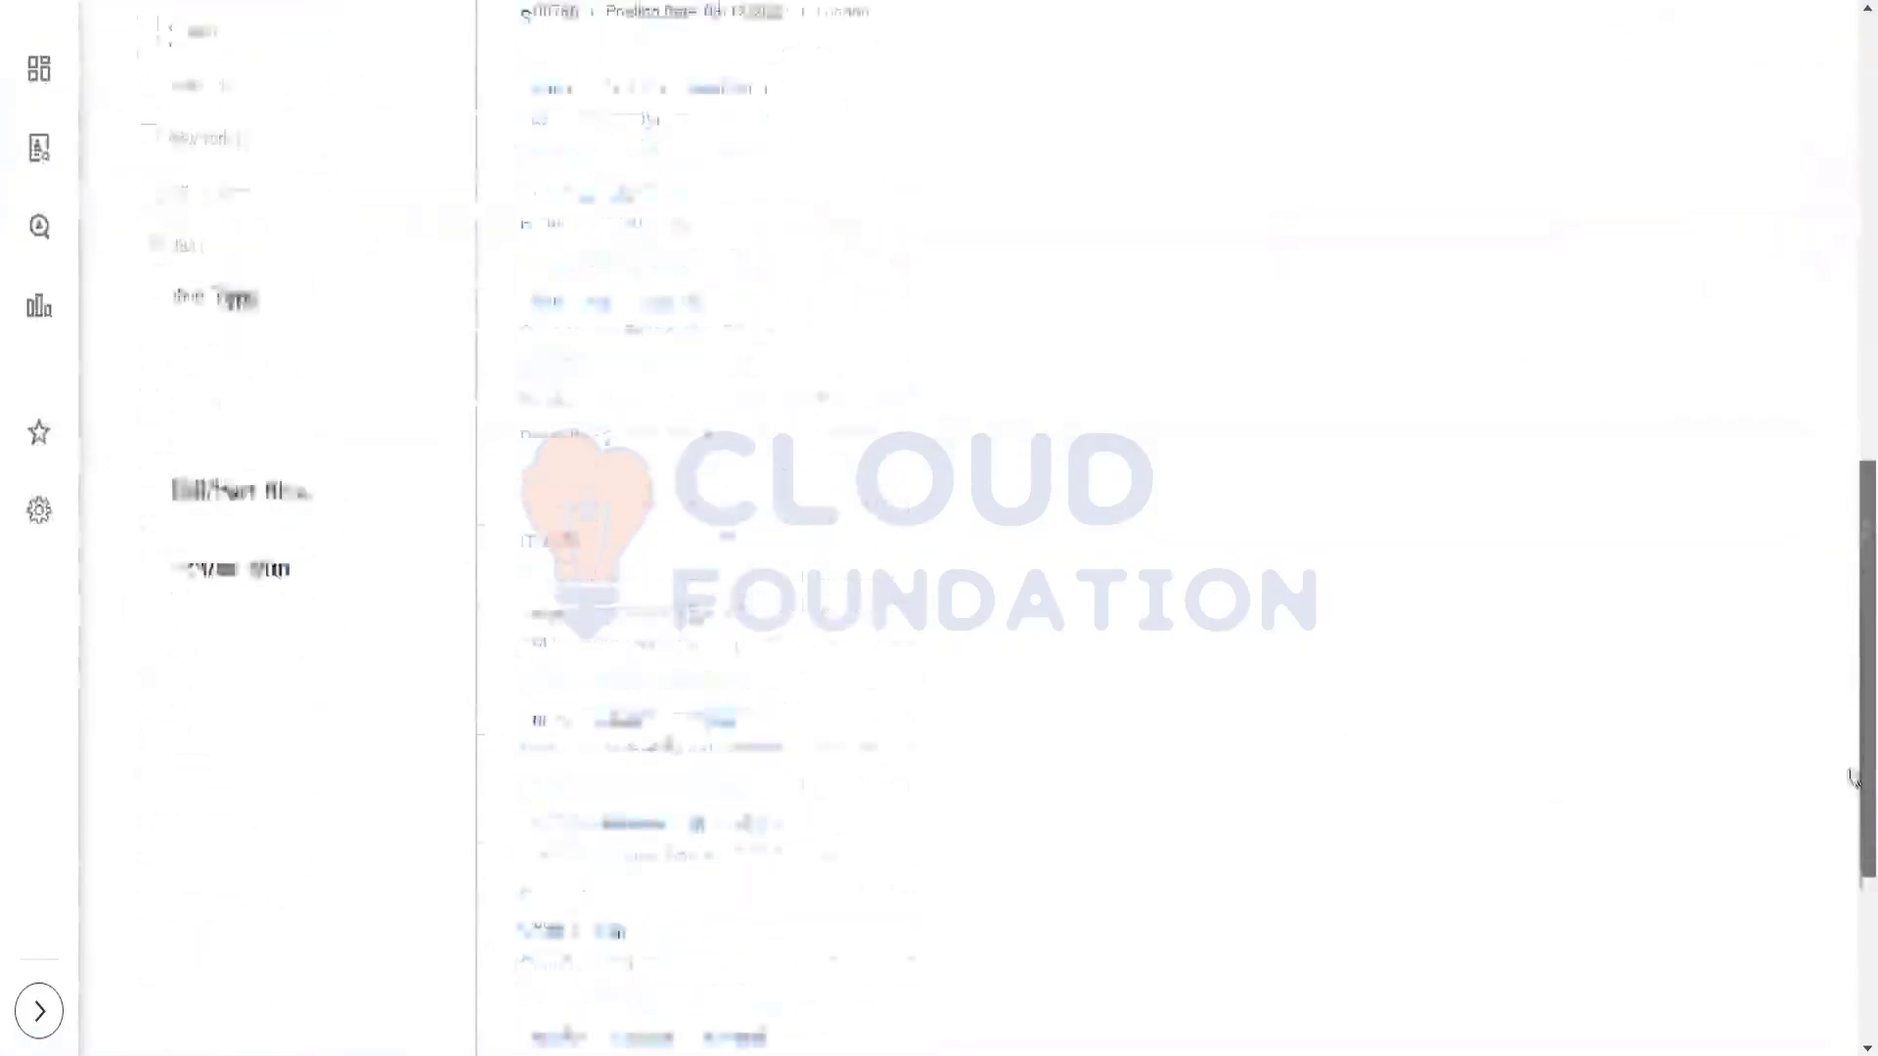
scroll(1851, 459, "up", 10)
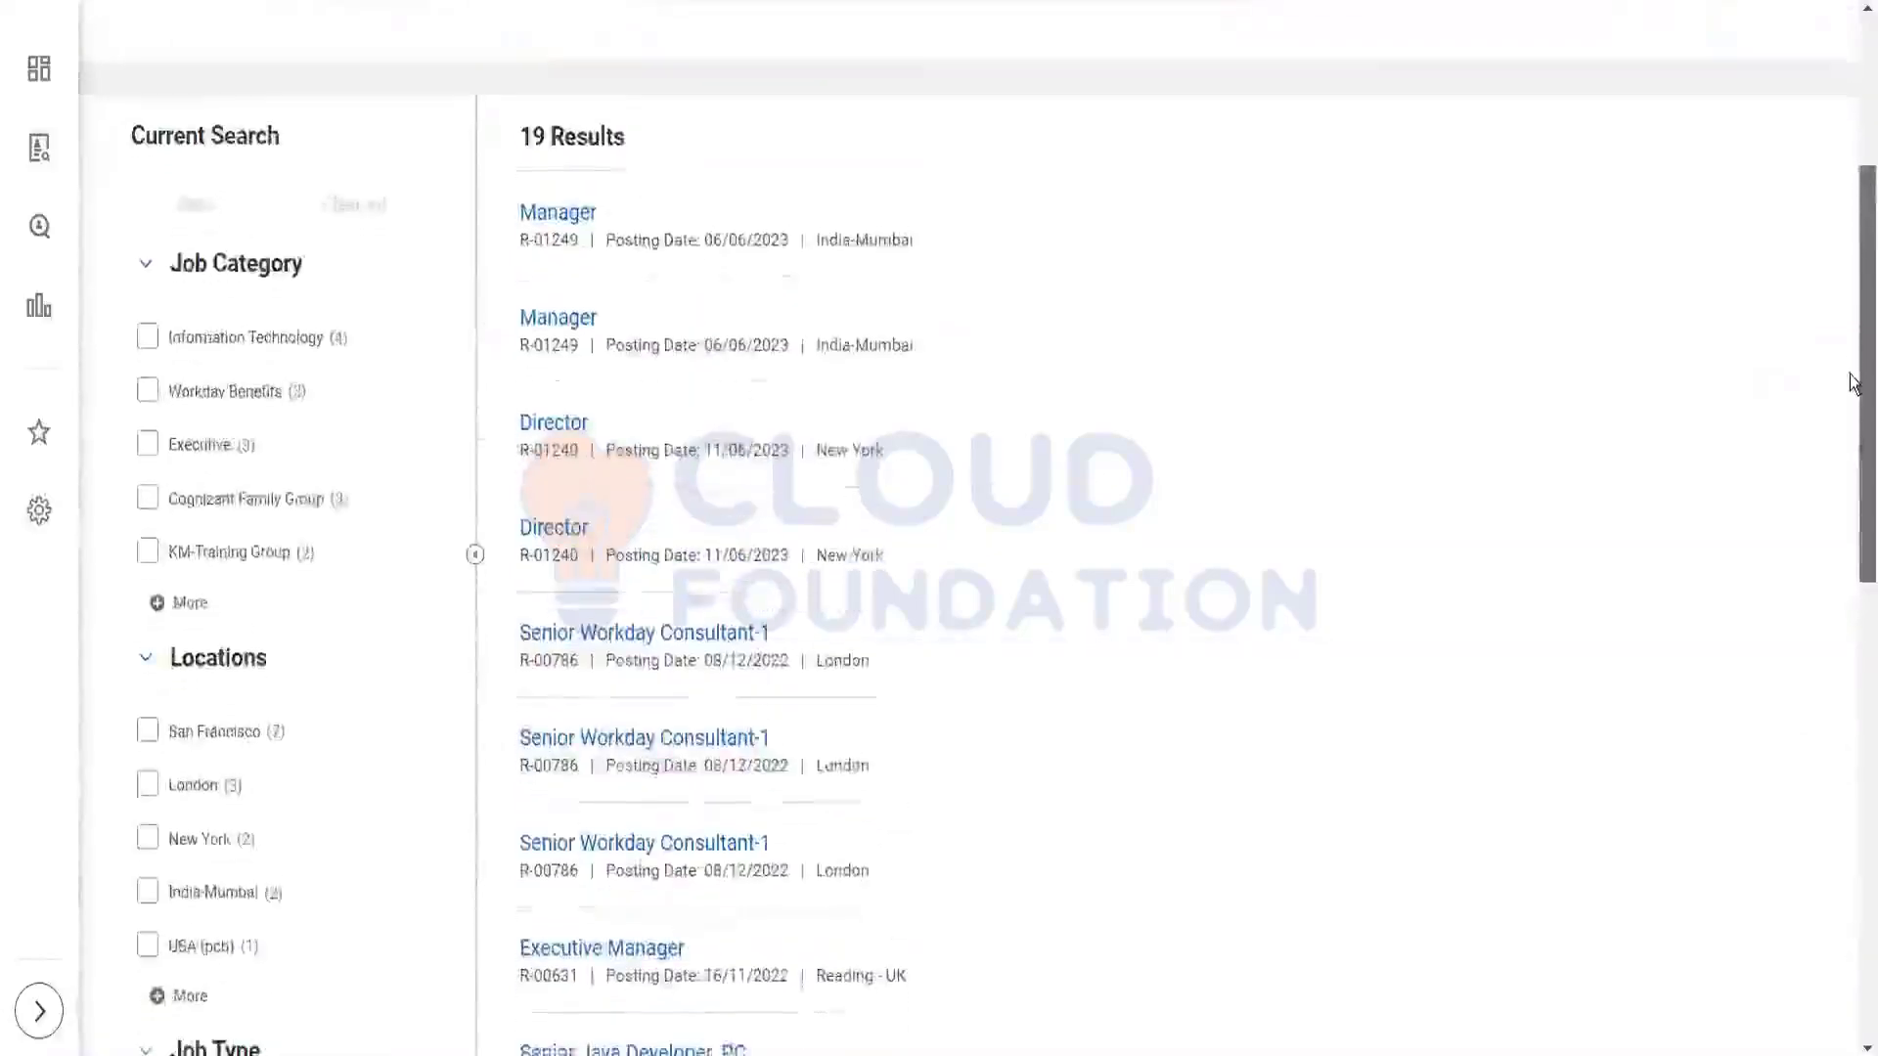
scroll(1851, 438, "down", 2)
scroll(1851, 559, "down", 3)
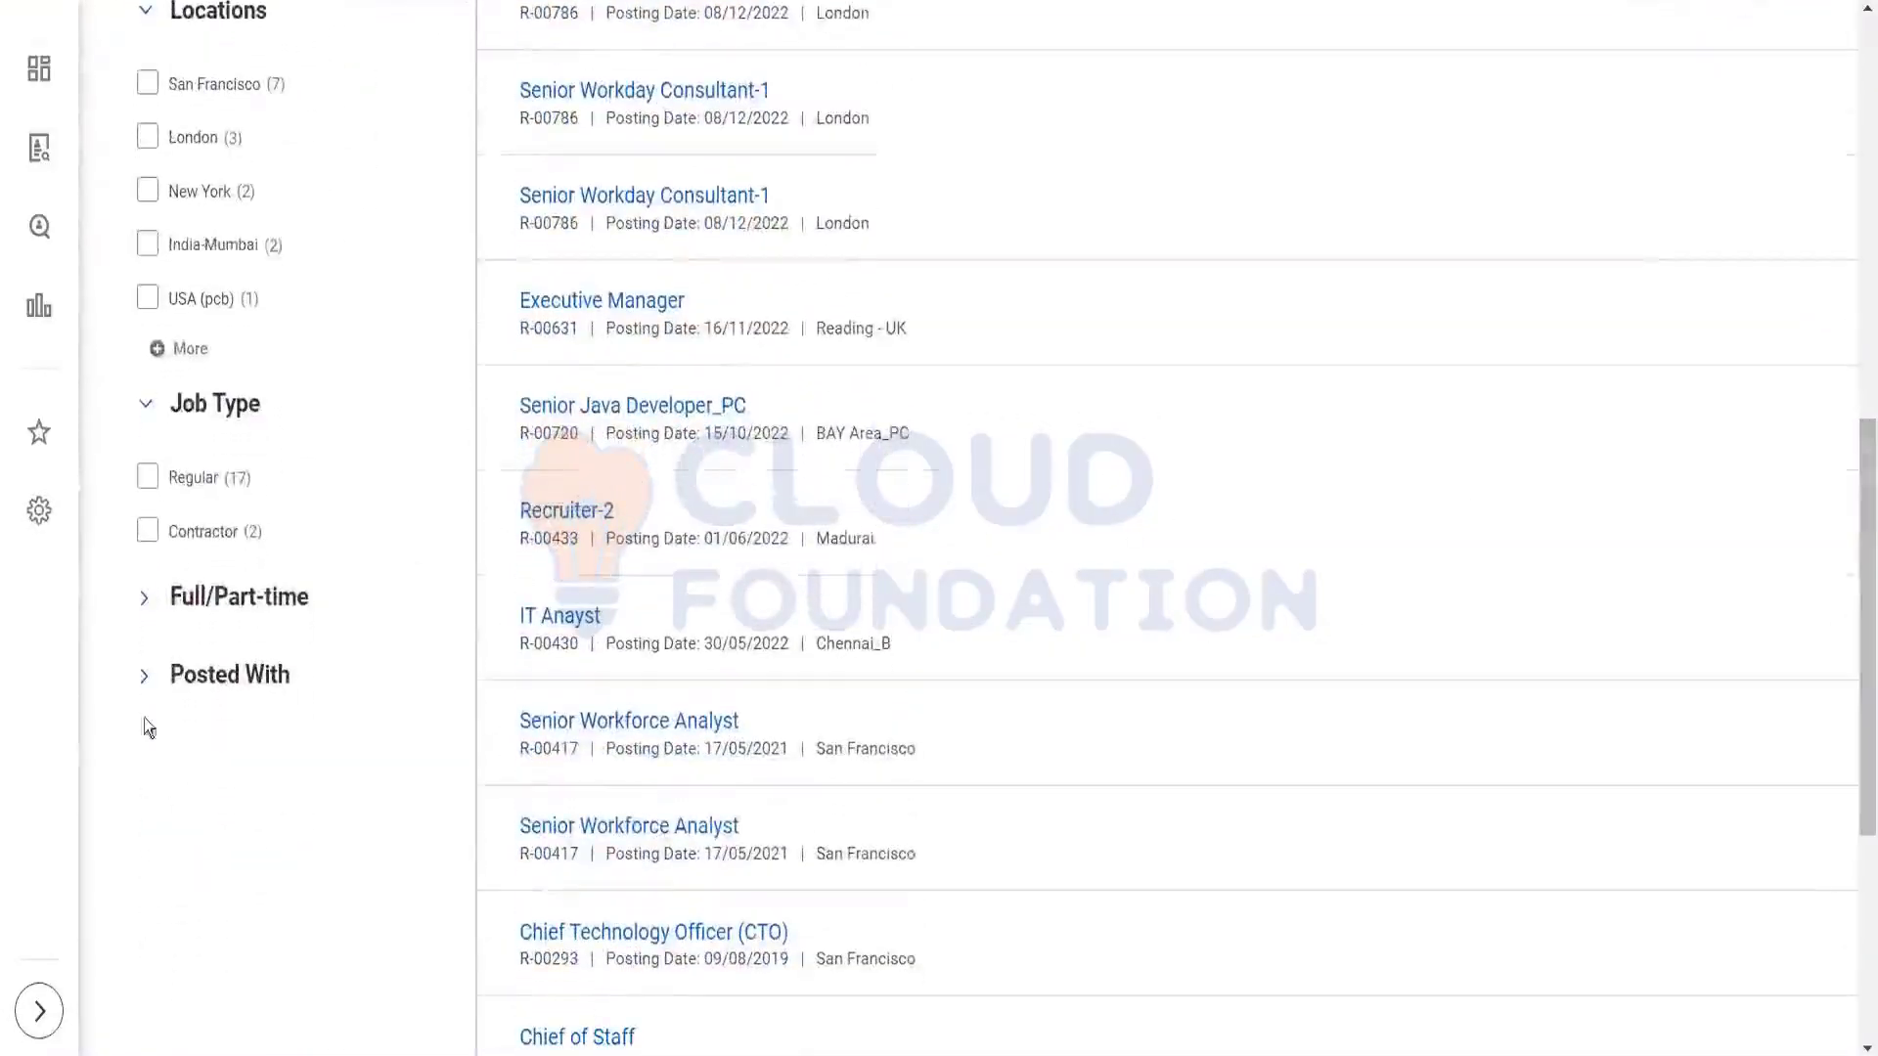
left_click(145, 680)
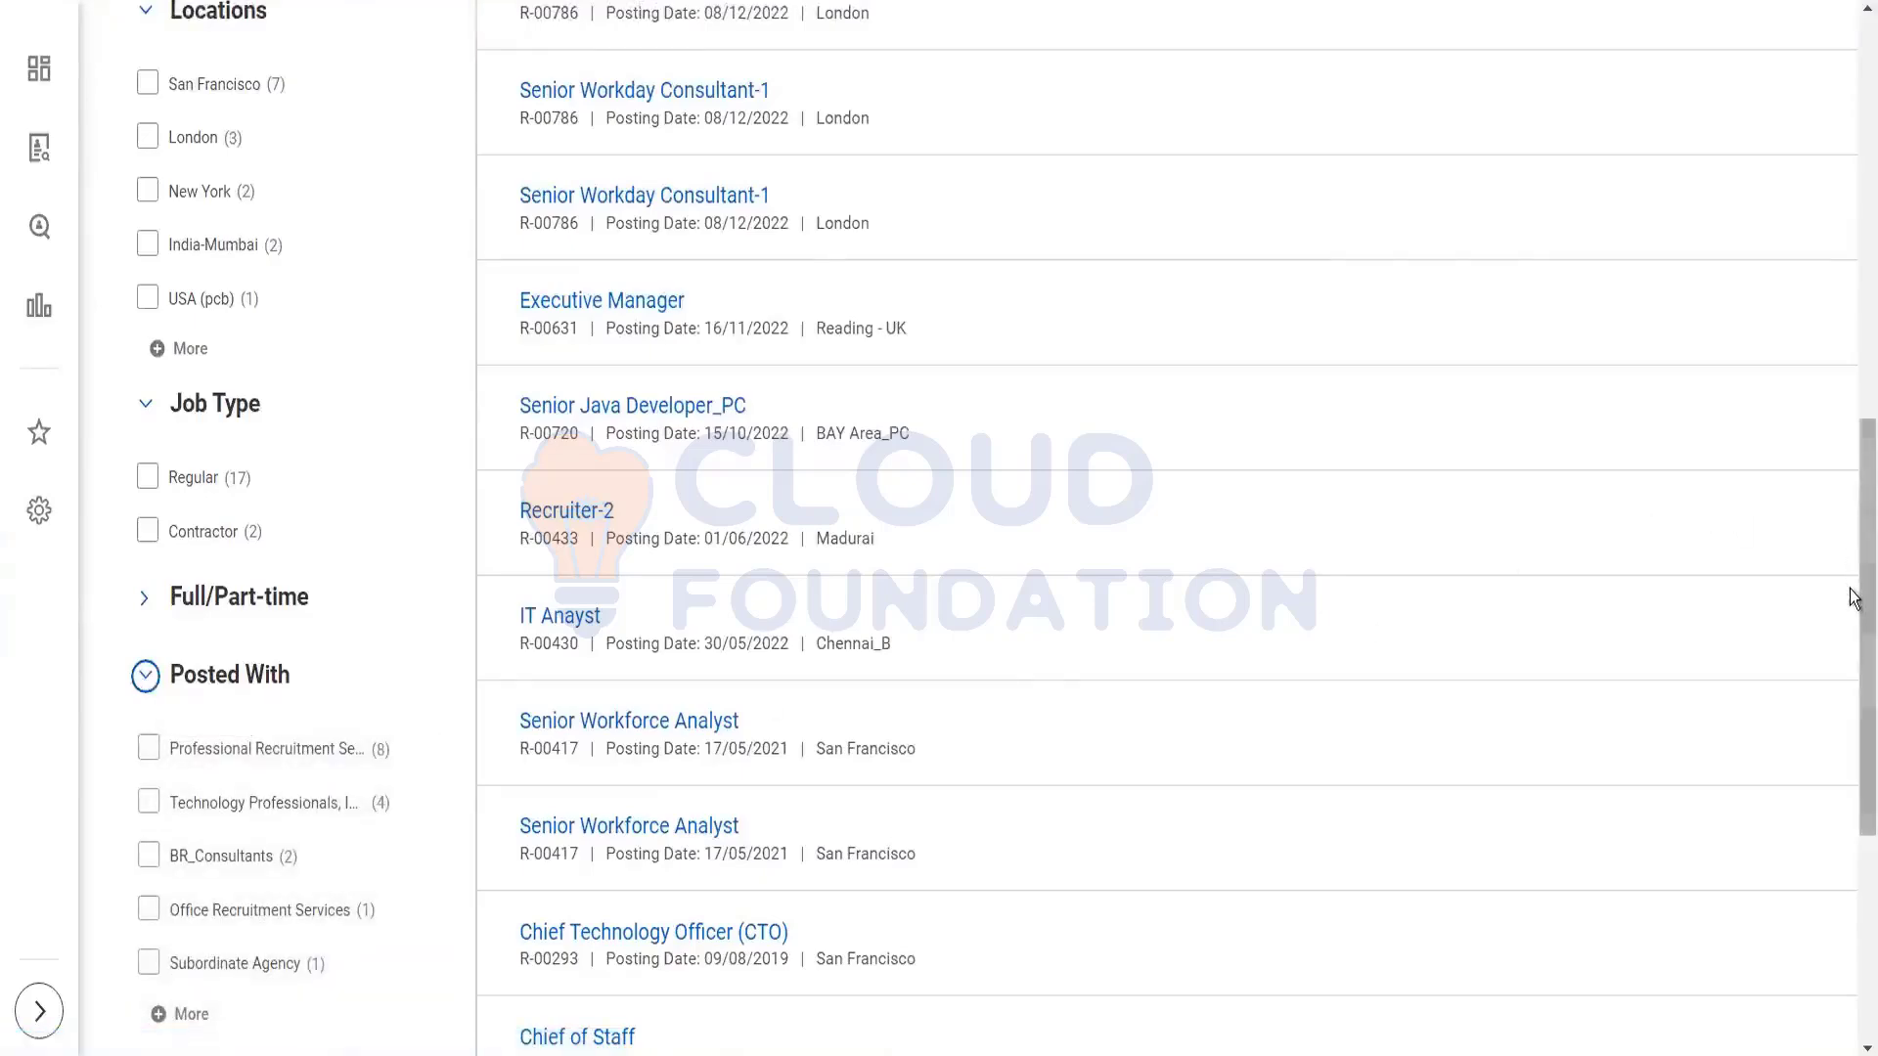
left_click_drag(1853, 601, 1854, 678)
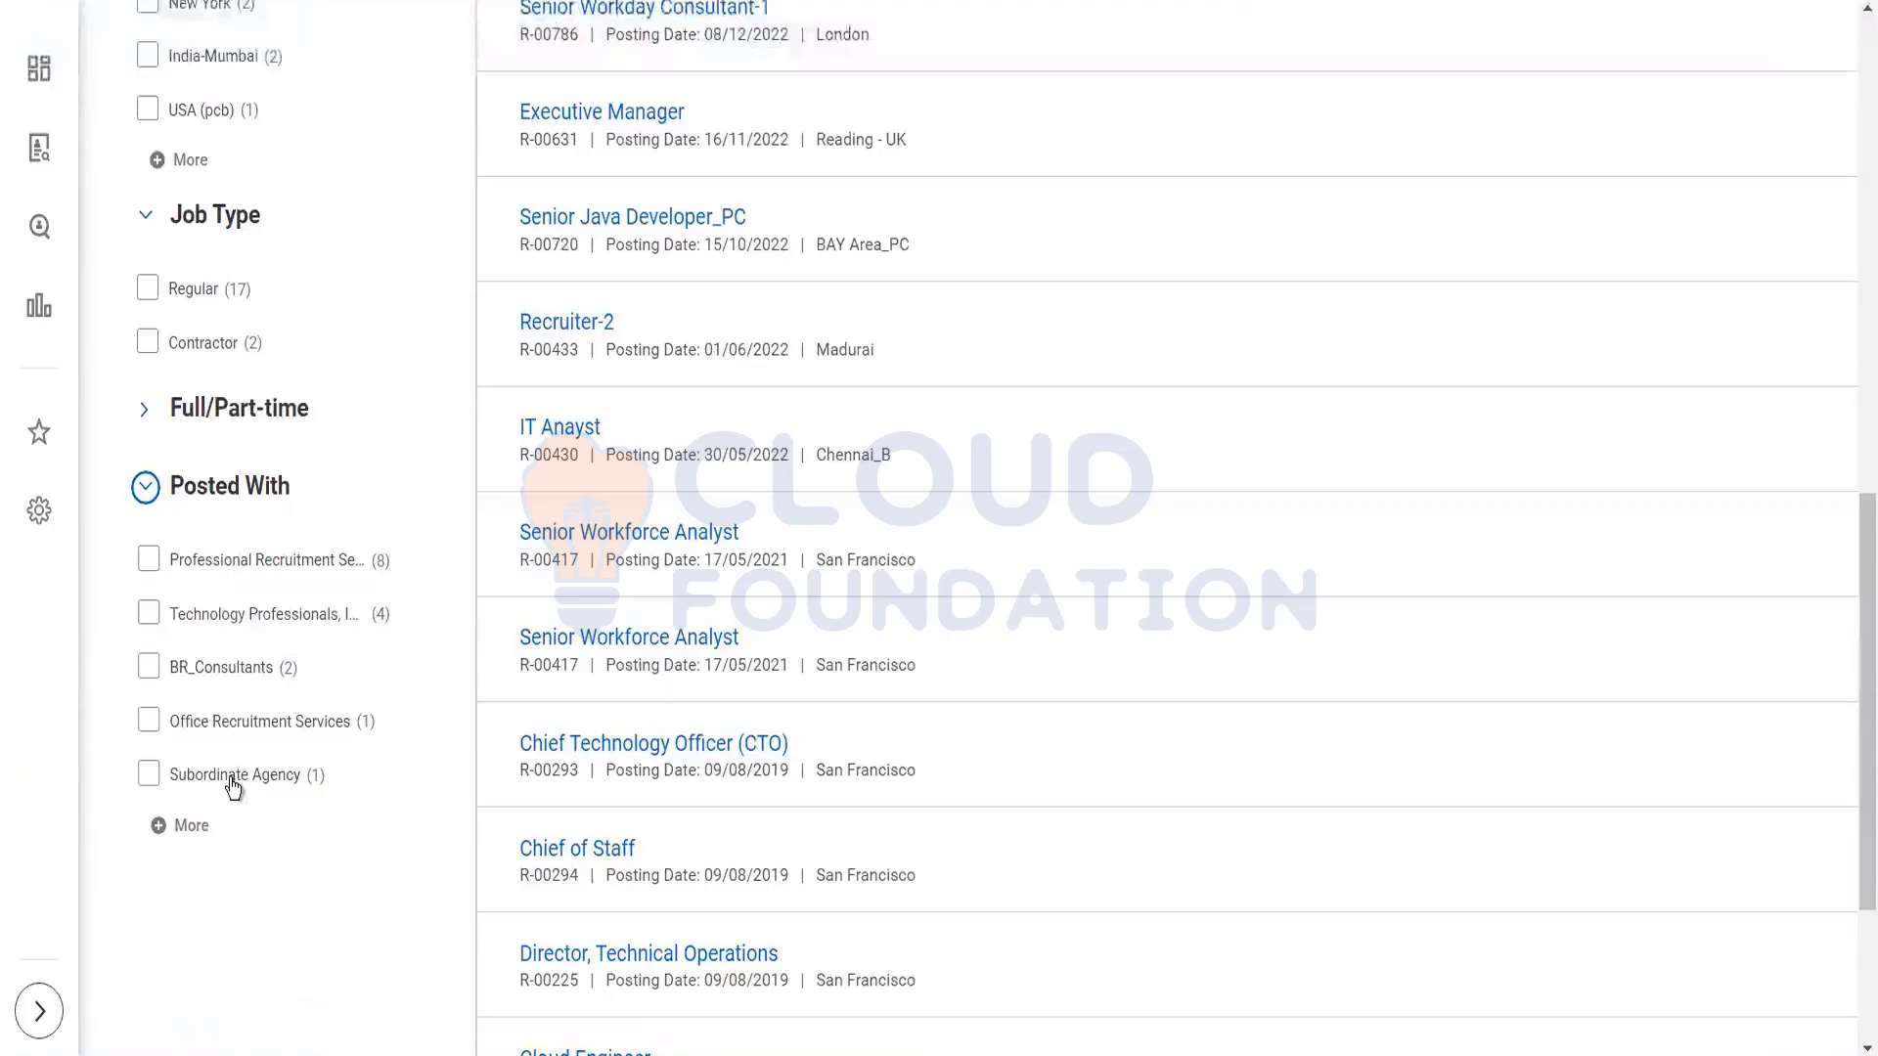
Step: Filter by Professional Recruitment Services (8 postings), list all agencies, then clear it back to 19
left_click(147, 559)
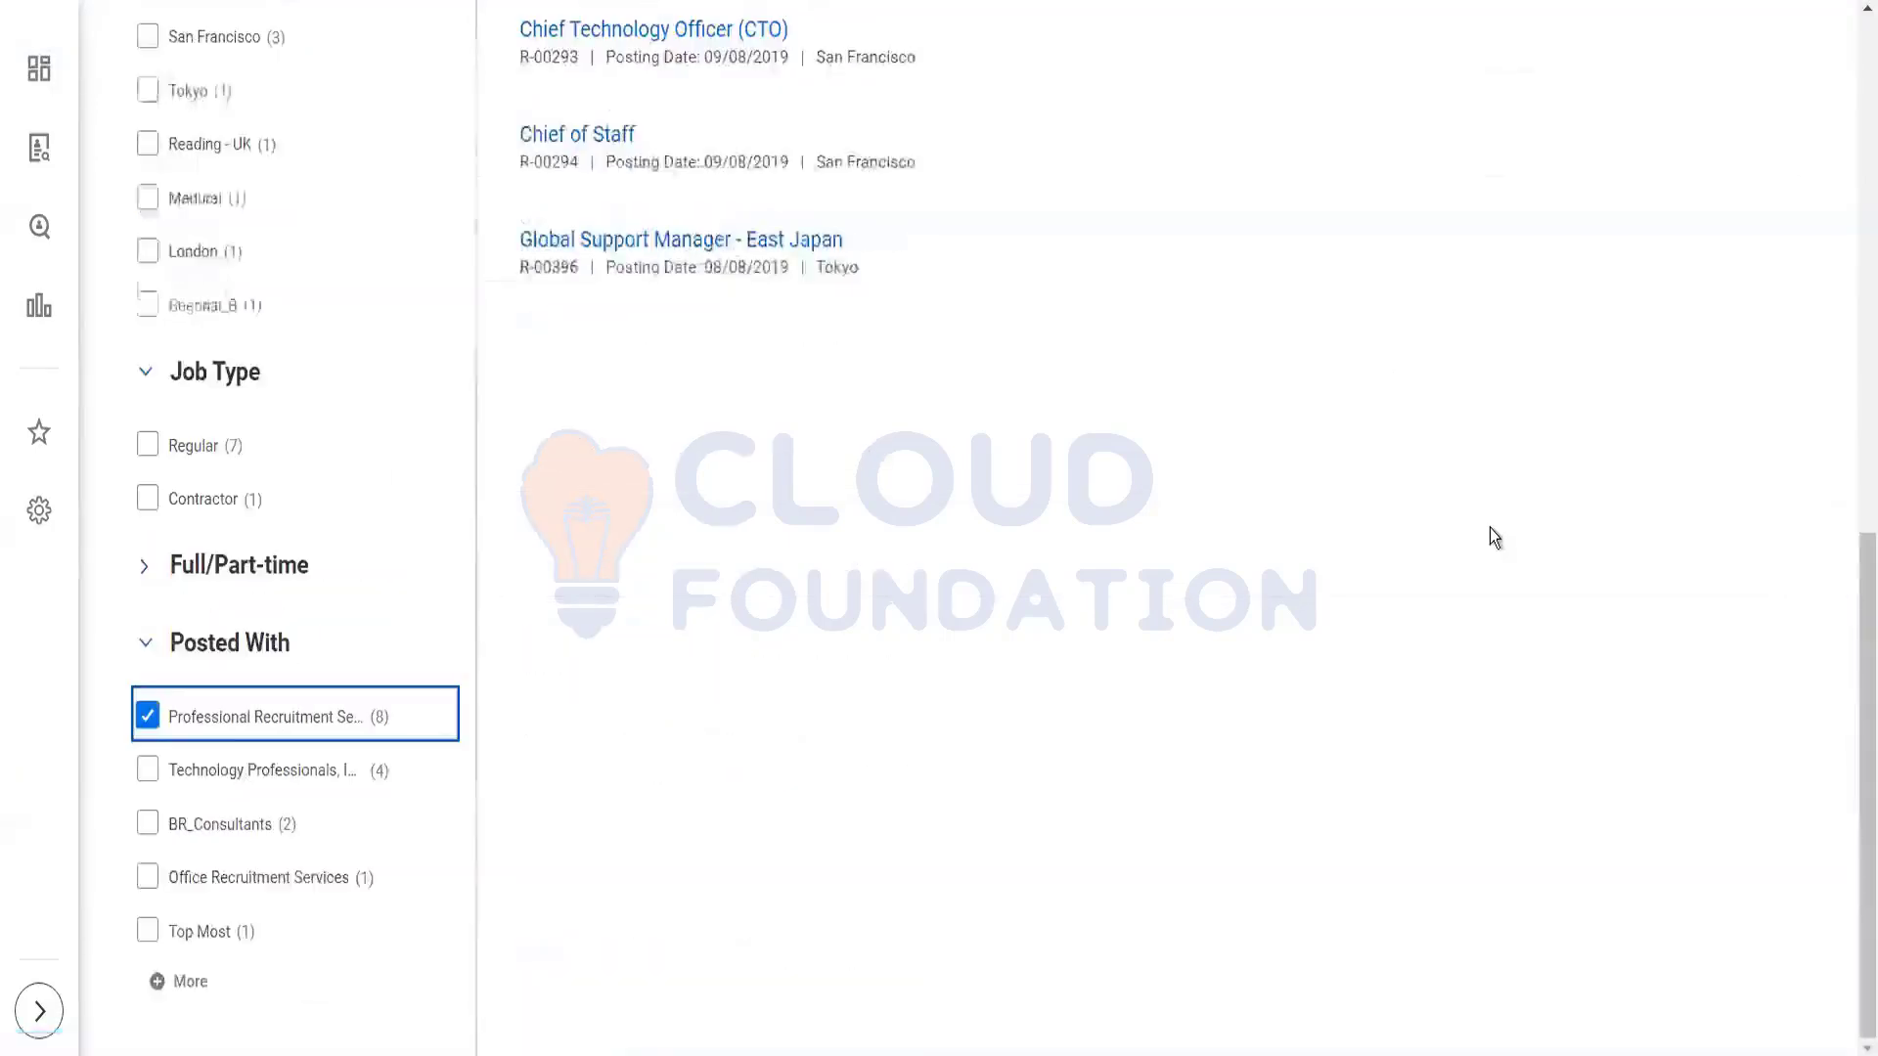
left_click_drag(1853, 657, 1853, 719)
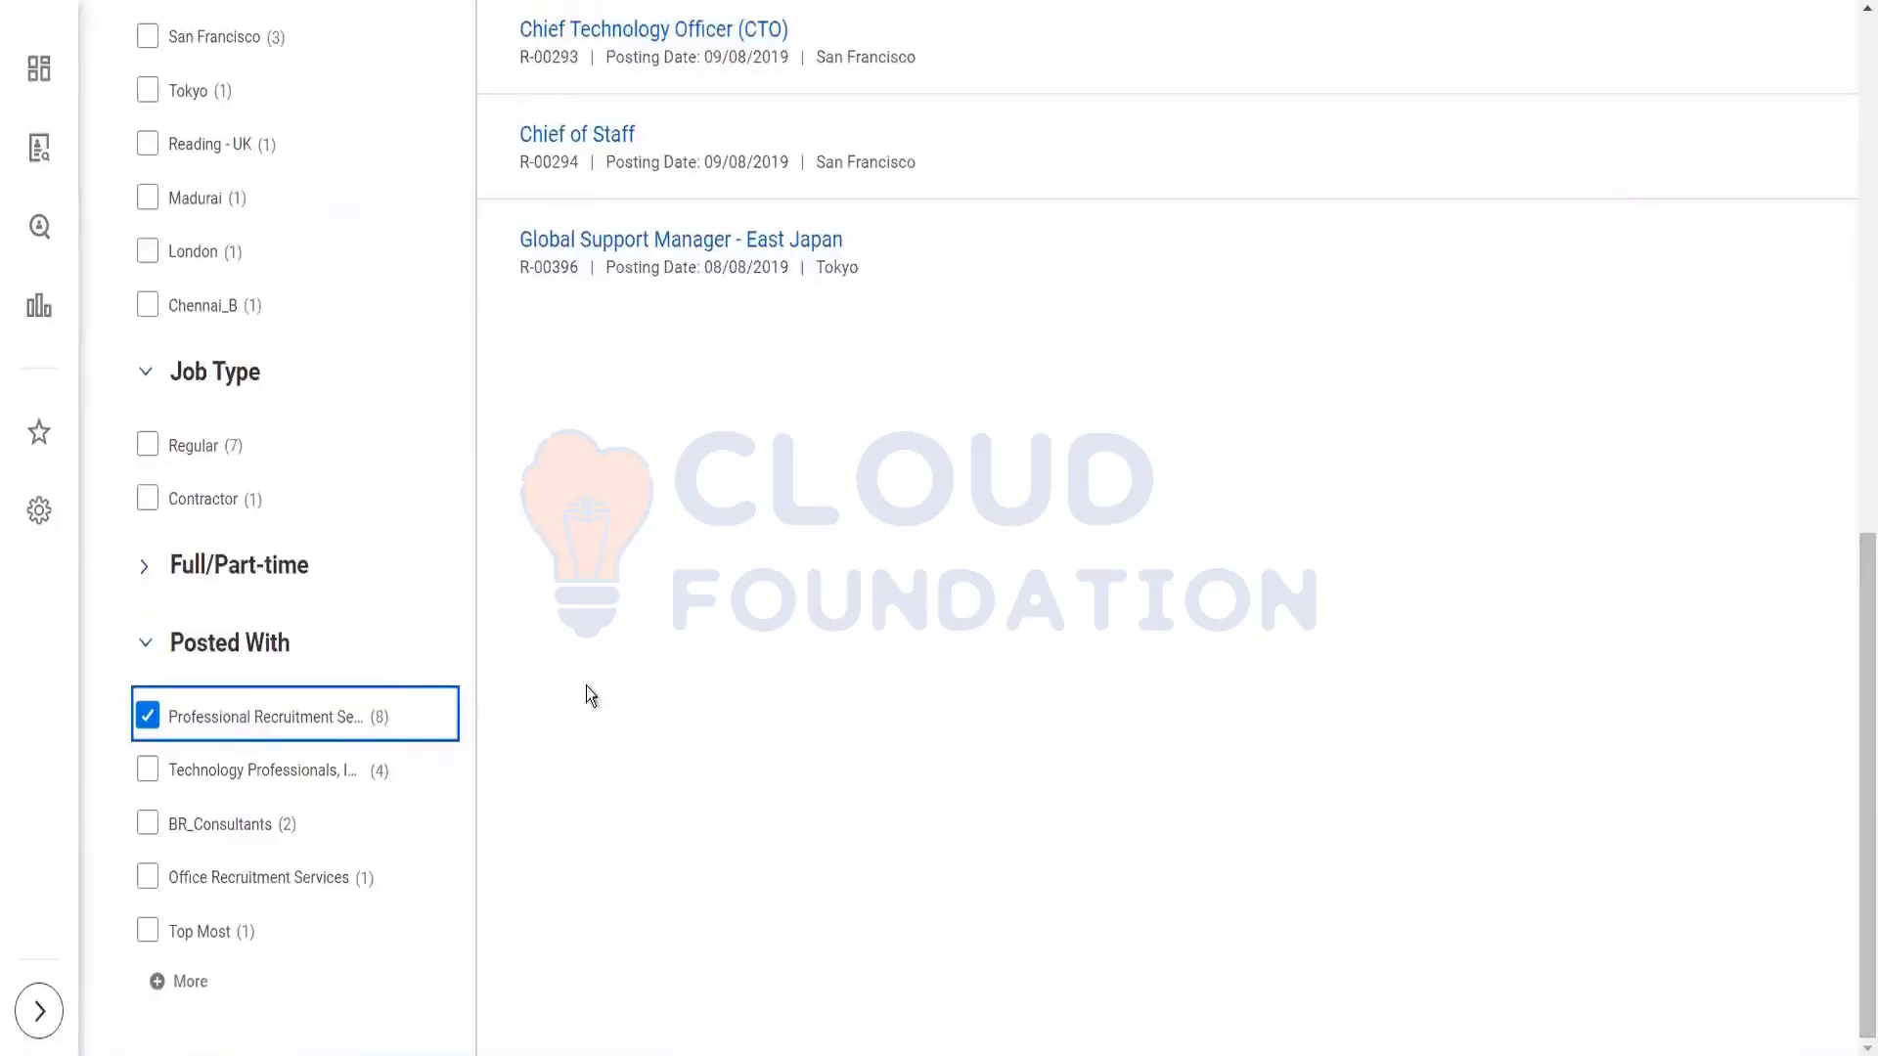
left_click(148, 715)
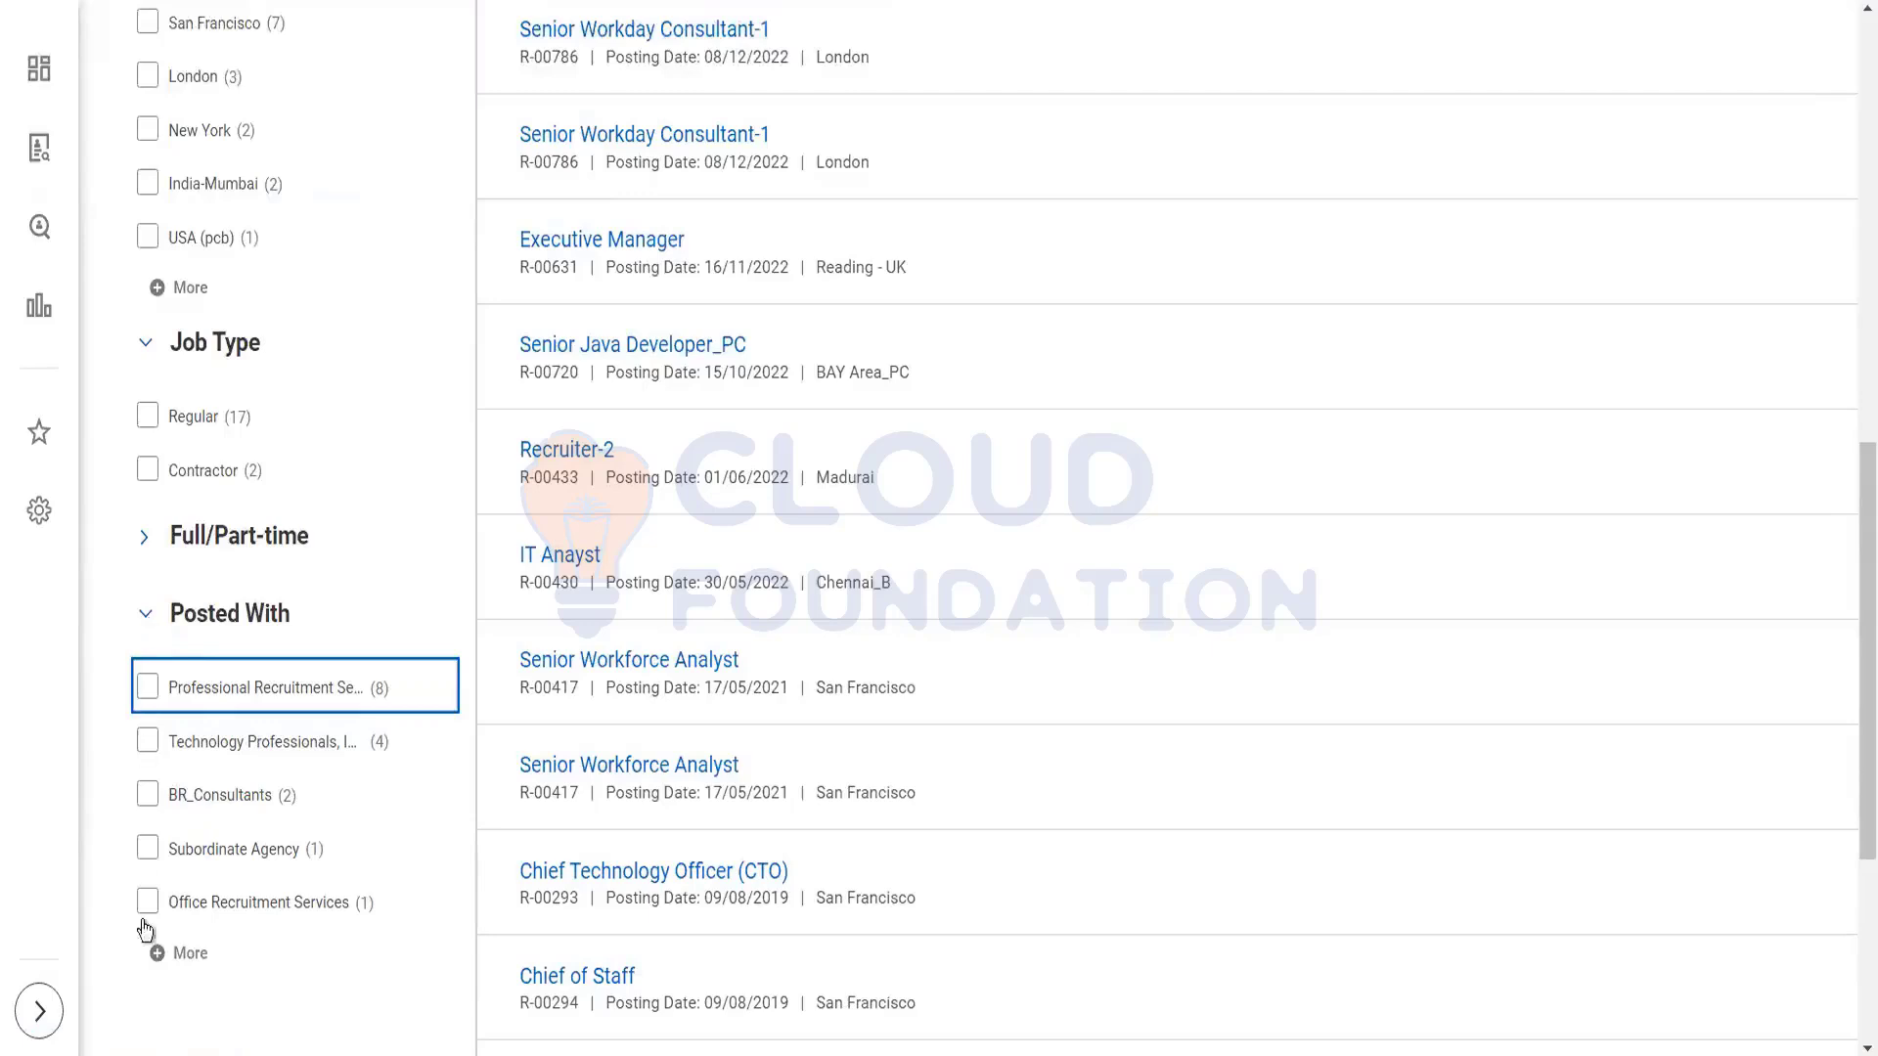
left_click(148, 691)
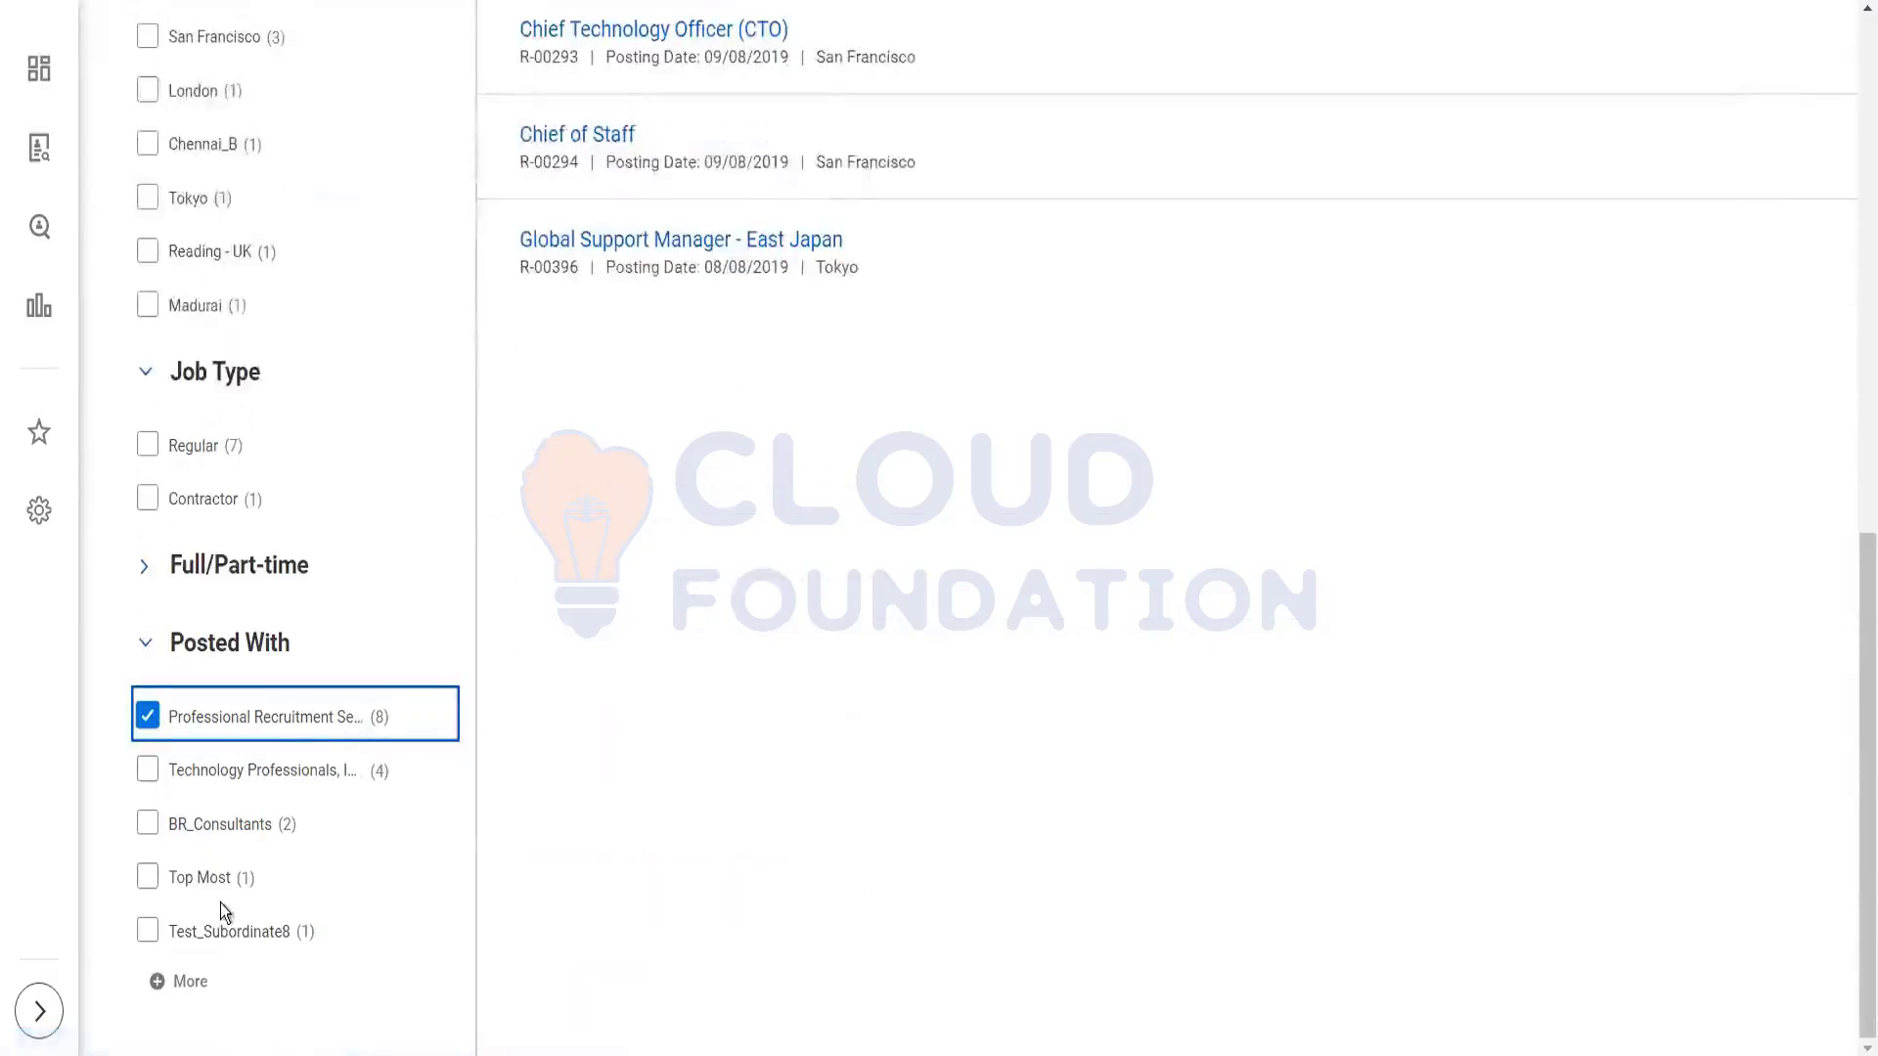
left_click(190, 983)
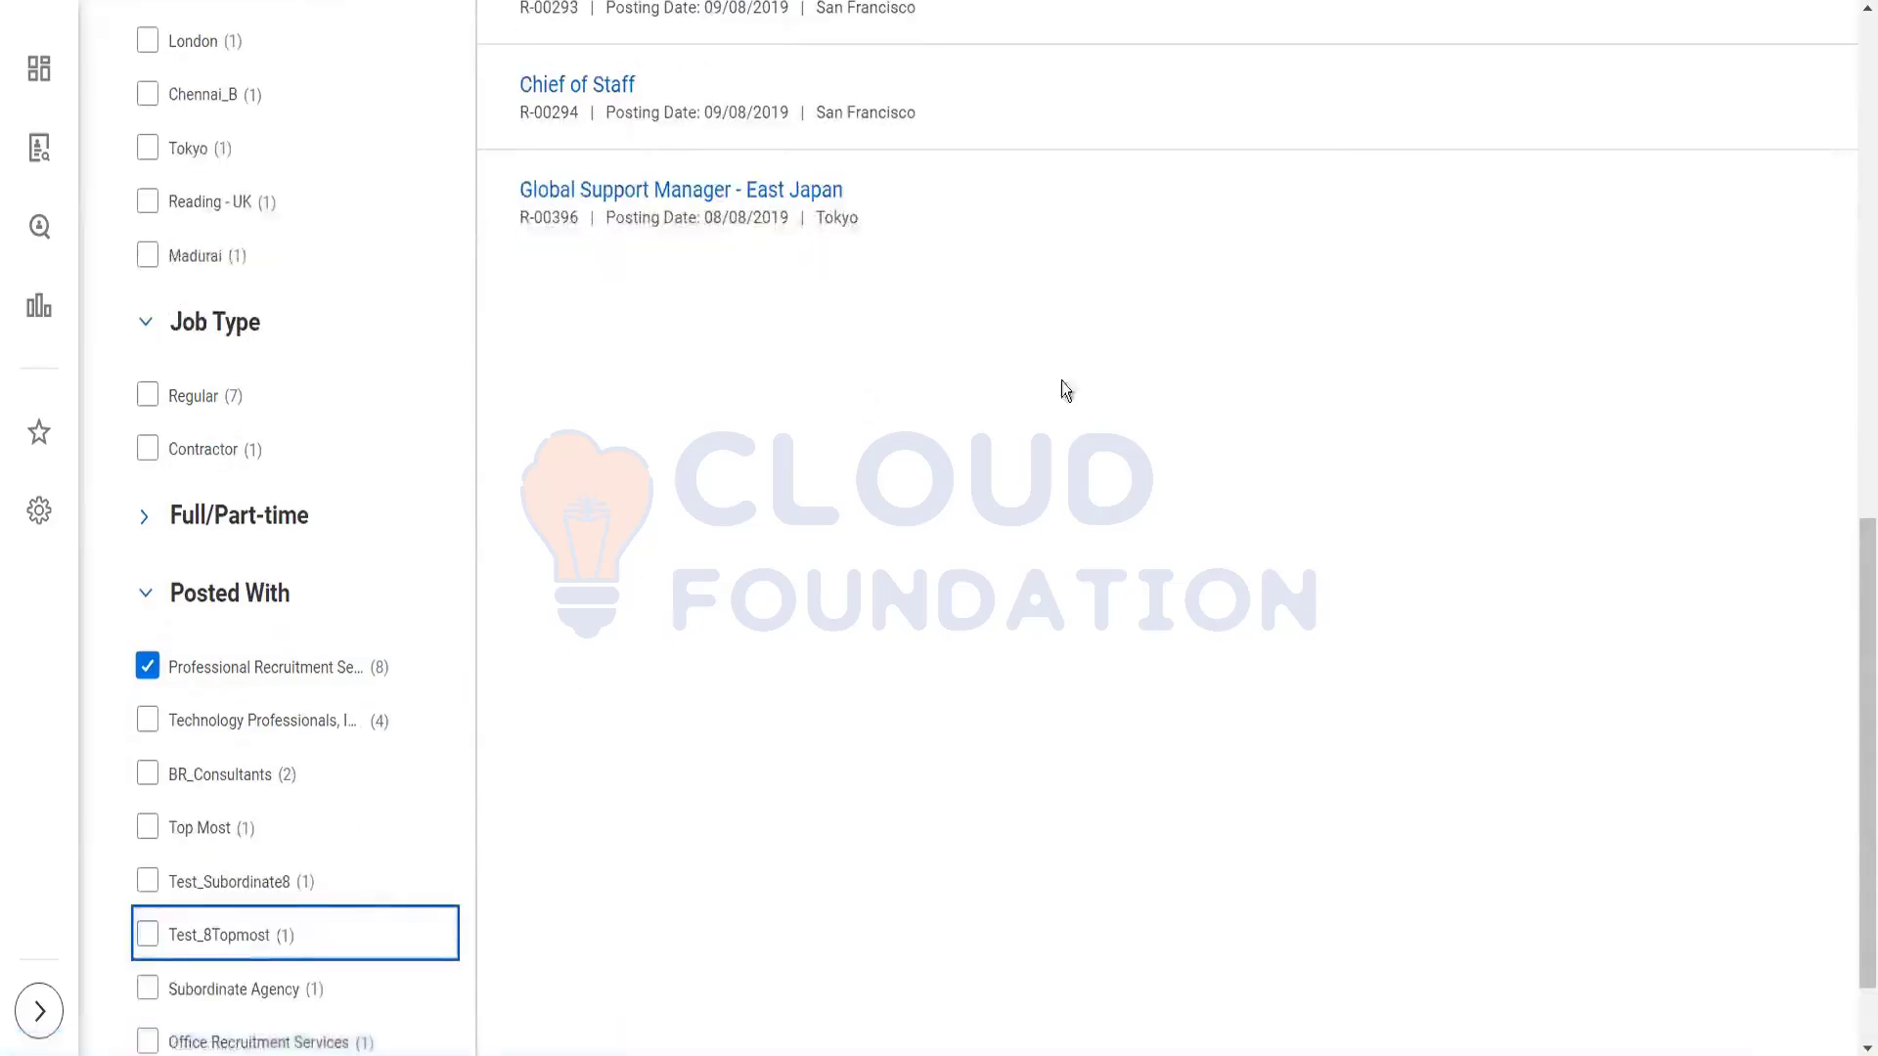
left_click_drag(1856, 579, 1856, 788)
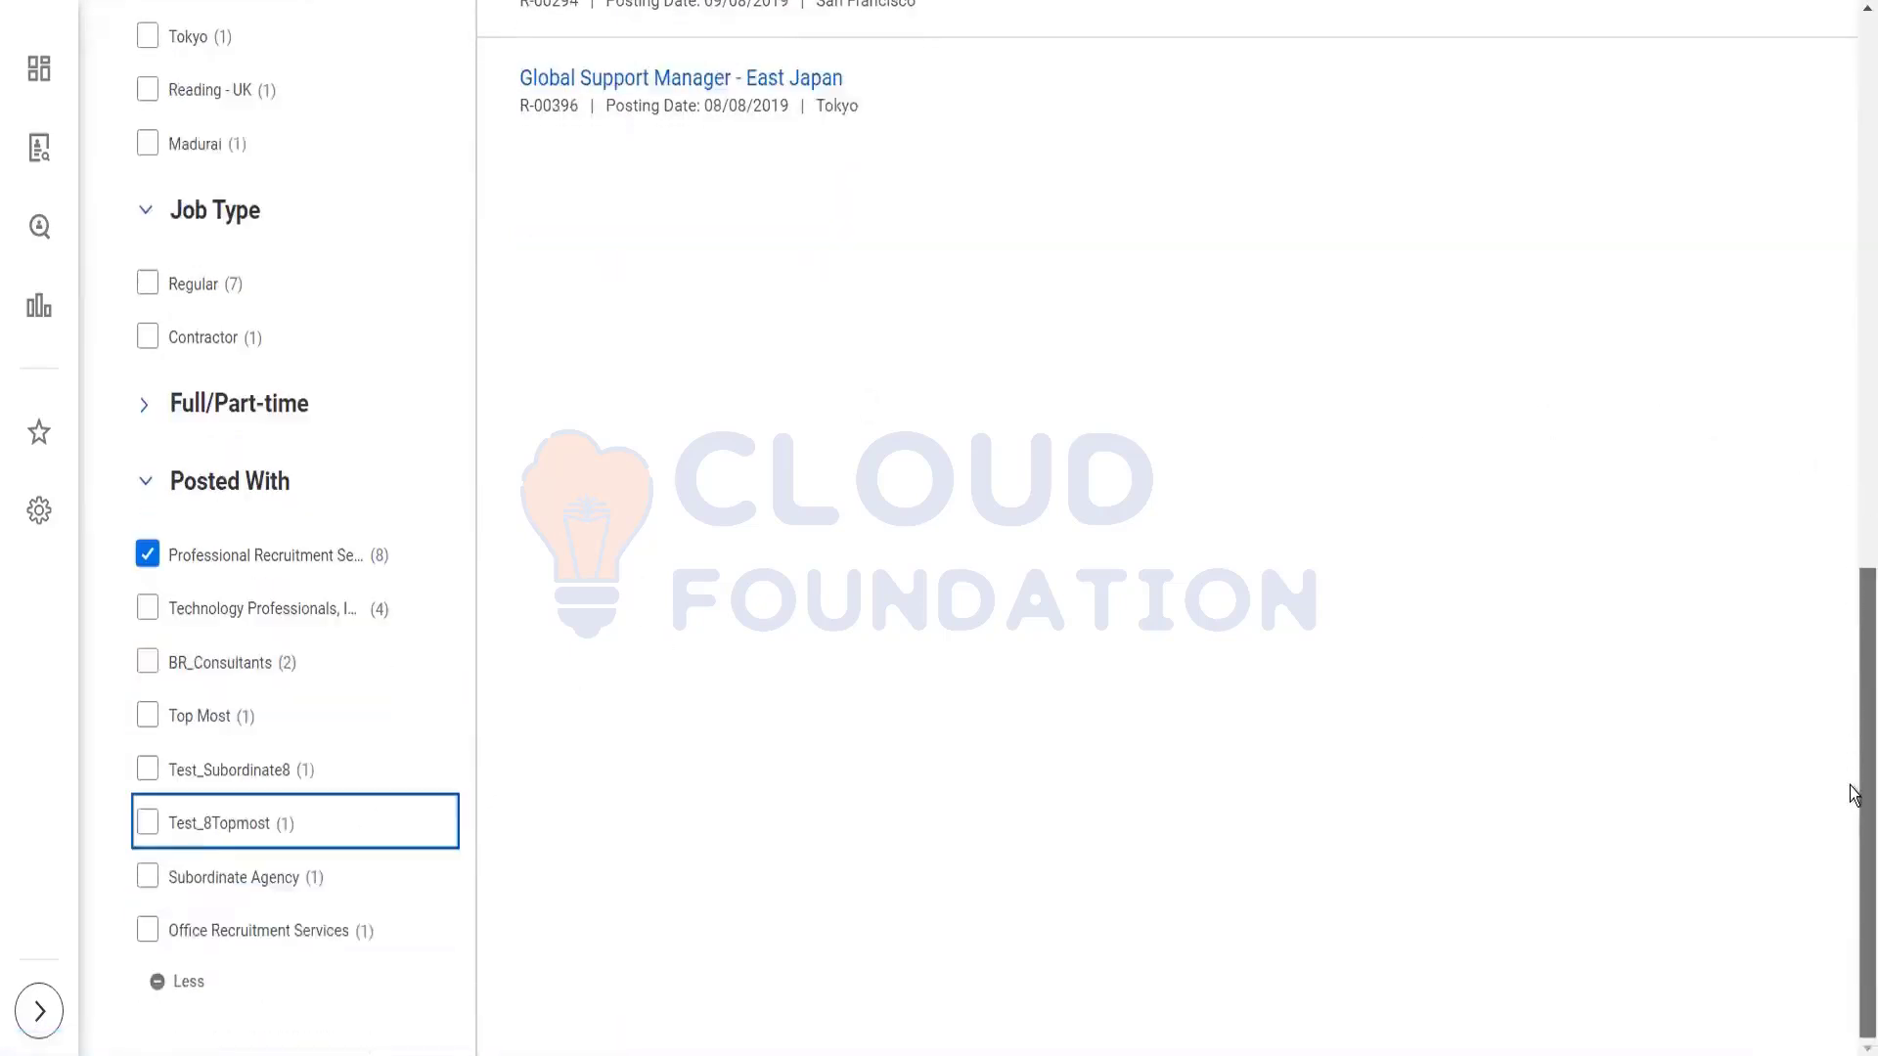
left_click(146, 555)
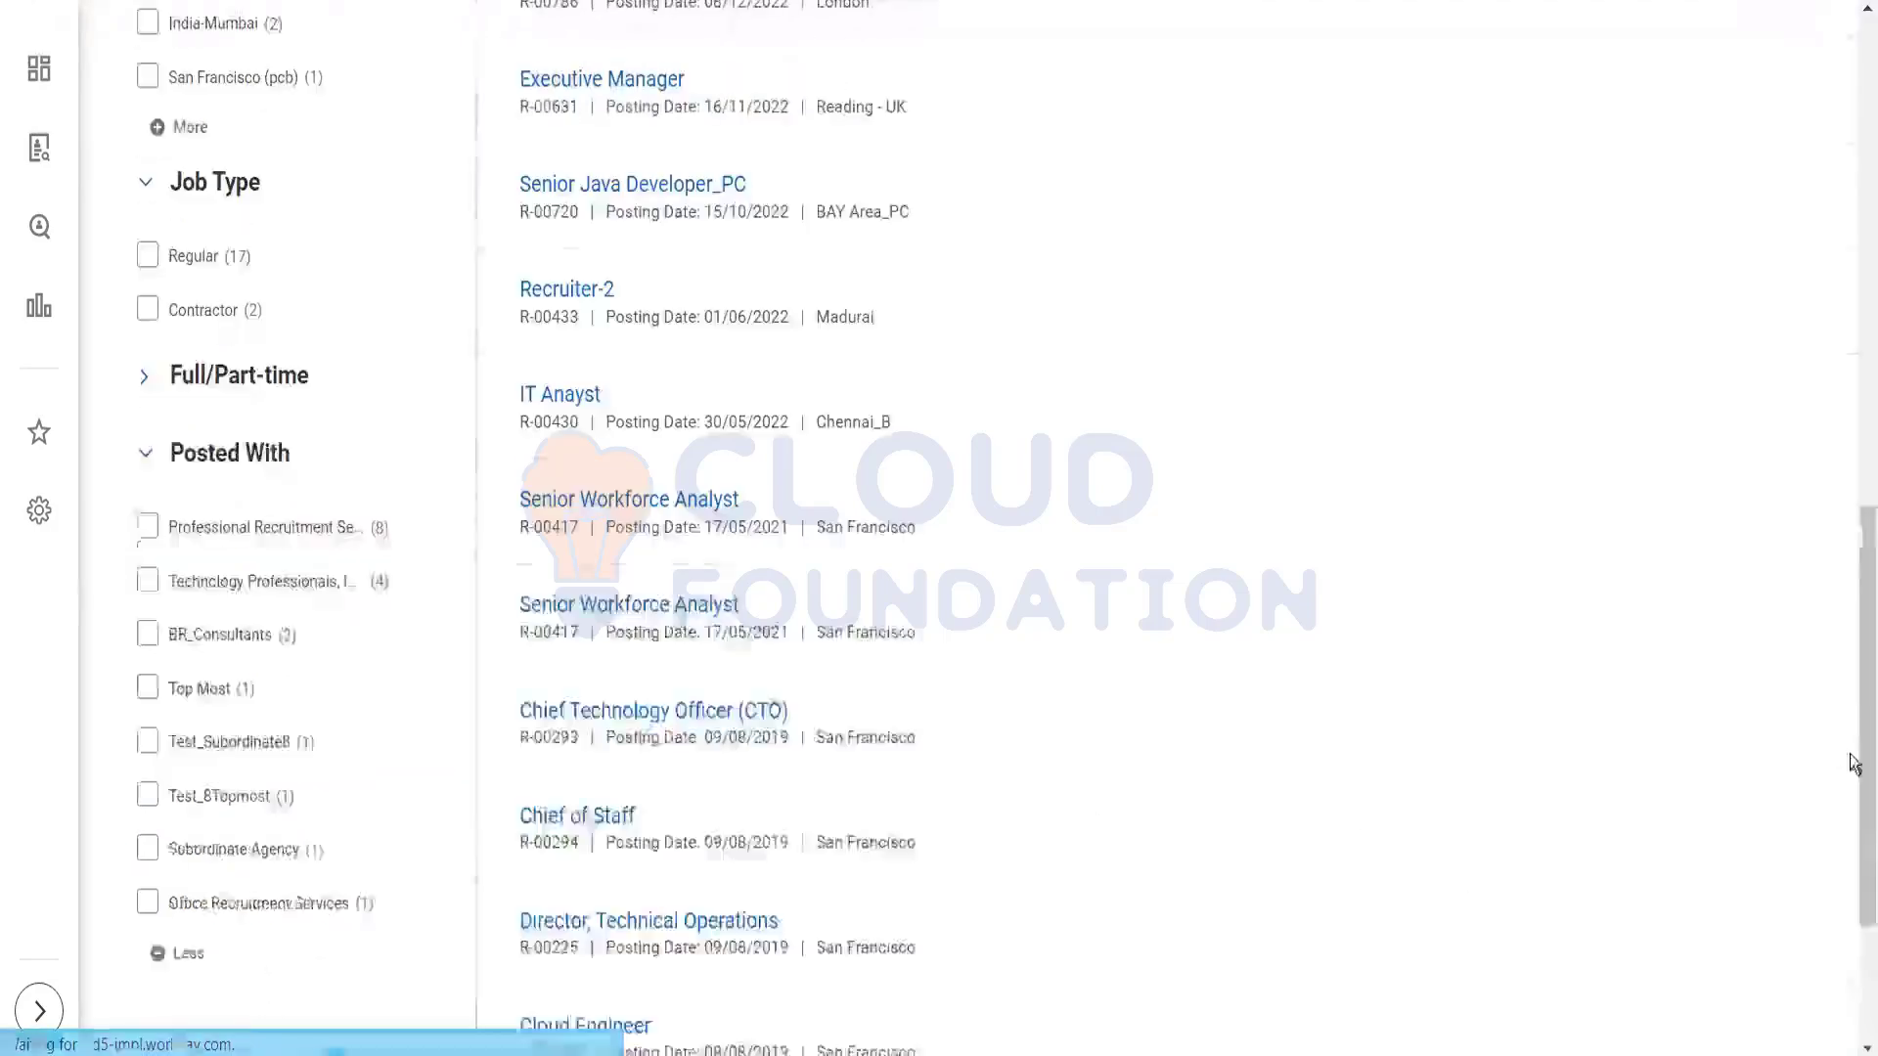
scroll(1835, 128, "up", 3)
scroll(1835, 129, "up", 10)
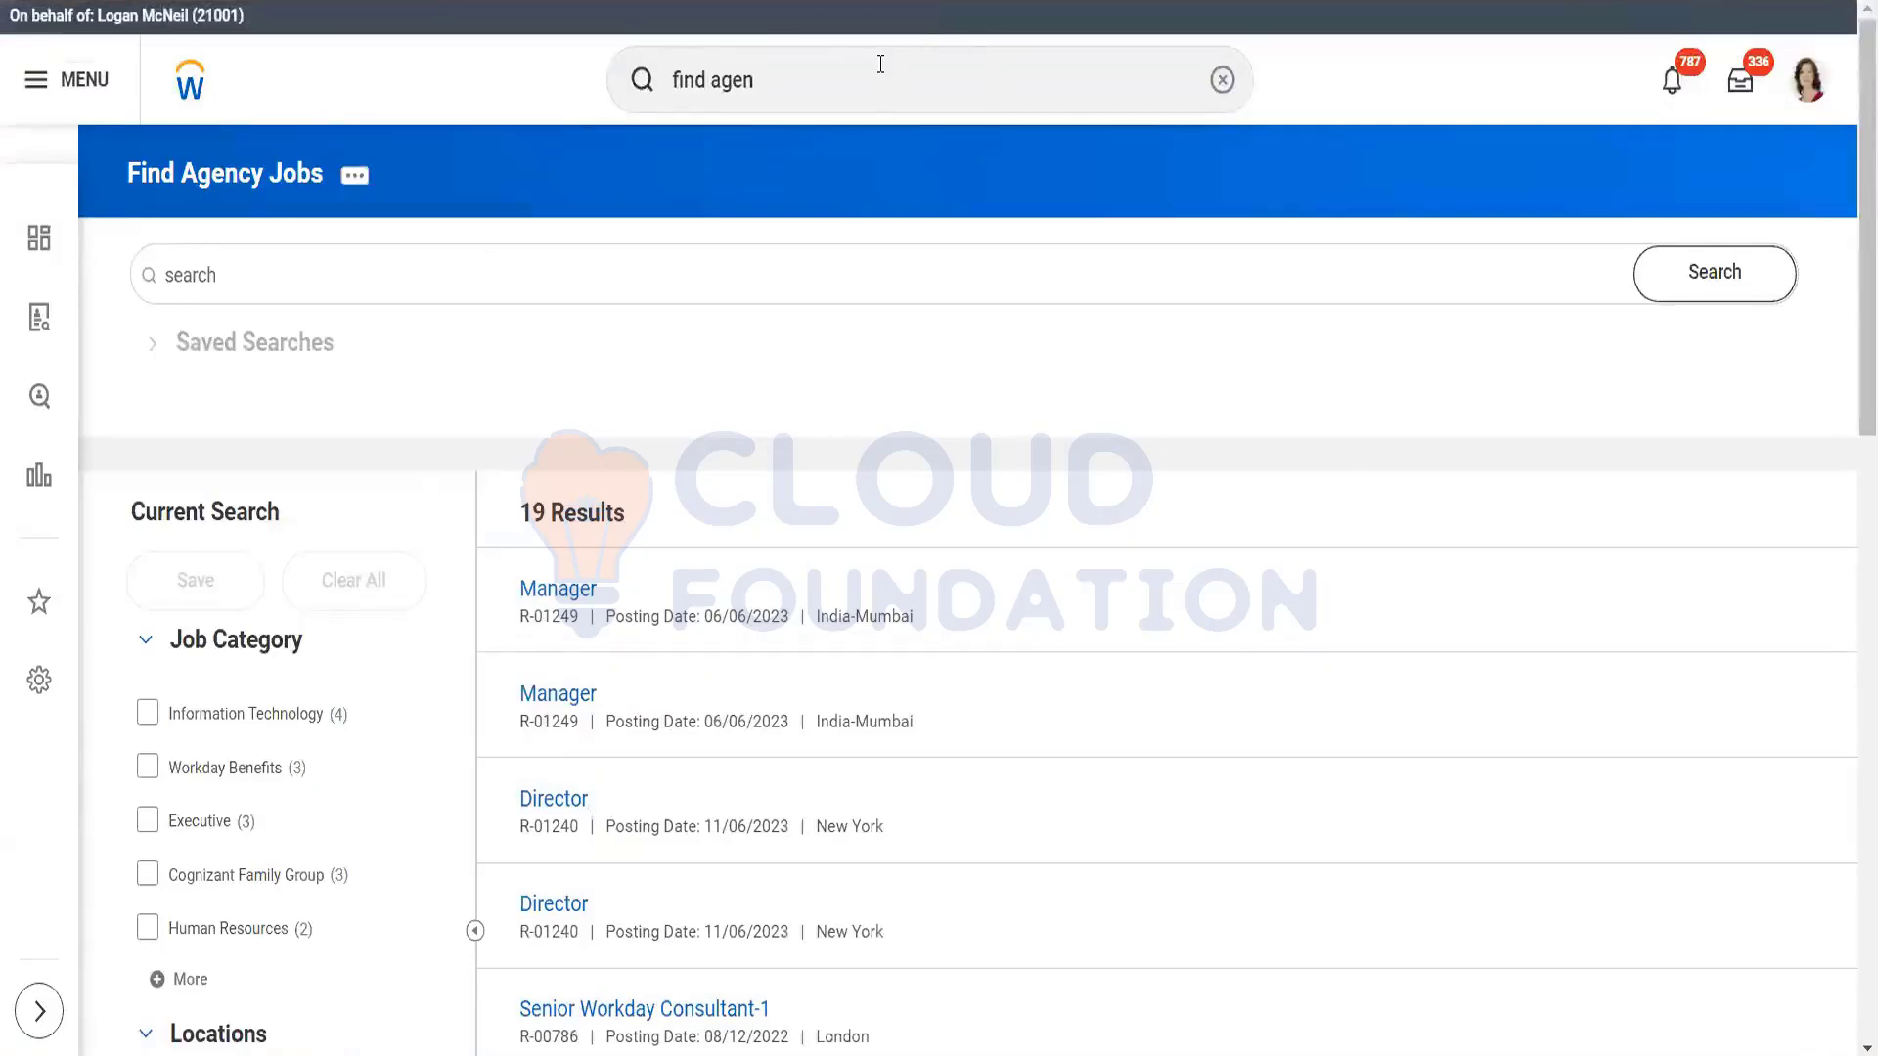
Step: Replace the search with 'find agenc' and open the Find Agency Jobs New report (19 results)
left_click(881, 63)
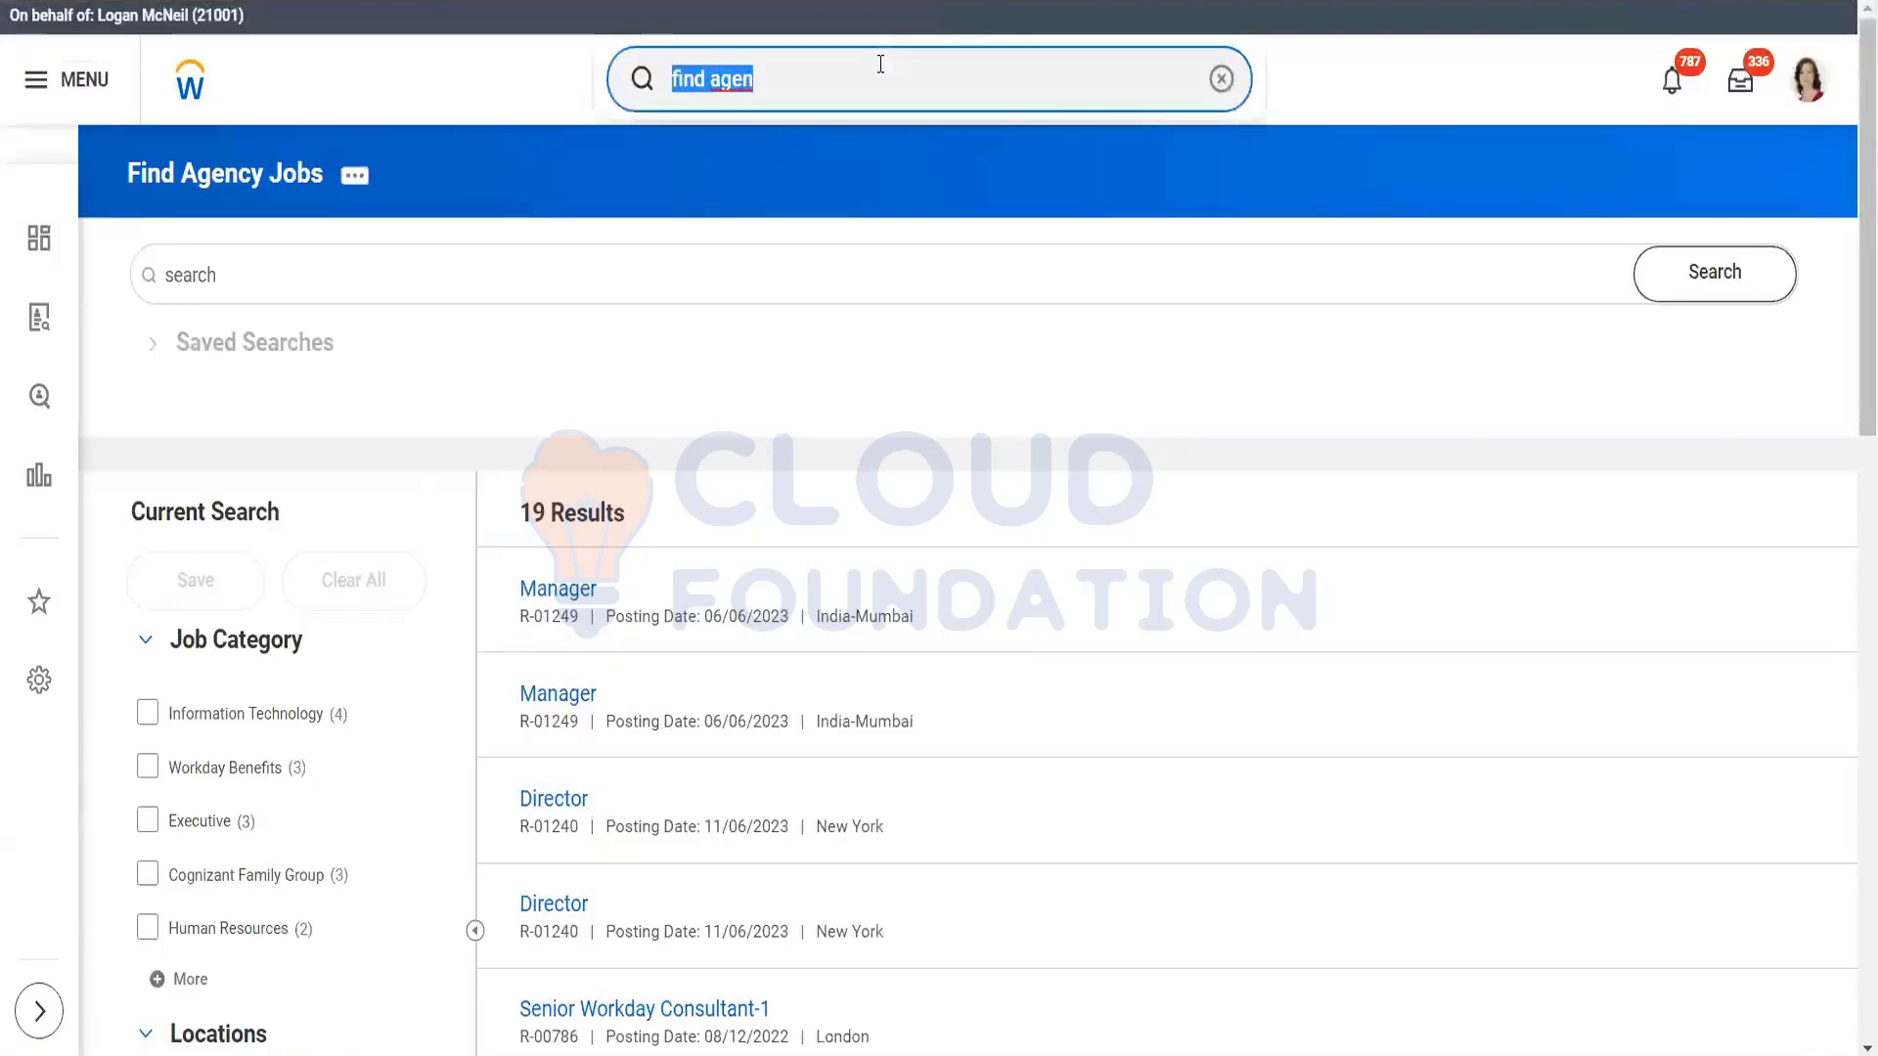
key("BackSpace")
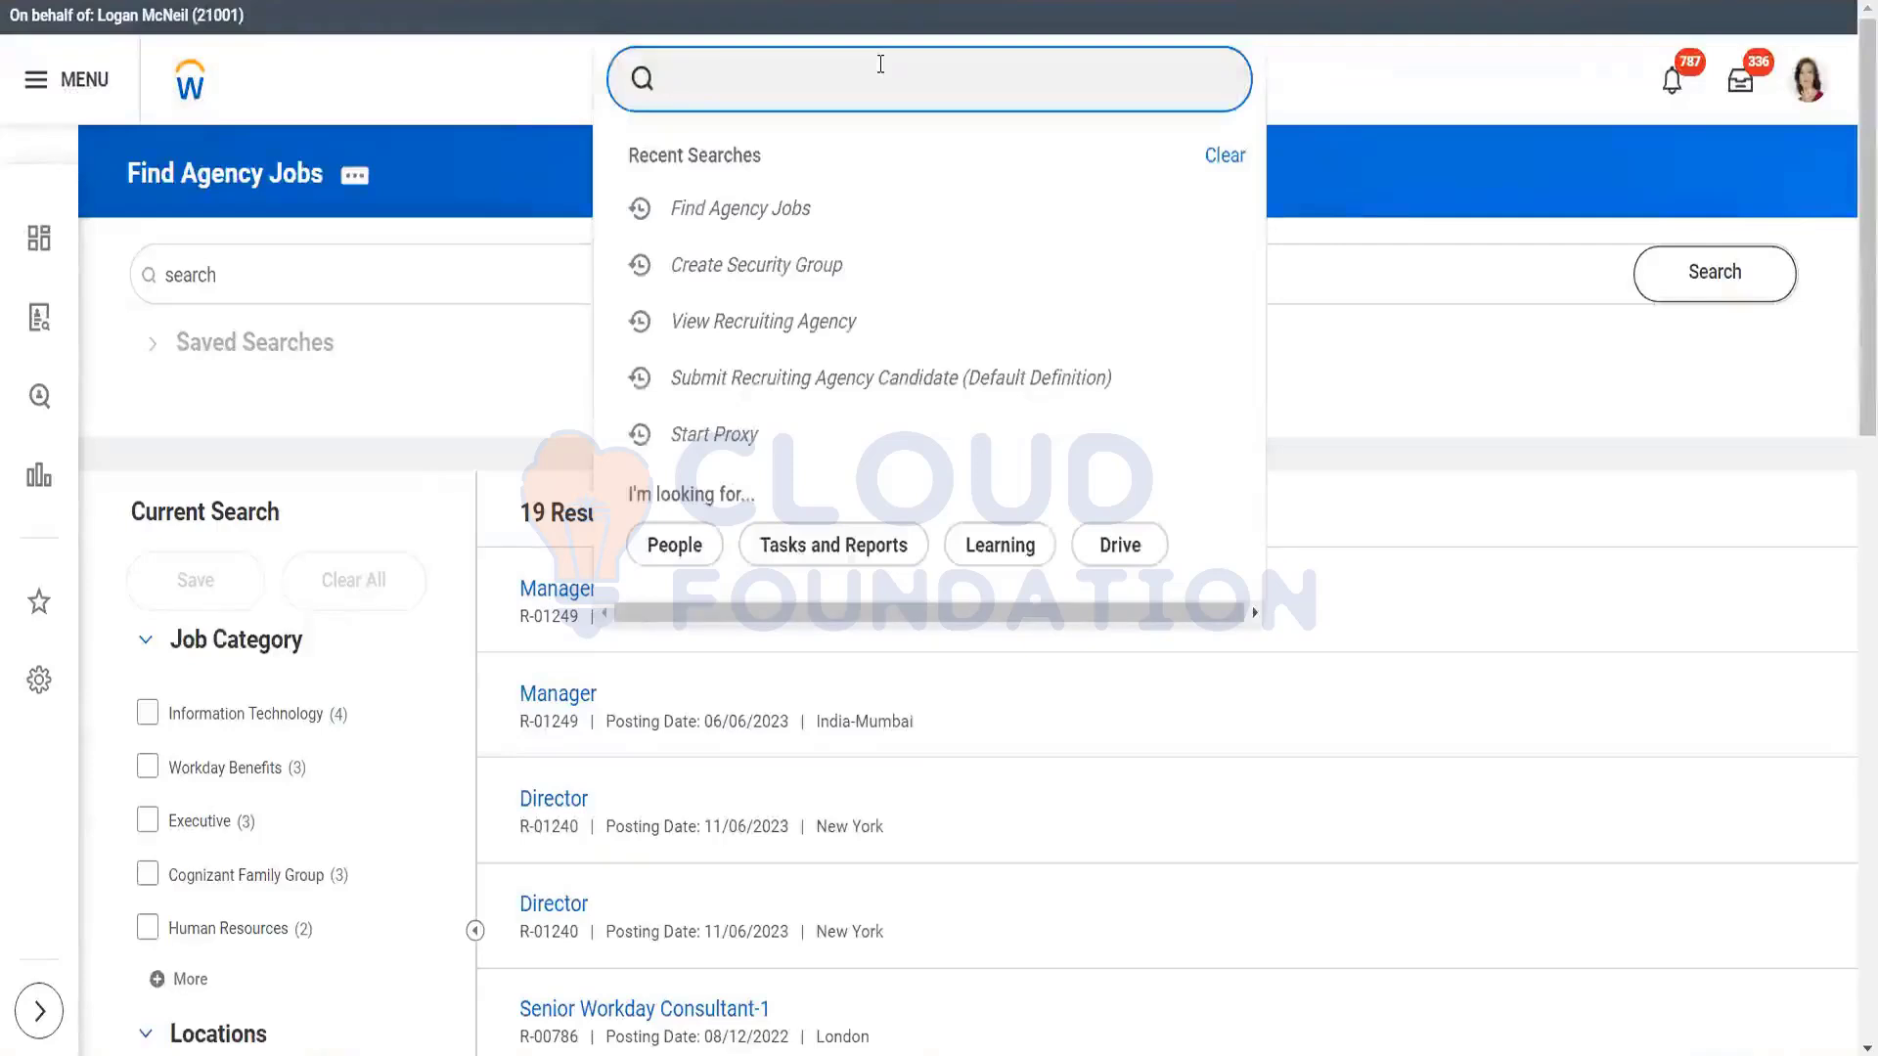
type("find agency")
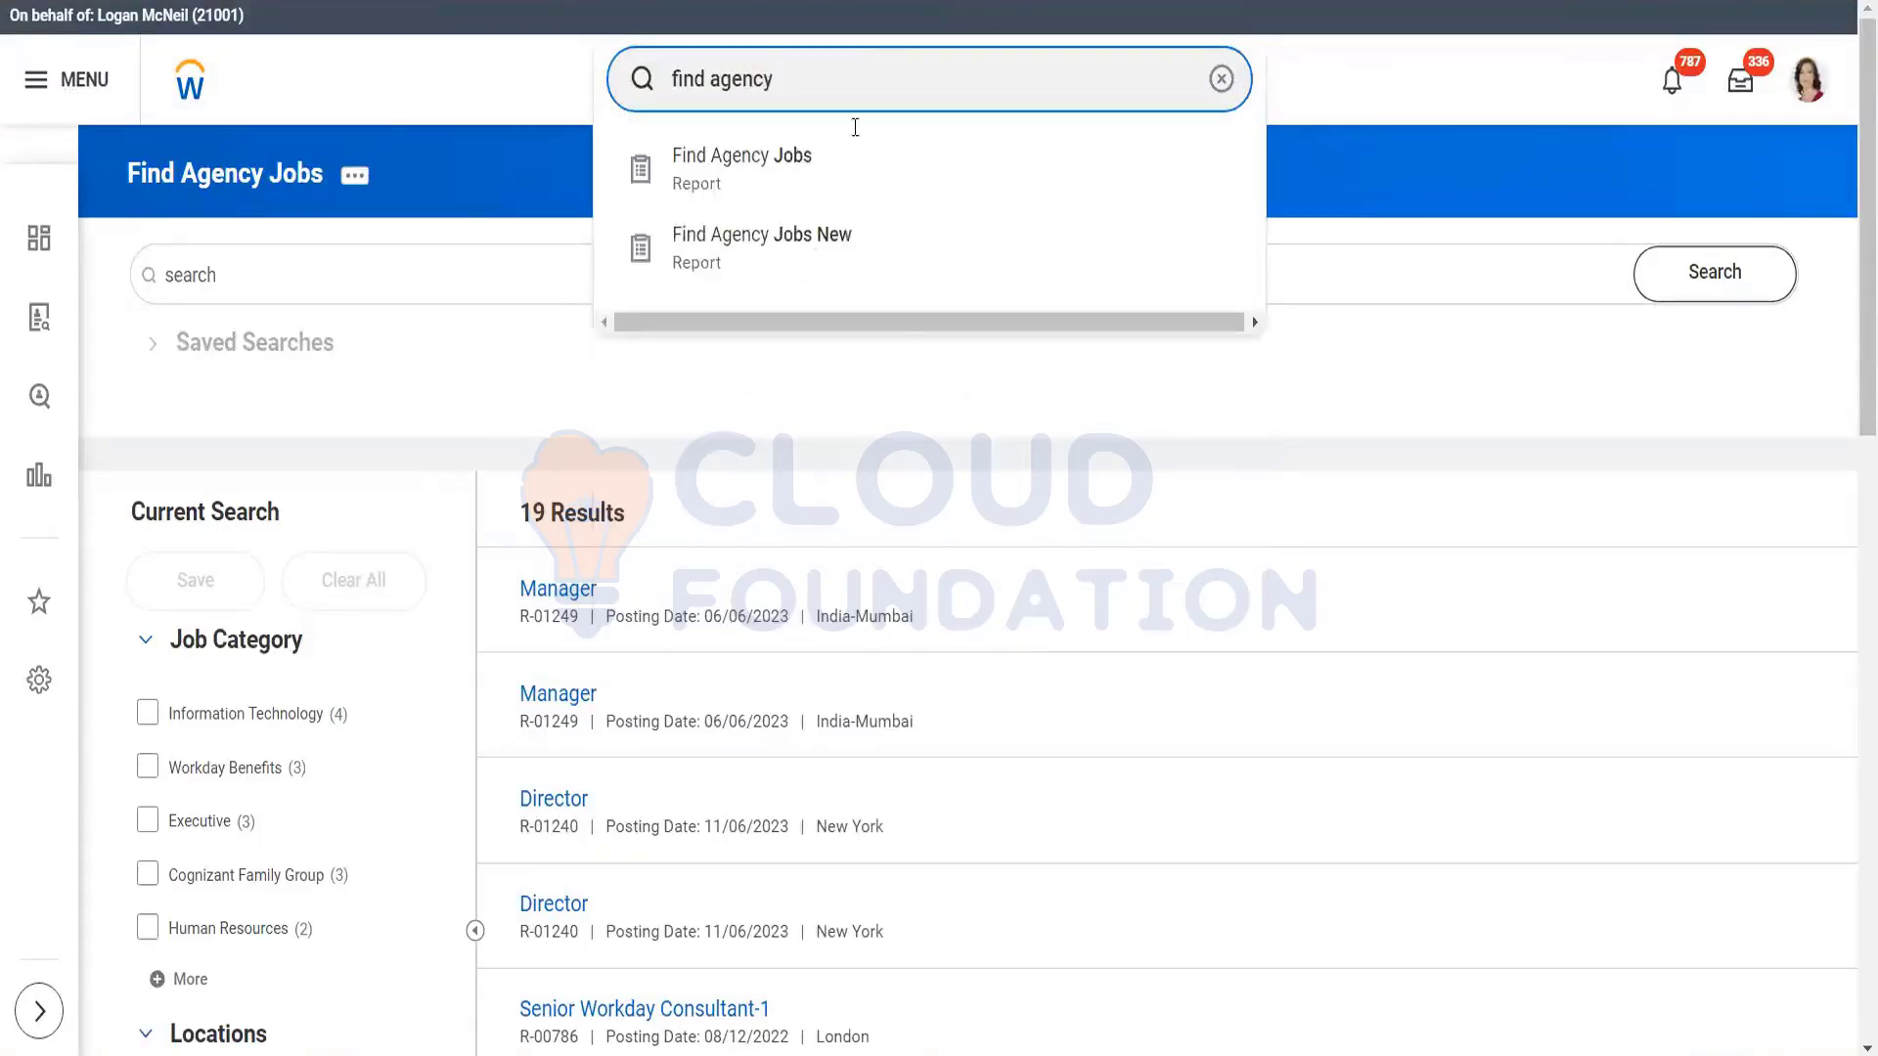
left_click(804, 268)
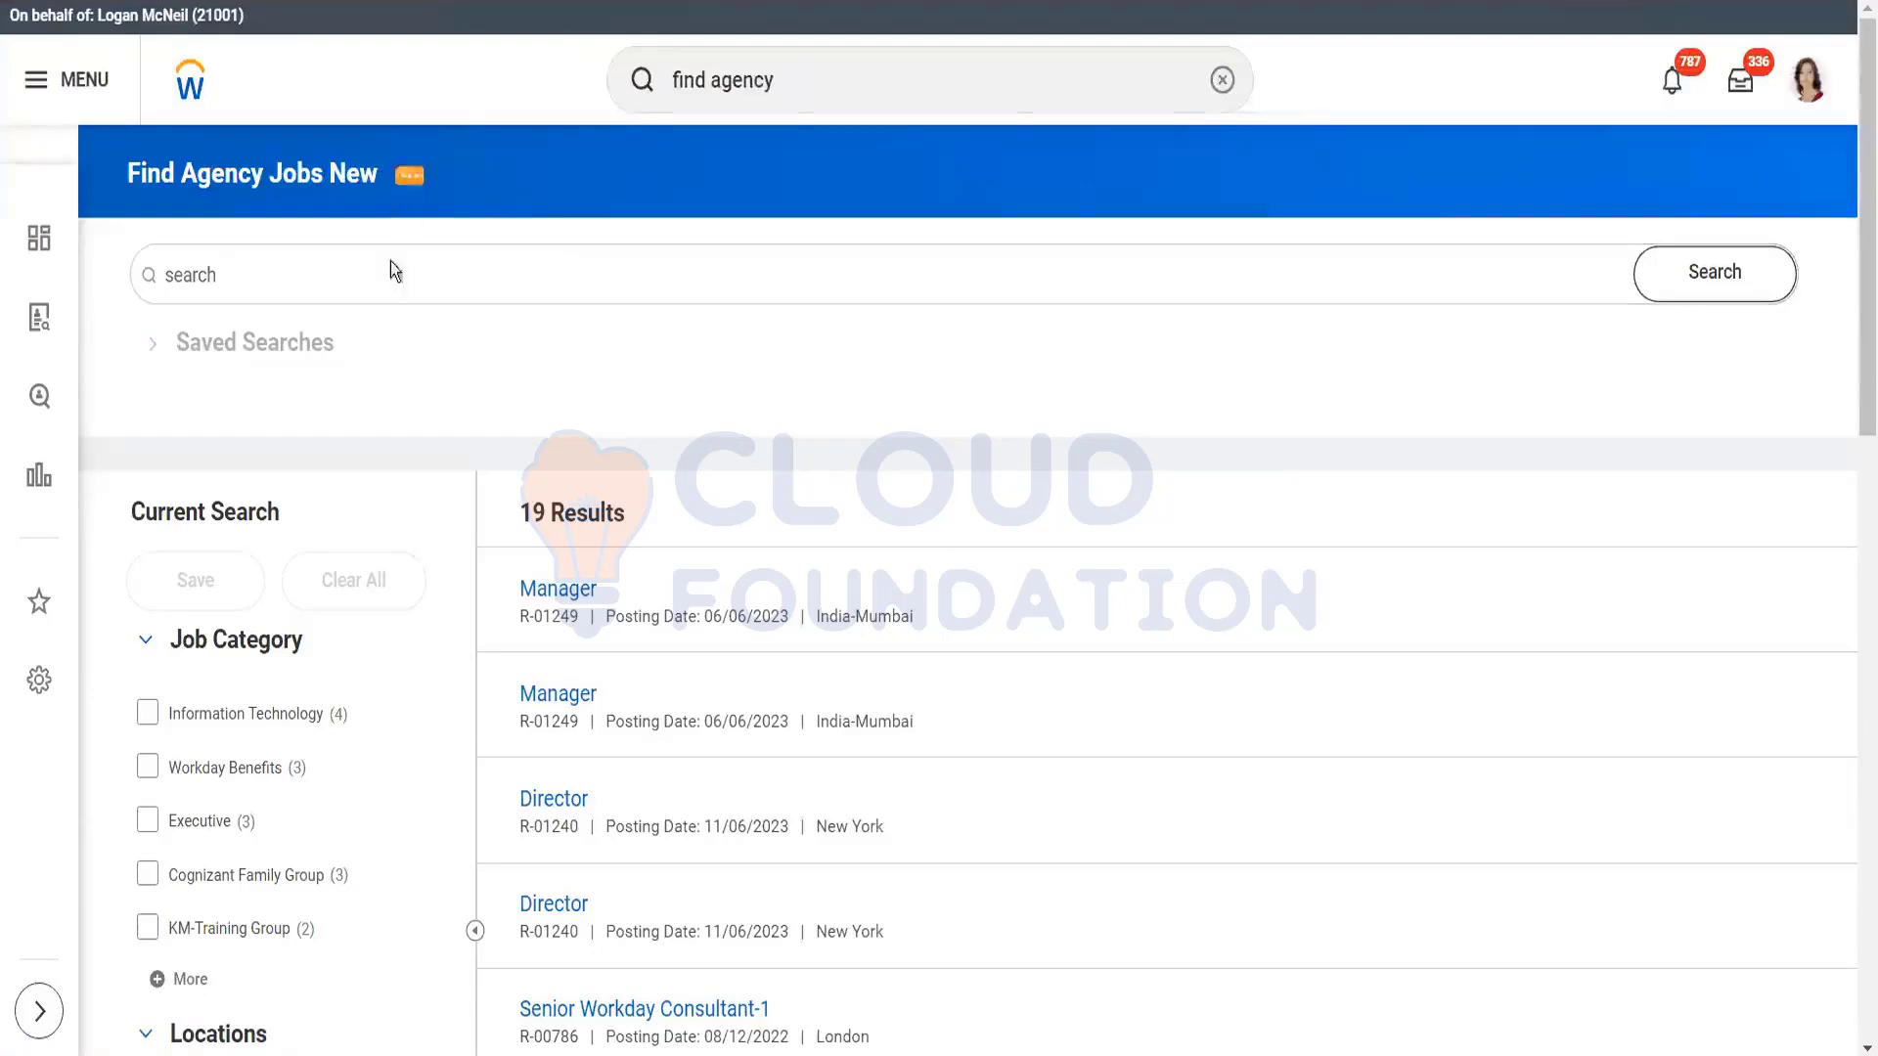
left_click(415, 182)
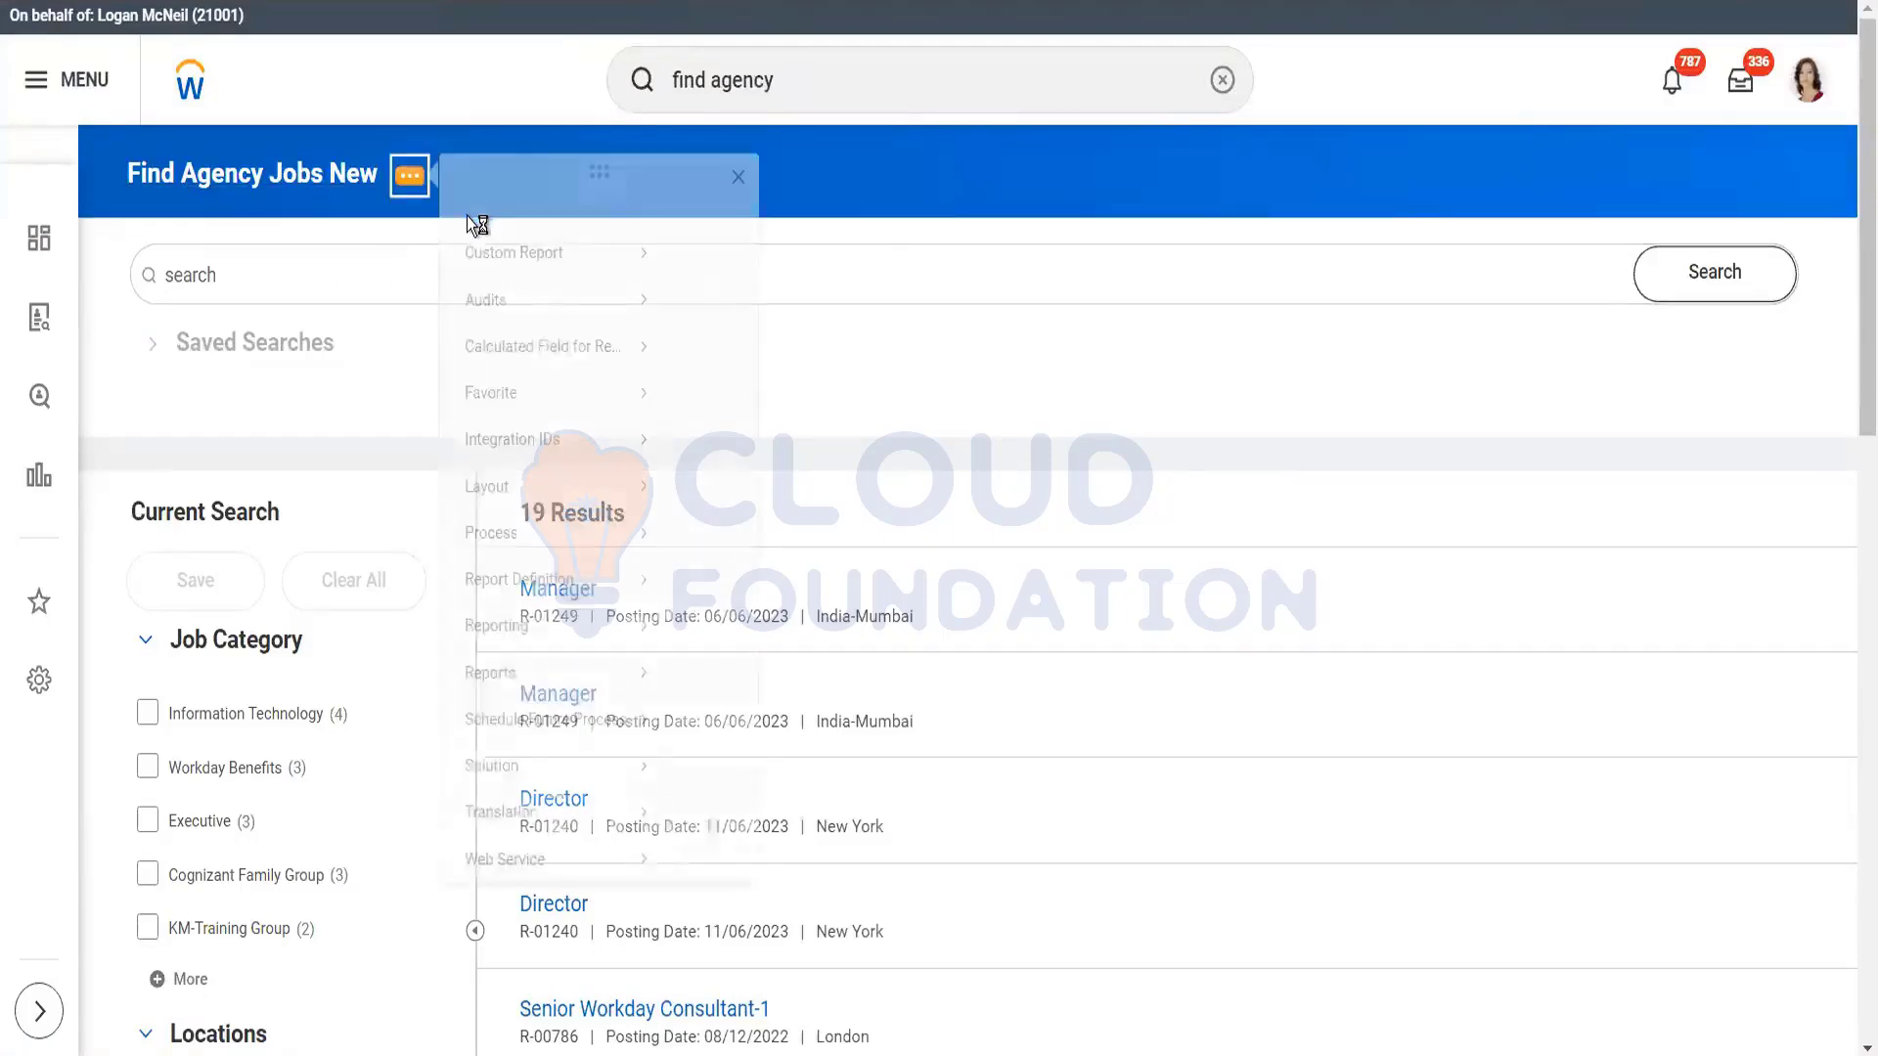
mouse_move(519, 282)
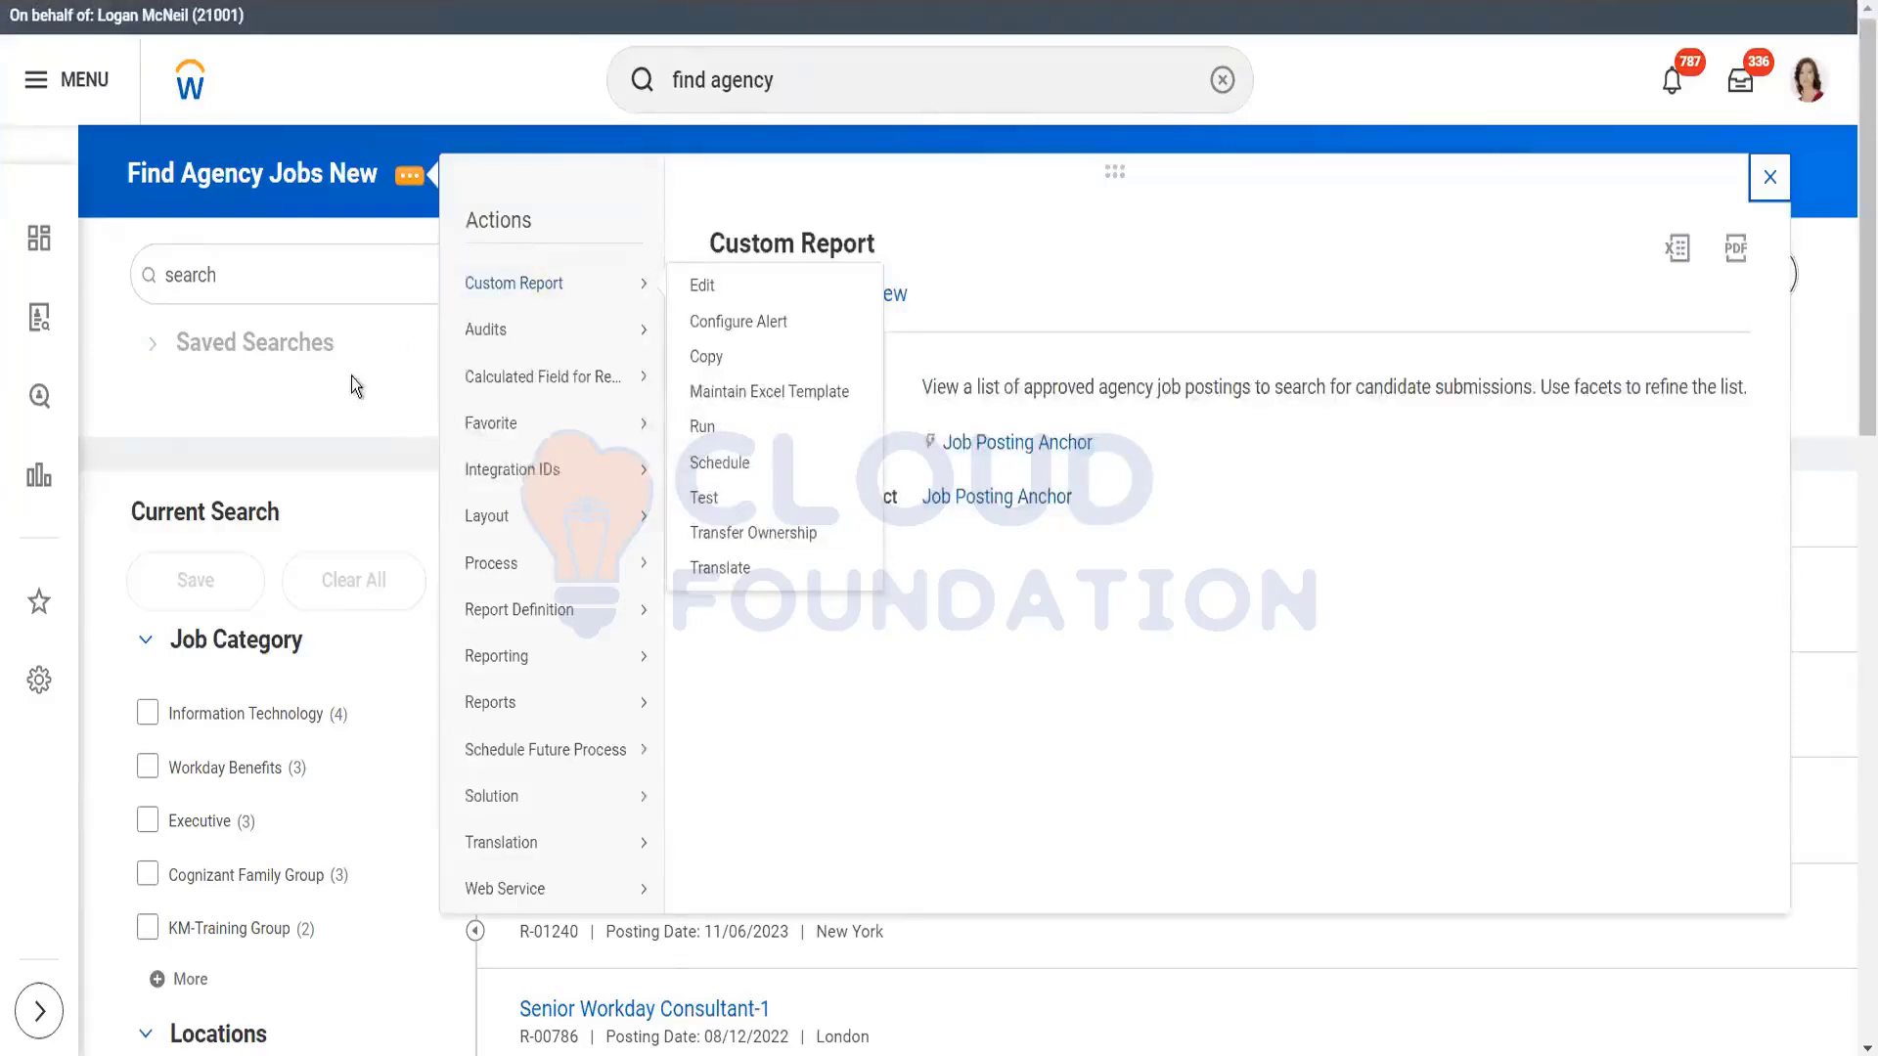
left_click(870, 66)
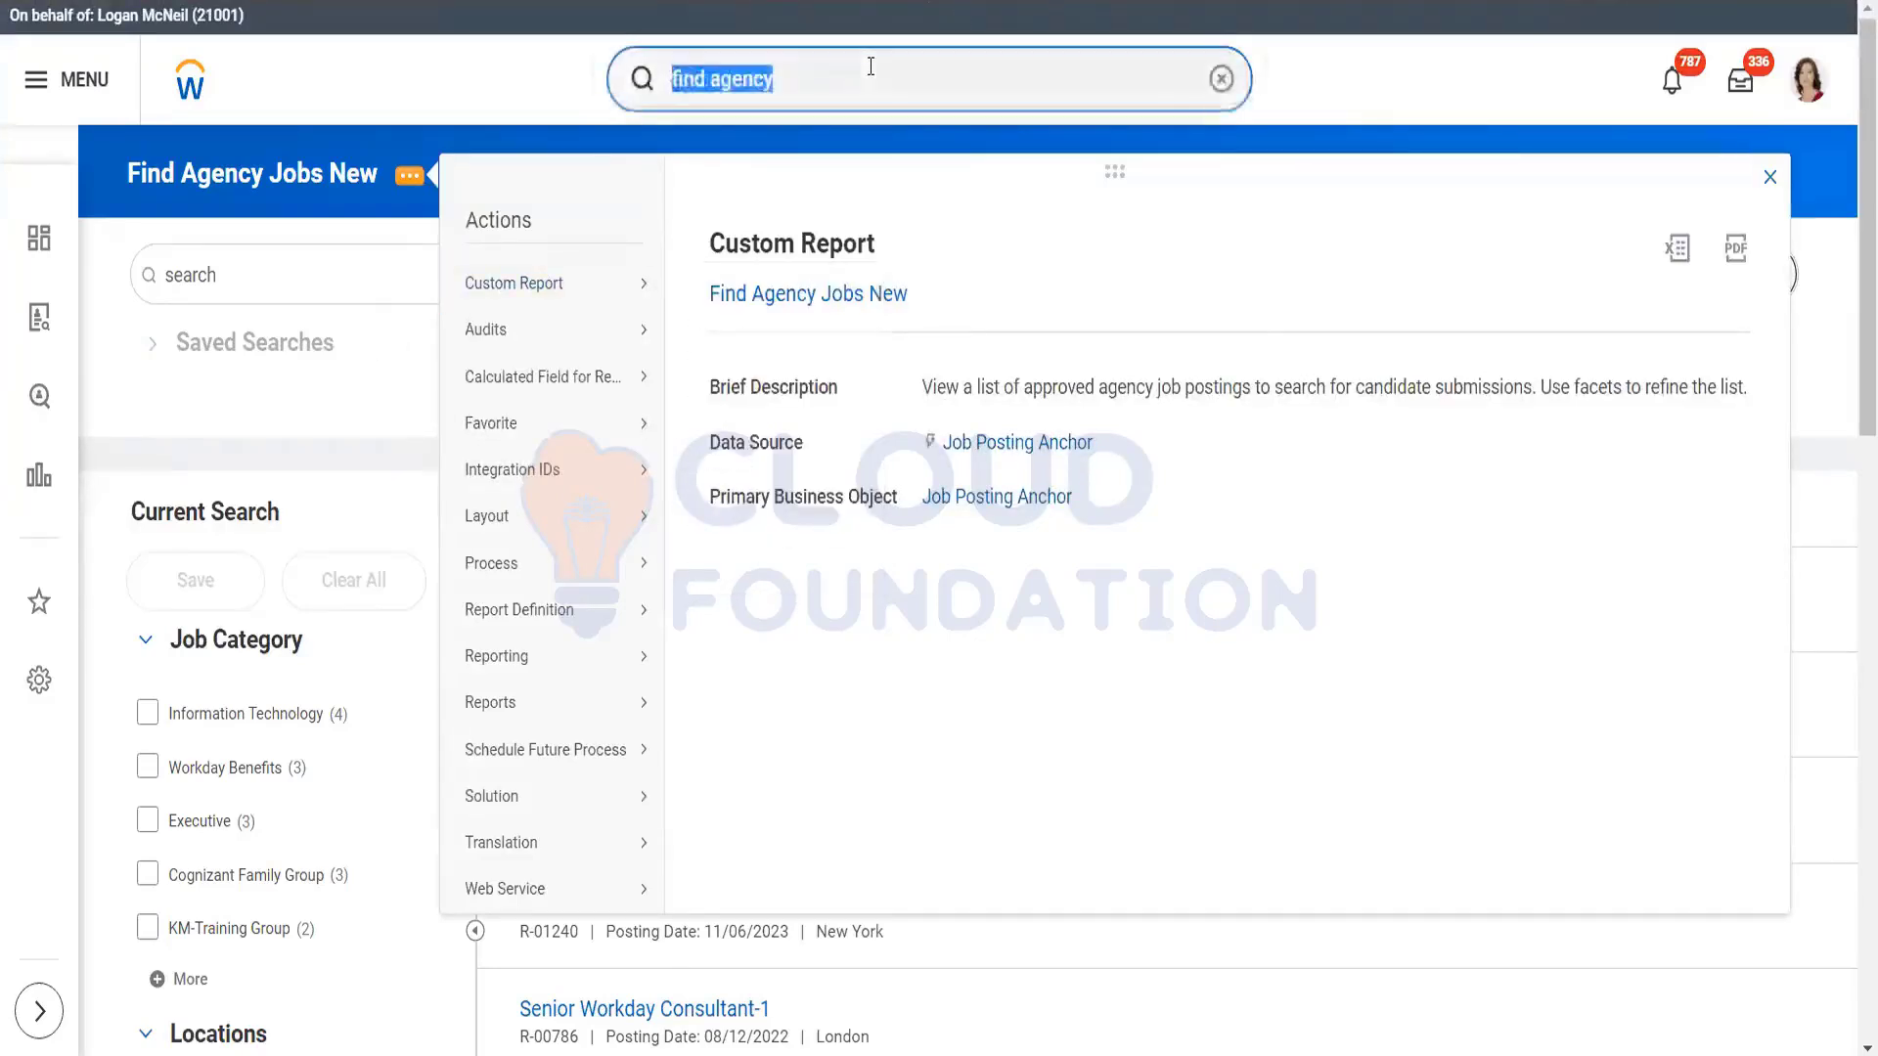
key("BackSpace")
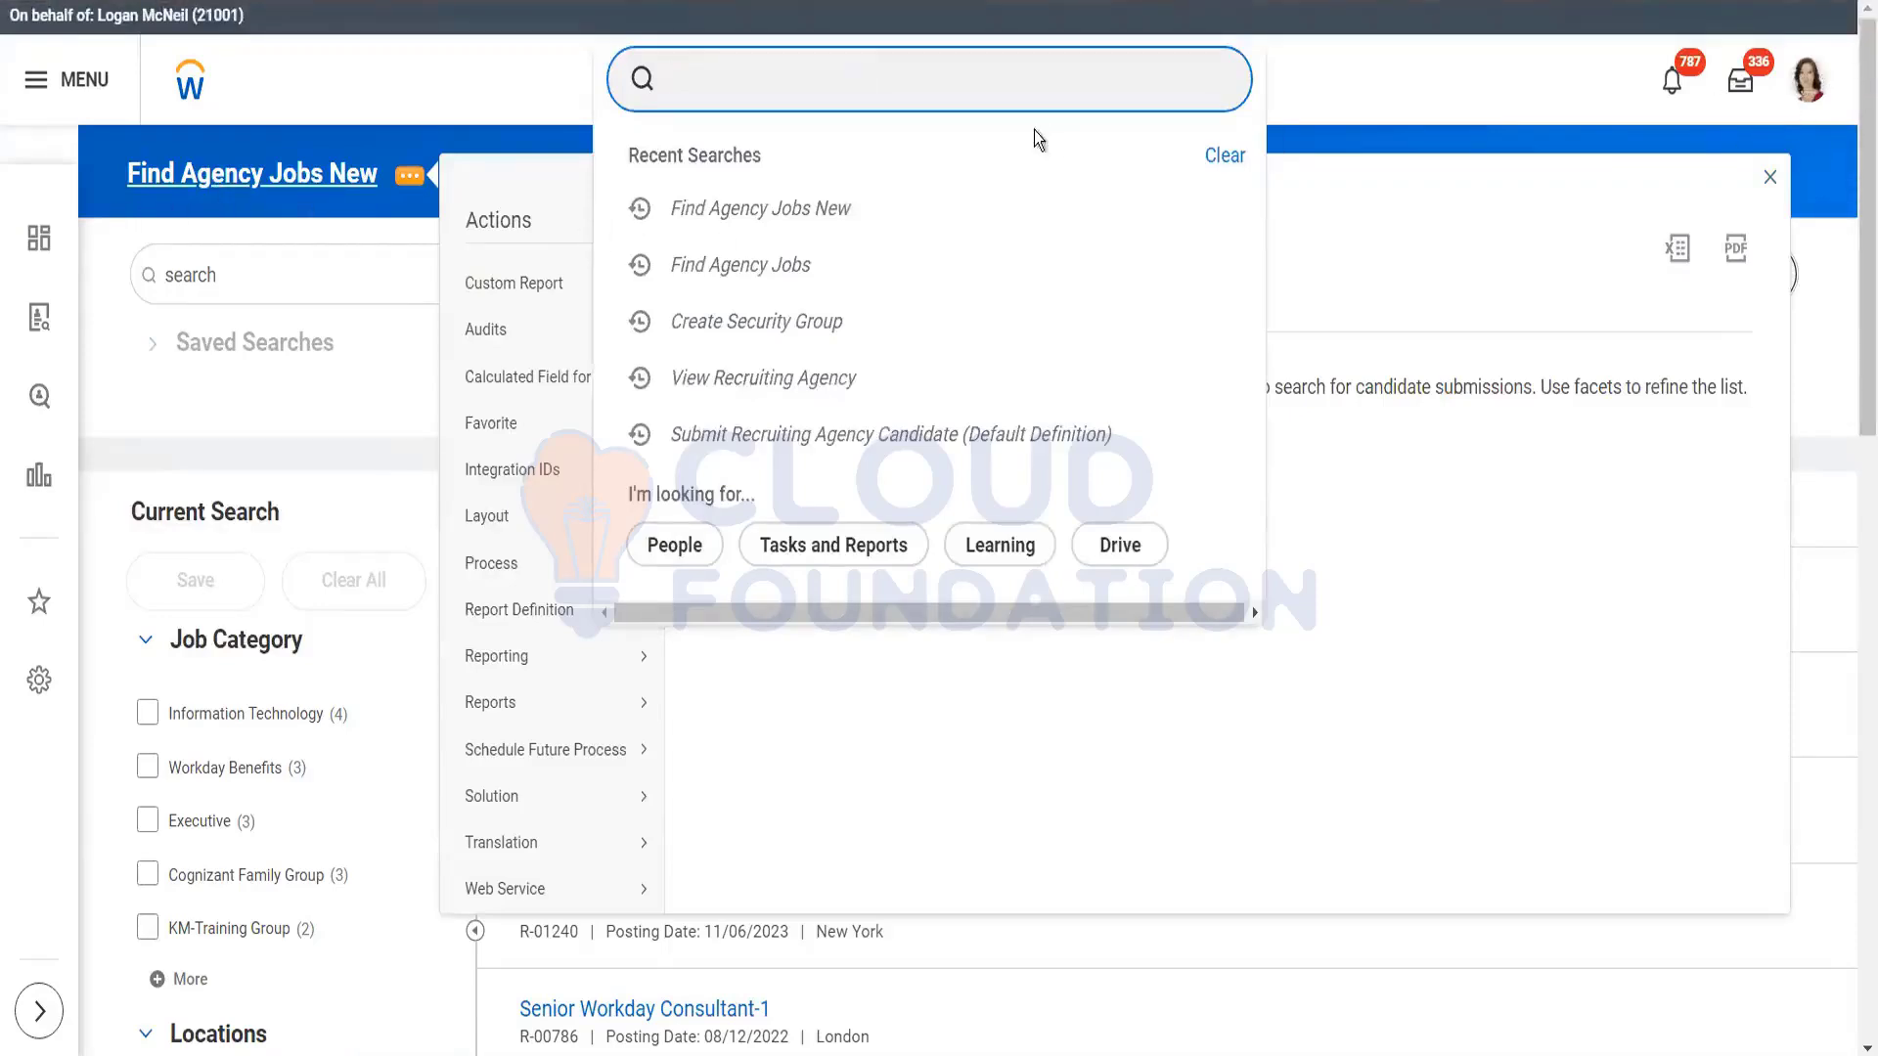
left_click(1401, 78)
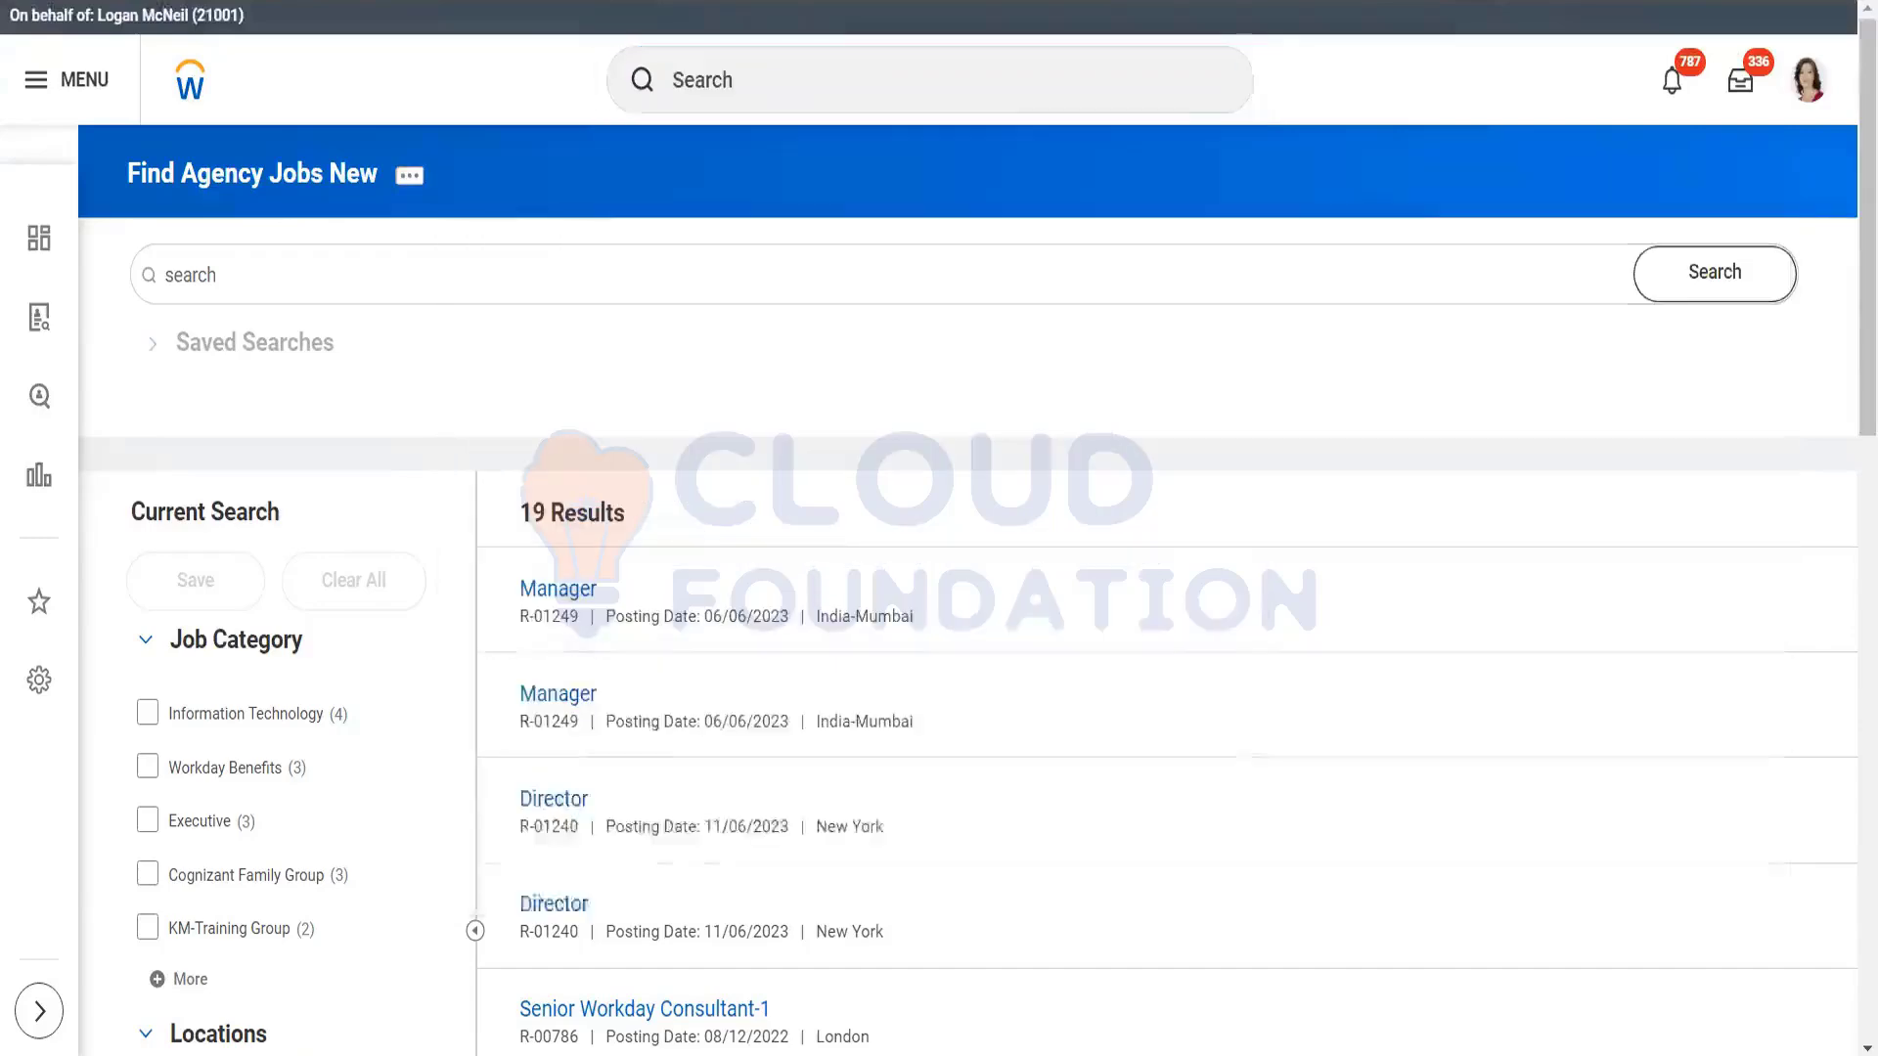
key("alt+Tab")
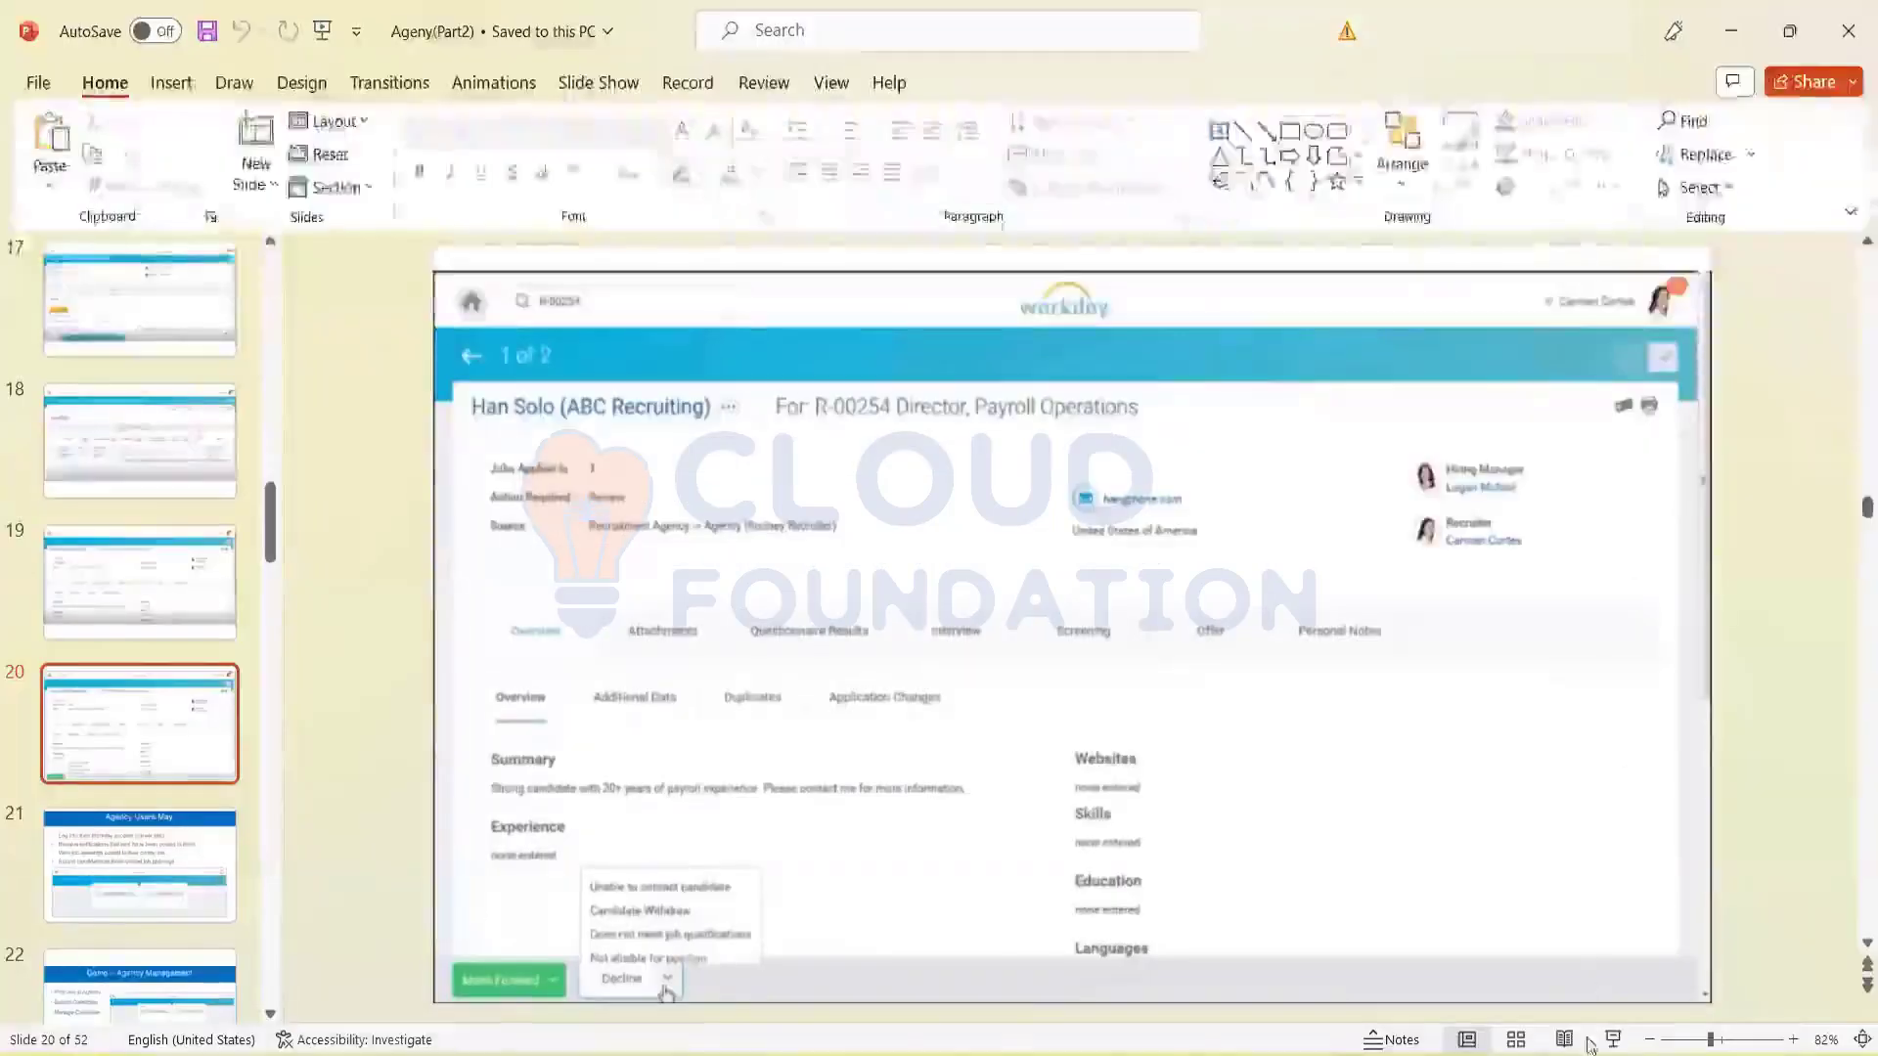
Step: Start the slide show at slide 20 and advance to slide 21, 'Agency Users May:'
left_click(1613, 1039)
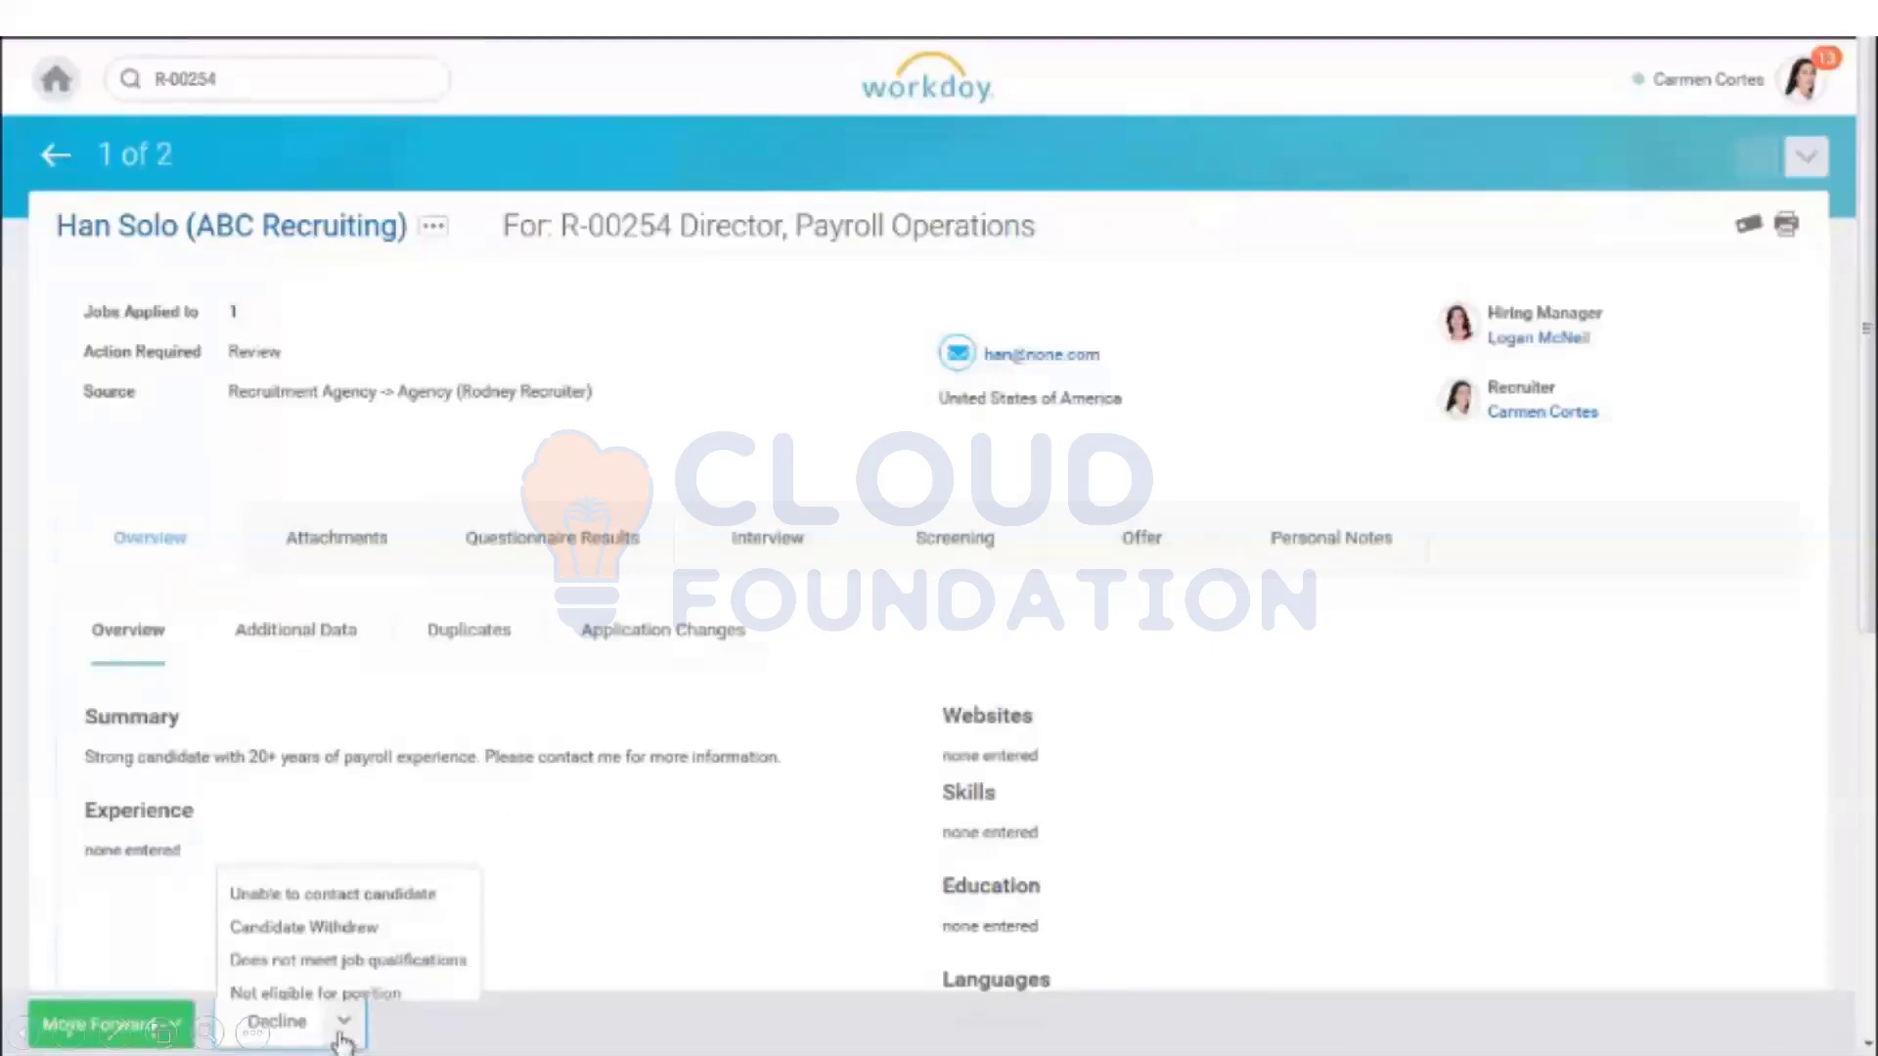
left_click(619, 893)
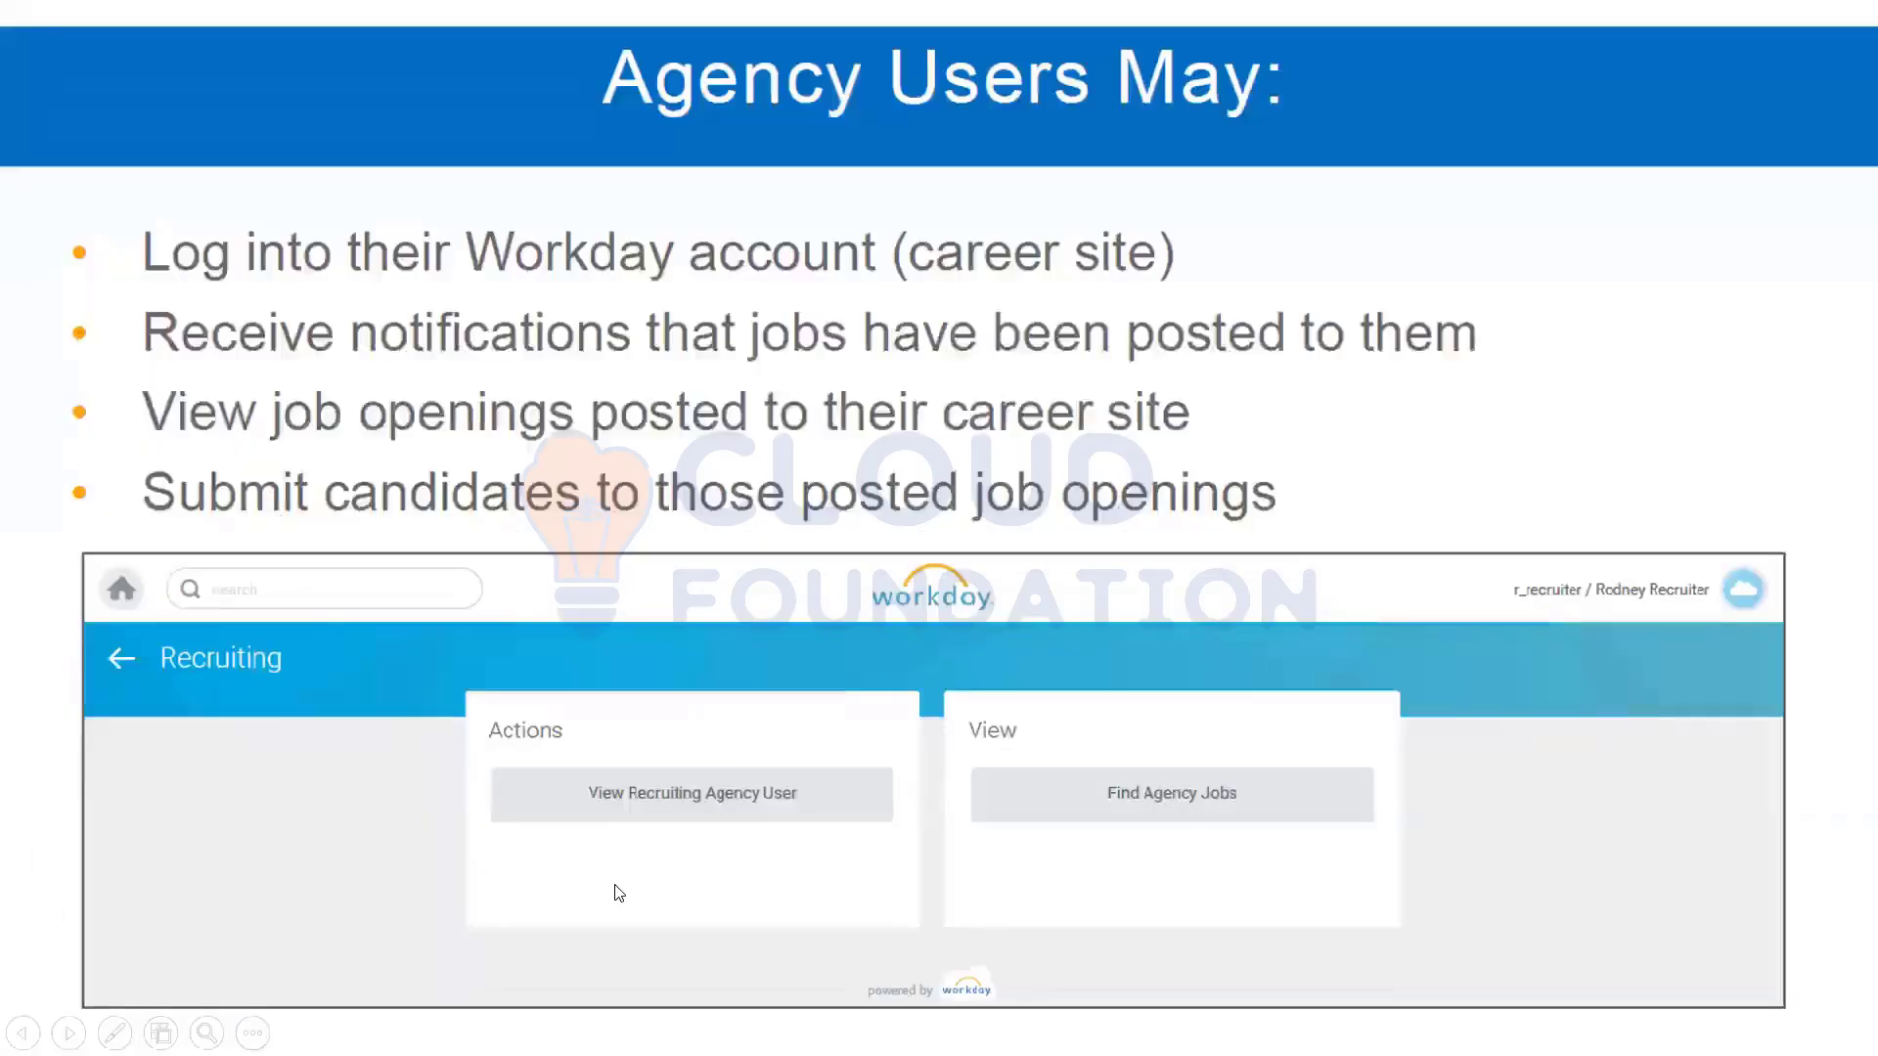